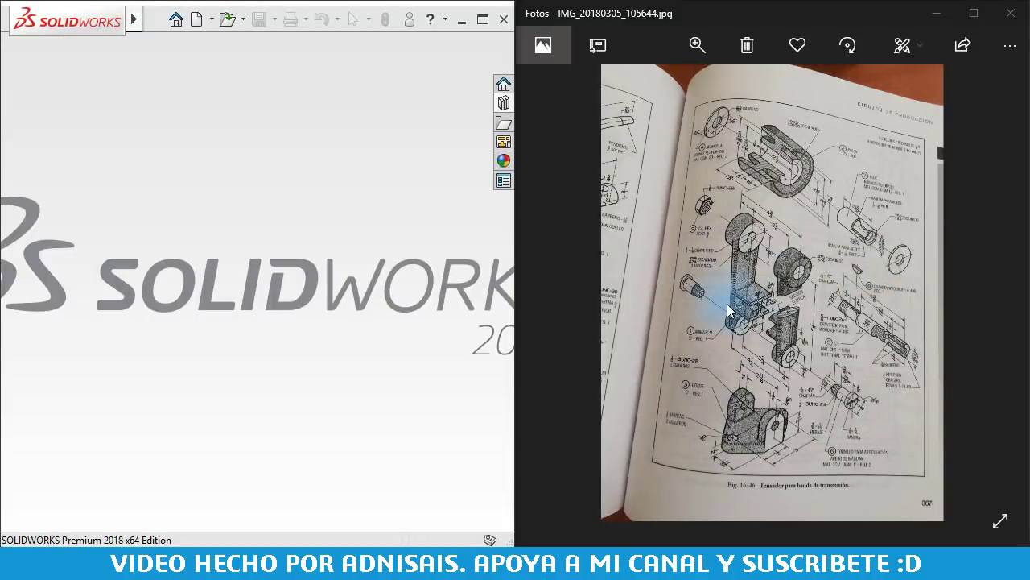
- Review the reference drawing, then create a new Pieza (part) document
left_click(795, 334)
scroll(795, 334, "up", 3)
left_click_drag(800, 386, 731, 202)
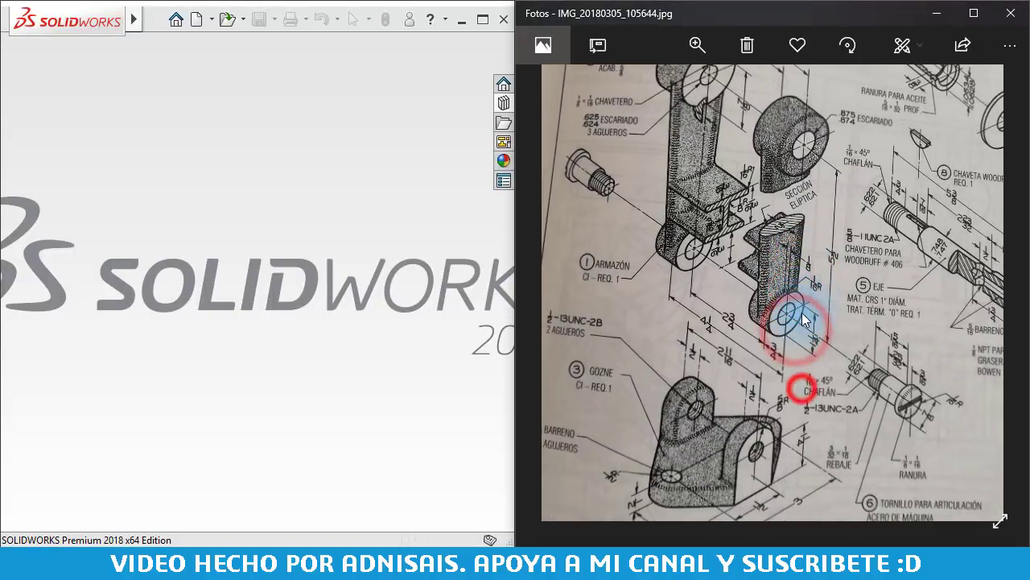
left_click_drag(837, 230, 792, 344)
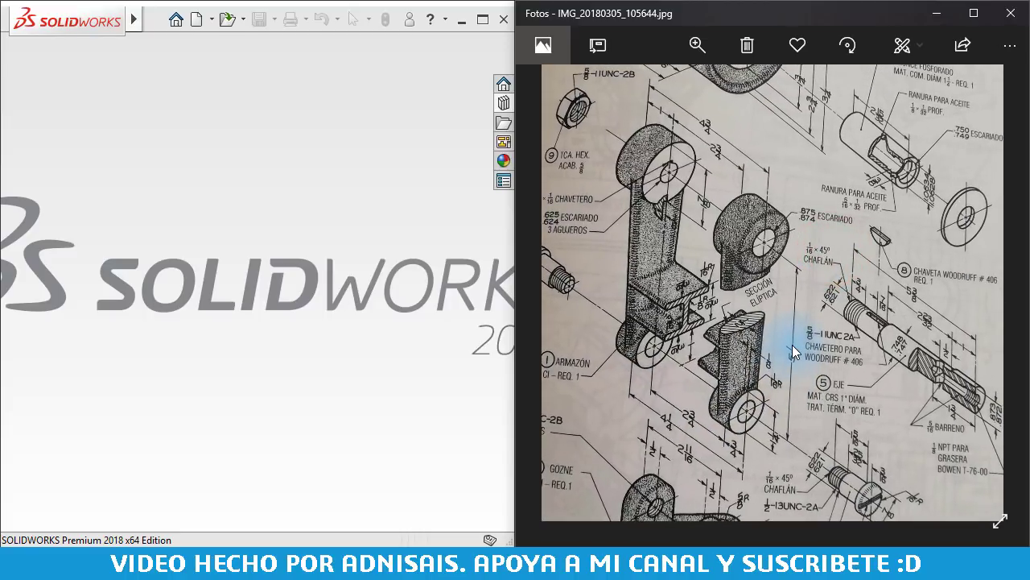
left_click(197, 23)
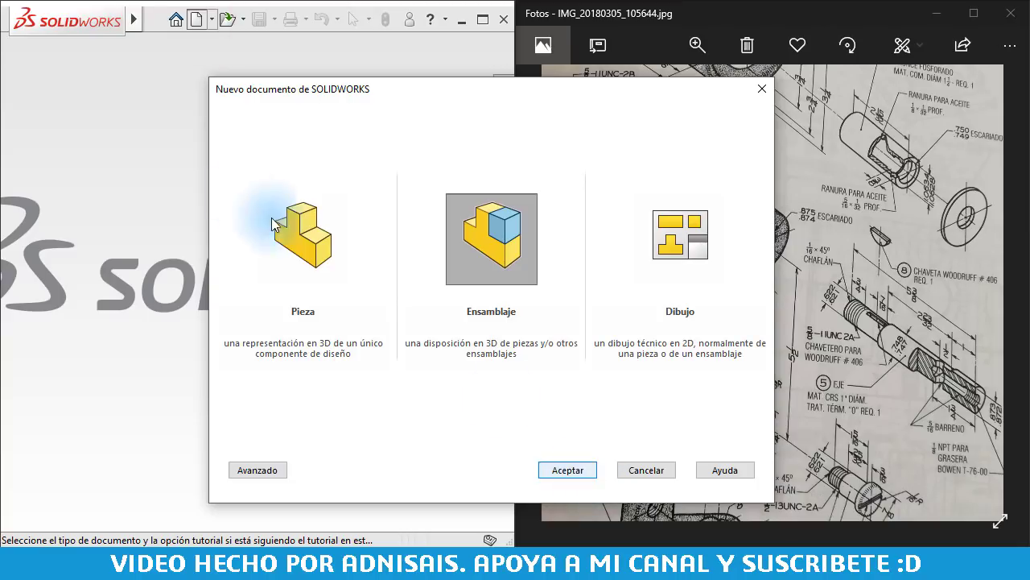
left_click(286, 205)
left_click(563, 467)
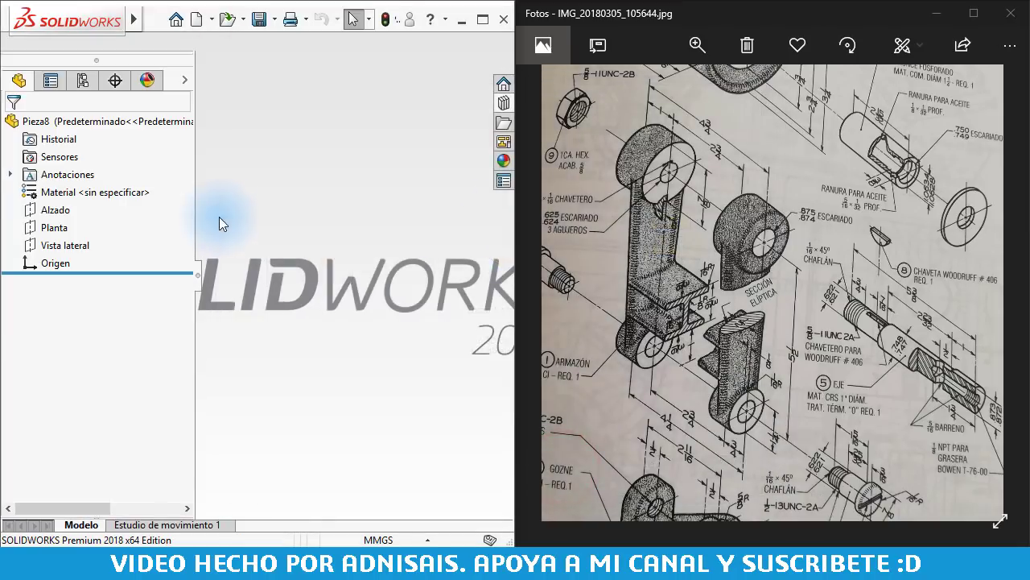
- Switch the part to IPS units and bring up the document unit settings
left_click(327, 220)
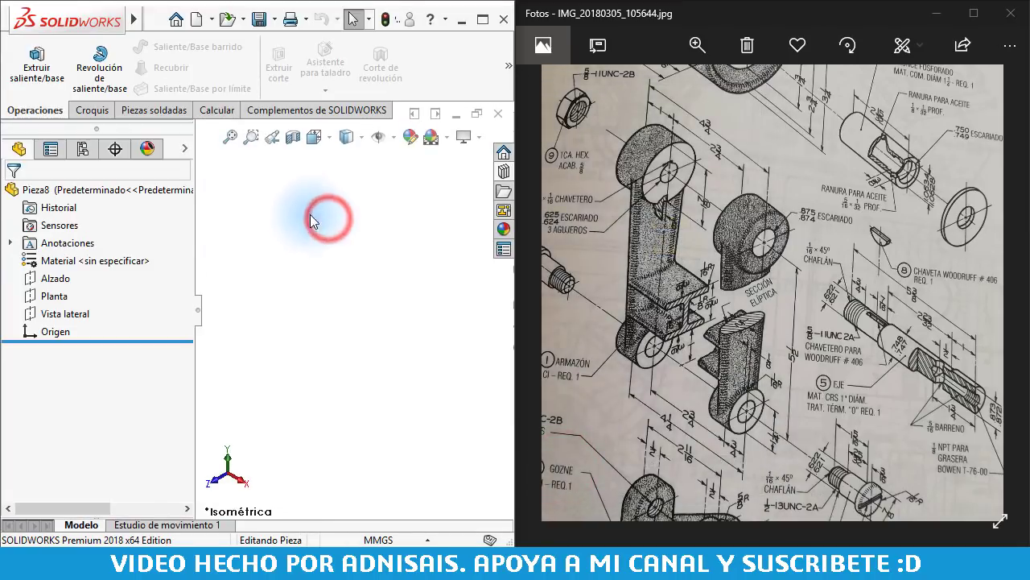
left_click(378, 540)
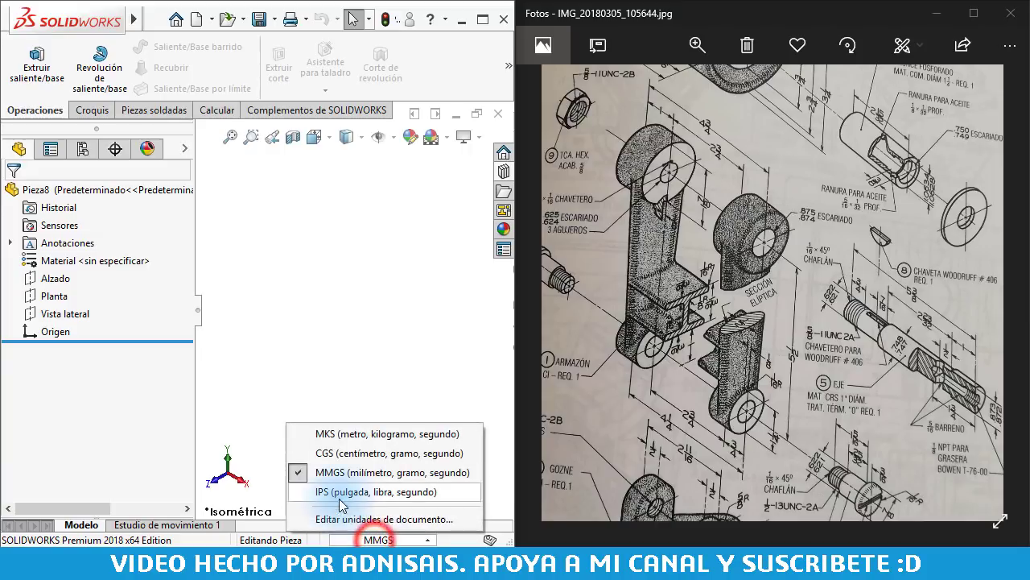
left_click(326, 491)
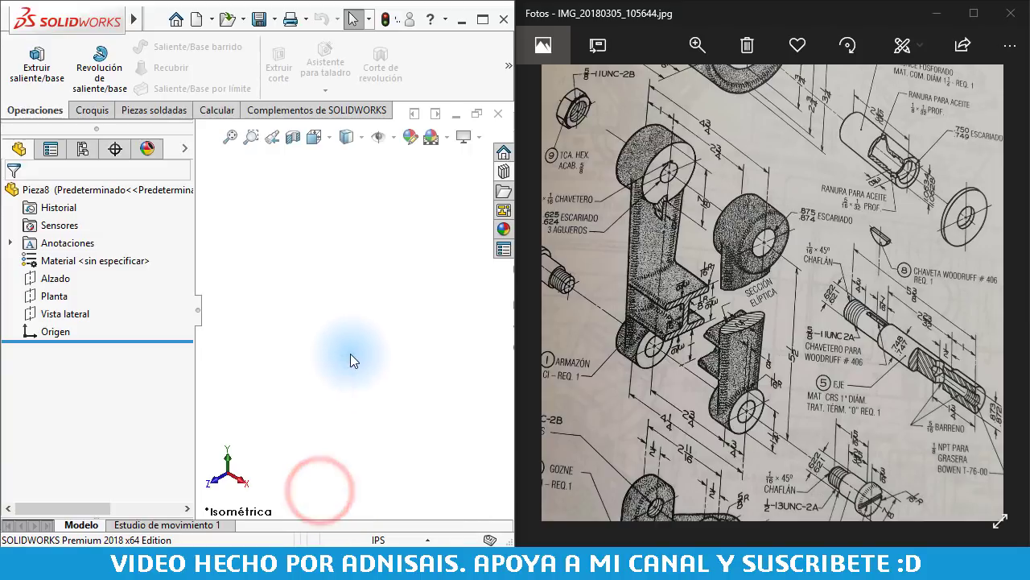
left_click(409, 538)
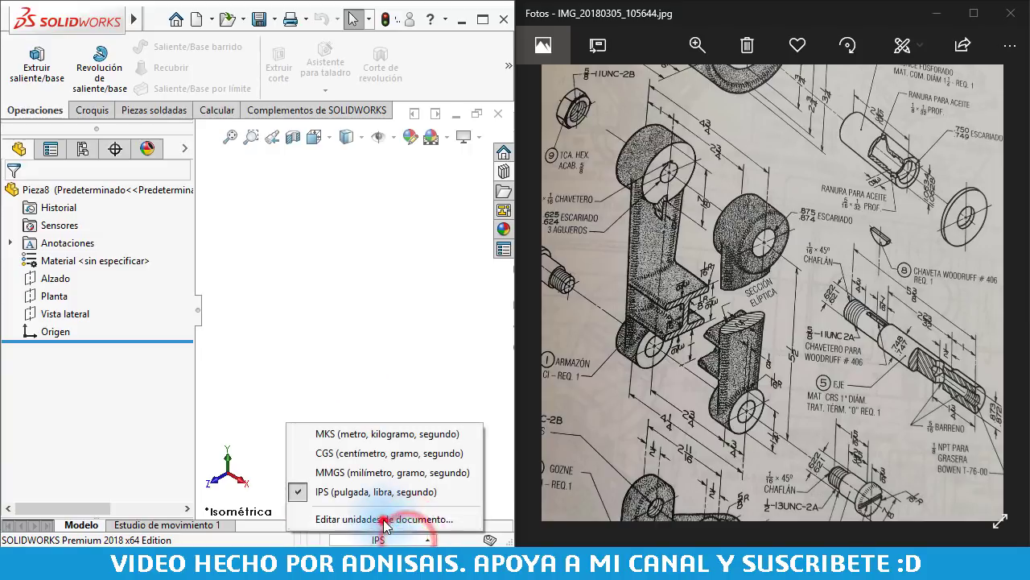
left_click(384, 518)
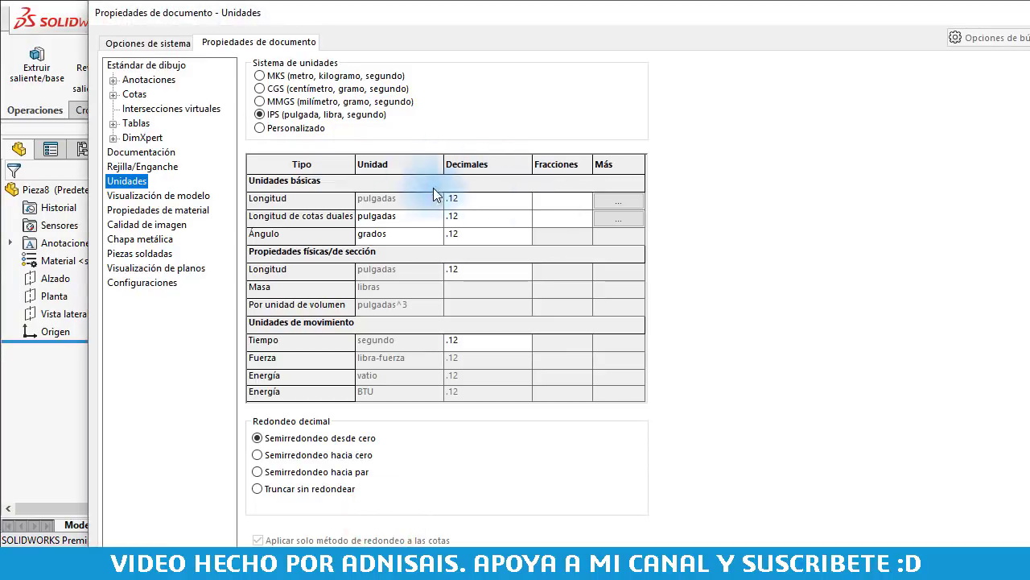
- Set the drafting standard to ANSI and enable shaded cosmetic threads
left_click(690, 225)
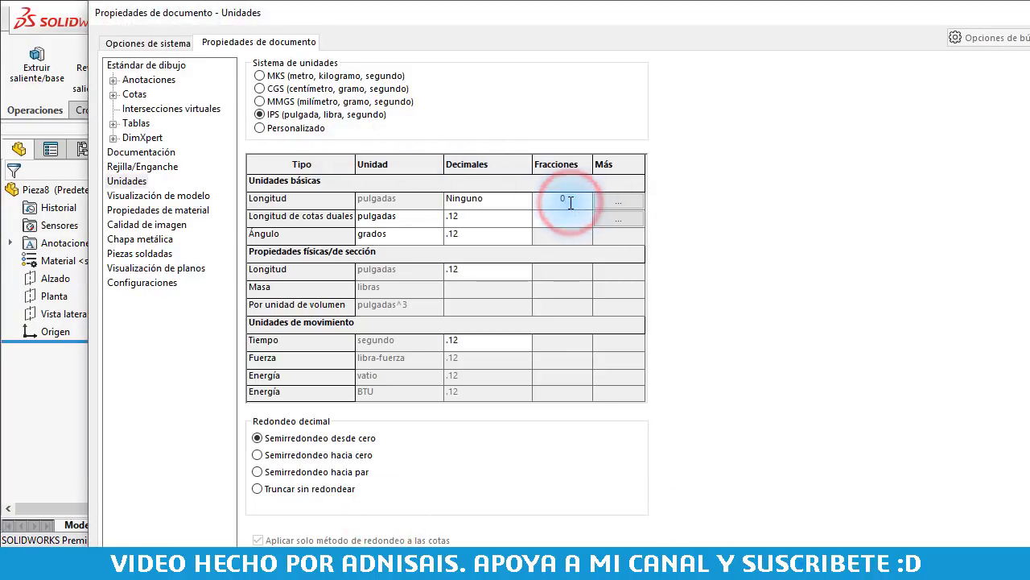
left_click(138, 65)
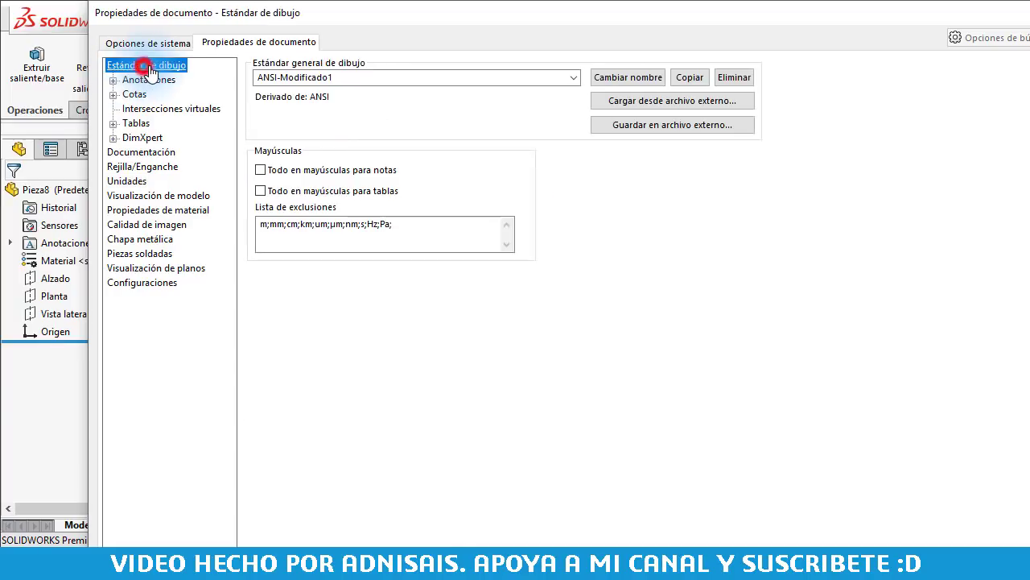
left_click(573, 78)
left_click(470, 100)
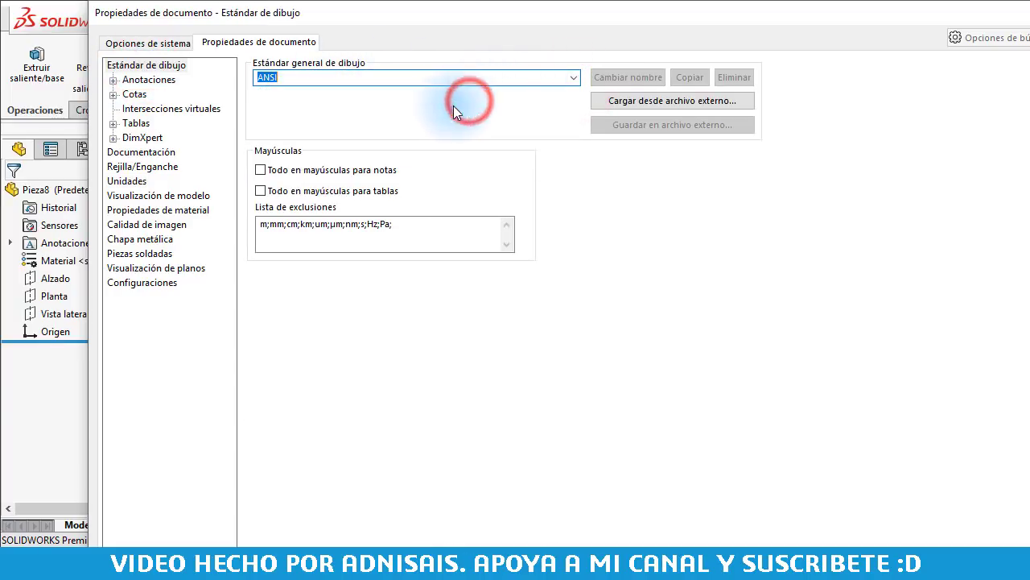
left_click(135, 160)
left_click(419, 75)
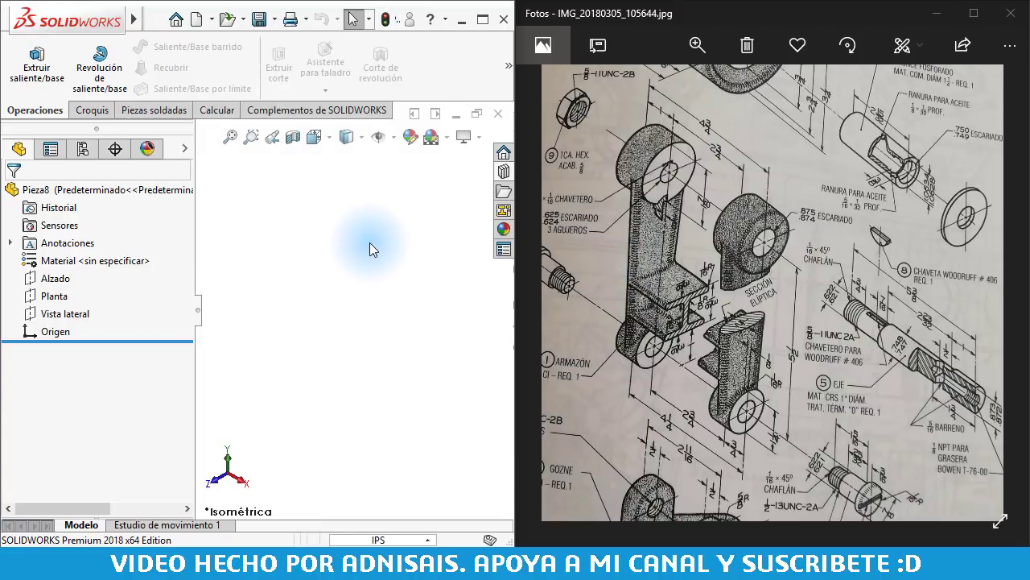
- Save the configured part as the part template Pulgadas.prtdot (Part Templates type)
left_click(369, 243)
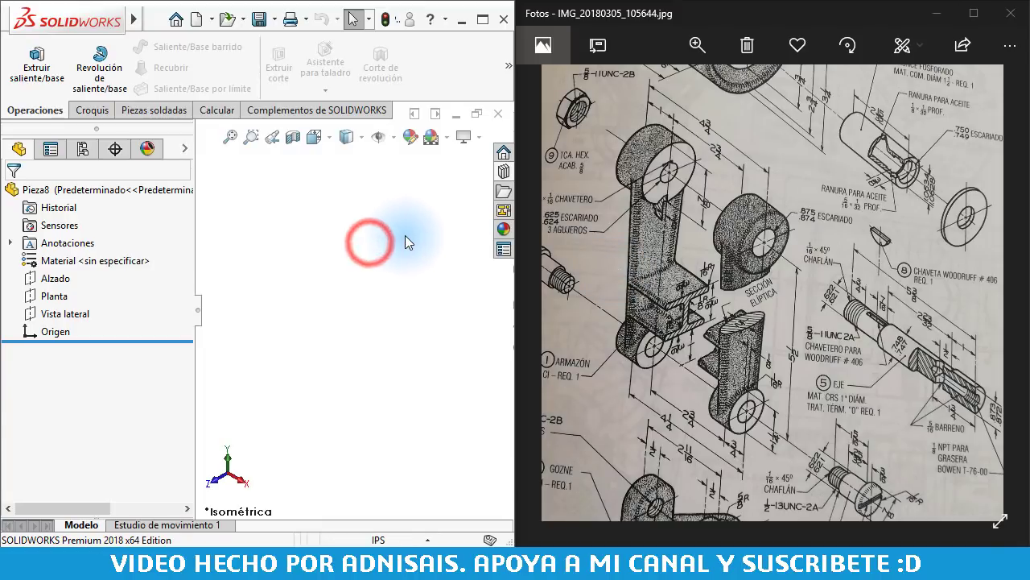
left_click(275, 20)
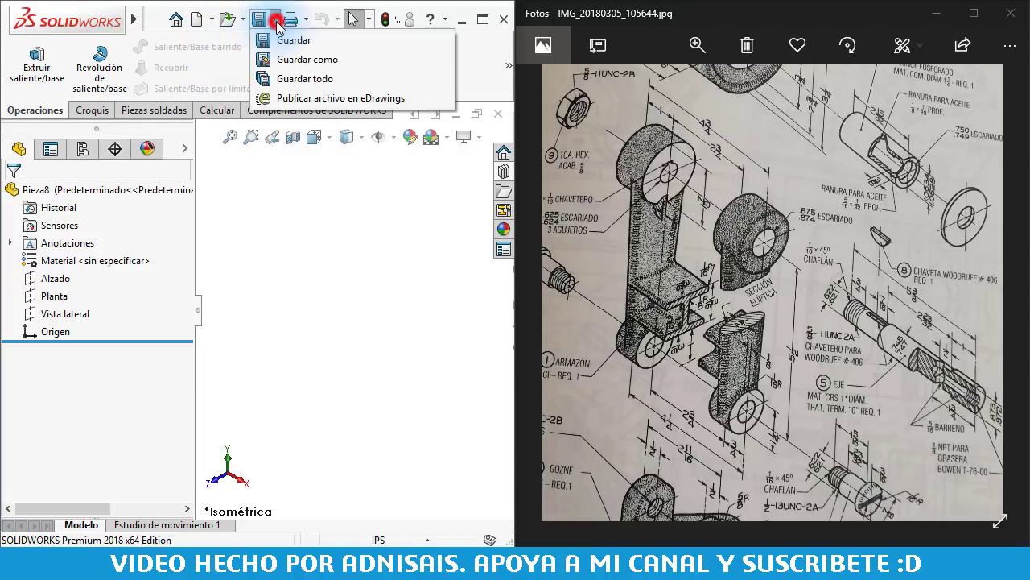
left_click(280, 59)
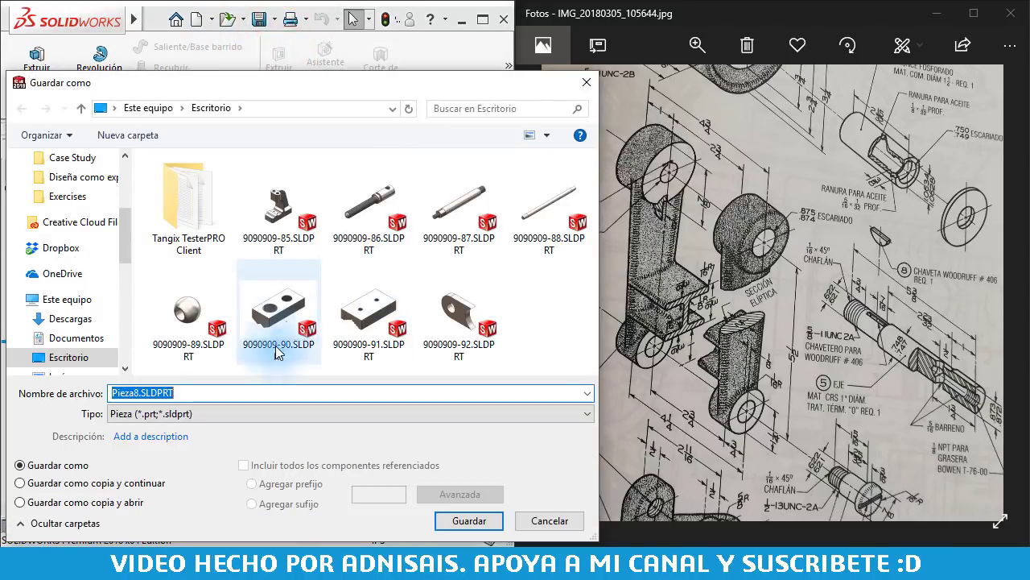
left_click(129, 414)
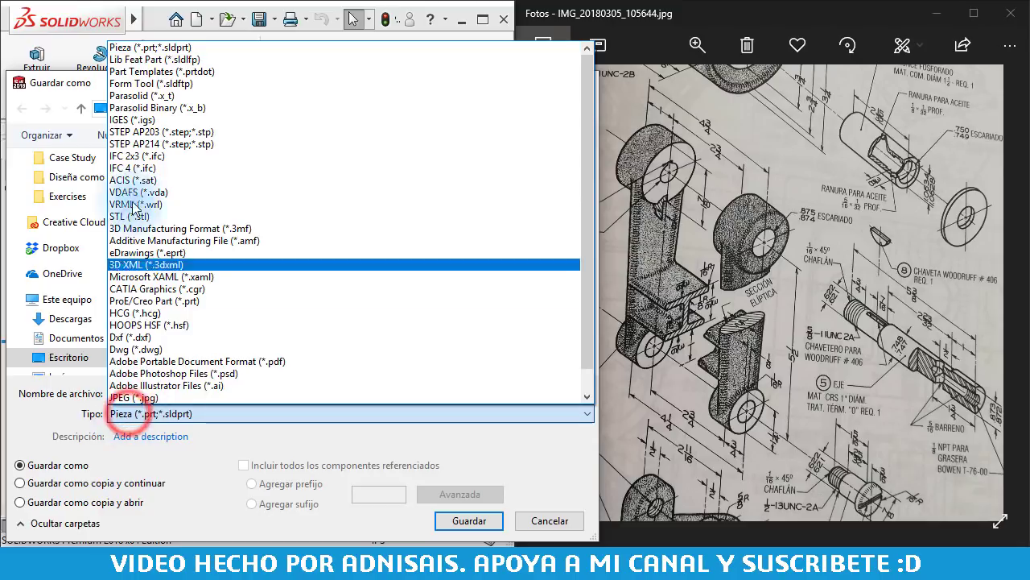
left_click(159, 72)
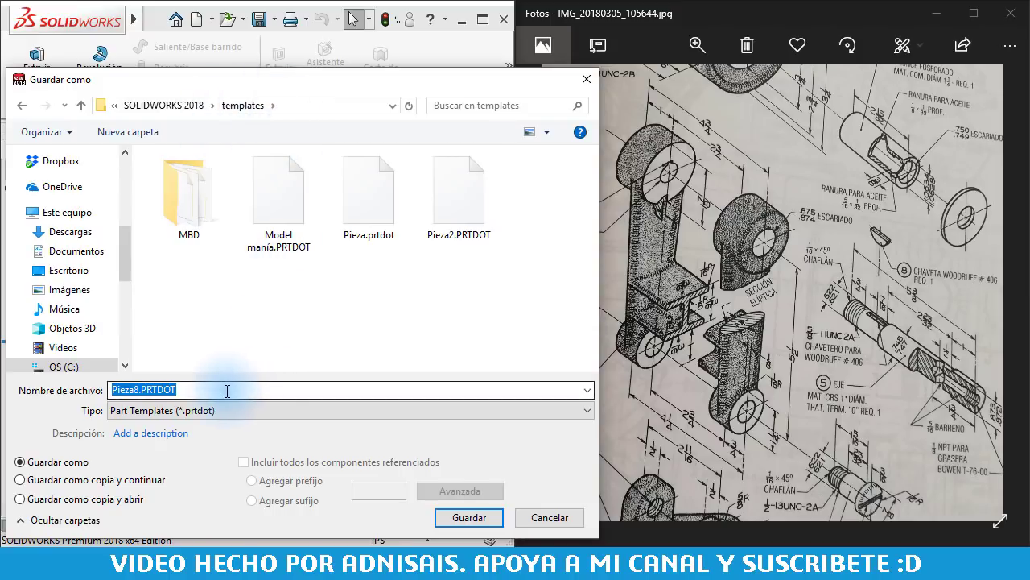
key("BackSpace")
type("Pulgadas")
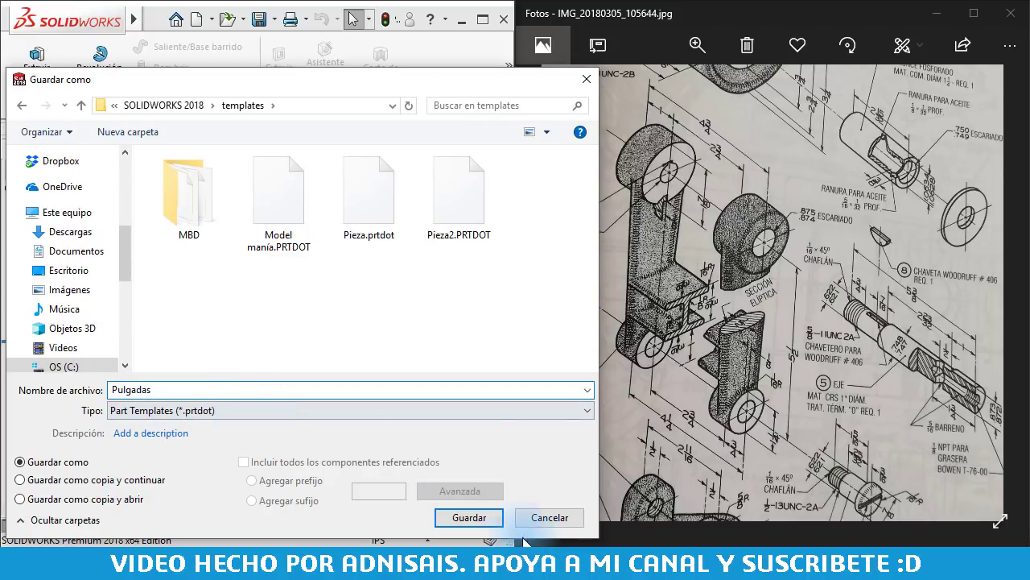
left_click(471, 517)
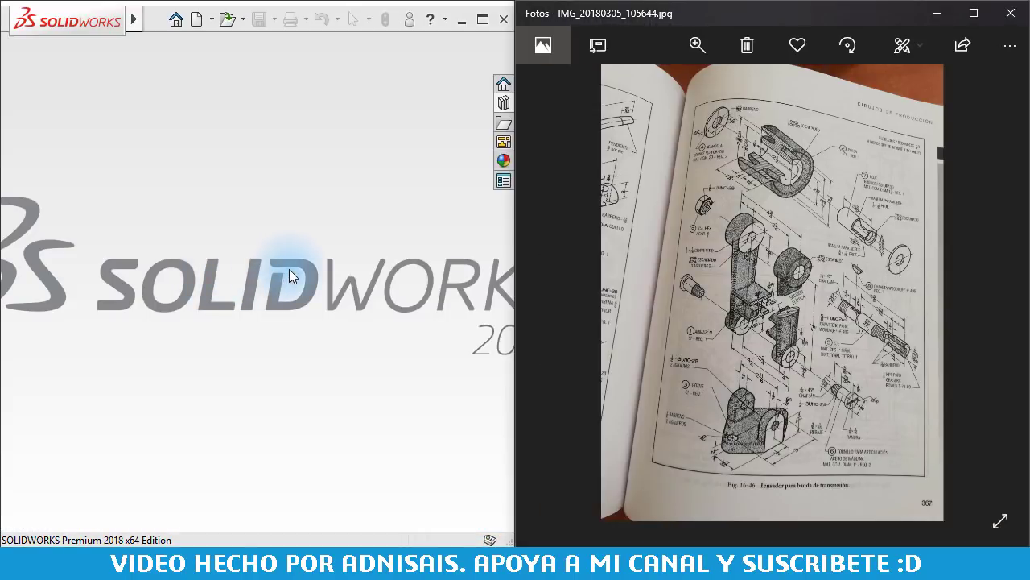
- Create part Pieza10 from the Pulgadas template and zoom the reference drawing onto the arm
double_click(287, 211)
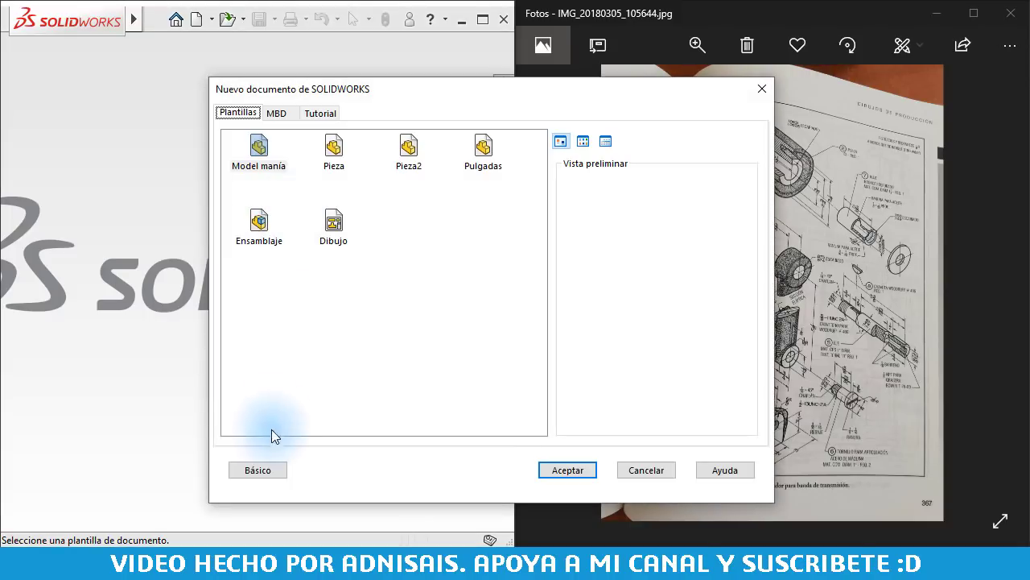
left_click(264, 470)
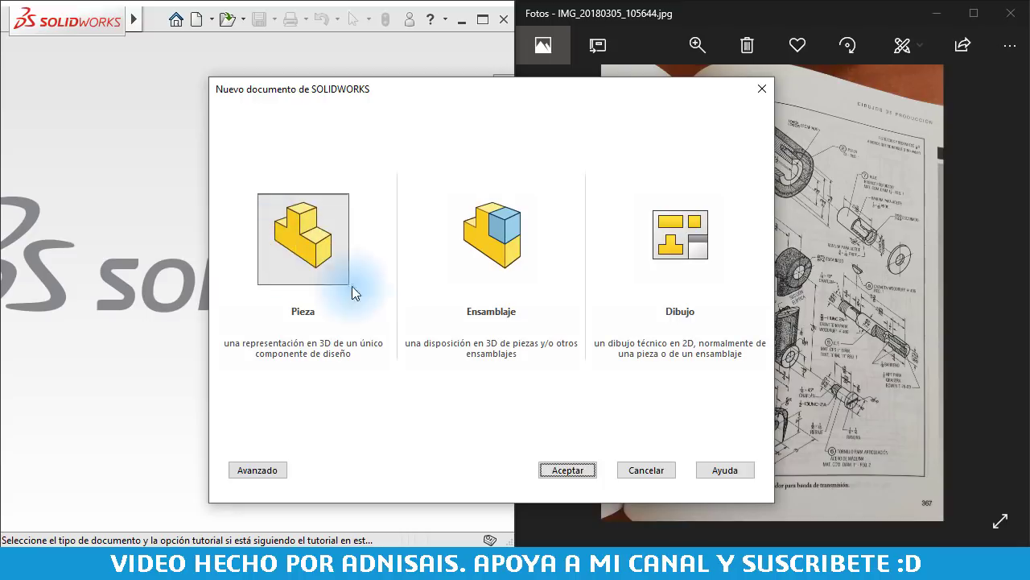
left_click(322, 276)
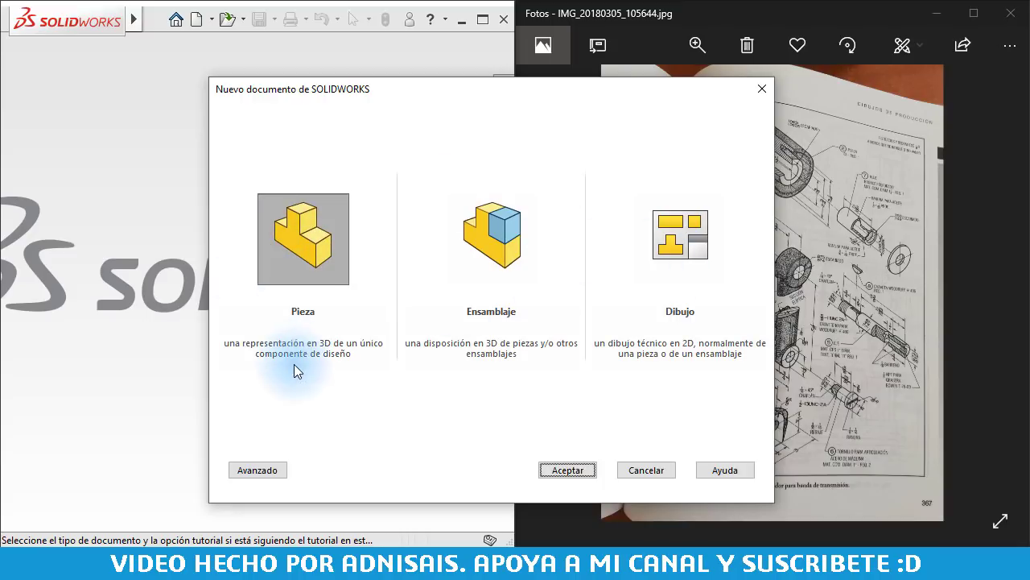
left_click(259, 473)
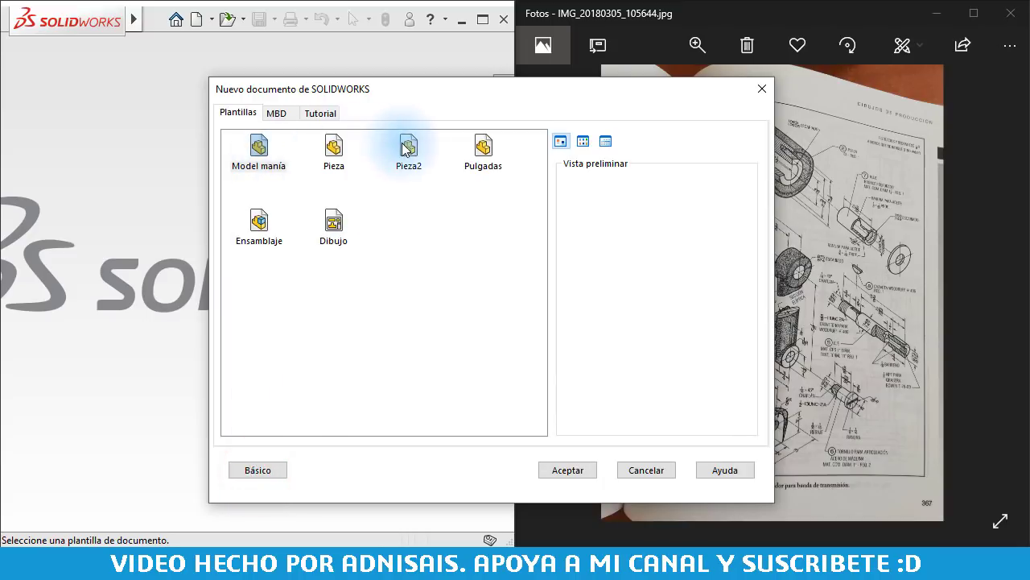
double_click(485, 153)
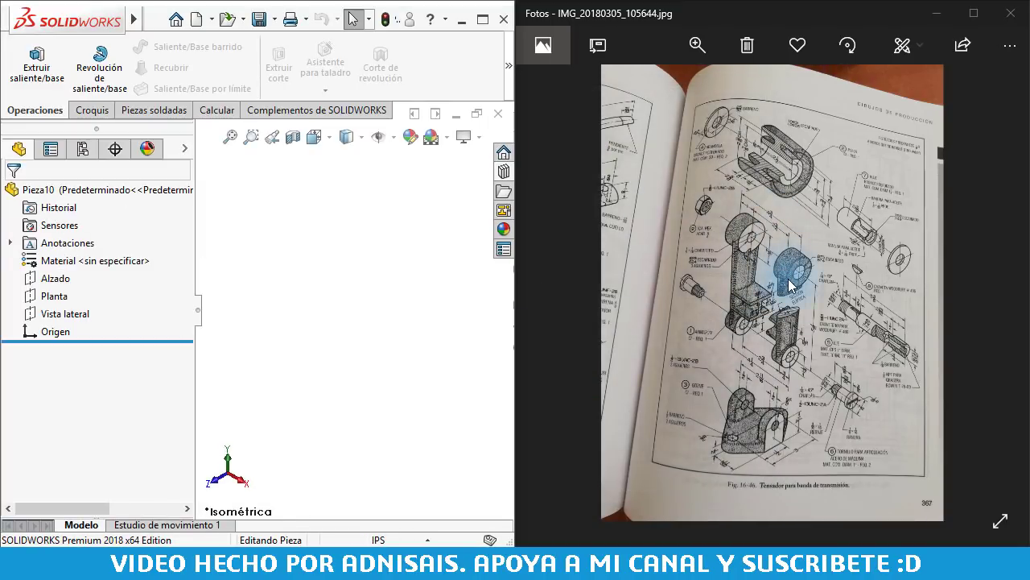
scroll(797, 276, "up", 3)
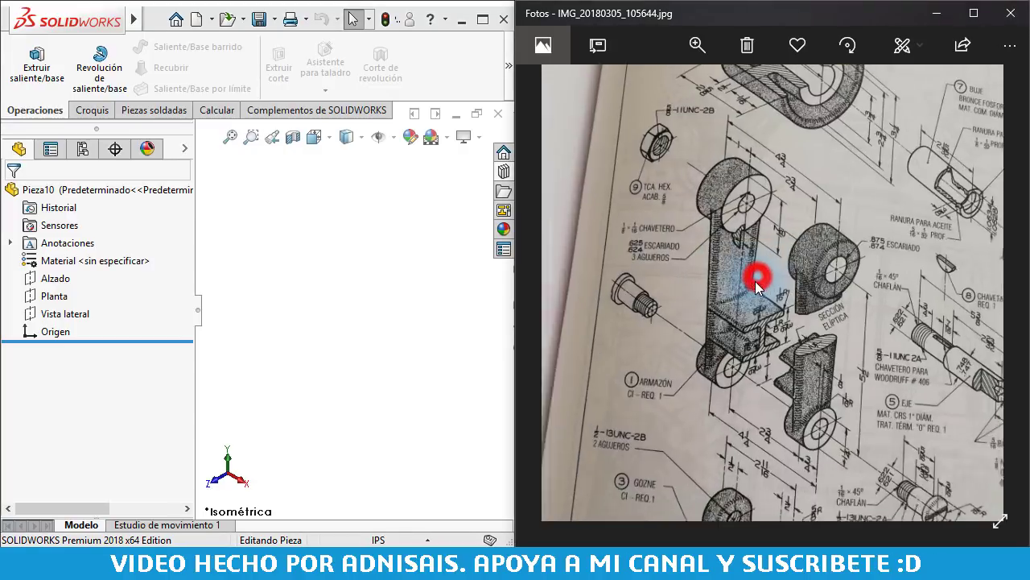
mouse_move(755, 281)
left_mouse_down()
mouse_move(789, 346)
mouse_move(769, 331)
left_mouse_up()
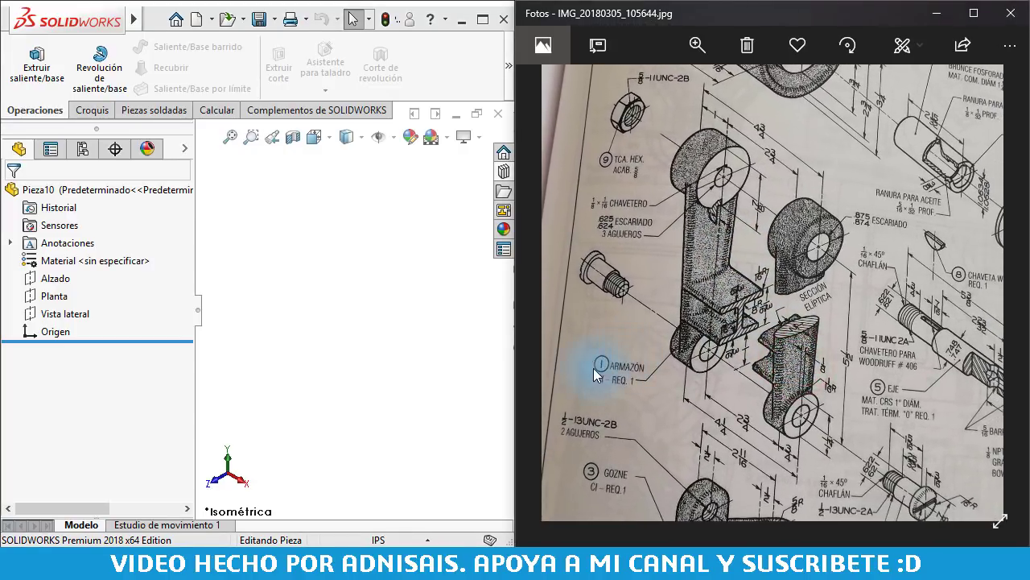
scroll(764, 301, "up", 2)
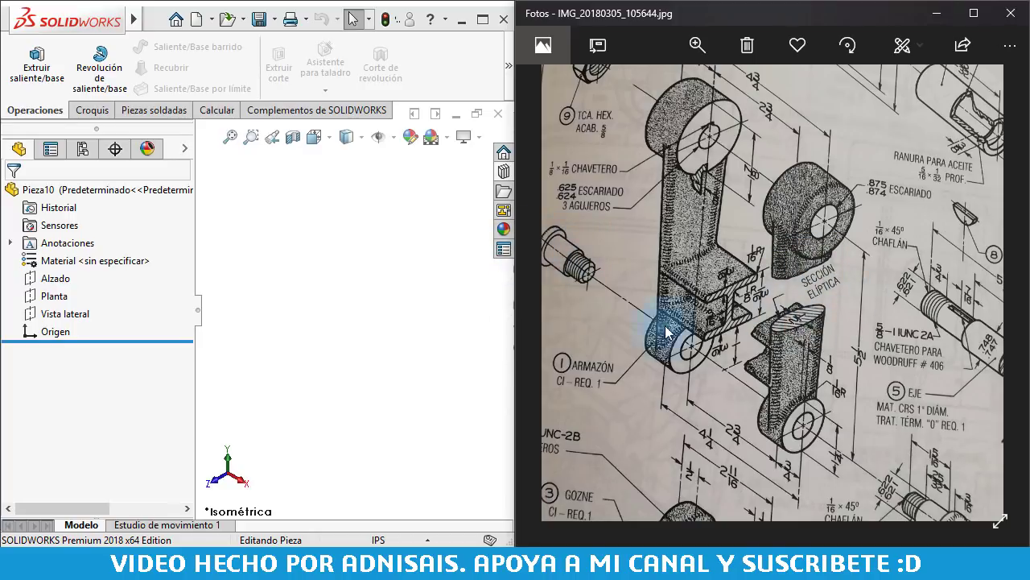
- Start a sketch on the Vista lateral plane and draw two concentric circles at the origin
left_click(55, 294)
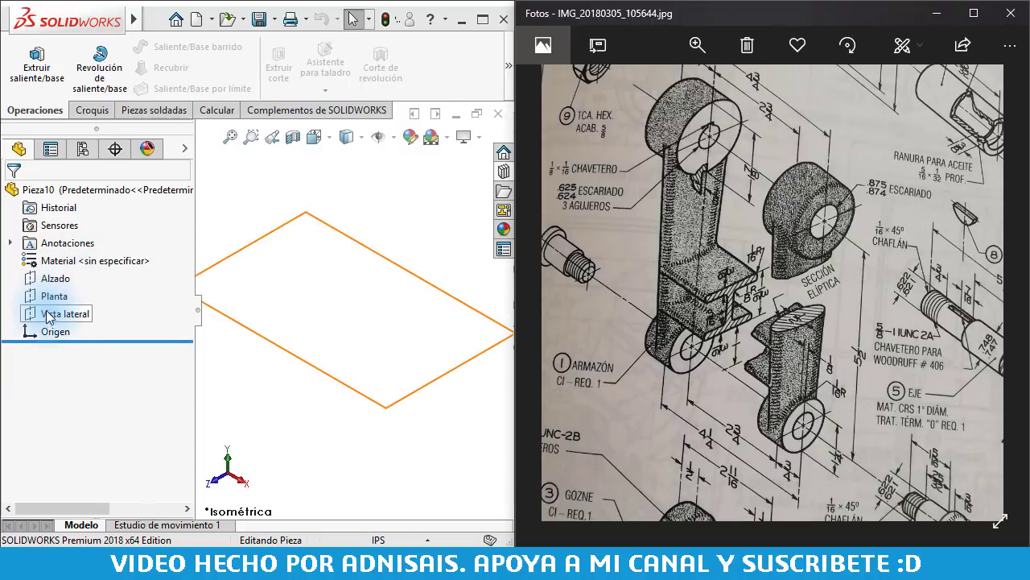
left_click(50, 314)
left_click(62, 288)
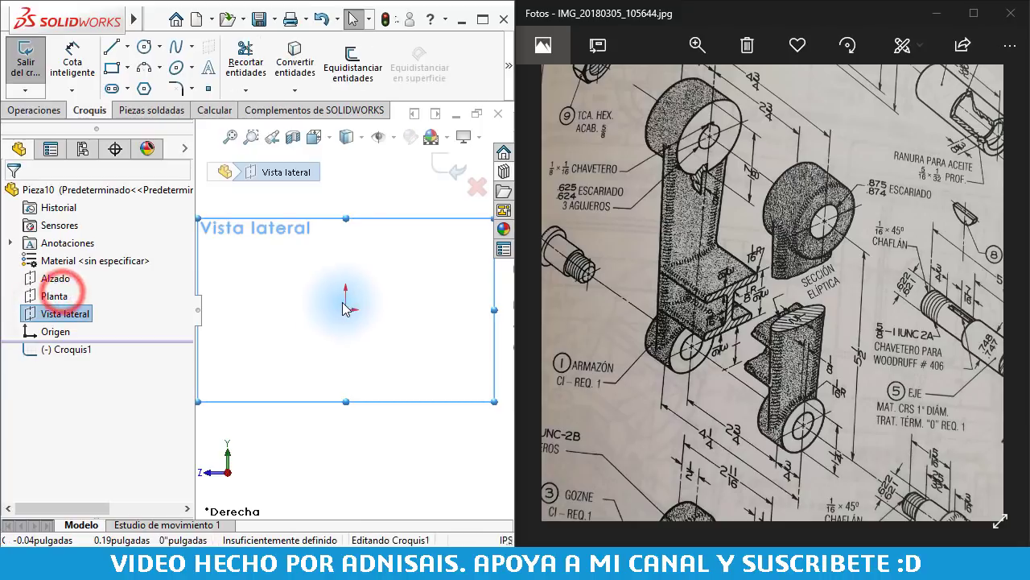
right_click_drag(282, 313, 414, 327)
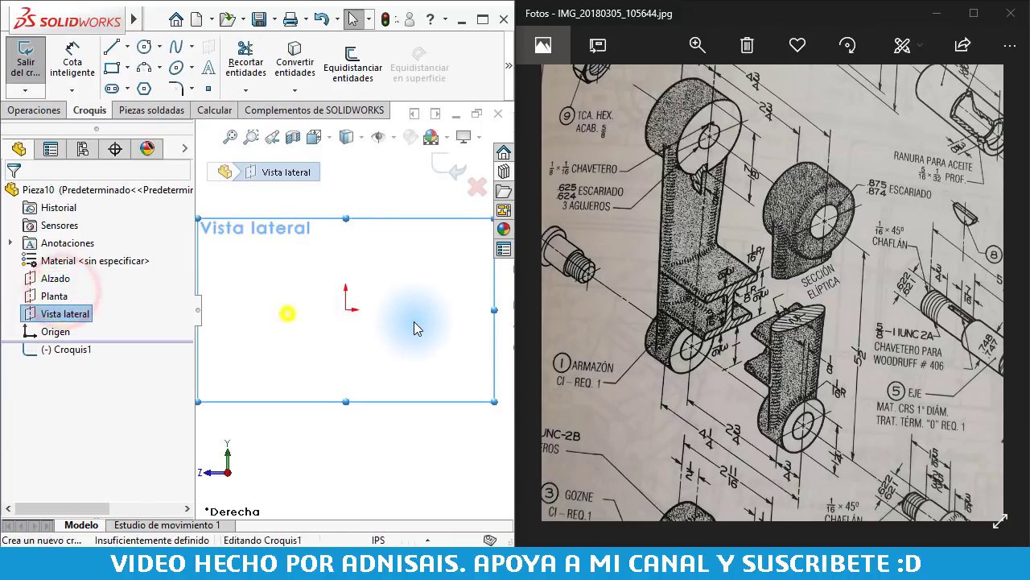
left_click(346, 310)
left_click(388, 285)
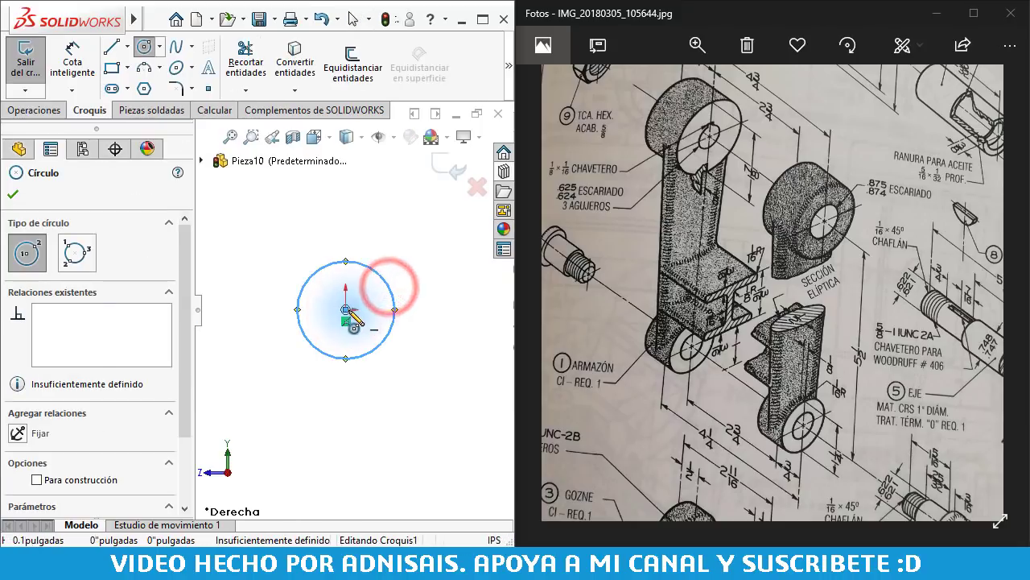
left_click(346, 310)
left_click(374, 306)
- Draw a second pair of concentric circles directly above the origin and fit the view
scroll(352, 214, "up", 3)
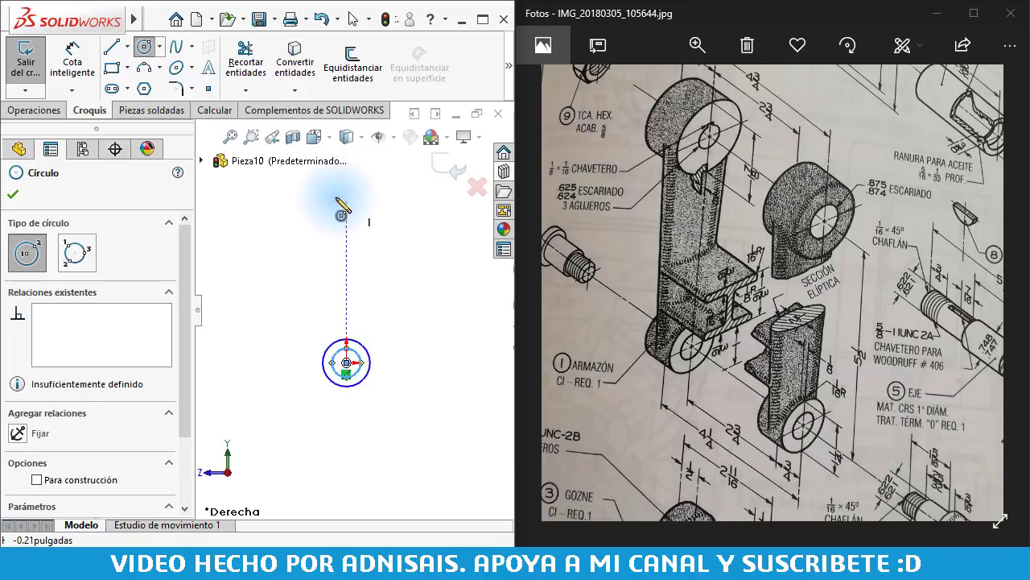
left_click_drag(346, 193, 376, 190)
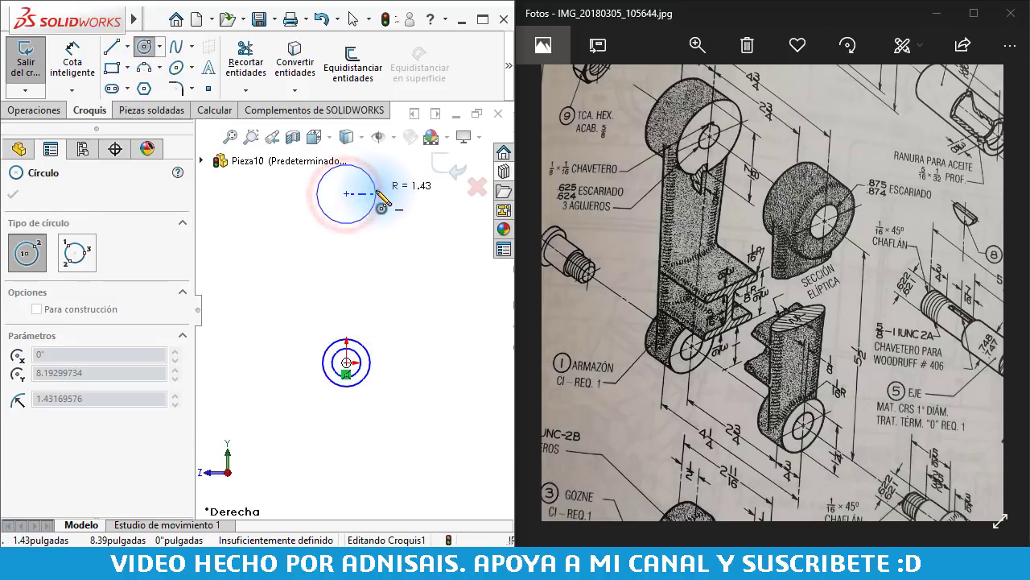
left_click(378, 191)
left_click(347, 193)
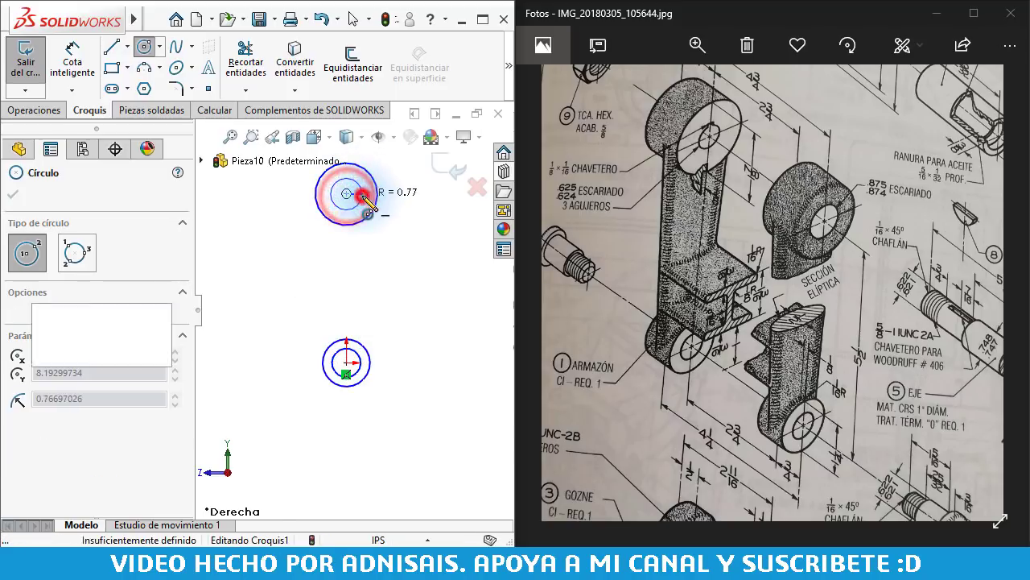
left_click(361, 193)
key("Escape")
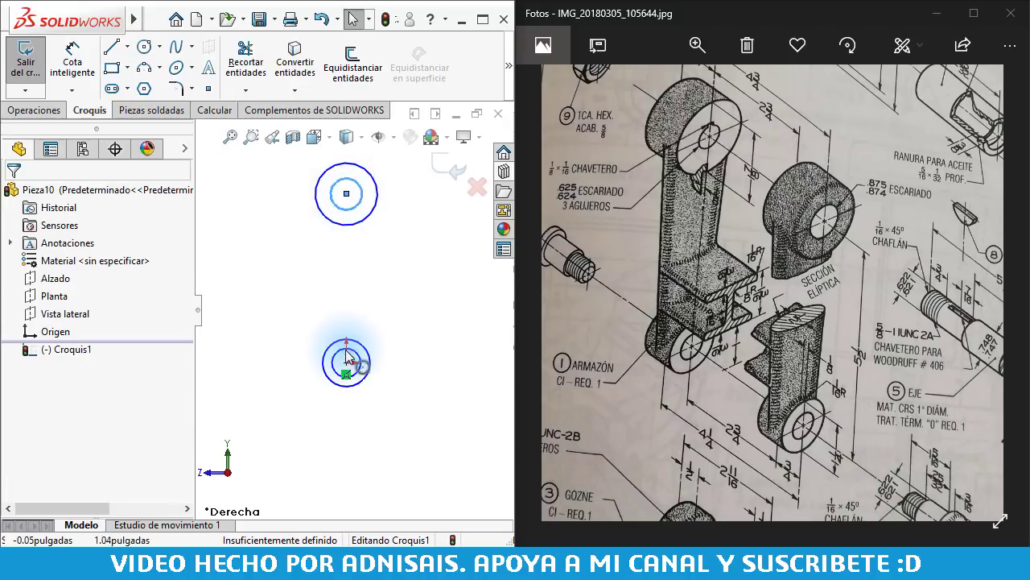
left_click(418, 260)
key("z")
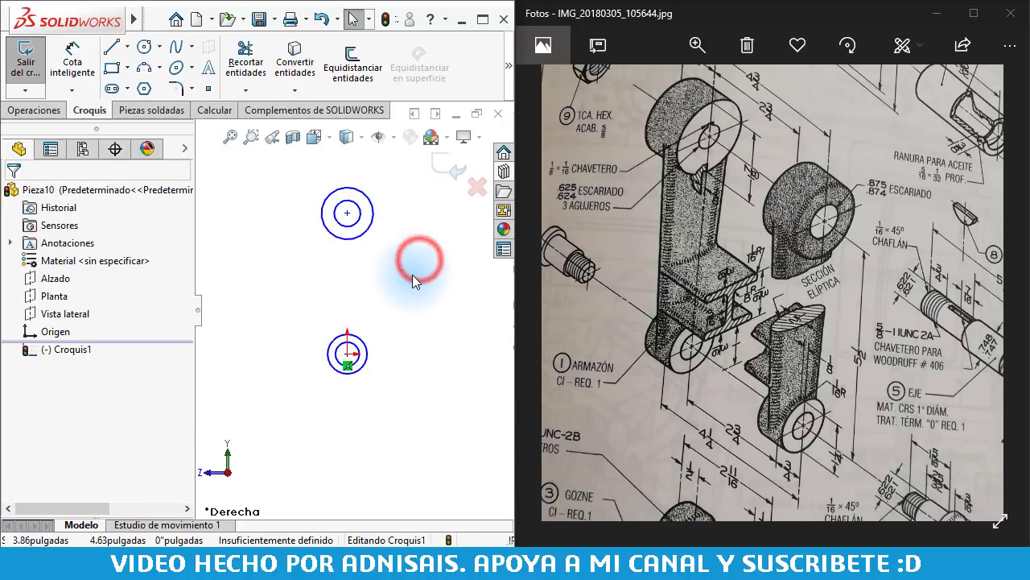
right_click(416, 231)
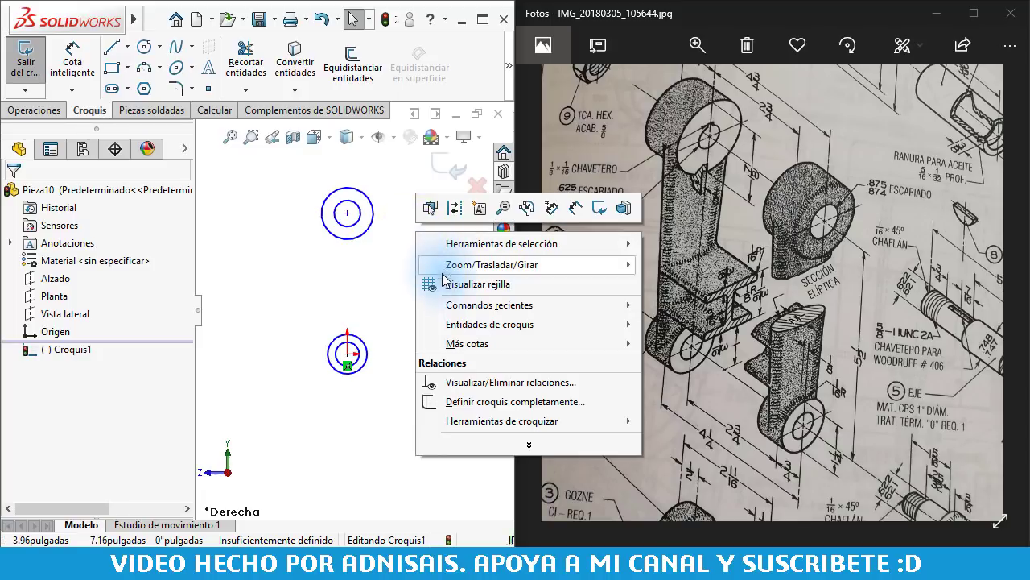
- Fully define Croquis1 automatically, keeping all entities with Punto1@Origen as the datum
left_click(456, 402)
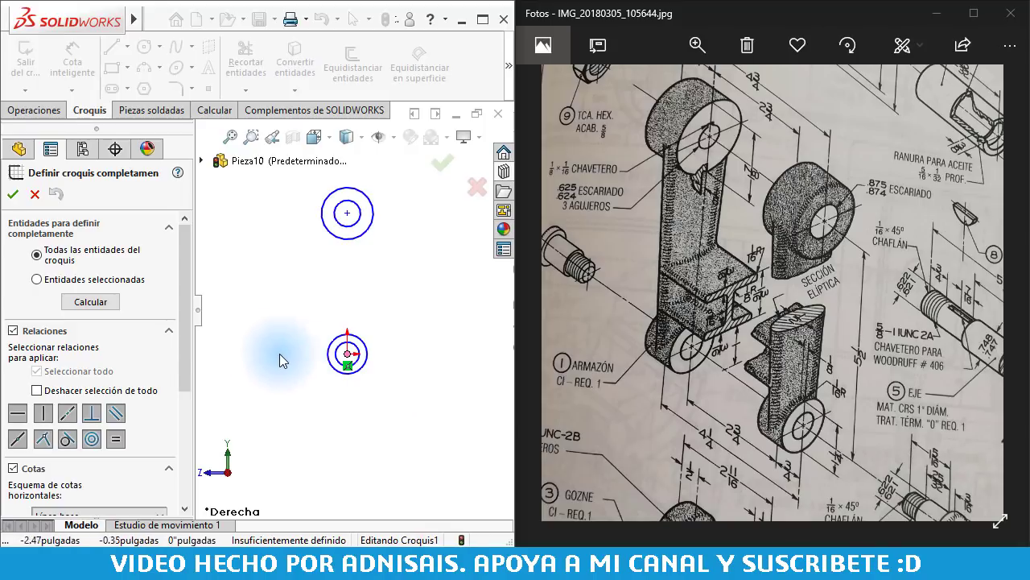
left_click_drag(185, 260, 185, 264)
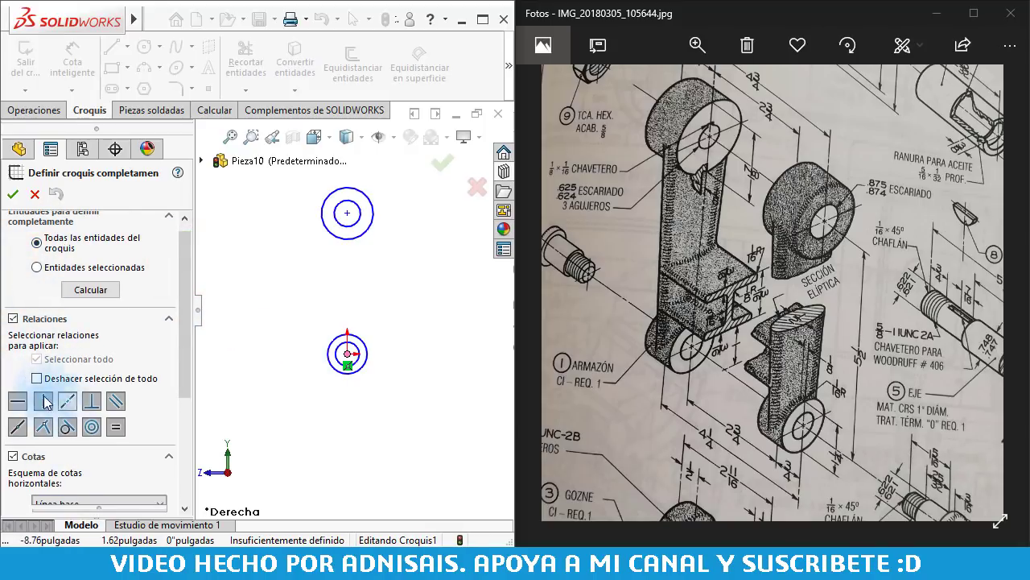
left_click_drag(184, 333, 185, 380)
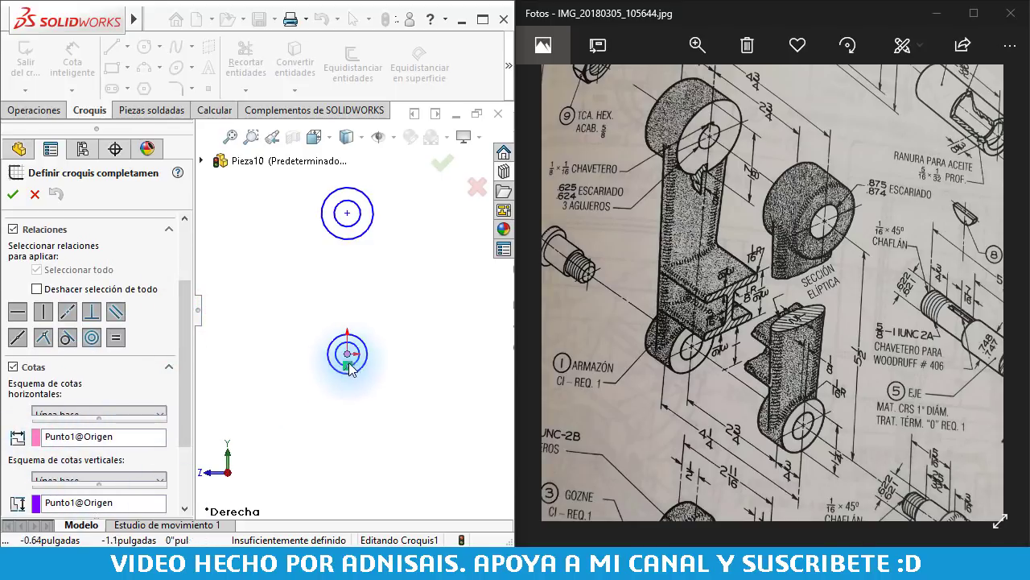
left_click(13, 196)
- Rearrange the dimensions for clarity and set the boss spacing to 5 1/2"
mouse_move(378, 338)
left_mouse_down()
mouse_move(432, 342)
mouse_move(433, 333)
mouse_move(420, 359)
left_mouse_up()
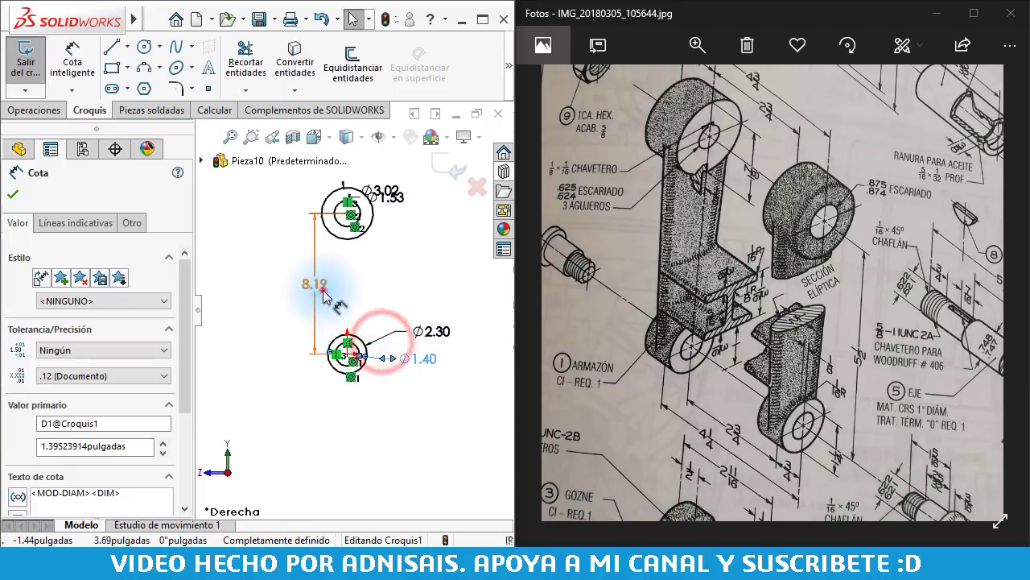
left_click_drag(323, 294, 258, 280)
left_click_drag(385, 190, 451, 214)
left_click(440, 259)
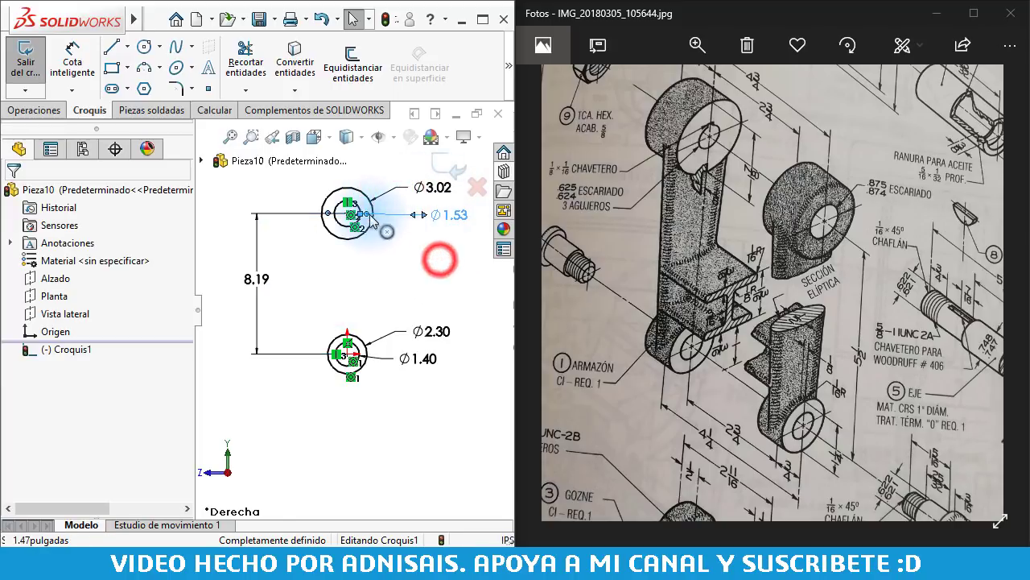
left_click(348, 206)
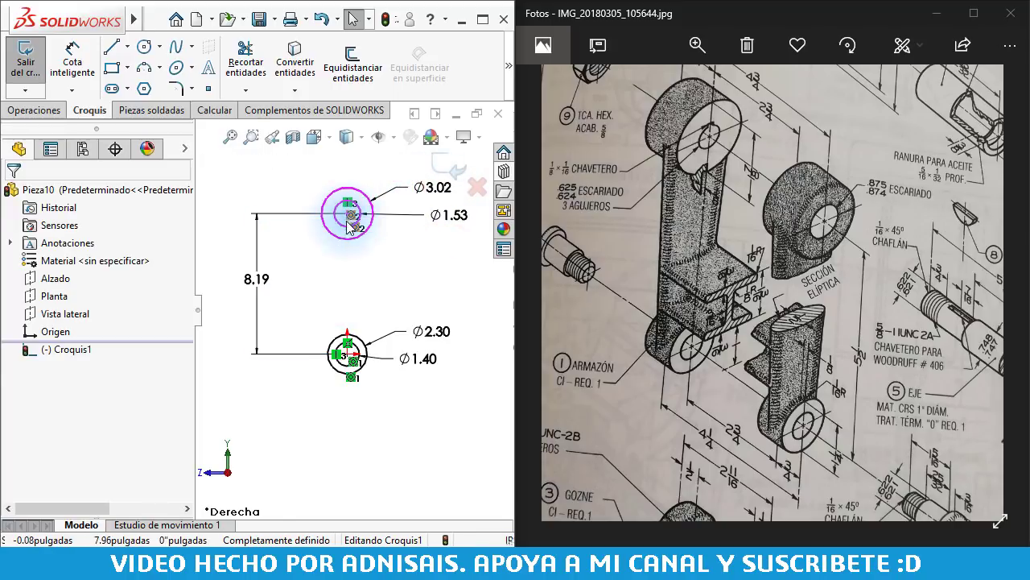
left_click(395, 284)
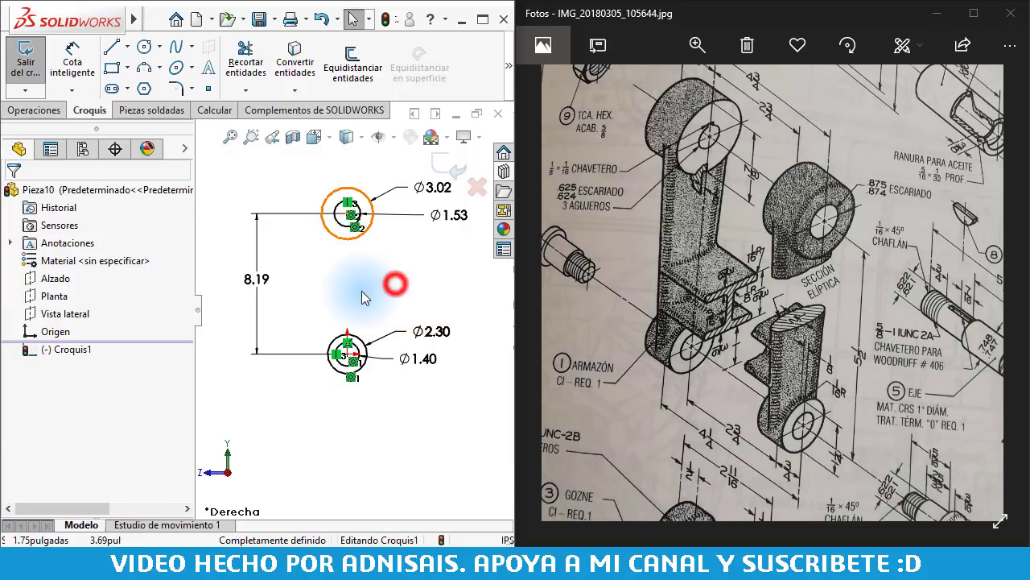
left_click(256, 278)
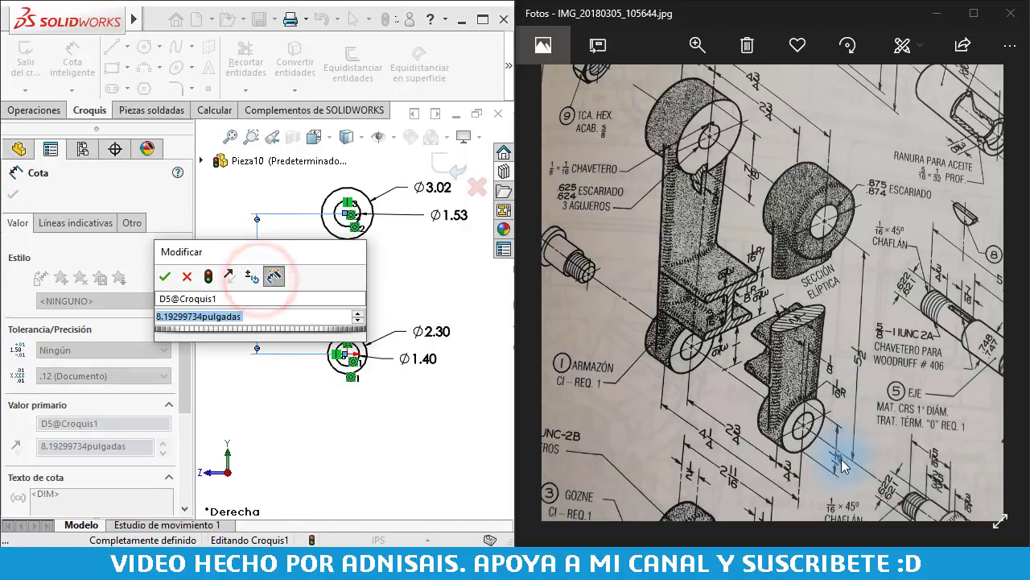
type("5 1/2")
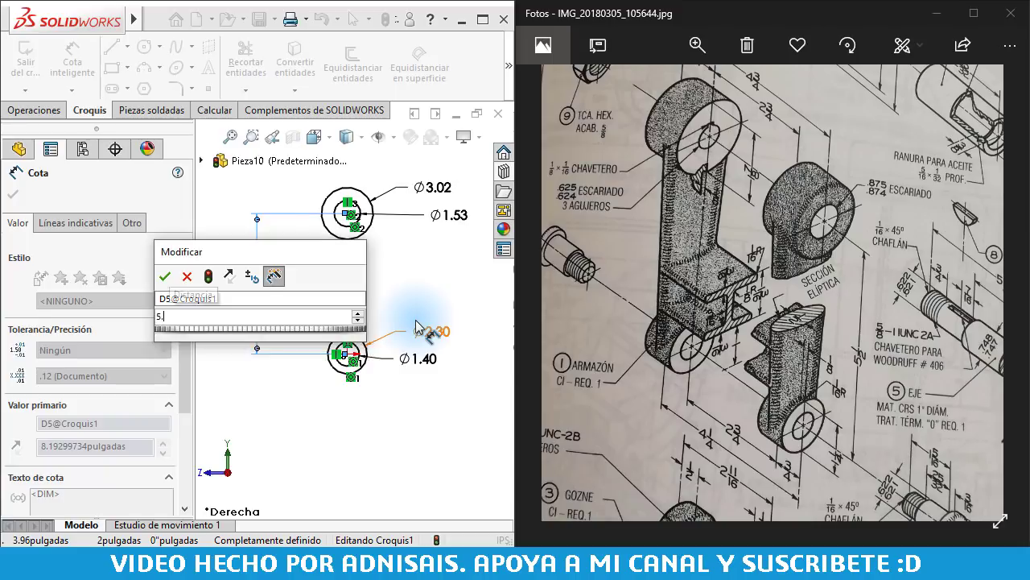
key("Return")
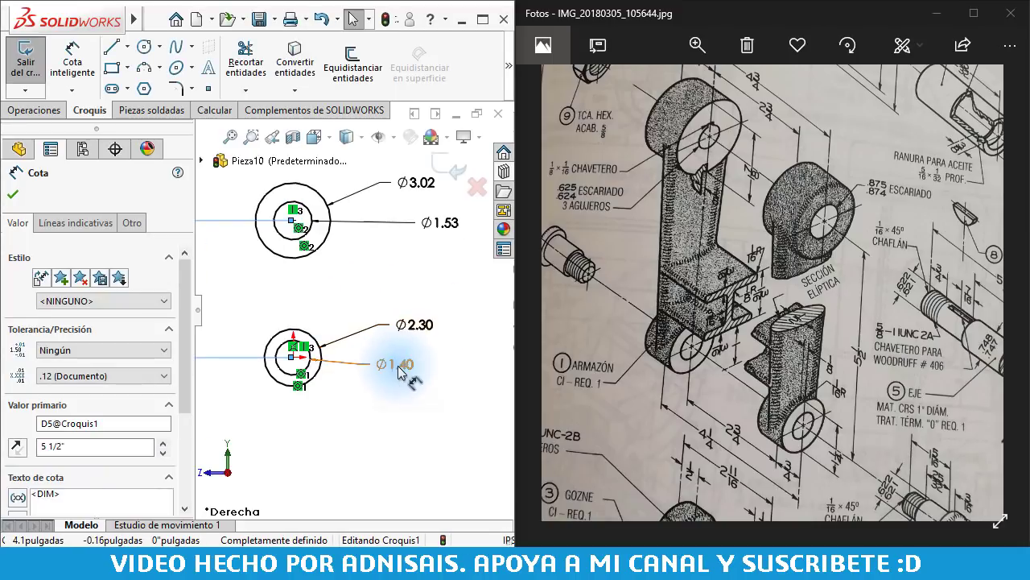
- Set the lower boss diameters to .622 inner and 1.25 outer, checking the reference drawing
double_click(395, 364)
left_click(401, 388)
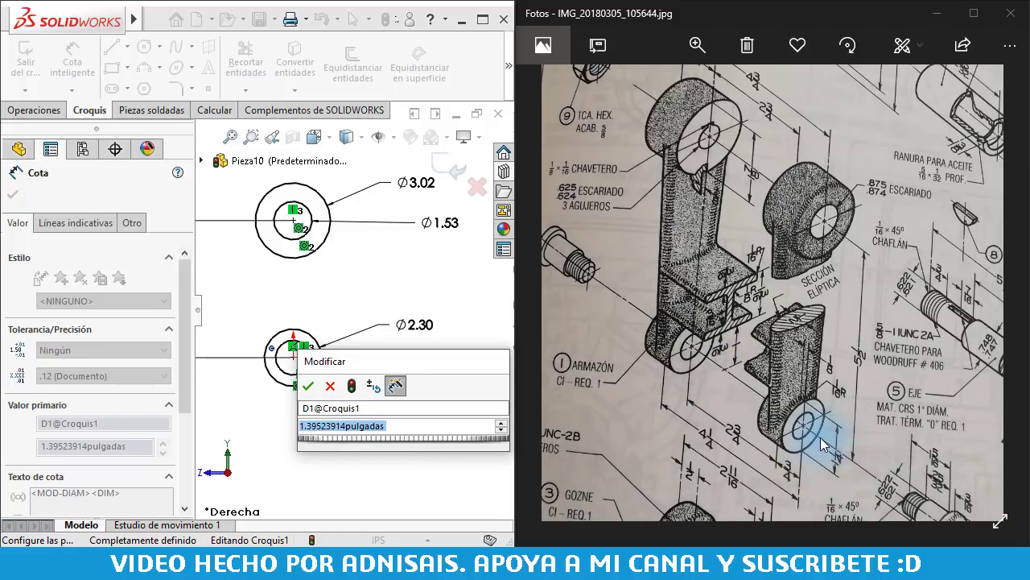
left_click_drag(821, 444, 802, 330)
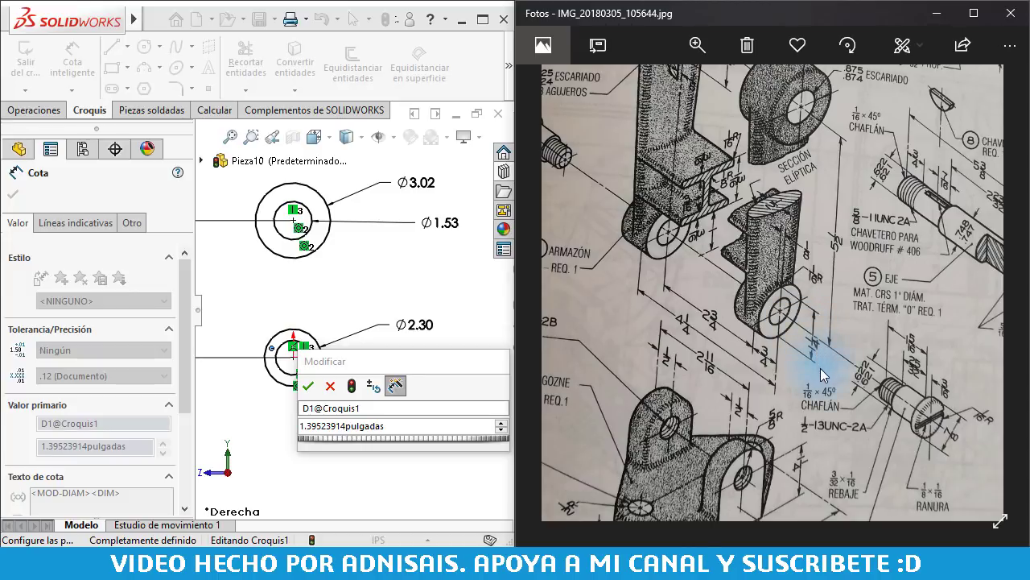
mouse_move(908, 424)
left_mouse_down()
mouse_move(878, 332)
mouse_move(943, 346)
mouse_move(900, 358)
mouse_move(786, 326)
mouse_move(690, 242)
mouse_move(724, 292)
mouse_move(812, 316)
mouse_move(817, 299)
left_mouse_up()
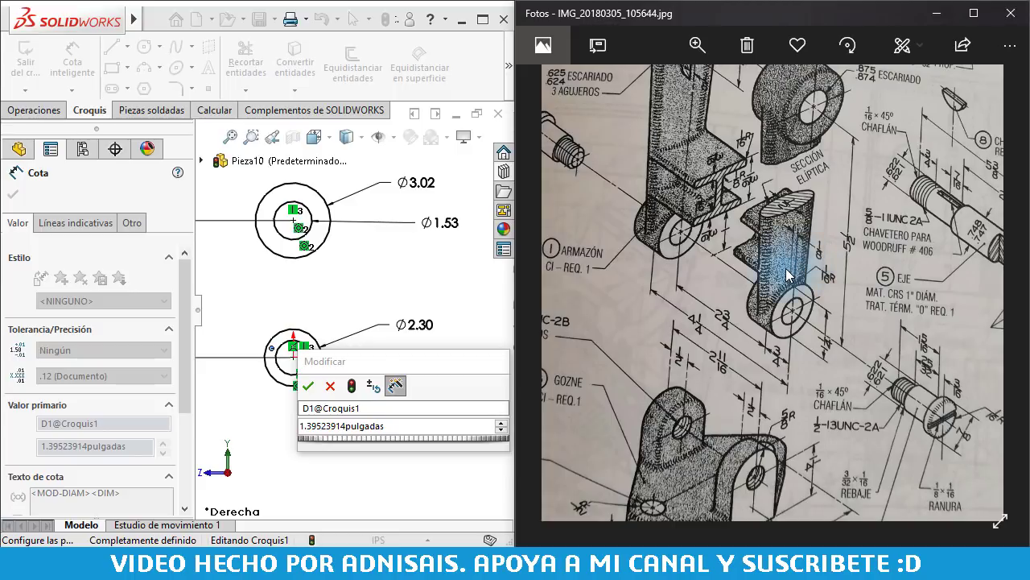
mouse_move(785, 272)
left_mouse_down()
mouse_move(890, 314)
mouse_move(808, 316)
mouse_move(811, 272)
left_mouse_up()
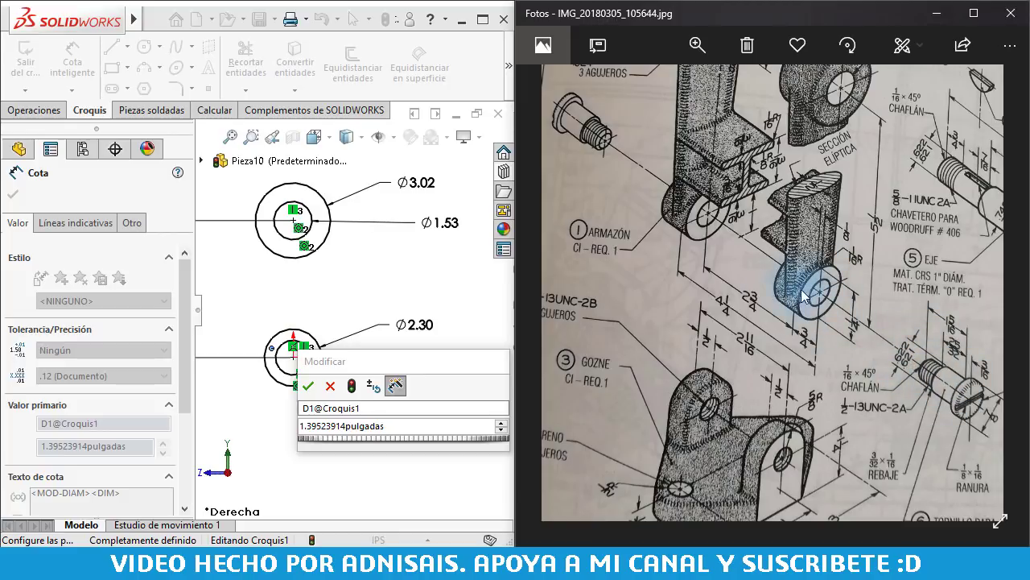
left_click(403, 427)
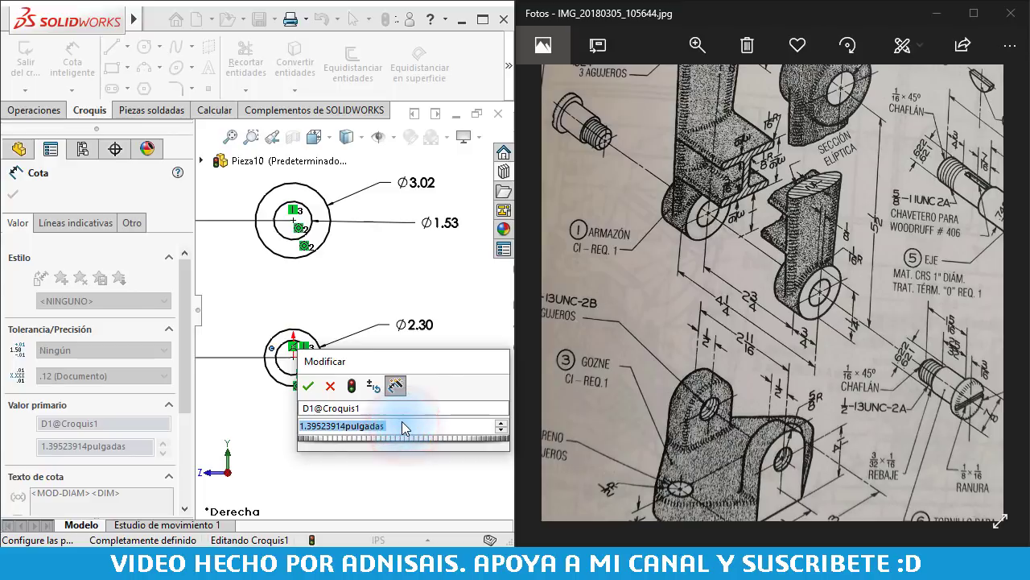
type(".622")
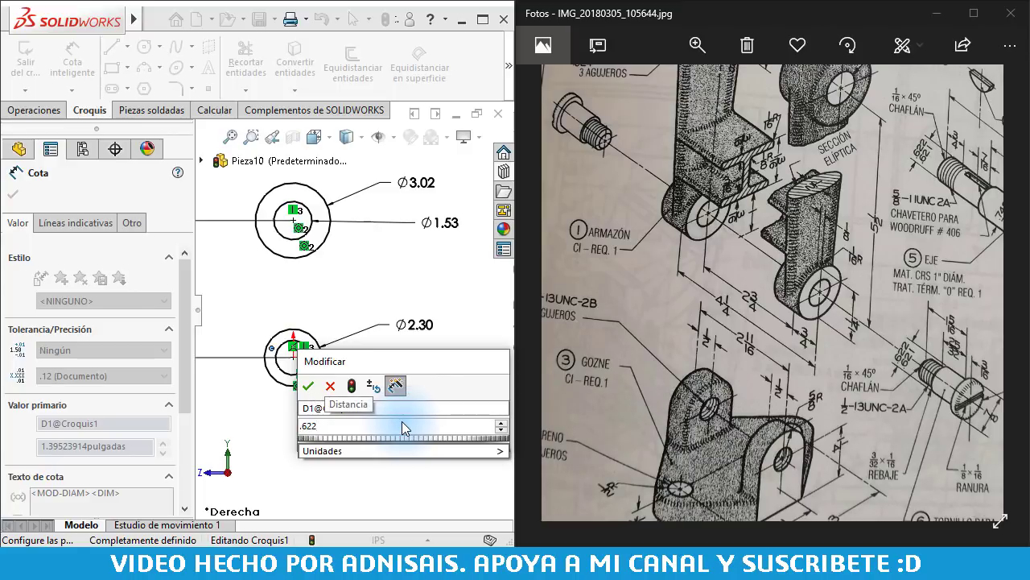
key("Return")
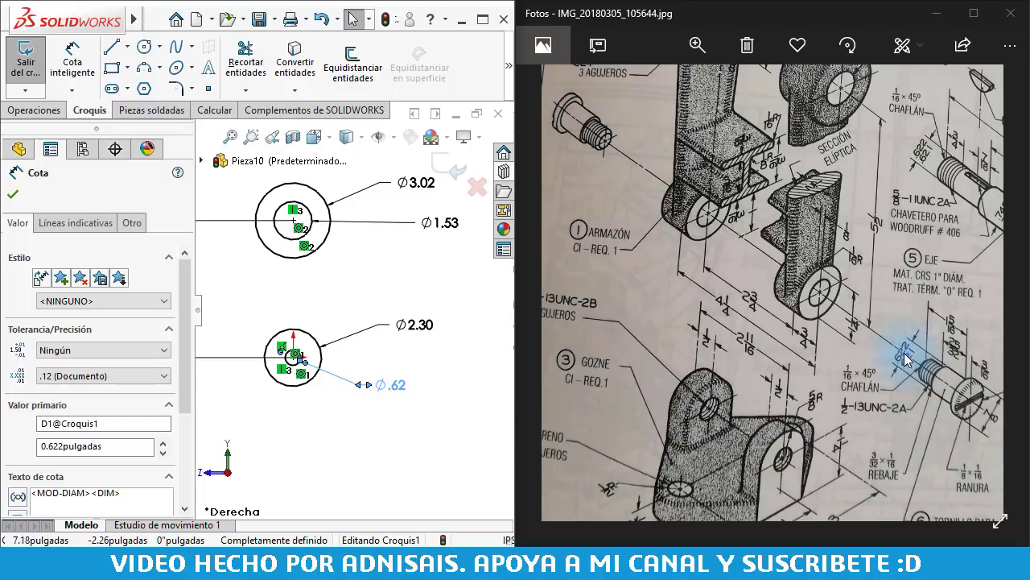
double_click(423, 323)
type("1.2")
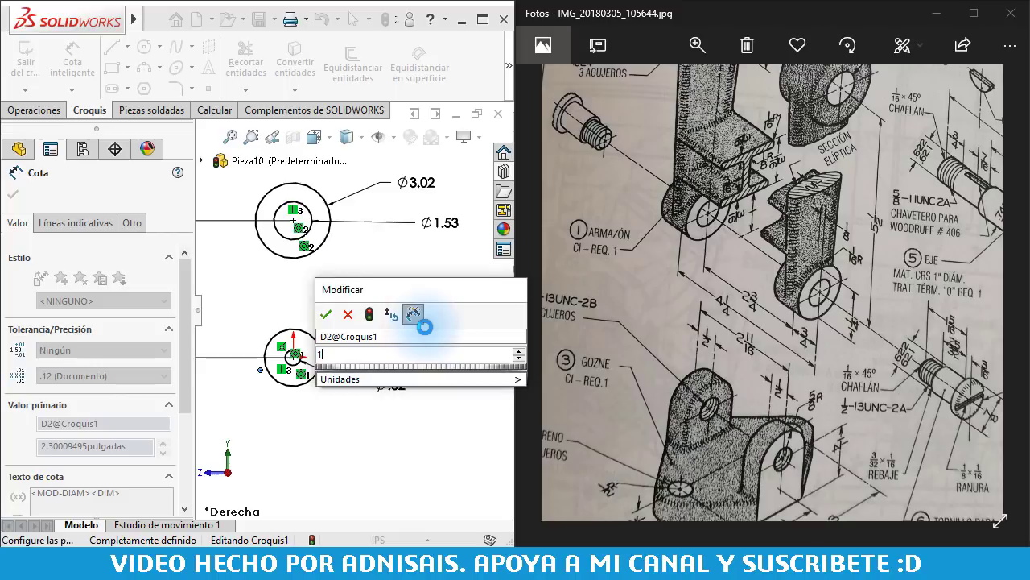
type("5")
key("Return")
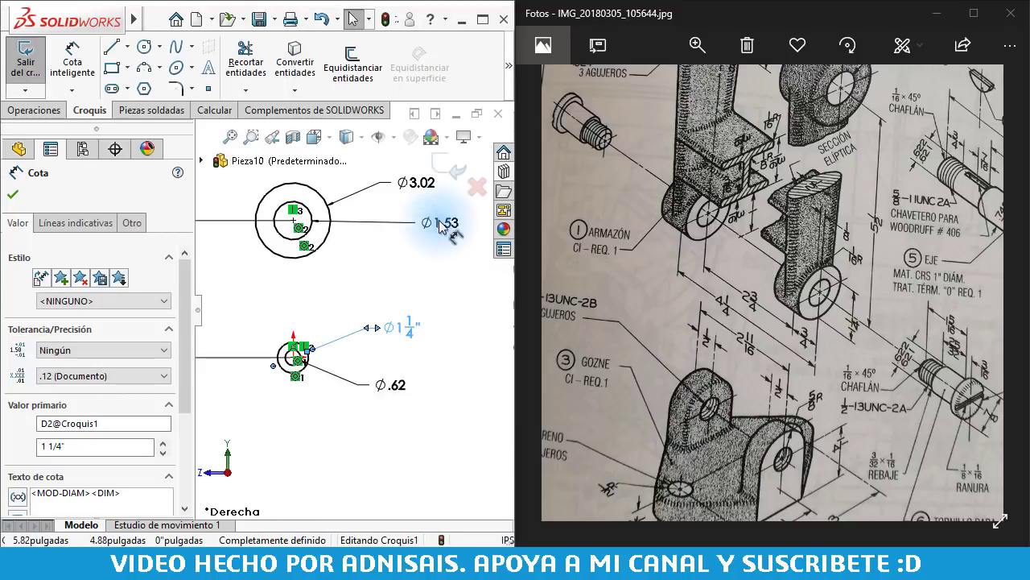
left_click(441, 223)
scroll(852, 319, "up", 3)
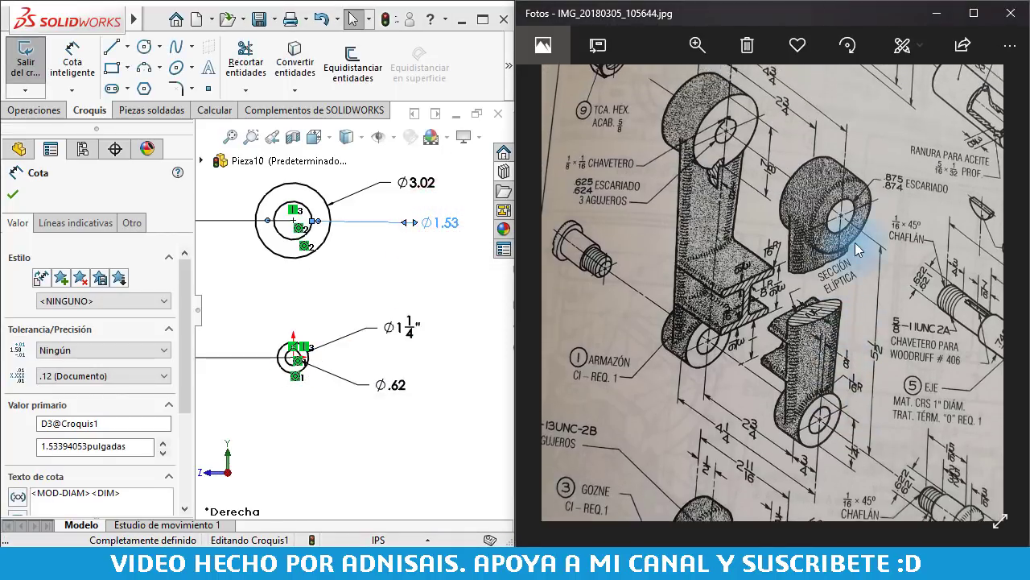
- Change the upper circles' diameters to .875 and 1 7/8" per the reference drawing
double_click(439, 223)
type(".875")
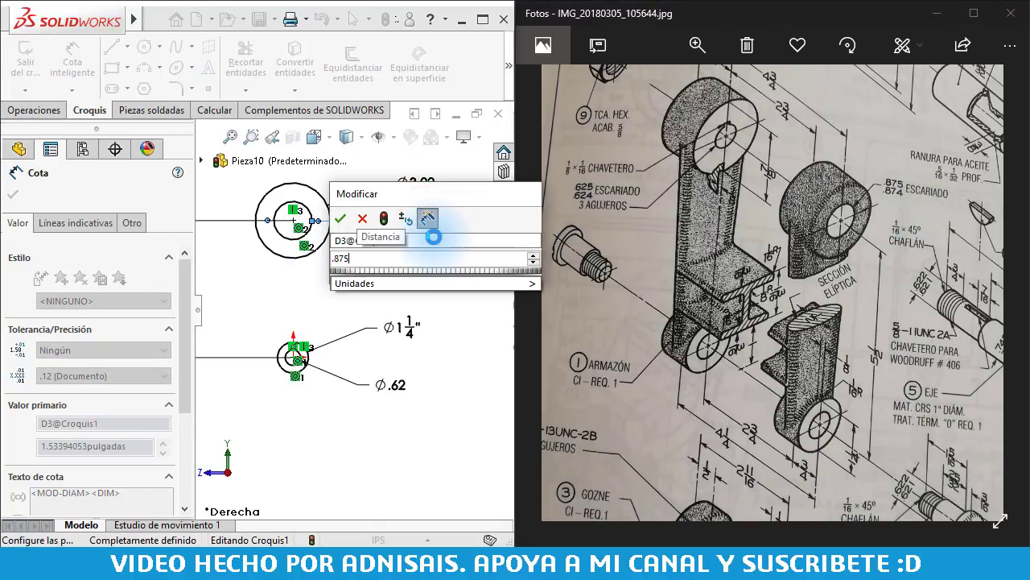
key("Return")
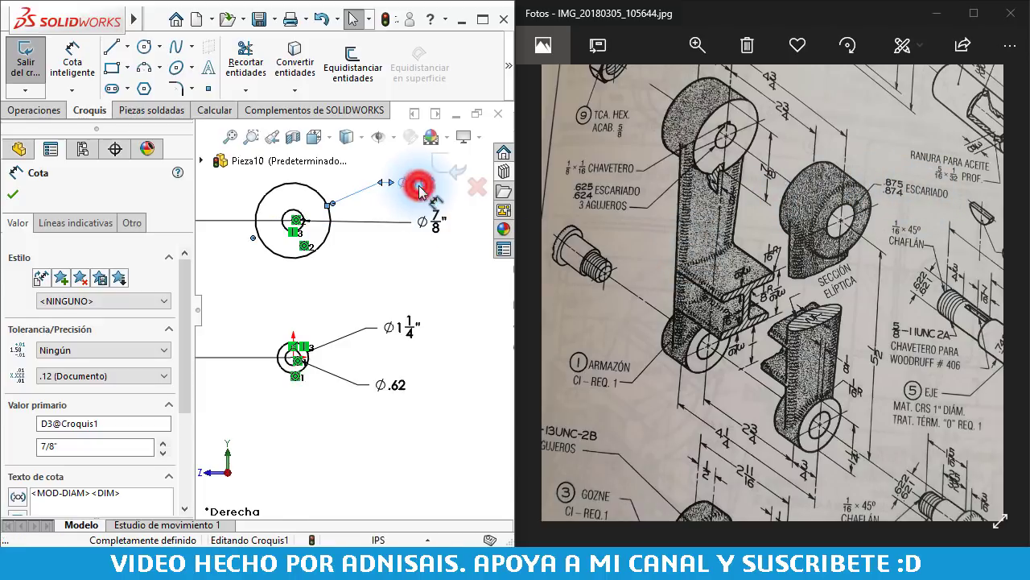
double_click(419, 183)
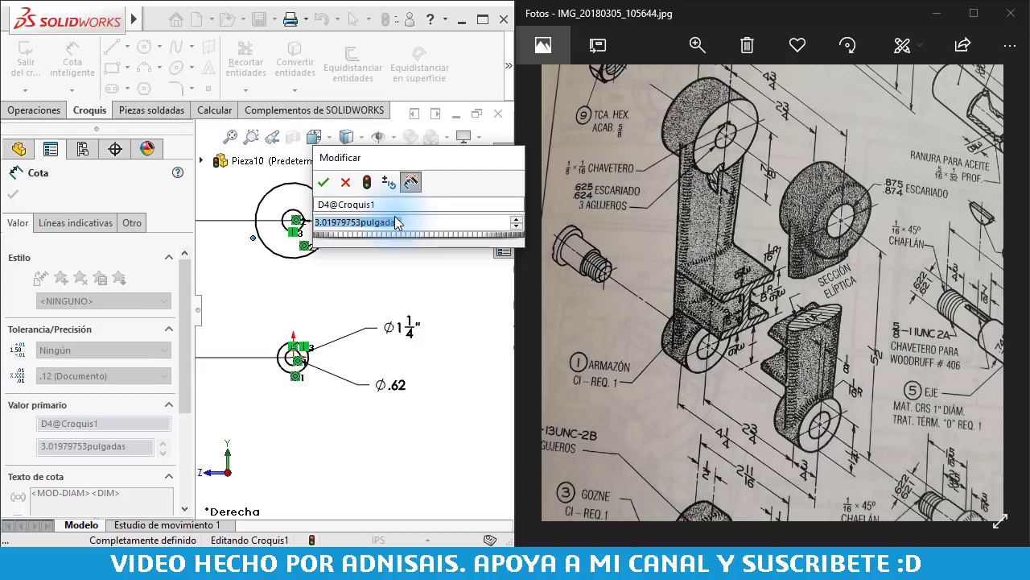
left_click(703, 235)
scroll(707, 246, "up", 2)
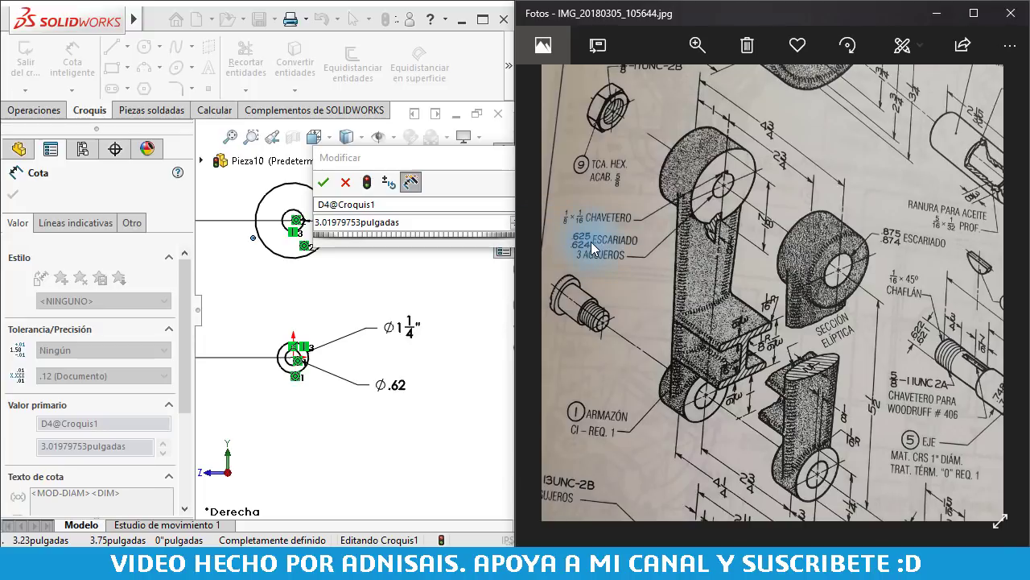
left_click(423, 223)
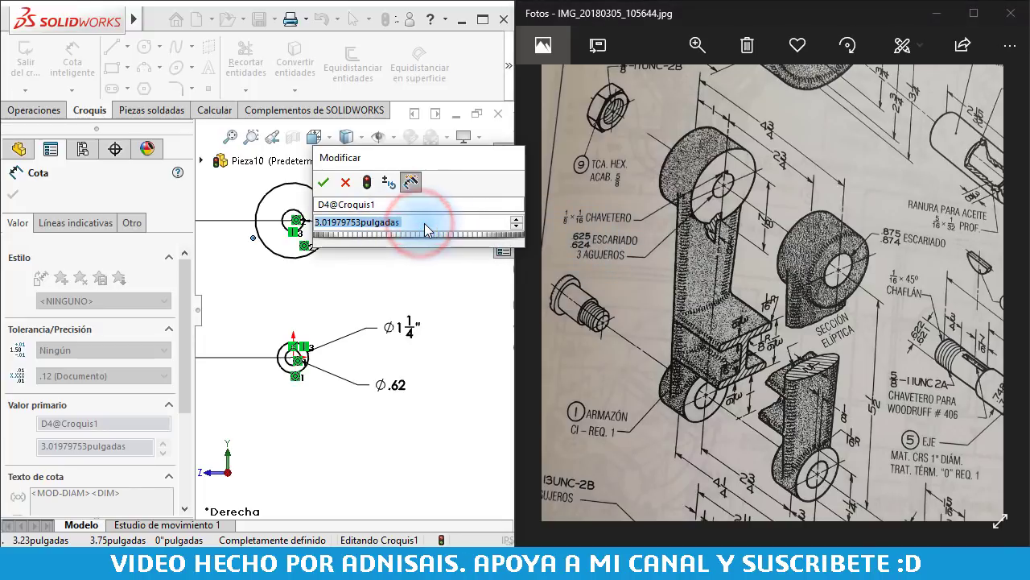
left_click(705, 250)
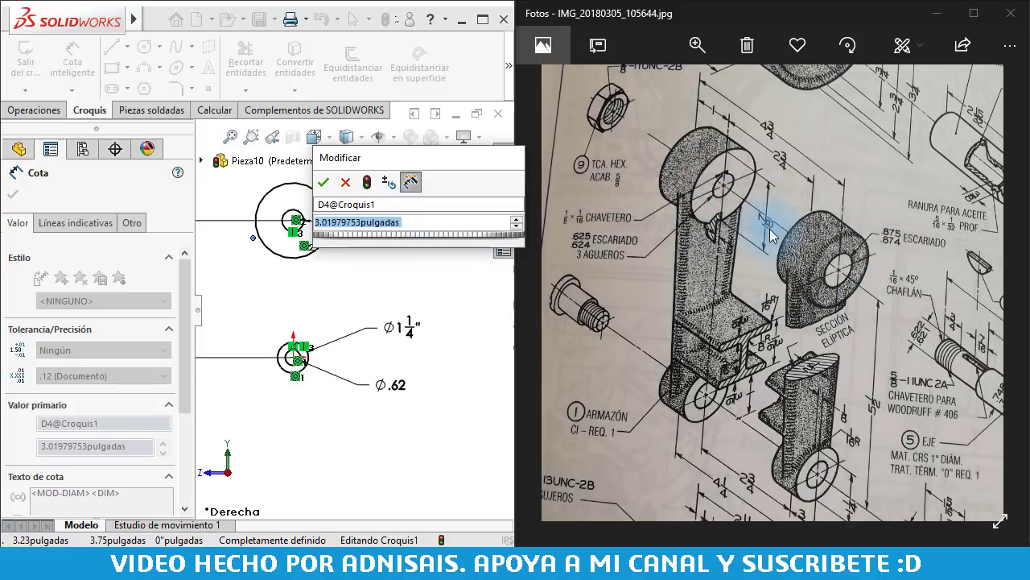
type("1 7")
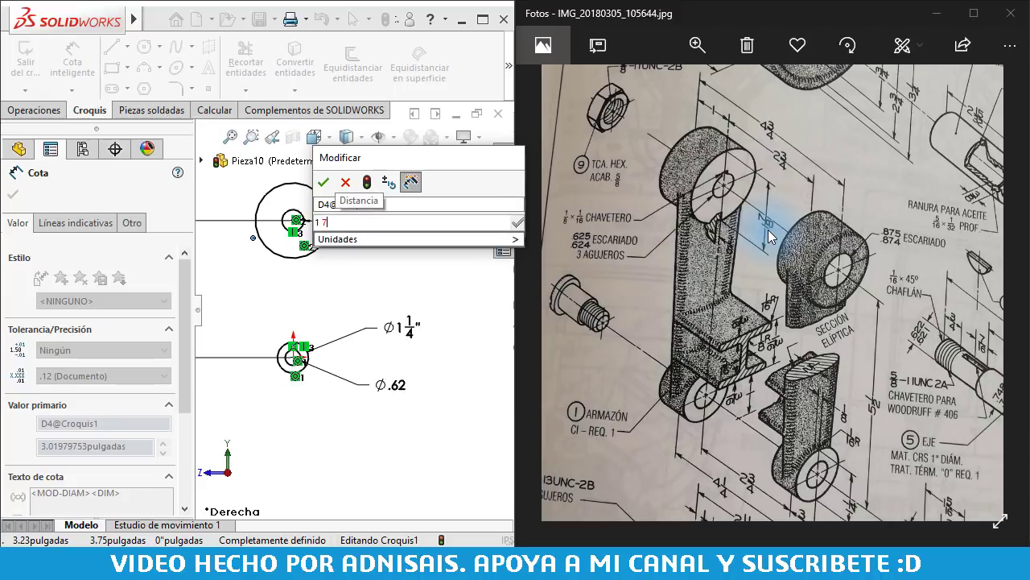
type("/8")
key("Return")
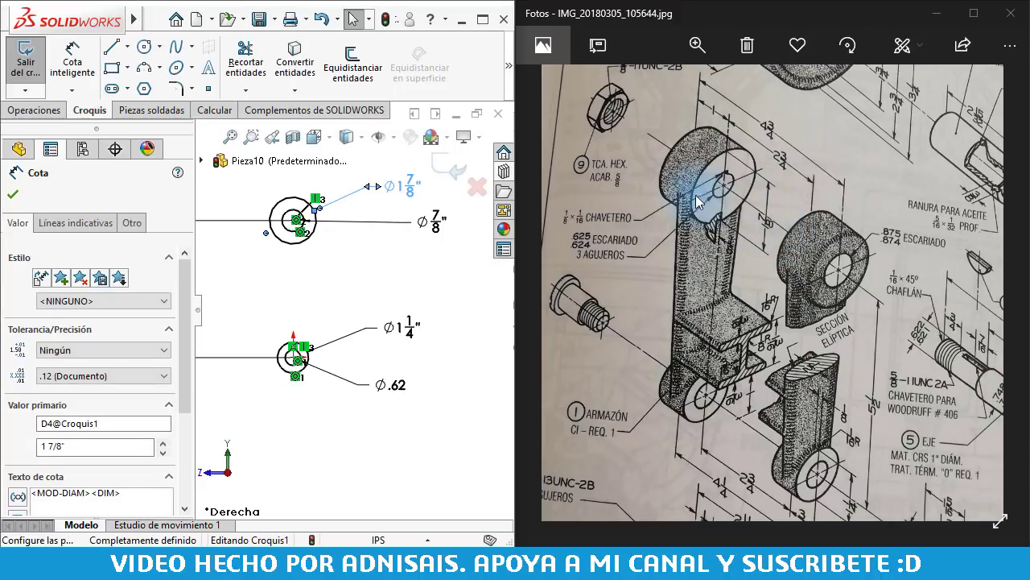
- Dimension the upper inner circle to 5/8" (.625)
left_click(435, 220)
left_click(426, 246)
type(".")
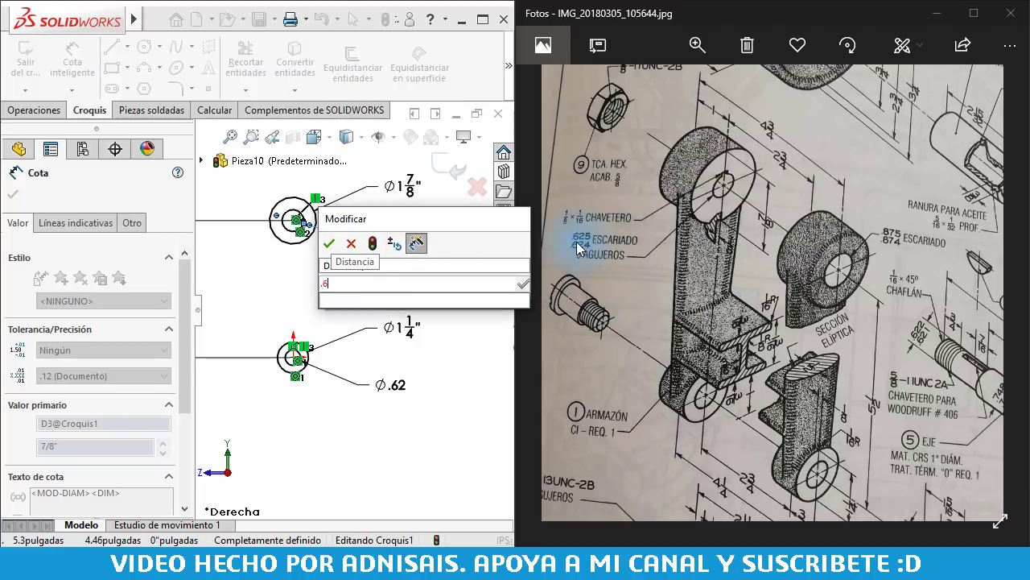
type("625")
key("Return")
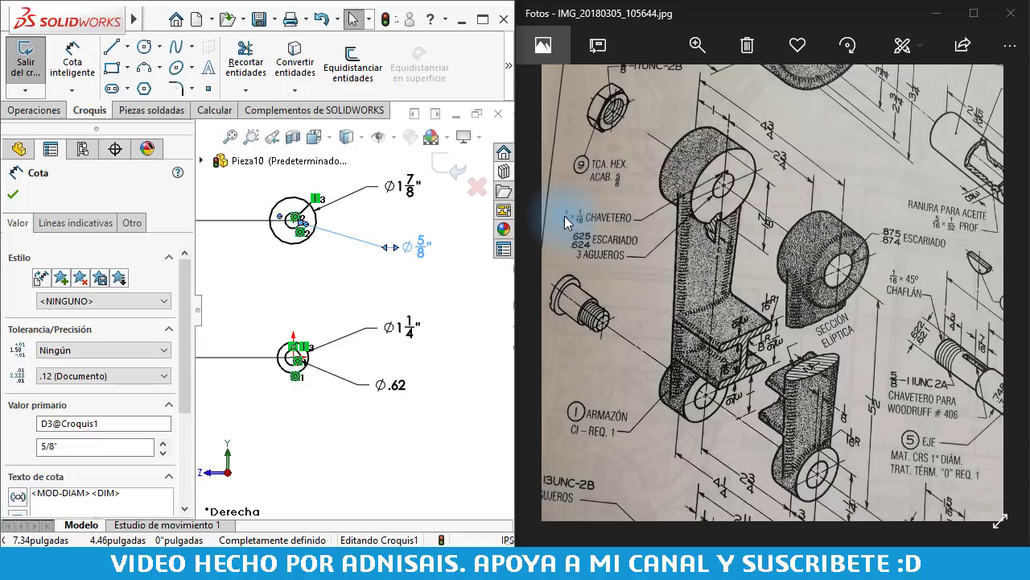
- Draw a center rectangle at the top of the inner circle and dimension it 1/8" wide
left_click(357, 209)
scroll(319, 216, "down", 5)
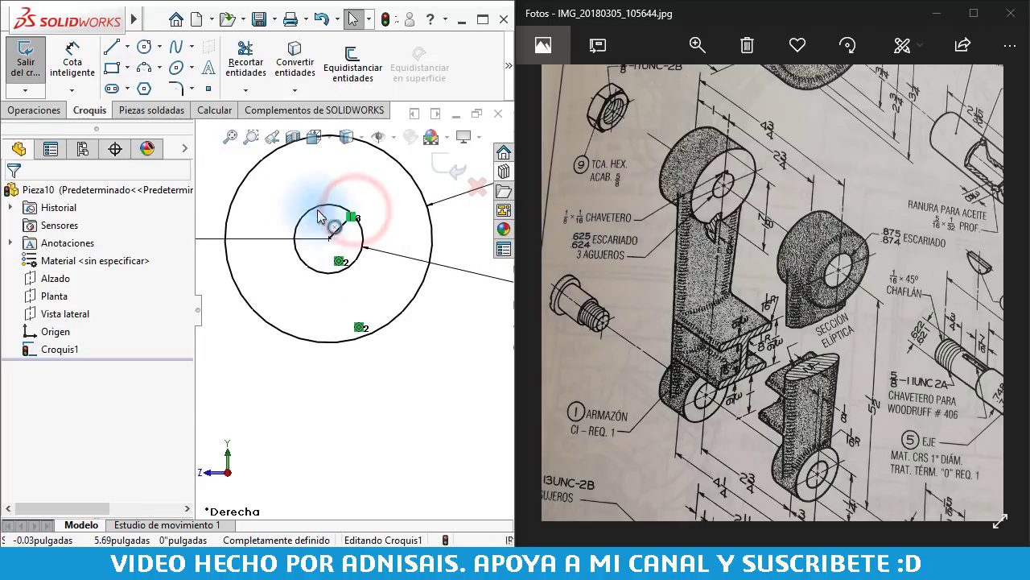
left_click(117, 71)
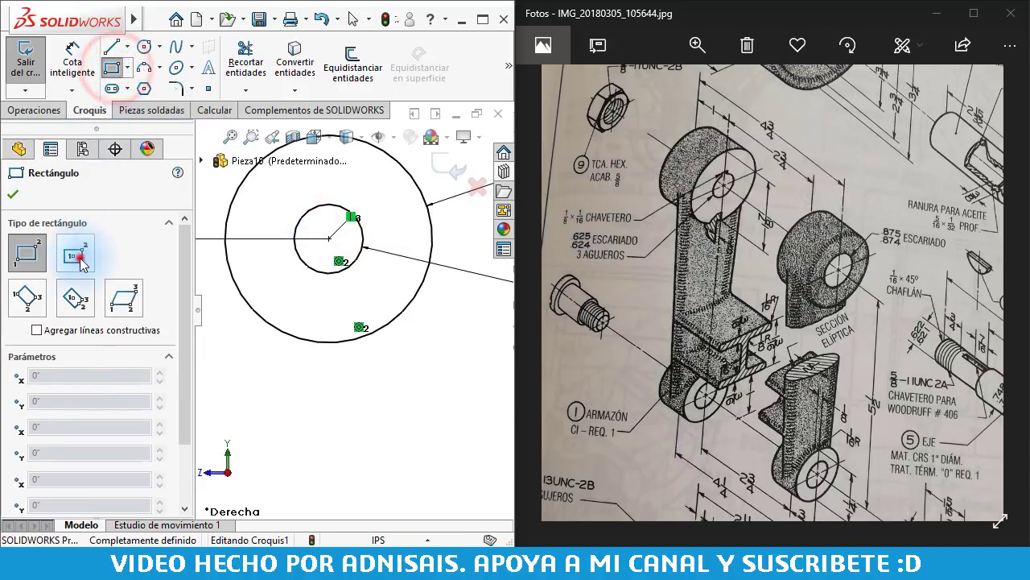
left_click(75, 253)
left_click(329, 203)
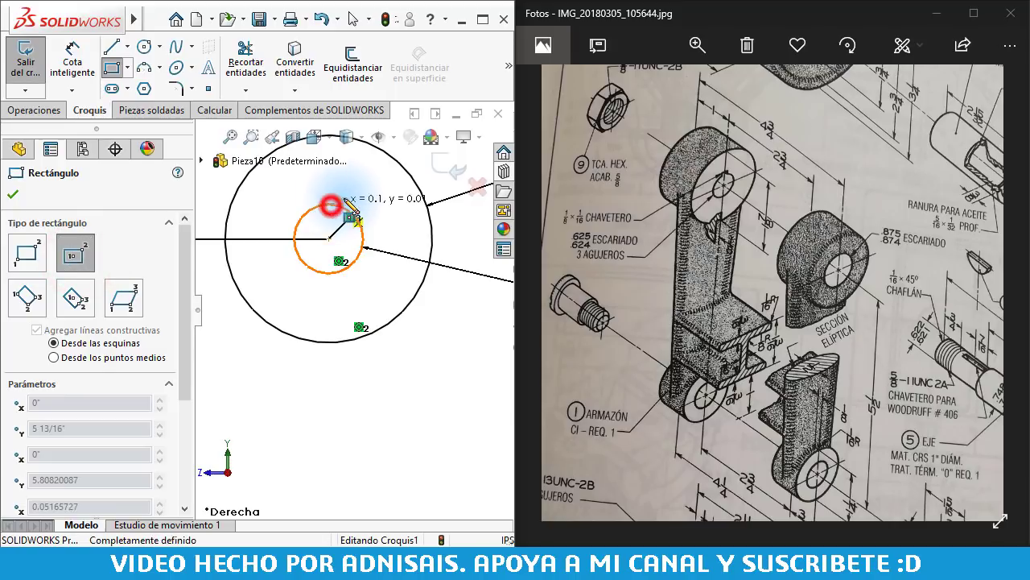
left_click(345, 196)
right_click_drag(392, 246, 387, 238)
scroll(387, 242, "up", 3)
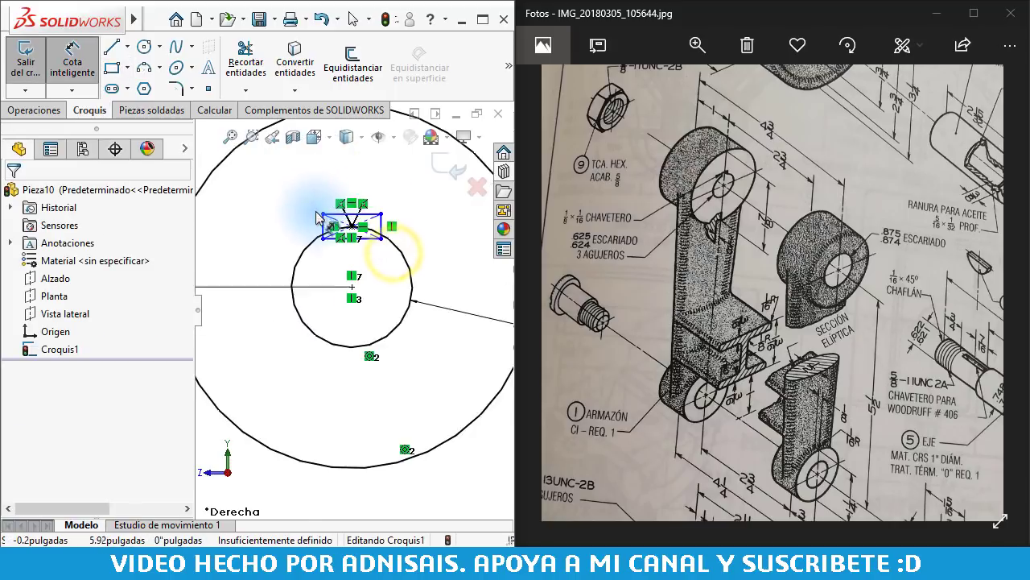
left_click(379, 219)
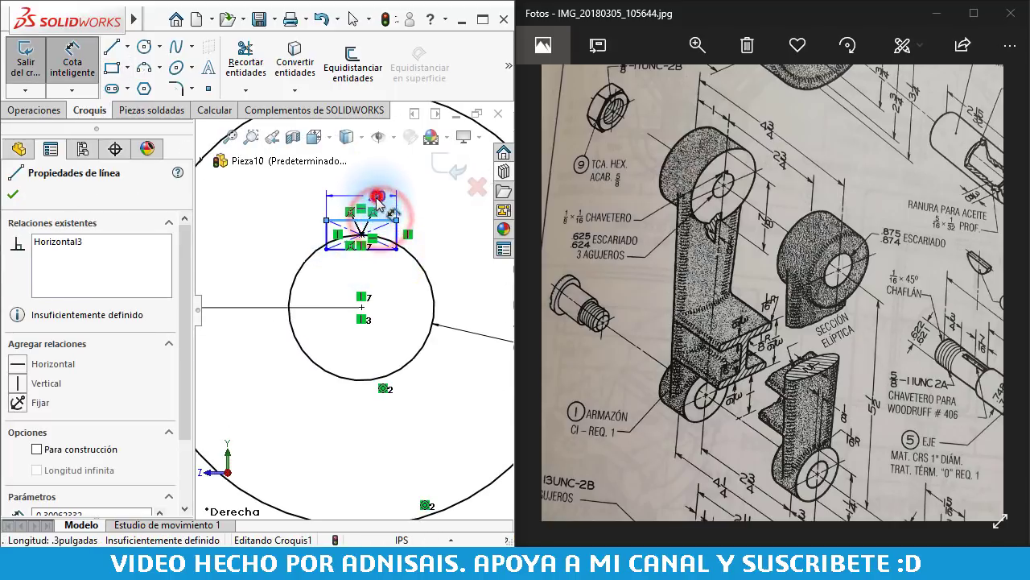
left_click(377, 215)
type("1/")
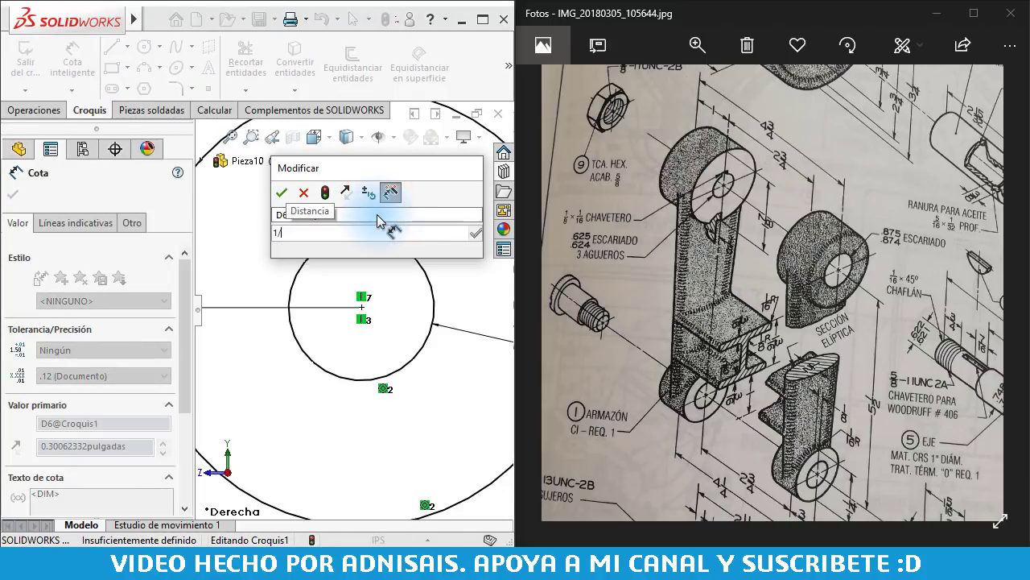
type("8")
key("Return")
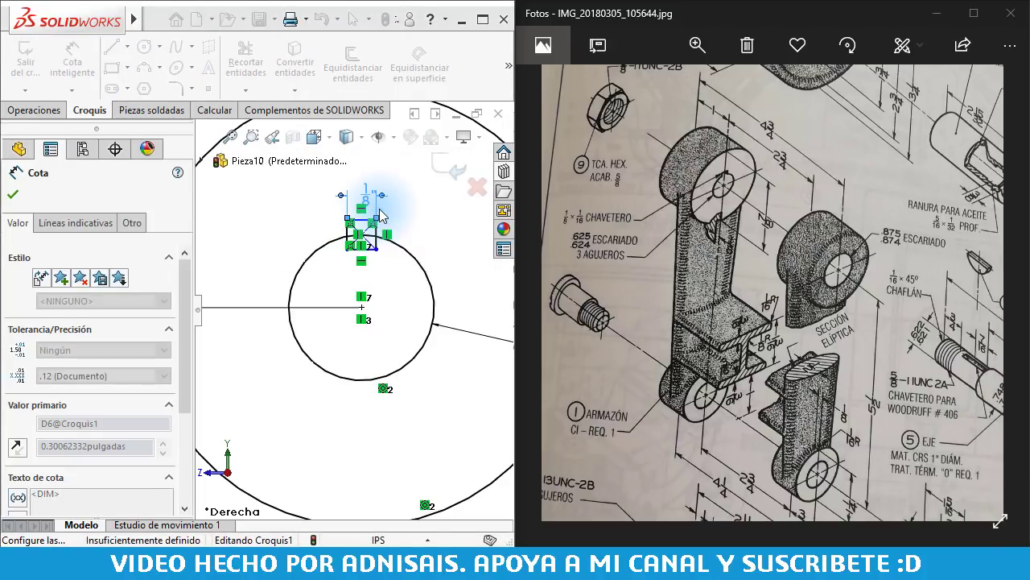
scroll(364, 242, "down", 2)
scroll(382, 253, "down", 2)
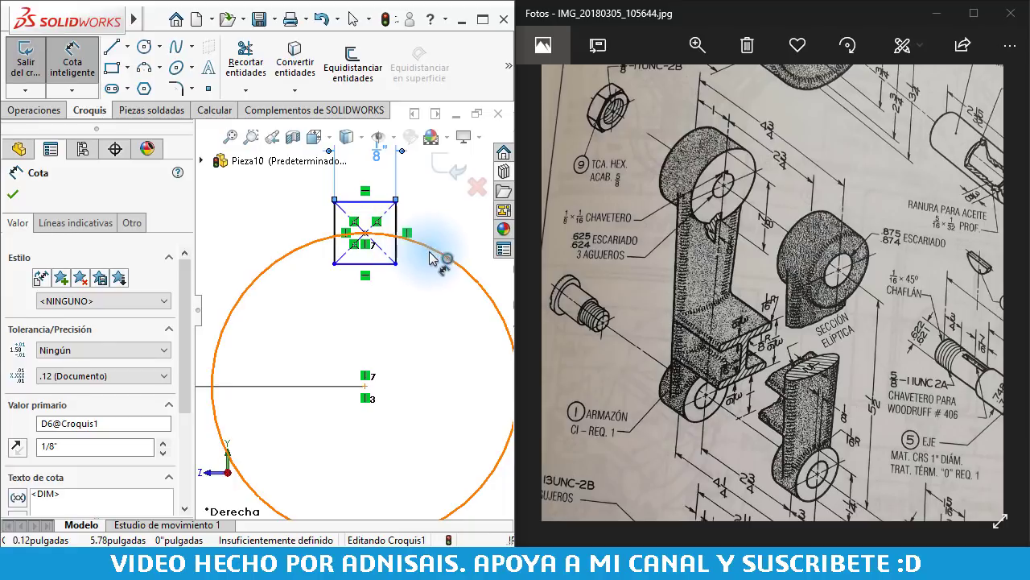
key("Escape")
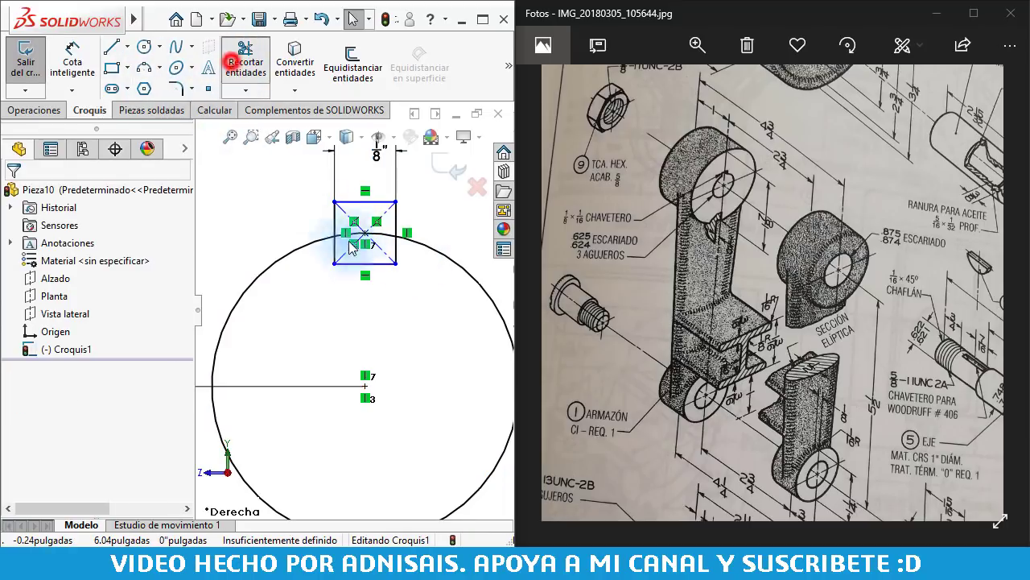
- Trim the rectangle and arc into a notch and make its two sides equal
left_click(232, 62)
left_click_drag(322, 271, 410, 267)
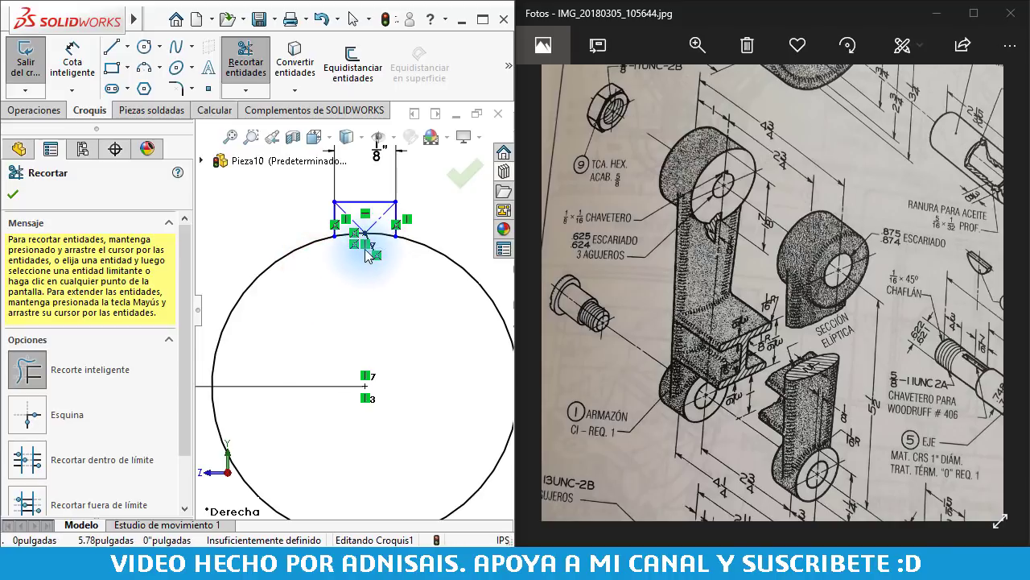
scroll(369, 254, "down", 3)
key("Escape")
left_click(409, 211)
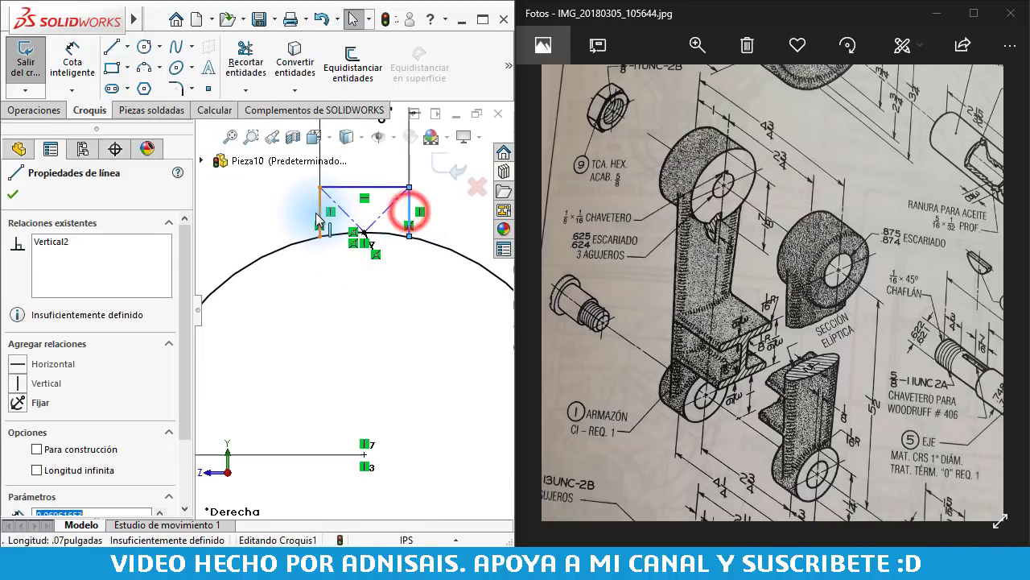
left_click(318, 214, "ctrl")
left_click(477, 138)
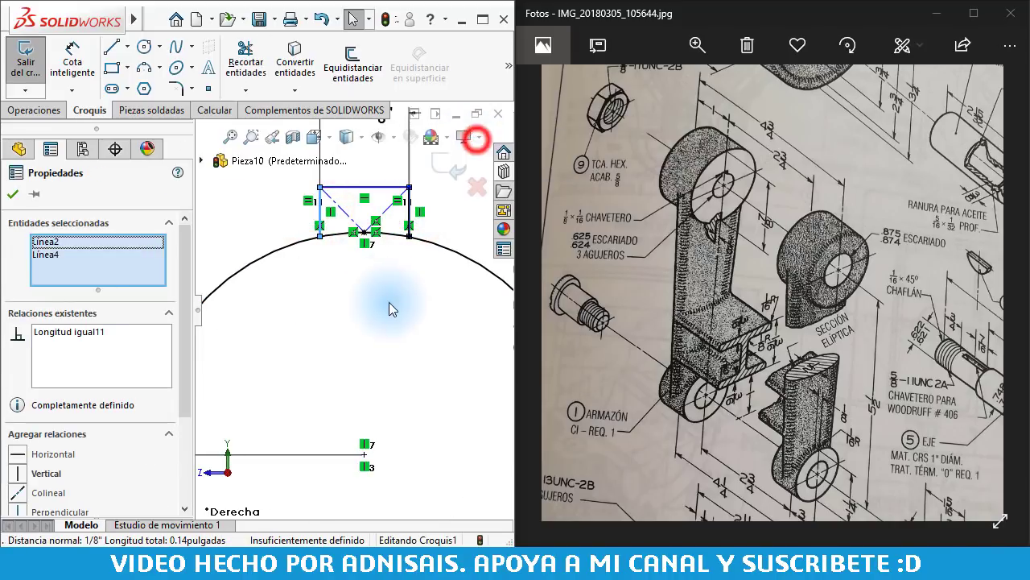
- Dimension the keyway notch depth to 1/16"
left_click(389, 302)
right_click_drag(405, 350, 404, 270)
left_click(410, 212)
scroll(451, 233, "up", 2)
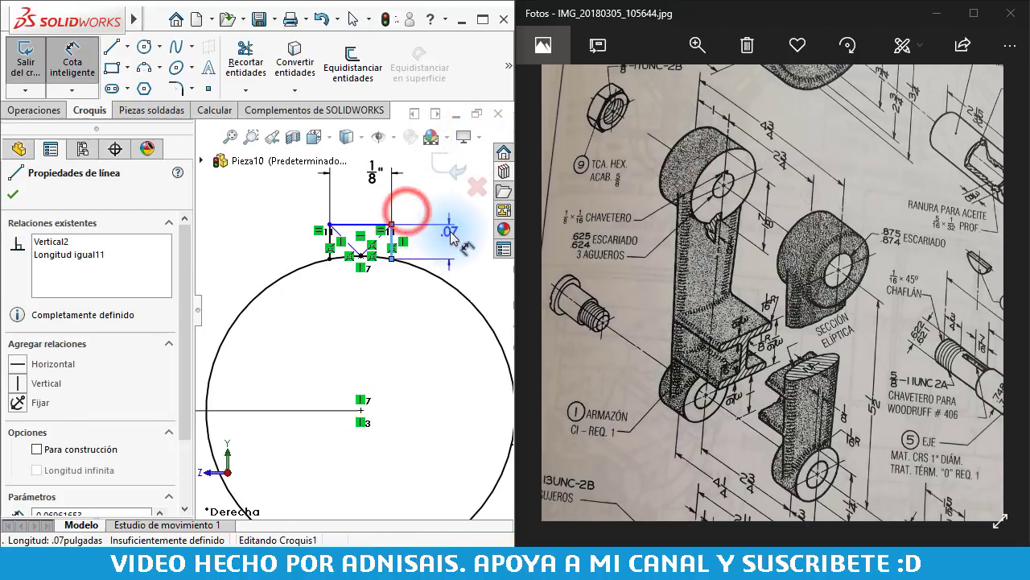
left_click(450, 235)
type("1")
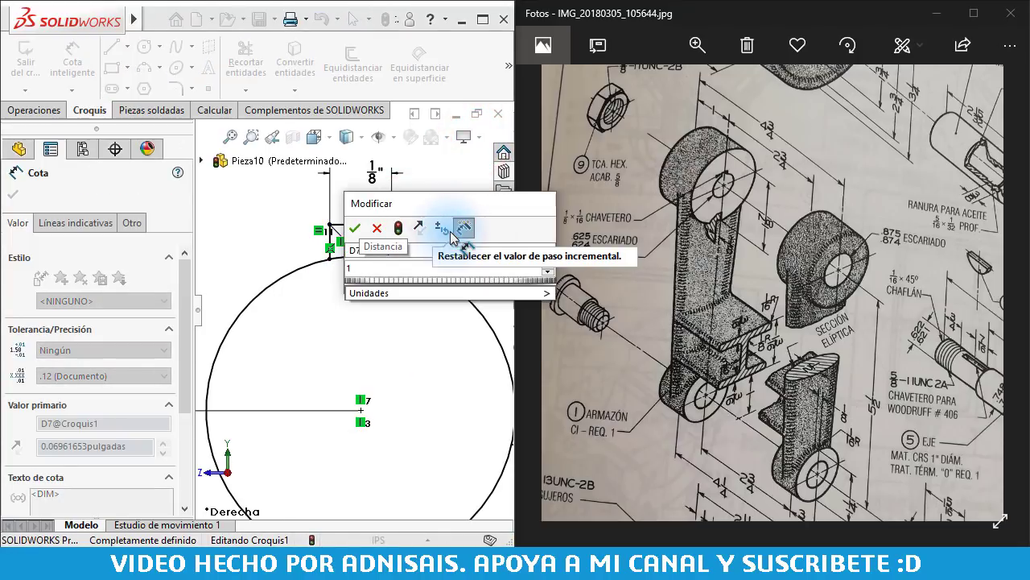
type("/16")
key("Return")
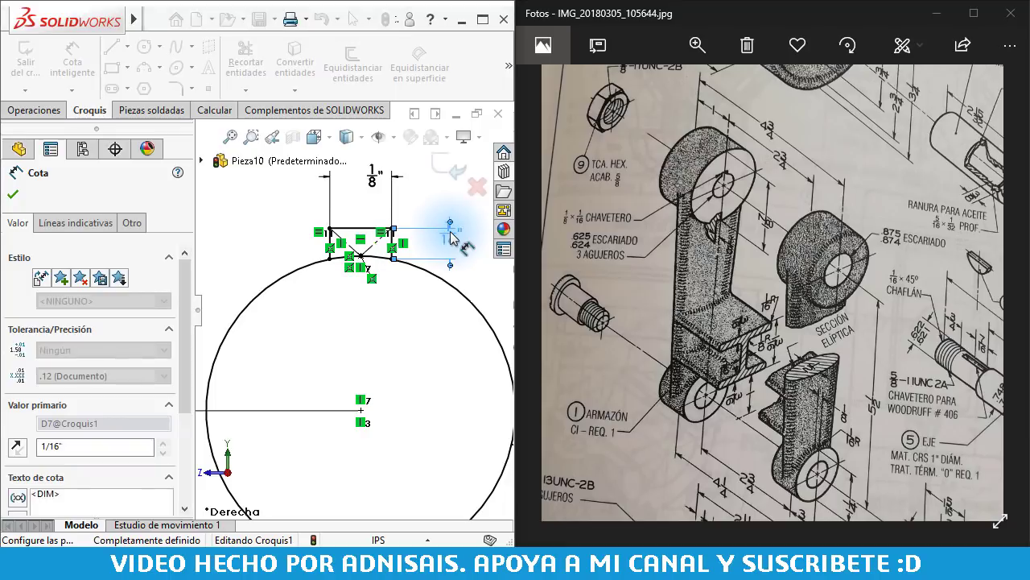
key("Escape")
scroll(409, 316, "up", 3)
scroll(405, 357, "up", 4)
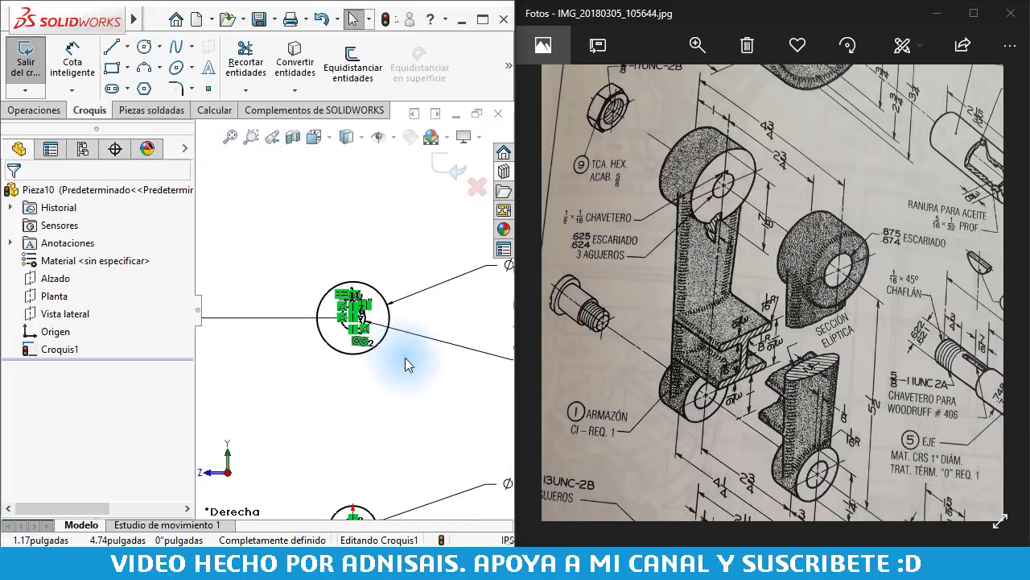
scroll(386, 402, "up", 3)
- Draw the left line tangent to the upper and lower outer circles
scroll(358, 379, "up", 1)
left_click(347, 308)
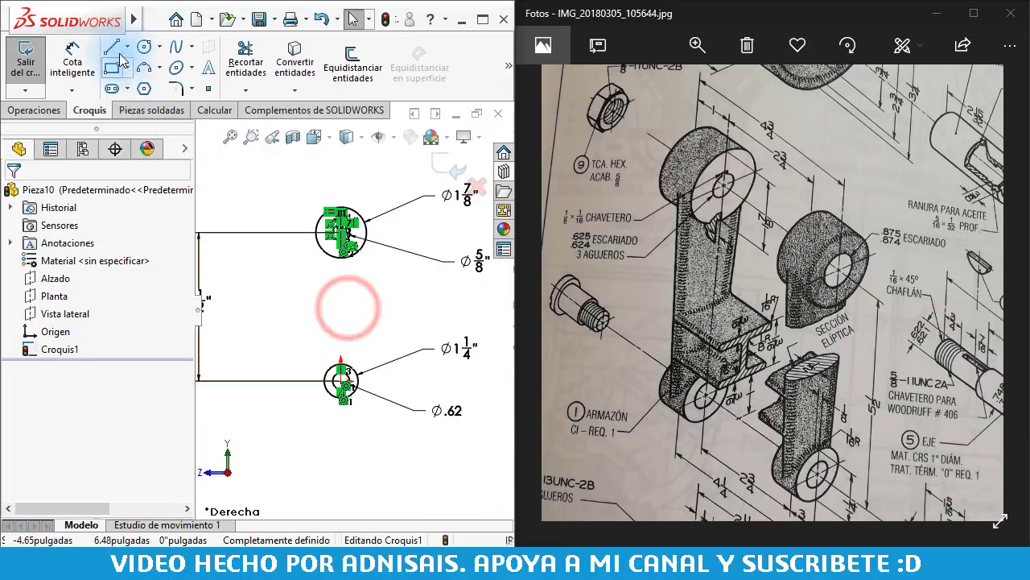
left_click(113, 47)
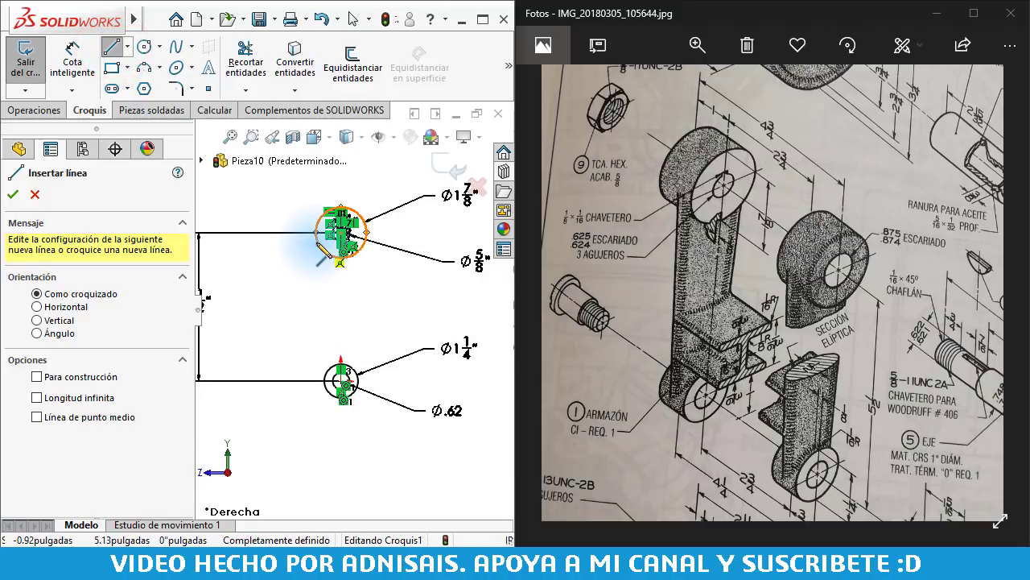
left_click(316, 240)
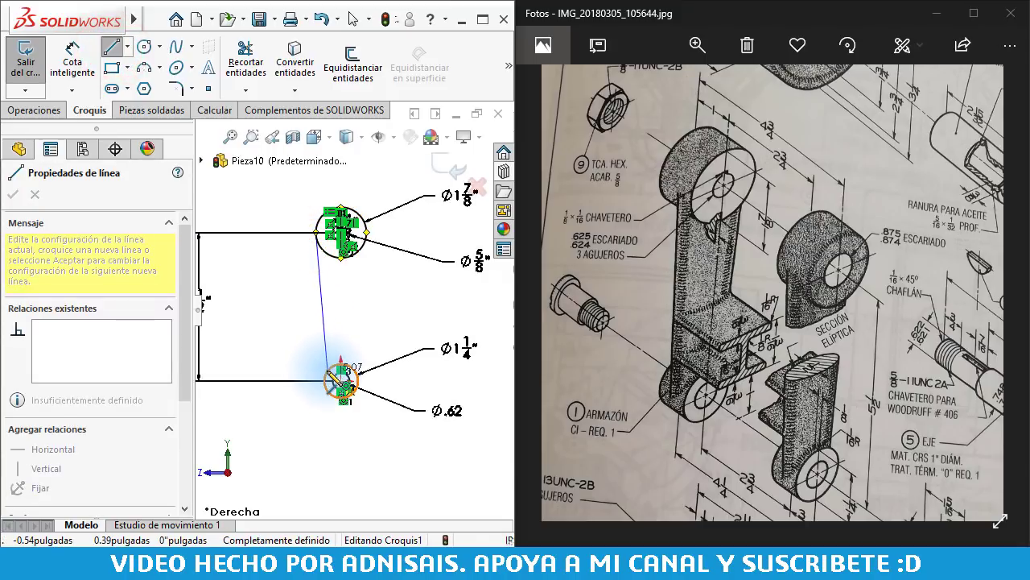
left_click(330, 378)
key("Escape")
scroll(322, 242, "down", 2)
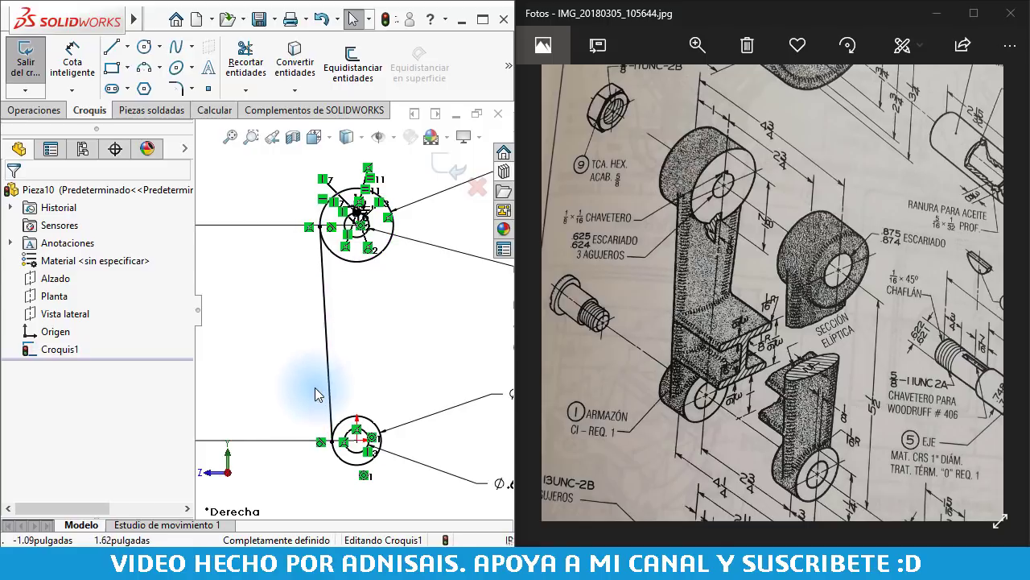
- Draw the matching right-side tangent line between the two bosses
left_click(295, 366)
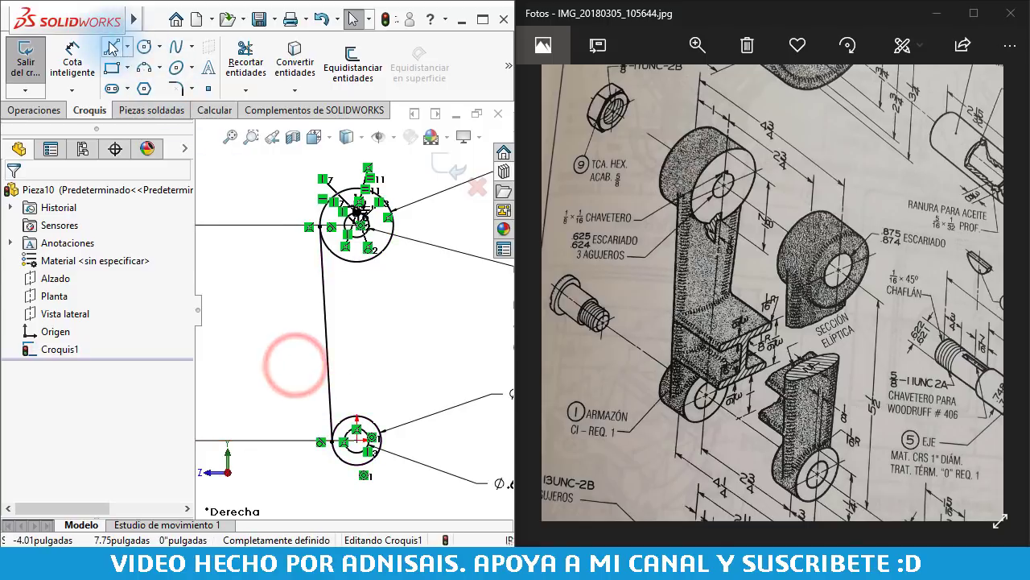
left_click(112, 47)
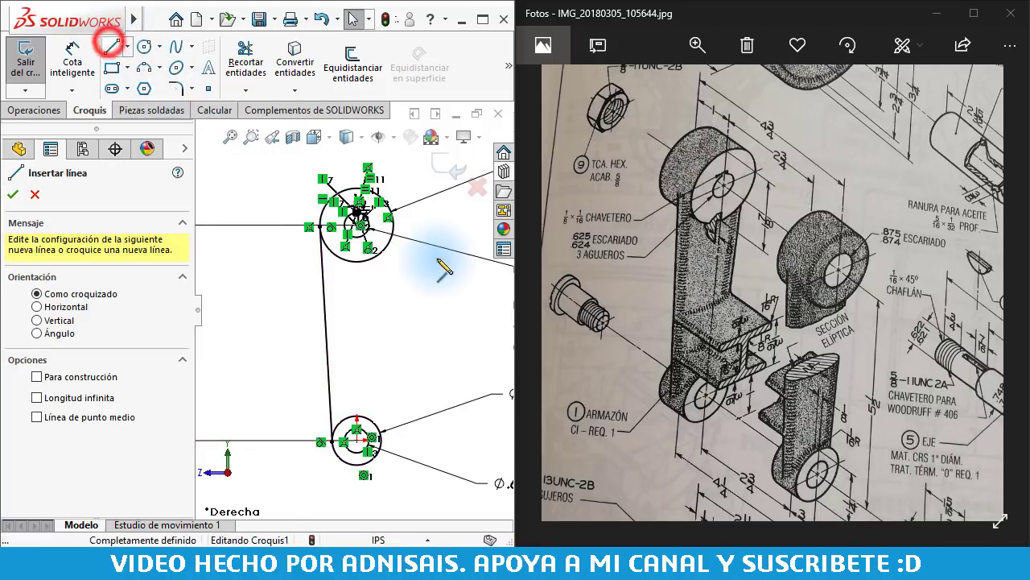
left_click(394, 236)
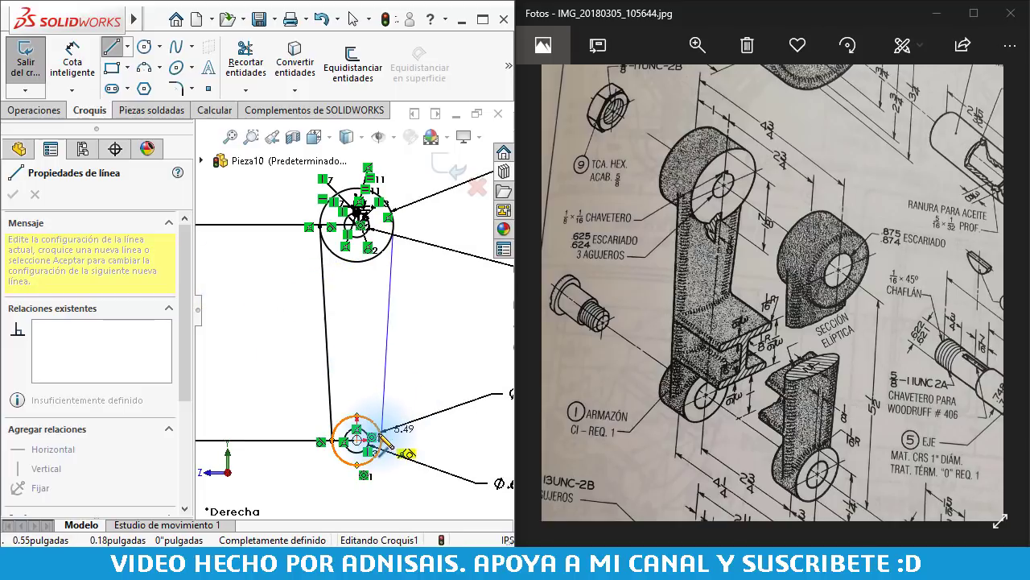
left_click(382, 437)
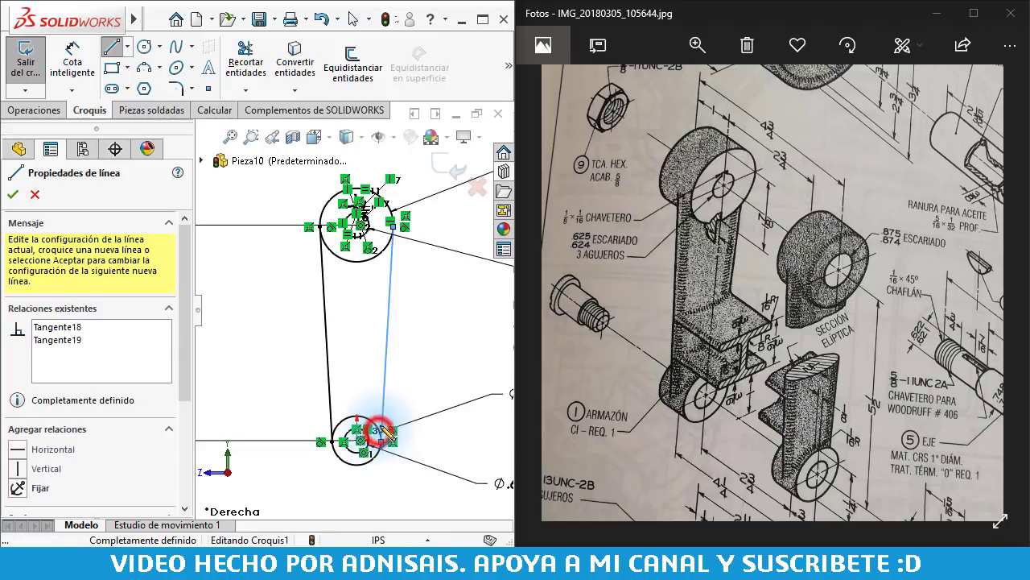
key("Escape")
scroll(366, 308, "up", 1)
scroll(366, 307, "down", 1)
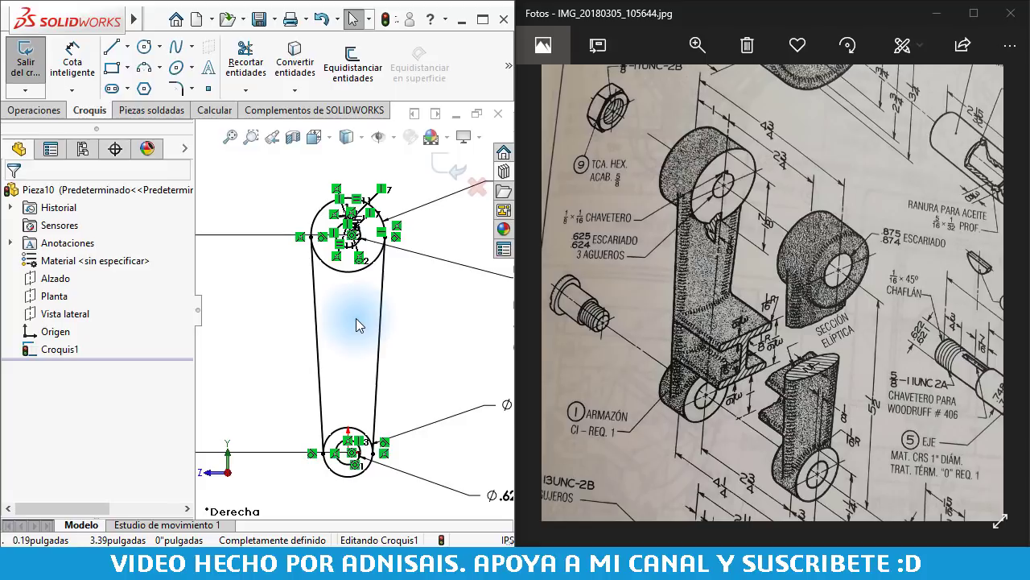
scroll(354, 411, "up", 1)
scroll(483, 437, "down", 1)
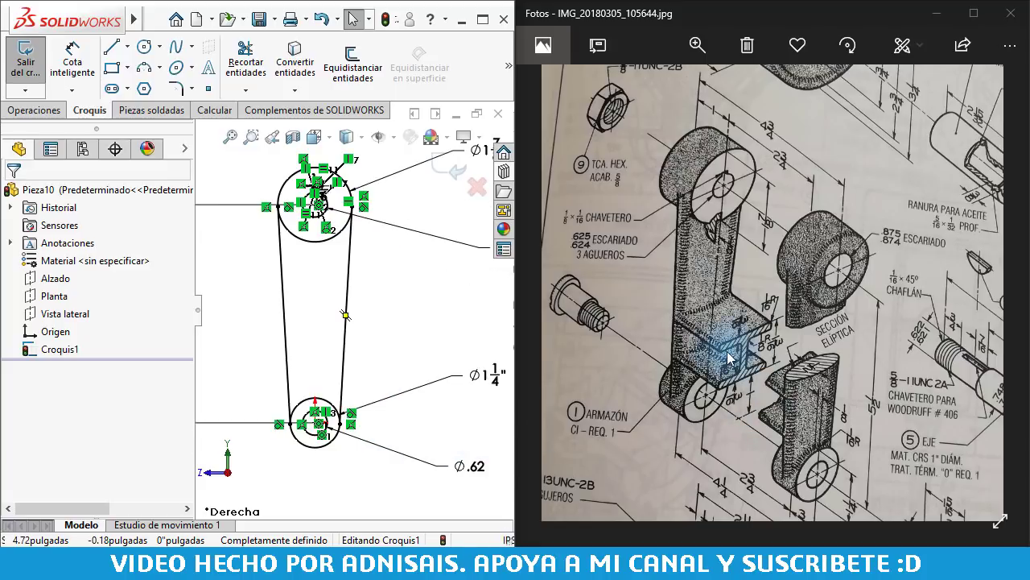
- Draw a vertical construction centerline upward from the lower circle's centre
scroll(299, 425, "down", 2)
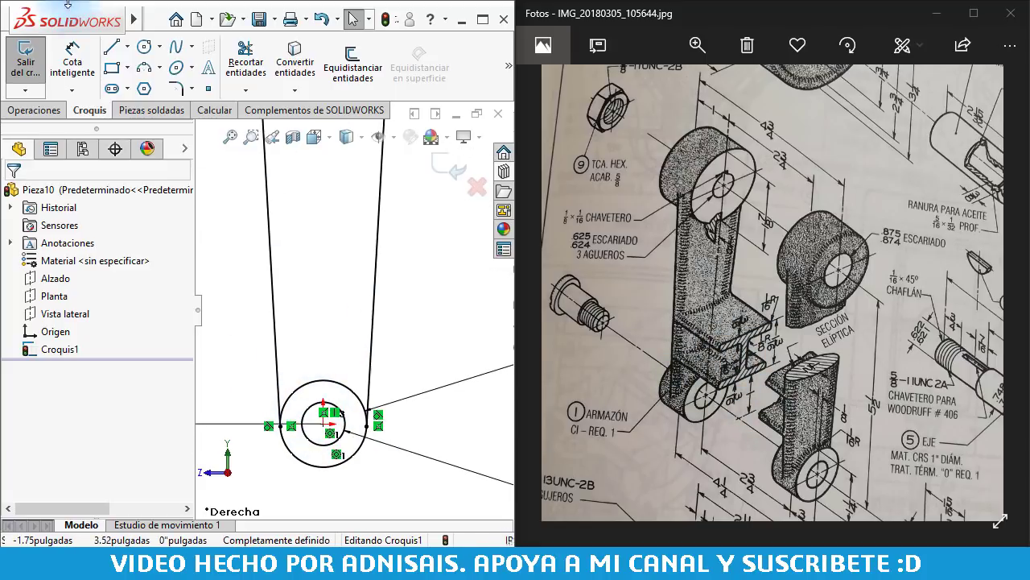
left_click(127, 47)
left_click(143, 86)
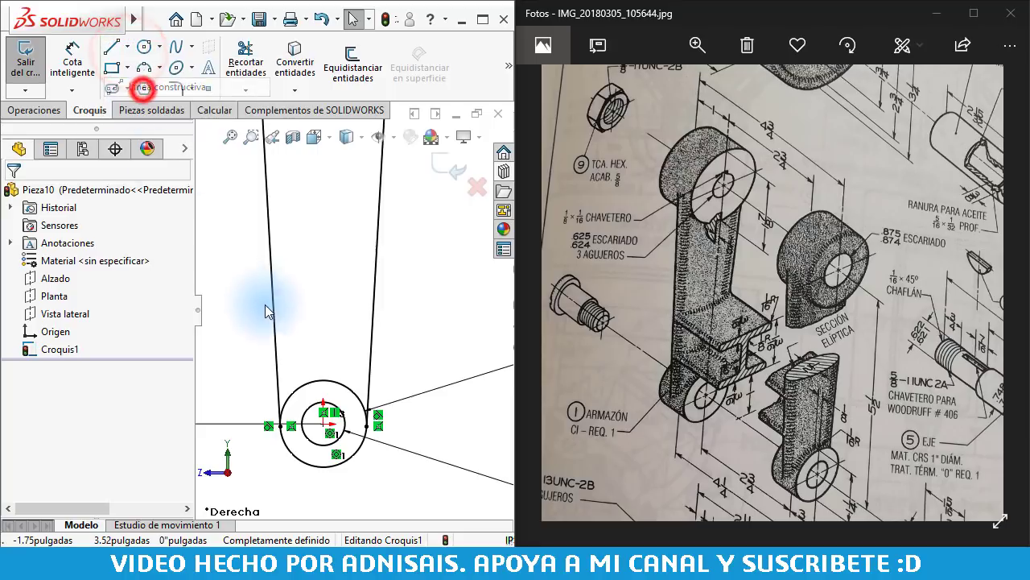
left_click(323, 422)
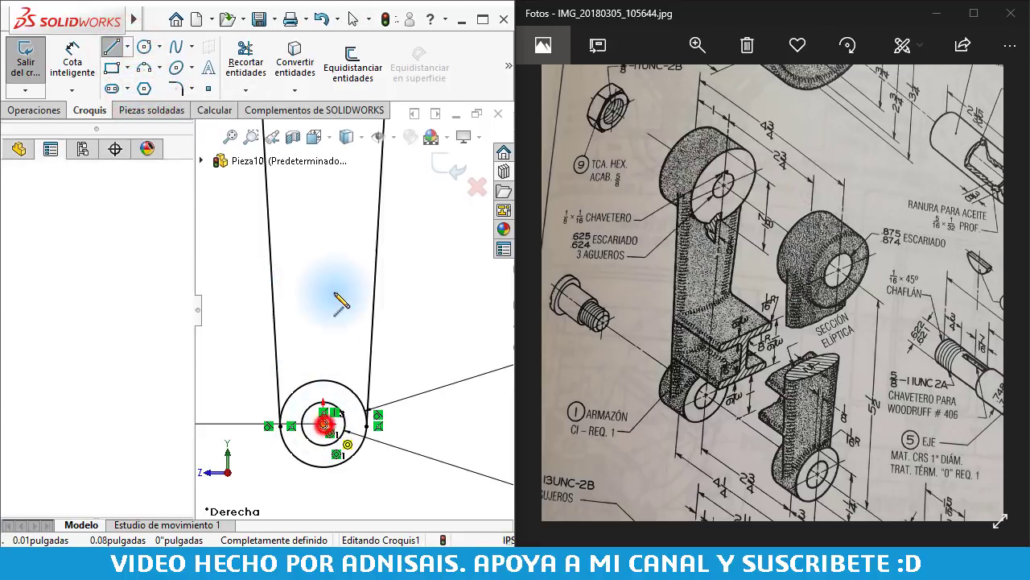
left_click(332, 179)
key("Escape")
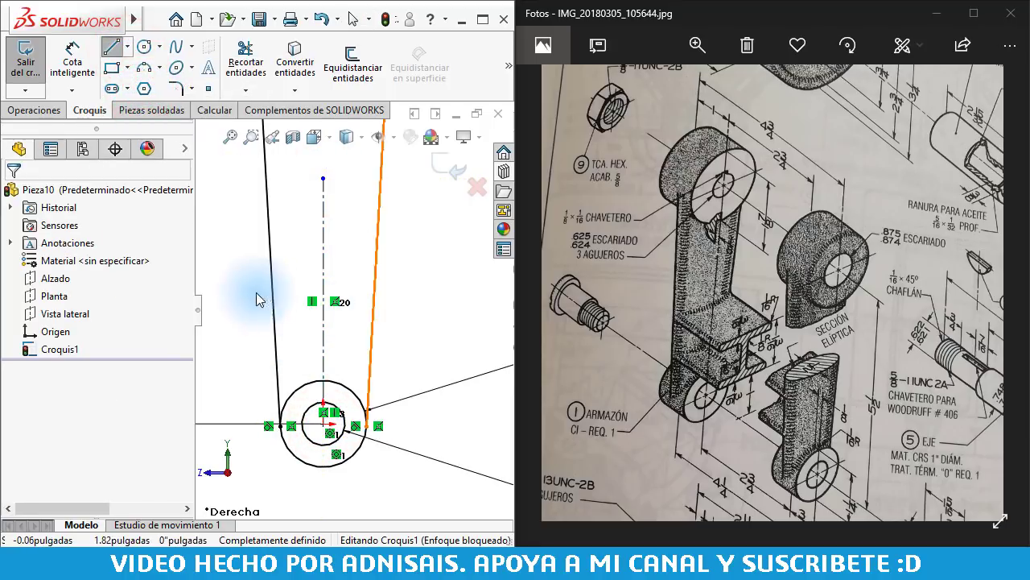
- Sketch the stepped half-profile of lines between the slanted arm edge and the centerline
left_click(111, 47)
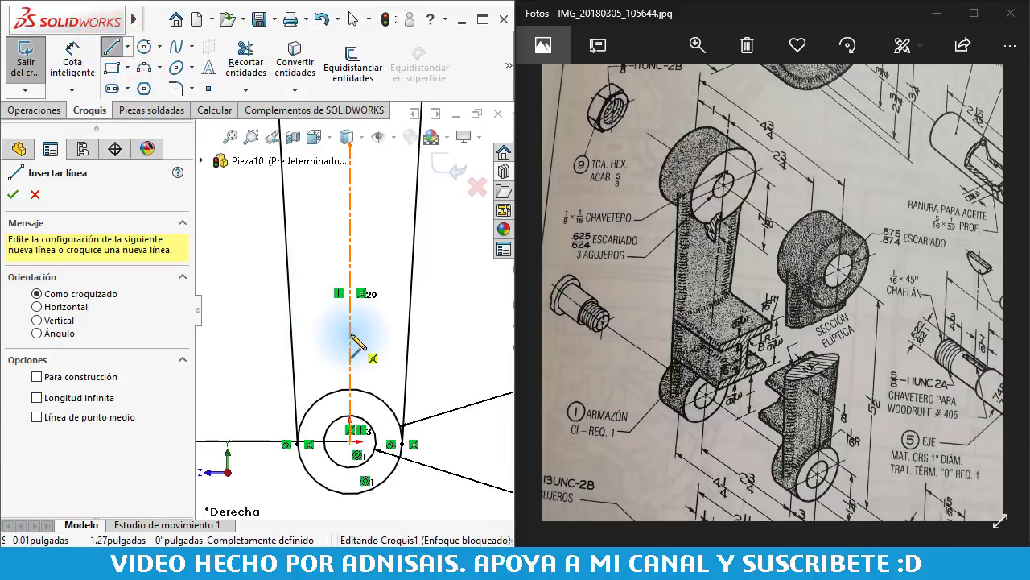
left_click(351, 328)
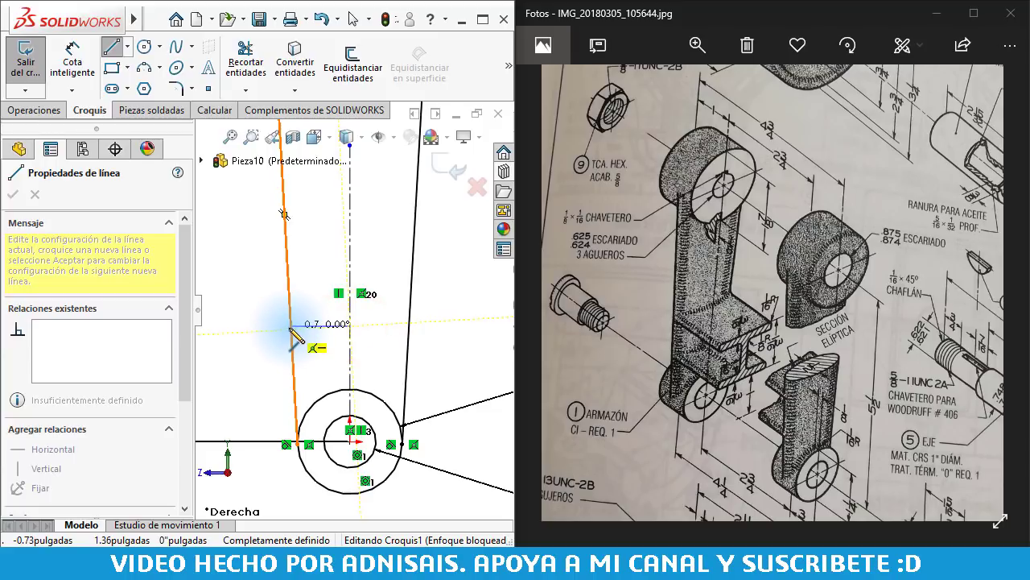
left_click(291, 329)
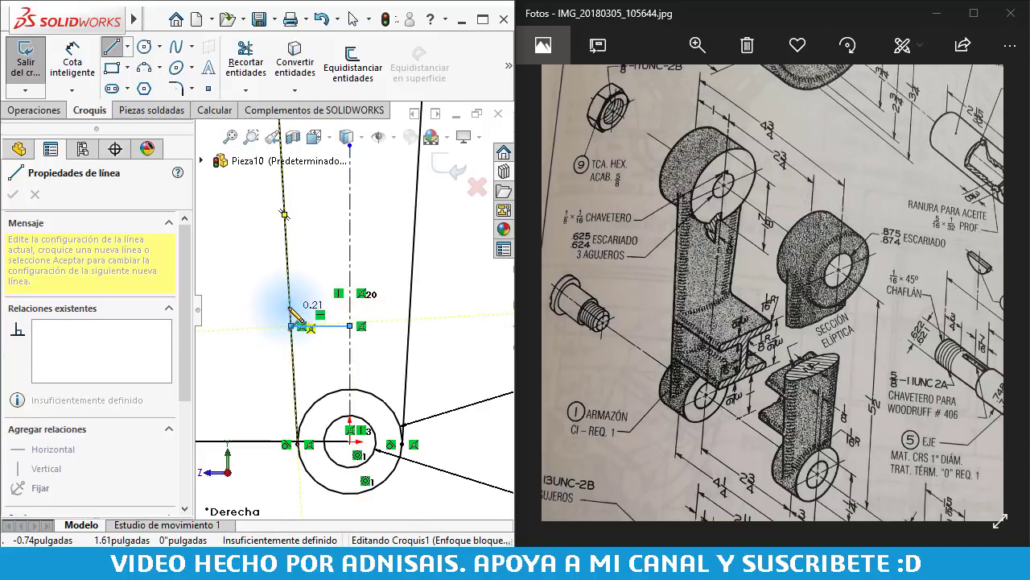
scroll(304, 322, "down", 2)
scroll(305, 313, "down", 2)
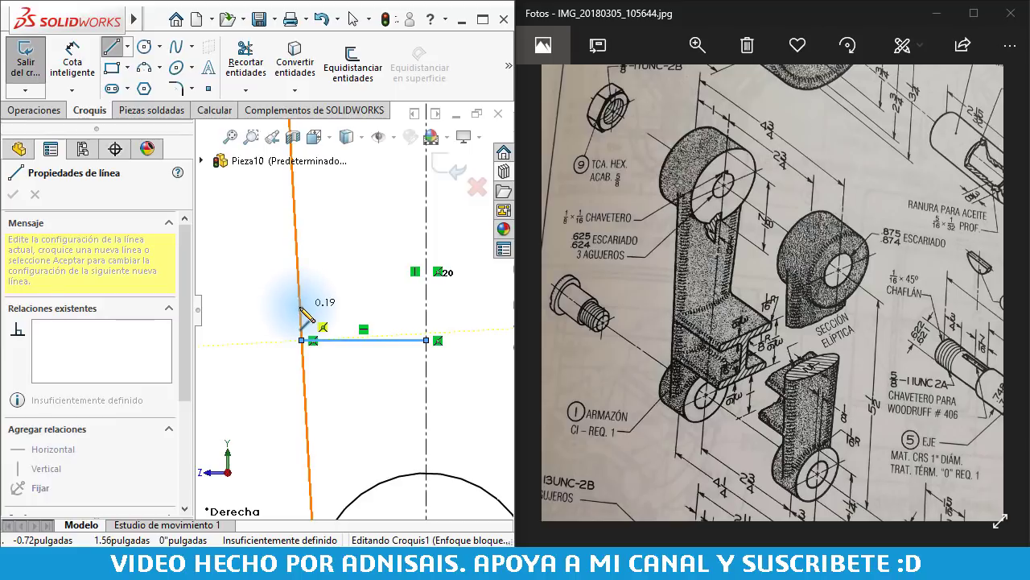
left_click(300, 307)
left_click(392, 307)
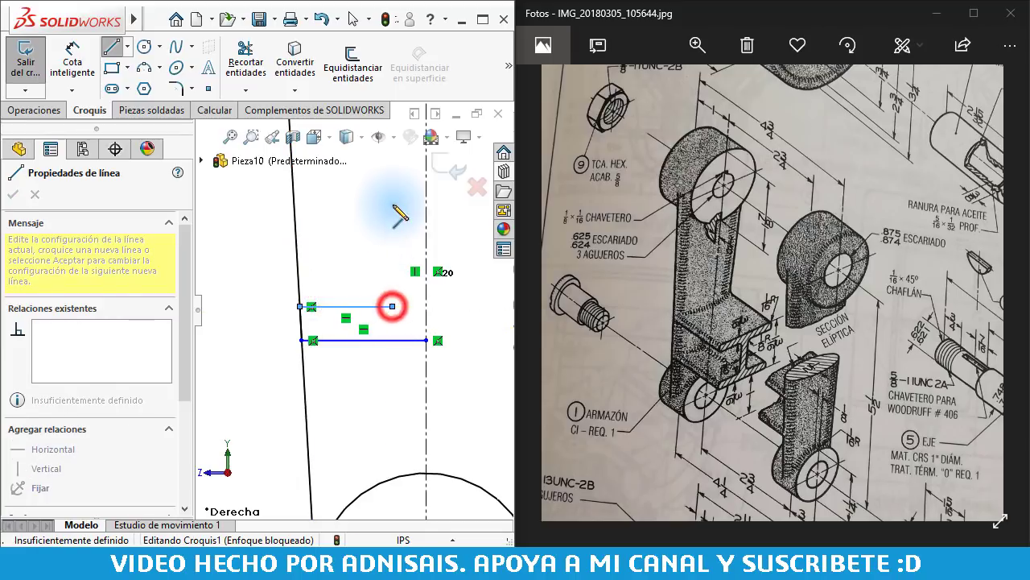
left_click(392, 197)
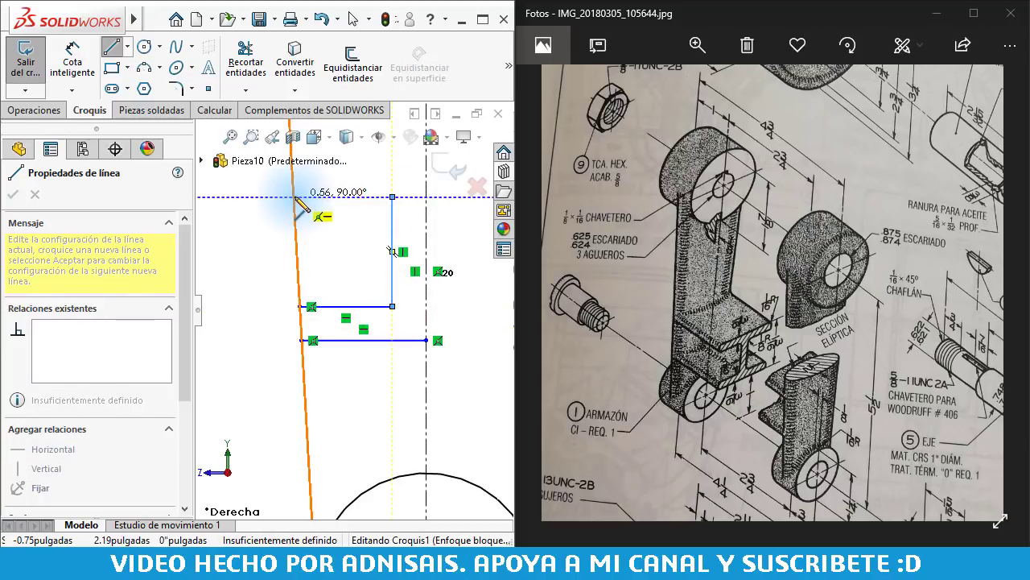
left_click(294, 196)
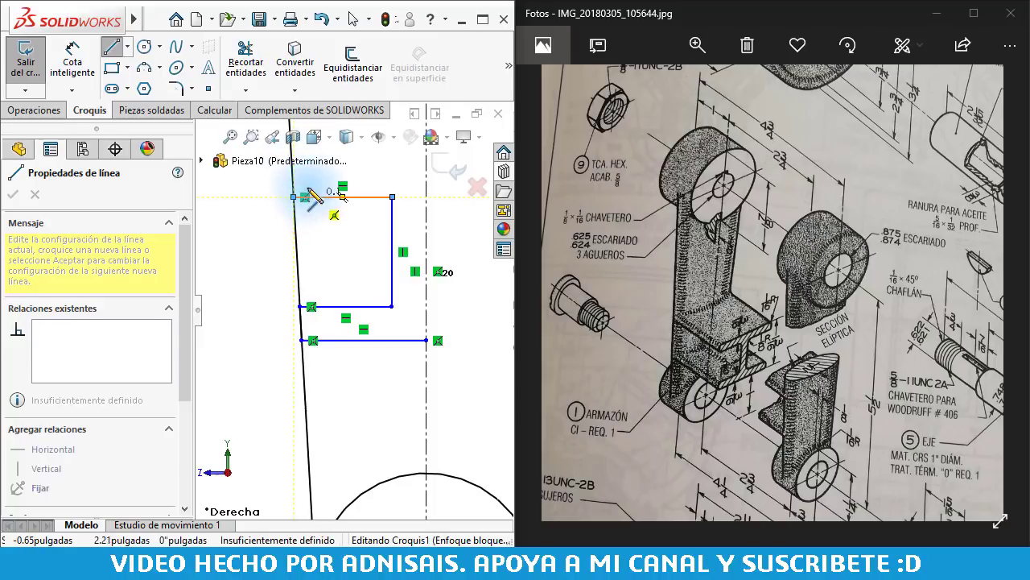
left_click(292, 171)
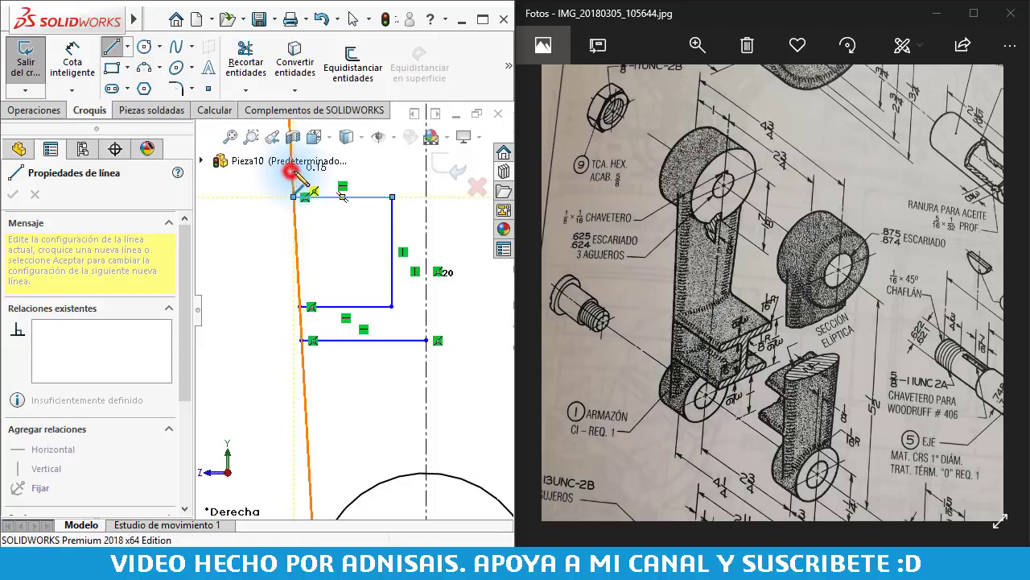
left_click(427, 171)
key("Escape")
- Mirror the seven profile lines across the vertical centerline
scroll(385, 281, "up", 3)
left_click_drag(281, 193, 403, 375)
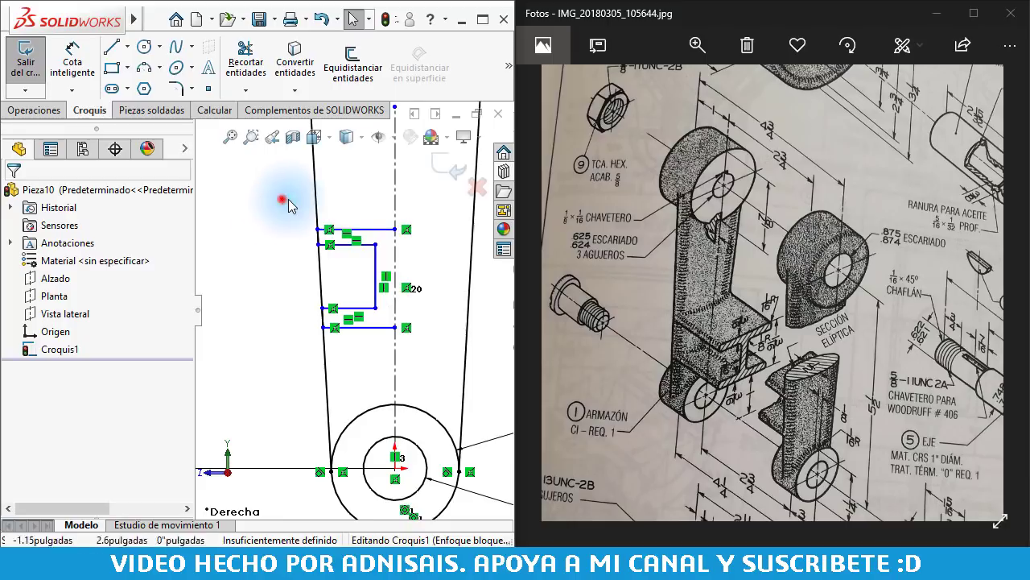
left_click(395, 363, "ctrl")
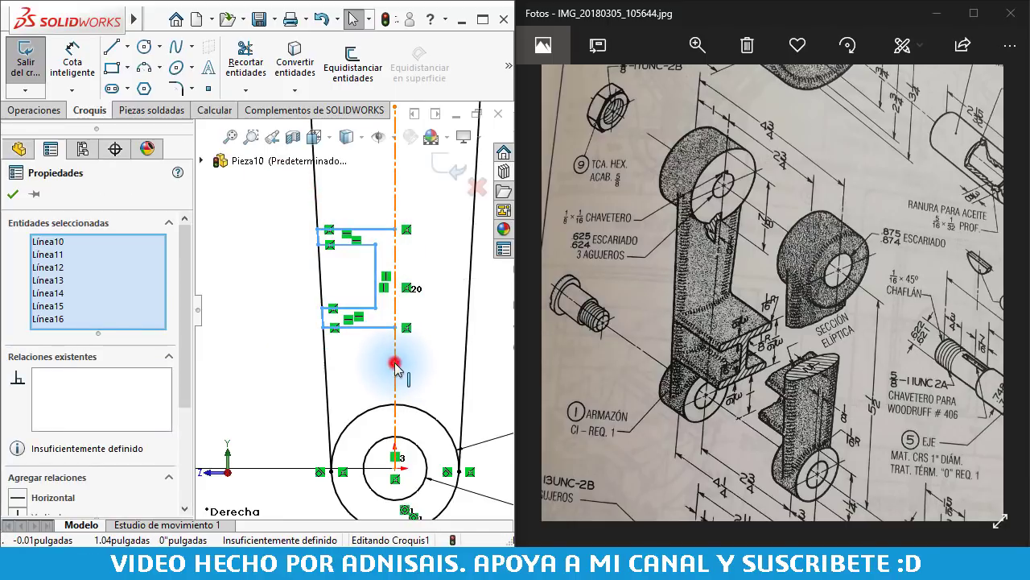
left_click(503, 67)
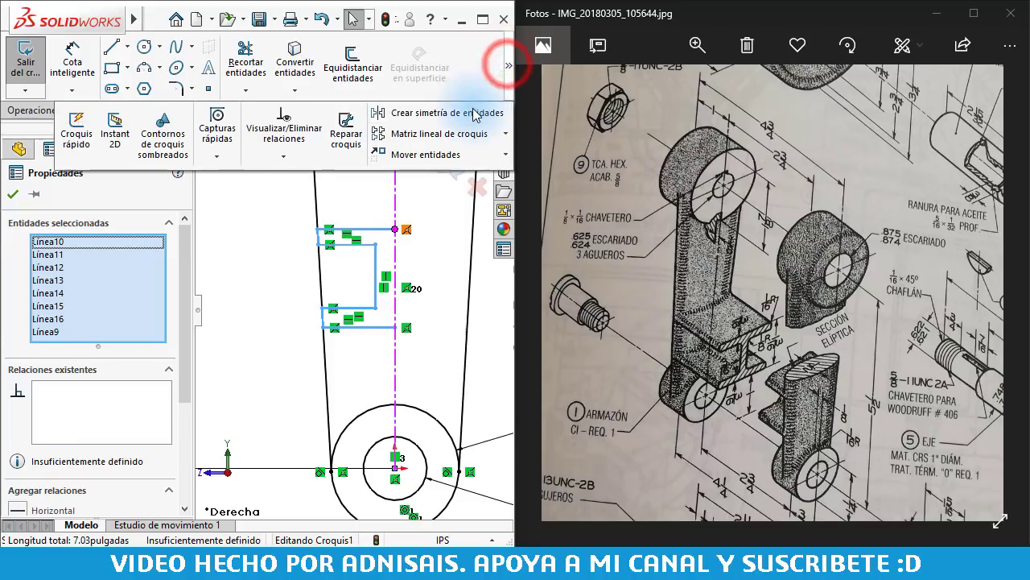
left_click(475, 108)
left_click(259, 252)
right_click_drag(273, 347, 274, 310)
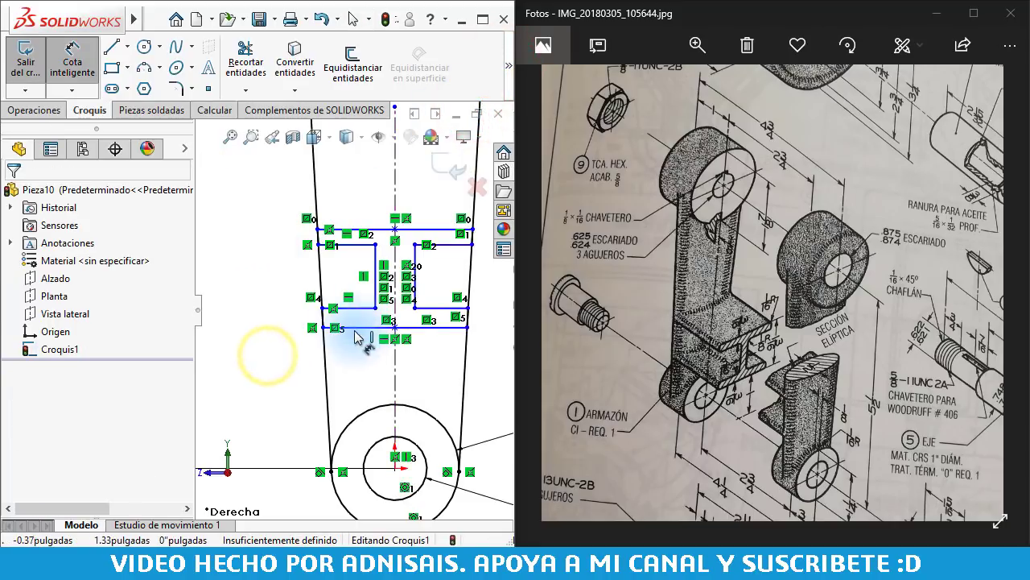
- Dimension the profile 1" above the lower boss centre and the lower flange at 3/16"
left_click(354, 330)
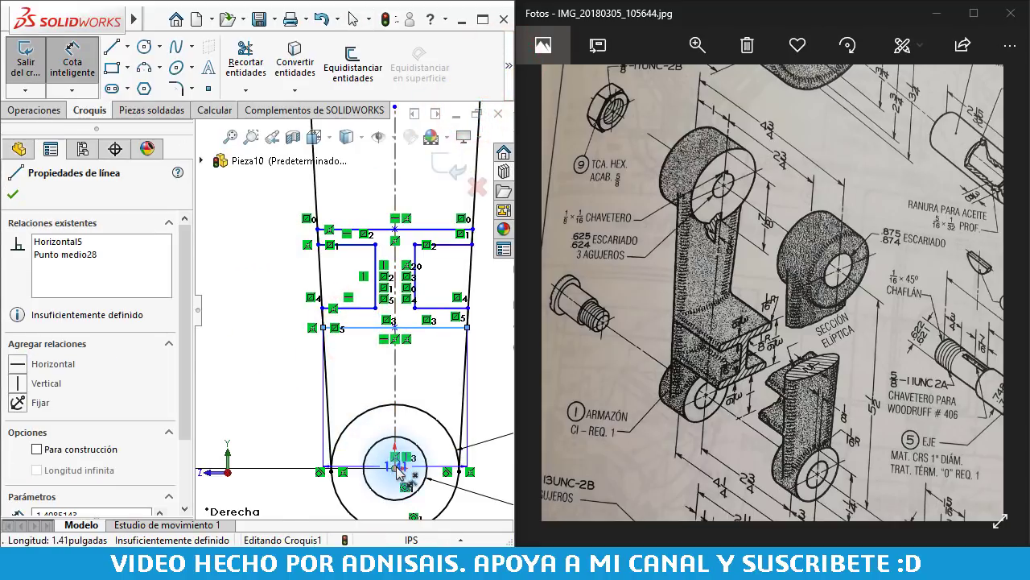
left_click(395, 467)
left_click(259, 401)
type("1.37490239pulgadas")
key("Return")
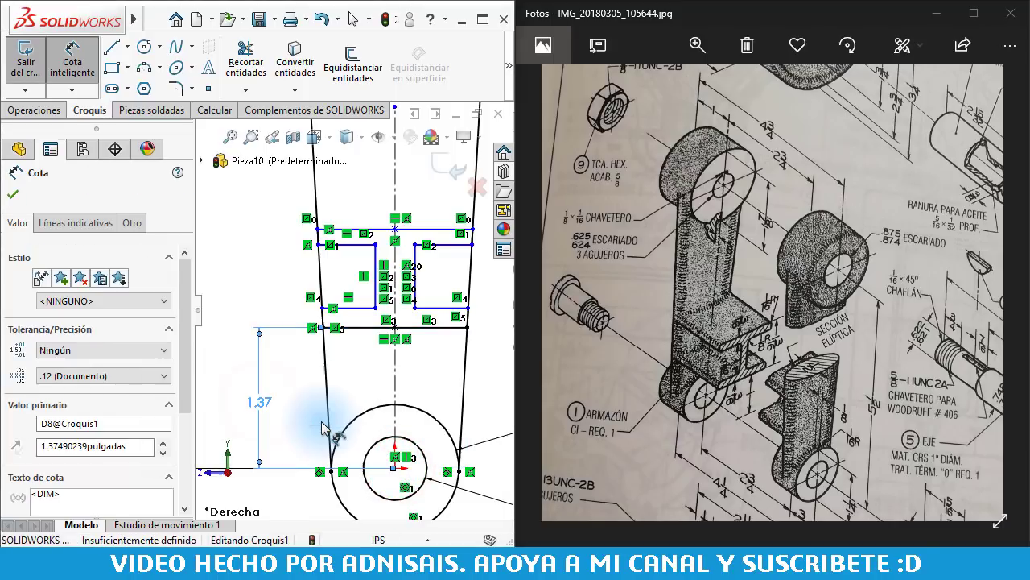
left_click(355, 308)
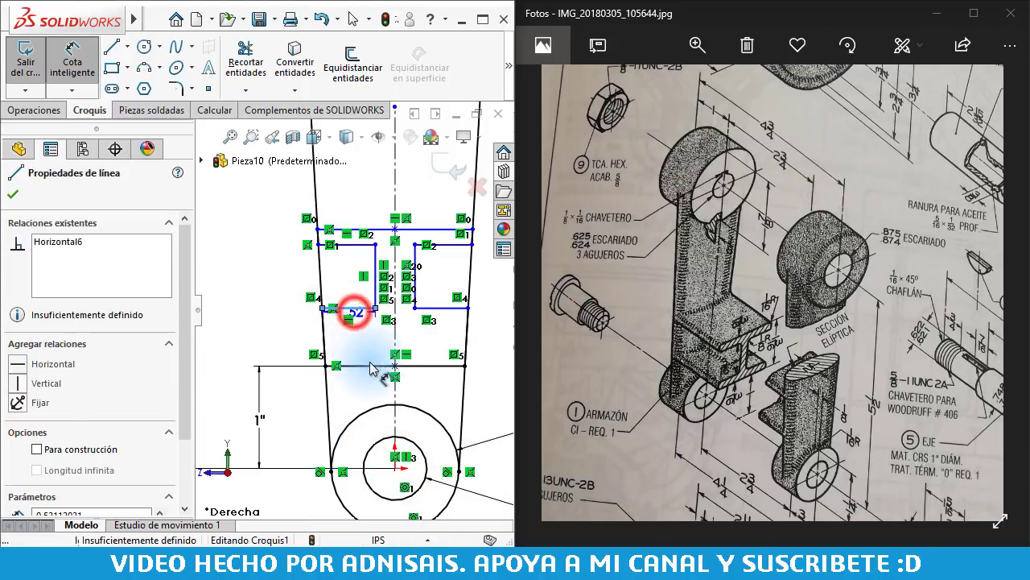
left_click(370, 366)
left_click(277, 338)
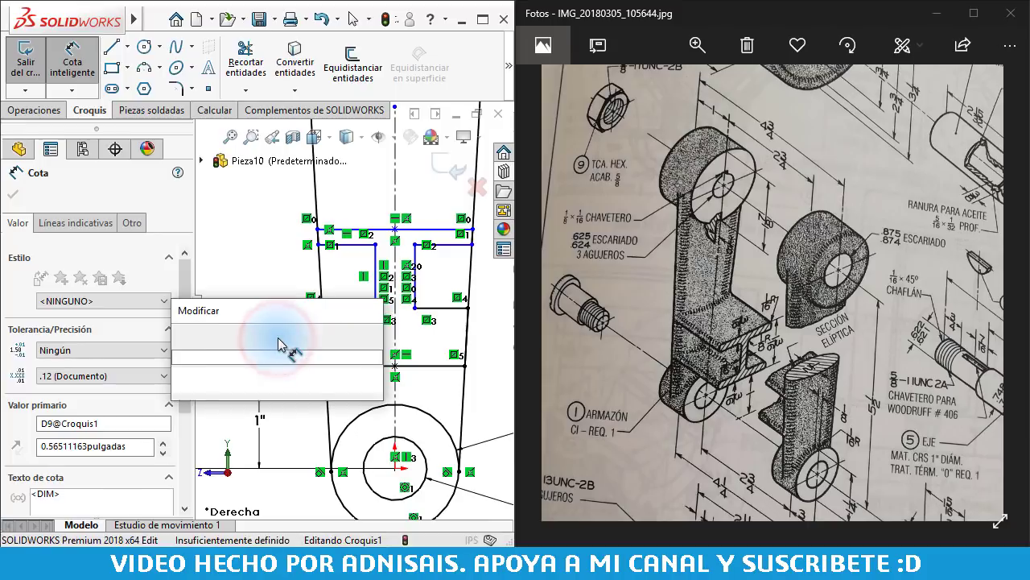
type("3/16")
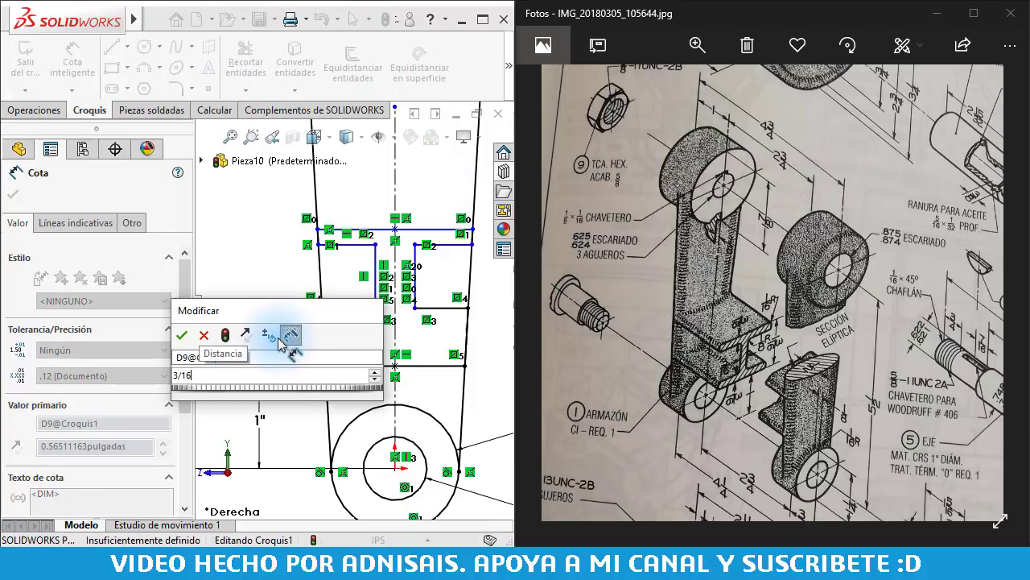
key("Return")
- Dimension the top flange thickness and the web width at 3/16" each
left_click(350, 234)
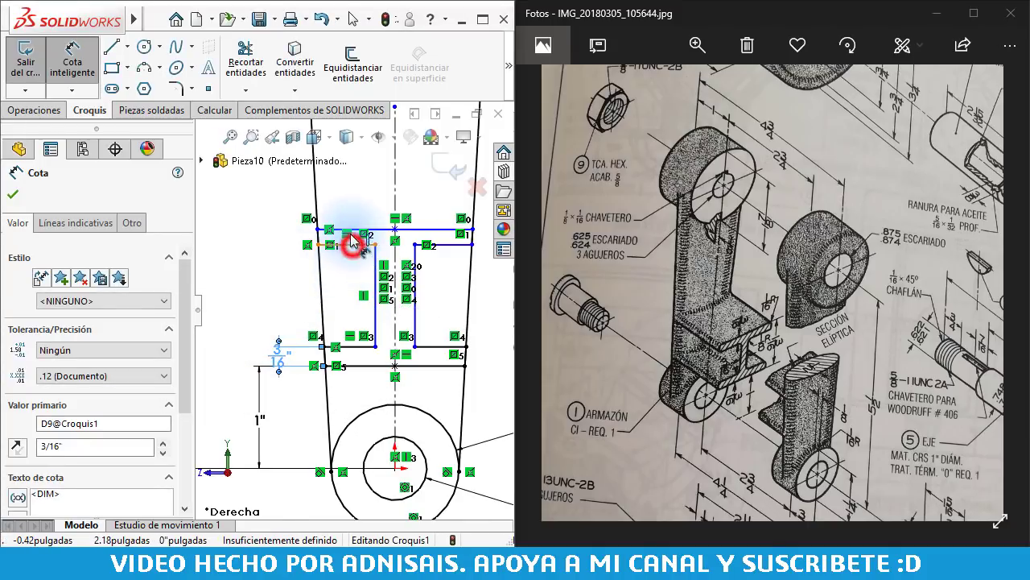
left_click_drag(317, 231, 280, 233)
left_click(280, 233)
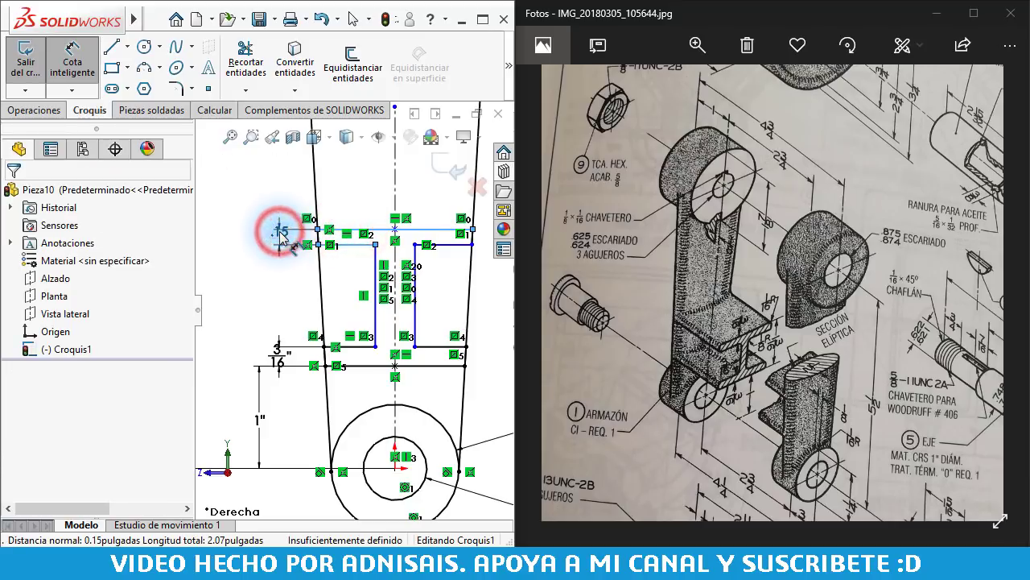
left_click(277, 231)
type("3/16")
key("Return")
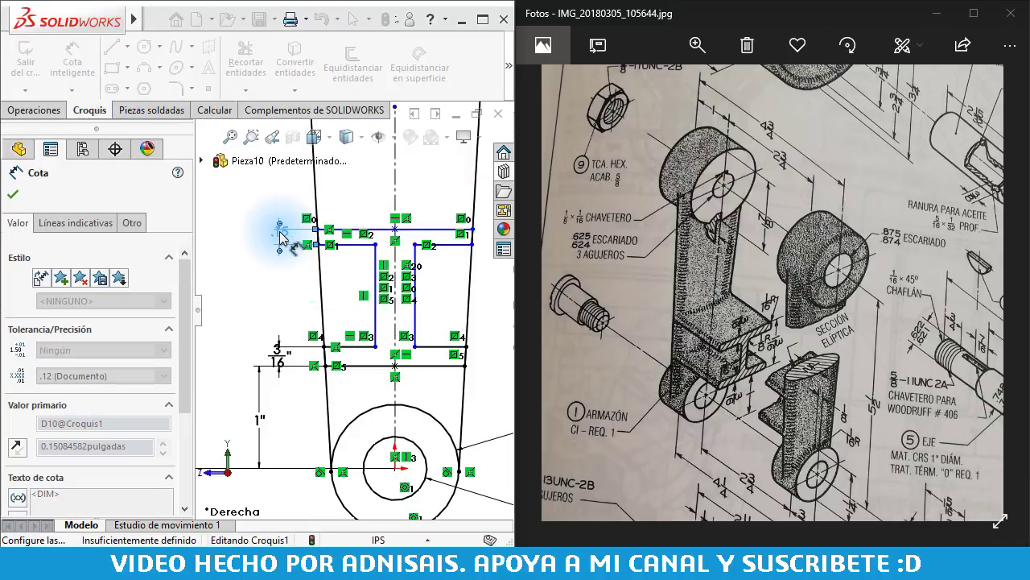
left_click(375, 316)
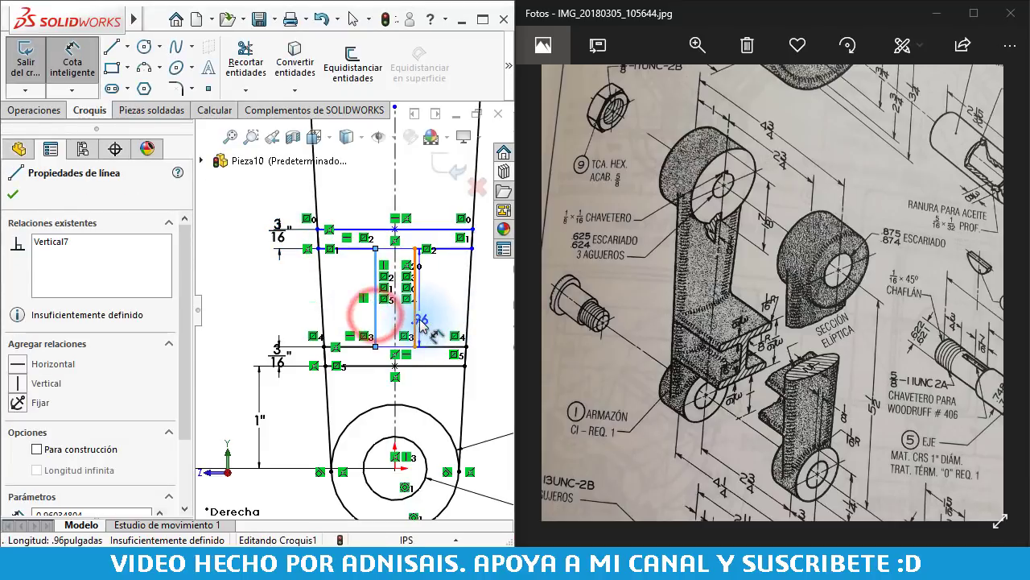
left_click(416, 322)
left_click(286, 299)
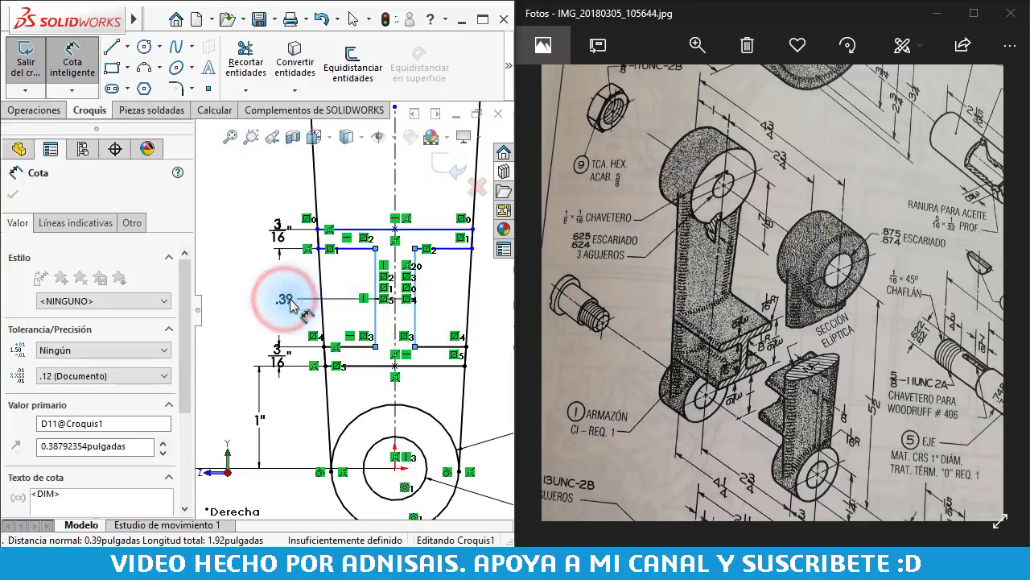
key("Escape")
type("3/16")
key("Return")
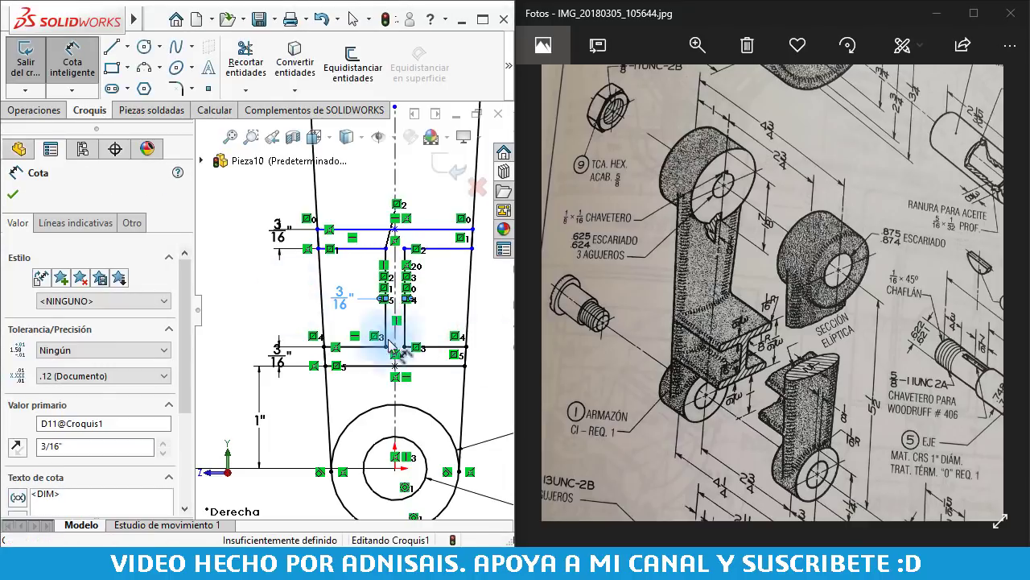
- Set the overall profile height between top and bottom lines to 1 3/16"
left_click(425, 232)
left_click(430, 365)
scroll(428, 364, "up", 1)
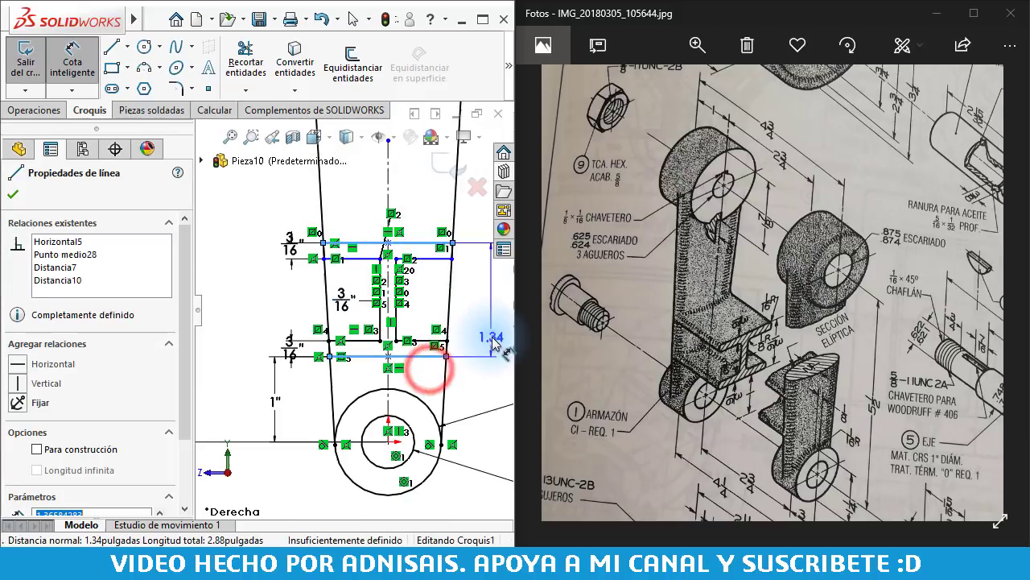
left_click(497, 342)
type("1 3")
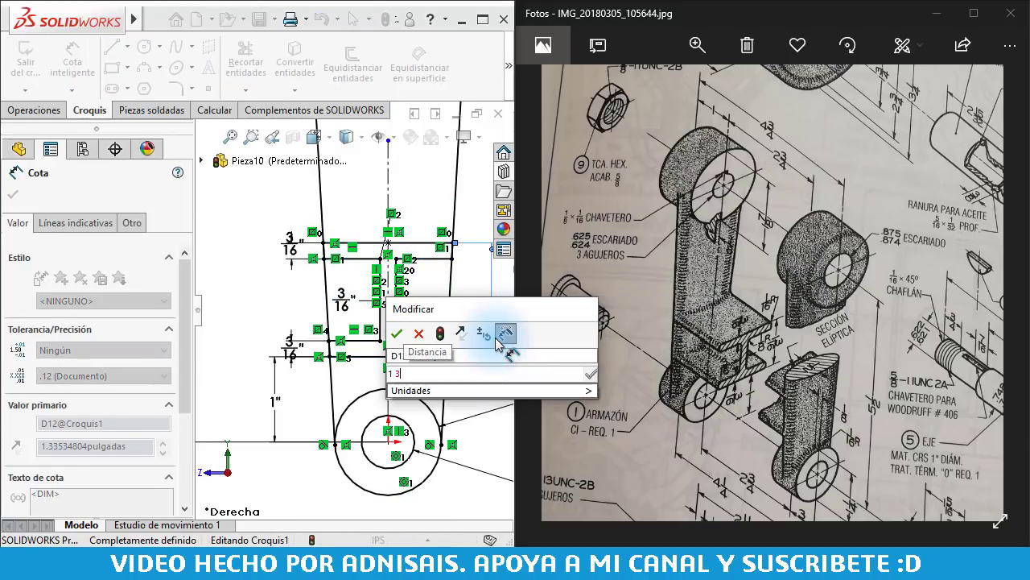
type("/16")
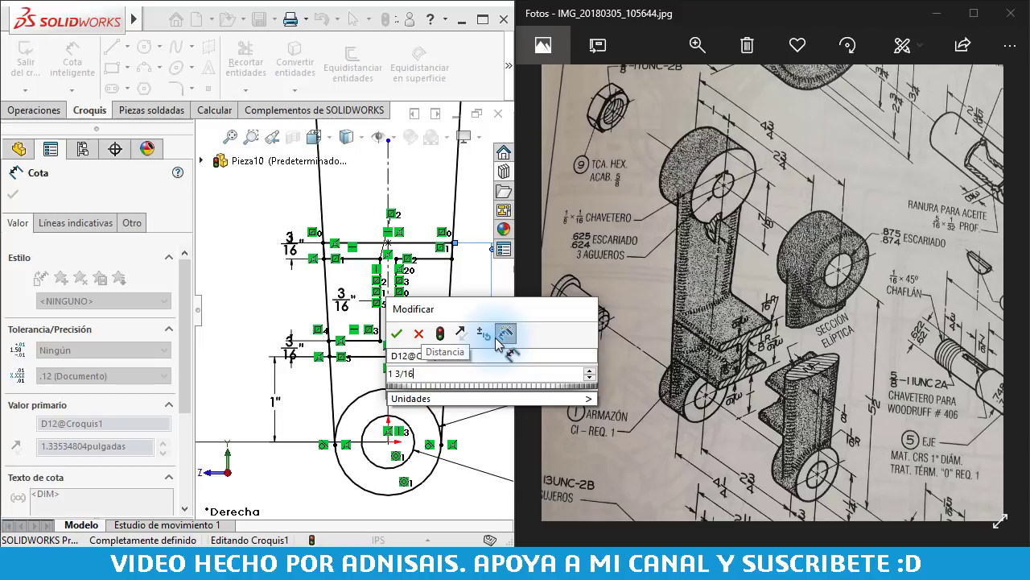
key("Return")
scroll(414, 253, "up", 2)
scroll(361, 270, "up", 1)
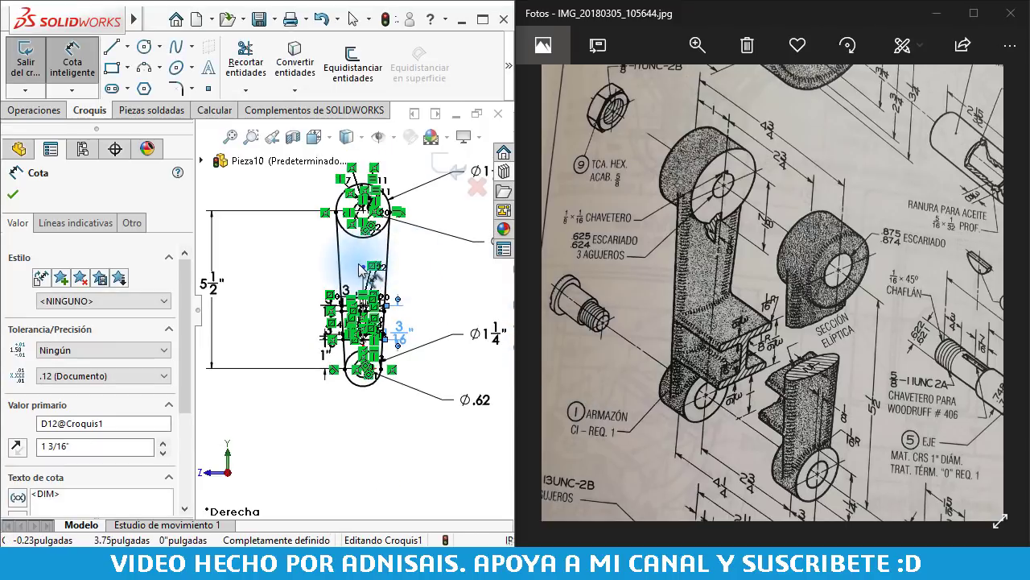
scroll(362, 269, "down", 2)
- Finish dimensioning Croquis1 and hide the sketch relation markers
scroll(370, 259, "down", 1)
key("Escape")
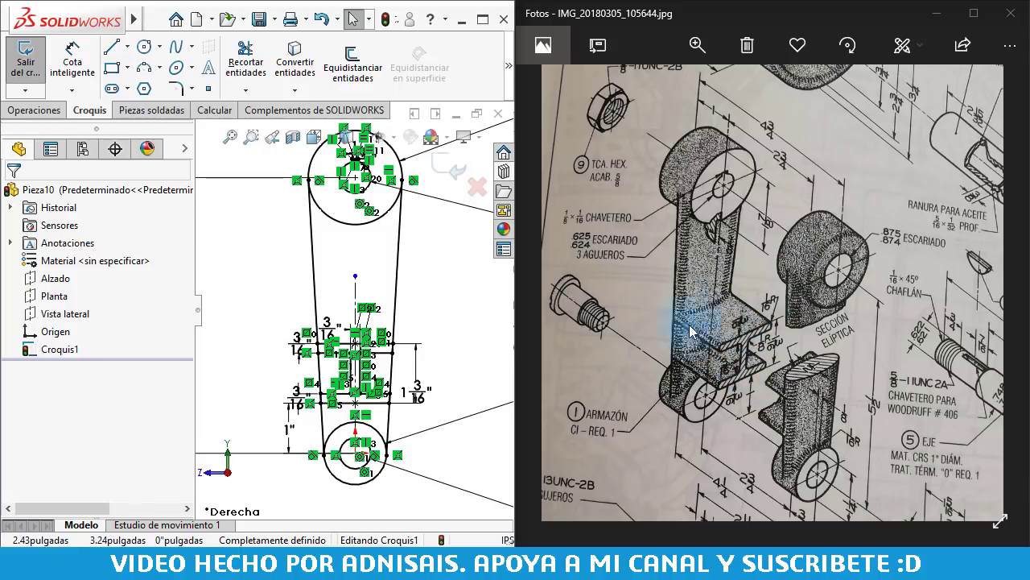
left_click(459, 286)
scroll(387, 326, "down", 1)
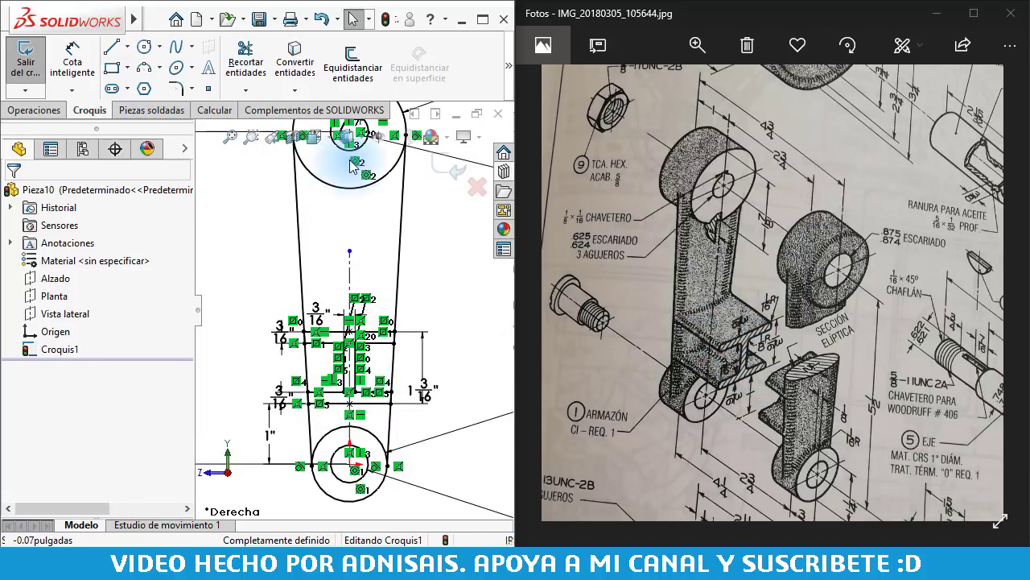
left_click(396, 143)
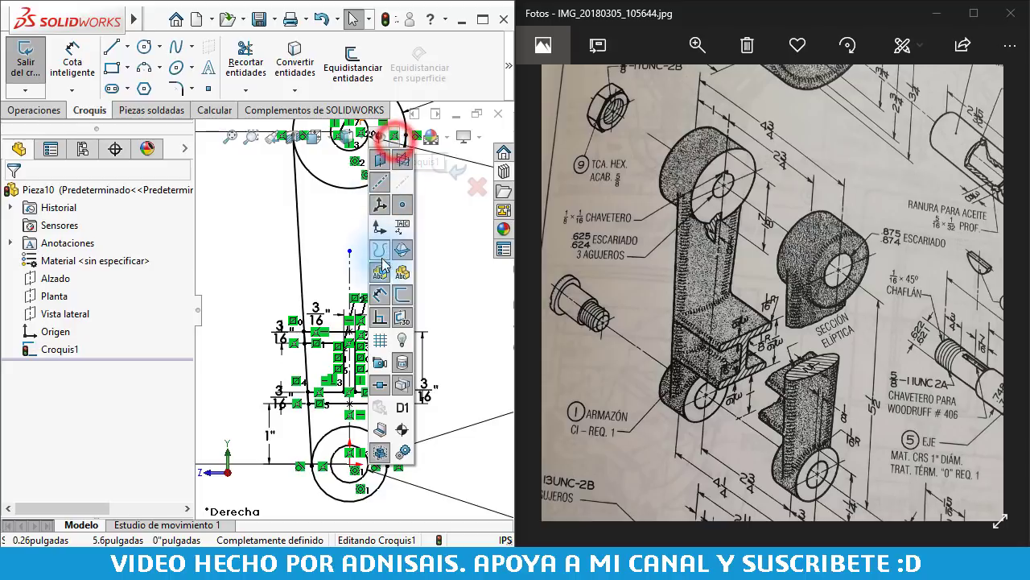
left_click(380, 321)
left_click(469, 317)
scroll(427, 354, "up", 2)
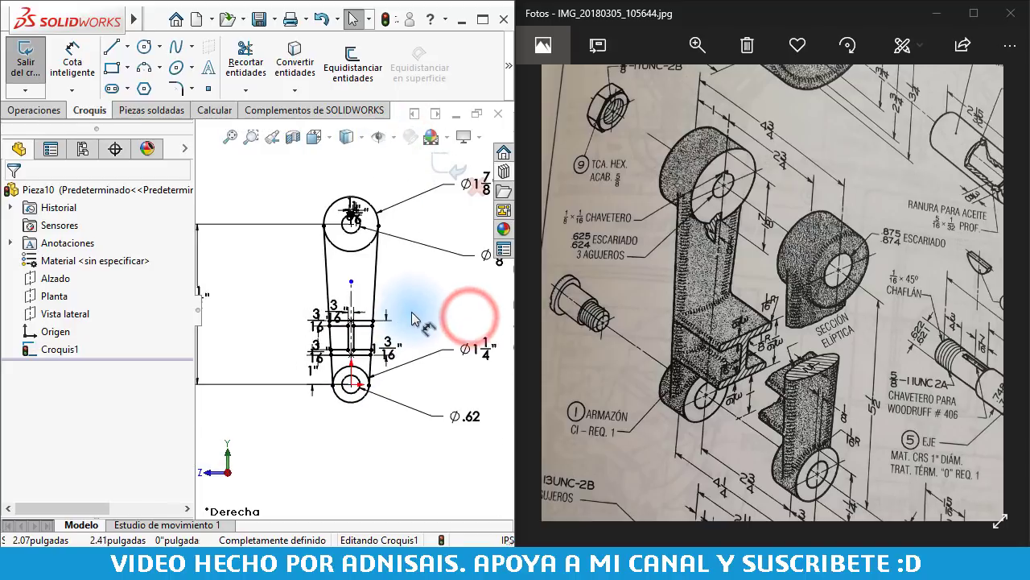
- Extrude the lower ring region starting at an offset of 2 3/4"/2 (1 3/8") from the sketch plane
left_click(32, 110)
left_click(52, 76)
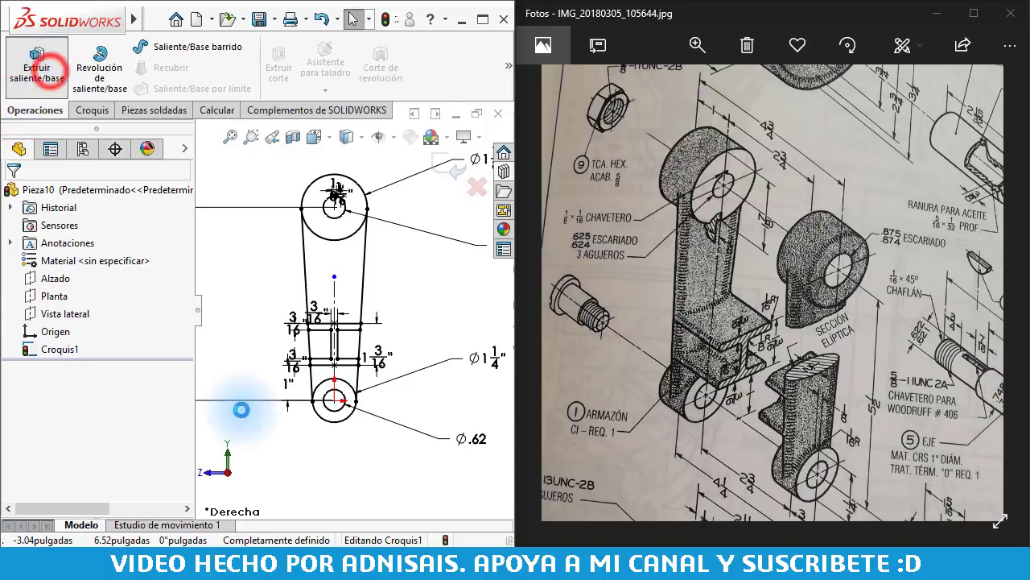
scroll(357, 350, "down", 4)
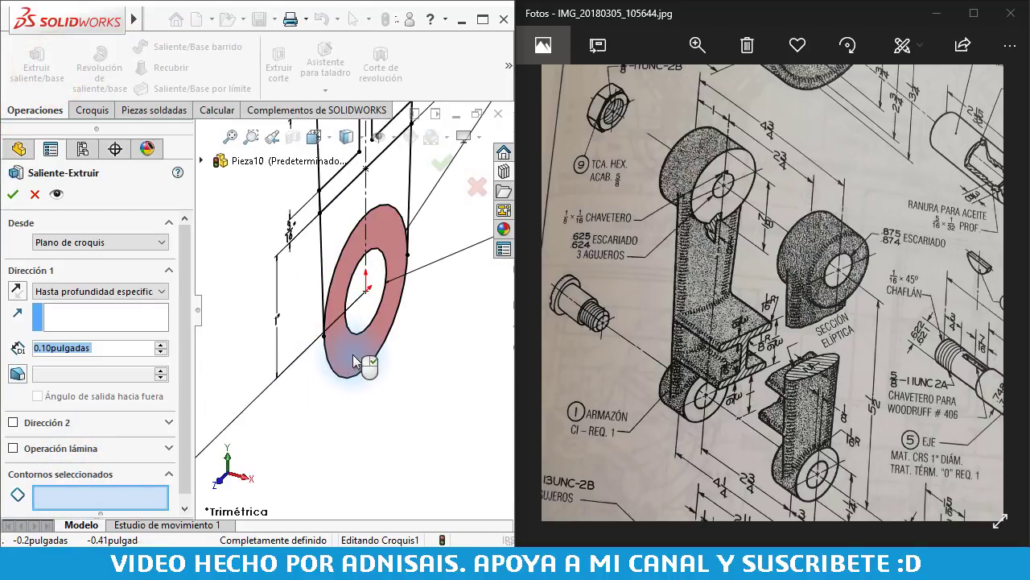
left_click(358, 363)
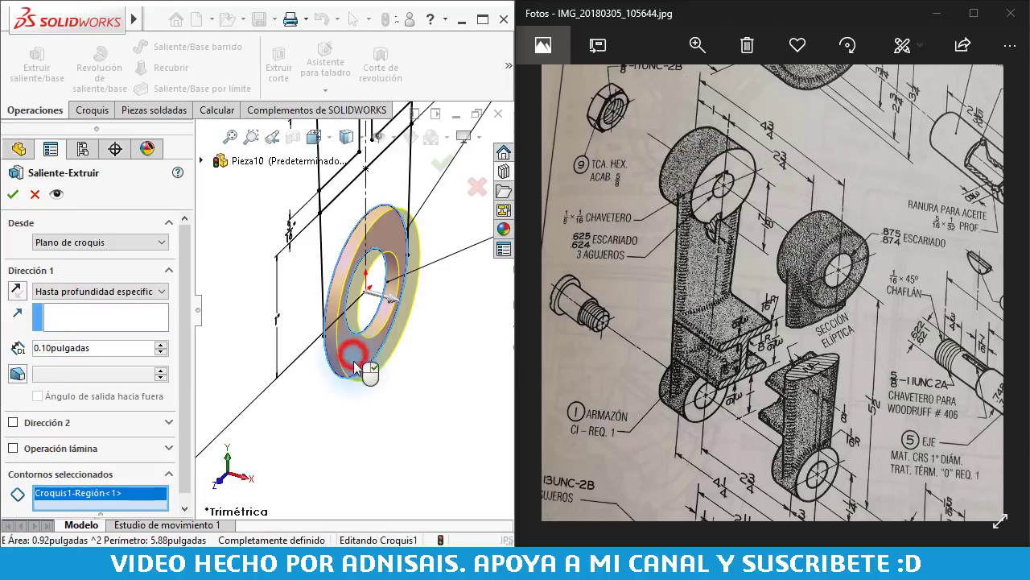
left_click(189, 255)
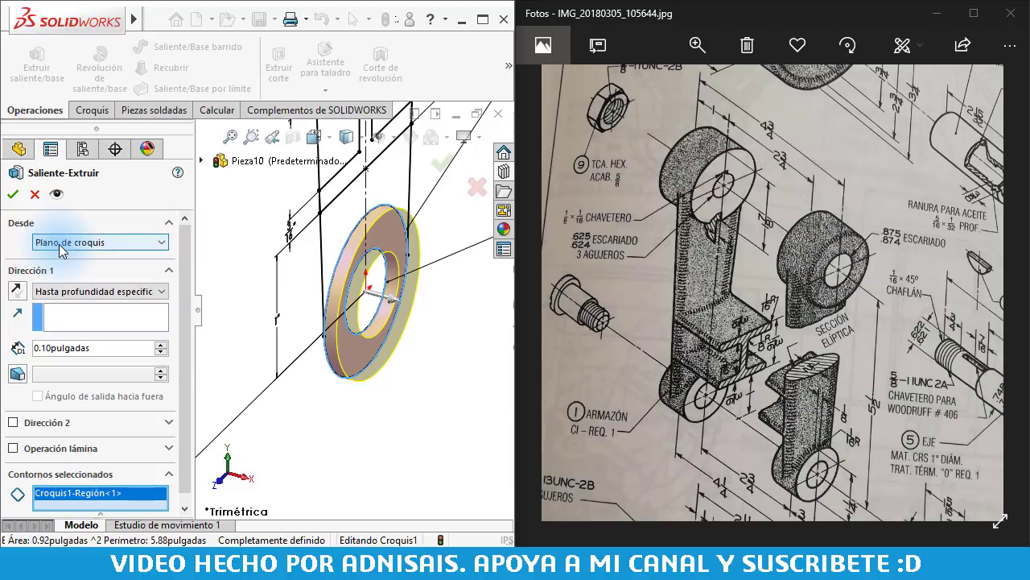
left_click(65, 246)
left_click(64, 283)
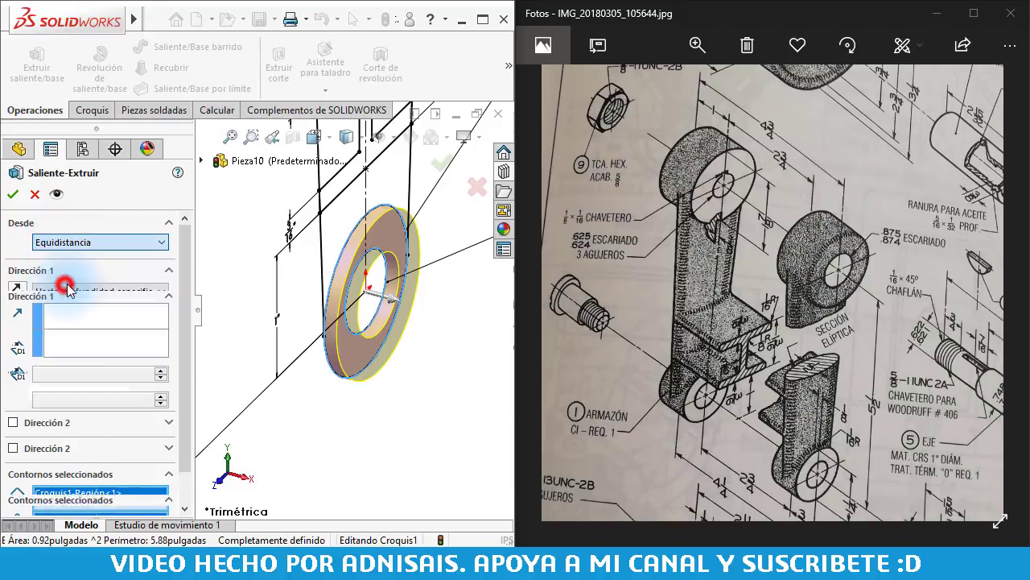
double_click(95, 269)
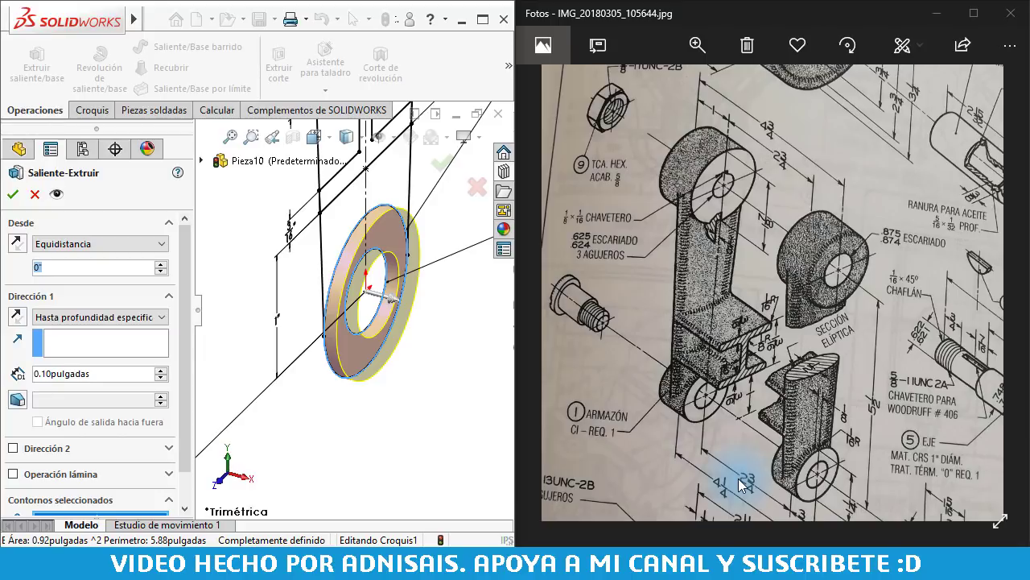
type("2 3/")
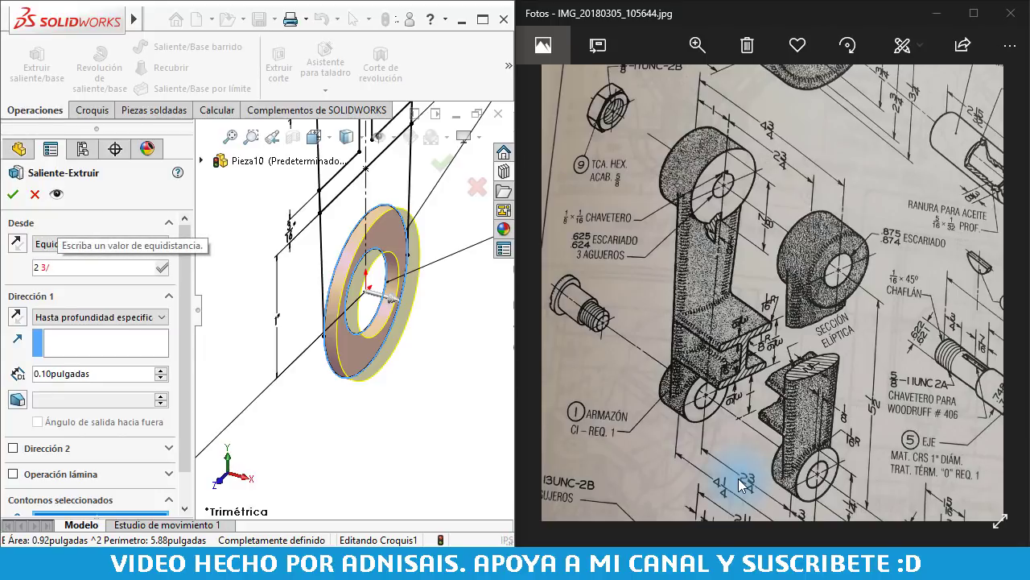
type("4")
key("Return")
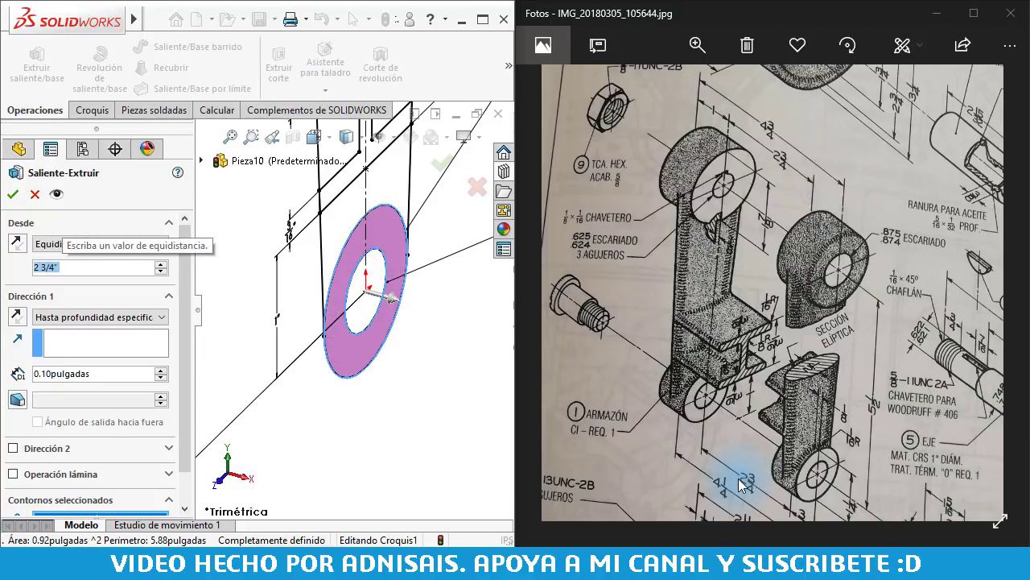
key("End")
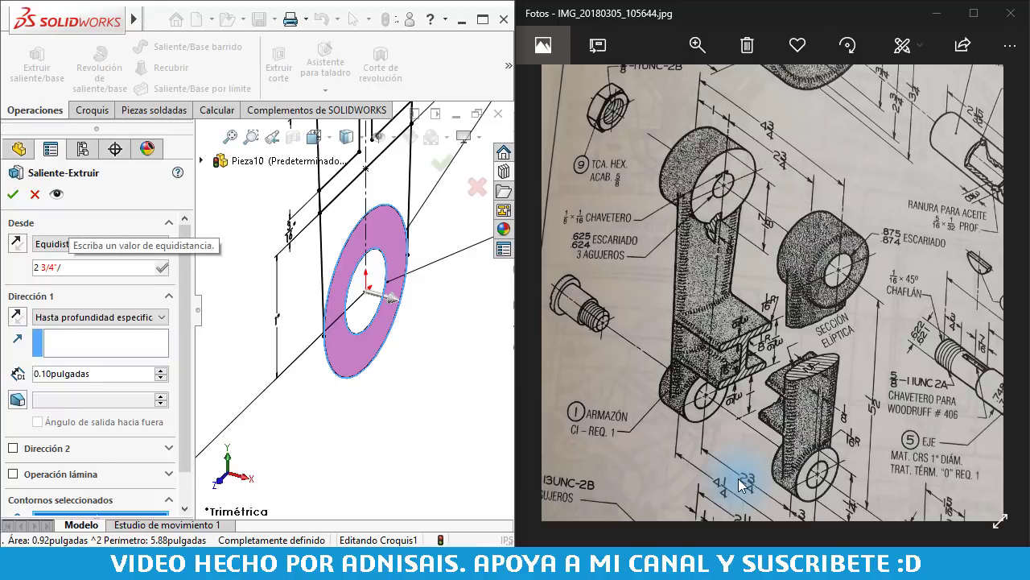
key("Return")
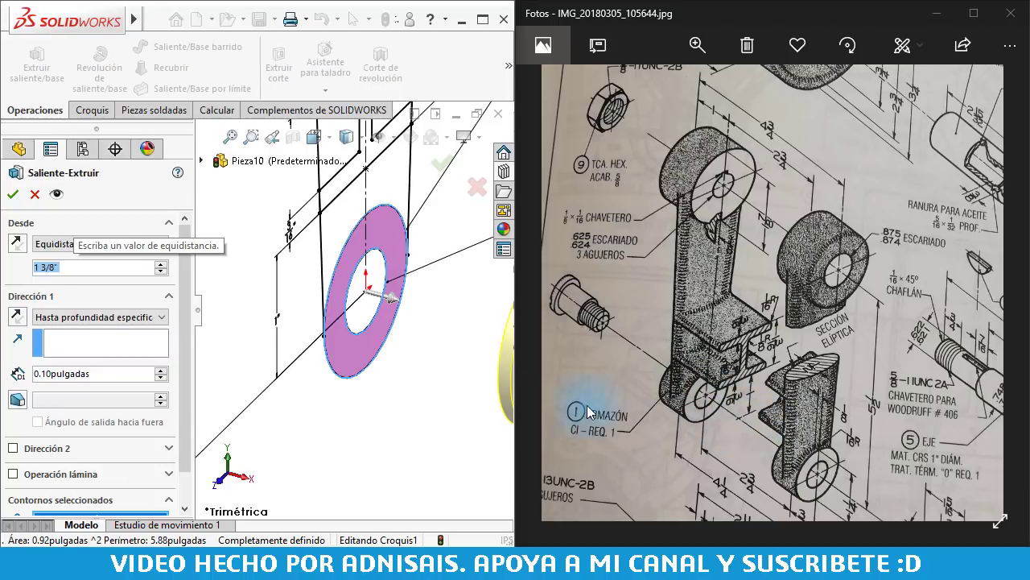
- Set the extrusion depth to 3/4" and create the lower boss
scroll(310, 298, "up", 3)
scroll(310, 298, "up", 2)
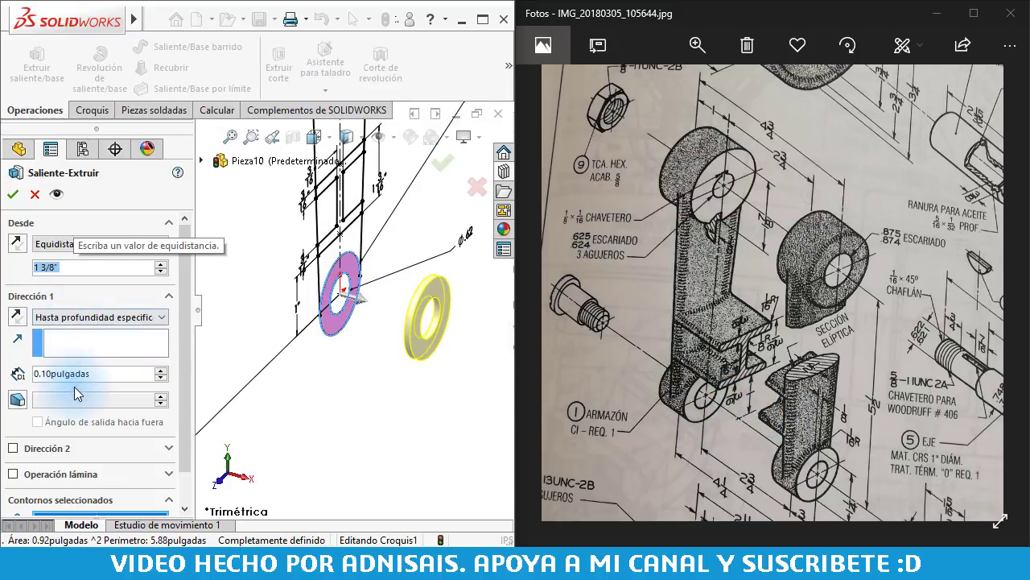
left_click(111, 371)
scroll(700, 376, "down", 1)
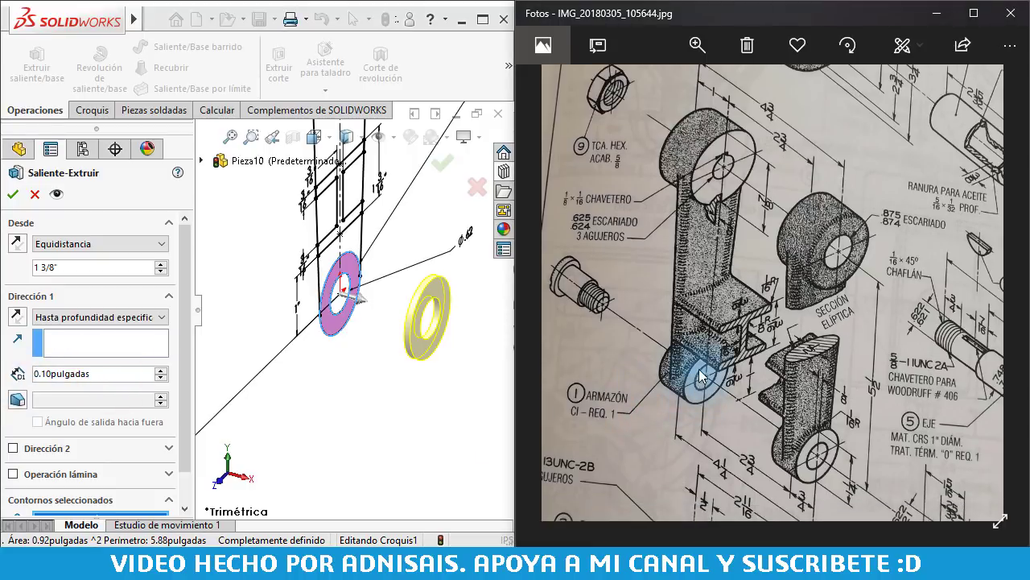
scroll(699, 354, "down", 1)
scroll(784, 443, "down", 1)
scroll(797, 441, "down", 1)
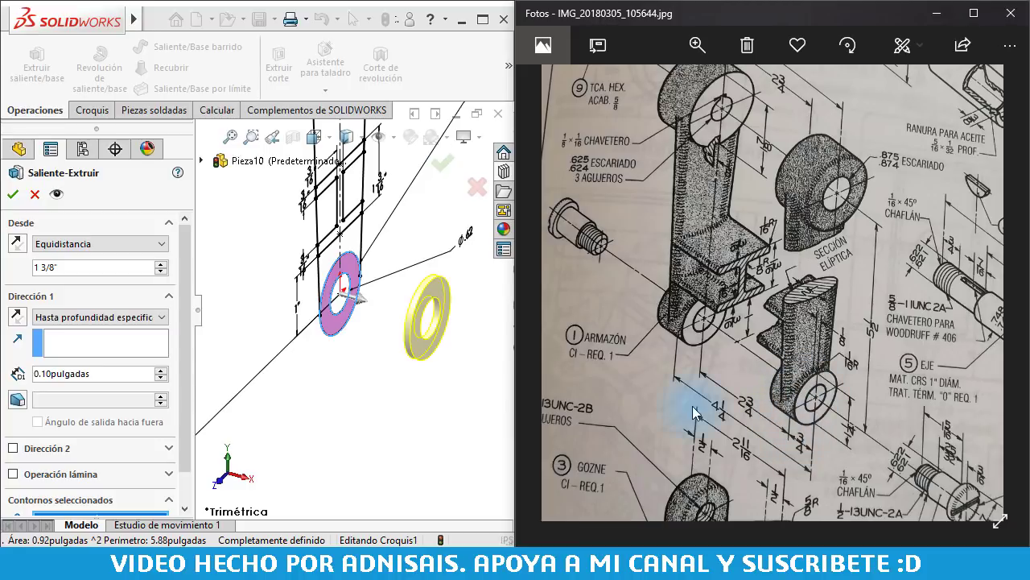
double_click(105, 374)
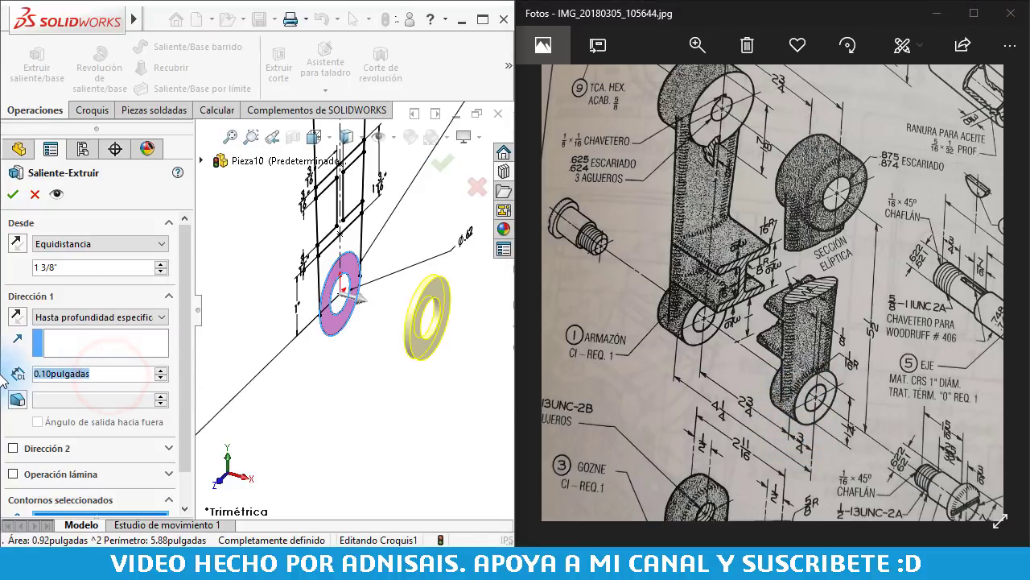
type(".75")
key("Return")
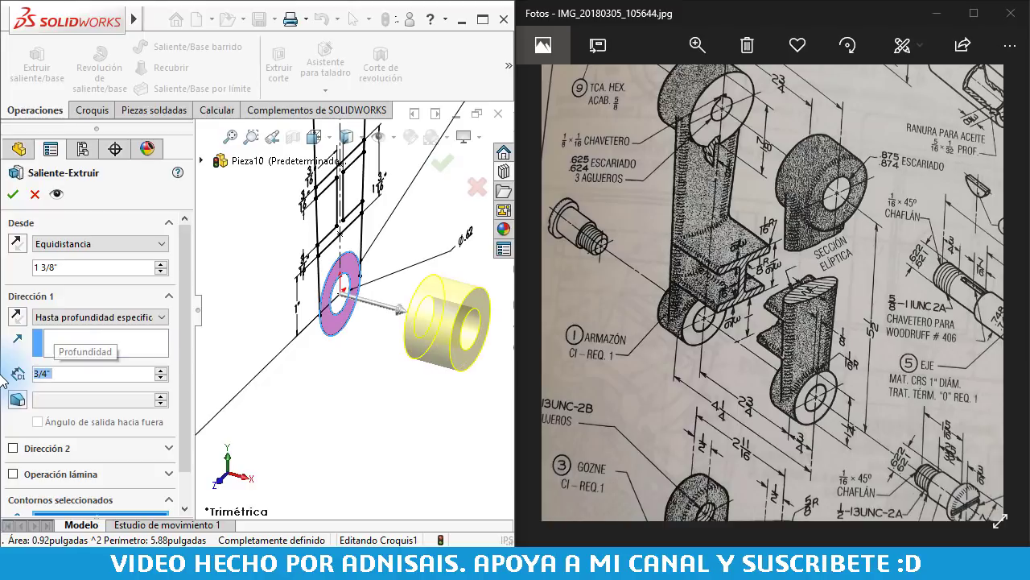
key("Return")
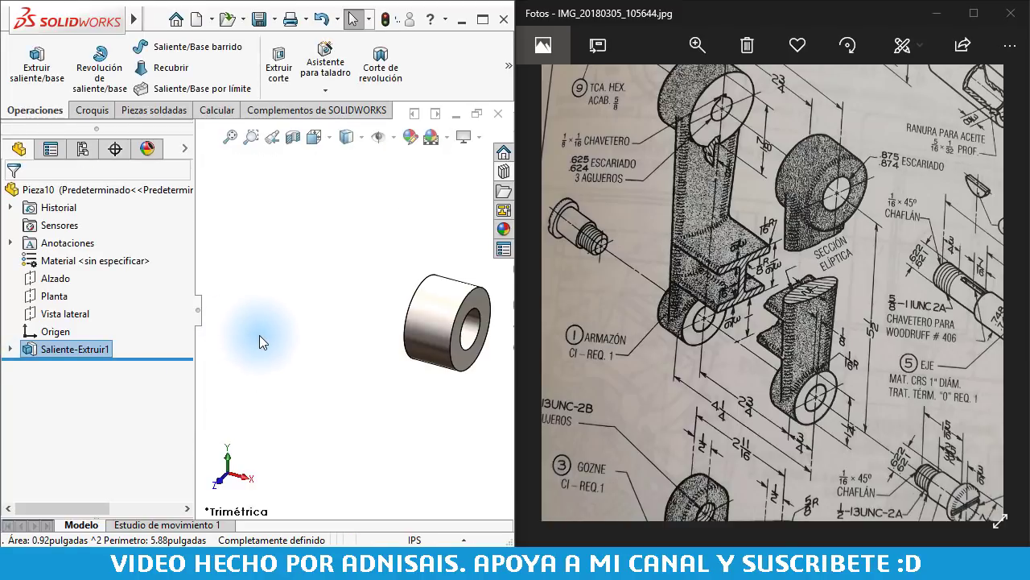
- Start a new boss extrusion from Croquis1 using the upper ring region
mouse_move(731, 229)
left_mouse_down()
mouse_move(726, 327)
mouse_move(722, 286)
left_mouse_up()
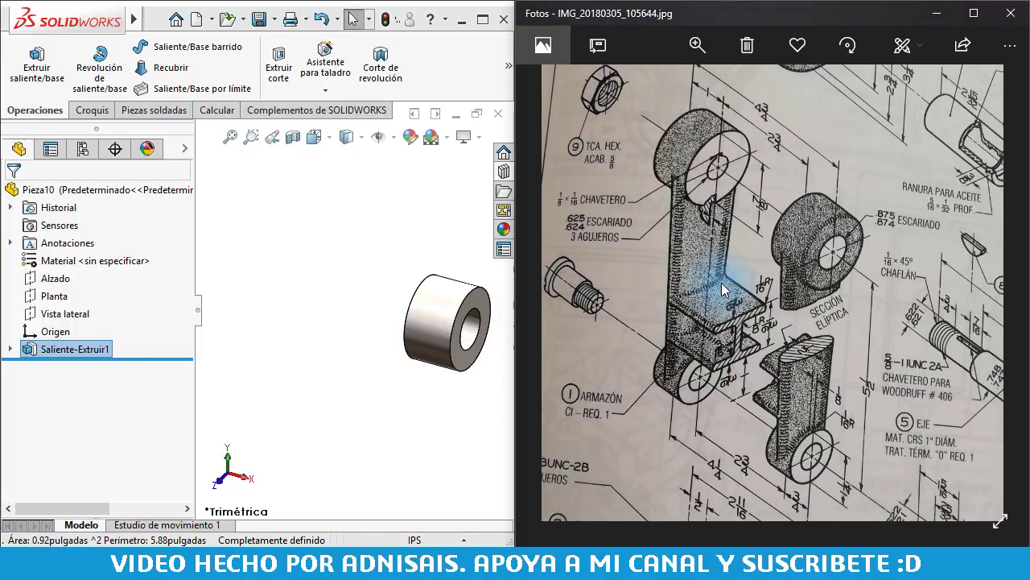
left_click(9, 348)
left_click(58, 367)
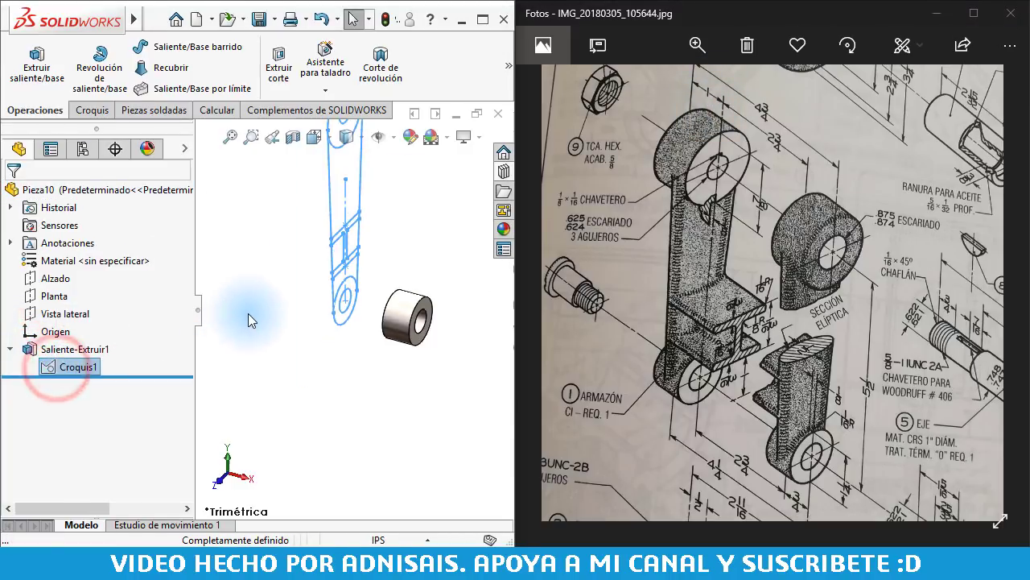
scroll(274, 265, "up", 3)
left_click(36, 62)
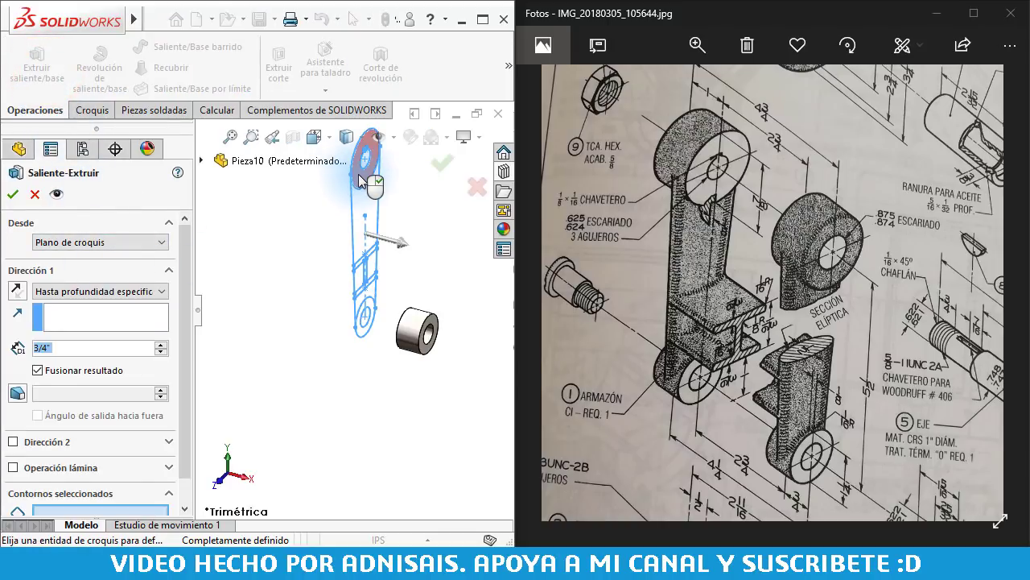
scroll(362, 177, "down", 3)
scroll(370, 177, "down", 3)
scroll(386, 173, "down", 2)
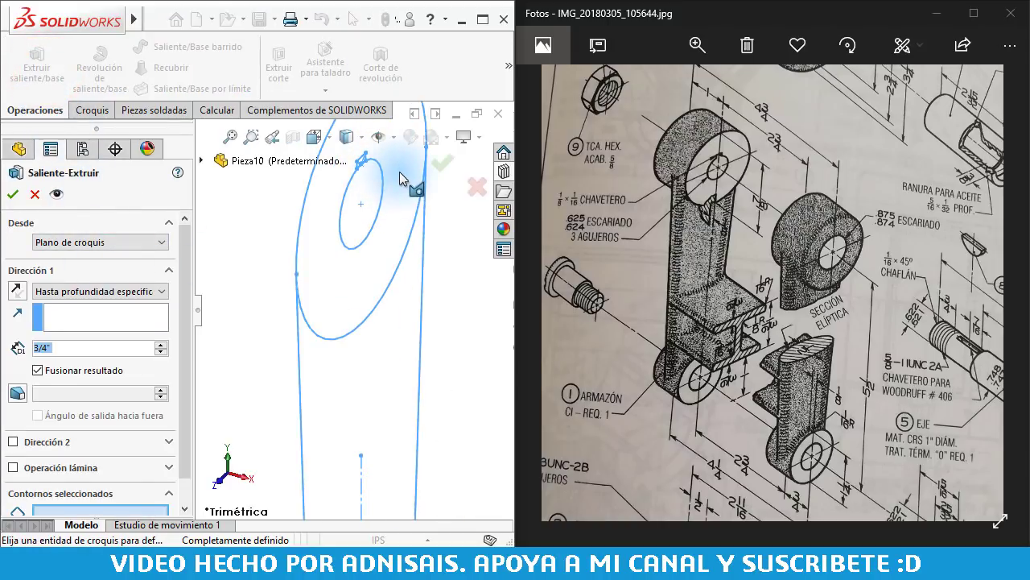
left_click(397, 176)
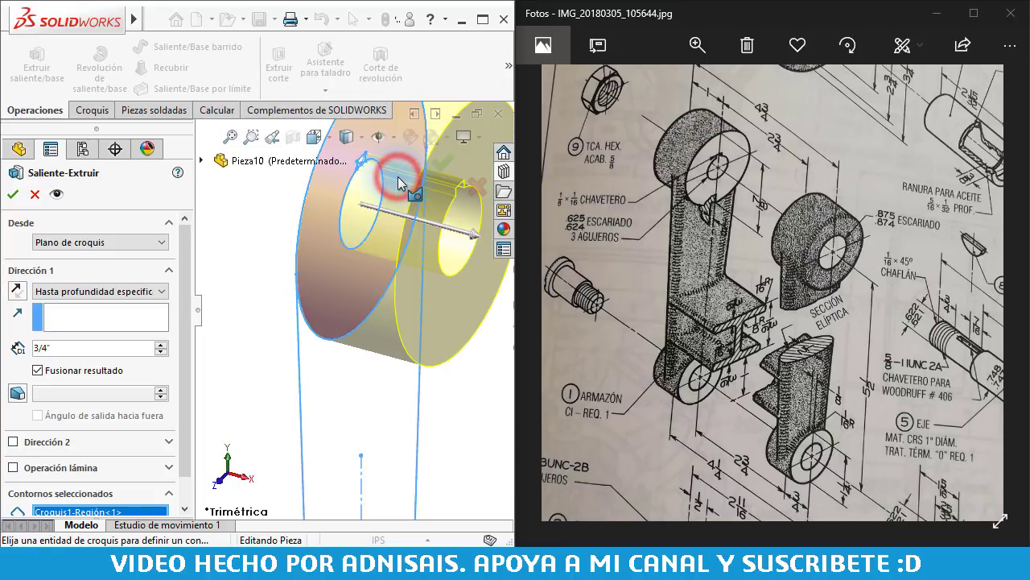
- Start the upper extrusion at an offset of 2 3/4"/2 (1 3/8") from the sketch plane
scroll(396, 187, "up", 2)
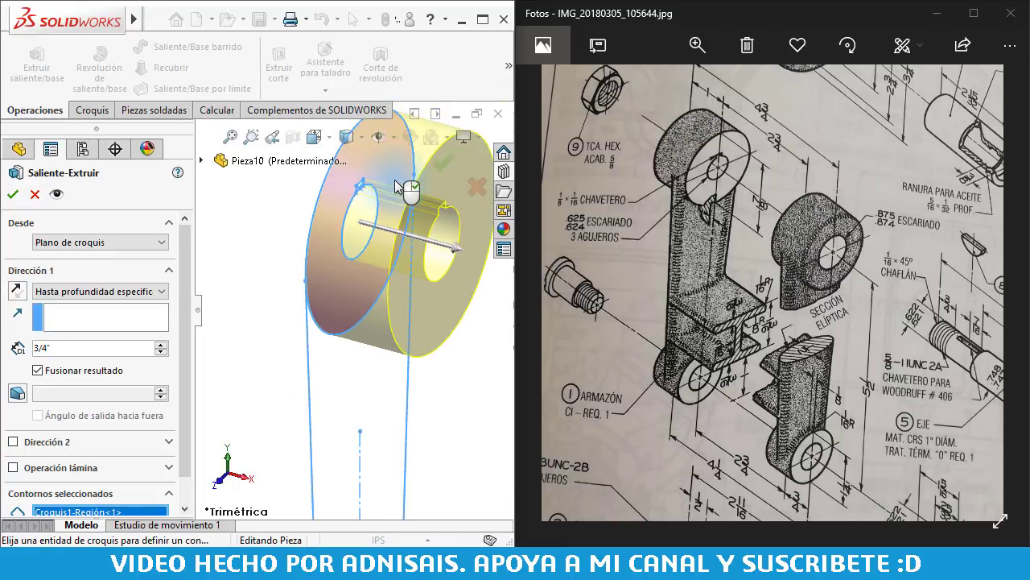
left_click(72, 297)
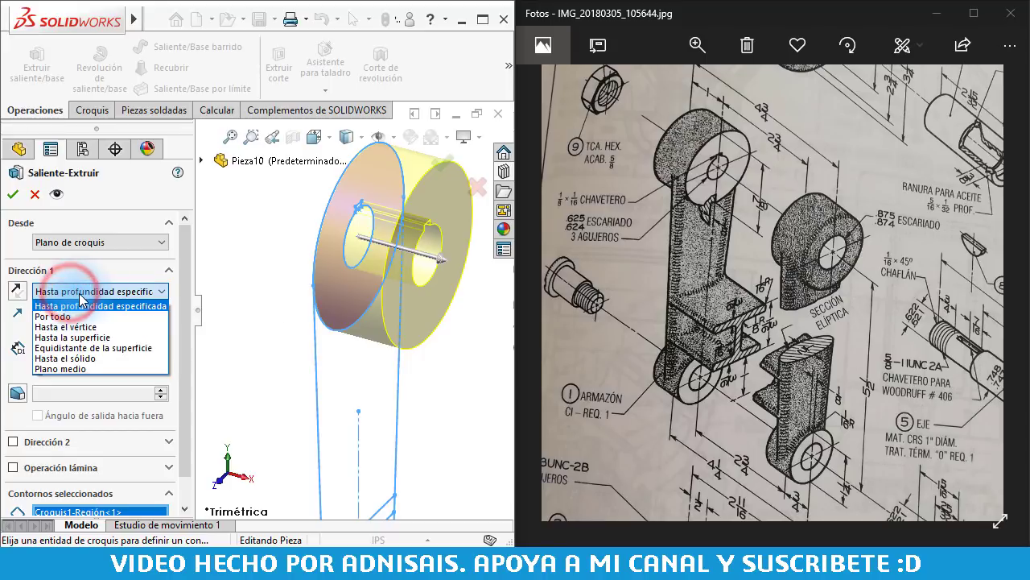
left_click(88, 274)
left_click(113, 241)
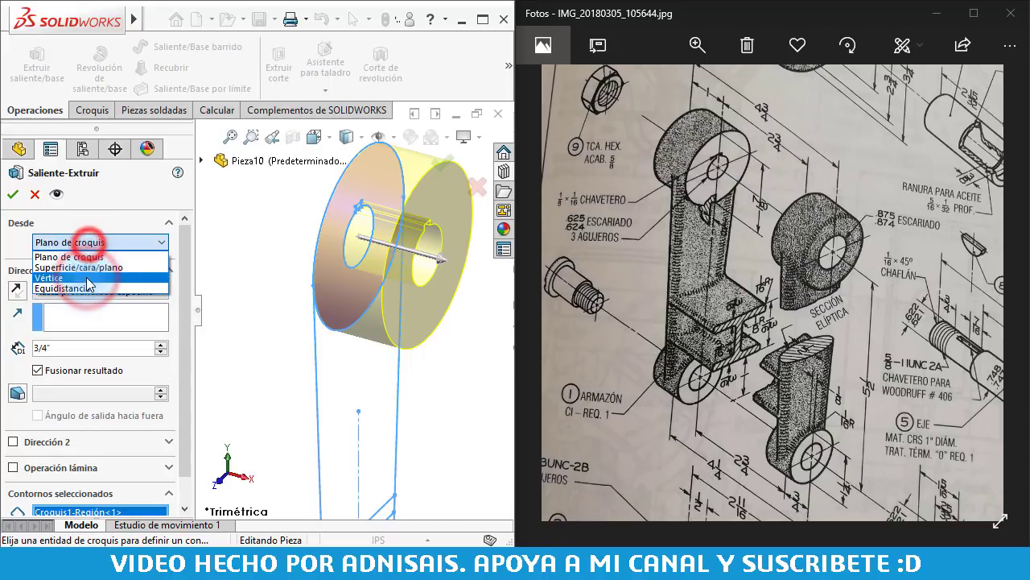
left_click(88, 287)
left_click(100, 269)
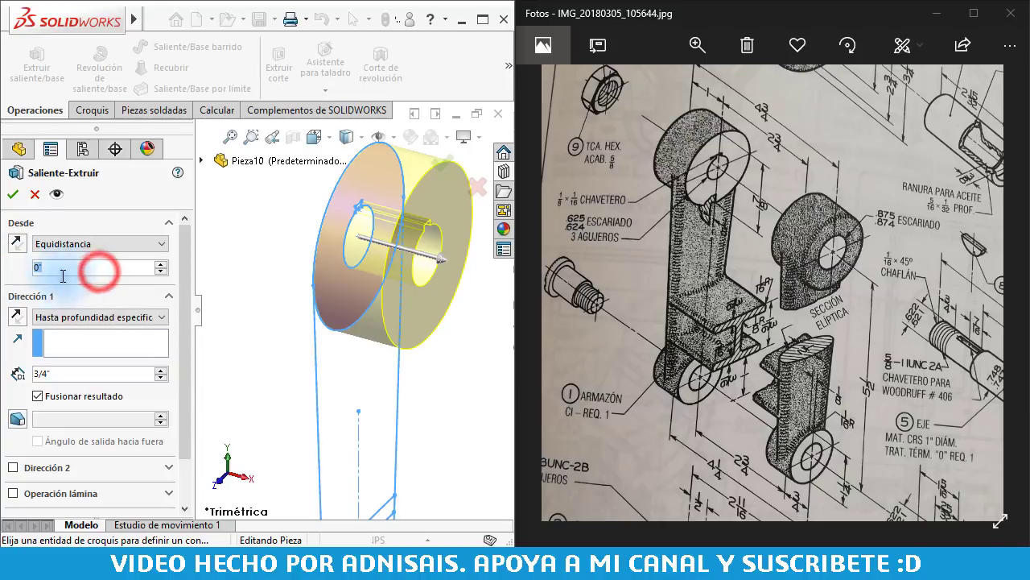
type("2 3")
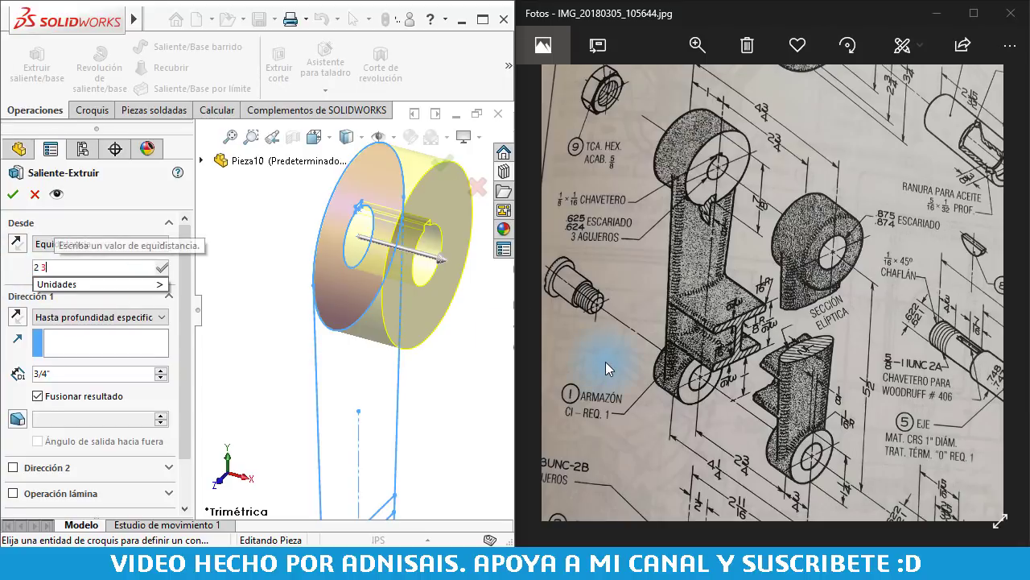
type("/4")
key("Return")
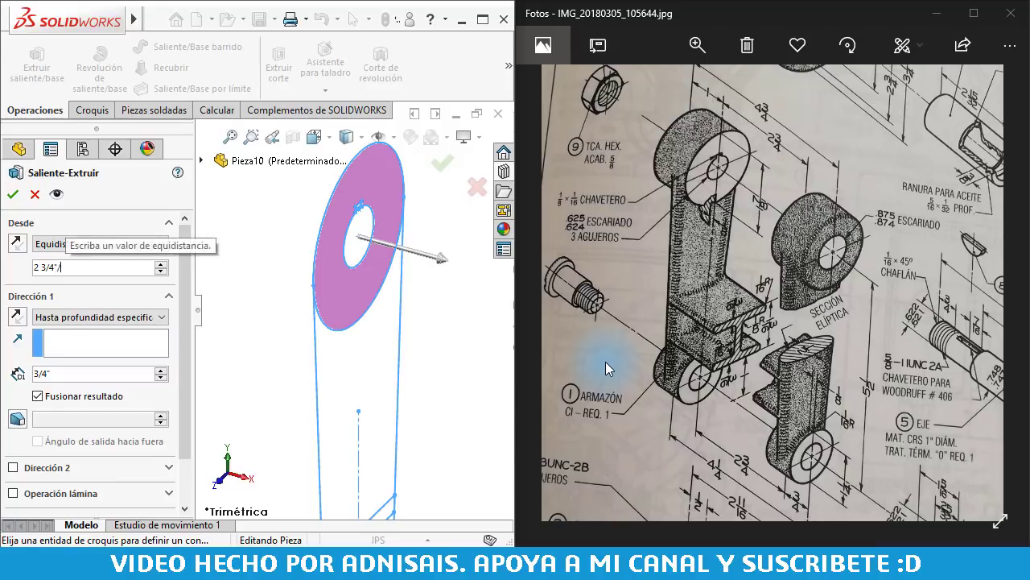
type("/2")
key("Return")
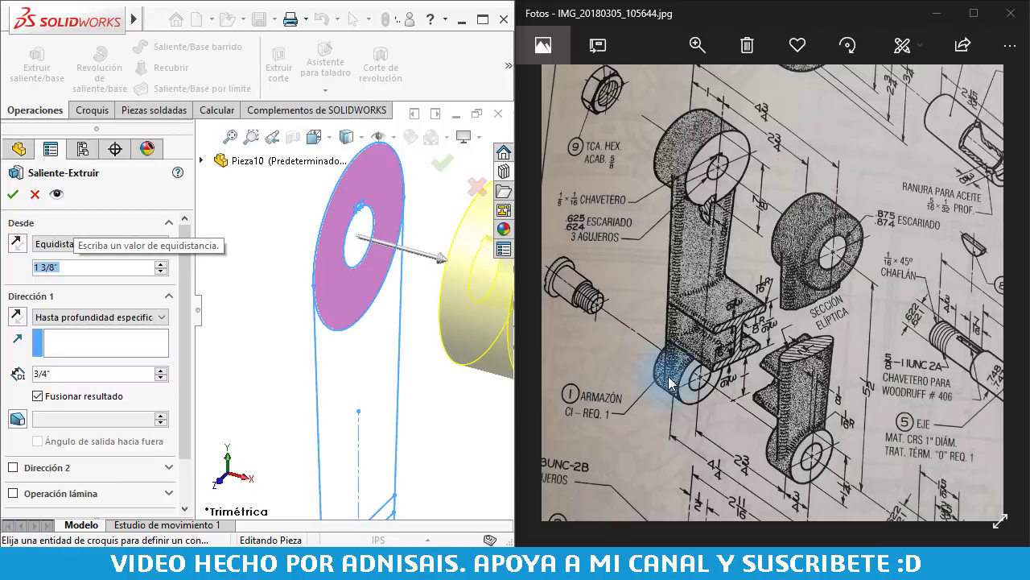
- Set the upper boss depth to 1" and complete the extrusion
scroll(440, 326, "up", 2)
scroll(306, 322, "up", 2)
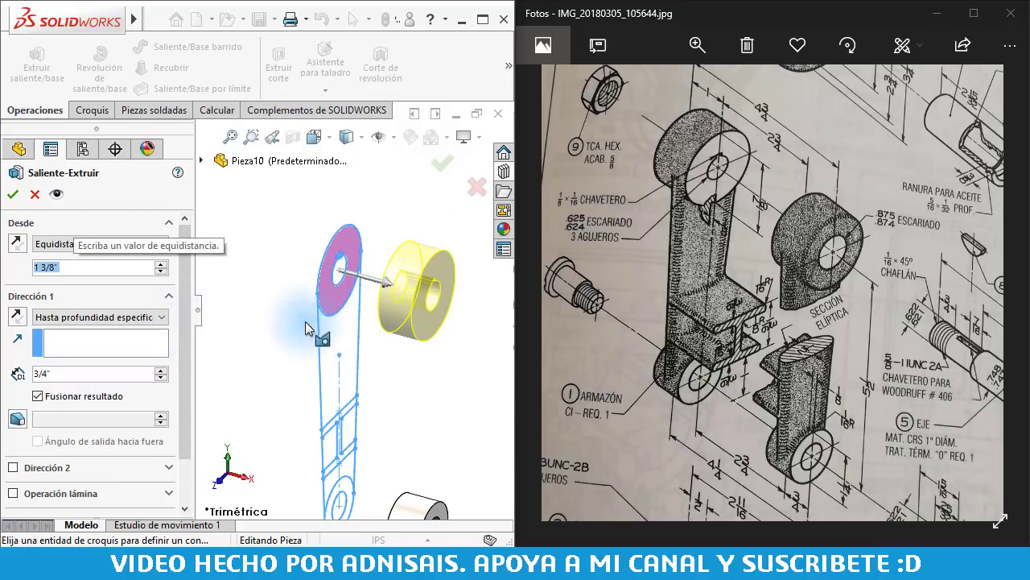
double_click(73, 374)
type("1")
key("Return")
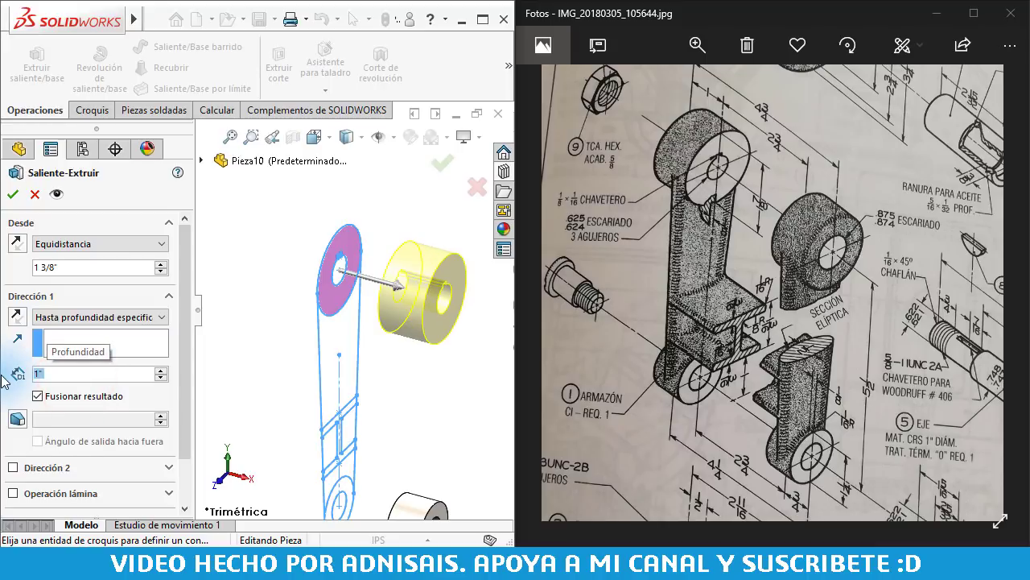
right_click(298, 387)
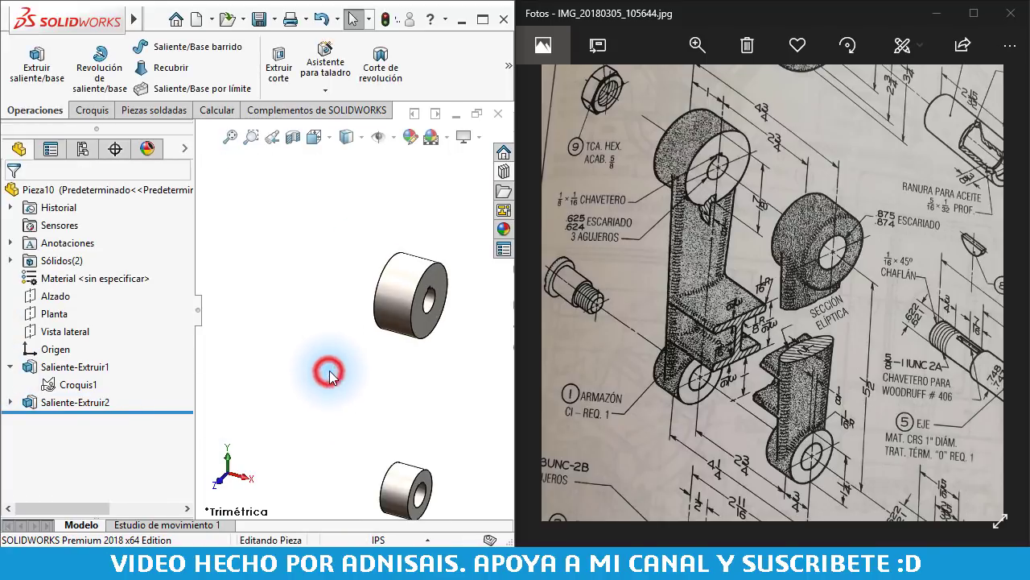
right_click_drag(329, 371, 332, 356)
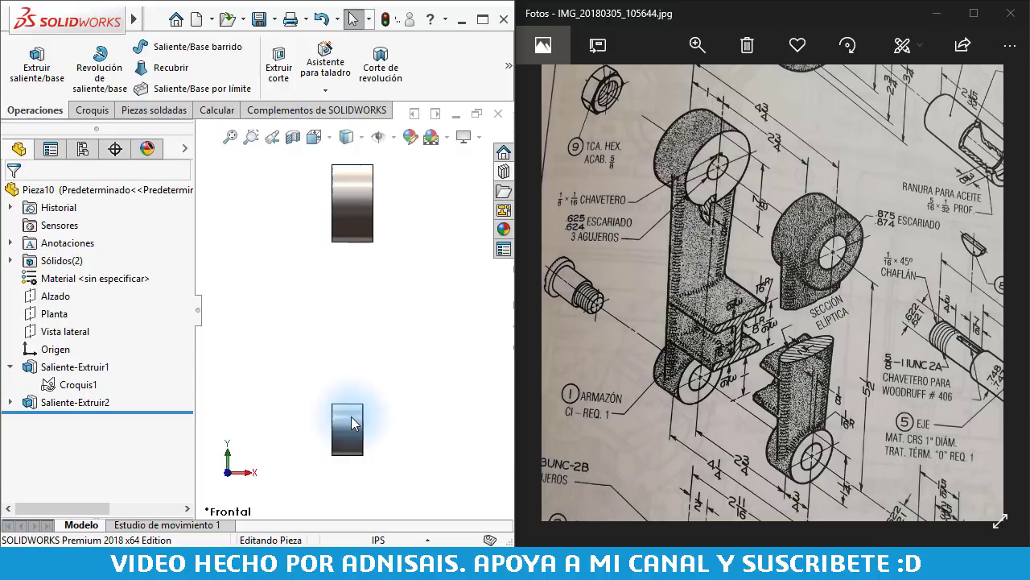
middle_click_drag(371, 311, 305, 320)
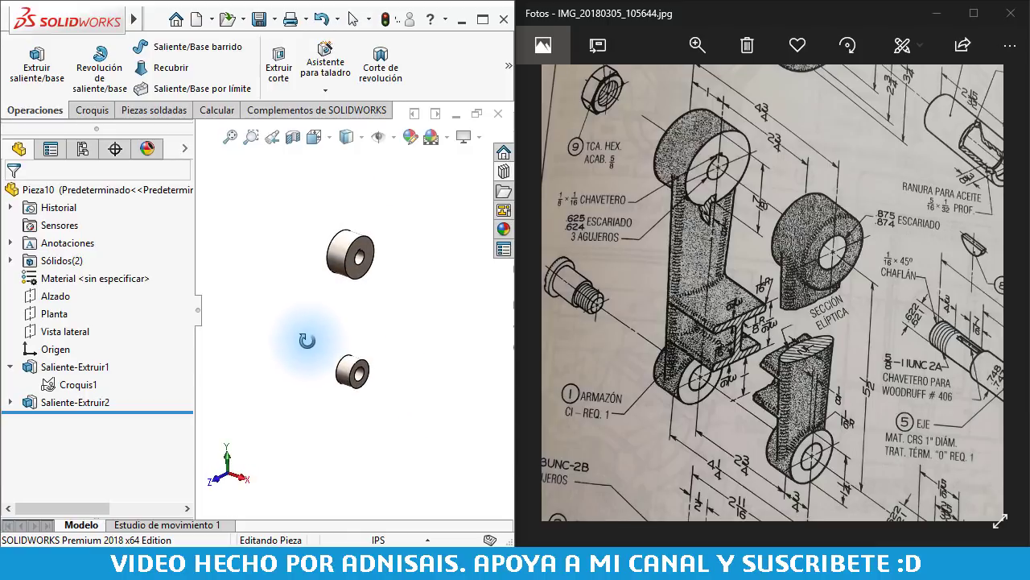
scroll(370, 282, "down", 2)
scroll(363, 297, "down", 2)
scroll(354, 284, "down", 1)
scroll(354, 306, "up", 2)
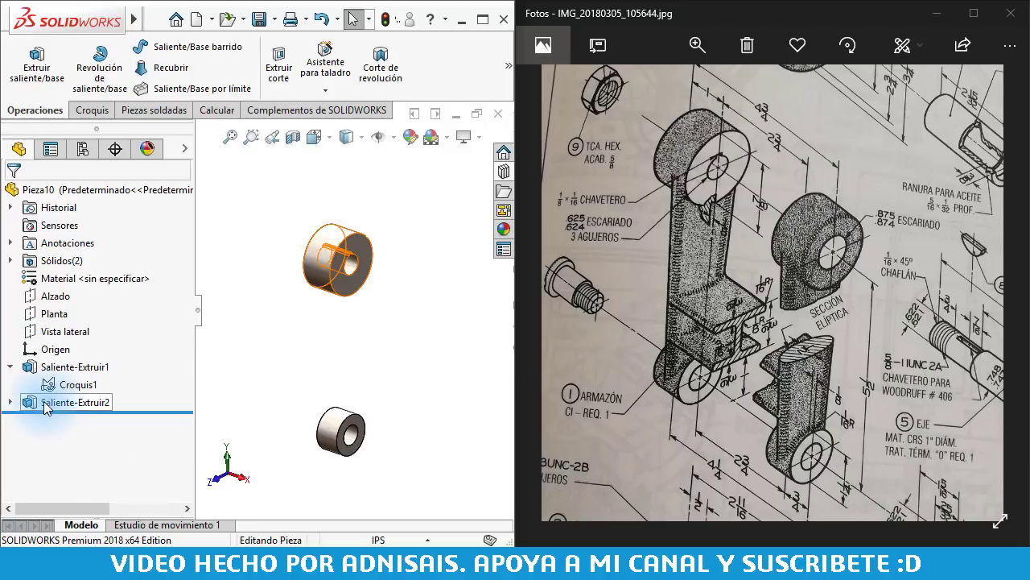
- Redefine Saliente-Extruir1 to extrude the whole outer circle contour
left_click(51, 365)
left_click(64, 311)
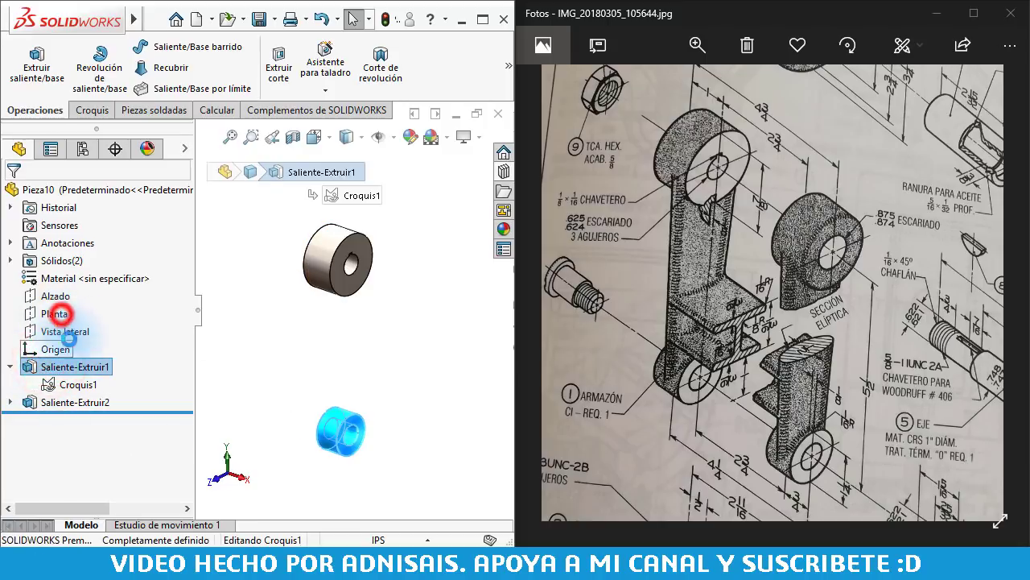
right_click(115, 493)
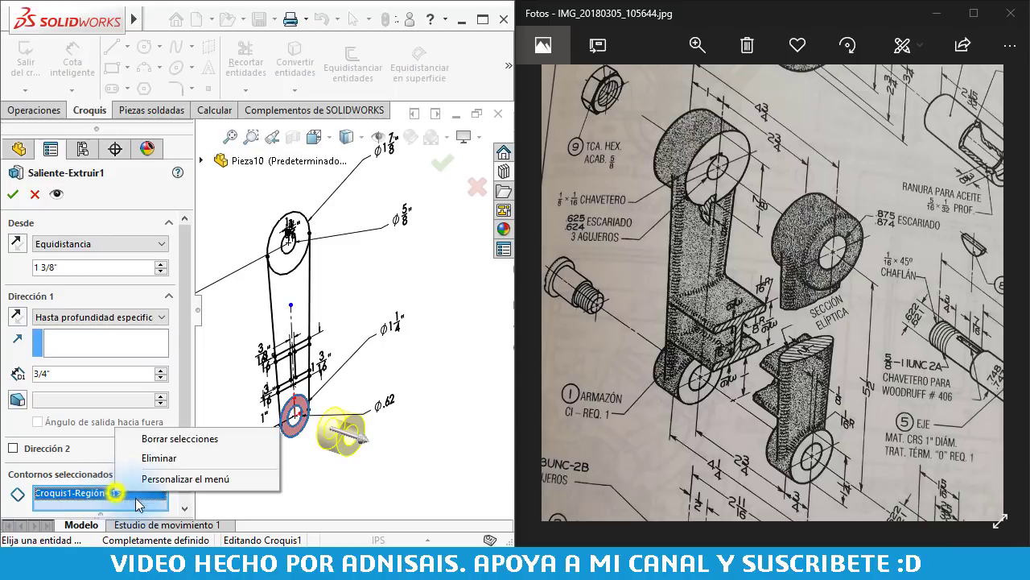
left_click(161, 439)
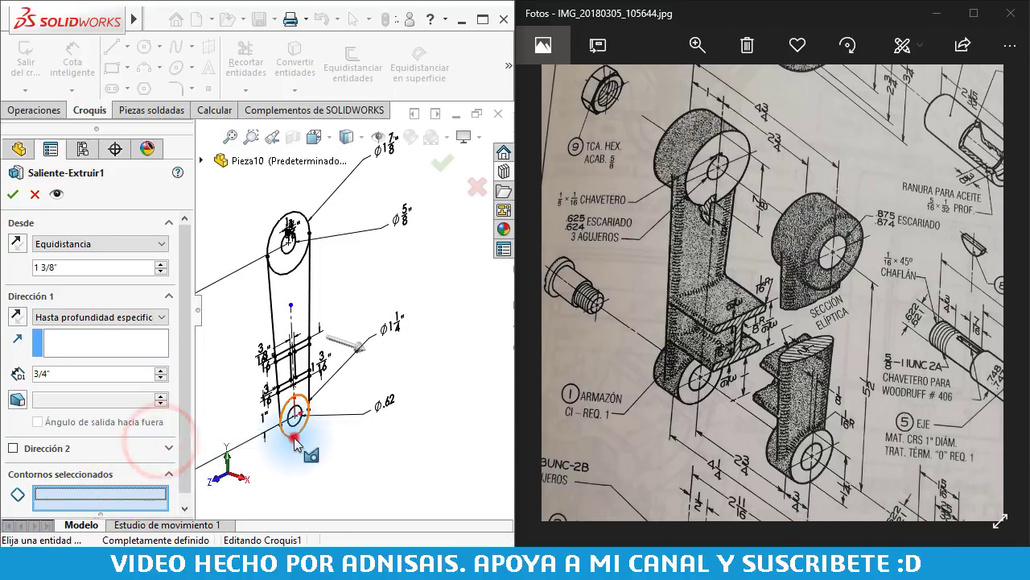
left_click(294, 427)
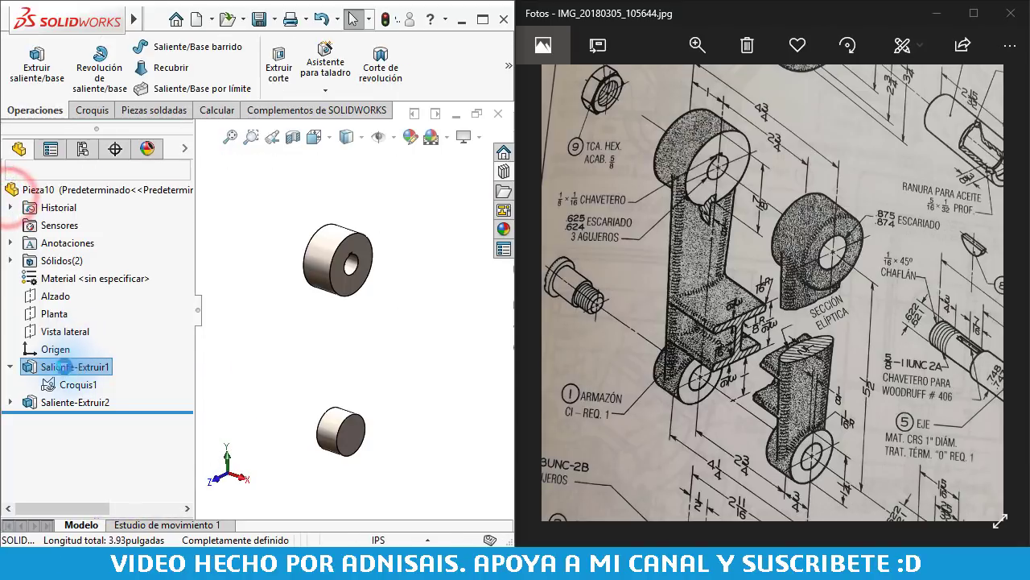
left_click(40, 402)
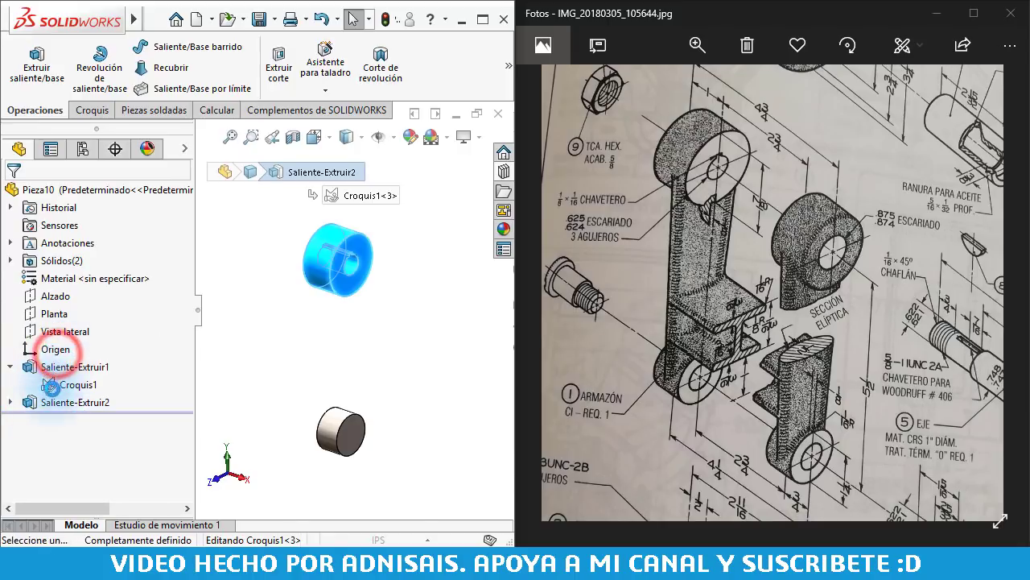
- Redefine Saliente-Extruir2 to extrude the whole outer circle contour
left_click(56, 352)
right_click(119, 488)
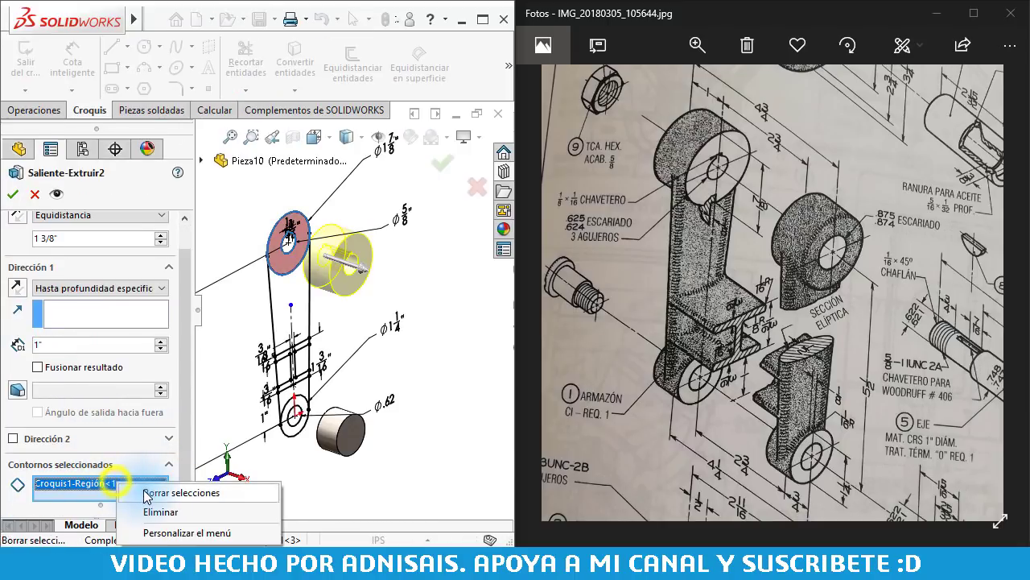
left_click(229, 489)
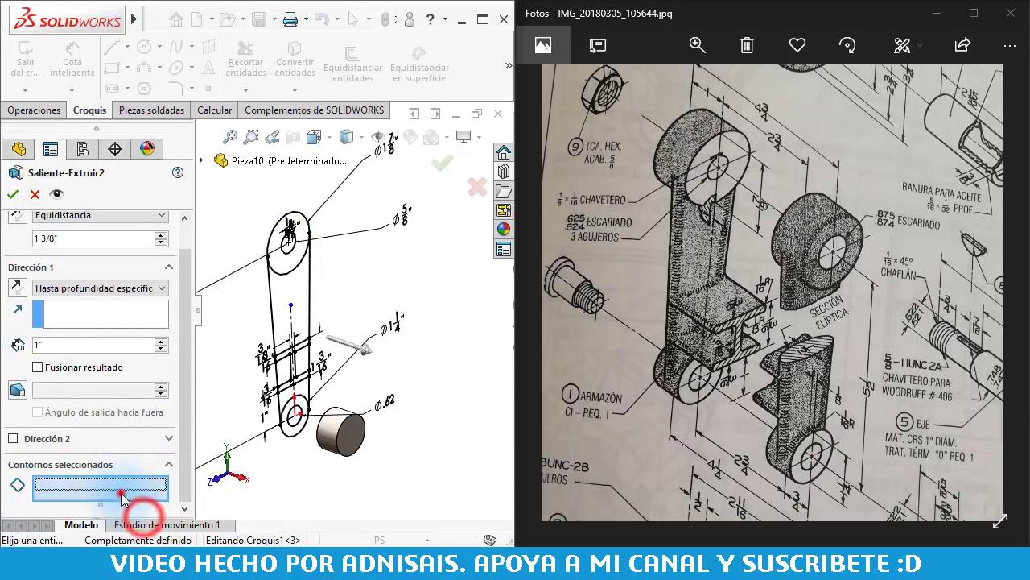
left_click(295, 245)
left_click(12, 194)
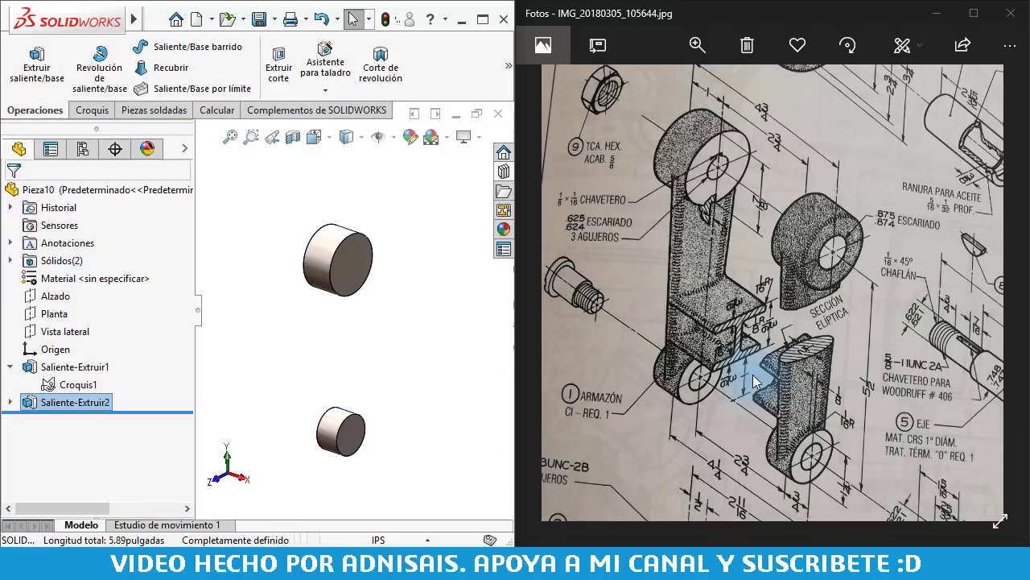
- Pan the reference drawing in the Photos window to the frame's lower dimensions
left_click(827, 357)
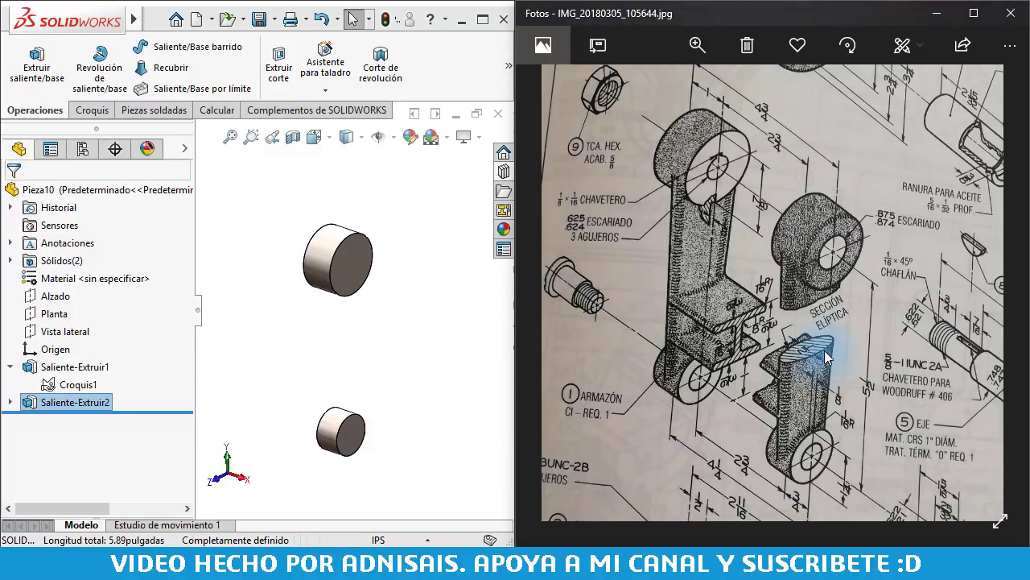
left_click_drag(827, 357, 823, 424)
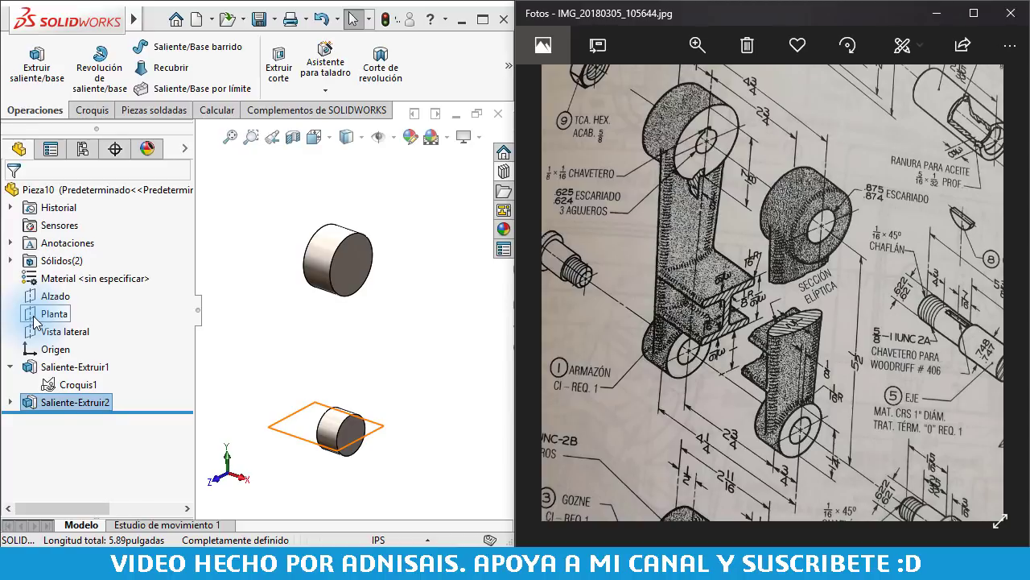
- Start a sketch on the Planta plane and draw an ellipse centred on the boss
left_click(35, 319)
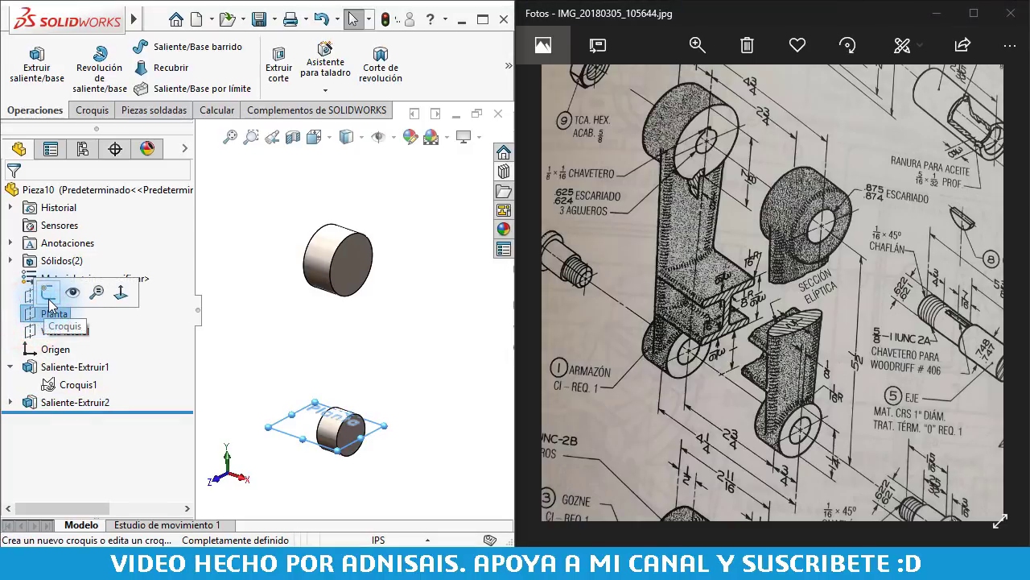
left_click(48, 298)
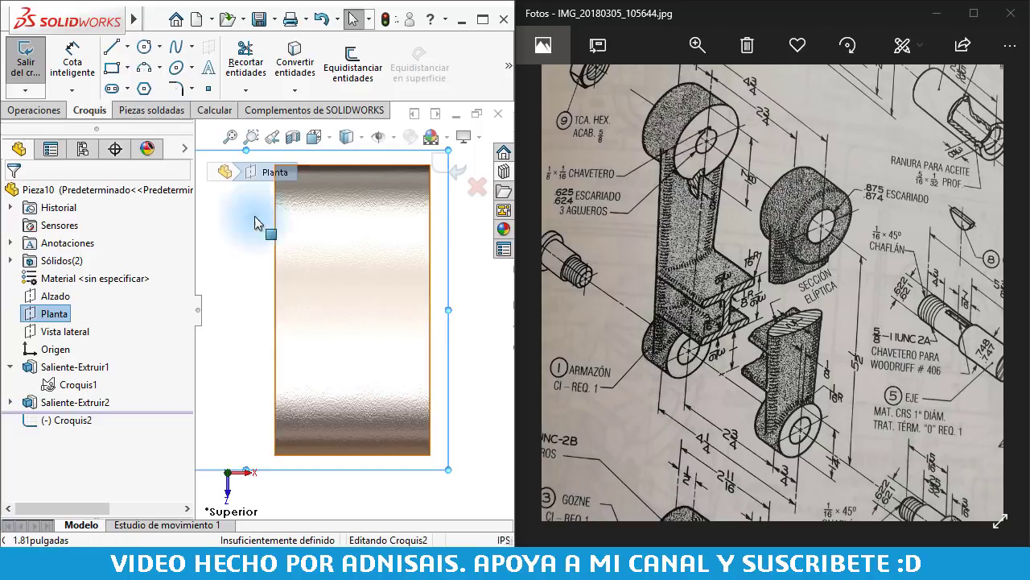
left_click(176, 68)
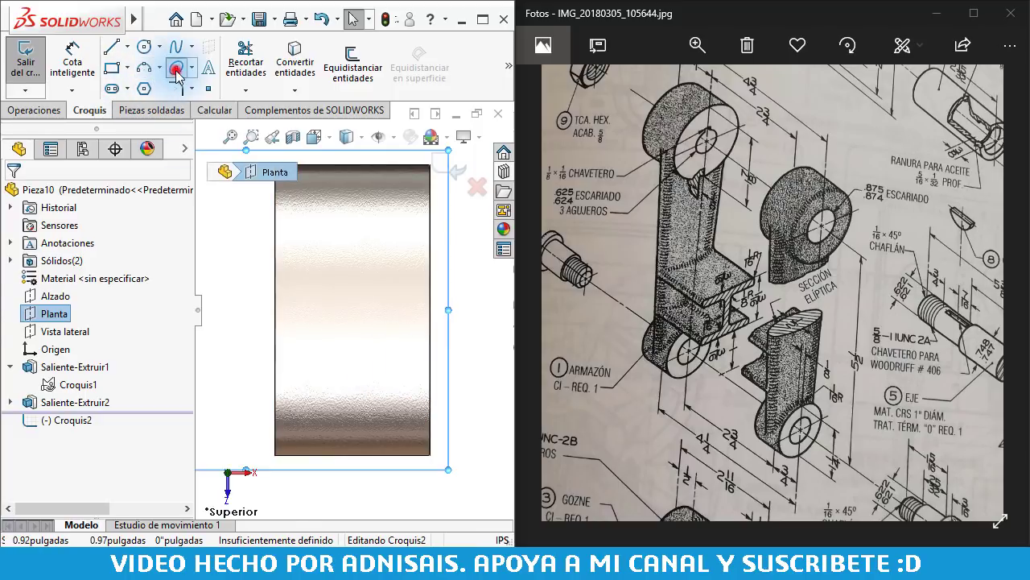
left_click(369, 311)
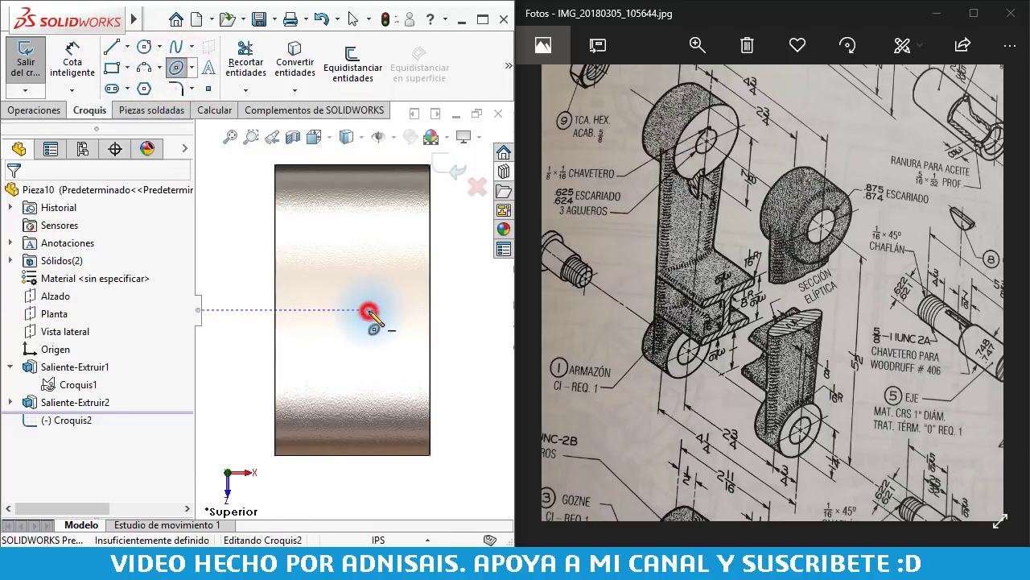
left_click(369, 201)
left_click(404, 299)
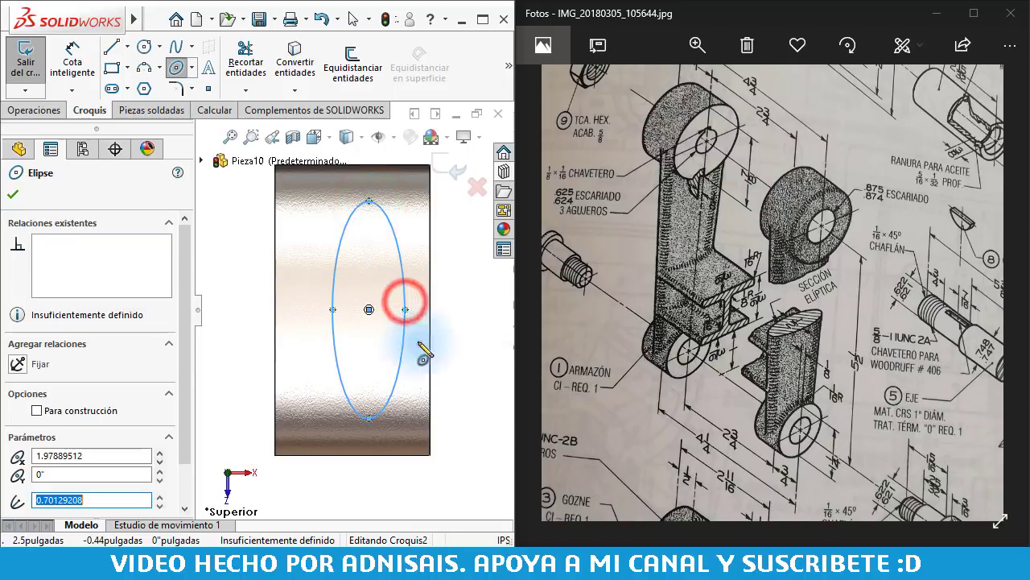
key("z")
key("z")
key("Escape")
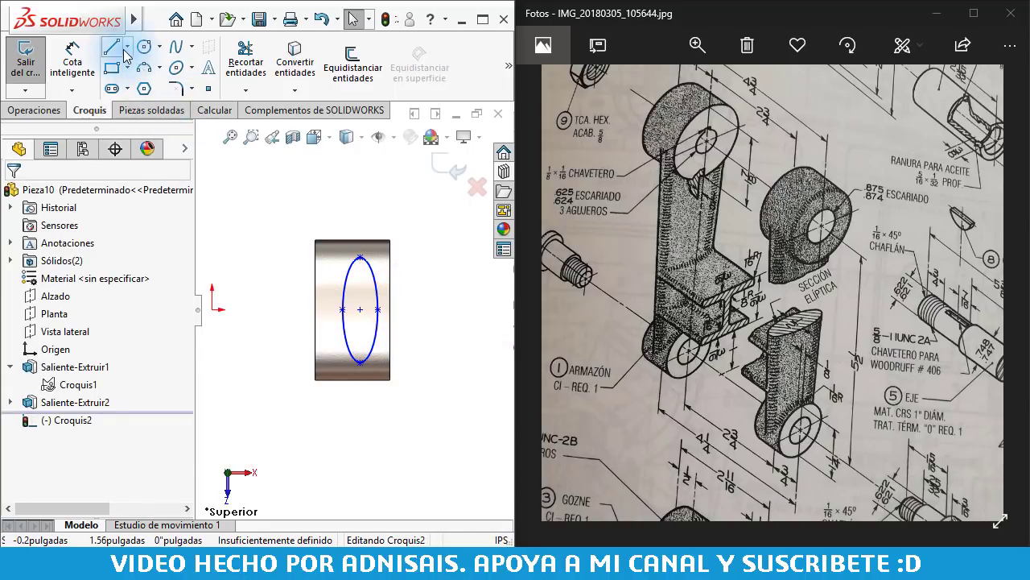
- Draw a construction centerline from the sketch origin to the ellipse centre
left_click(127, 46)
left_click(141, 87)
left_click(212, 309)
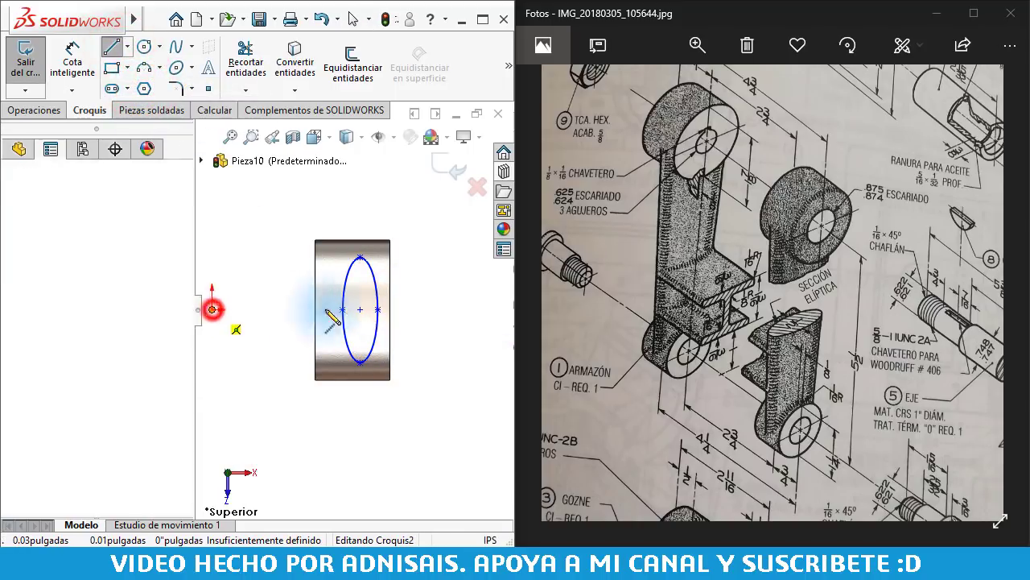
left_click(360, 310)
key("Escape")
middle_click_drag(355, 322, 362, 318, "ctrl")
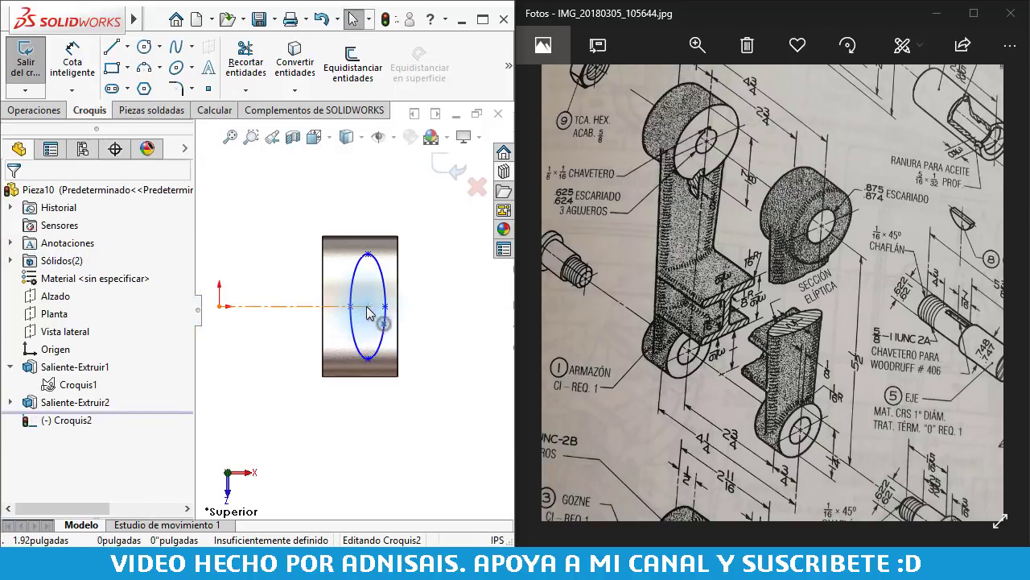
- Snap the ellipse centre onto the centerline end and make its major axis vertical
left_click(351, 306)
left_click(397, 281)
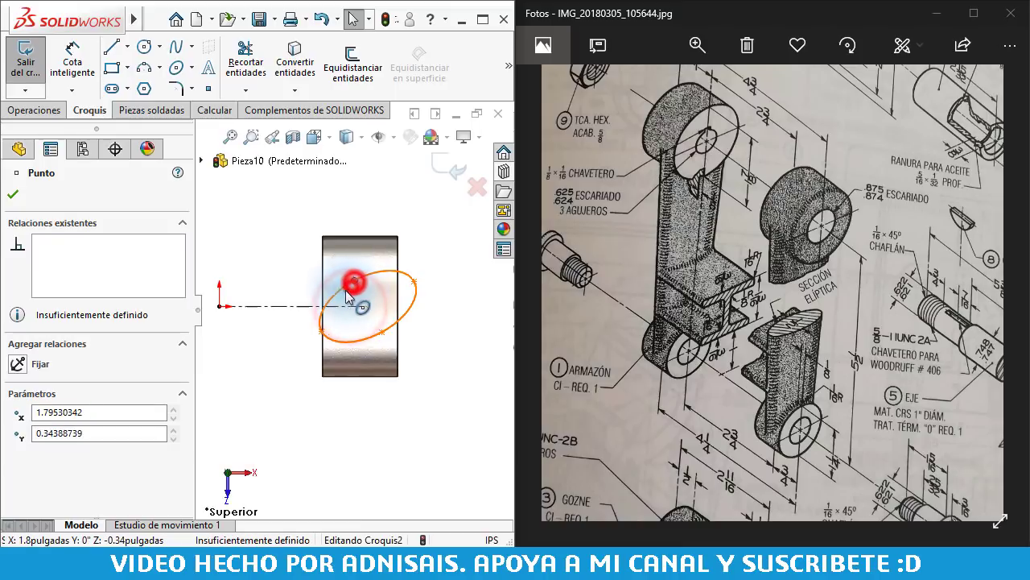
left_click(340, 285)
left_click_drag(402, 280, 334, 306)
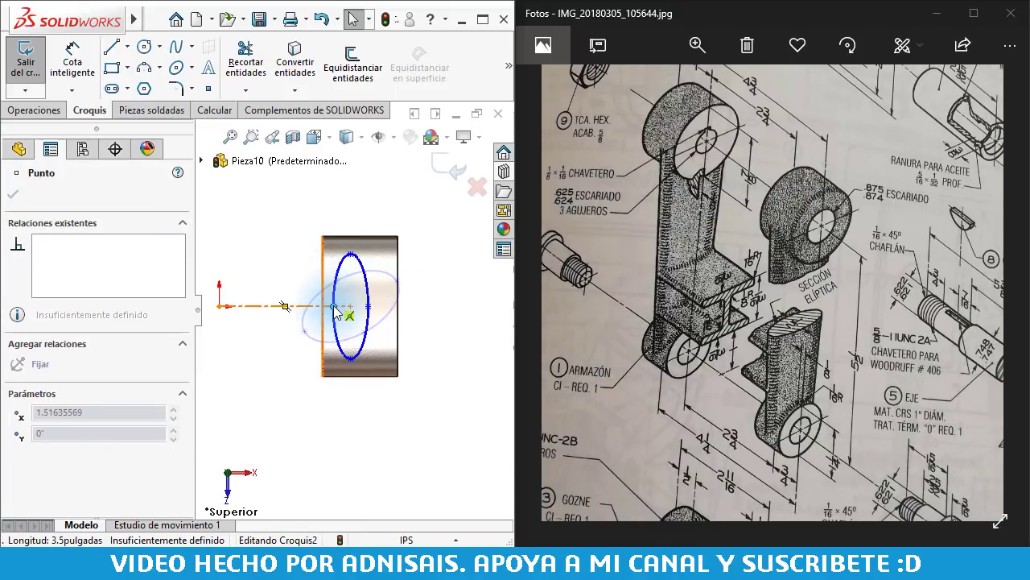
left_click_drag(348, 256, 368, 261)
left_click(435, 340)
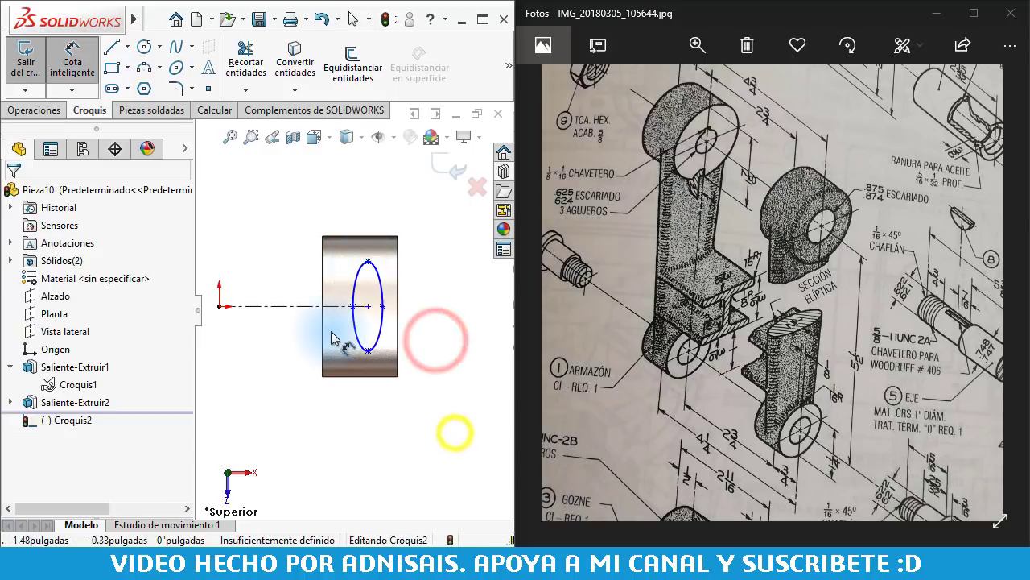
- Dimension the ellipse half-width as 0.5 inch
left_click(353, 306)
left_click(382, 306)
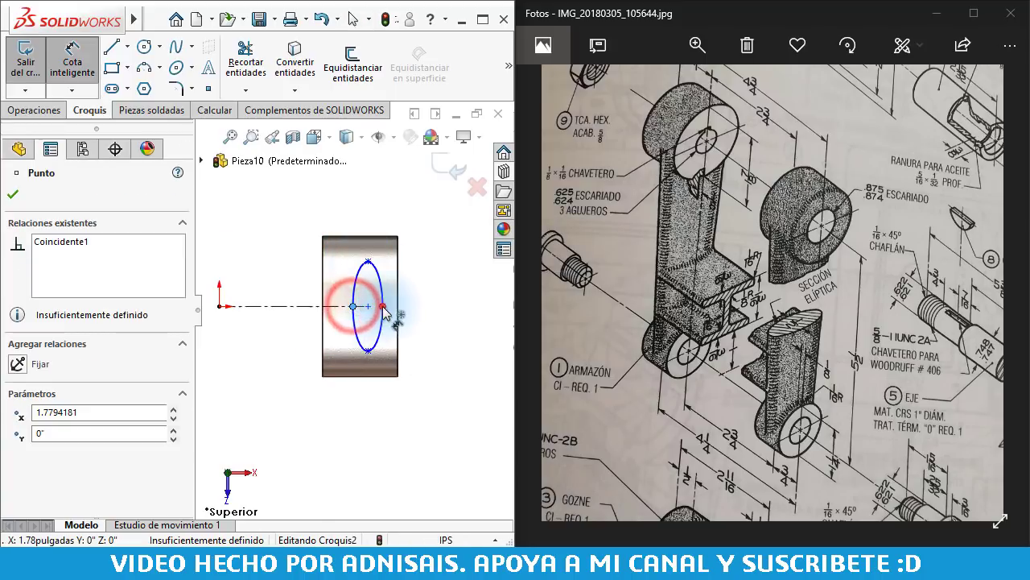
left_click(384, 419)
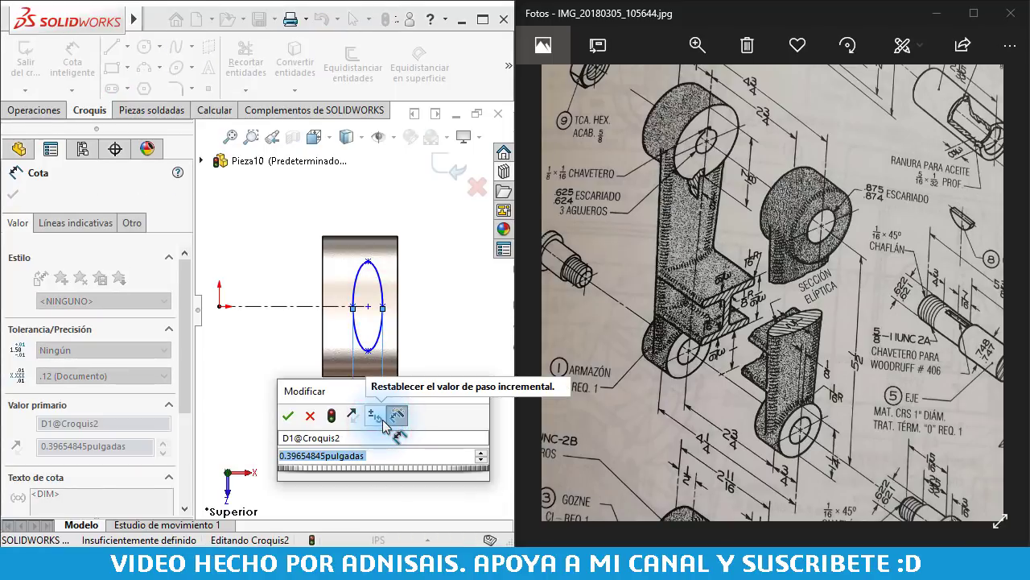
type(".5")
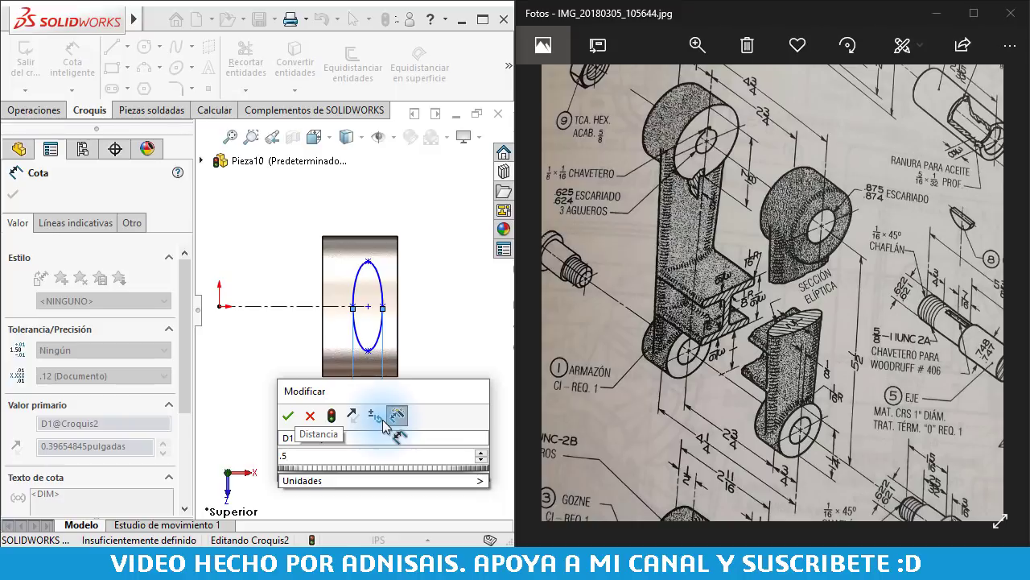
key("Return")
left_click(394, 428)
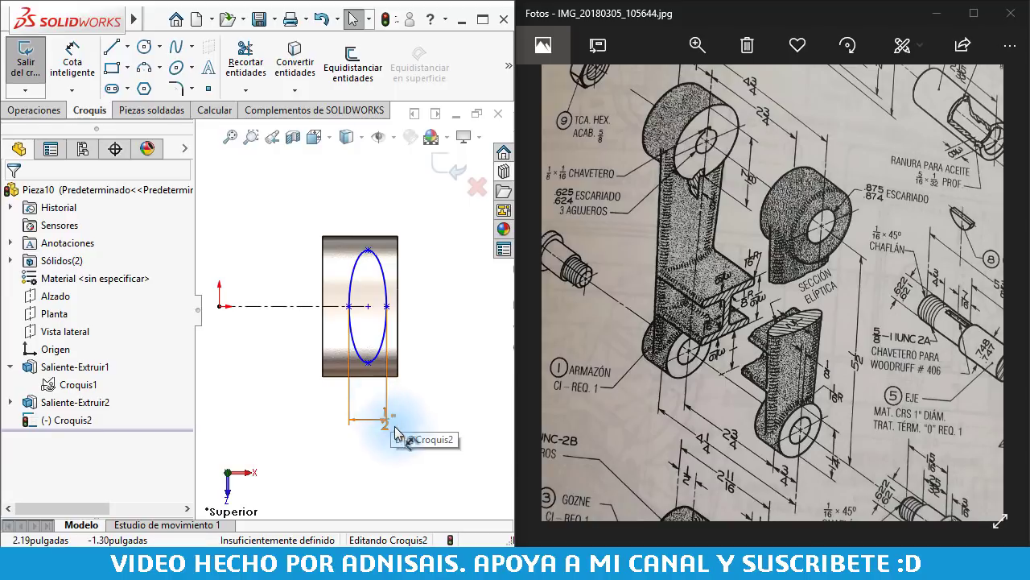
right_click_drag(421, 443, 444, 320)
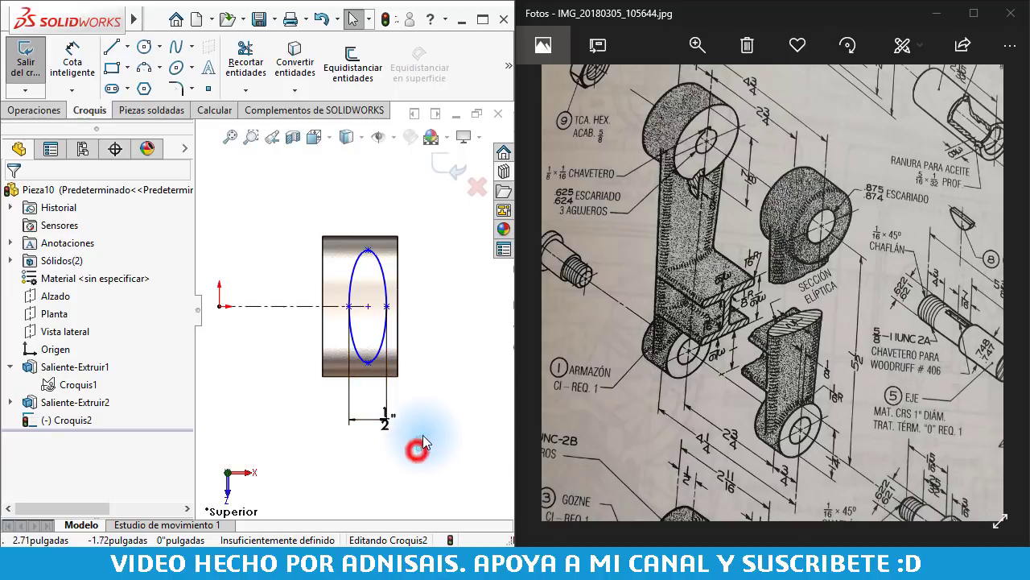
- Dimension the ellipse's right vertex 1/8" from the boss's right edge, then exit the sketch
left_click(386, 309)
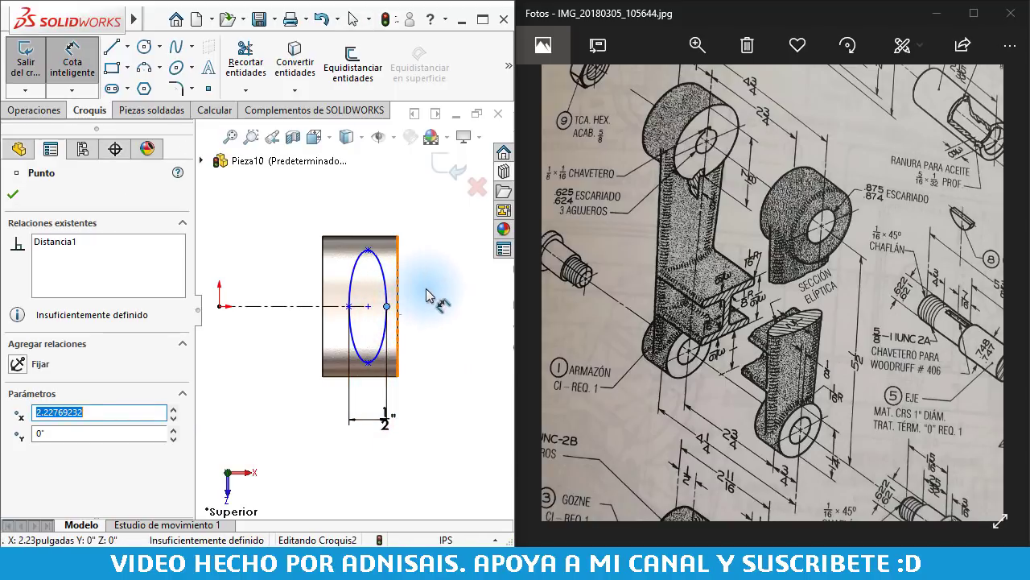
left_click(446, 281)
left_click(397, 295)
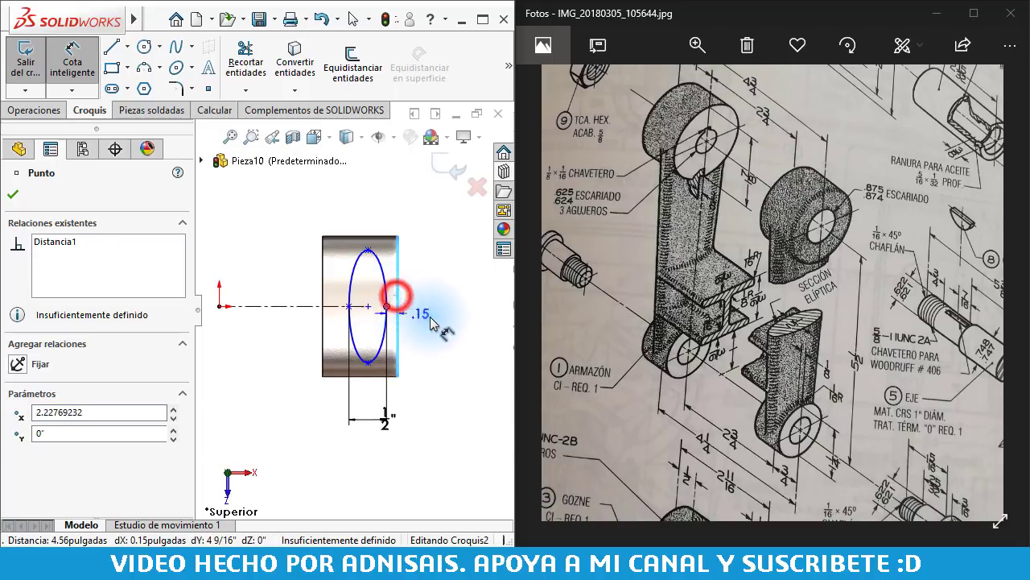
left_click(448, 330)
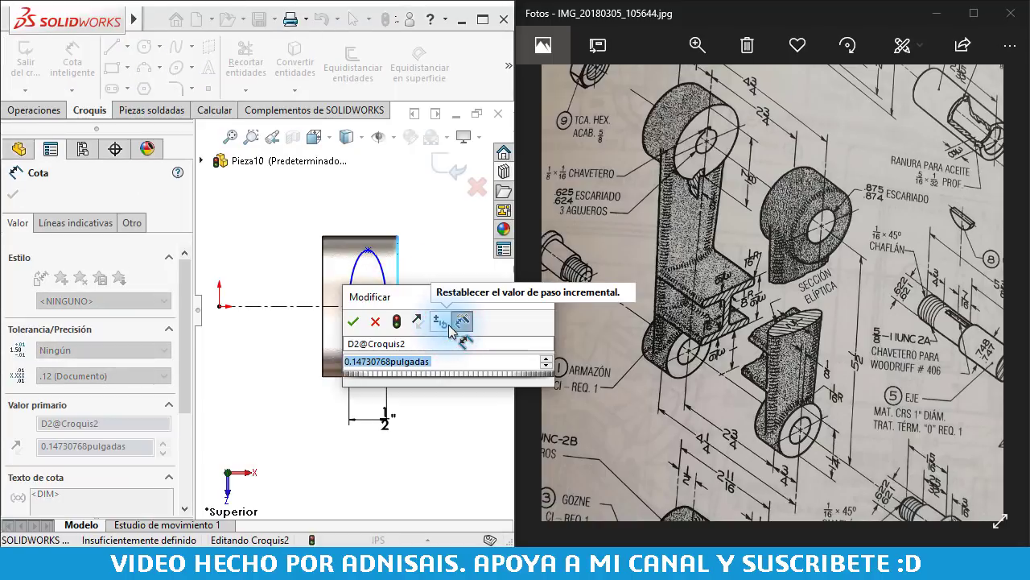
type(".1/8")
key("Return")
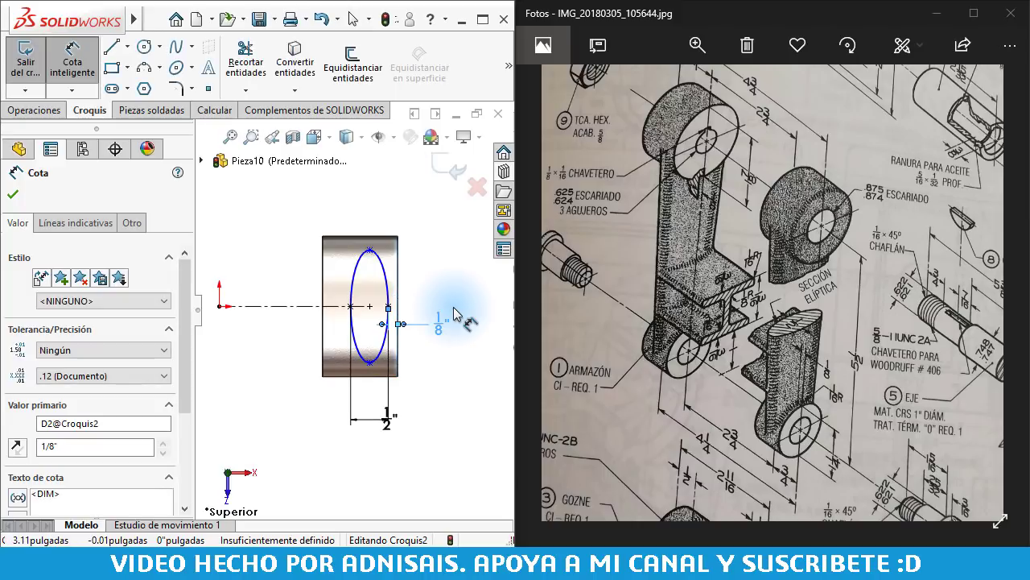
left_click(445, 373)
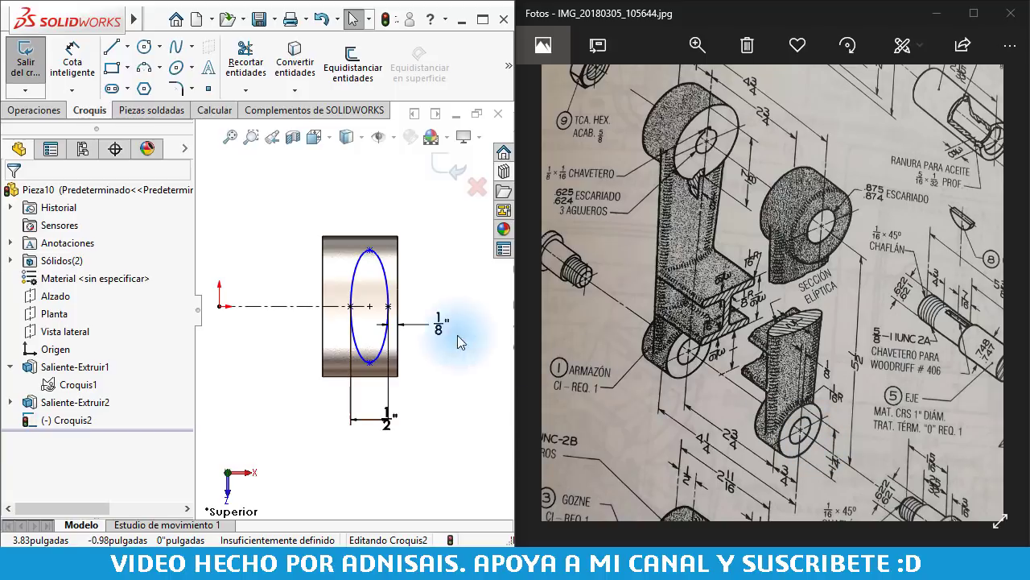
left_click(477, 188)
- Discard the elliptical sketch and start a reference plane on the small cylinder's end face
left_click(515, 296)
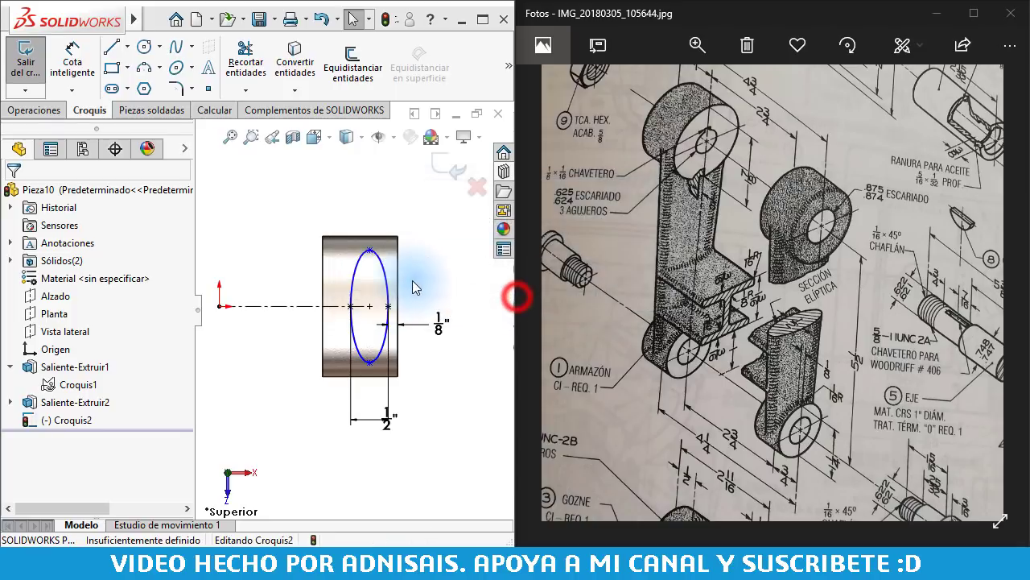
middle_click_drag(411, 274, 413, 337)
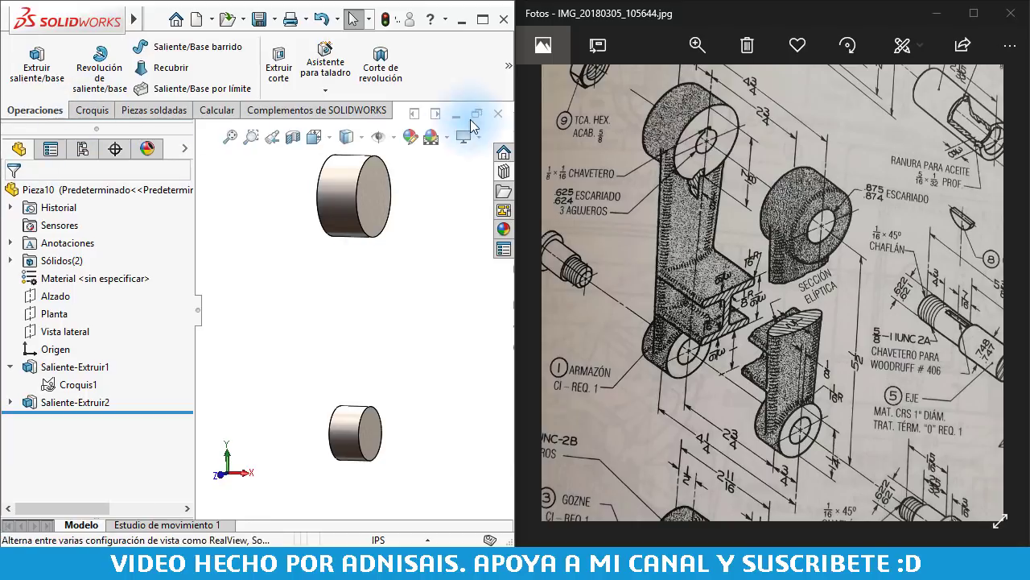
left_click(507, 81)
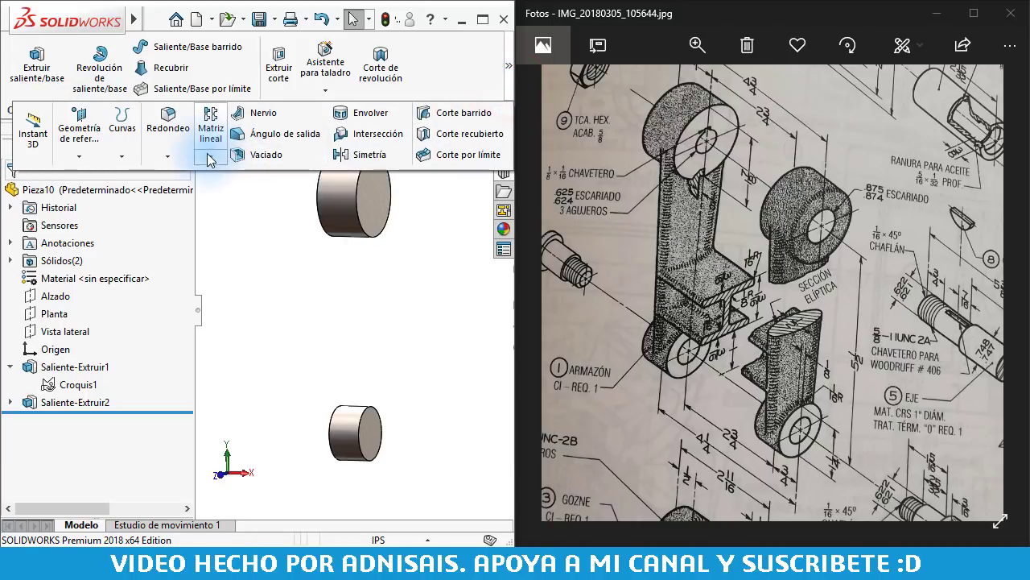
left_click(71, 160)
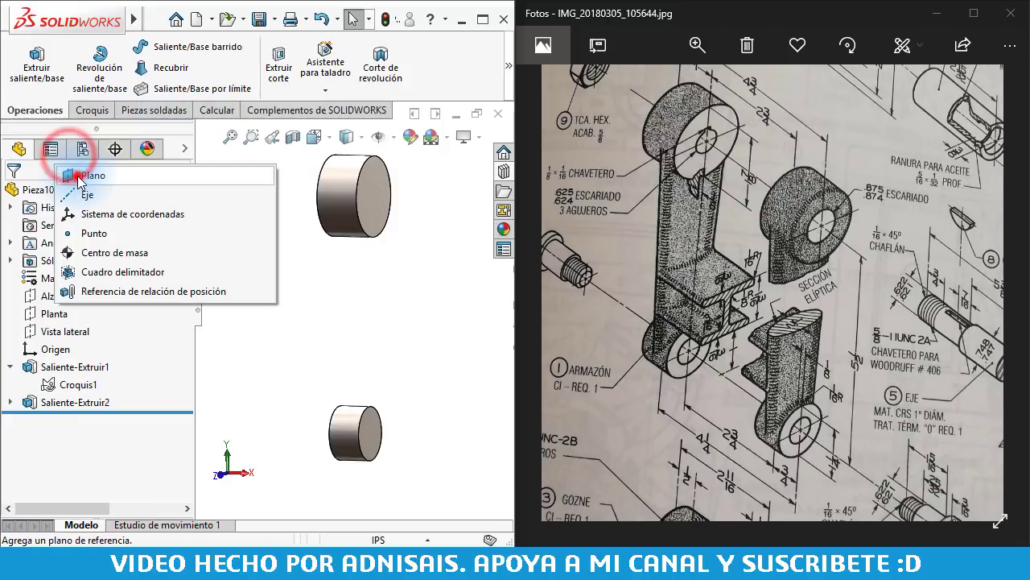
left_click(76, 172)
left_click(375, 435)
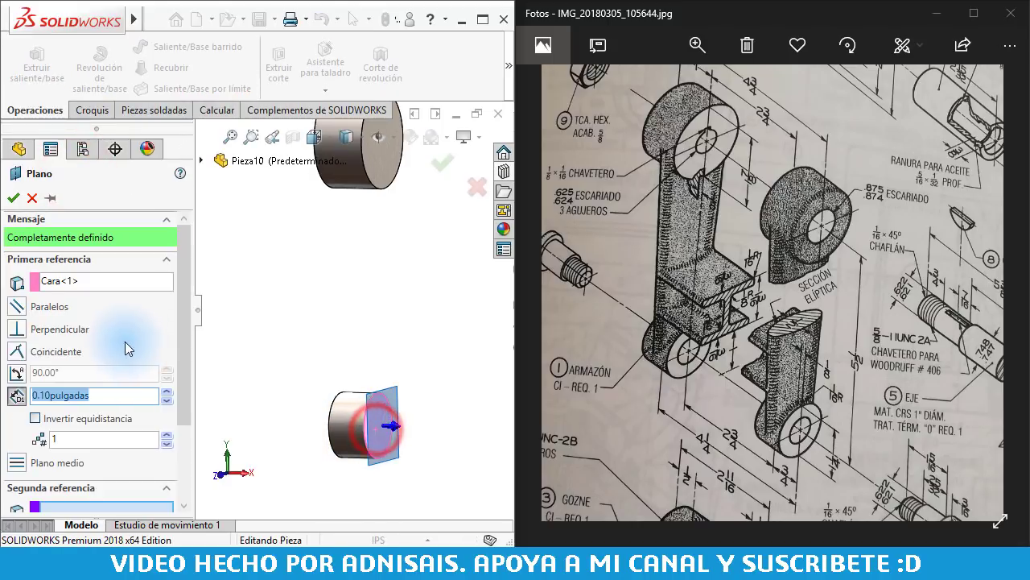
- Offset the plane 3/8" with the direction flipped into the cylinder, creating Plano1
double_click(108, 397)
type(".125")
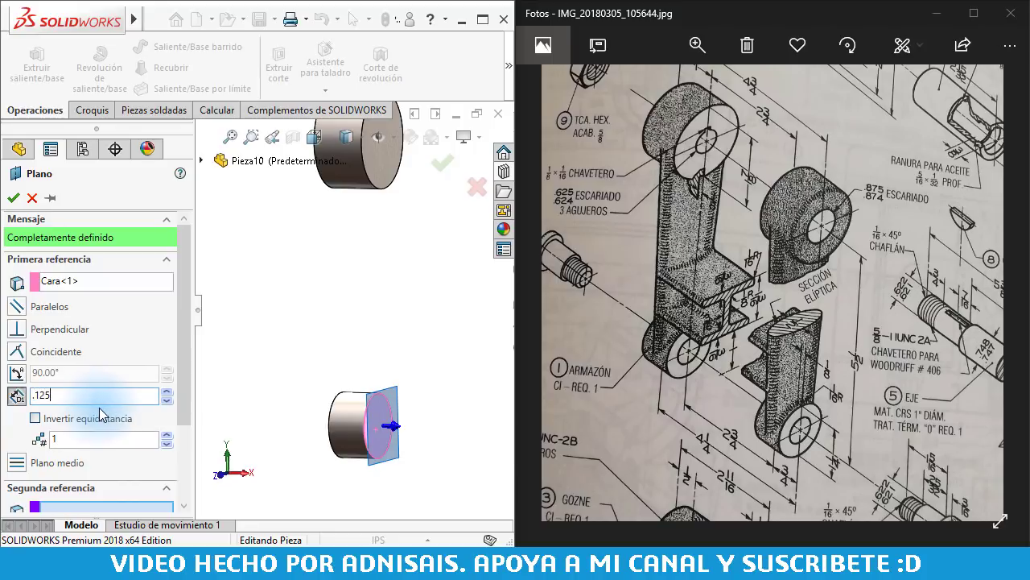
right_click(274, 360)
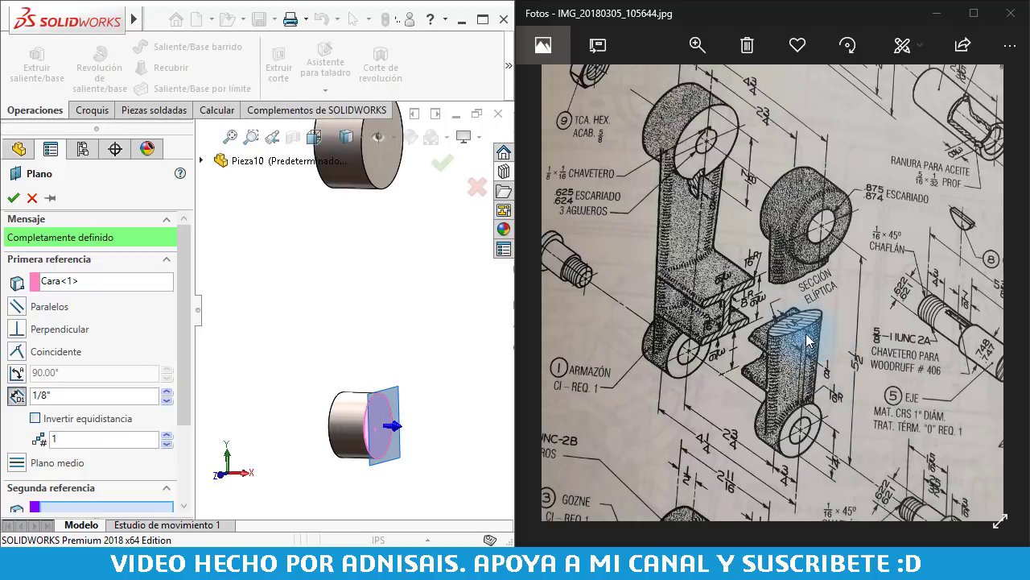
left_click(35, 395)
type("3")
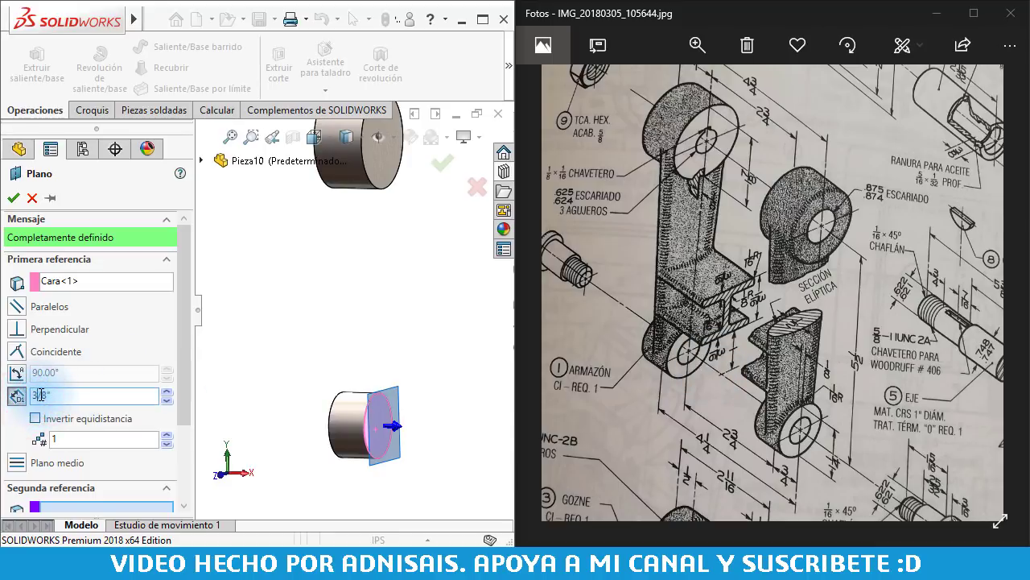
left_click(85, 425)
mouse_move(311, 433)
middle_mouse_down()
mouse_move(391, 437)
mouse_move(376, 407)
mouse_move(386, 403)
mouse_move(384, 413)
middle_mouse_up()
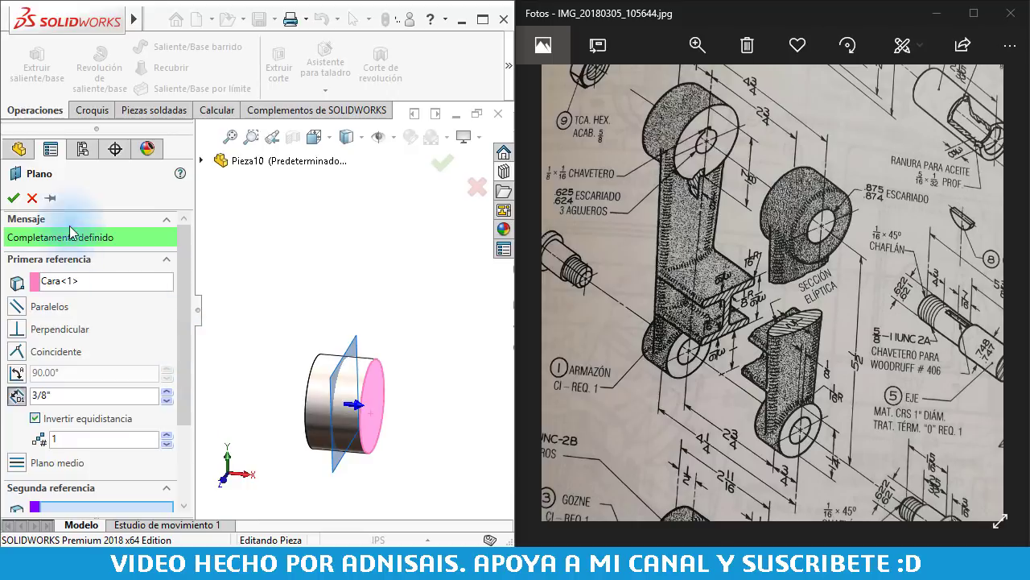
left_click(13, 198)
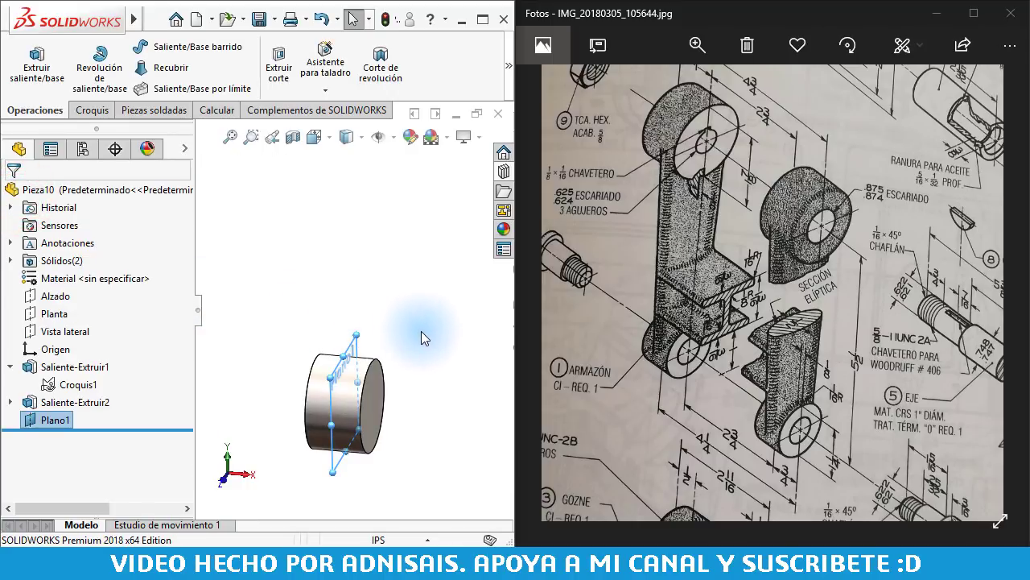
mouse_move(423, 335)
middle_mouse_down()
mouse_move(401, 294)
mouse_move(329, 327)
middle_mouse_up()
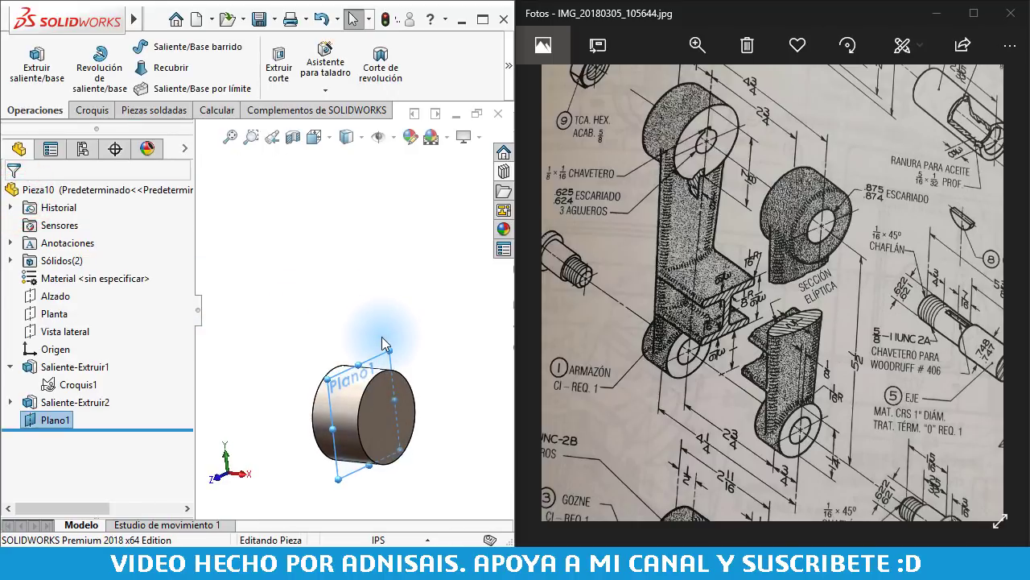
- On Plano1, sketch a line from the small circle's edge to the upper circle's edge
left_click(90, 110)
left_click(26, 61)
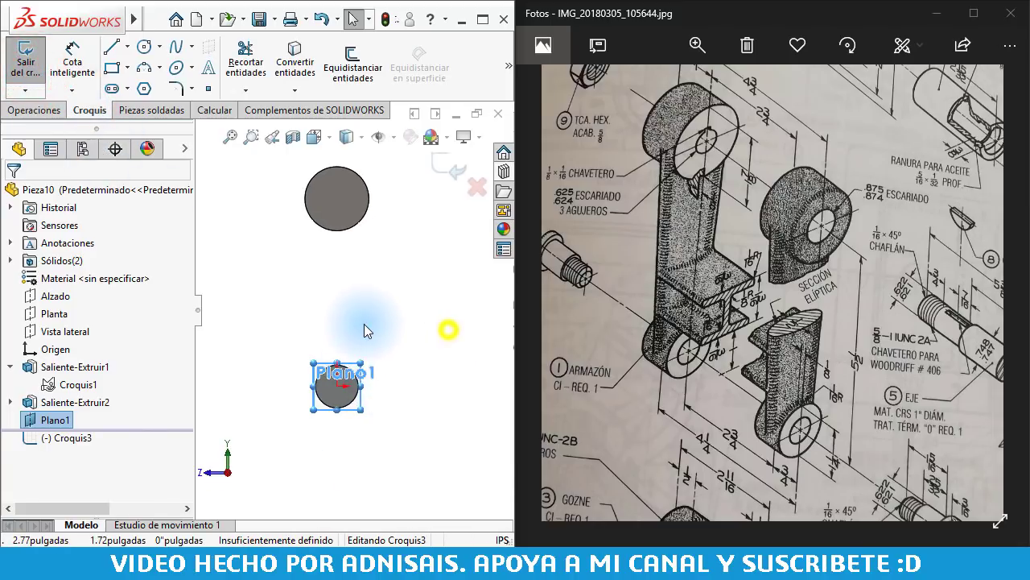
key("l")
scroll(366, 378, "down", 3)
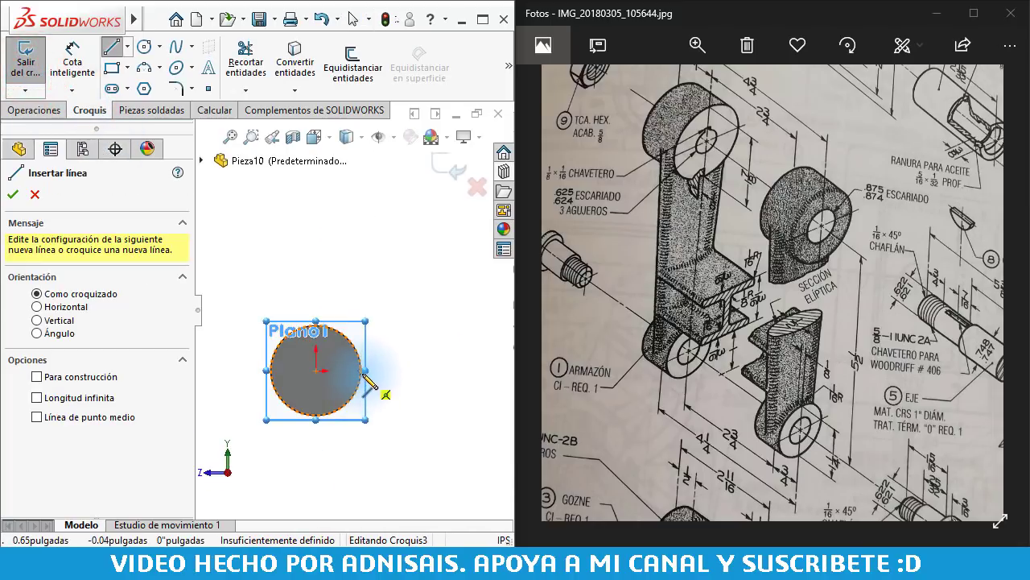
left_click(359, 389)
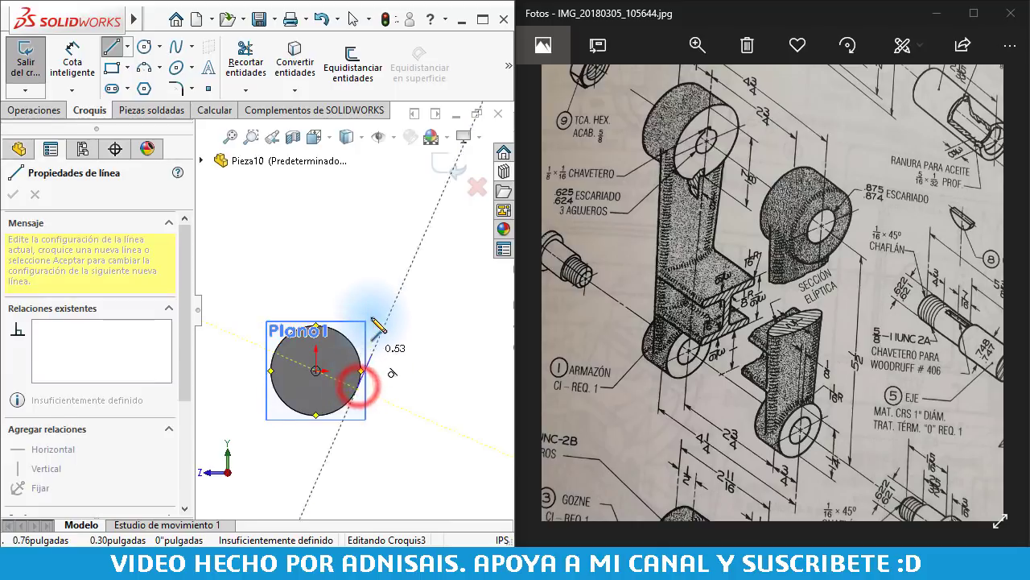
scroll(386, 346, "up", 3)
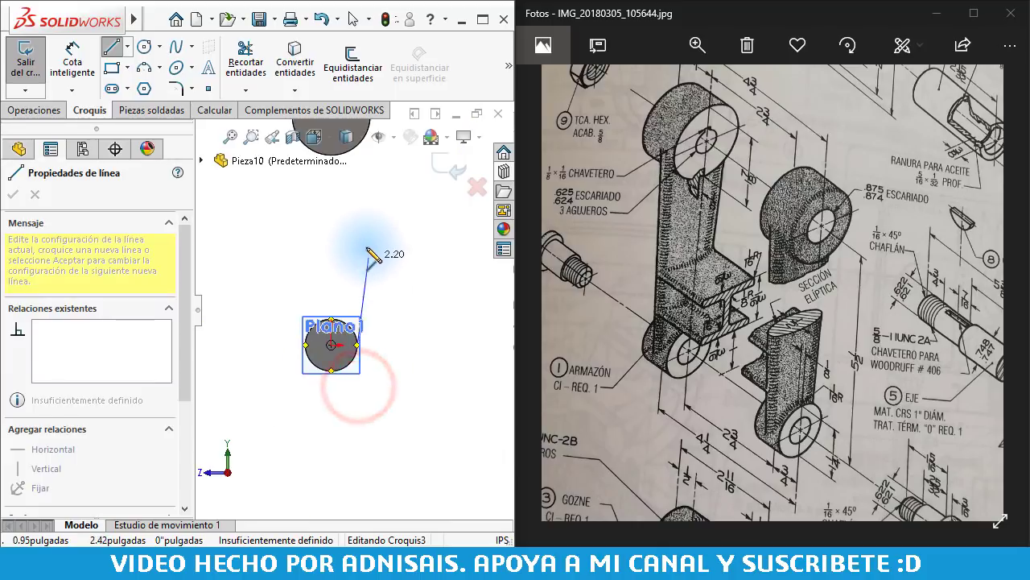
left_click(361, 183)
key("Escape")
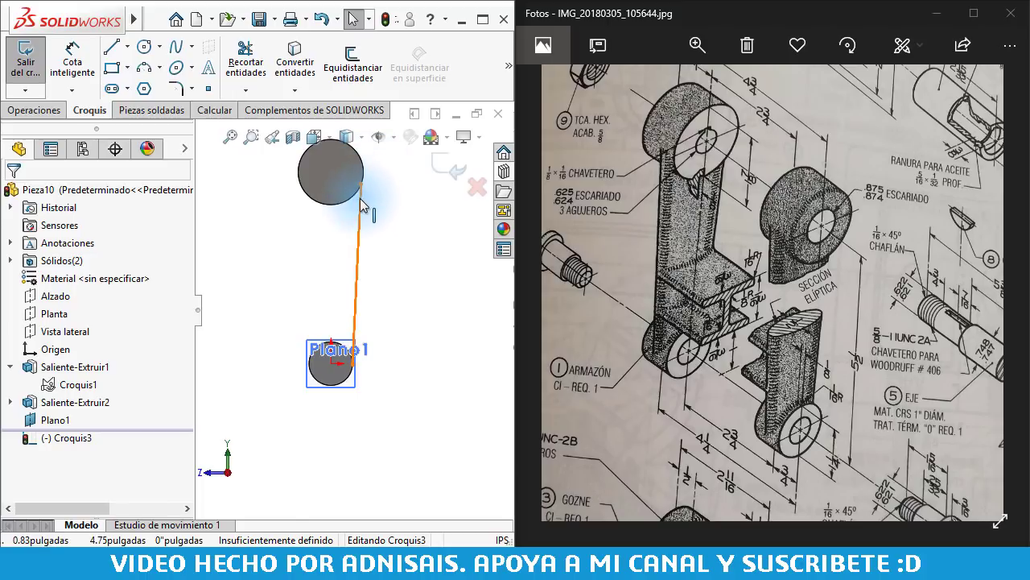
- Make the line tangent to both the upper and lower circles and close the sketch
left_click(360, 198)
left_click(349, 203)
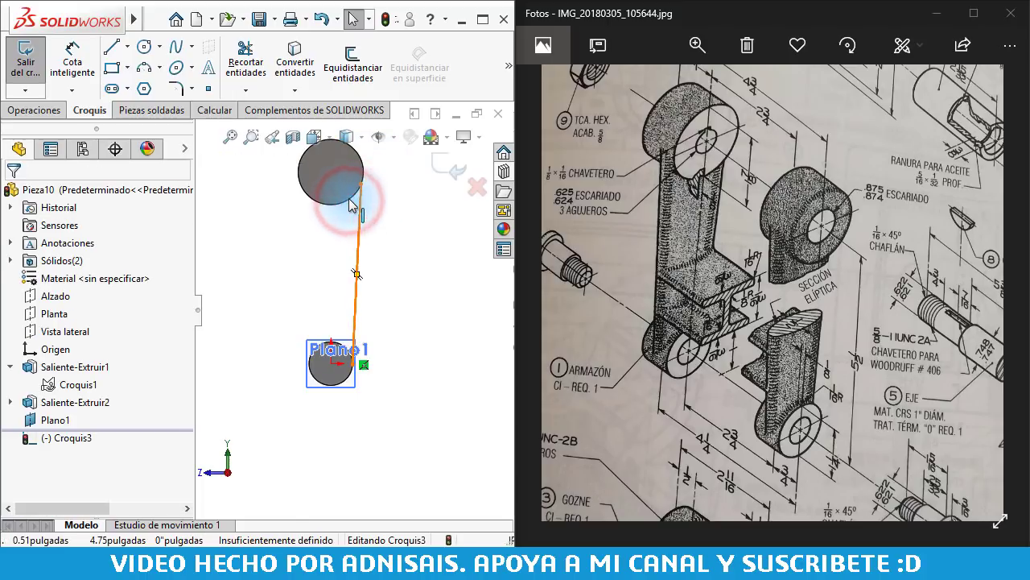
left_click(359, 198)
left_click(341, 202, "ctrl")
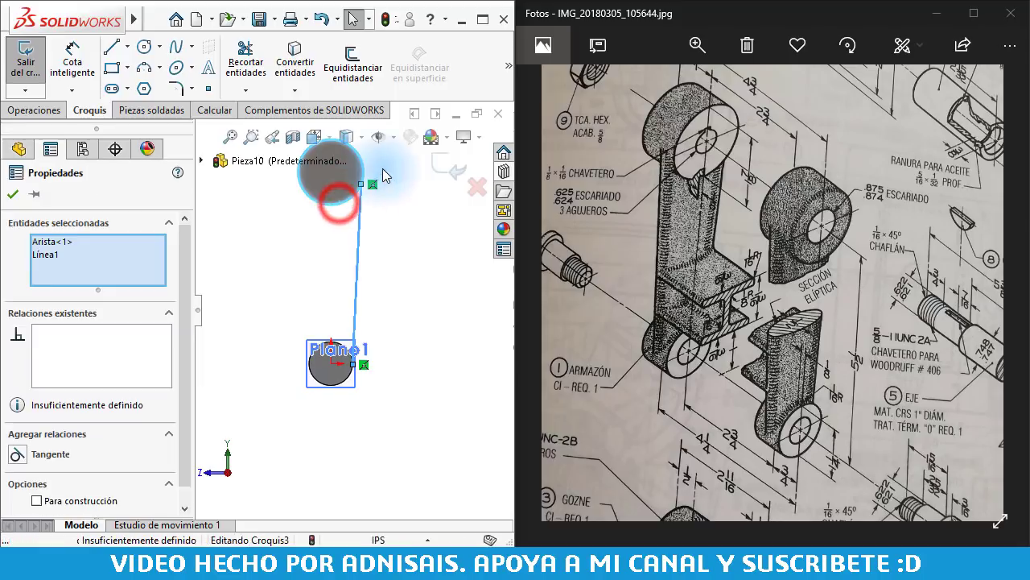
left_click(382, 129)
left_click(384, 283)
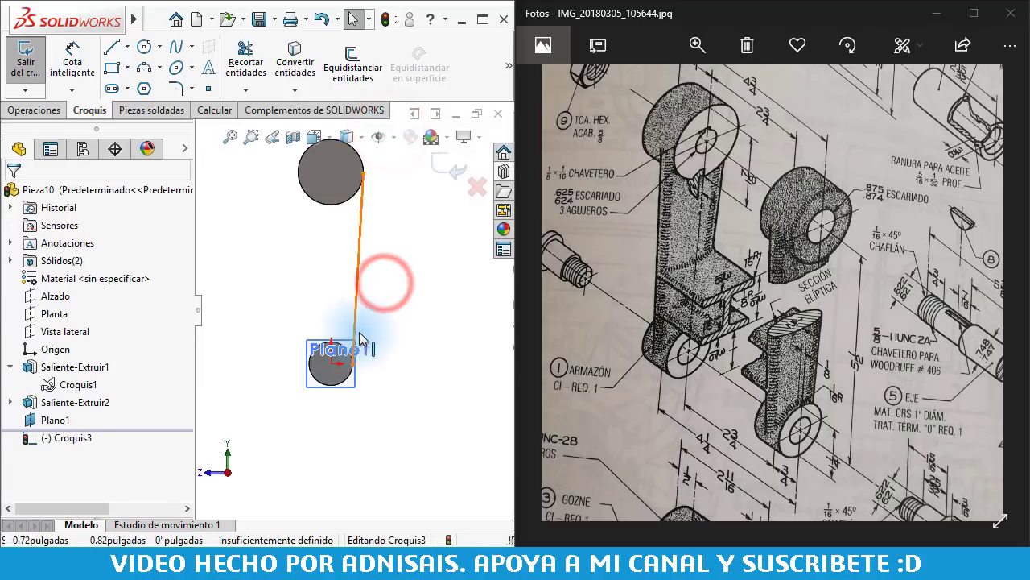
left_click(356, 311)
left_click(345, 387, "ctrl")
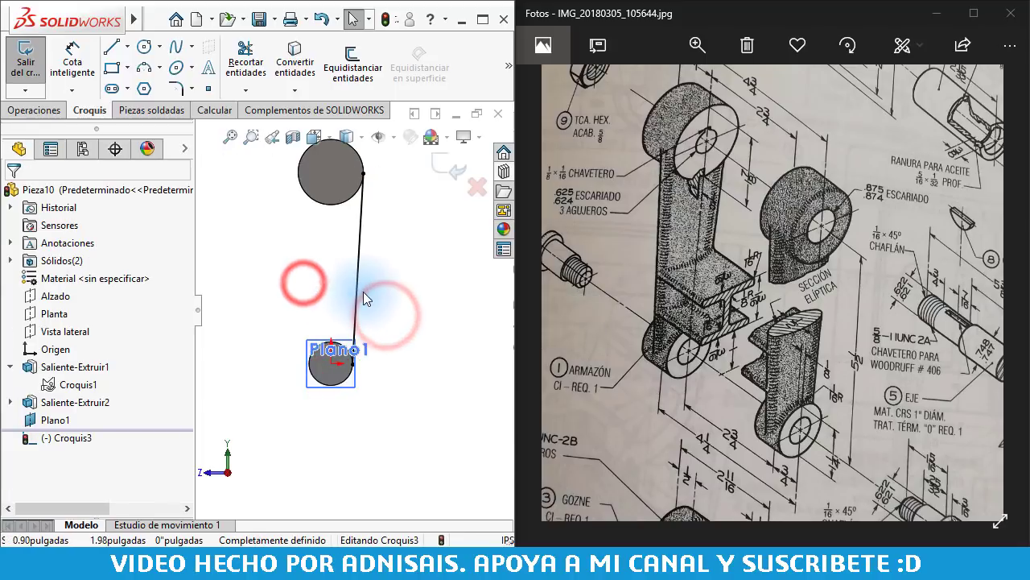
left_click(448, 166)
mouse_move(327, 269)
middle_mouse_down()
mouse_move(353, 285)
mouse_move(345, 341)
mouse_move(356, 298)
mouse_move(358, 308)
middle_mouse_up()
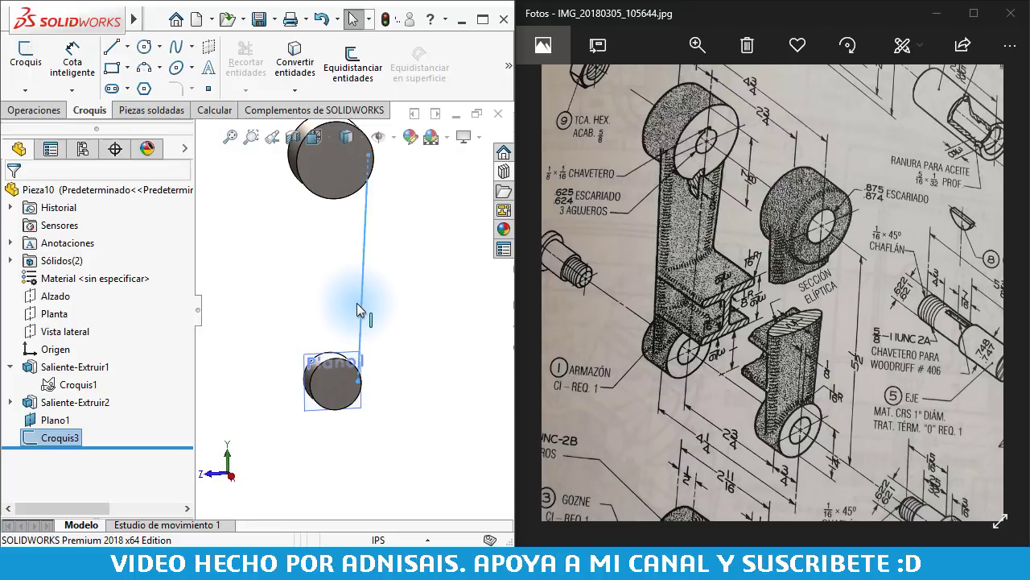
- Start a new sketch on Plano1 and draw a vertical line across the circle's centre
left_click(356, 408)
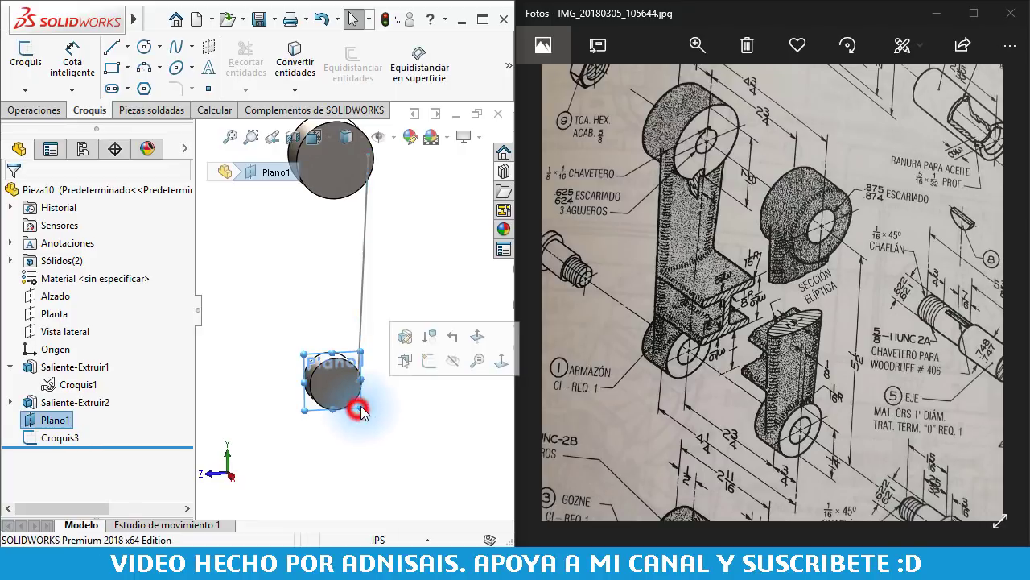
left_click(425, 371)
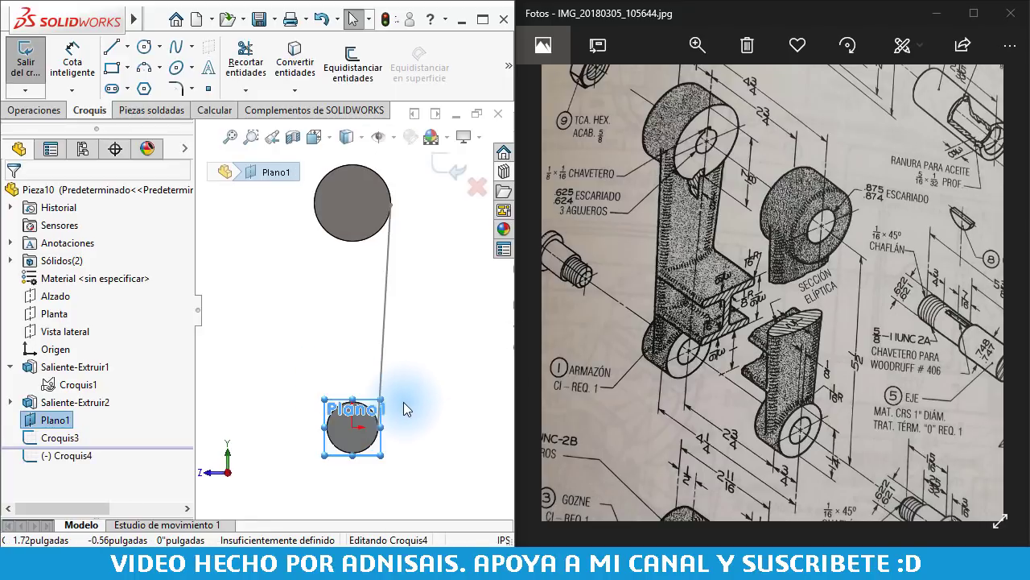
scroll(391, 403, "down", 2)
scroll(328, 363, "down", 2)
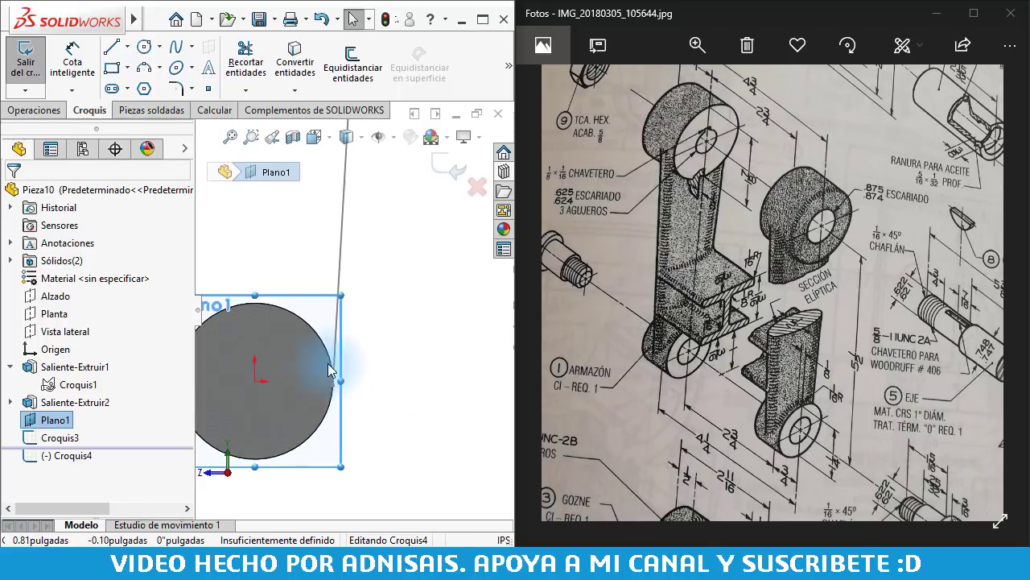
left_click(112, 47)
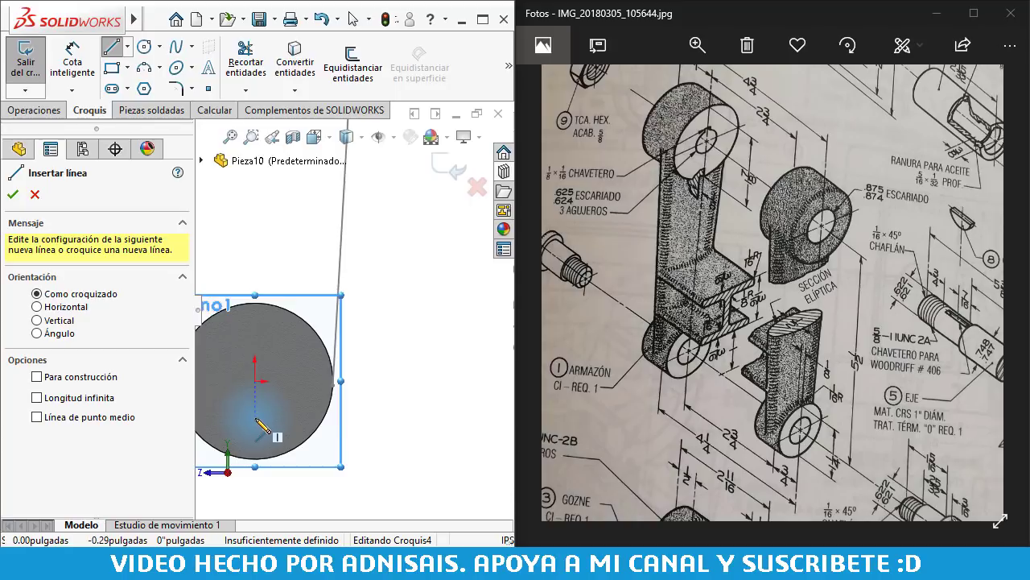
left_click(256, 420)
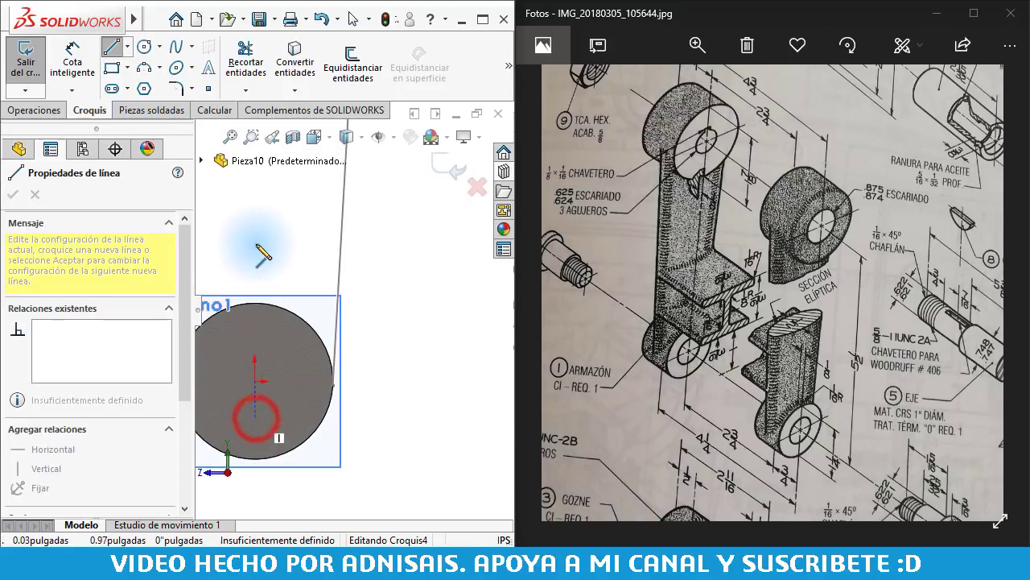
left_click(256, 196)
key("Escape")
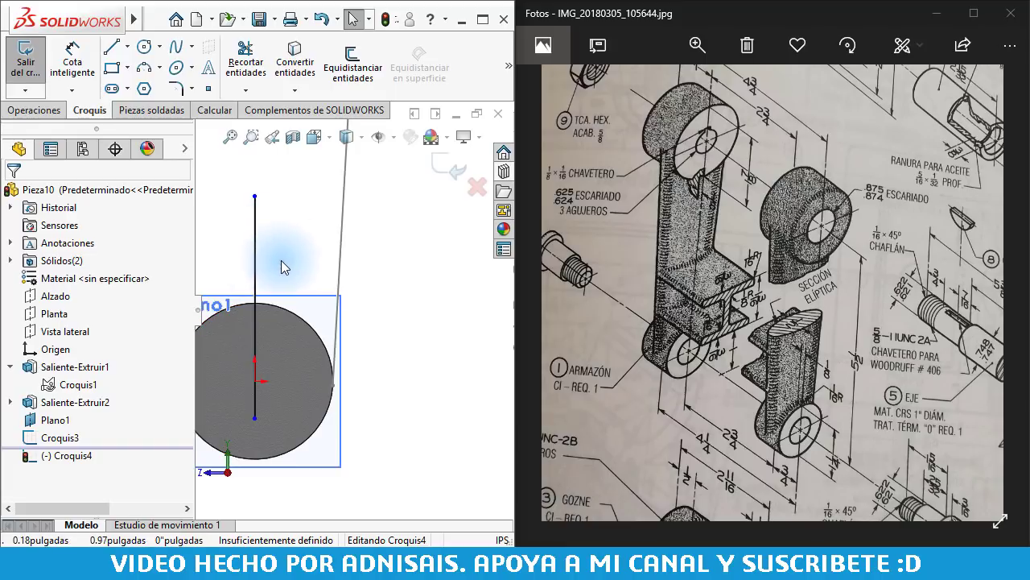
- Make the line's bottom endpoint horizontal with the guide curve's lower endpoint
left_click(255, 418)
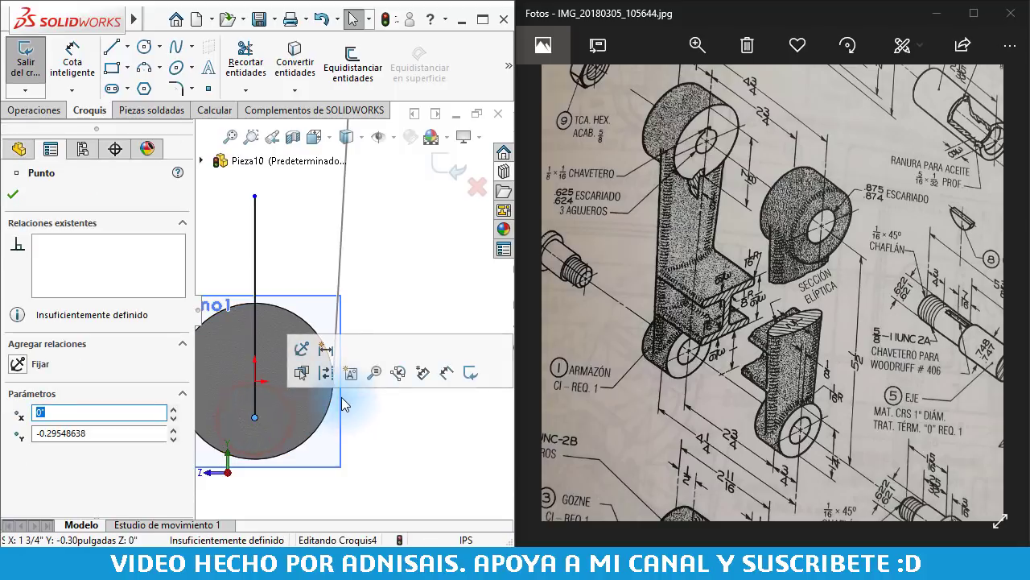
scroll(342, 411, "down", 3)
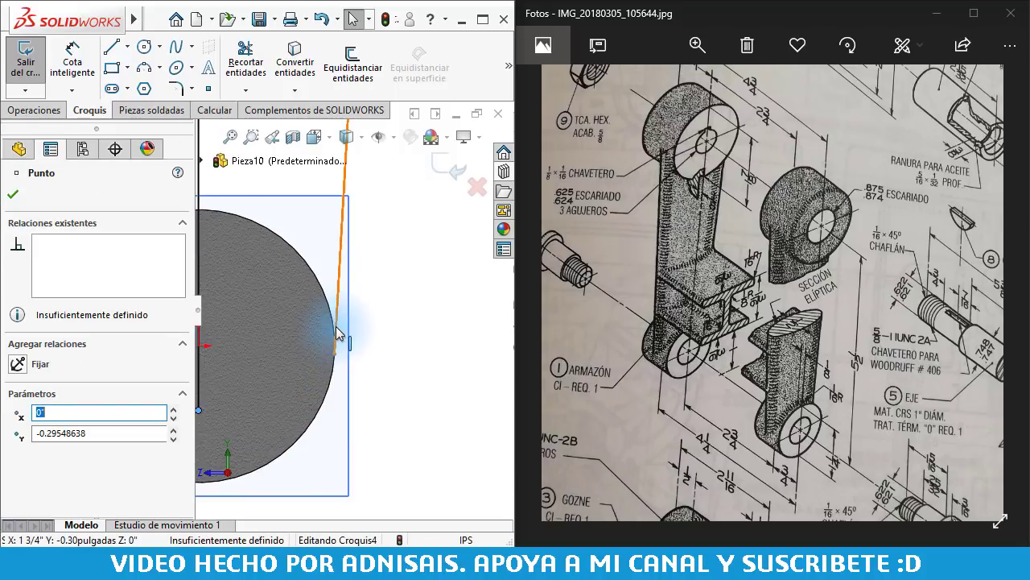
left_click(335, 355, "ctrl")
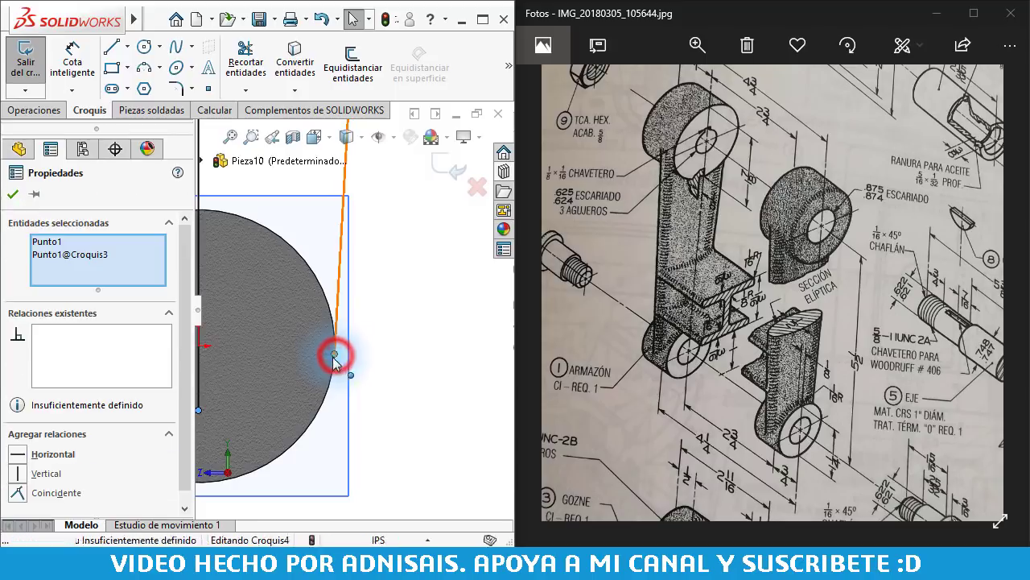
left_click(383, 286)
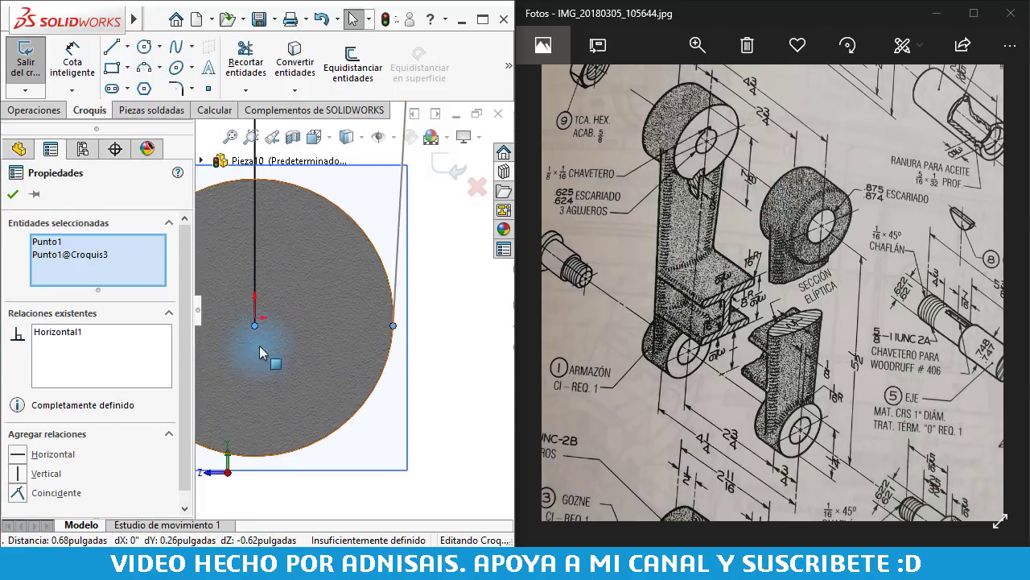
scroll(266, 338, "up", 3)
scroll(294, 298, "up", 2)
left_click(403, 313)
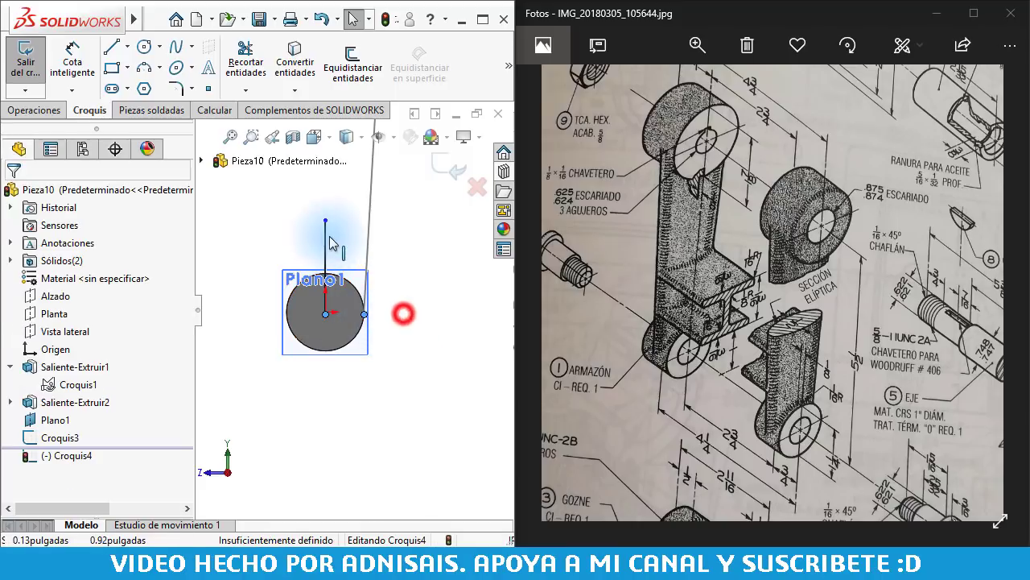
- Make the line's top endpoint horizontal with the guide curve's top endpoint
left_click(325, 220)
scroll(356, 215, "up", 1)
scroll(357, 234, "up", 1)
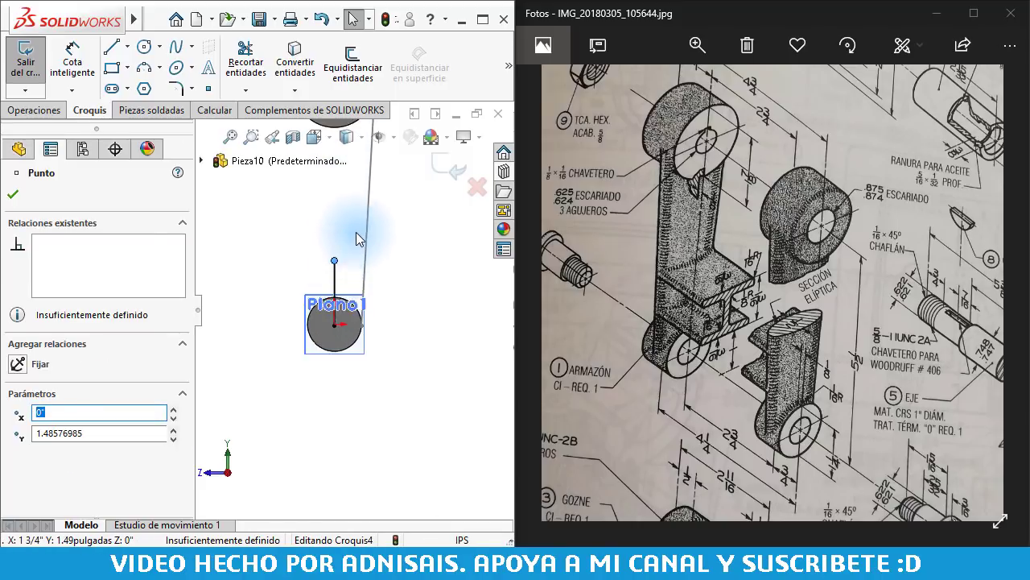
key("ctrl+Down")
key("ctrl+Down")
left_click(357, 233, "ctrl")
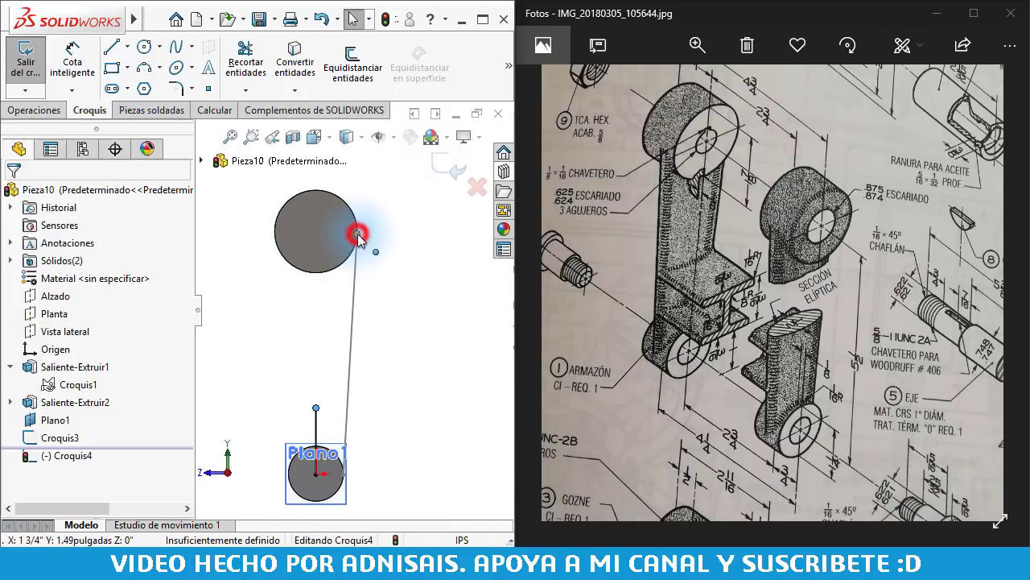
left_click(404, 163)
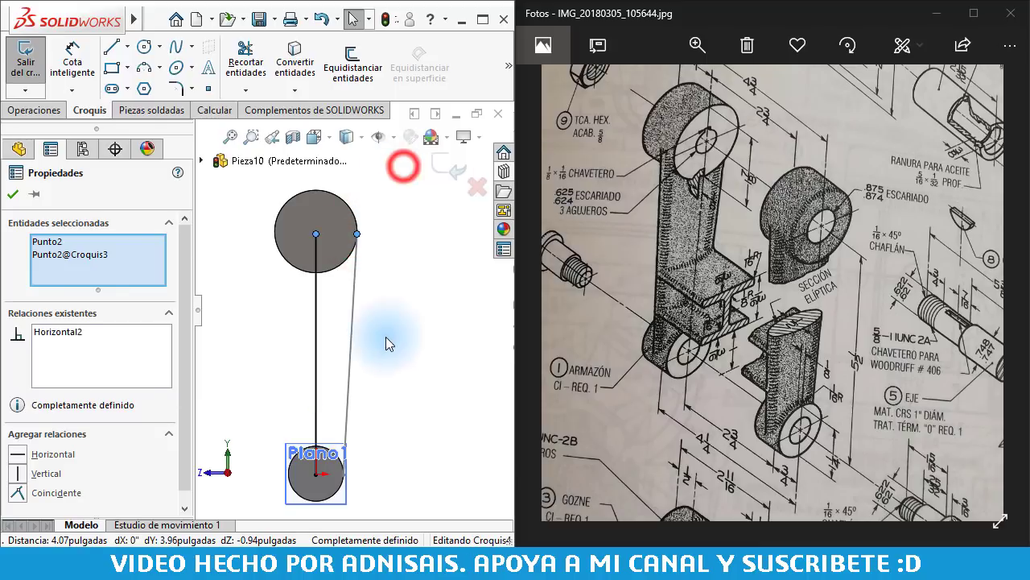
left_click(389, 342)
- Finish the centerline sketch and hide Plano1
mouse_move(352, 392)
middle_mouse_down()
mouse_move(407, 358)
mouse_move(426, 193)
middle_mouse_up()
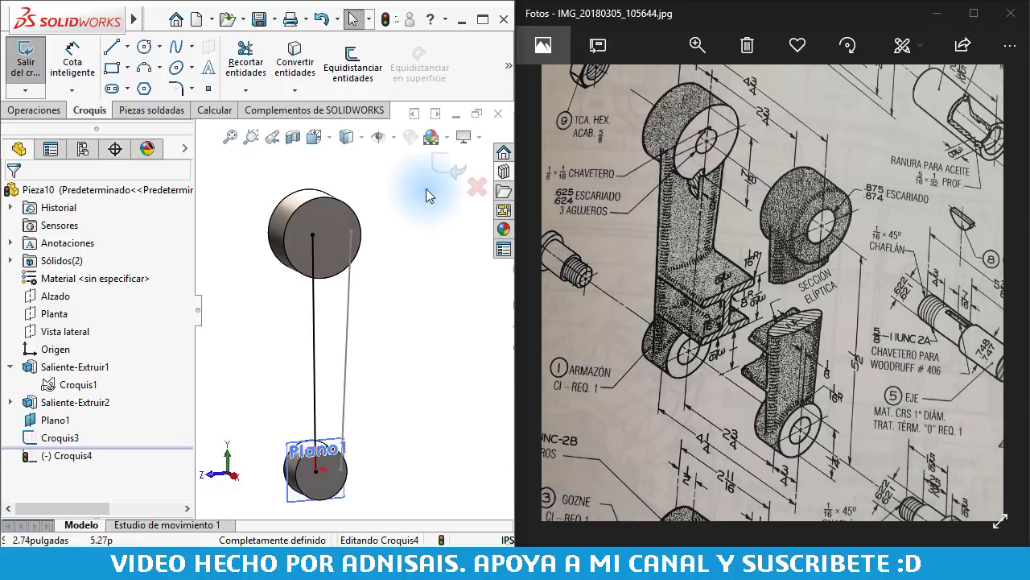
left_click(435, 165)
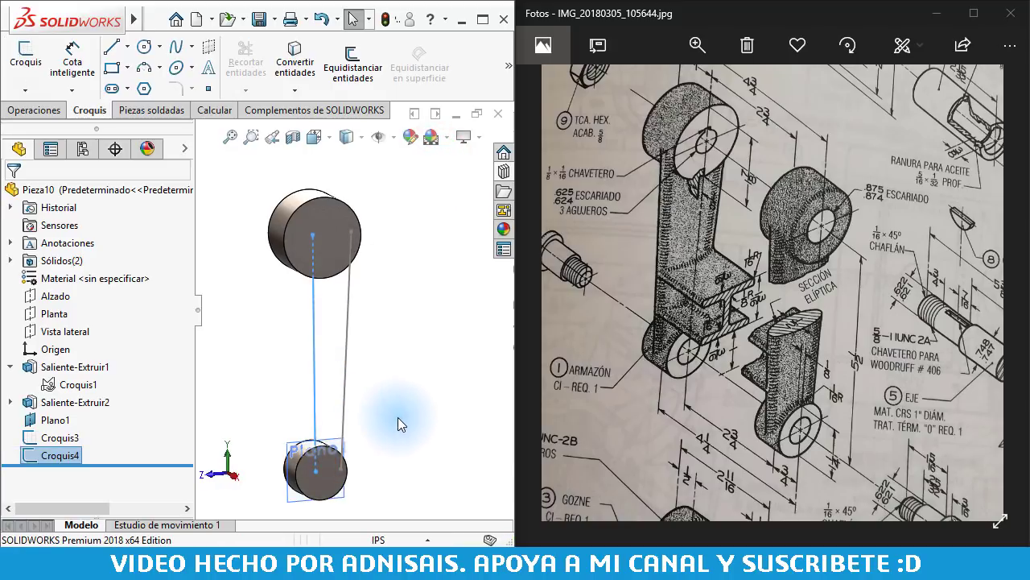
mouse_move(397, 417)
middle_mouse_down()
mouse_move(397, 432)
mouse_move(398, 422)
middle_mouse_up()
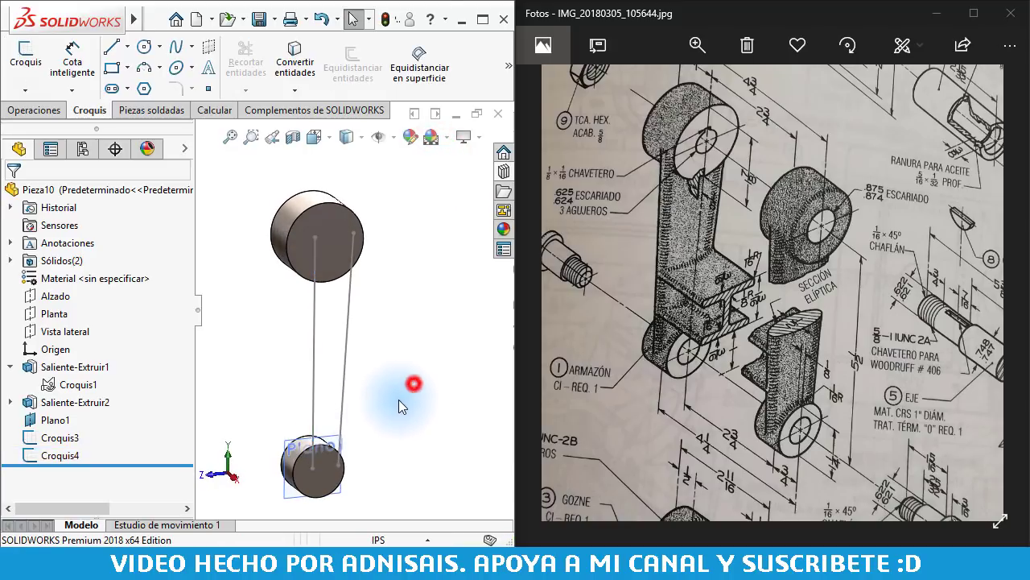
left_click(333, 438)
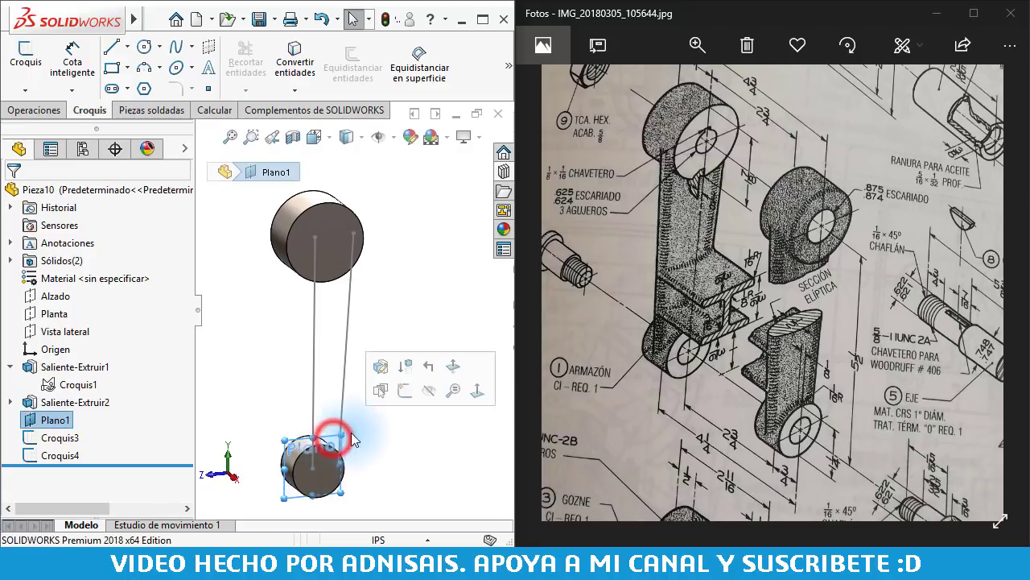
left_click(421, 393)
left_click(414, 465)
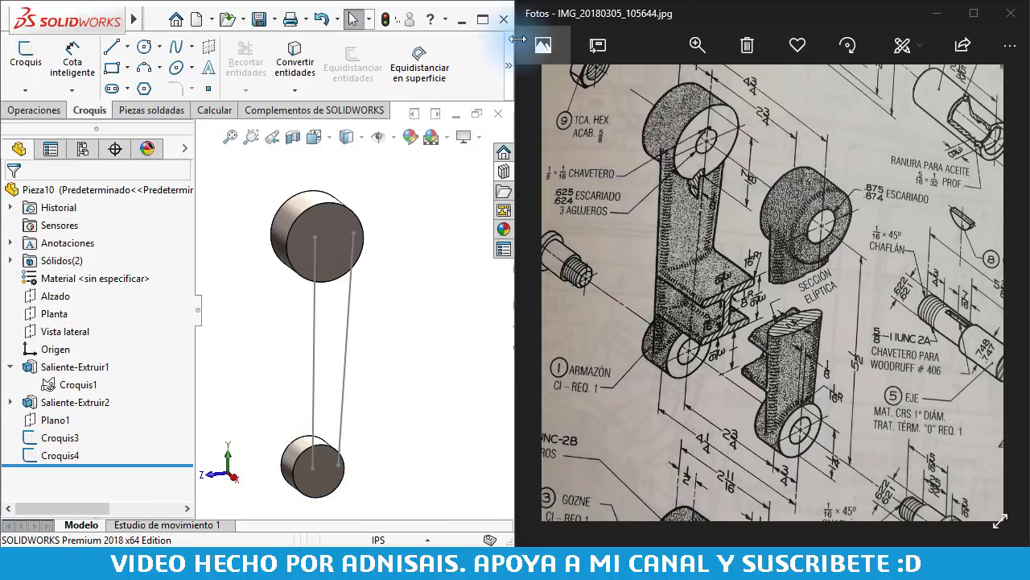
left_click(508, 65)
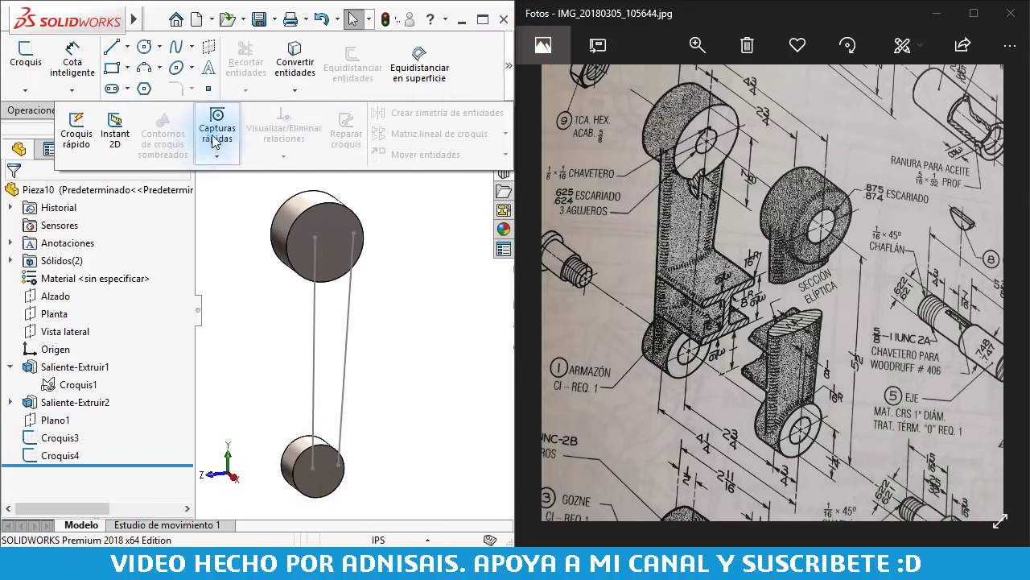
- Create Plano2 through Croquis4's lower endpoint, perpendicular to its line
left_click(32, 109)
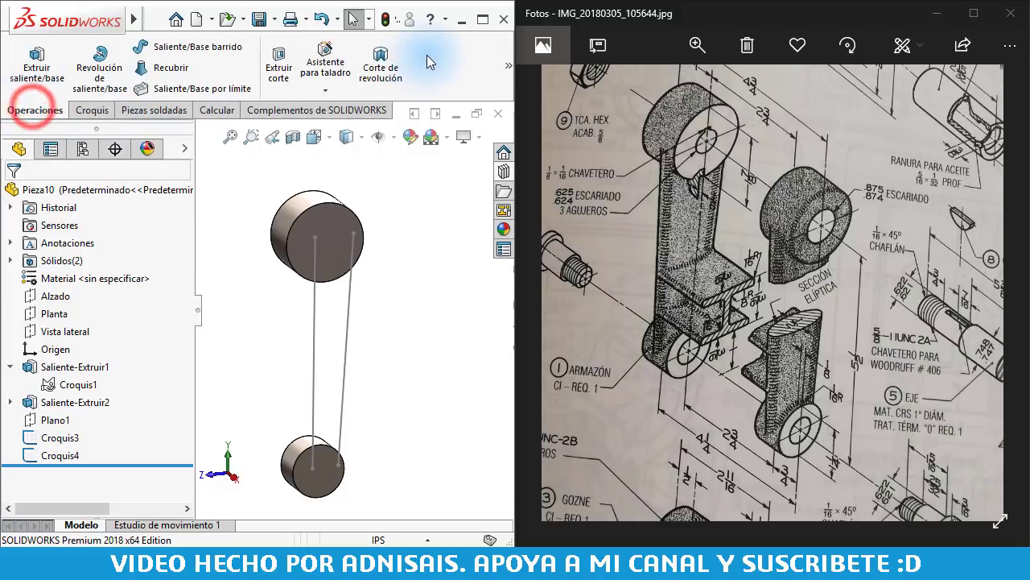
left_click(502, 69)
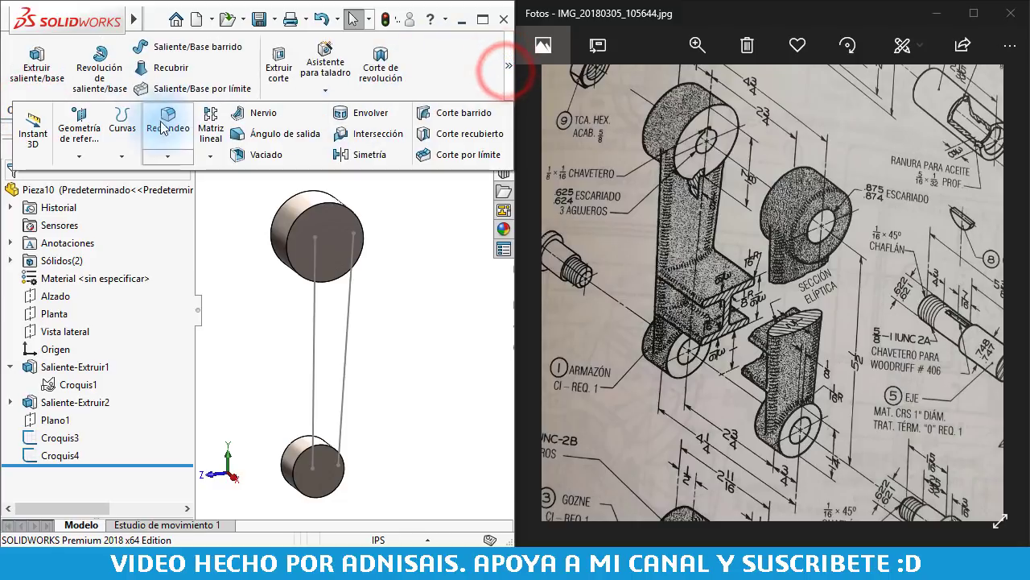
left_click(66, 137)
left_click(84, 175)
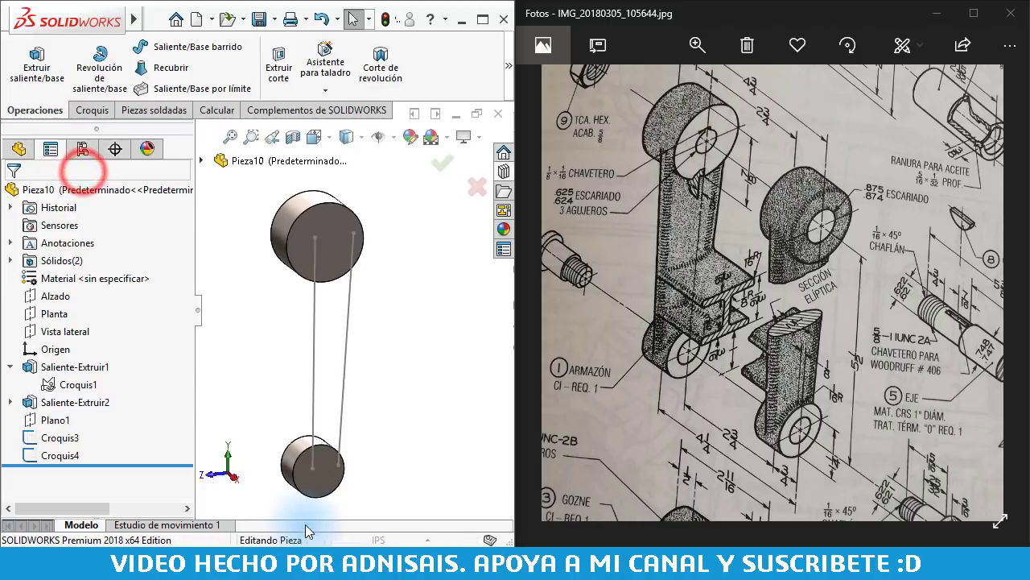
left_click(306, 430)
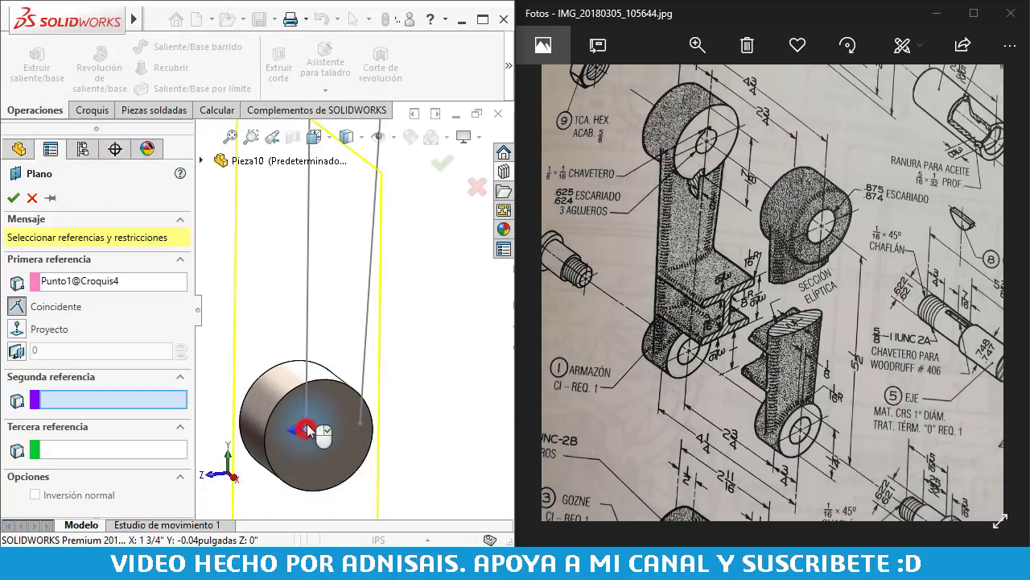
left_click(308, 413)
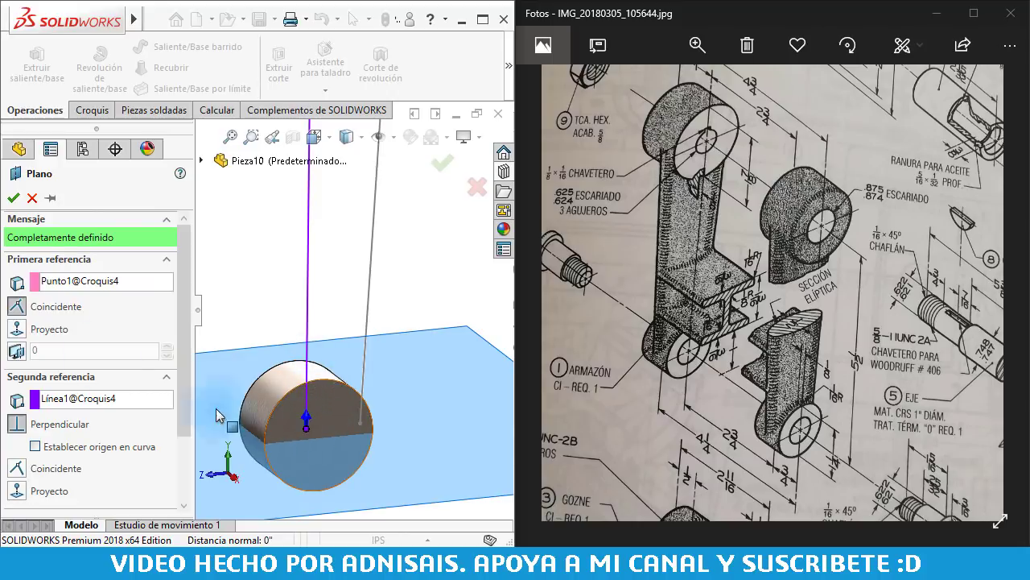
left_click(15, 198)
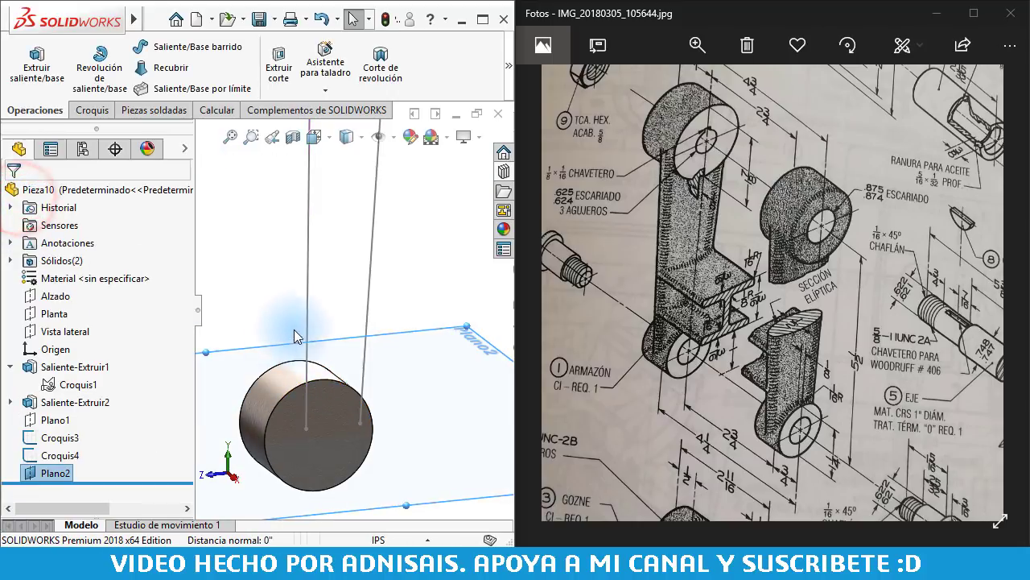
scroll(355, 310, "up", 3)
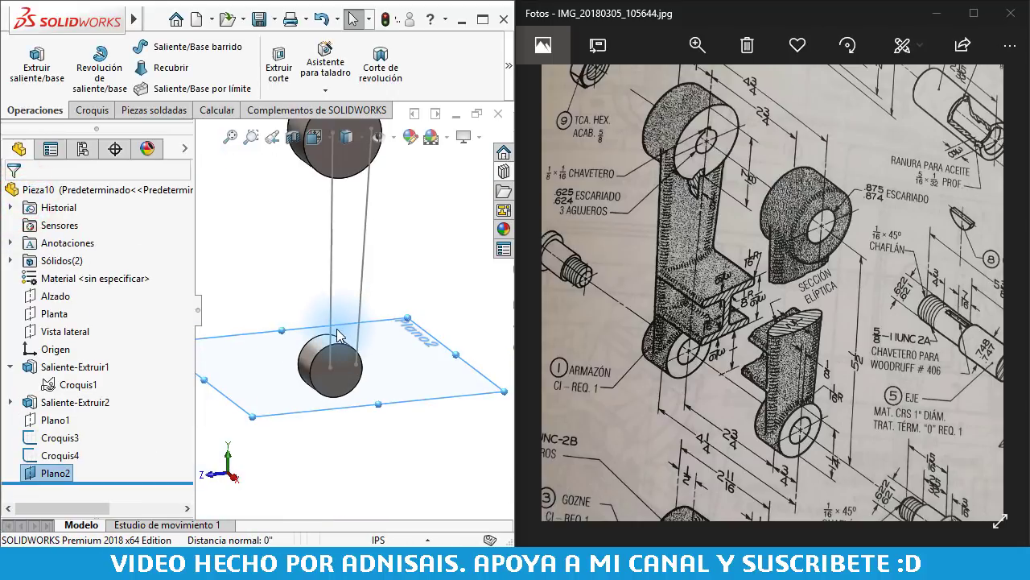
- Start a new sketch on Plano2 and rotate to an angled side view
left_click(417, 345)
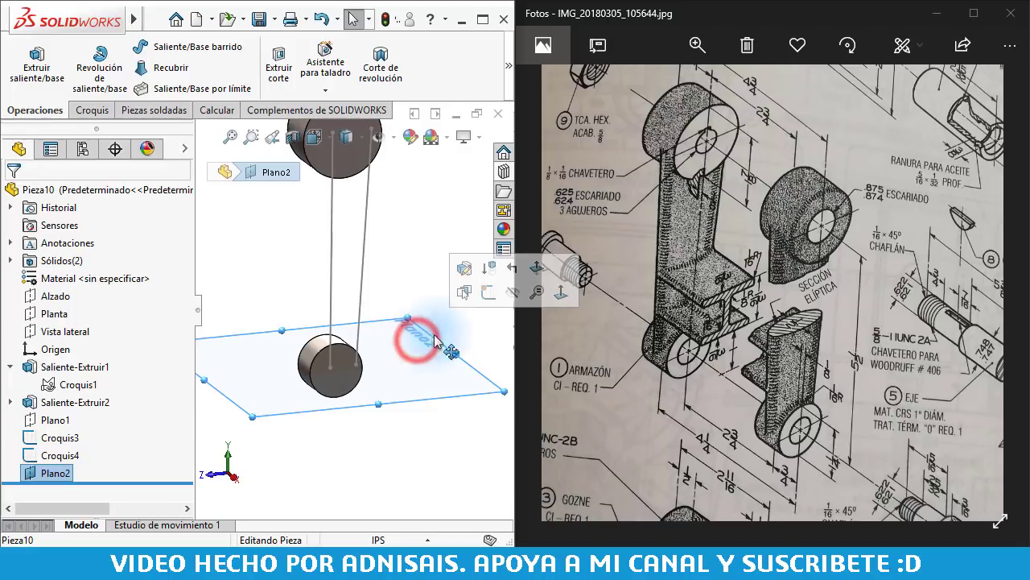
left_click(488, 294)
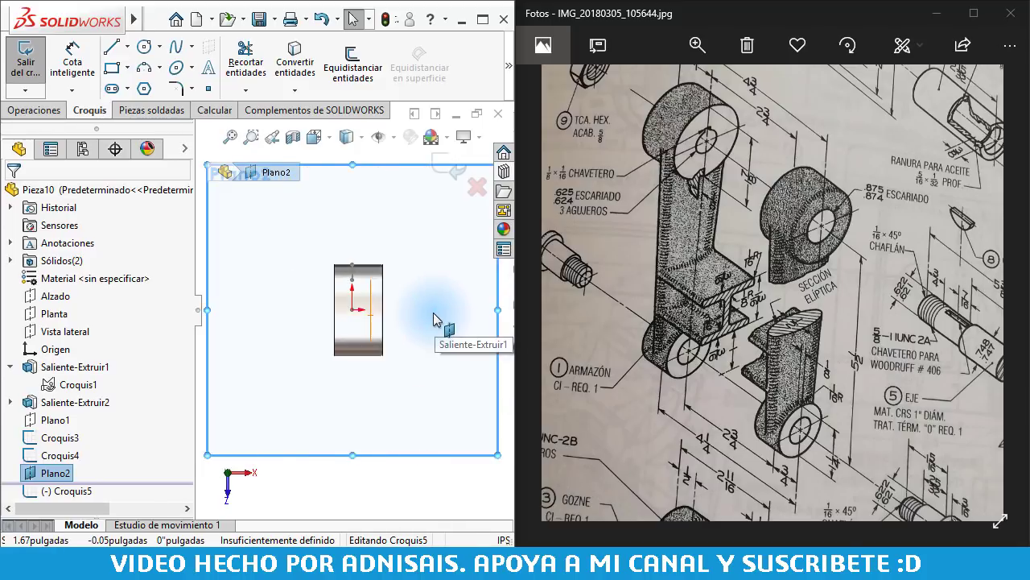
key("shift+Left")
key("shift+Left")
key("Left")
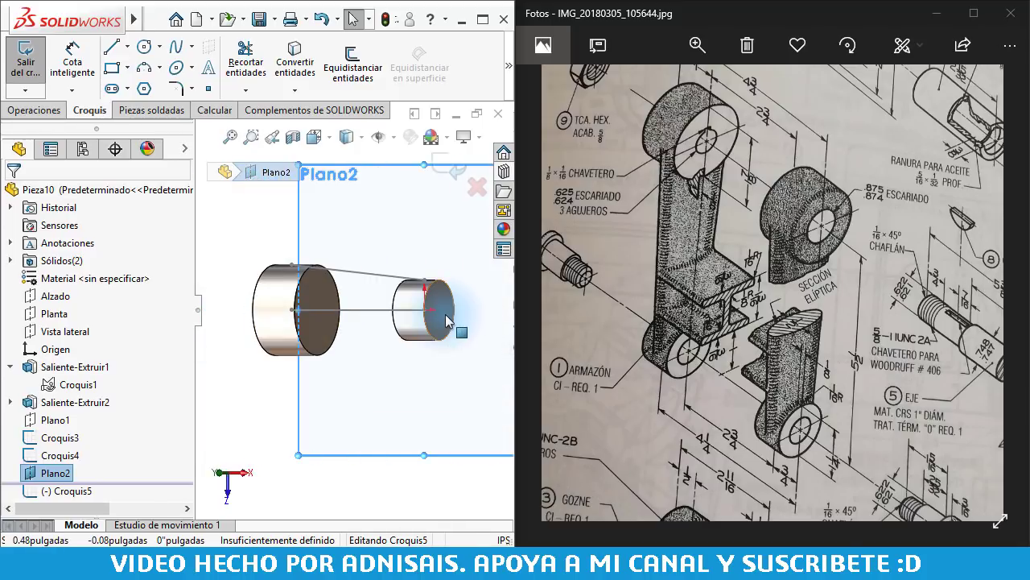
key("Left")
key("Left")
scroll(451, 354, "down", 2)
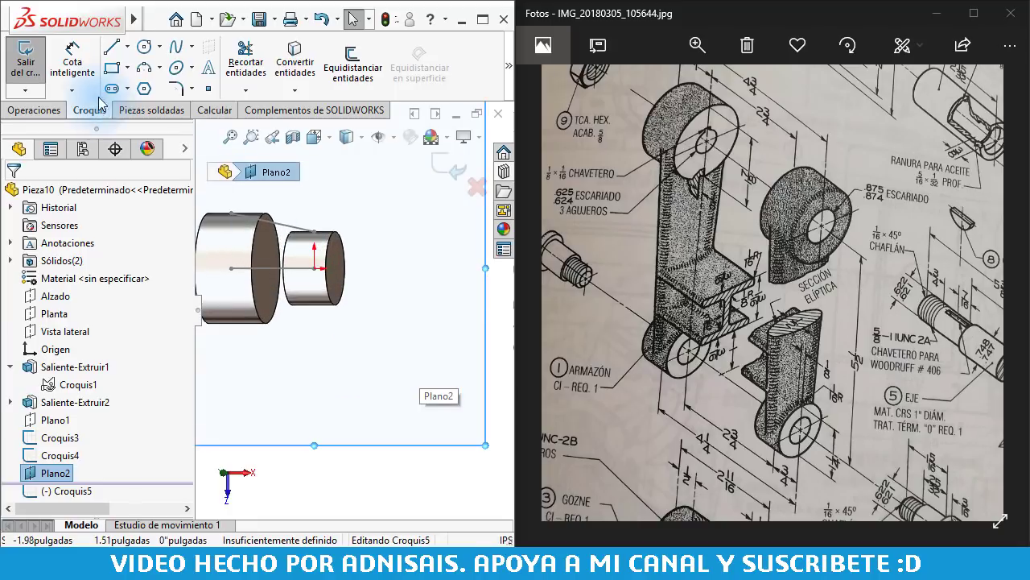
- Draw the cross-section ellipse beside the smaller boss and select its centre point
left_click(176, 68)
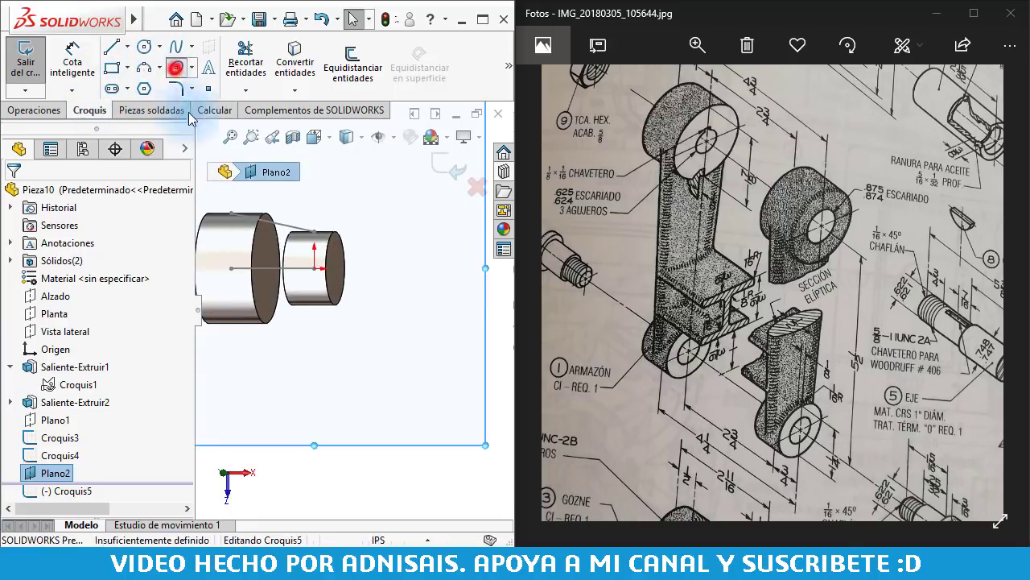
left_click(426, 268)
left_click(424, 220)
left_click(465, 258)
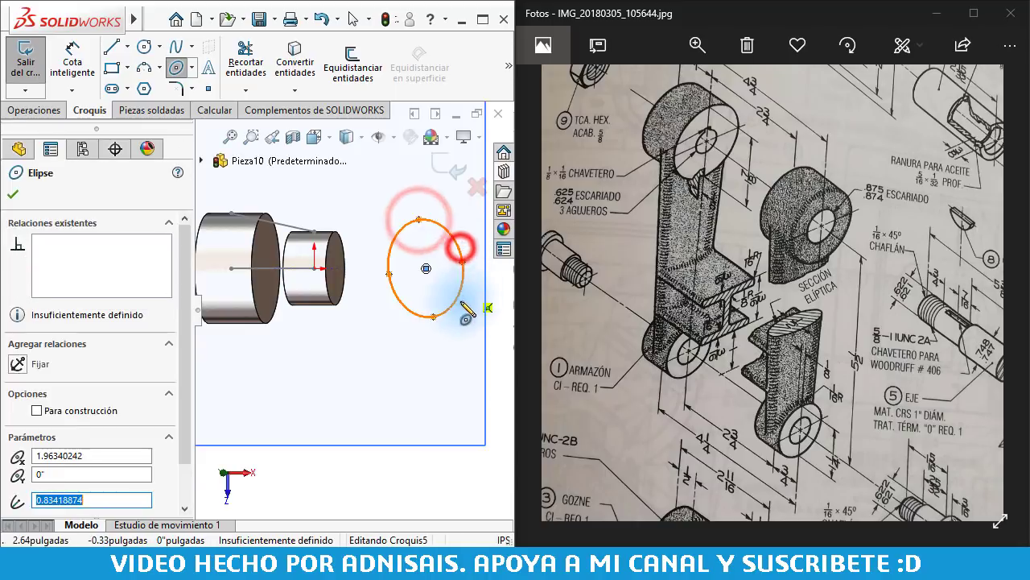
key("Escape")
middle_click_drag(409, 287, 364, 282)
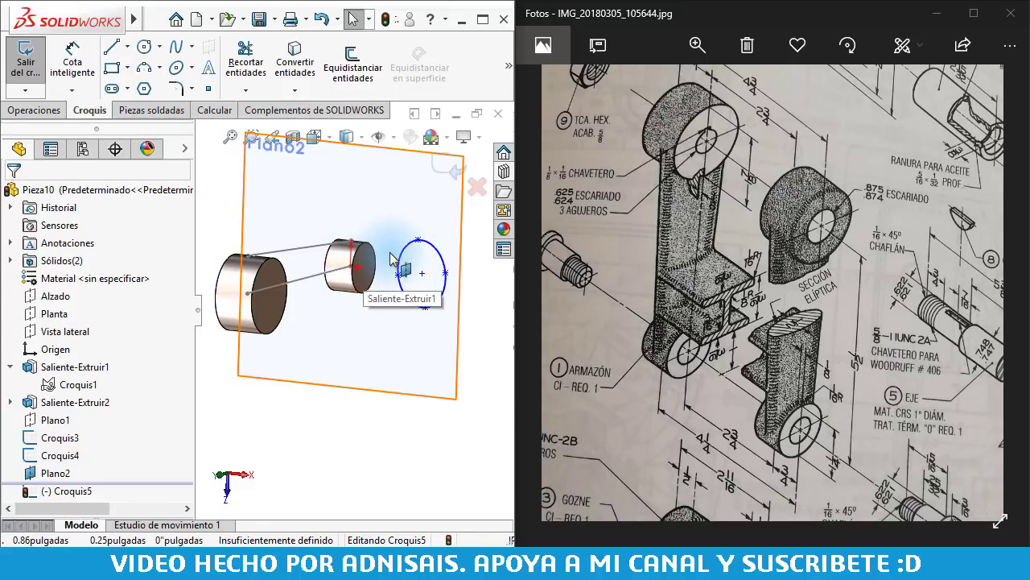
mouse_move(364, 273)
middle_mouse_down()
mouse_move(380, 256)
mouse_move(401, 281)
middle_mouse_up()
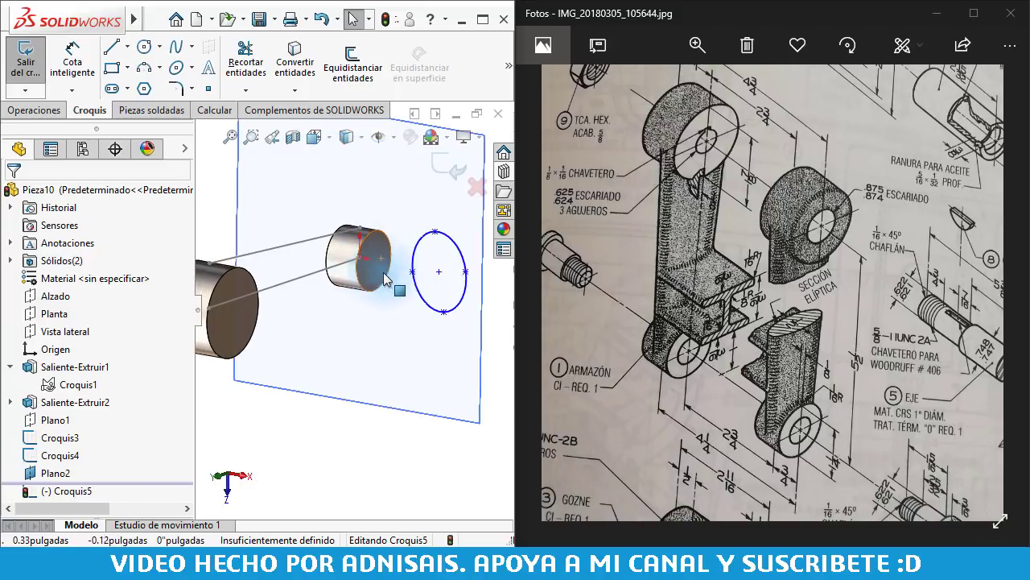
left_click(438, 271)
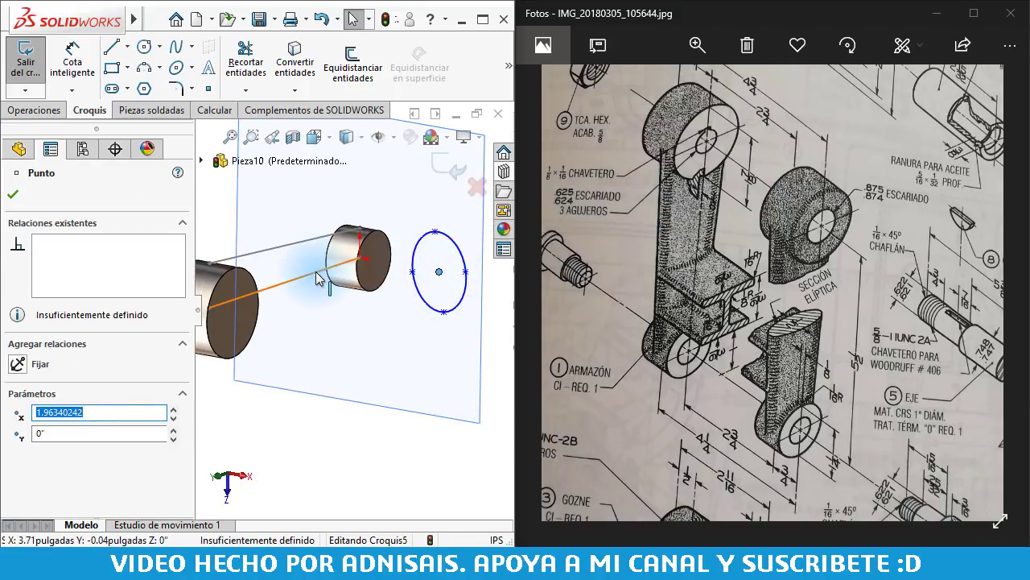
- Add a pierce relation between the ellipse centre and the centerline
left_click(316, 274, "ctrl")
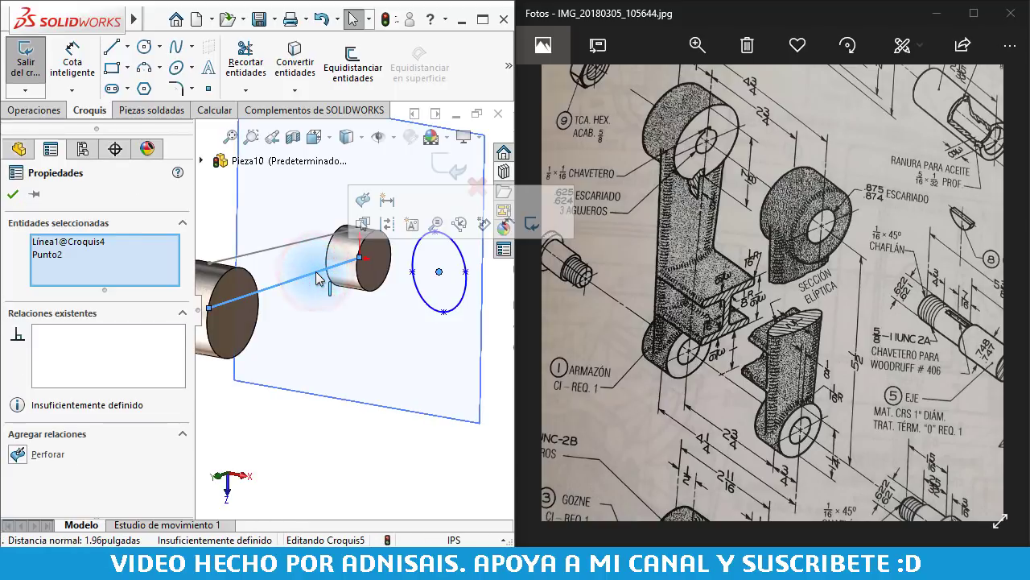
left_click(364, 204)
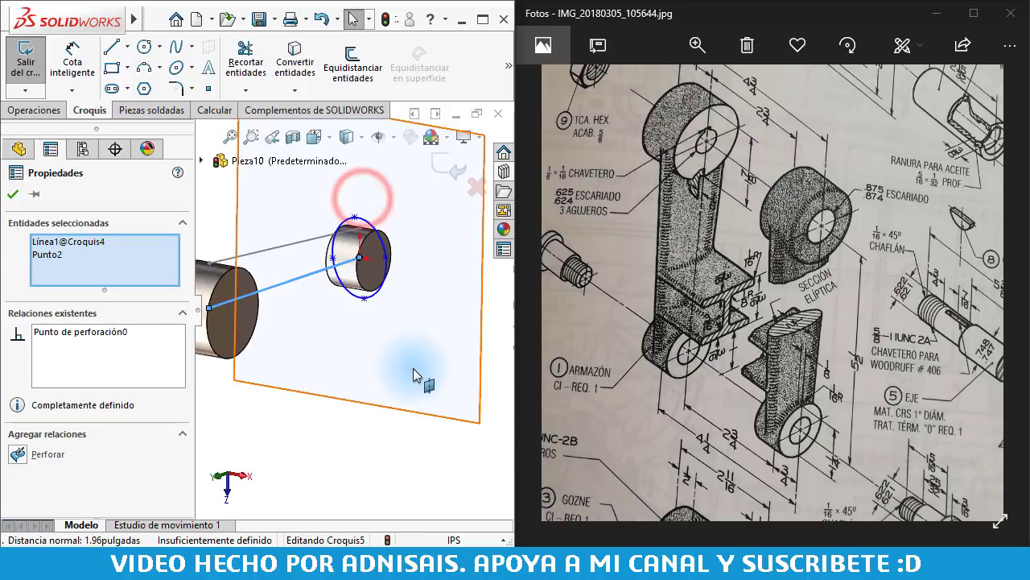
left_click(401, 440)
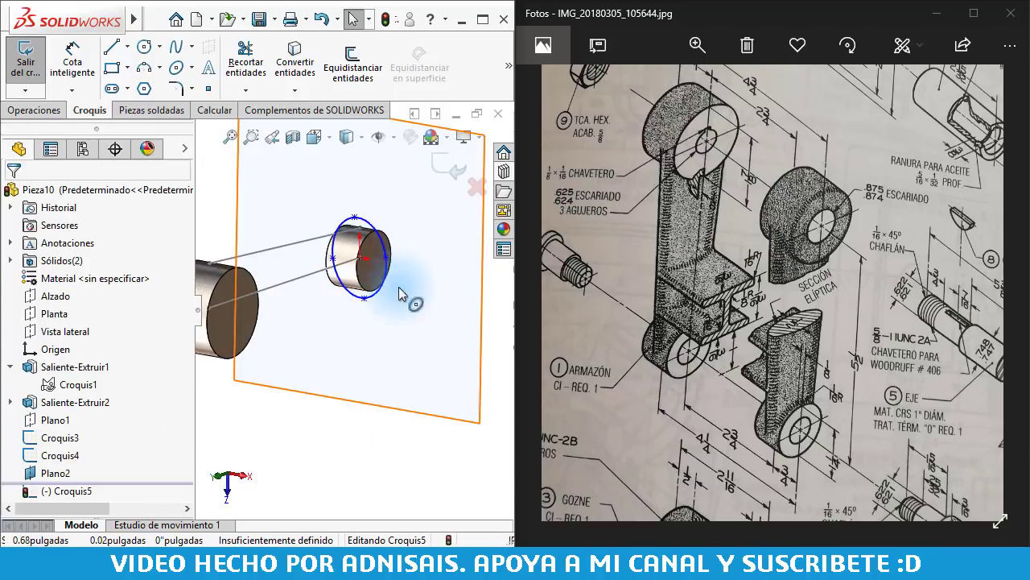
middle_click_drag(413, 273, 358, 258)
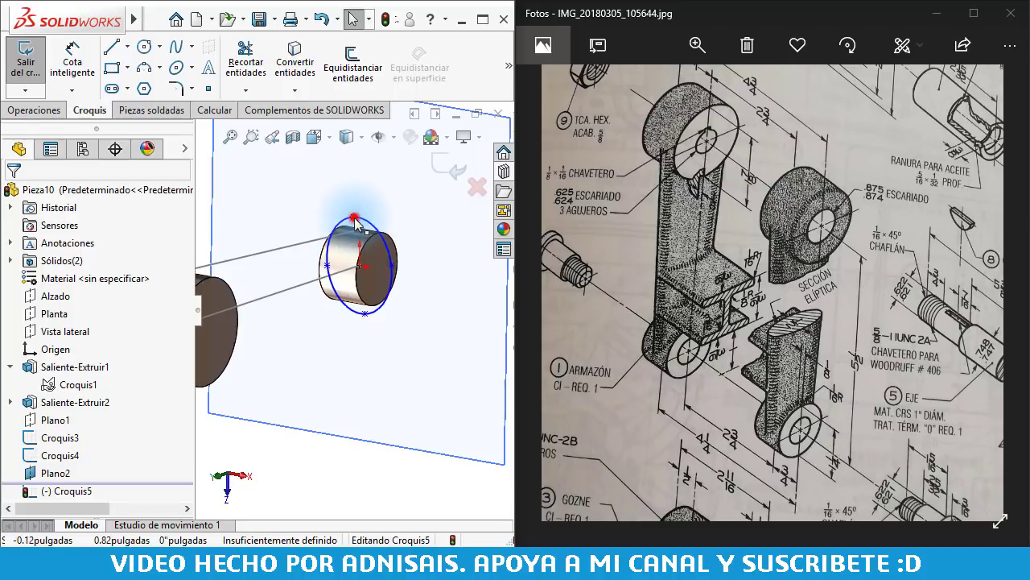
- Make the ellipse's top point pierce the Croquis3 guide line
left_click(354, 218)
left_click(306, 239, "ctrl")
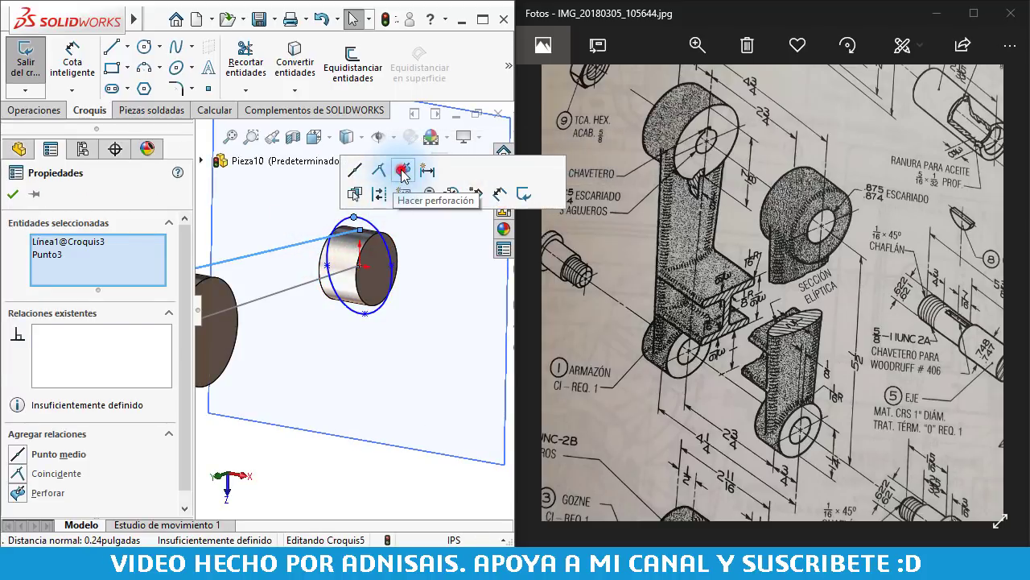
left_click(403, 171)
left_click(442, 337)
middle_click_drag(442, 337, 351, 256)
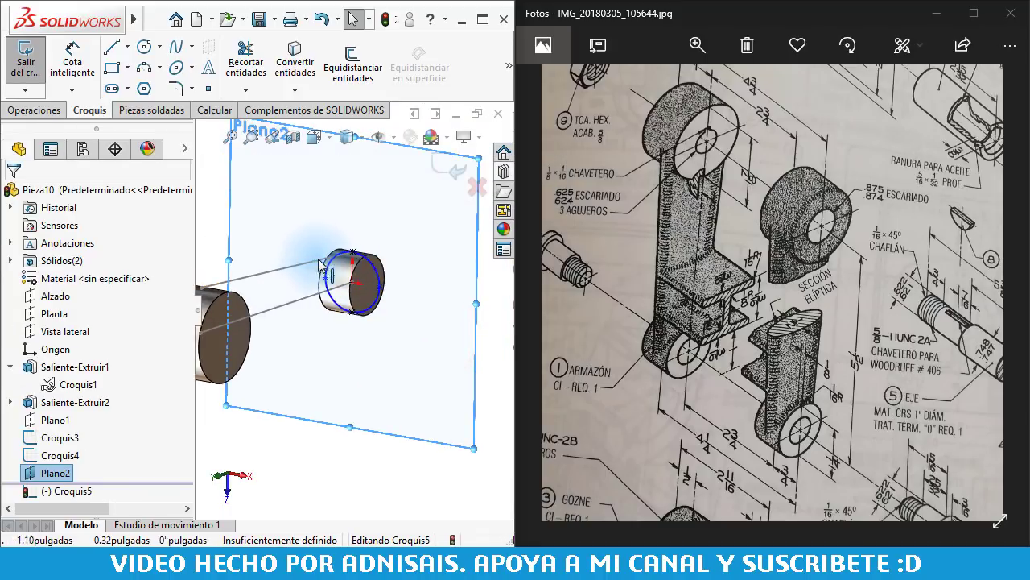
left_click(344, 377)
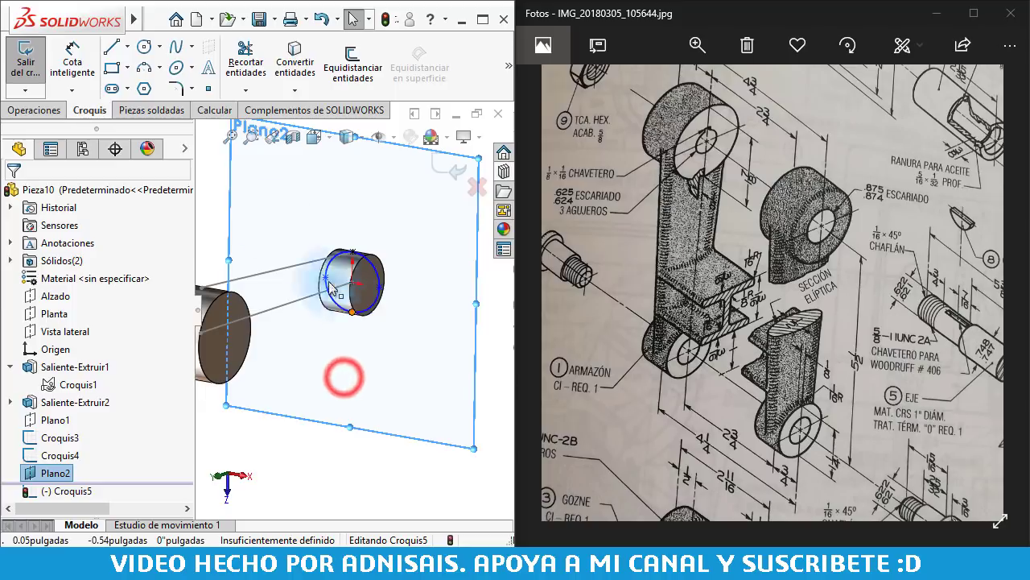
- Dimension the ellipse width as 0.5" between its side points, then view from below
left_click(73, 60)
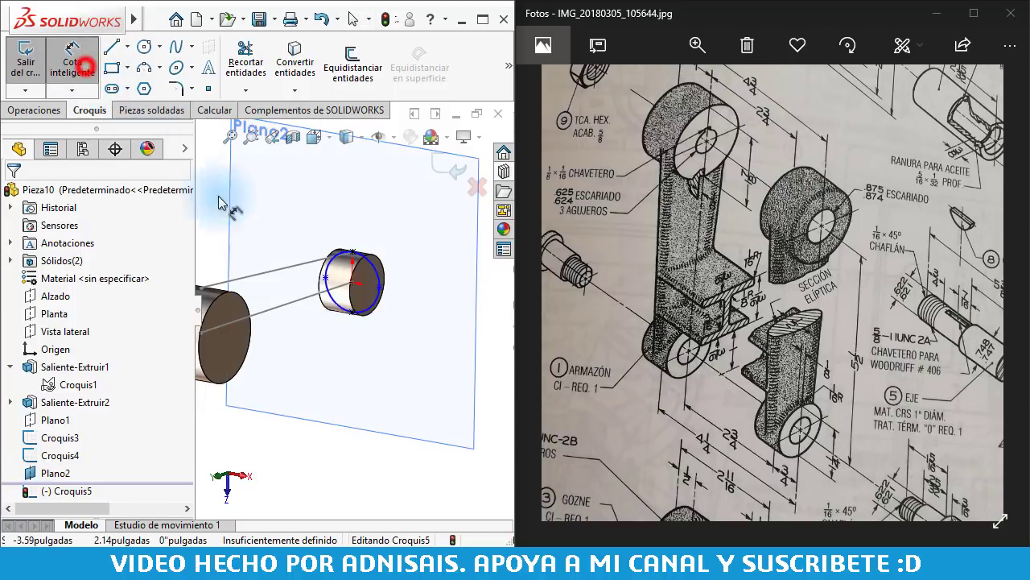
left_click(325, 278)
left_click(380, 286)
left_click(360, 358)
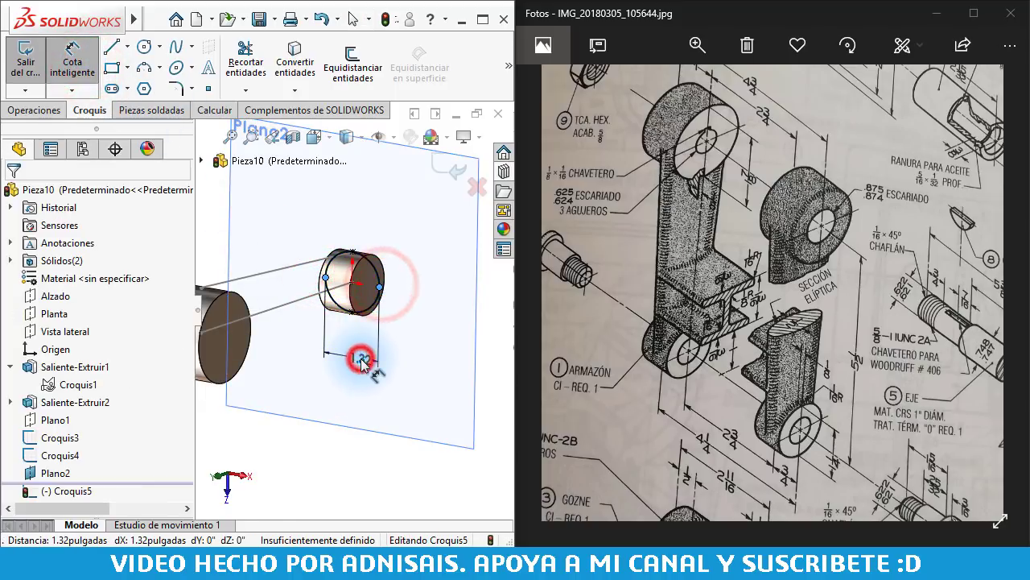
type(".5")
key("Return")
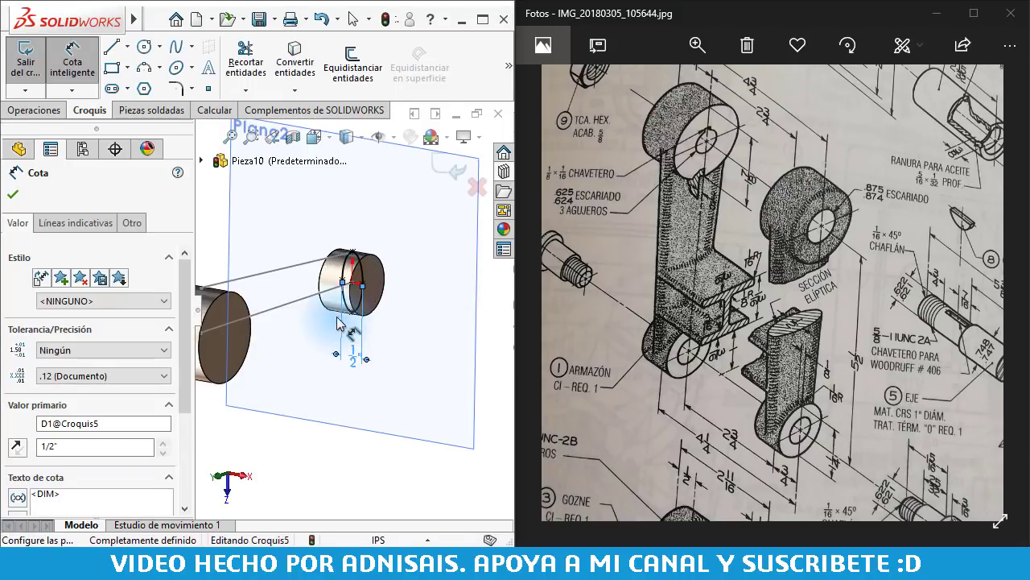
key("Escape")
mouse_move(391, 291)
middle_mouse_down()
mouse_move(409, 276)
mouse_move(314, 295)
middle_mouse_up()
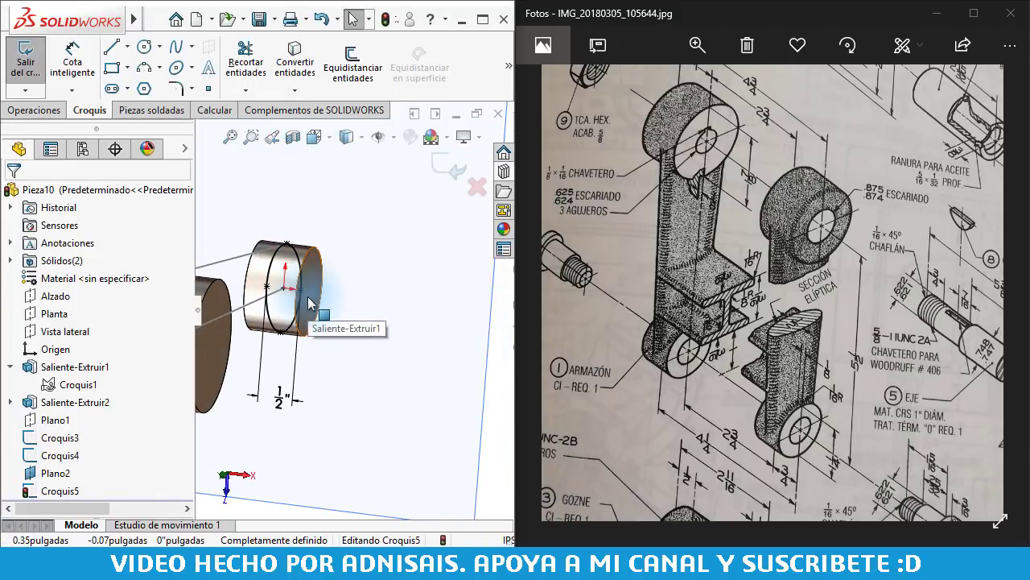
key("ctrl+8")
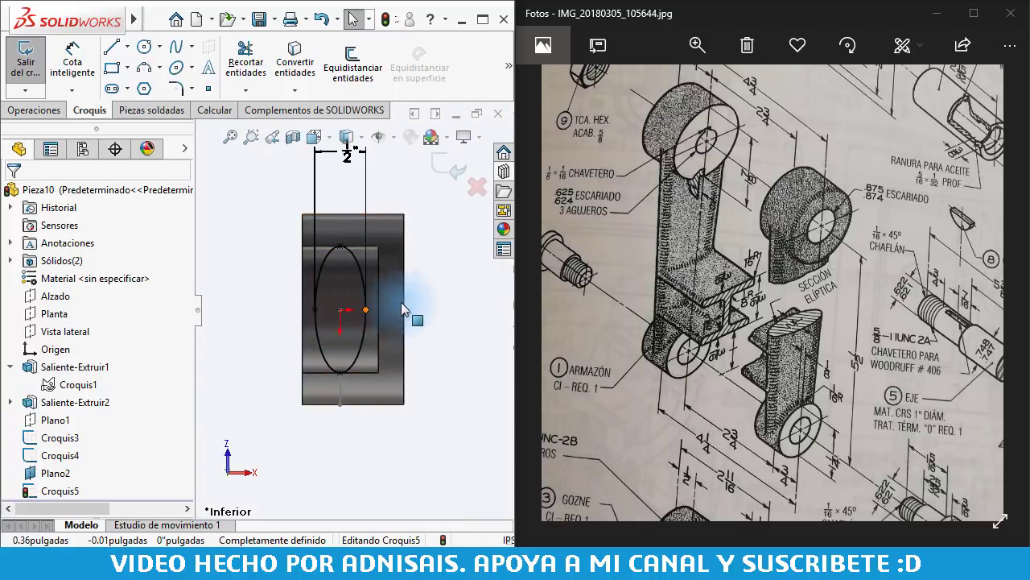
- Close the ellipse profile sketch and hide Plano2
key("f")
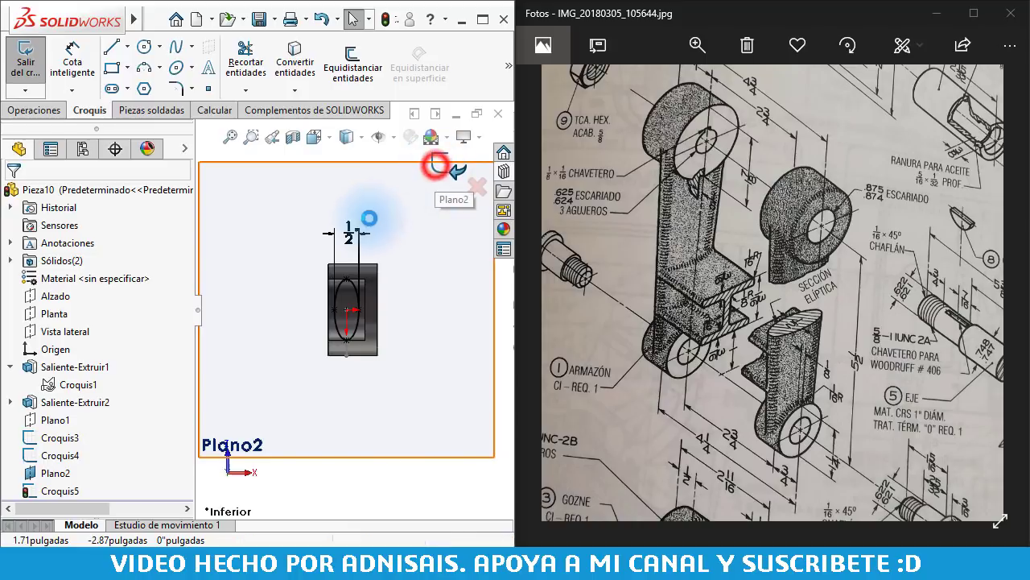
left_click(453, 167)
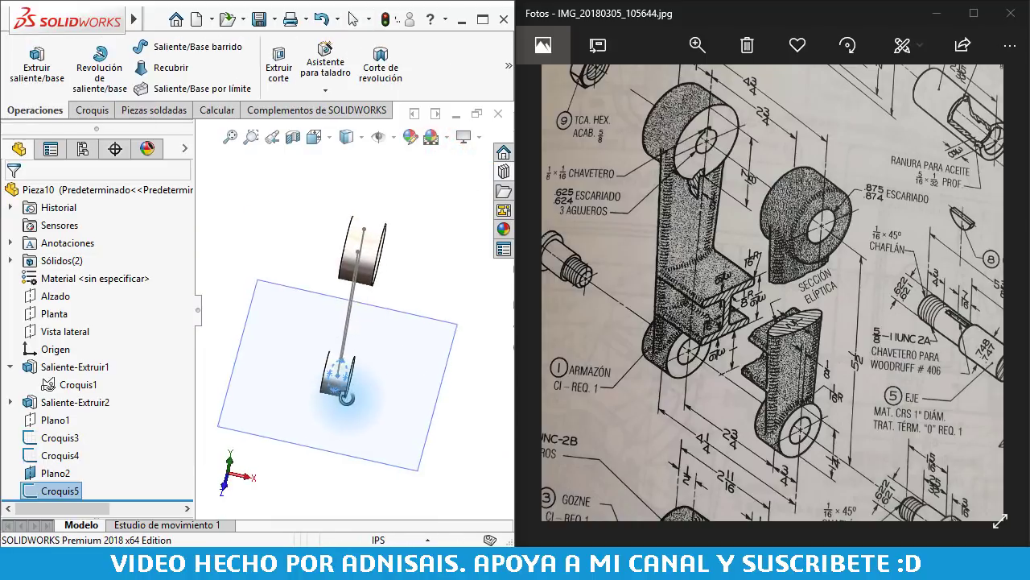
left_click(423, 390)
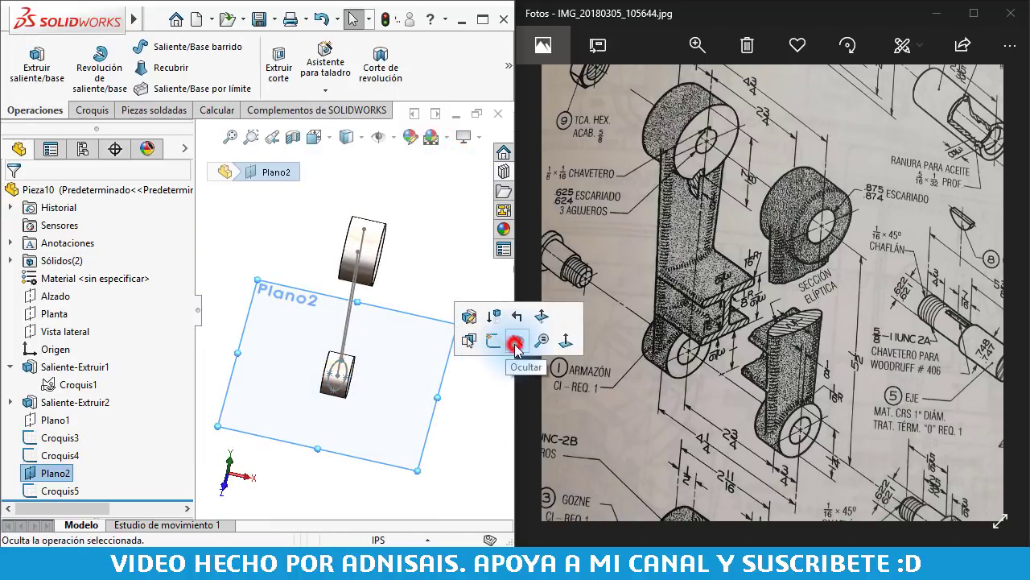
left_click(516, 344)
- From an angled view, inspect the Croquis3 guide line and Croquis4 centerline, then clear the selection
mouse_move(456, 406)
middle_mouse_down()
mouse_move(392, 360)
mouse_move(405, 352)
mouse_move(379, 379)
middle_mouse_up()
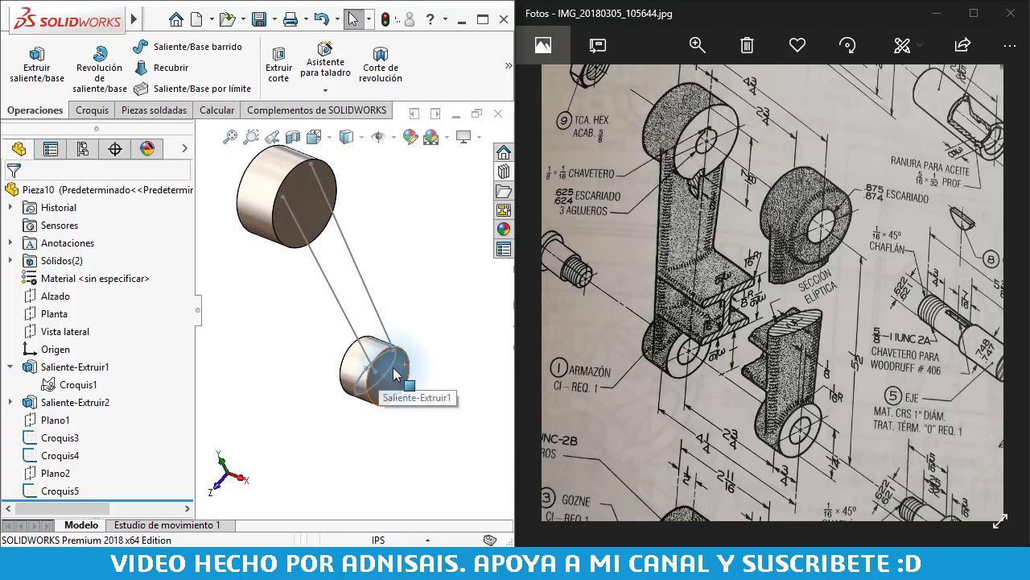
left_click(386, 332)
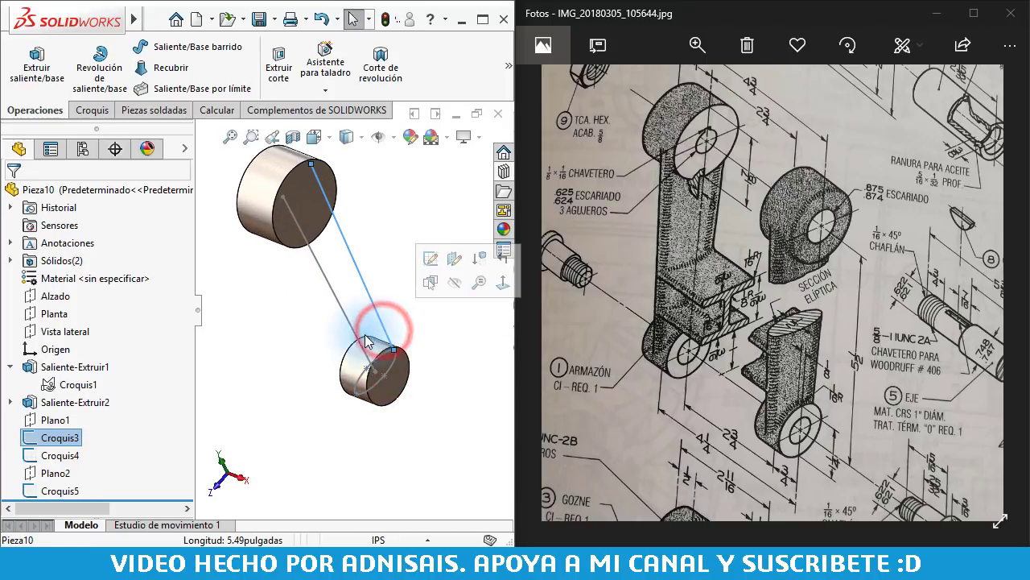
left_click(355, 329)
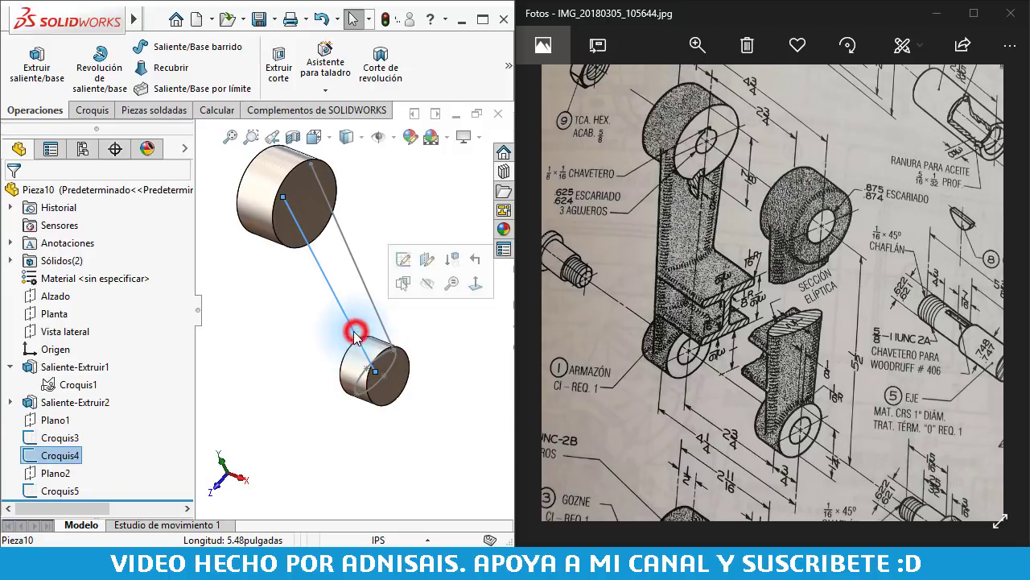
left_click(244, 328)
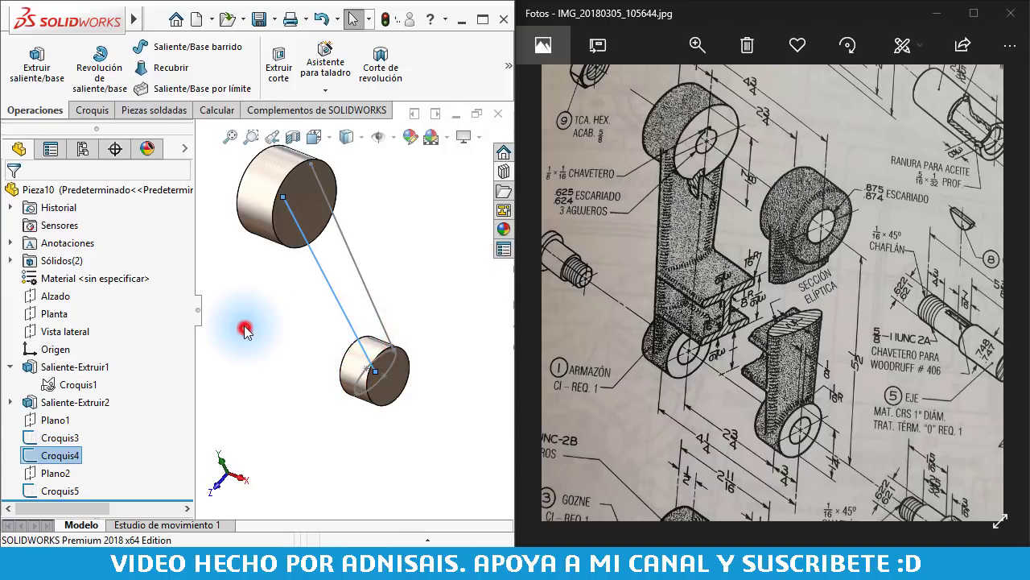
left_click(266, 299)
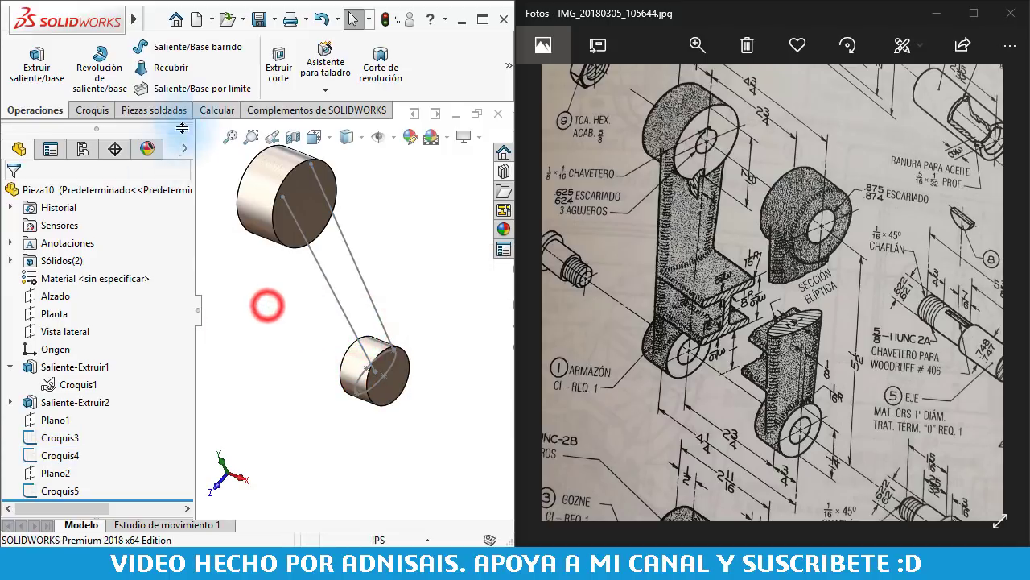
- Start a swept boss with the Croquis5 ellipse as profile and Croquis4 as path
left_click(185, 49)
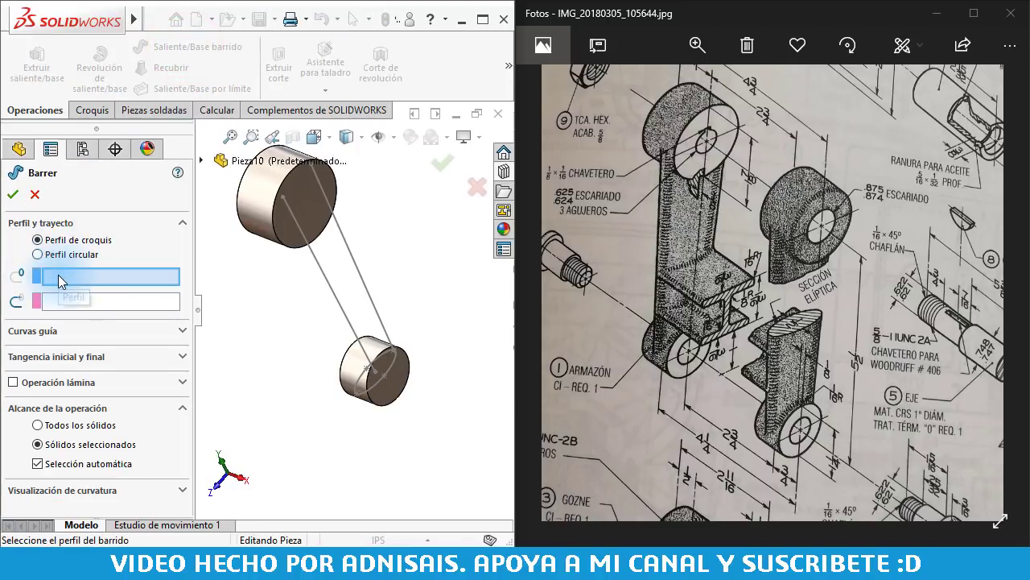
left_click(58, 275)
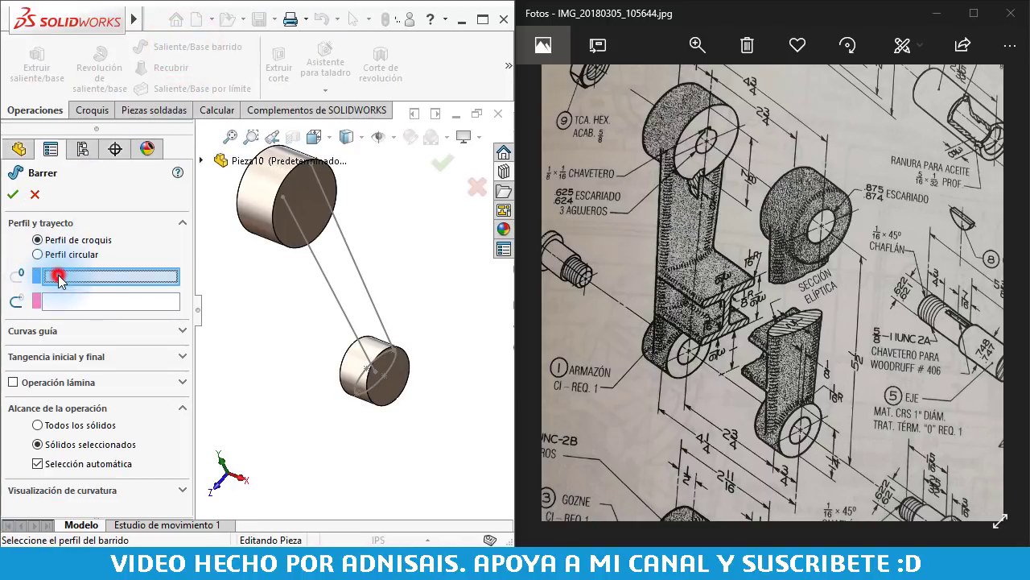
left_click(375, 389)
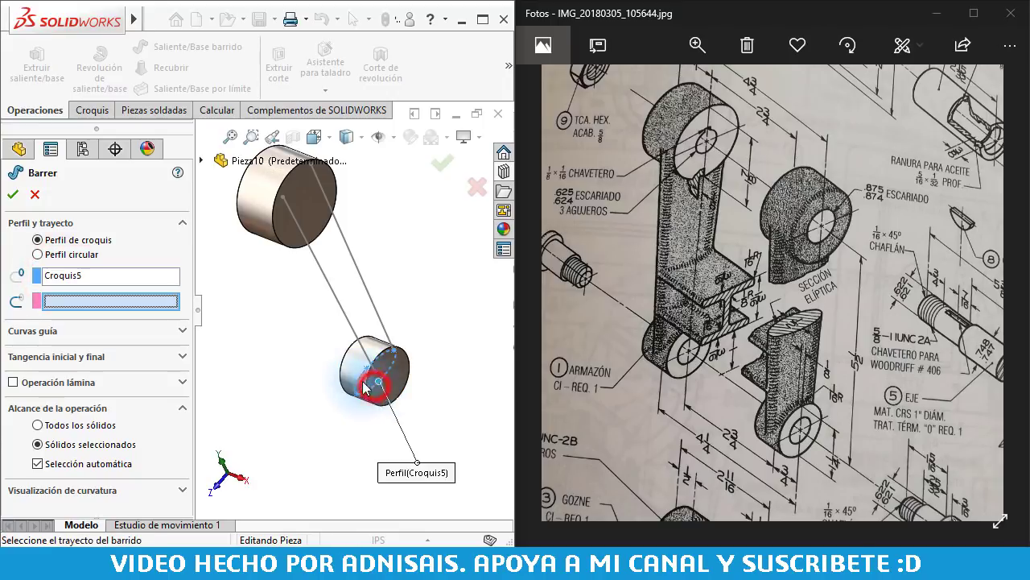
left_click(332, 288)
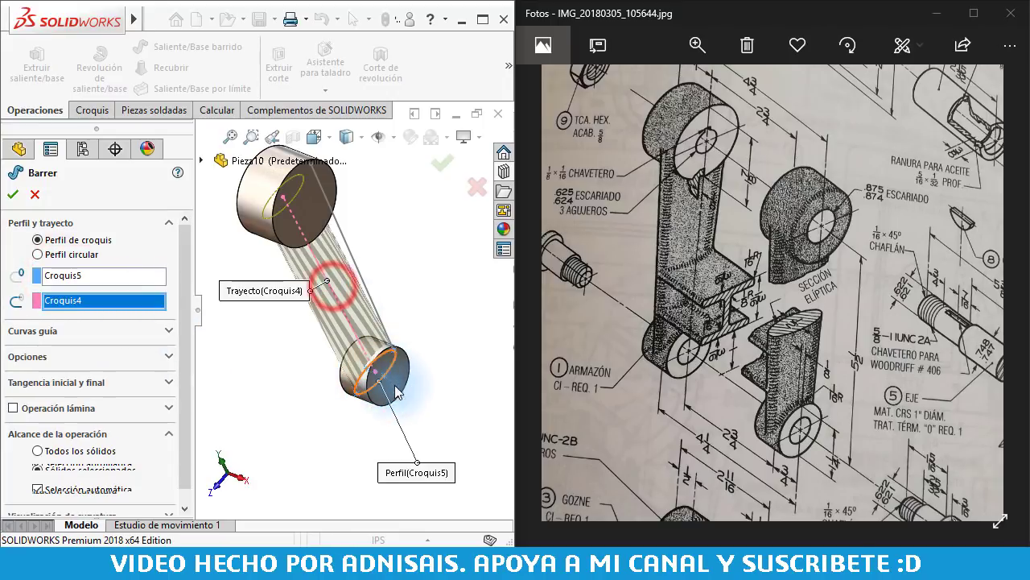
mouse_move(333, 288)
middle_mouse_down()
mouse_move(353, 359)
mouse_move(379, 367)
middle_mouse_up()
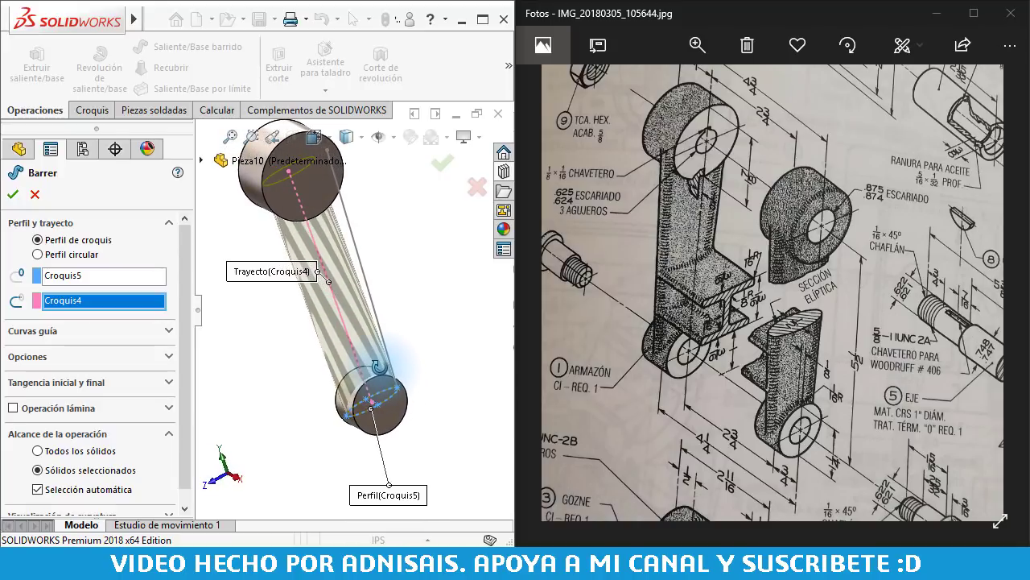
- Add the Croquis3 line as the sweep's guide curve and review the preview
left_click(50, 332)
left_click(88, 362)
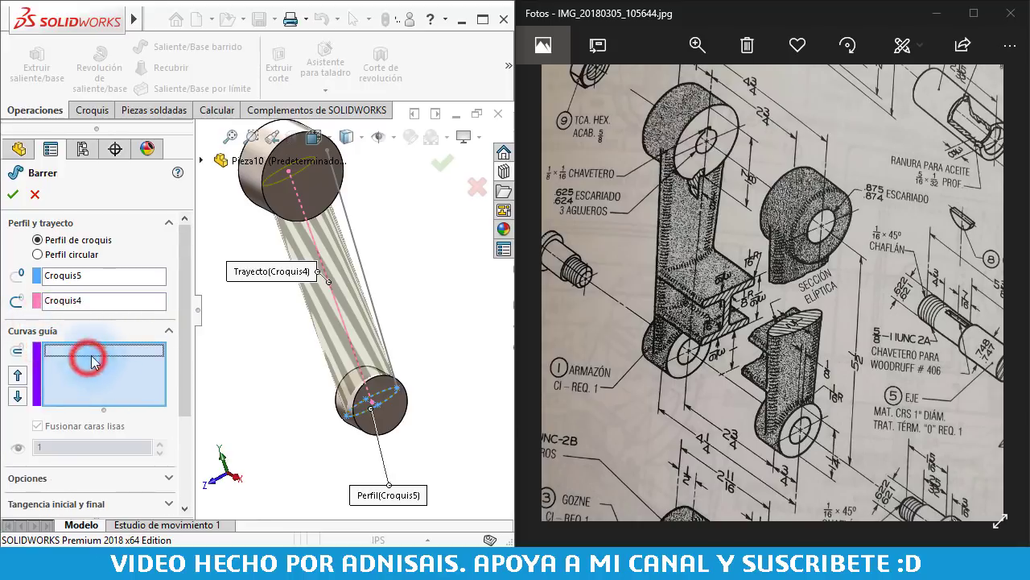
left_click(366, 282)
middle_click_drag(409, 245, 408, 388)
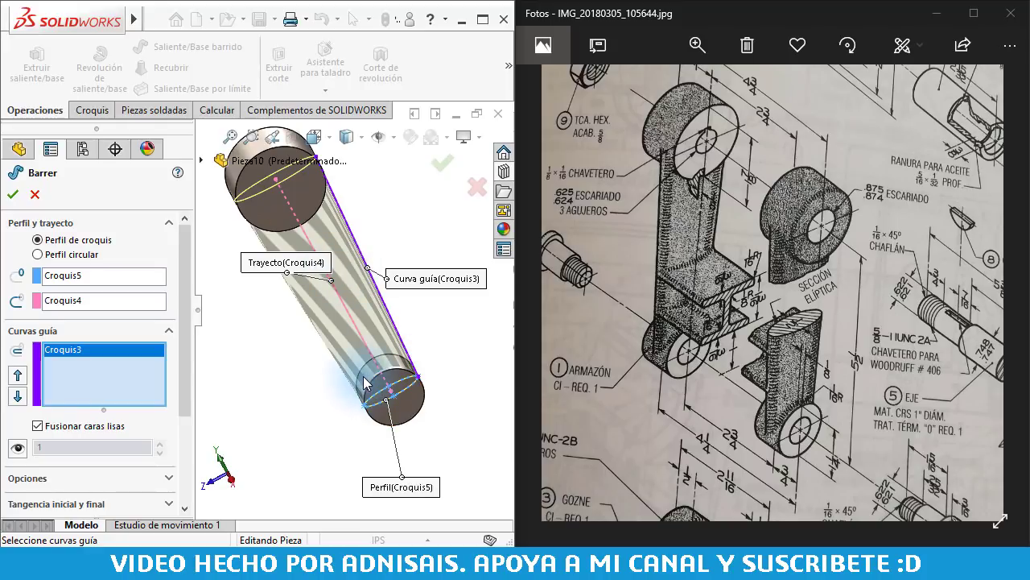
middle_click_drag(369, 238, 386, 231)
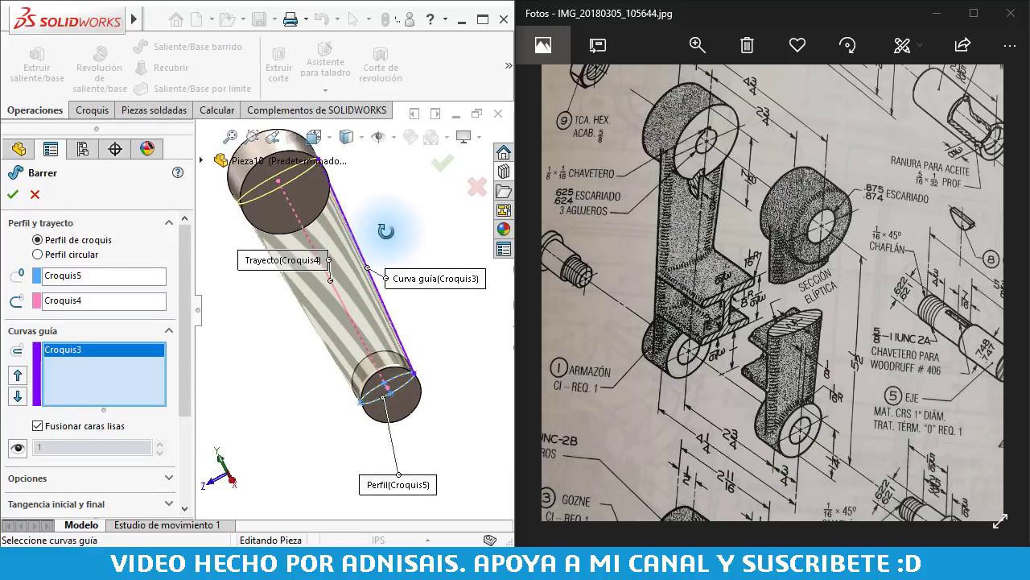
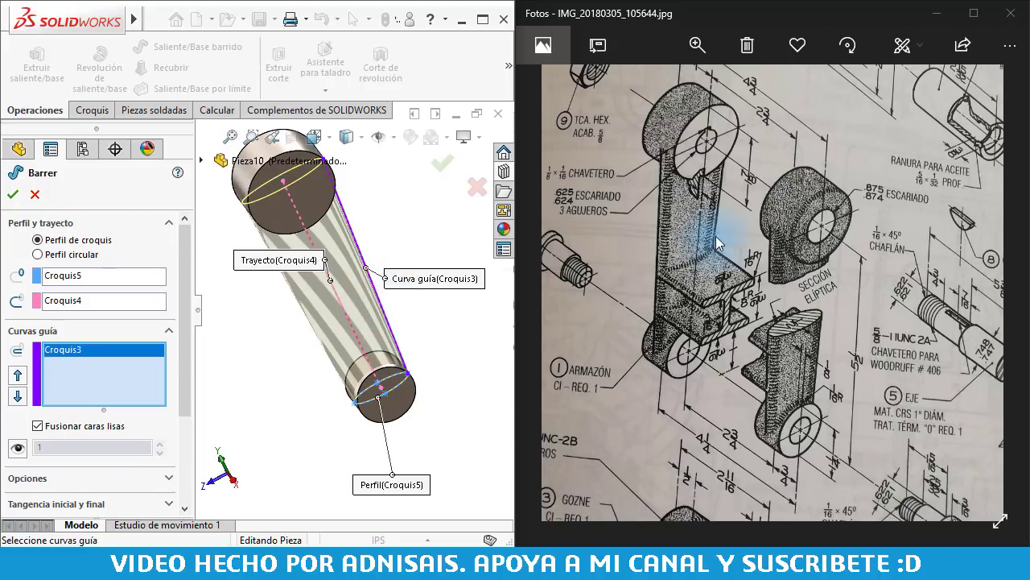
- Accept the Barrer1 sweep joining the two round bosses, then orbit and fit the part in view
mouse_move(409, 377)
middle_mouse_down()
mouse_move(438, 363)
mouse_move(410, 374)
middle_mouse_up()
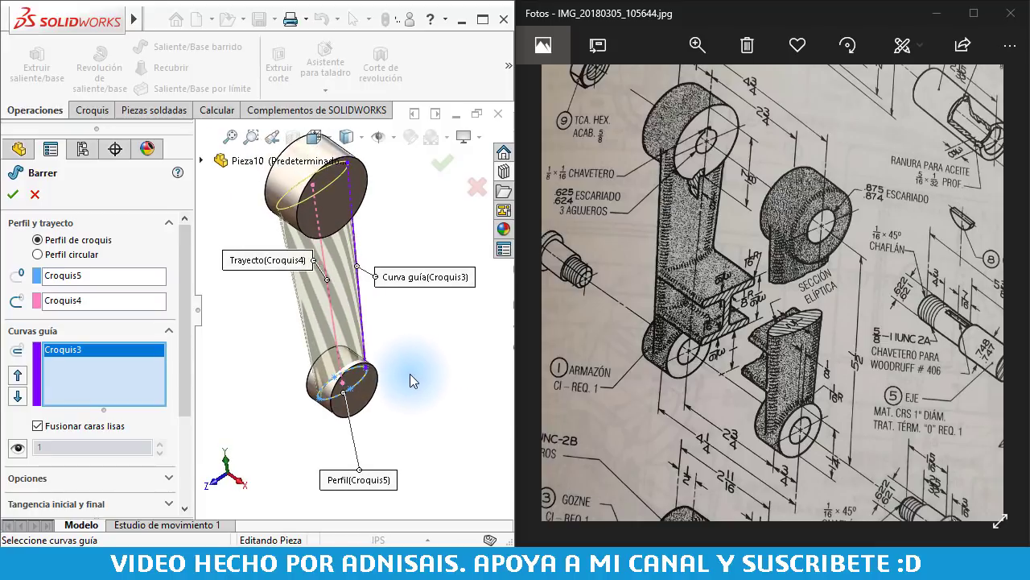
left_click(13, 195)
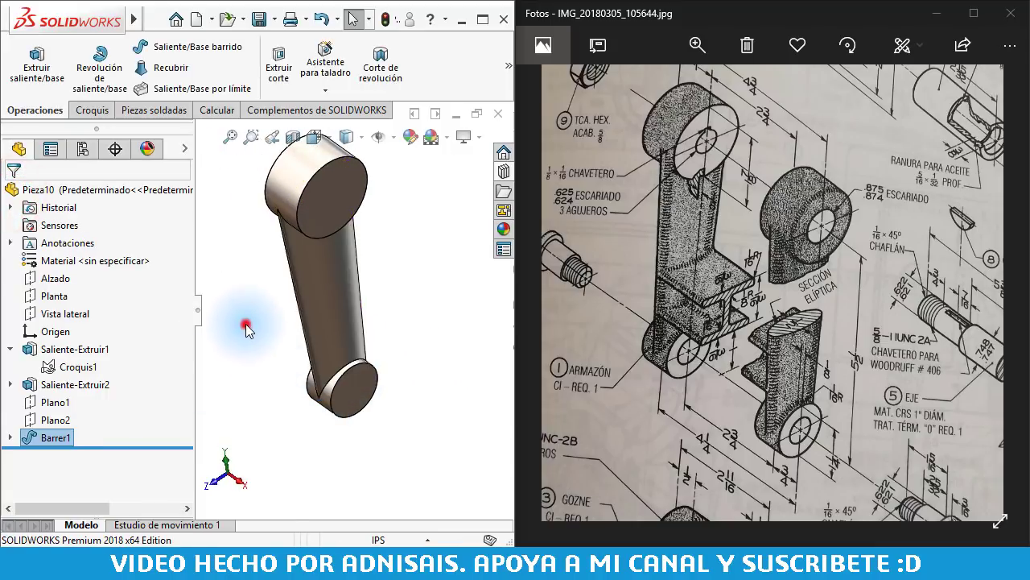
mouse_move(246, 324)
middle_mouse_down()
mouse_move(368, 282)
mouse_move(322, 223)
middle_mouse_up()
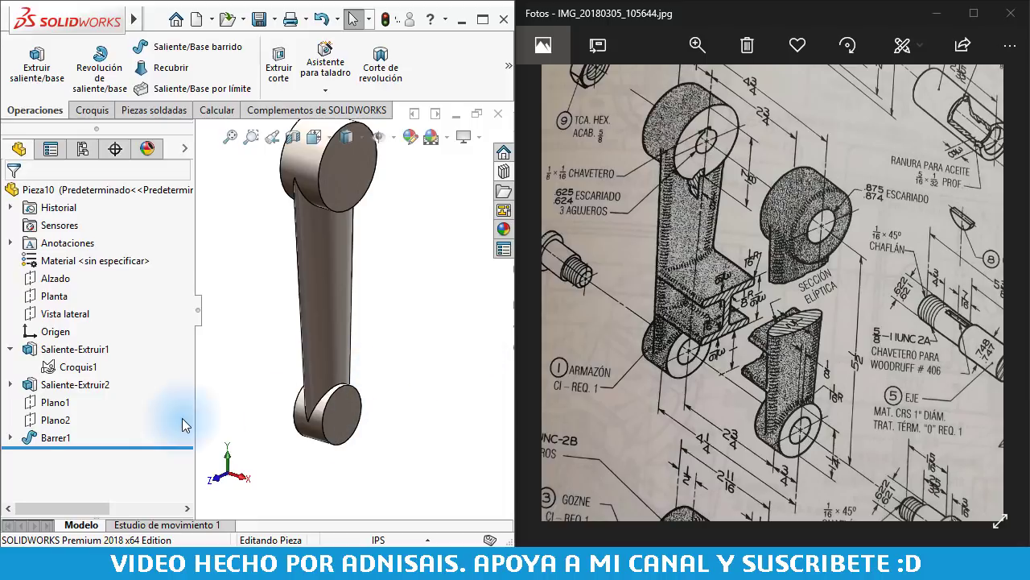
middle_click(234, 347)
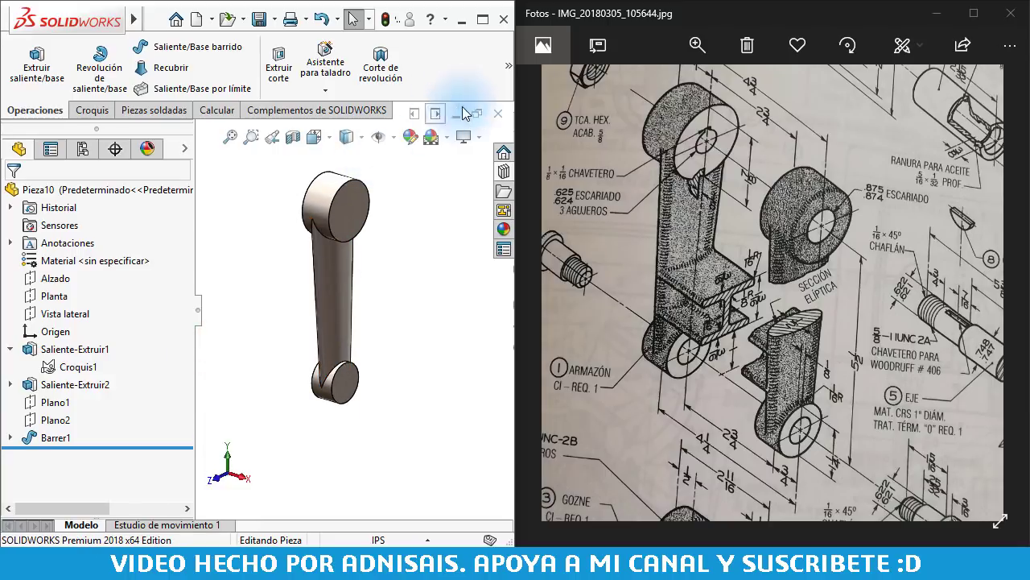
- Mirror the Barrer1 body across Vista lateral with Fusionar sólidos unchecked, keeping it separate
left_click(508, 84)
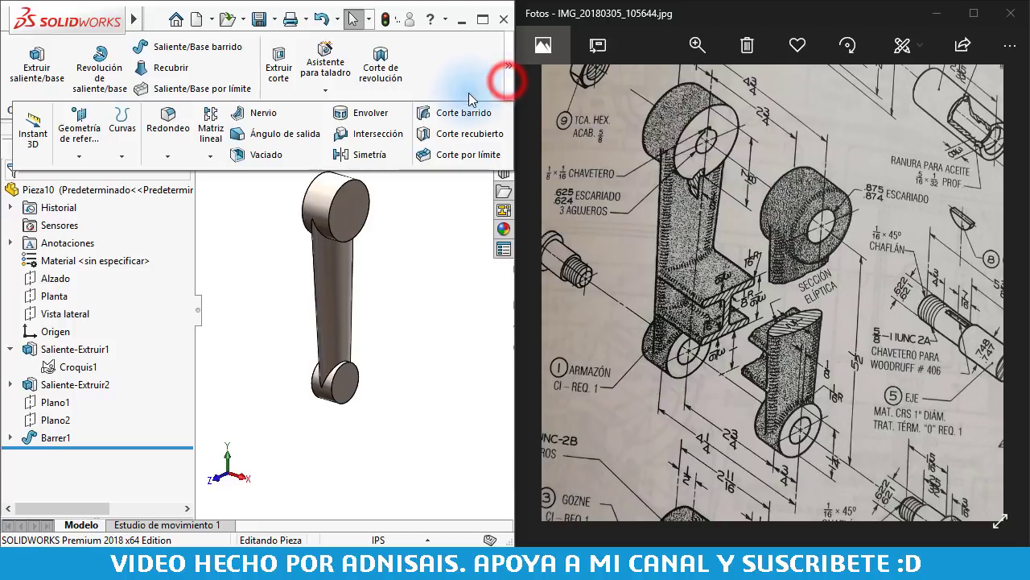
left_click(344, 155)
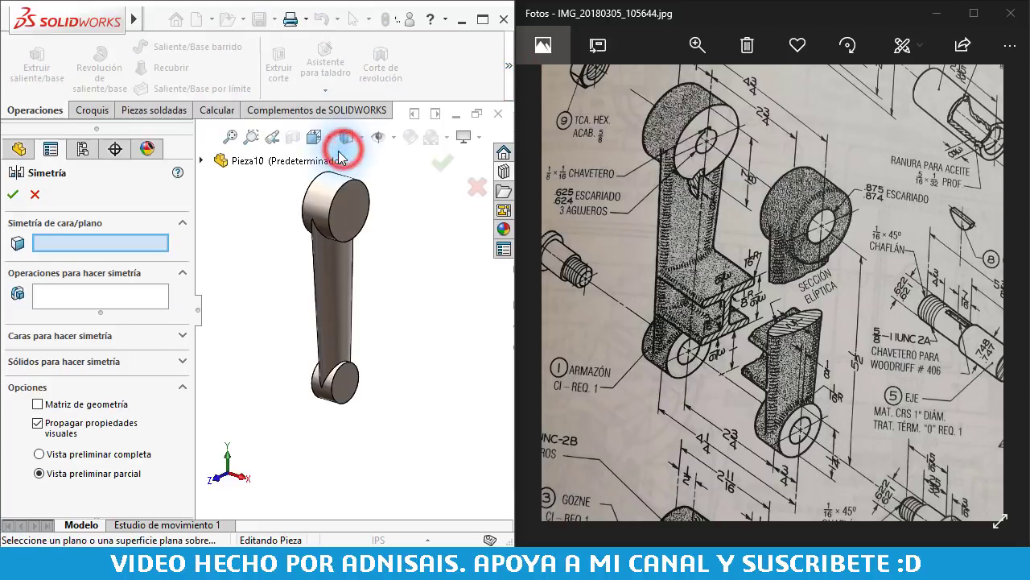
left_click(201, 161)
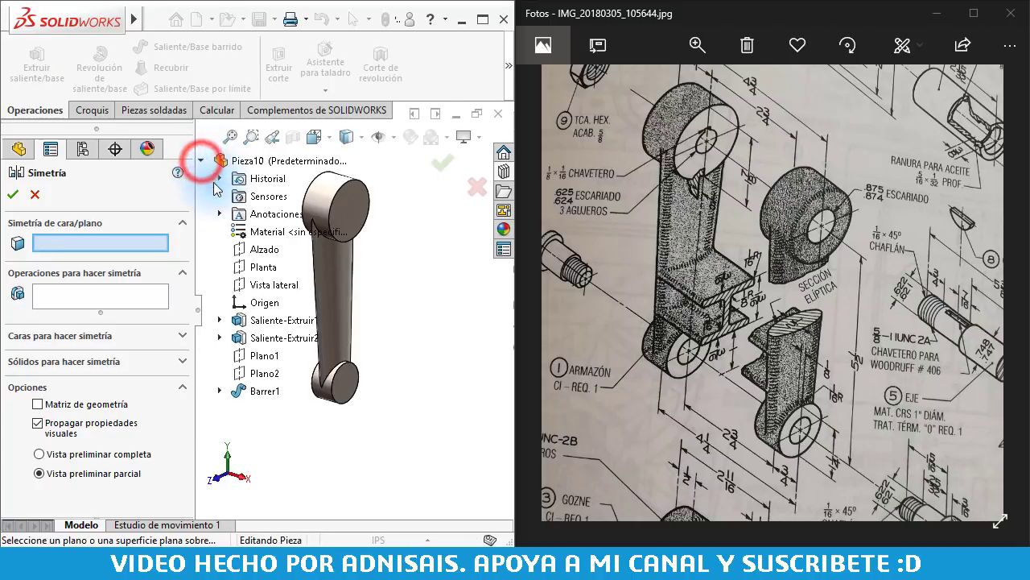
left_click(254, 287)
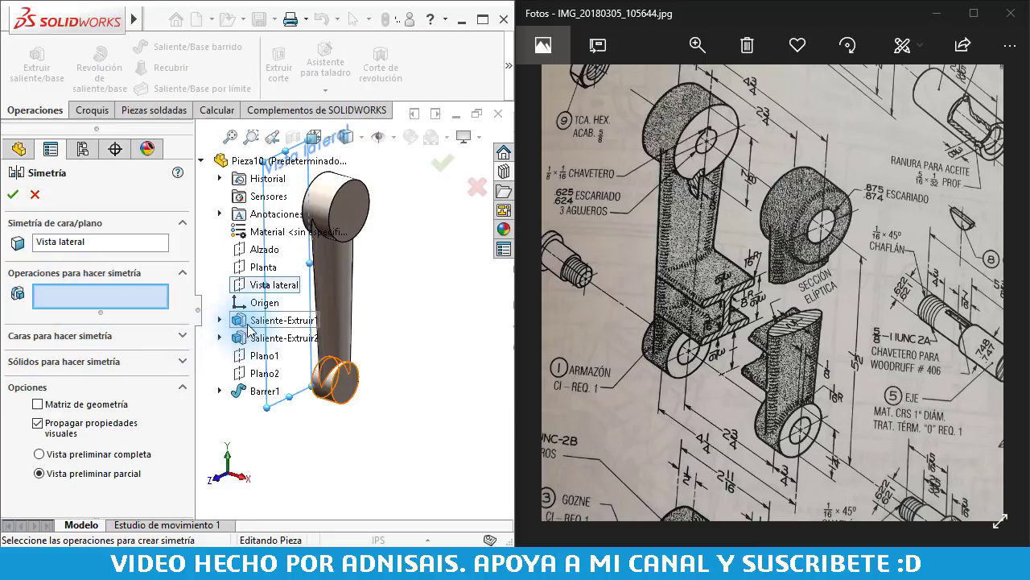
left_click(53, 362)
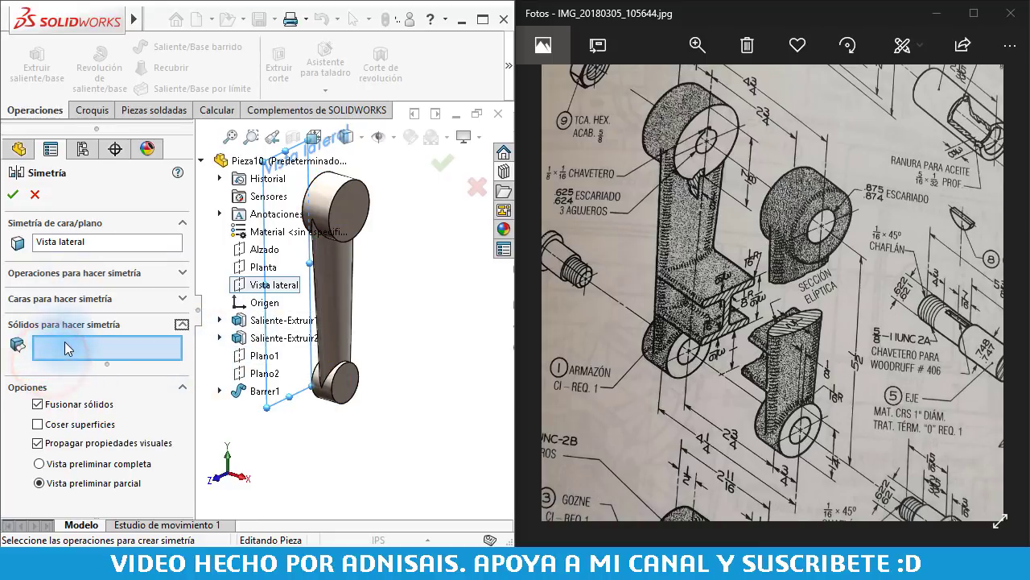
left_click(349, 336)
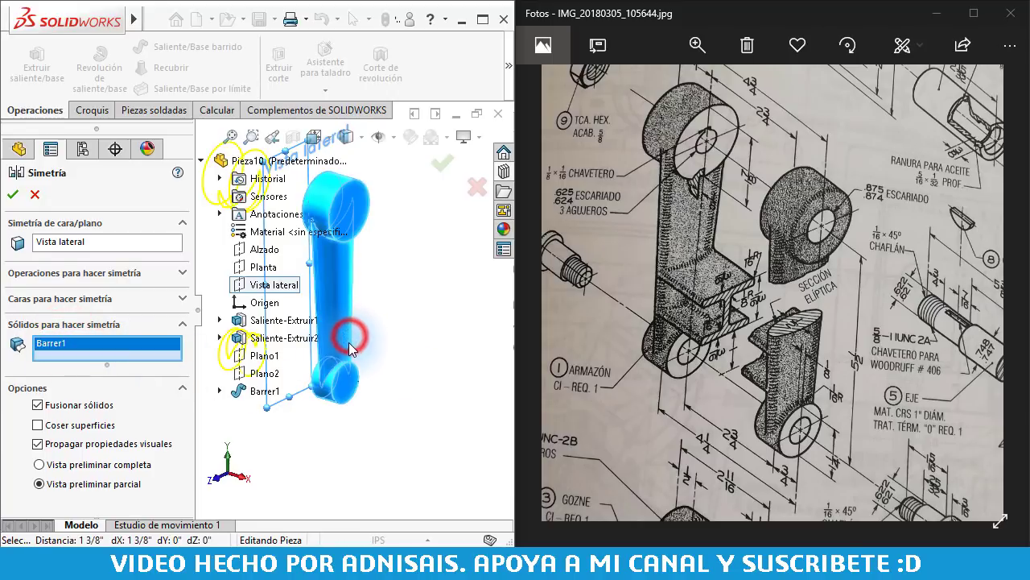
left_click(12, 194)
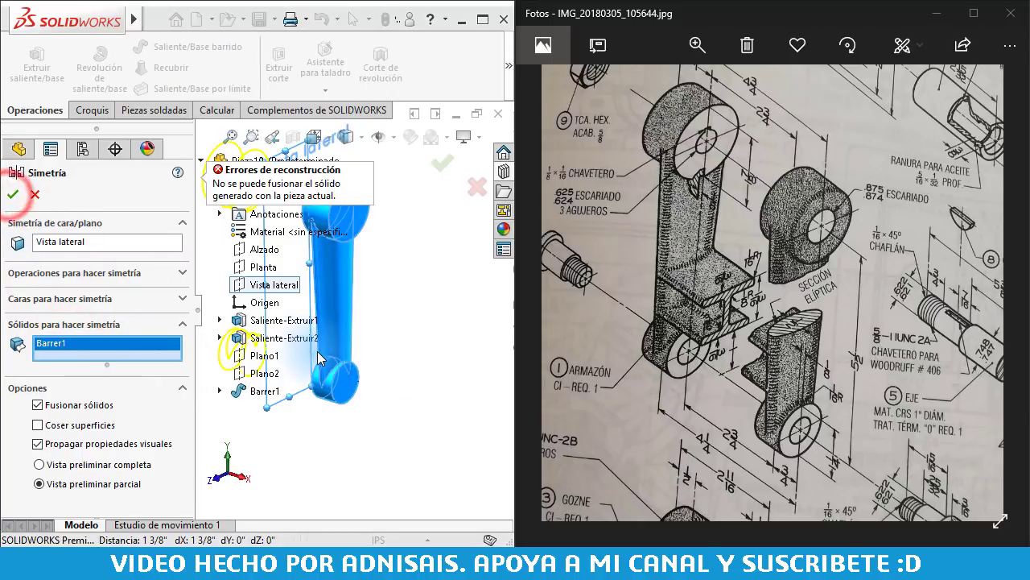
left_click(38, 405)
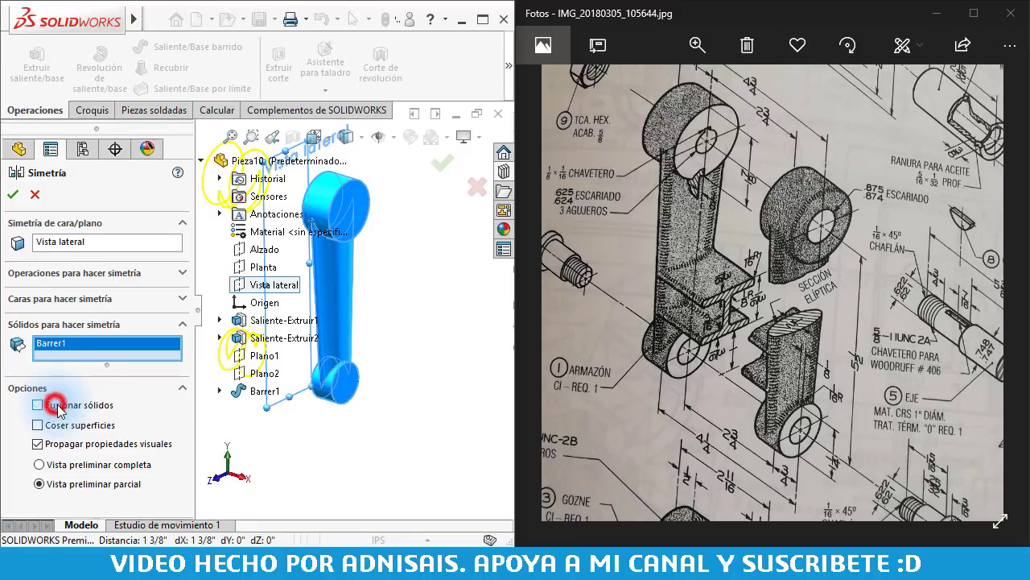
left_click(12, 194)
middle_click_drag(436, 276, 403, 283)
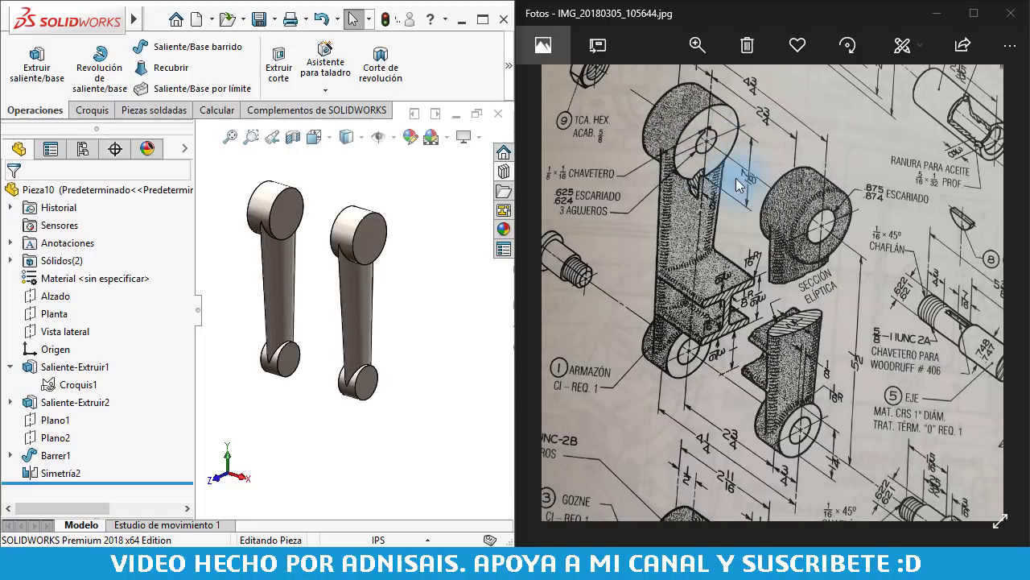
- Show the Croquis1 sketch outlines and select Croquis1 for reuse
left_click(65, 387)
double_click(62, 385)
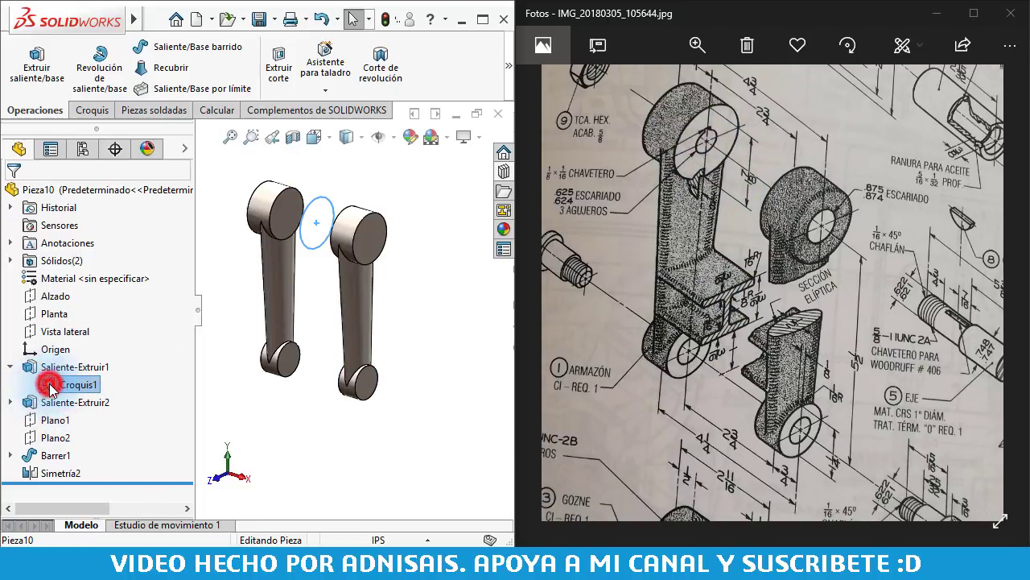
left_click(355, 439)
scroll(323, 299, "down", 2)
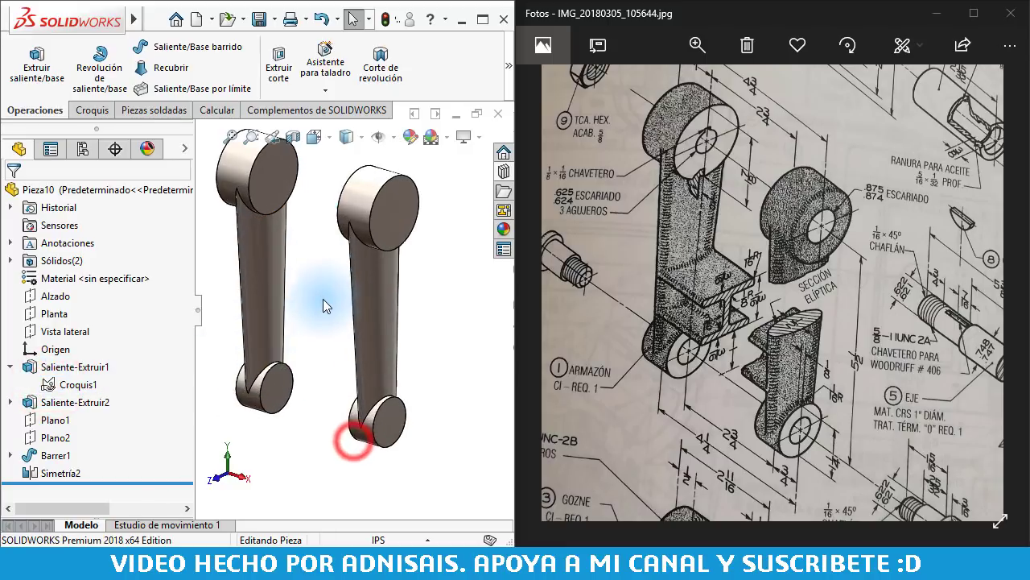
left_click(58, 385)
left_click(40, 340)
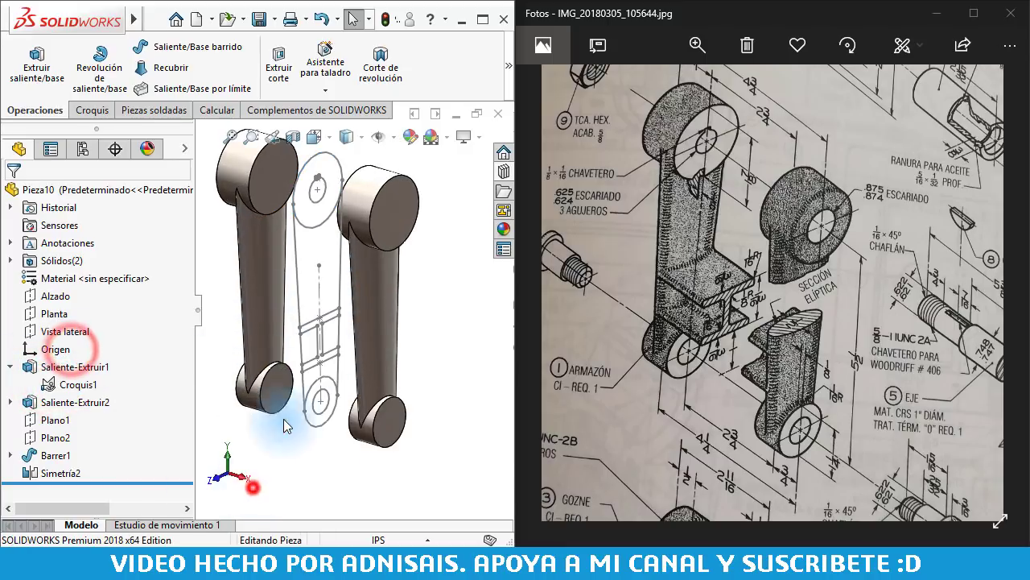
left_click(75, 386)
- Start a boss extrusion of the middle Croquis1 region with end condition Hasta el vértice
left_click(46, 72)
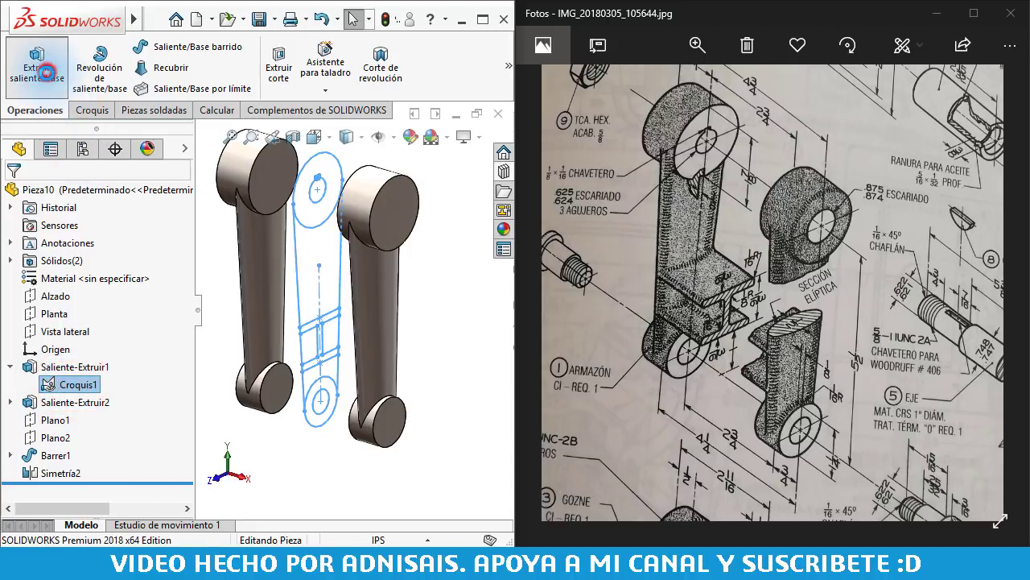
scroll(323, 313, "down", 5)
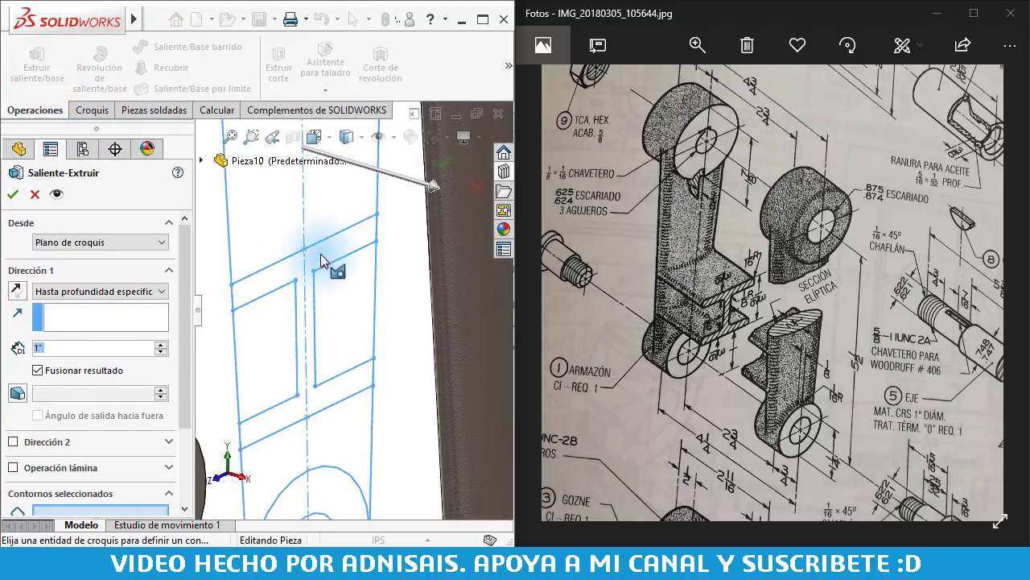
left_click(322, 249)
scroll(322, 246, "up", 3)
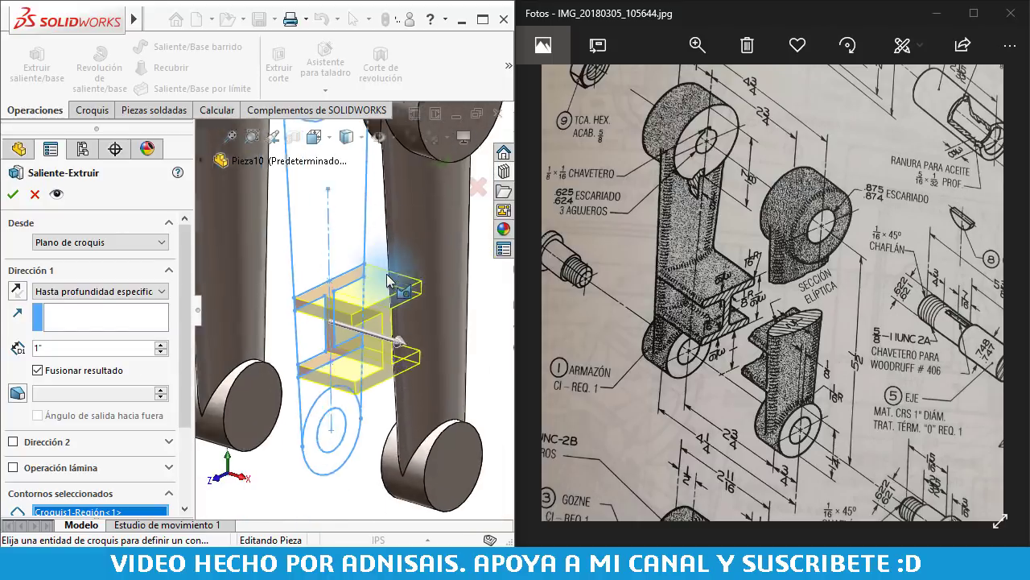
left_click(53, 290)
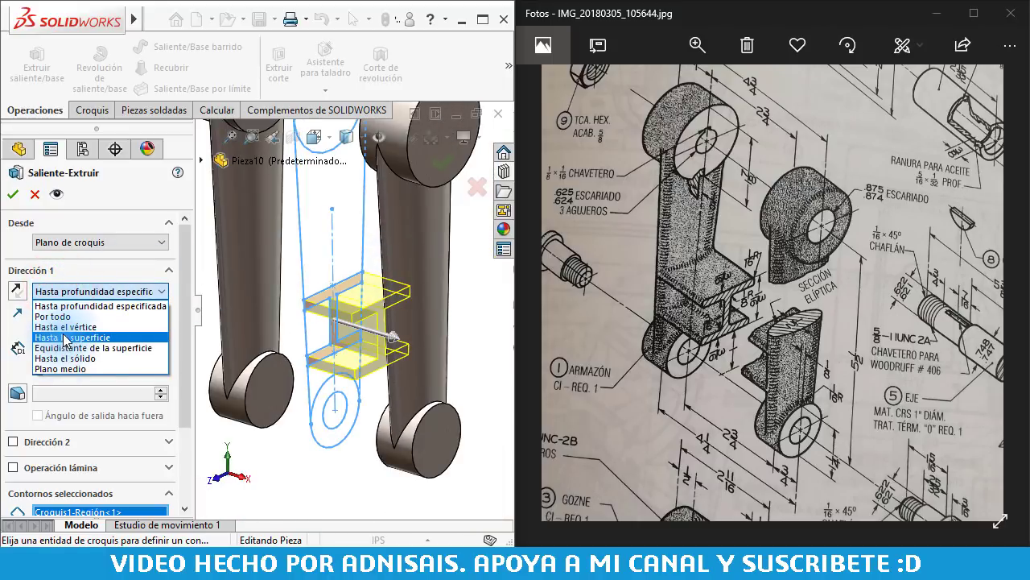
left_click(81, 256)
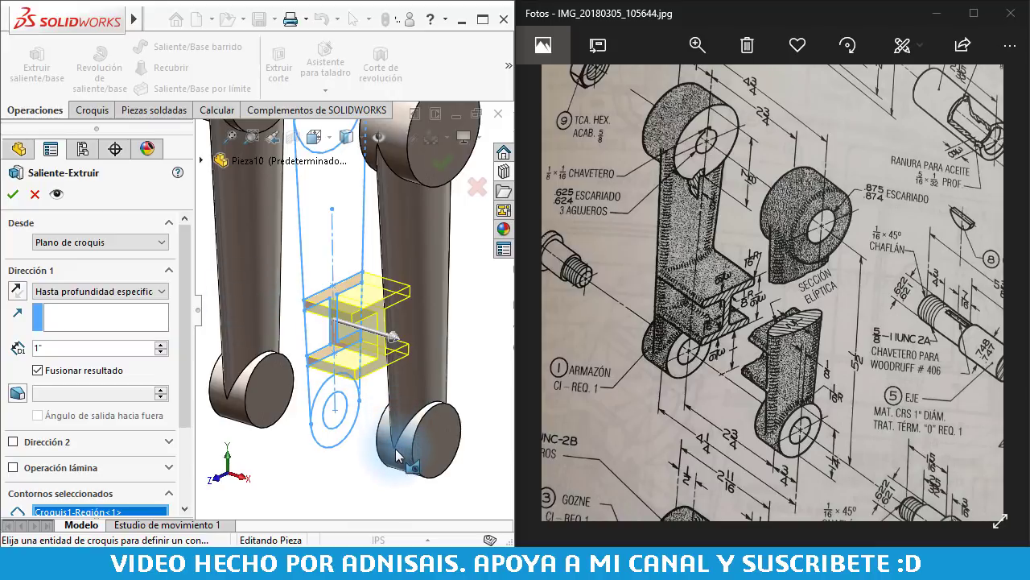
left_click(88, 289)
left_click(90, 329)
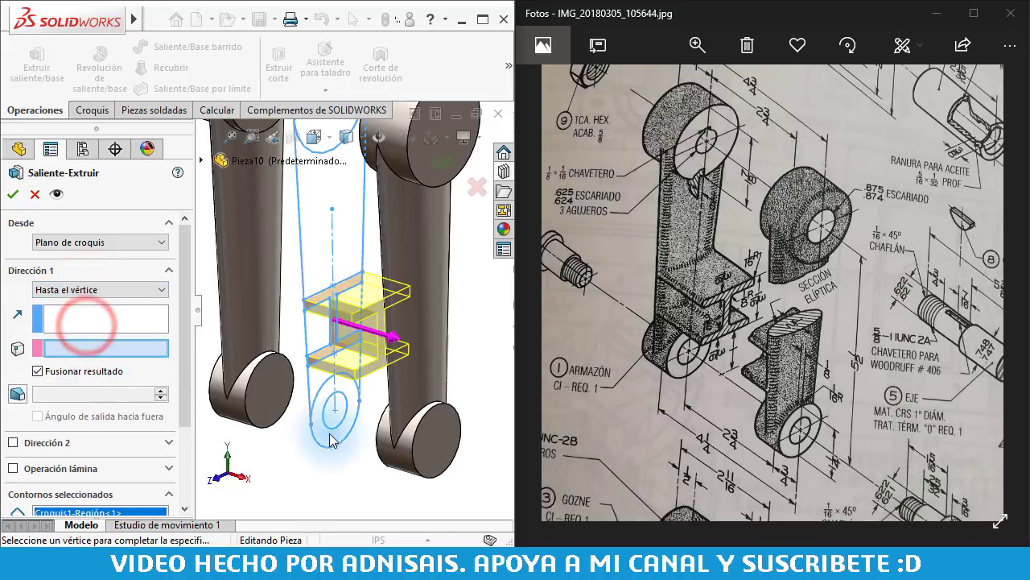
- Try a 1" extrusion depth, reset Dirección 1 to Hasta el vértice, and zoom out to preview
left_click(398, 450)
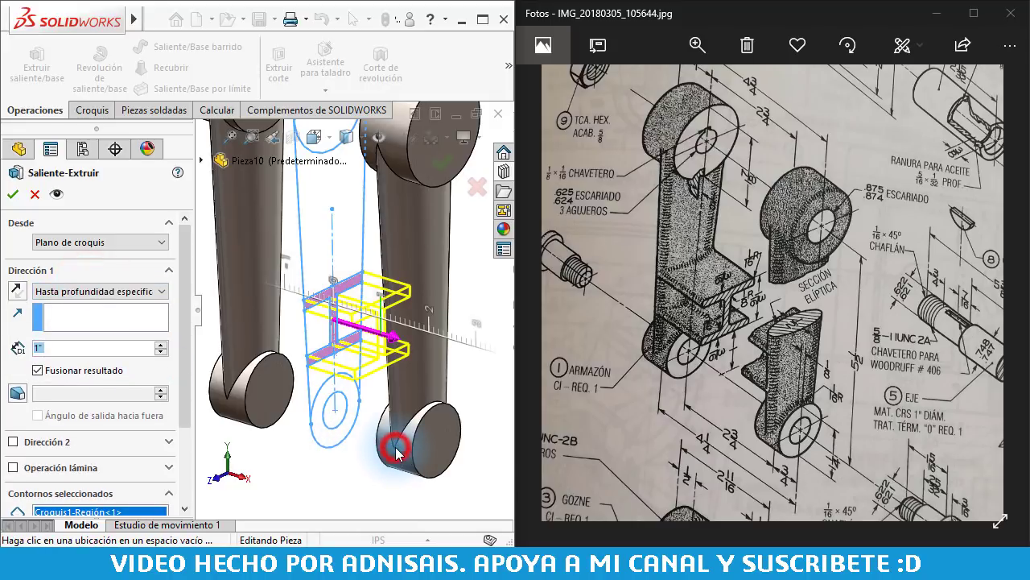
middle_click_drag(430, 437, 388, 426)
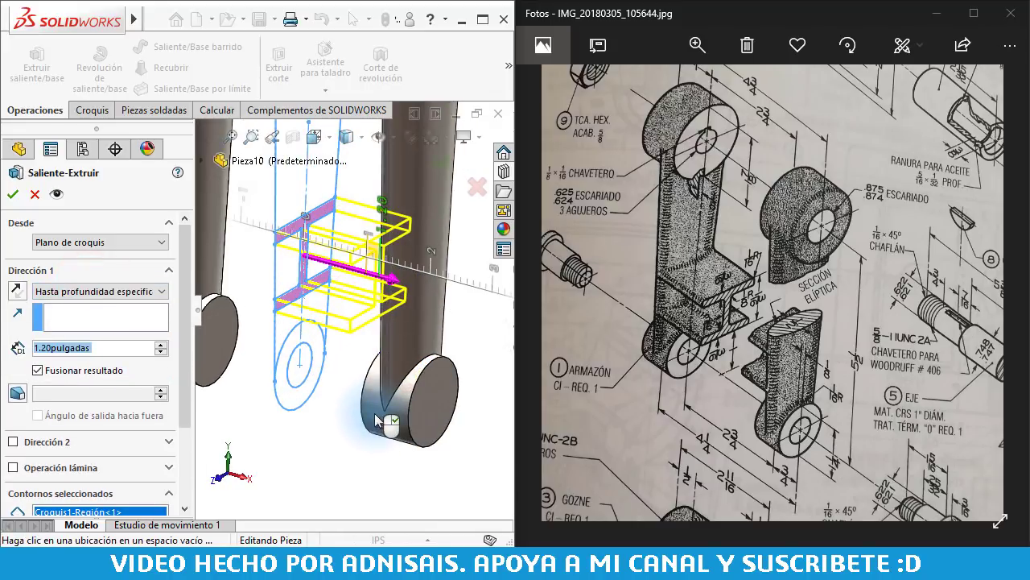
type("1\"")
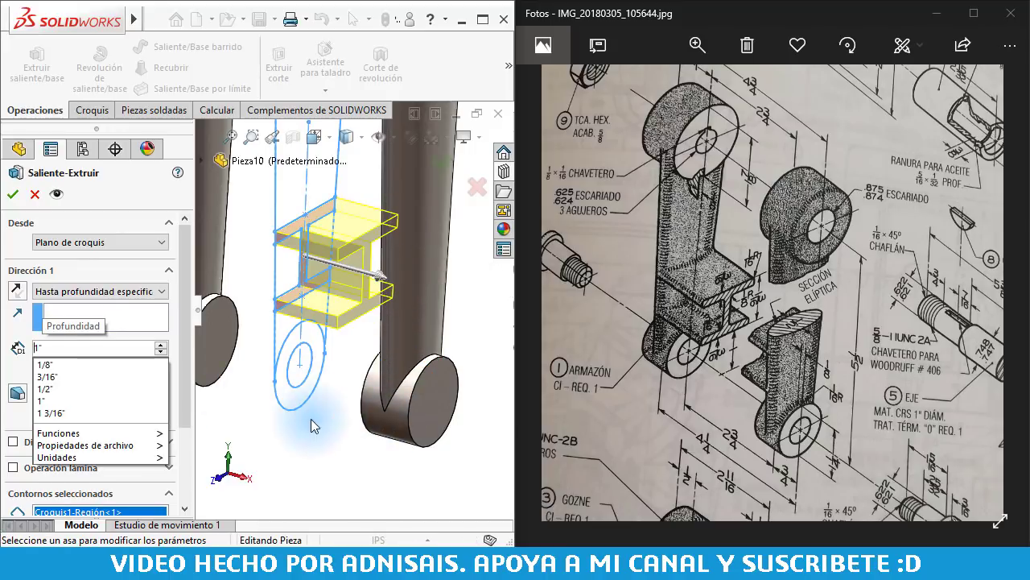
left_click(309, 430)
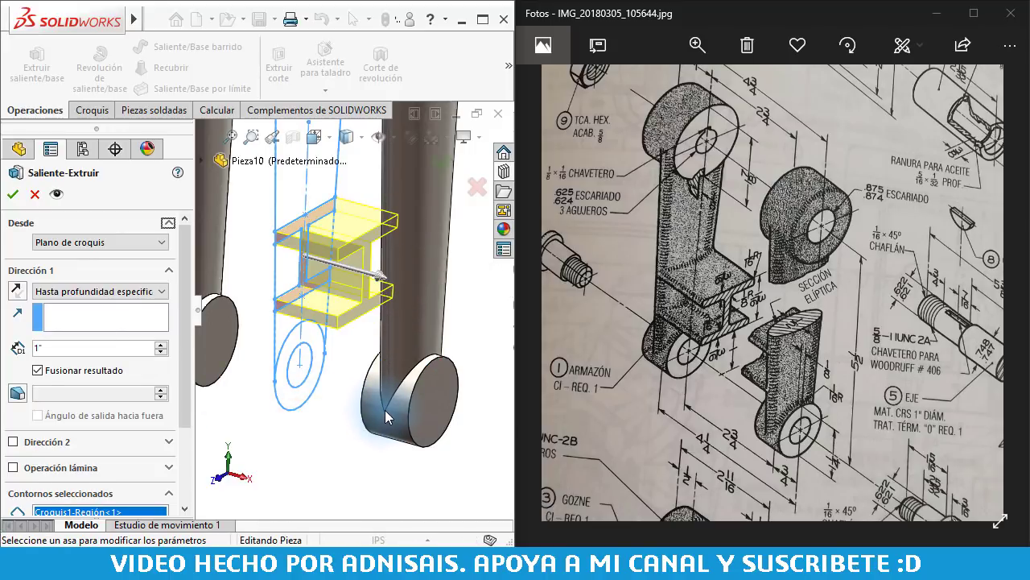
left_click(338, 467)
left_click(95, 313)
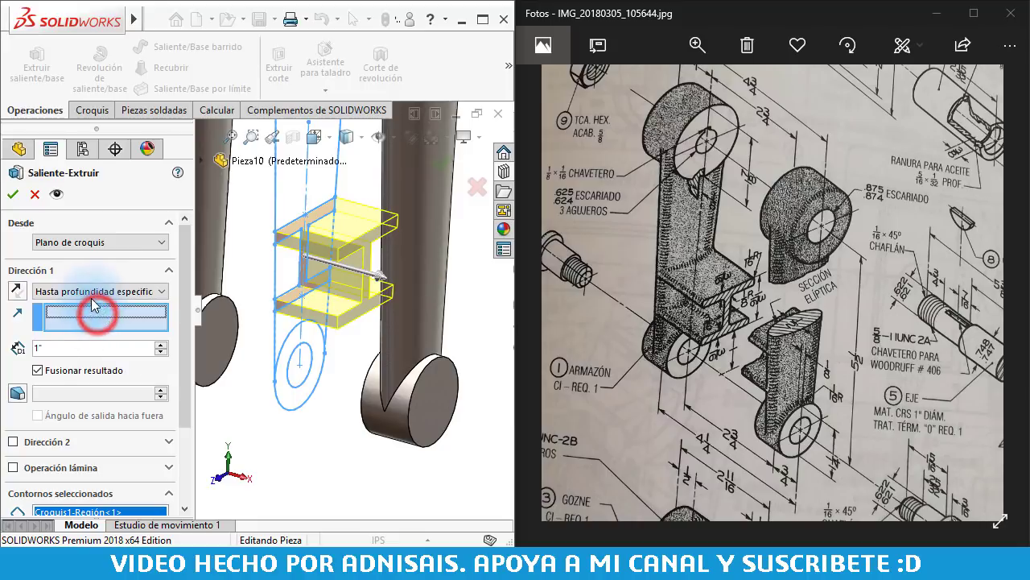
left_click(87, 291)
left_click(87, 326)
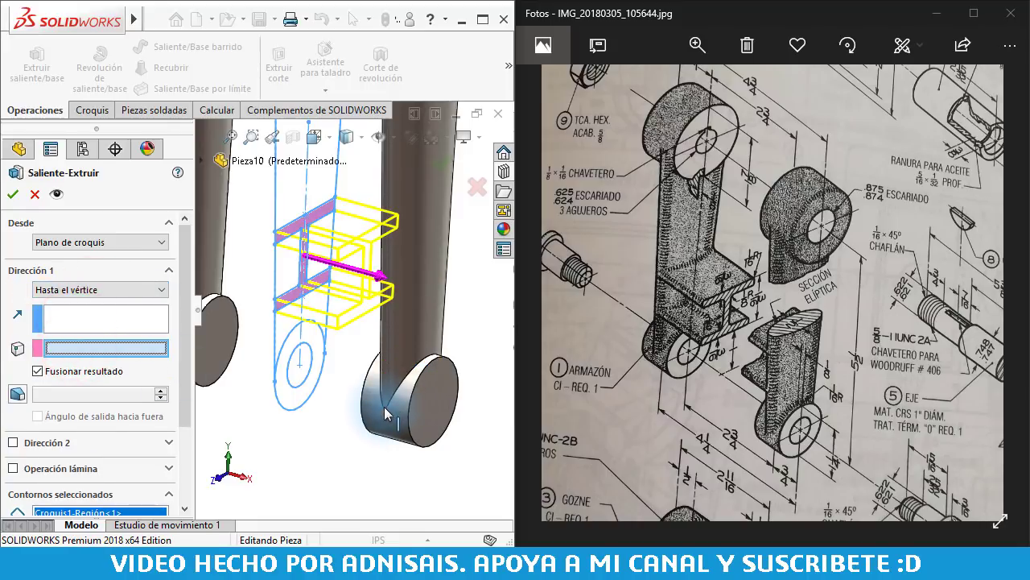
scroll(382, 416, "down", 4)
scroll(379, 413, "down", 4)
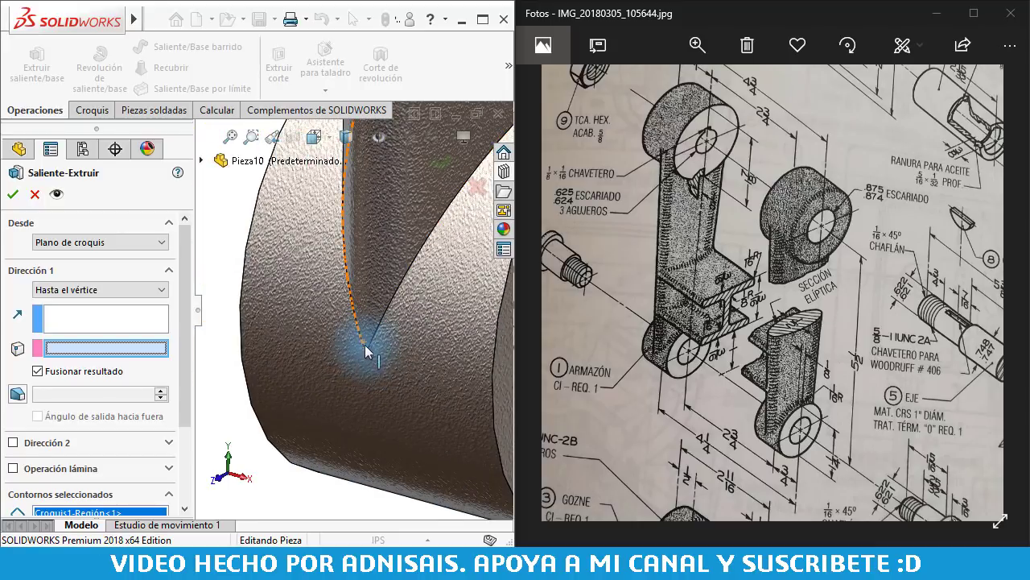
scroll(366, 339, "up", 5)
scroll(353, 269, "up", 4)
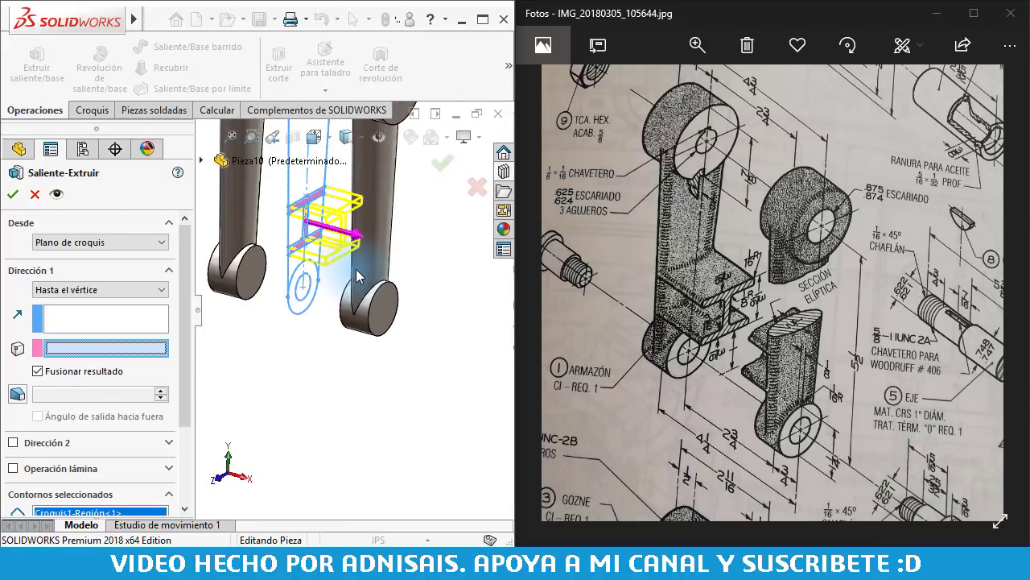
scroll(356, 272, "up", 2)
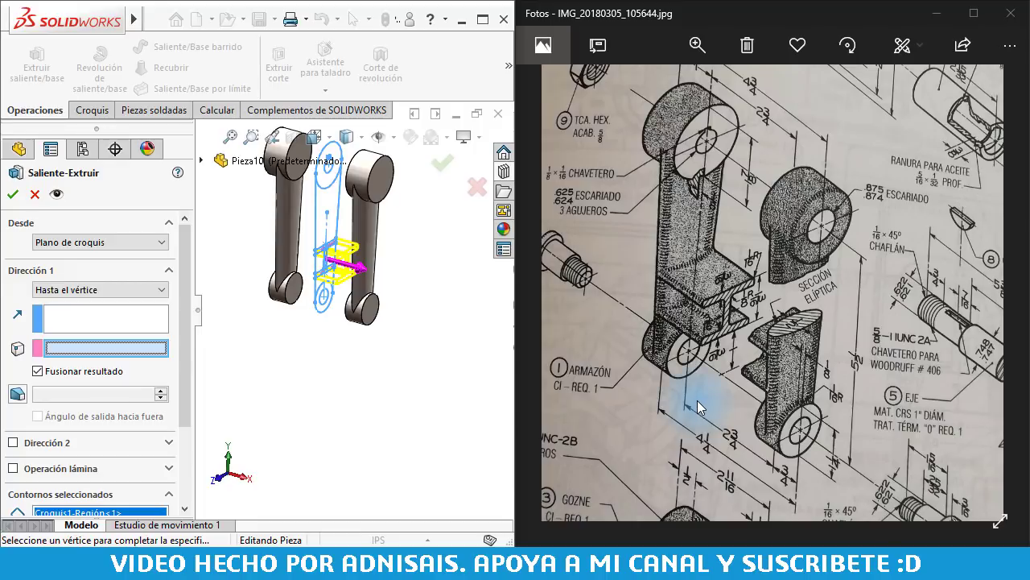
- Set the extrusion to Plano medio with a 3.5" depth, creating Saliente-Extruir3
left_click(60, 290)
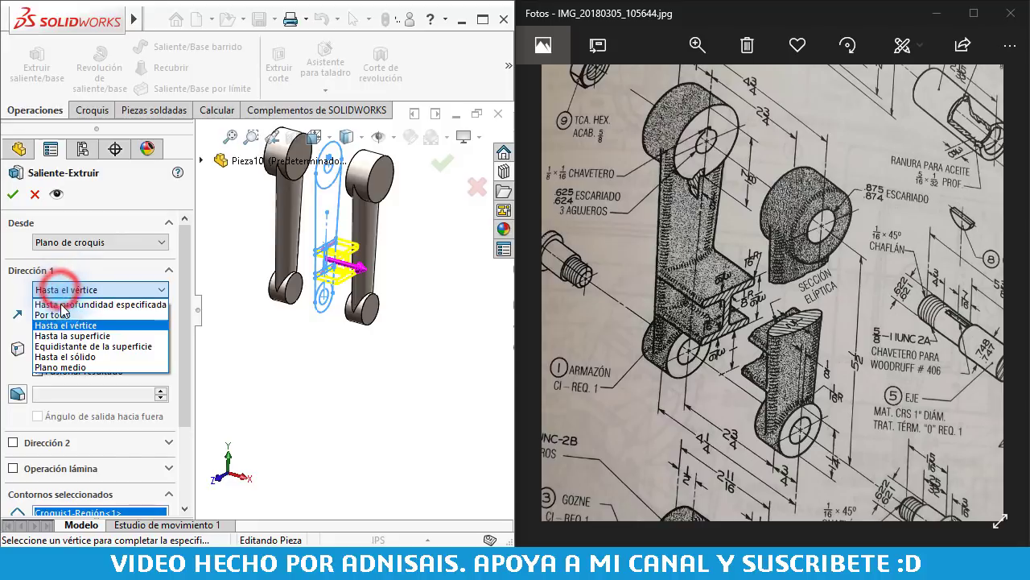
left_click(69, 366)
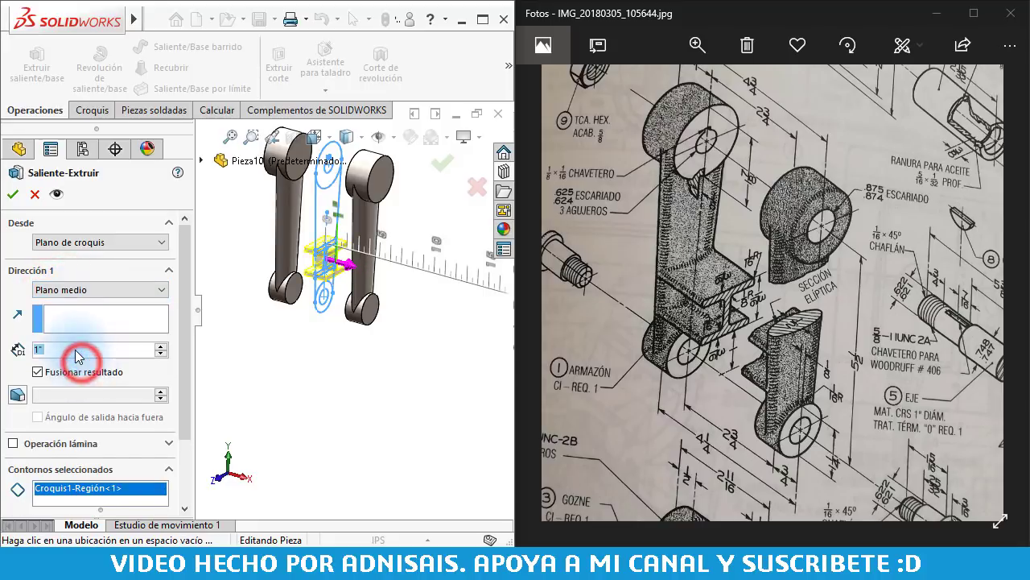
type("3.5")
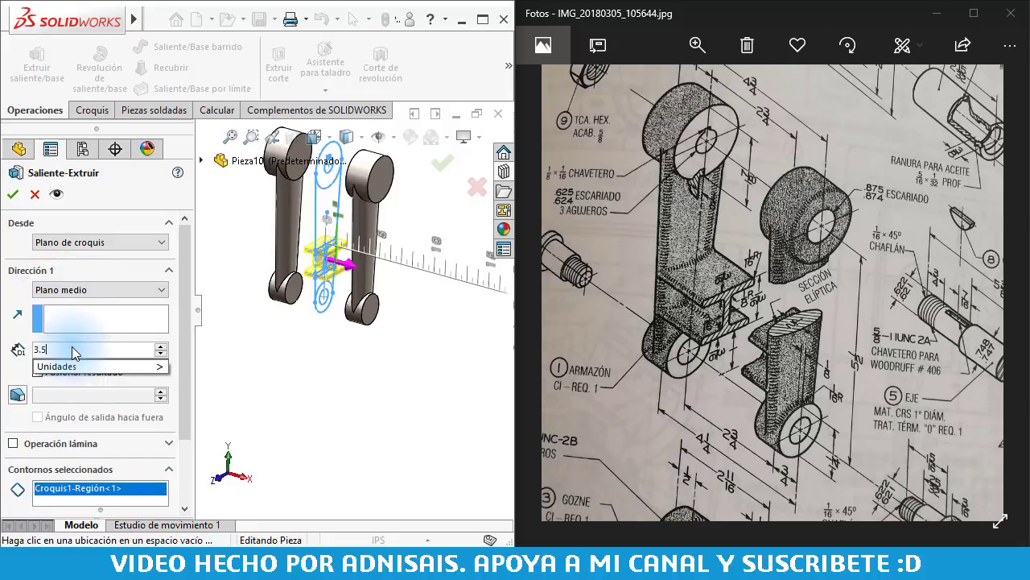
key("Return")
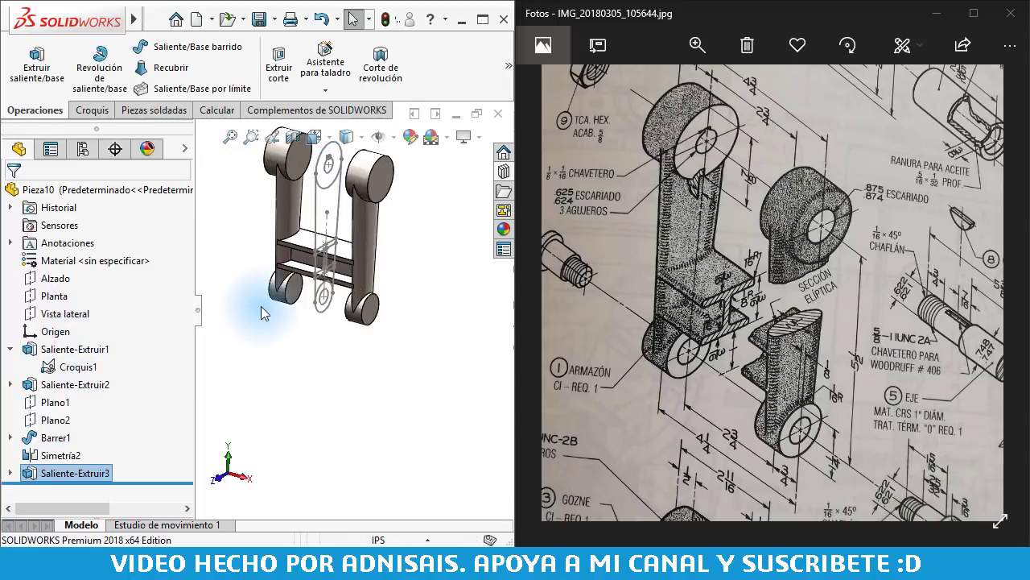
- Hide the Croquis1 sketch lines on the model
scroll(322, 298, "down", 3)
scroll(388, 288, "down", 2)
scroll(388, 288, "up", 3)
middle_click_drag(388, 289, 399, 306)
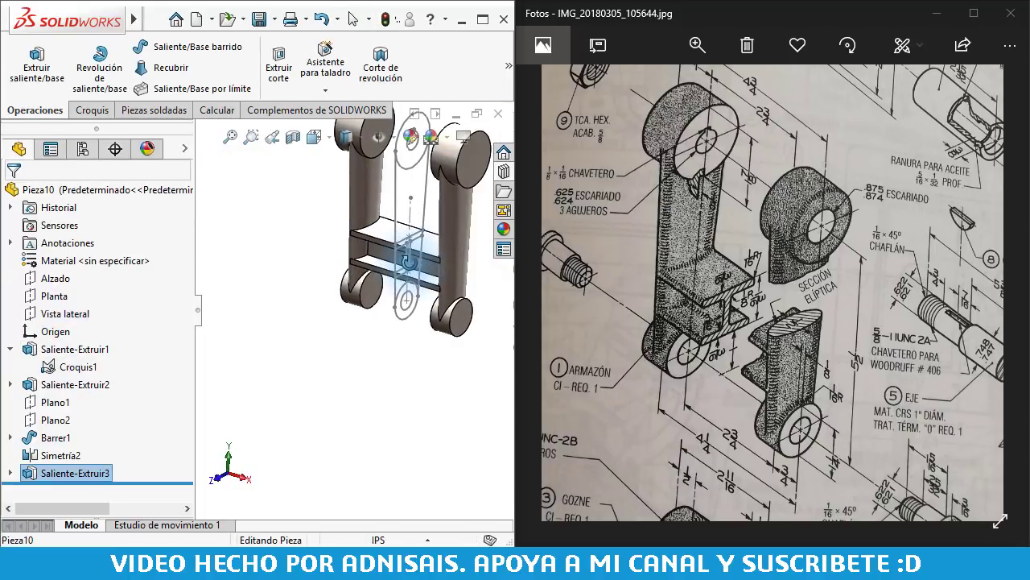
left_click(398, 306)
left_click(463, 243)
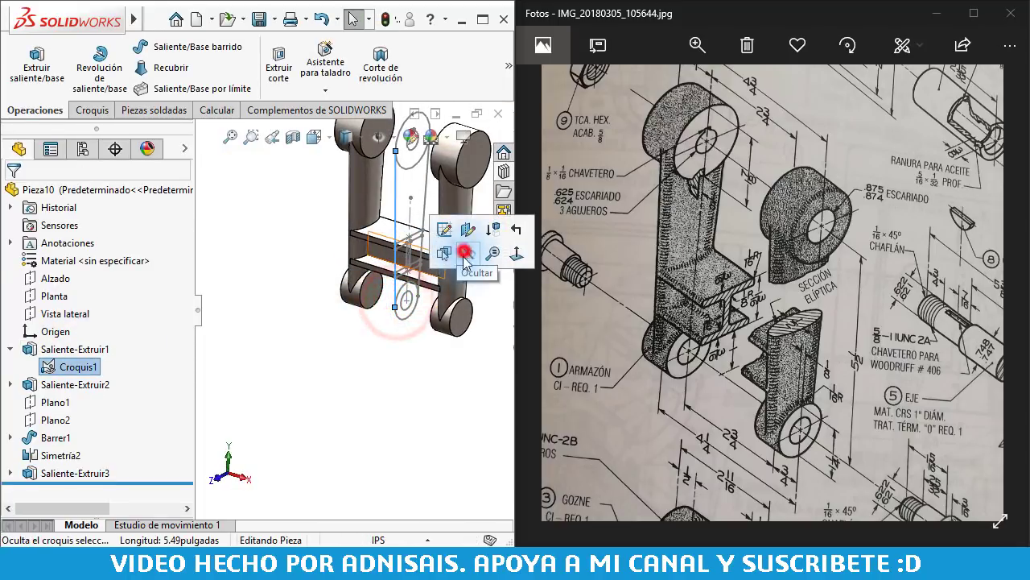
- Inspect one leg, then select Croquis1 again in the FeatureManager tree
mouse_move(409, 295)
middle_mouse_down()
mouse_move(426, 341)
mouse_move(429, 329)
mouse_move(262, 272)
mouse_move(315, 241)
mouse_move(369, 306)
middle_mouse_up()
scroll(409, 322, "down", 3)
scroll(432, 334, "up", 2)
scroll(431, 339, "up", 3)
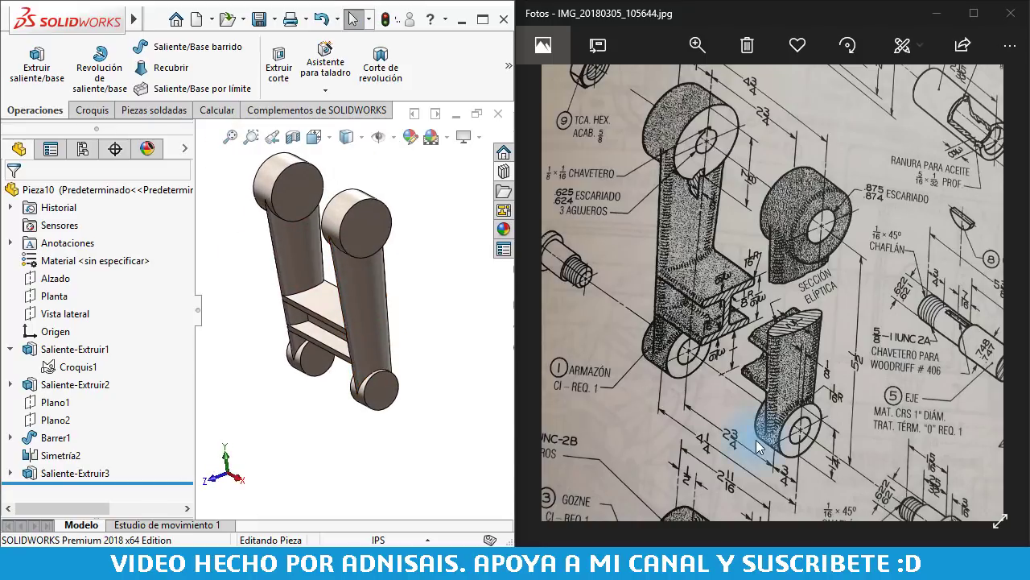
left_click(55, 367)
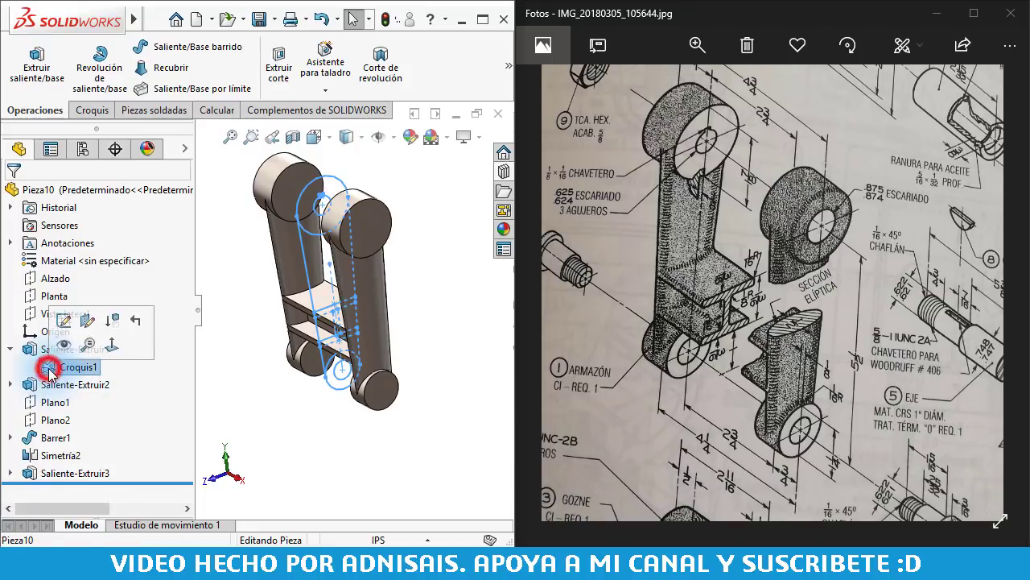
- Cut the lower Croquis1 circle through both lower ears using Por todo: ambos
left_click(278, 61)
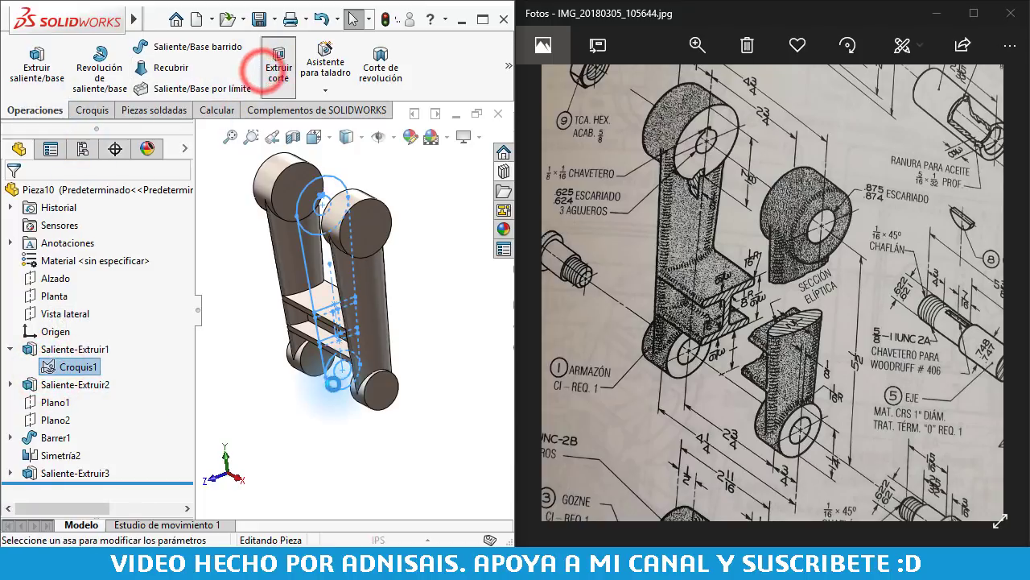
left_click(113, 509)
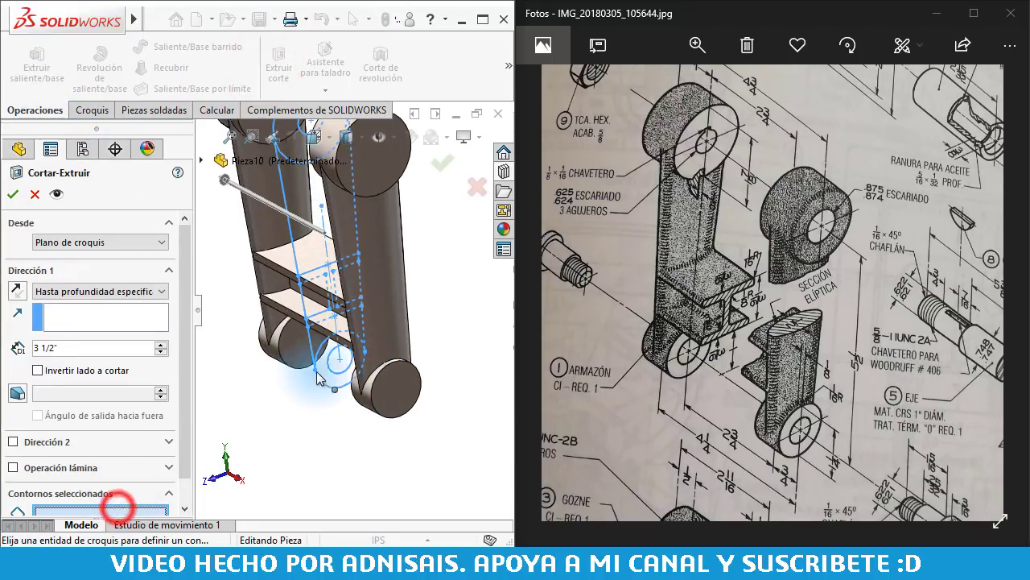
left_click(337, 378)
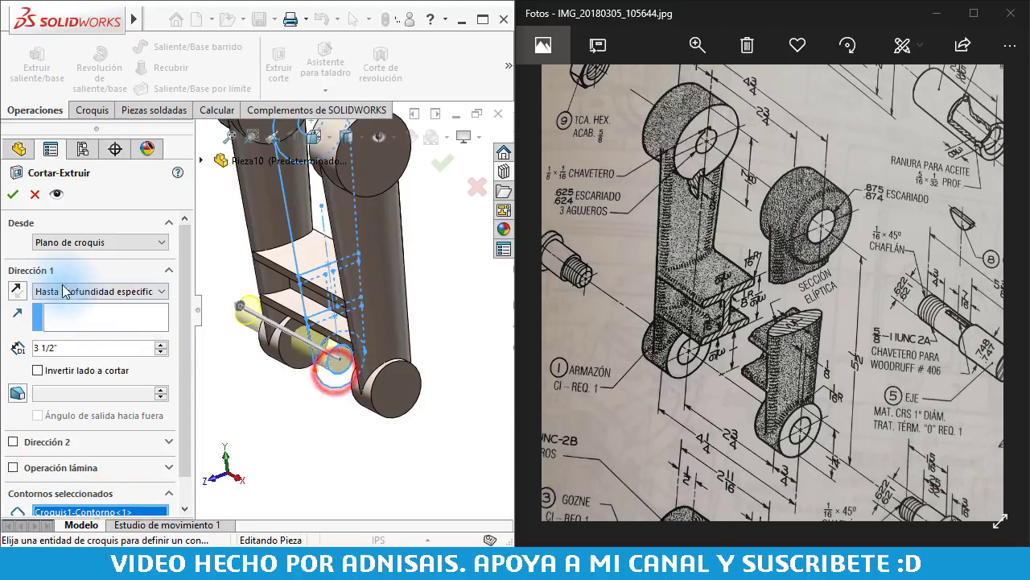
left_click(63, 288)
left_click(68, 327)
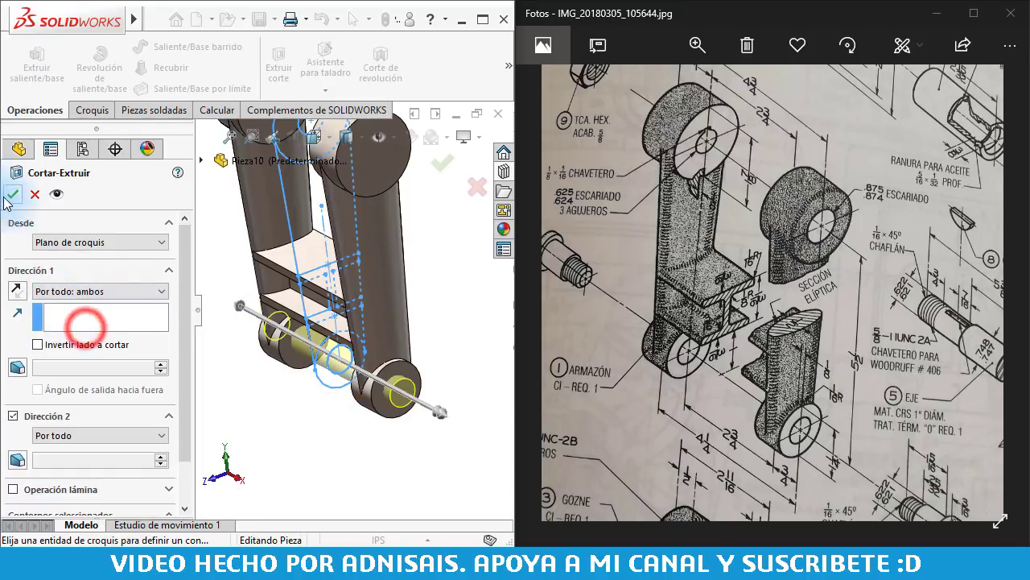
key("Return")
- Cut the small upper Croquis1 circle through the left arm's top boss with Por todo
mouse_move(273, 417)
middle_mouse_down()
mouse_move(384, 311)
mouse_move(338, 302)
middle_mouse_up()
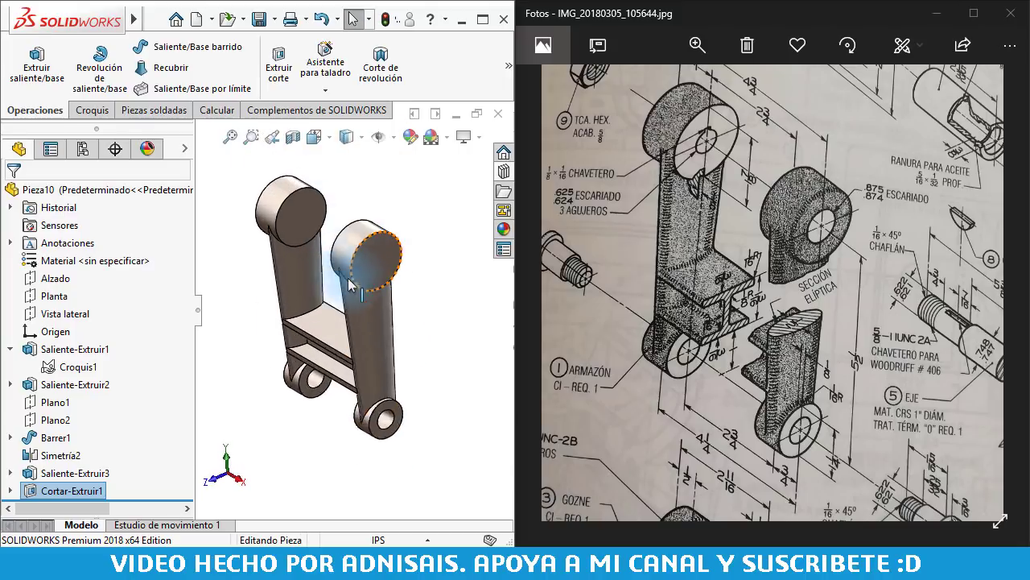
scroll(334, 299, "down", 3)
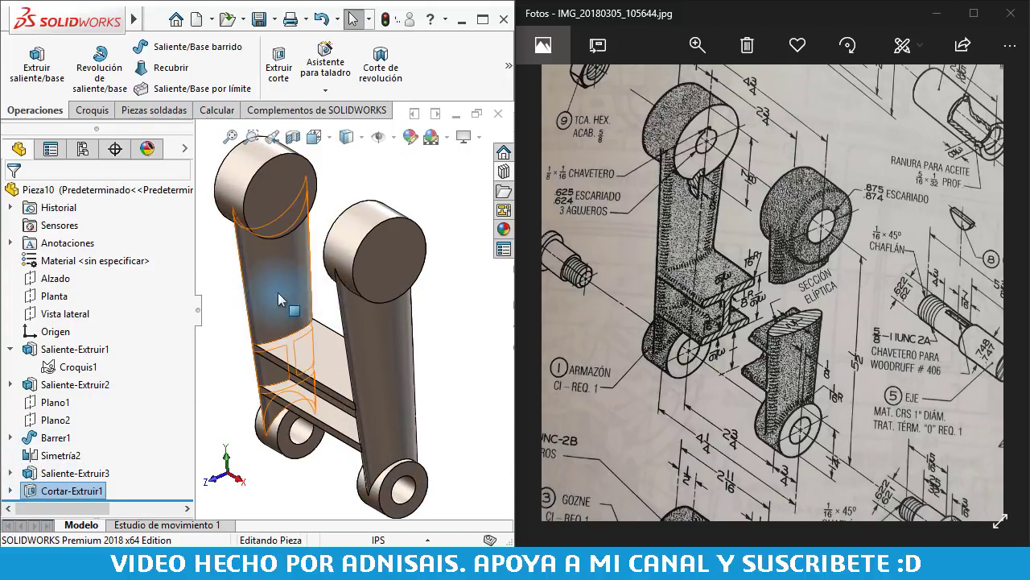
left_click(80, 369)
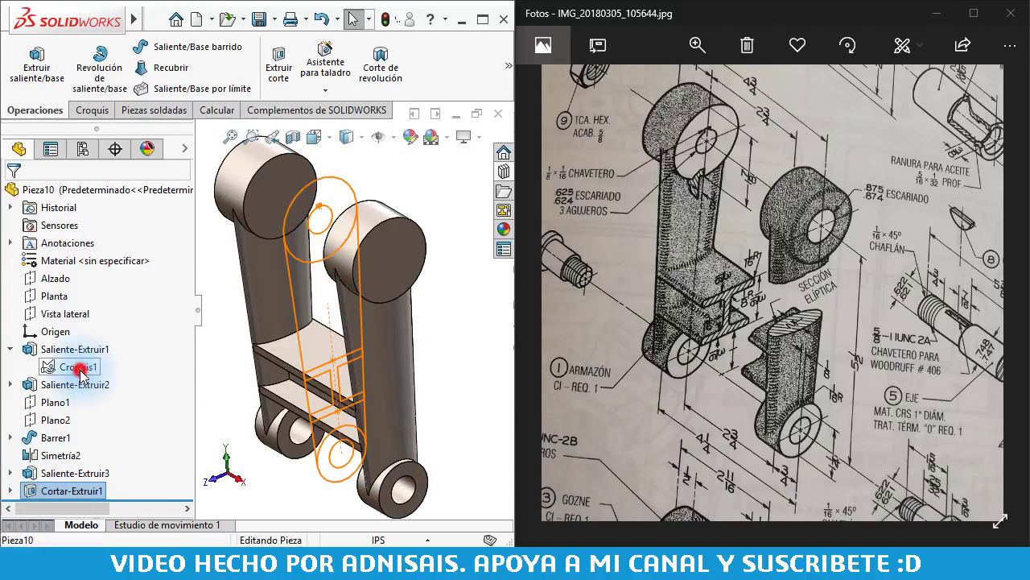
left_click(279, 65)
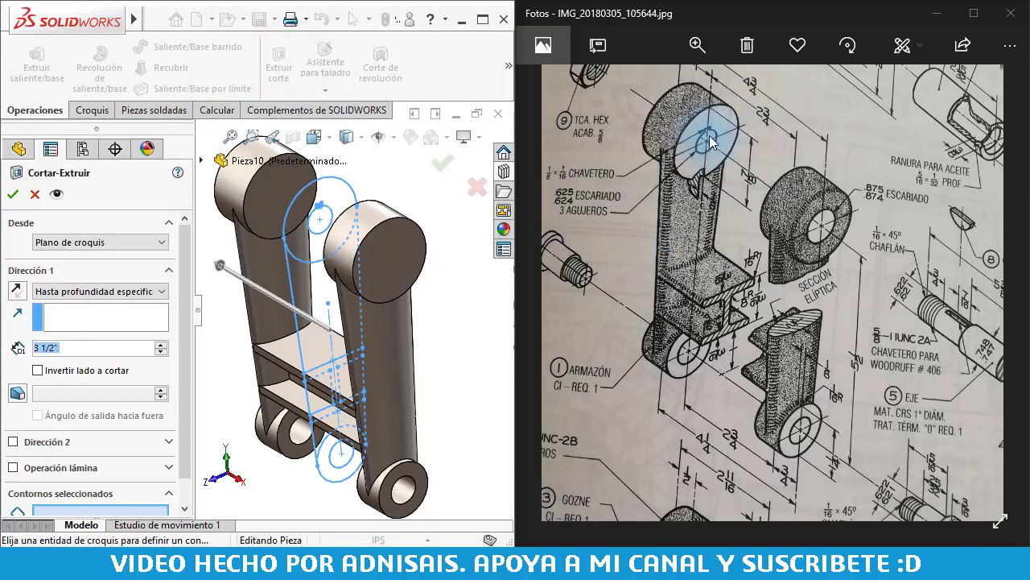
scroll(334, 230, "down", 5)
scroll(344, 231, "down", 3)
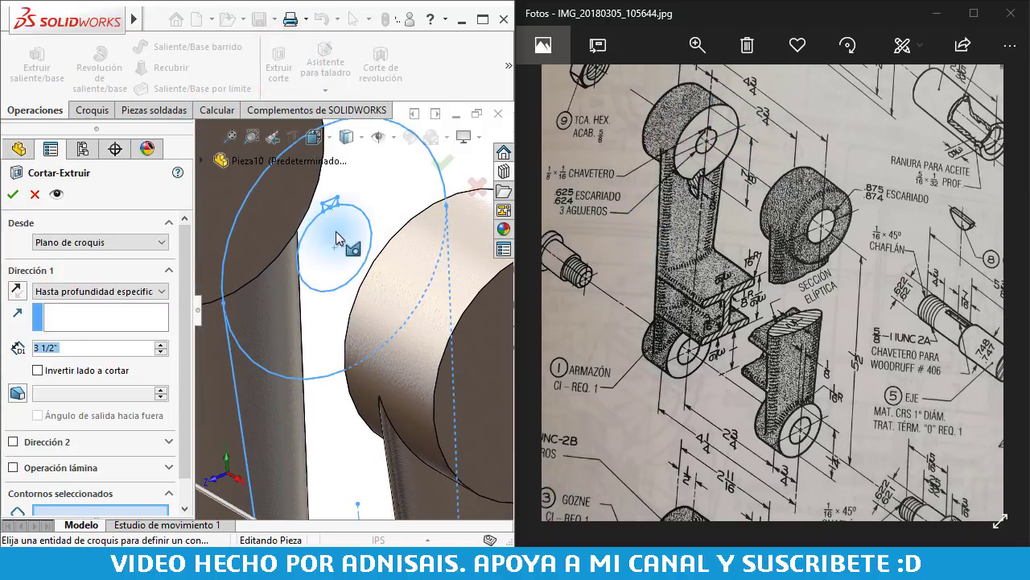
left_click(339, 239)
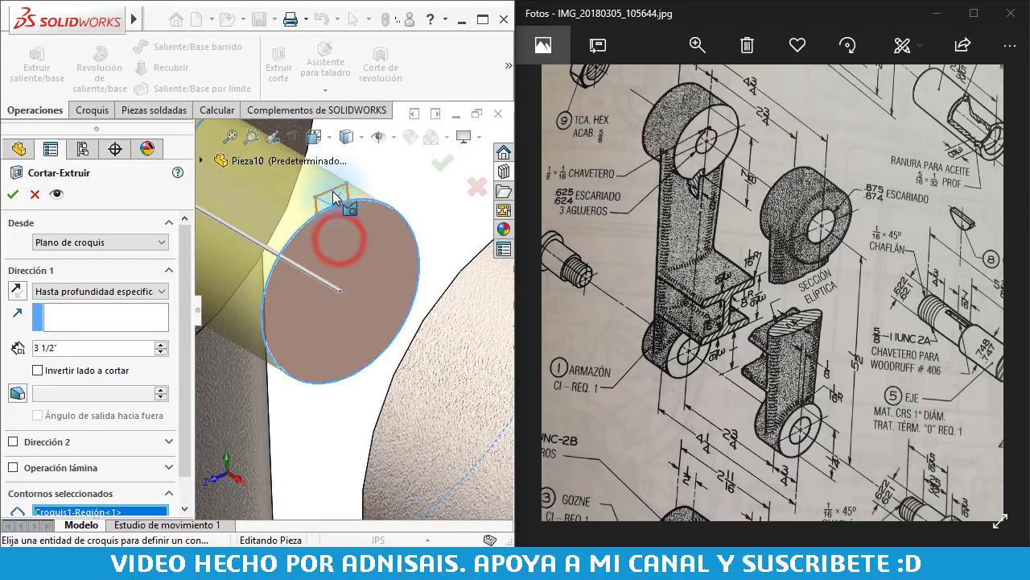
middle_click(326, 190)
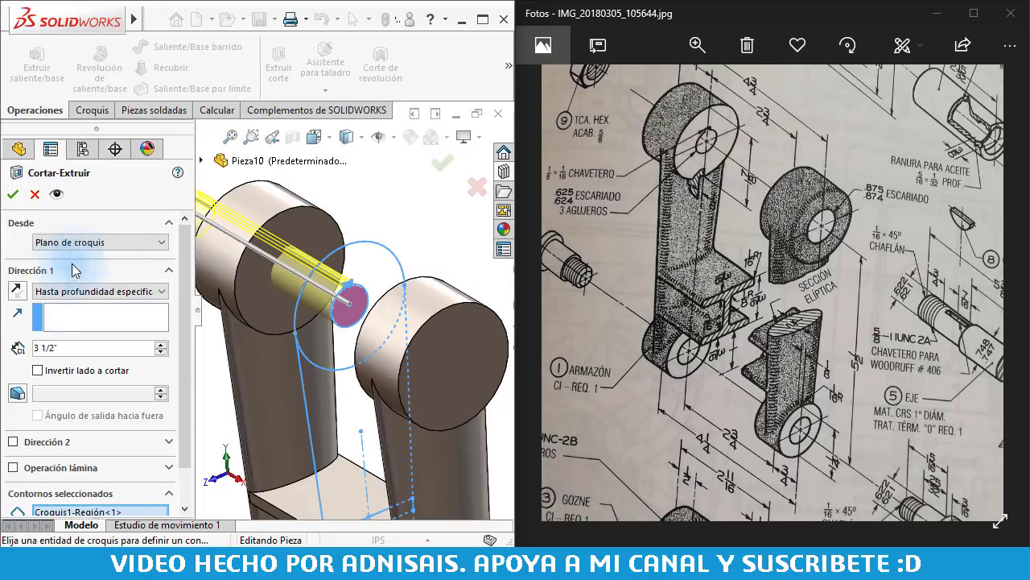
left_click(48, 293)
left_click(48, 301)
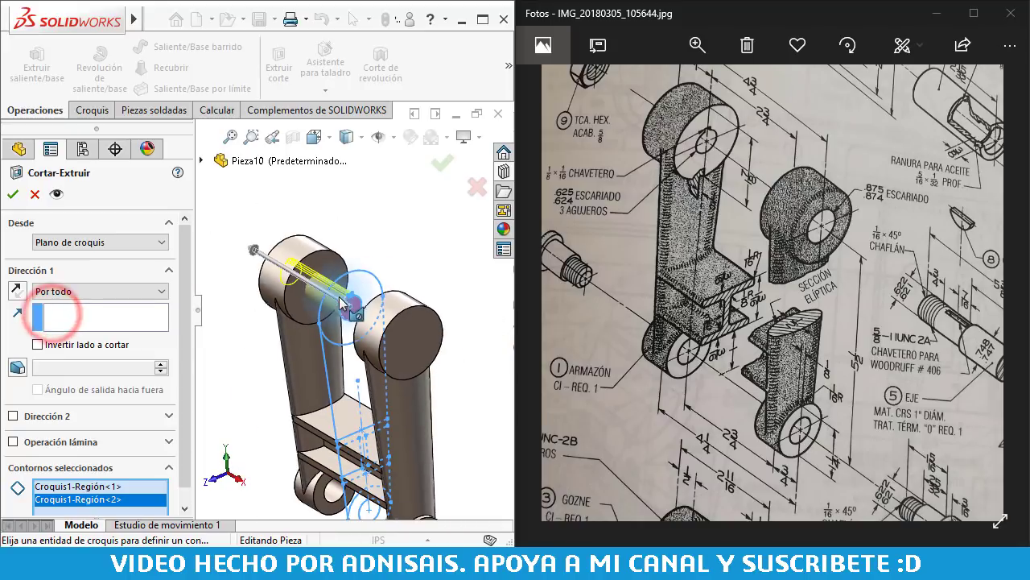
left_click(10, 196)
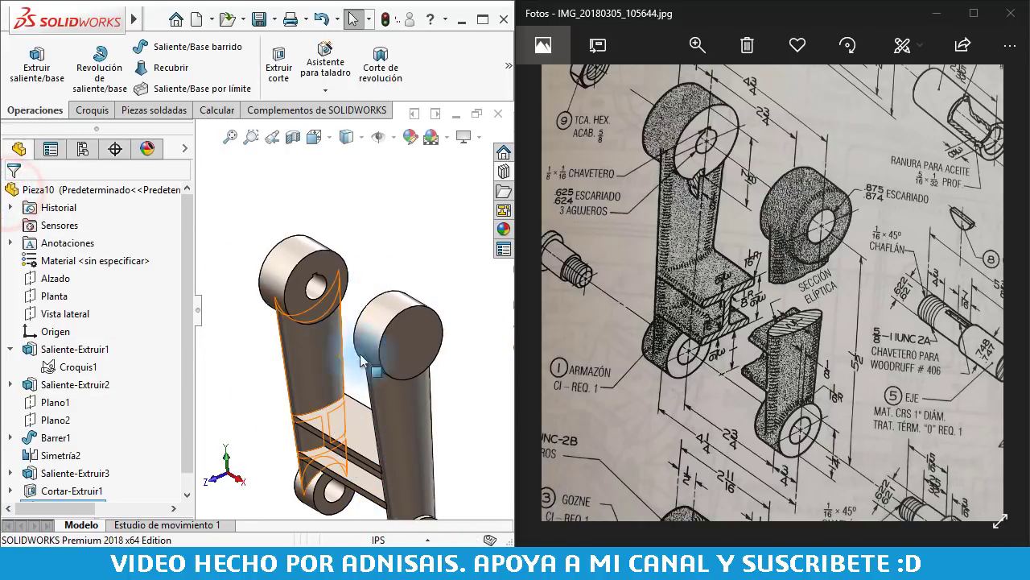
- Sketch a circle on the right arm's top boss face and dimension it 7/8" diameter
left_click(420, 334)
left_click(494, 288)
key("c")
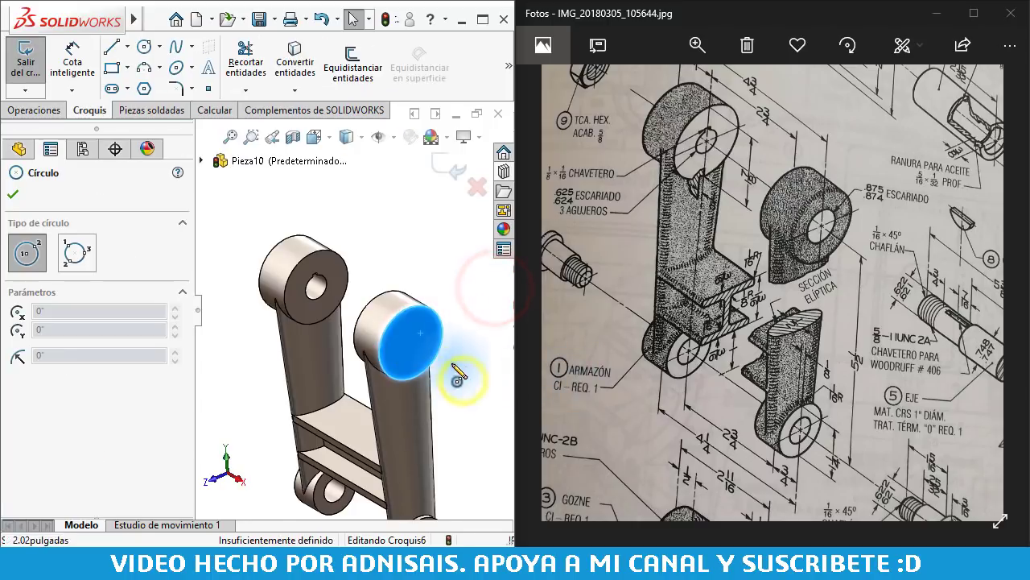
left_click(410, 342)
left_click(422, 341)
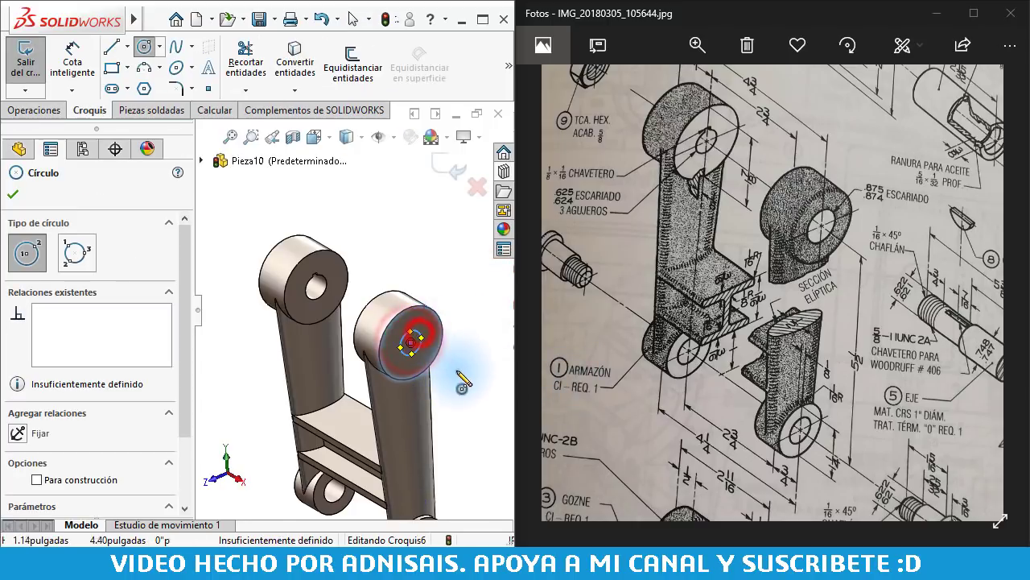
right_click_drag(460, 367, 425, 338)
left_click(424, 338)
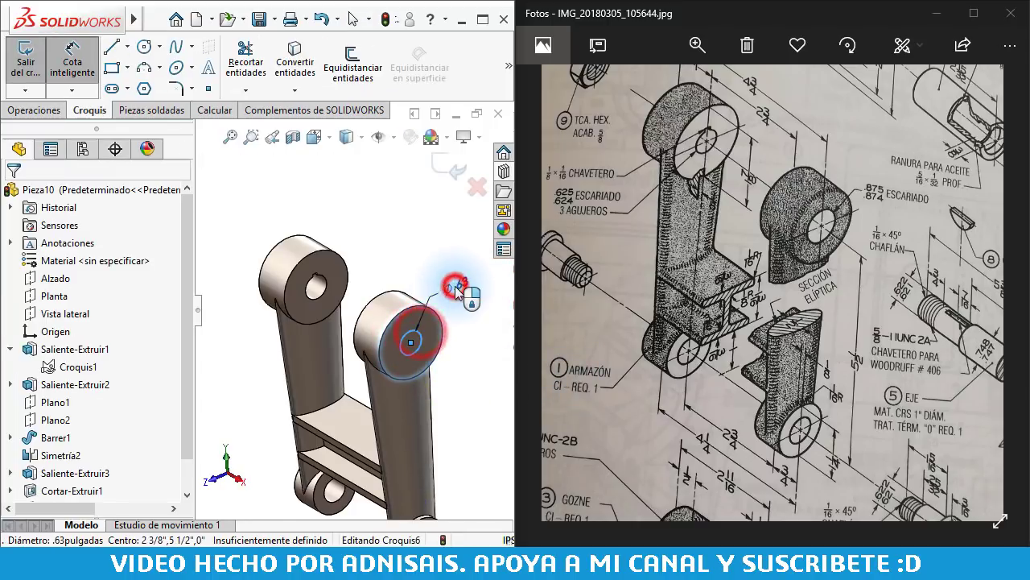
left_click(457, 291)
type("7/8")
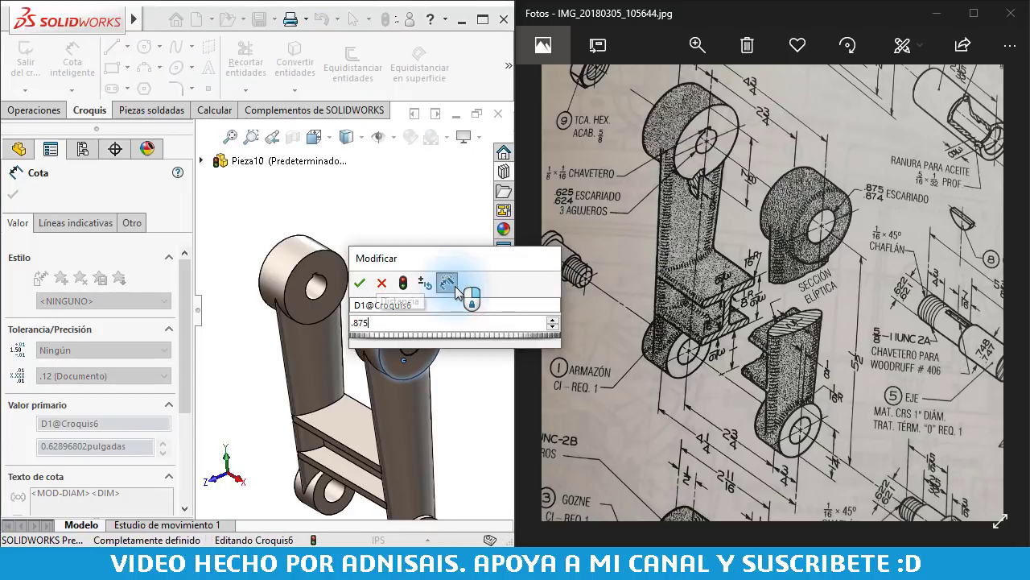
key("Return")
- Cut the 7/8" circle with Hasta el siguiente and return to the isometric view
left_click(34, 110)
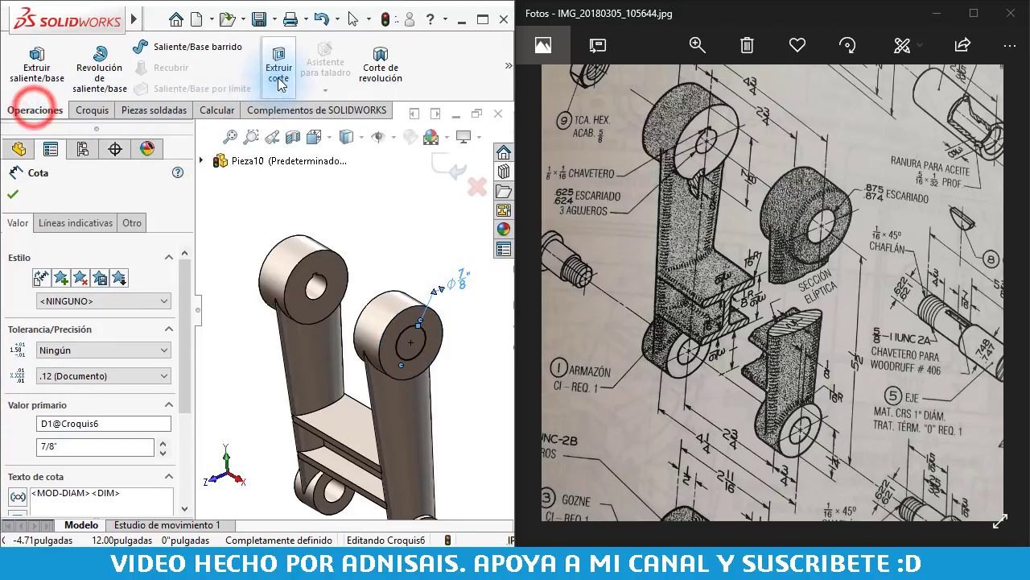
left_click(279, 63)
left_click(65, 291)
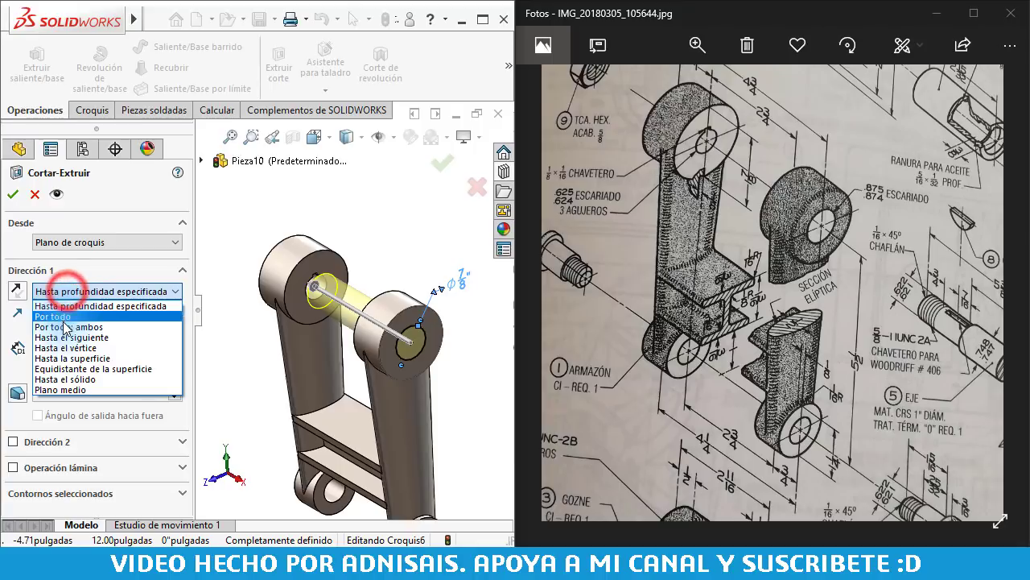
left_click(65, 326)
left_click(12, 194)
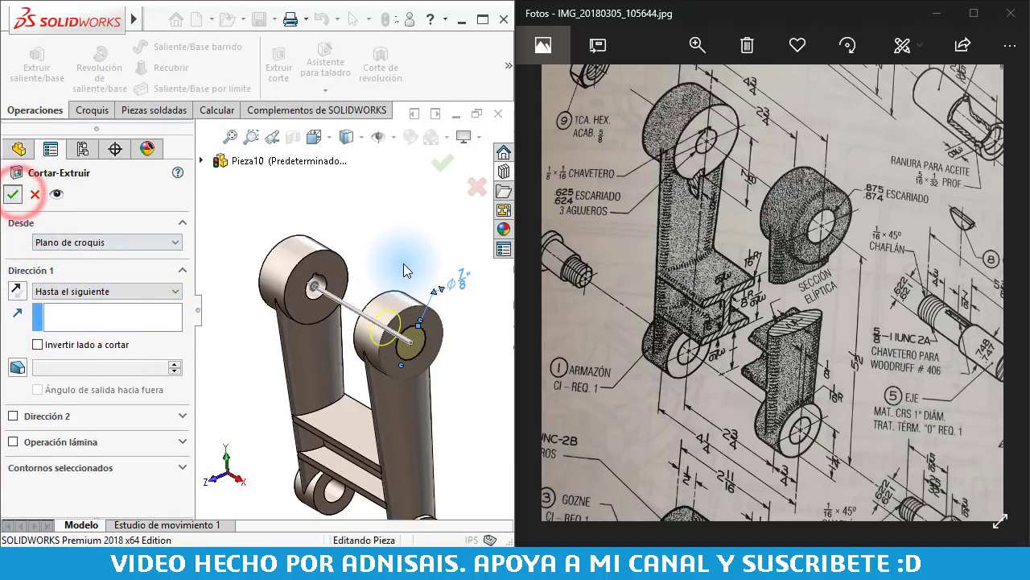
key("ctrl+7")
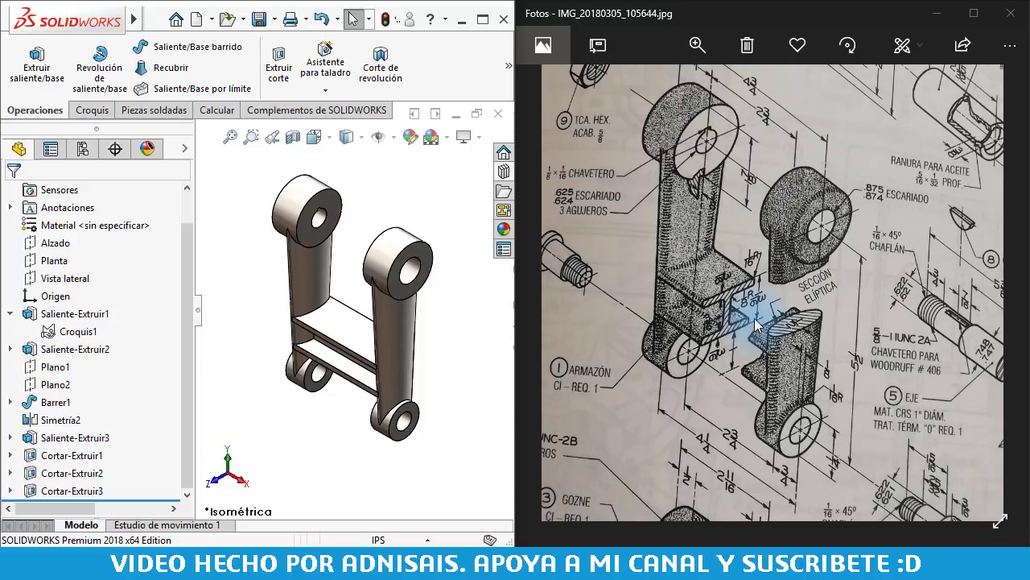
- Check the reference drawing photo, return to the bracket model and launch Redondeo (Fillet)
left_click(778, 359)
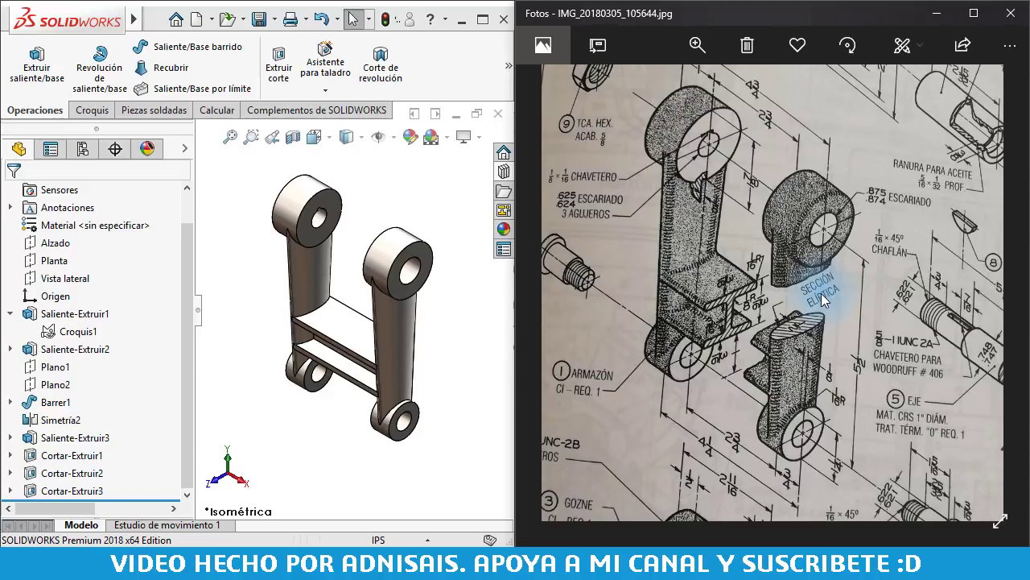
scroll(821, 293, "down", 1)
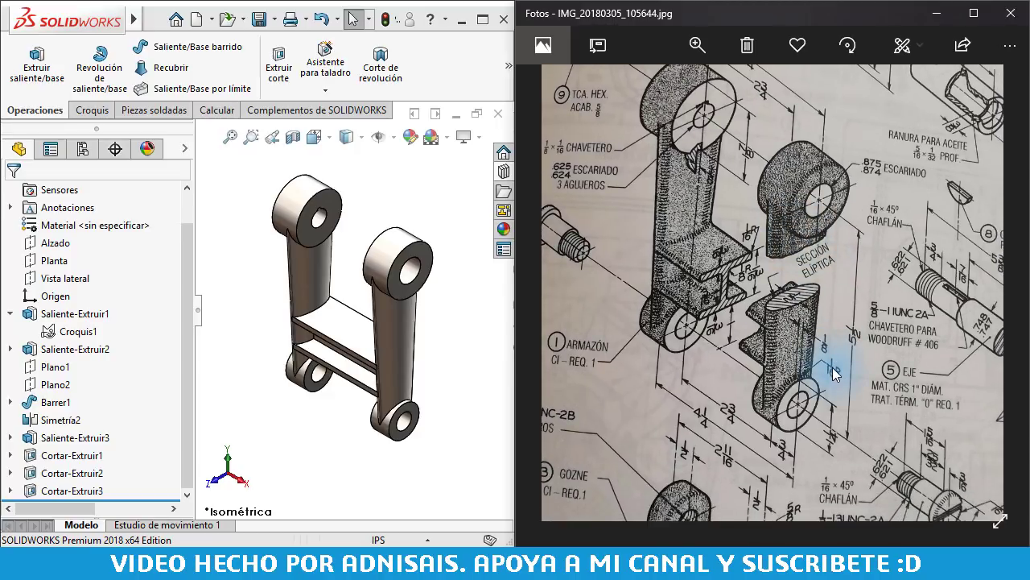
left_click(460, 379)
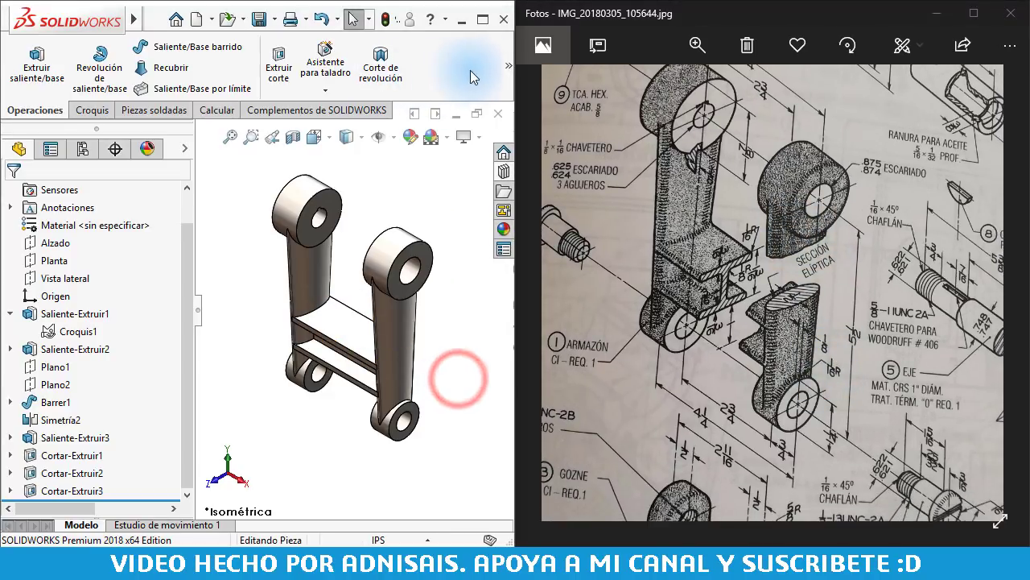
left_click(510, 66)
left_click(158, 129)
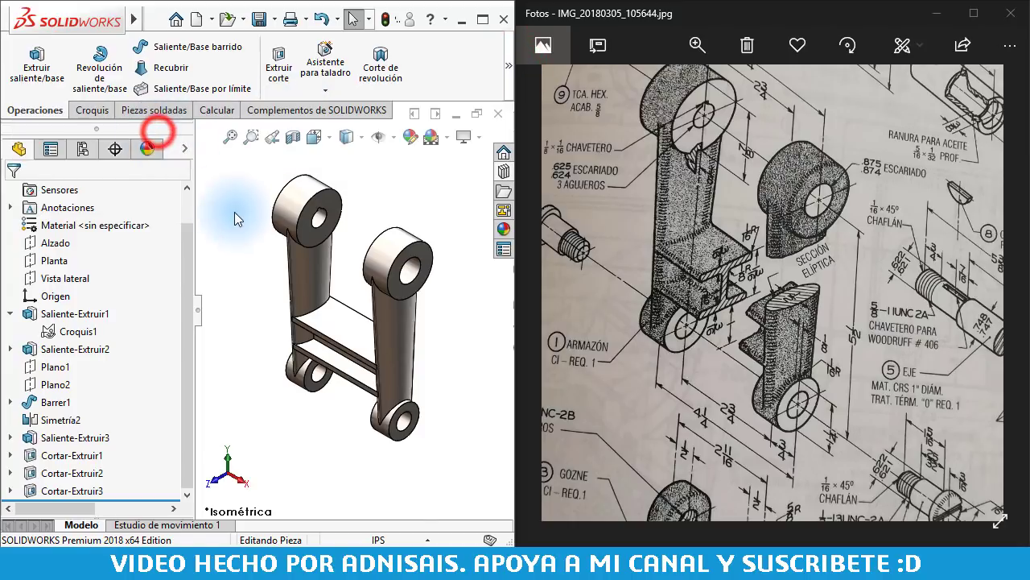
- Set the fillet radius to 1/16"
left_click_drag(186, 299, 179, 353)
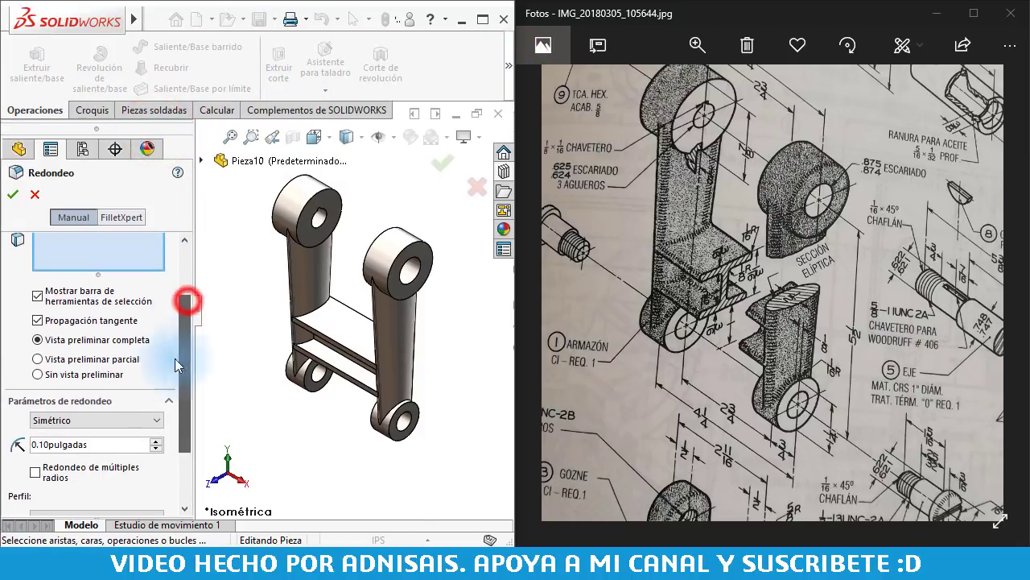
left_click(113, 442)
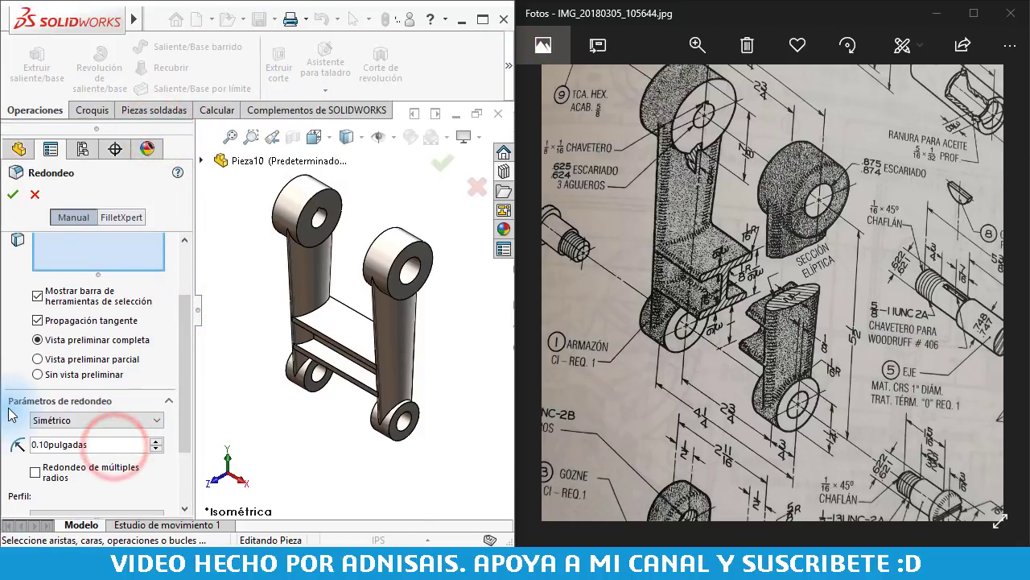
key("Delete")
key("Delete")
type("1")
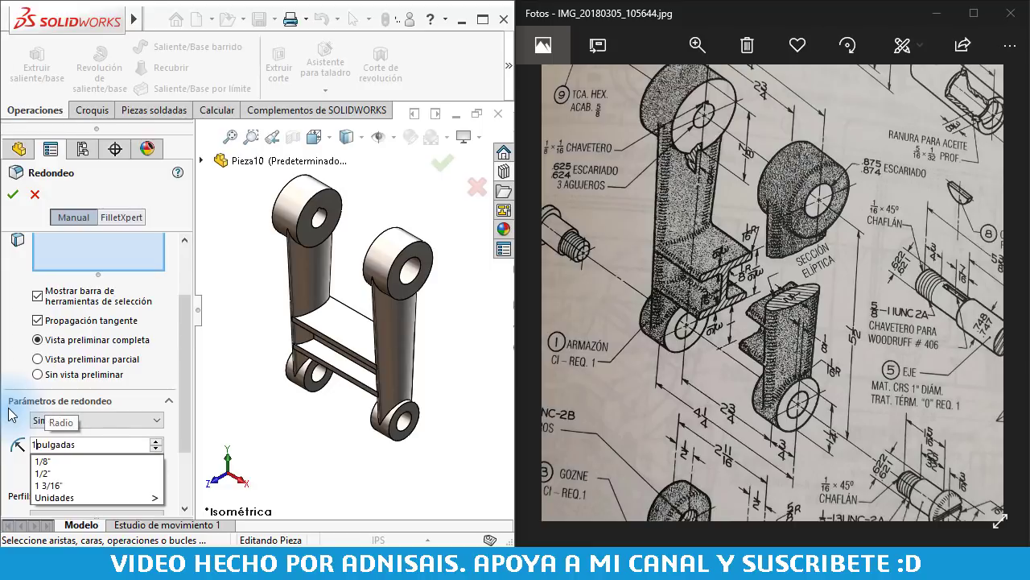
type("/16")
key("Return")
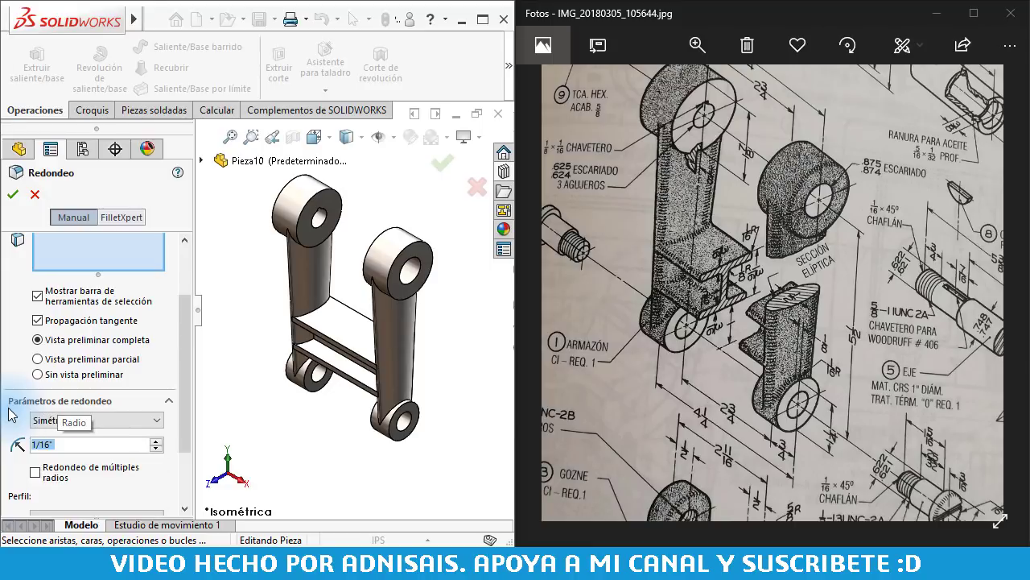
- Fillet the crossbar top and bottom faces, both arm faces and both upper boss edges
scroll(30, 407, "up", 3)
left_click(81, 322)
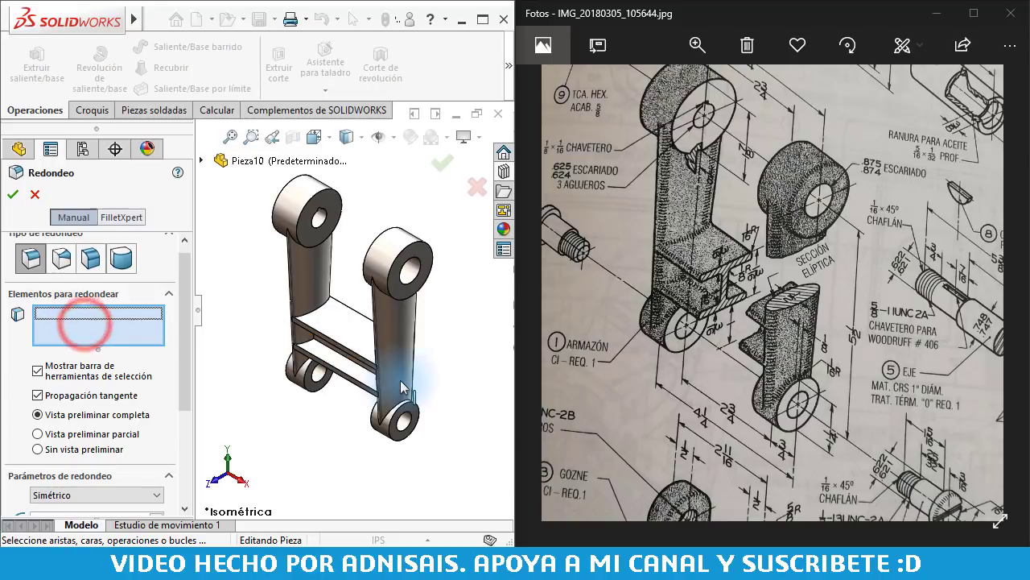
left_click(353, 322)
middle_click_drag(346, 323, 341, 362)
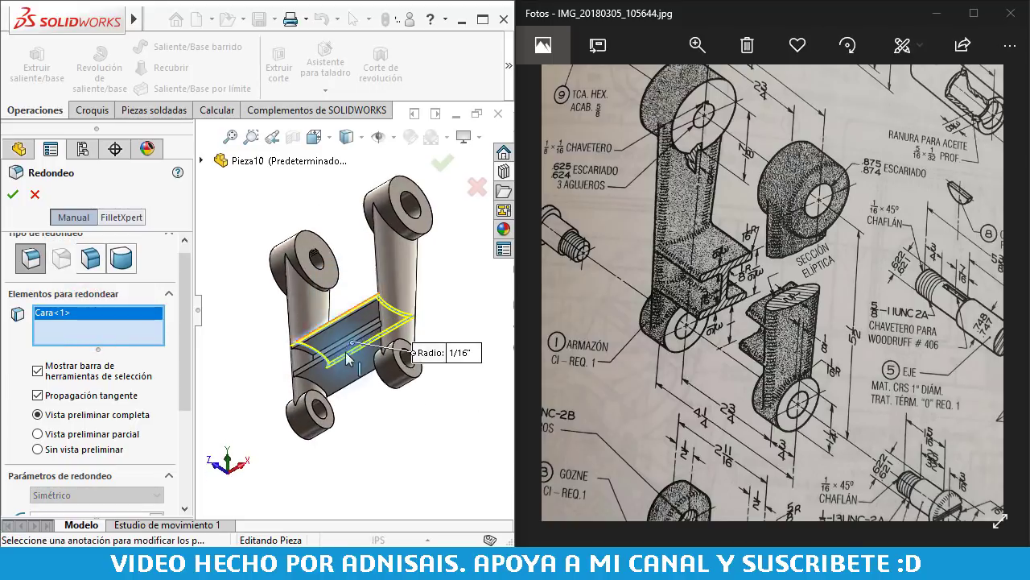
left_click(341, 374)
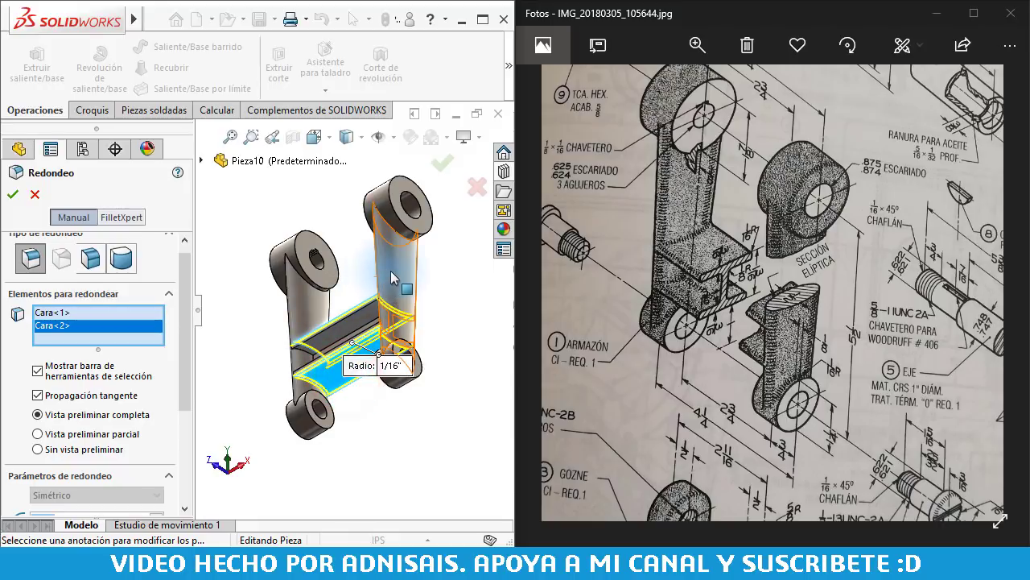
left_click(391, 268)
left_click(297, 302)
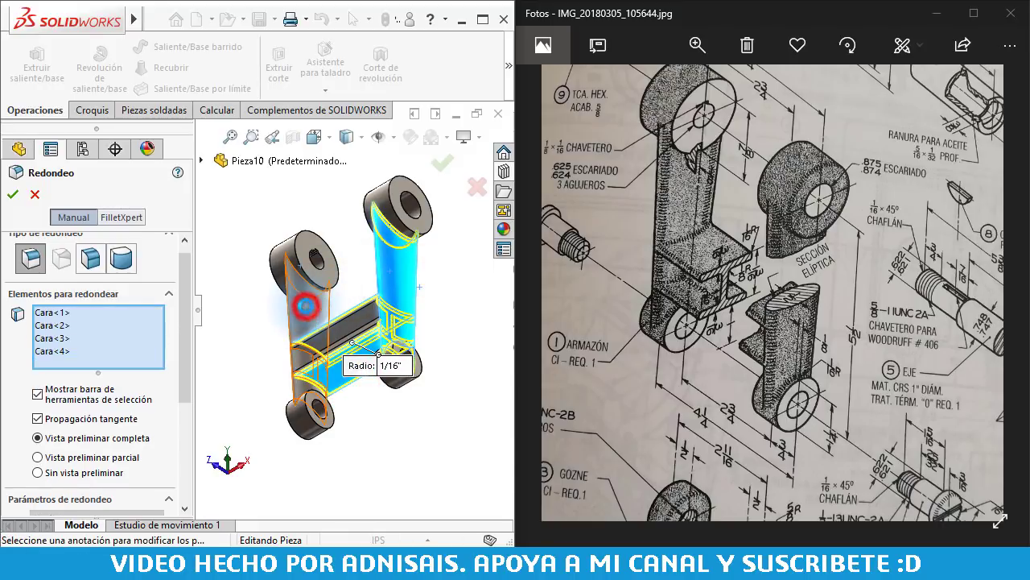
mouse_move(359, 281)
middle_mouse_down()
mouse_move(366, 336)
mouse_move(354, 344)
middle_mouse_up()
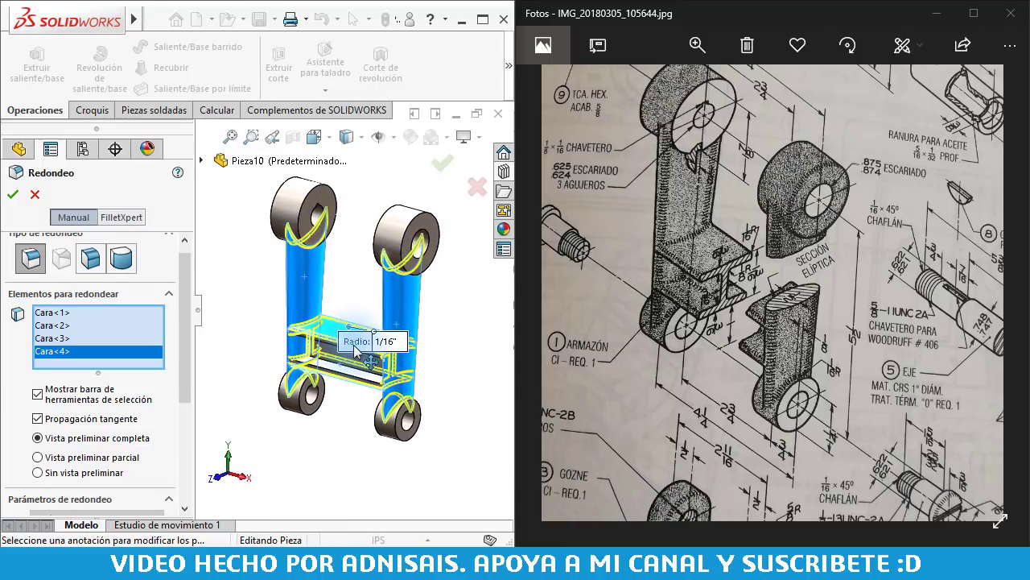
left_click(411, 235)
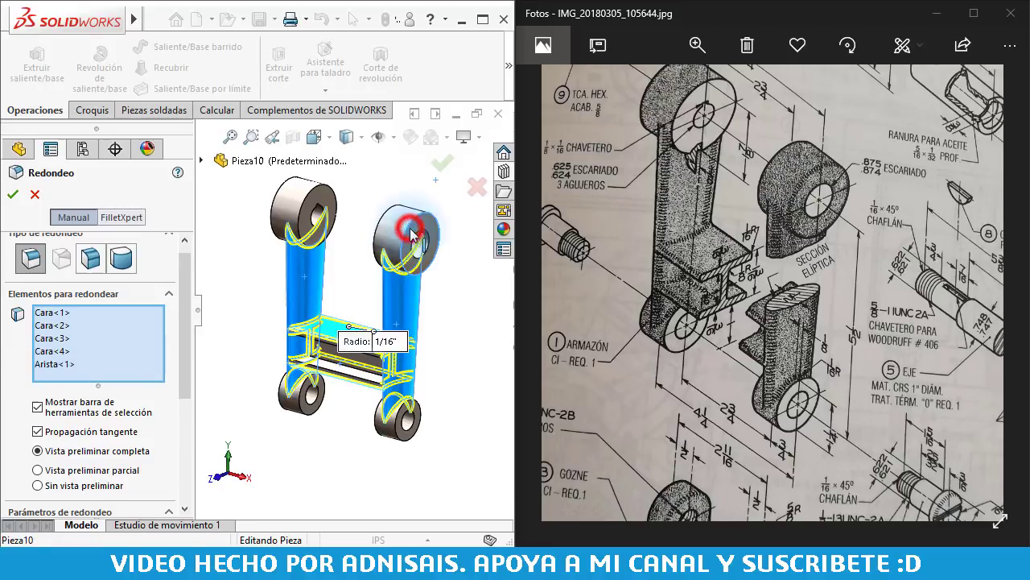
left_click(272, 211)
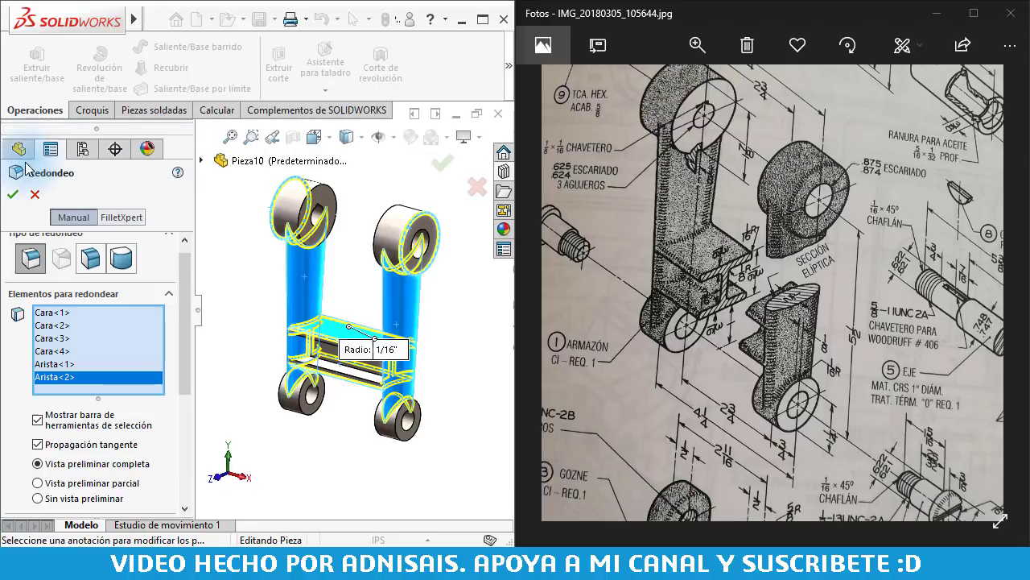
left_click(13, 195)
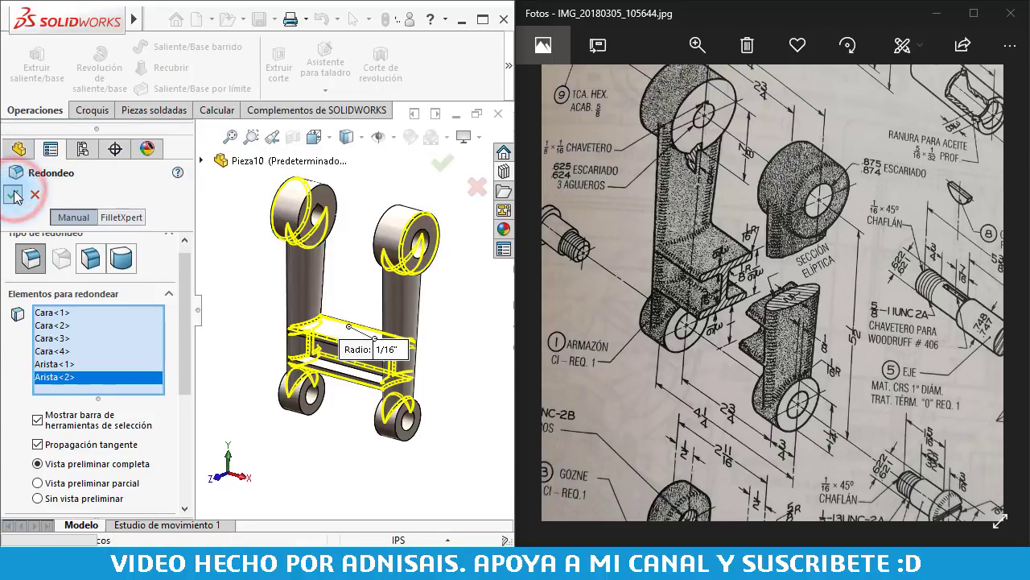
middle_click_drag(351, 330, 374, 297)
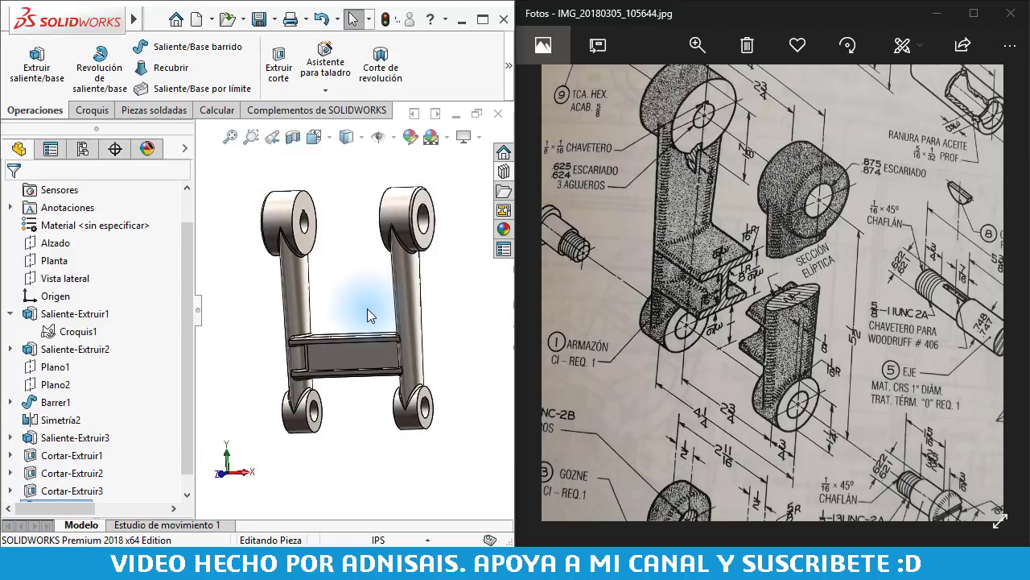
- Return to isometric view and save the part to the Desktop (Escritorio) as 9090909-94
key("ctrl+7")
left_click(430, 271)
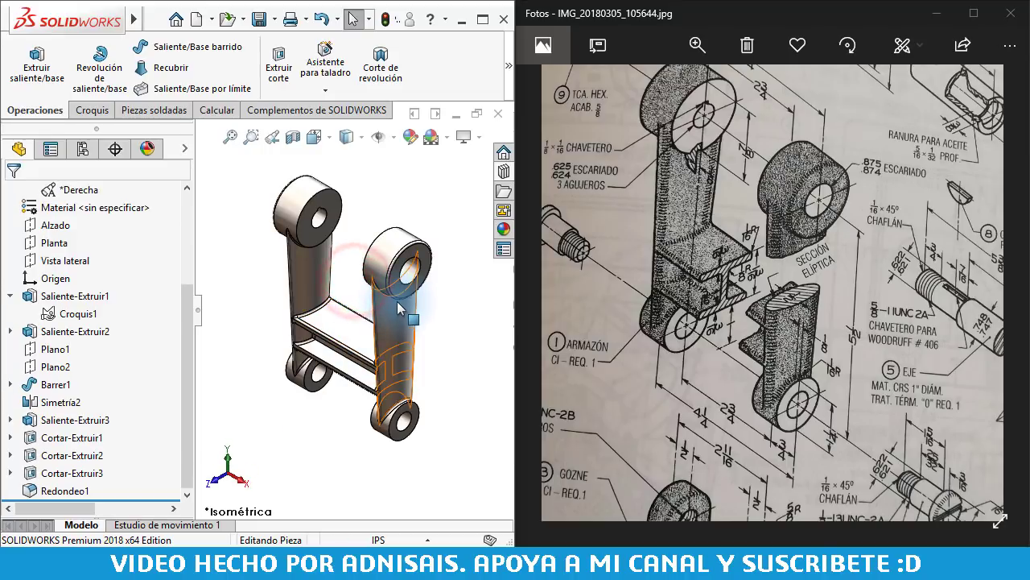
left_click(252, 208)
left_click(260, 25)
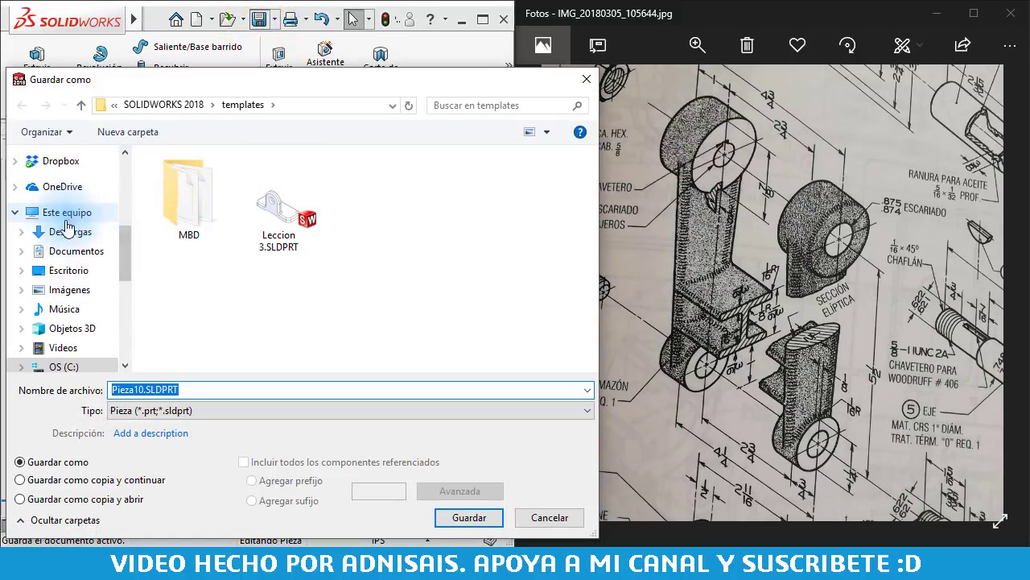
left_click(63, 271)
left_click(232, 392)
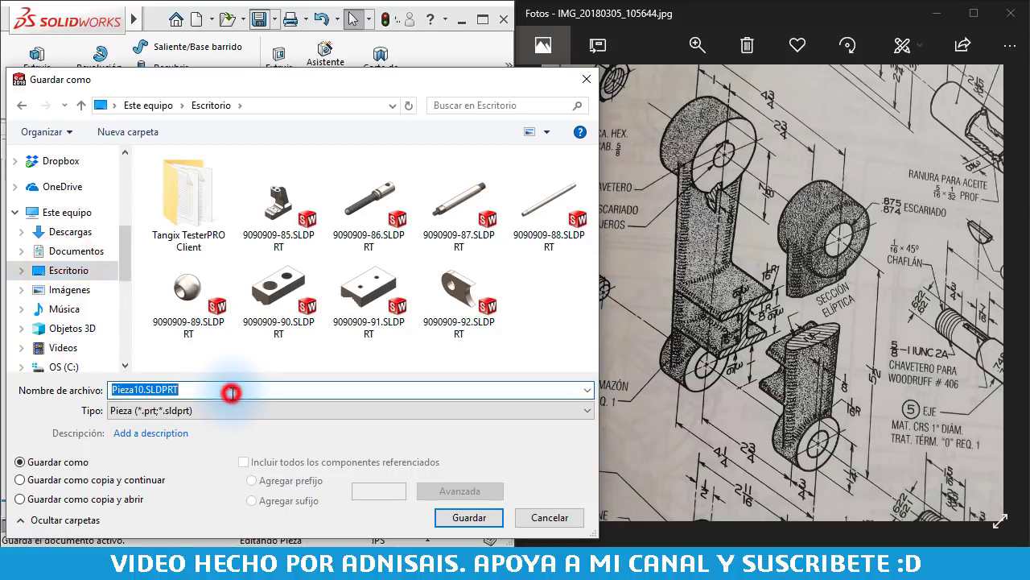
type("9090909-")
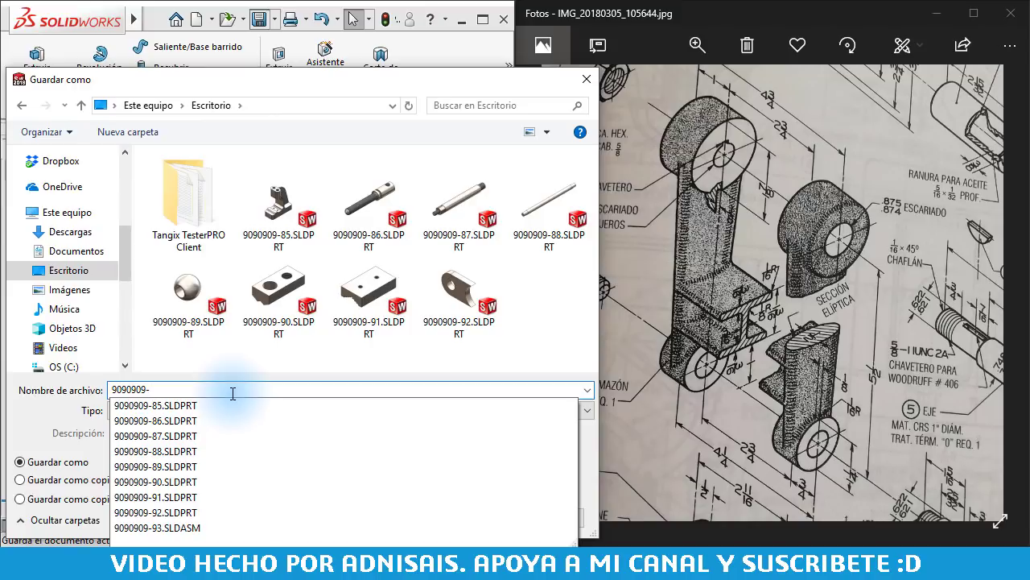
type("94")
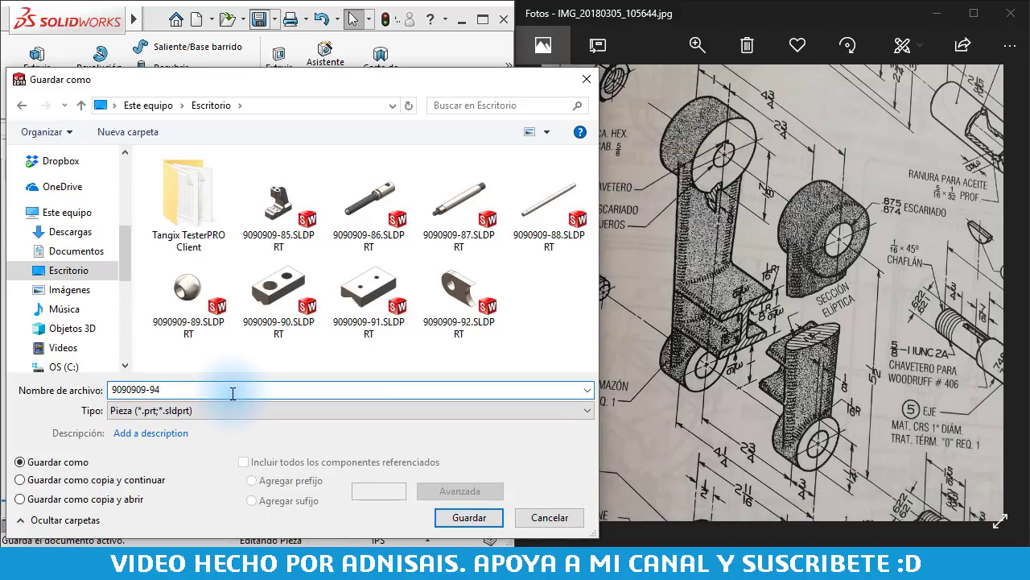
key("Return")
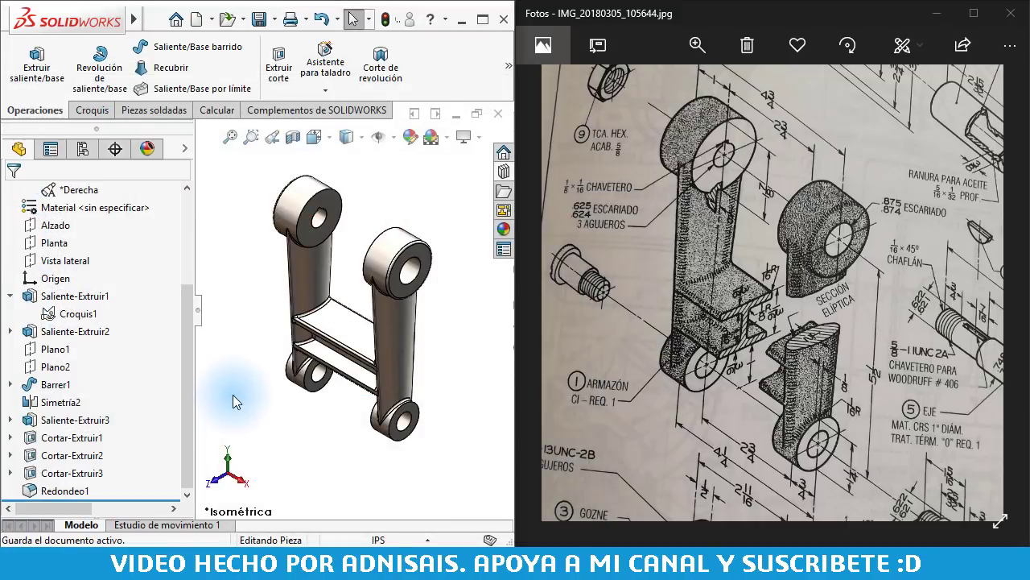
left_click_drag(832, 351, 755, 302)
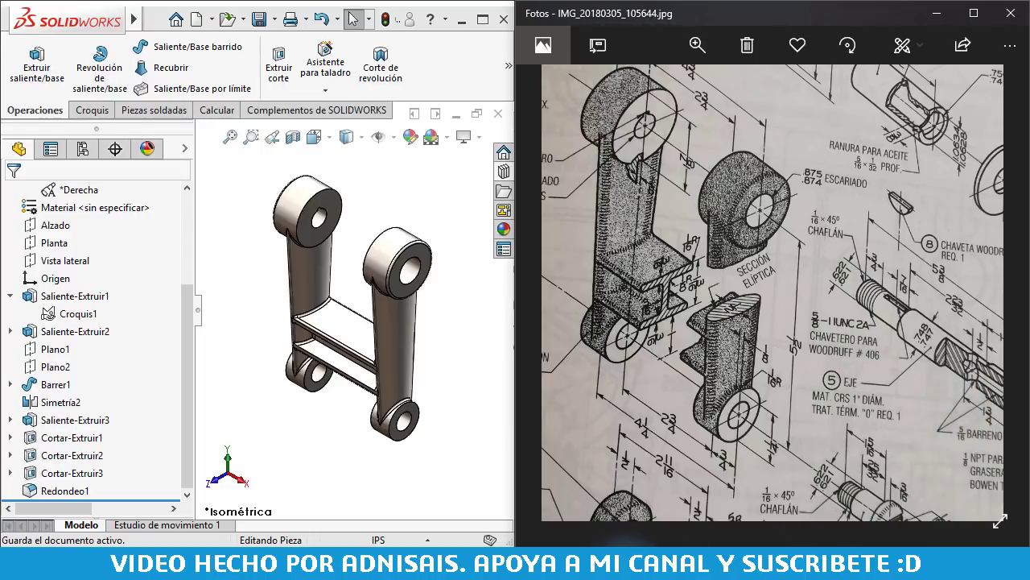
left_click(940, 493)
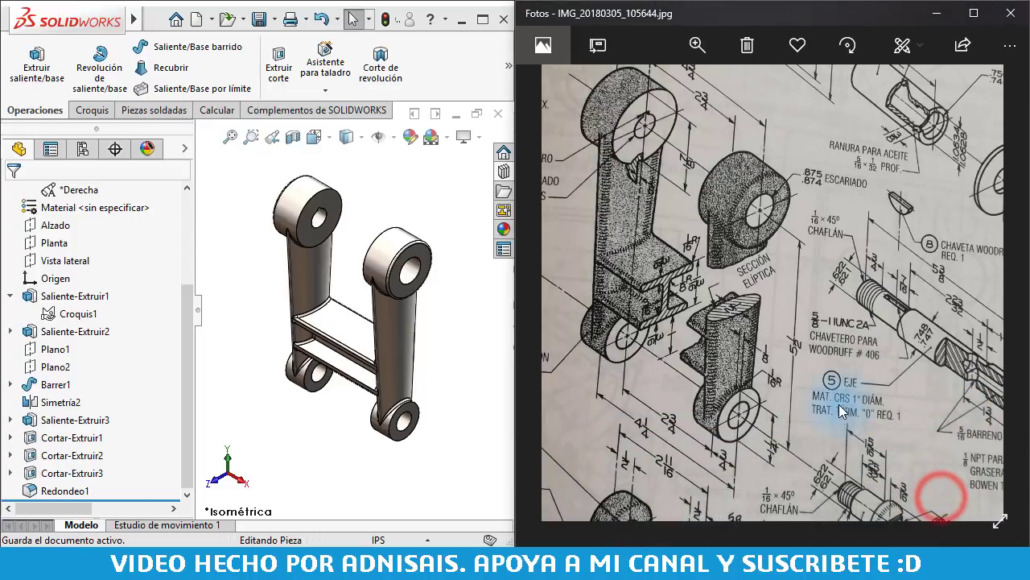
left_click_drag(792, 359, 805, 361)
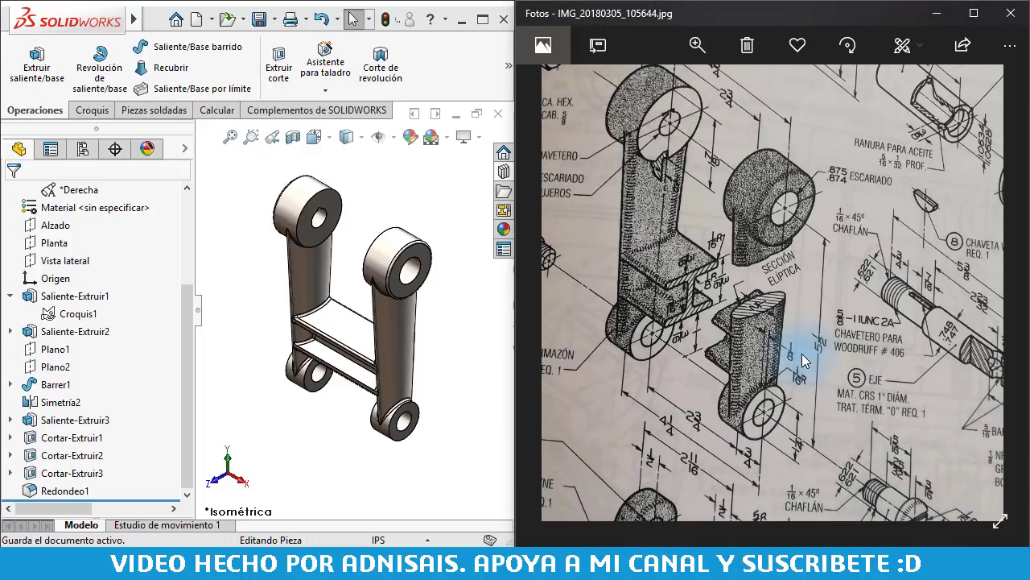
mouse_move(781, 327)
left_mouse_down()
mouse_move(812, 336)
mouse_move(783, 498)
mouse_move(784, 468)
left_mouse_up()
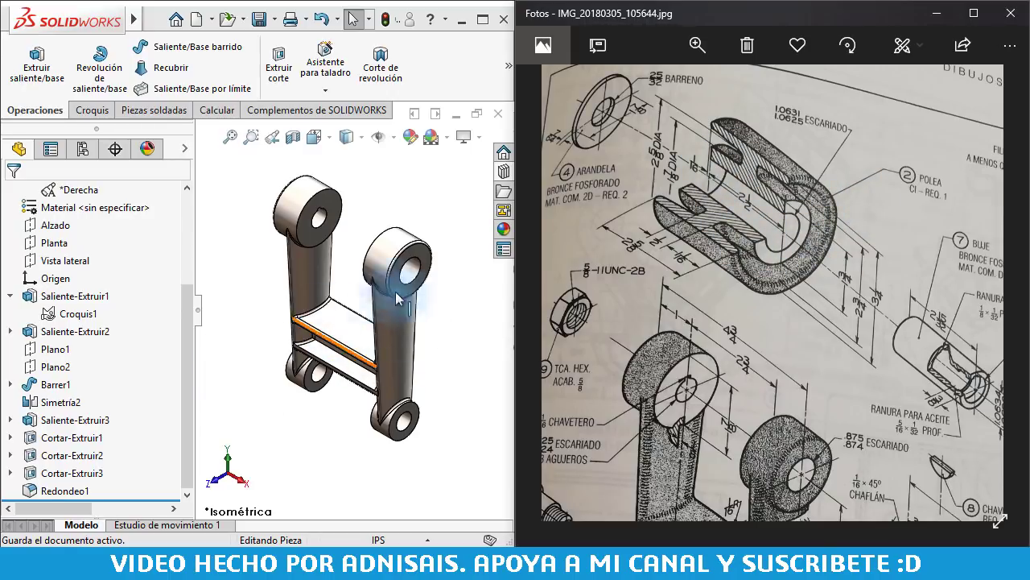
- Create a new part from the Pulgadas template and start a sketch on the Alzado plane
left_click(368, 232)
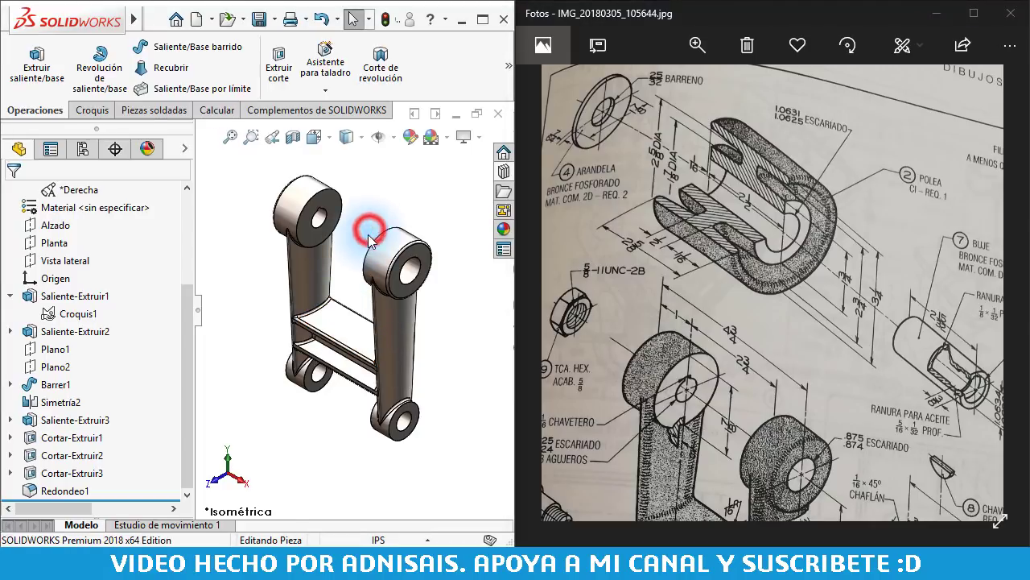
key("ctrl+n")
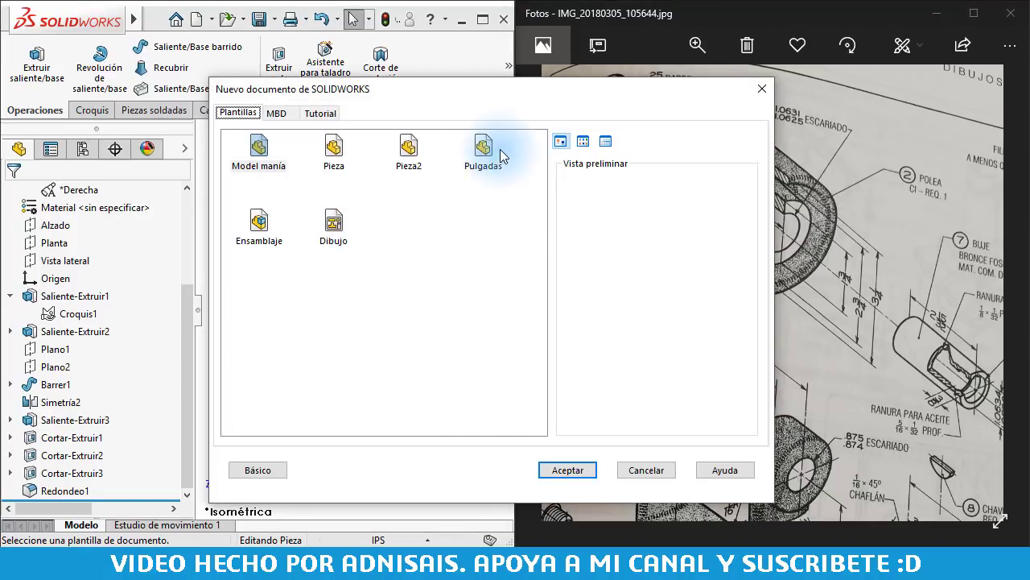
left_click(483, 146)
double_click(483, 146)
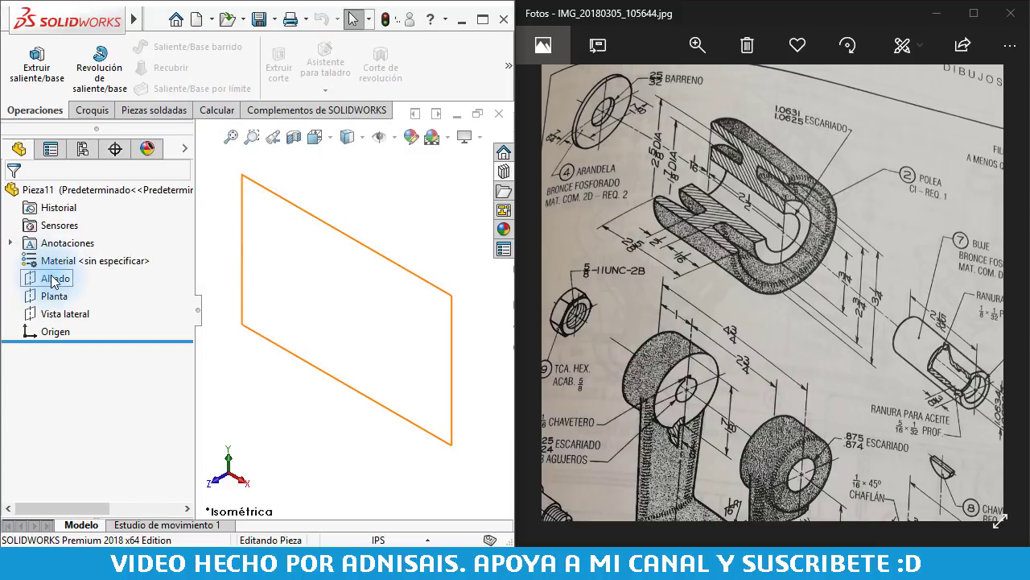
left_click(53, 280)
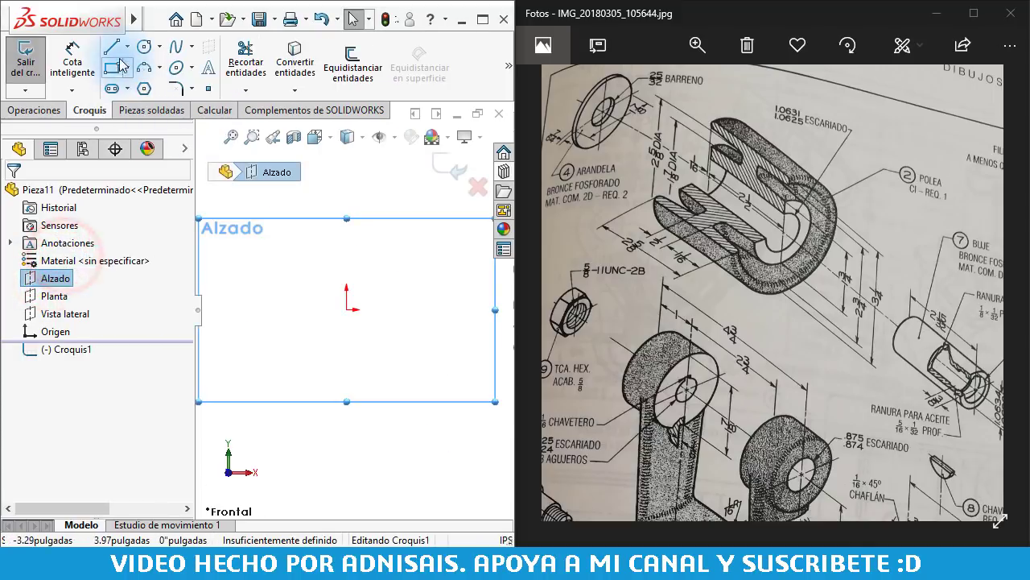
- Draw a horizontal and a vertical centreline meeting at the origin
left_click(127, 46)
left_click(145, 86)
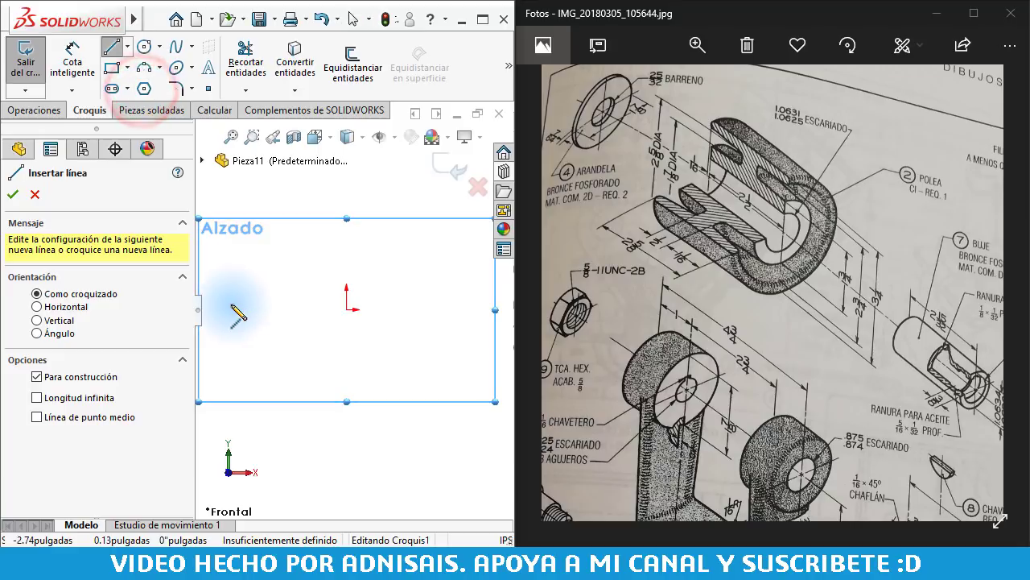
left_click(231, 309)
left_click(346, 310)
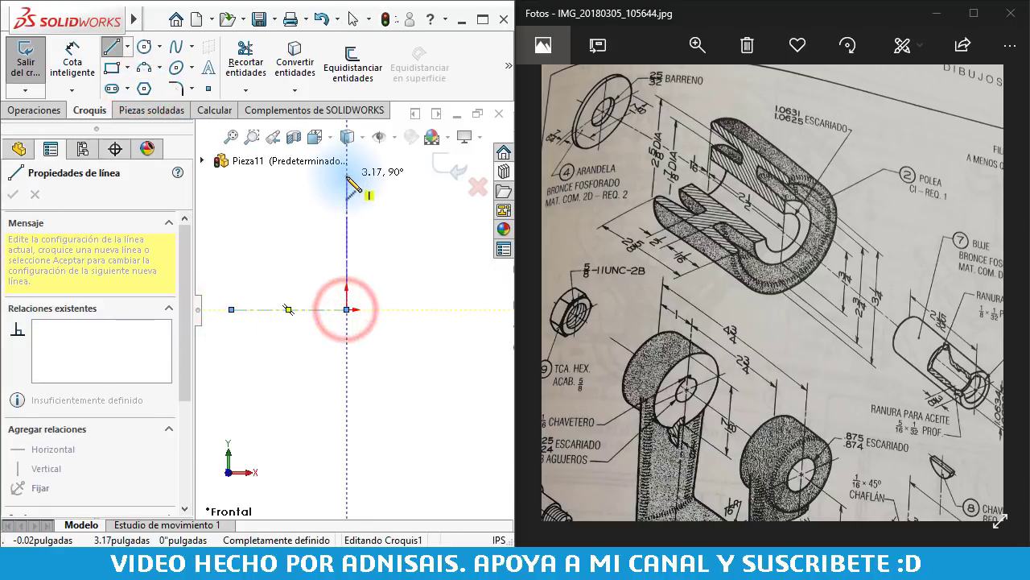
left_click(346, 175)
right_click(403, 265)
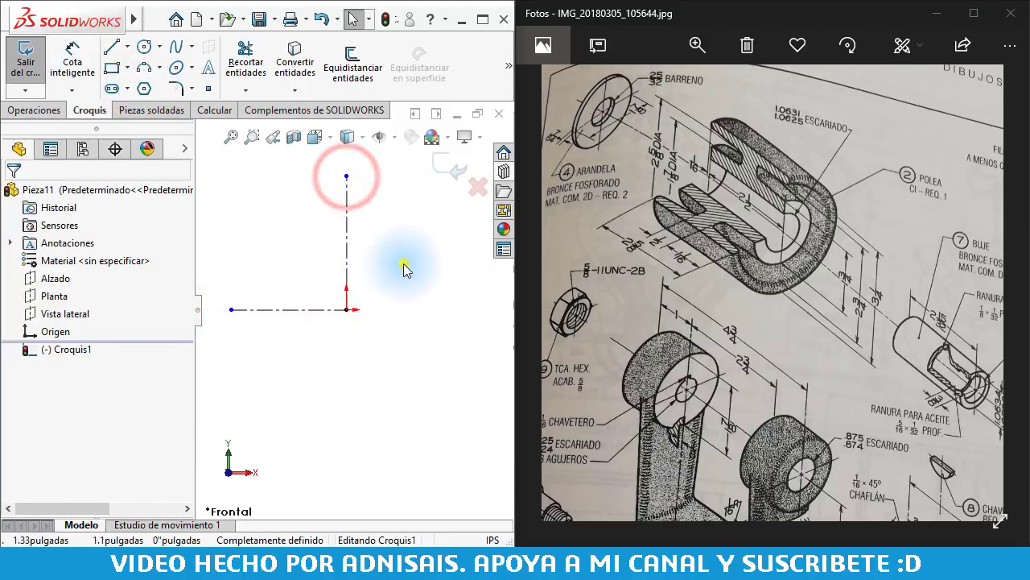
- Sketch the notched half profile with lines, closing on the vertical centreline
left_click(346, 259)
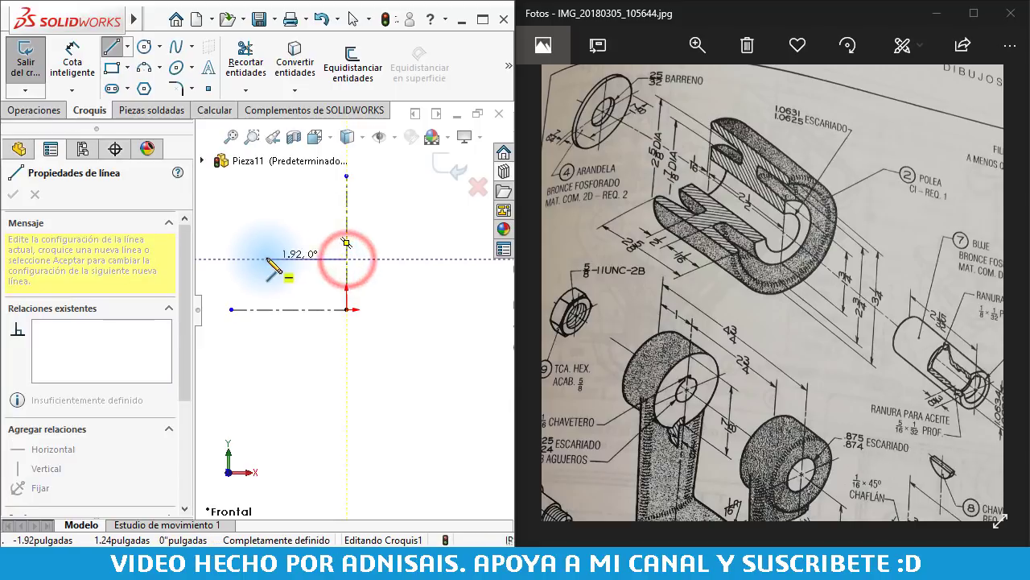
left_click(267, 258)
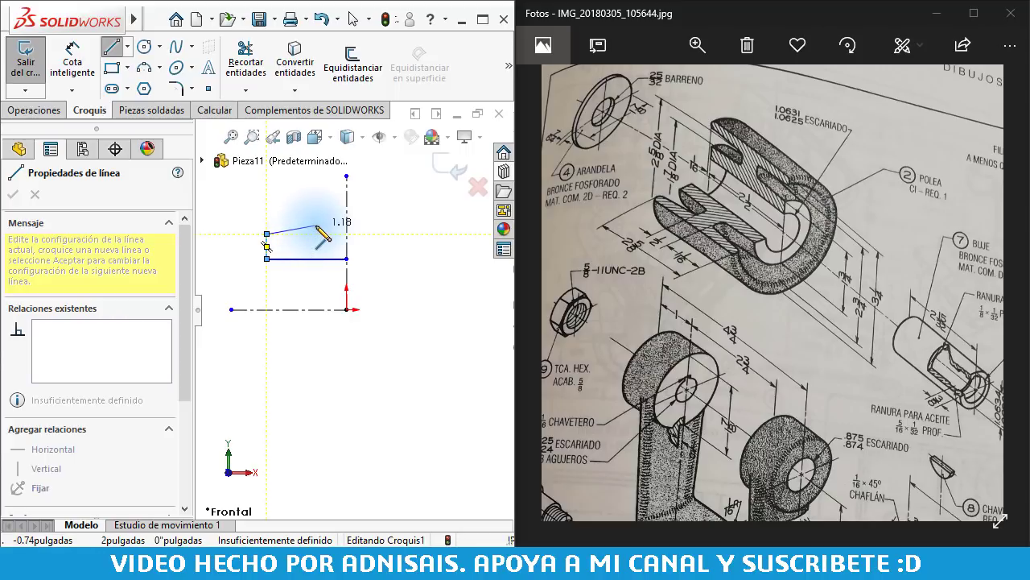
left_click(316, 225)
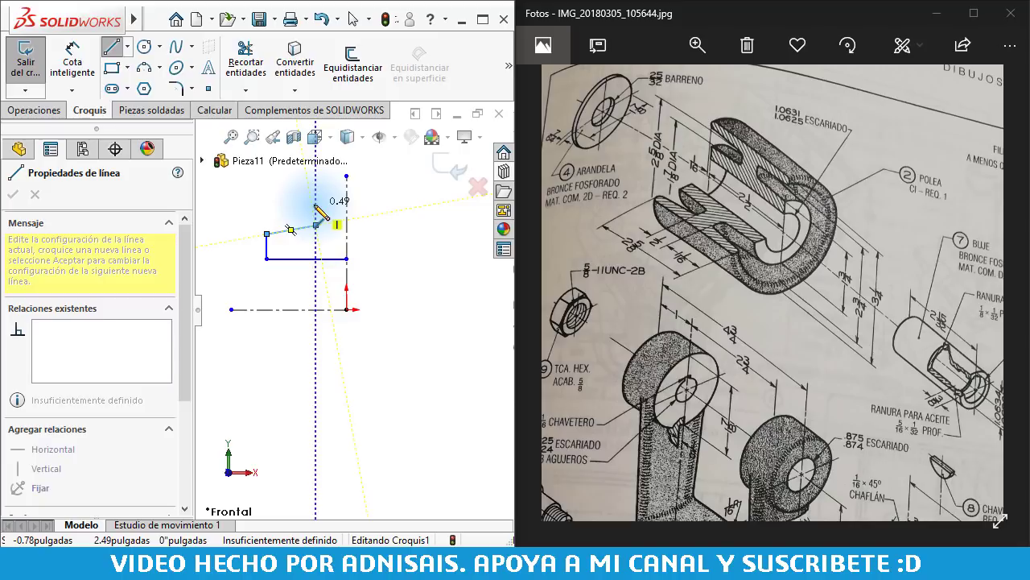
left_click(315, 205)
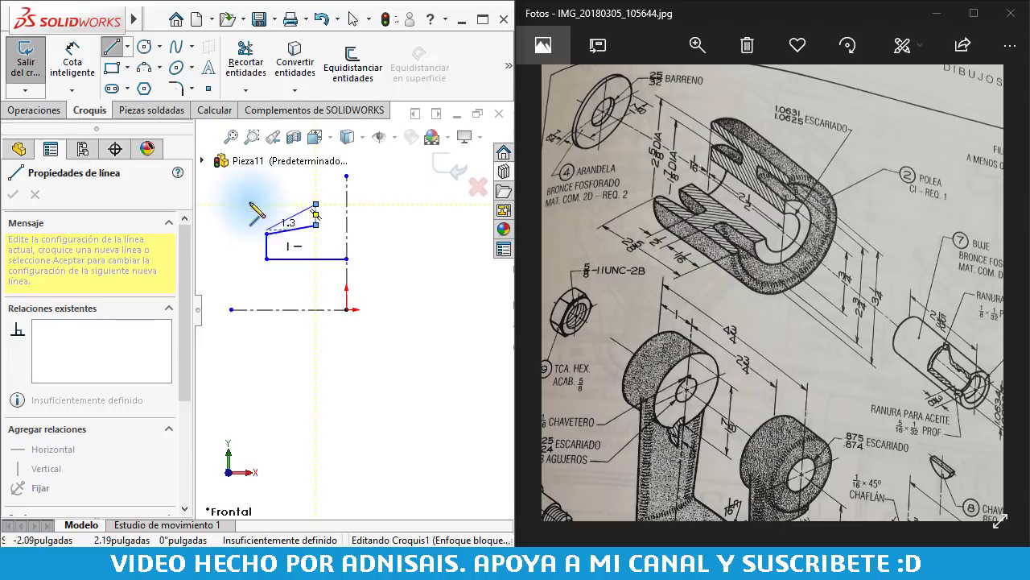
left_click(255, 190)
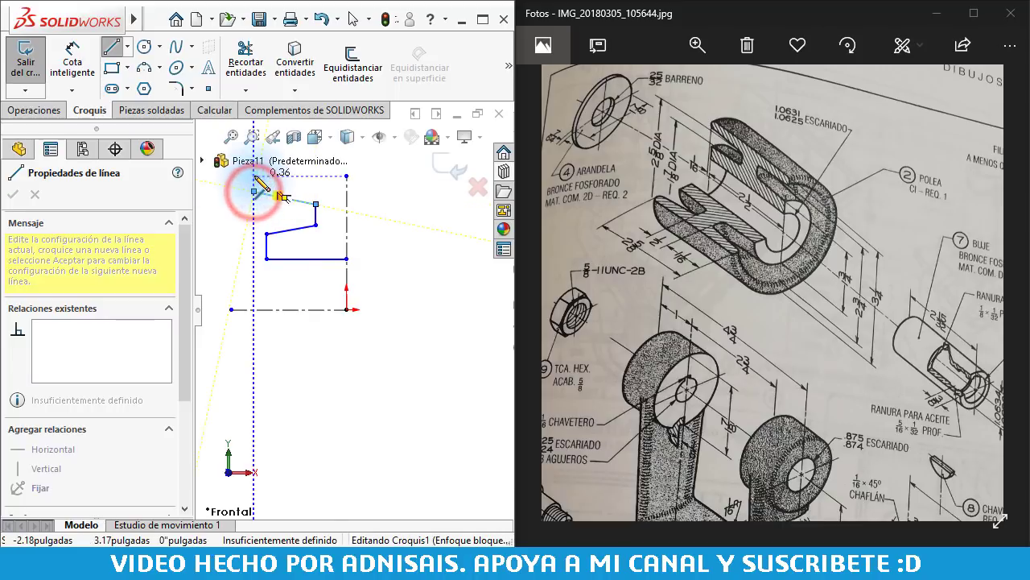
left_click(254, 175)
left_click(347, 175)
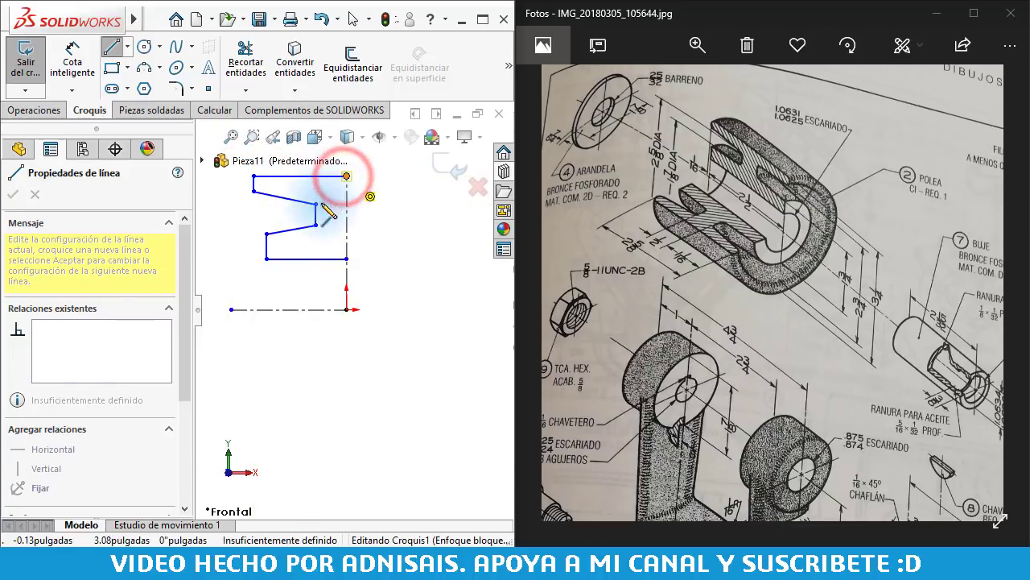
key("Escape")
- Mirror the half profile across the vertical centreline with Crear simetría de entidades
left_click_drag(391, 306, 233, 173)
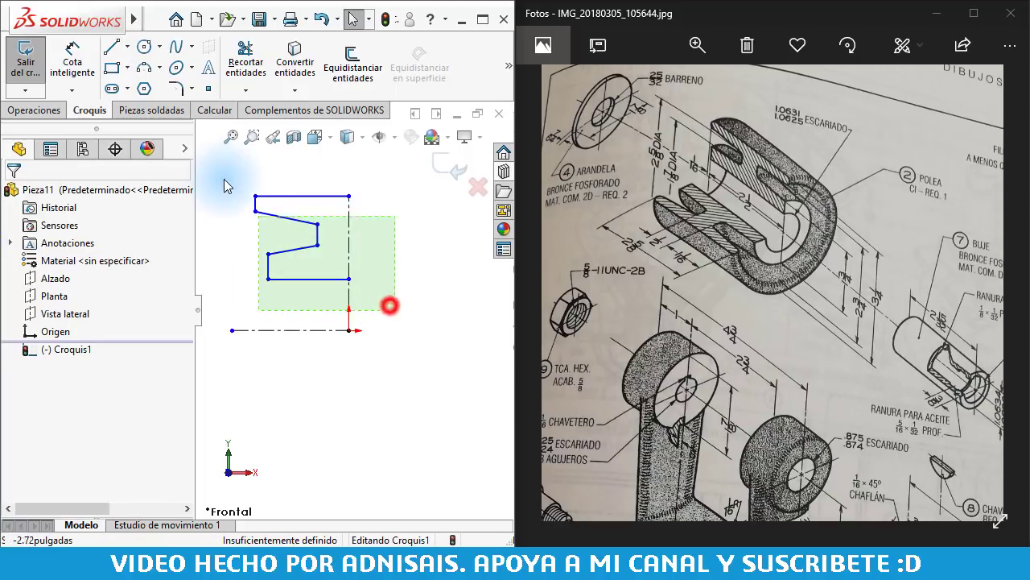
left_click(505, 71)
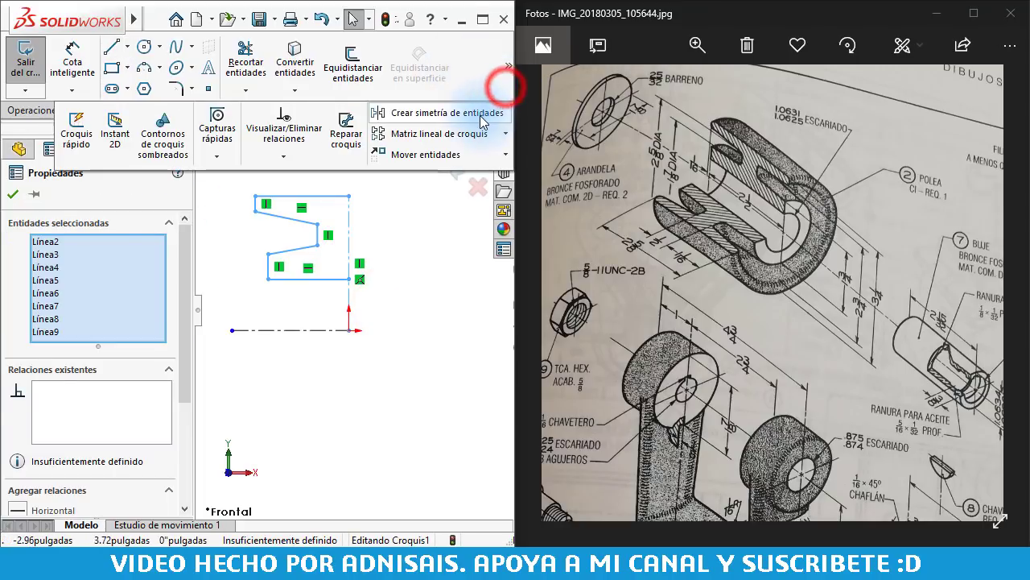
left_click(477, 109)
right_click_drag(381, 444, 383, 415)
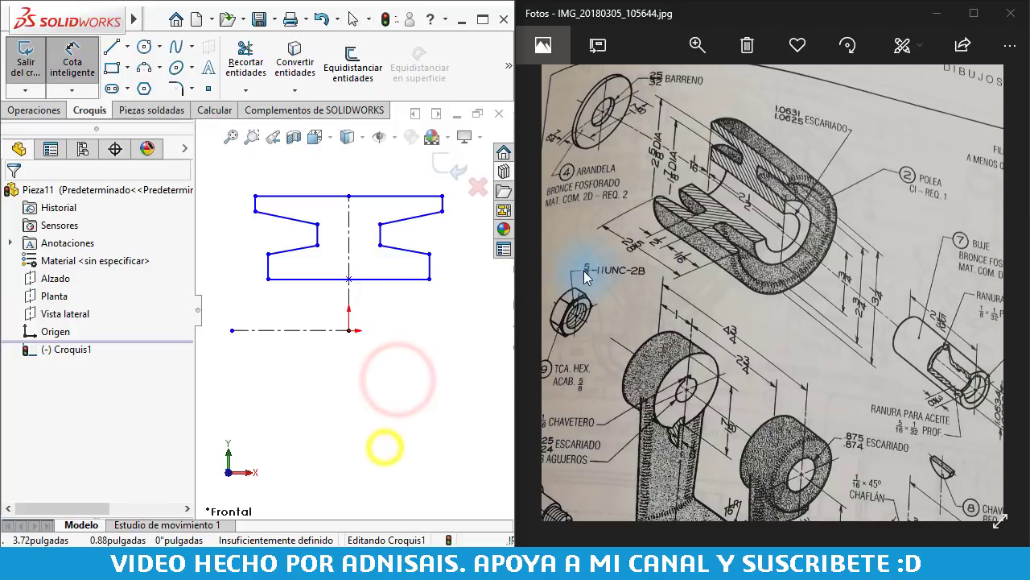
left_click(864, 288)
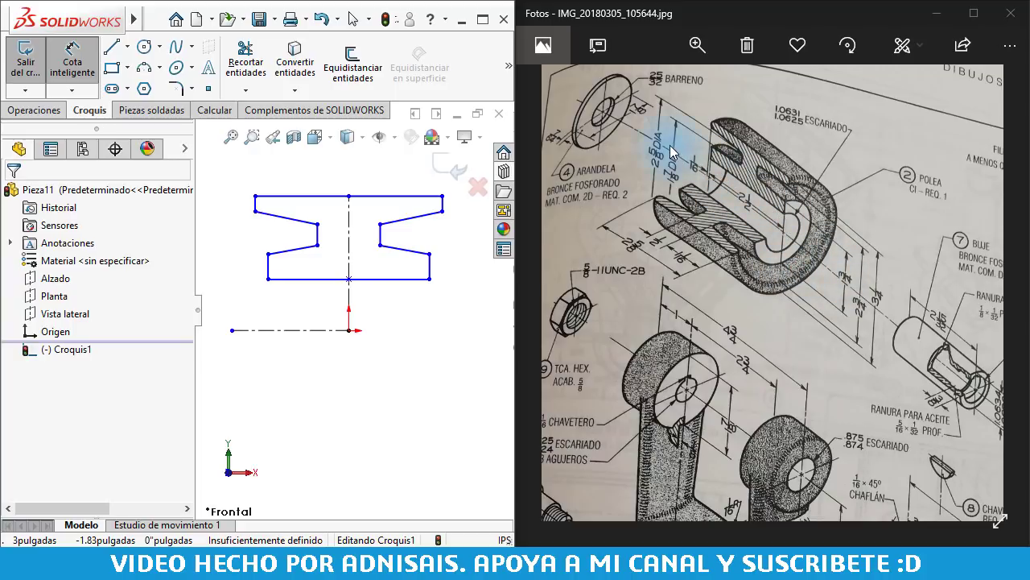
left_click_drag(826, 268, 762, 238)
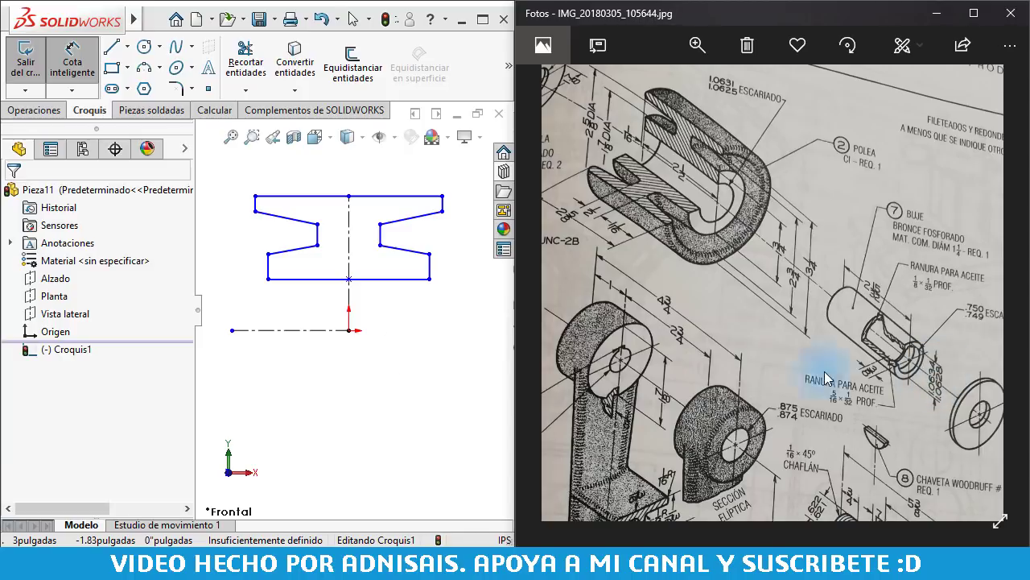
- Dimension the bottom line 1.0634 and the right notch corner 1 3/4" from the centreline
left_click(318, 278)
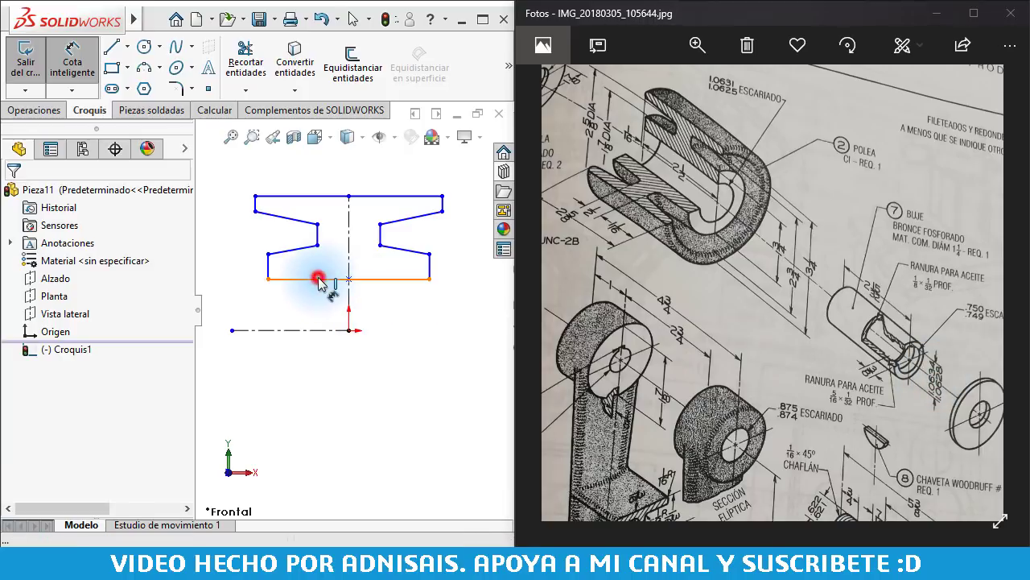
left_click(322, 330)
left_click(457, 354)
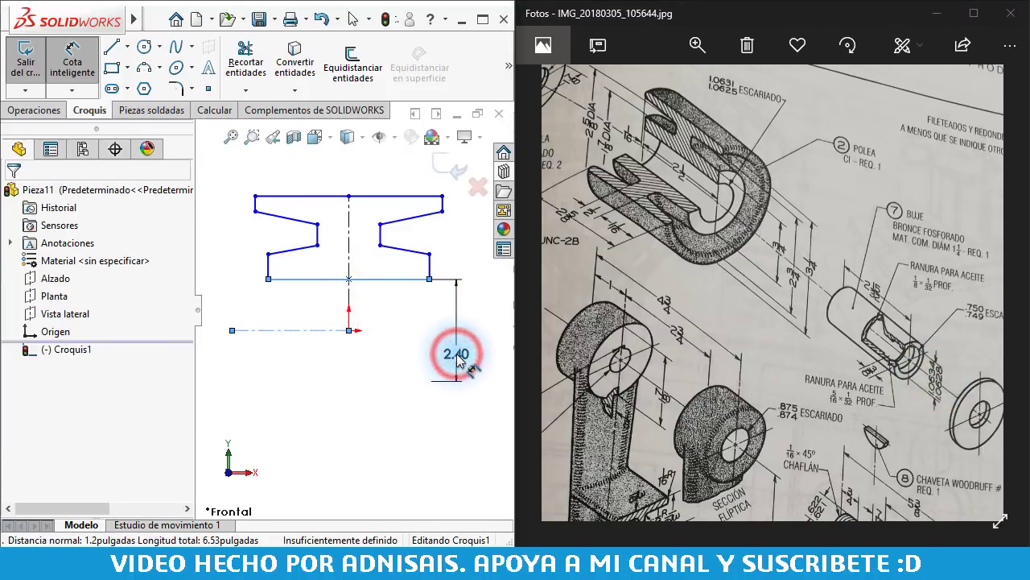
type("1.0634")
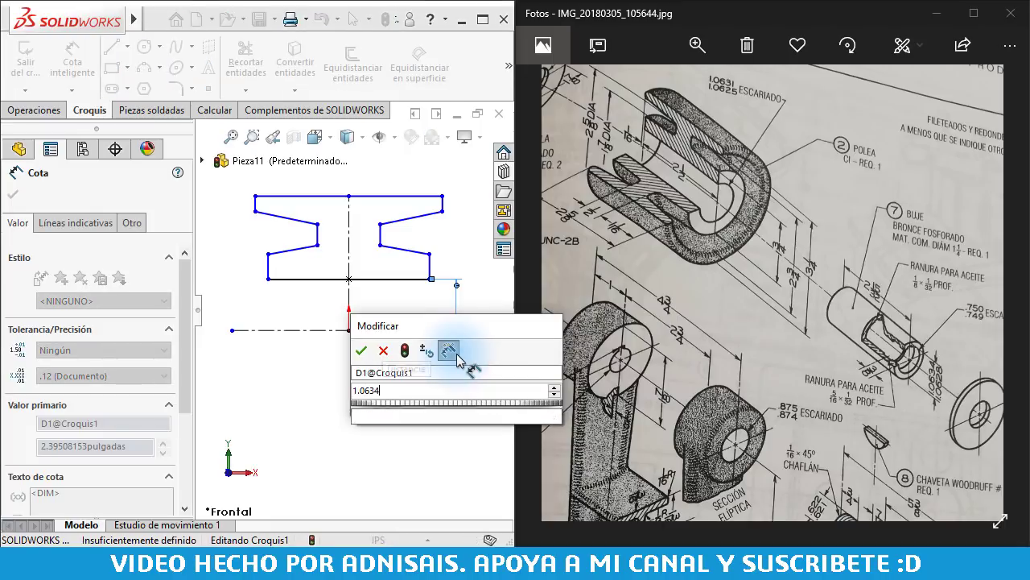
key("Return")
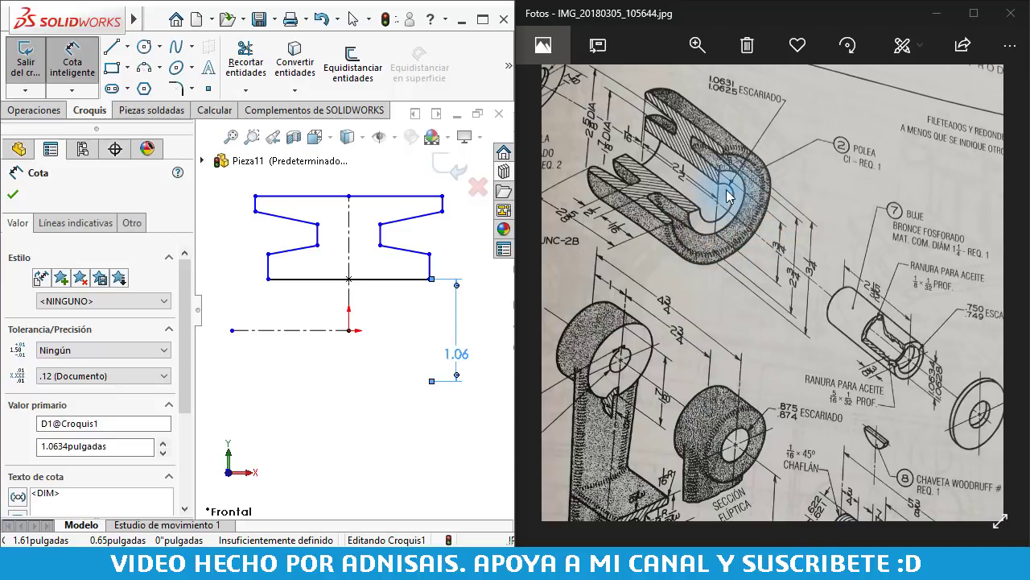
left_click(429, 253)
left_click(494, 329)
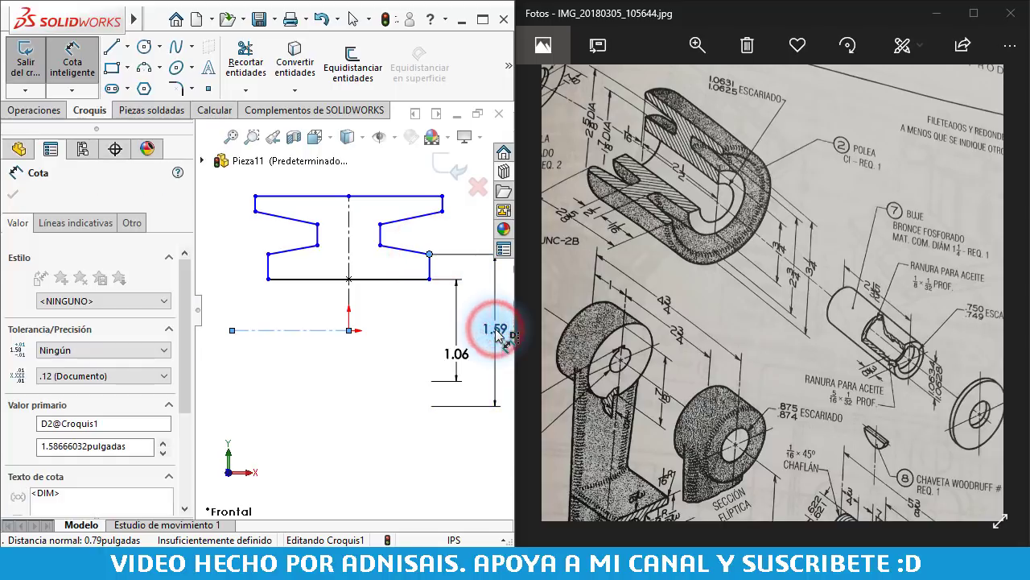
type("13/4")
key("Return")
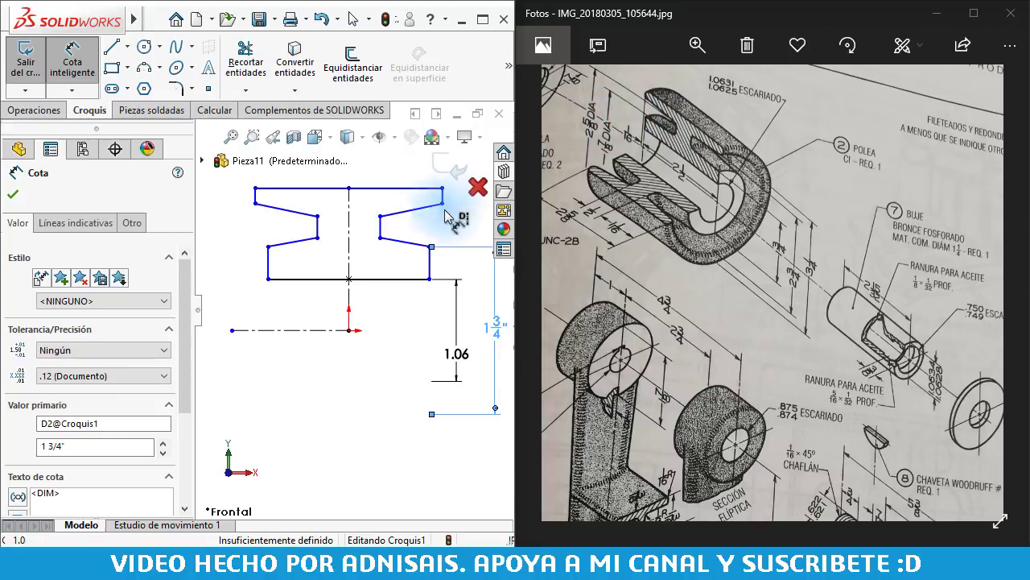
- Add the 1 7/8" and 2 5/8" height dimensions to the profile
left_click(382, 241)
left_click(501, 329)
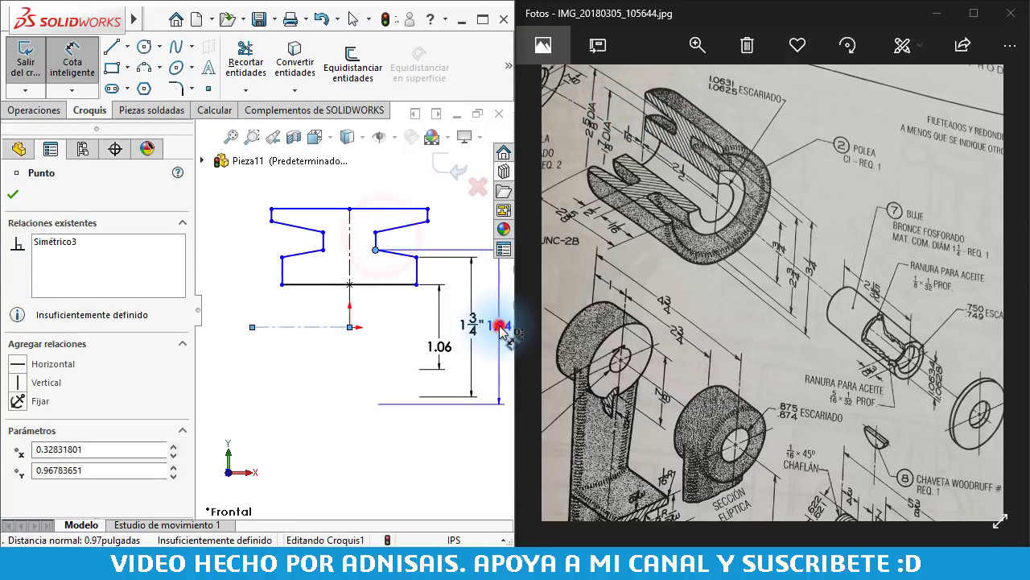
left_click(494, 319)
type("1")
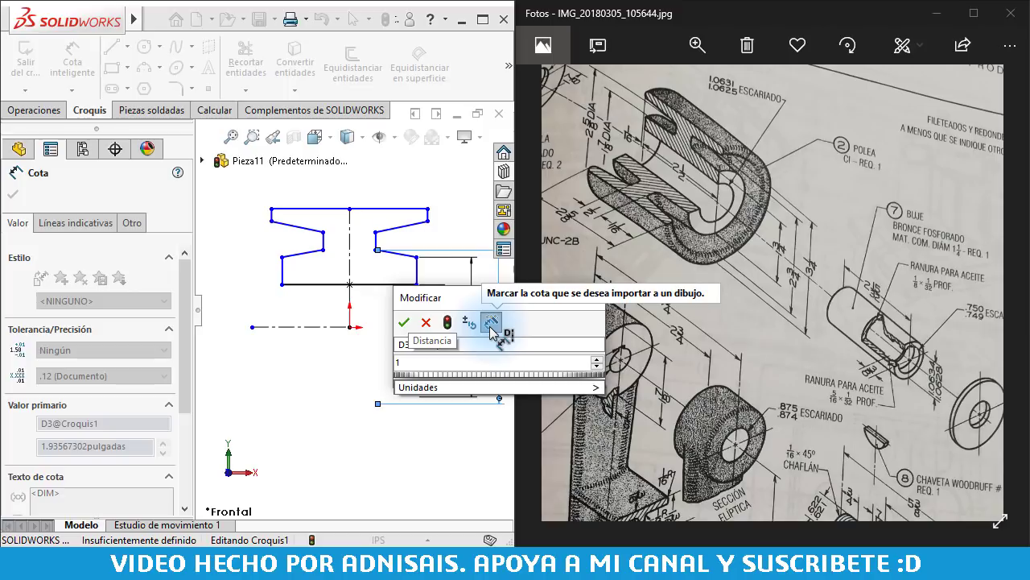
type(" 7/8")
key("Return")
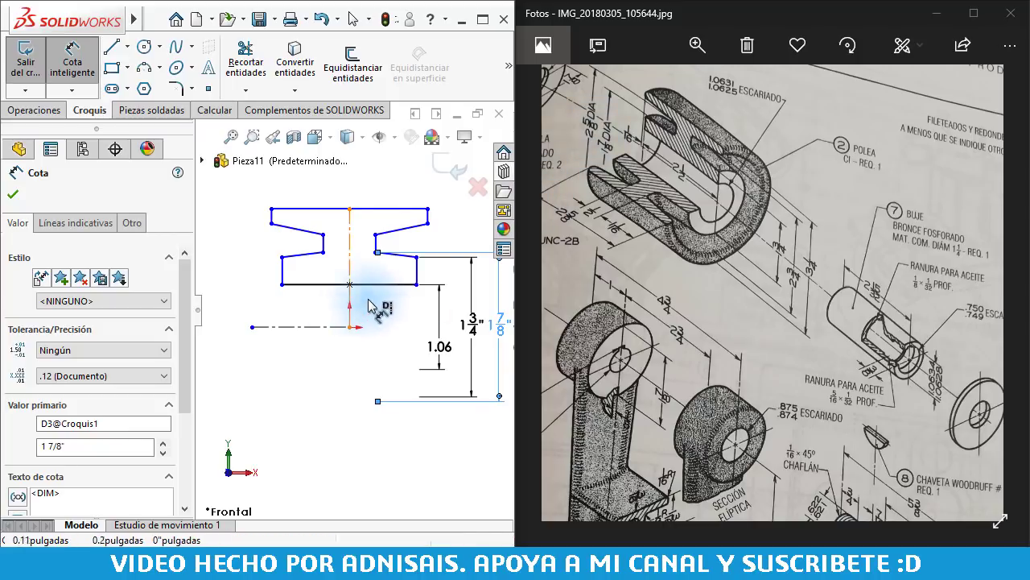
scroll(375, 274, "down", 2)
left_click(318, 218)
scroll(322, 234, "up", 1)
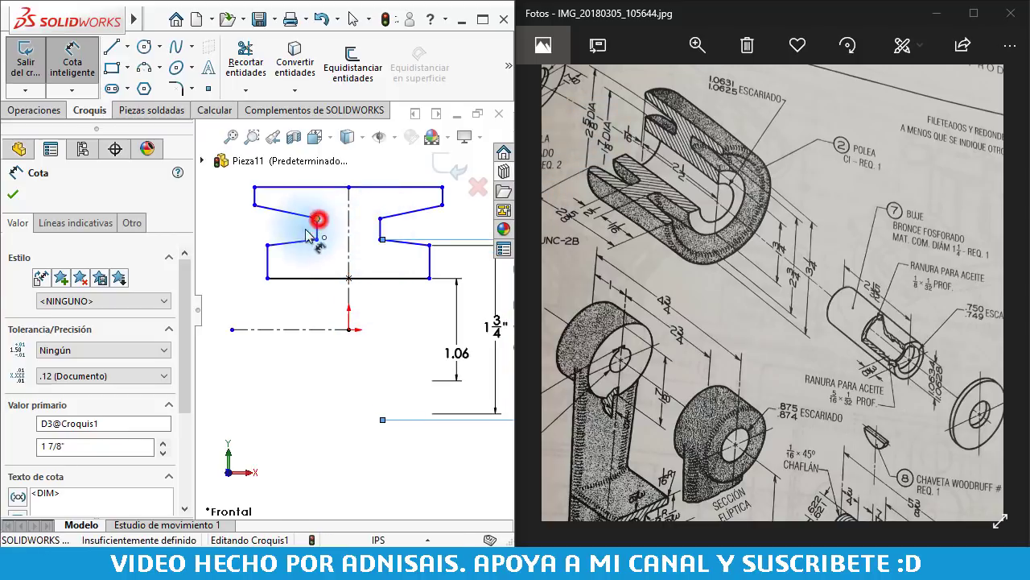
left_click(215, 287)
left_click(221, 288)
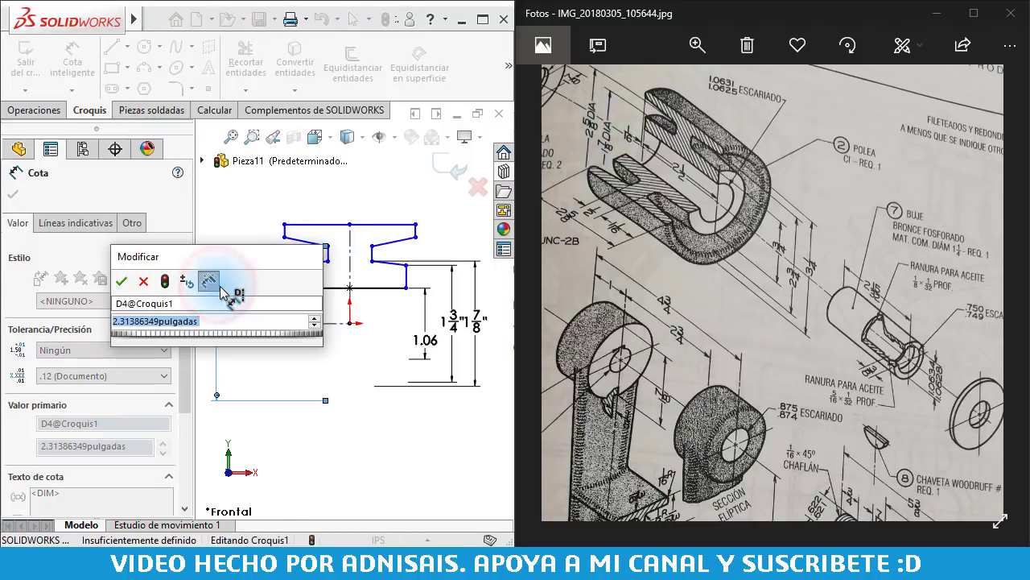
type("2-5/8")
key("Return")
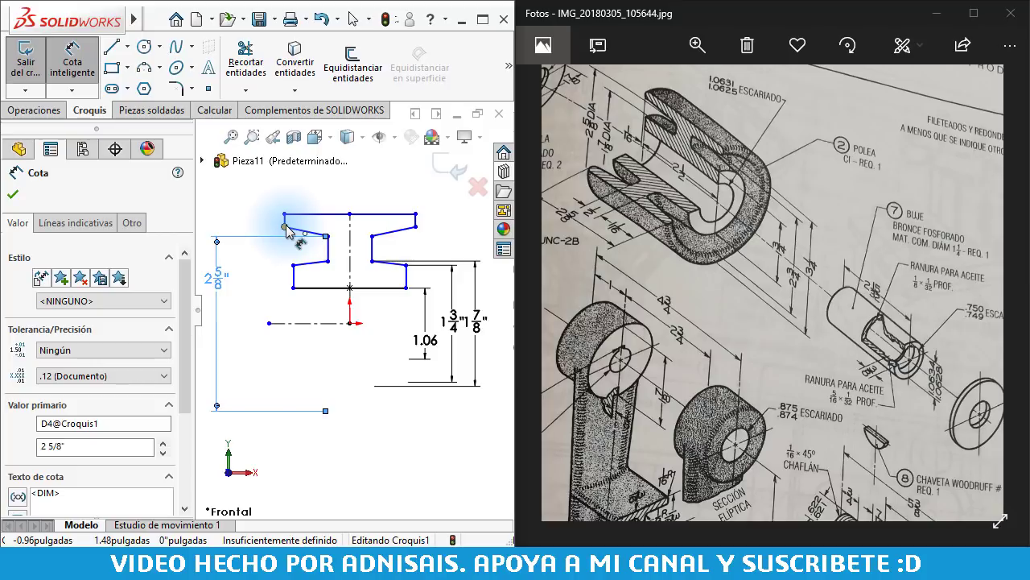
left_click(286, 227)
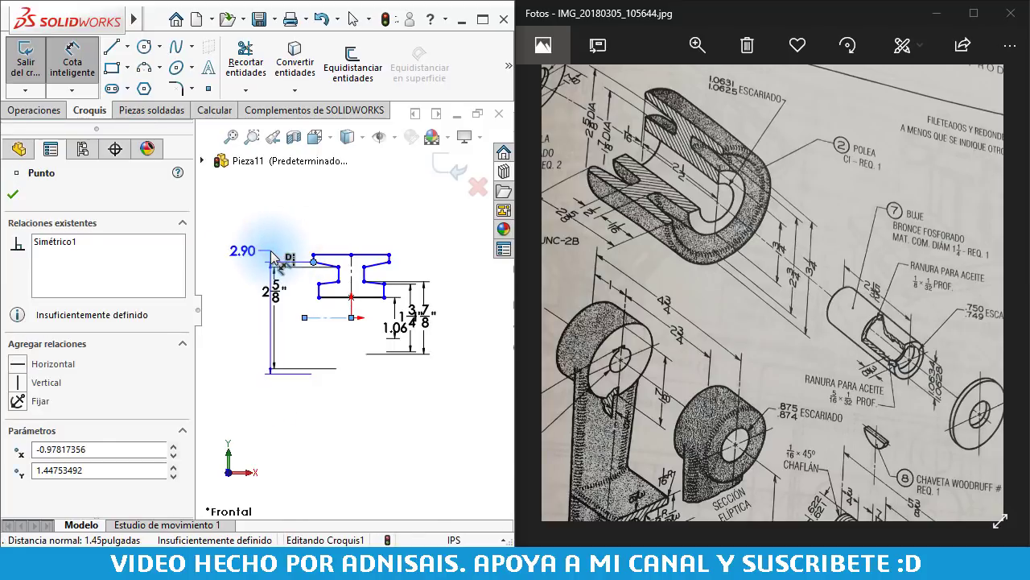
left_click(298, 235)
scroll(311, 232, "down", 3)
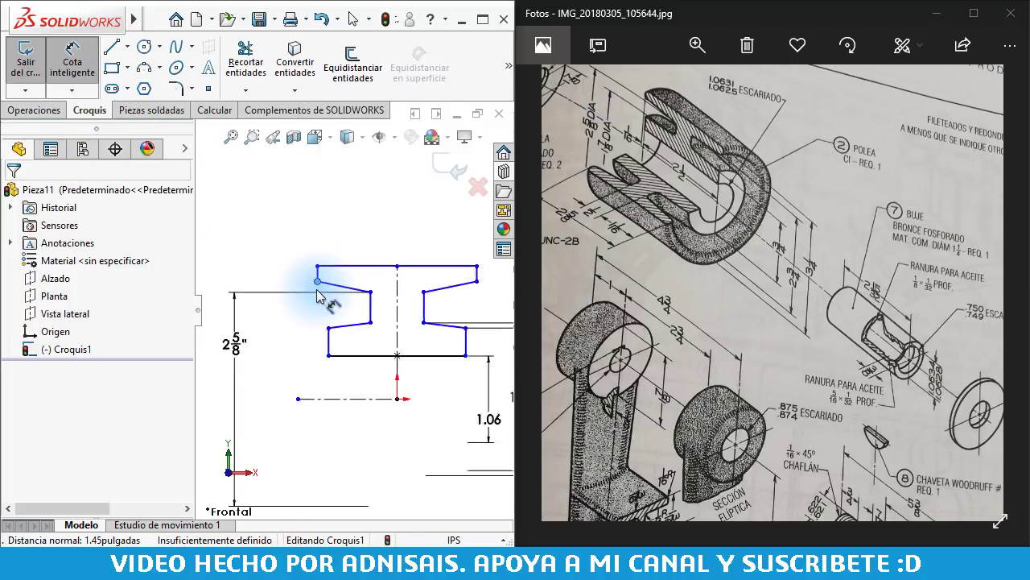
scroll(327, 296, "down", 2)
key("Escape")
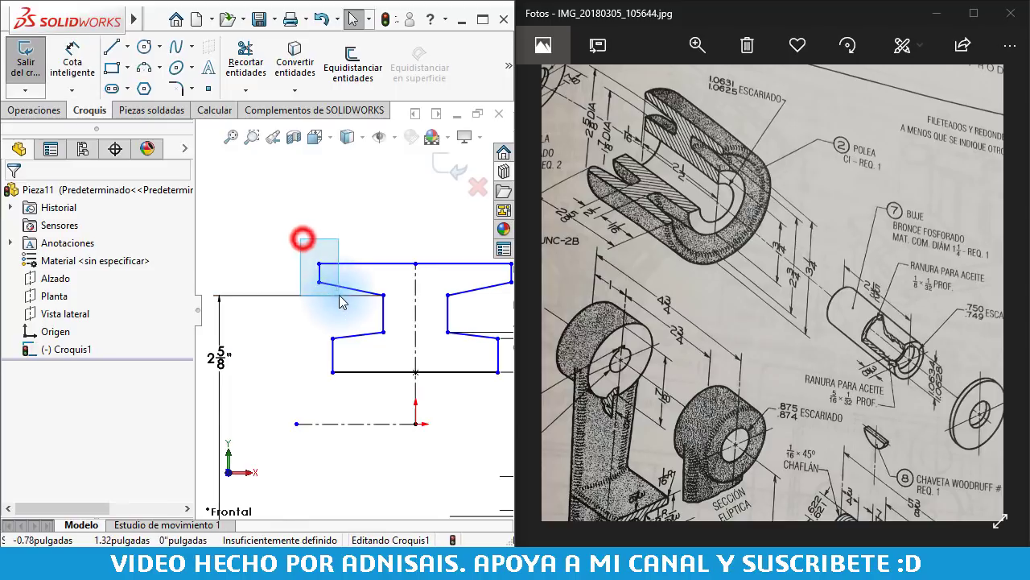
- Draw a tangent arc at the left end of the top bar
left_click_drag(383, 296, 383, 292)
scroll(383, 292, "down", 1)
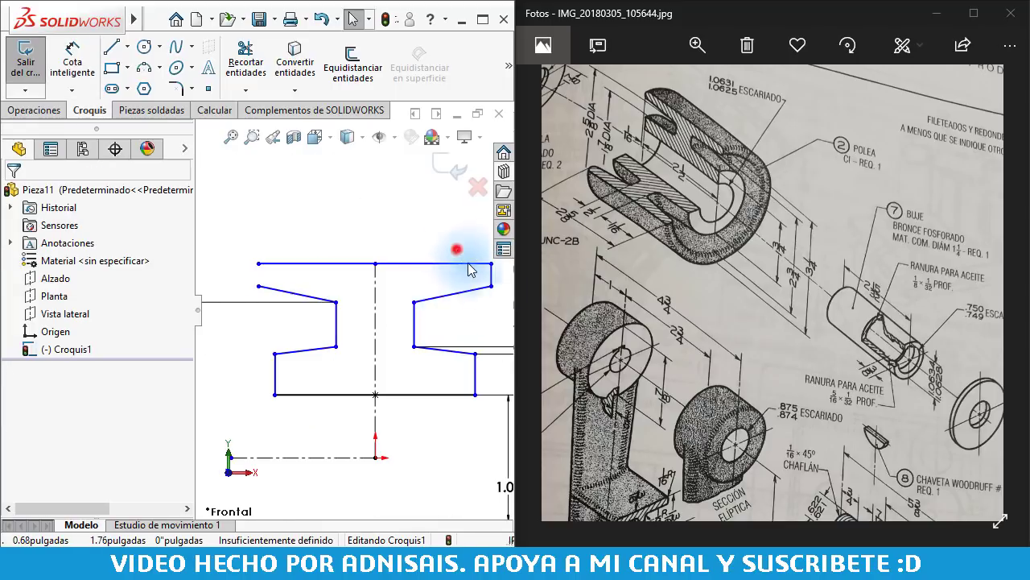
left_click(468, 295)
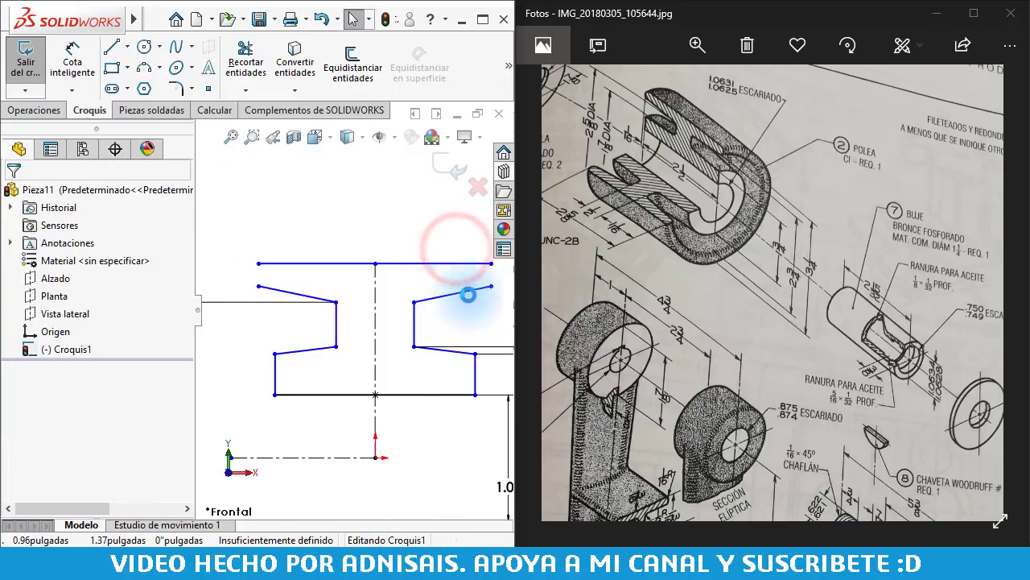
left_click(144, 68)
left_click(77, 251)
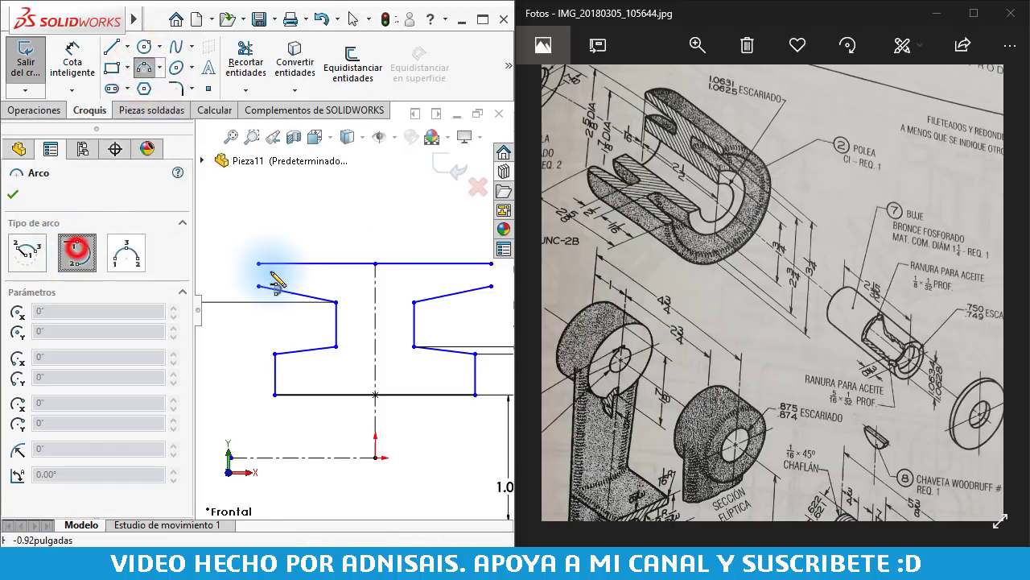
left_click(259, 285)
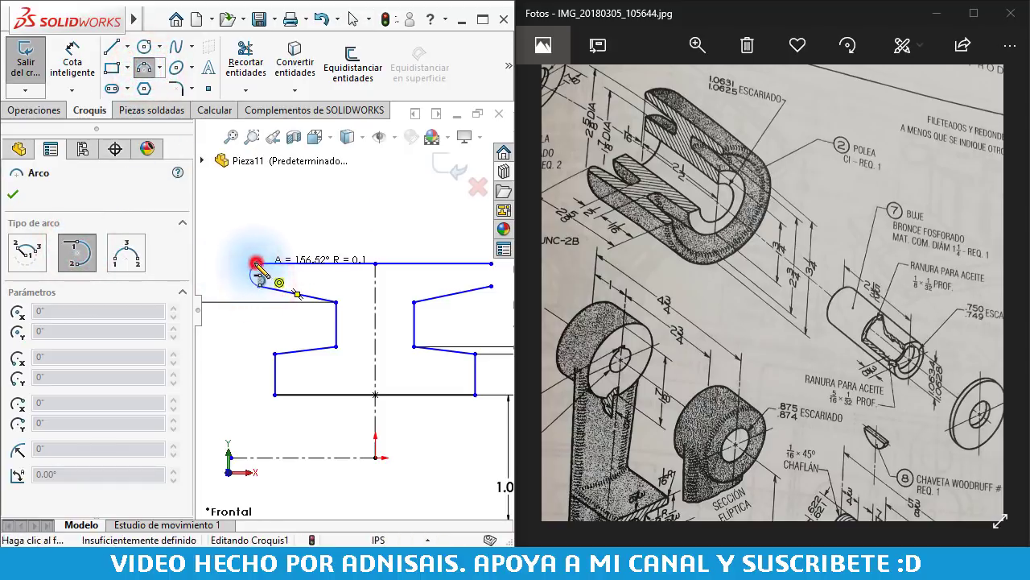
key("Escape")
- Select the left tangent arc and its adjoining slanted line to relate them
left_click(258, 264)
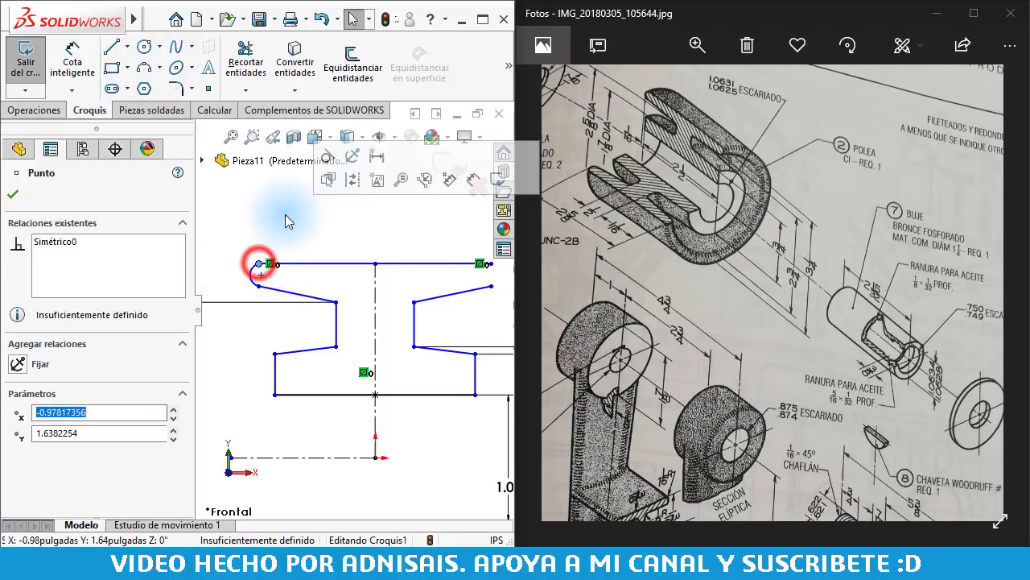
left_click(330, 157)
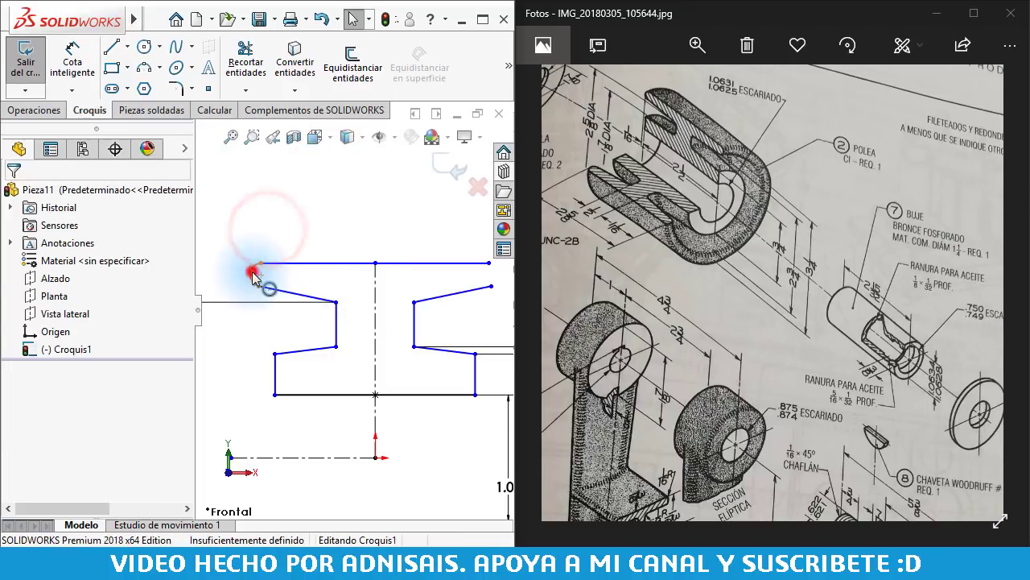
left_click(252, 274)
left_click(375, 284, "ctrl")
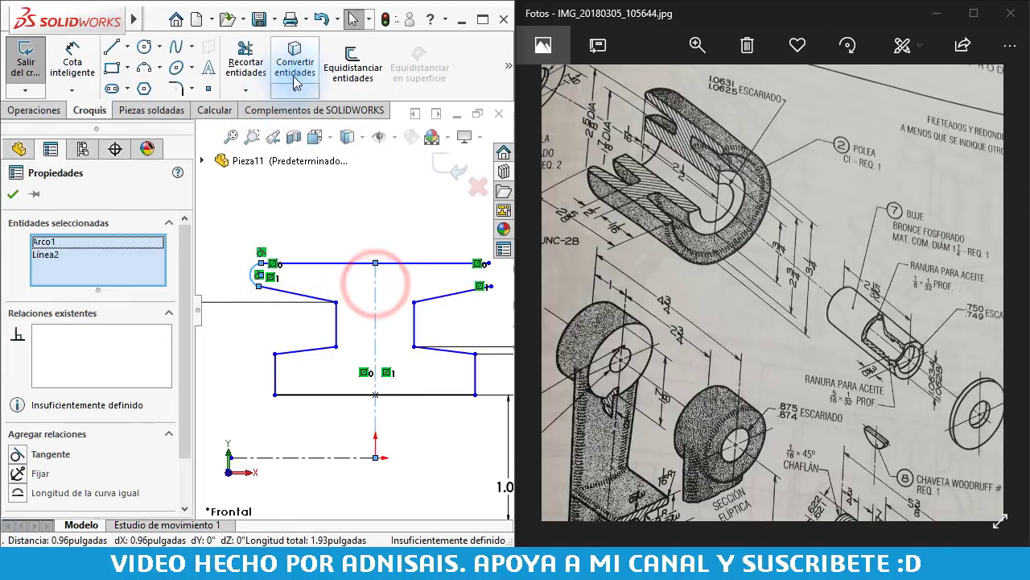
left_click(508, 65)
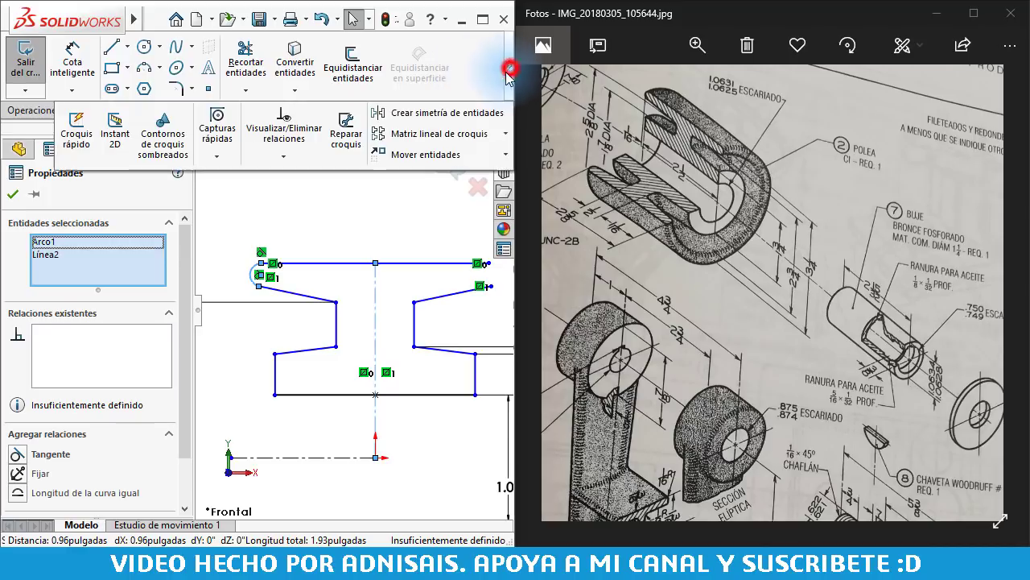
left_click(408, 113)
- Dimension the overall height from the left arc endpoint to the construction line
left_click(351, 216)
scroll(339, 233, "up", 2)
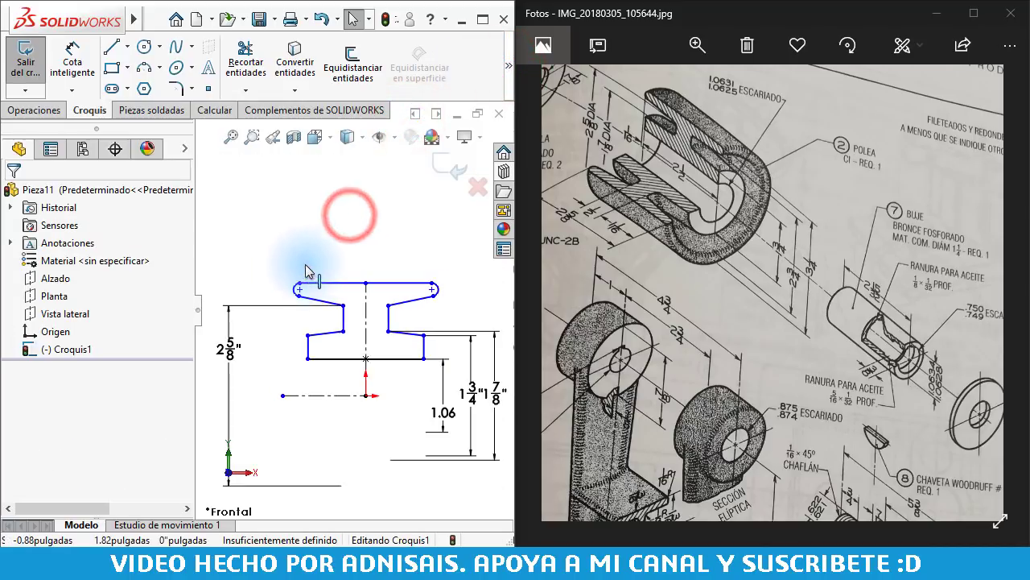
right_click_drag(301, 243, 290, 166)
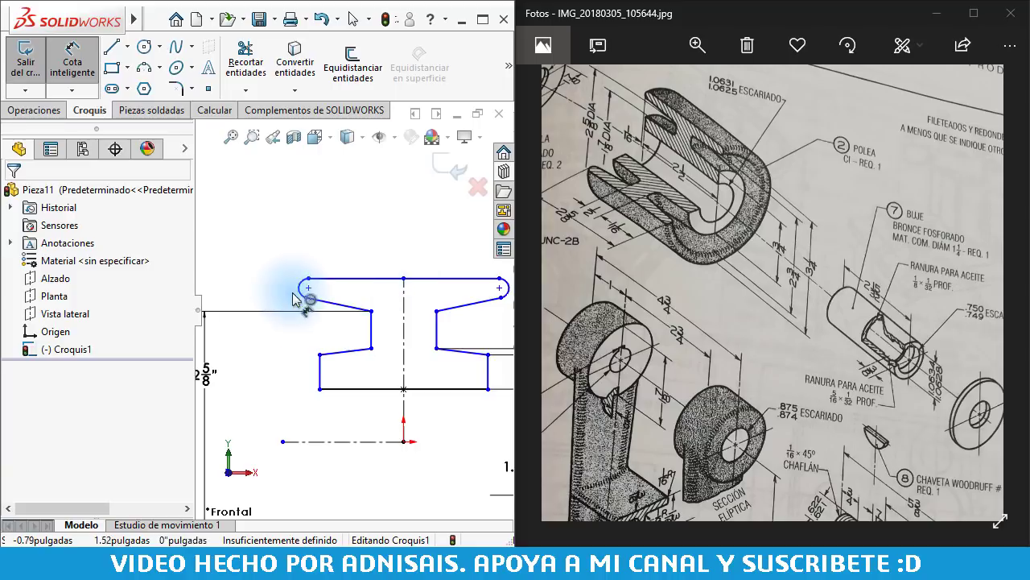
left_click(306, 297)
left_click(315, 442)
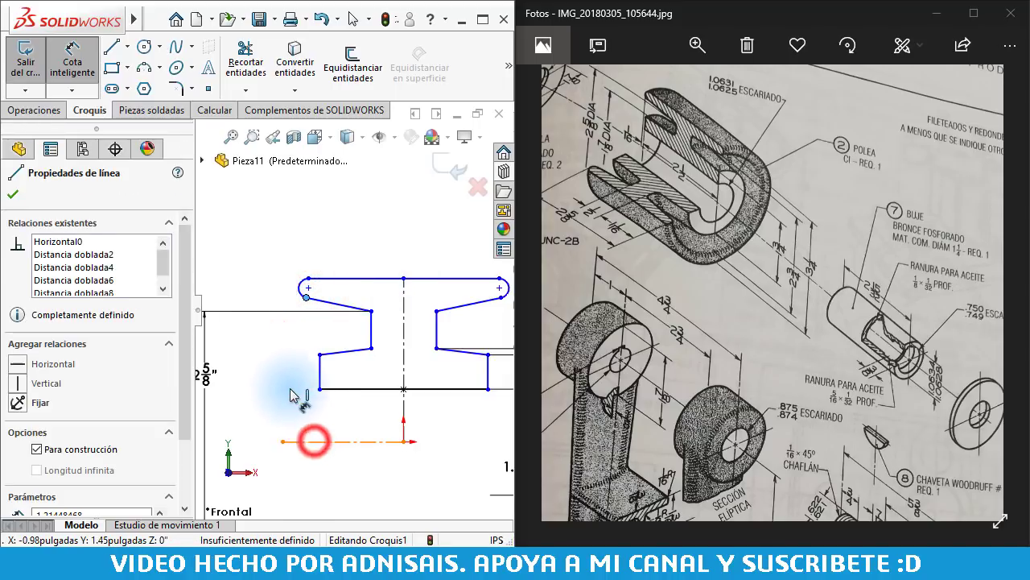
scroll(242, 391, "up", 3)
left_click(234, 410)
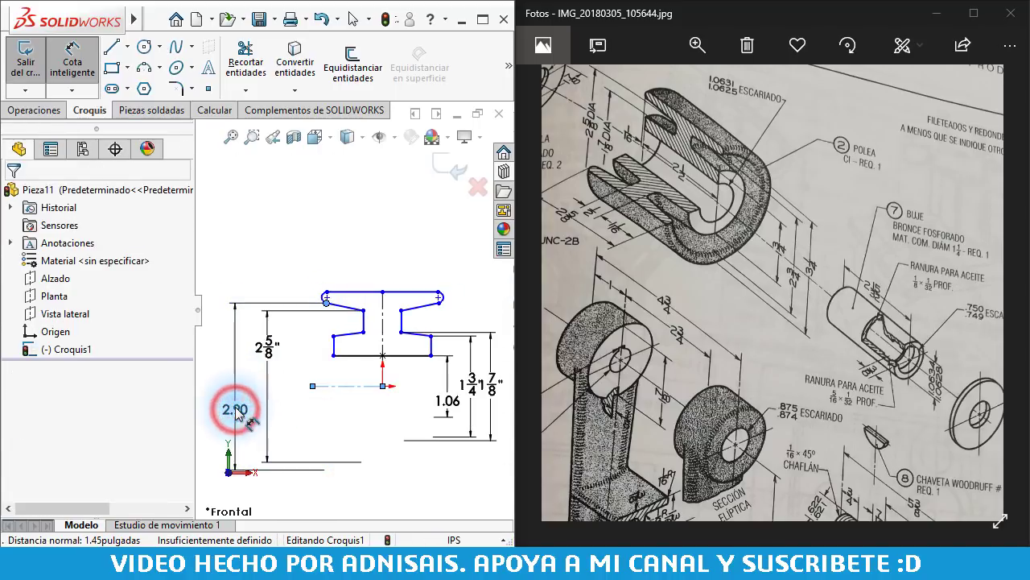
- Set the overall height to 2 3/4" and the top line height to 3 1/4"
double_click(237, 411)
type("2.75")
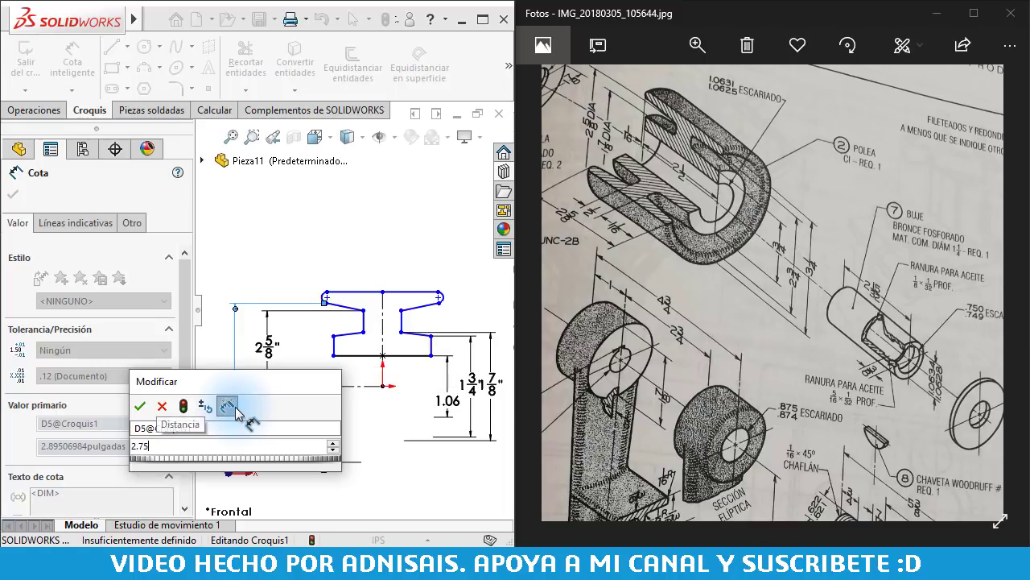
key("Return")
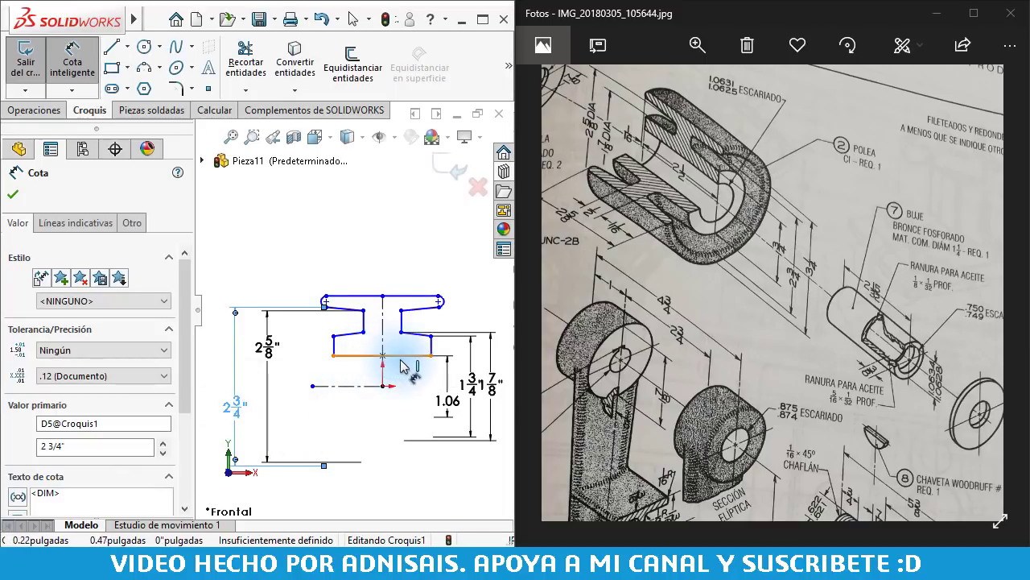
left_click(359, 303)
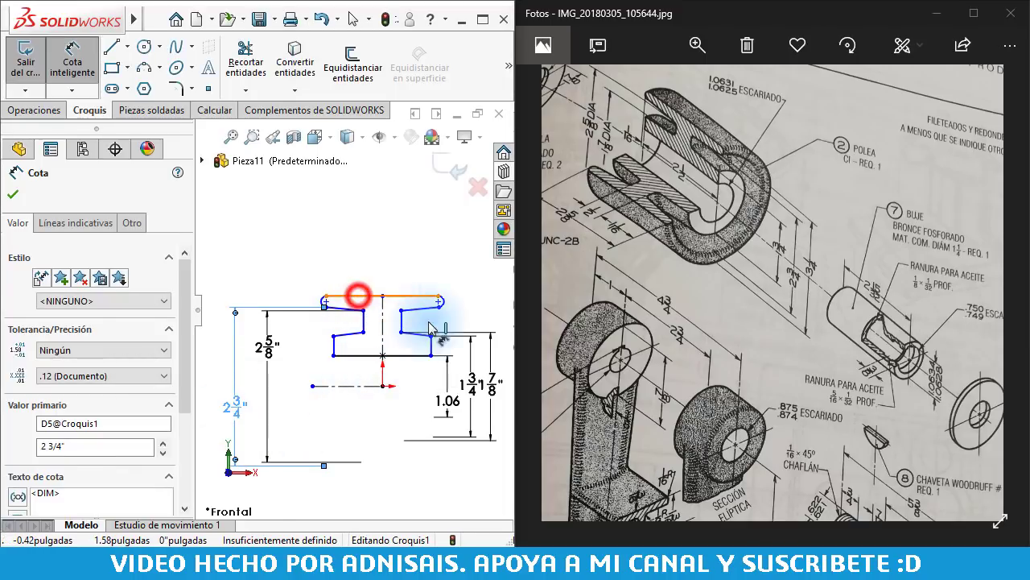
scroll(359, 303, "up", 3)
left_click(476, 344)
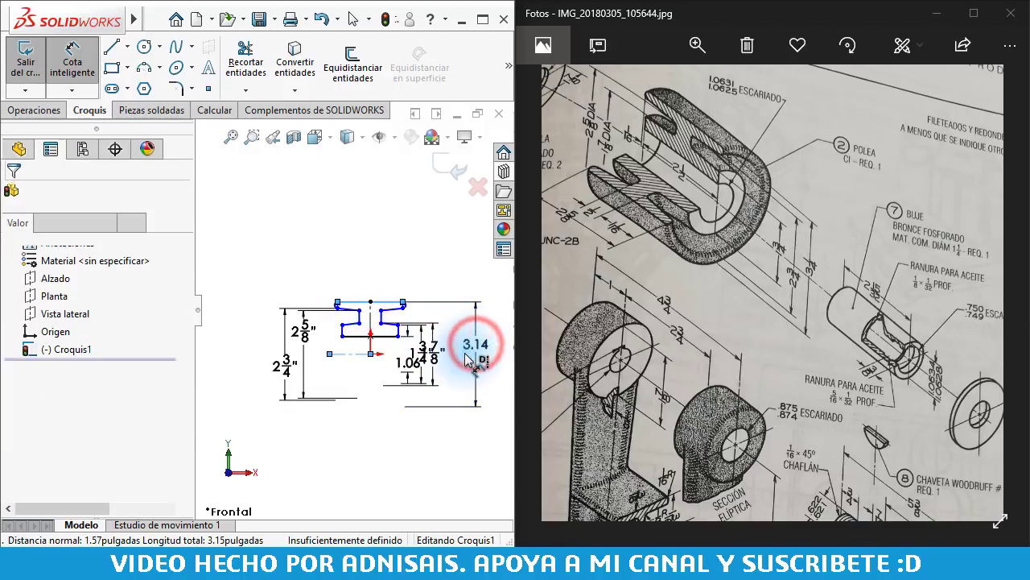
type("3.25")
key("Return")
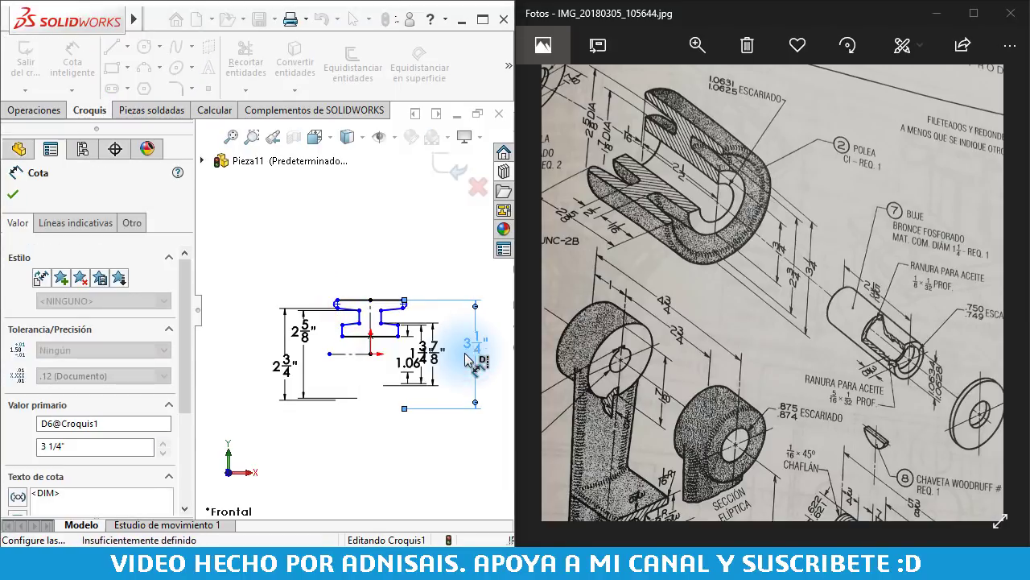
scroll(381, 342, "down", 1)
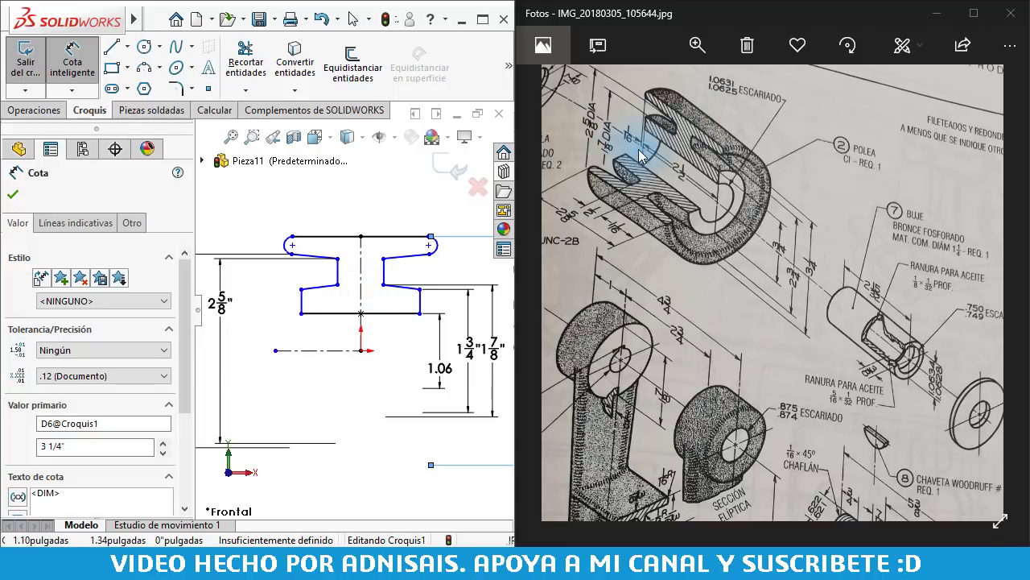
- Add the 1/16" arc-end offset and the 2 1/2" base width
left_click(300, 306)
scroll(290, 250, "down", 1)
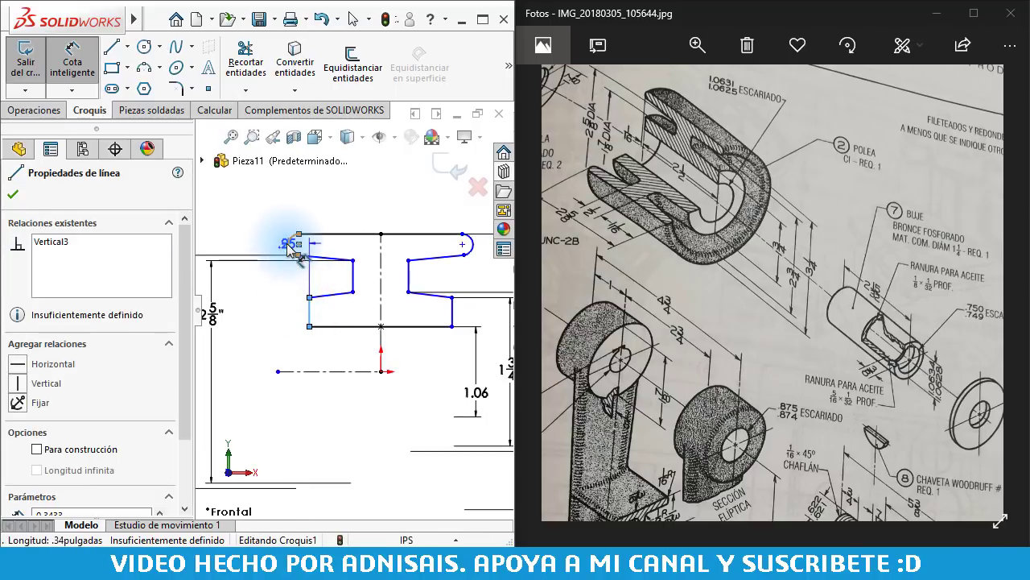
left_click(290, 244)
left_click(283, 198)
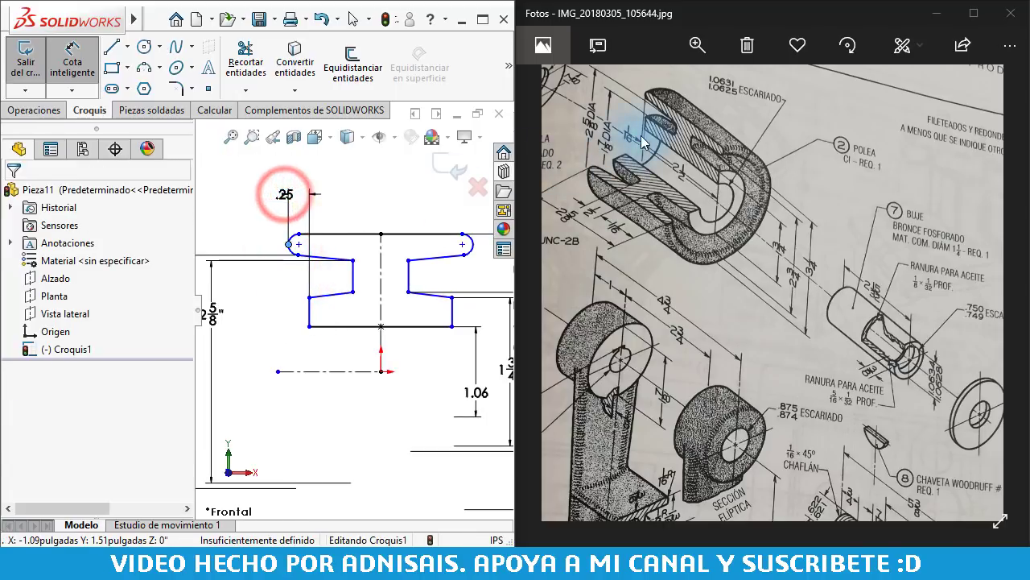
type("1/")
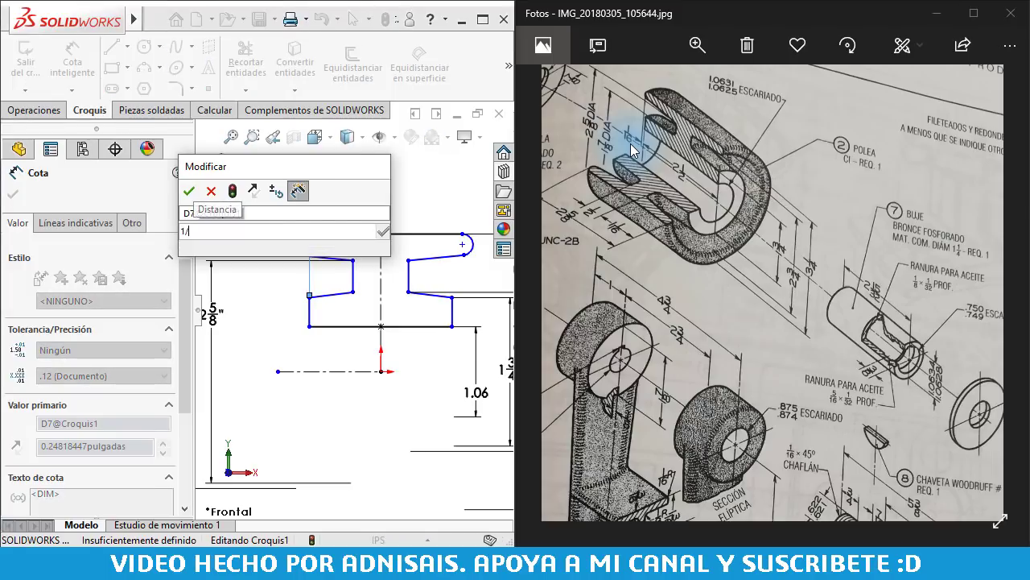
type("16")
key("Return")
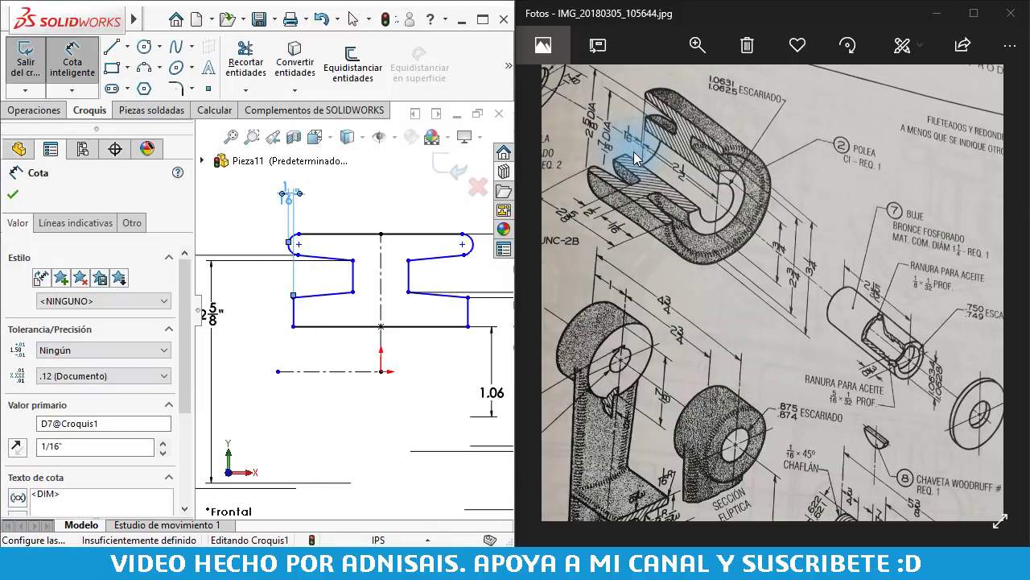
left_click(343, 329)
left_click(362, 356)
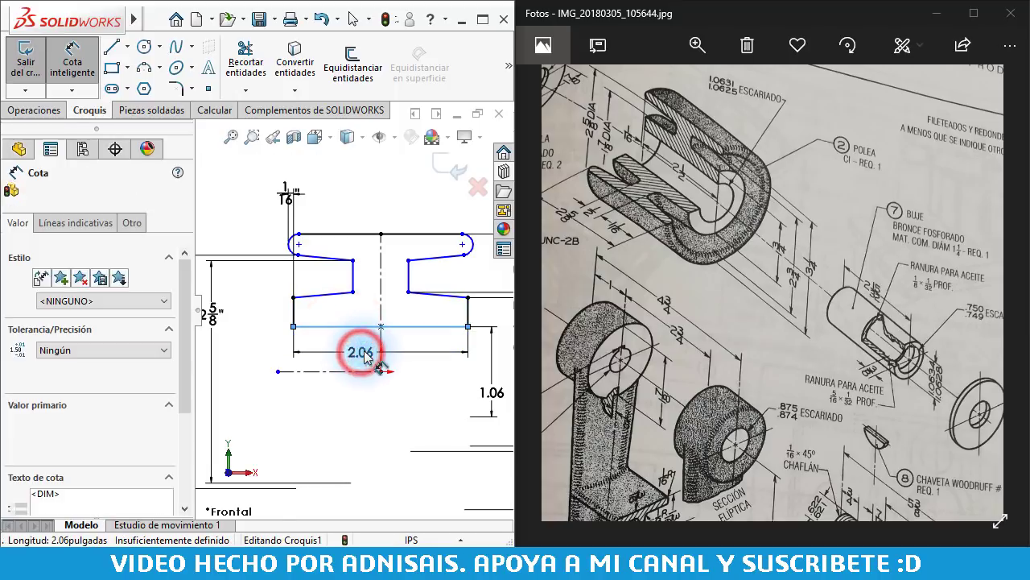
type("2.5")
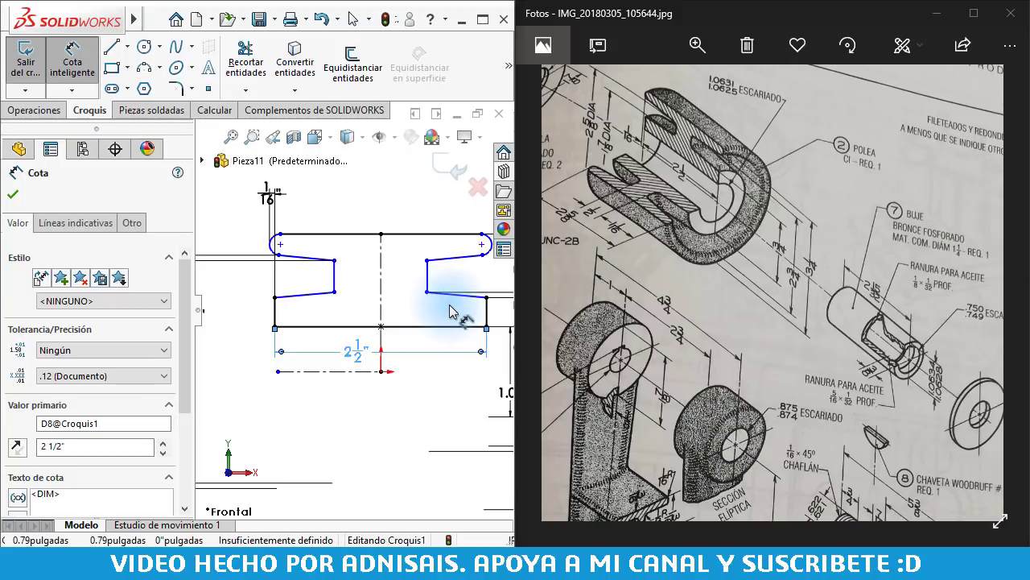
- Dimension the notch spacing as 1/2", fully defining the sketch
middle_click_drag(467, 307, 444, 301, "ctrl")
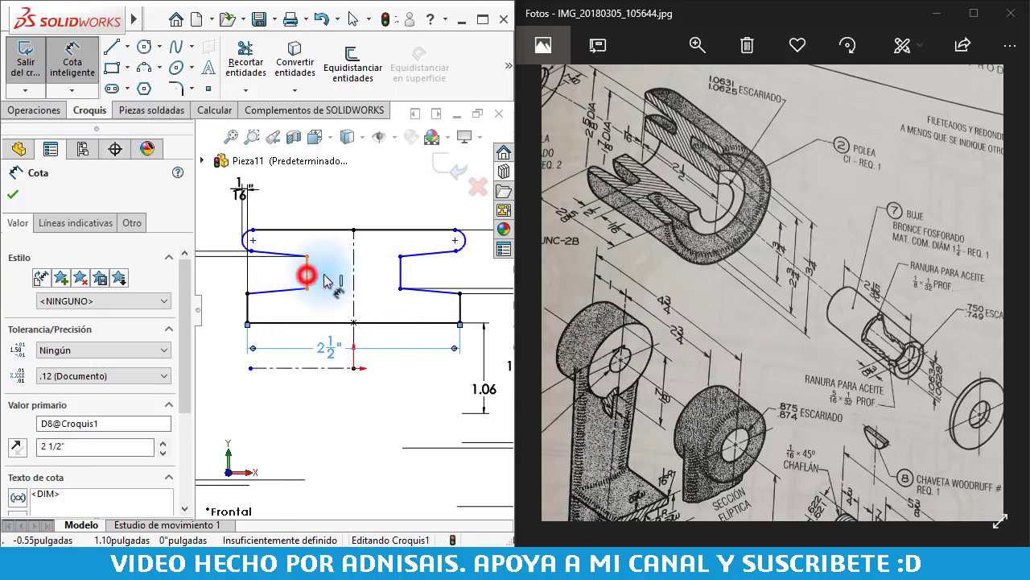
left_click(306, 275)
left_click(400, 276)
left_click(343, 194)
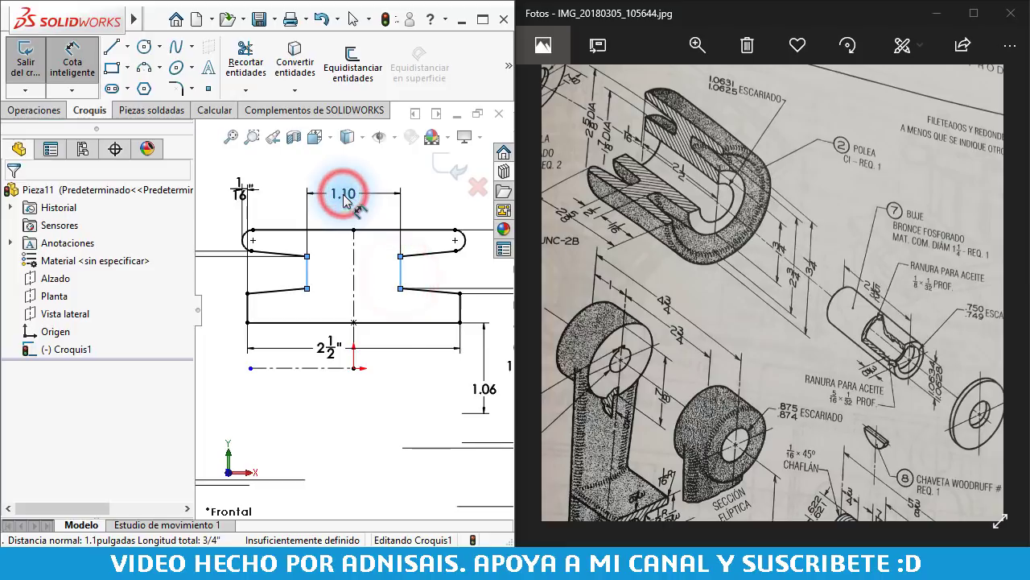
type("1/2")
key("Return")
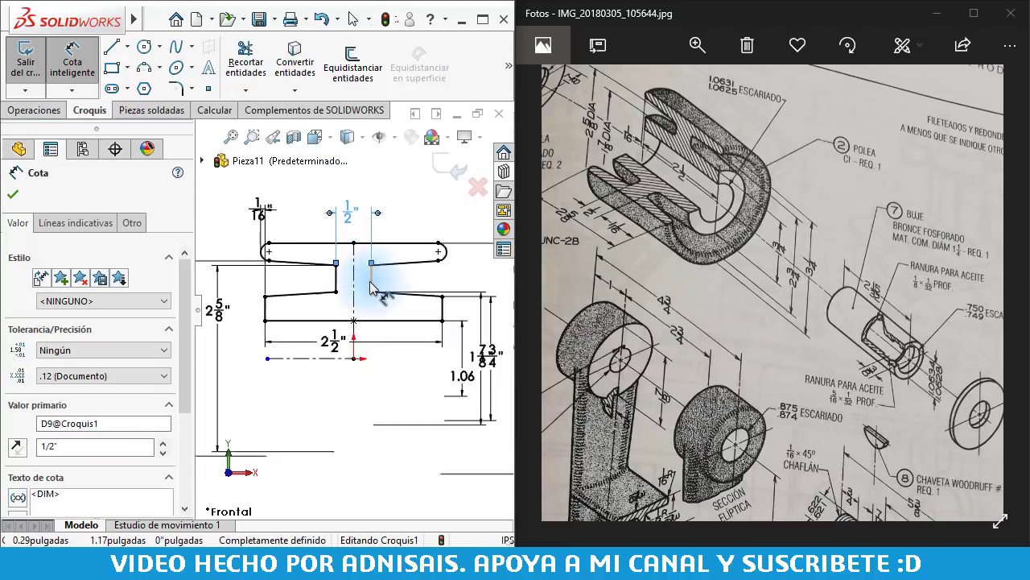
key("Escape")
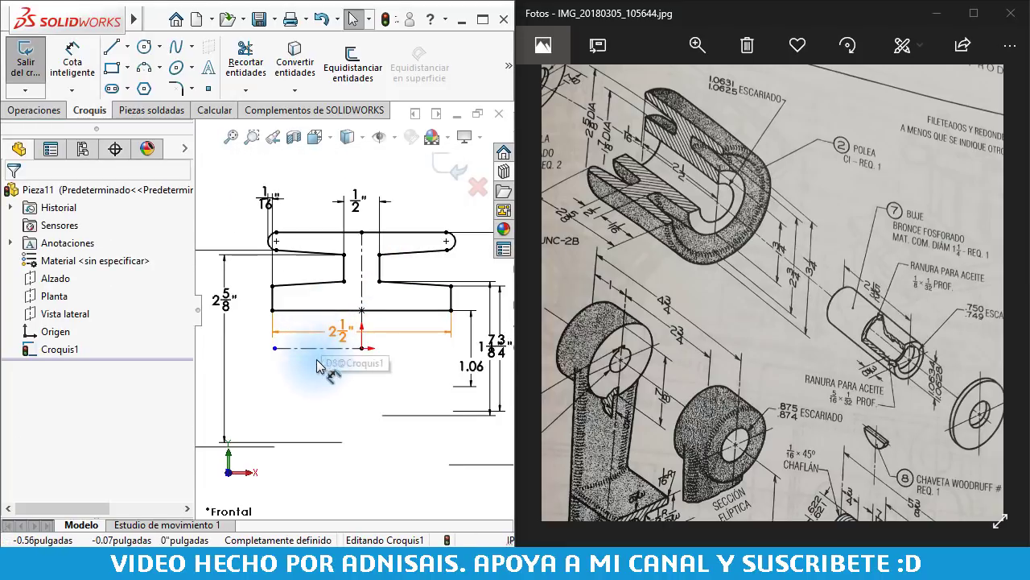
- Revolve the sketch 360° around the horizontal centreline into a solid
left_click(288, 351)
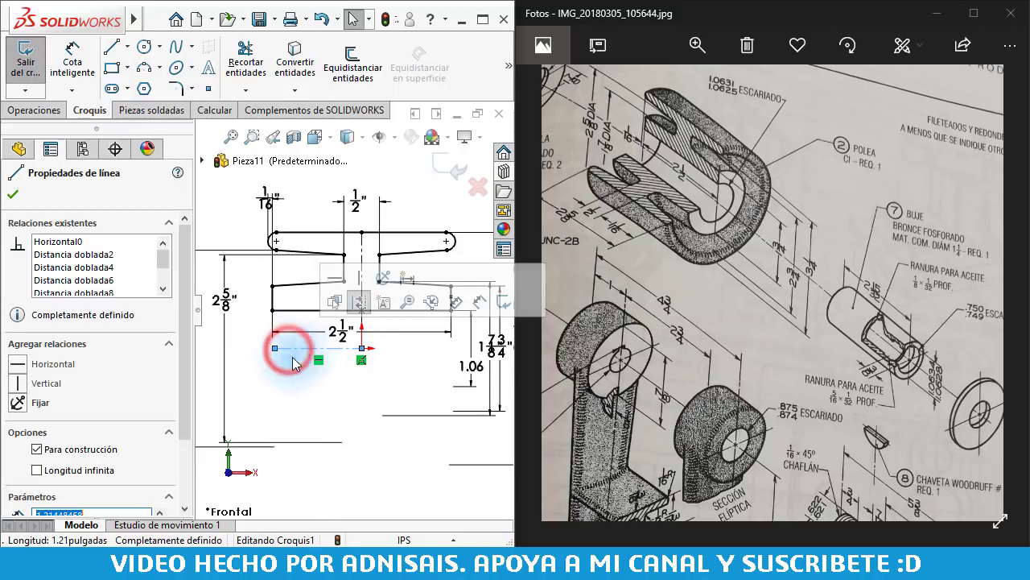
left_click(34, 110)
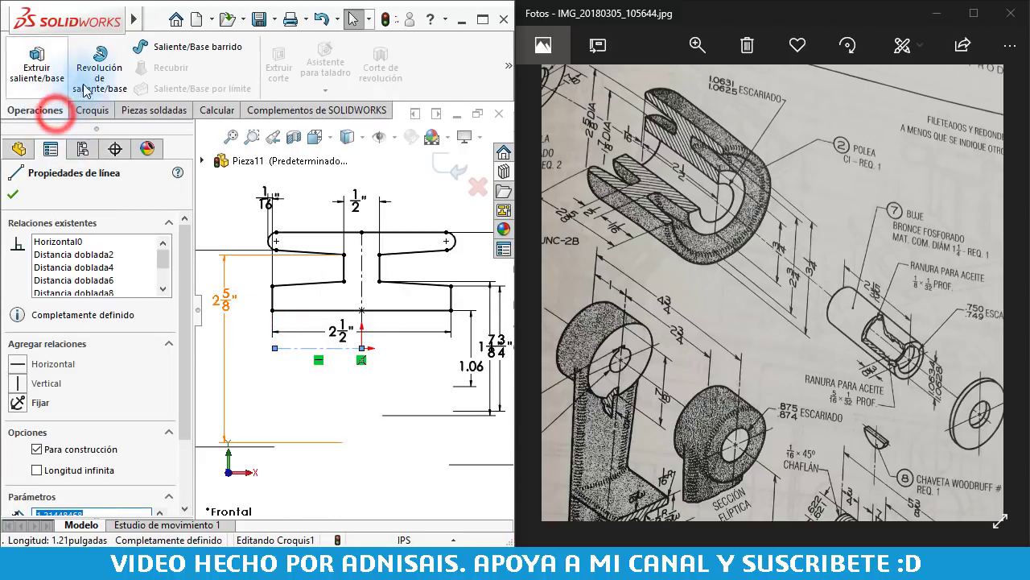
left_click(111, 74)
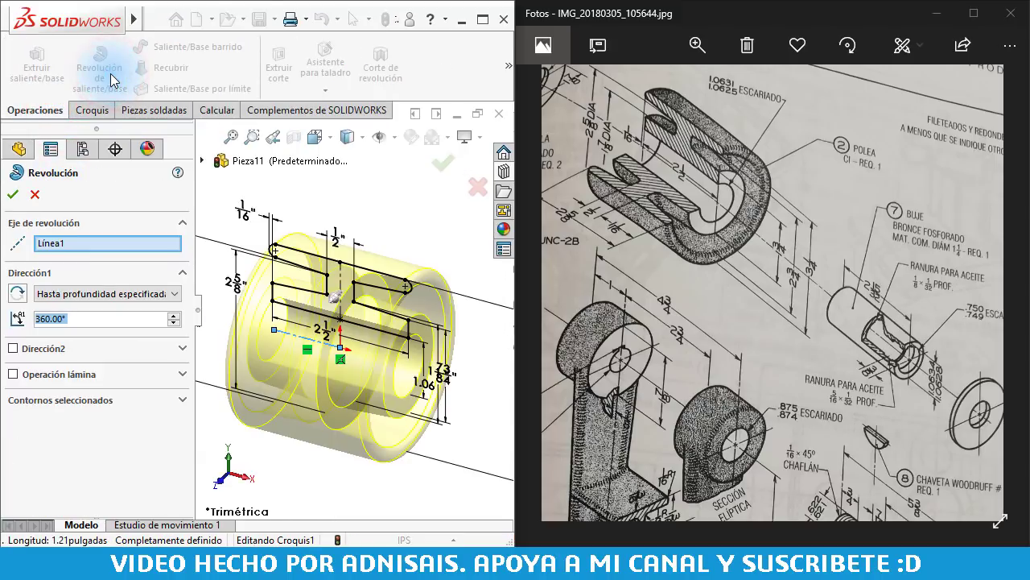
left_click(12, 194)
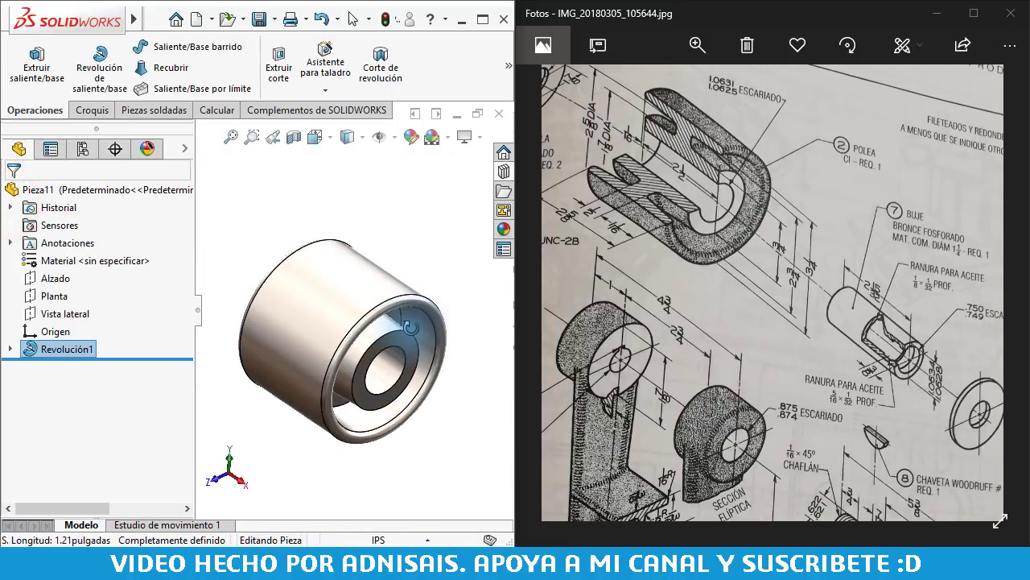
middle_click_drag(394, 288, 743, 284)
left_click_drag(722, 212, 749, 223)
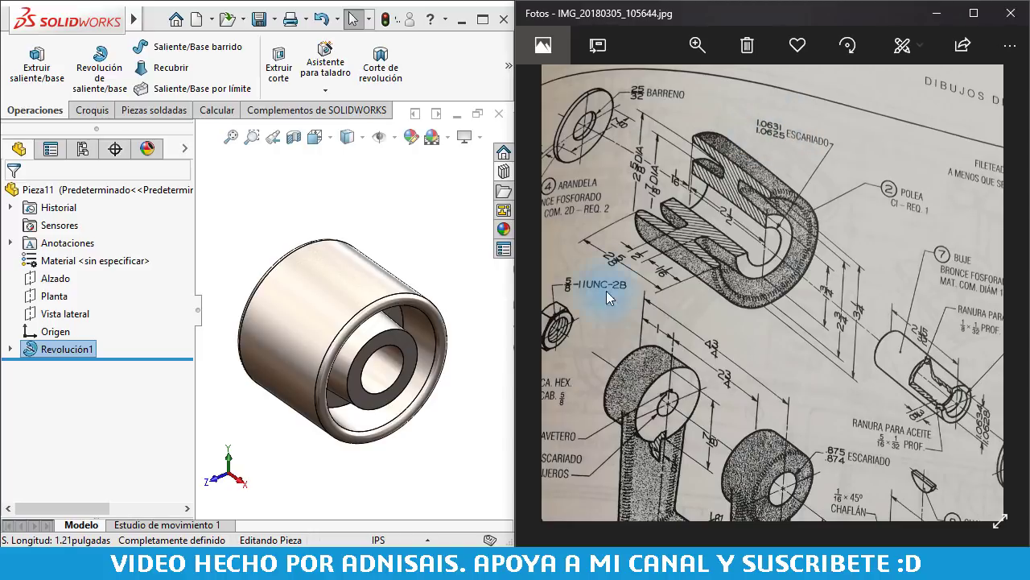
- Change the Ø1.06 bore diameter to 1.0631 inches and rebuild the part
double_click(362, 366)
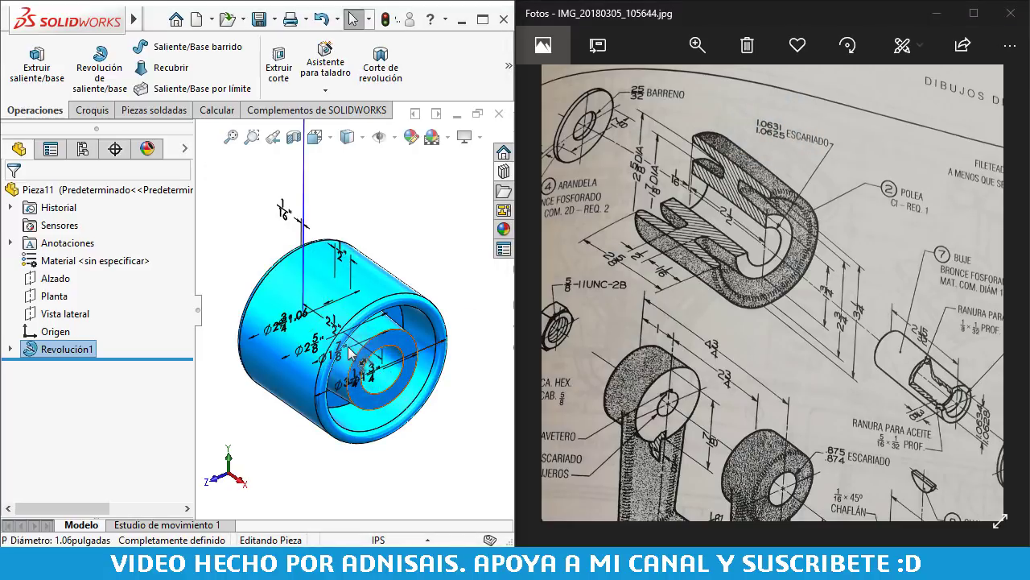
middle_click_drag(352, 352, 359, 357)
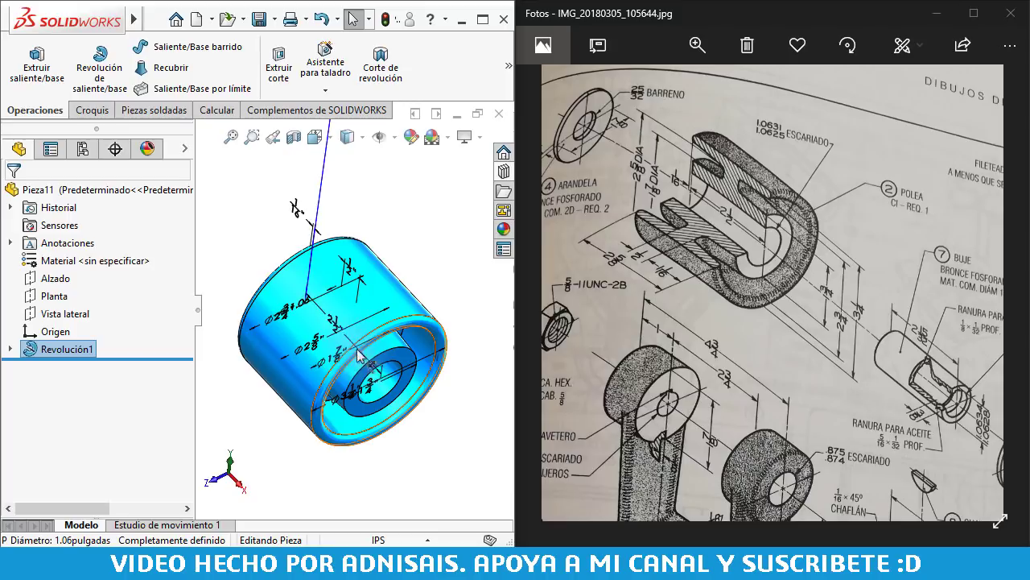
left_click(306, 304)
left_click(391, 217)
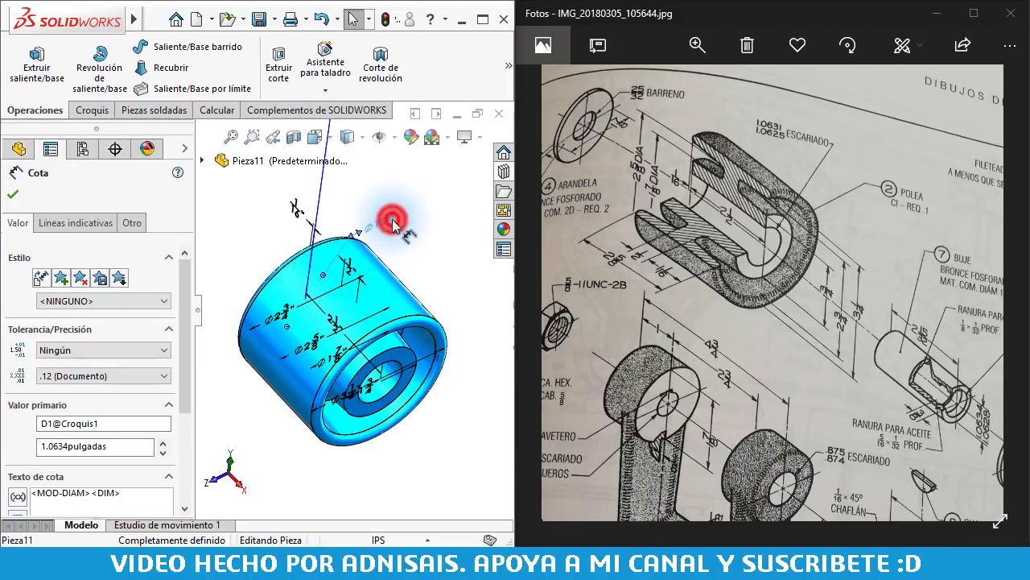
left_click(314, 257)
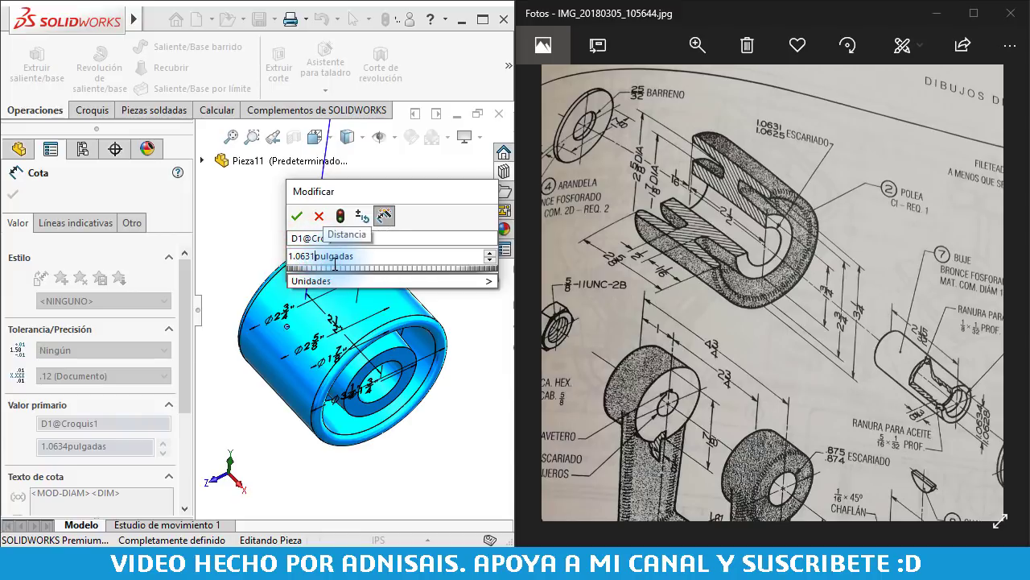
key("Return")
key("Escape")
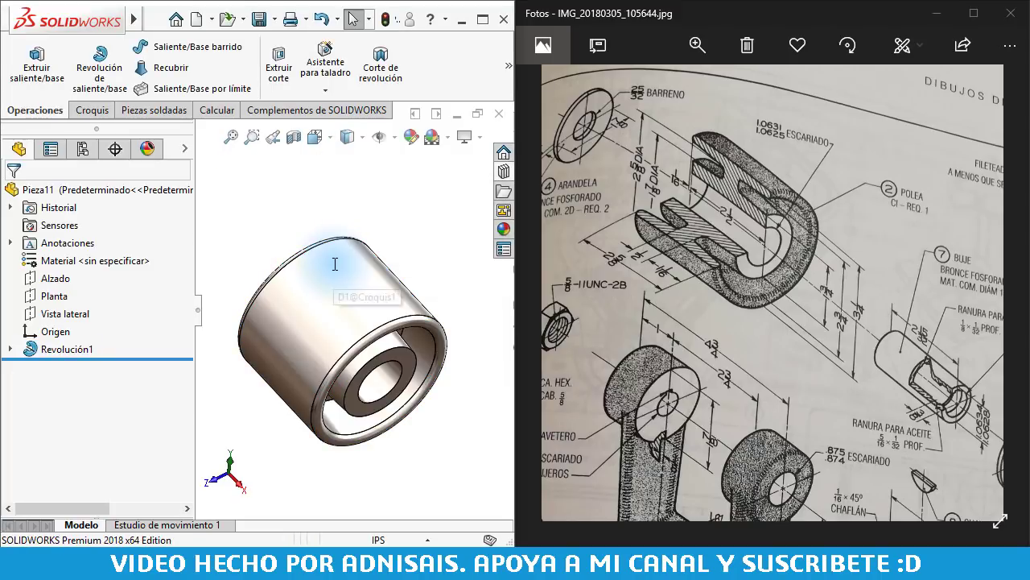
mouse_move(389, 231)
middle_mouse_down()
mouse_move(414, 276)
mouse_move(451, 298)
middle_mouse_up()
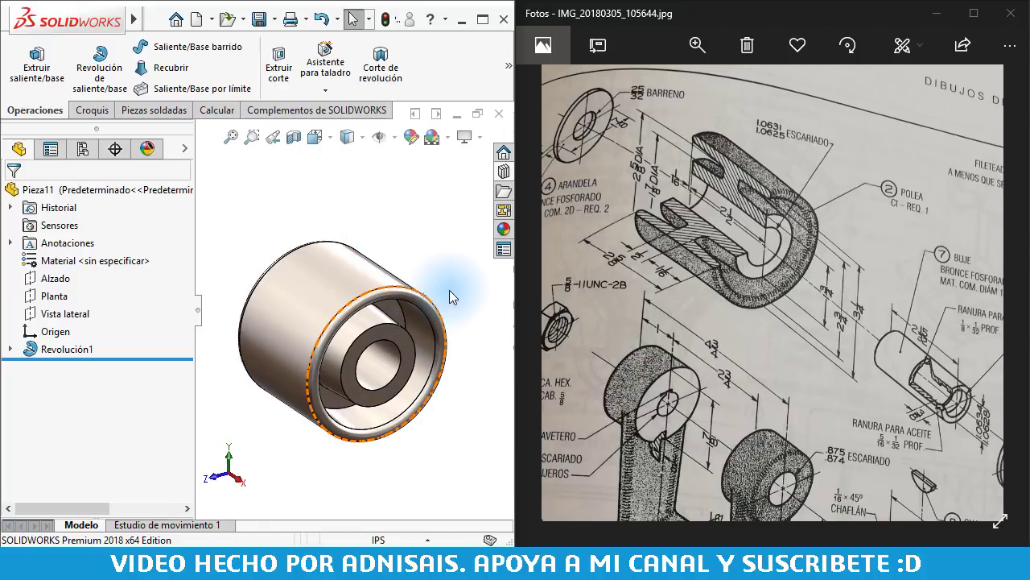
left_click(451, 297)
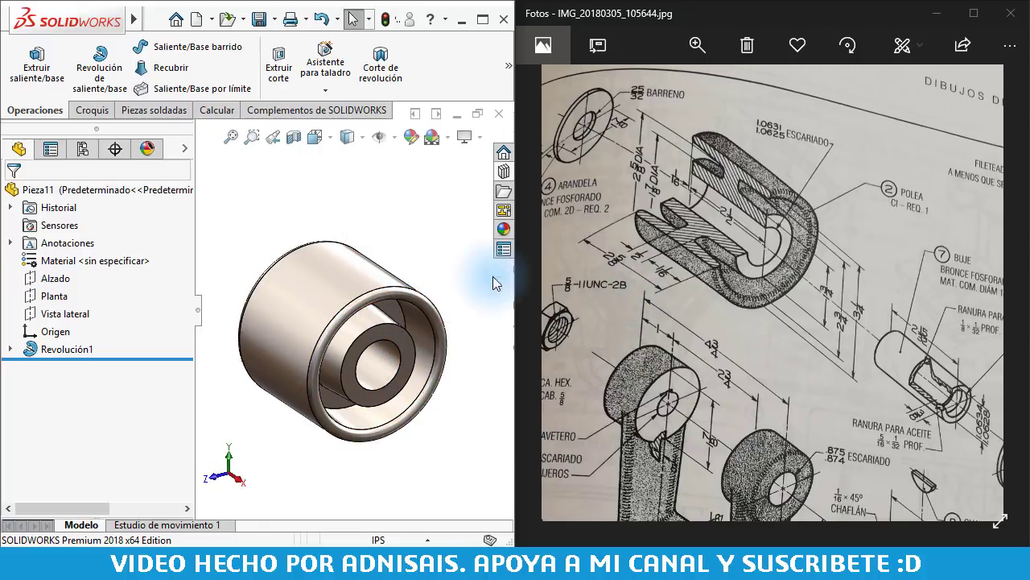
- Save the revolved part as 9090909-95
left_click(258, 19)
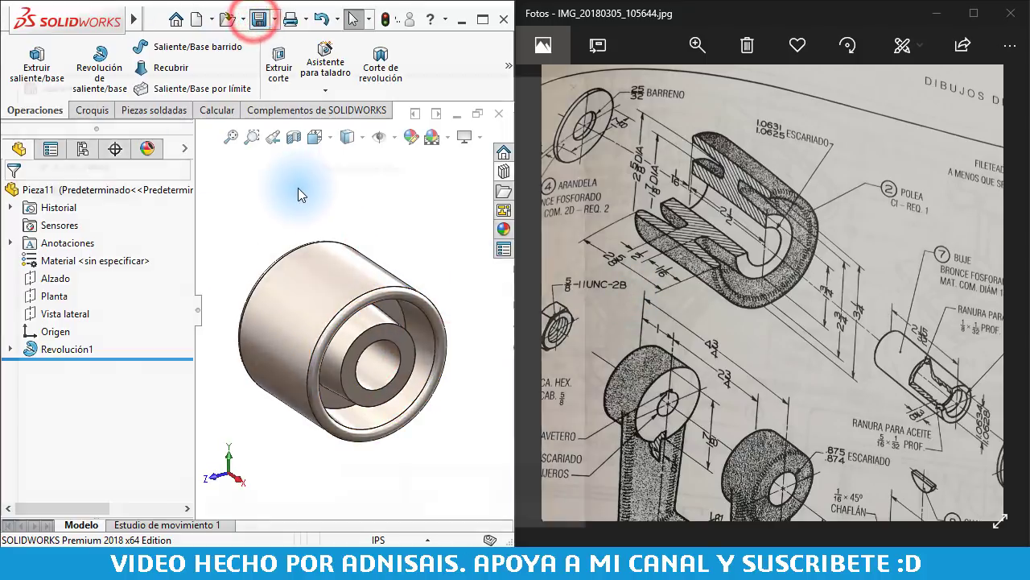
type("9090909-")
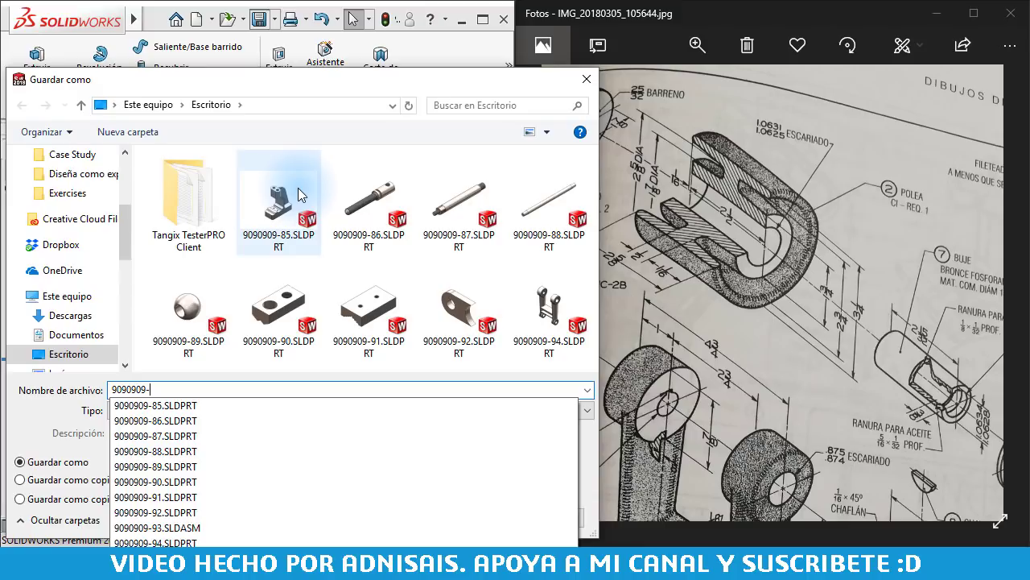
type("95")
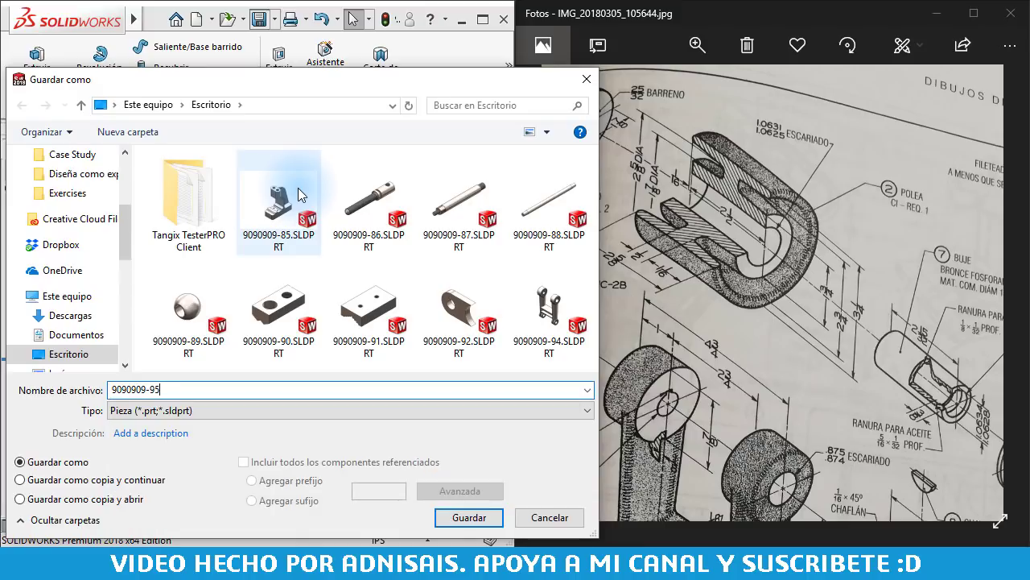
key("Return")
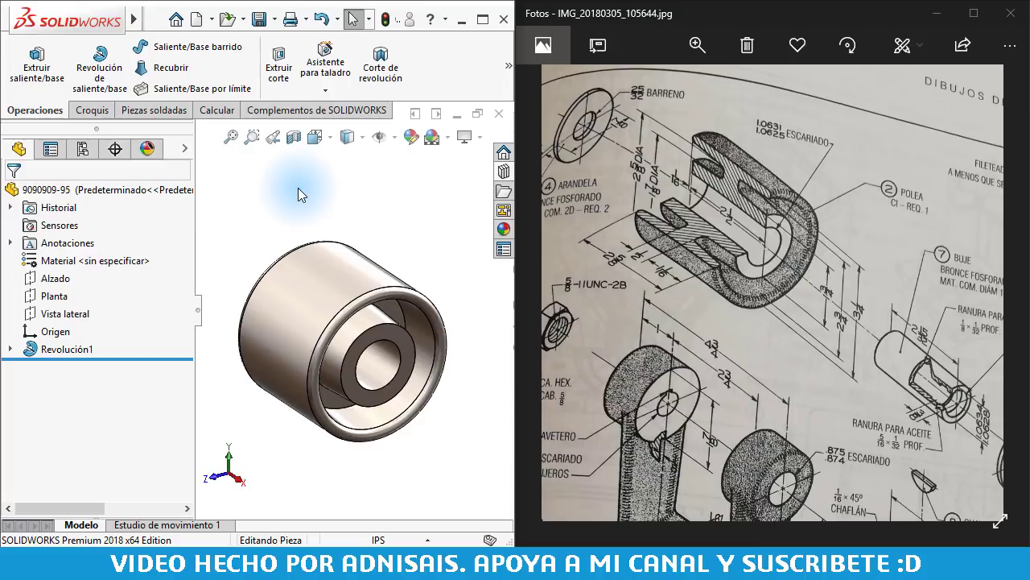
- Pan the reference drawing to the GOZNE hinge part, then start a new document
left_click(690, 290)
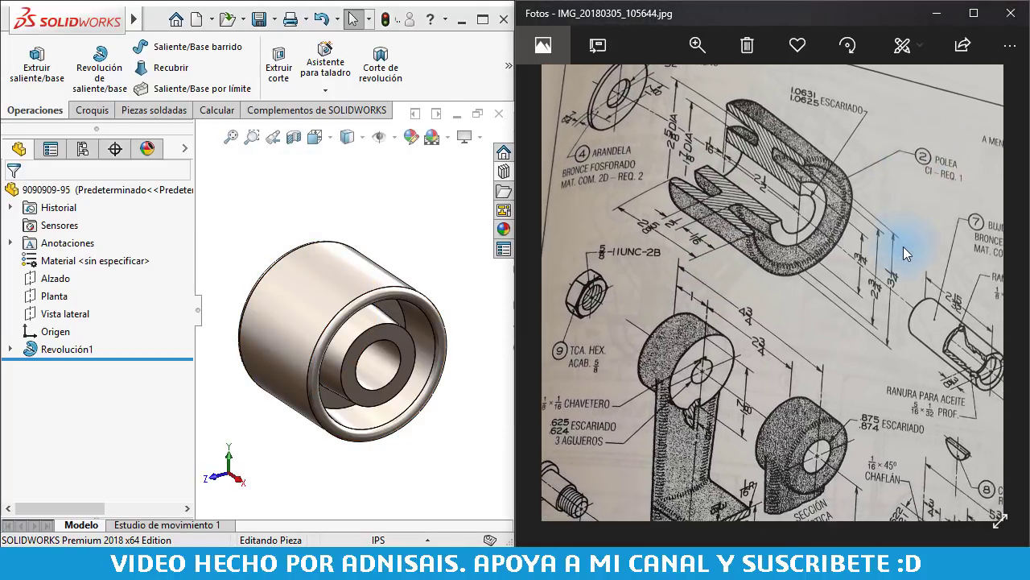
left_click_drag(864, 206, 781, 125)
left_click_drag(839, 292, 838, 172)
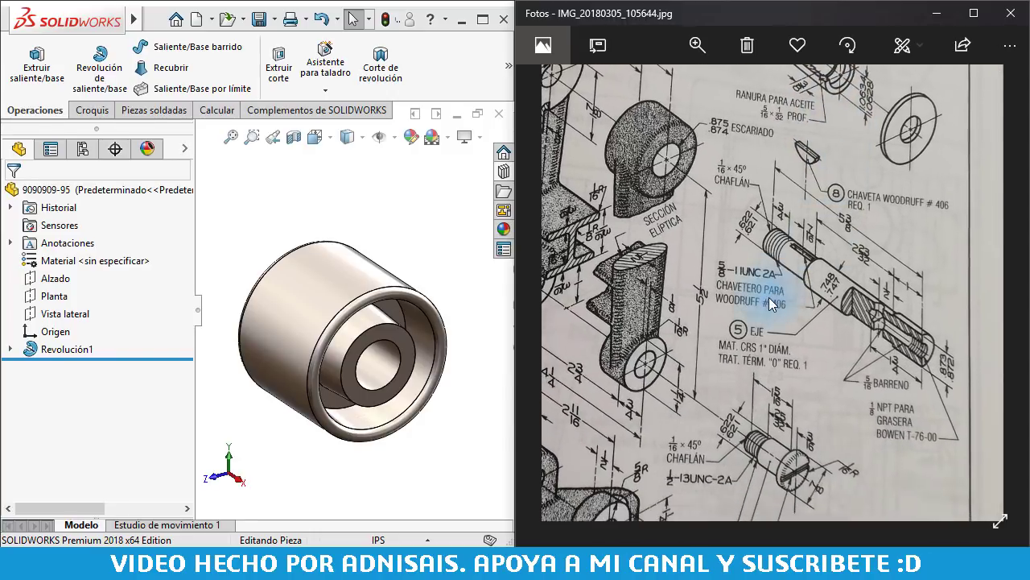
left_click_drag(781, 299, 829, 173)
left_click_drag(781, 288, 937, 295)
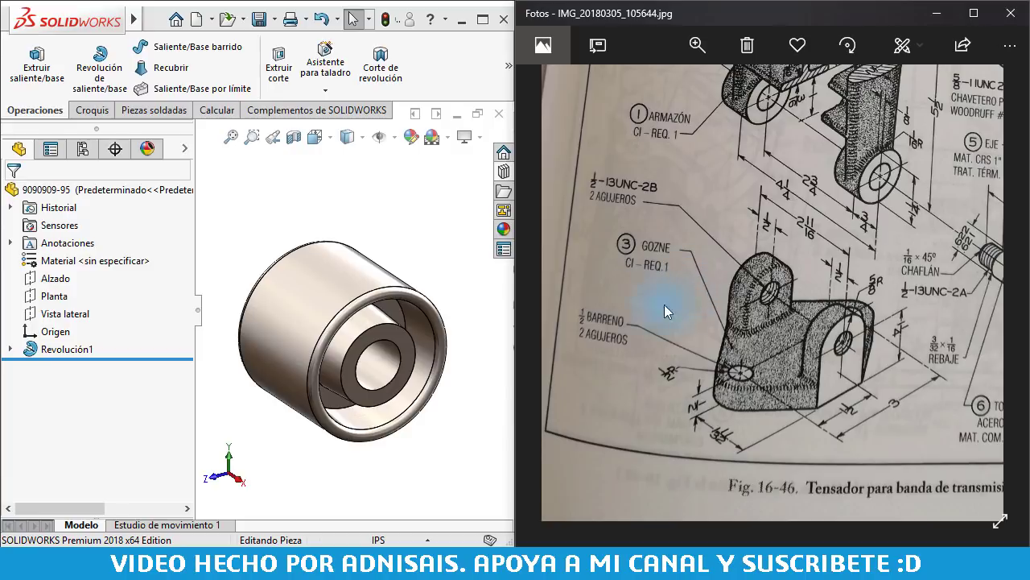
left_click(440, 235)
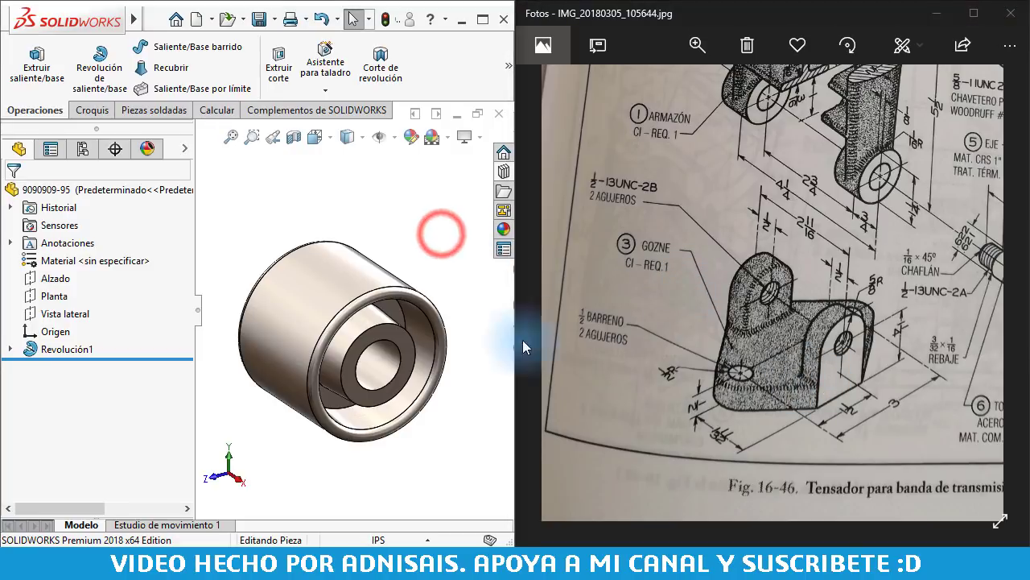
key("ctrl+n")
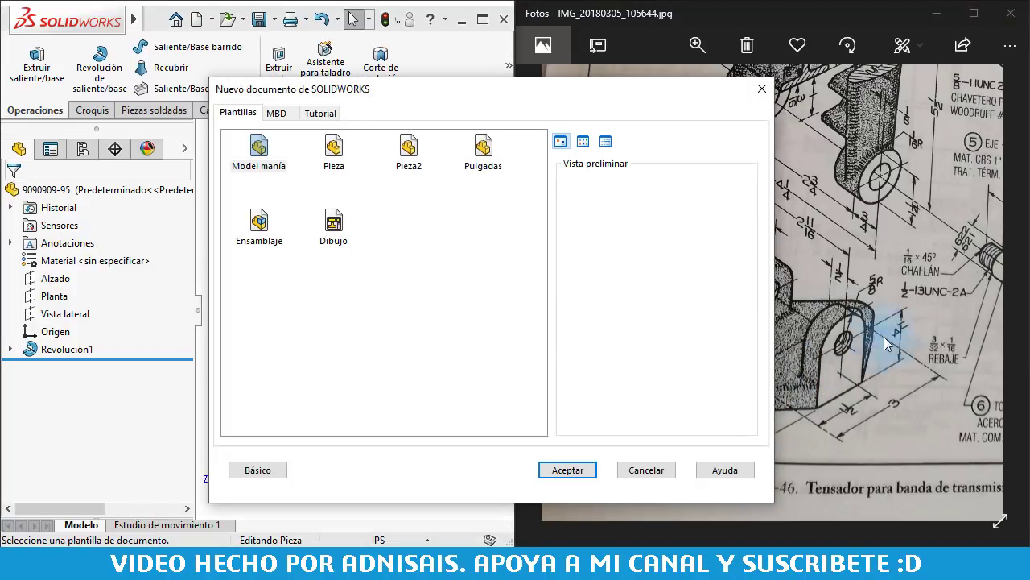
- Create a new part, Pieza13, and start a sketch on the Planta plane
left_click(581, 471)
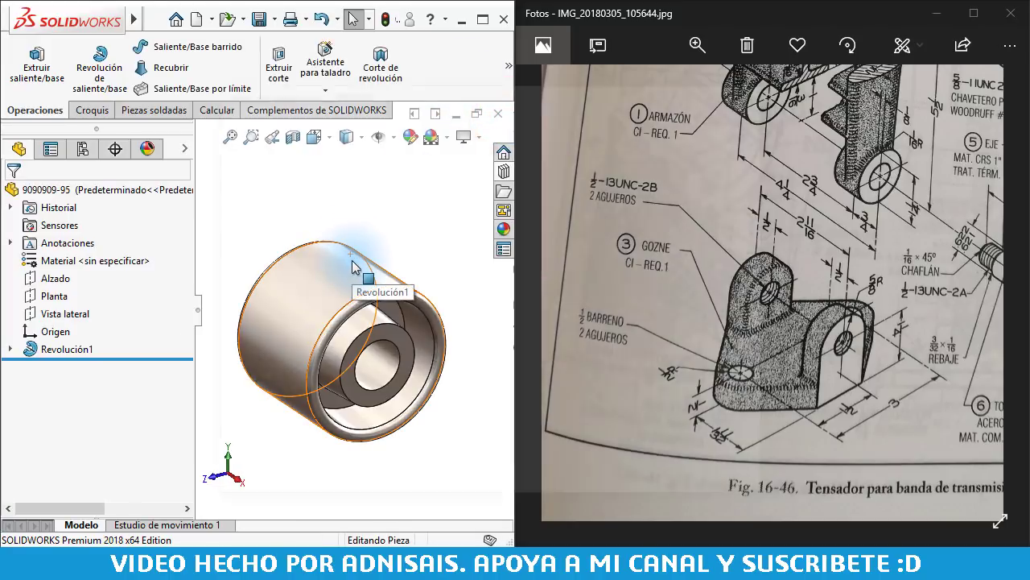
key("ctrl+n")
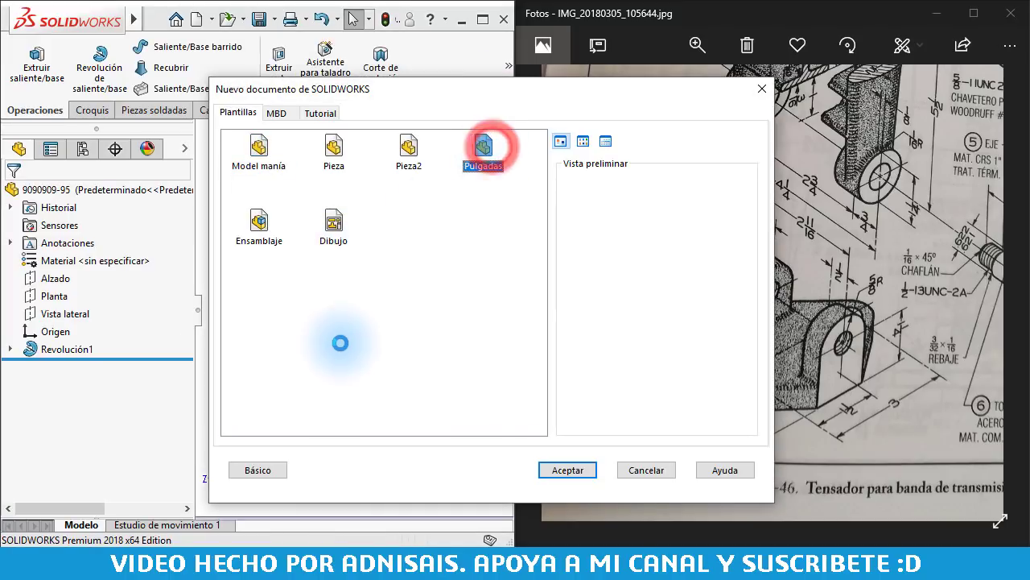
left_click(36, 297)
left_click(48, 272)
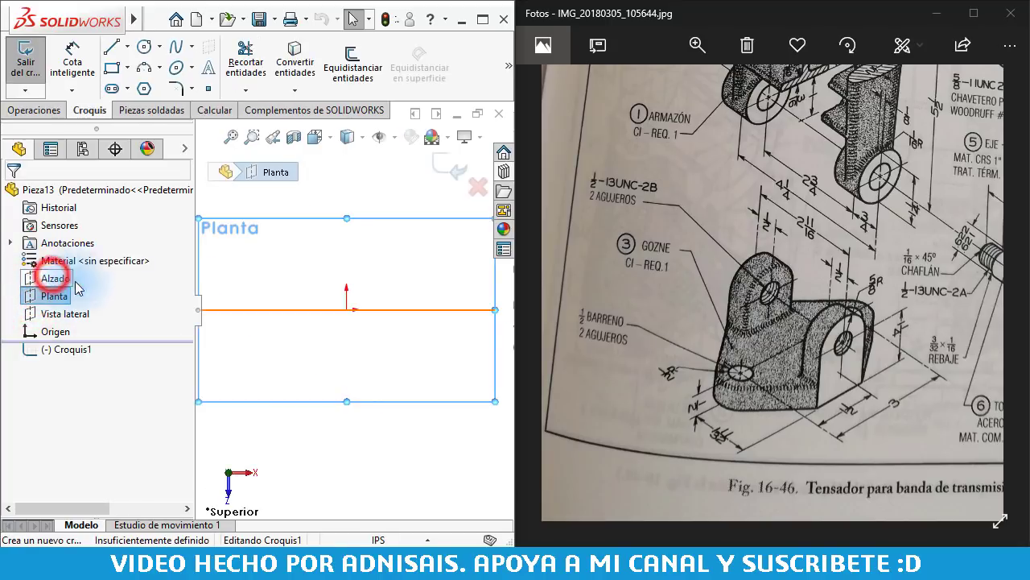
- Draw a horizontal construction baseline and a vertical construction centreline from the origin
left_click(128, 46)
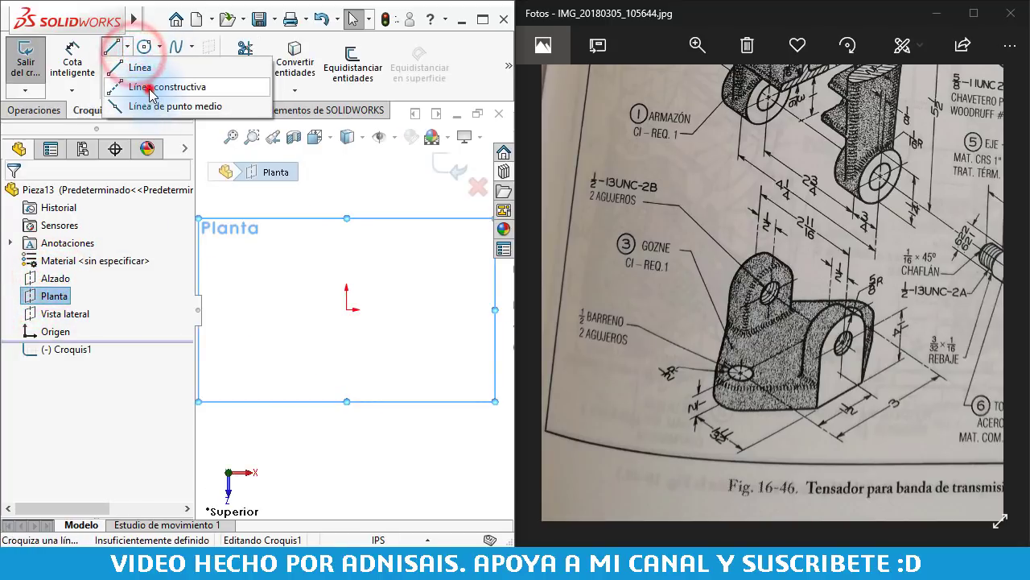
left_click(145, 88)
left_click(226, 309)
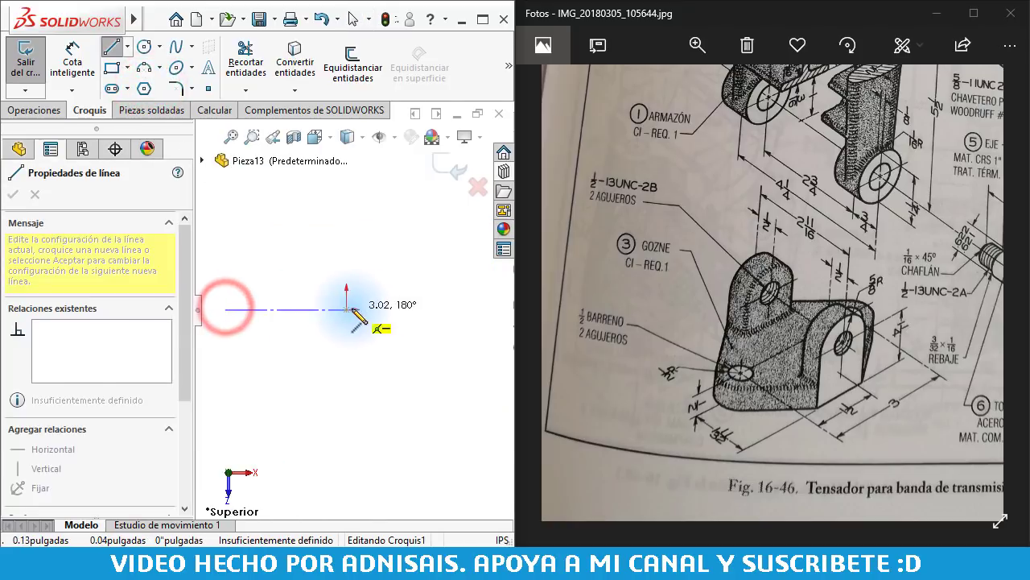
left_click(346, 309)
left_click(347, 198)
key("Escape")
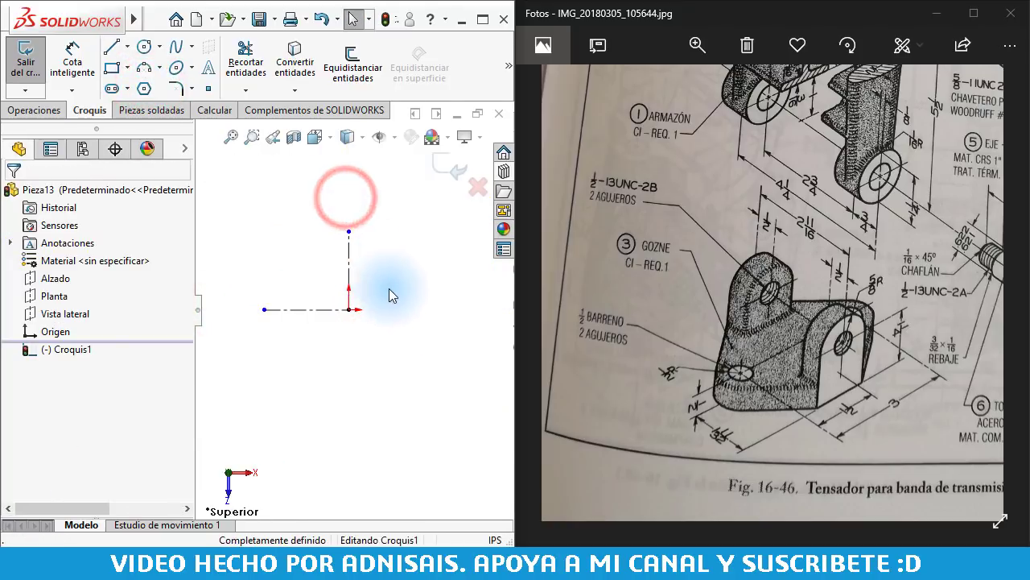
- Draw the half outline's top line and tangent arc, making the arc end coincident with the baseline
right_click_drag(436, 326, 338, 262)
left_click_drag(335, 248, 297, 252)
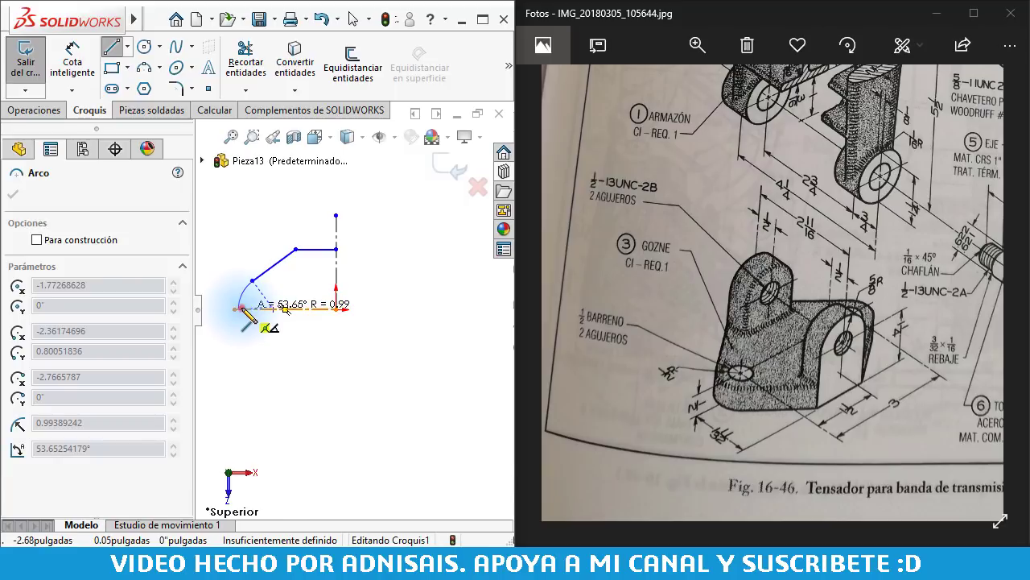
left_click(240, 309)
key("Escape")
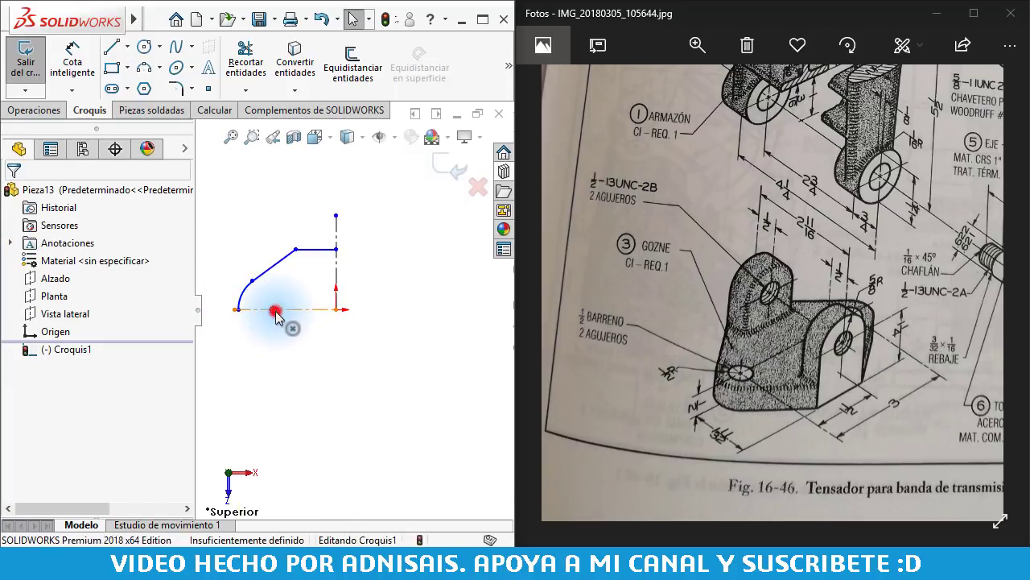
left_click(275, 311)
left_click(295, 309, "ctrl")
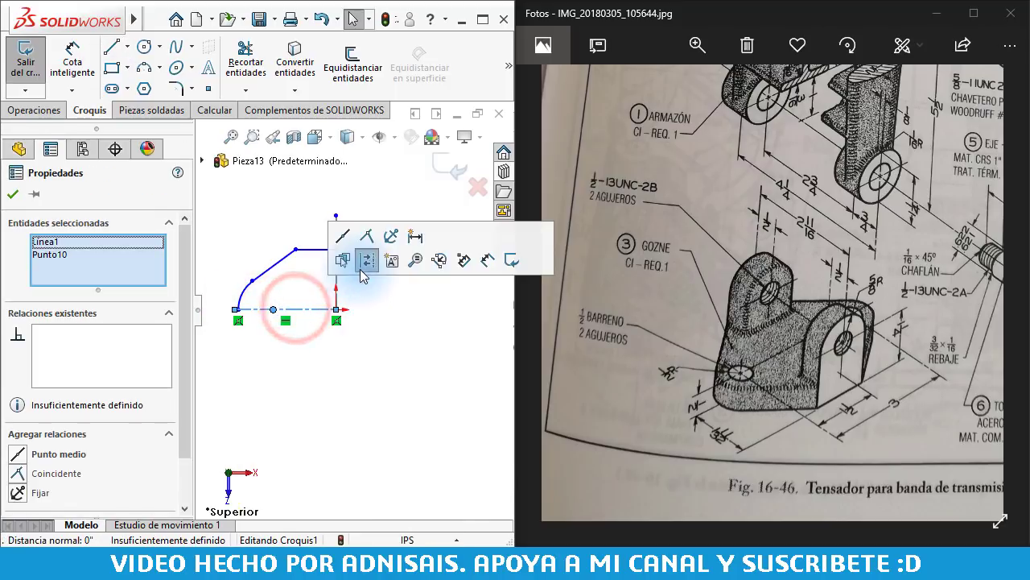
left_click(366, 237)
left_click(272, 196)
- Mirror the half outline across the vertical centreline with Crear simetría de entidades
left_click_drag(404, 291, 203, 233)
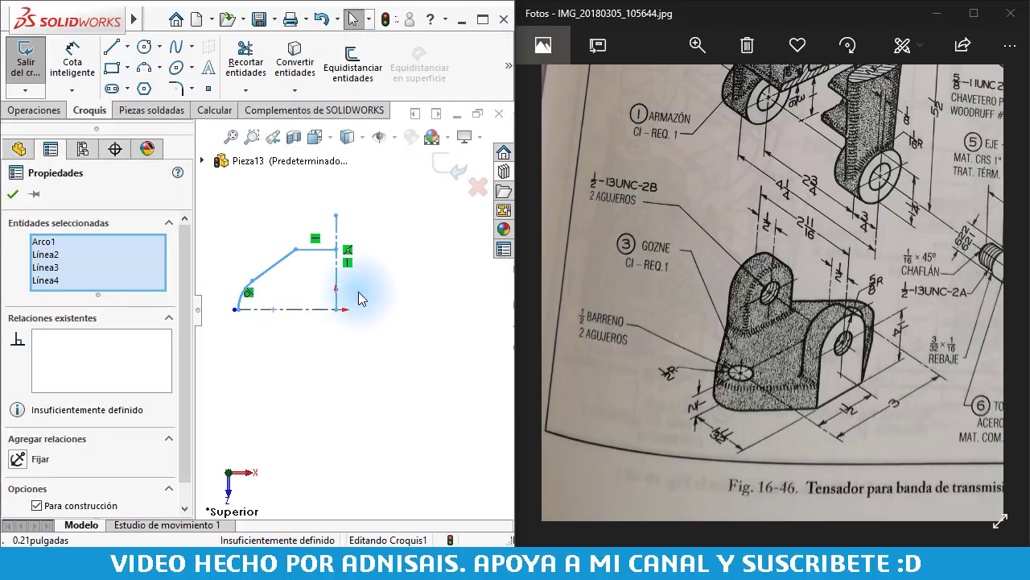
left_click(508, 66)
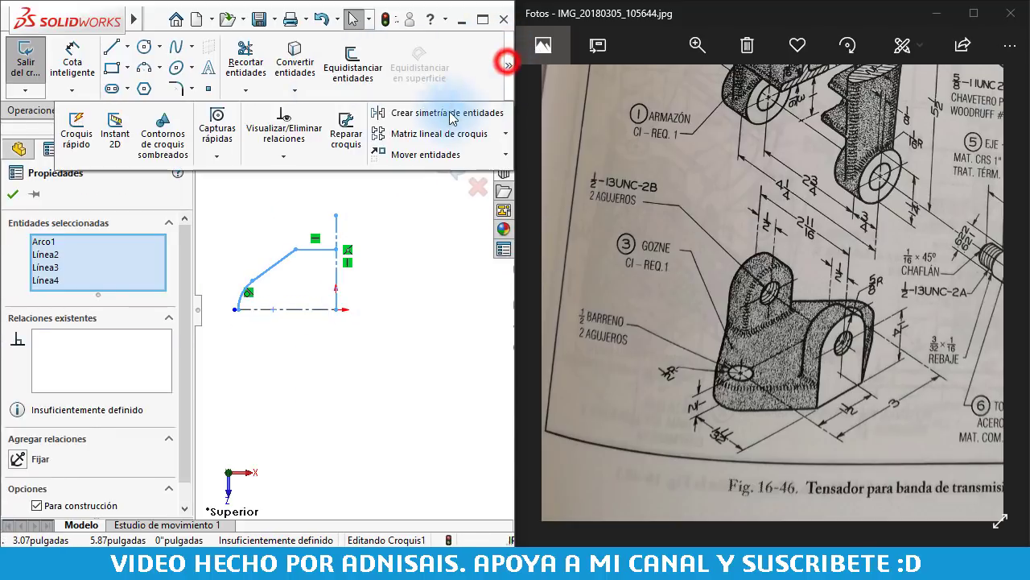
left_click(403, 118)
left_click_drag(214, 234, 456, 384)
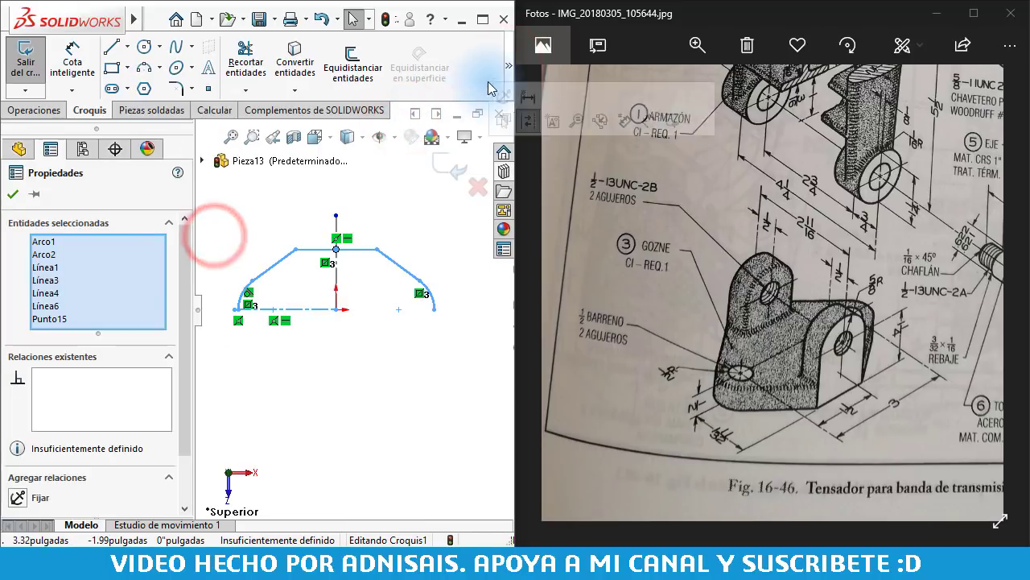
left_click(508, 65)
left_click(478, 112)
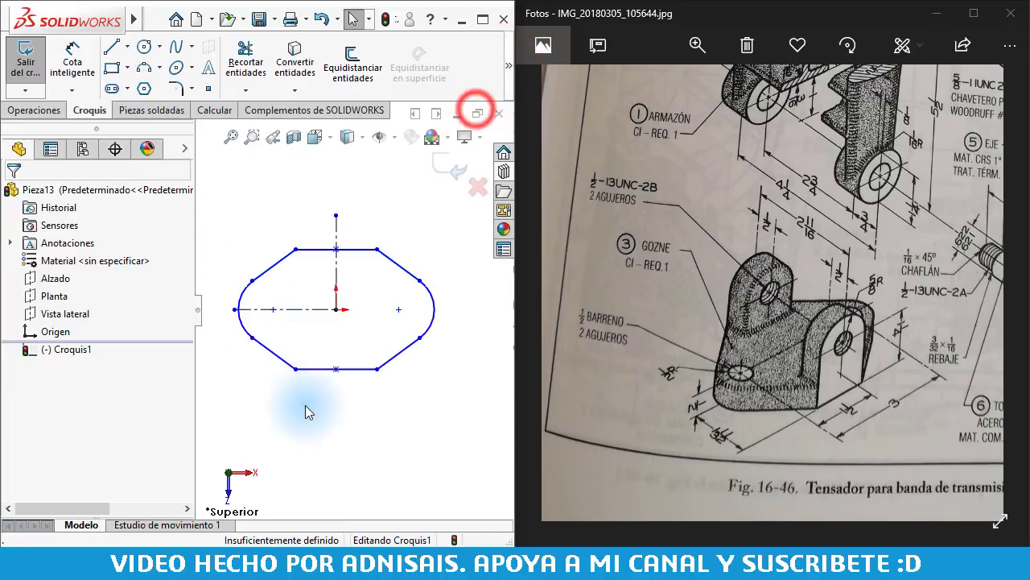
- Dimension the distance between the two arc centres to 3"
right_click_drag(355, 439, 370, 300)
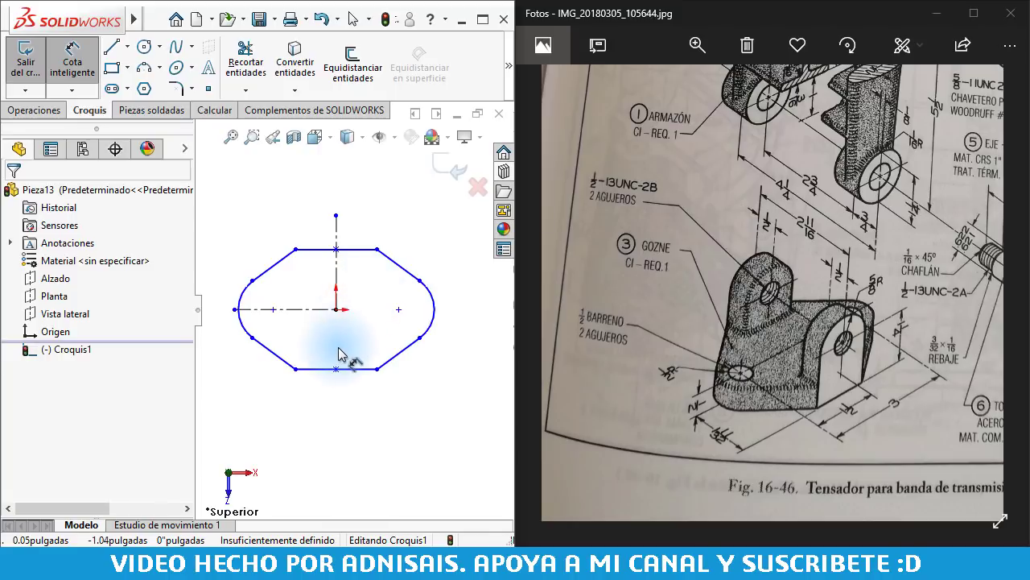
left_click(273, 309)
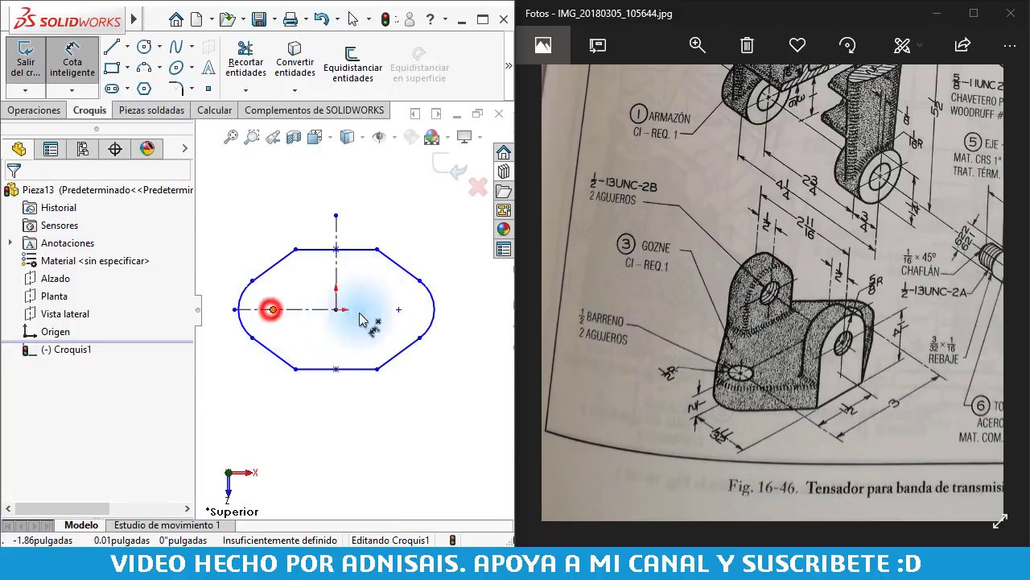
left_click(399, 310)
left_click(369, 432)
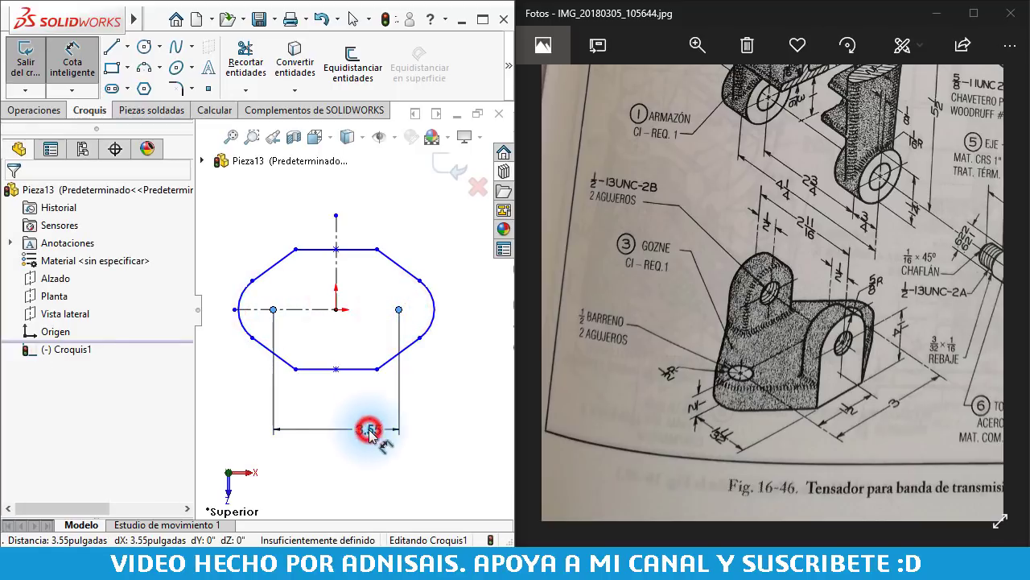
type("3")
key("Return")
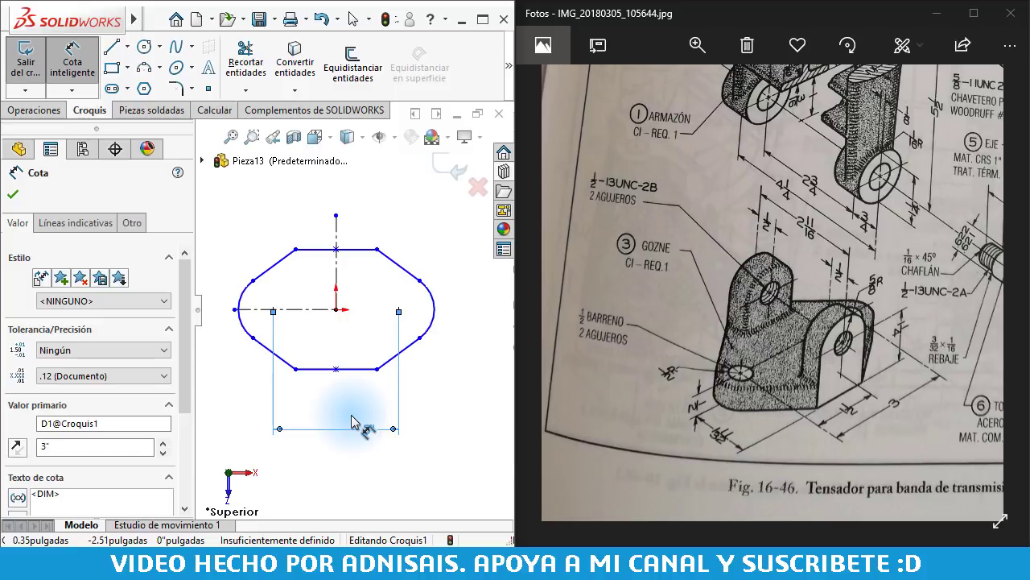
- Set the end arc radius to R1/2"
left_click(242, 330)
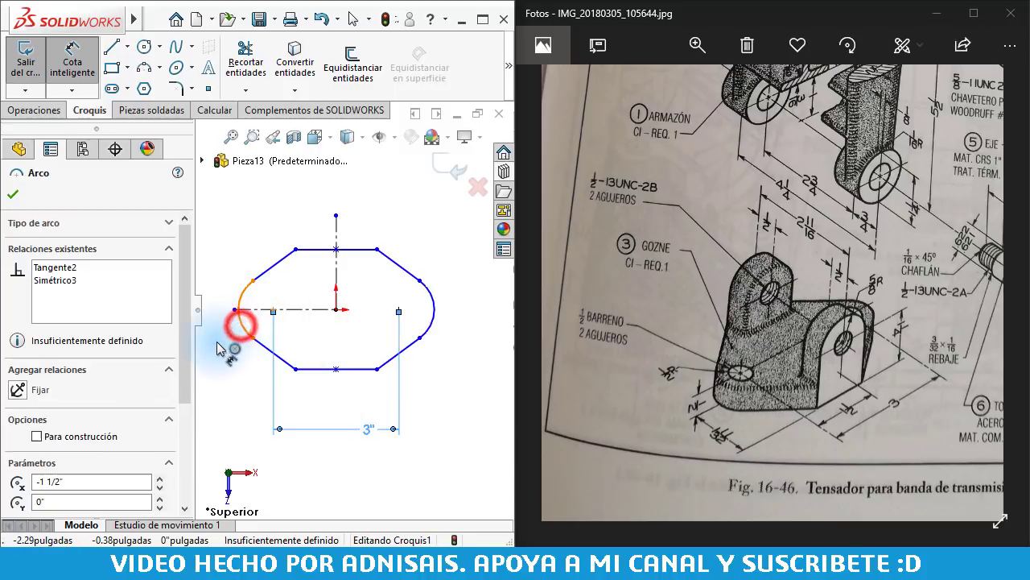
left_click(226, 344)
type("1/2")
key("Return")
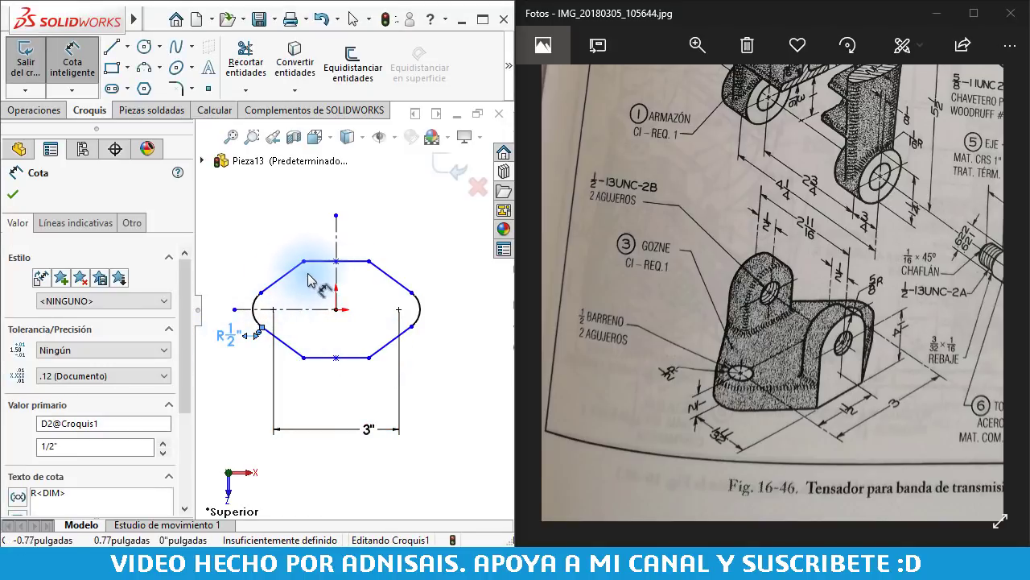
- Dimension the outline's top-to-bottom height to 2 11/16"
left_click(354, 260)
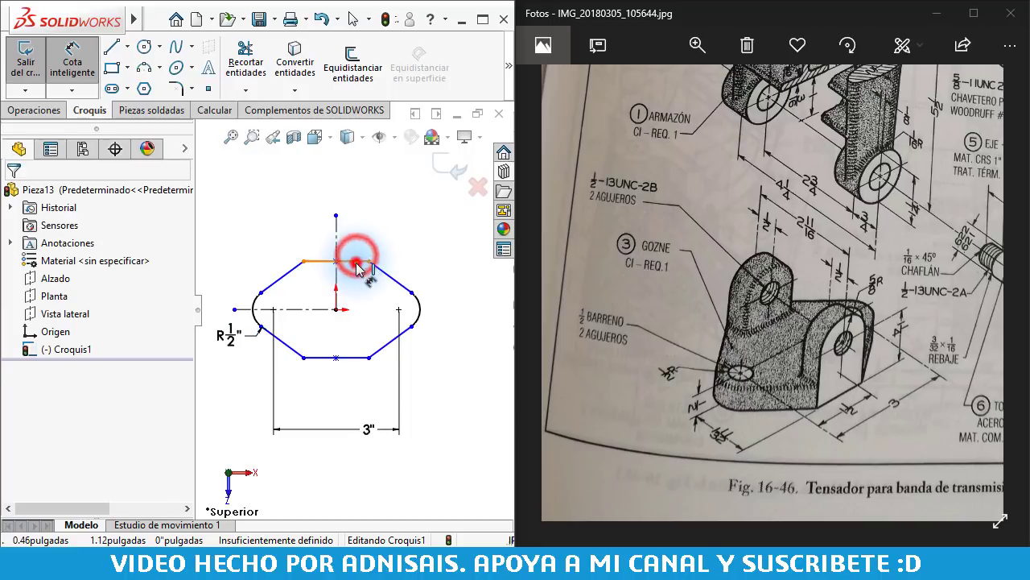
left_click(359, 357)
left_click(477, 322)
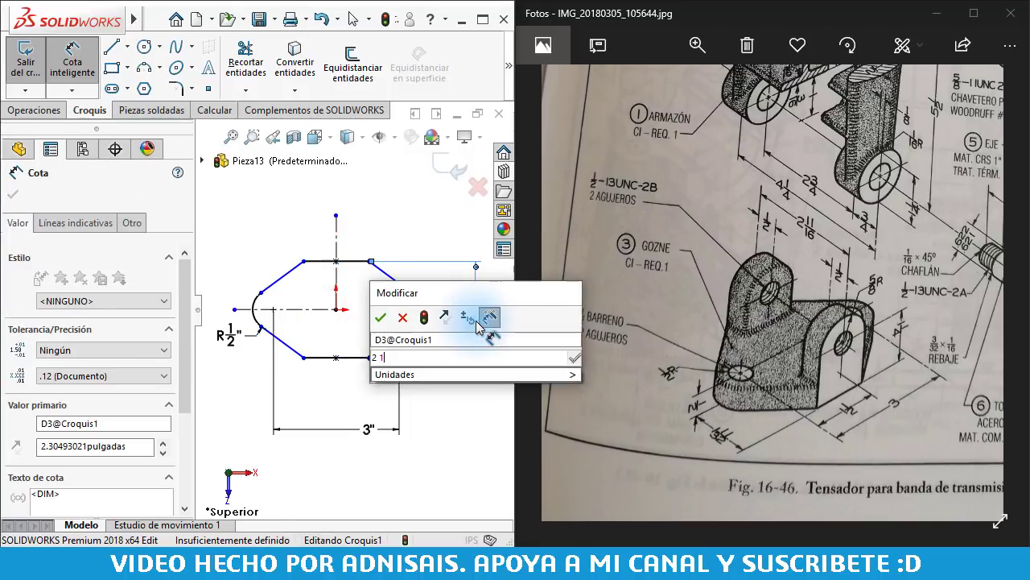
type("2 11/16")
key("Return")
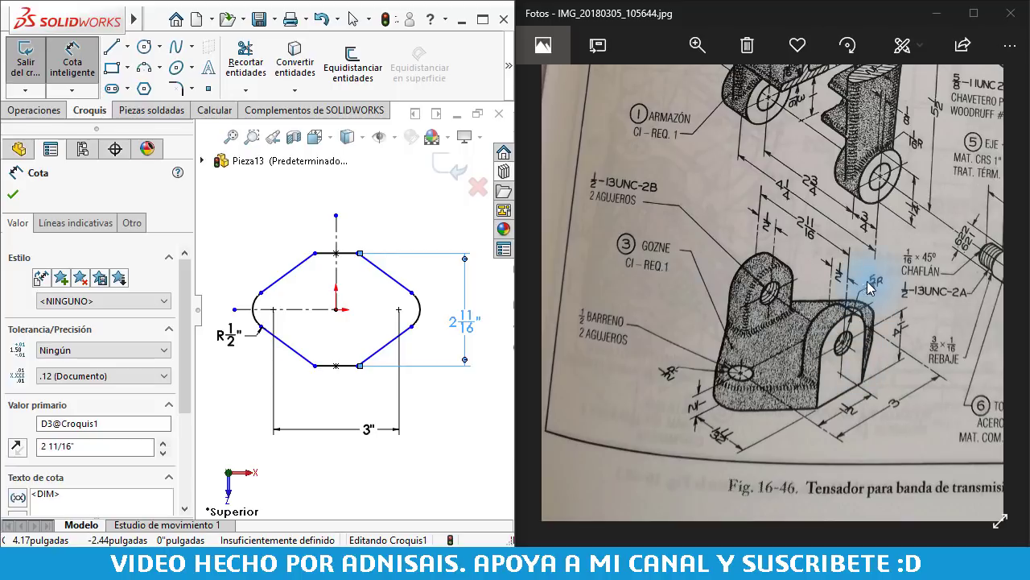
- Dimension the bottom flat edge to 1 1/4", fully defining Croquis1
left_click(321, 369)
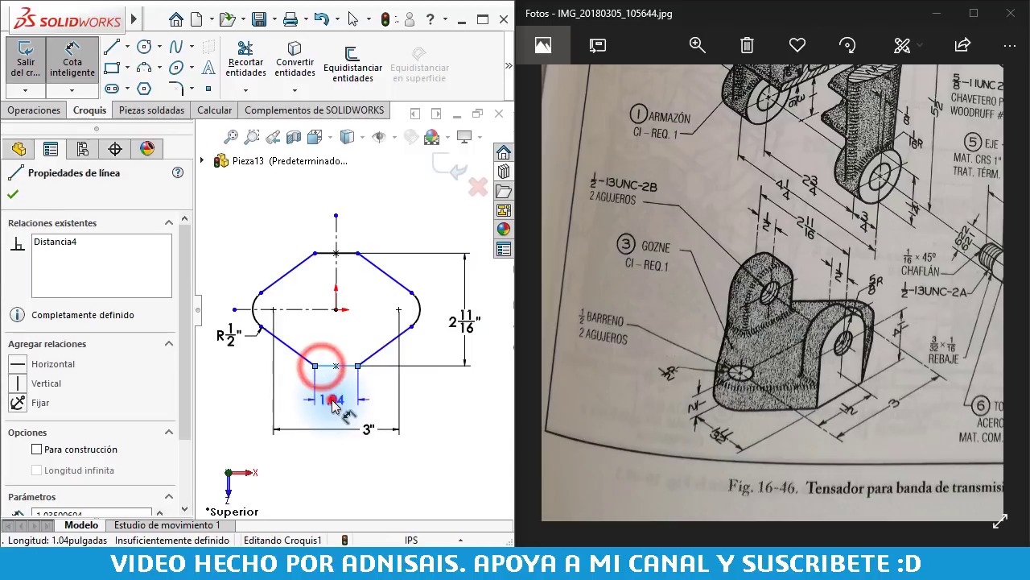
left_click(330, 400)
type("1.25")
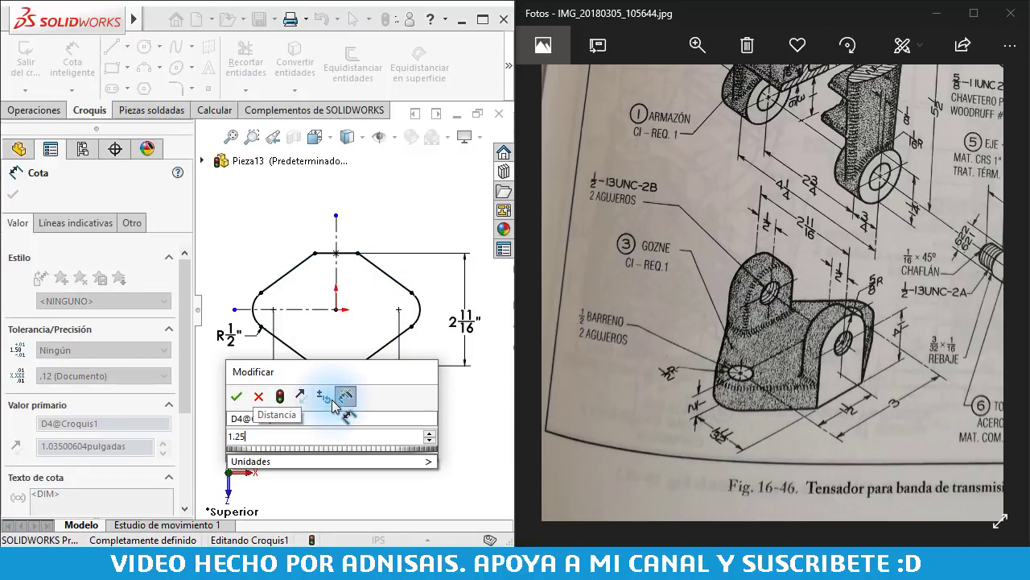
key("Return")
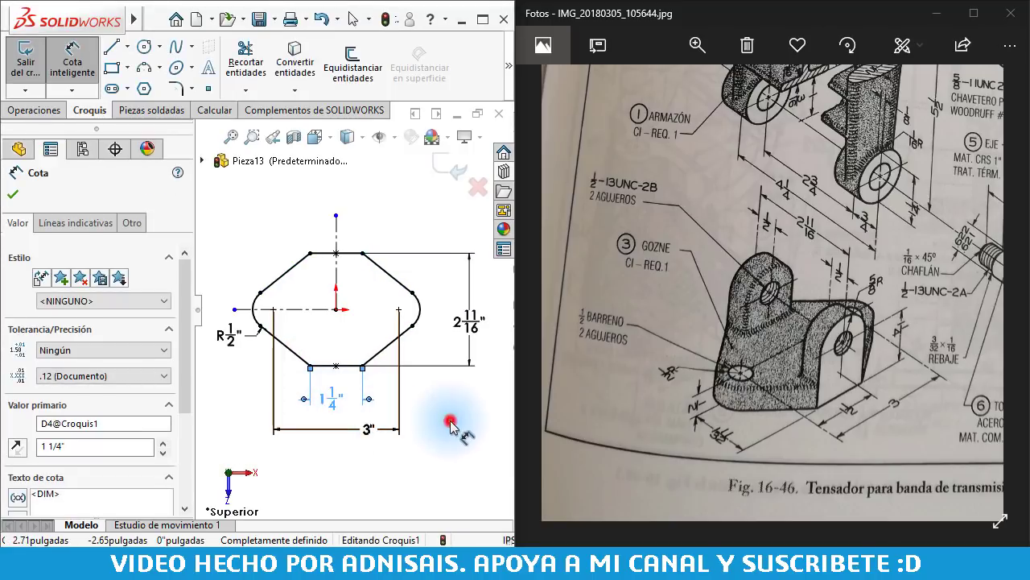
left_click(450, 424)
scroll(430, 418, "down", 2)
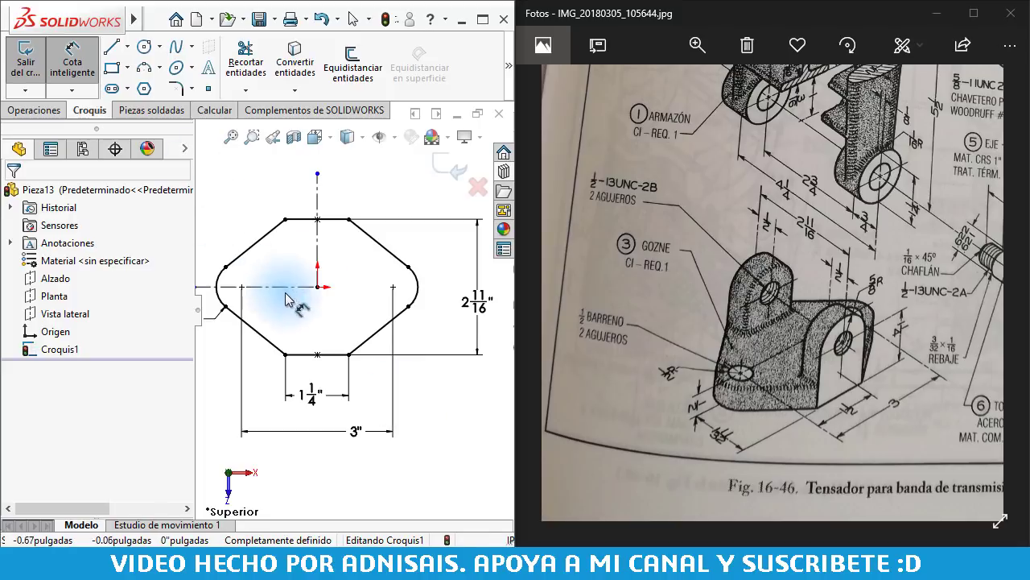
left_click(146, 49)
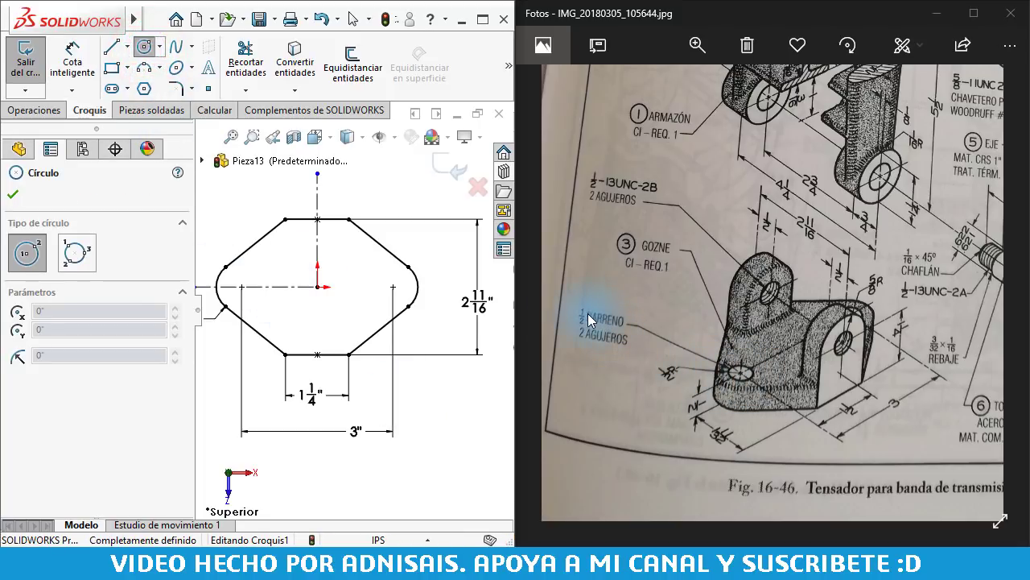
- Draw a circle at the left arc centre and dimension it Ø1/2"
left_click(242, 287)
left_click(253, 278)
key("Escape")
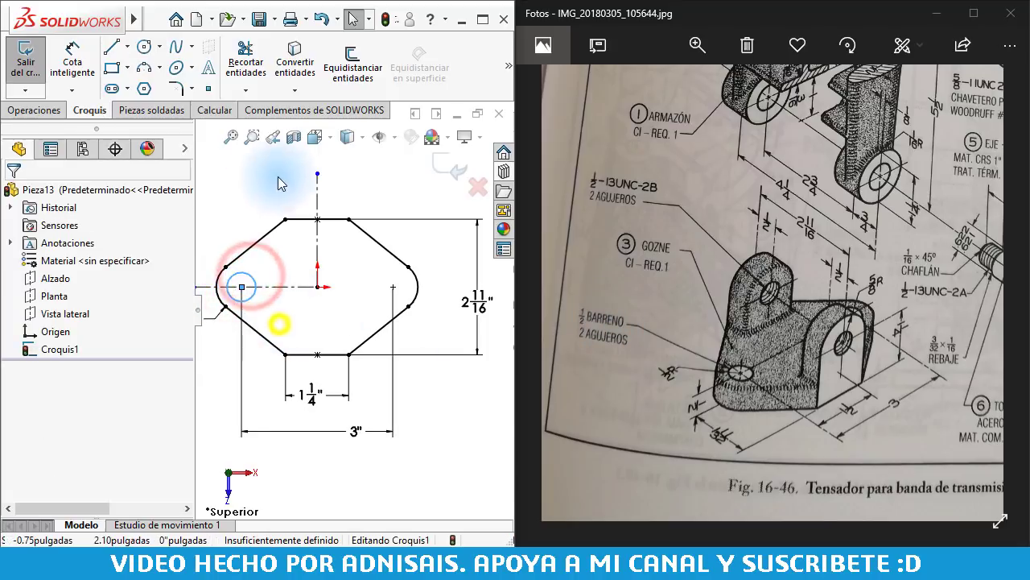
right_click_drag(279, 323, 278, 184)
left_click(252, 281)
left_click(250, 203)
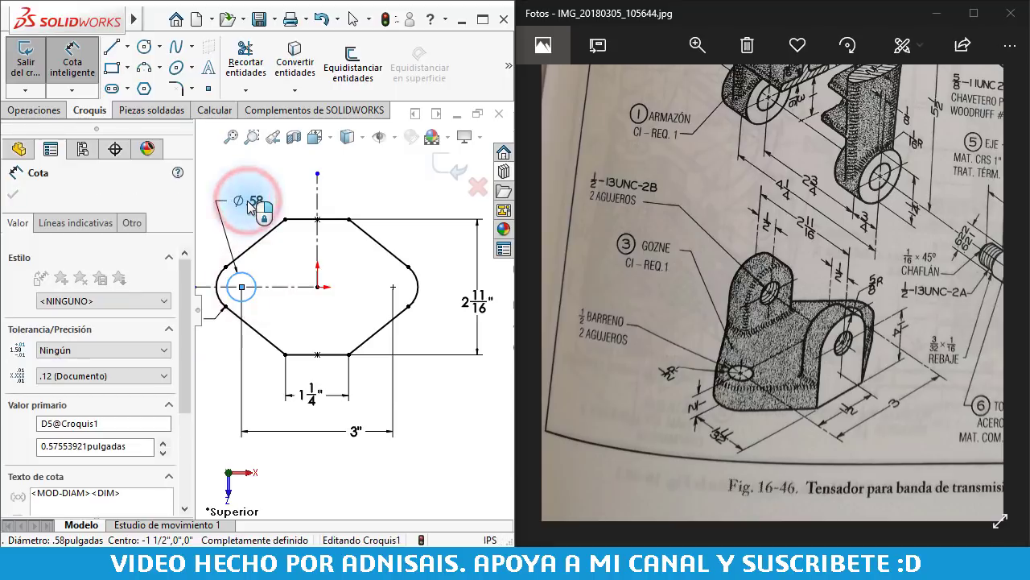
type("1/2")
key("Return")
key("Escape")
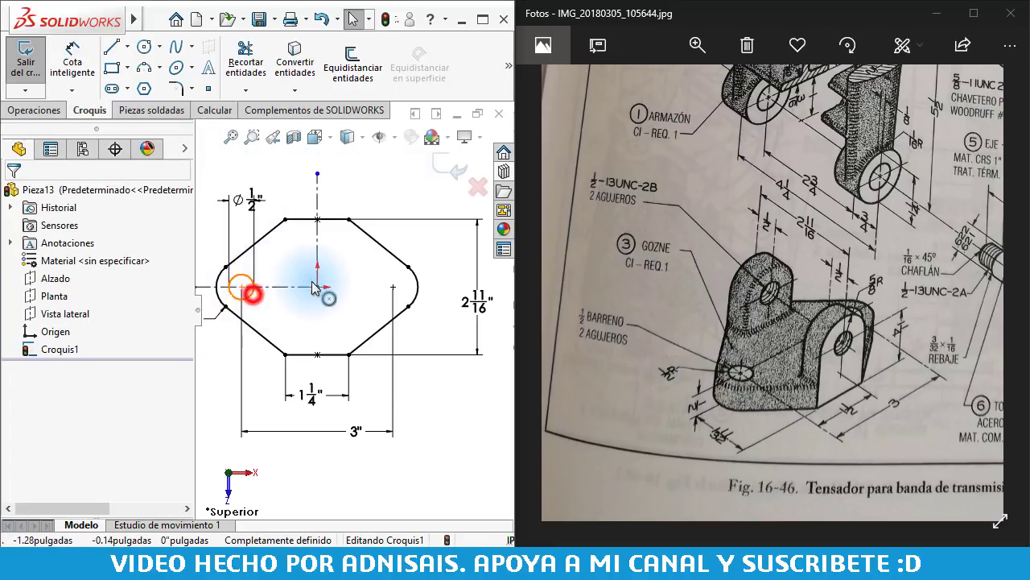
- Mirror the Ø1/2" circle about the centreline to the right end
left_click(251, 292)
left_click(317, 219, "ctrl")
left_click(508, 66)
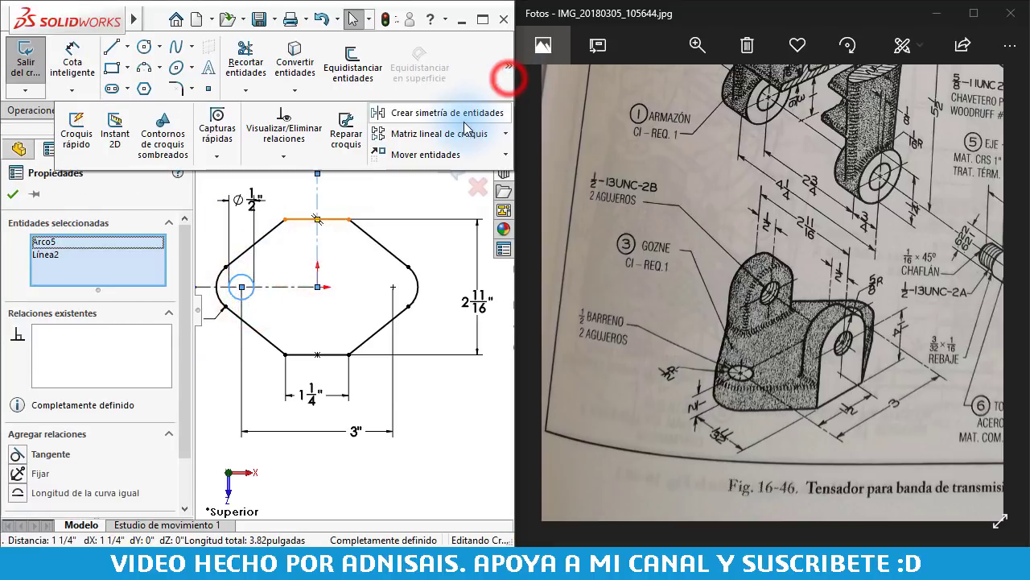
left_click(459, 112)
left_click(421, 409)
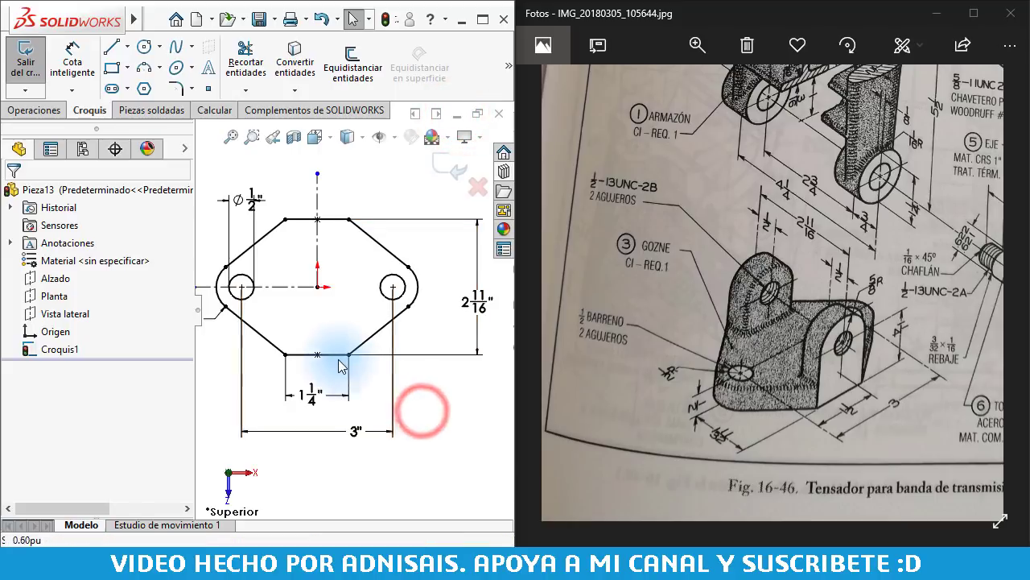
- Extrude Croquis1 1/2" with Extruir saliente/base into the two-hole base plate
key("f")
left_click(40, 110)
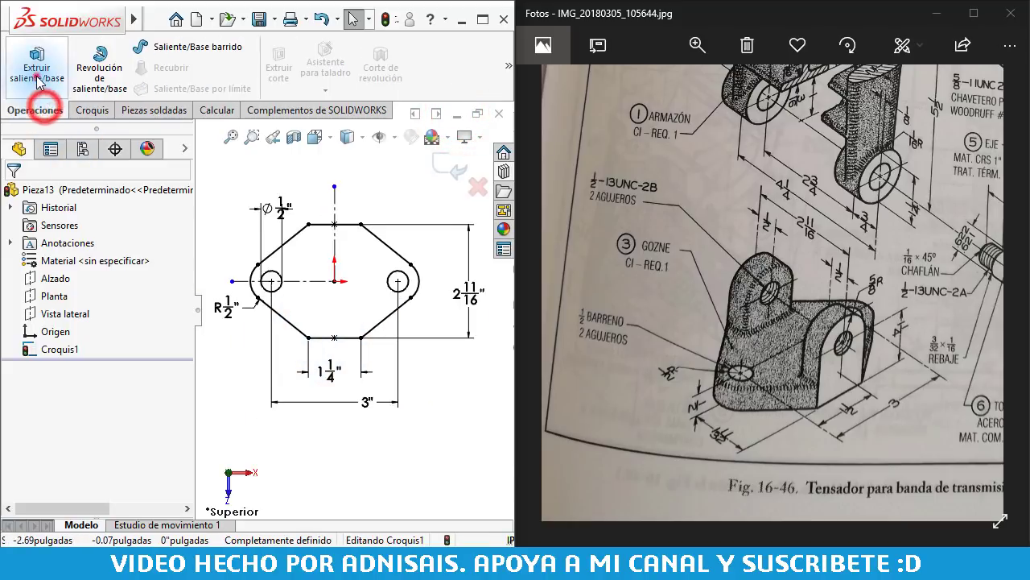
left_click(38, 81)
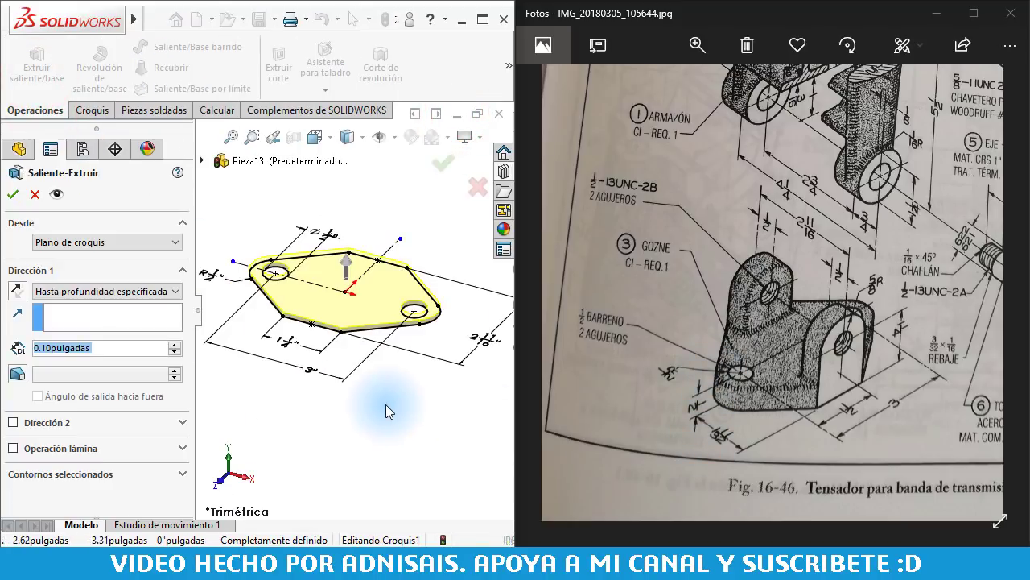
type("1/2")
key("Return")
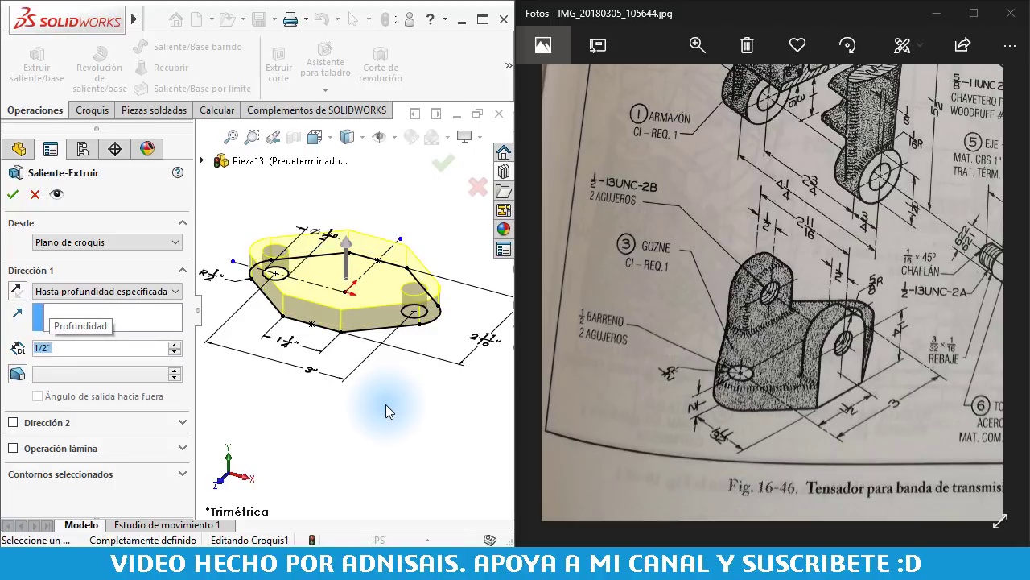
key("Return")
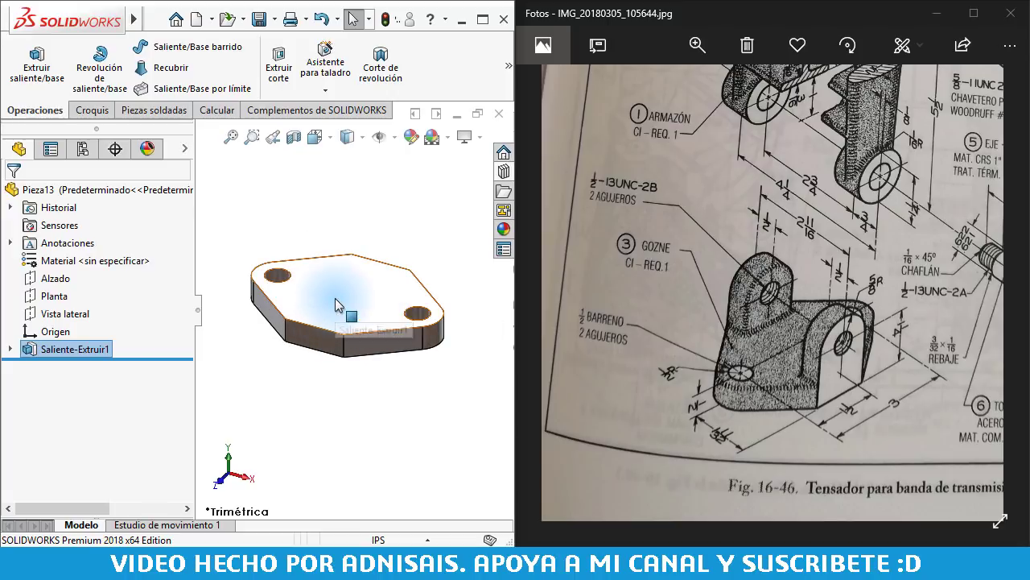
- Sketch the arched ear outline on the plate's front face with lines and a tangent arc
left_click(322, 336)
left_click(378, 278)
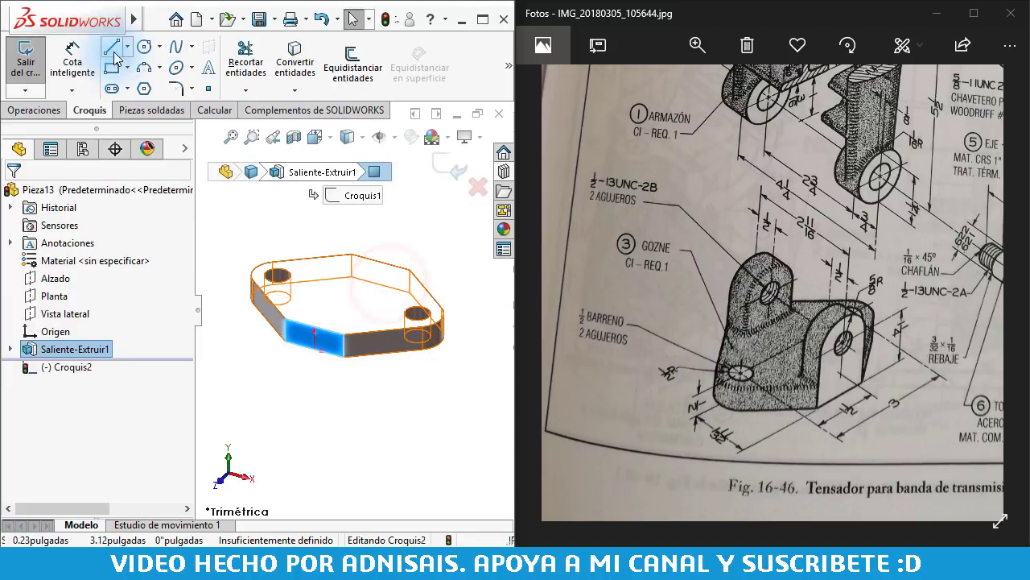
left_click(112, 49)
left_click(285, 341)
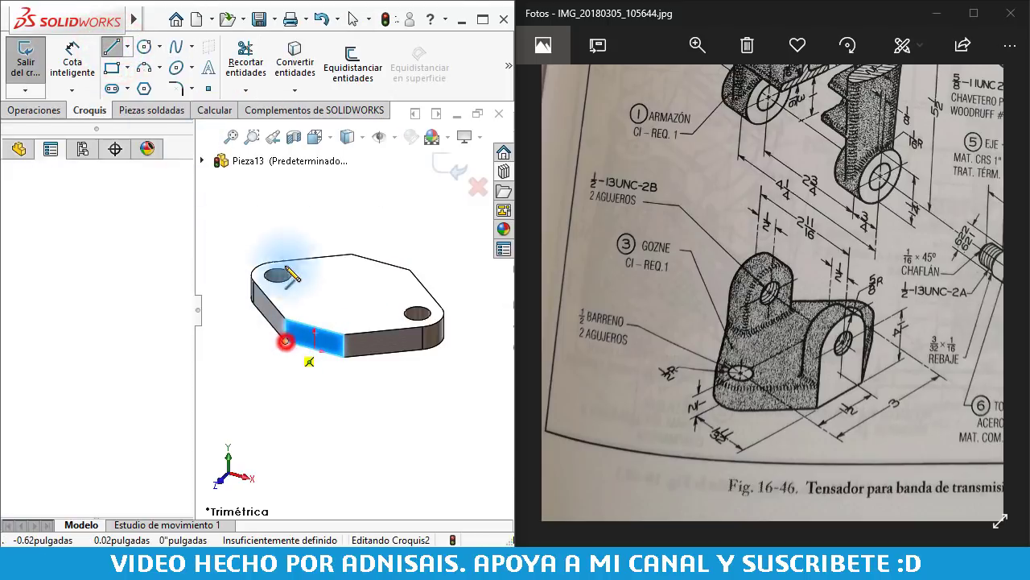
left_click(285, 224)
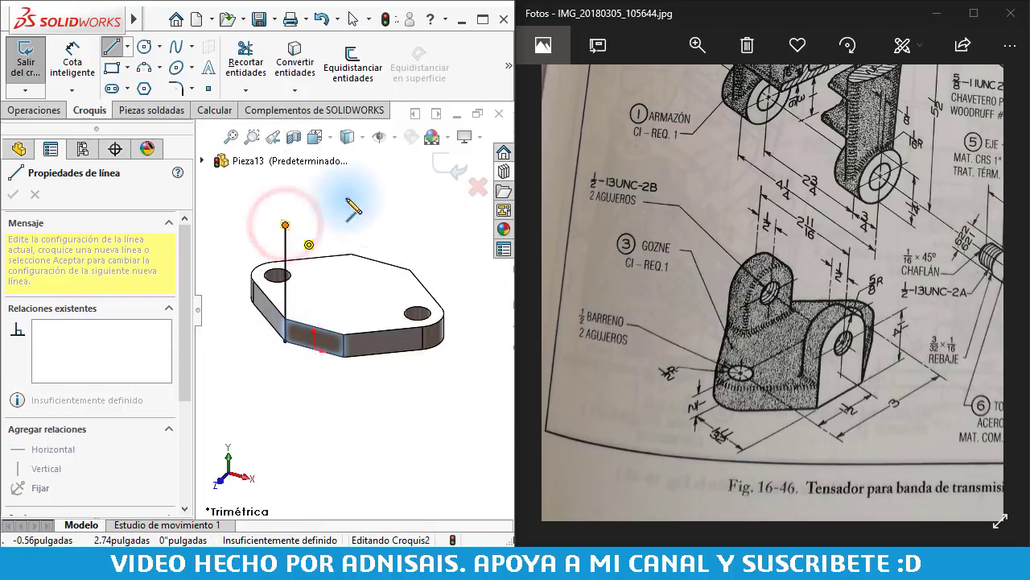
key("a")
left_click(362, 243)
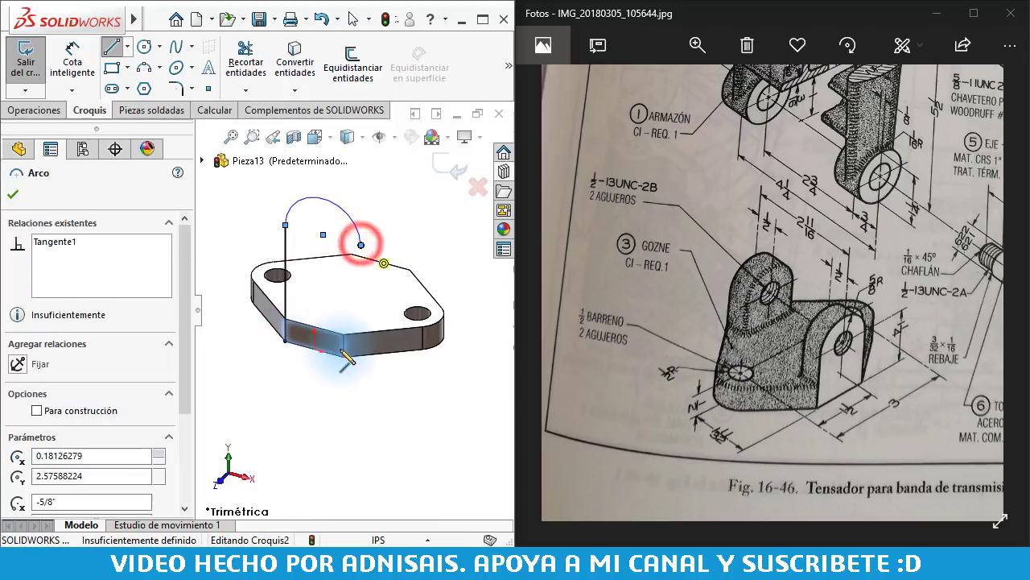
left_click(344, 356)
left_click(287, 343)
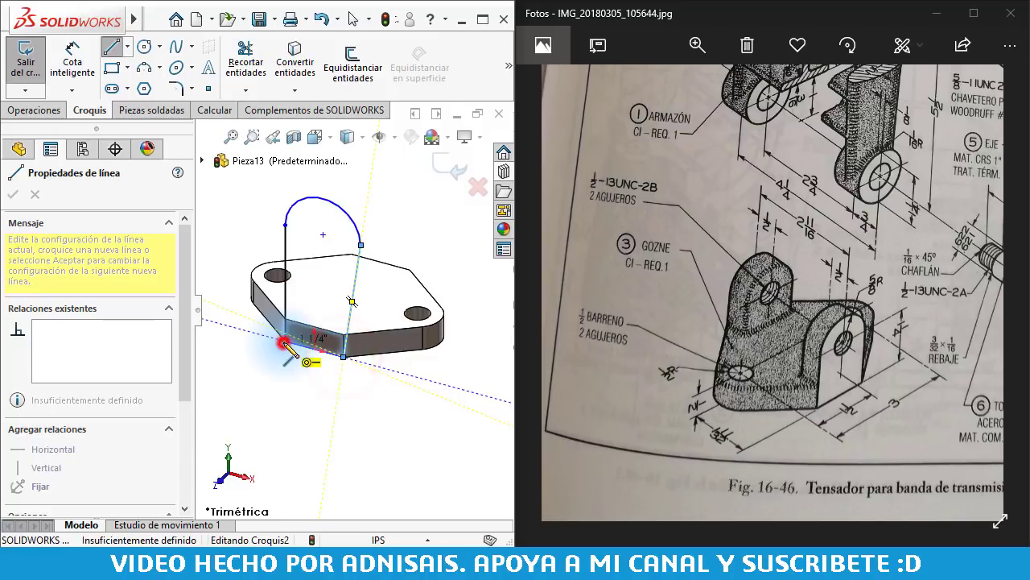
key("Escape")
- Make the ear's side line vertical and dimension it to 1.25"
left_click(360, 256)
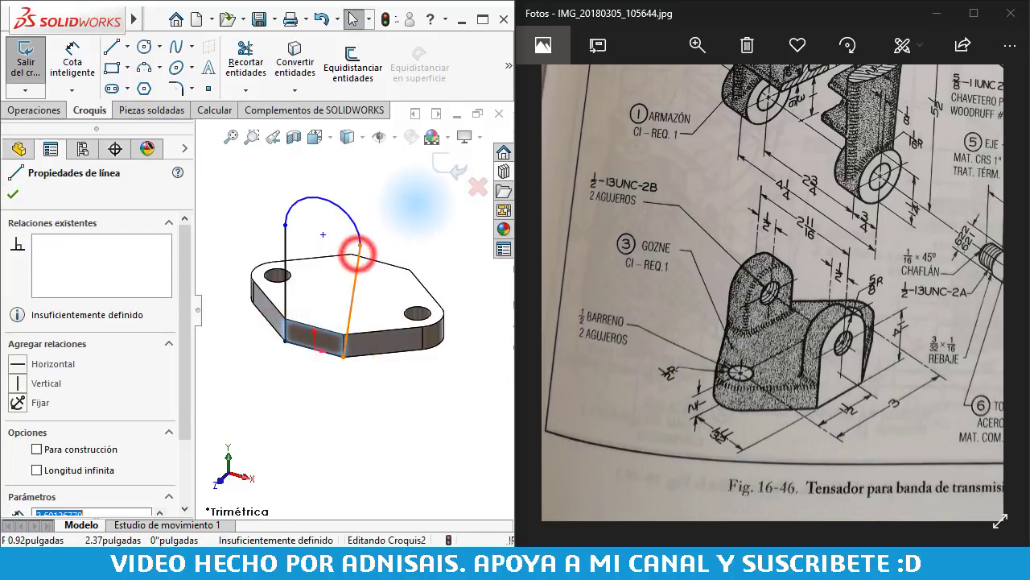
left_click(425, 178)
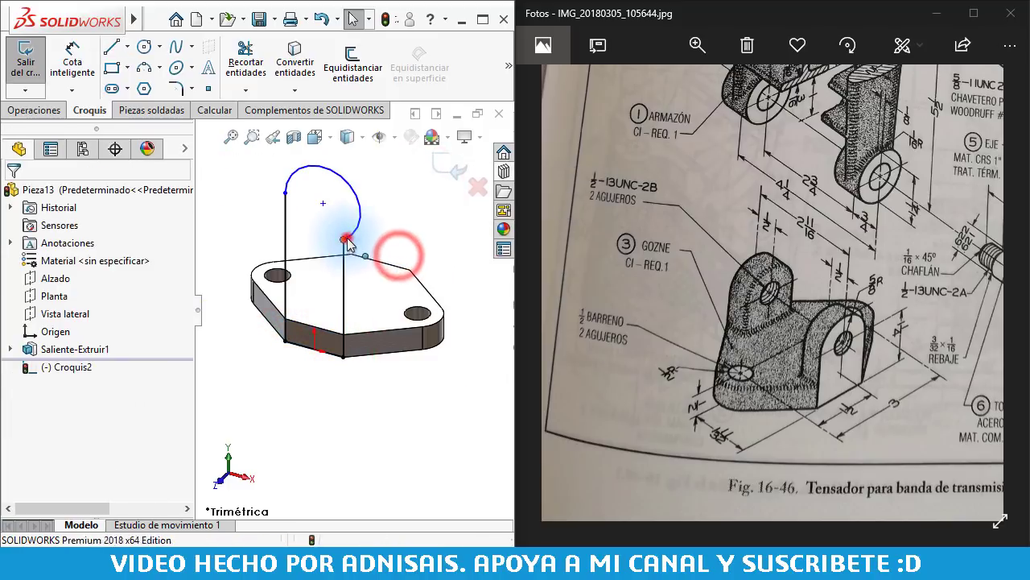
left_click_drag(344, 239, 344, 209)
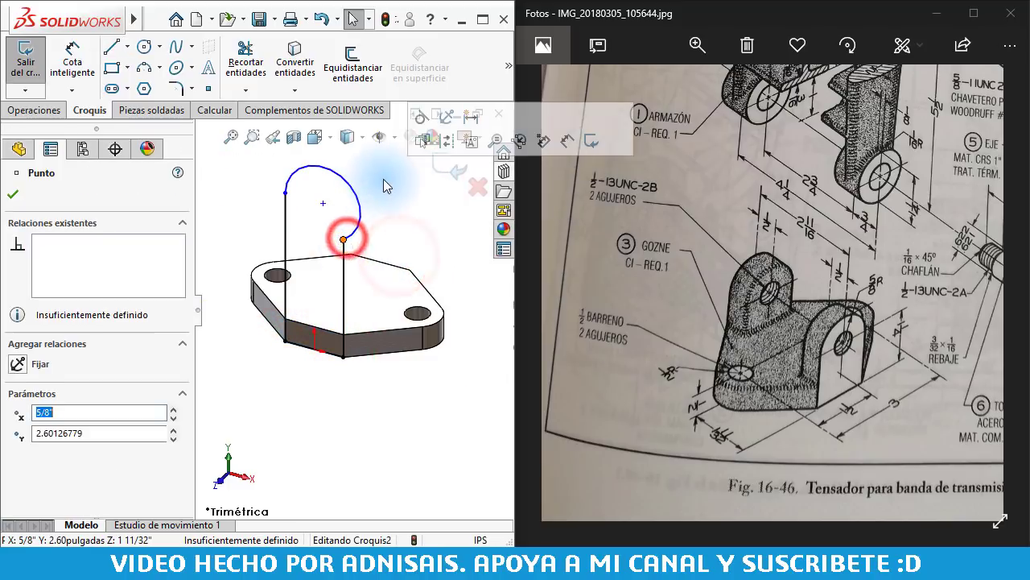
left_click(392, 229)
right_click_drag(371, 437, 371, 415)
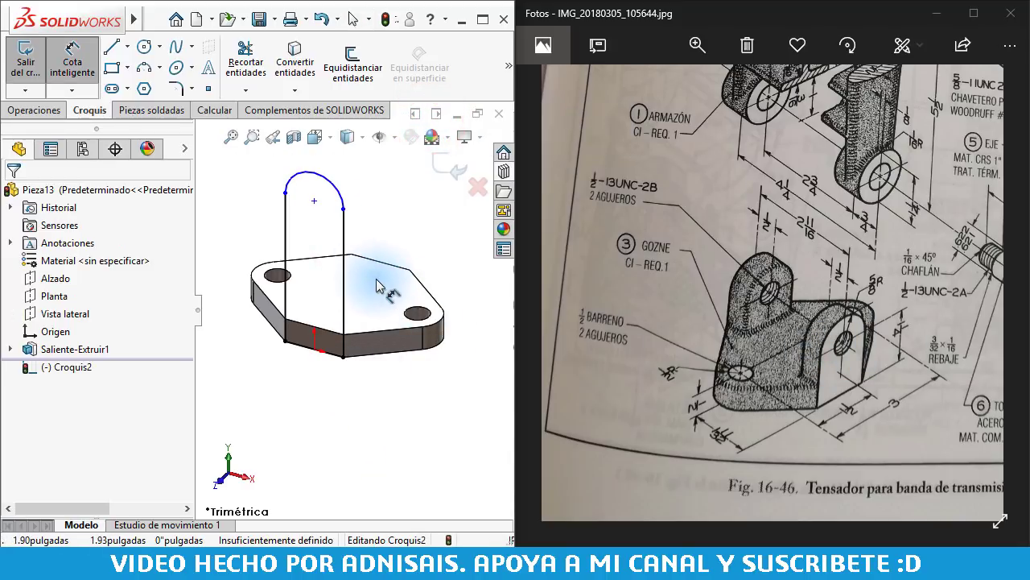
left_click(344, 254)
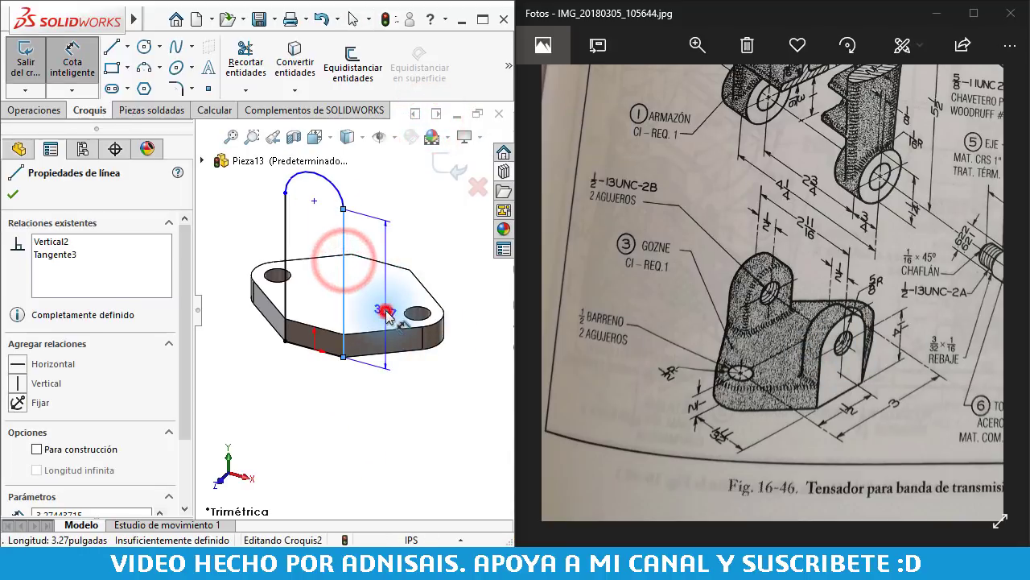
left_click(387, 304)
type("1")
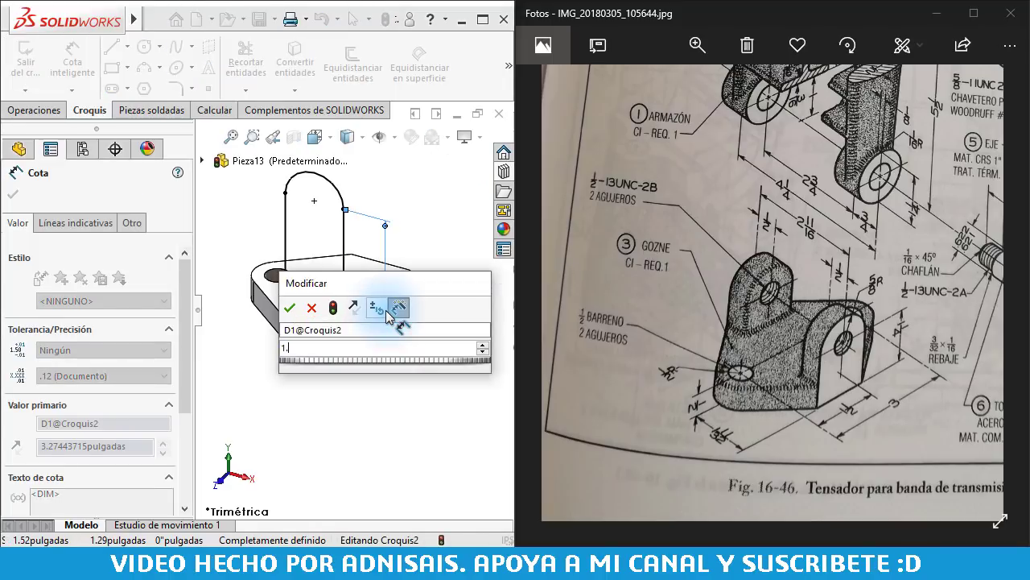
type(".25")
key("Return")
left_click(363, 414)
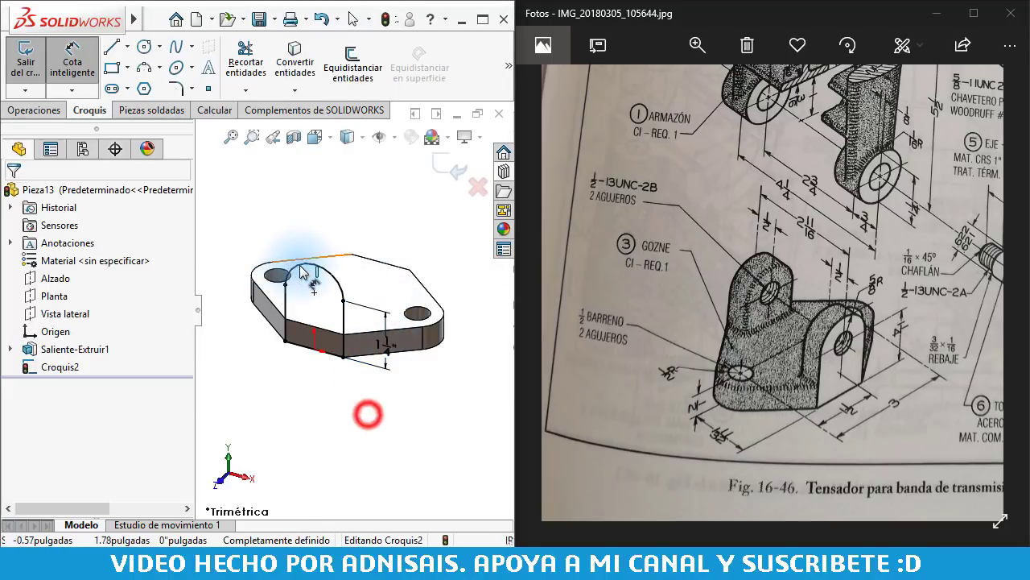
- Add a hole circle inside the arch with diameter .5-1/16 (7/16")
scroll(362, 417, "down", 3)
right_click_drag(275, 427, 617, 333)
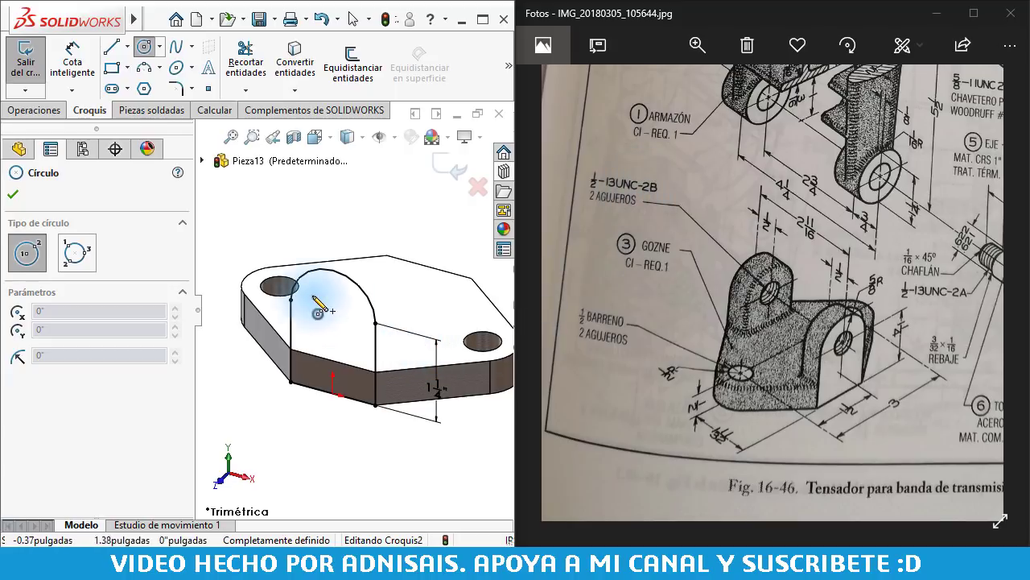
left_click_drag(333, 313, 350, 311)
left_click(347, 448)
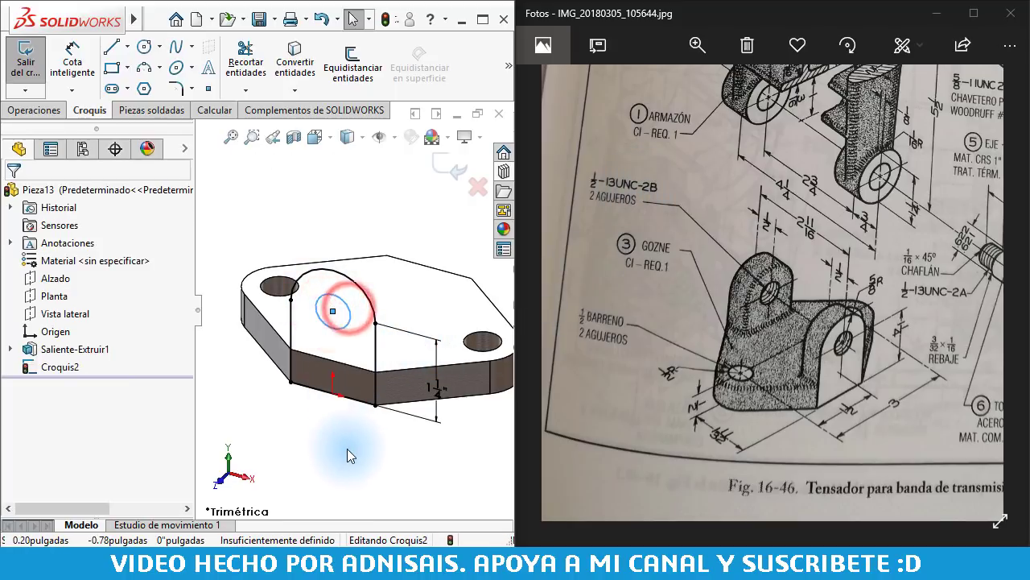
left_click(345, 297)
left_click(293, 214)
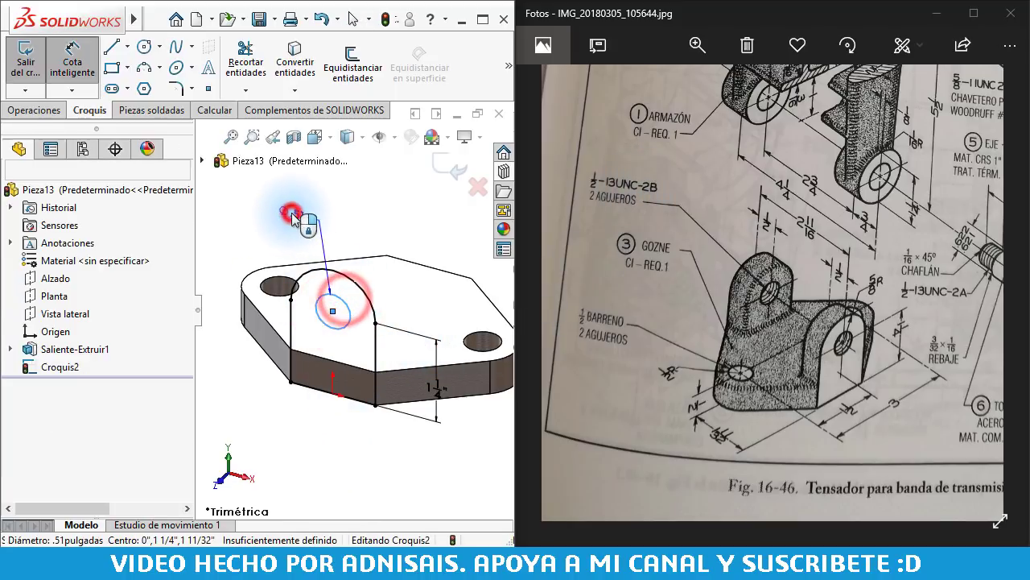
left_click(330, 292)
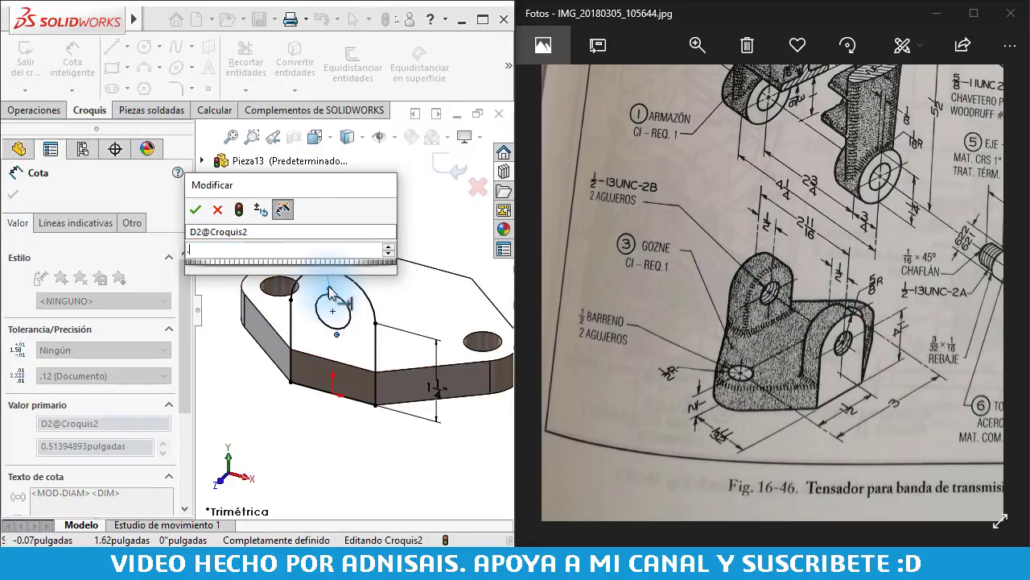
type(".5-1/16")
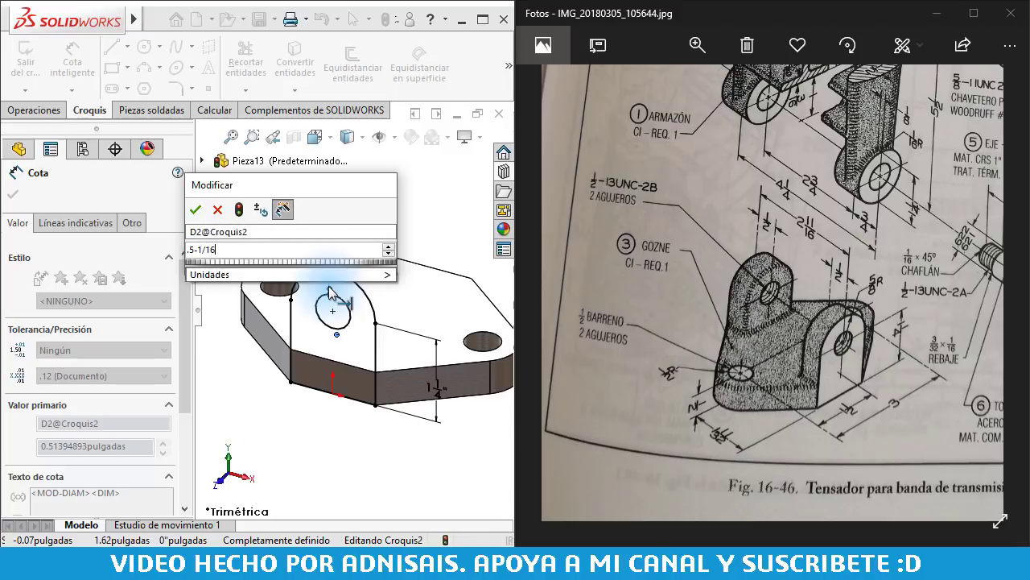
key("Return")
- Extrude the ear sketch 1/2" with reversed direction into Saliente-Extruir2
left_click(35, 111)
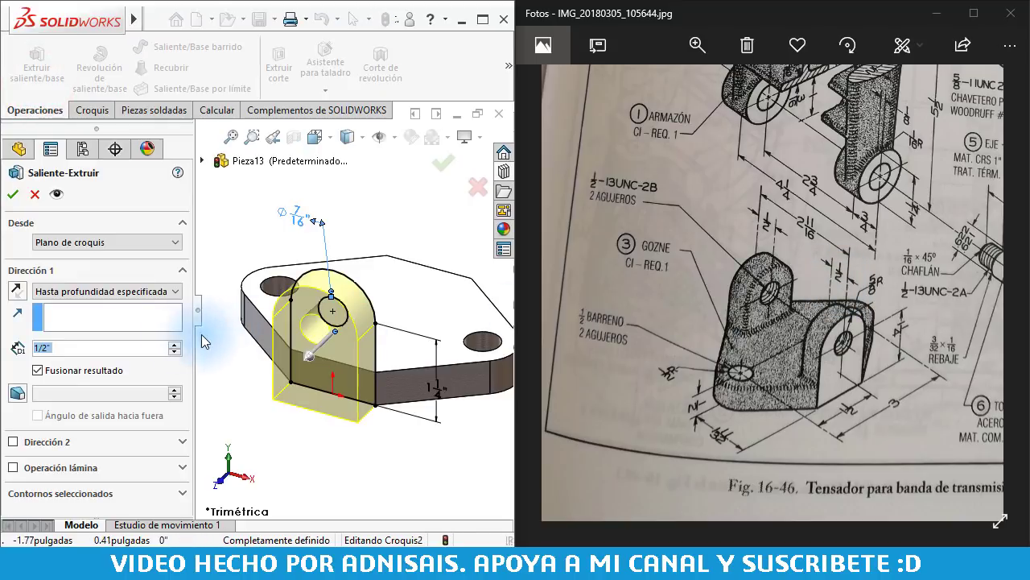
left_click(16, 289)
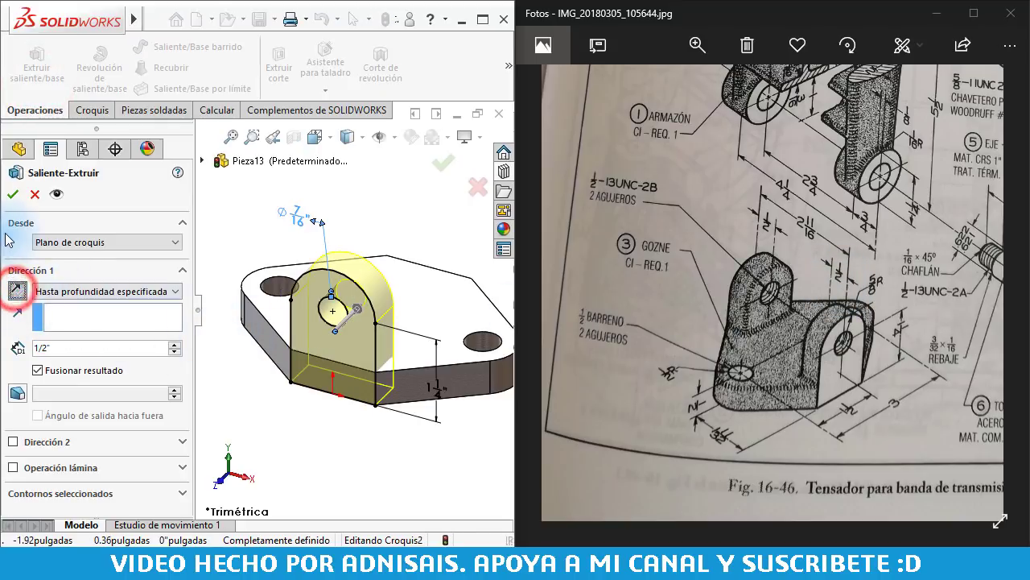
left_click(13, 196)
left_click(386, 208)
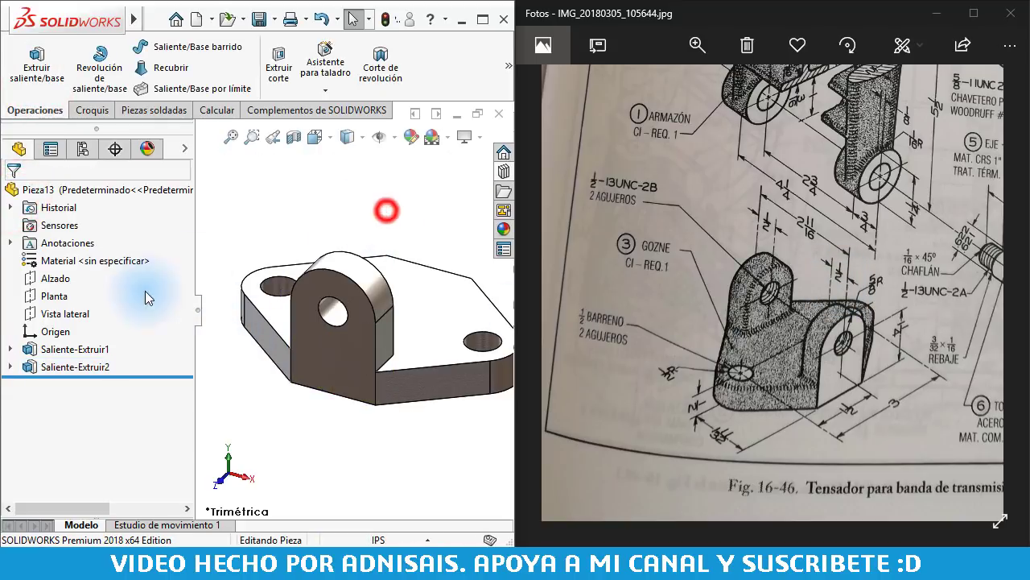
- Mirror Saliente-Extruir2 about the Alzado plane to create the second ear
left_click(57, 277)
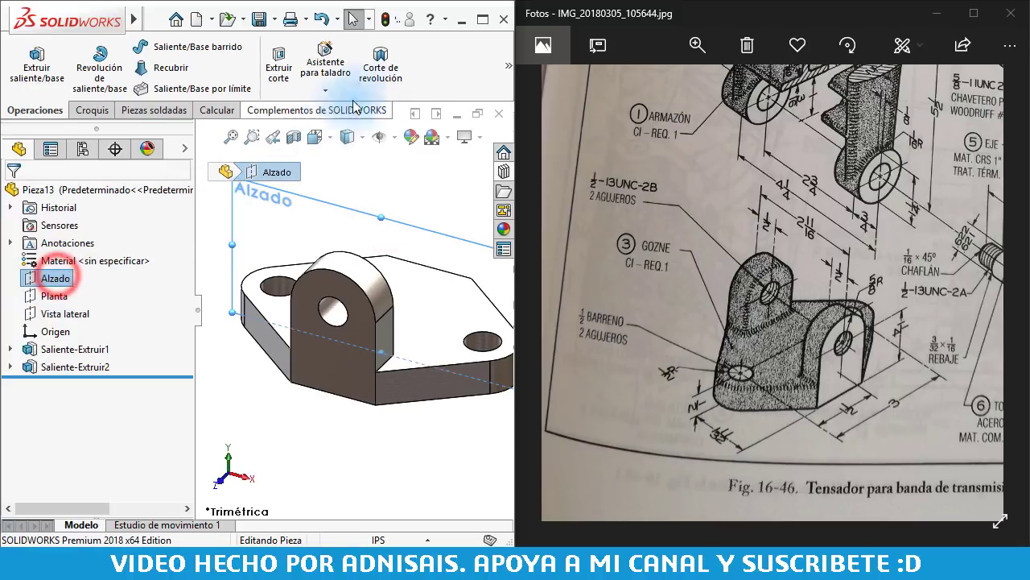
left_click(508, 80)
left_click(337, 155)
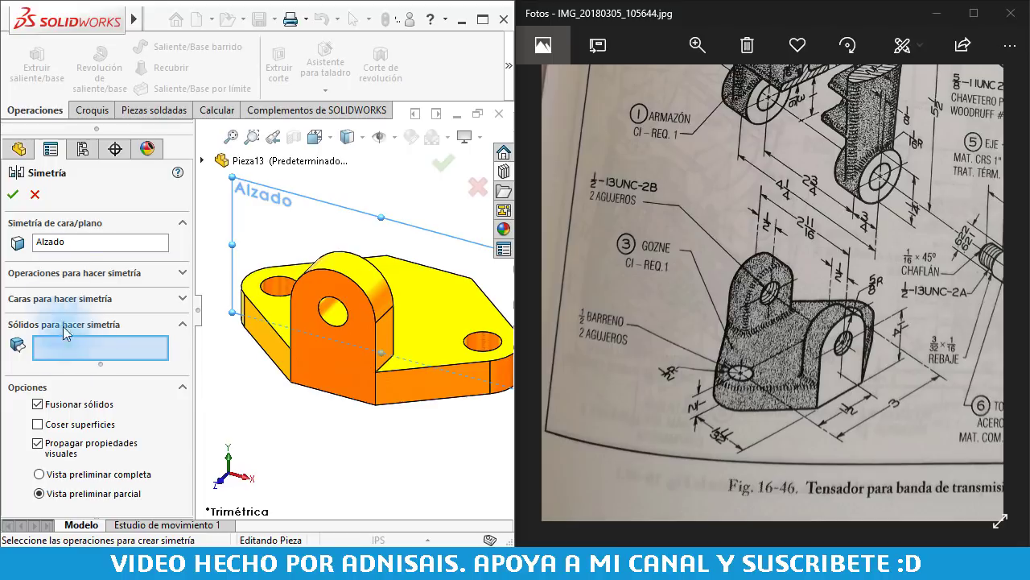
left_click(50, 270)
left_click(70, 290)
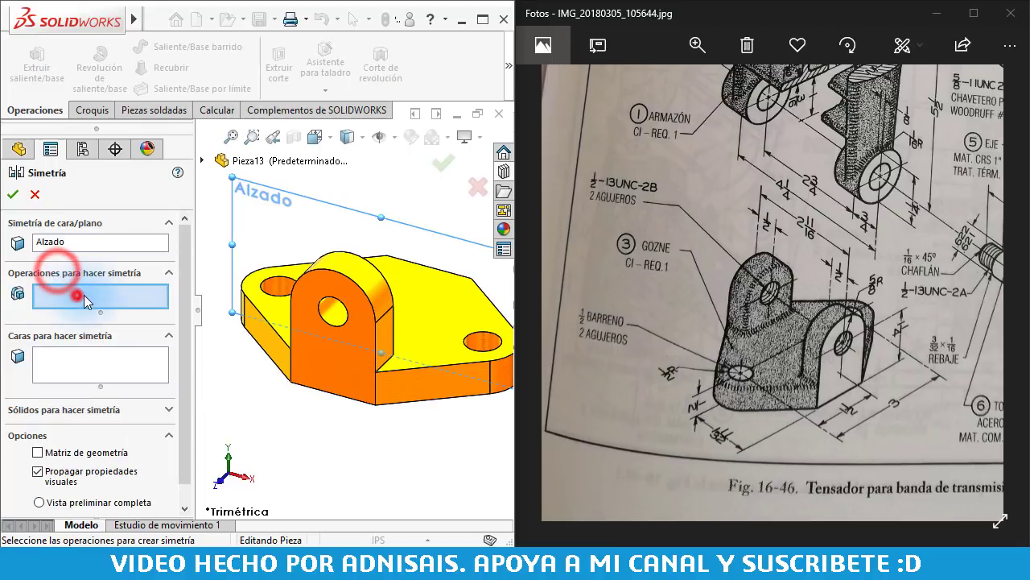
left_click(358, 278)
left_click(13, 196)
middle_click_drag(354, 306, 337, 373)
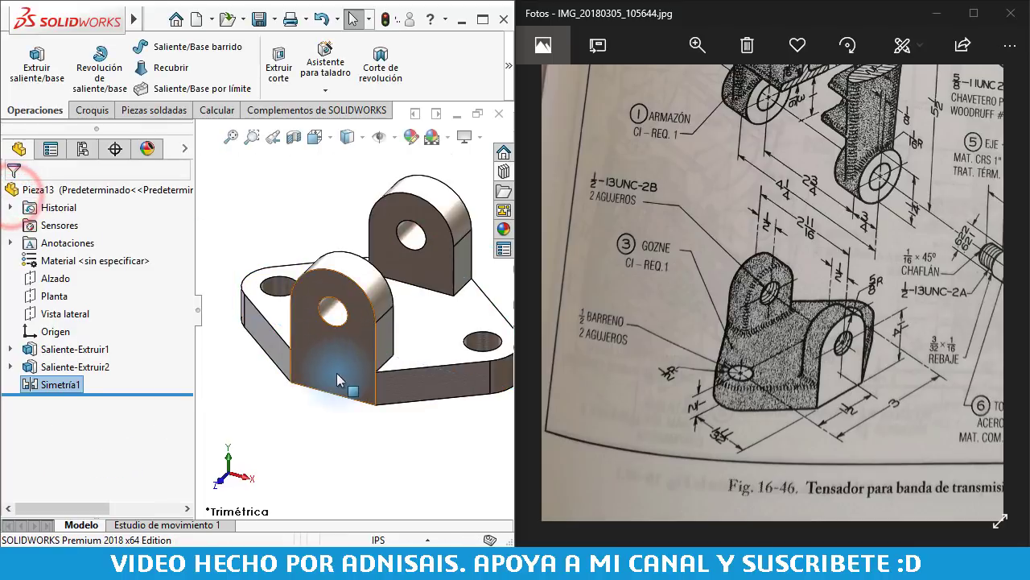
scroll(337, 372, "down", 3)
left_click(452, 259)
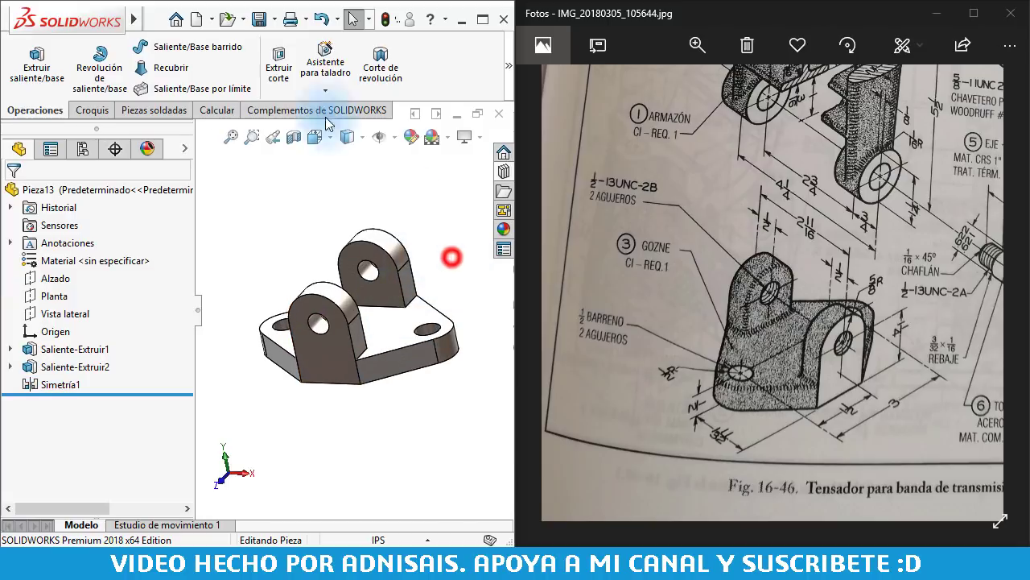
- Add a 1/2-20 Ansi Inch cosmetic thread to the front ear's hole edge
left_click(273, 19)
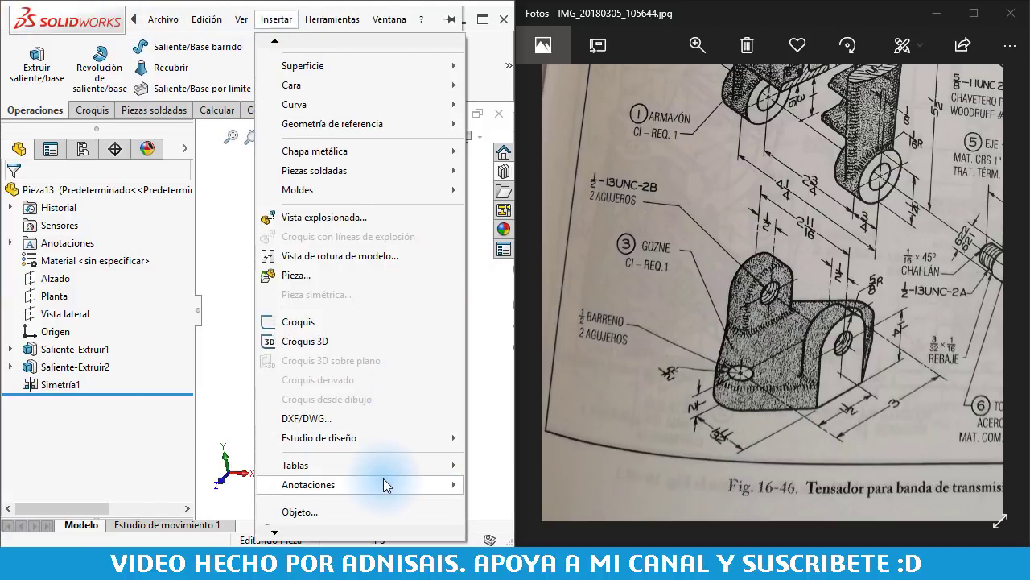
mouse_move(309, 484)
left_click(541, 407)
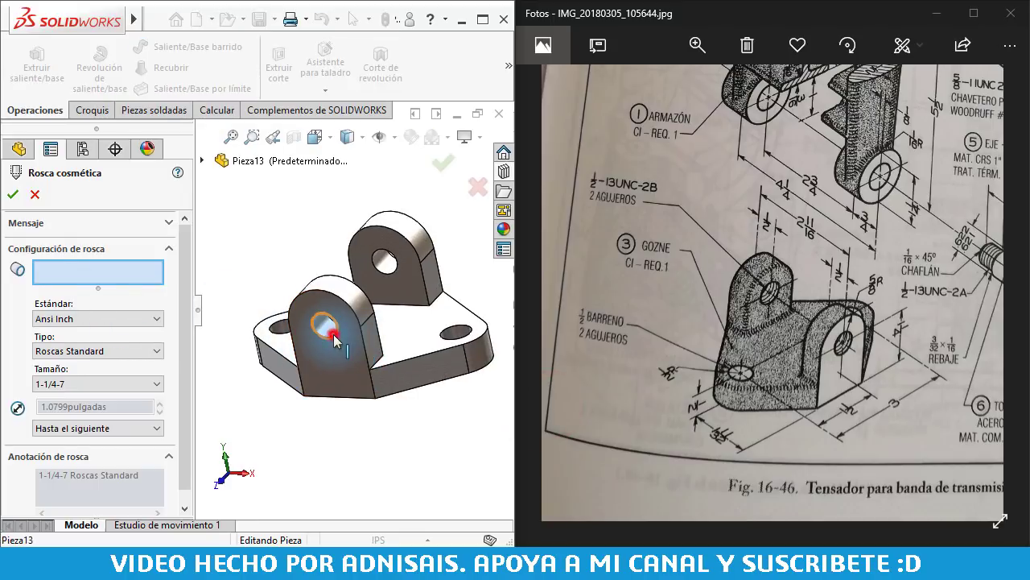
left_click(333, 336)
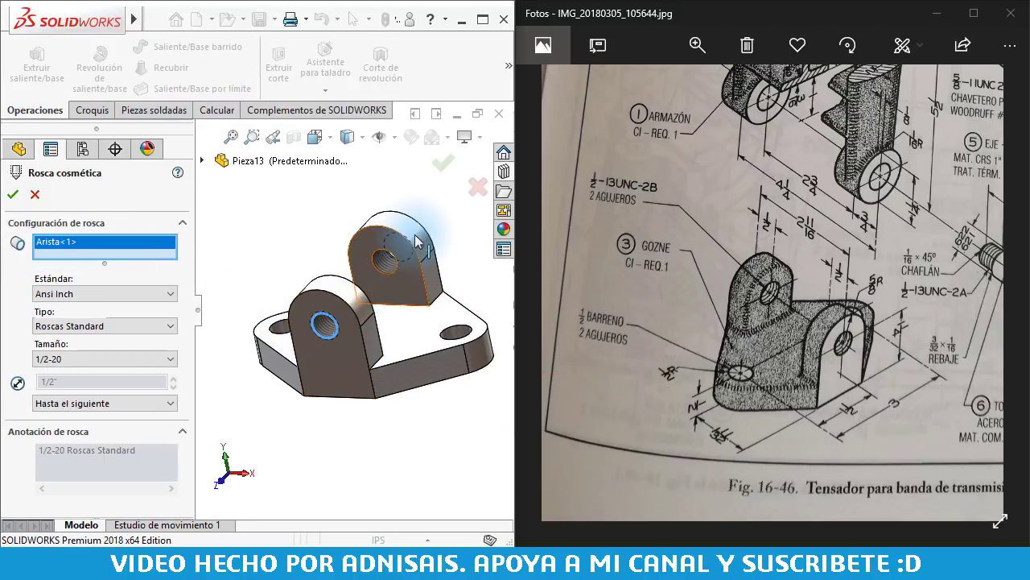
left_click(64, 354)
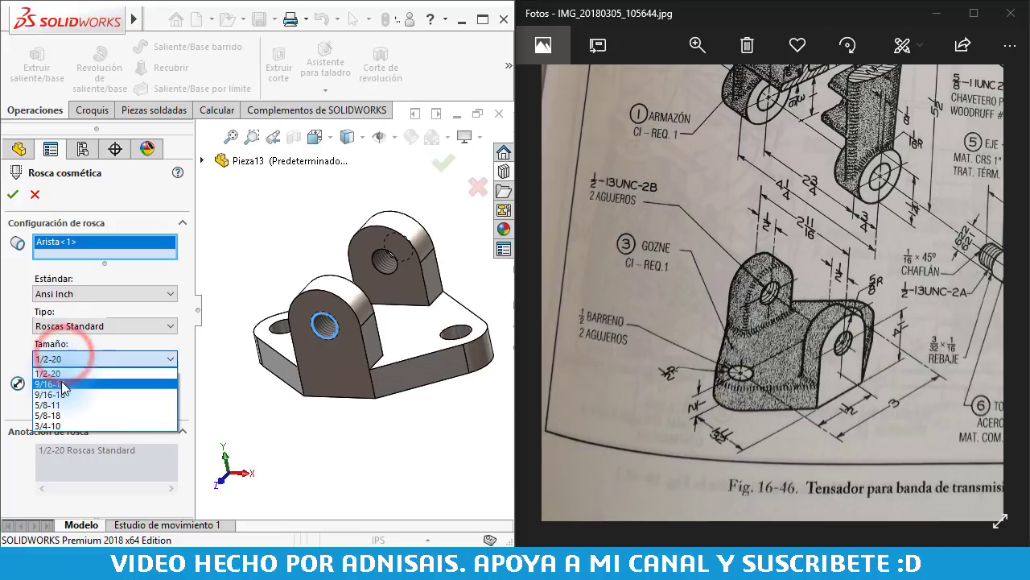
left_click(109, 342)
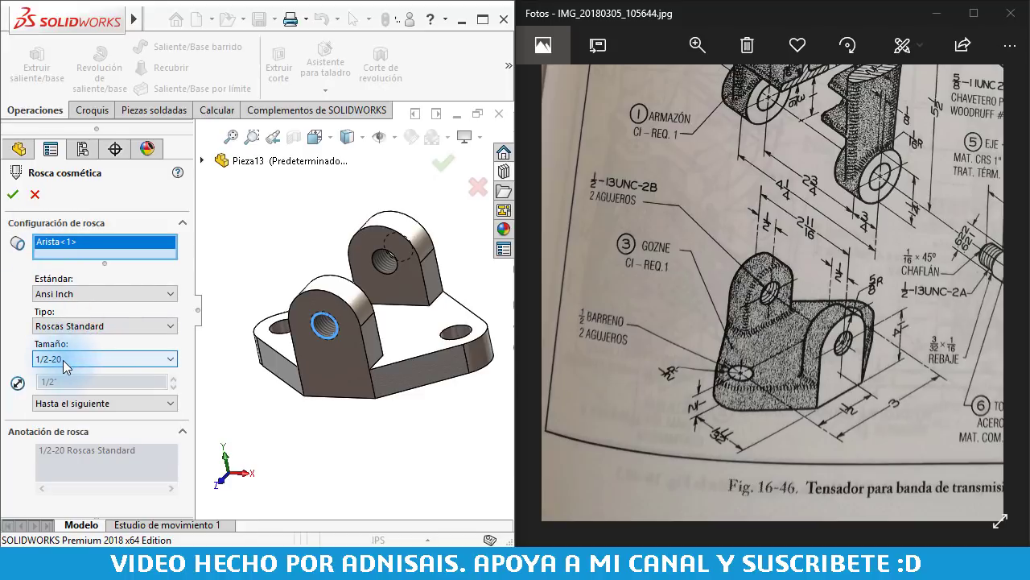
left_click(14, 194)
left_click(322, 318)
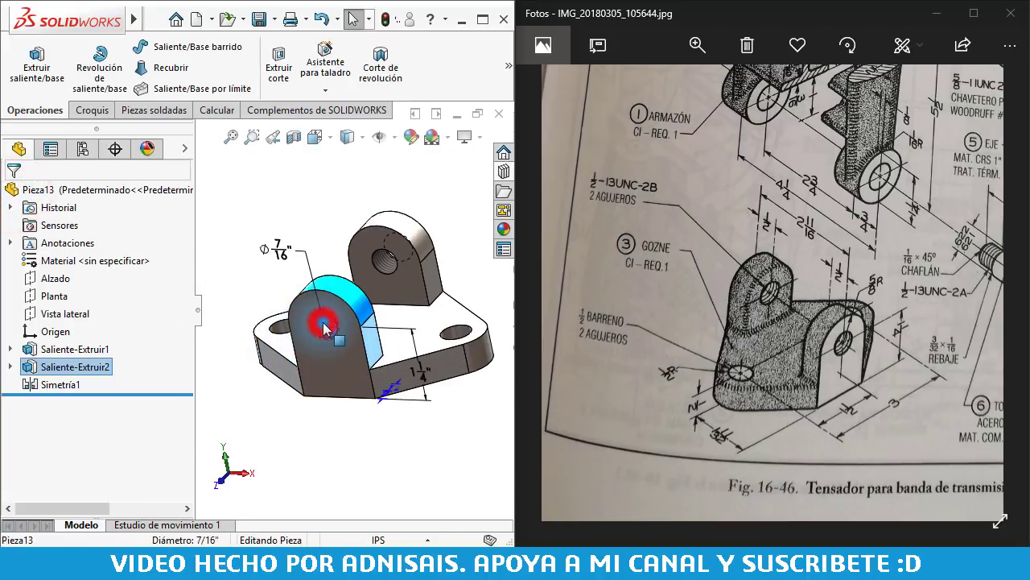
- Inspect the hole diameter dimension, leaving it at 7/16"
double_click(281, 249)
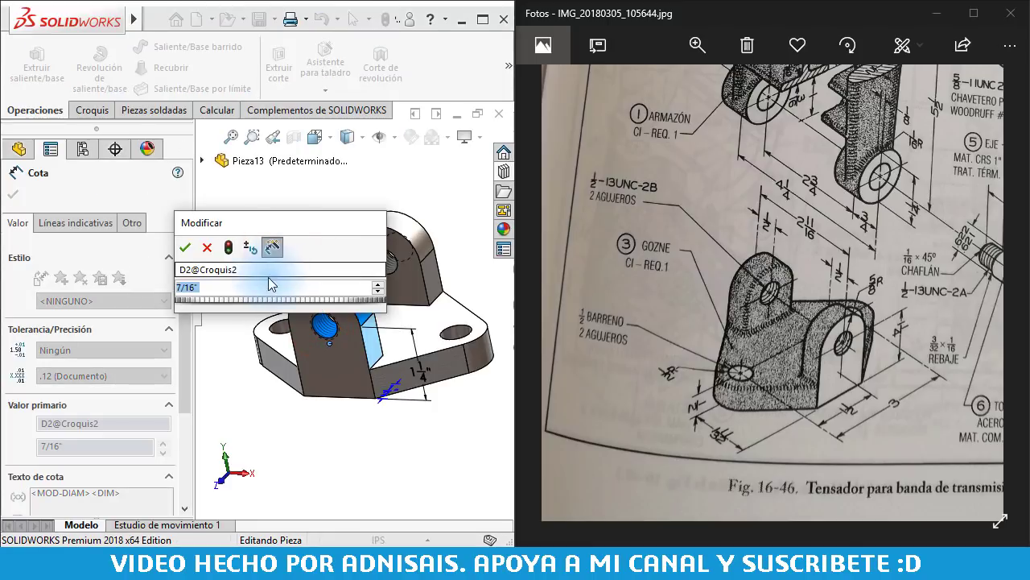
right_click(180, 293)
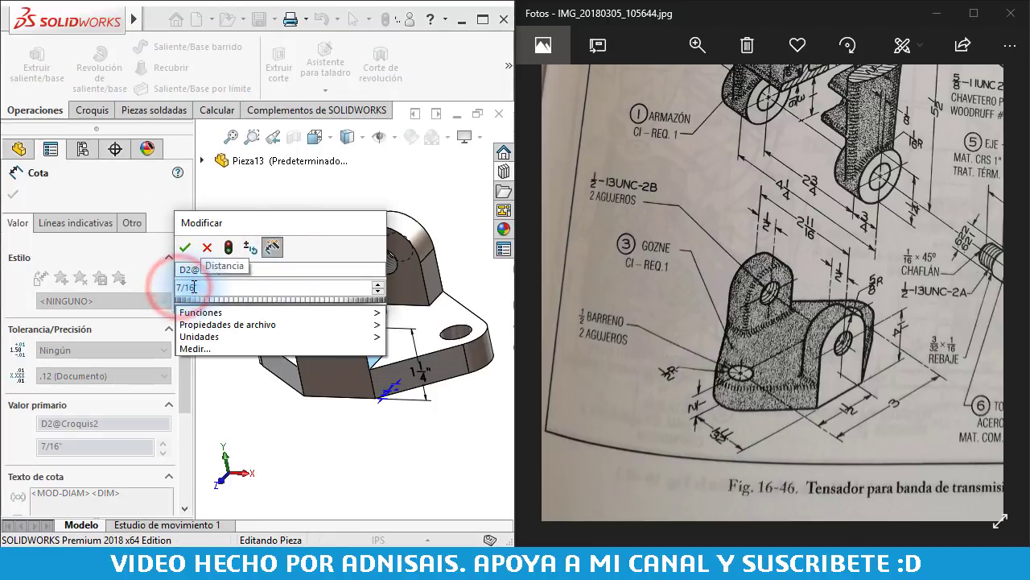
type("6")
key("Escape")
key("Escape")
left_click(274, 289)
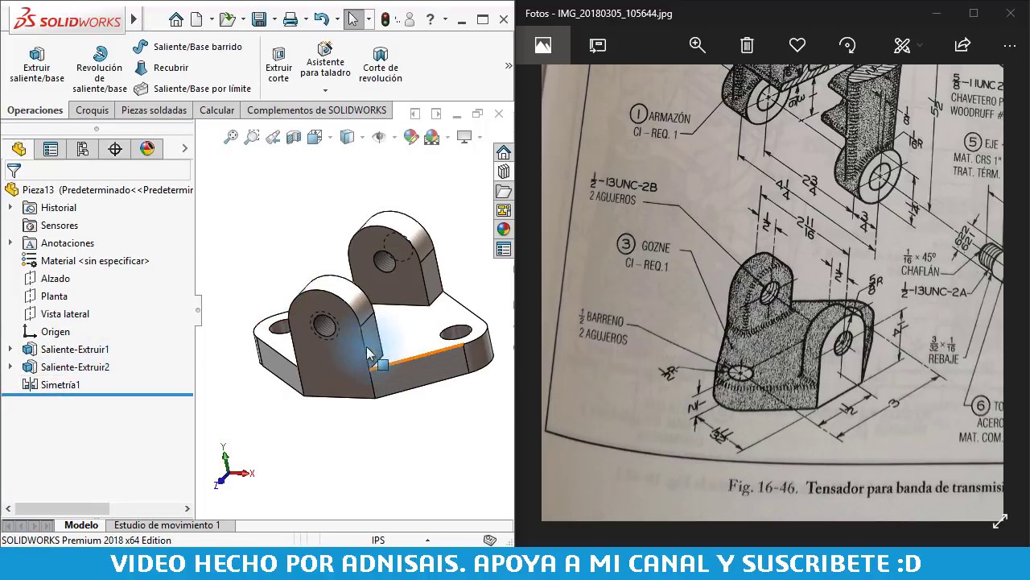
- Edit Rosca cosmética1 and change its size to 1/2-13
left_click(333, 319)
right_click(333, 319)
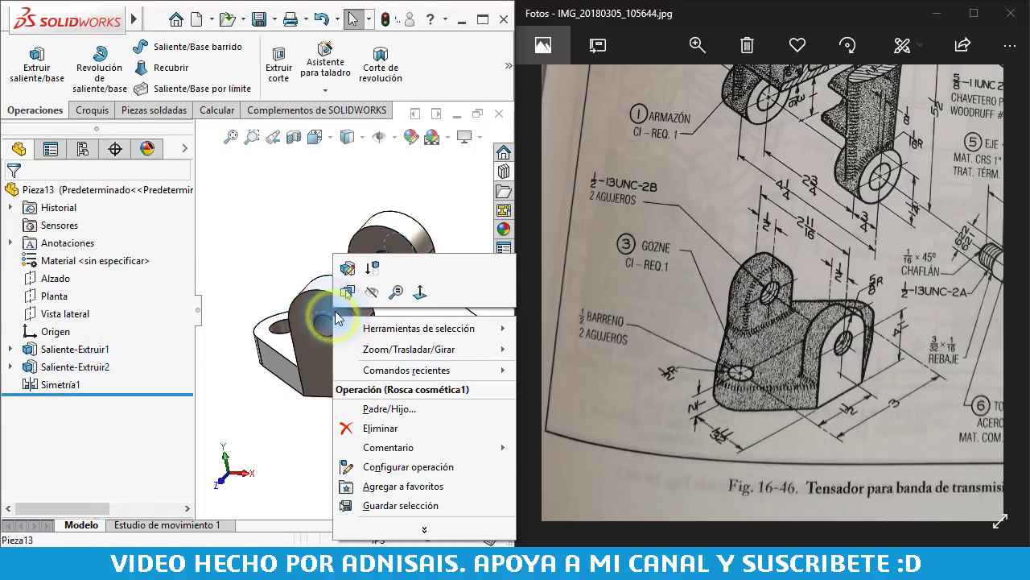
left_click(350, 276)
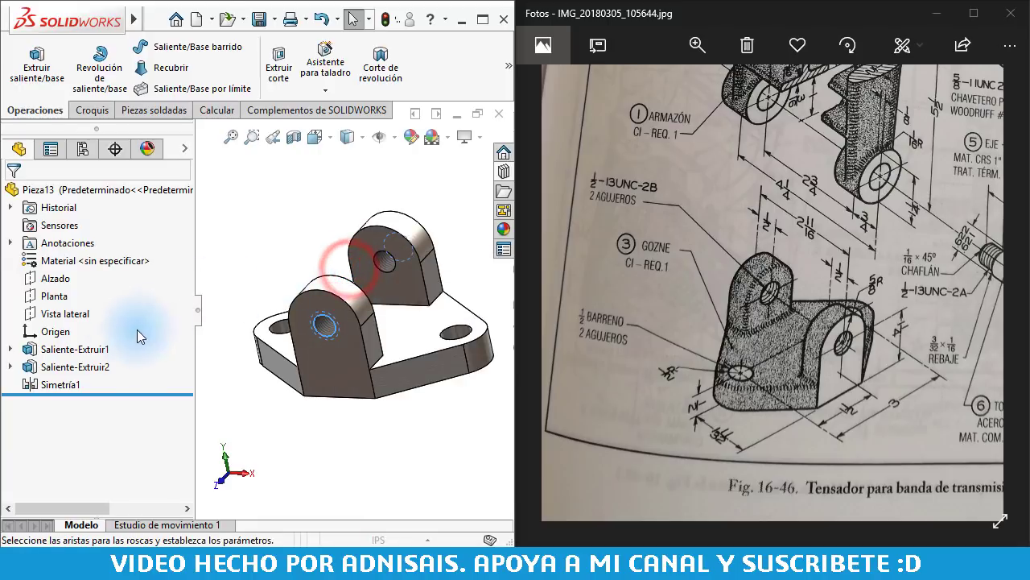
left_click(58, 360)
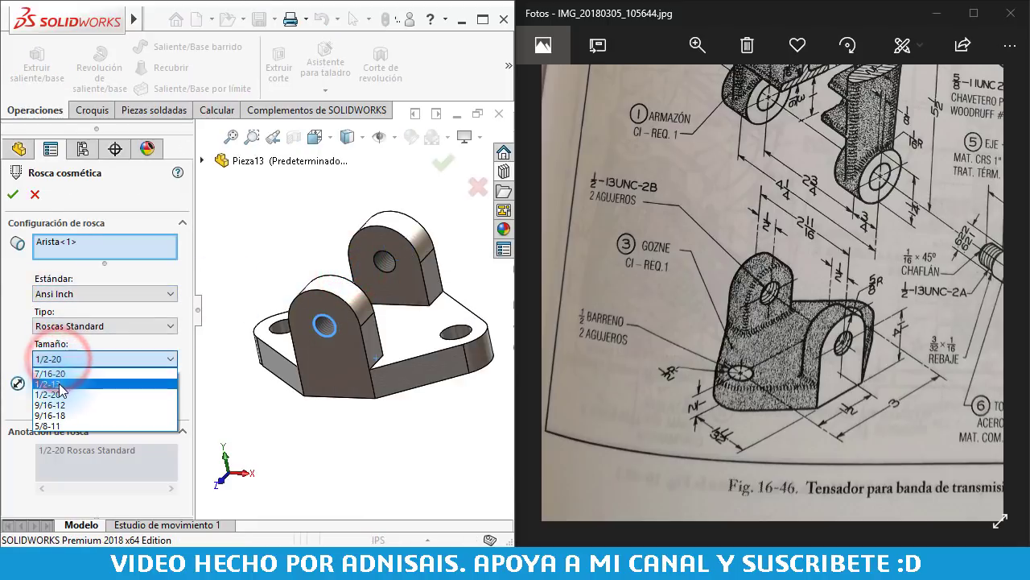
left_click(53, 385)
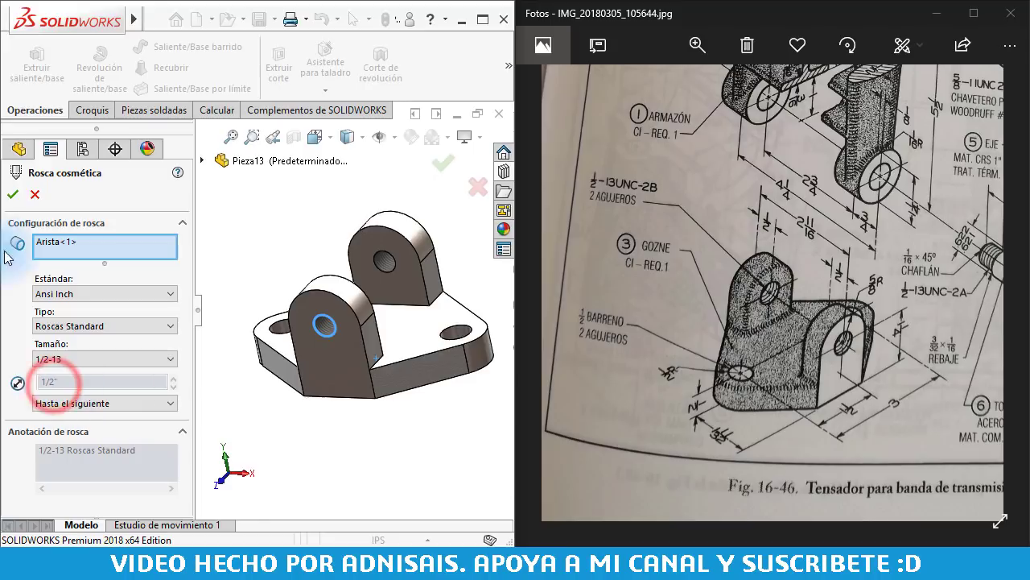
- Accept the 1/2-13 cosmetic thread change
left_click(15, 195)
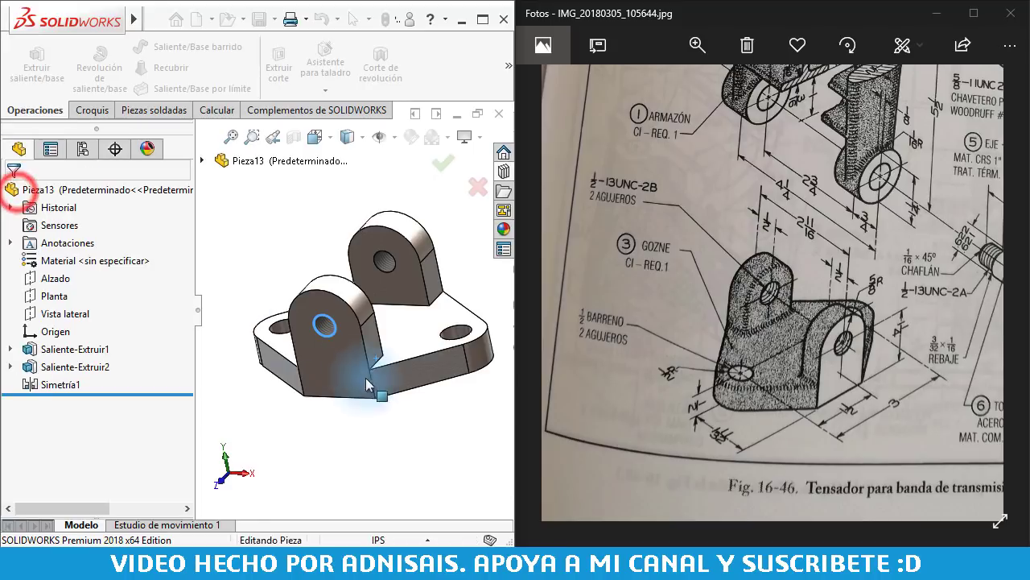
scroll(337, 313, "down", 3)
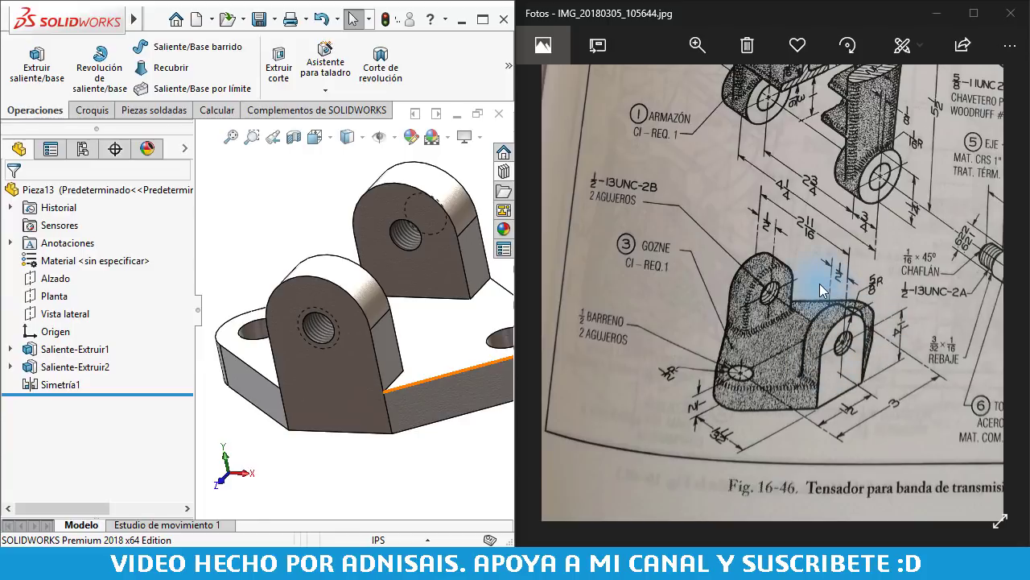
scroll(335, 324, "up", 5)
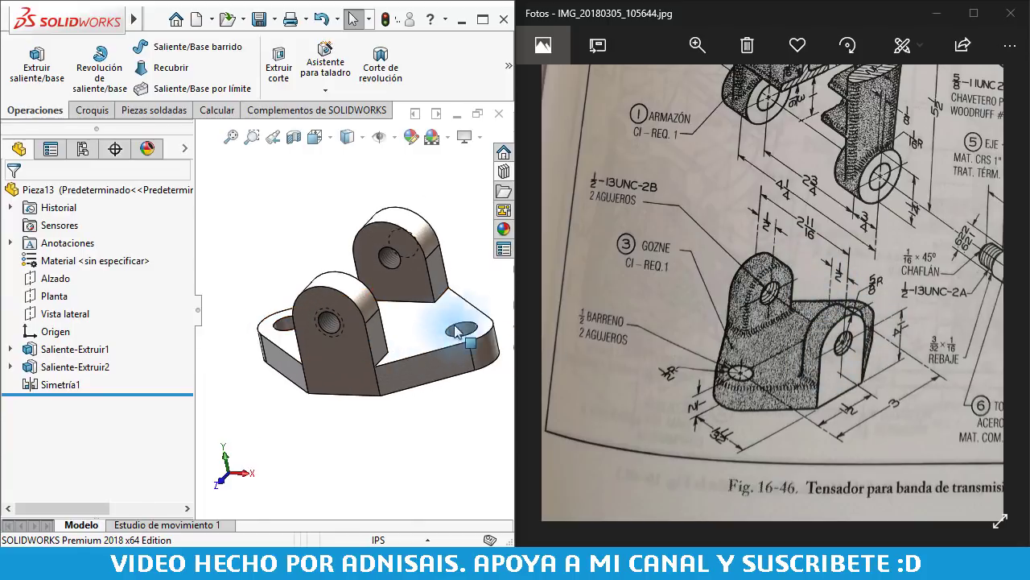
left_click(322, 218)
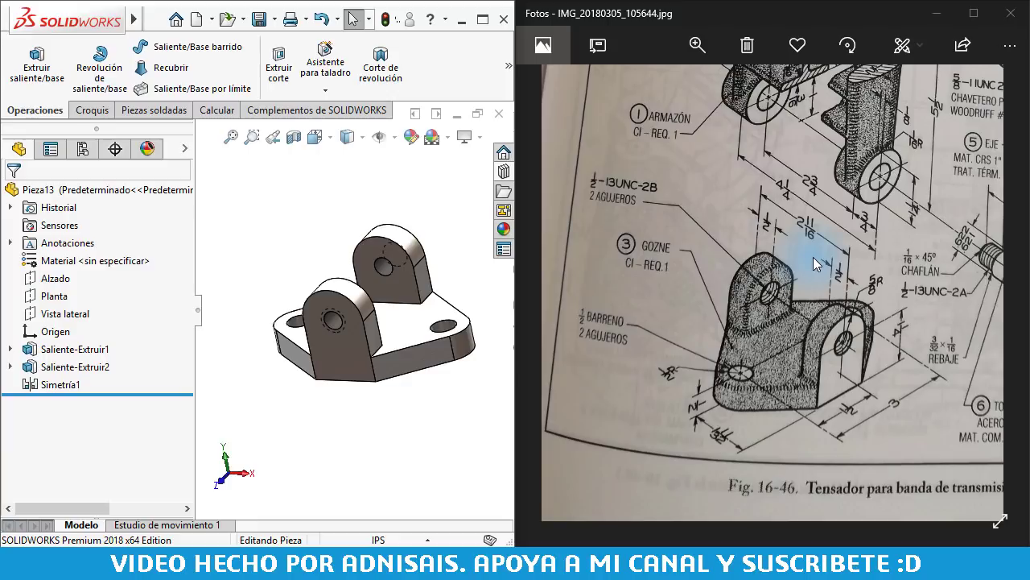
- Pan the reference drawing in Fotos to compare it with the part
mouse_move(865, 347)
left_mouse_down()
mouse_move(639, 363)
mouse_move(753, 387)
left_mouse_up()
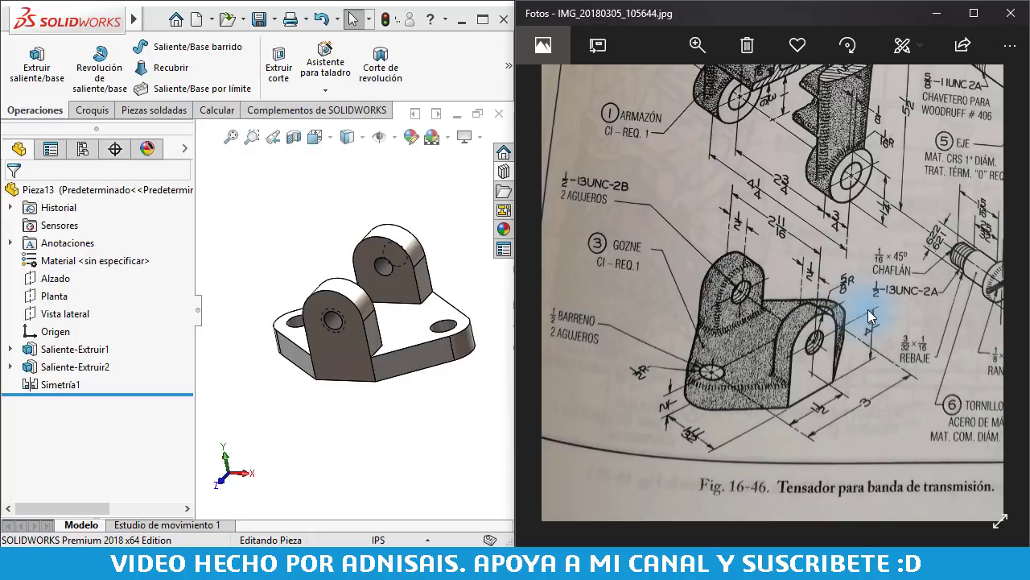
left_click_drag(822, 270, 775, 425)
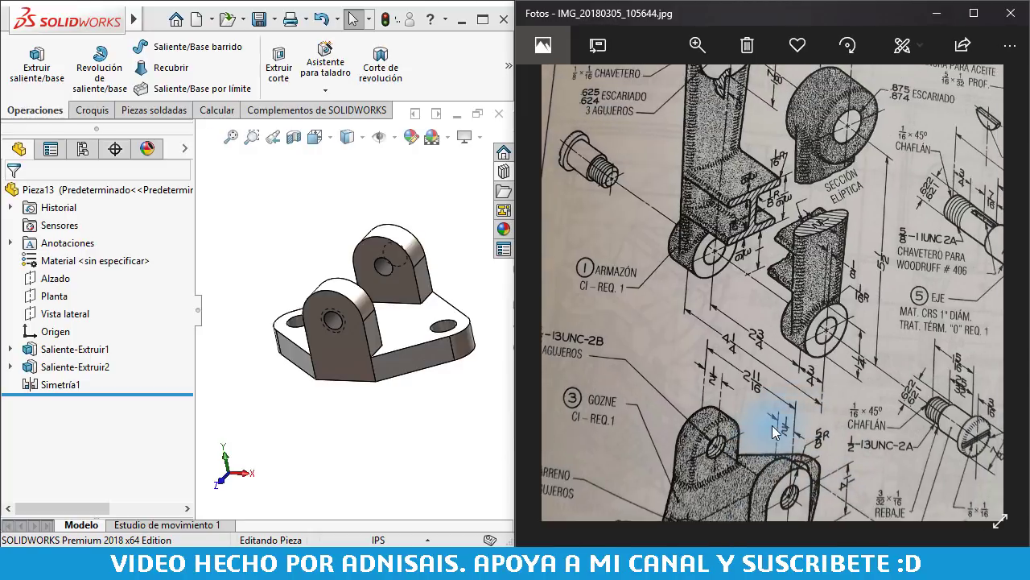
mouse_move(759, 265)
left_mouse_down()
mouse_move(821, 286)
mouse_move(794, 242)
left_mouse_up()
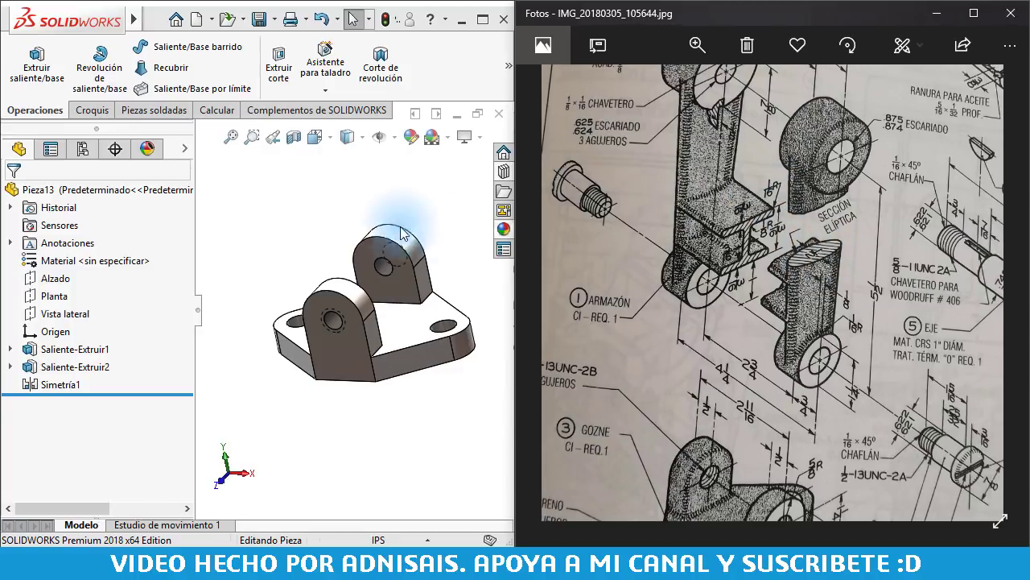
left_click(363, 211)
left_click(508, 65)
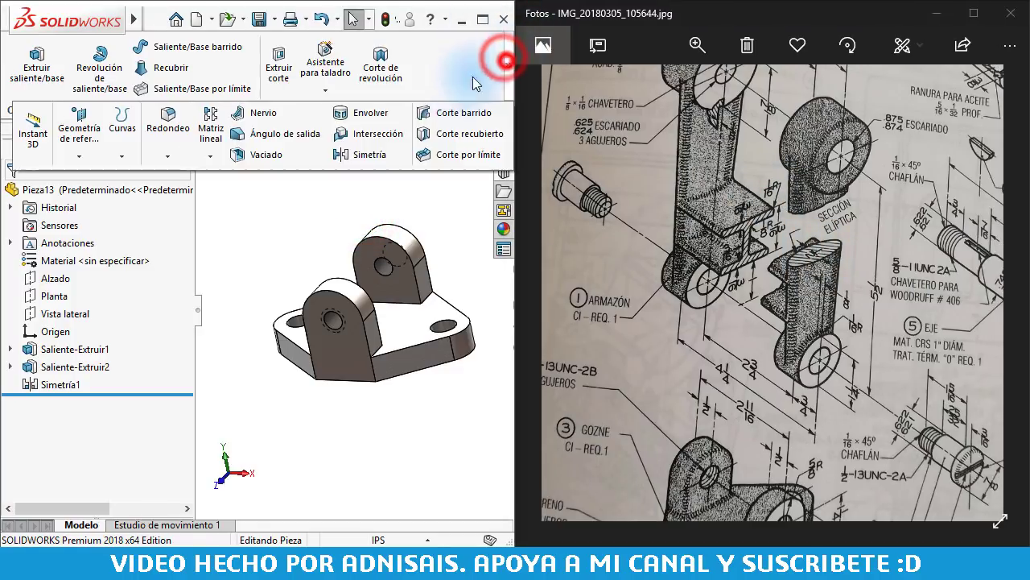
- Start a Redondeo (fillet) feature with a 1/16" radius
left_click(167, 121)
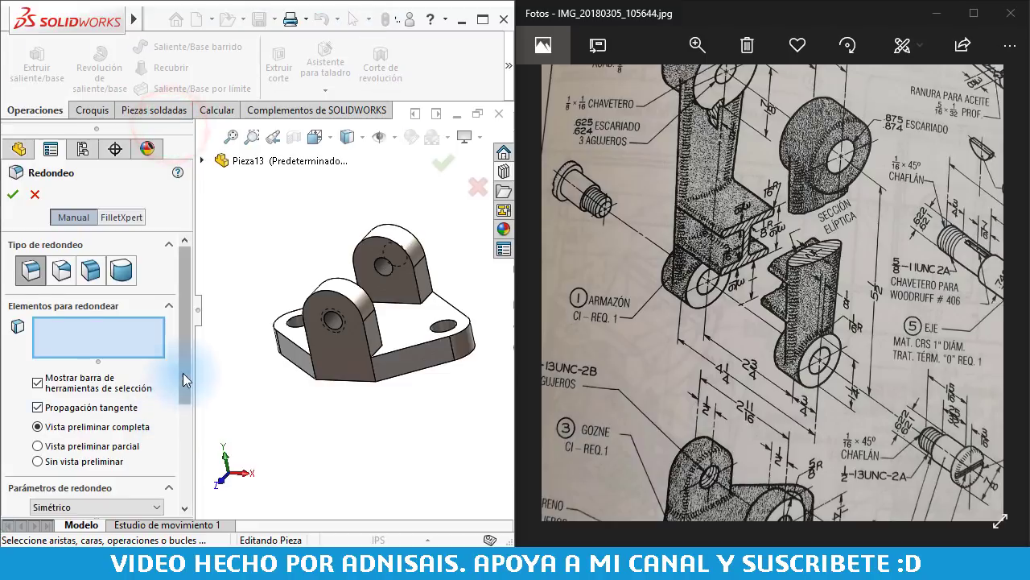
left_click_drag(183, 372, 184, 448)
left_click(99, 404)
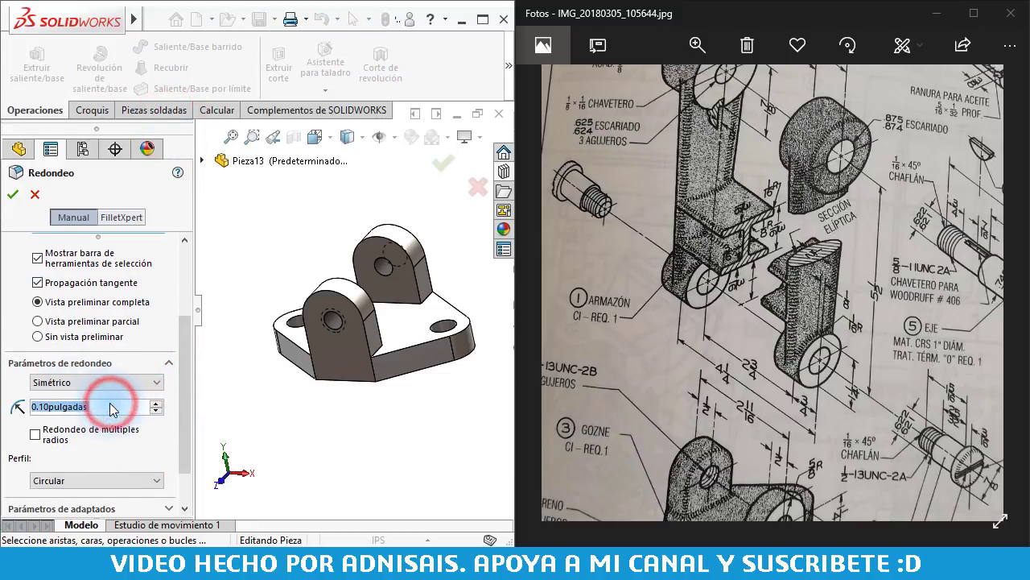
type("1/16")
key("Return")
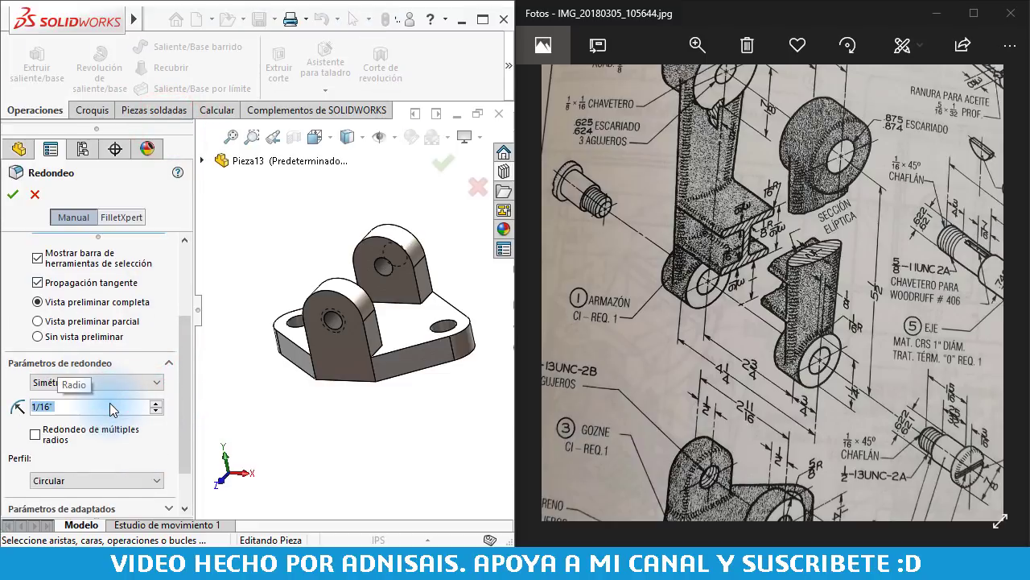
- Clear Saliente-Extruir2 from the fillet selection and pick an edge of the hexagonal base instead
middle_click_drag(763, 430, 713, 298)
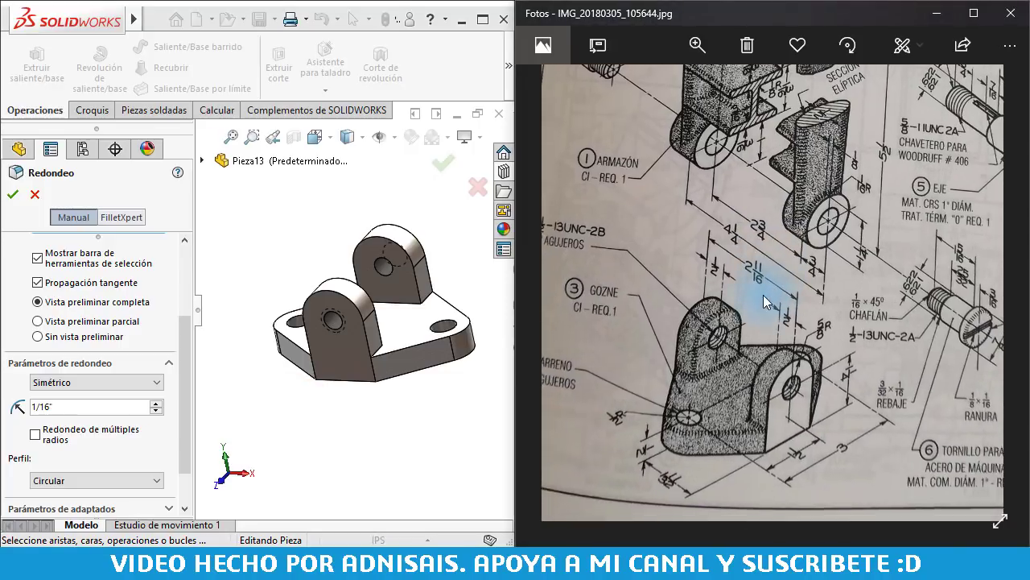
mouse_move(419, 355)
middle_mouse_down()
mouse_move(479, 352)
mouse_move(467, 366)
middle_mouse_up()
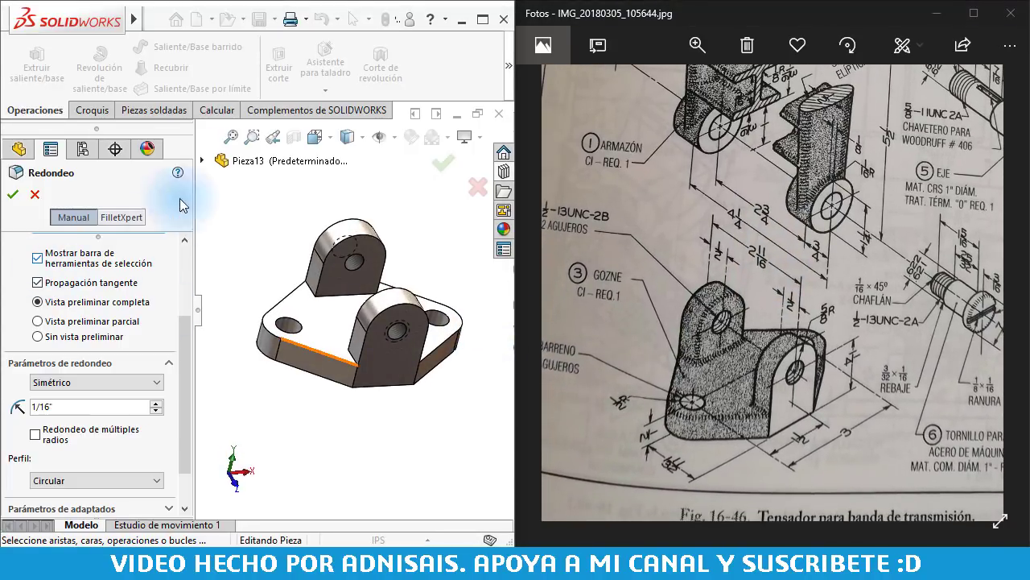
left_click(204, 160)
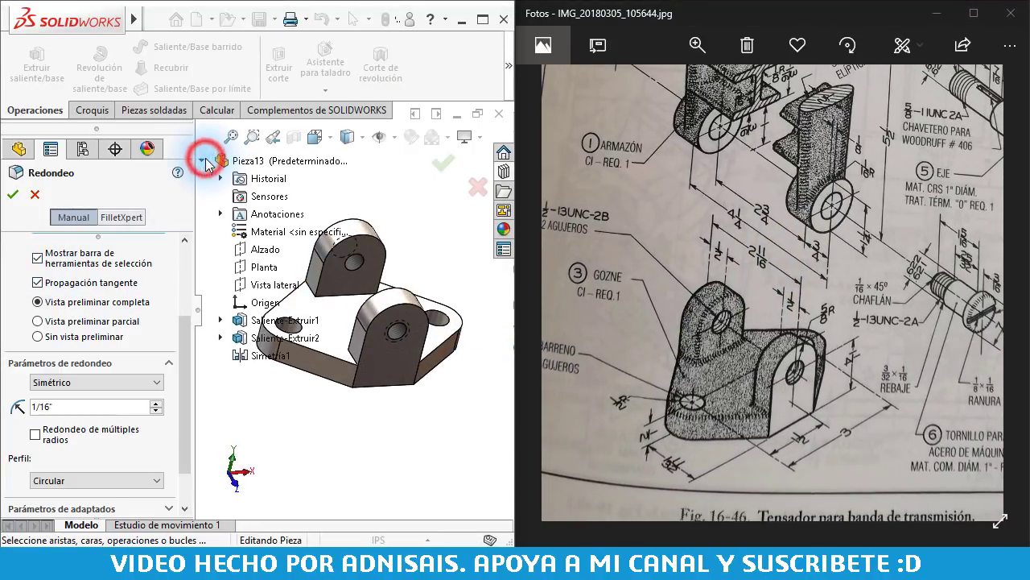
left_click(242, 339)
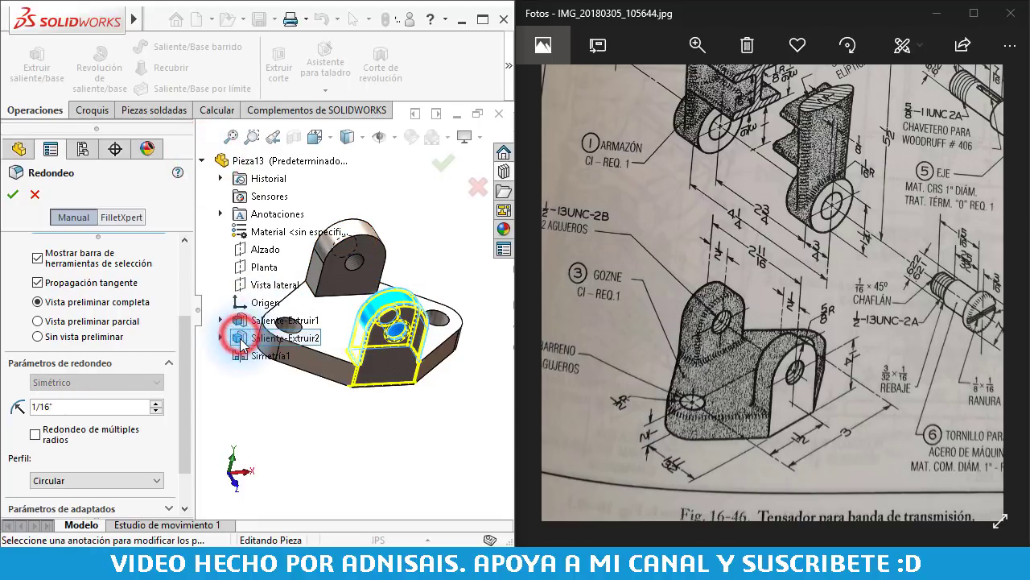
scroll(186, 338, "up", 3)
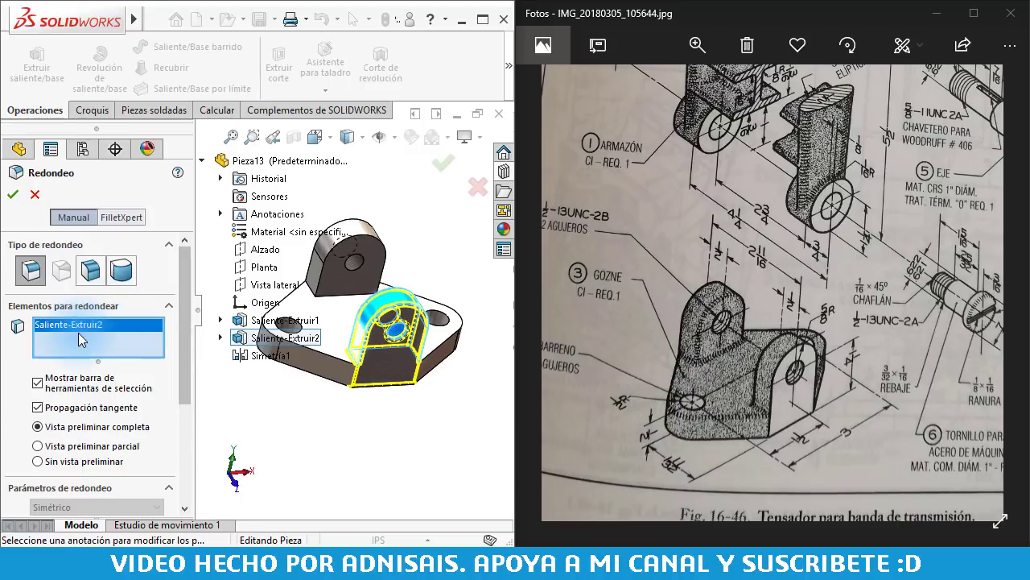
right_click(78, 332)
left_click(85, 343)
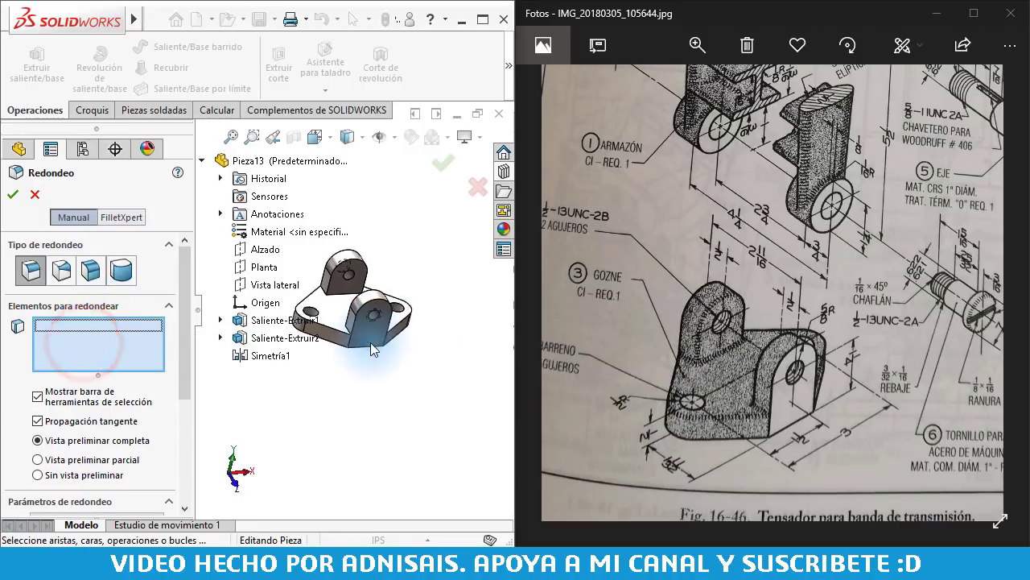
scroll(373, 349, "down", 3)
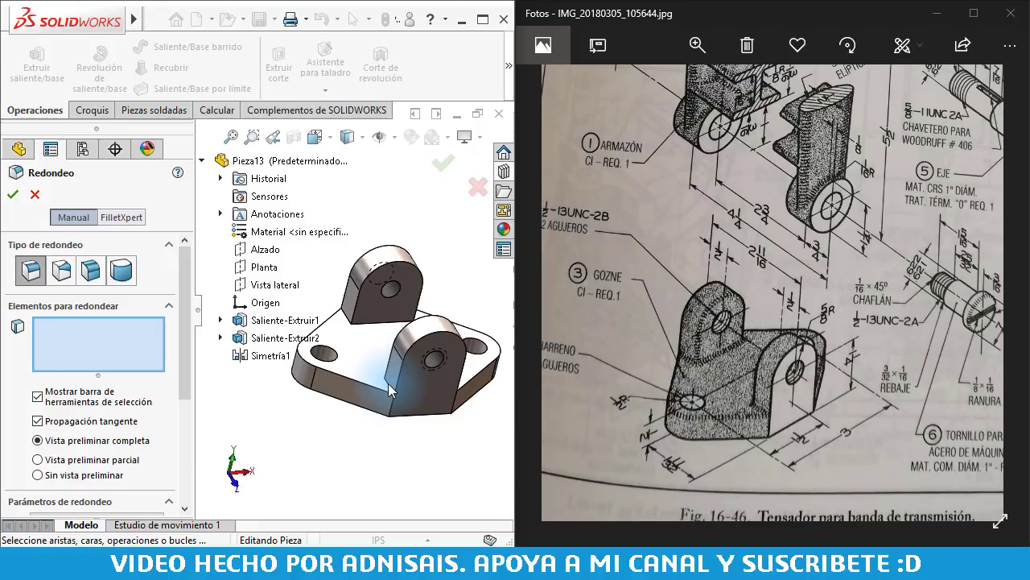
left_click(388, 391)
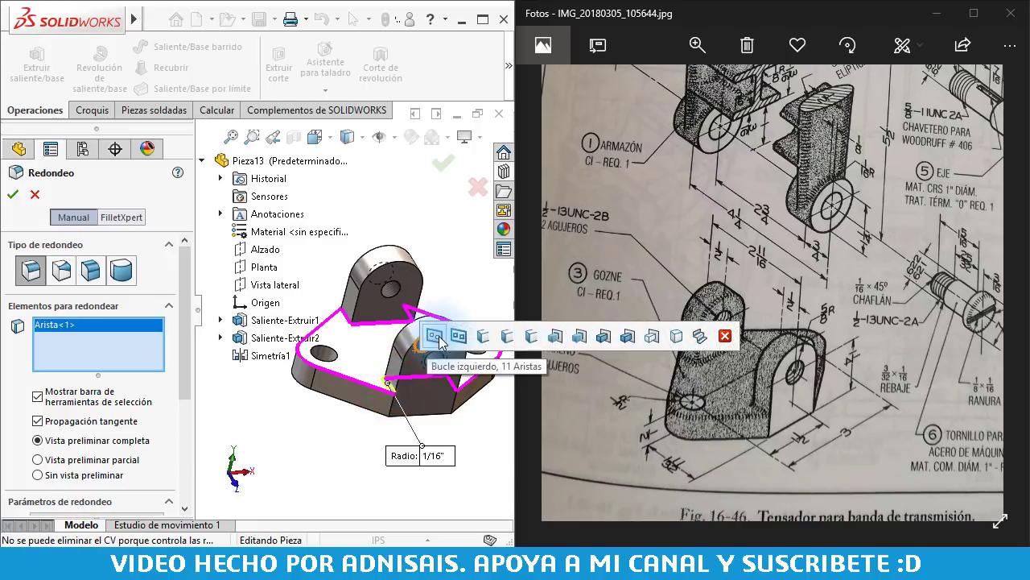
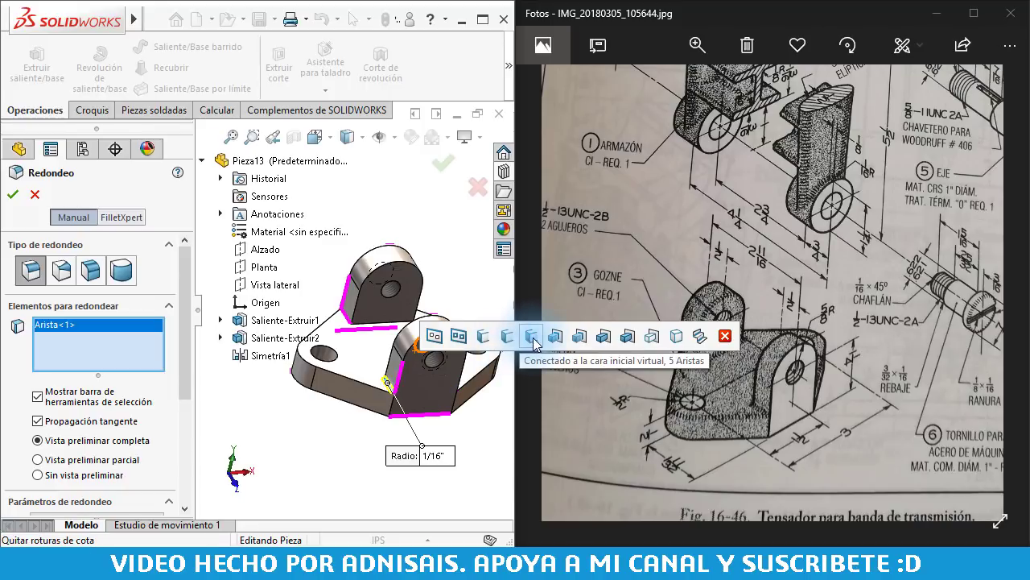
- Select the left loop of base edges plus vertical edges for the 1/16" fillet
left_click(439, 340)
middle_click_drag(429, 360, 395, 354)
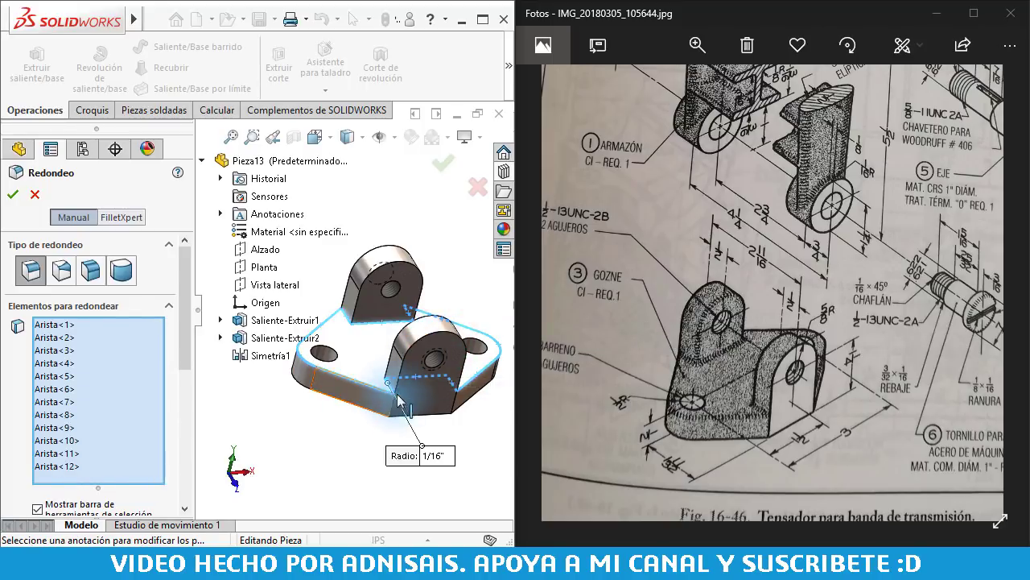
scroll(378, 348, "down", 3)
left_click(376, 343)
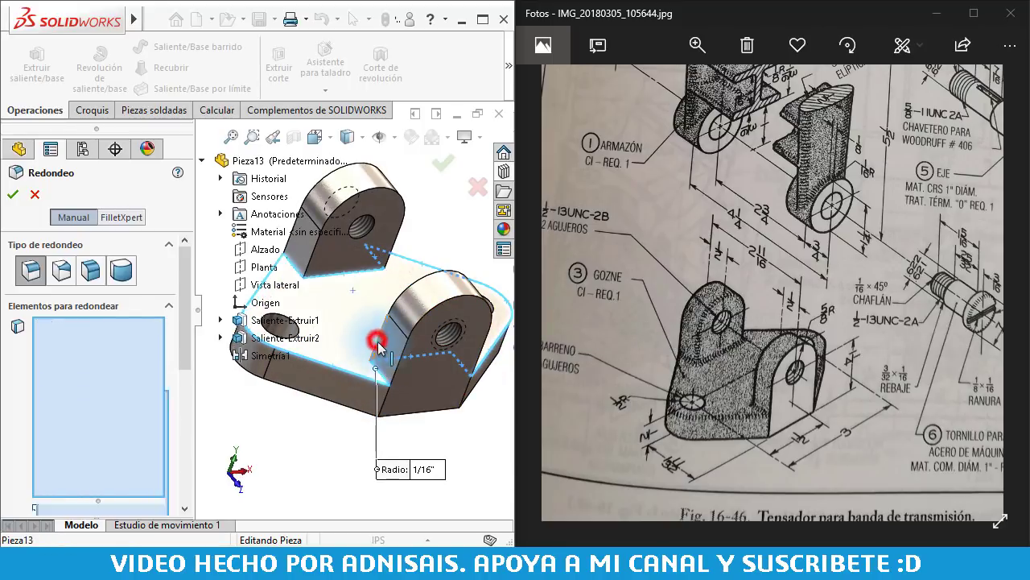
left_click(315, 258)
middle_click_drag(317, 252, 359, 351)
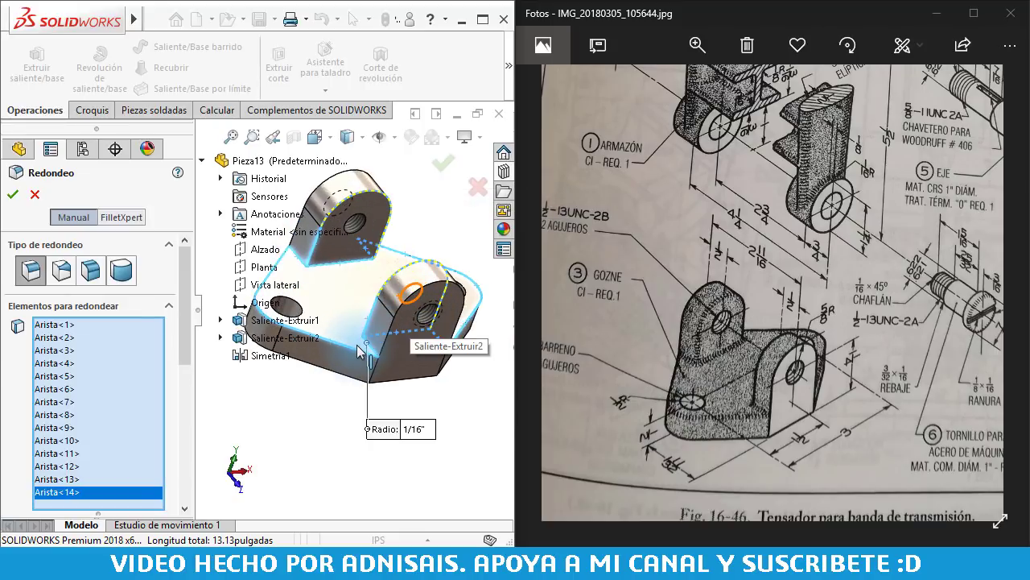
- Add two more base edges from a top-down view, then cancel the fillet uncreated
middle_click_drag(360, 355, 326, 282)
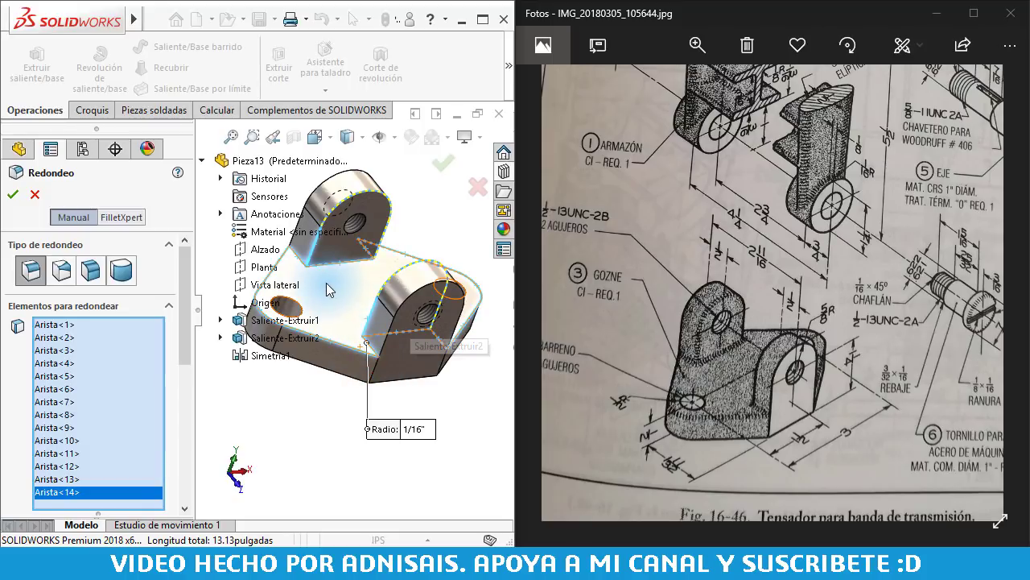
scroll(392, 292, "up", 3)
middle_click_drag(391, 291, 405, 305)
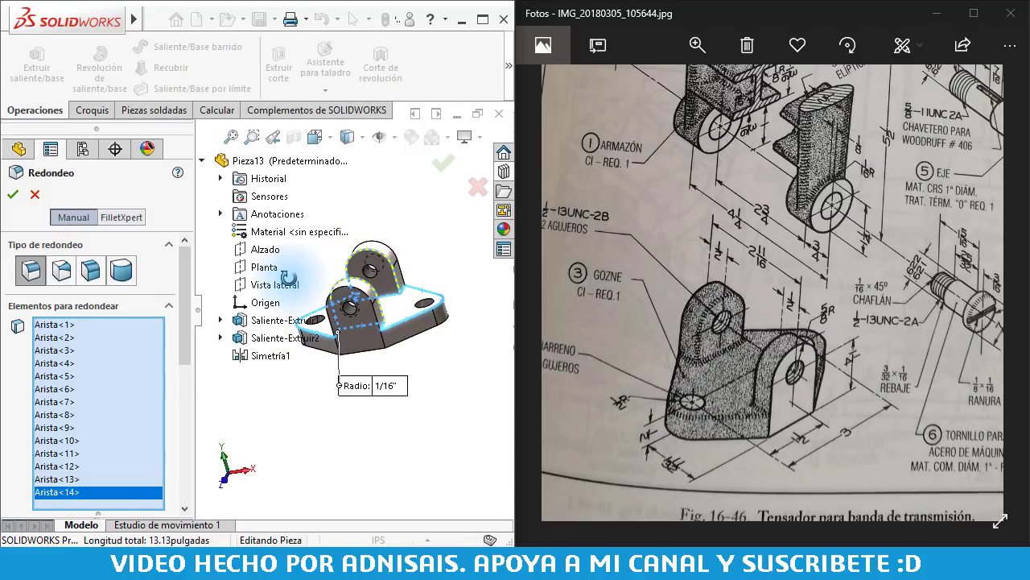
left_click(394, 273)
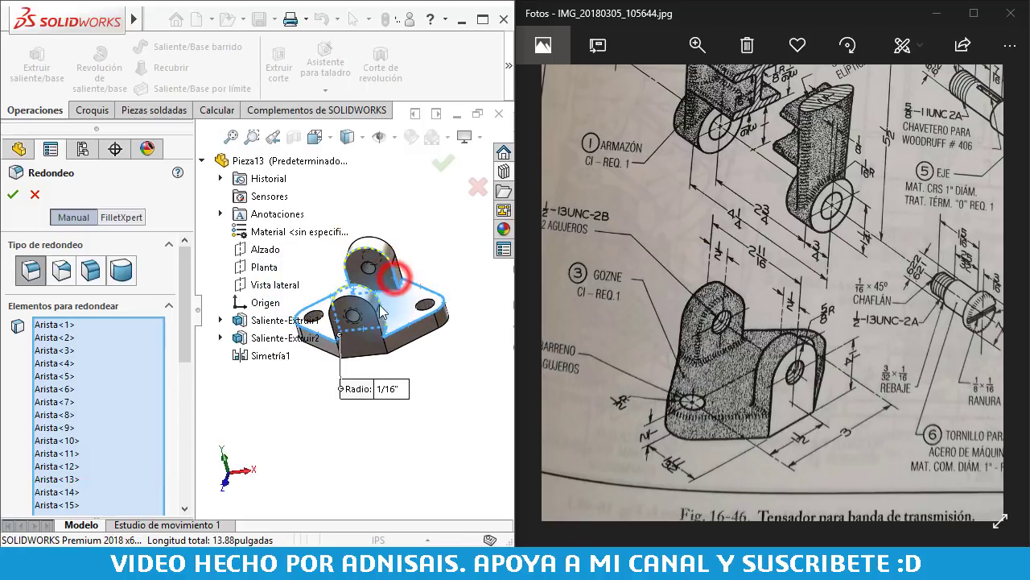
left_click(389, 319)
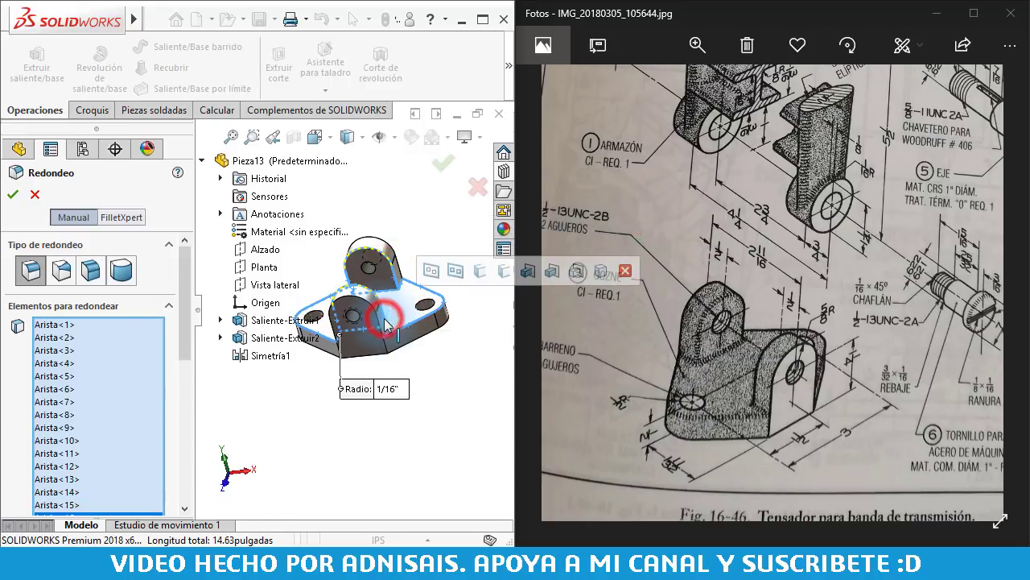
mouse_move(382, 321)
middle_mouse_down()
mouse_move(421, 328)
mouse_move(348, 309)
middle_mouse_up()
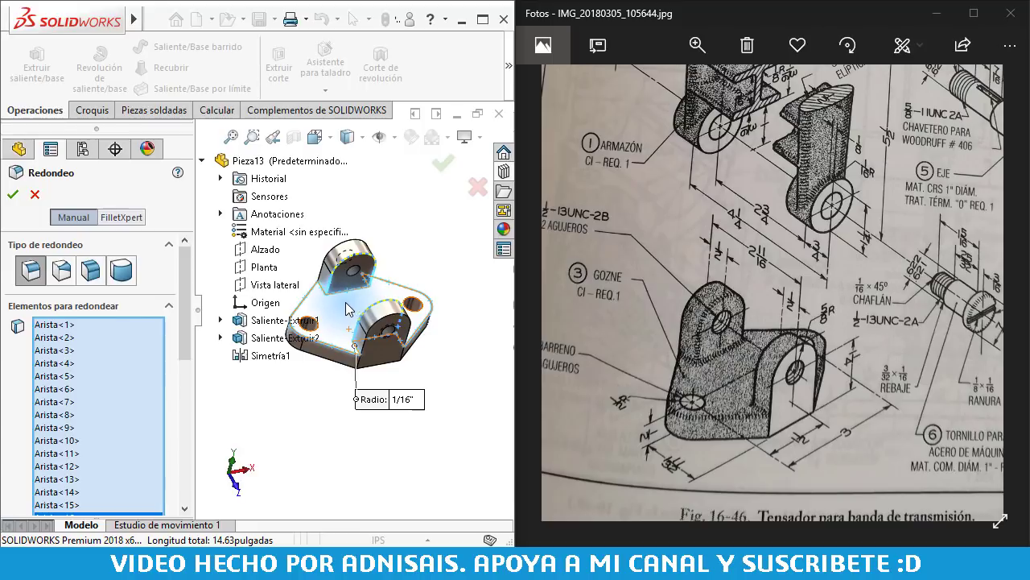
left_click(35, 194)
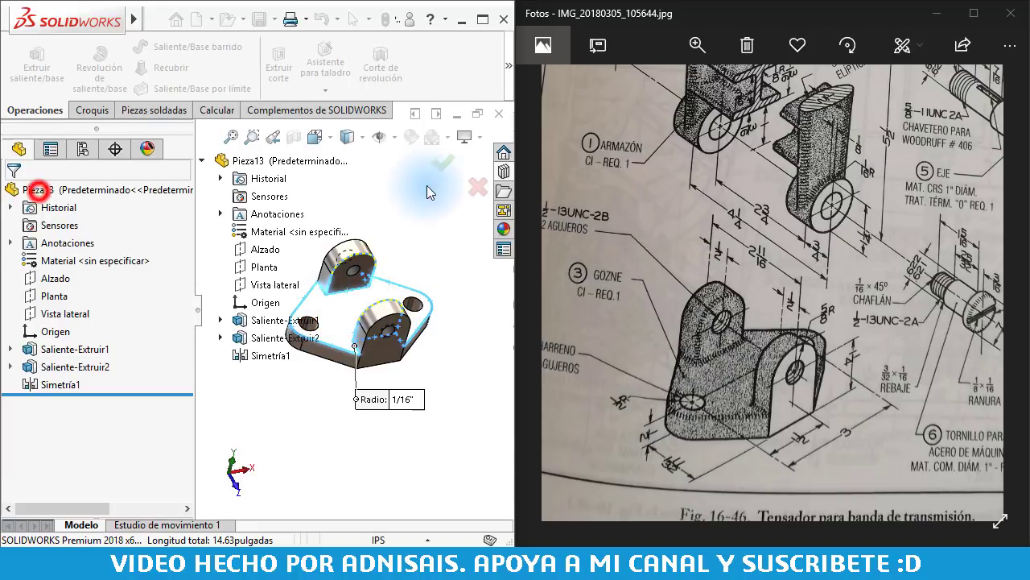
left_click(507, 63)
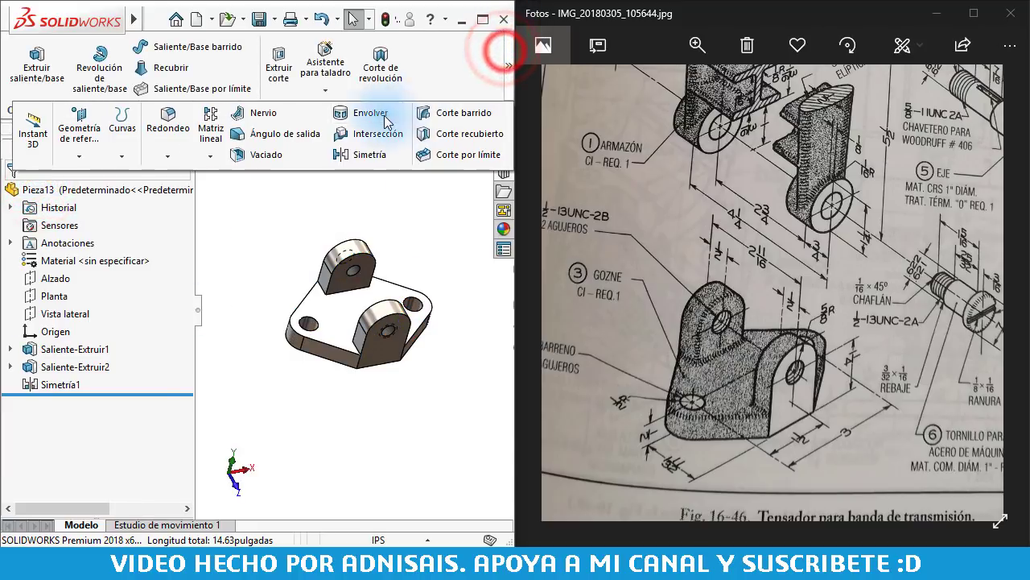
- Start a new 1/16" fillet and pick the upper and lower boss edges
left_click(168, 120)
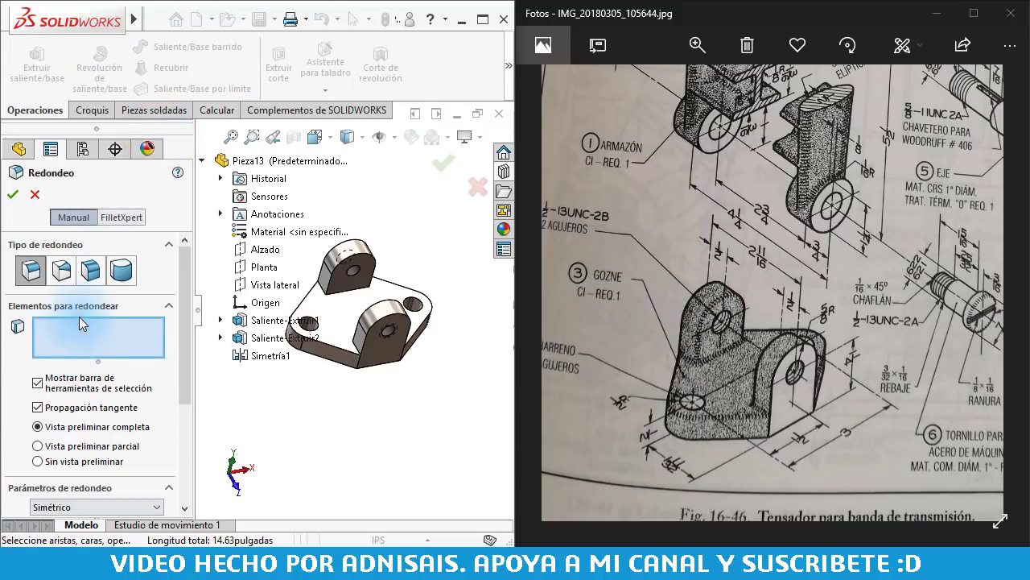
left_click(77, 327)
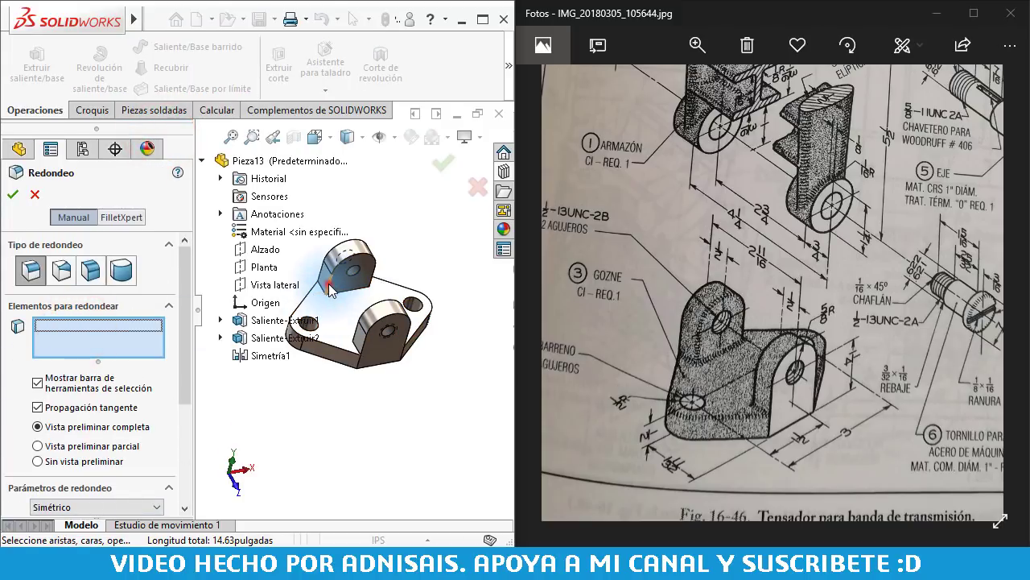
left_click(330, 288)
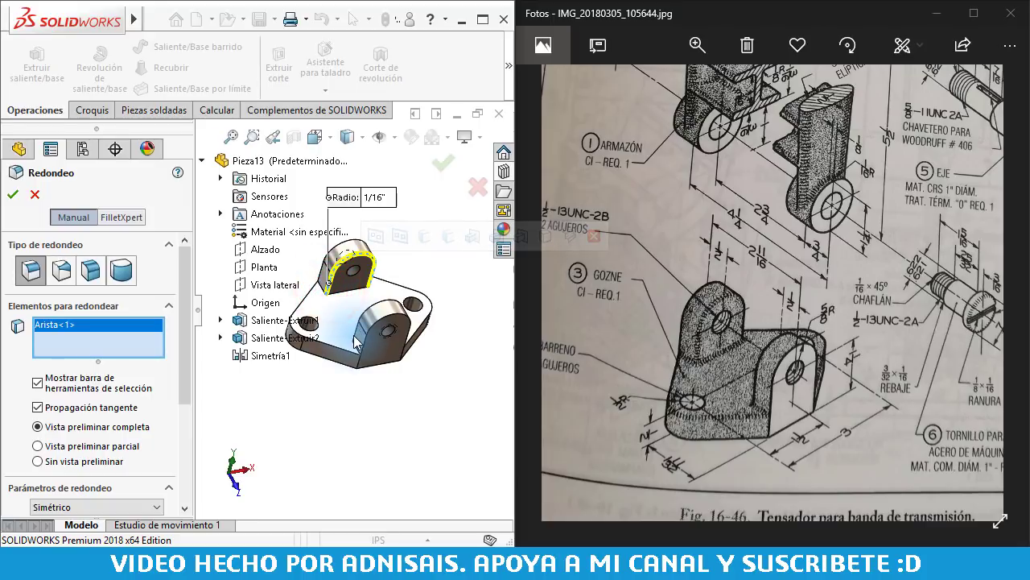
left_click(358, 336)
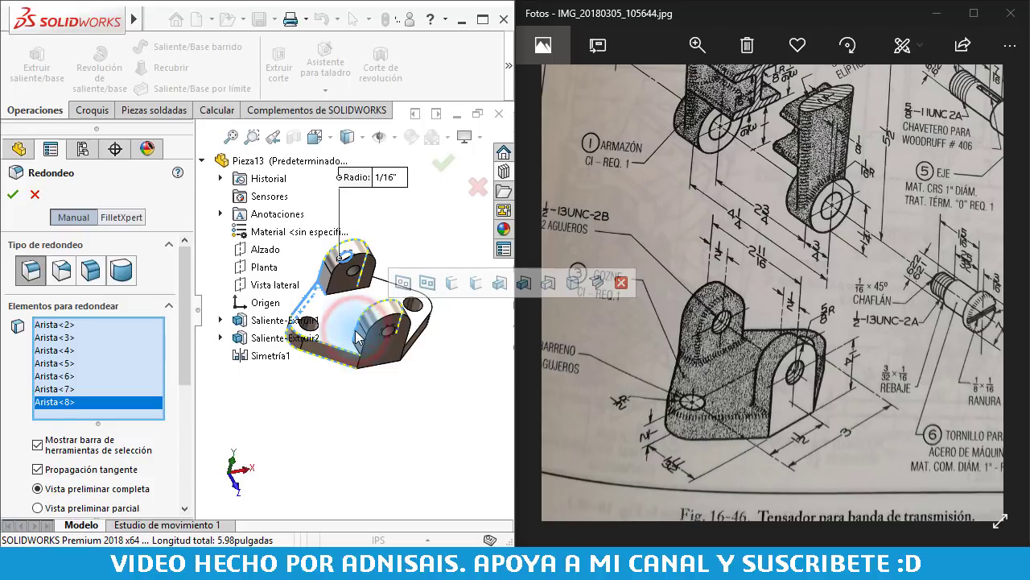
- Remove the unwanted extra edges, including Arista<2>, from the fillet's edge list
left_click(65, 338)
left_click(63, 378, "shift")
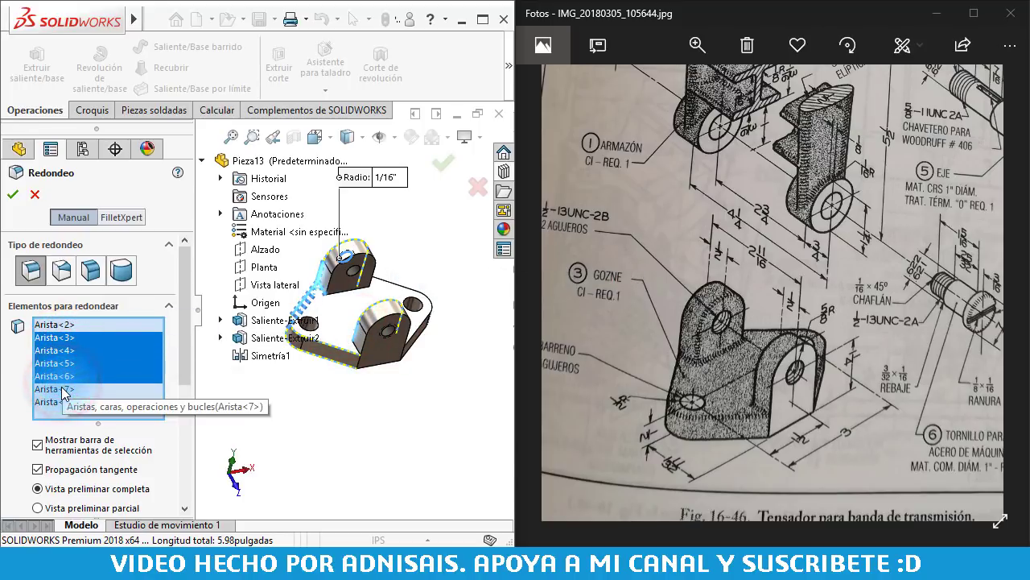
right_click(63, 393)
left_click(84, 412)
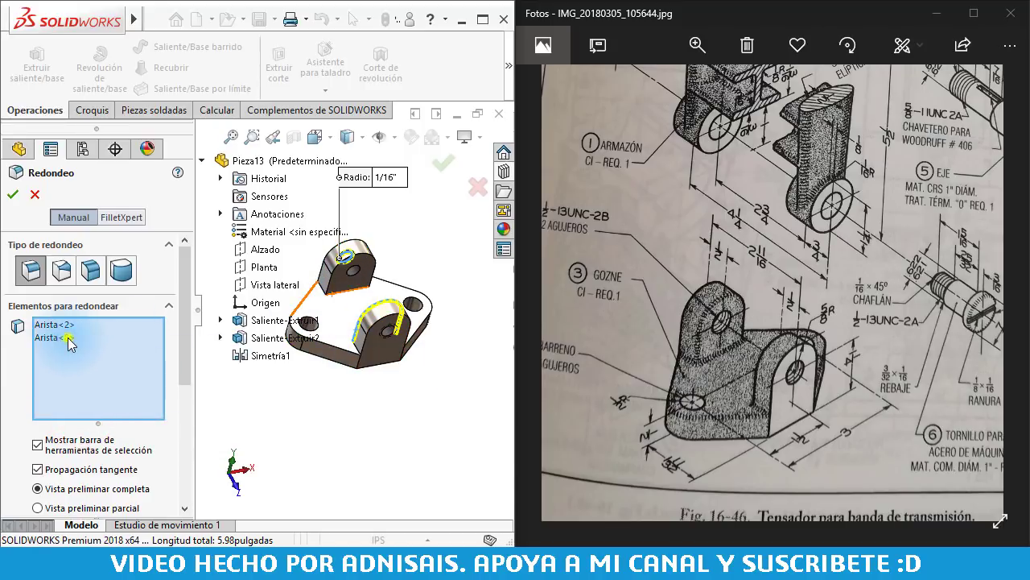
right_click(113, 340)
left_click(62, 325)
right_click(65, 325)
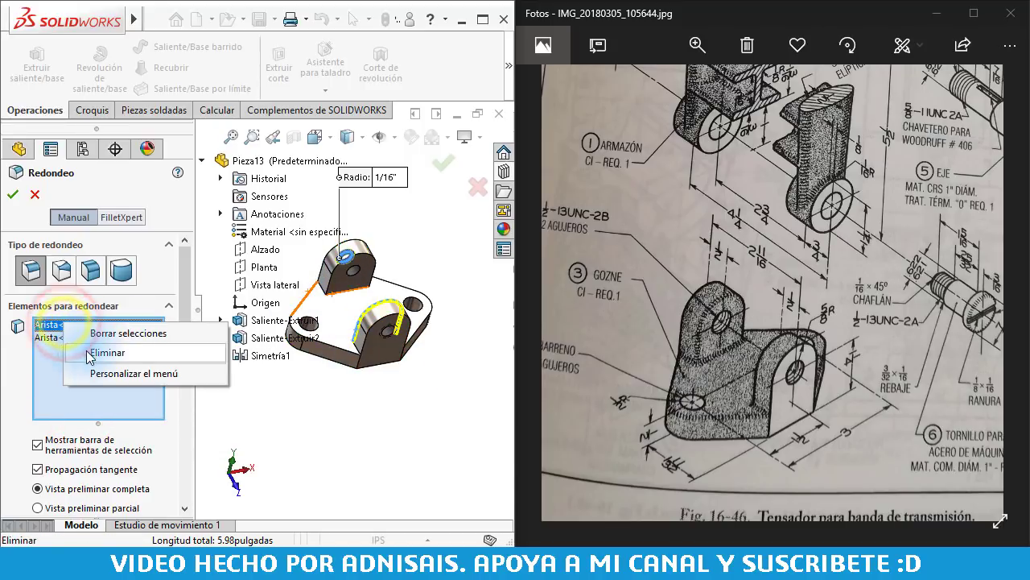
left_click(89, 354)
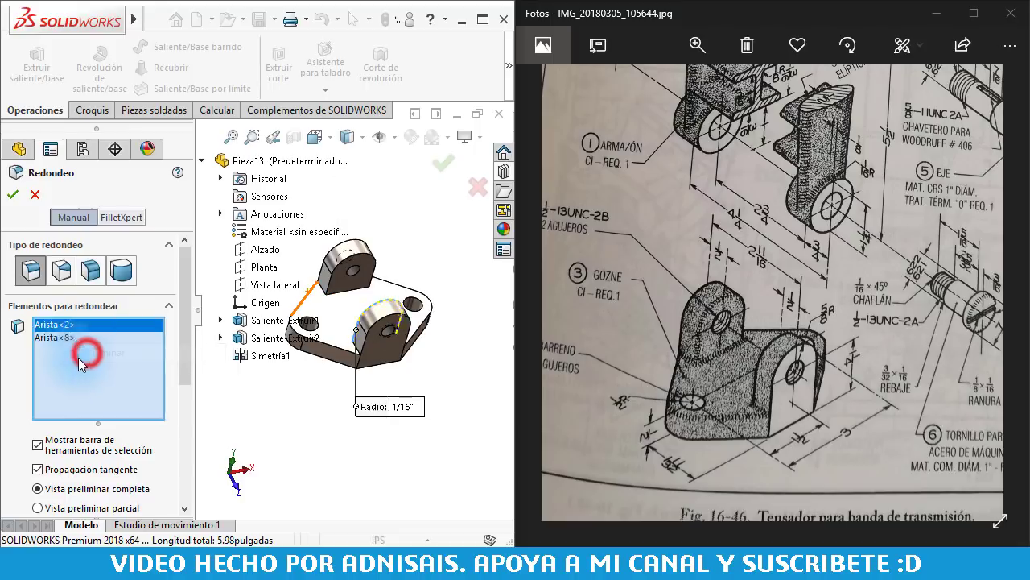
- Re-add the upper boss edge and apply the fillet as Redondeo1
left_click(334, 290)
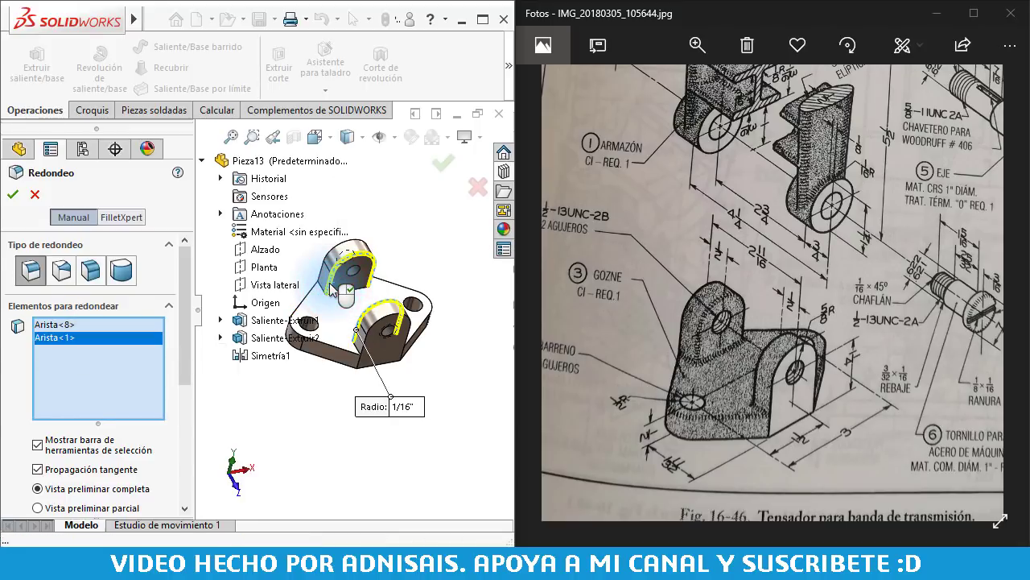
key("Return")
scroll(310, 258, "up", 2)
left_click(304, 228)
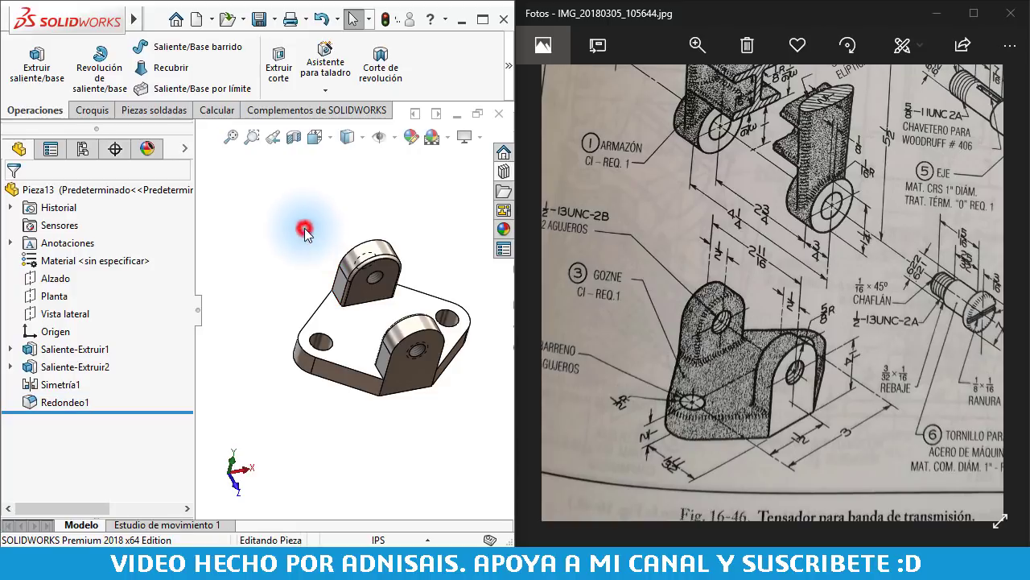
- Fillet the base's top outline edges at 1/16", dropping Arista<2>, creating Redondeo2
left_click(398, 211)
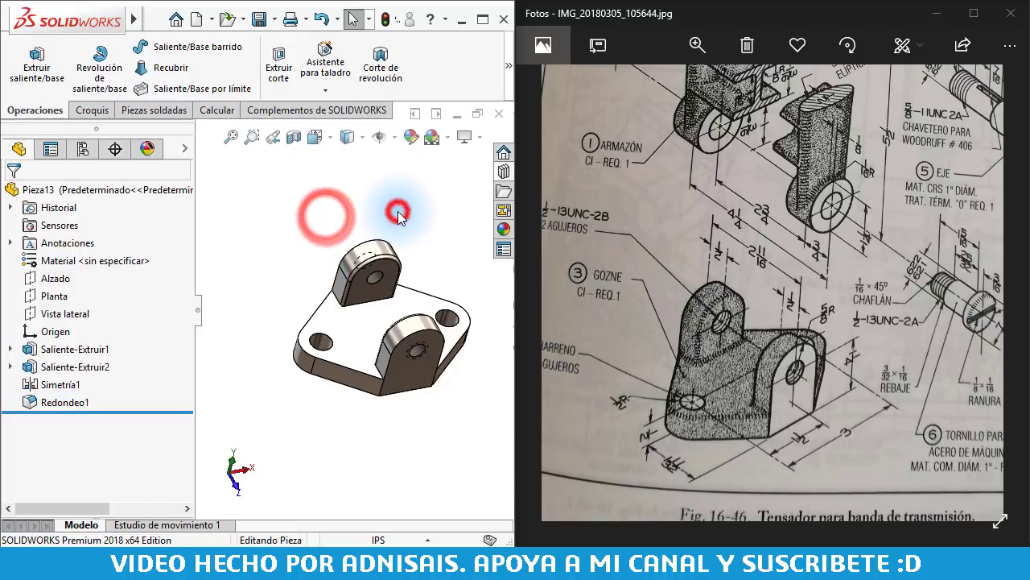
left_click(508, 68)
left_click(164, 133)
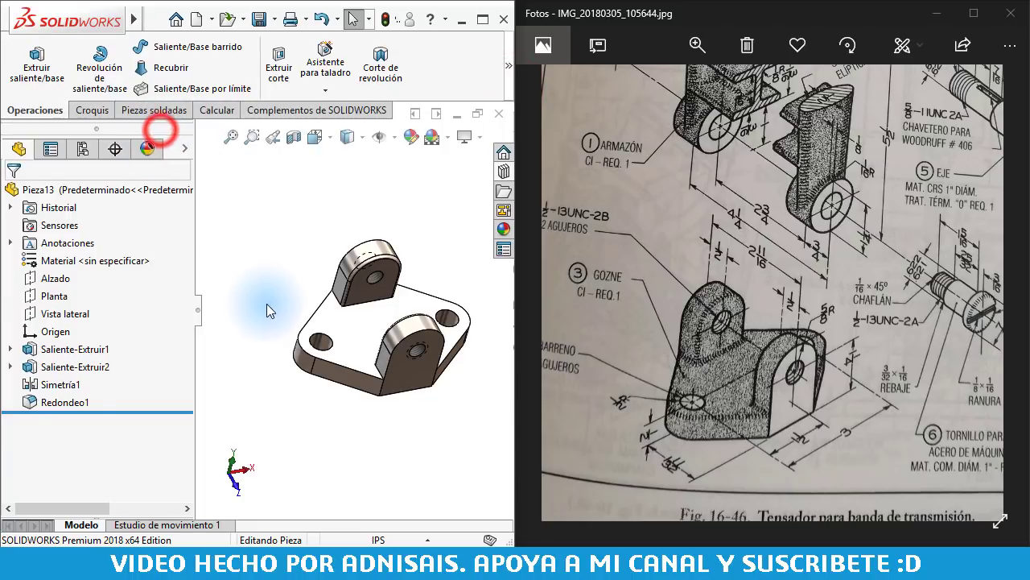
left_click(325, 296)
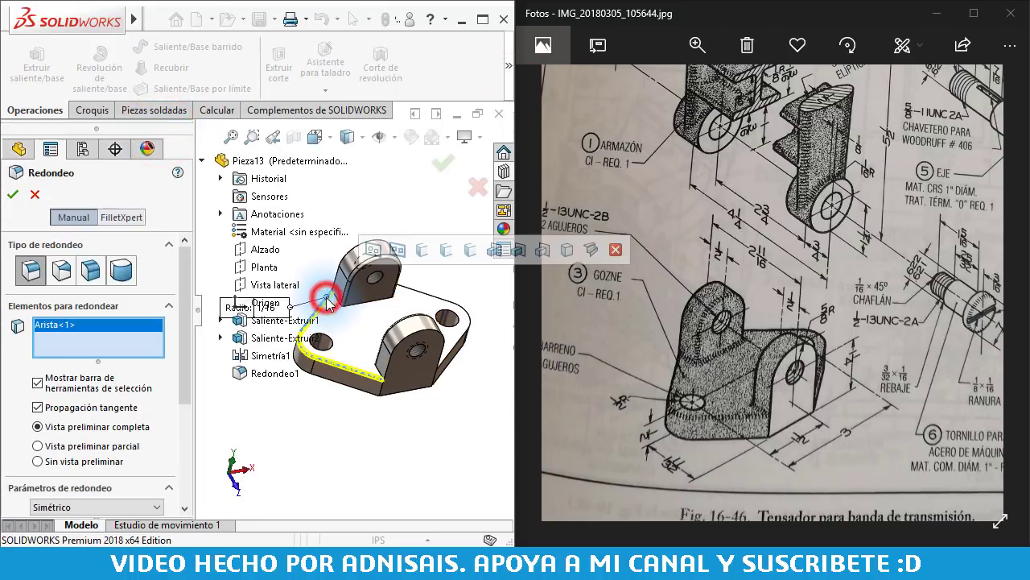
left_click(354, 290)
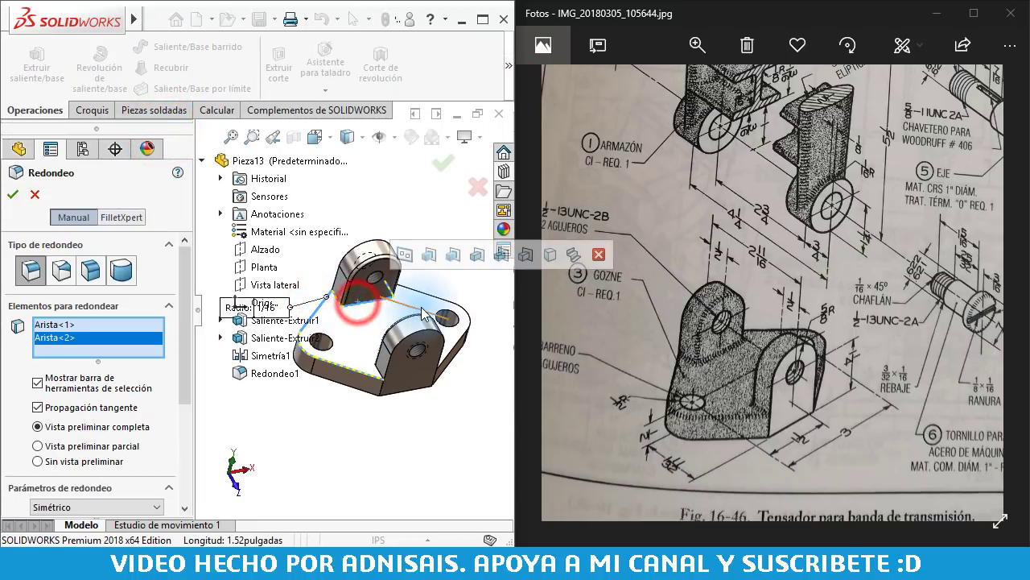
left_click(427, 299)
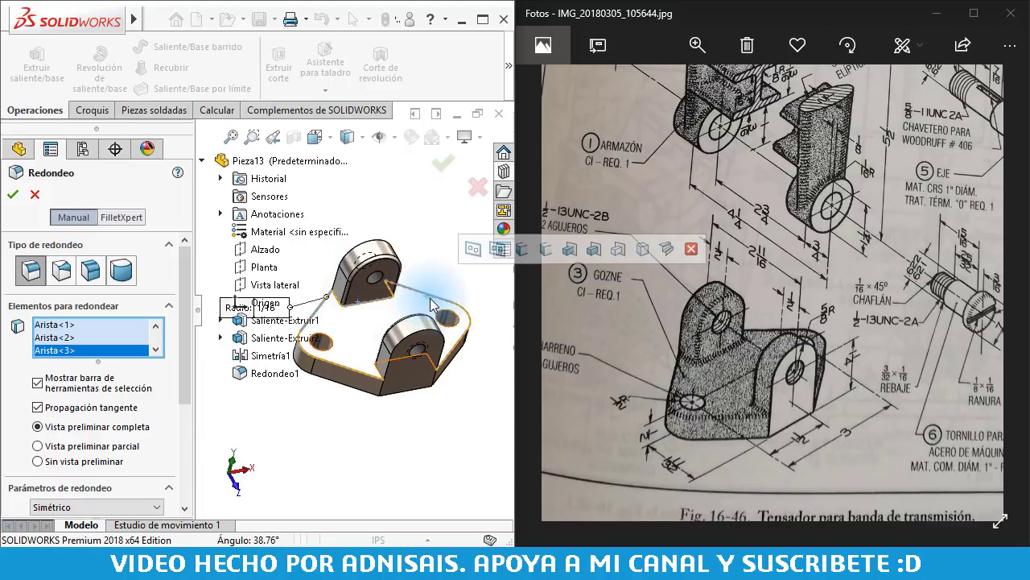
right_click(71, 337)
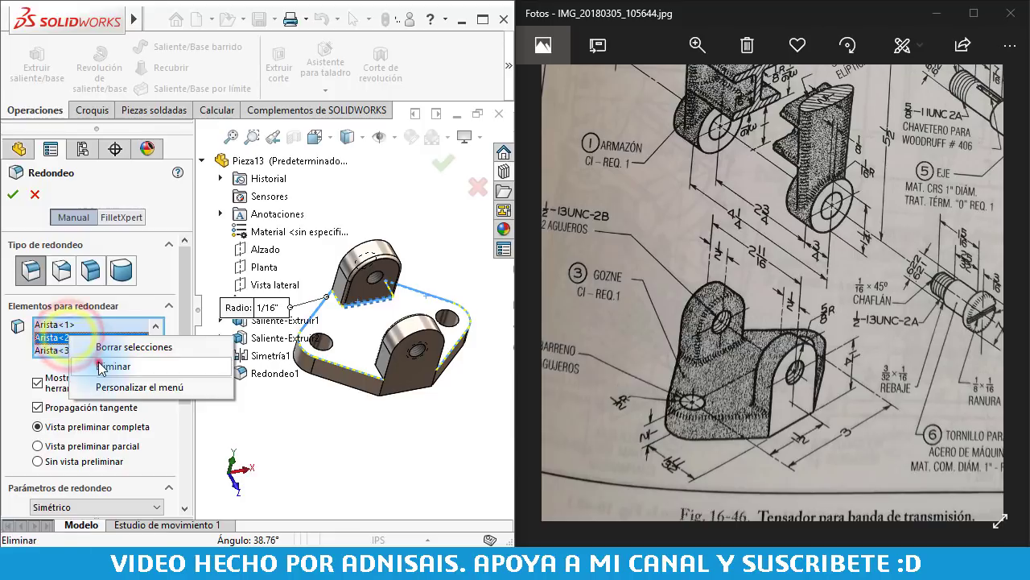
left_click(100, 368)
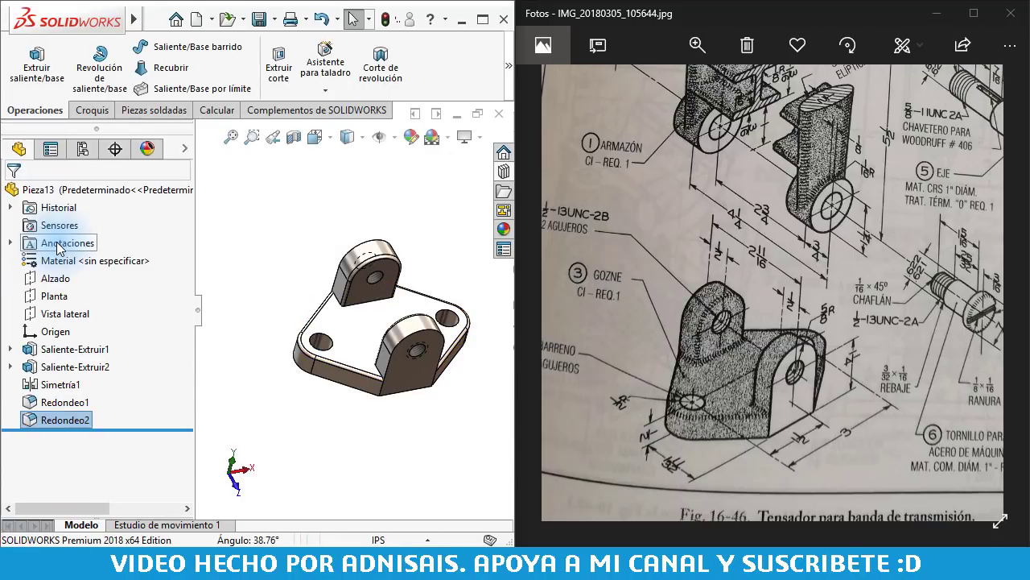
left_click(286, 229)
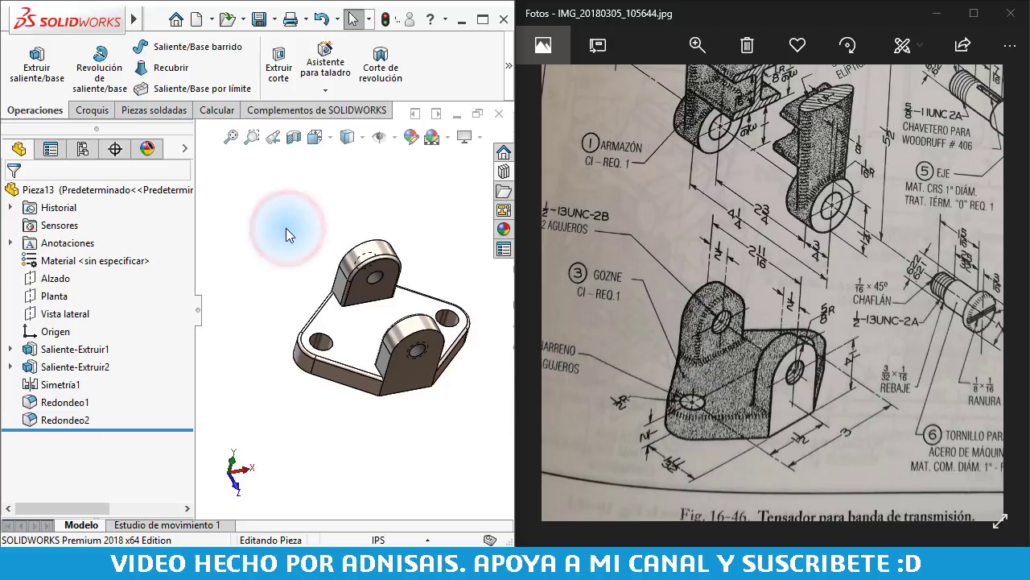
- Fillet the two edges where the lugs meet the base at 1/16", creating Redondeo3
left_click(509, 69)
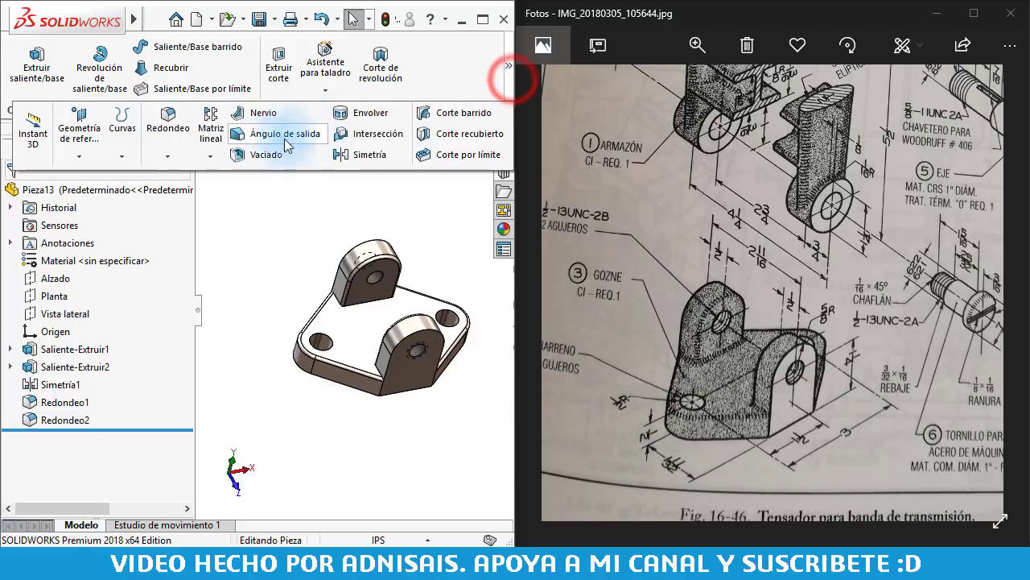
left_click(168, 127)
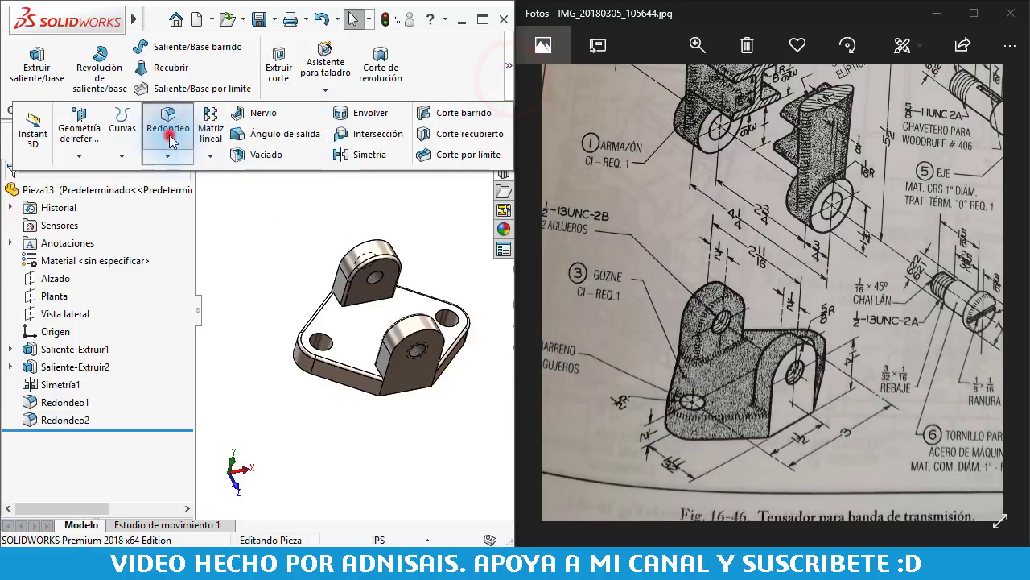
left_click(358, 314)
left_click(362, 303)
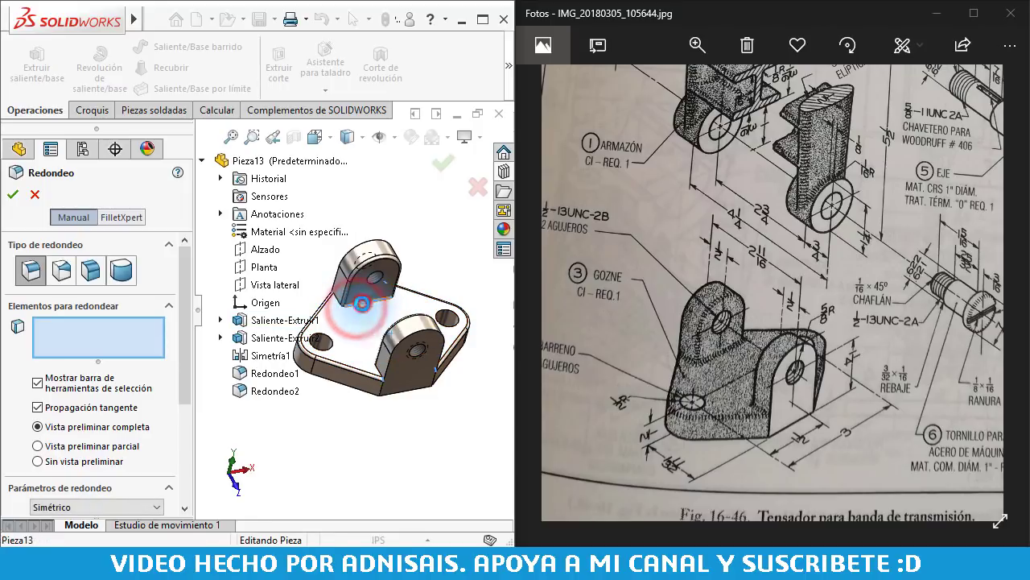
left_click(362, 301)
left_click(383, 362)
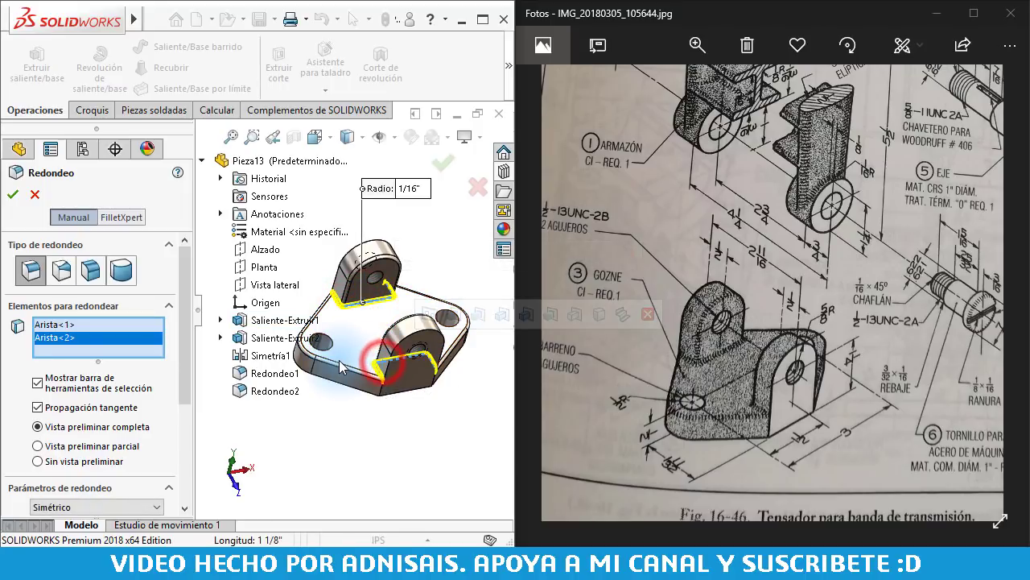
key("Return")
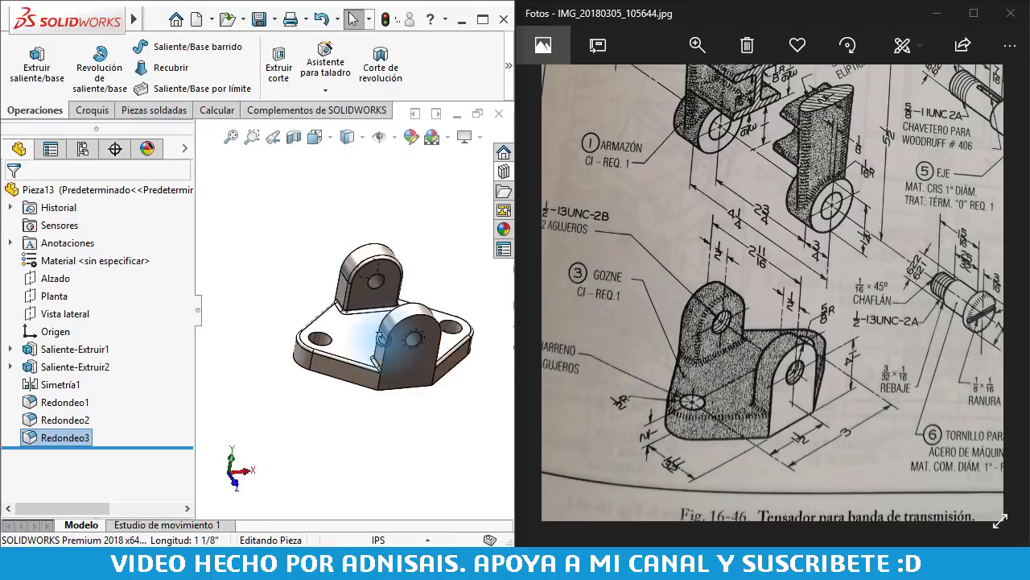
- Drag the fillets in the feature tree into Redondeo2, Redondeo1, Redondeo3 order and view isometrically
scroll(387, 377, "down", 5)
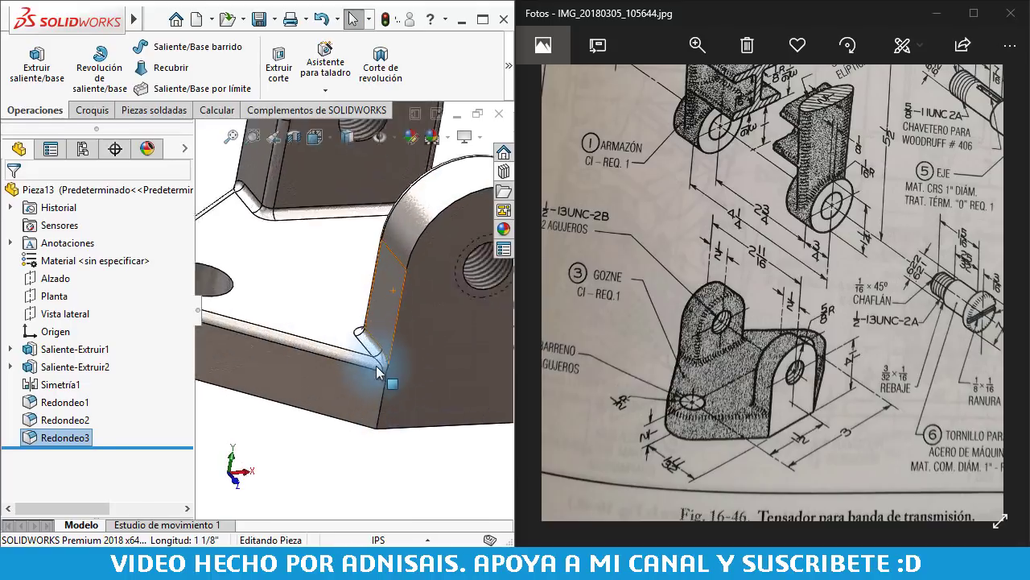
scroll(396, 367, "down", 5)
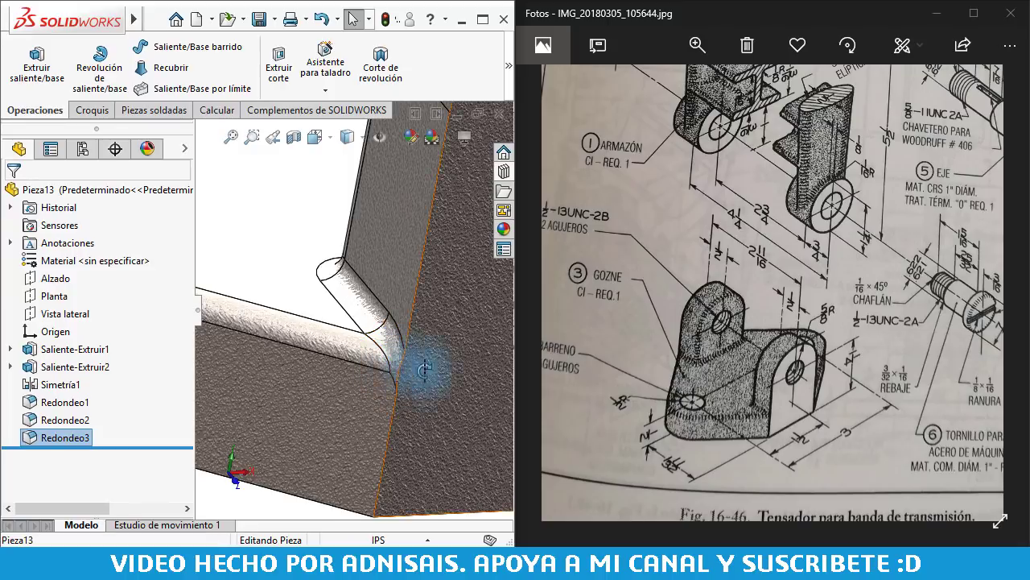
middle_click_drag(400, 372, 352, 340)
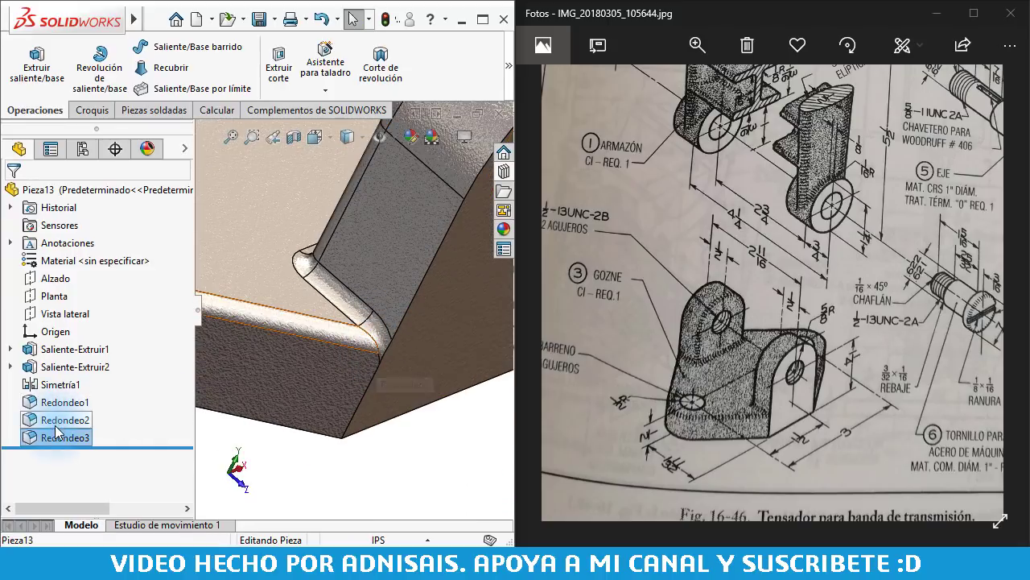
left_click_drag(56, 440, 46, 442)
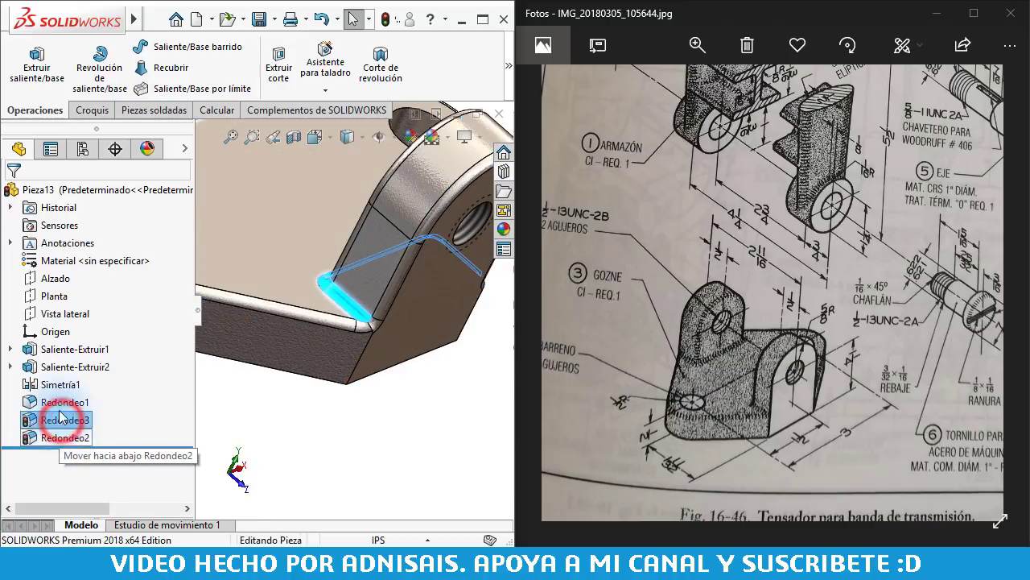
left_click_drag(63, 438, 61, 438)
left_click_drag(56, 402, 36, 443)
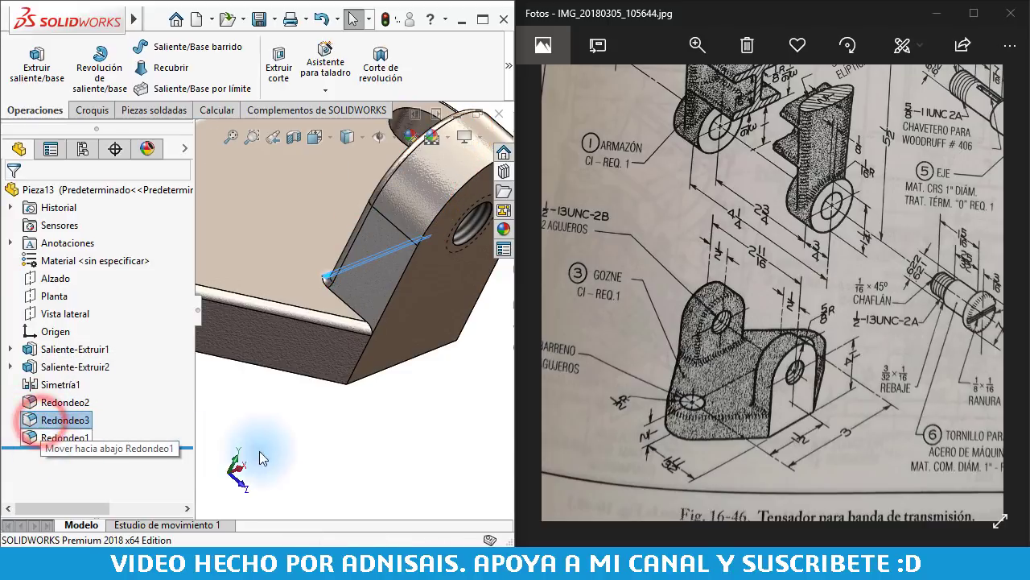
mouse_move(381, 434)
middle_mouse_down()
mouse_move(325, 272)
mouse_move(346, 274)
middle_mouse_up()
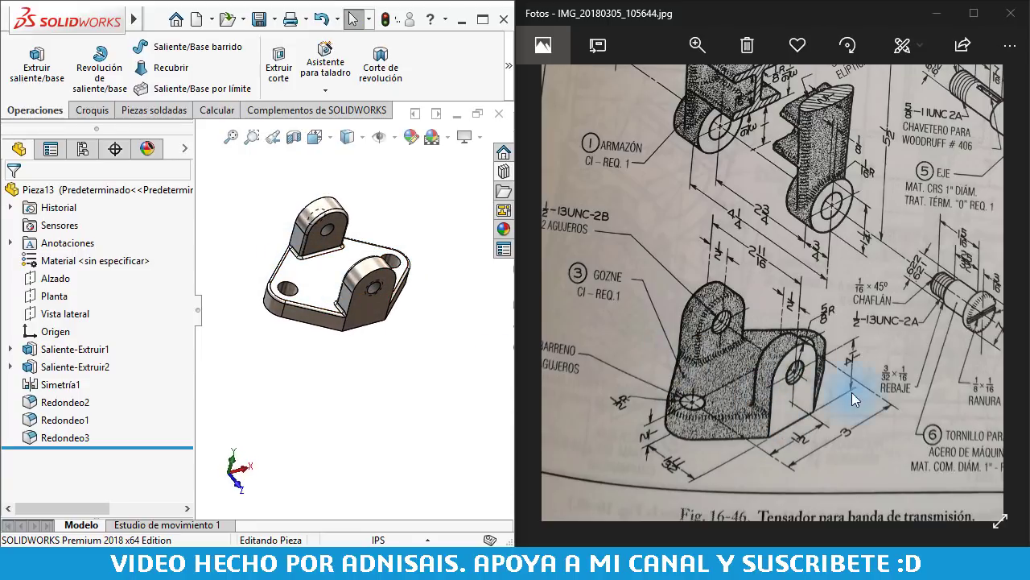
right_click_drag(455, 385, 464, 386)
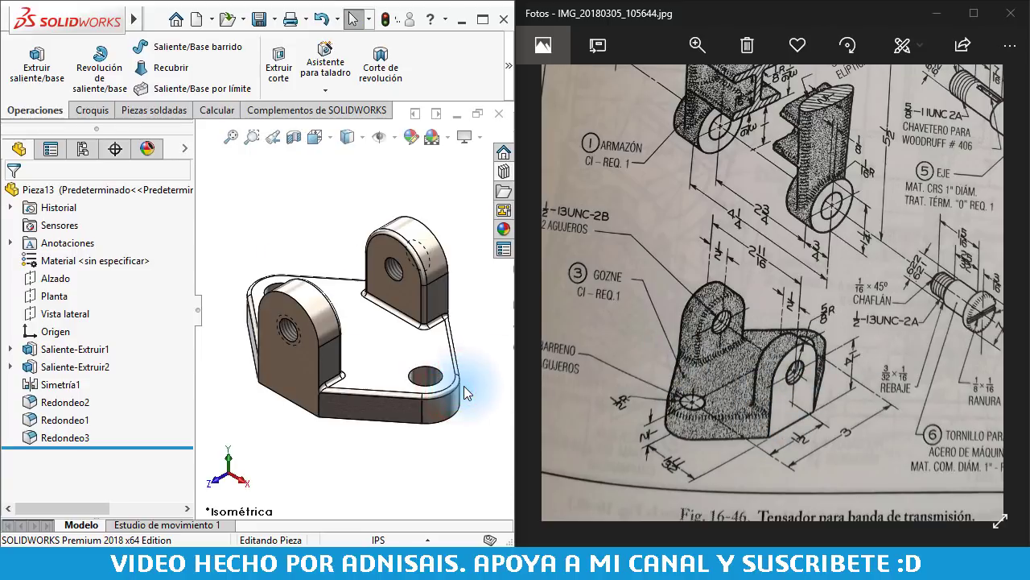
left_click(295, 228)
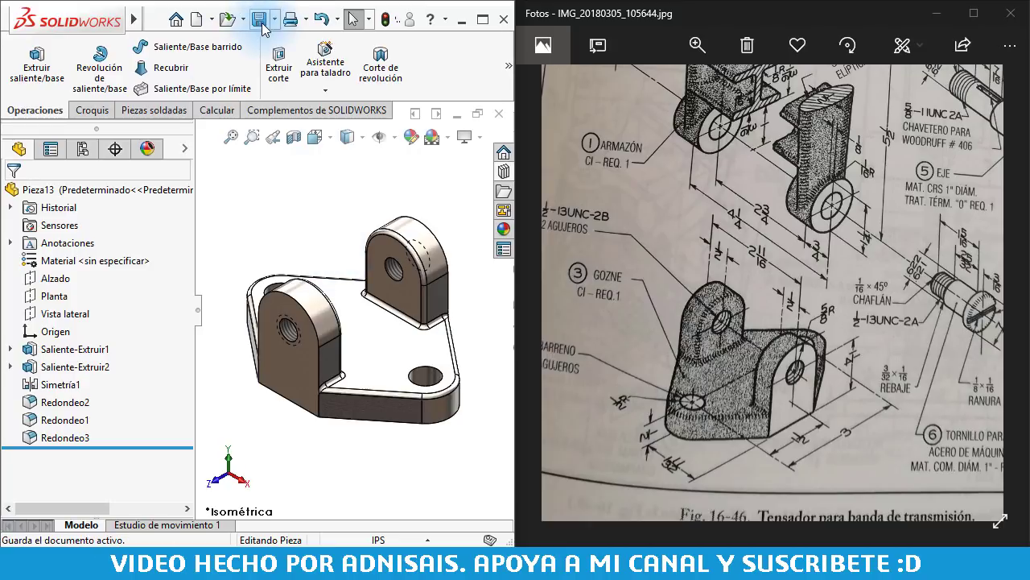
- Save the bracket part under the file name 9090909-96
left_click(263, 25)
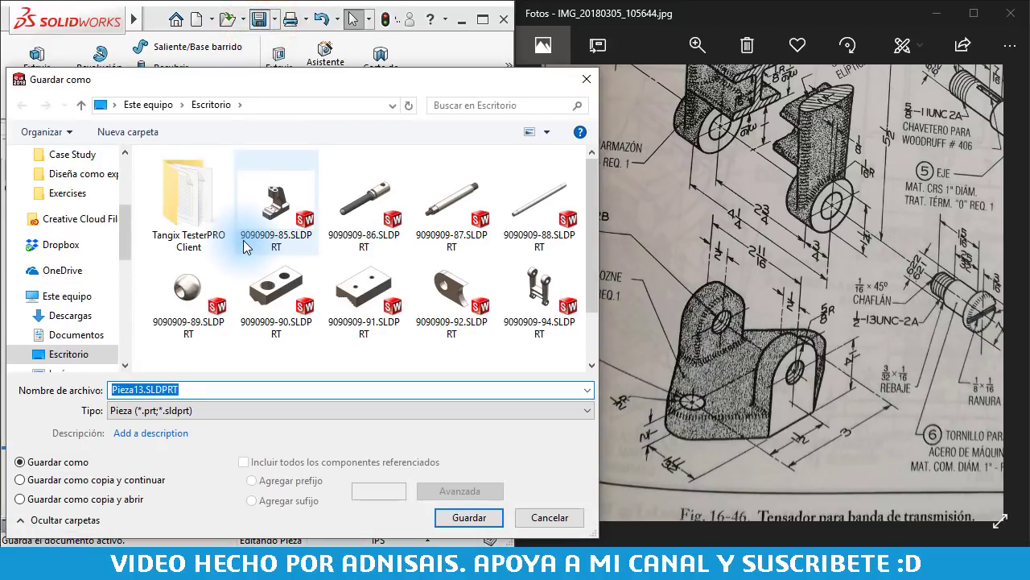
type("909")
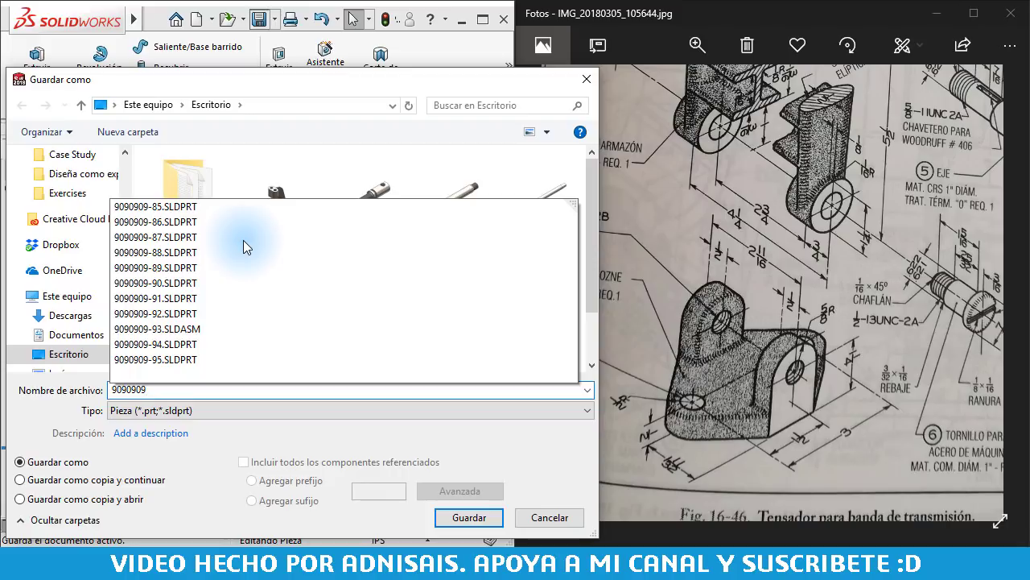
type("-9")
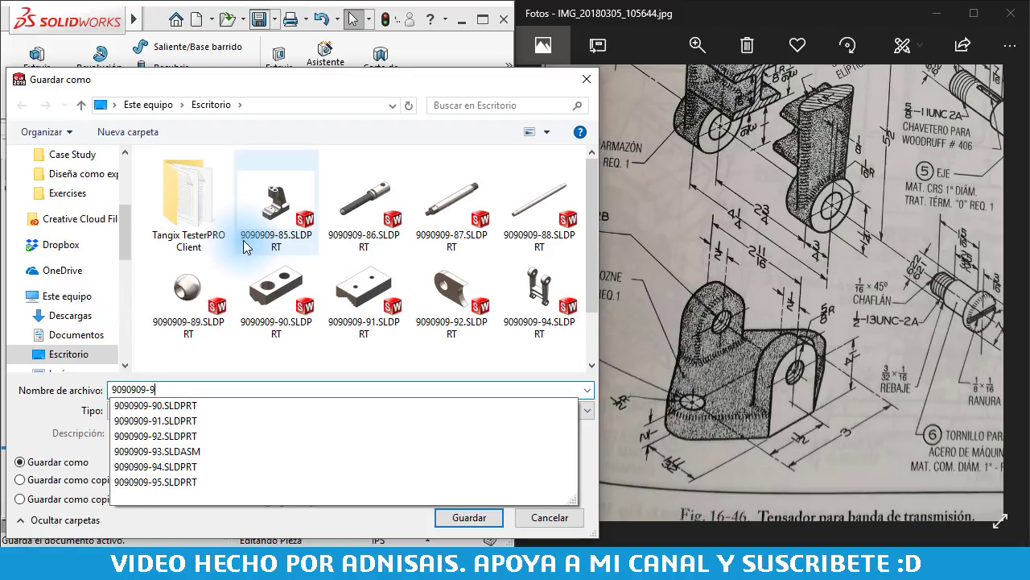
type("6")
key("Return")
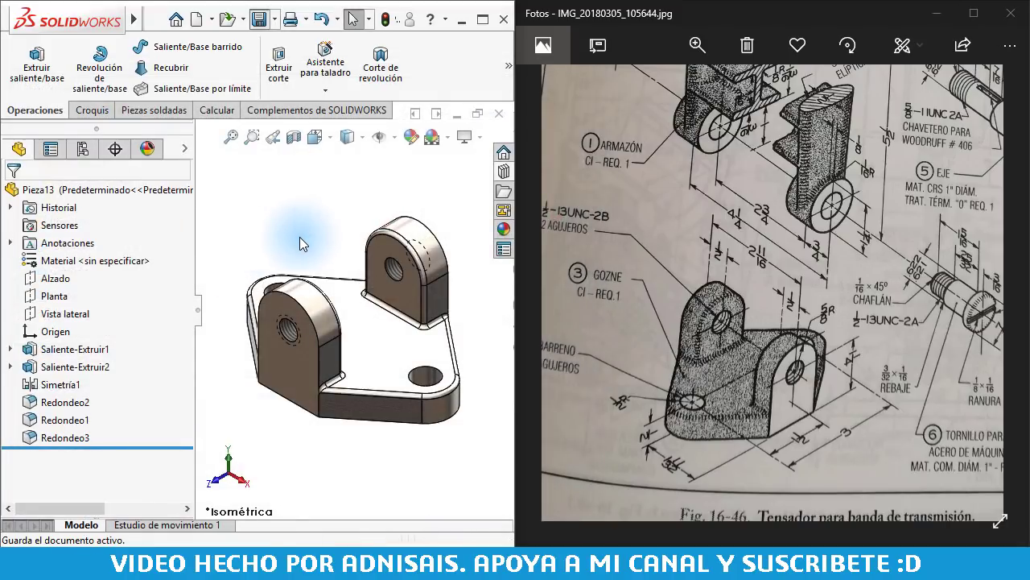
- Pan the reference drawing across the shaft, Woodruff key, ARANDELA and POLEA details
left_click(299, 224)
scroll(725, 273, "right", 3)
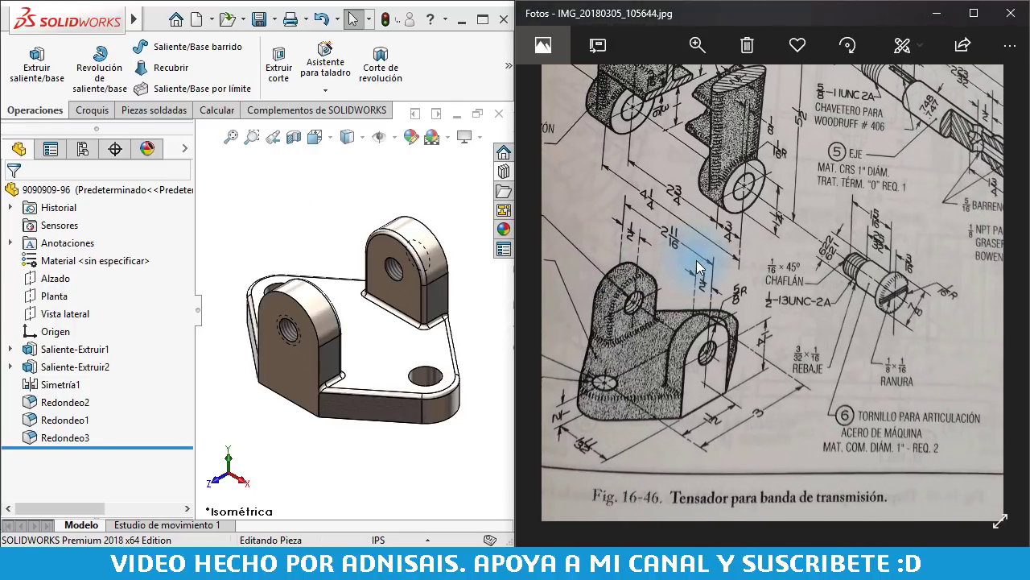
left_click_drag(785, 278, 677, 448)
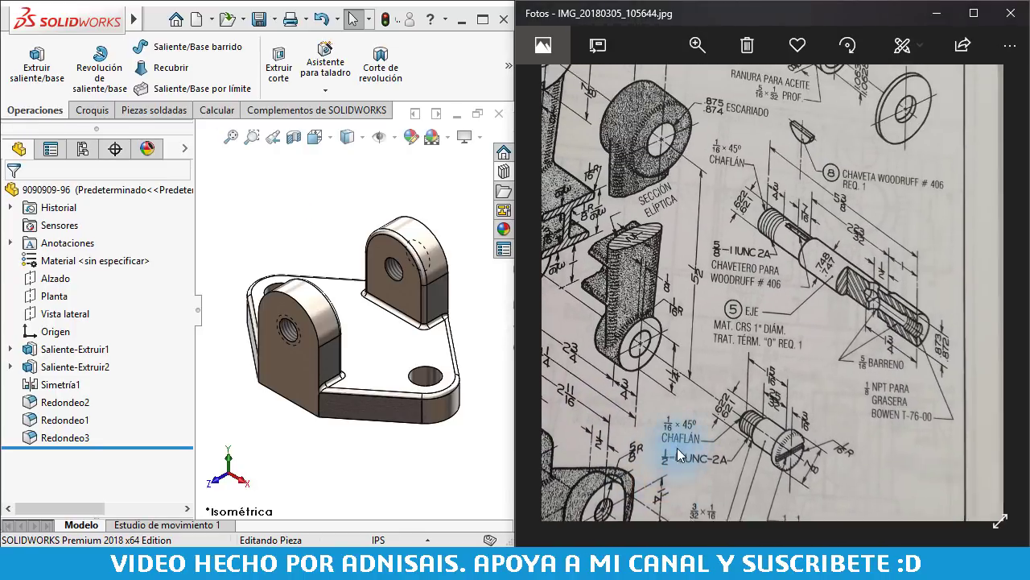
left_click_drag(732, 333, 820, 475)
left_click_drag(692, 241, 806, 410)
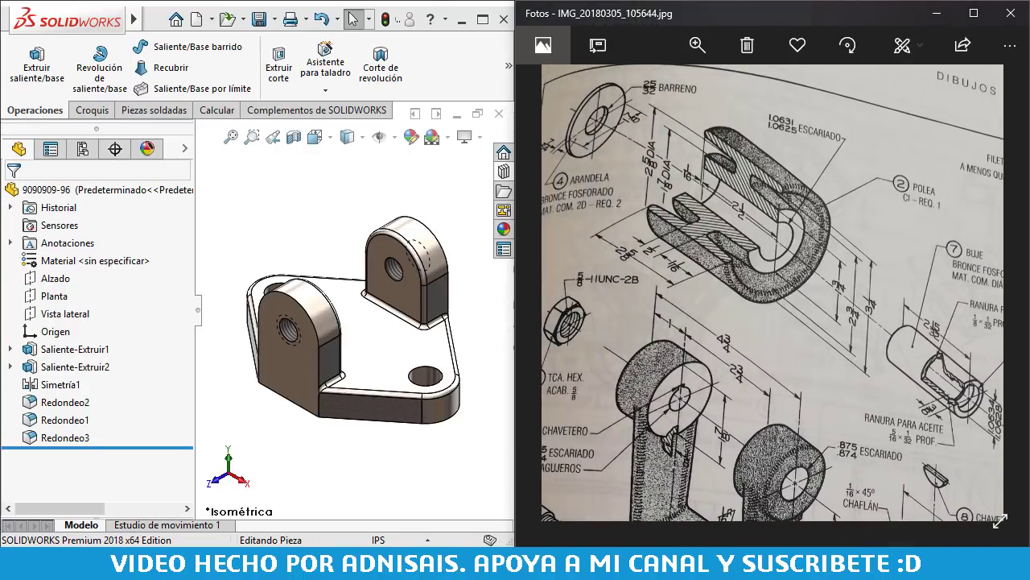
left_click_drag(637, 156, 645, 161)
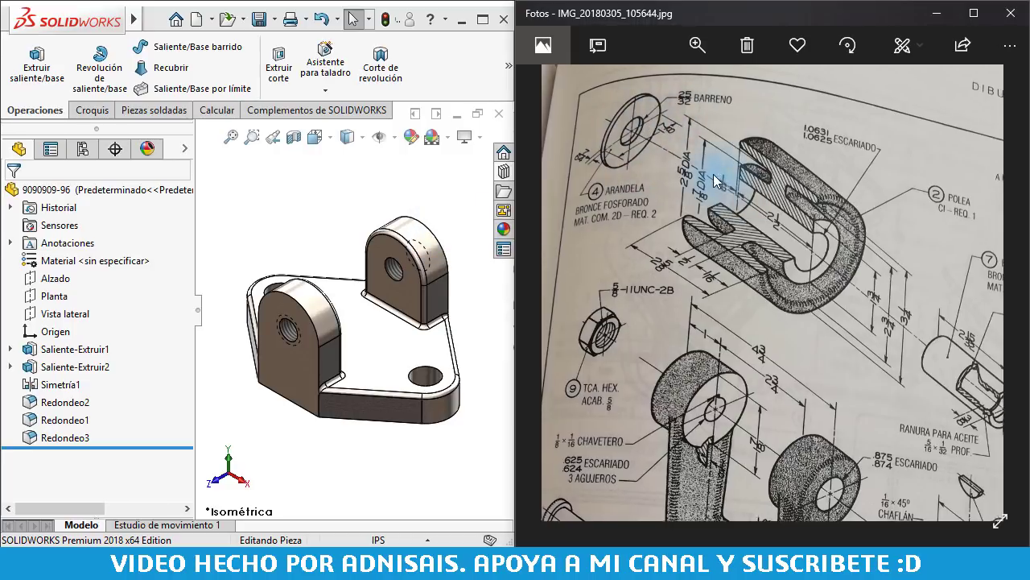
scroll(685, 153, "down", 1)
scroll(706, 163, "left", 2)
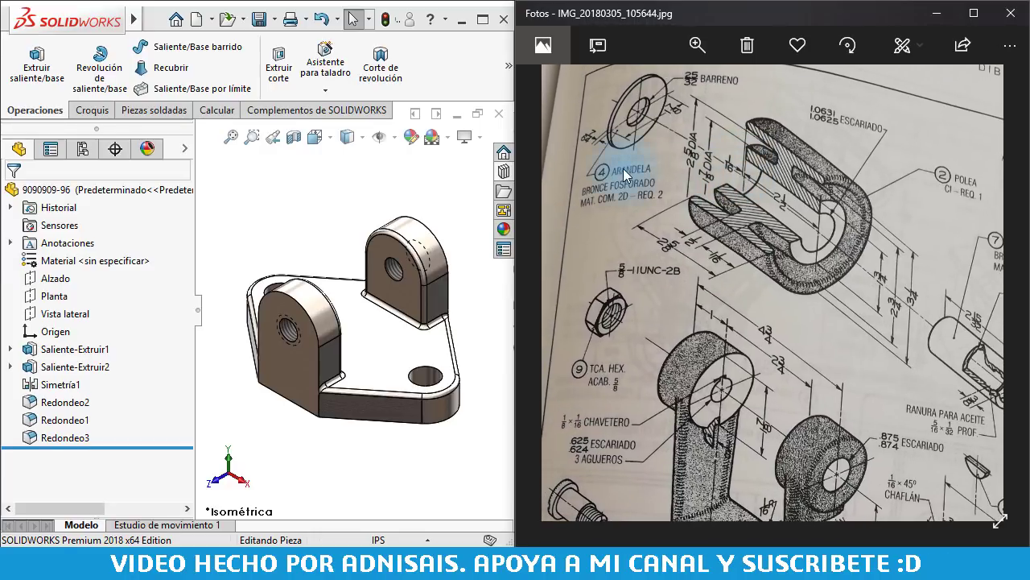
left_click(402, 197)
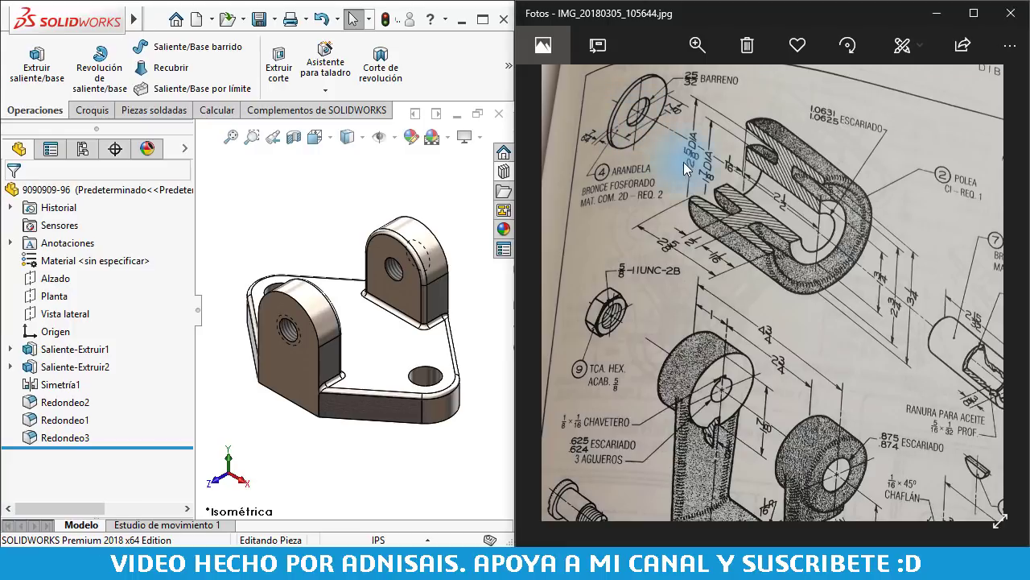
- Zoom in on the EJE shaft detail, then start a new part document
mouse_move(688, 167)
left_mouse_down()
mouse_move(674, 148)
mouse_move(798, 329)
mouse_move(620, 80)
left_mouse_up()
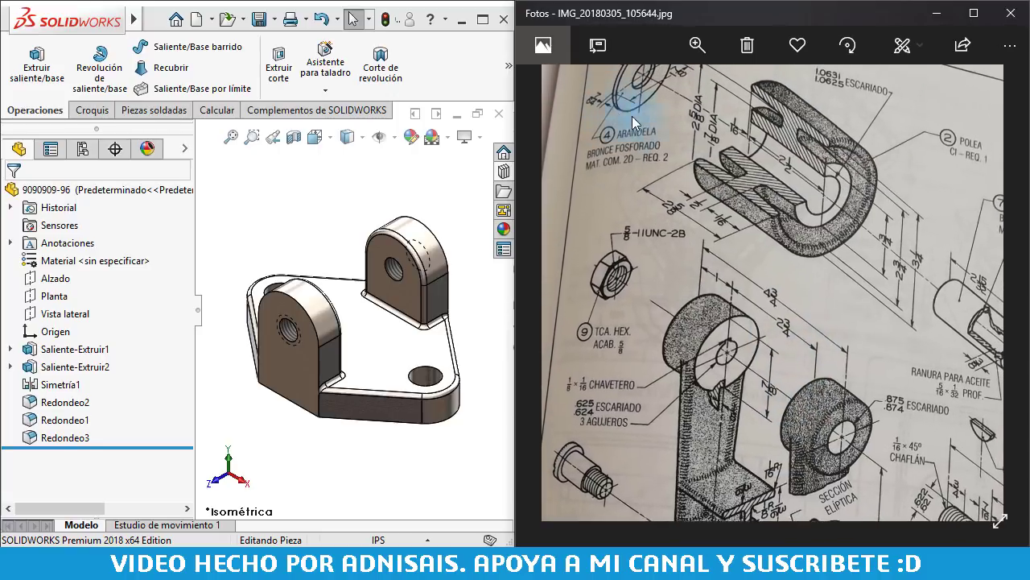
left_click_drag(765, 257, 748, 150)
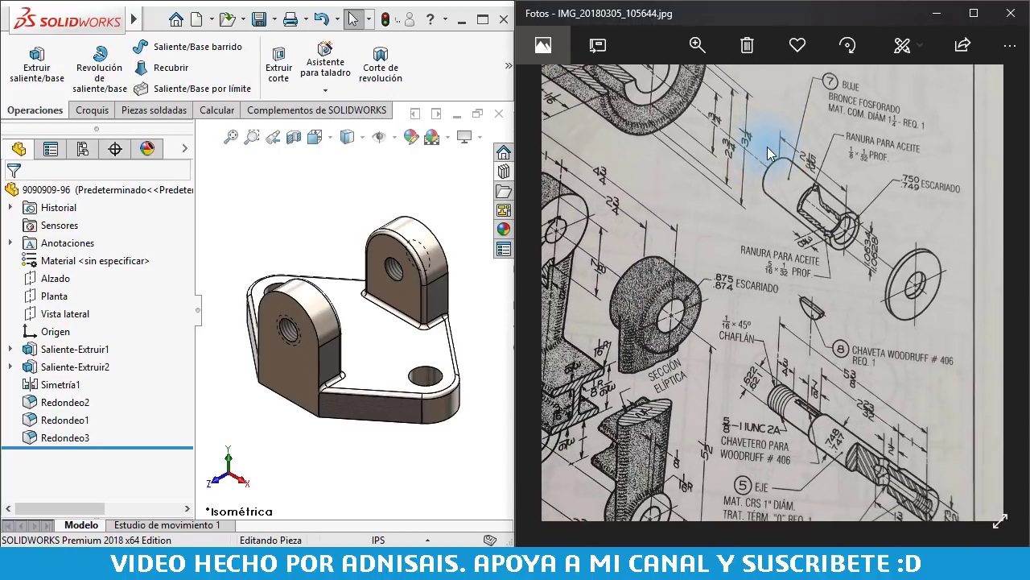
left_click_drag(760, 271, 755, 115)
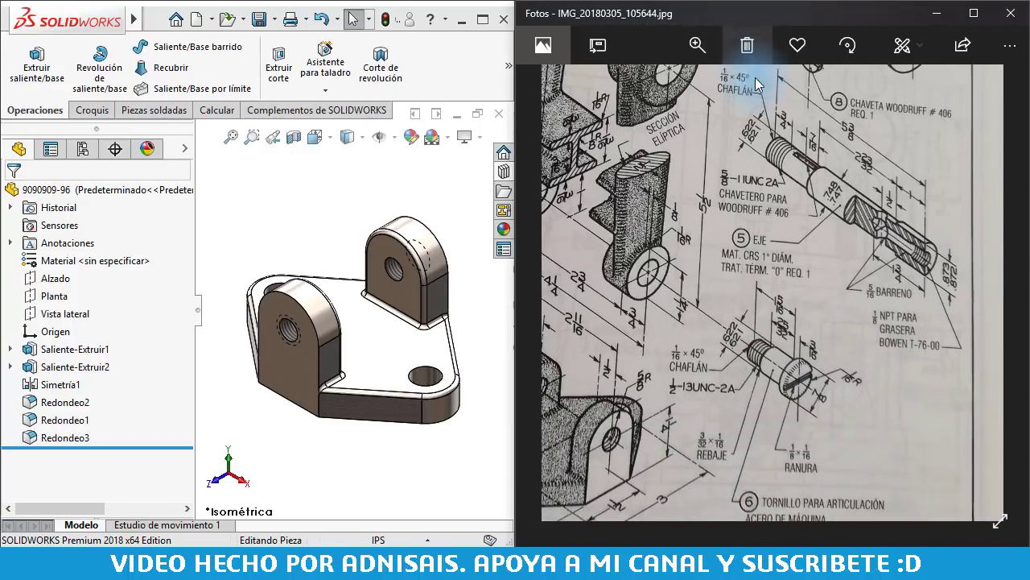
mouse_move(821, 326)
left_mouse_down()
mouse_move(823, 229)
mouse_move(919, 256)
left_mouse_up()
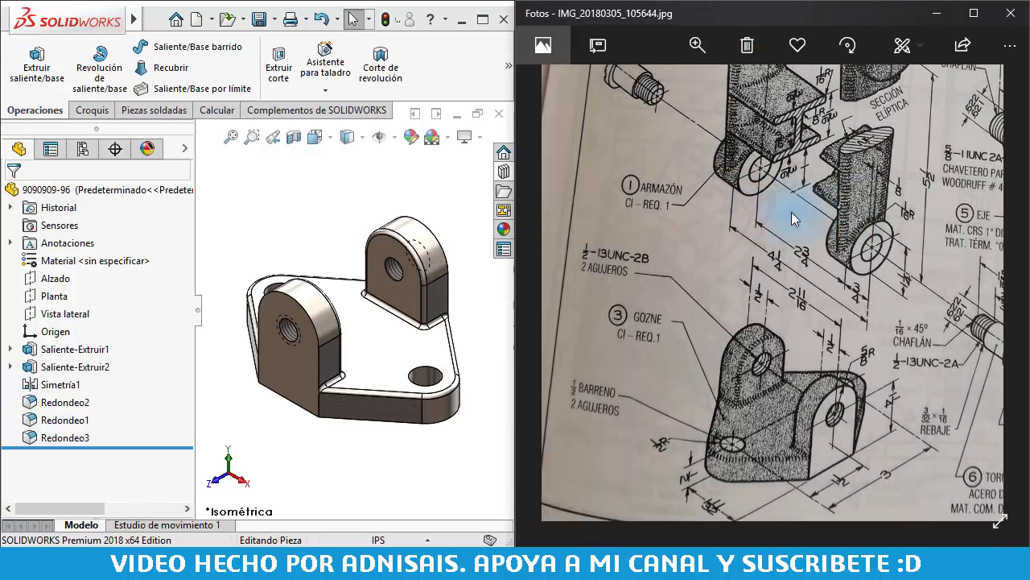
mouse_move(797, 225)
left_mouse_down()
mouse_move(765, 310)
mouse_move(745, 254)
mouse_move(784, 230)
mouse_move(642, 305)
left_mouse_up()
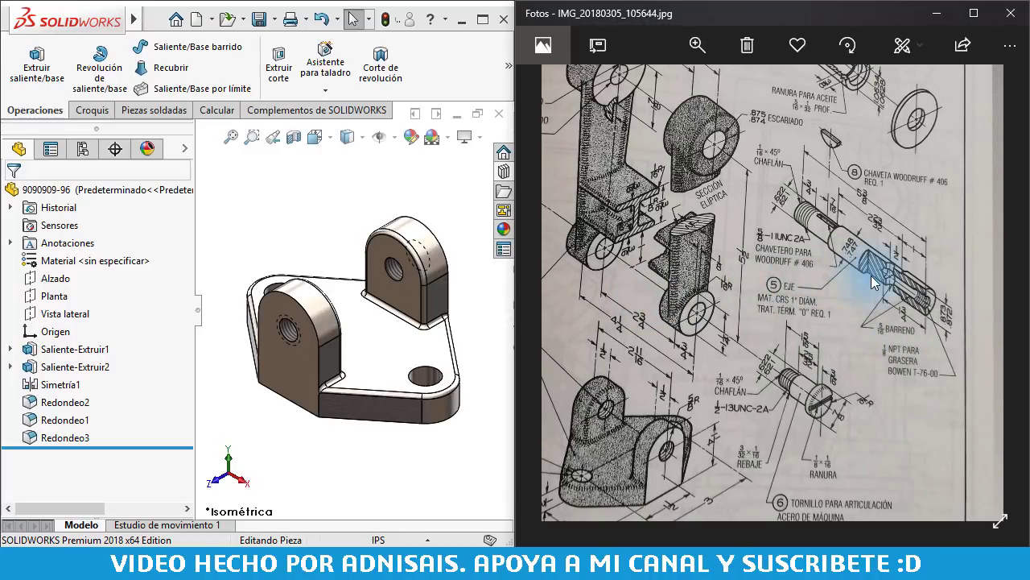
scroll(874, 281, "up", 1)
scroll(877, 258, "up", 1)
scroll(881, 221, "up", 1)
scroll(865, 209, "up", 1)
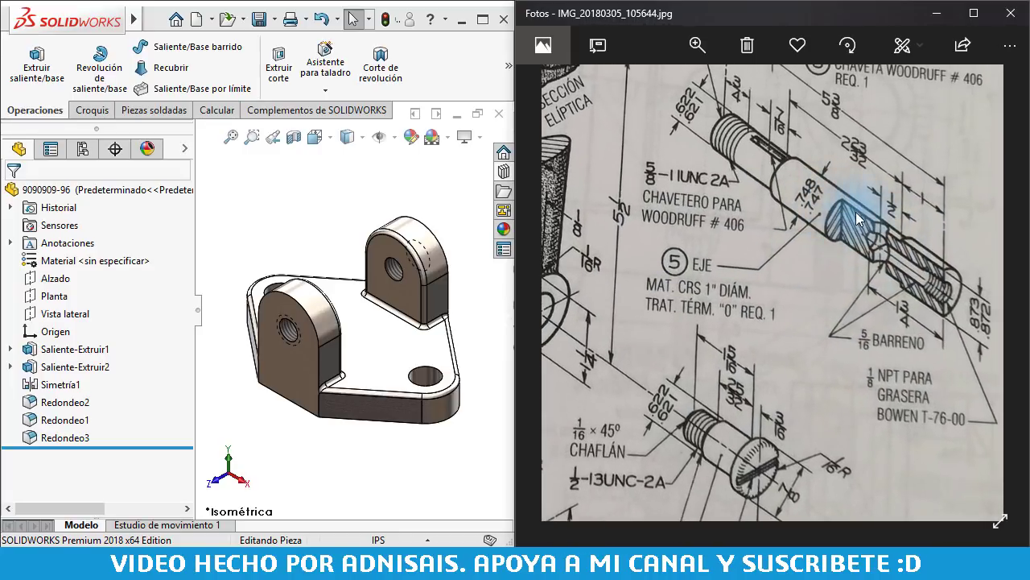
left_click_drag(859, 211, 837, 258)
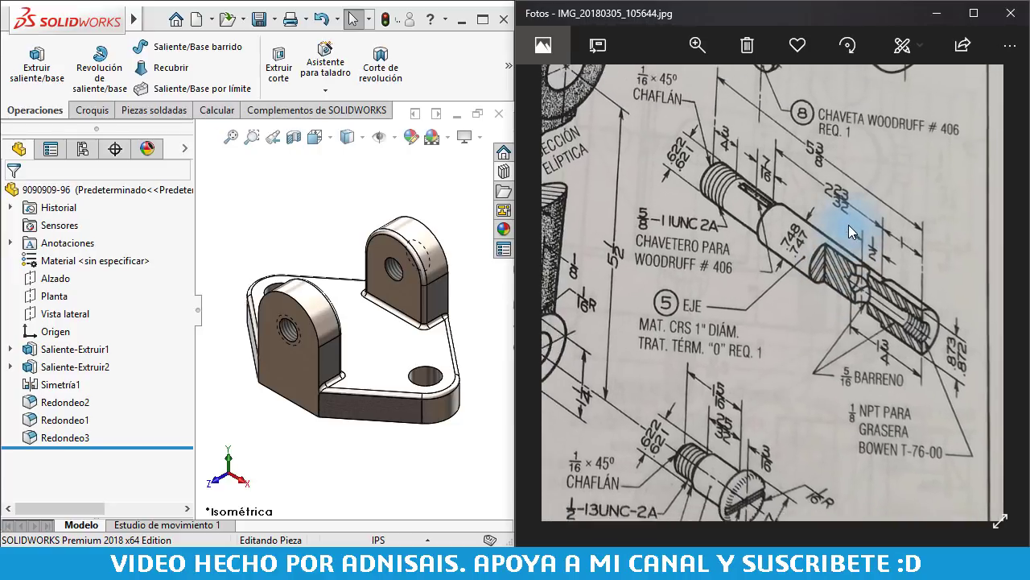
left_click(375, 184)
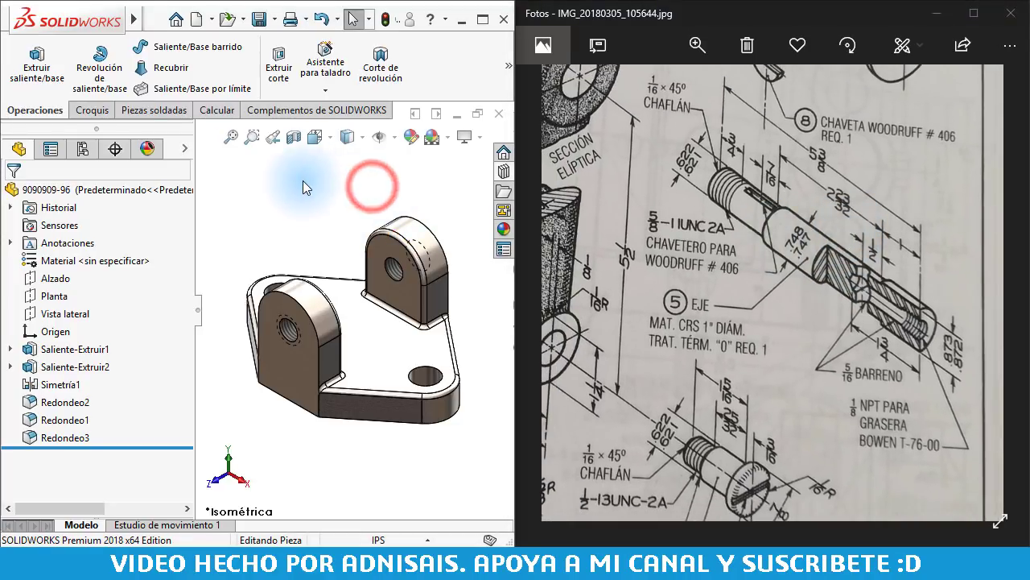
key("ctrl+n")
- Create an inch part and sketch a horizontal centerline from the origin on the Alzado plane
left_click(483, 149)
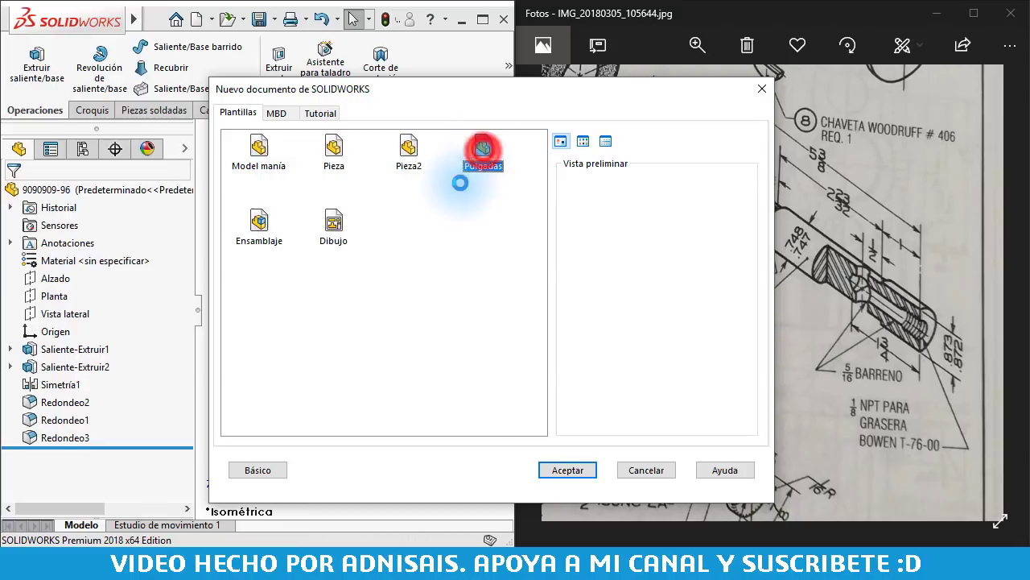
left_click(46, 277)
left_click(88, 256)
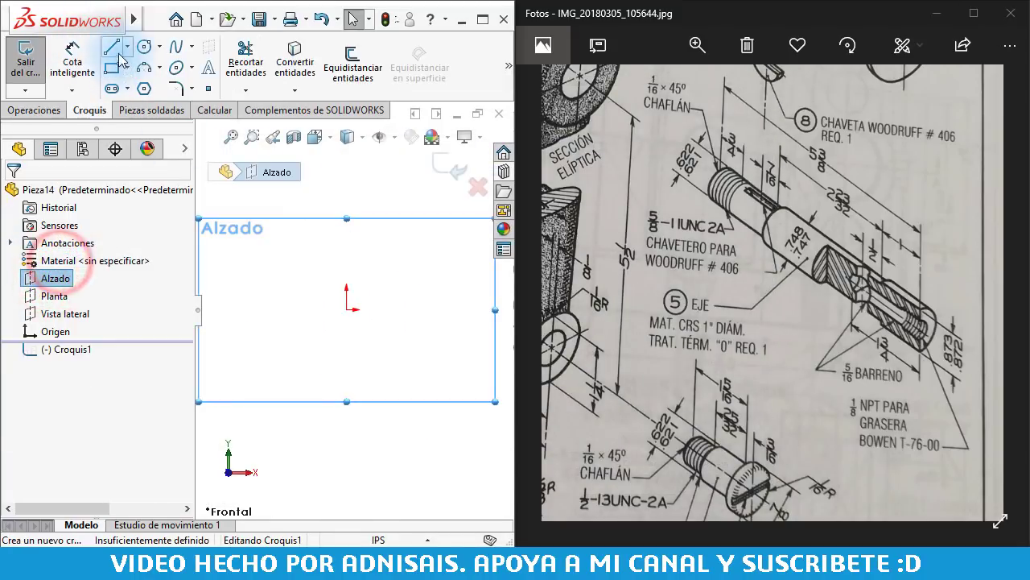
left_click(112, 47)
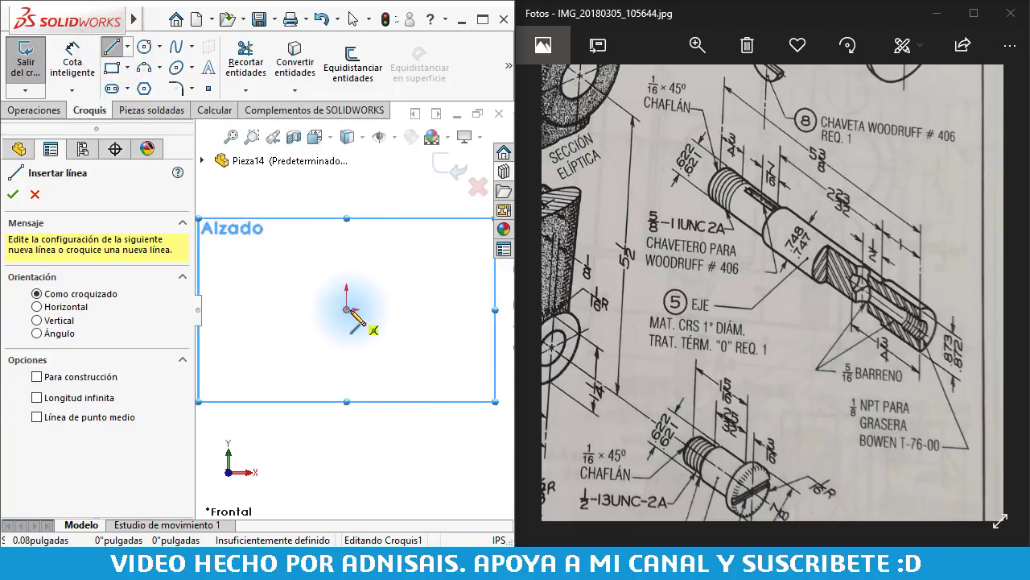
left_click(126, 49)
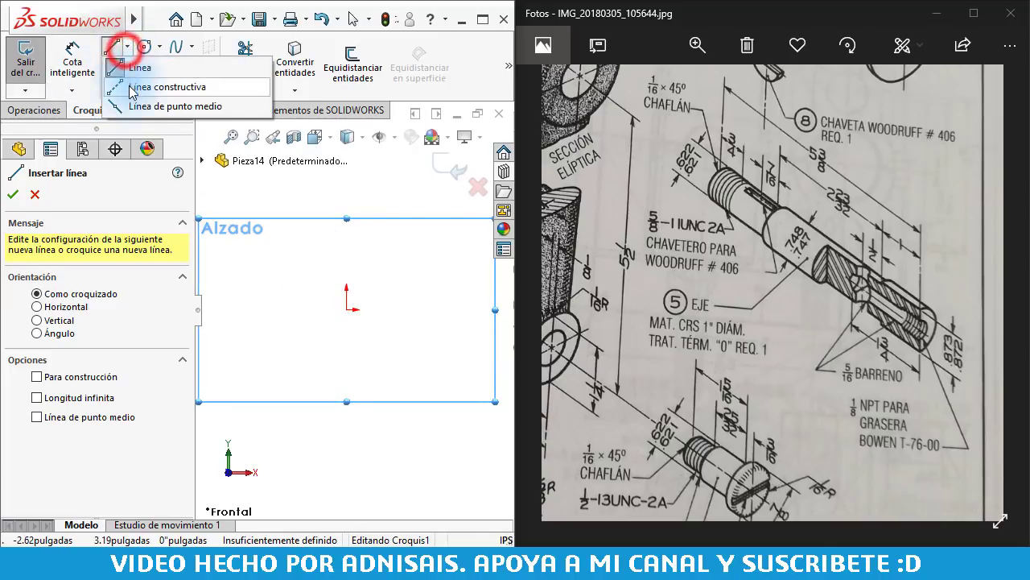
left_click(161, 85)
left_click(346, 310)
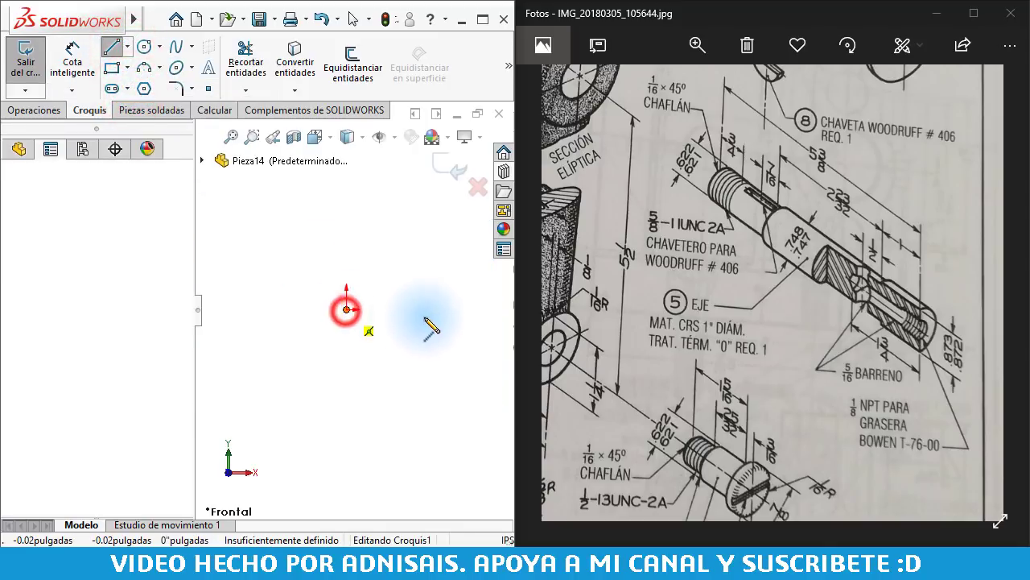
left_click(483, 310)
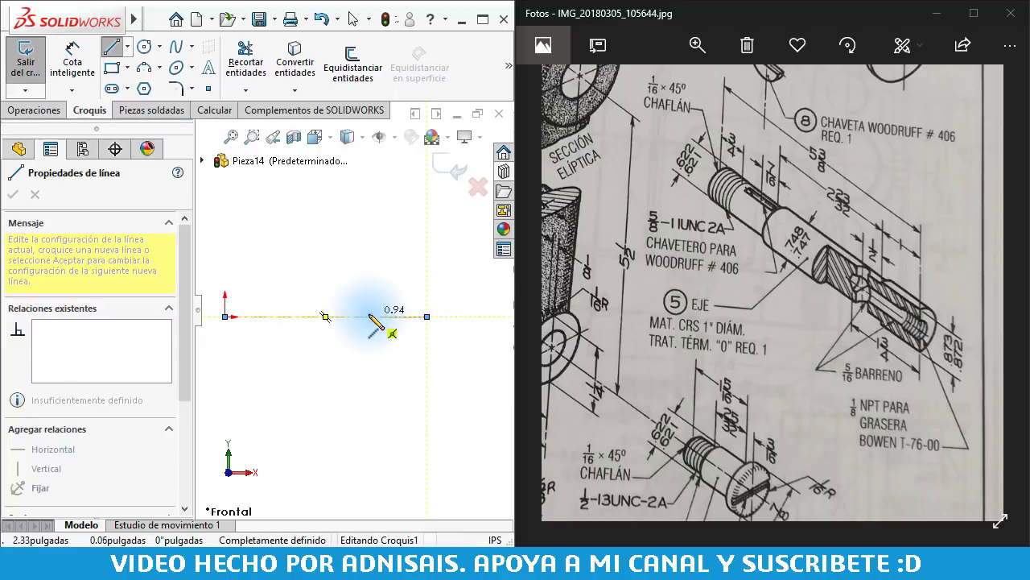
key("Escape")
- Draw the three-step shaft half-profile above the centerline, closing it down at the right end
left_click(111, 46)
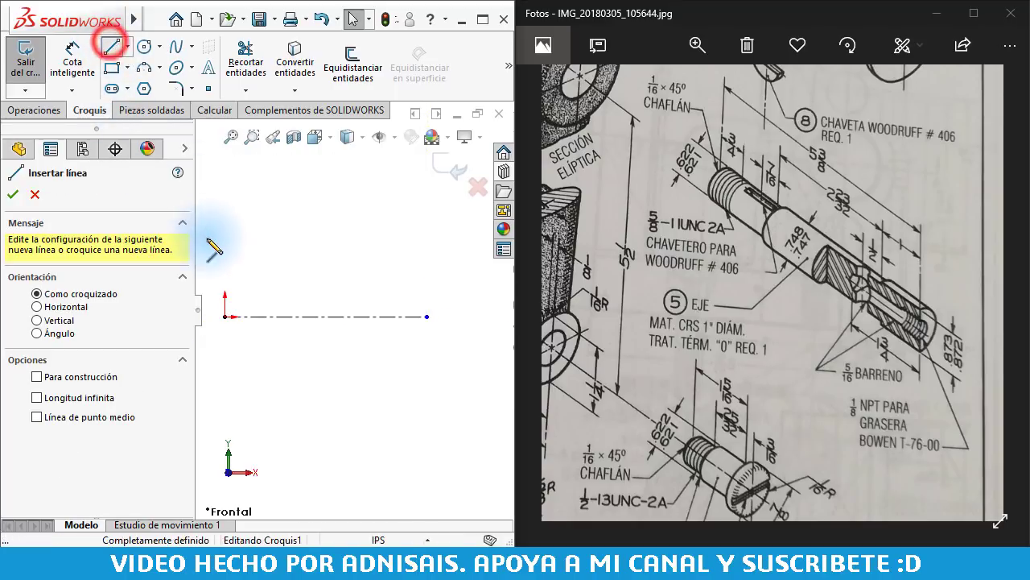
left_click(224, 315)
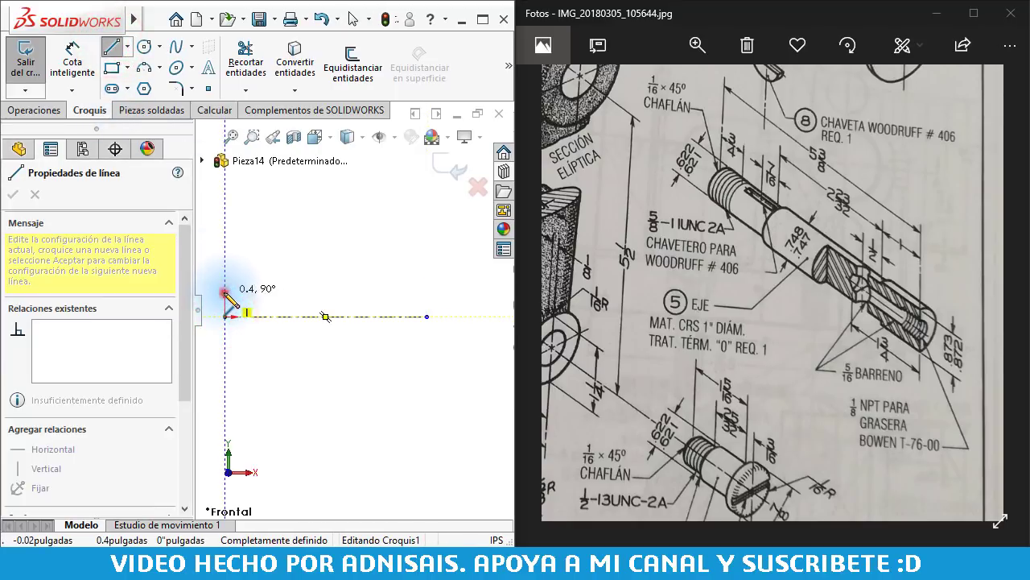
left_click(225, 292)
left_click(268, 291)
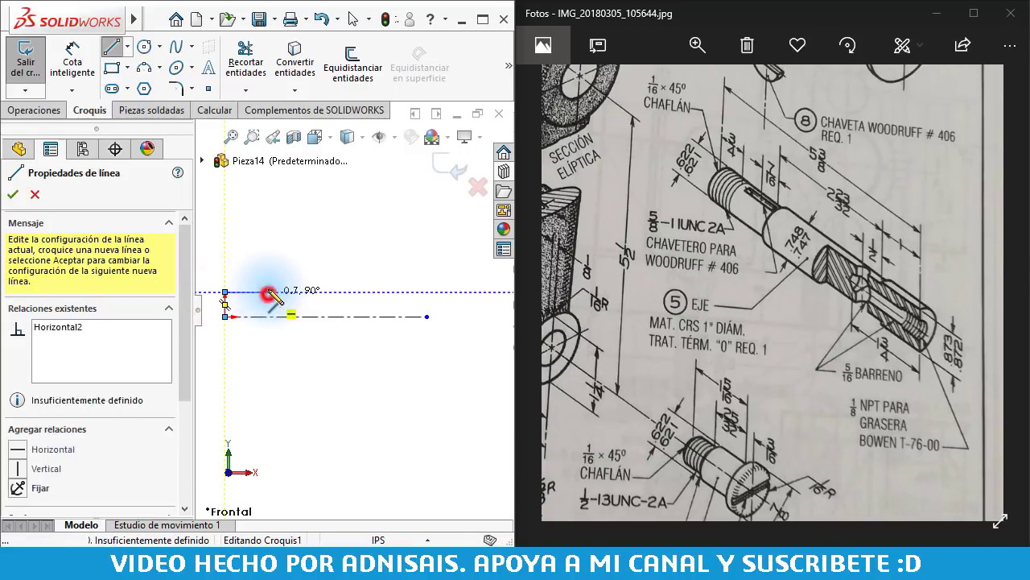
left_click(268, 276)
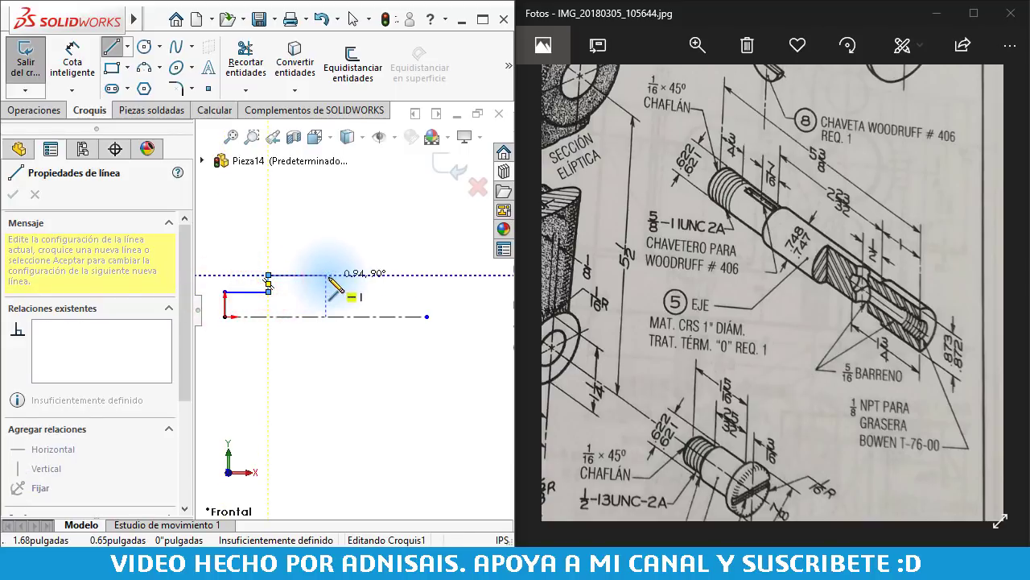
left_click(332, 275)
left_click(331, 262)
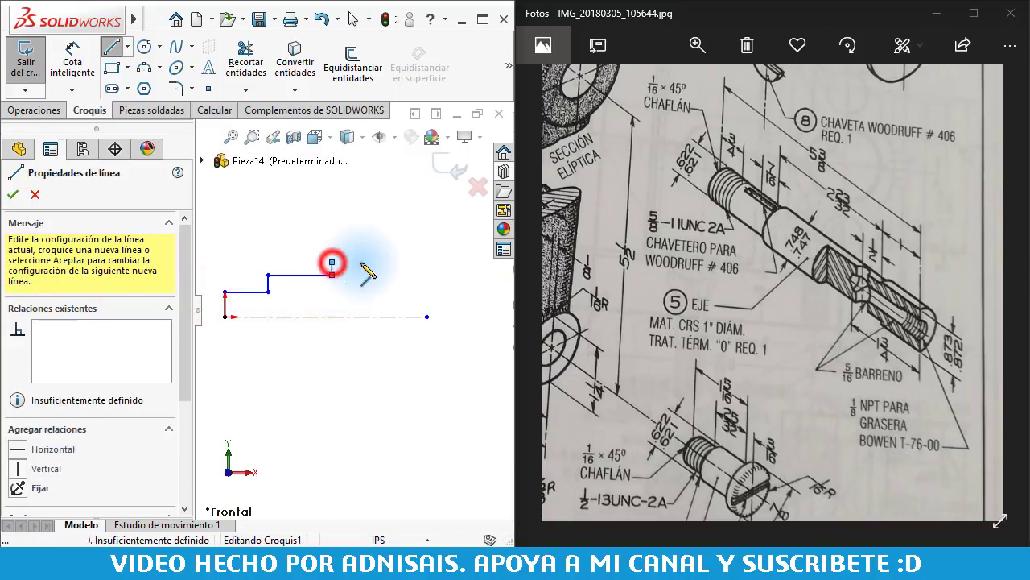
left_click(426, 262)
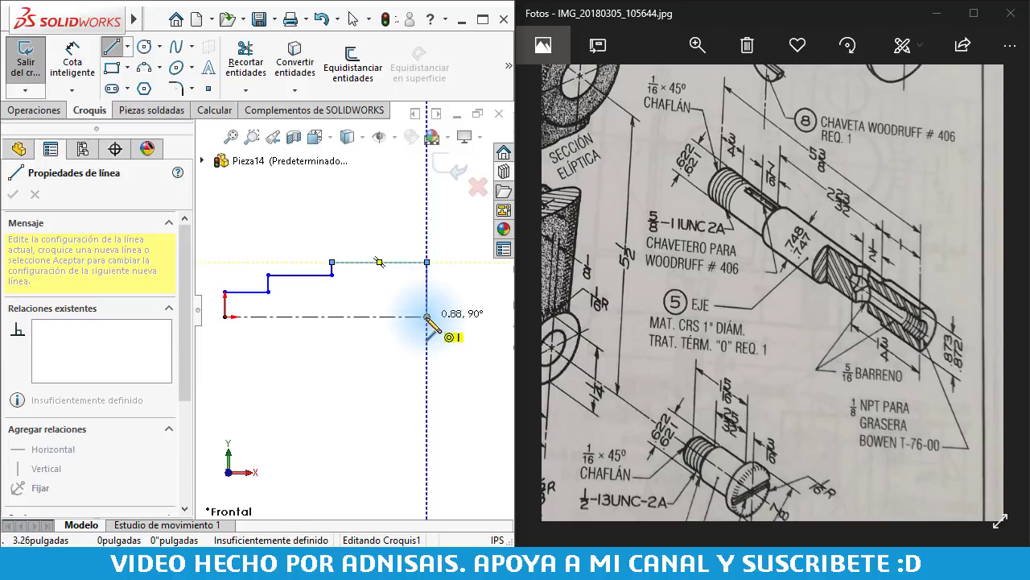
left_click(427, 316)
key("Escape")
middle_click_drag(299, 351, 291, 346, "ctrl")
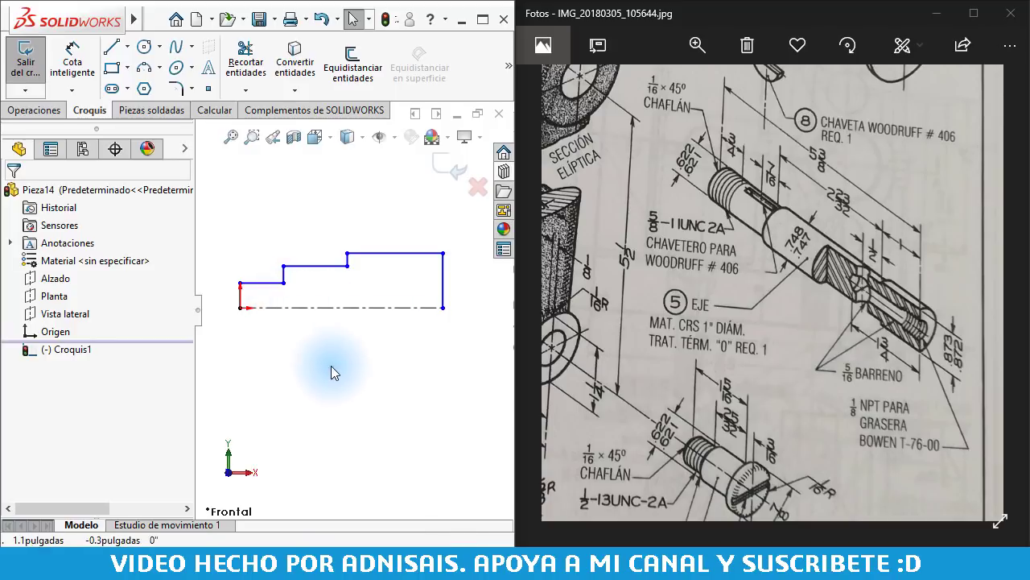
- Dimension the lengths: 5 3/8" overall, 1" largest step, 2 23/32" middle step
right_click_drag(351, 414, 350, 364)
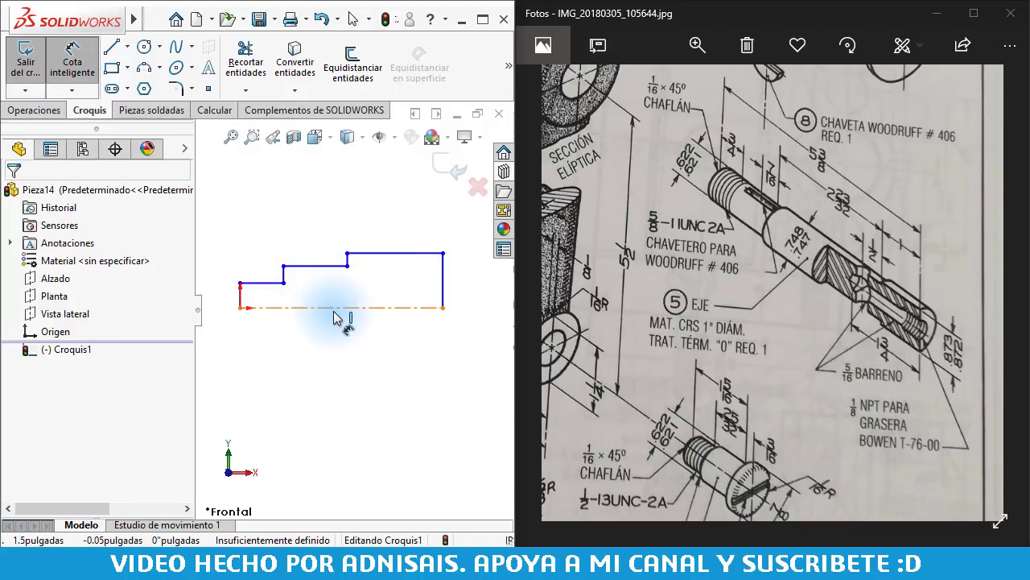
left_click(334, 310)
left_click(343, 354)
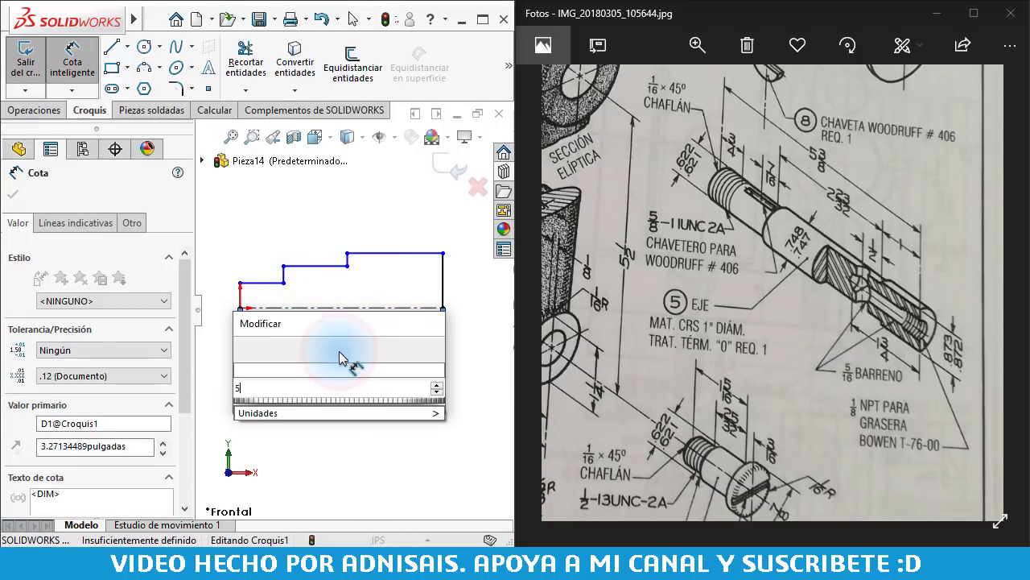
type("5 3/8")
key("Return")
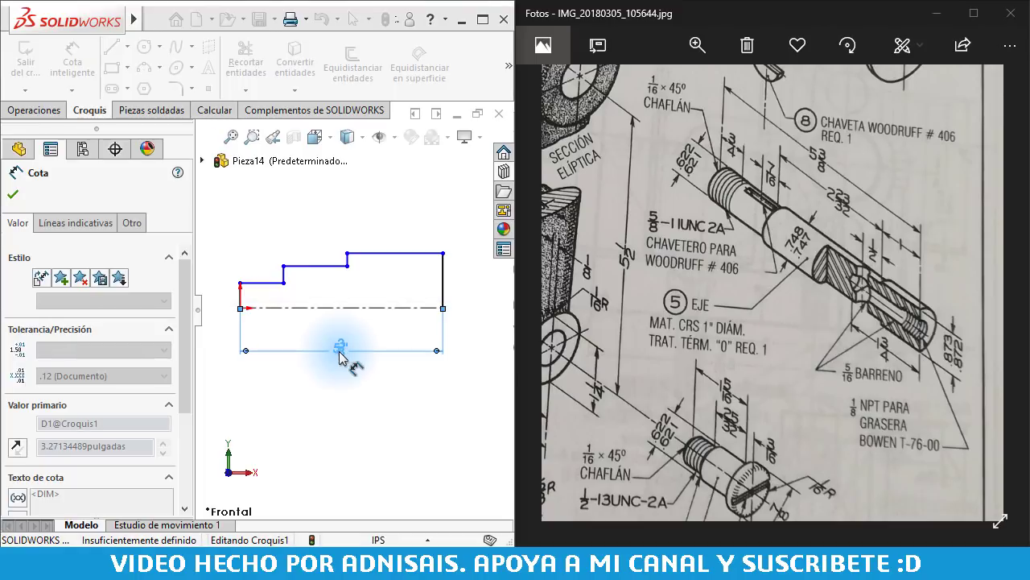
left_click(368, 256)
left_click(388, 213)
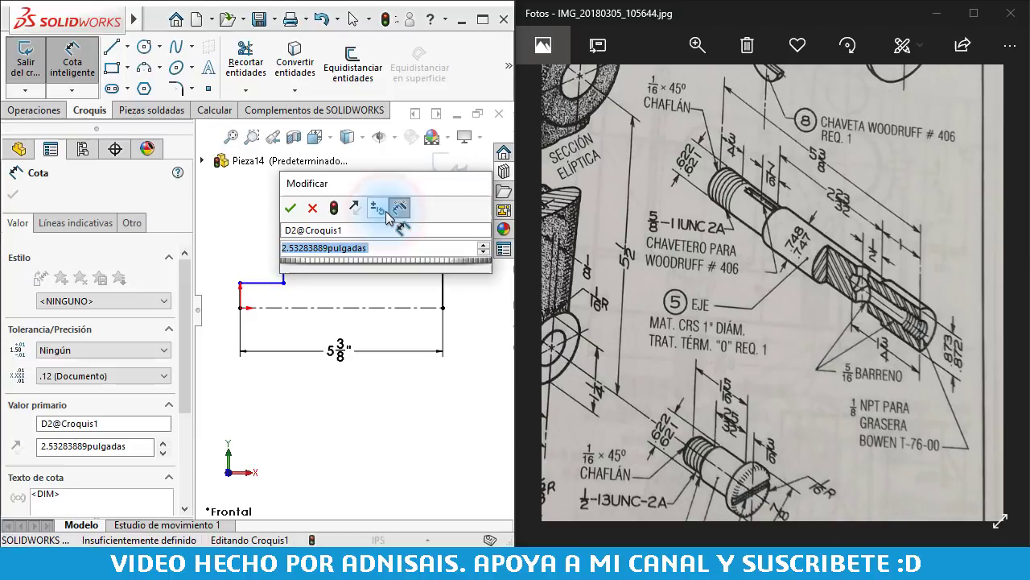
type("1")
key("Return")
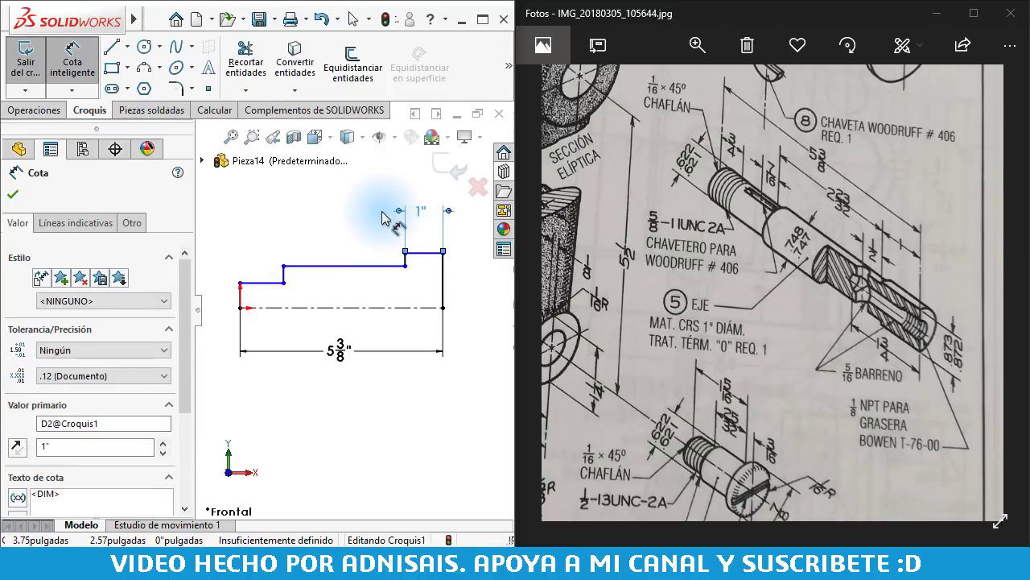
left_click(312, 262)
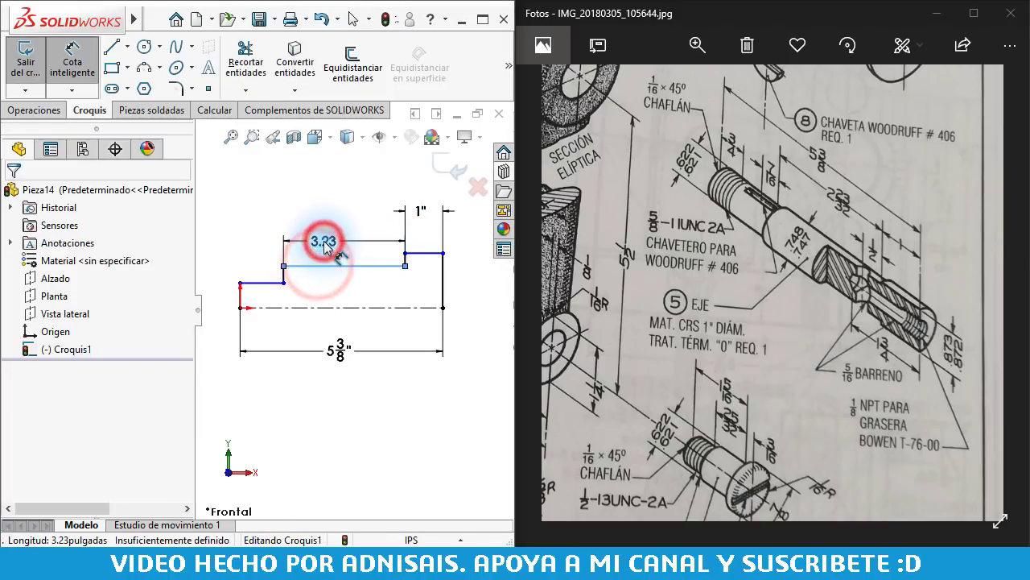
left_click(325, 246)
type("2 23")
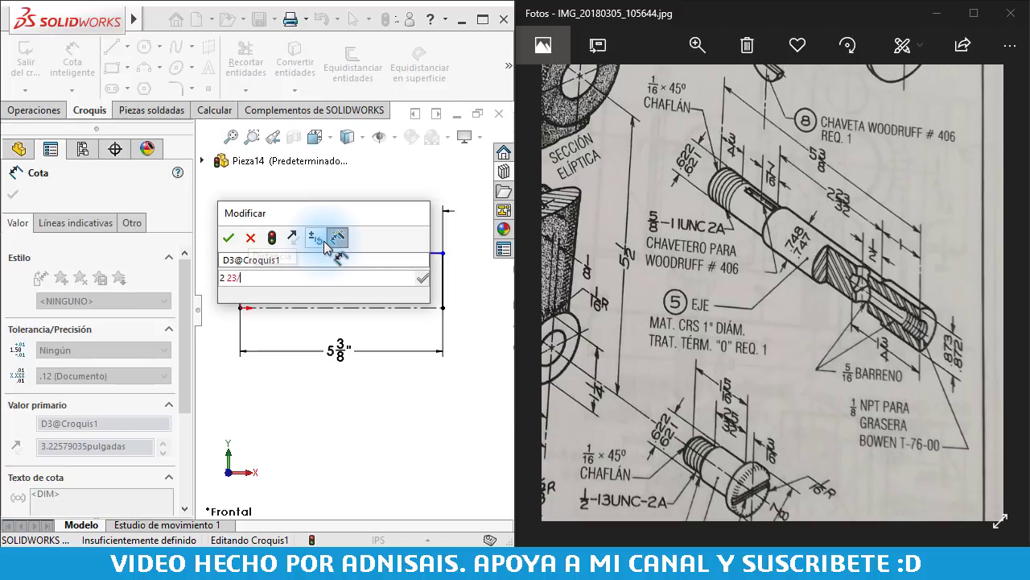
type("/32")
key("Return")
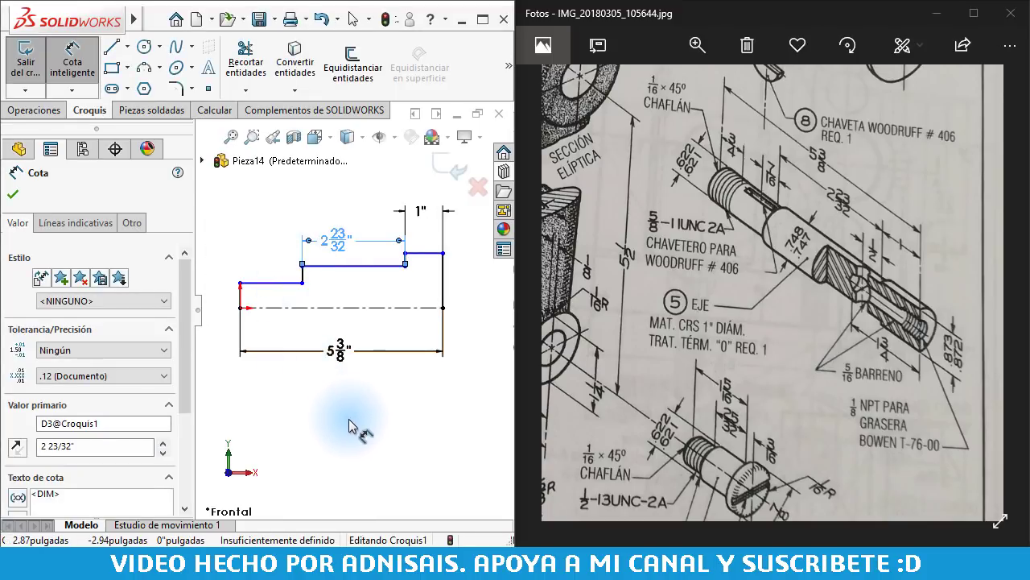
- Dimension the step heights from the centerline as .622, .748 and .873
left_click(265, 281)
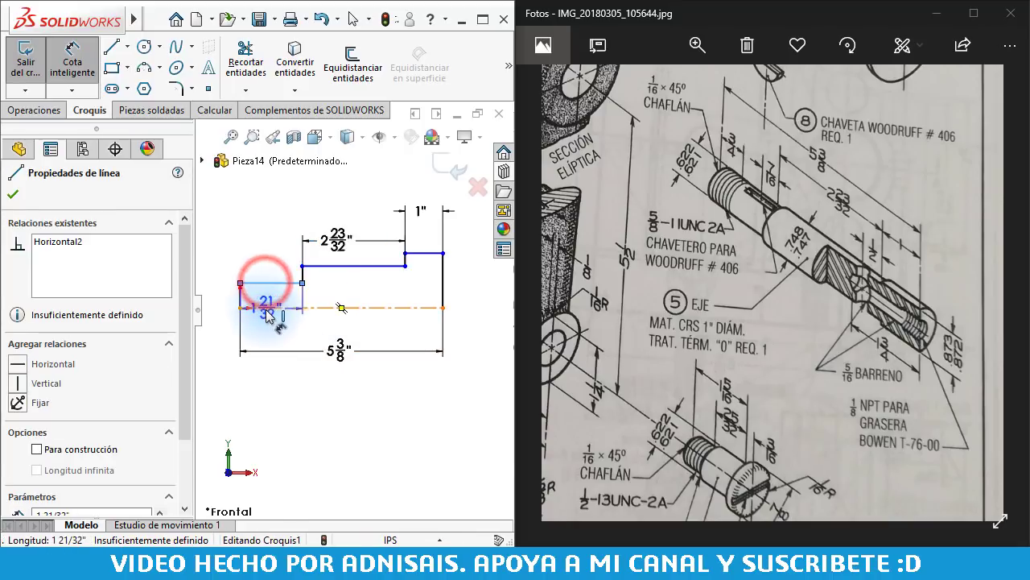
left_click(266, 308)
left_click(265, 328)
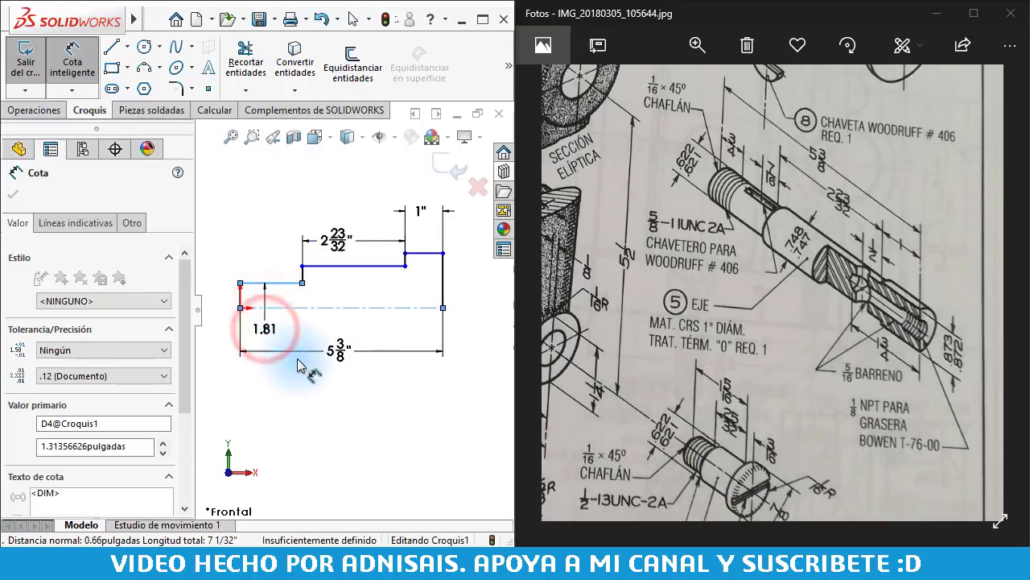
type(".622")
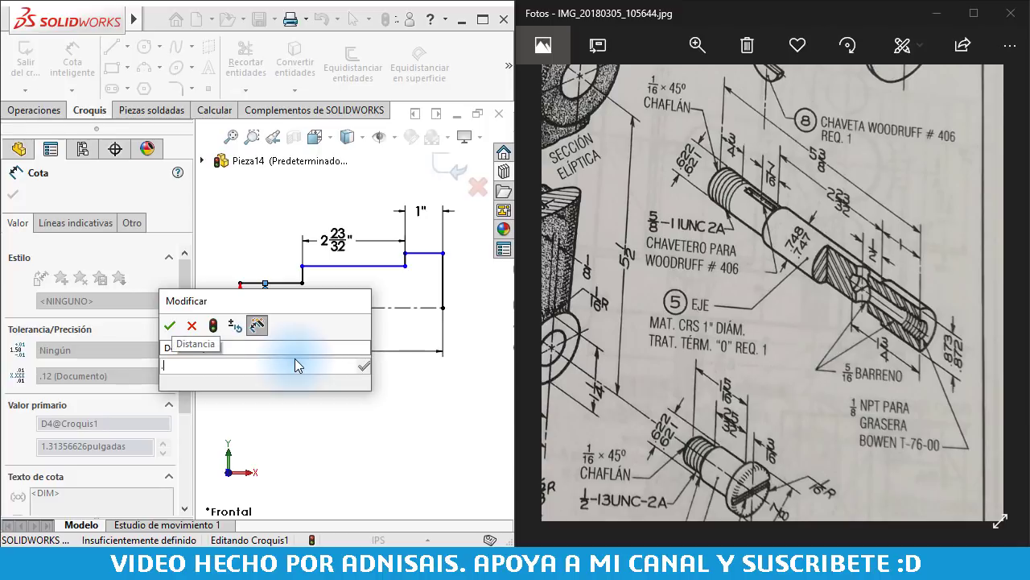
key("Return")
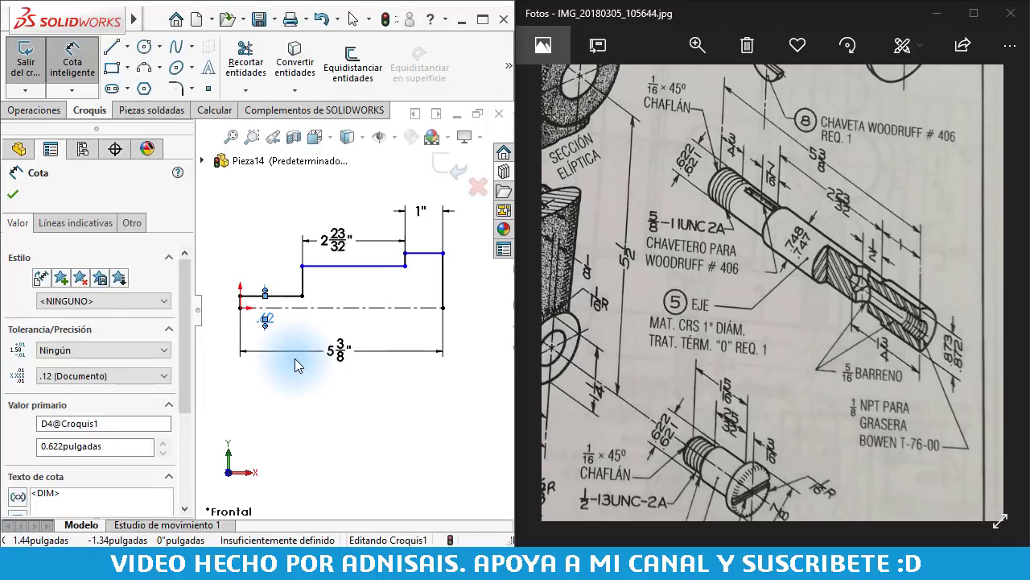
left_click_drag(269, 315, 217, 314)
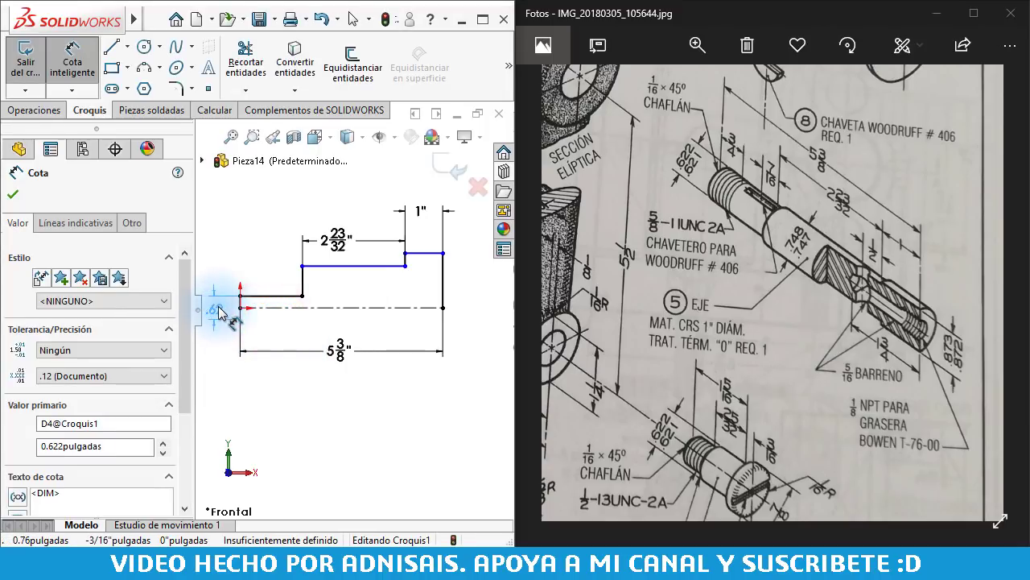
left_click(322, 439)
left_click(317, 268)
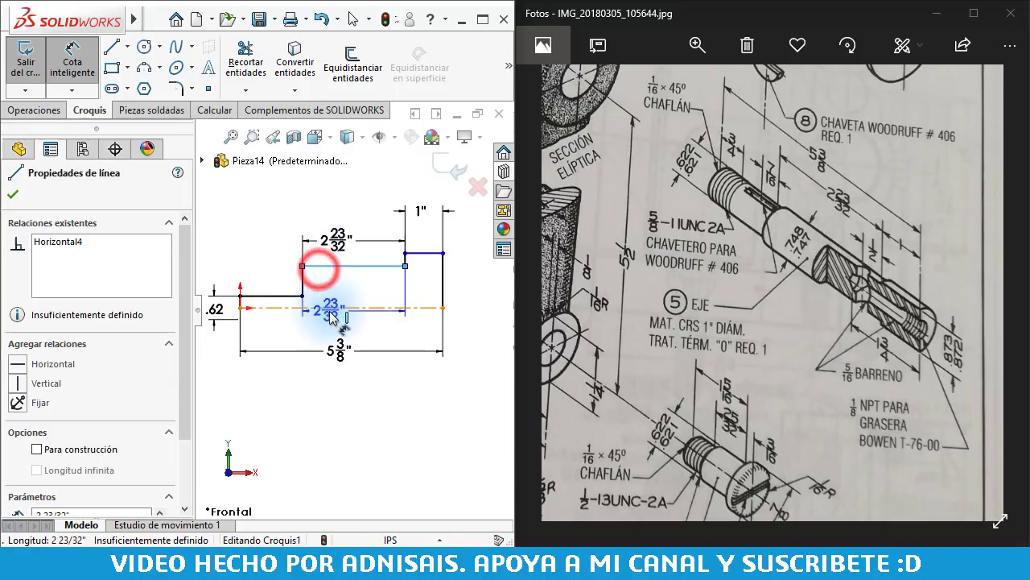
left_click(328, 307)
left_click(302, 326)
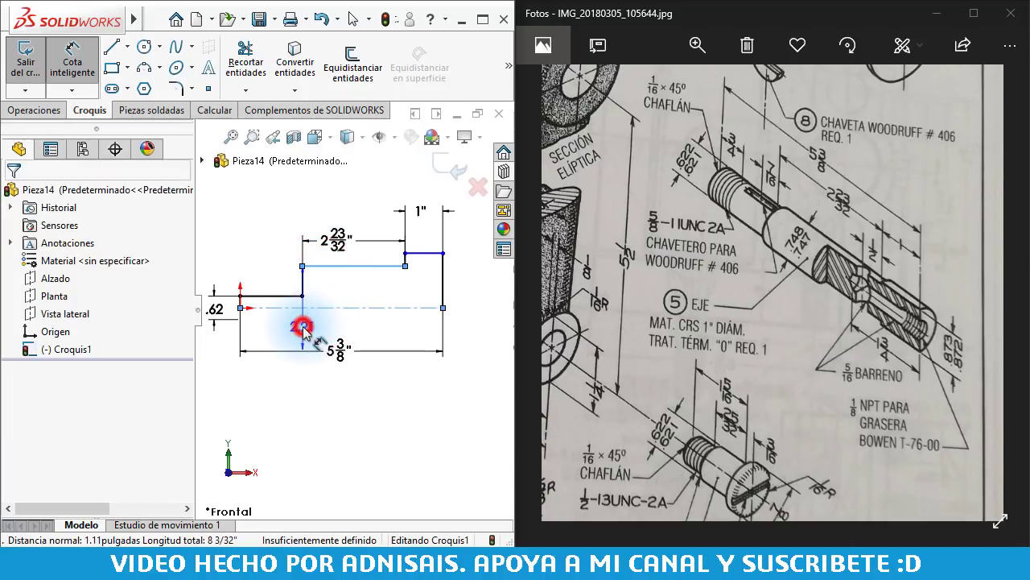
type(".74")
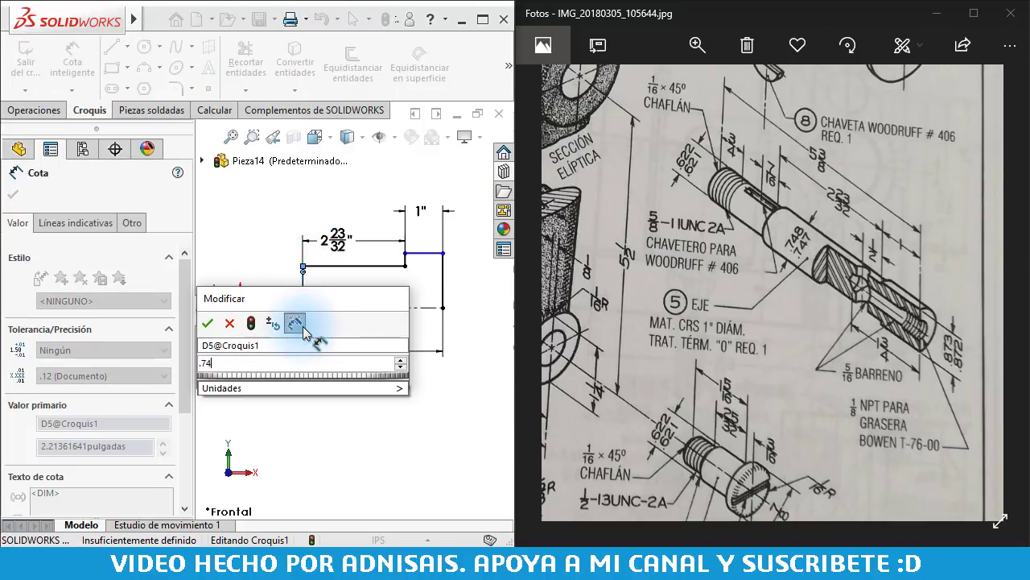
type("8")
key("Return")
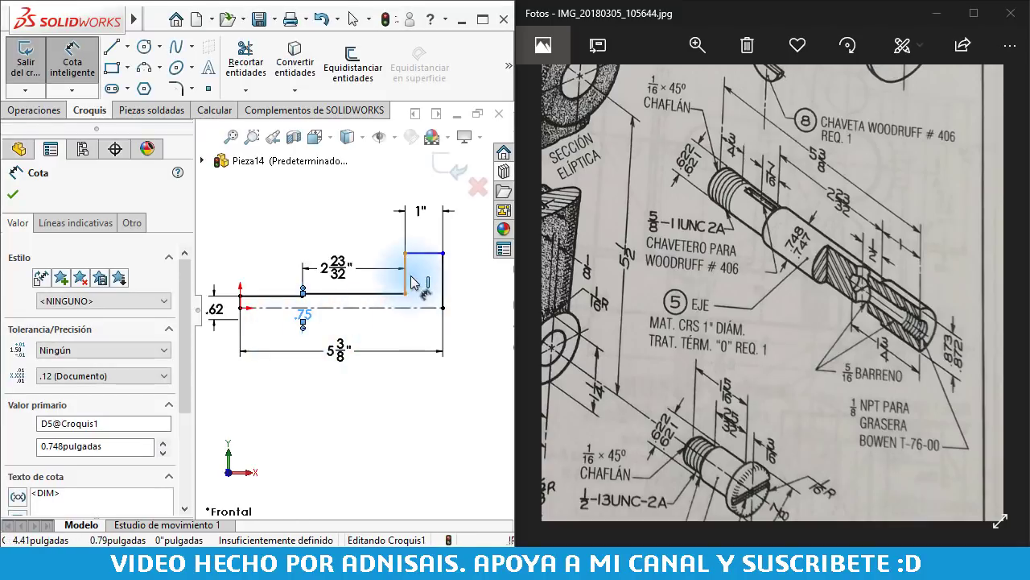
left_click(427, 255)
left_click(475, 287)
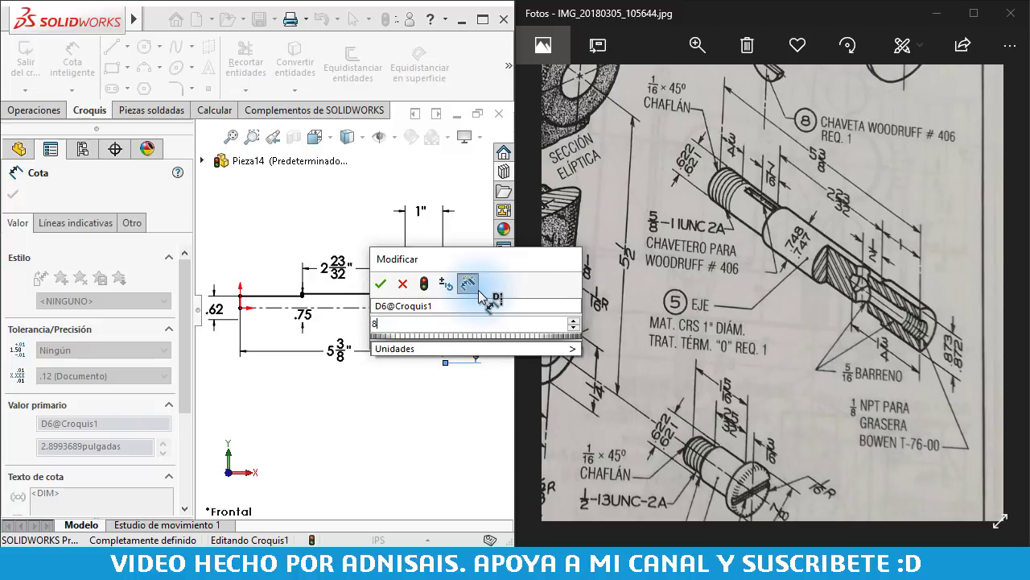
type(".873")
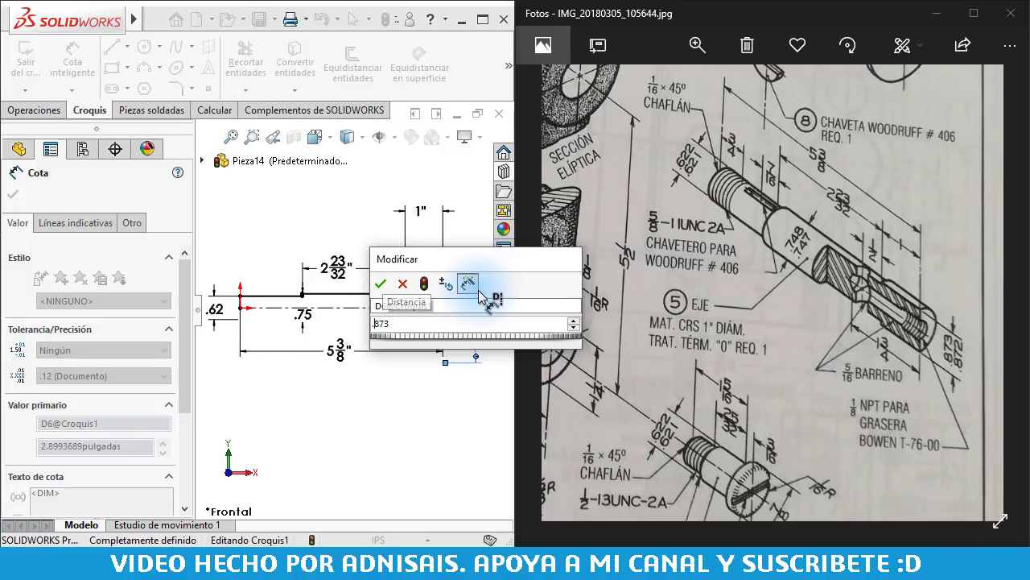
key("Escape")
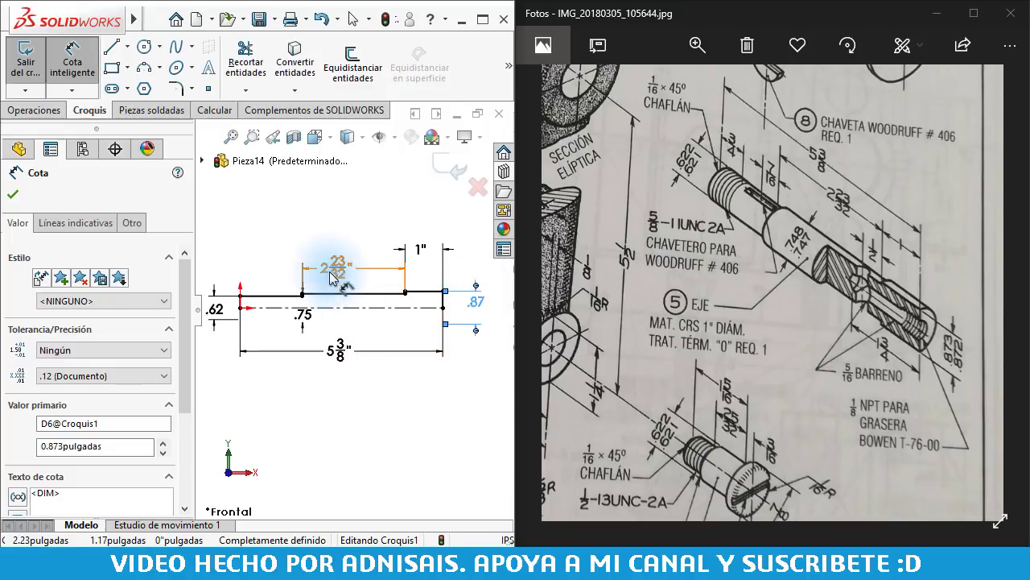
scroll(316, 303, "down", 1)
- Revolve the auto-closed profile 360° about Línea1 to create Revolución1
left_click(32, 111)
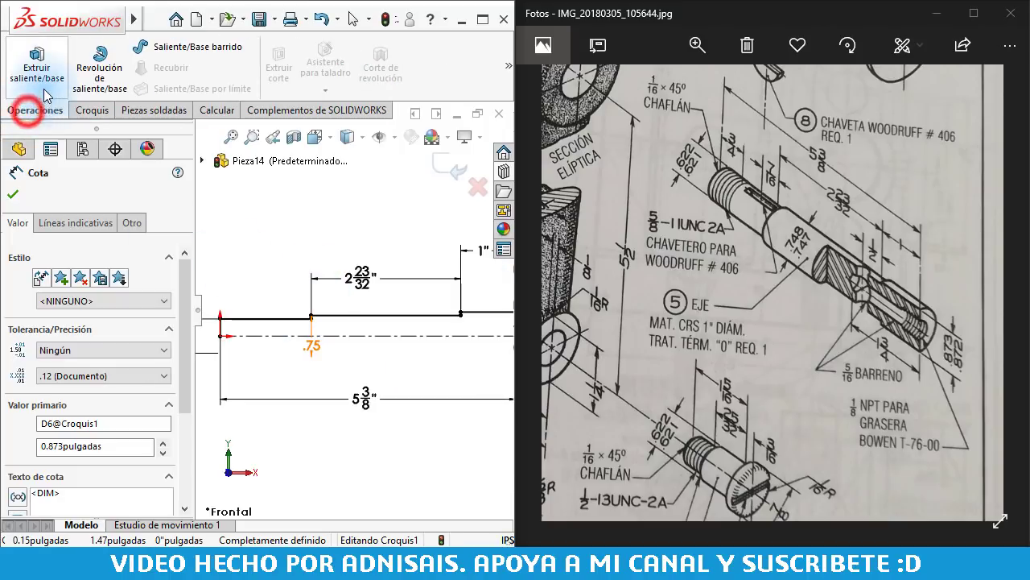
left_click(89, 71)
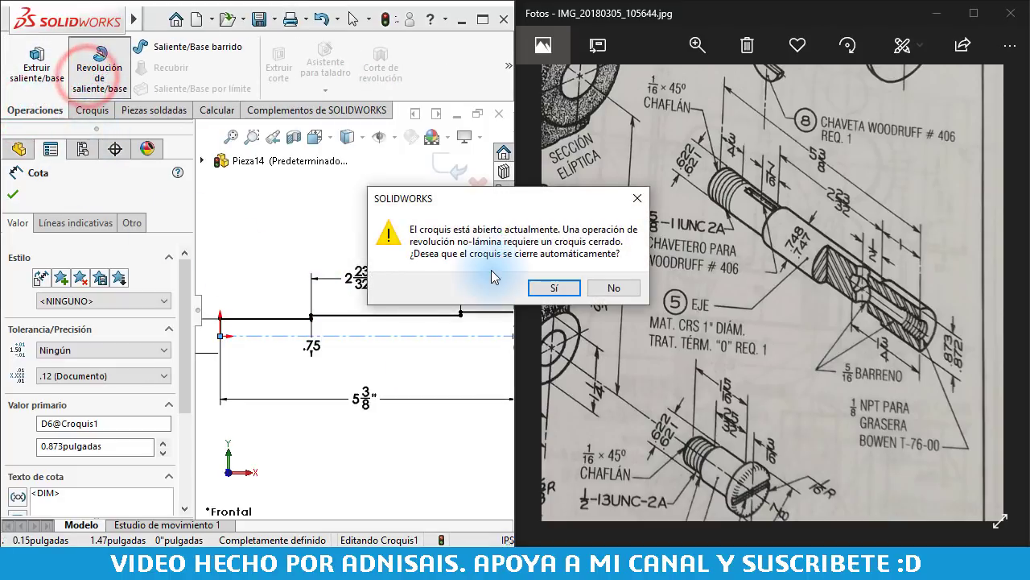
left_click(572, 290)
left_click(12, 194)
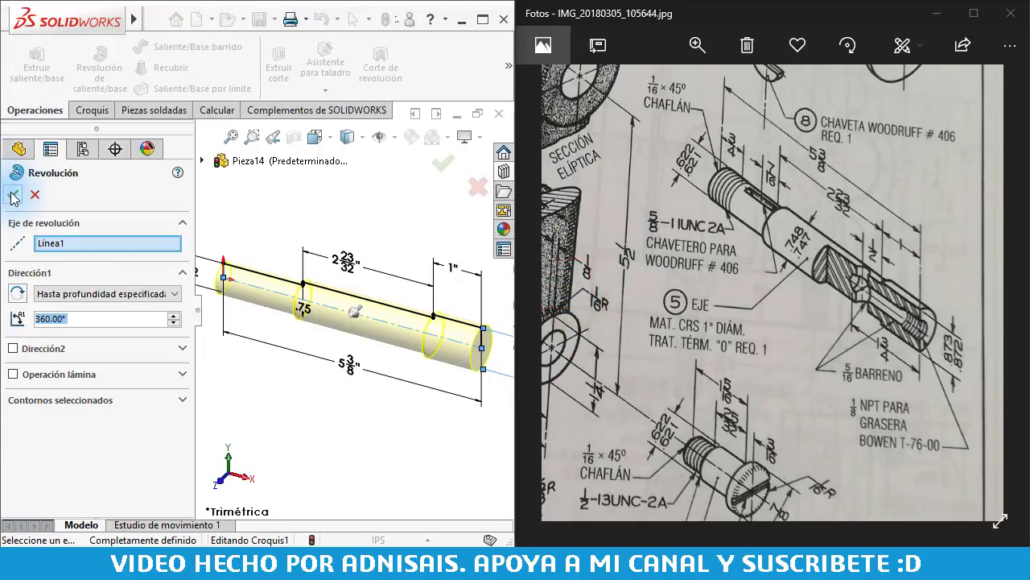
left_click(344, 427)
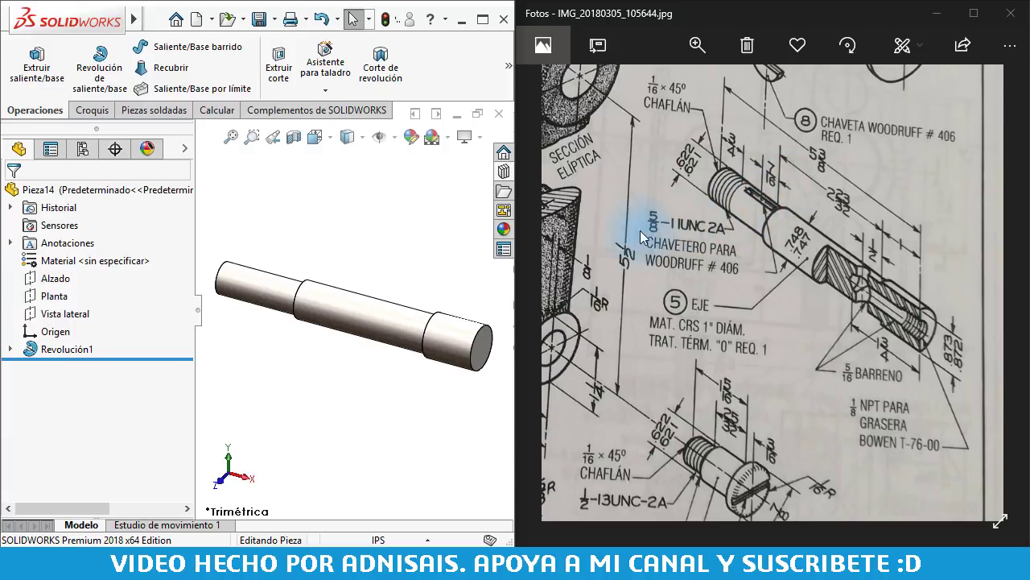
left_click(438, 229)
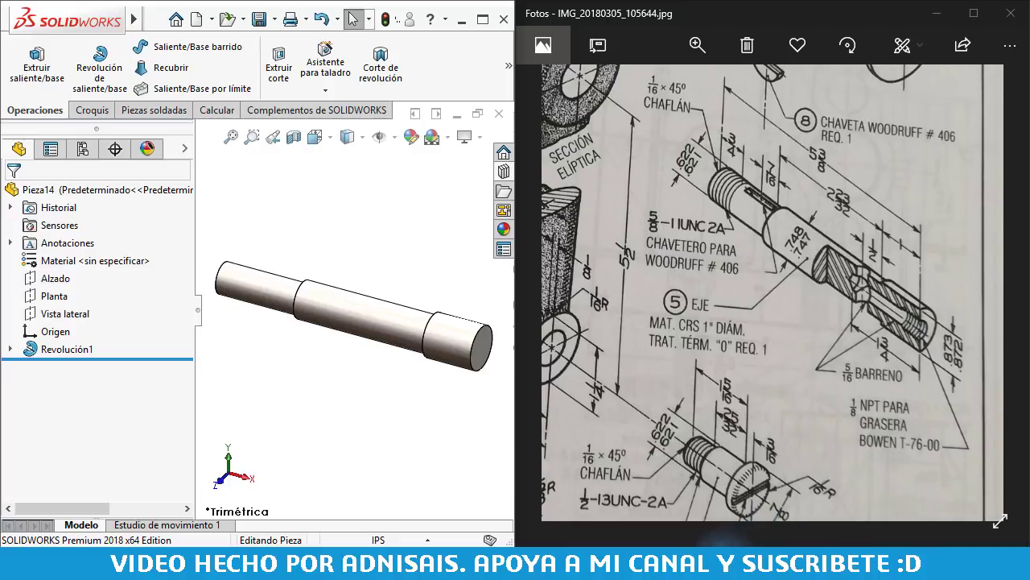
left_click(948, 503)
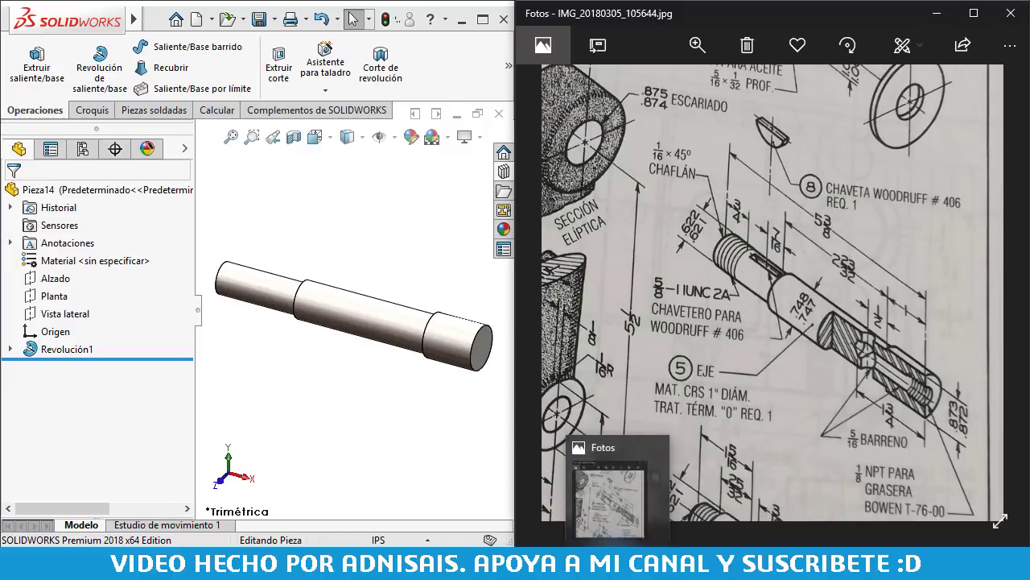
left_click(620, 483)
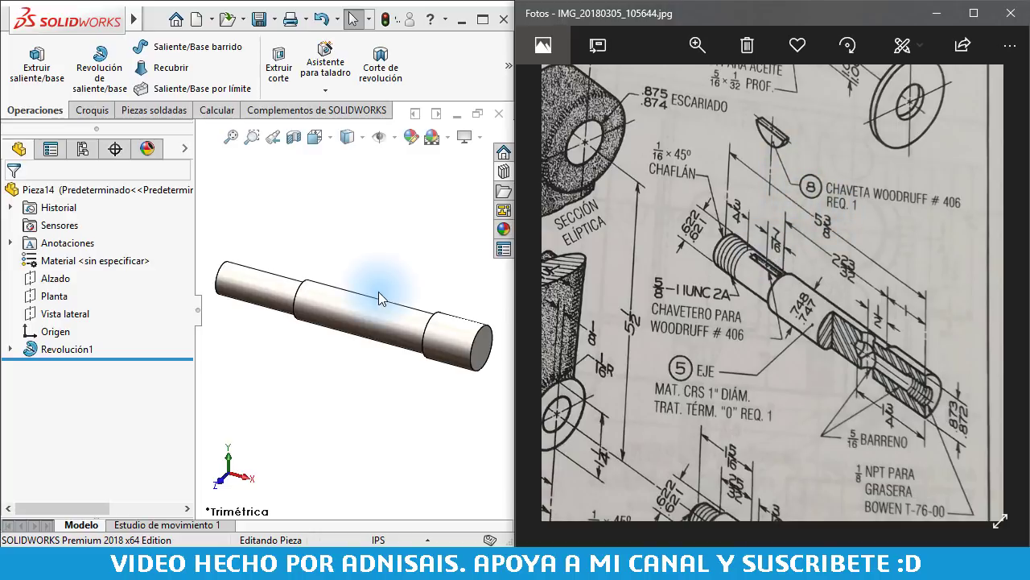
- Start a sketch on the Alzado plane and draw a circle above the shaft
left_click(56, 279)
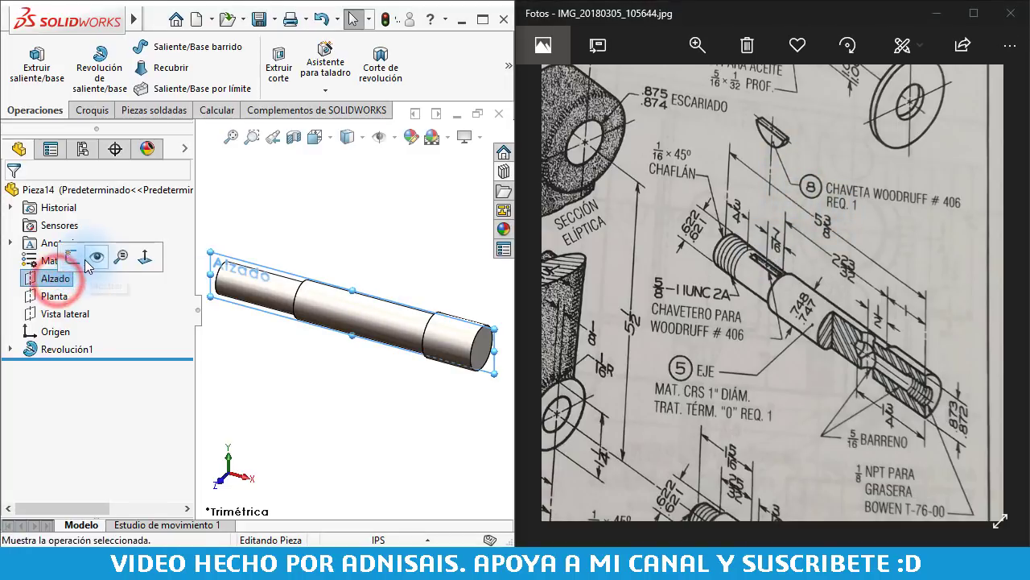
left_click(71, 256)
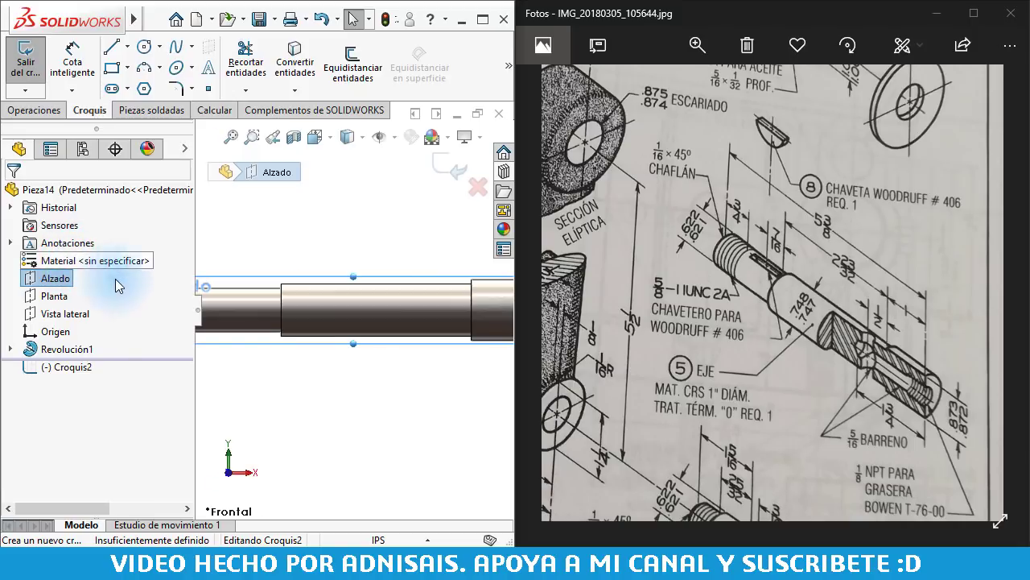
key("f")
right_click_drag(250, 260, 331, 258)
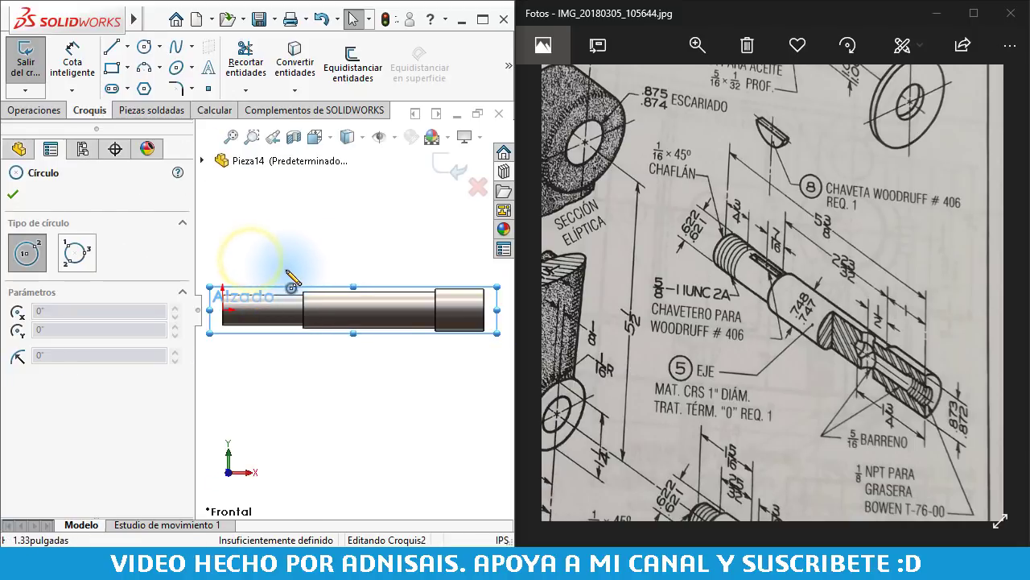
scroll(292, 278, "down", 2)
left_click(288, 266)
left_click(330, 266)
scroll(326, 381, "down", 2)
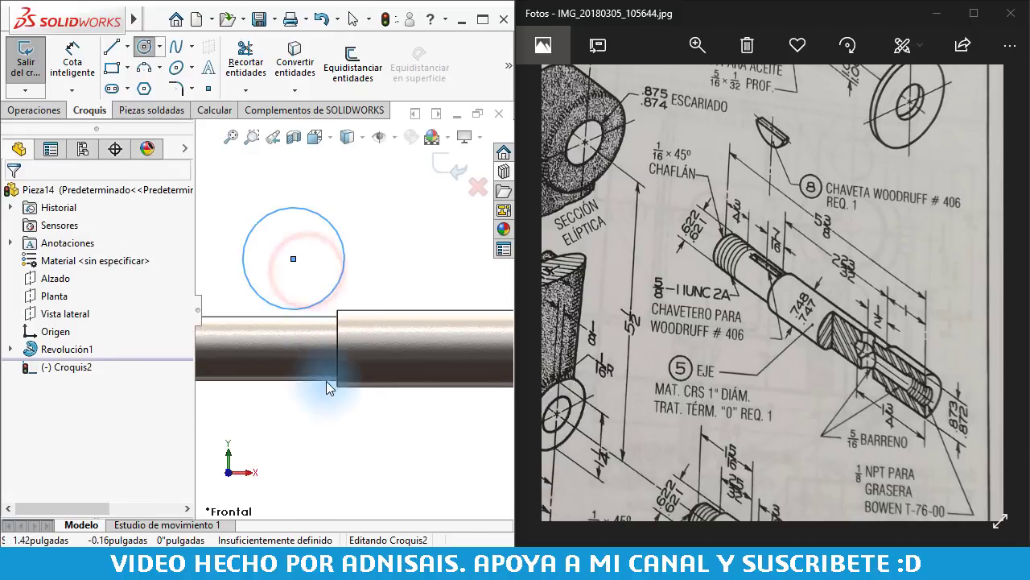
key("Escape")
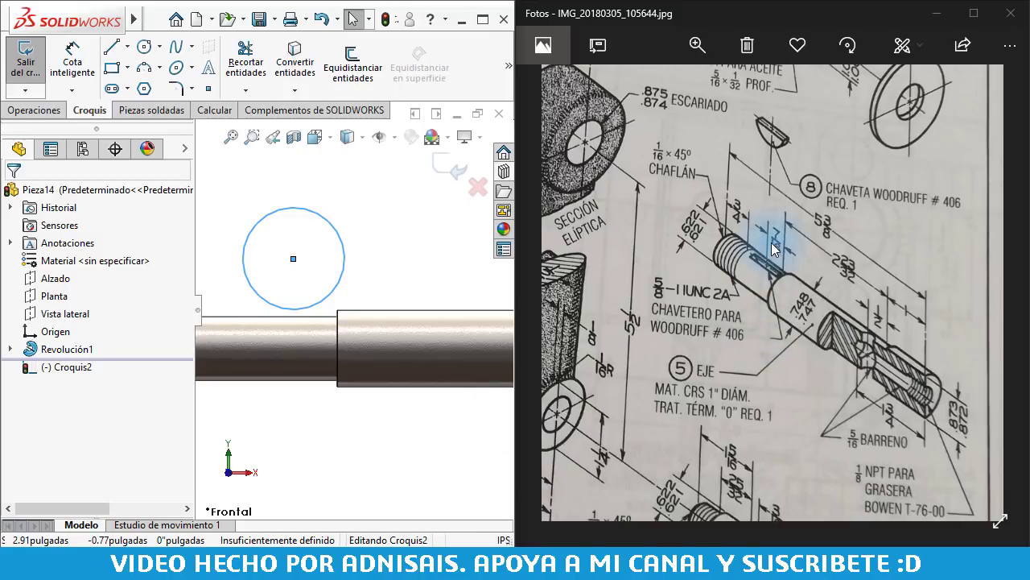
- Dimension the circle's centre 7/16" horizontally from the shoulder edge
right_click_drag(388, 453, 364, 265)
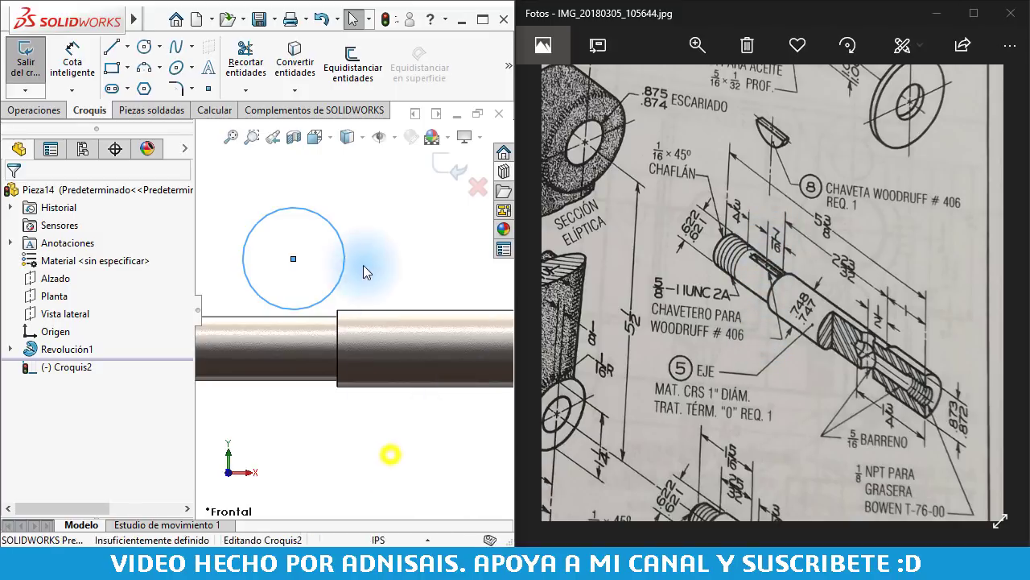
left_click(337, 322)
left_click(293, 258)
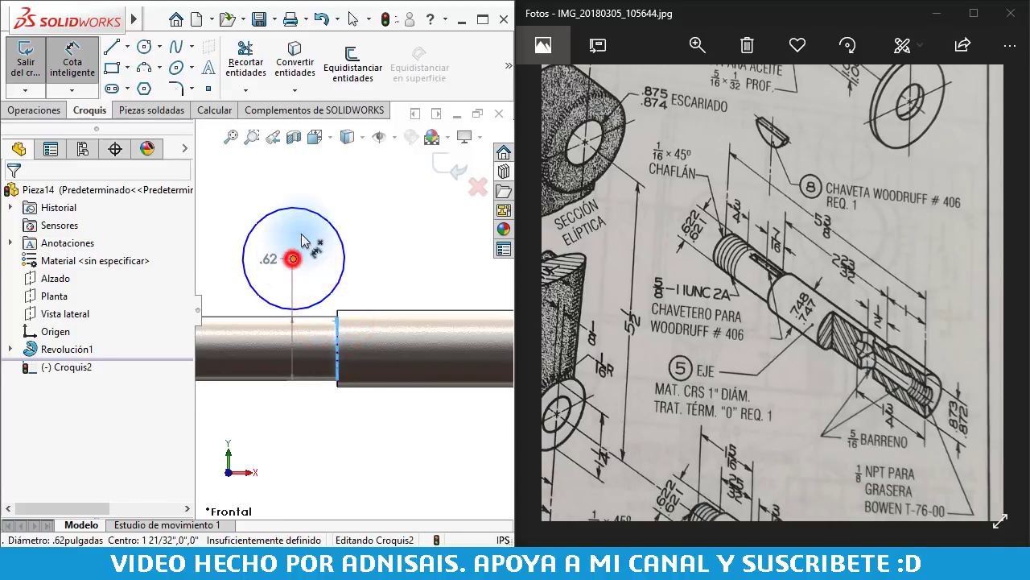
left_click(320, 187)
type("7/")
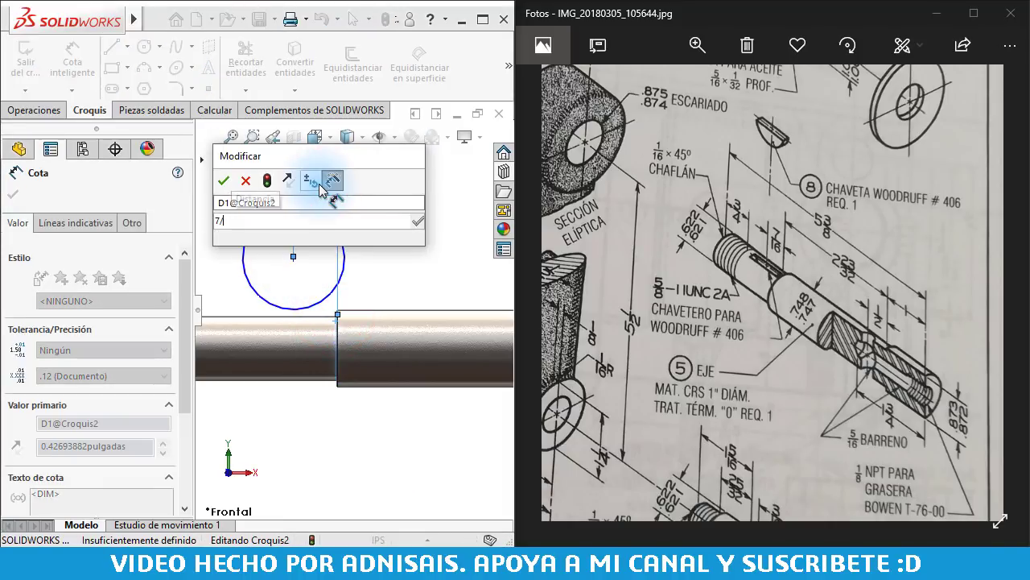
type("16")
key("Return")
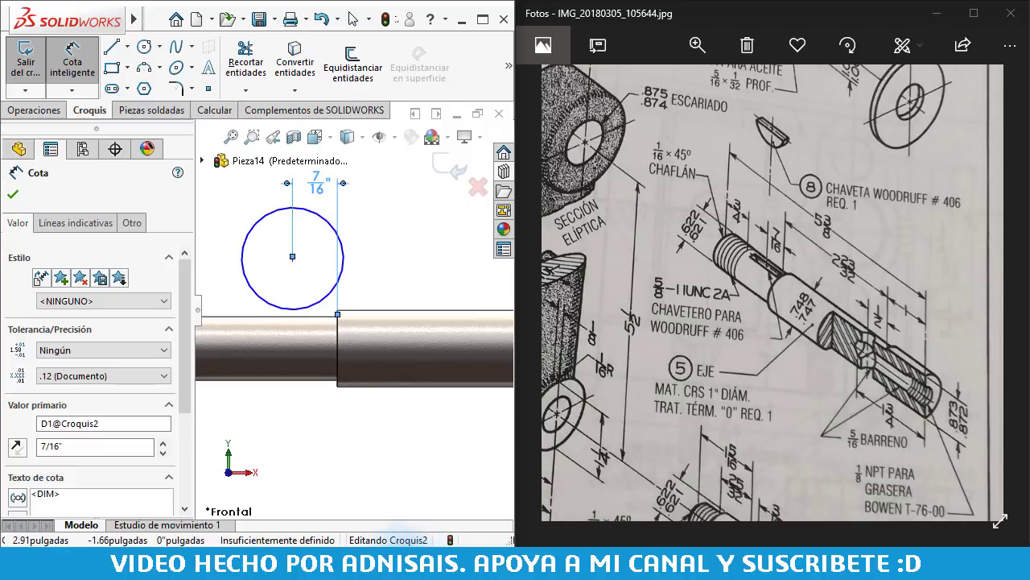
- Scroll the Engineers Edge Woodruff key table to key 406 (1/8 × 3/4, 0.740 long)
left_click(386, 564)
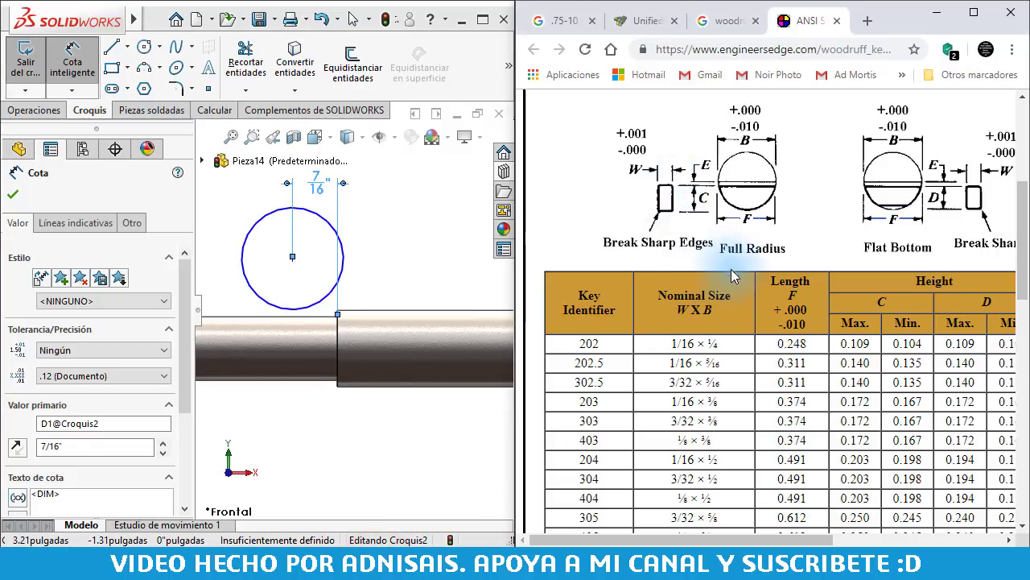
scroll(758, 225, "down", 1)
scroll(759, 225, "down", 1)
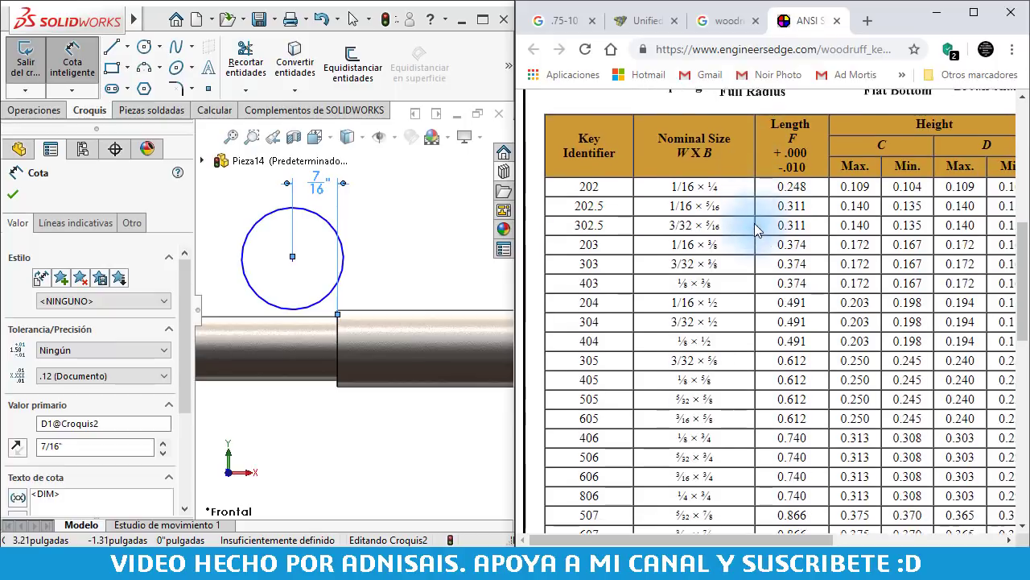
scroll(709, 273, "down", 1)
scroll(571, 427, "down", 1)
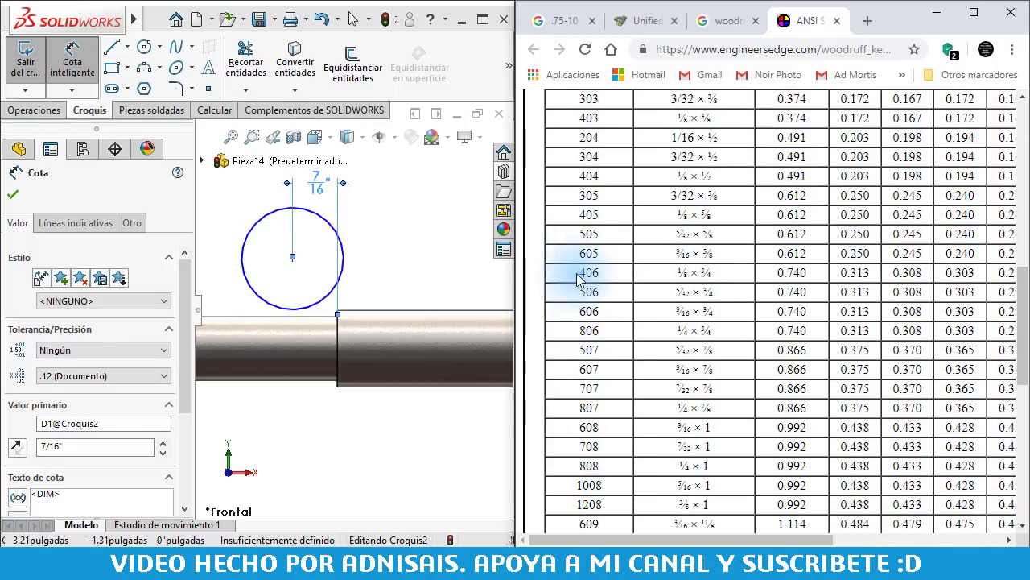
left_click(584, 273)
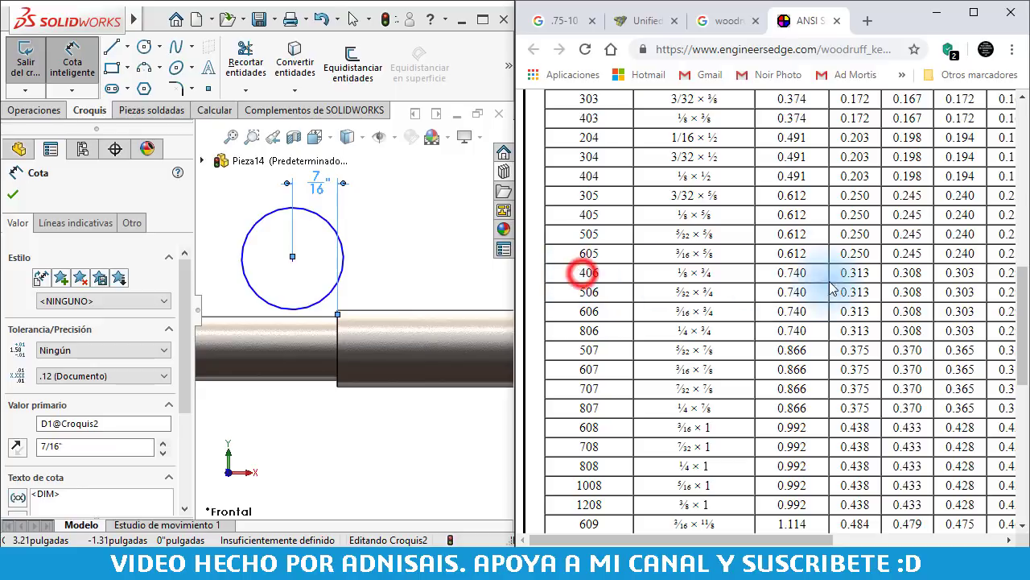
left_click(588, 272)
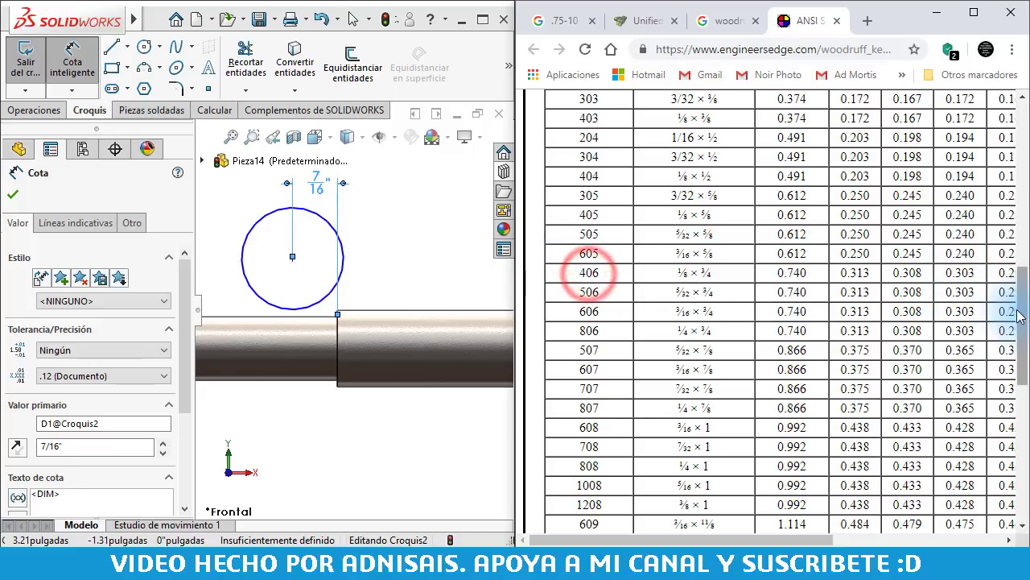
left_click_drag(1021, 299, 1022, 240)
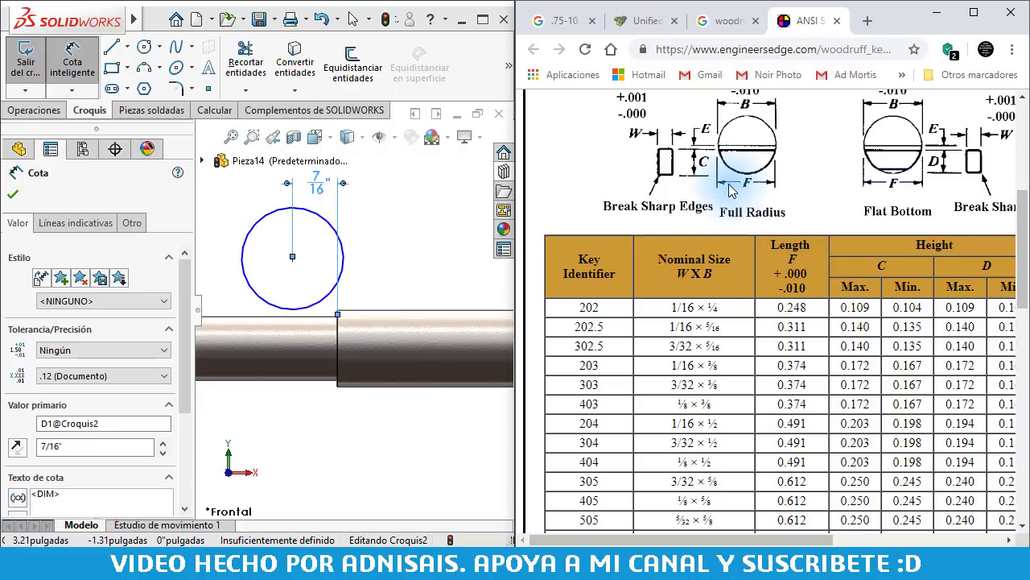
left_click_drag(1022, 222, 1021, 210)
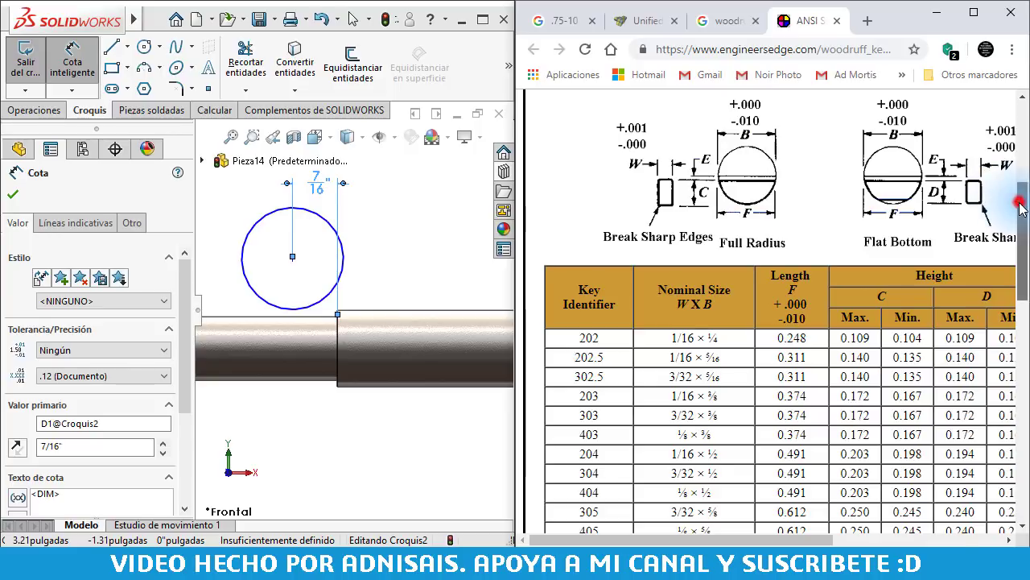
mouse_move(1021, 206)
left_mouse_down()
mouse_move(1021, 246)
mouse_move(1021, 210)
left_mouse_up()
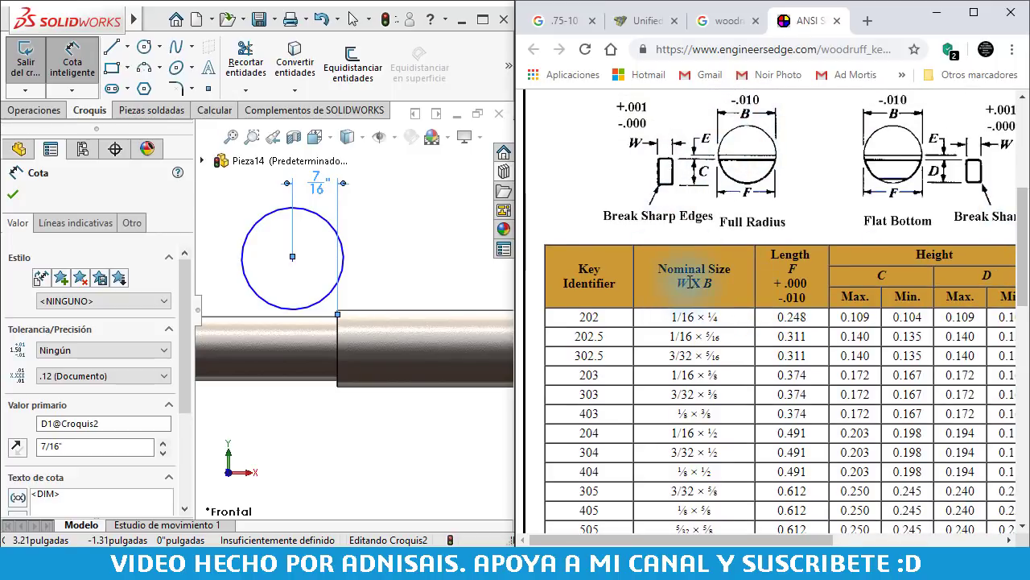
left_click_drag(1021, 239, 1021, 329)
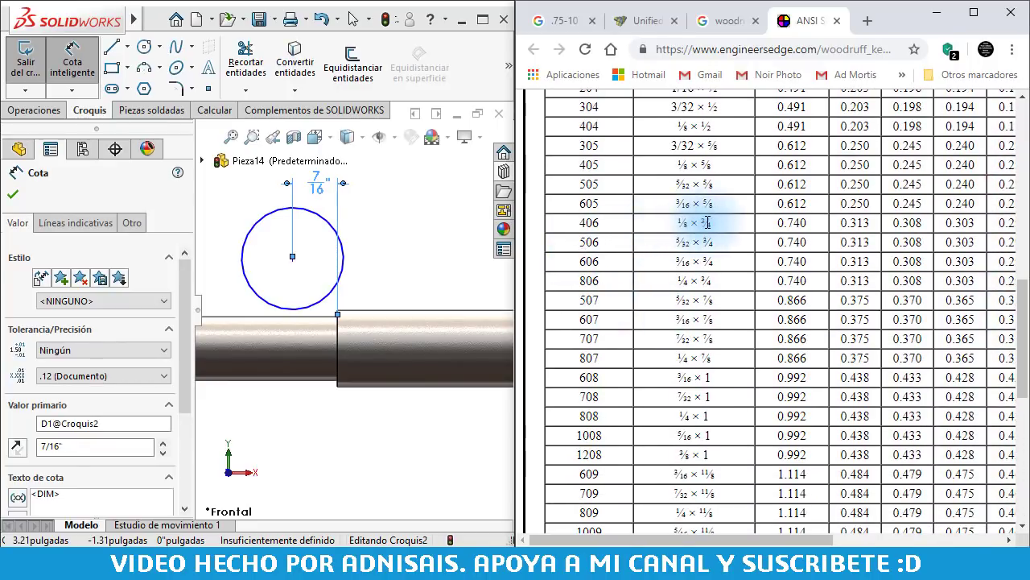
- Give the Croquis2 circle a 3/4" diameter dimension
left_click(344, 256)
left_click(408, 255)
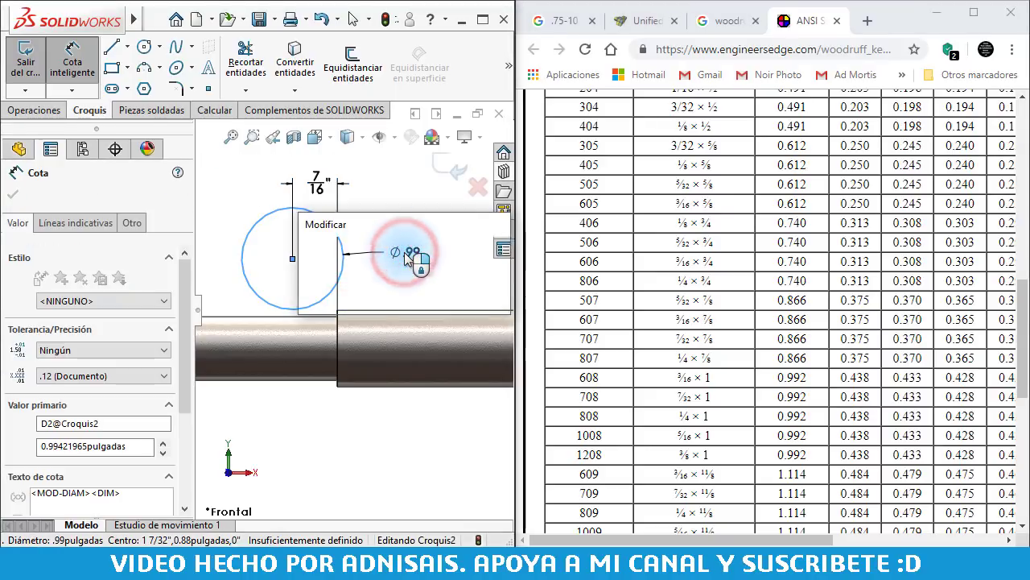
type("3/4")
key("Return")
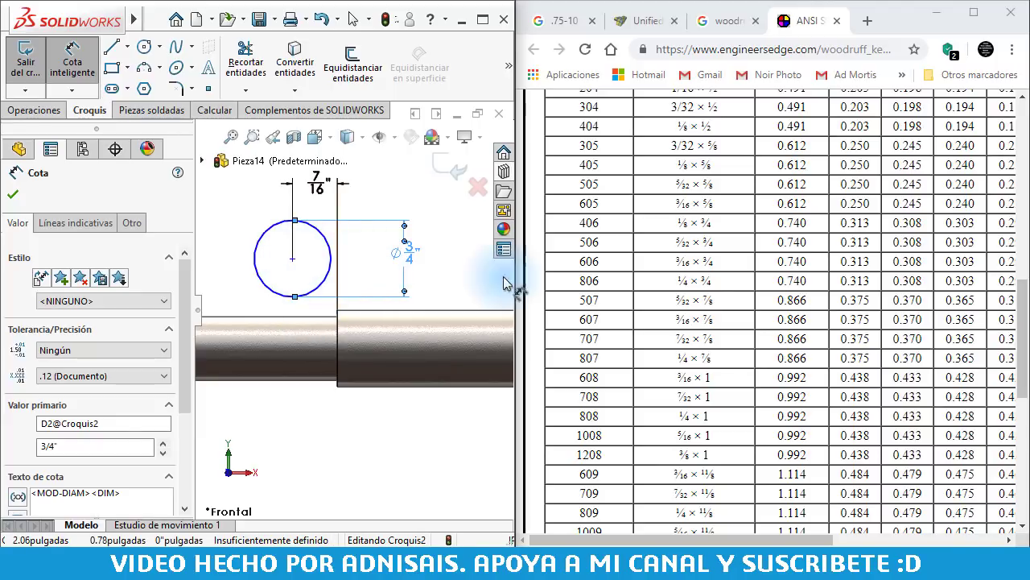
- Scroll the Woodruff key table to read key 406's height, 0.313
scroll(702, 256, "up", 4)
scroll(705, 247, "up", 1)
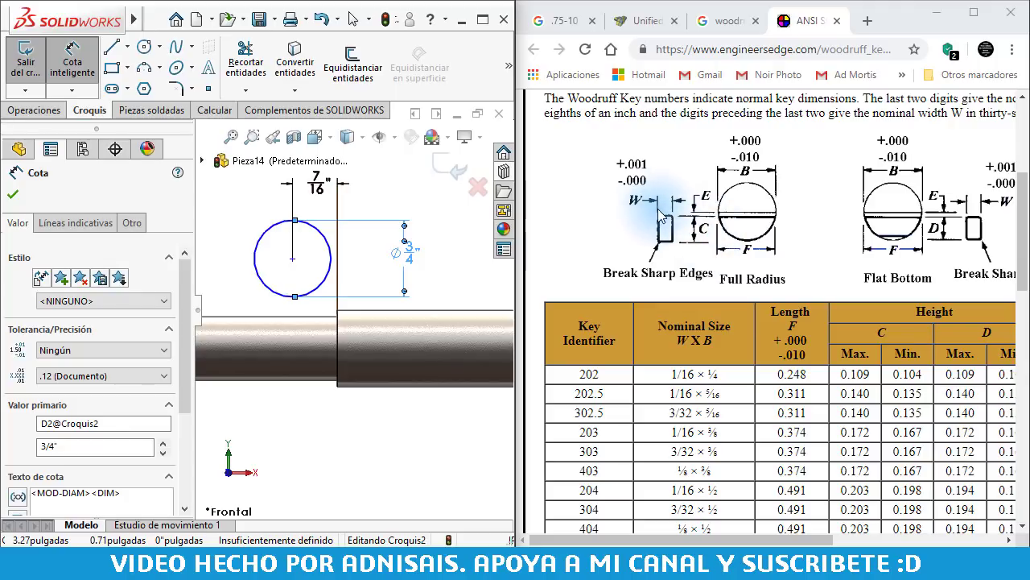
scroll(672, 217, "down", 1)
scroll(667, 242, "down", 3)
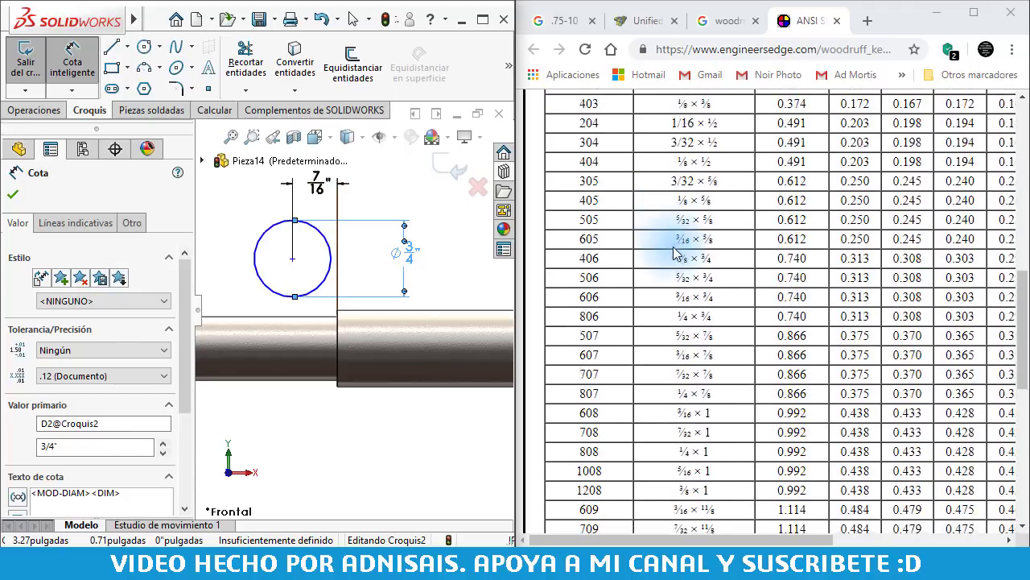
scroll(655, 266, "down", 2)
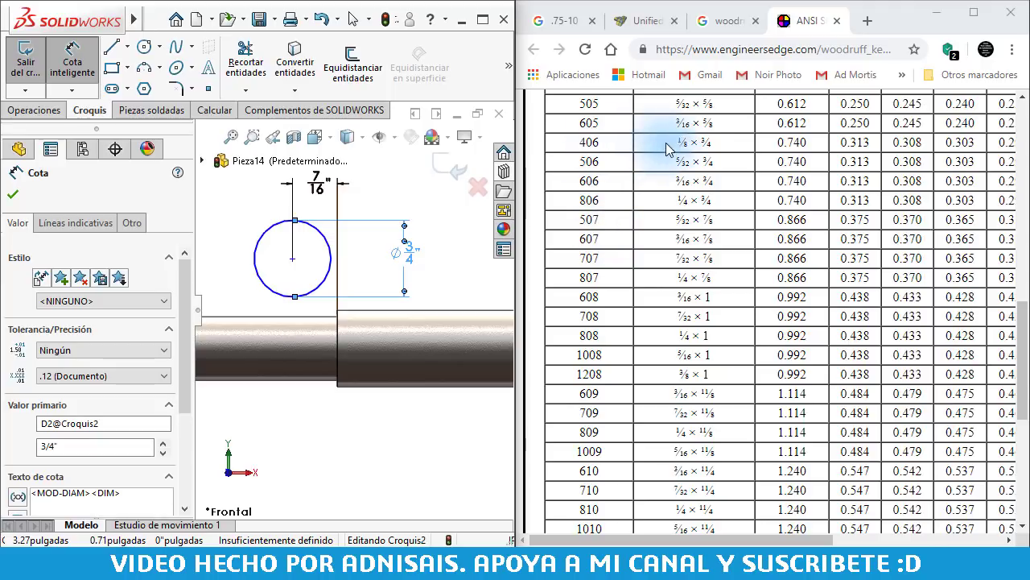
scroll(741, 189, "up", 1)
scroll(745, 193, "up", 5)
scroll(756, 202, "up", 2)
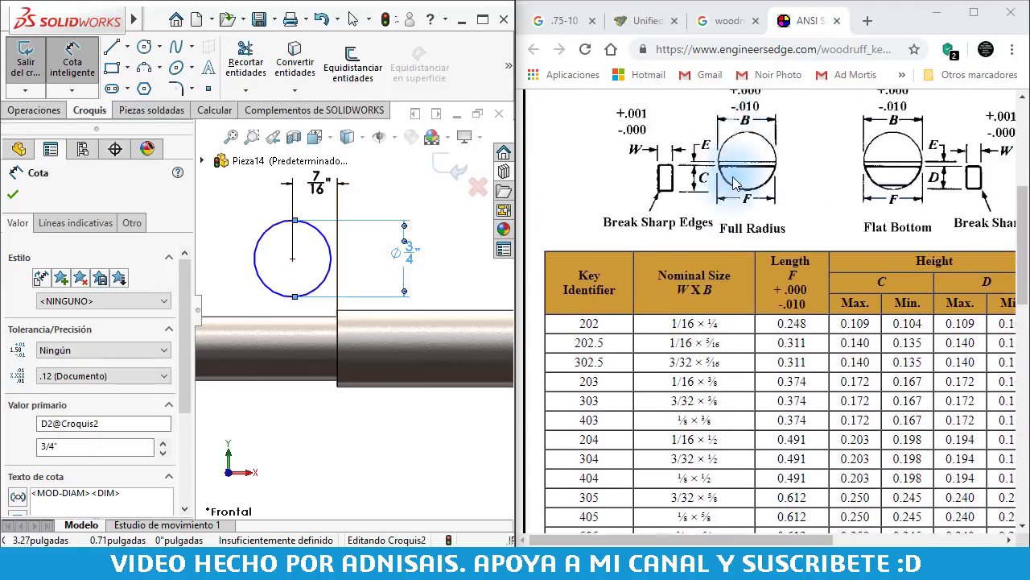
scroll(773, 218, "up", 1)
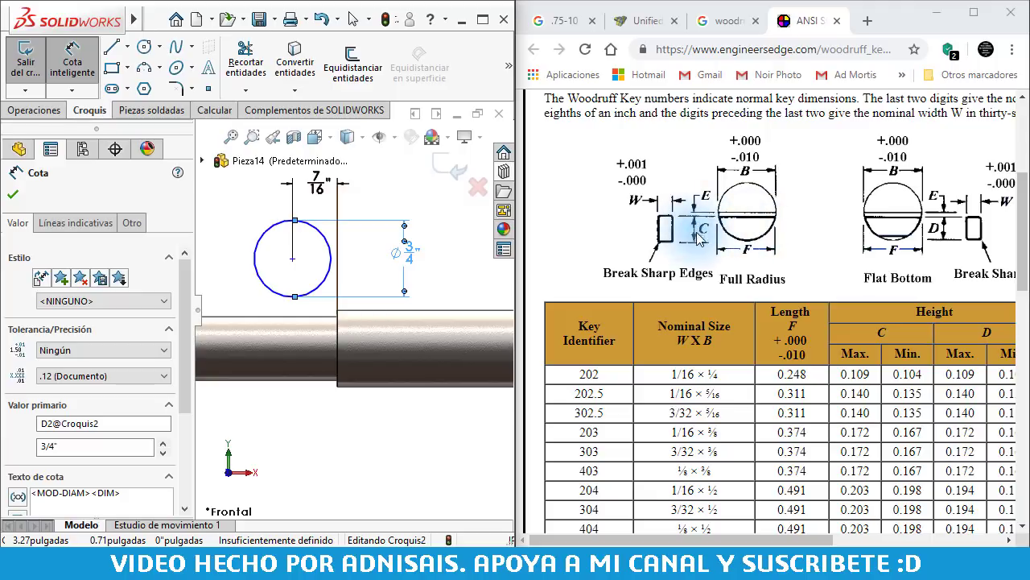
scroll(910, 334, "down", 1)
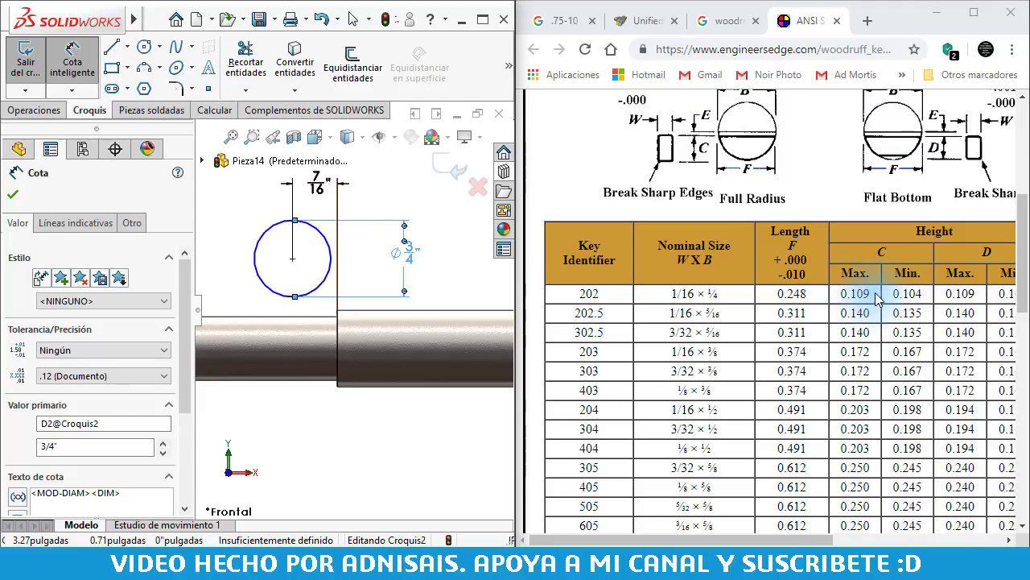
scroll(883, 298, "down", 1)
scroll(884, 298, "up", 1)
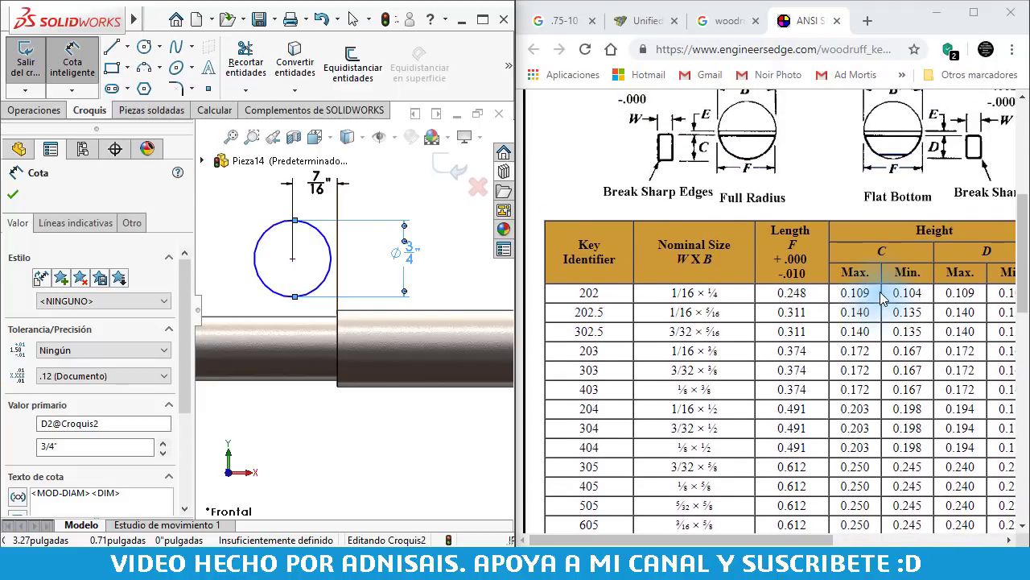
scroll(883, 297, "down", 1)
scroll(883, 298, "down", 1)
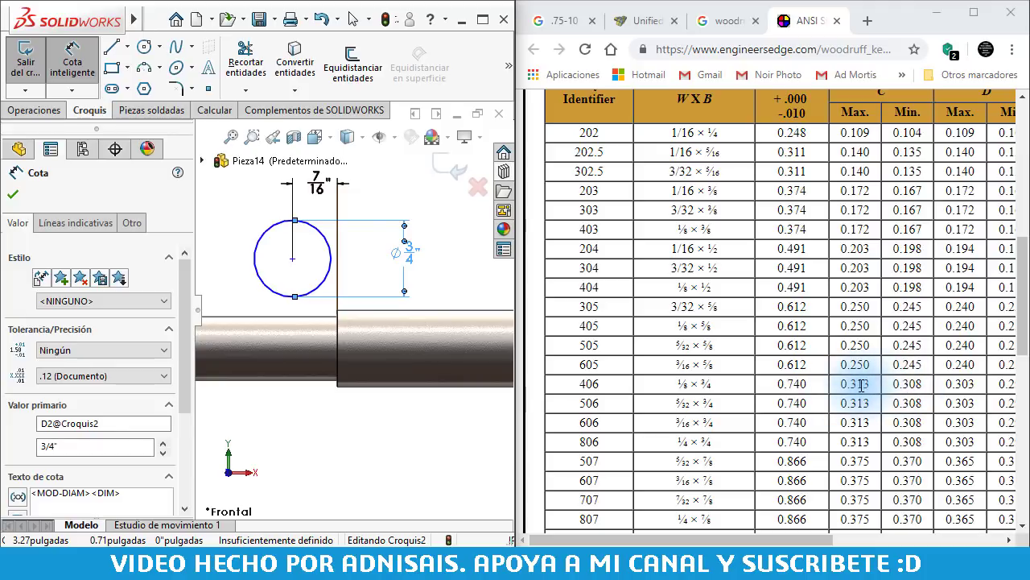
- Drag the keyseat circle down toward the shaft's surface line
left_click(300, 272)
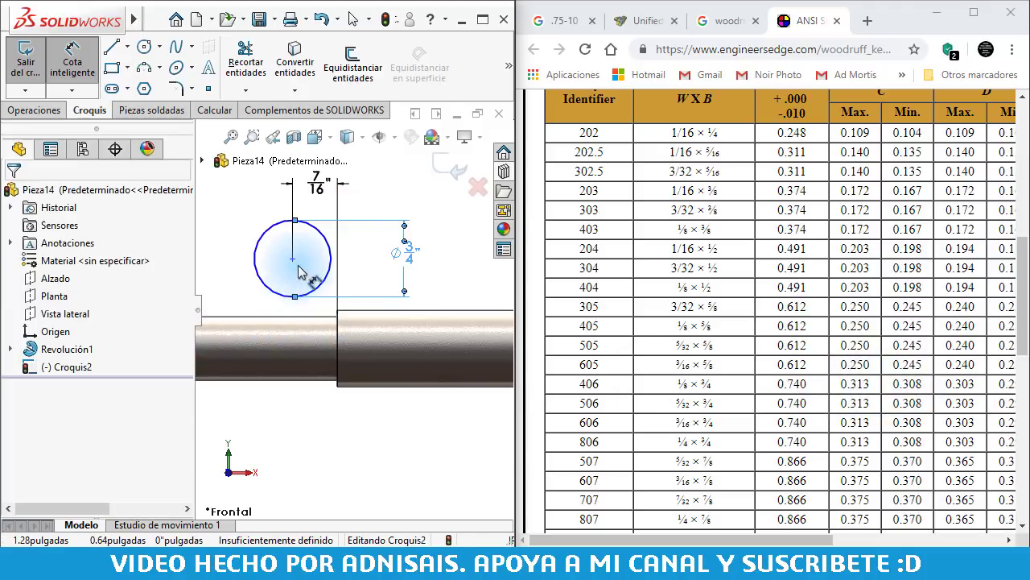
key("Escape")
left_click_drag(294, 259, 292, 289)
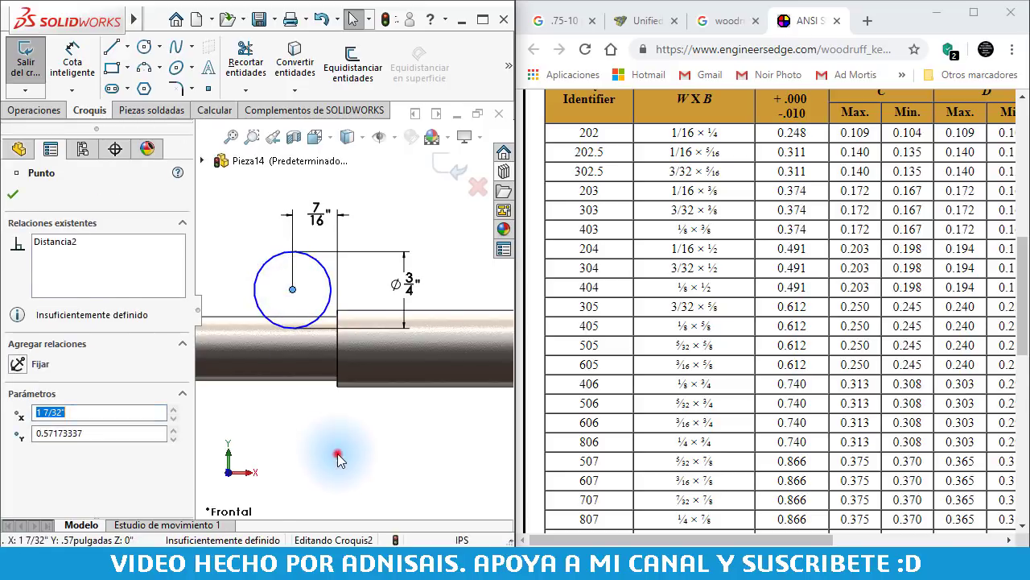
left_click(337, 453)
- Dimension the circle 0.313" from the shaft surface line, fully defining Croquis2
key("d")
left_click(292, 316)
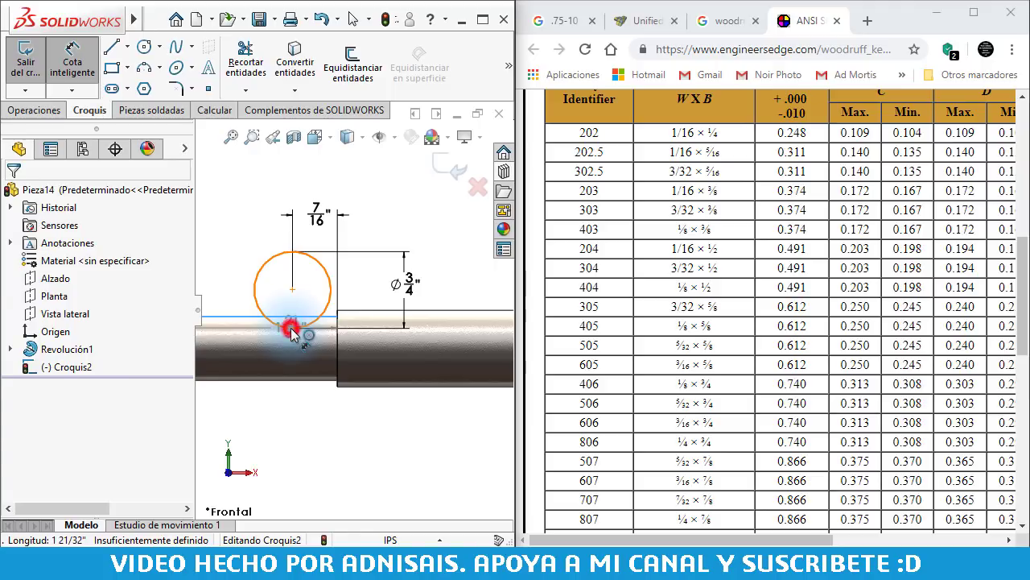
left_click(291, 328)
left_click(288, 411)
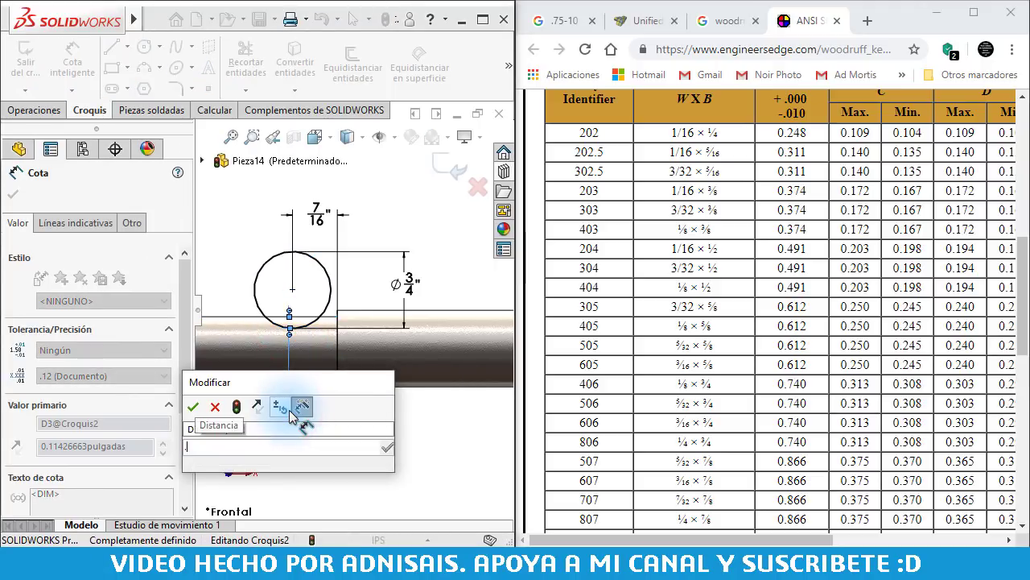
type(".313")
key("Return")
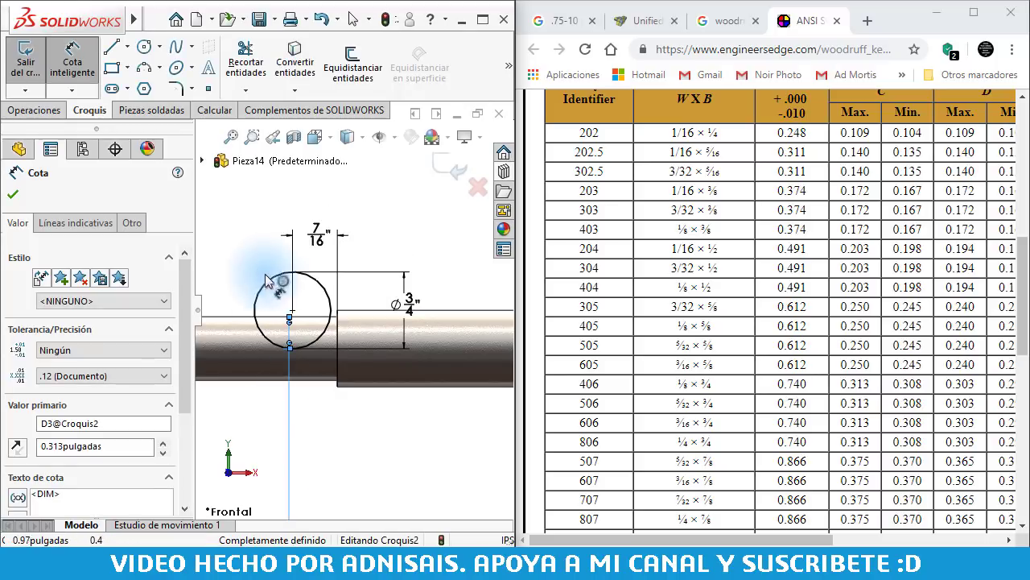
scroll(299, 310, "down", 3)
key("Escape")
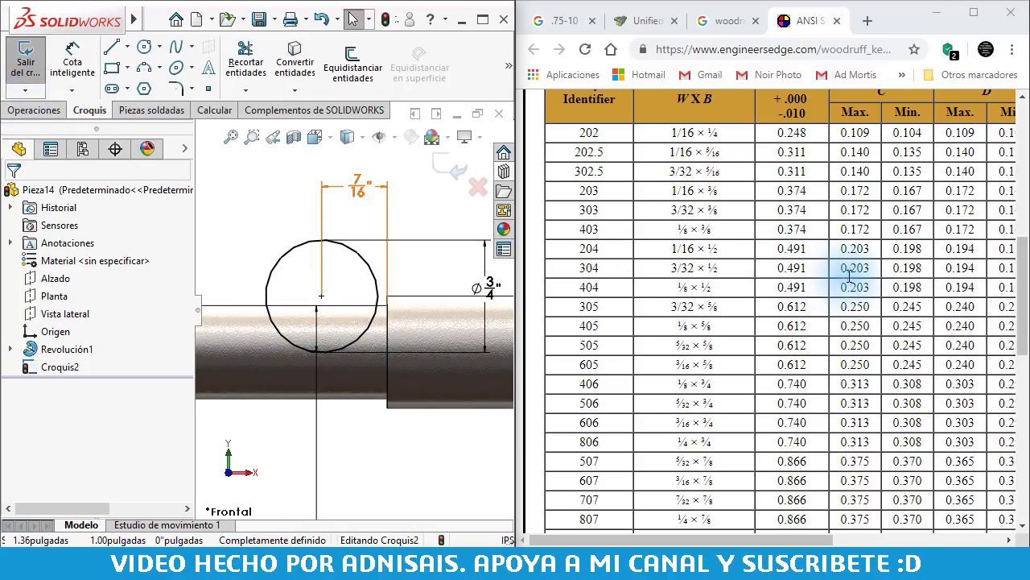
scroll(850, 277, "up", 5)
scroll(849, 274, "down", 1)
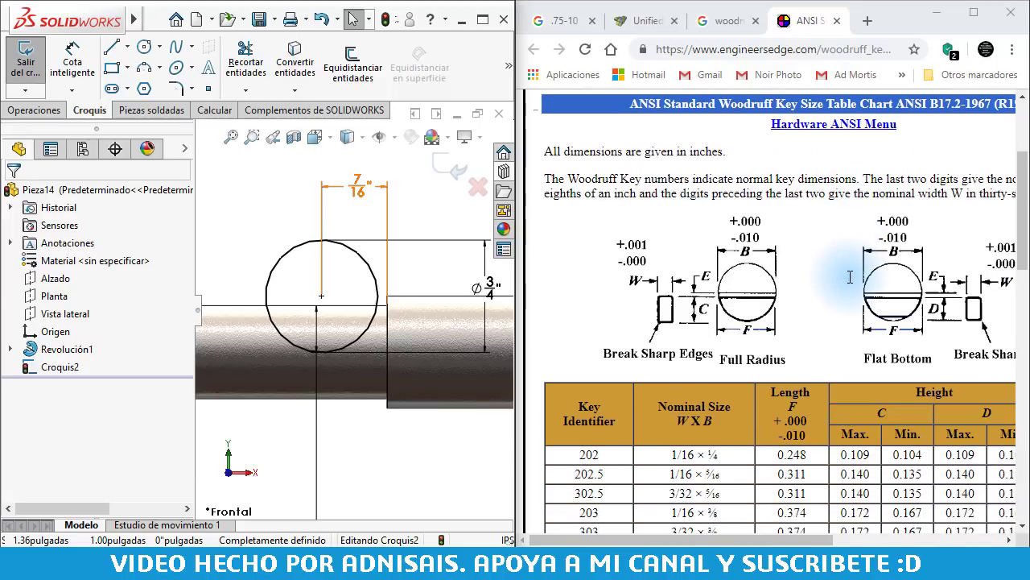
scroll(849, 279, "down", 1)
- Extrude-cut the Croquis2 circle Mid Plane with 1/8" depth to create Cortar-Extruir1
left_click(34, 110)
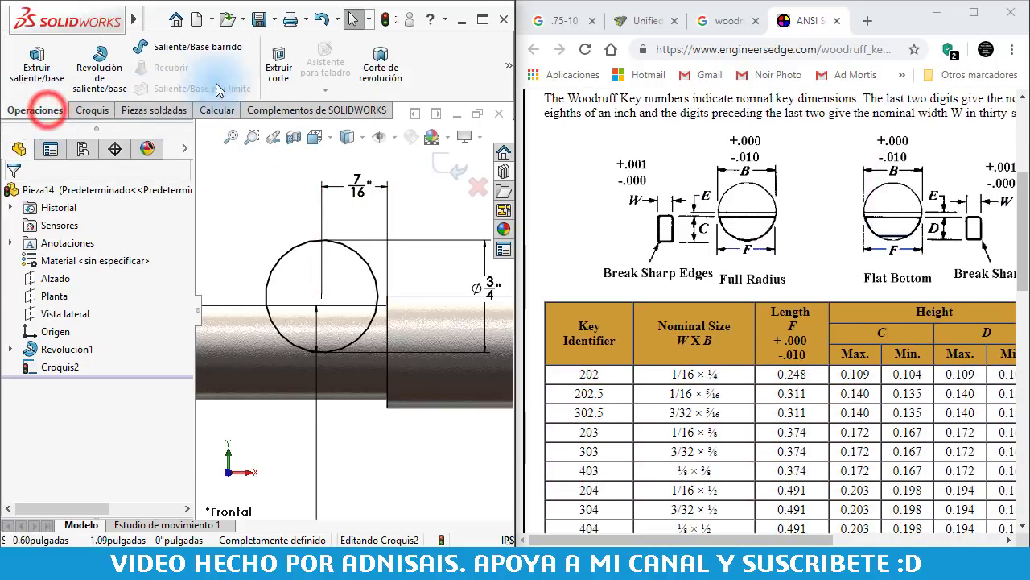
left_click(278, 70)
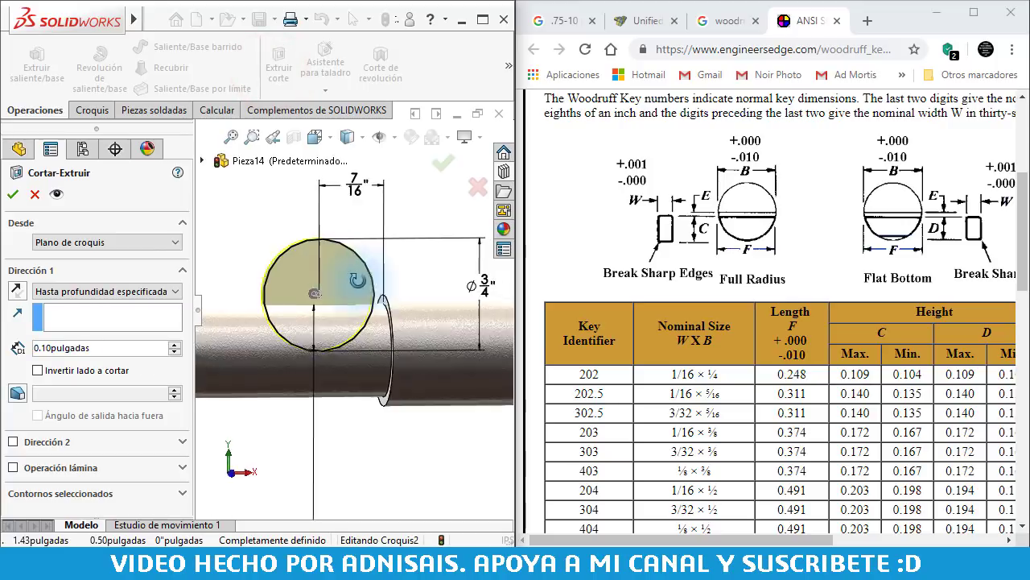
left_click(73, 292)
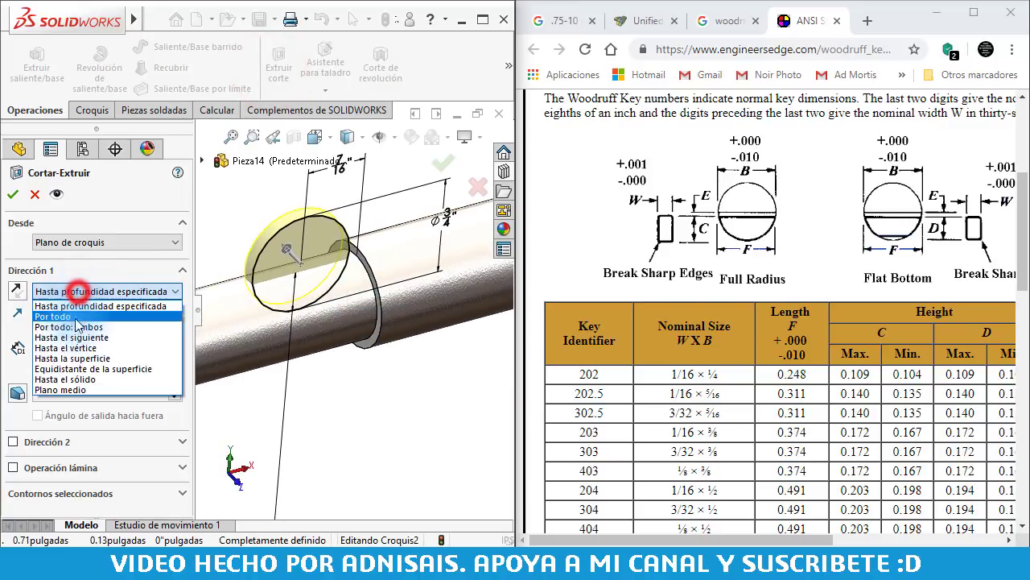
left_click(74, 391)
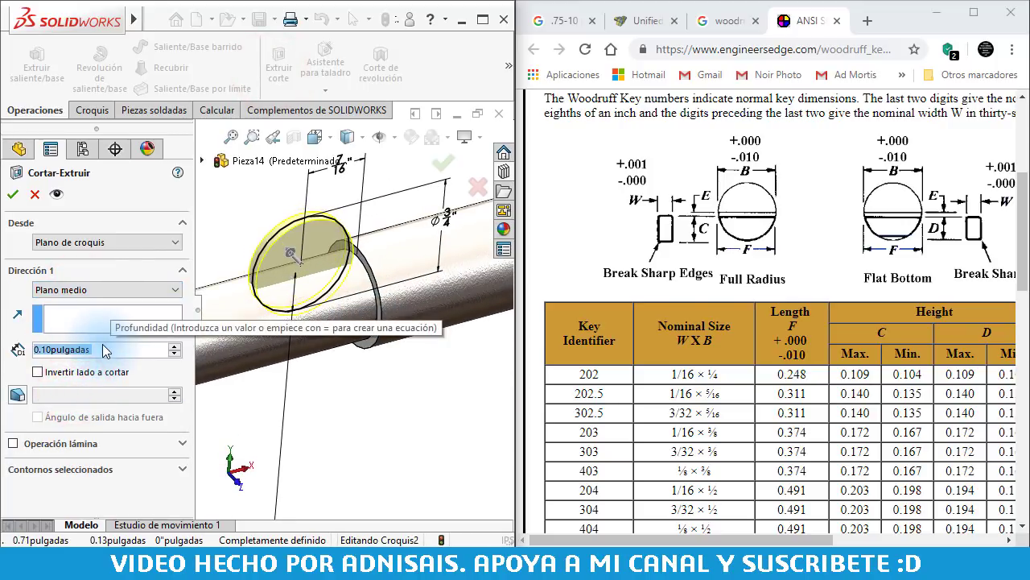
type(".1/8\"")
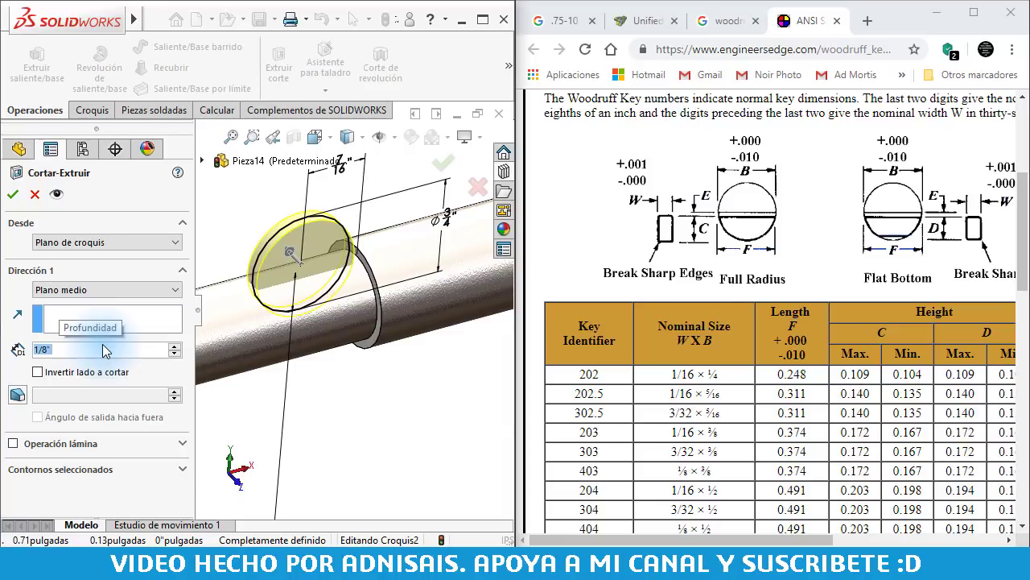
key("Return")
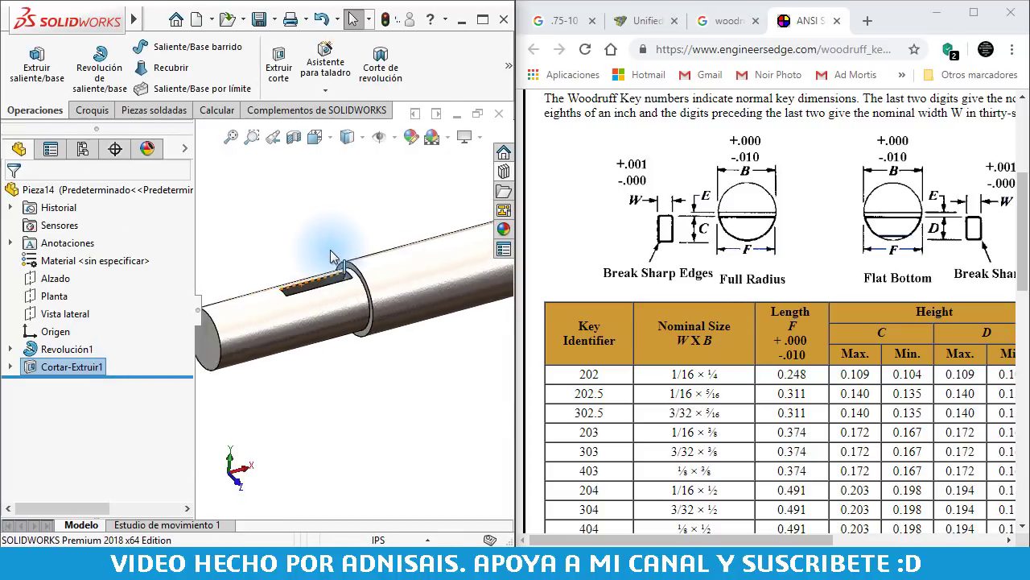
middle_click_drag(338, 260, 347, 385)
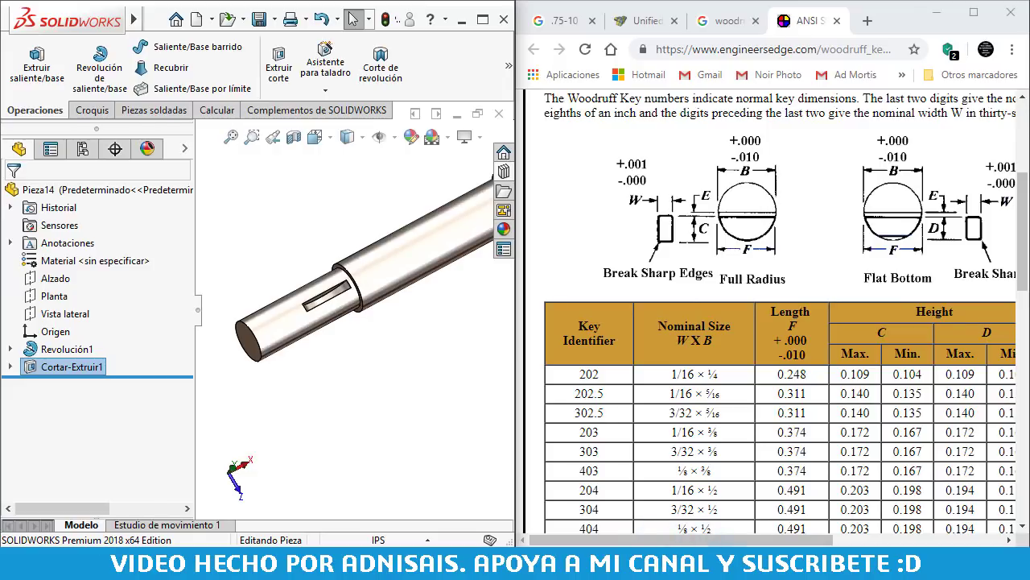
- Pan the EJE drawing to the cross-hole and NPT callouts and orbit the shaft side-on
left_click(644, 505)
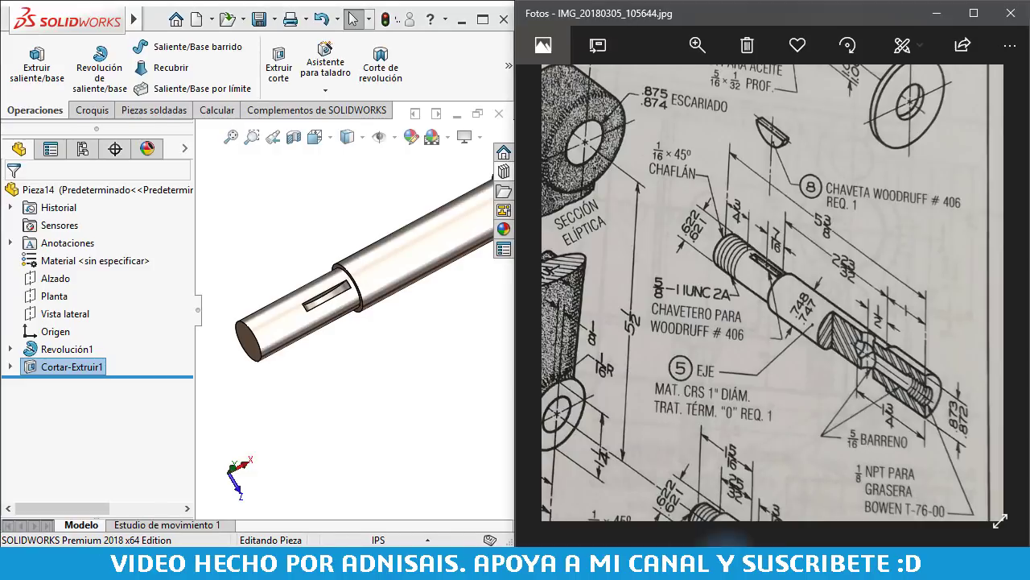
left_click_drag(823, 320, 808, 335)
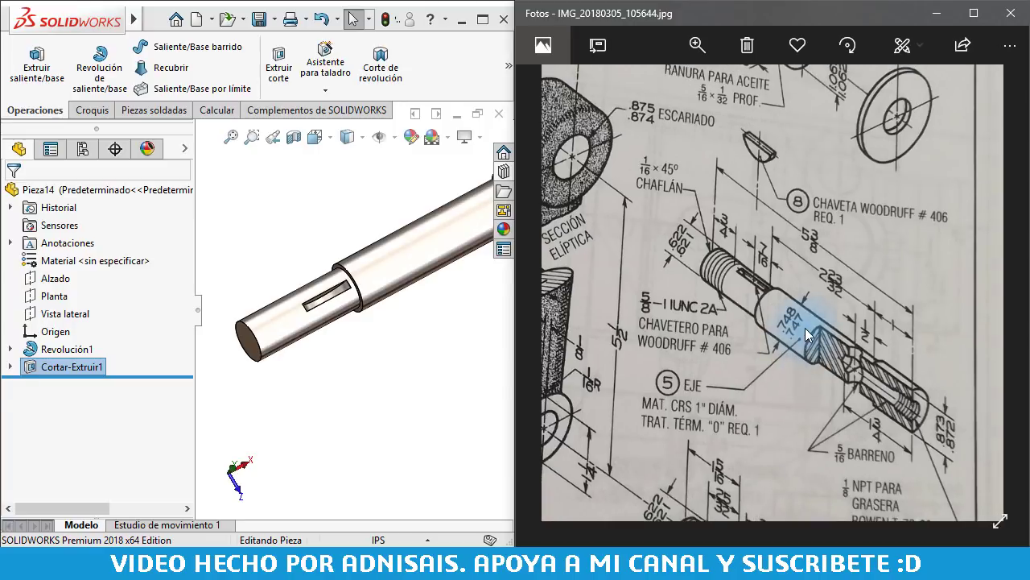
mouse_move(430, 275)
middle_mouse_down()
mouse_move(384, 198)
mouse_move(437, 258)
mouse_move(354, 301)
mouse_move(241, 295)
middle_mouse_up()
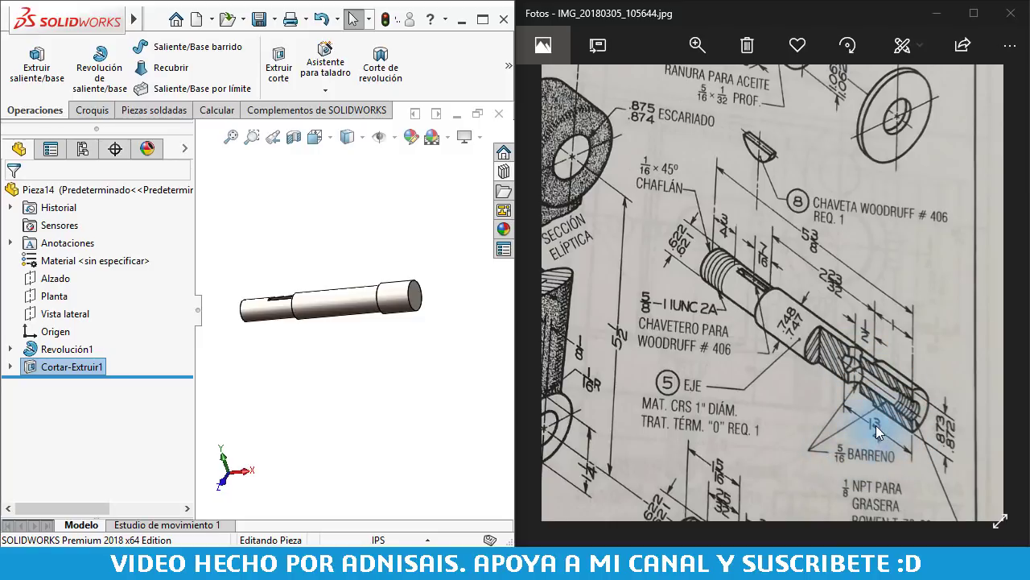
left_click(322, 231)
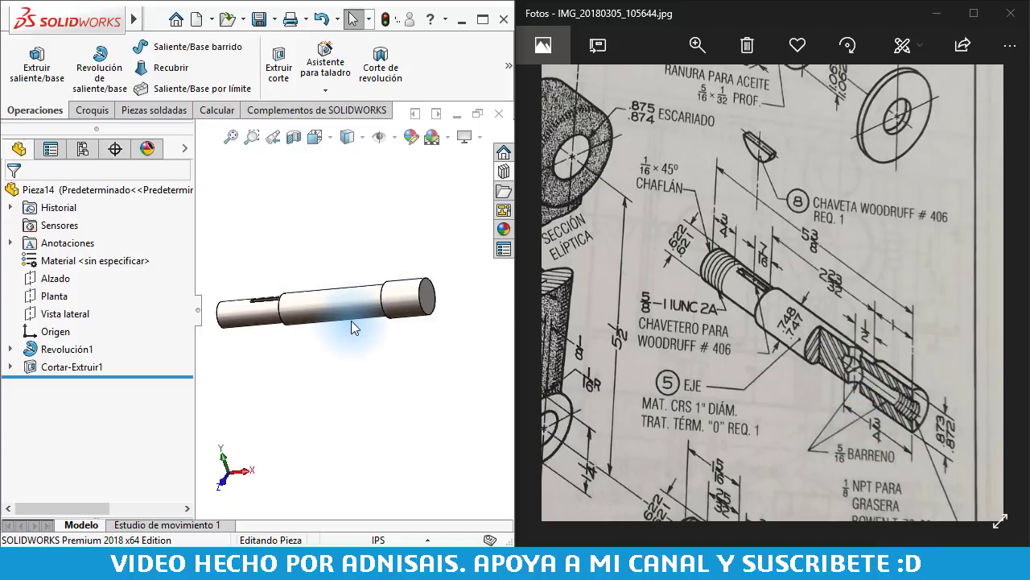
- Start a Hole Wizard drilled hole using the ANSI Inch standard and all drill sizes
scroll(362, 318, "down", 2)
scroll(410, 312, "down", 1)
left_click(448, 299)
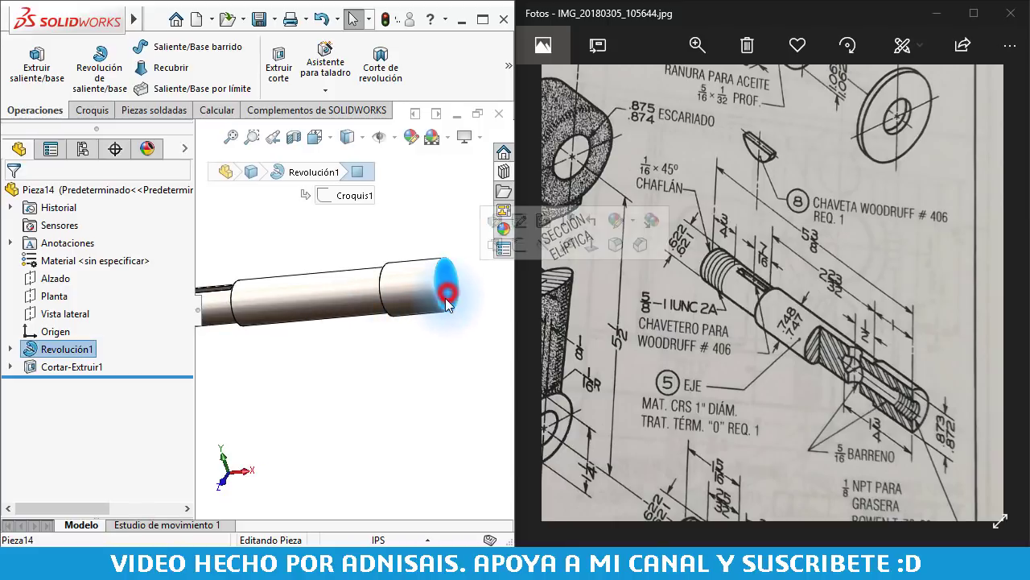
left_click(262, 226)
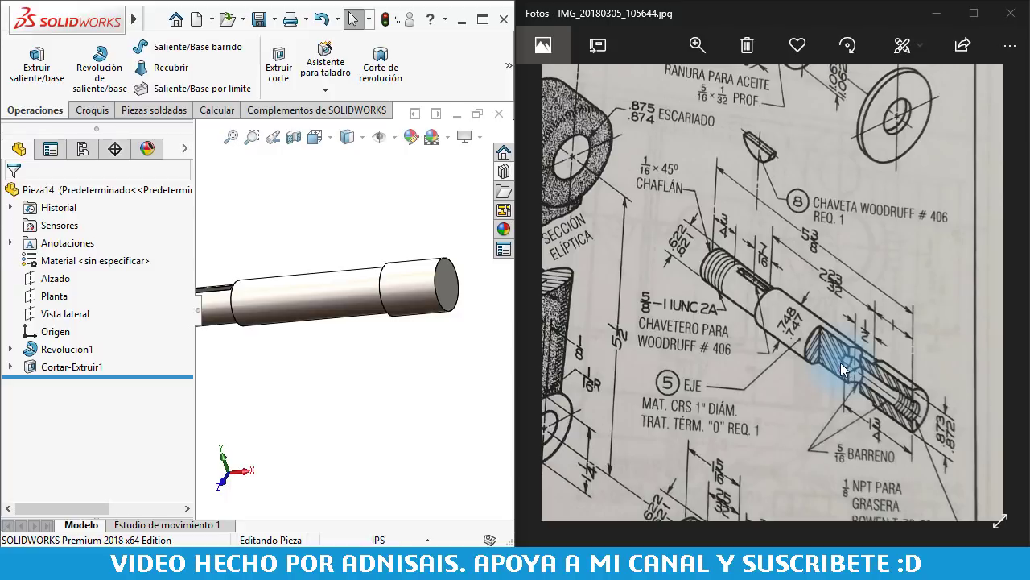
left_click(484, 378)
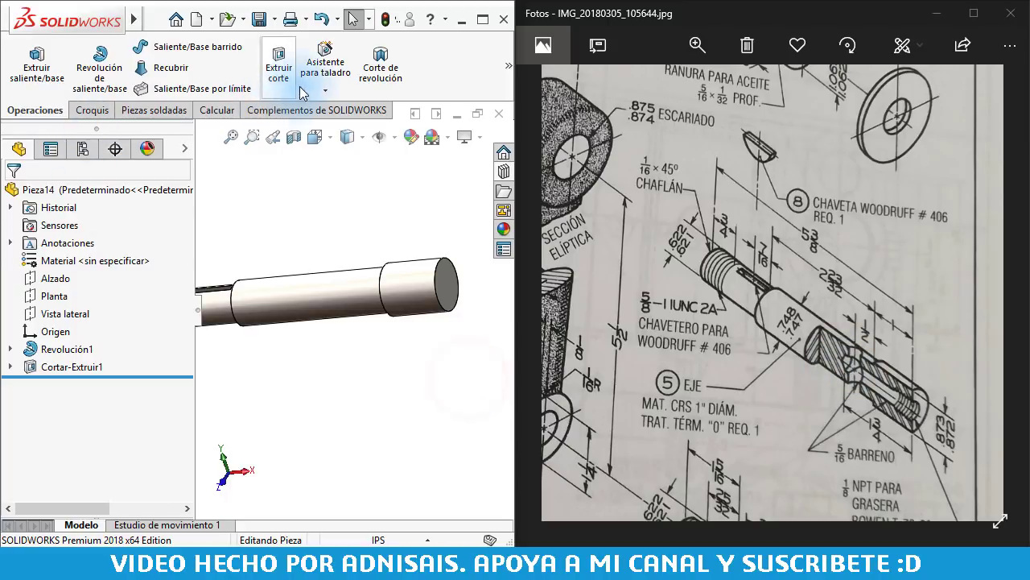
left_click(320, 75)
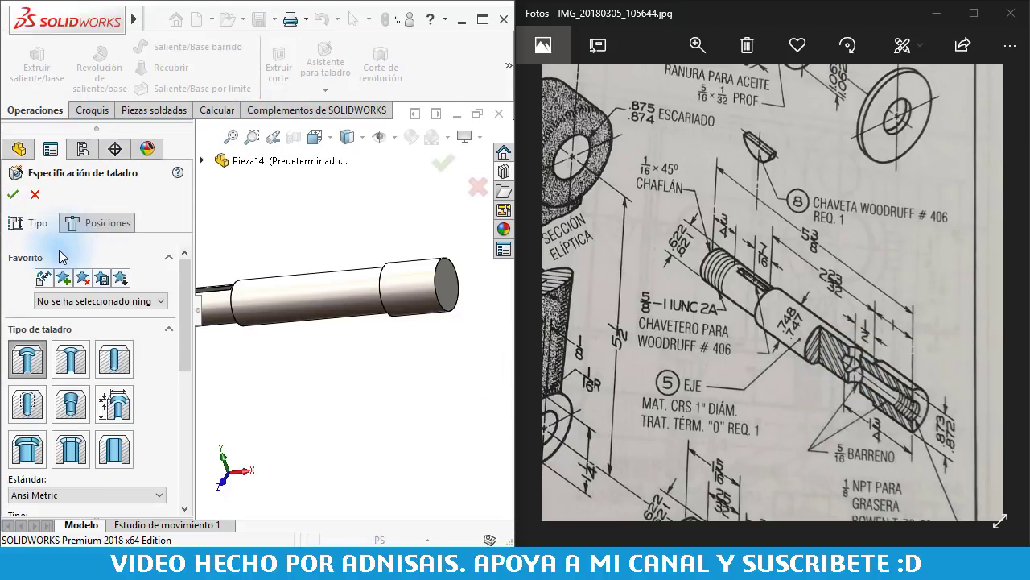
left_click(116, 363)
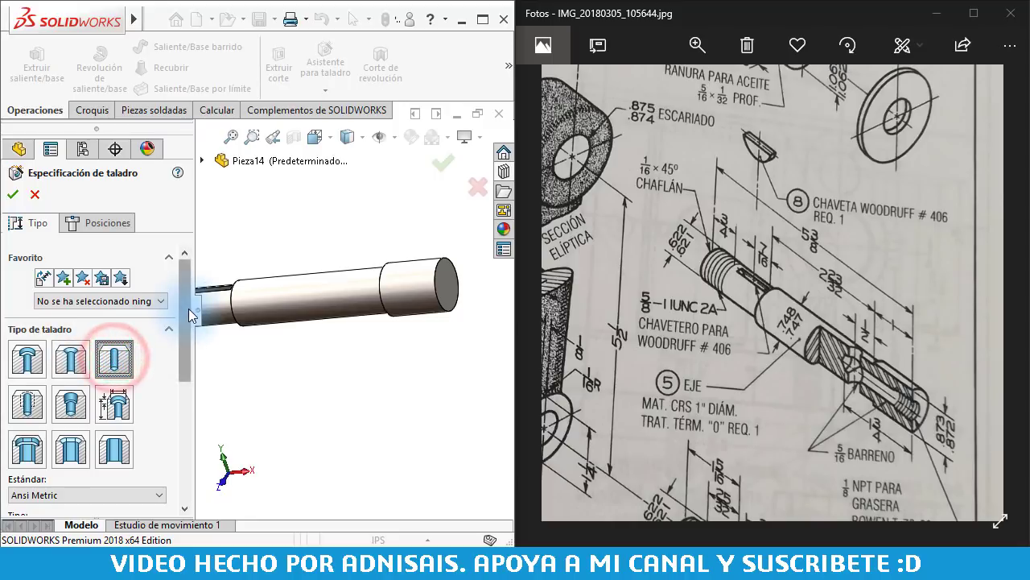
left_click_drag(188, 308, 175, 378)
left_click(46, 341)
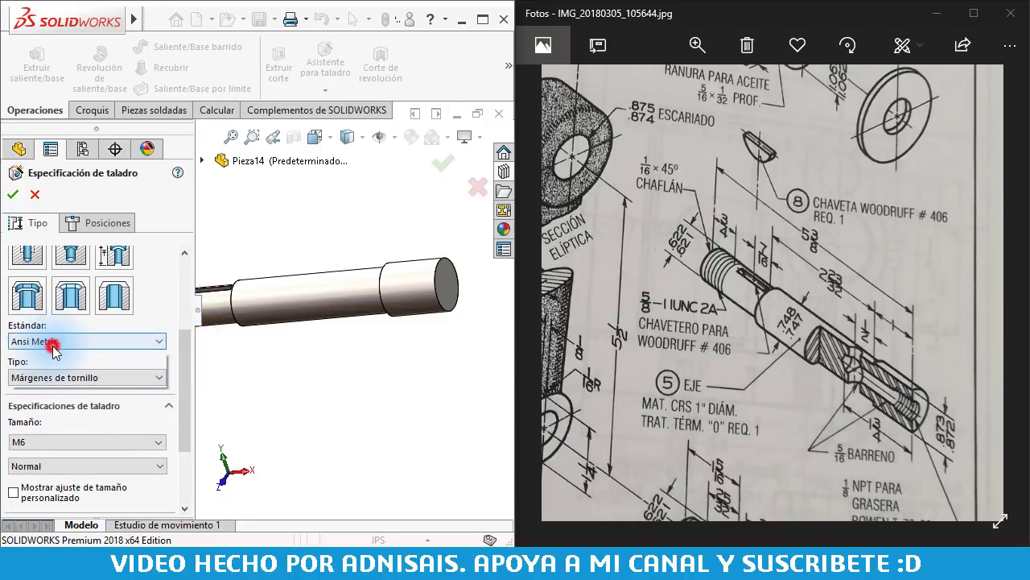
left_click(31, 355)
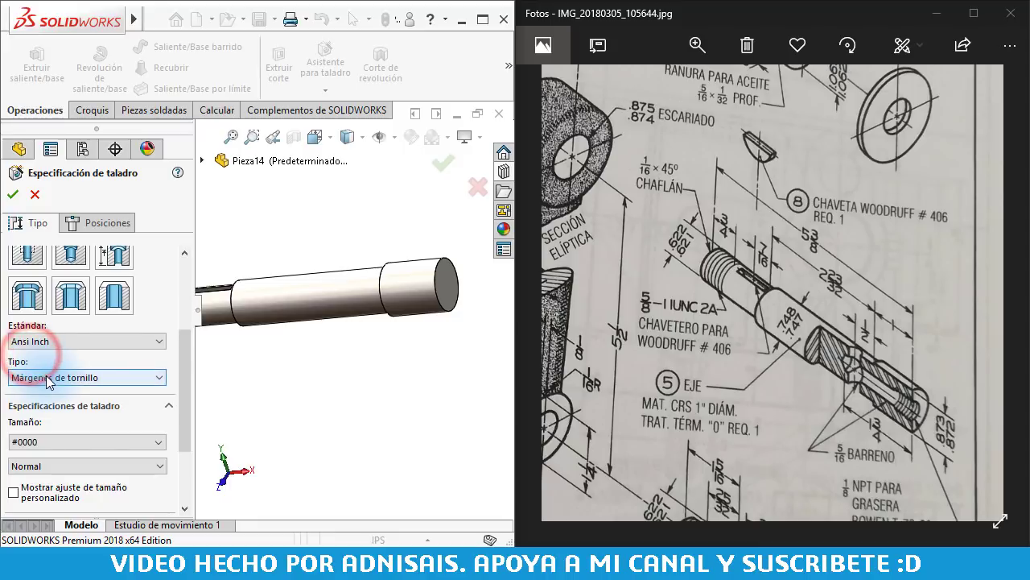
left_click(44, 377)
left_click(51, 475)
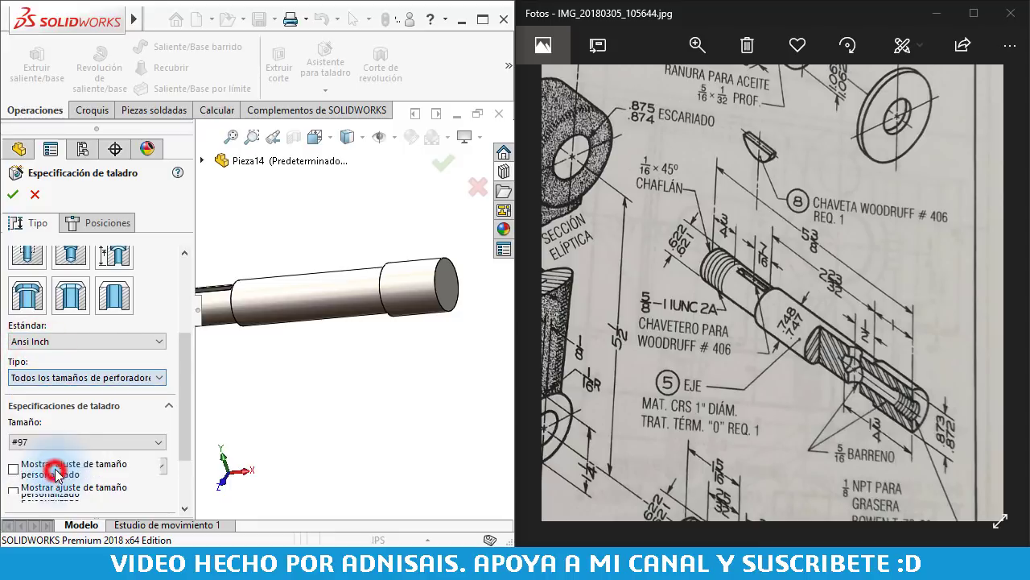
- Choose the 5/16 drill size from the drill size list
left_click(39, 440)
scroll(89, 372, "down", 6)
scroll(97, 363, "down", 6)
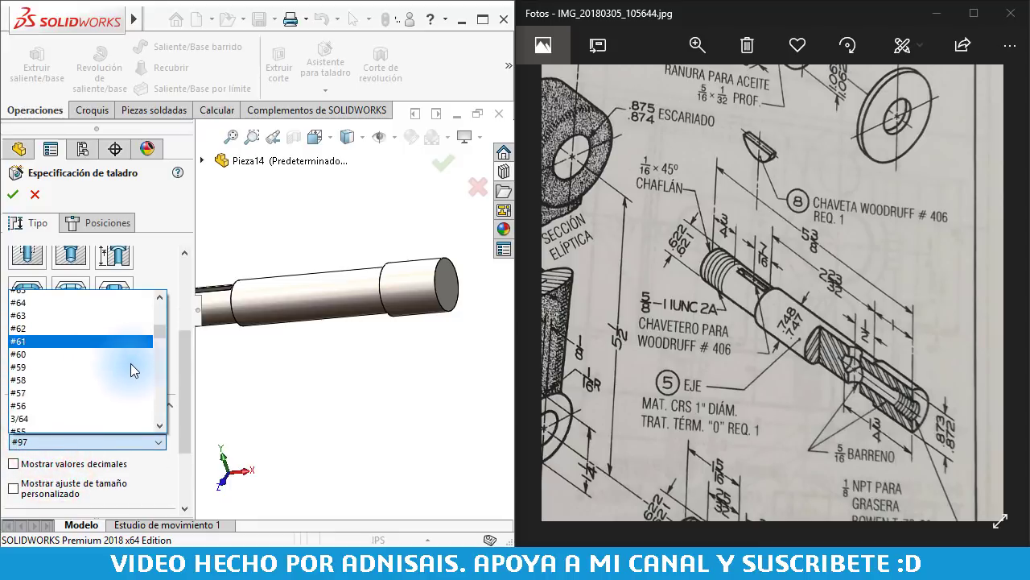
scroll(134, 368, "down", 6)
scroll(111, 375, "down", 6)
scroll(78, 371, "down", 2)
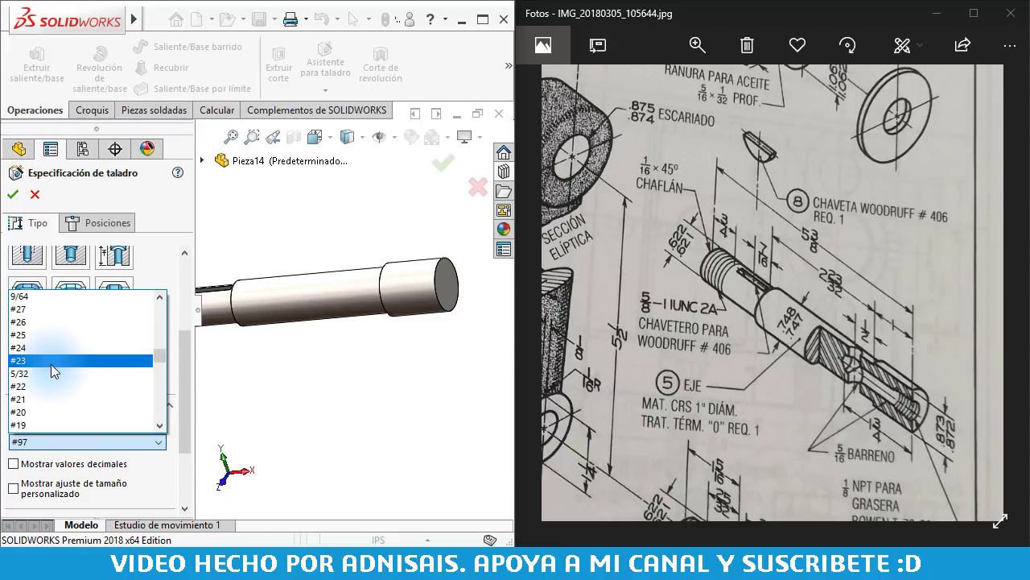
scroll(48, 372, "down", 2)
scroll(43, 373, "down", 2)
scroll(41, 378, "down", 2)
scroll(39, 382, "down", 2)
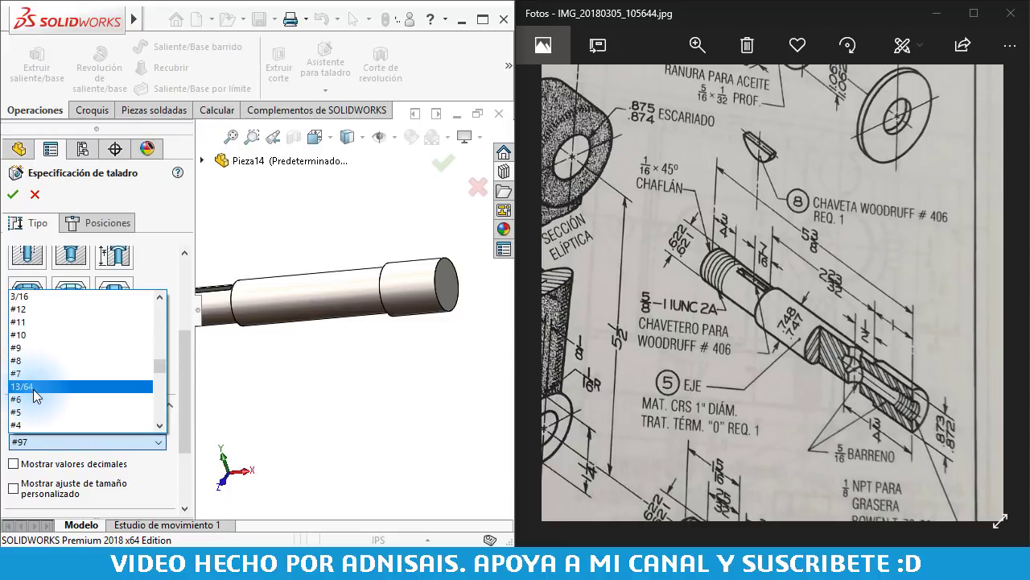
scroll(37, 388, "down", 1)
scroll(36, 395, "down", 1)
scroll(36, 394, "down", 1)
scroll(37, 392, "down", 1)
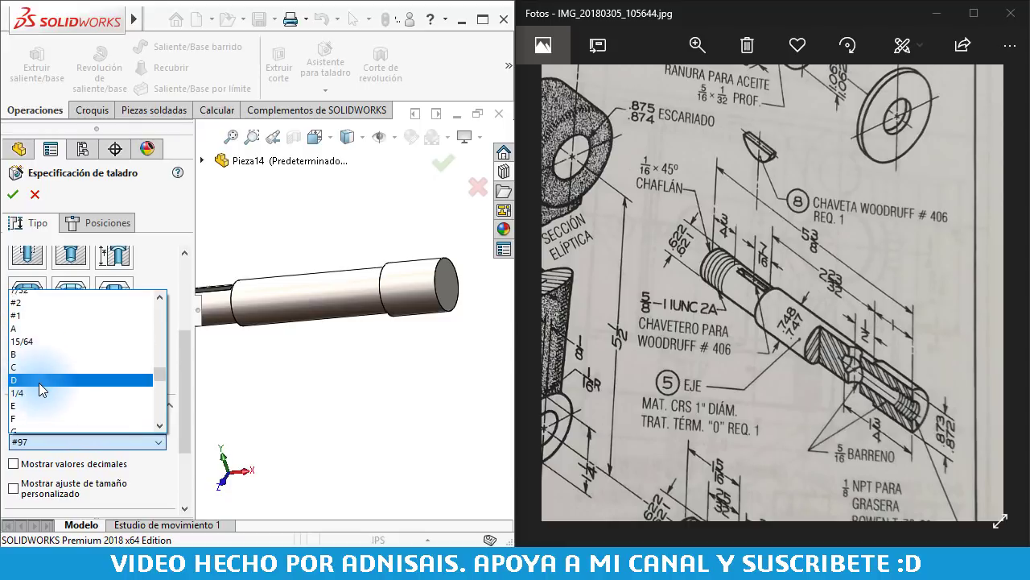
scroll(39, 390, "down", 2)
scroll(41, 390, "down", 1)
scroll(40, 388, "down", 2)
scroll(39, 366, "down", 2)
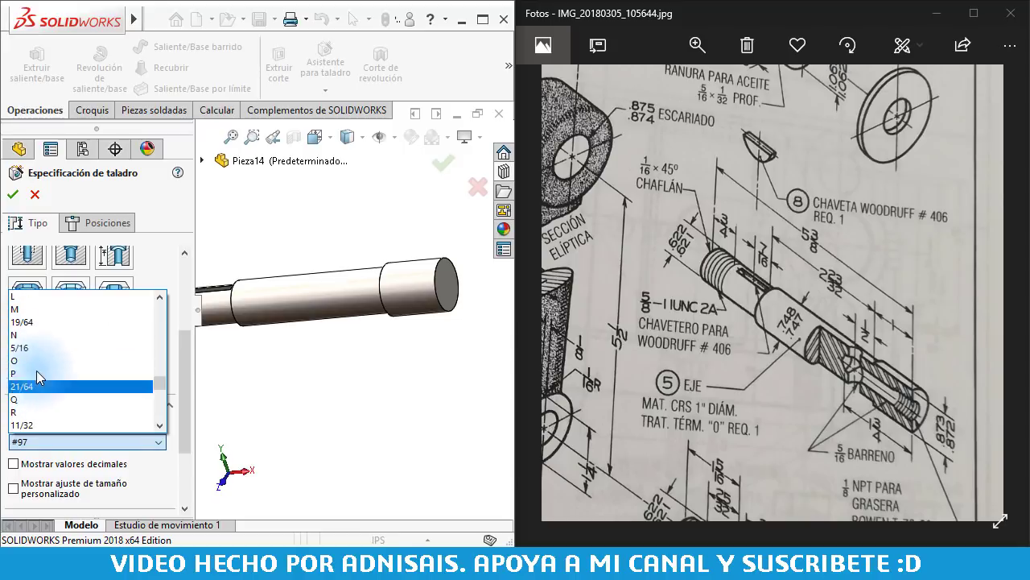
left_click(33, 346)
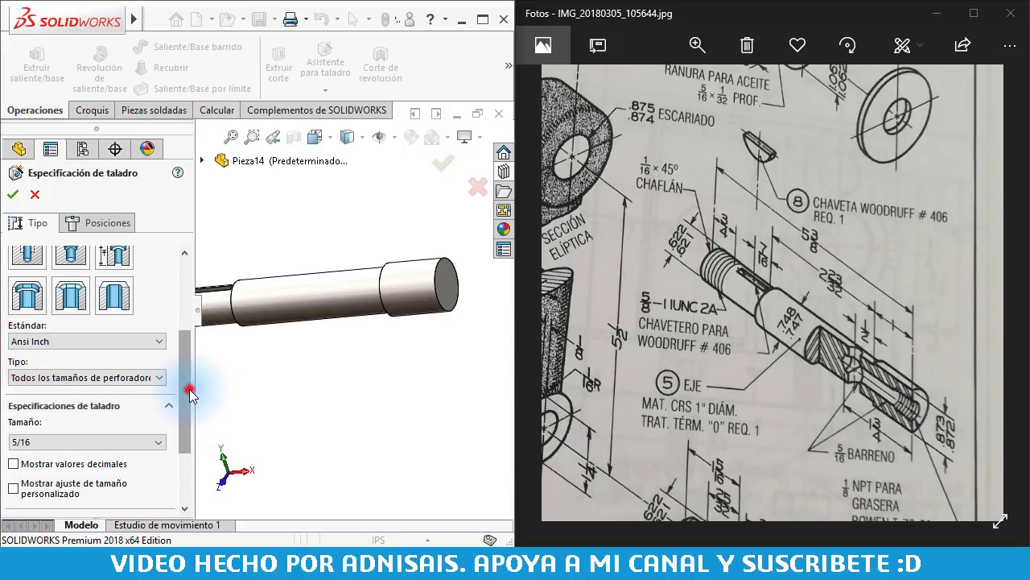
- Set the end condition to Hasta profundidad especificada and enter the 1 3/4" depth
left_click_drag(189, 391, 185, 441)
left_click(38, 435)
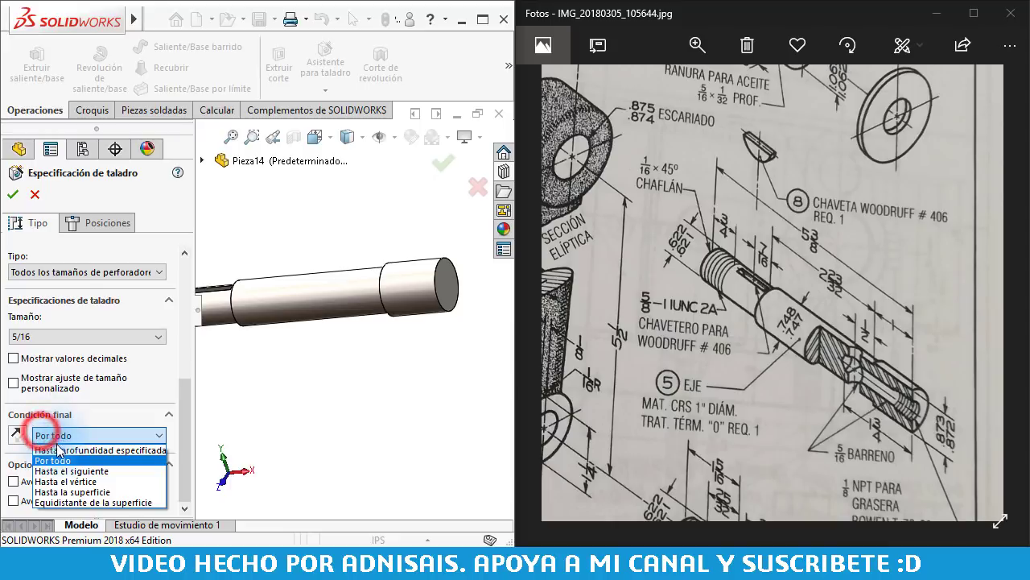
left_click(57, 442)
double_click(104, 455)
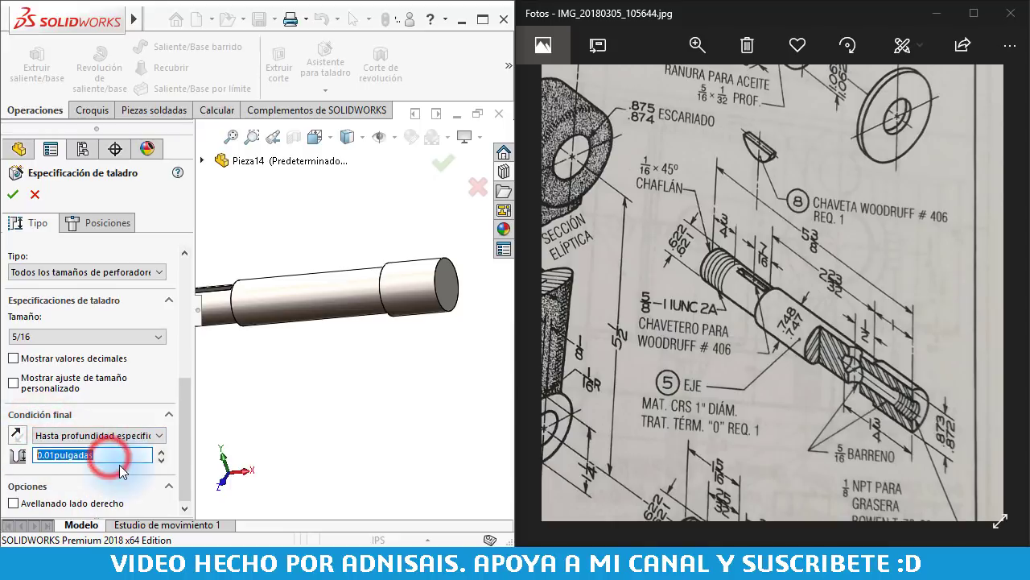
type("1.")
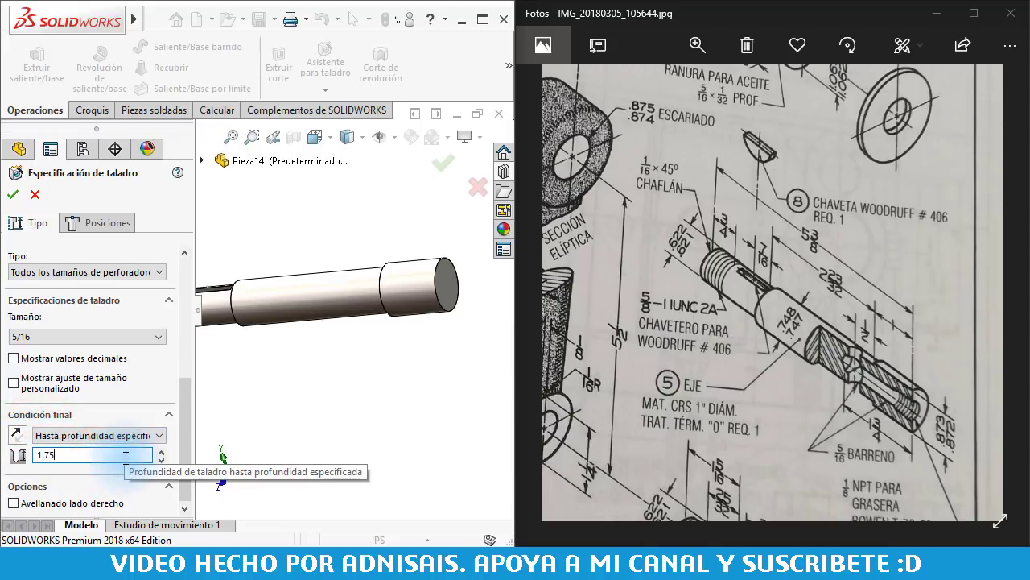
- Position the 5/16 hole at the centre of the shaft end face and accept it
left_click(105, 228)
left_click(450, 283)
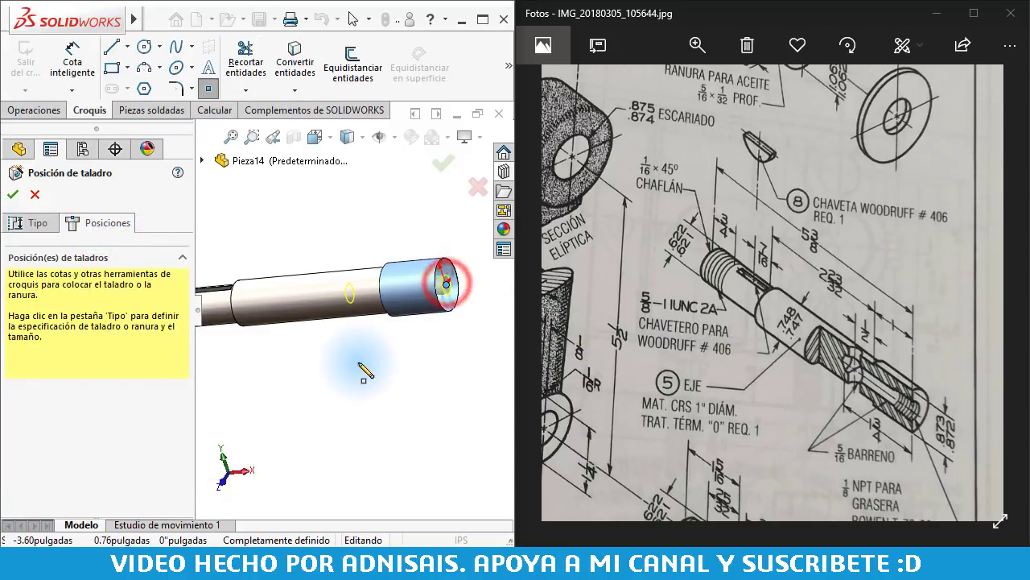
left_click(12, 195)
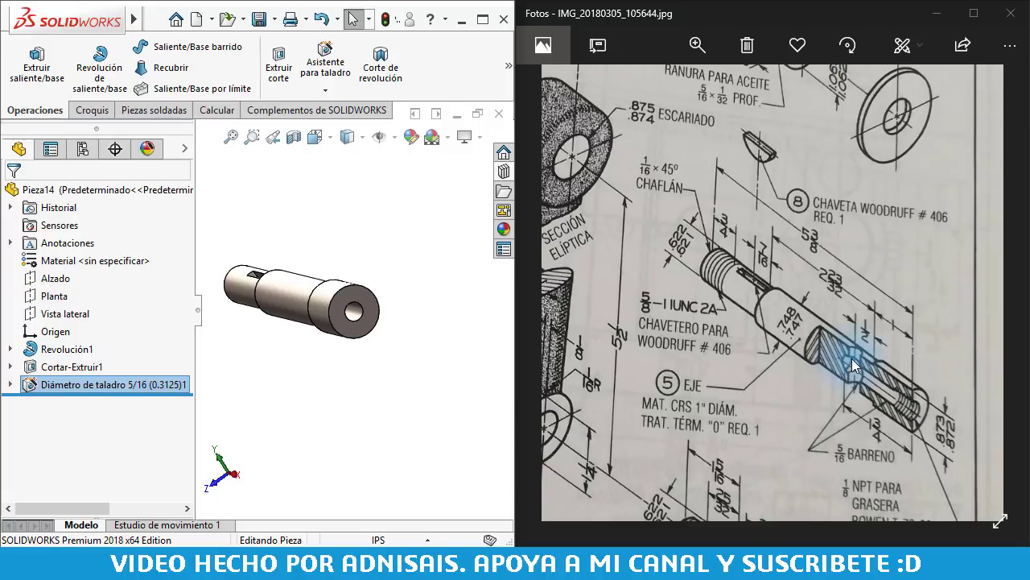
- Sketch a small circle on Planta, aligned horizontally with the origin
left_click(53, 297)
left_click(77, 274)
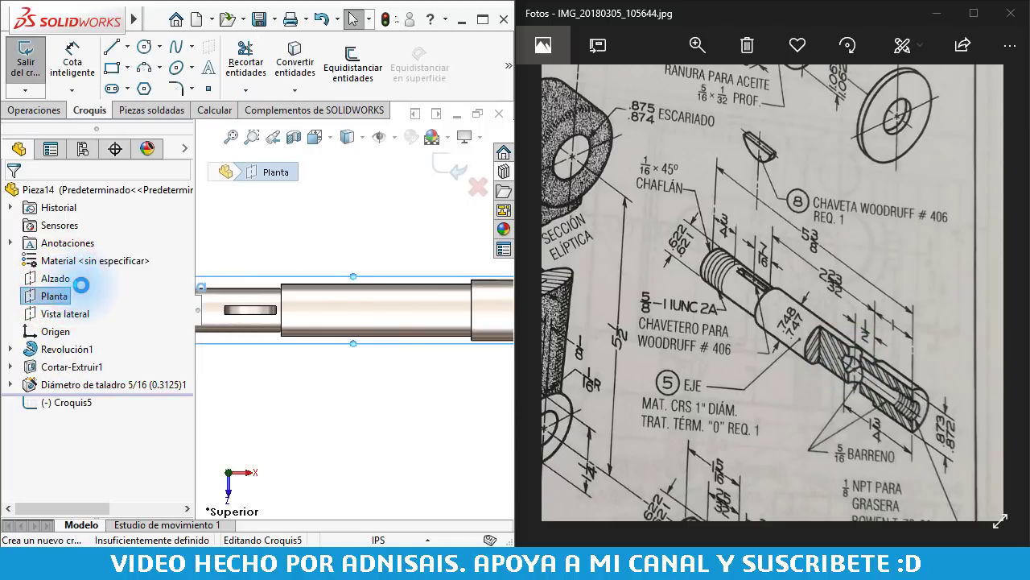
scroll(241, 298, "up", 3)
scroll(421, 335, "up", 2)
scroll(421, 335, "down", 3)
right_click_drag(311, 342, 373, 279)
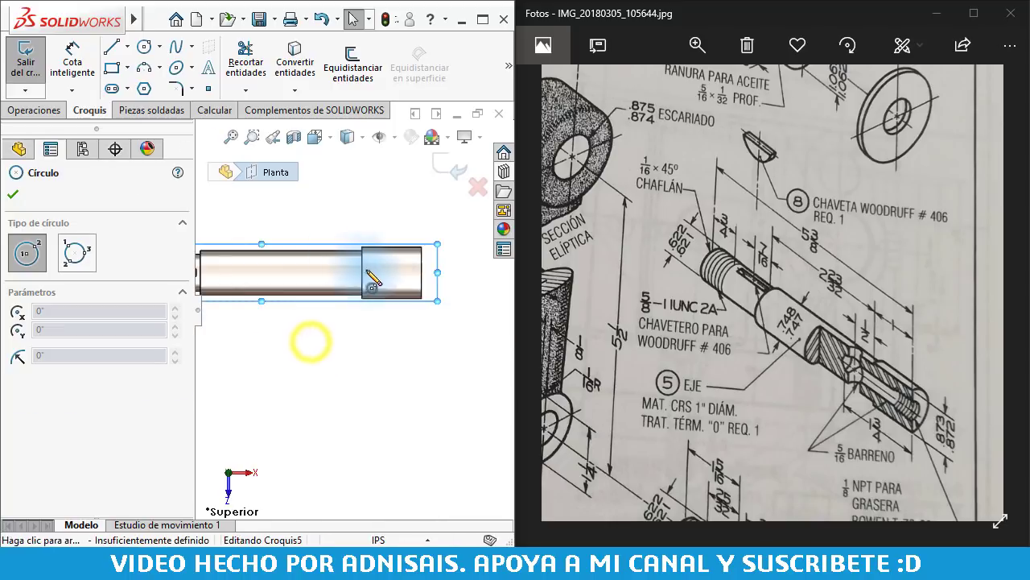
left_click(333, 272)
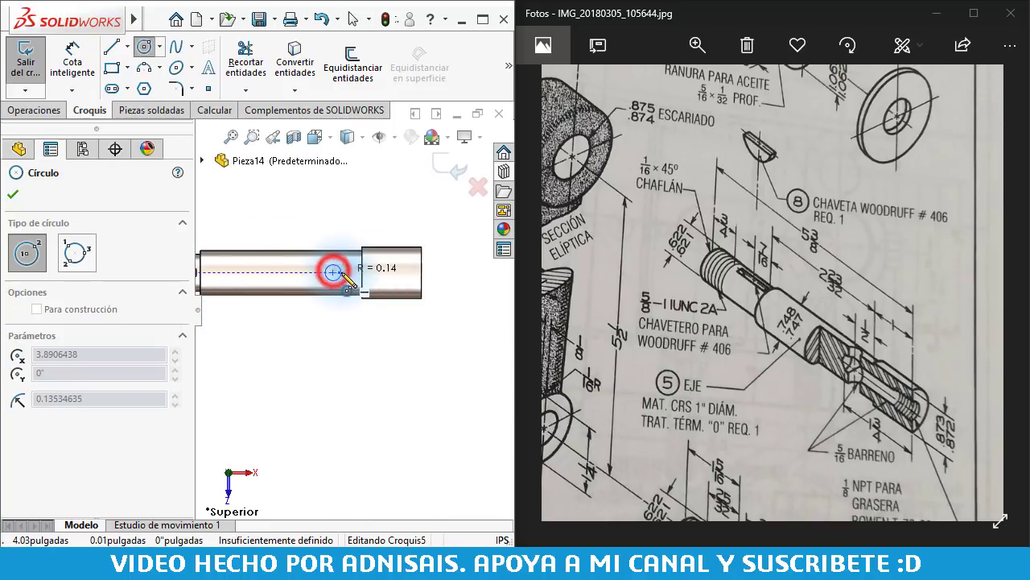
left_click(342, 274)
key("Escape")
key("f")
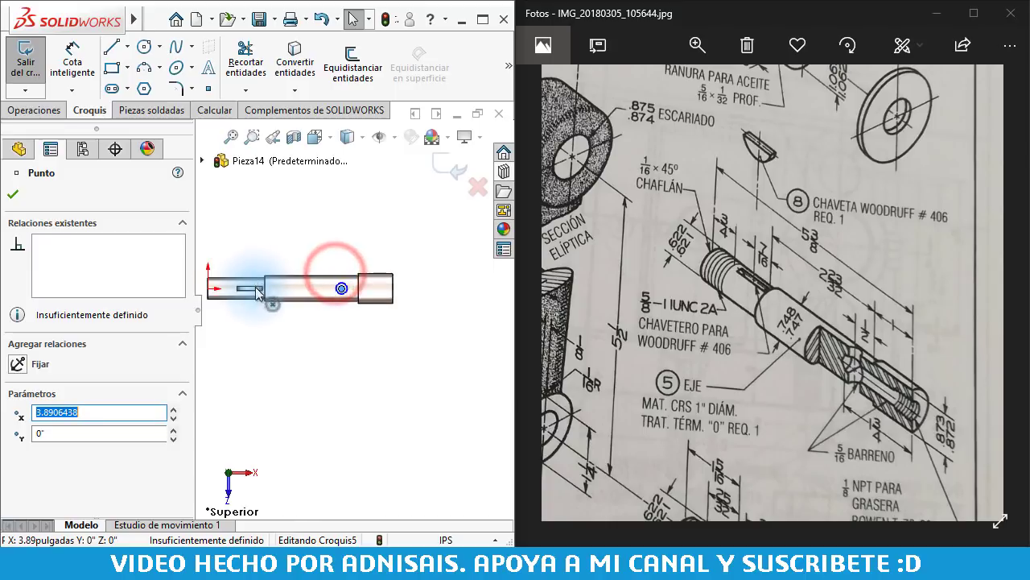
left_click(259, 303, "ctrl")
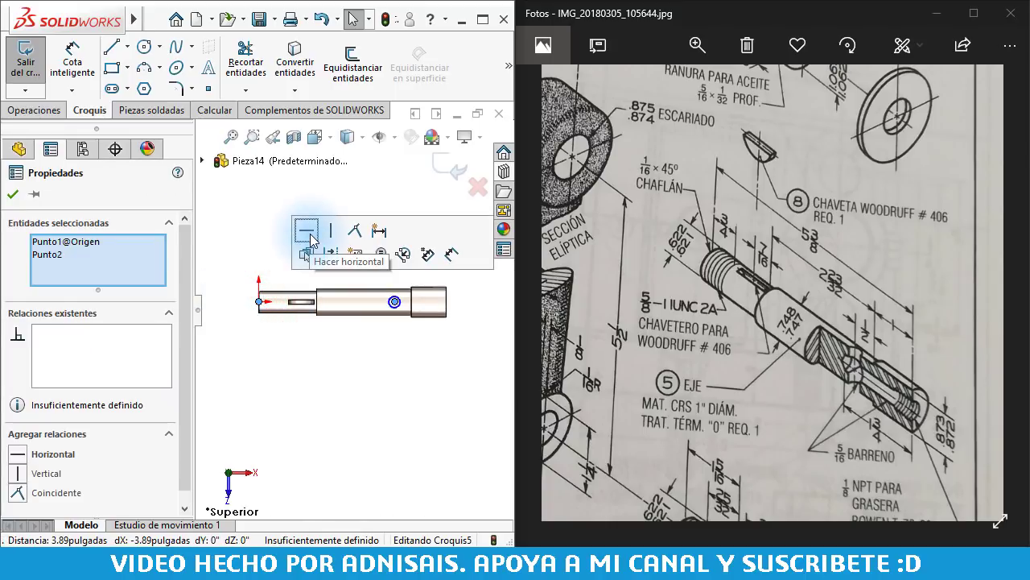
left_click(311, 231)
- Dimension the circle Ø5/16 and 1/2" from the shaft step edge
left_click(379, 358)
scroll(386, 342, "down", 2)
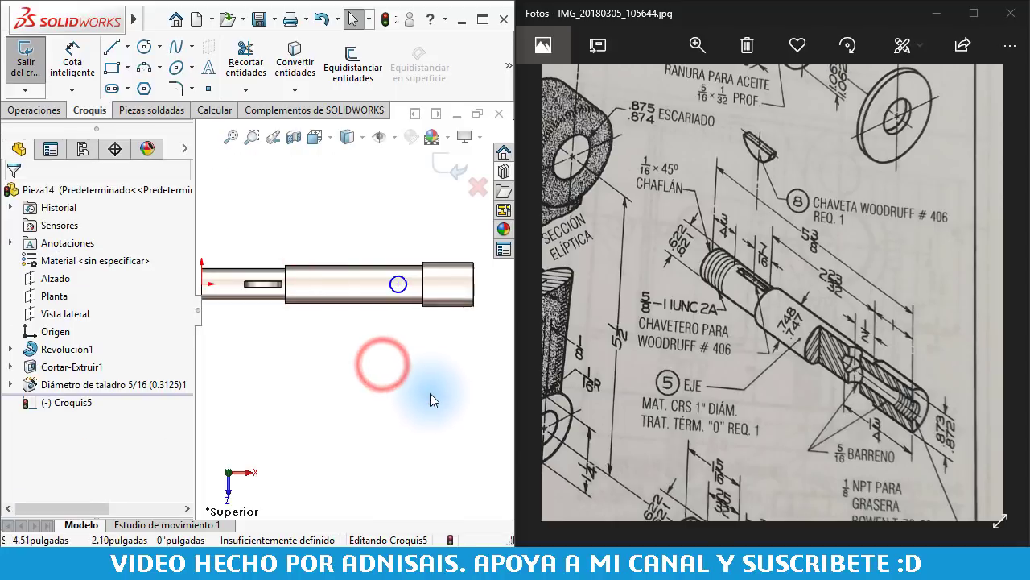
right_click_drag(429, 395, 413, 266)
left_click(399, 276)
left_click(377, 232)
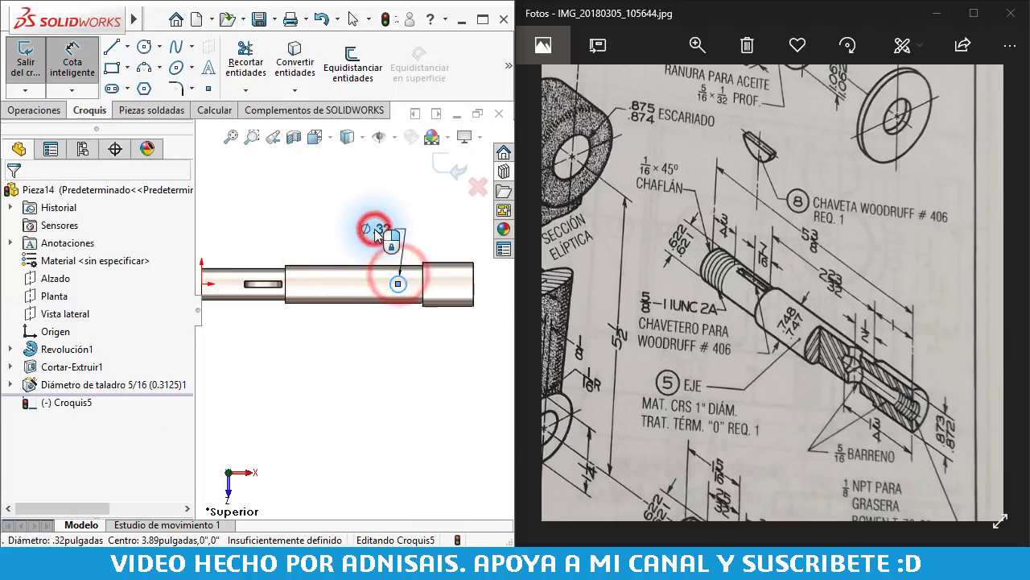
type("5/16")
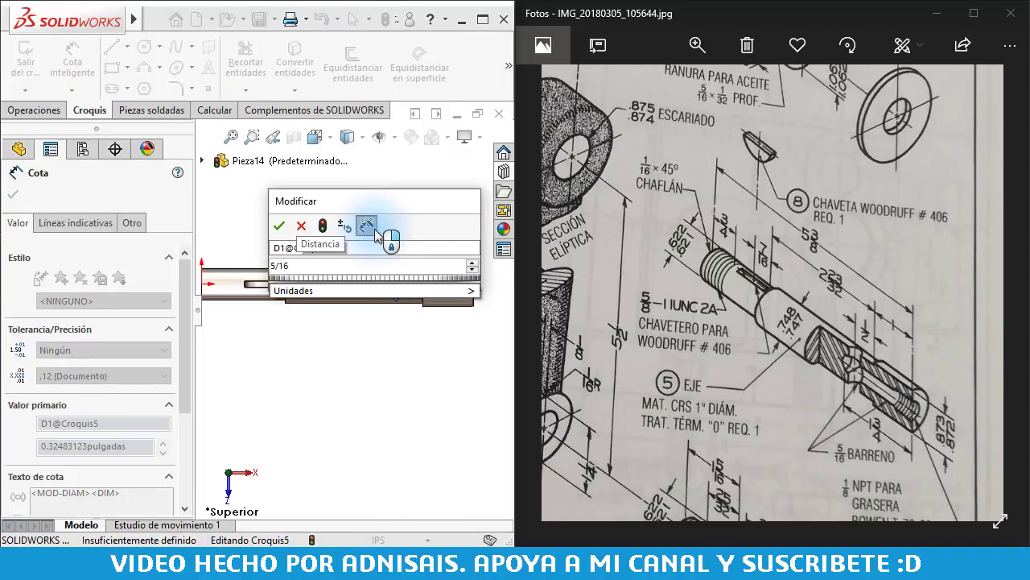
key("Return")
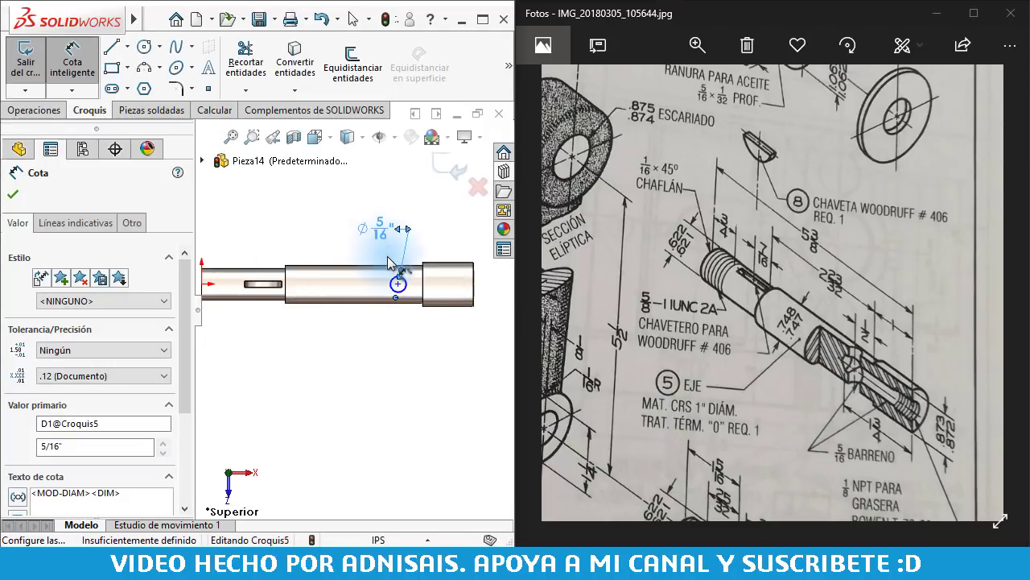
left_click(398, 284)
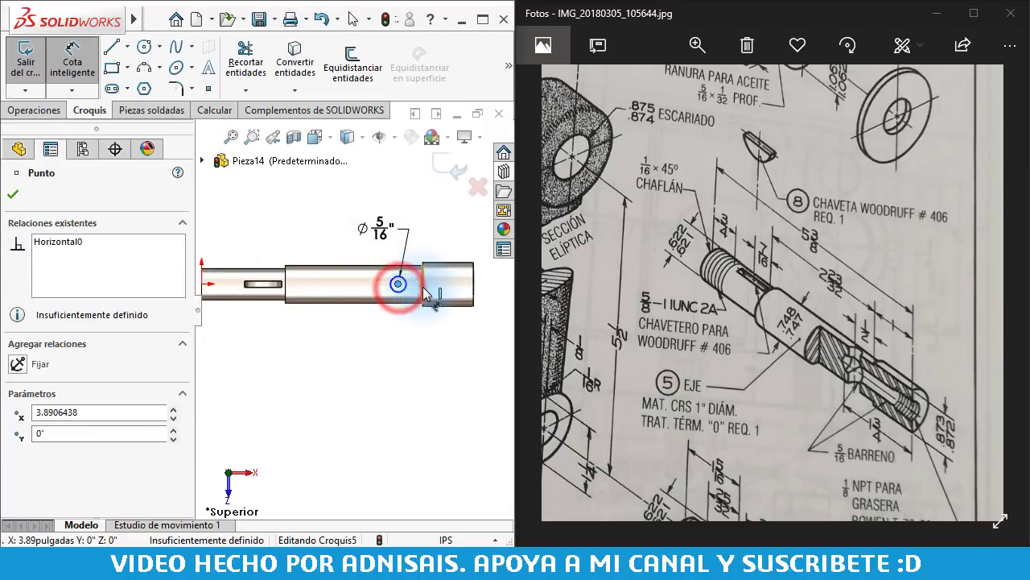
left_click(424, 288)
left_click(419, 354)
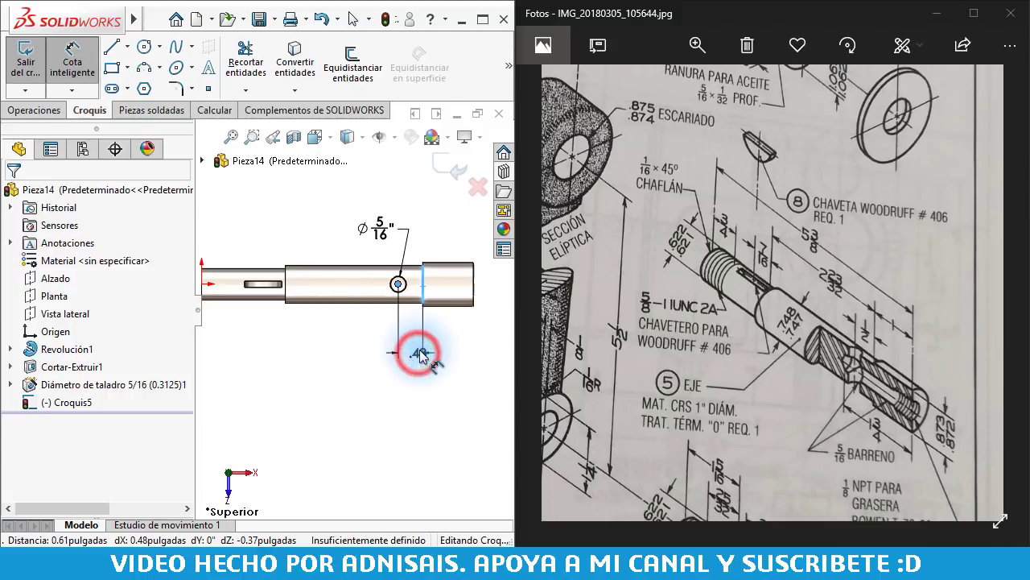
type(".61/2")
key("Return")
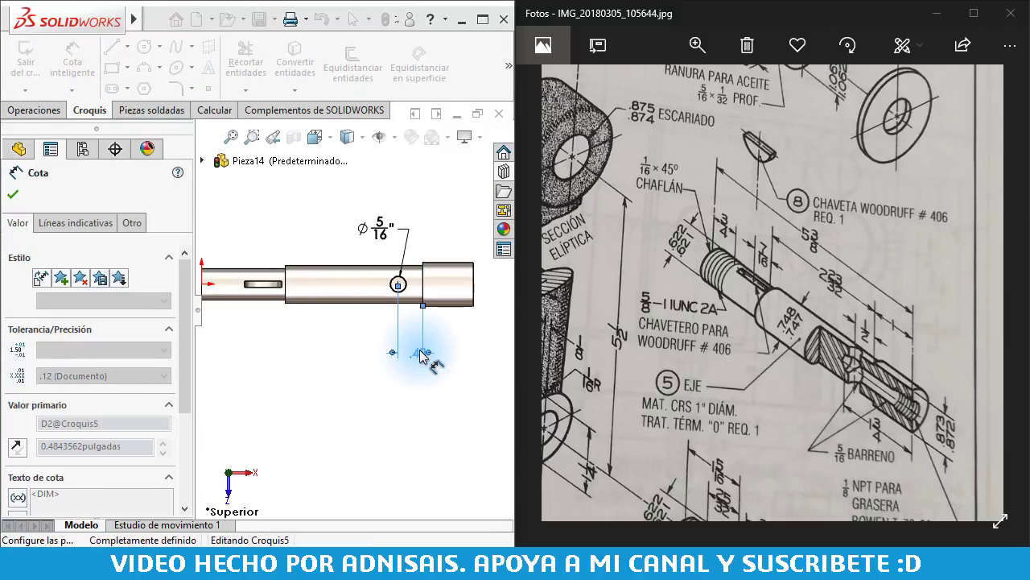
left_click(438, 396)
- Extrude-cut the circle Through All in both directions to make Cortar-Extruir2
left_click(32, 109)
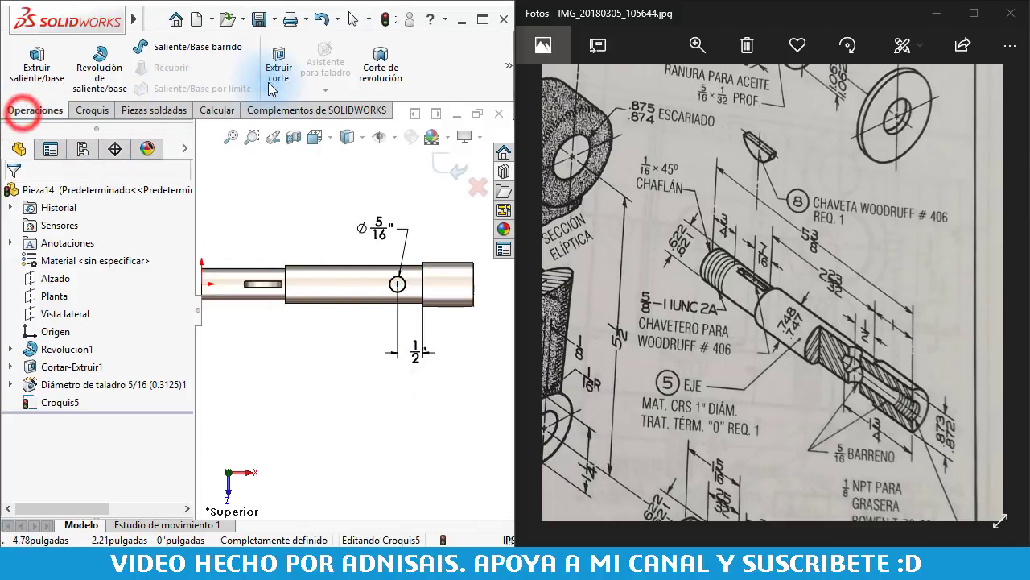
left_click(282, 78)
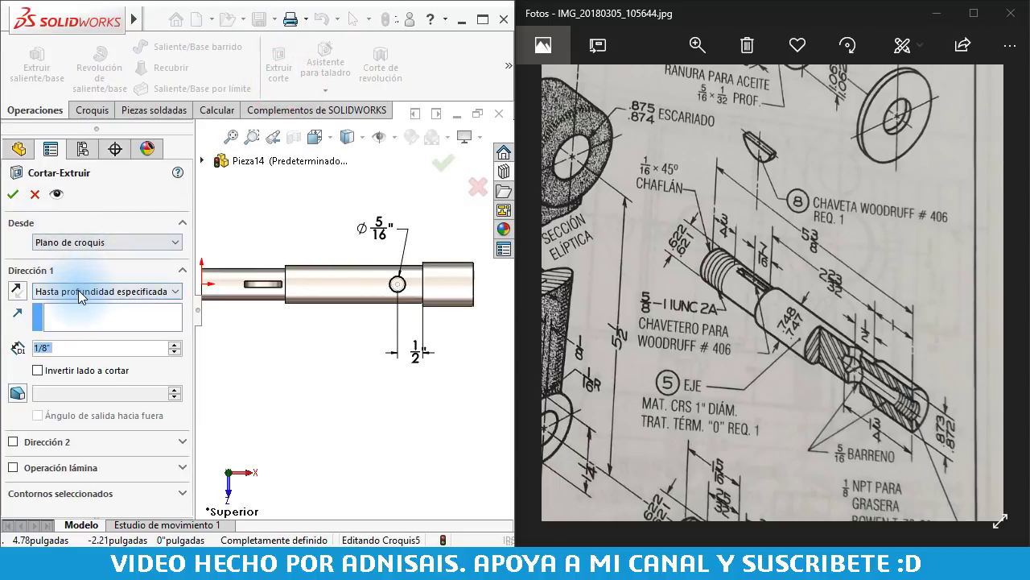
left_click(81, 293)
left_click(88, 320)
left_click(22, 197)
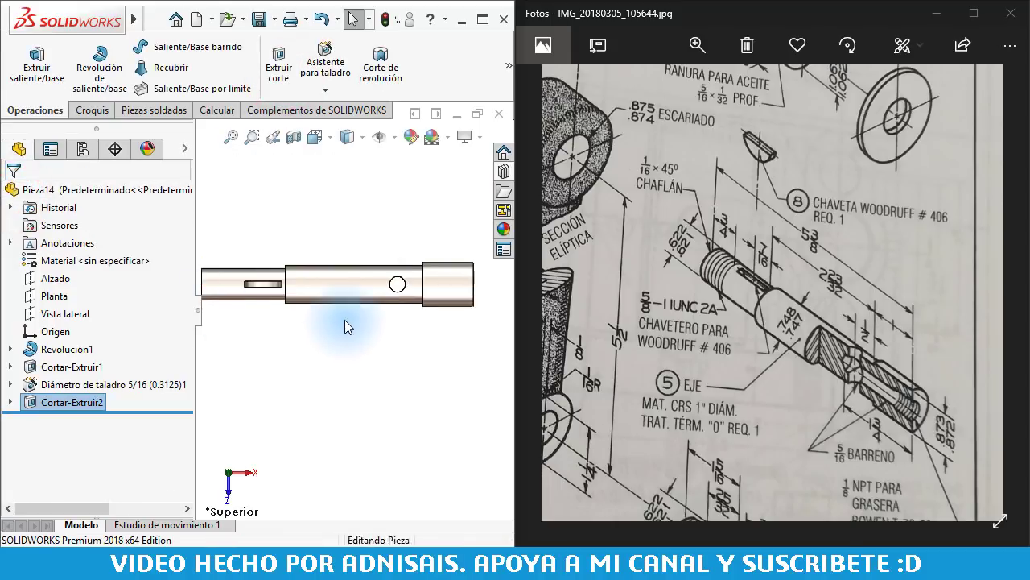
middle_click_drag(344, 320, 341, 201)
left_click(292, 138)
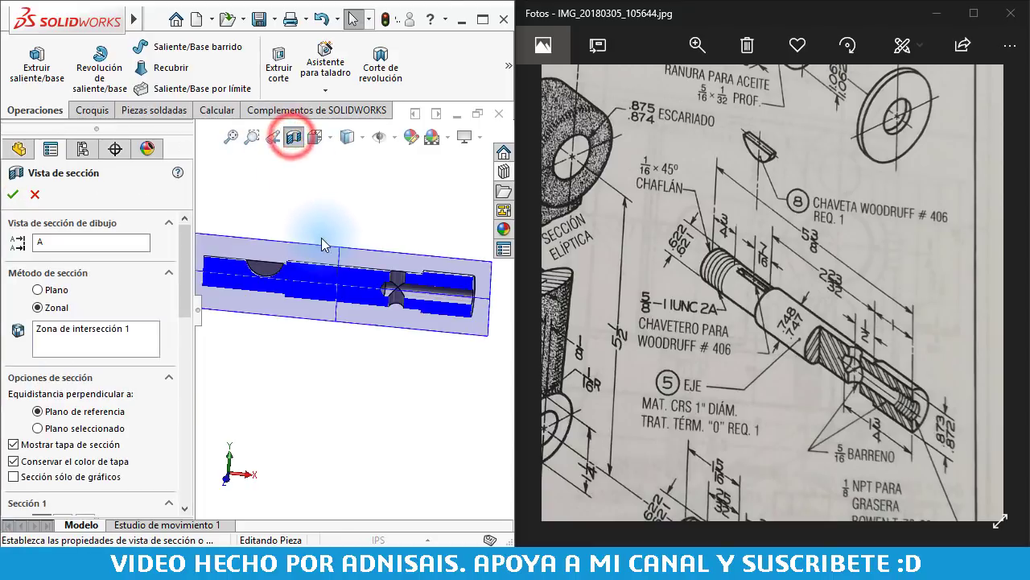
left_click(13, 191)
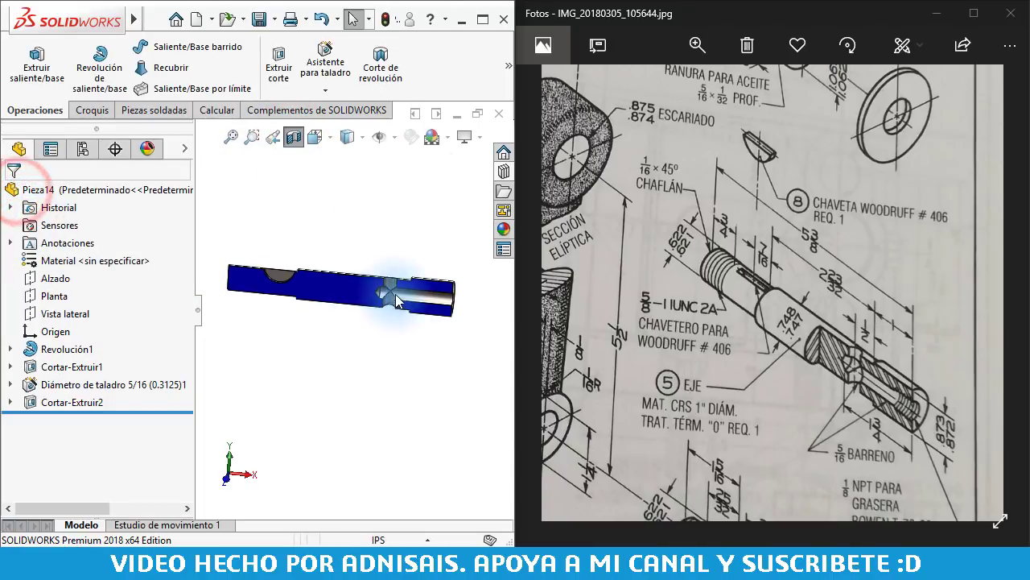
scroll(394, 291, "down", 3)
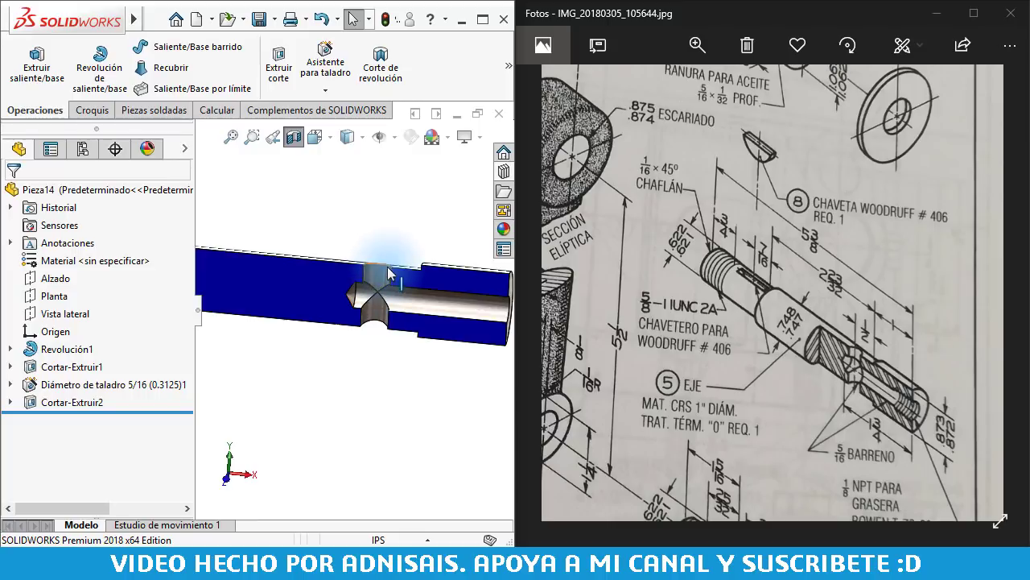
mouse_move(422, 260)
middle_mouse_down()
mouse_move(396, 294)
mouse_move(298, 273)
mouse_move(298, 254)
middle_mouse_up()
left_click(291, 143)
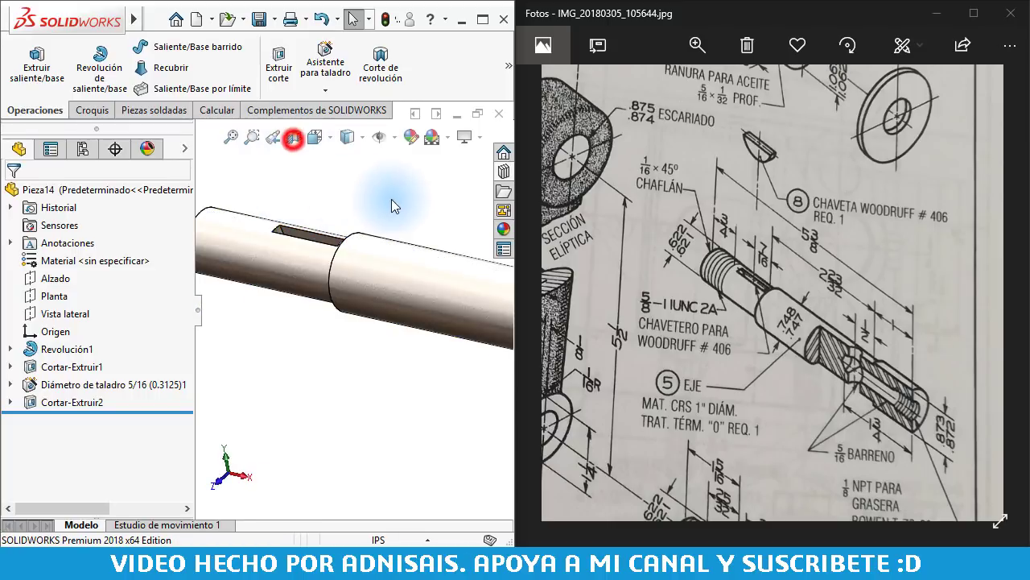
scroll(391, 217, "up", 1)
scroll(392, 235, "up", 2)
scroll(458, 346, "down", 2)
scroll(457, 346, "down", 1)
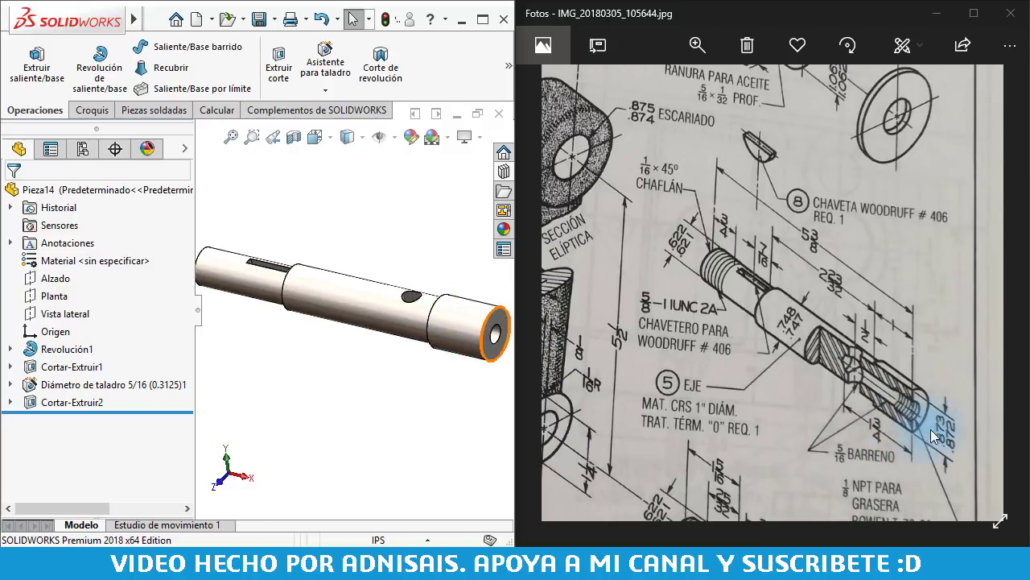
left_click_drag(922, 424, 887, 338)
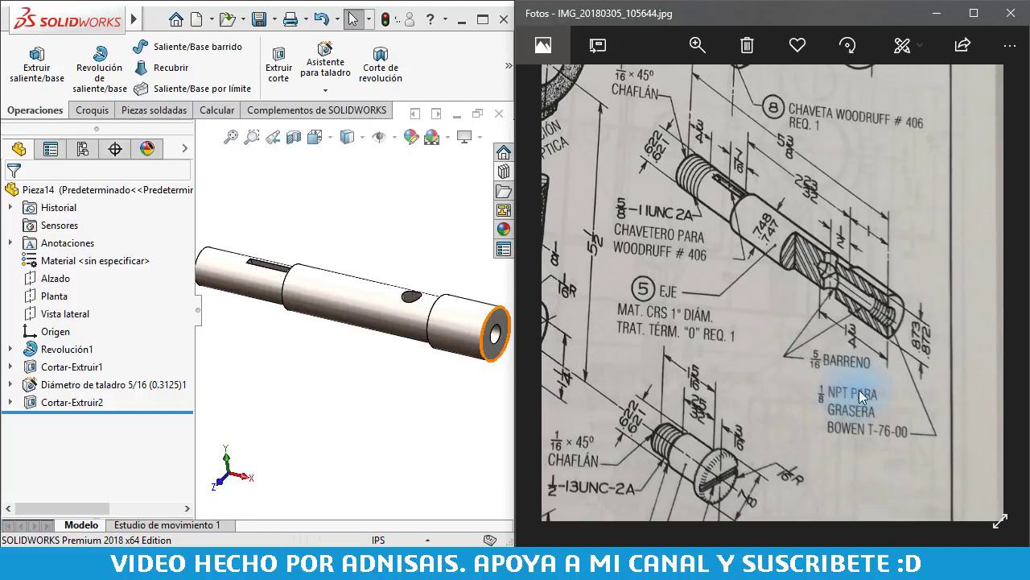
- On the shaft's end face, set up a Hole Wizard tapered tap of 1/8 NPT, 0.46 in deep
scroll(471, 394, "down", 5)
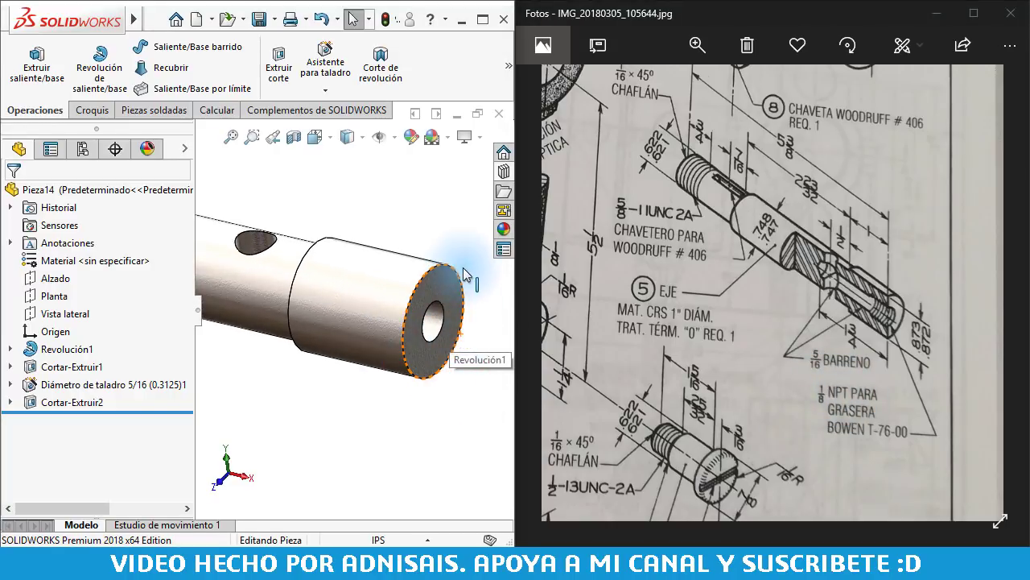
left_click(463, 260)
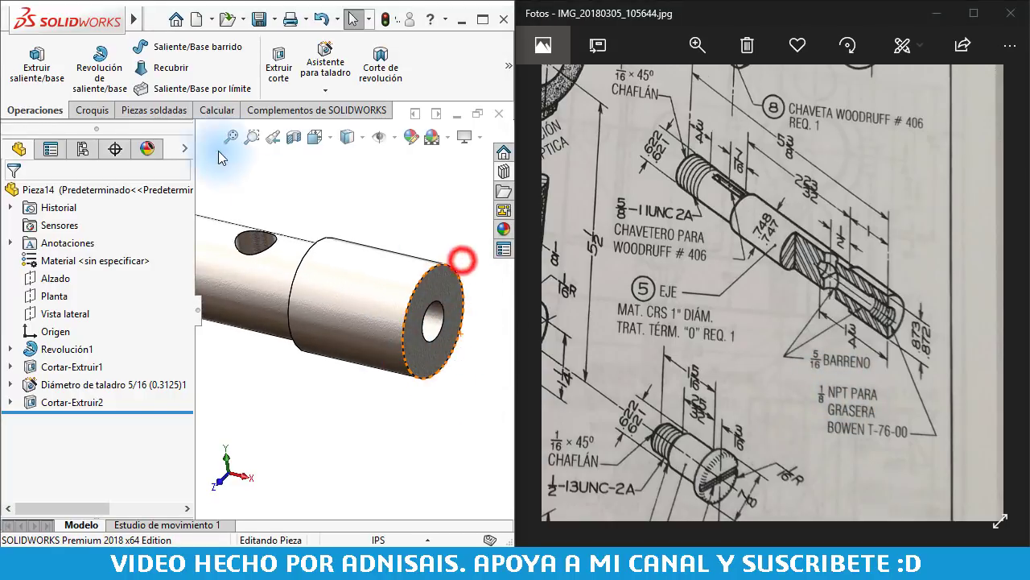
left_click(325, 64)
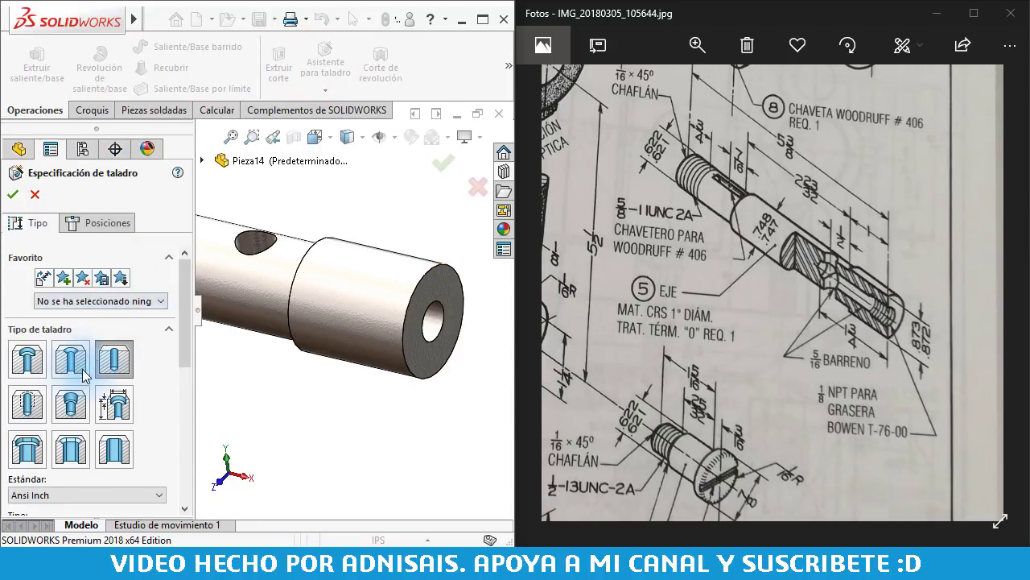
left_click(75, 410)
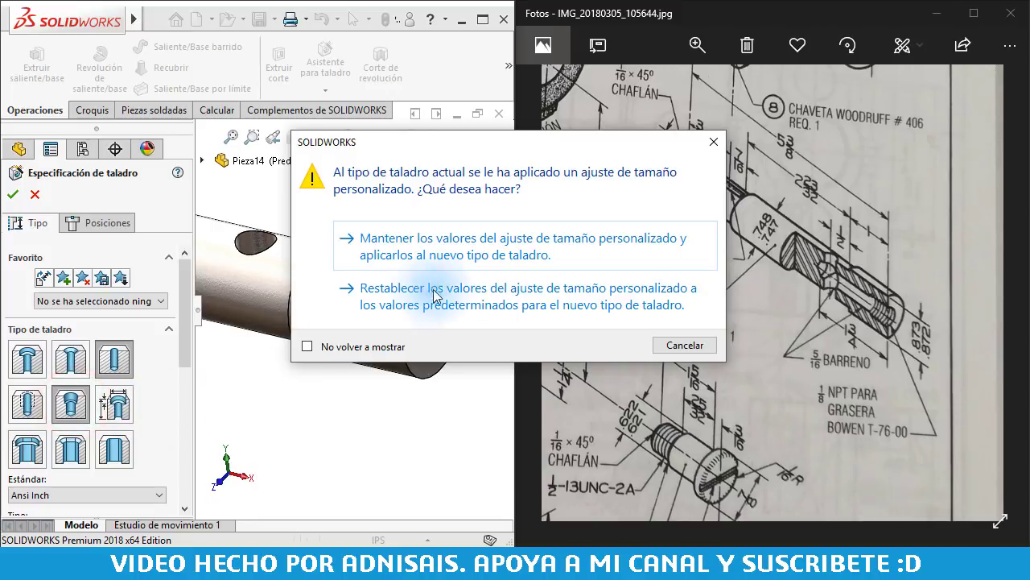
left_click(347, 294)
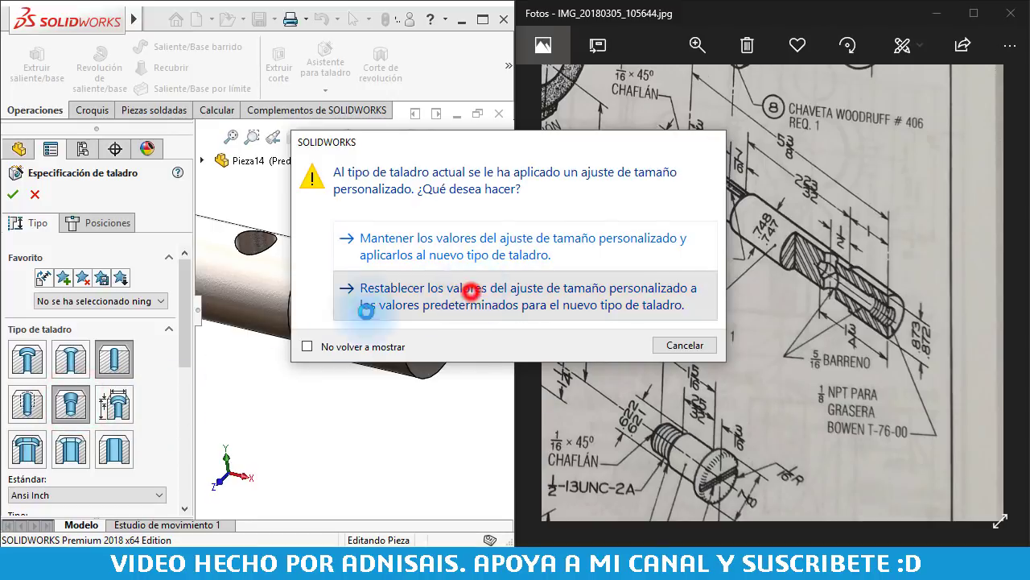
left_click_drag(185, 294, 184, 354)
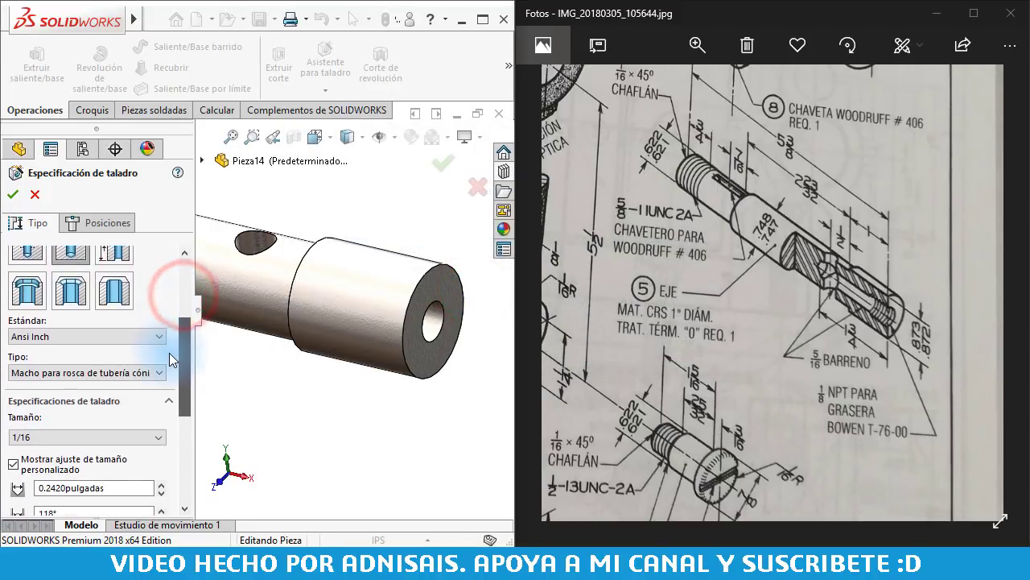
left_click(74, 435)
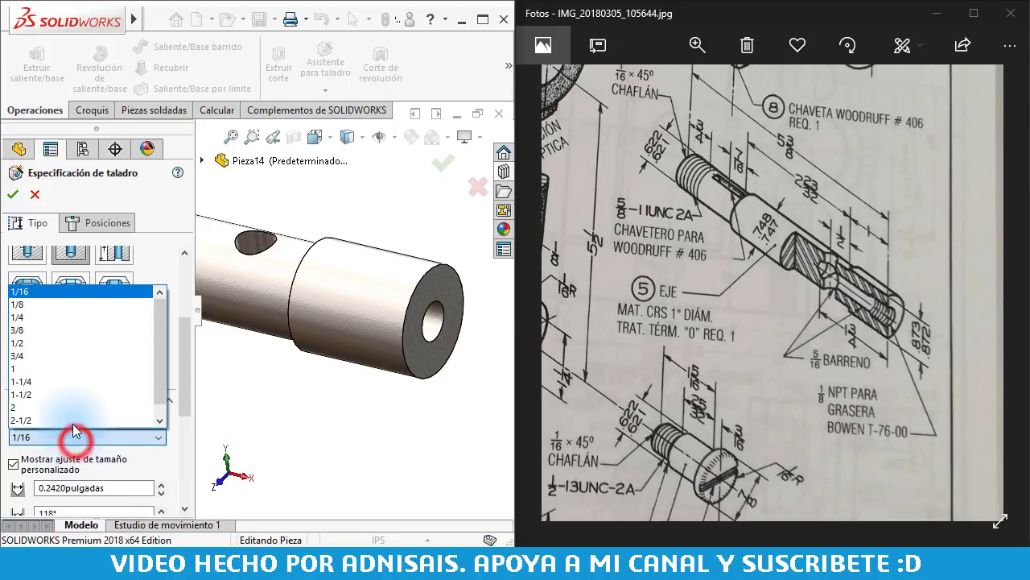
left_click(72, 304)
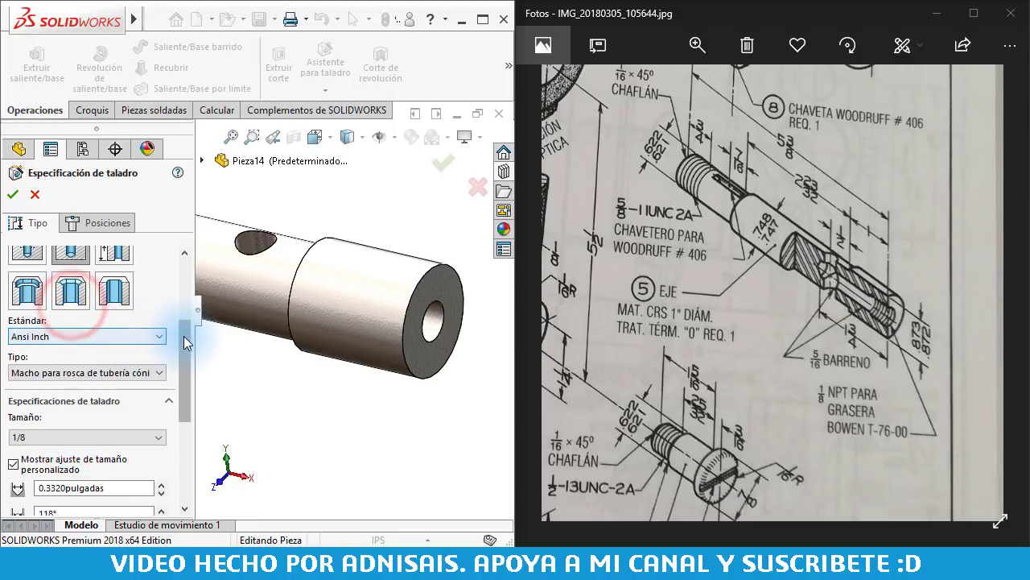
left_click_drag(184, 340, 180, 377)
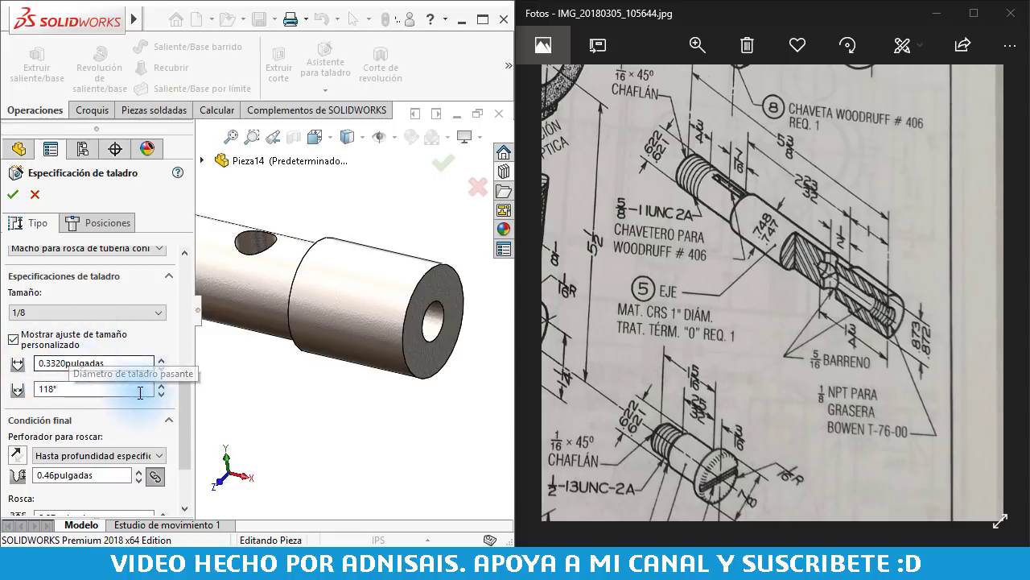
left_click_drag(183, 398, 177, 429)
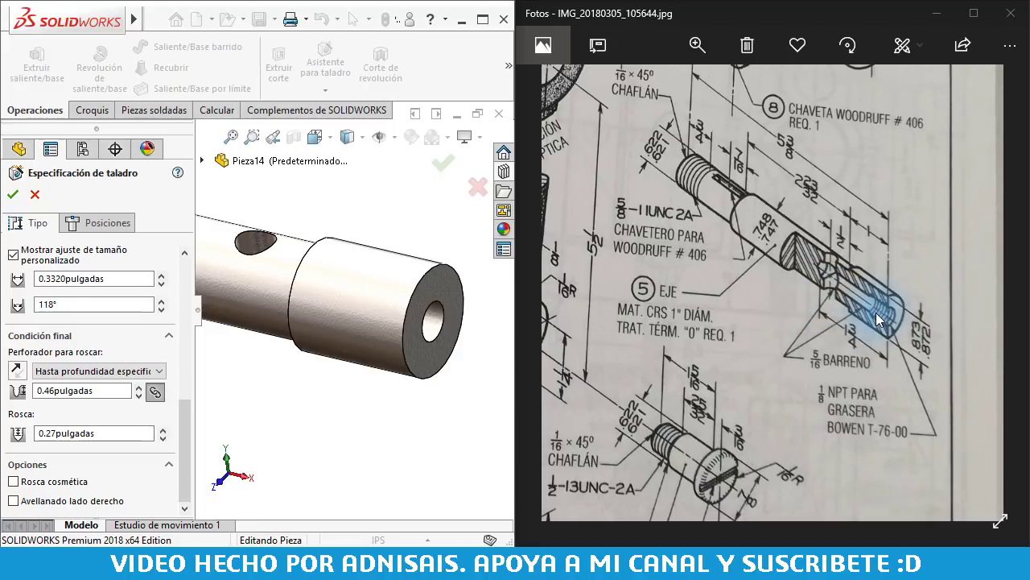
left_click(55, 390)
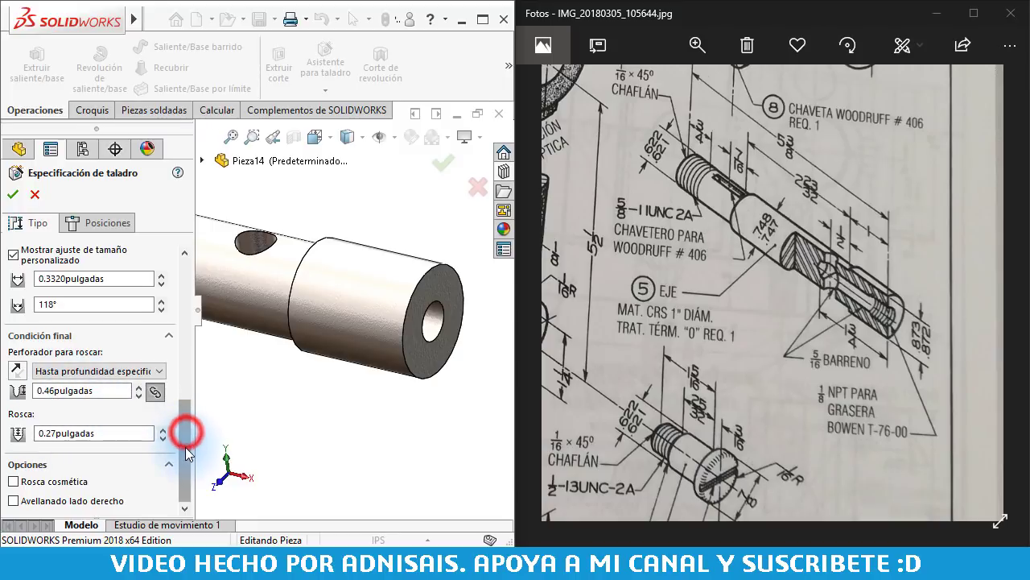
- Position the 1/8 NPT tap on the shaft's end face and accept the hole
left_click(72, 219)
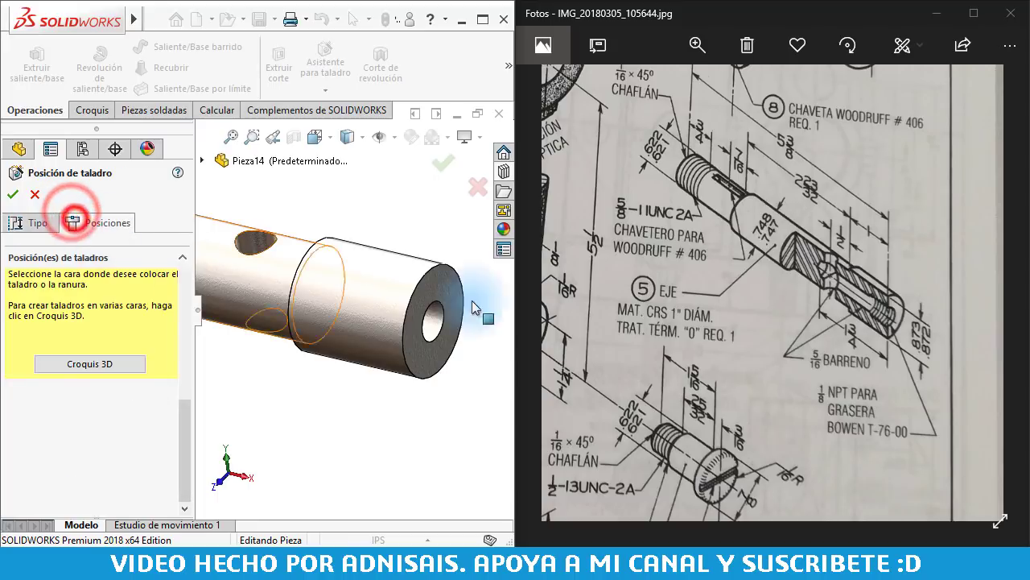
left_click(441, 296)
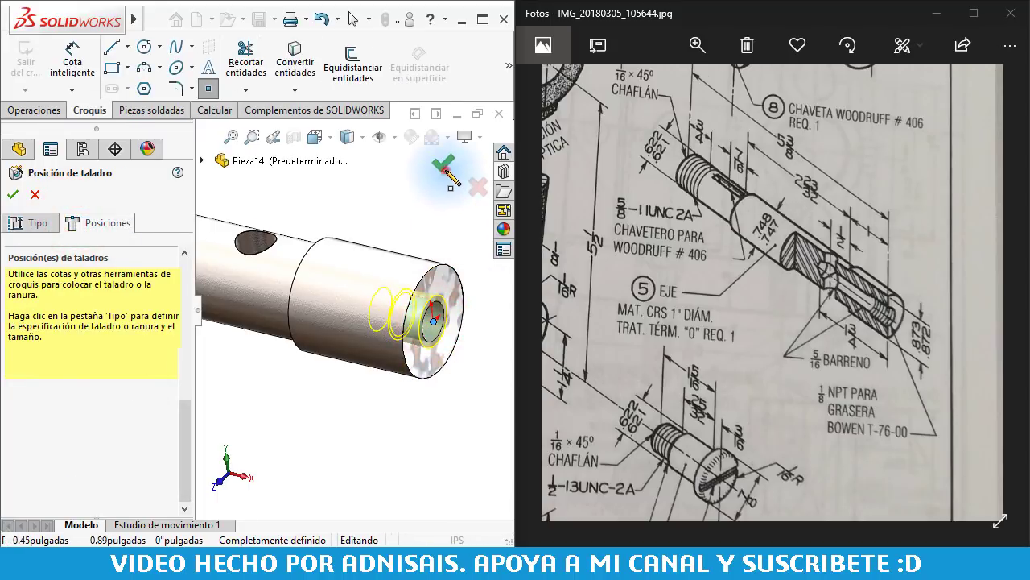
key("Return")
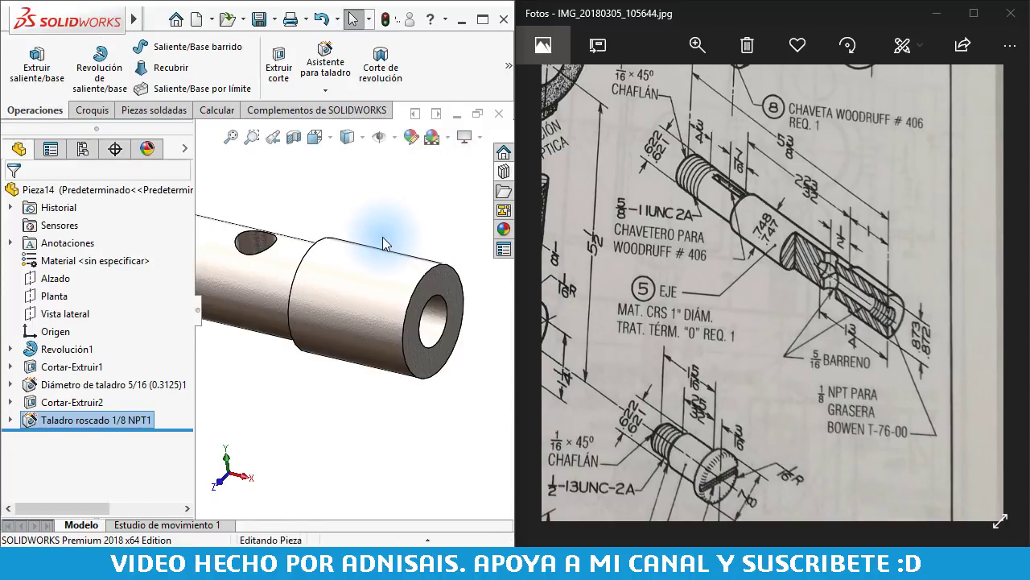
left_click(382, 236)
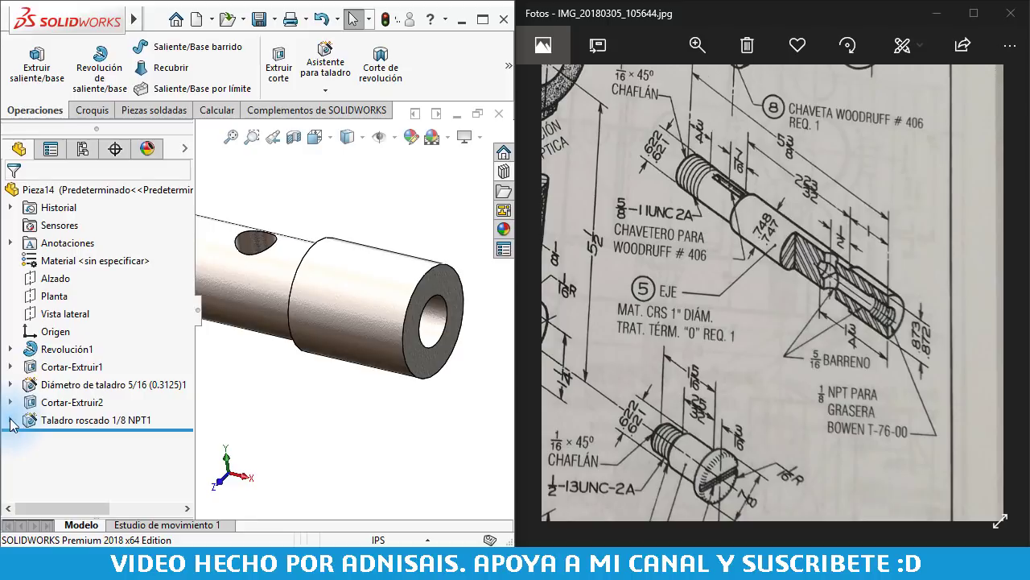
- Edit Taladro roscado 1/8 NPT1 and enable its Rosca cosmética option
left_click(10, 419)
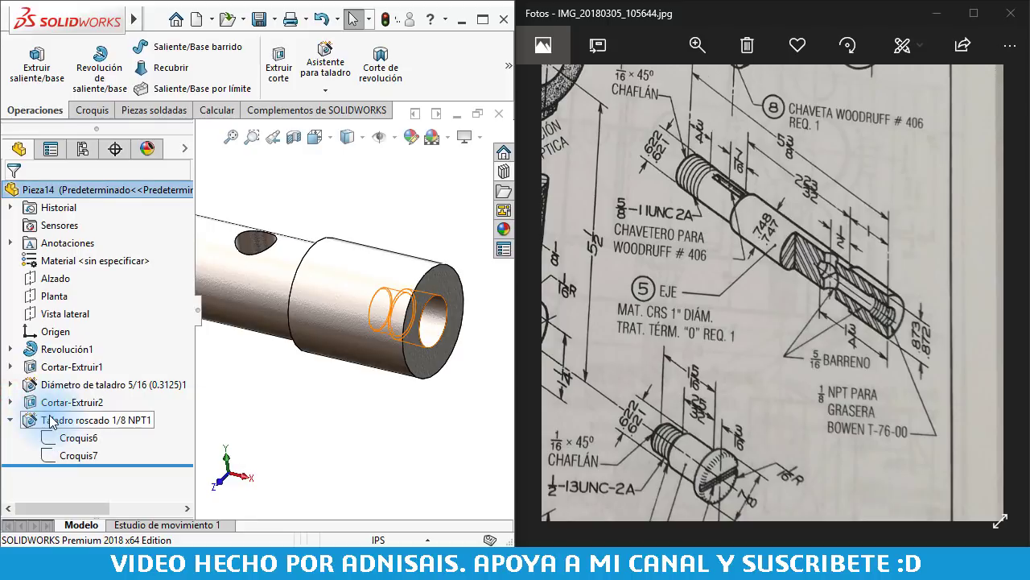
left_click(50, 420)
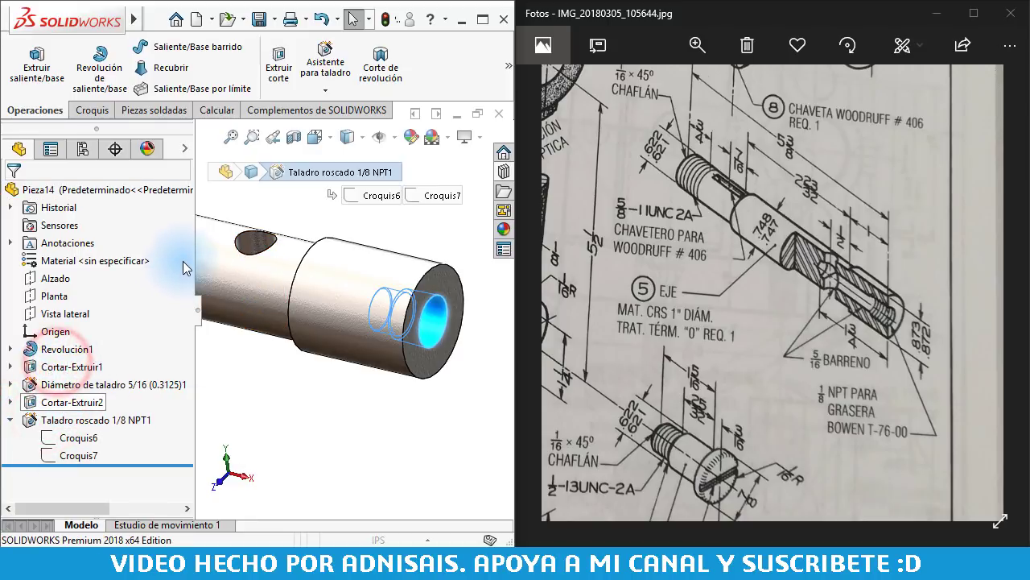
left_click_drag(185, 262, 164, 476)
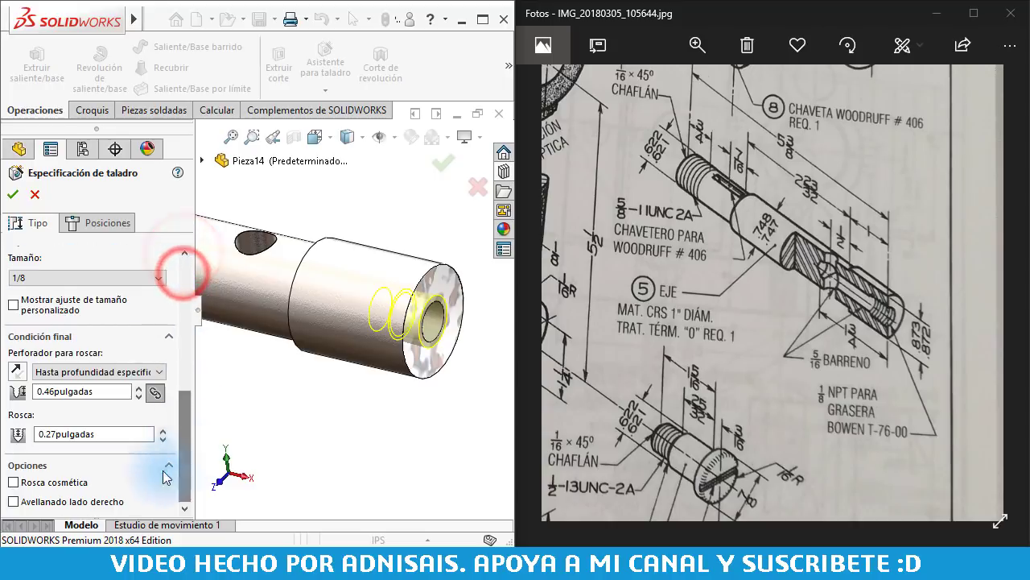
left_click(18, 482)
left_click_drag(182, 421, 185, 453)
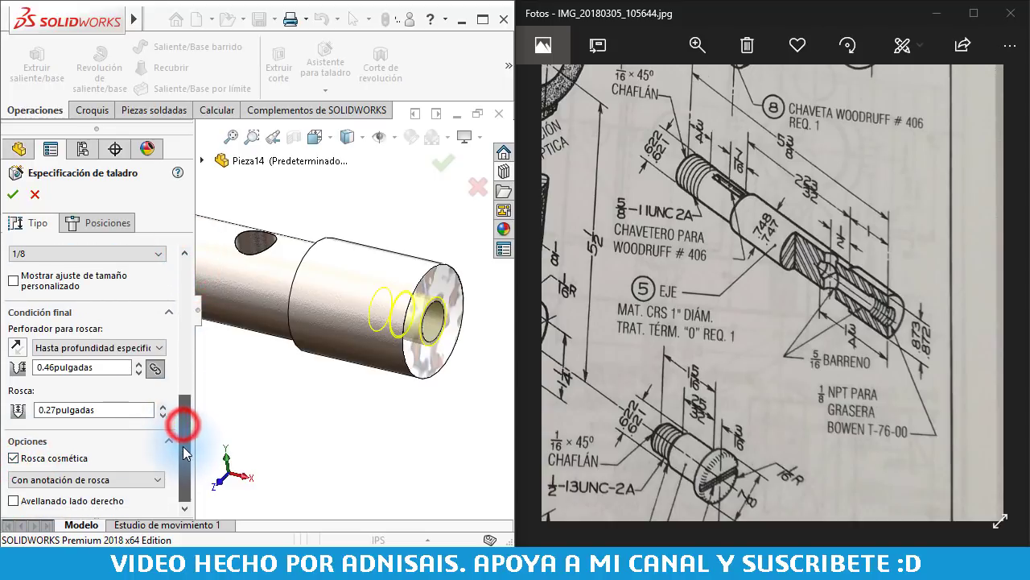
left_click(12, 194)
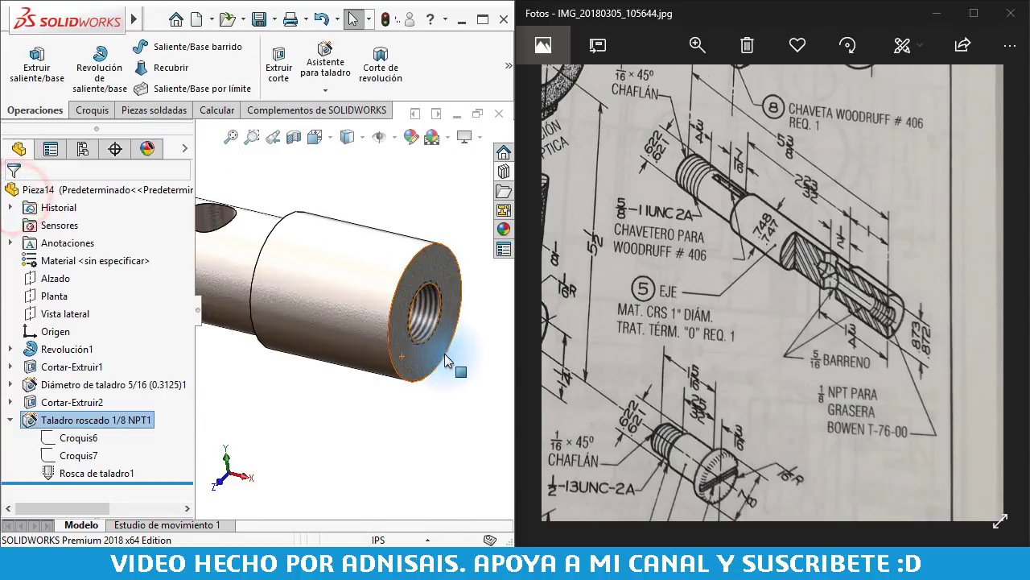
- Orbit and zoom the shaft to inspect the cosmetically threaded end hole
middle_click_drag(441, 364, 401, 251)
scroll(416, 286, "up", 3)
left_click(400, 251)
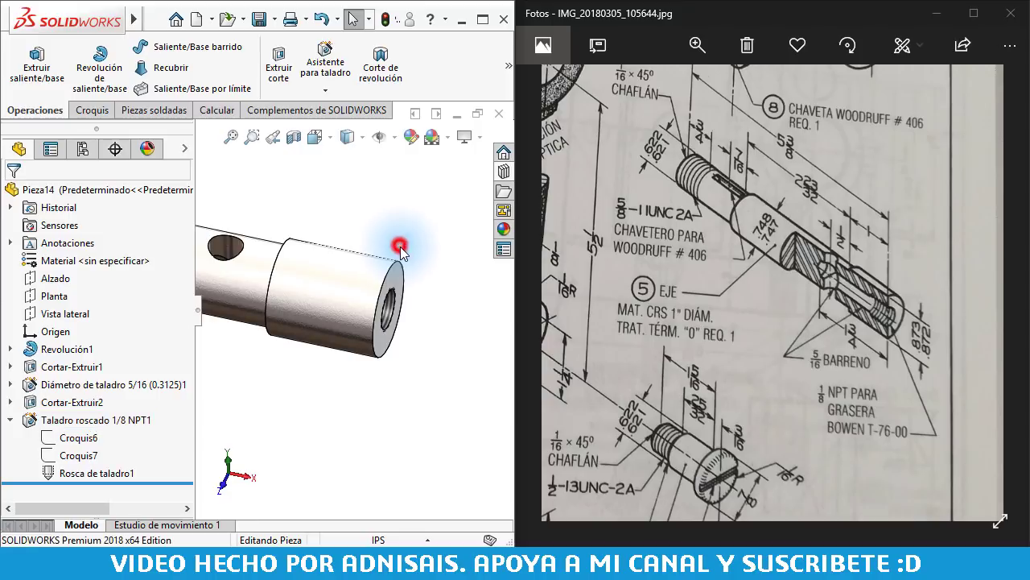
scroll(400, 251, "up", 3)
scroll(256, 274, "up", 1)
scroll(354, 322, "down", 2)
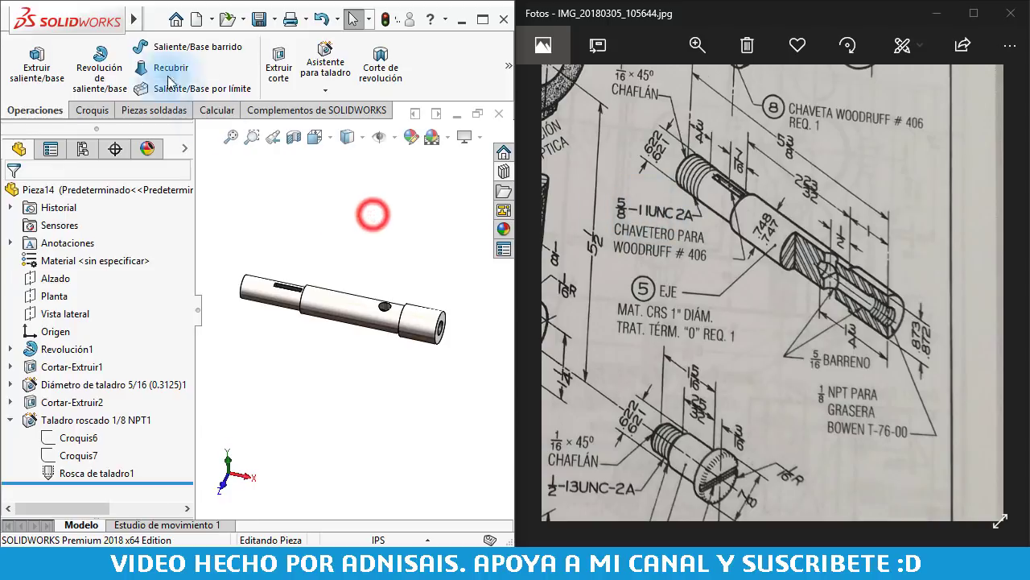
left_click(339, 20)
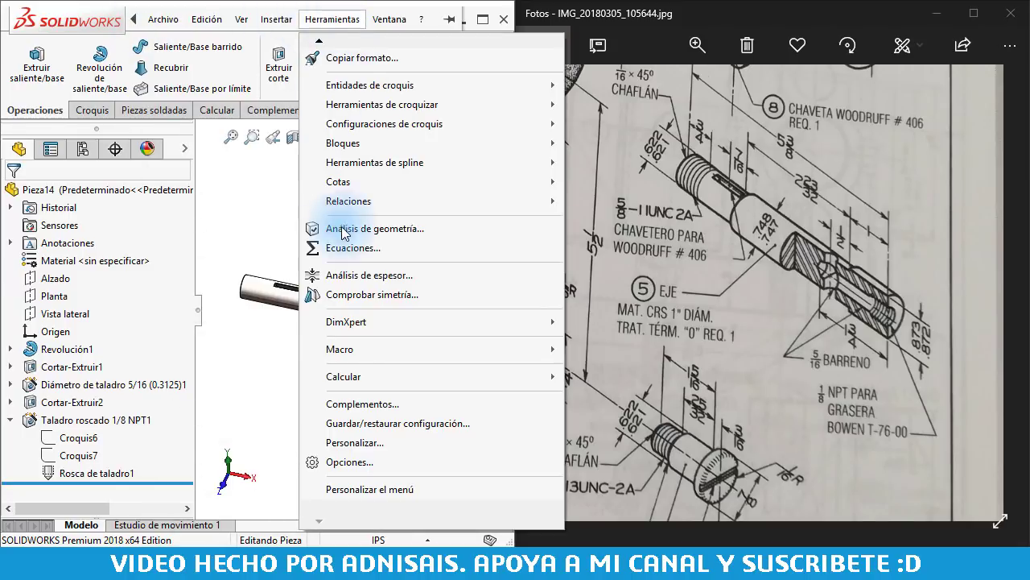
mouse_move(308, 484)
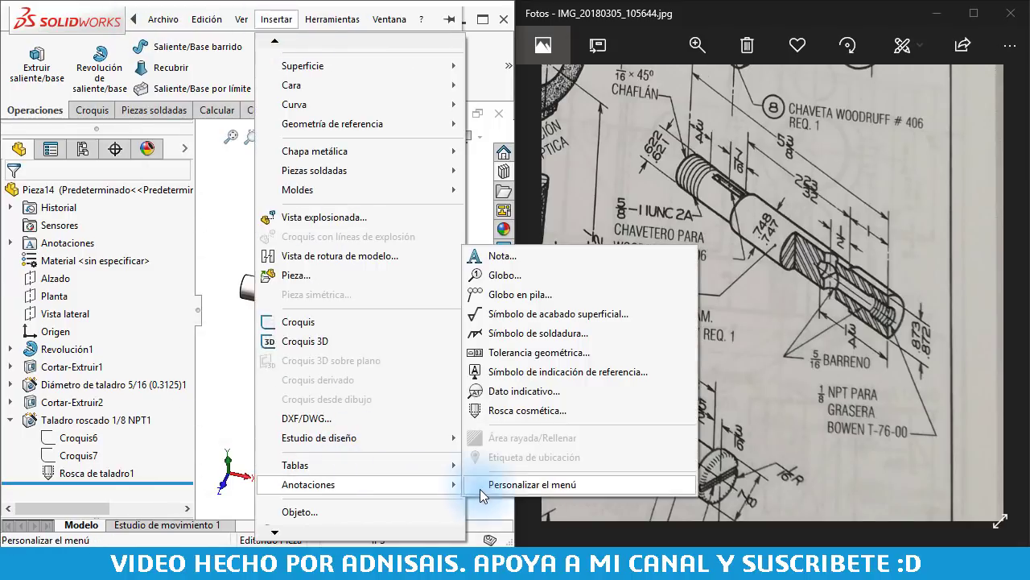
- Apply a 5/8-11 cosmetic thread, 3/4" deep, to the shaft's left end edge
left_click(518, 417)
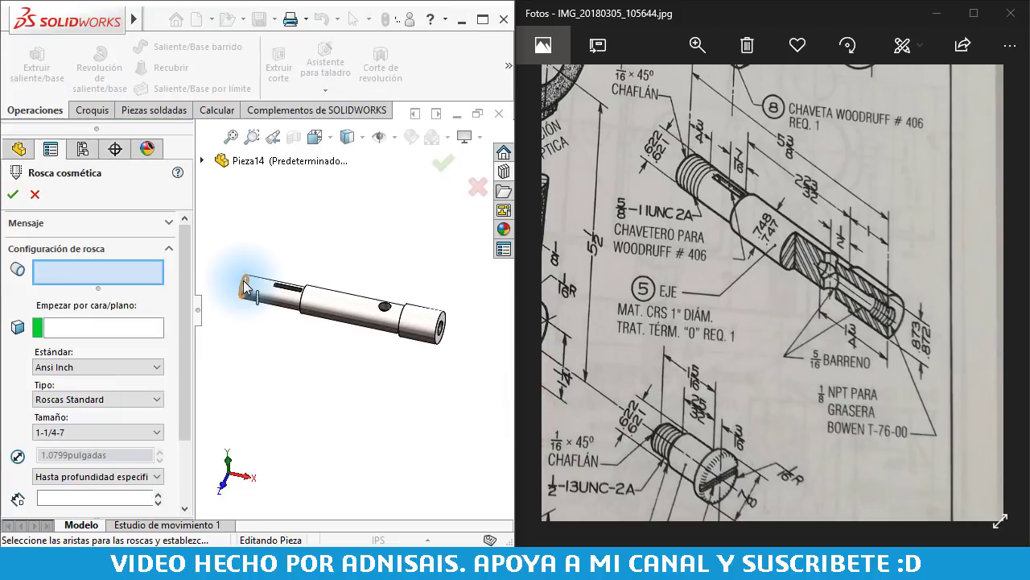
left_click(242, 285)
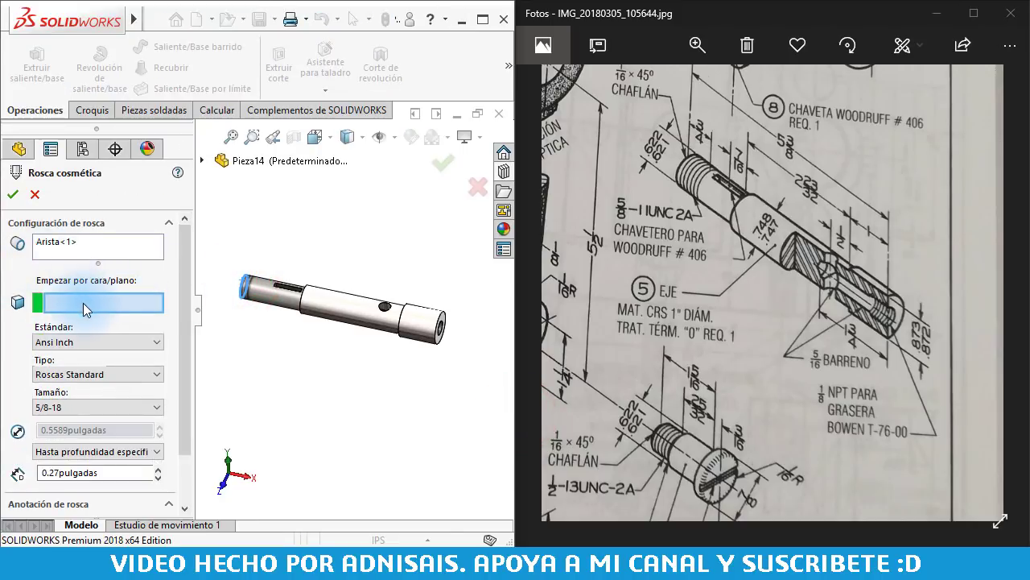
scroll(241, 286, "down", 5)
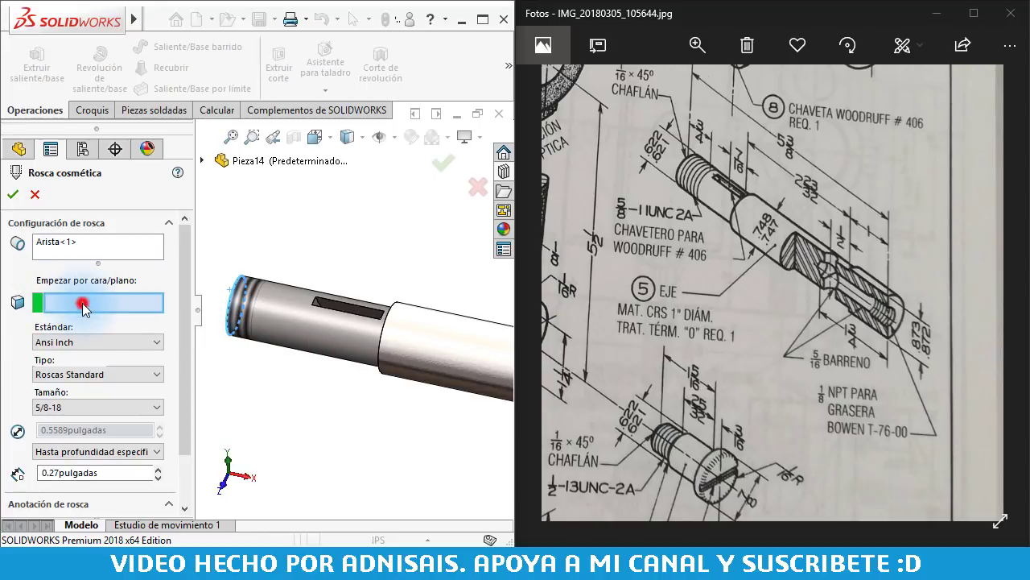
left_click(127, 337)
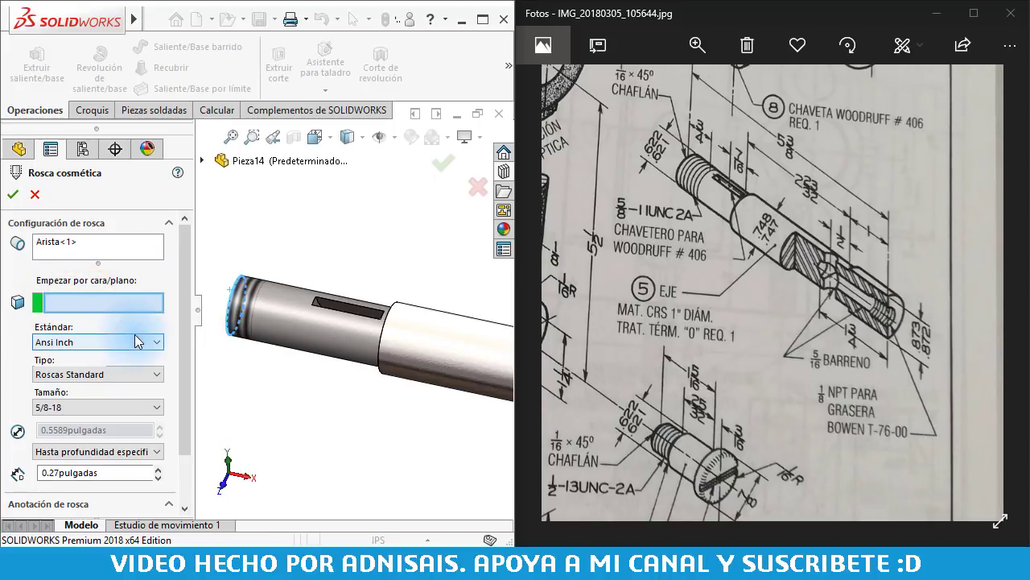
left_click(85, 407)
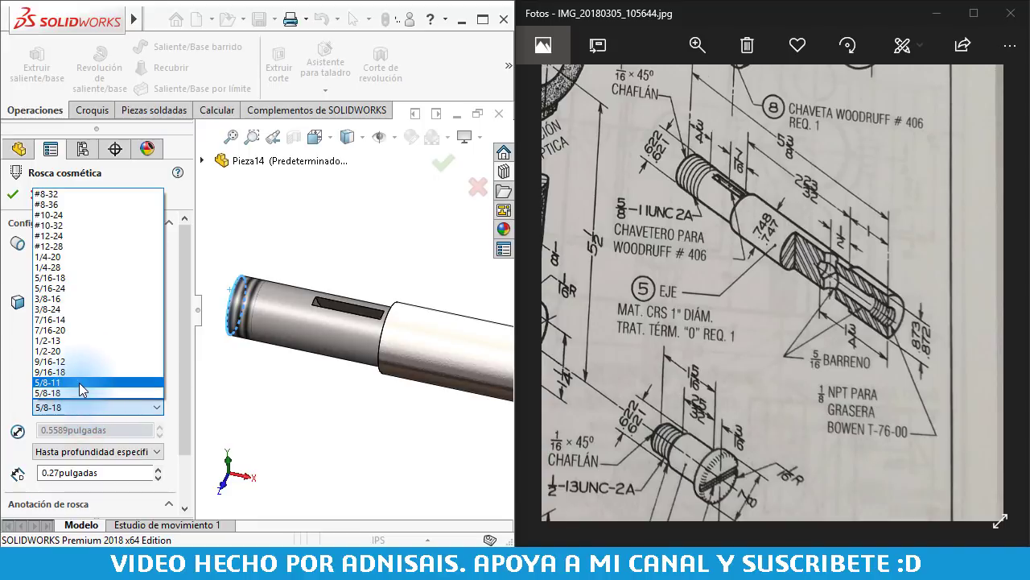
left_click(81, 385)
left_click_drag(185, 364, 183, 385)
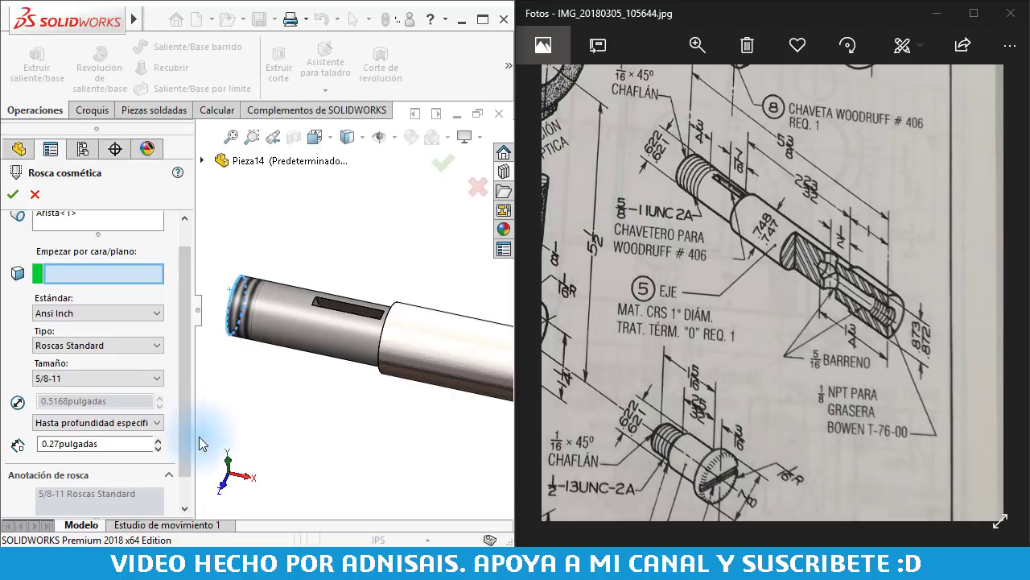
double_click(116, 445)
type("3/4\"")
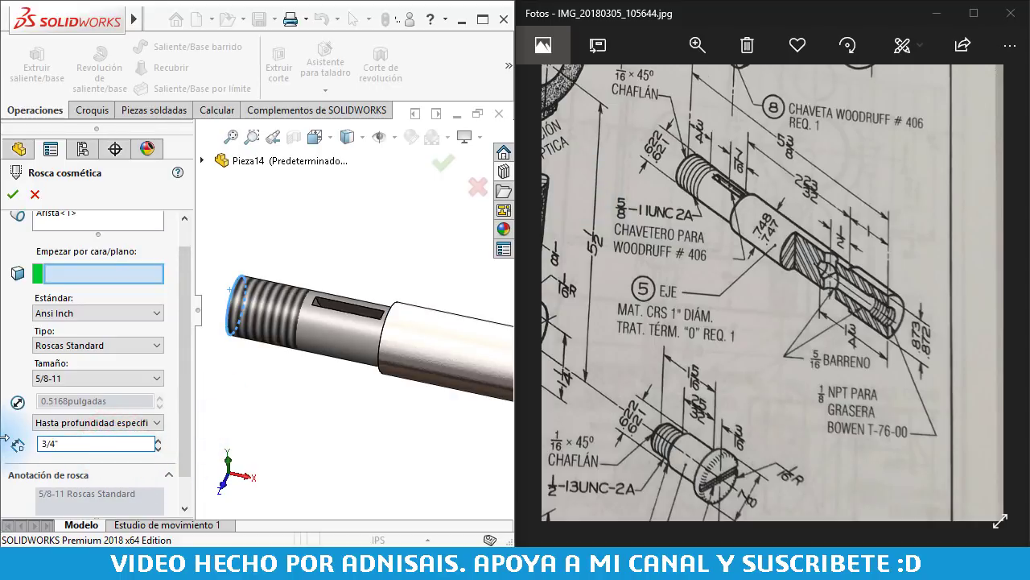
key("Return")
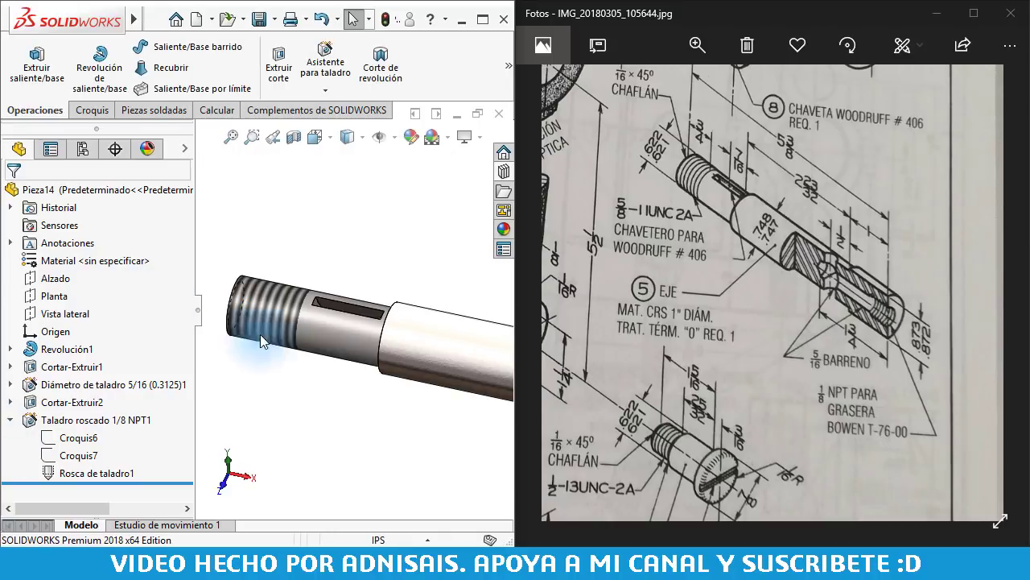
middle_click_drag(260, 334, 351, 251)
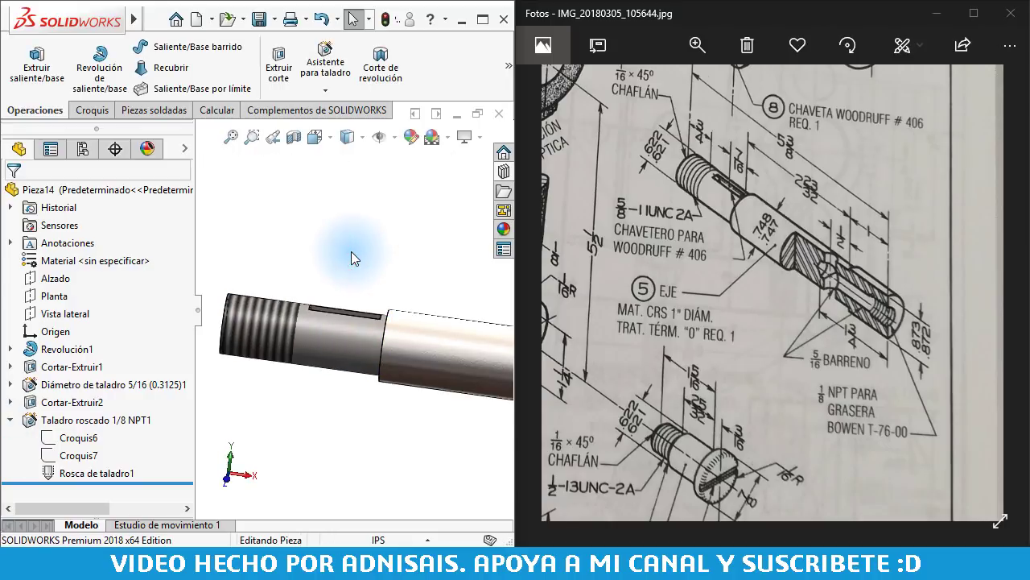
- View the shaft isometrically and expand the Features ribbon to show Redondeo, Nervio and Ángulo de salida
key("ctrl+7")
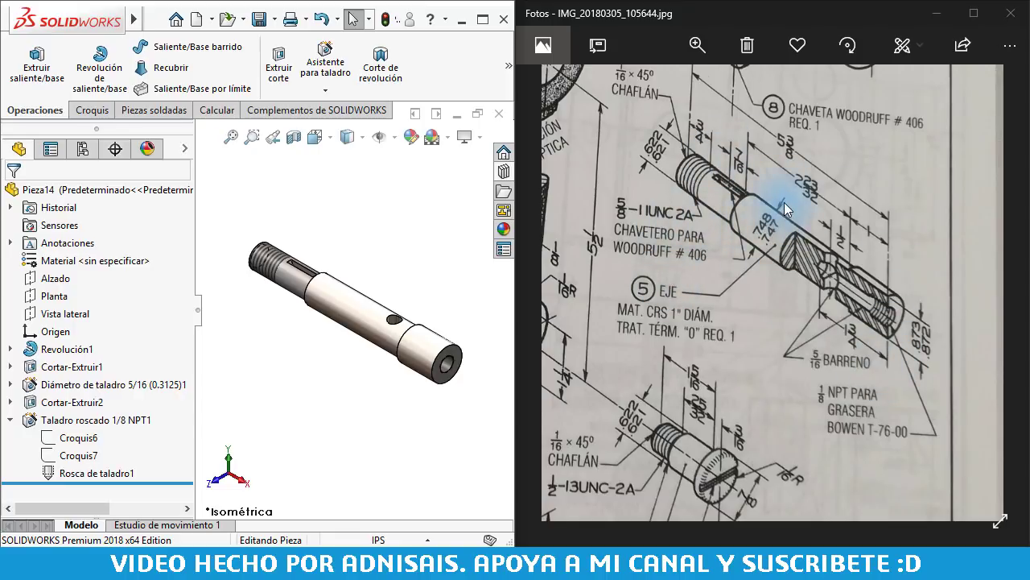
left_click_drag(786, 209, 660, 122)
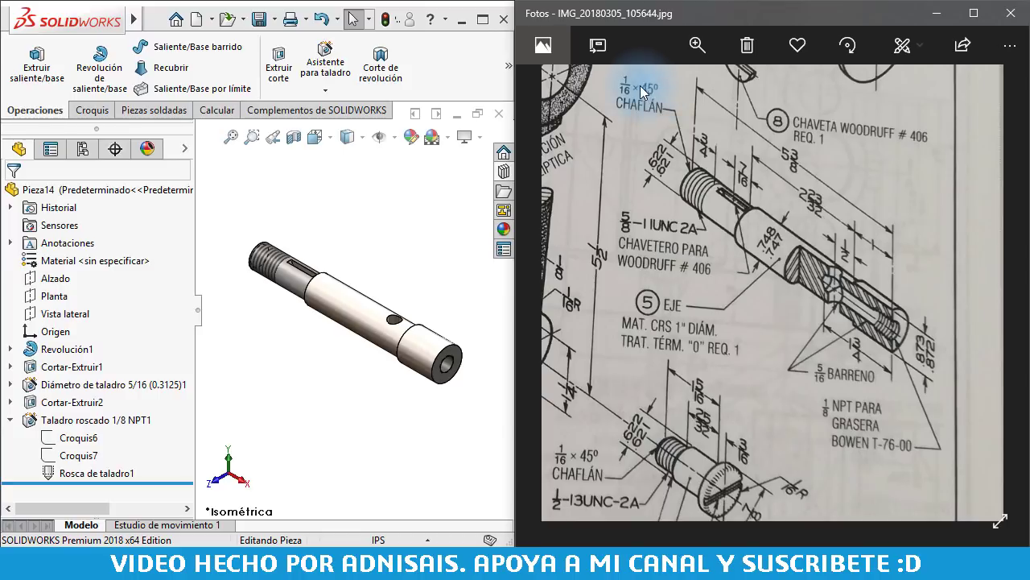
left_click(402, 184)
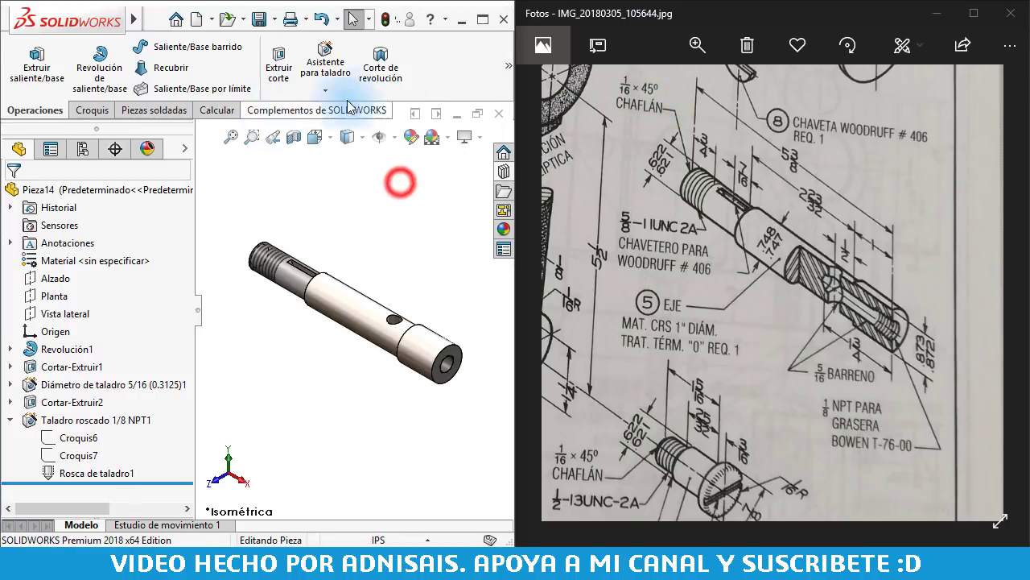
left_click(507, 77)
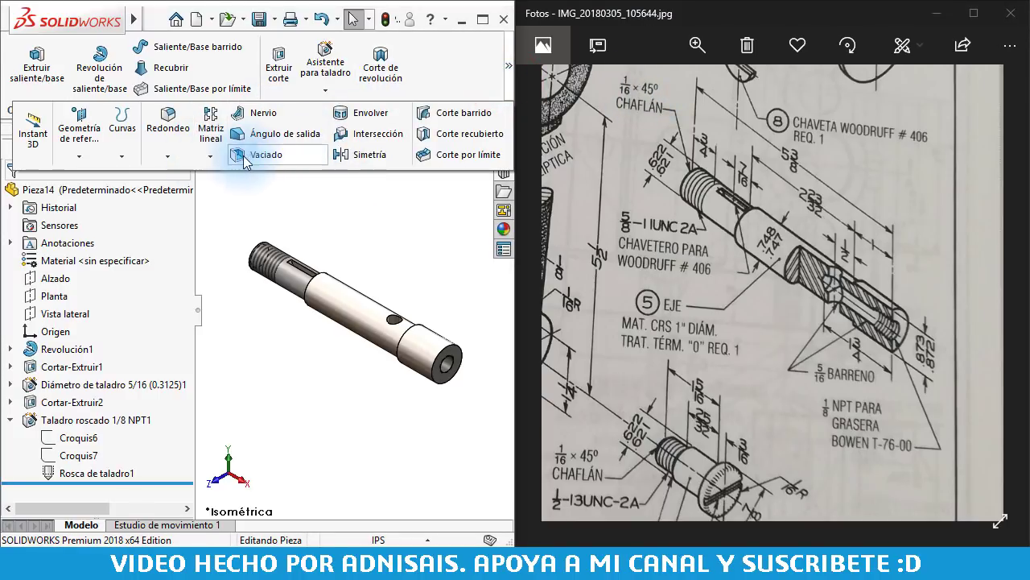
- Chamfer the threaded end edge 1/16" at 45° with the Chaflán tool
left_click(166, 155)
left_click(161, 194)
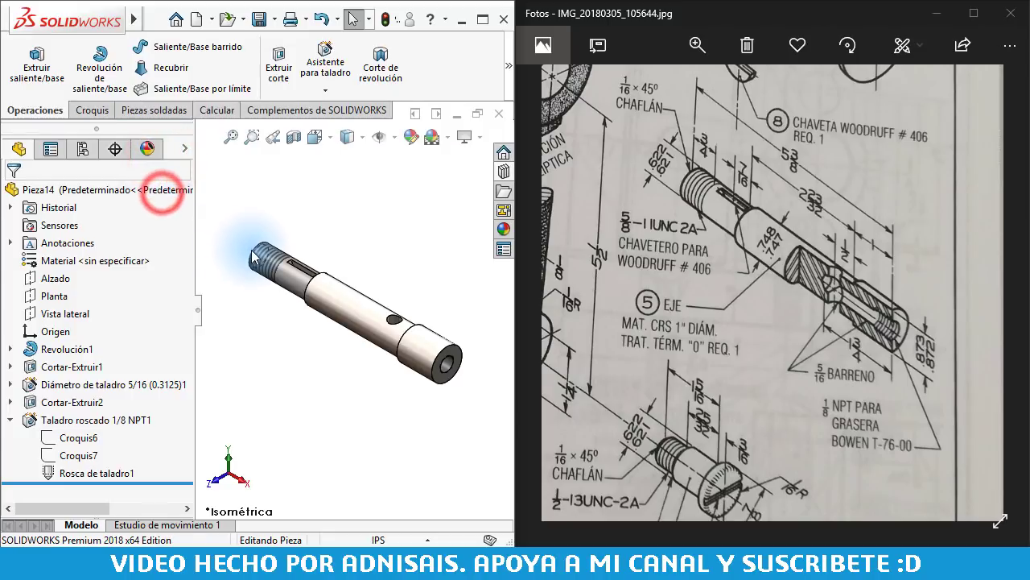
left_click(258, 252)
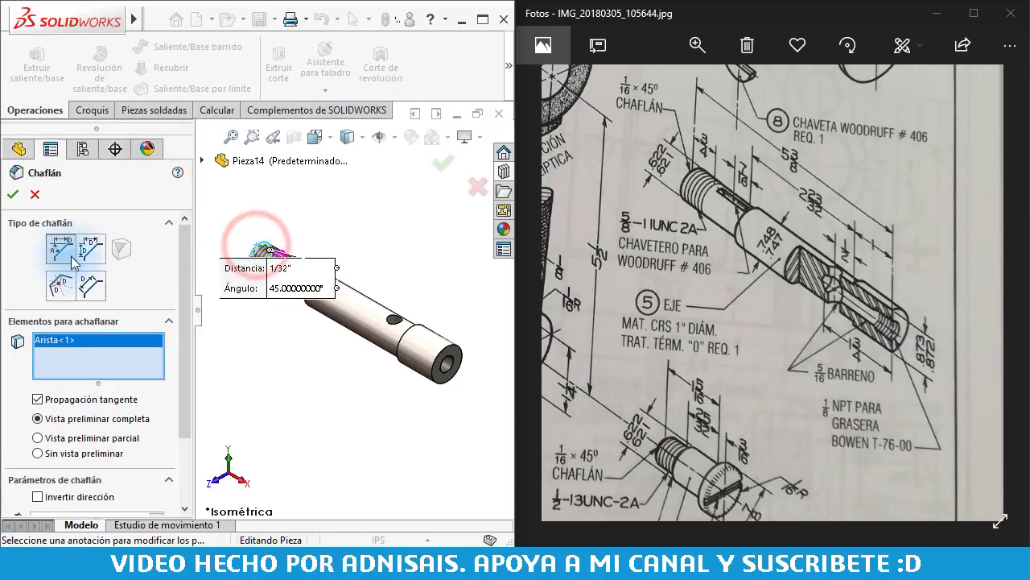
left_click_drag(185, 253, 184, 319)
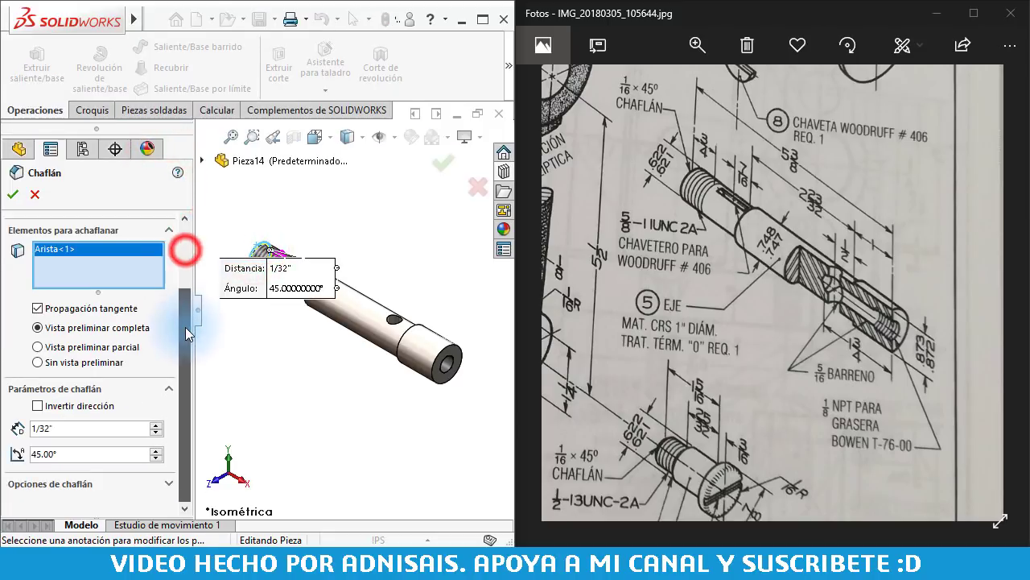
left_click(107, 428)
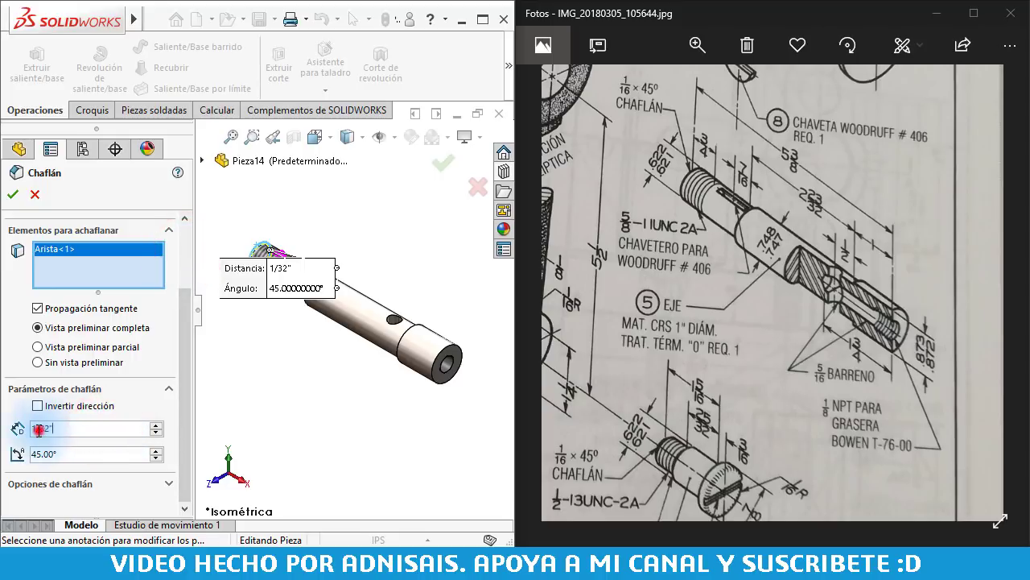
left_click(39, 429)
type("16")
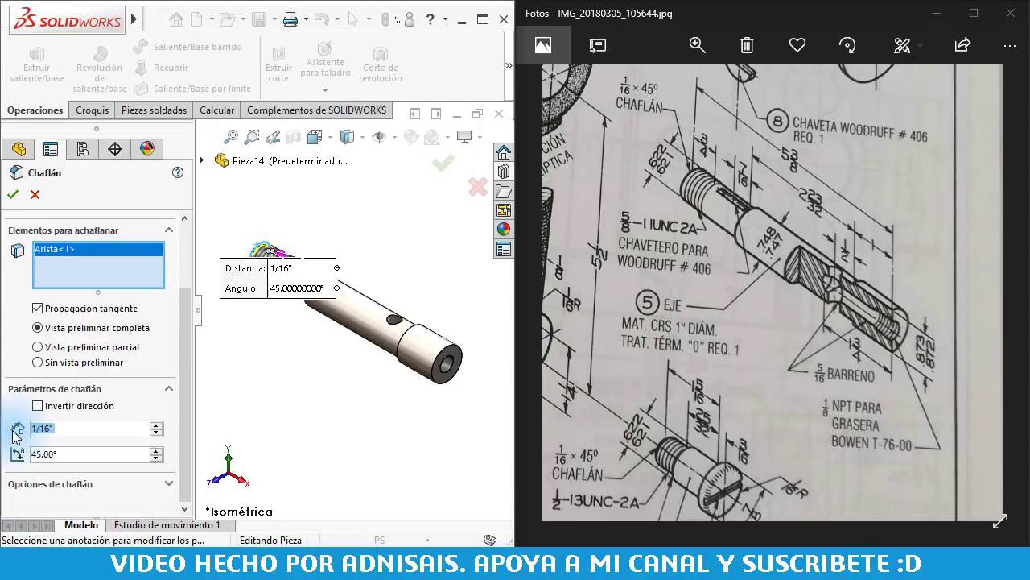
key("Return")
- Zoom in to inspect the new chamfer, then return to the isometric view
scroll(241, 361, "down", 3)
scroll(322, 257, "down", 3)
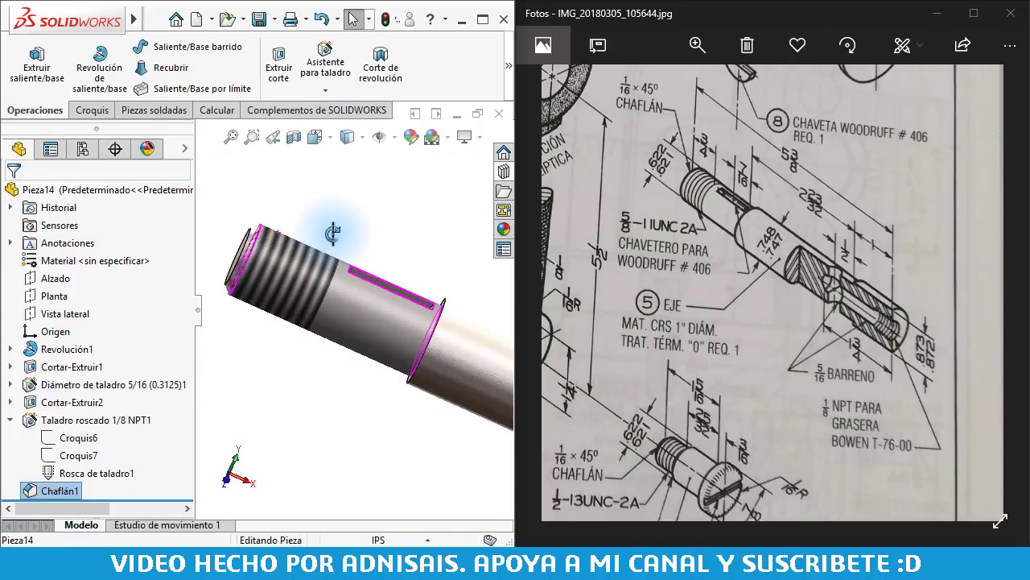
scroll(299, 237, "down", 2)
scroll(300, 238, "down", 2)
scroll(258, 238, "down", 2)
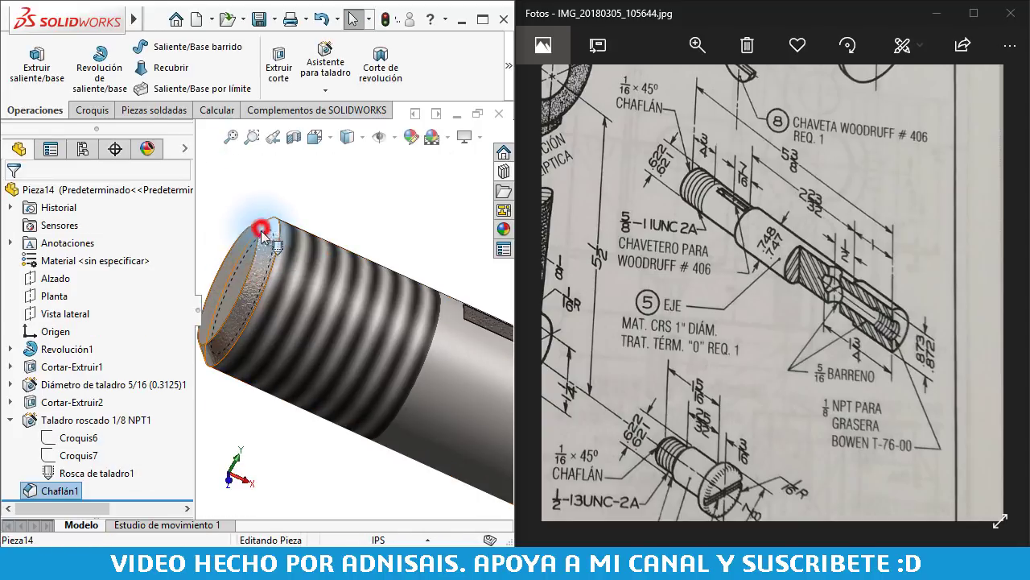
left_click(262, 232)
scroll(262, 232, "up", 3)
left_click(386, 269)
key("ctrl+7")
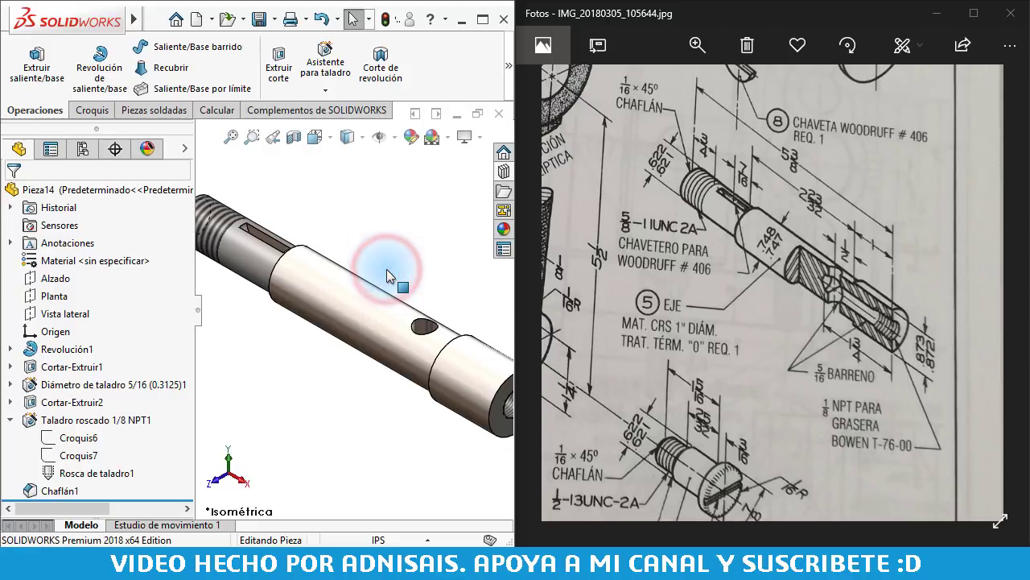
scroll(392, 275, "up", 3)
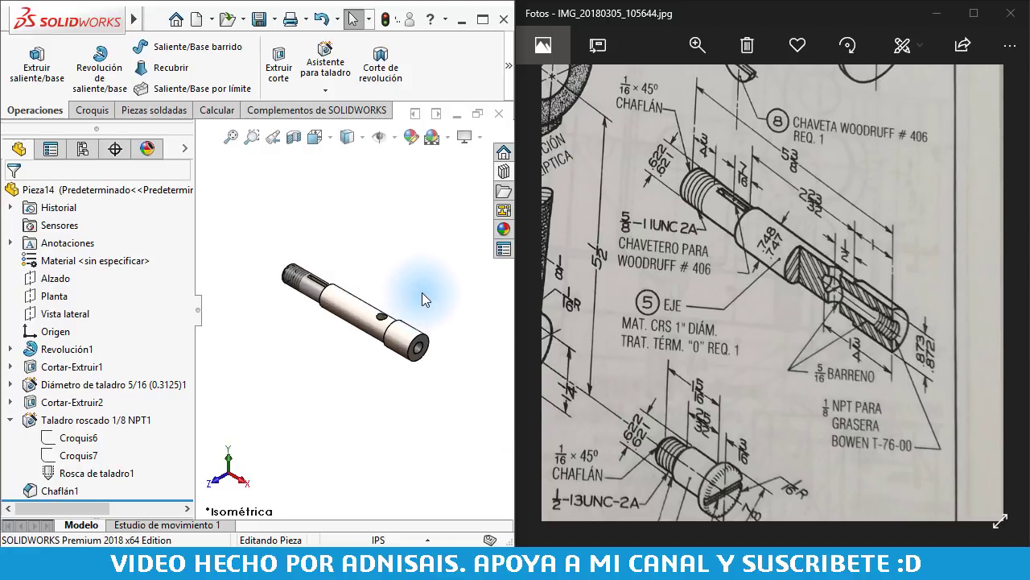
left_click(419, 278)
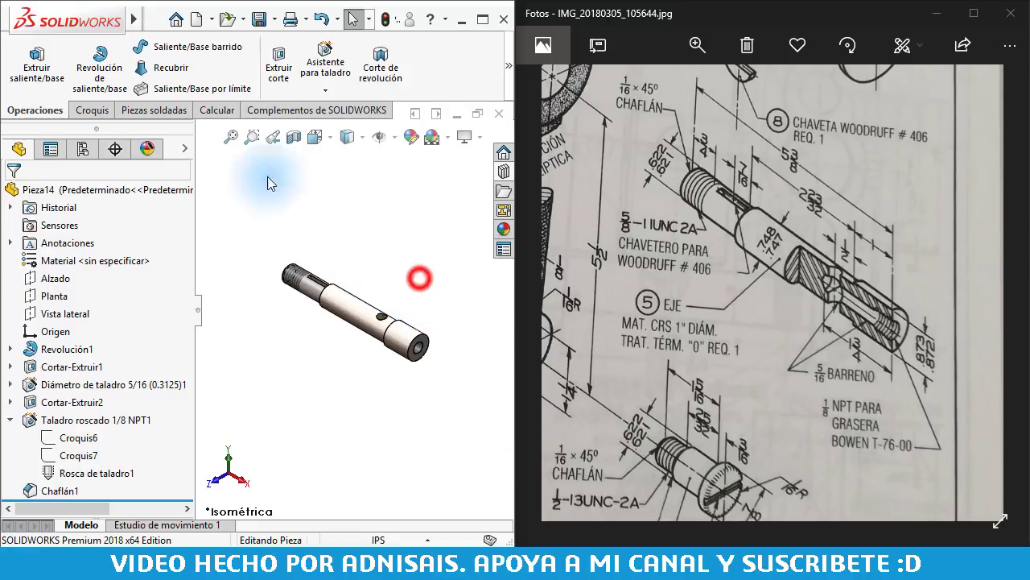
- Save the part to Escritorio under the file name 9090909-97
left_click(254, 21)
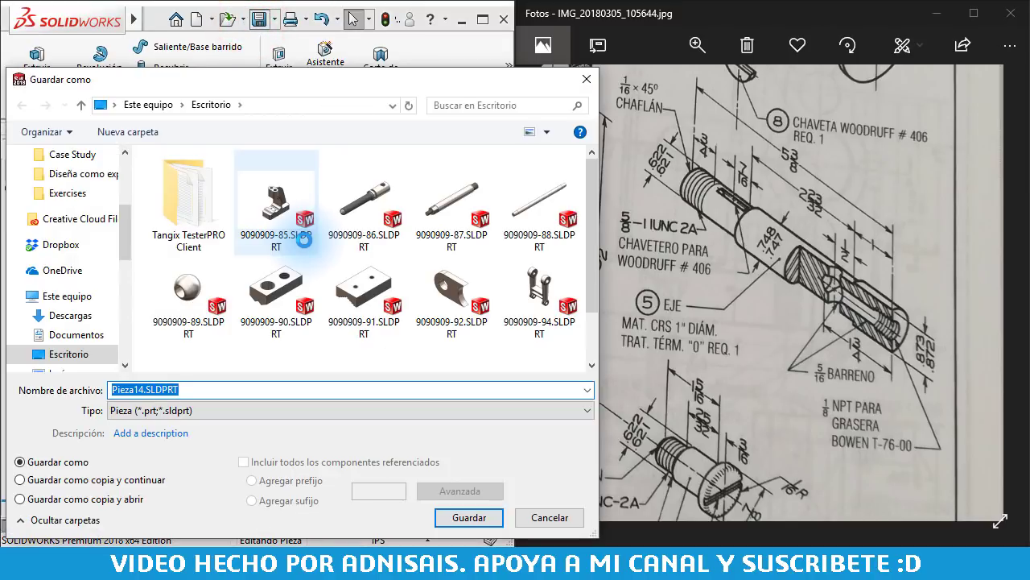
type("90909")
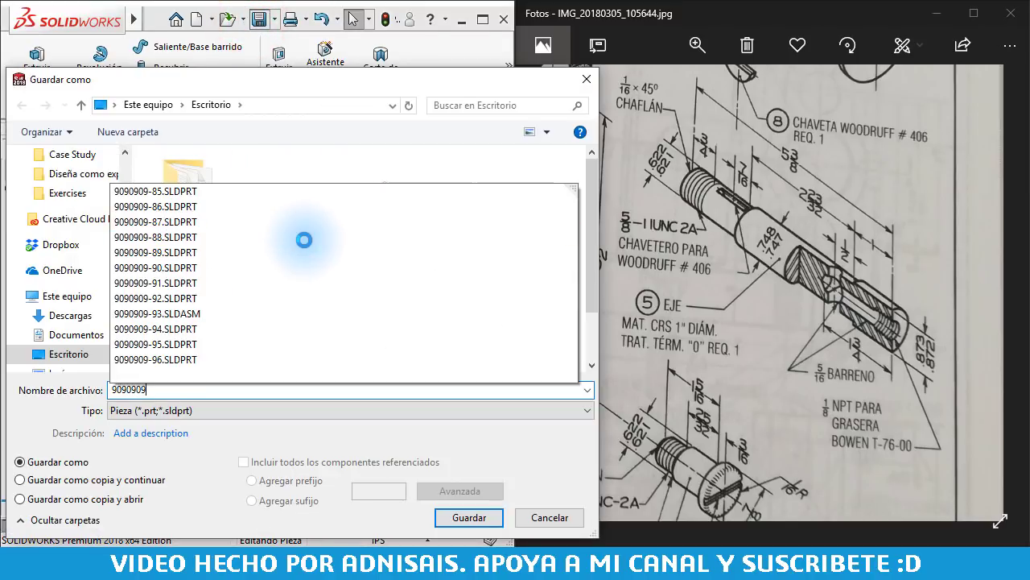
type("-97")
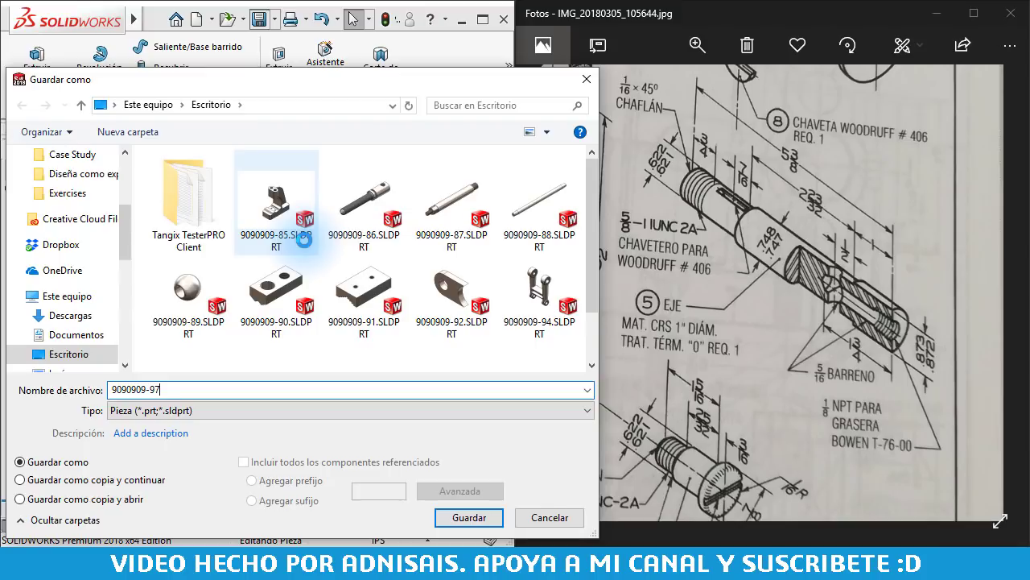
key("Return")
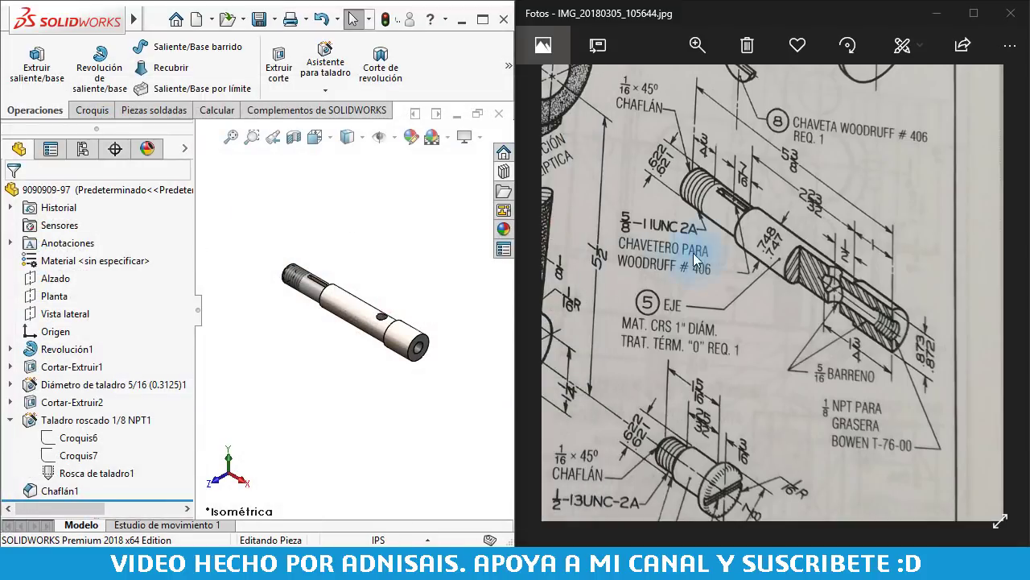
- Pan the drawing photo to part 6 and create Pieza15 from the Pulgadas template
left_click_drag(795, 267, 875, 170)
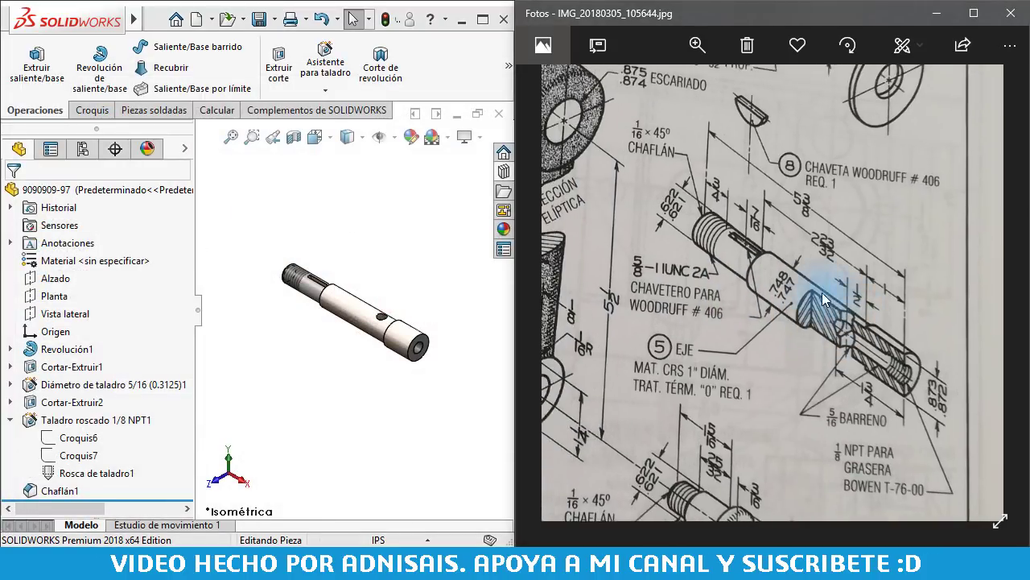
scroll(849, 193, "down", 1)
scroll(817, 185, "down", 1)
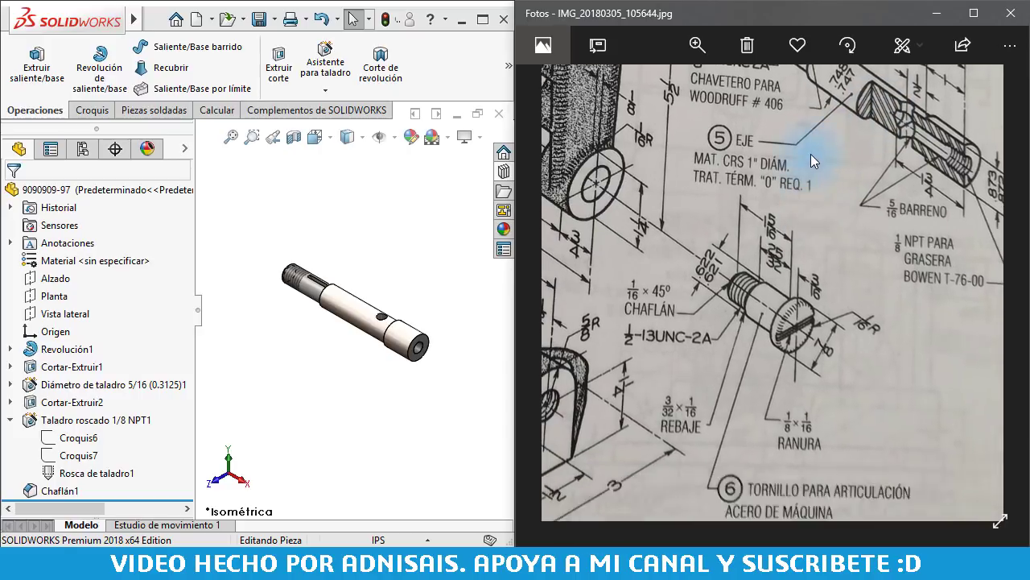
scroll(810, 144, "down", 1)
scroll(785, 185, "down", 1)
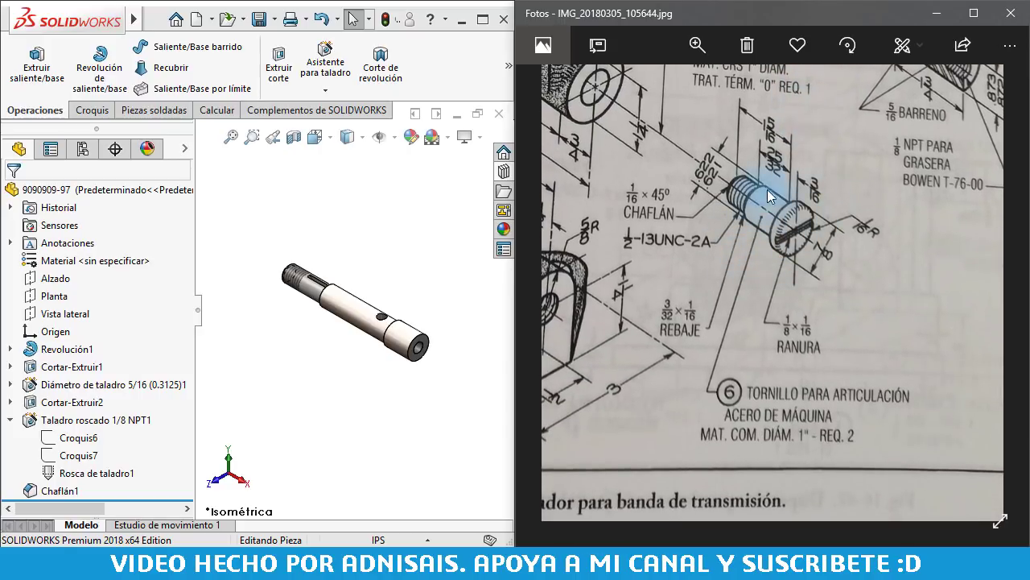
left_click(333, 237)
key("ctrl+n")
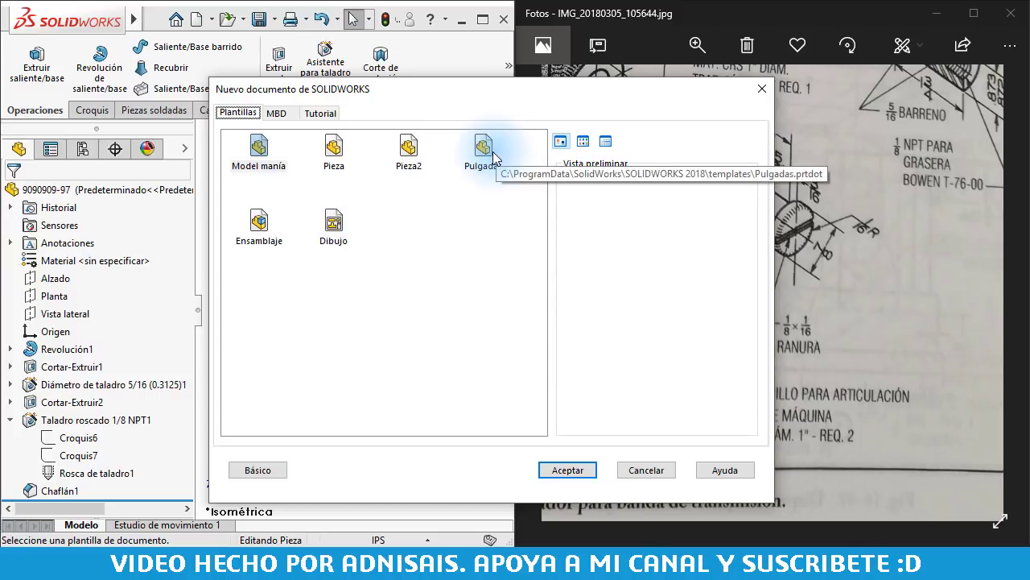
double_click(485, 152)
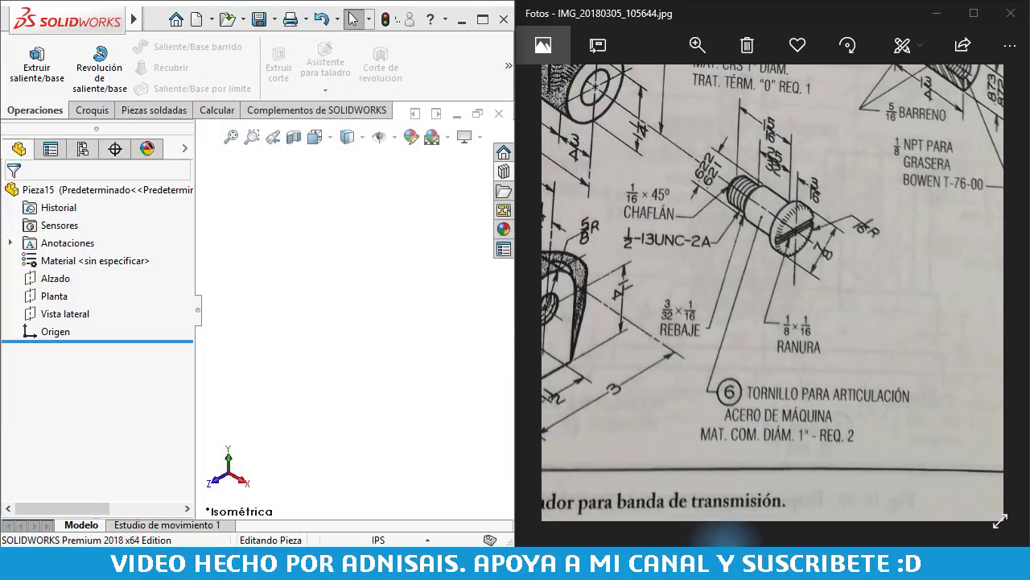
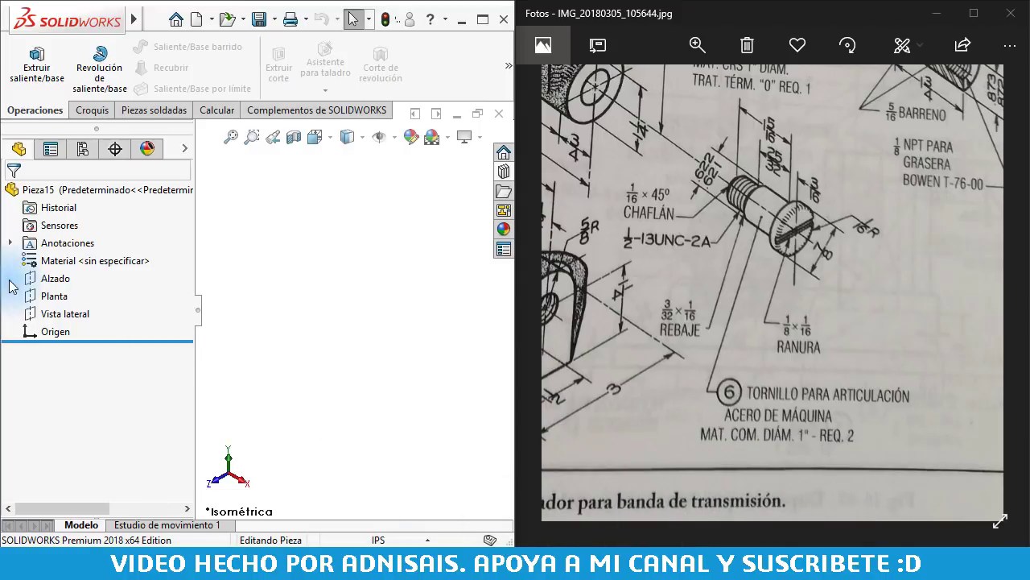
- Start a sketch on the Alzado plane with a horizontal centreline from the origin
left_click(49, 278)
left_click(46, 256)
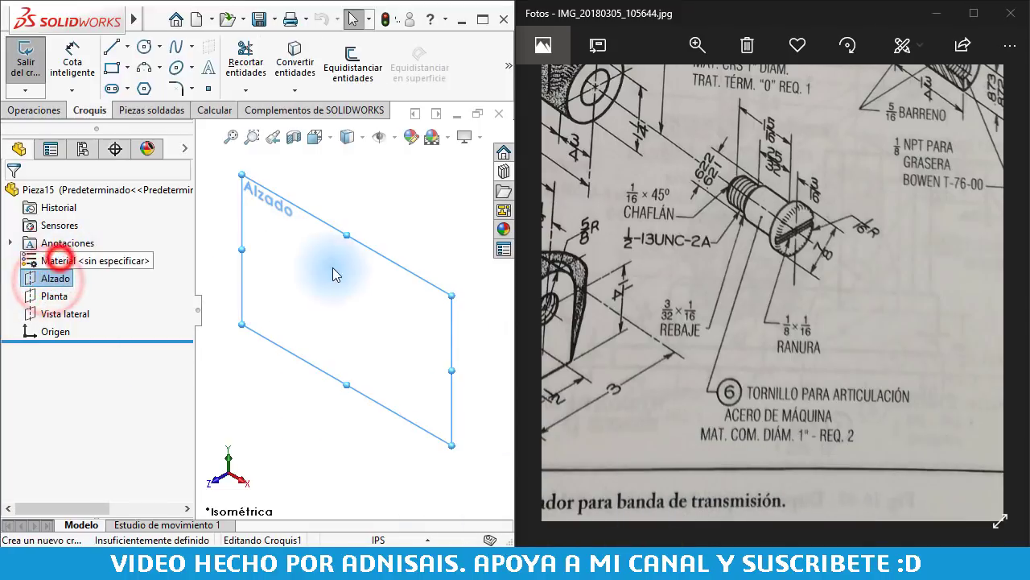
left_click(130, 47)
left_click(140, 68)
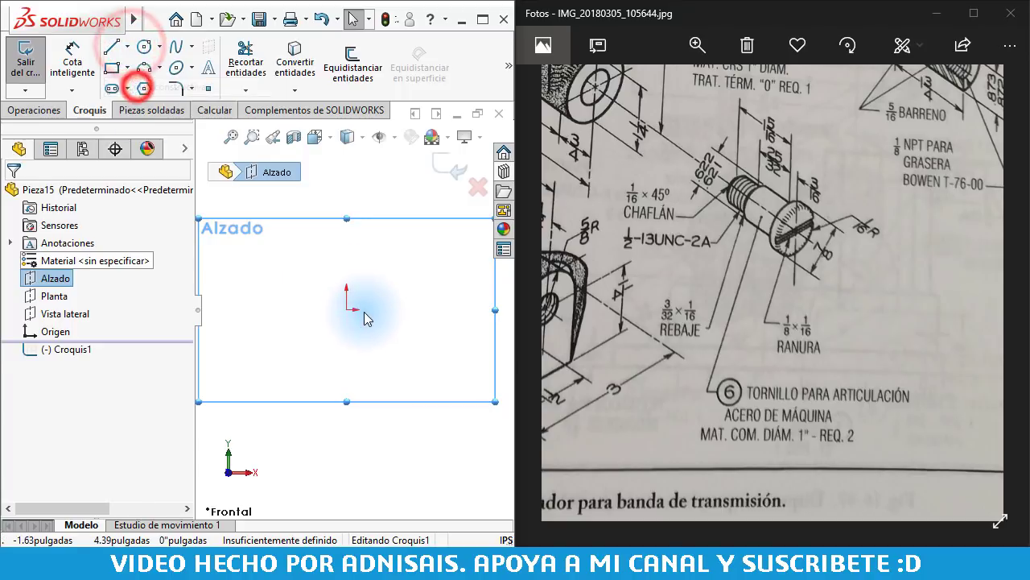
left_click(347, 309)
left_click(474, 309)
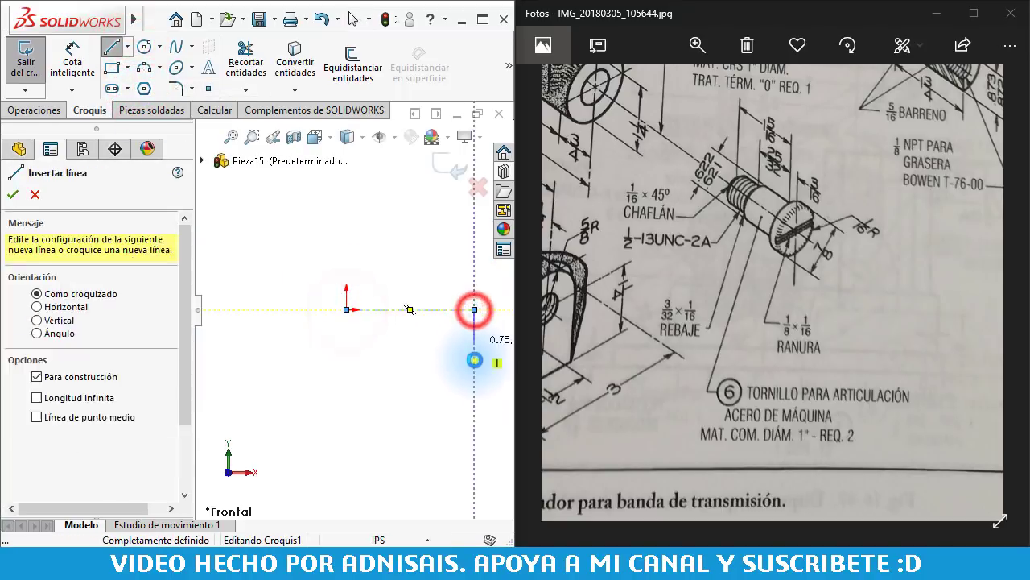
- Draw the stepped three-level profile above the centreline, closing it at the centreline's end
left_click(347, 309)
left_click(347, 281)
left_click(382, 282)
left_click(382, 255)
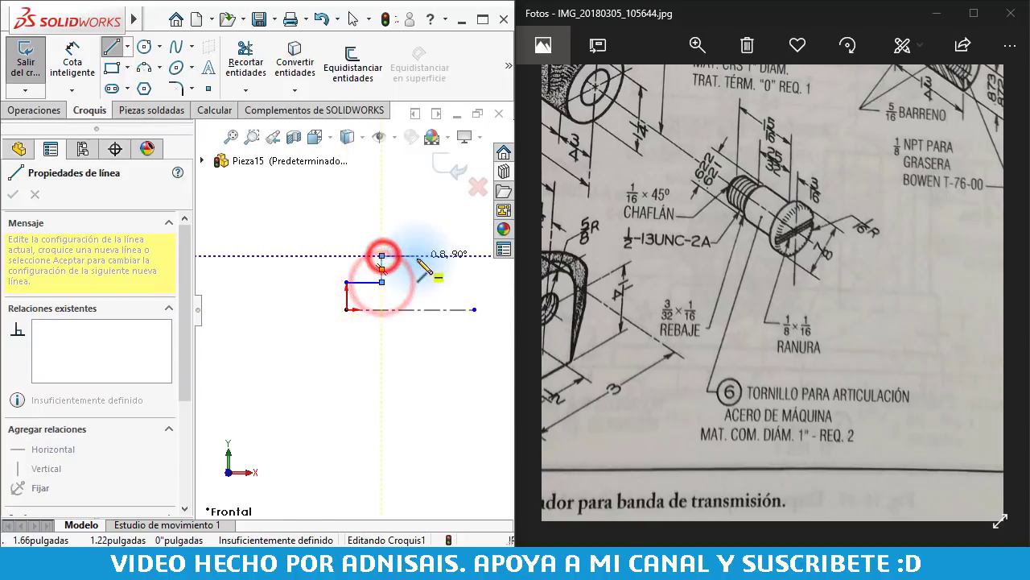
left_click(426, 255)
left_click(425, 233)
left_click(475, 233)
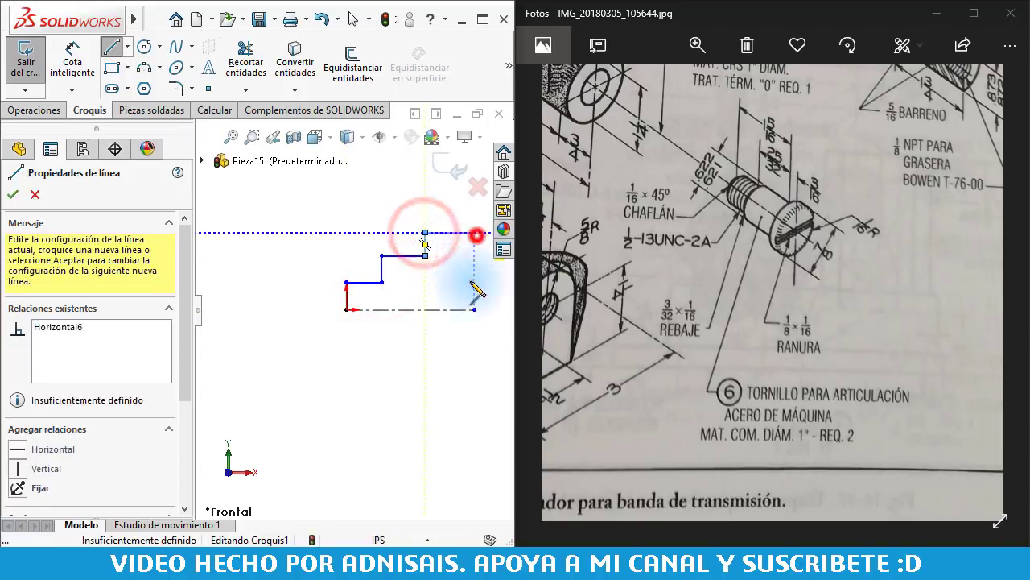
left_click(474, 309)
key("f")
key("Escape")
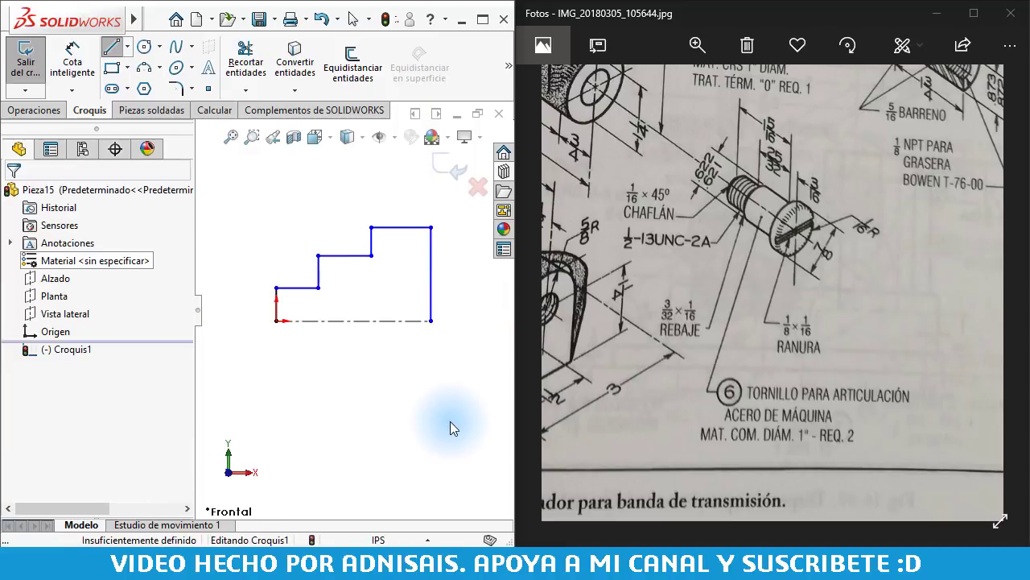
key("Escape")
- Add a 3.01 length dimension to the centreline, then delete it
right_click_drag(395, 386, 398, 327)
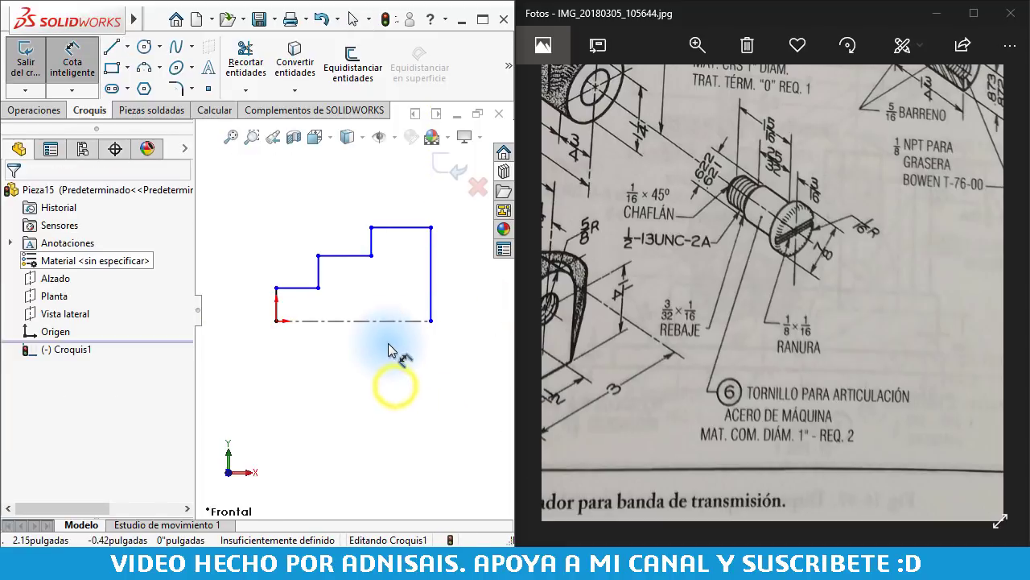
left_click(395, 322)
left_click(388, 366)
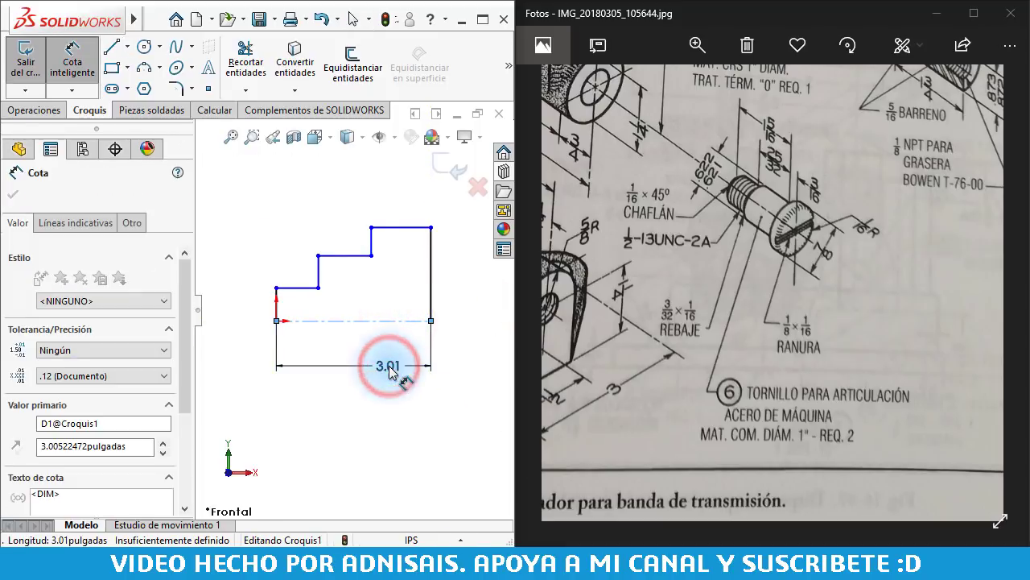
left_click(293, 363)
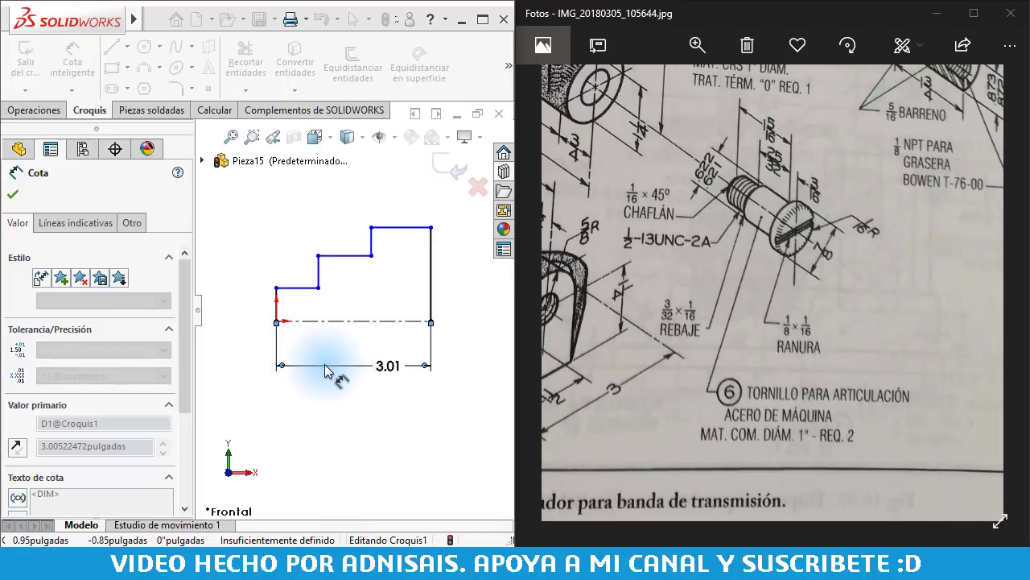
left_click(393, 367)
key("Delete")
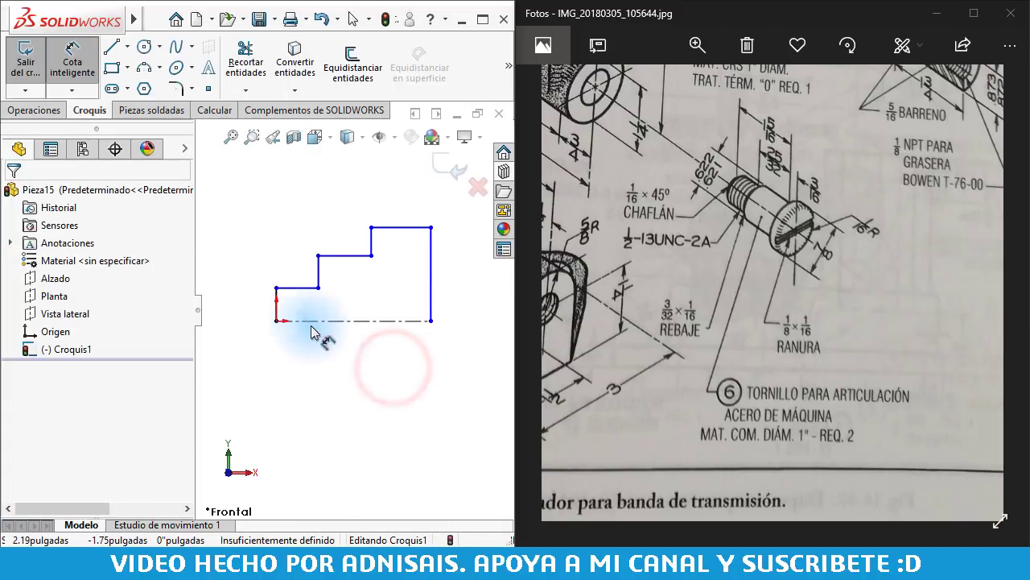
- Dimension the step distance to 1 5/16" and the first step length to 25/32"
left_click(276, 304)
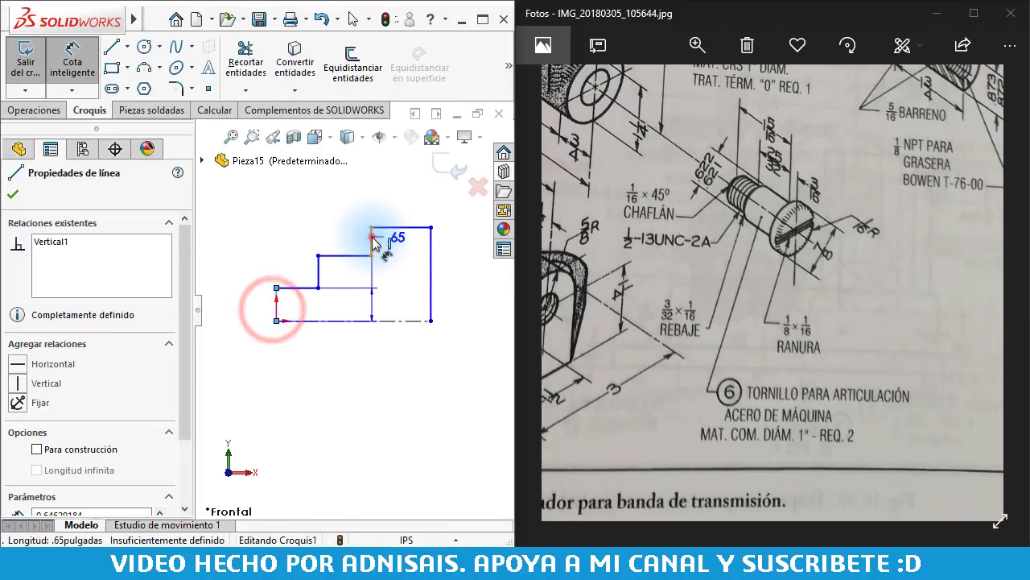
left_click(371, 237)
left_click(330, 203)
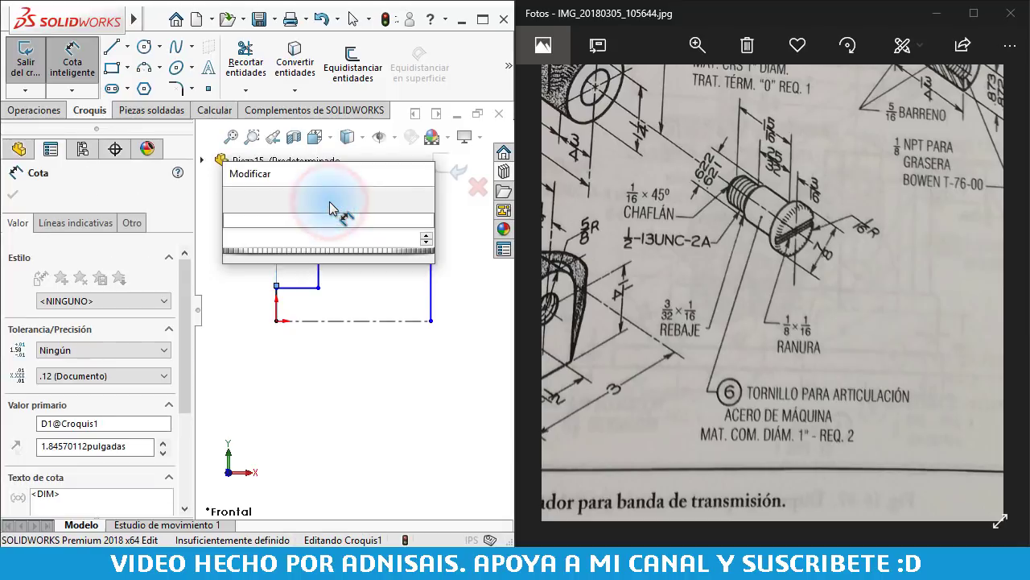
type("1 5/16")
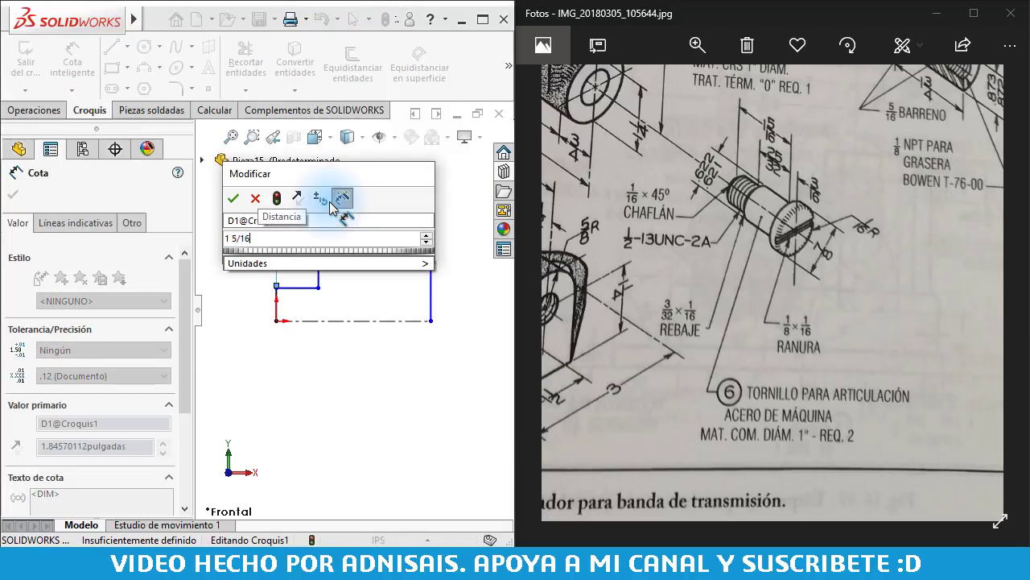
key("Return")
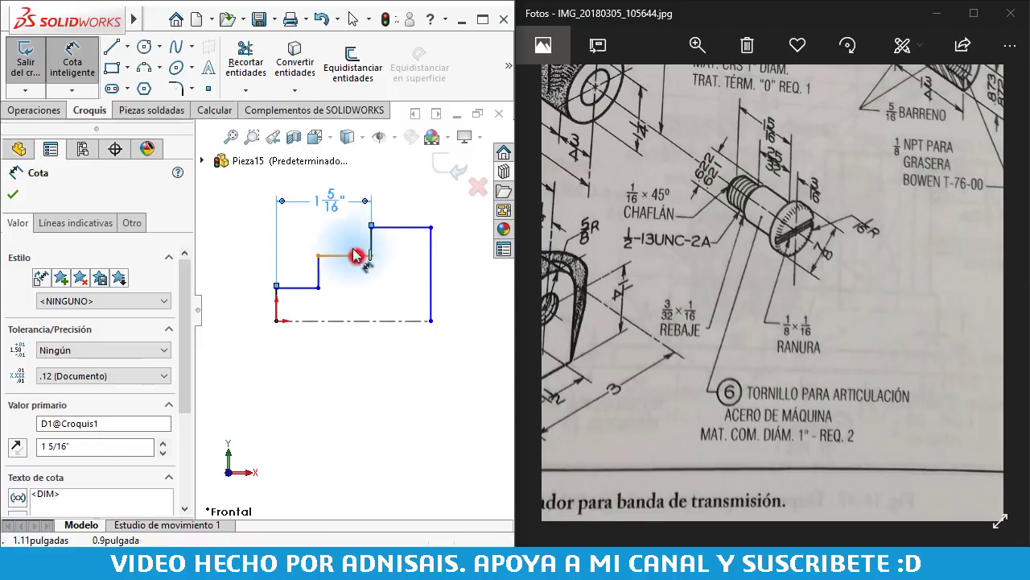
left_click(355, 254)
left_click(346, 233)
type("25")
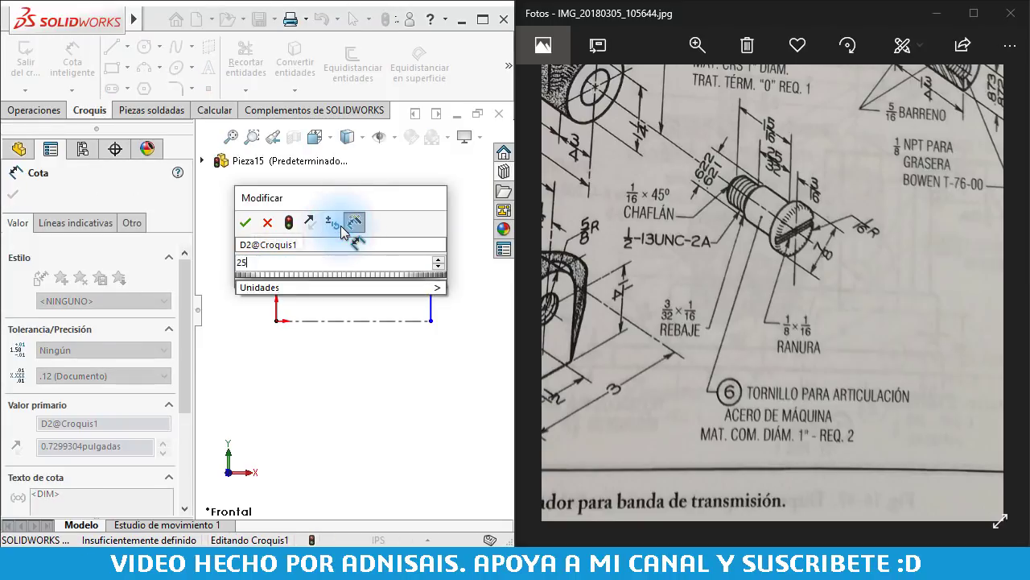
type("/32")
key("Return")
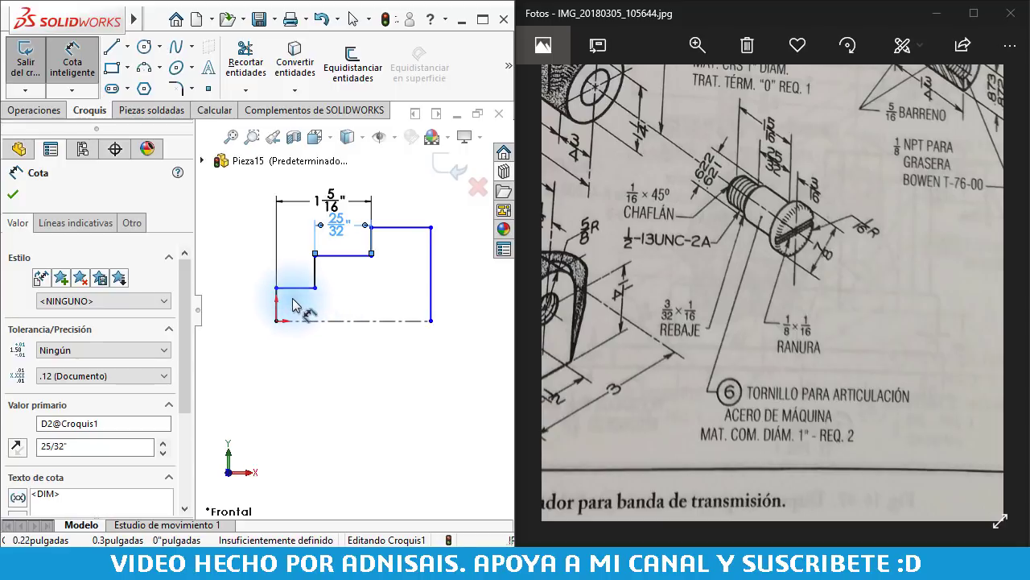
- Set the lowest step height to 1/2" and the vertical distance to 0.622"
left_click(288, 287)
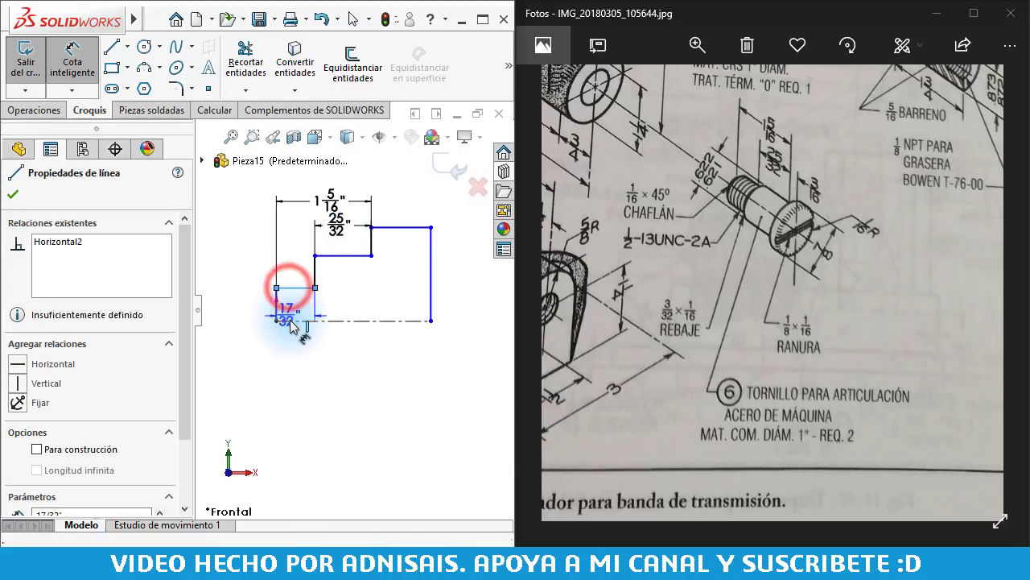
left_click(283, 340)
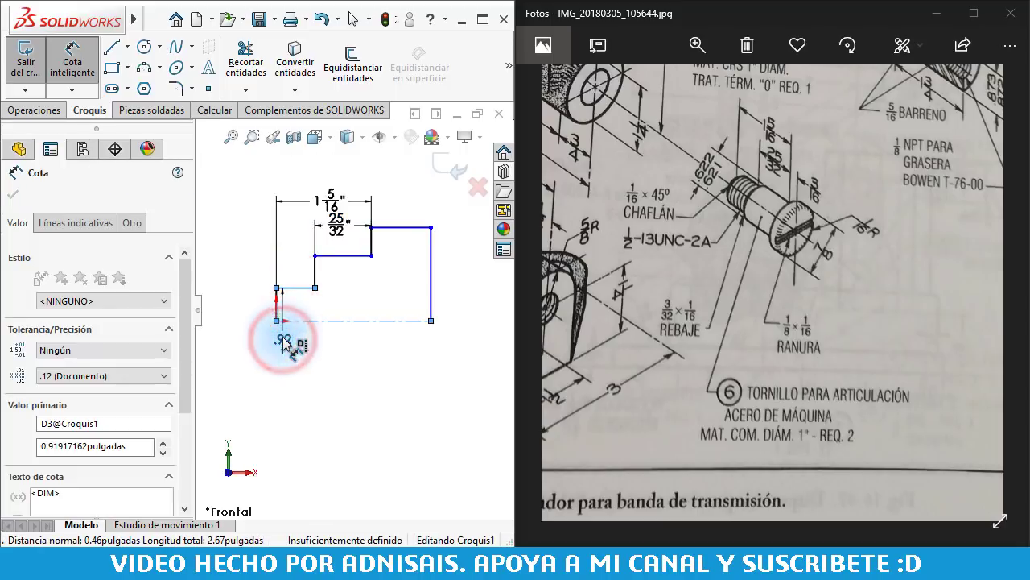
type("1/2")
key("Return")
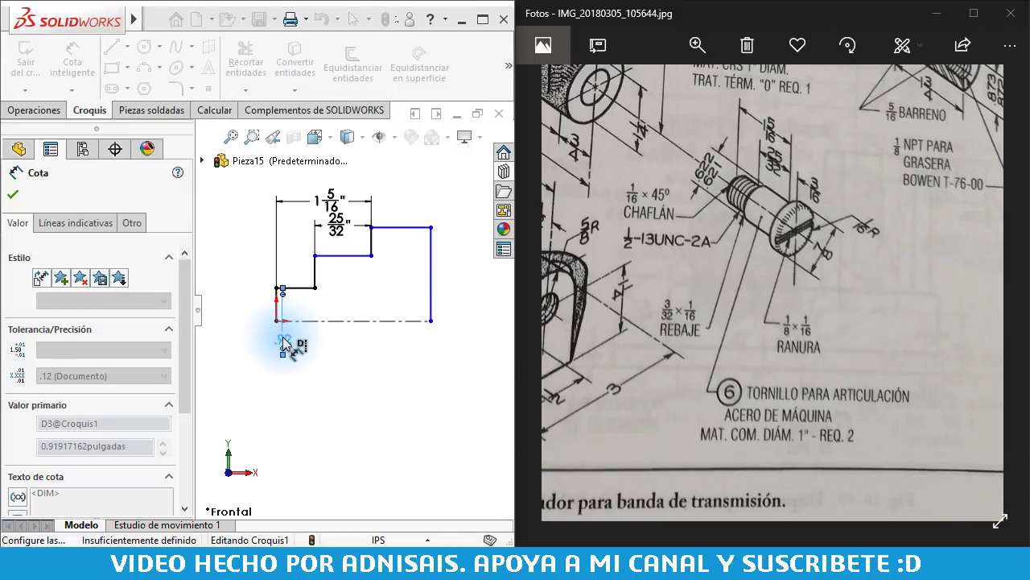
left_click(330, 260)
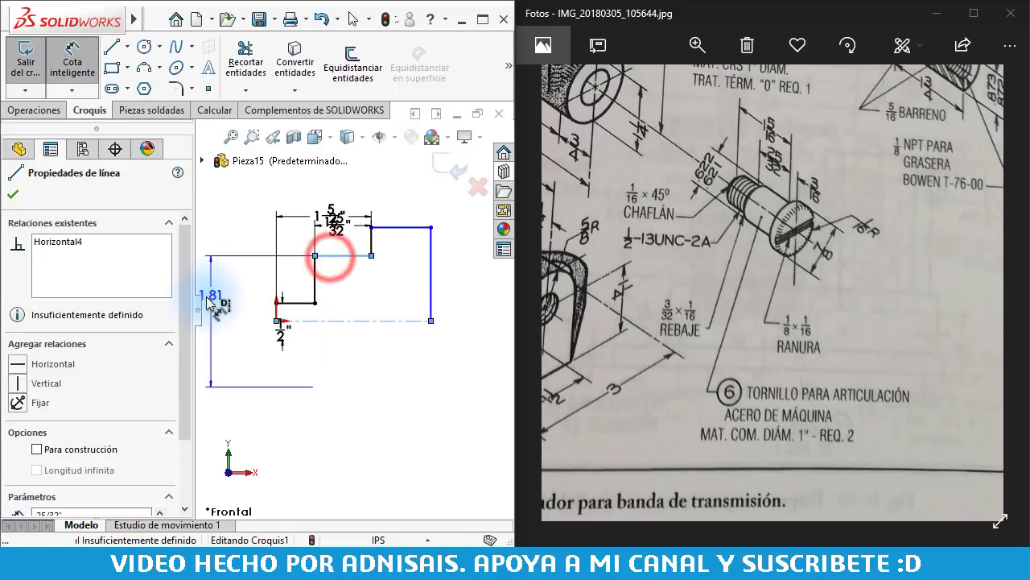
left_click(207, 294)
left_click(208, 301)
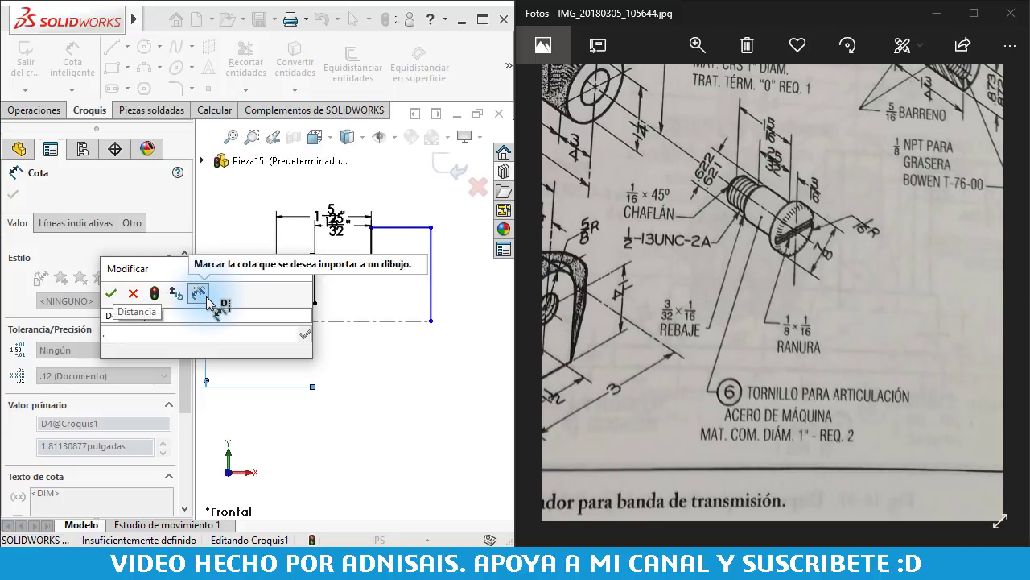
type(".622")
key("Return")
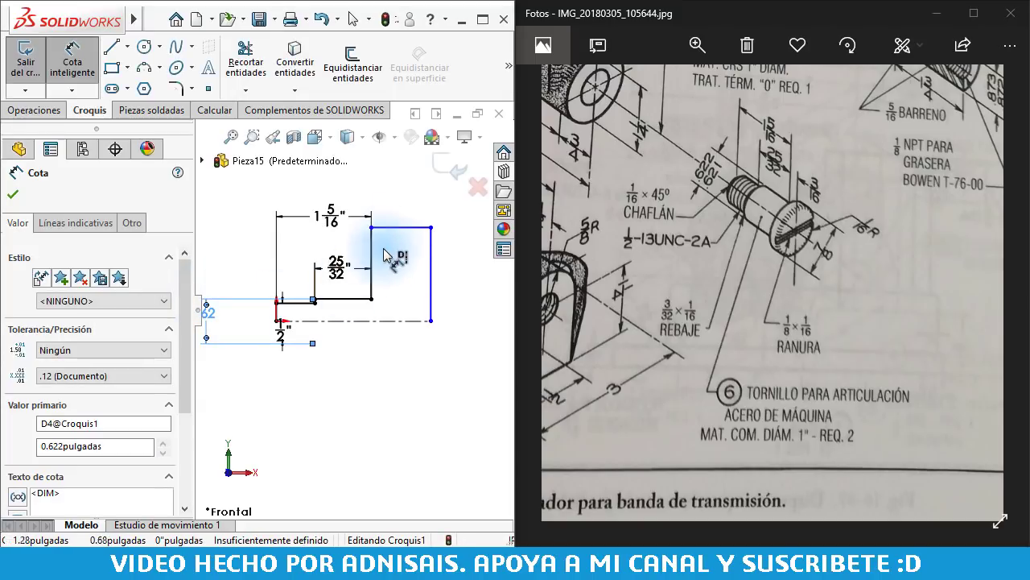
- Dimension the top height to 7/8", discarding an over-defining dimension on the right edge
left_click(392, 229)
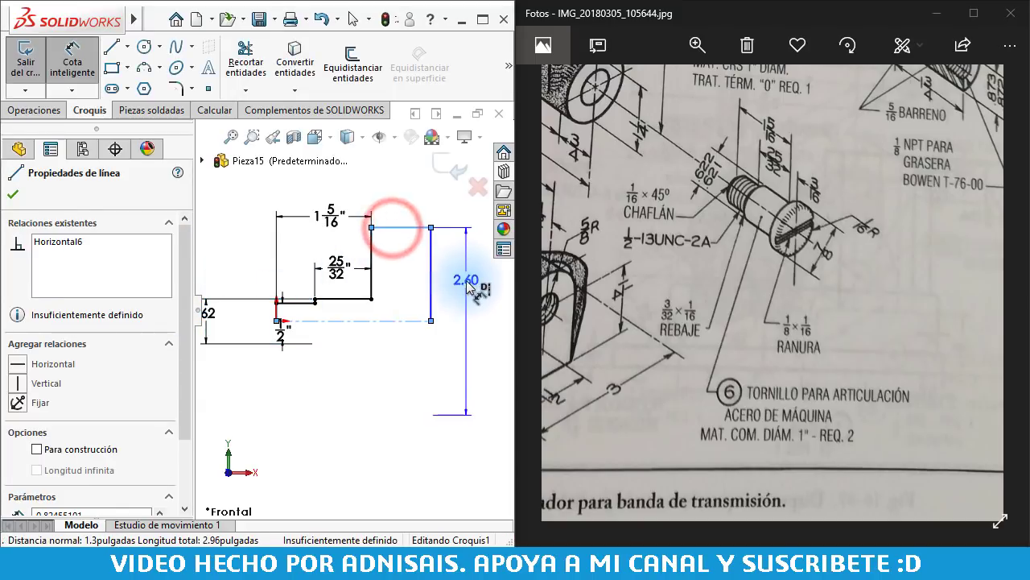
left_click(470, 281)
type("7/8")
key("Return")
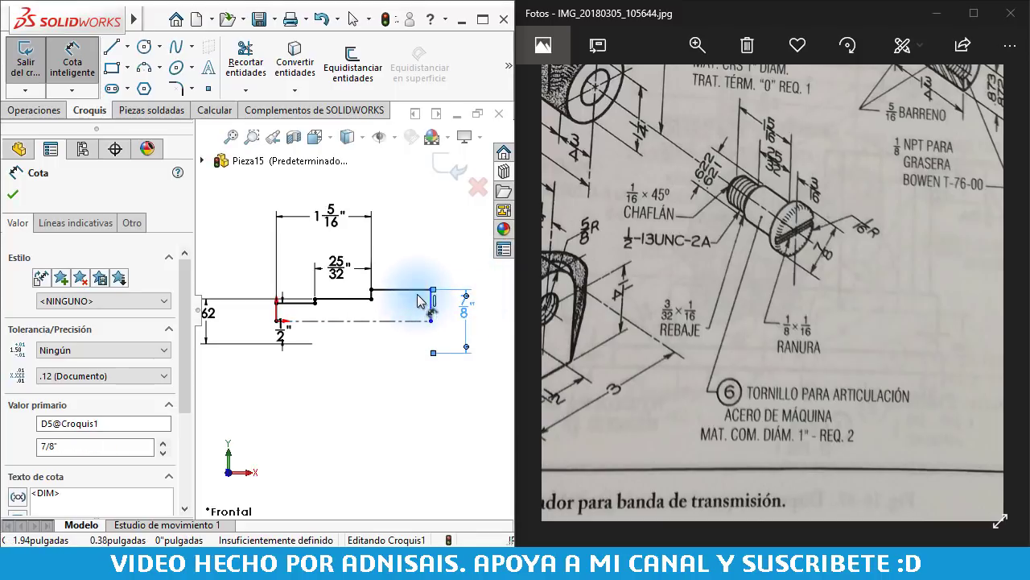
left_click(414, 291)
left_click(414, 264)
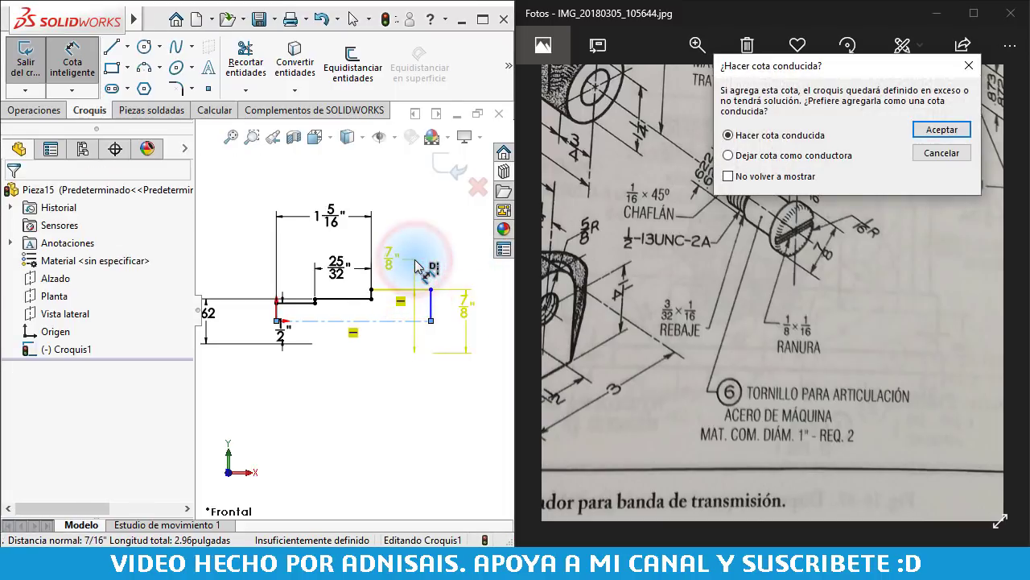
key("Escape")
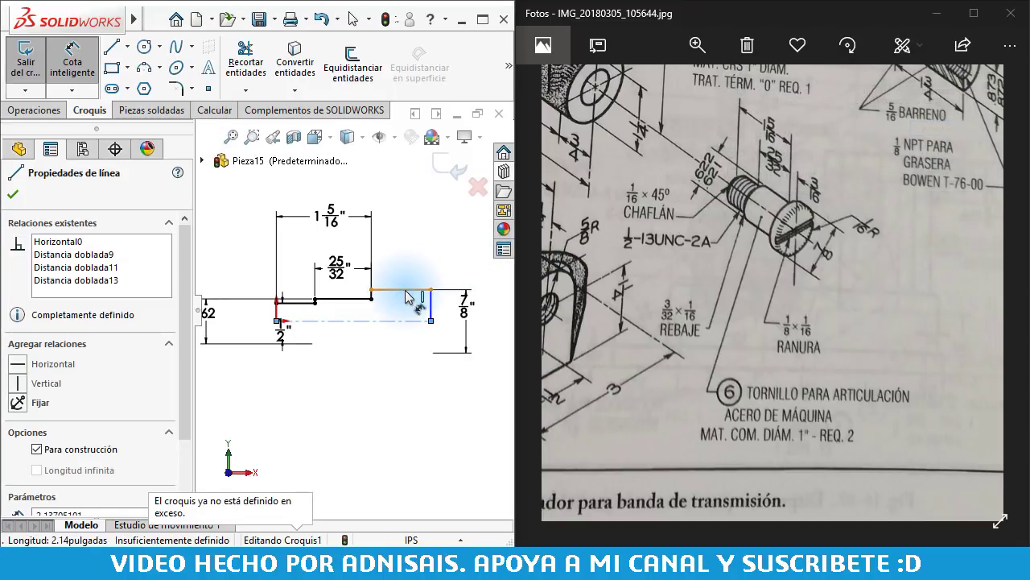
right_click(407, 237)
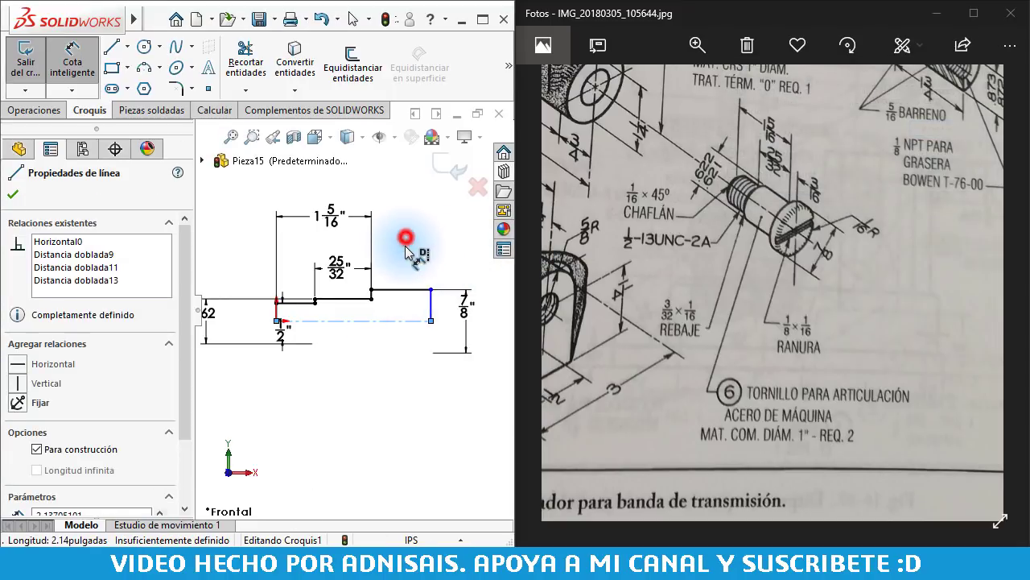
- Dimension the top right edge to 3/16", leaving the sketch fully defined
left_click(414, 290)
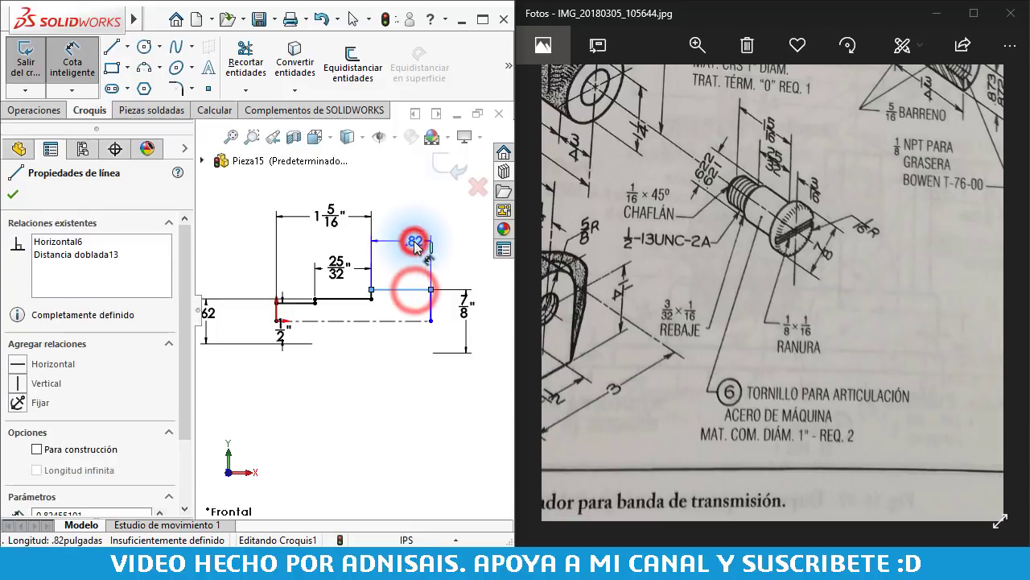
left_click(415, 242)
type("3/16")
key("Return")
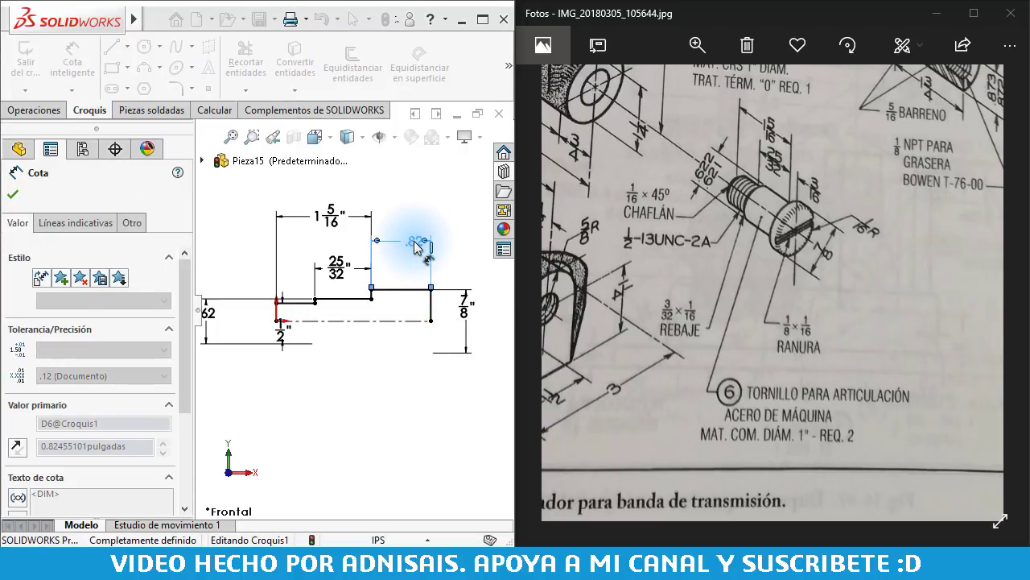
right_click(409, 360)
scroll(346, 352, "down", 1)
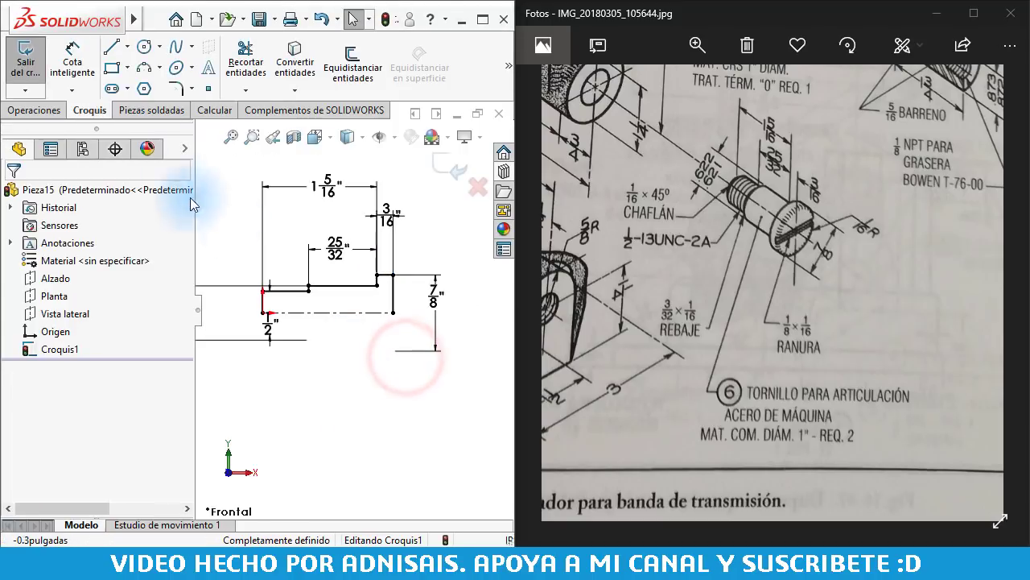
- Revolve the profile 360° about the centreline into Revolución1, the solid stepped pin
left_click(29, 112)
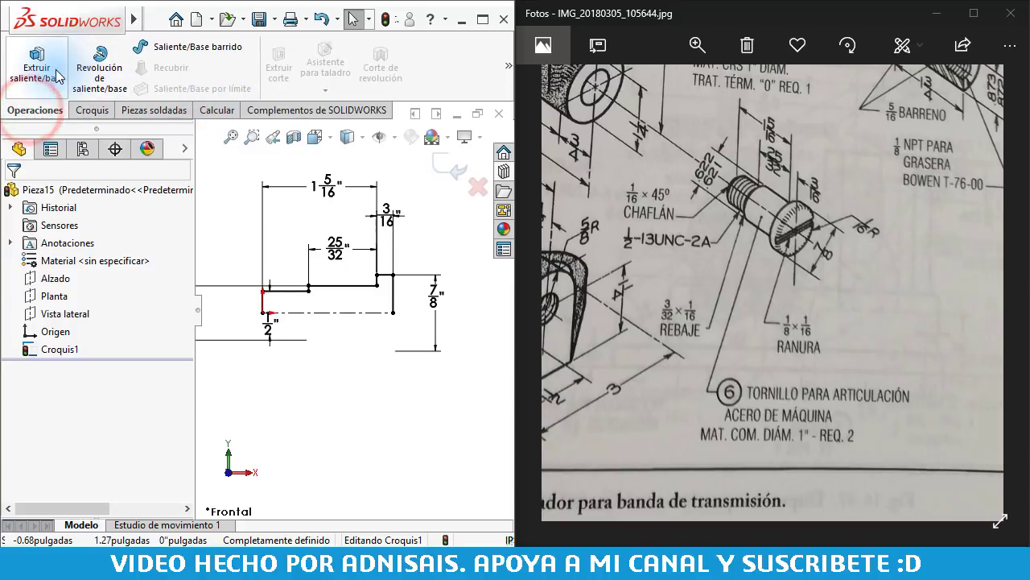
left_click(95, 66)
key("Return")
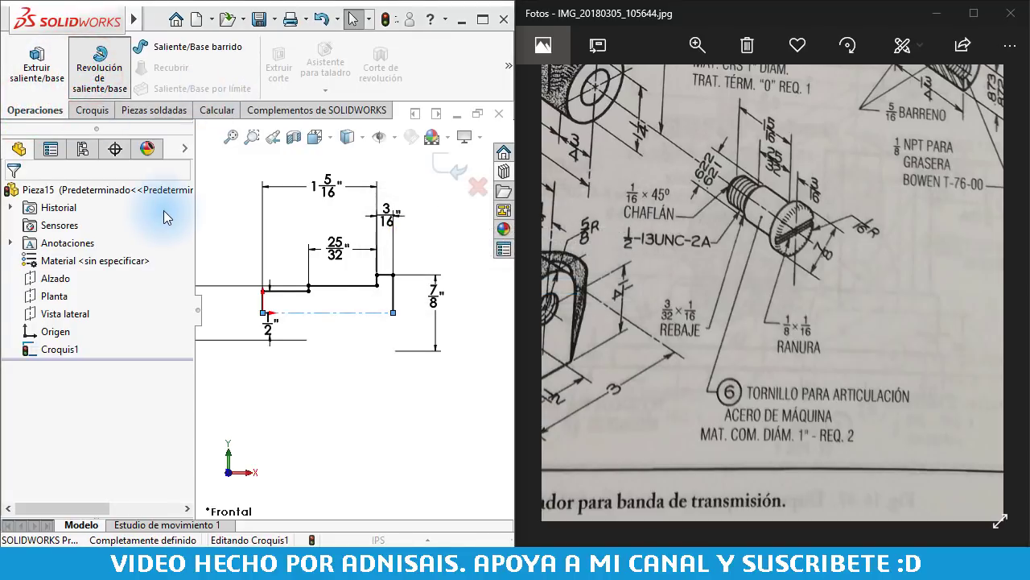
left_click(14, 195)
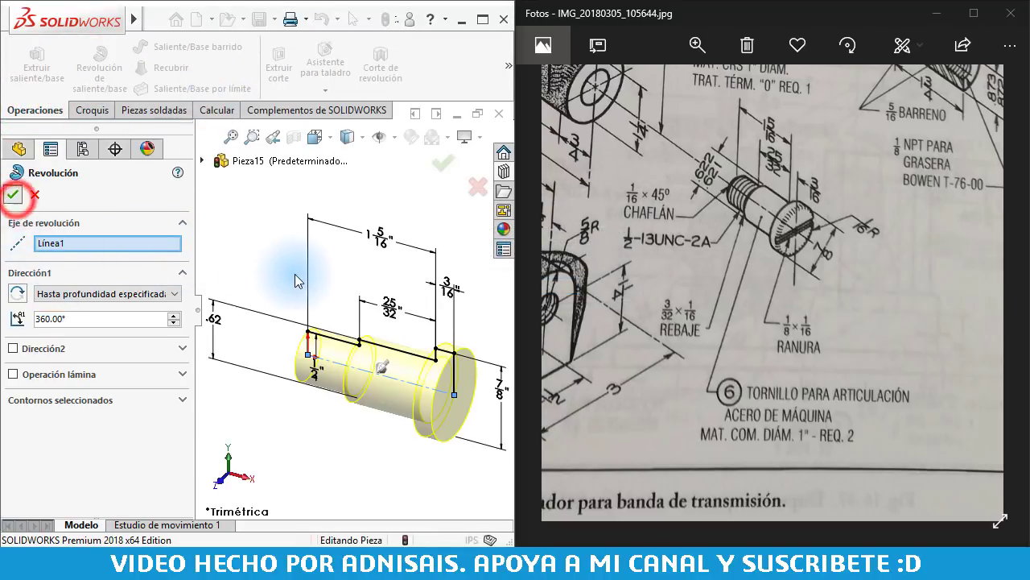
left_click(238, 250)
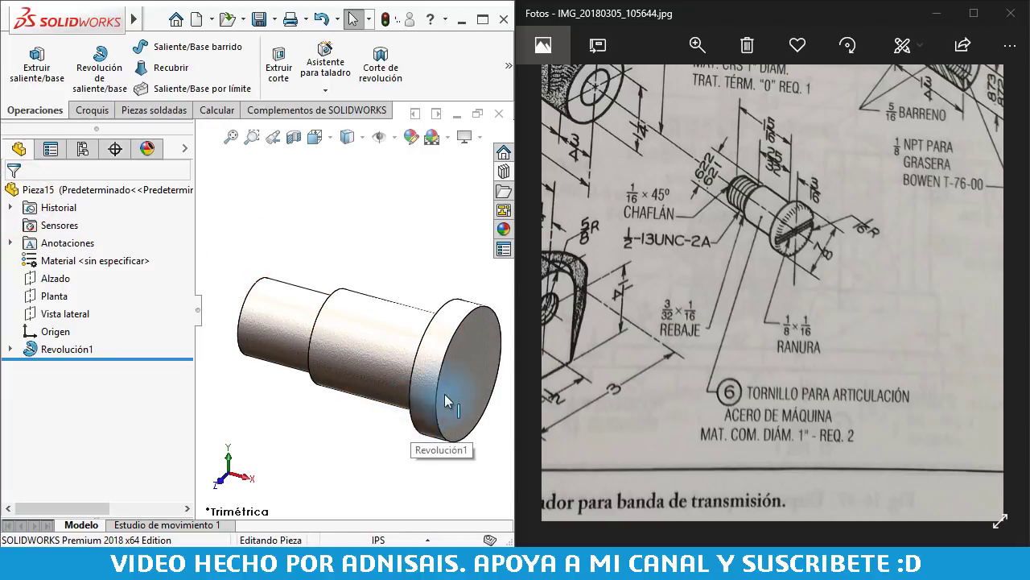
key("f")
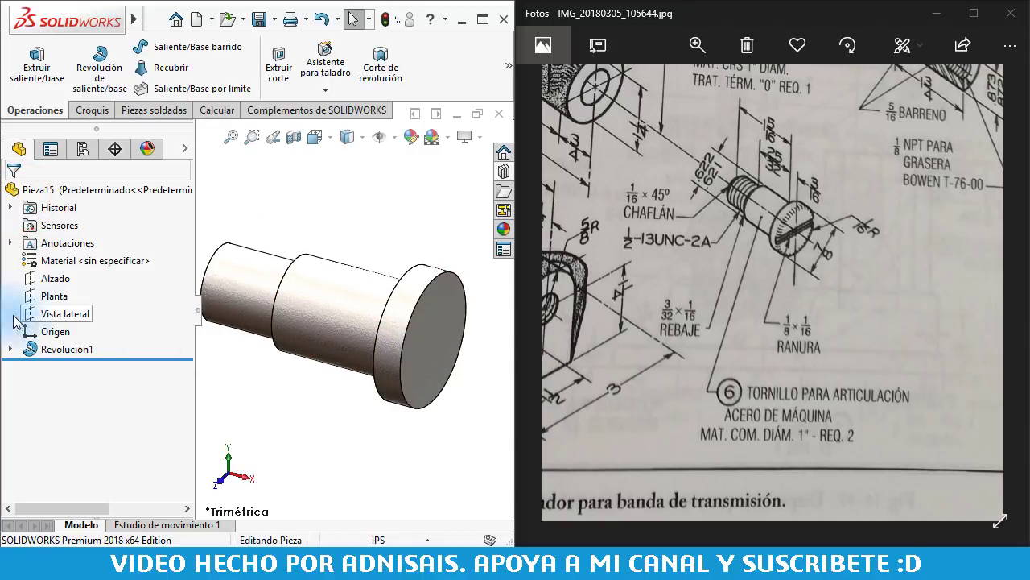
- Sketch a centre rectangle on the Alzado plane at the pin's head end
left_click(53, 278)
left_click(121, 259)
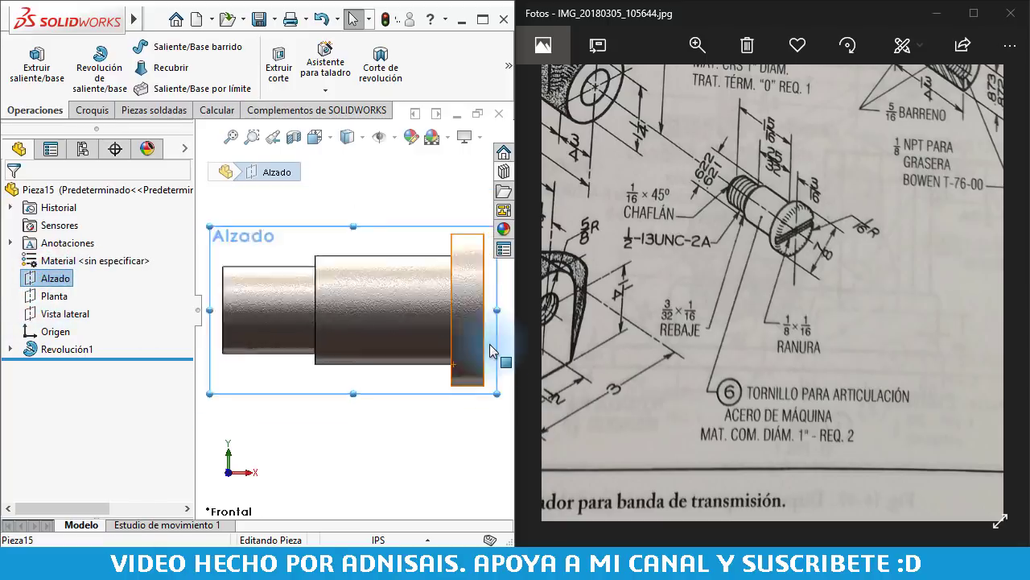
left_click(426, 348)
left_click(89, 111)
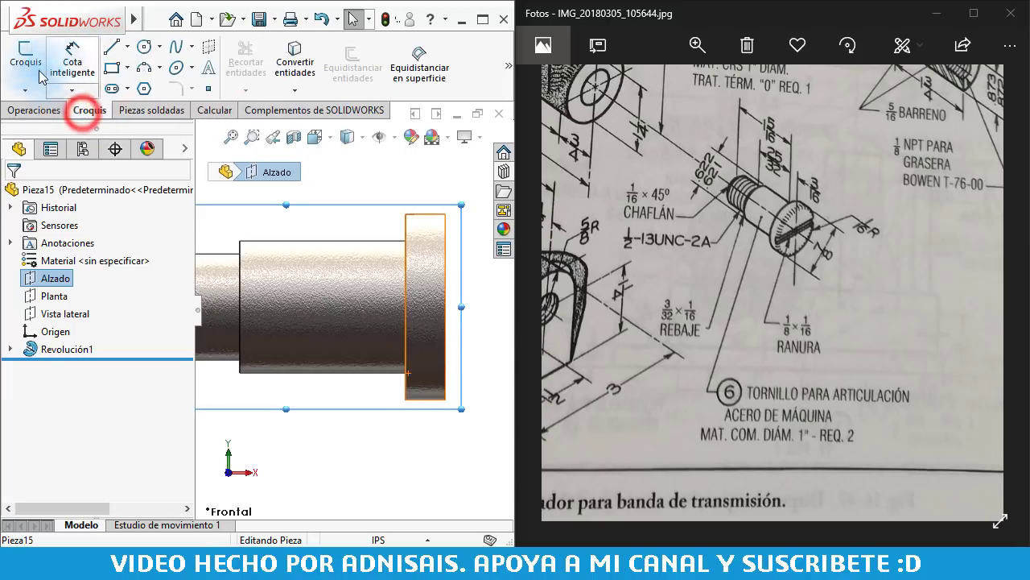
left_click(25, 56)
left_click(112, 69)
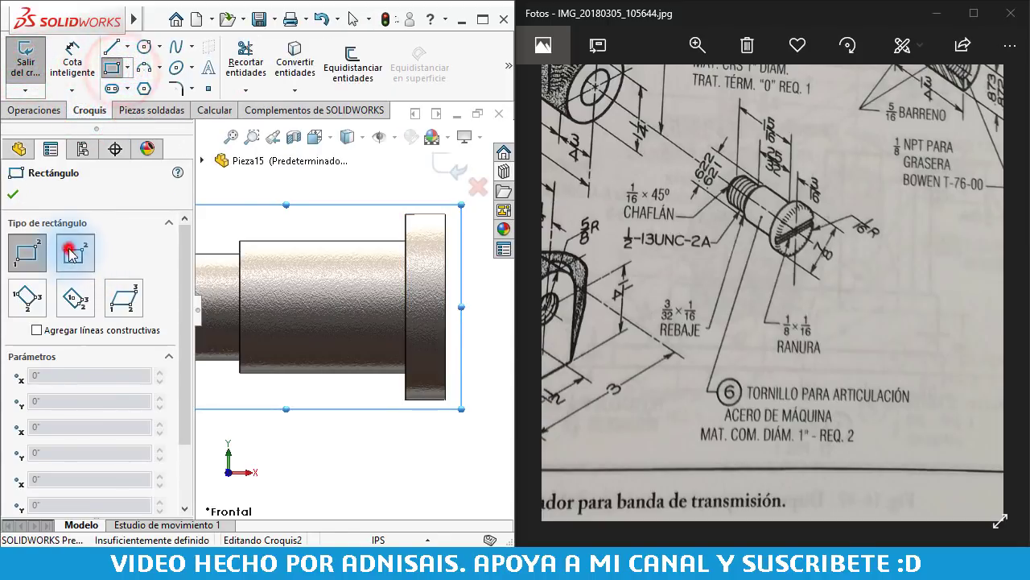
left_click(71, 253)
scroll(447, 310, "up", 3)
left_click(443, 299)
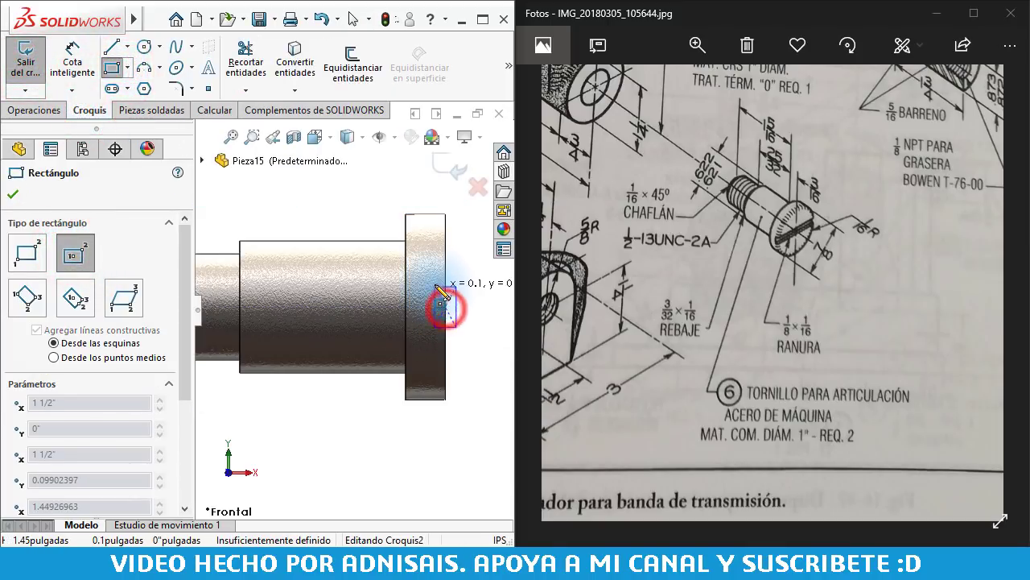
left_click(429, 281)
- Dimension the slot rectangle 1/16" deep and 1/8" wide
right_click(483, 407)
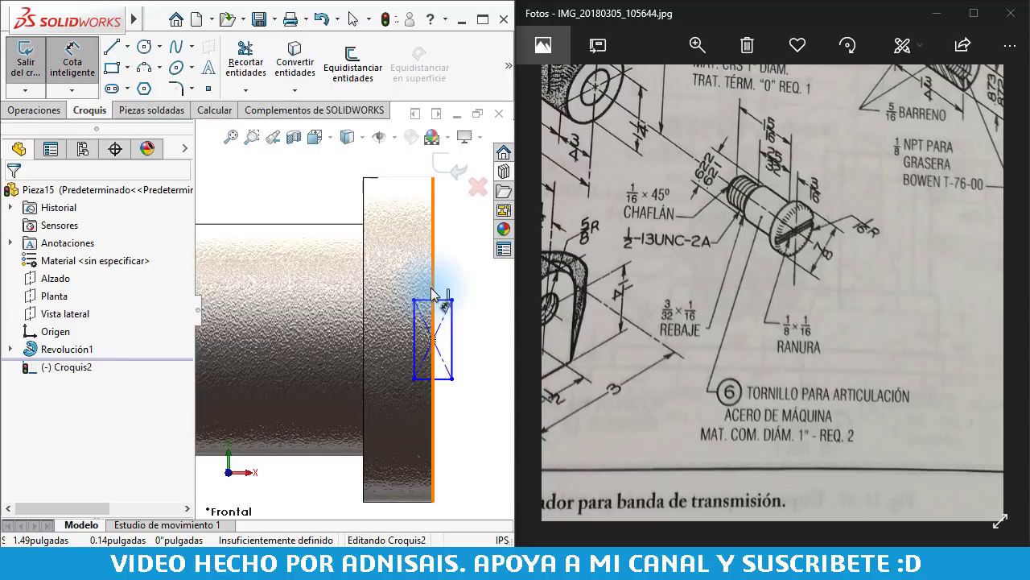
left_click(432, 290)
left_click(414, 300)
left_click(454, 271)
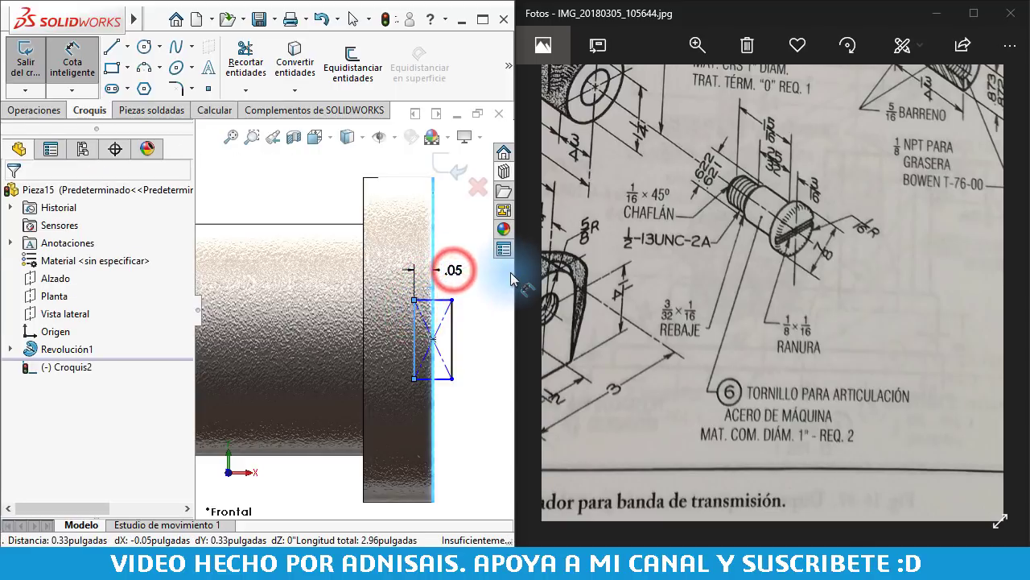
type("1/16")
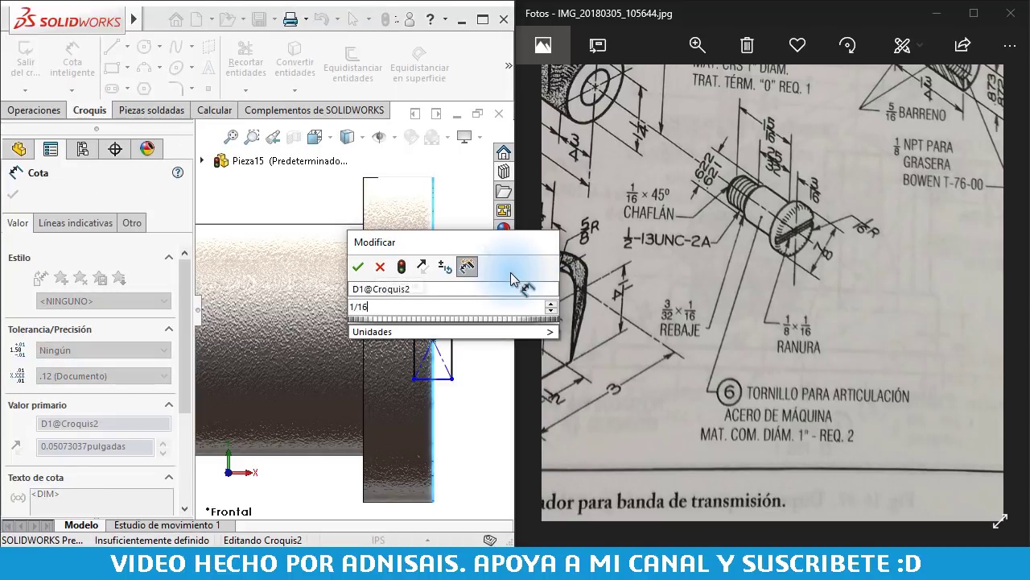
key("Return")
left_click(459, 322)
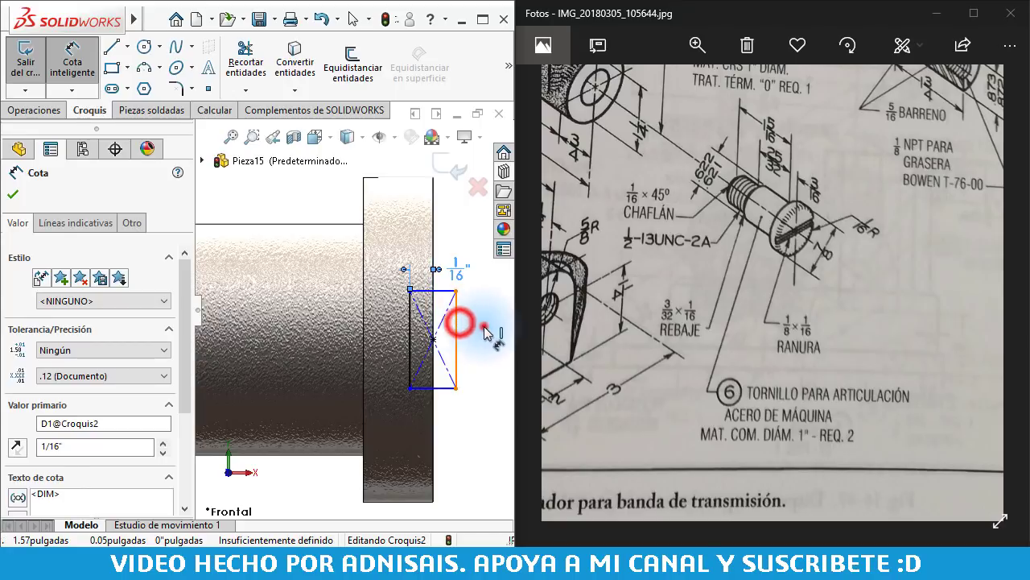
left_click(486, 332)
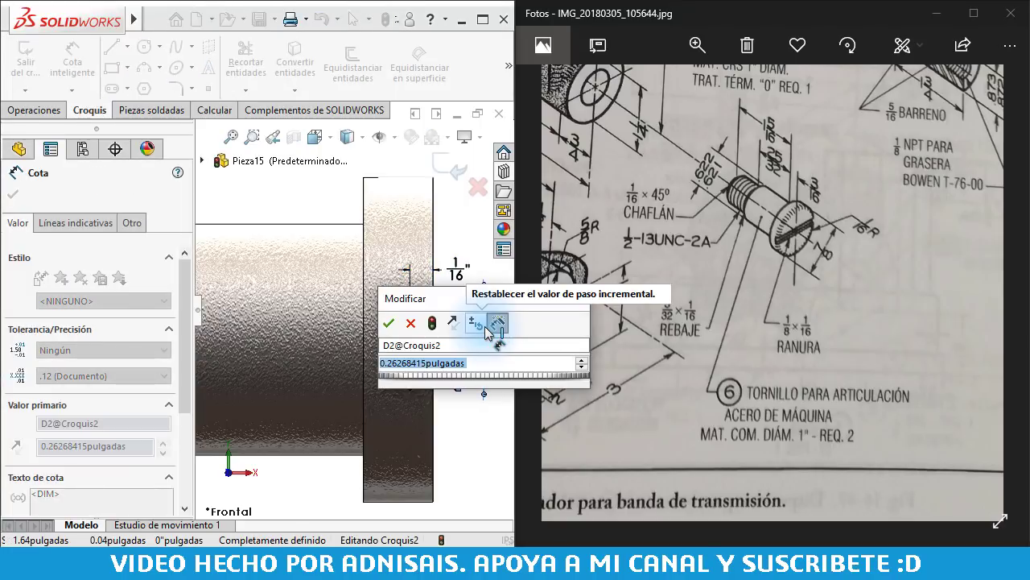
type("1/8")
key("Return")
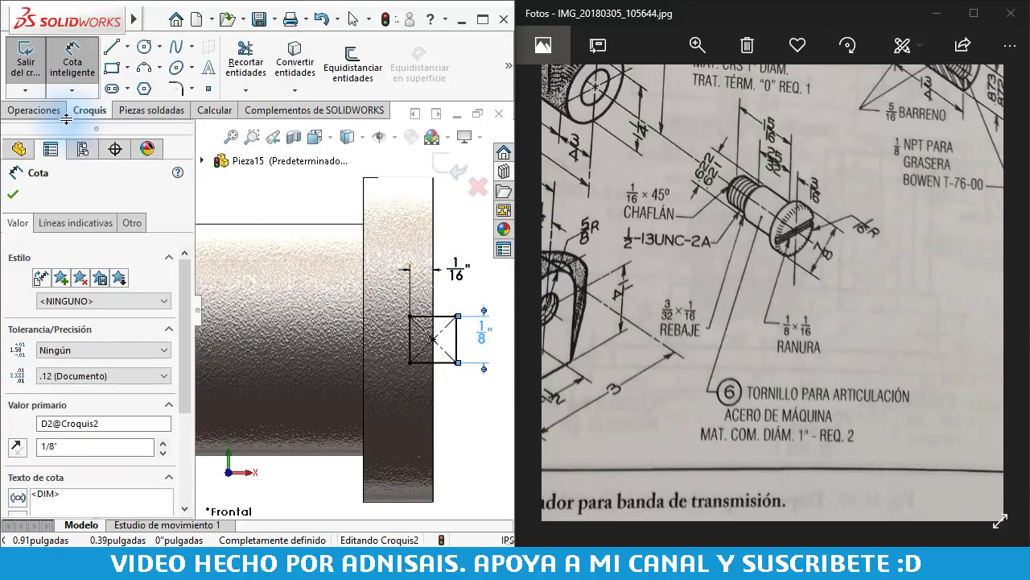
- Extrude-cut the rectangle Through All in both directions to slot the head
left_click(34, 110)
left_click(277, 64)
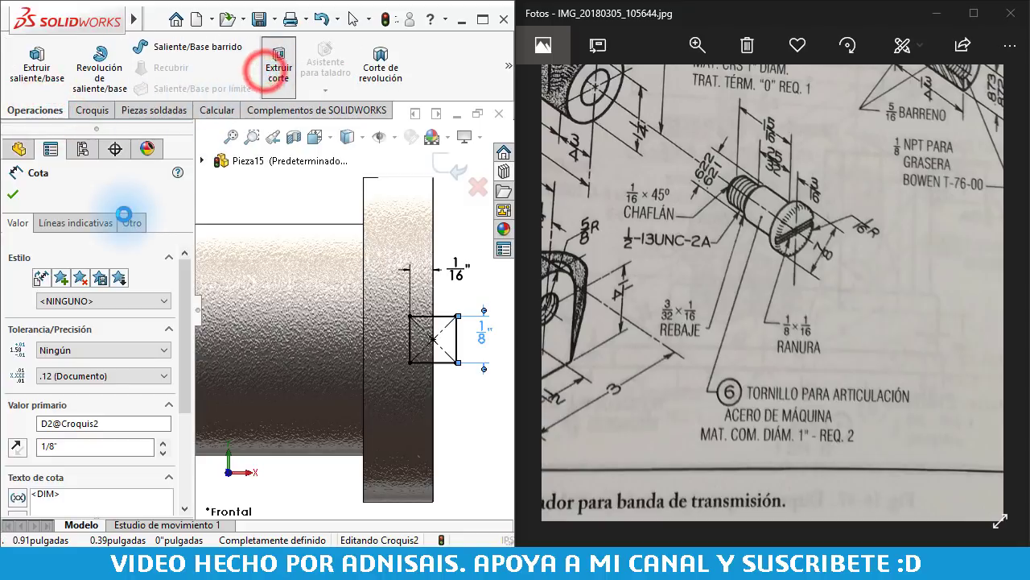
left_click(56, 290)
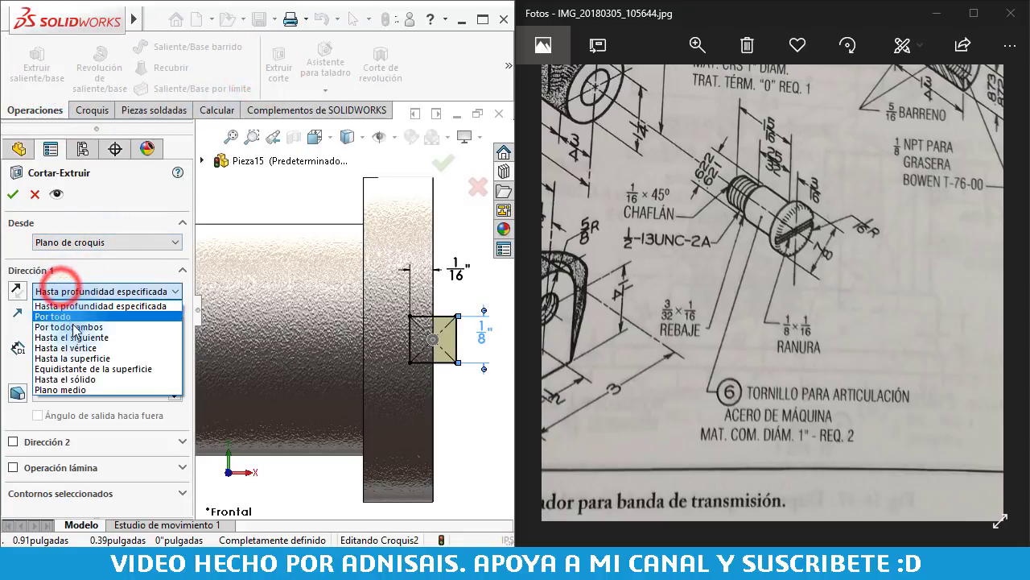
left_click(74, 327)
left_click(12, 194)
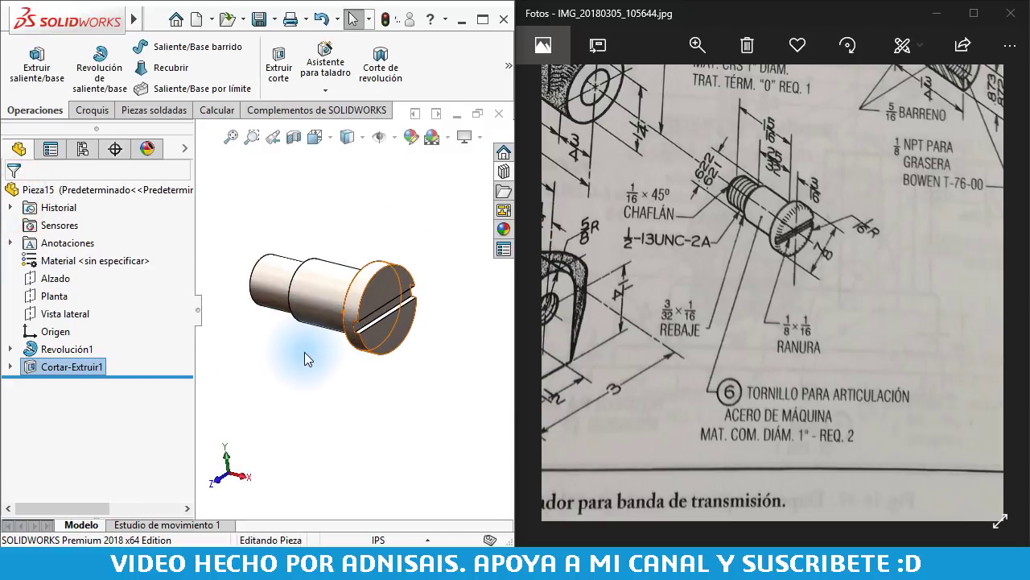
scroll(305, 359, "down", 1)
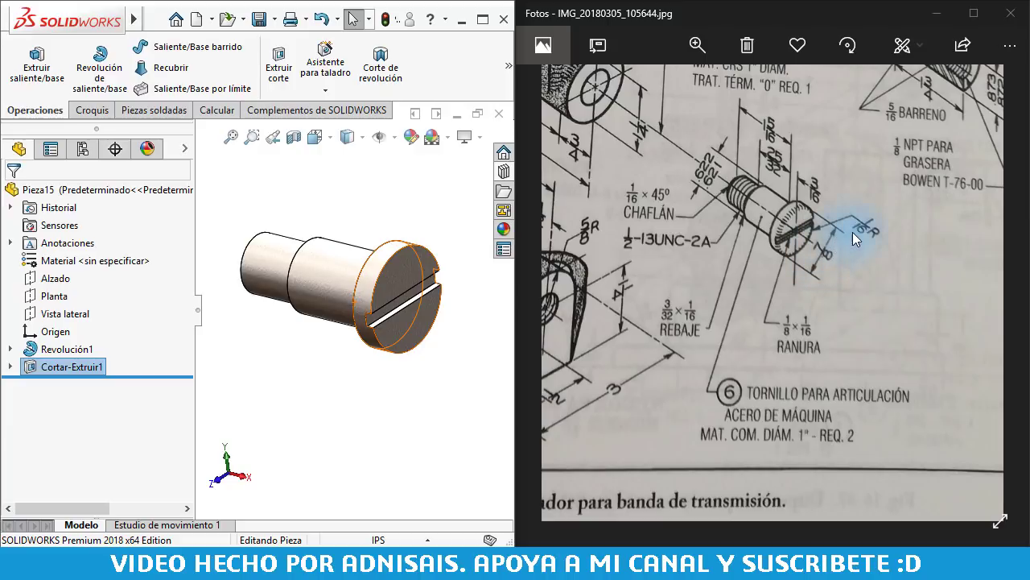
left_click(380, 214)
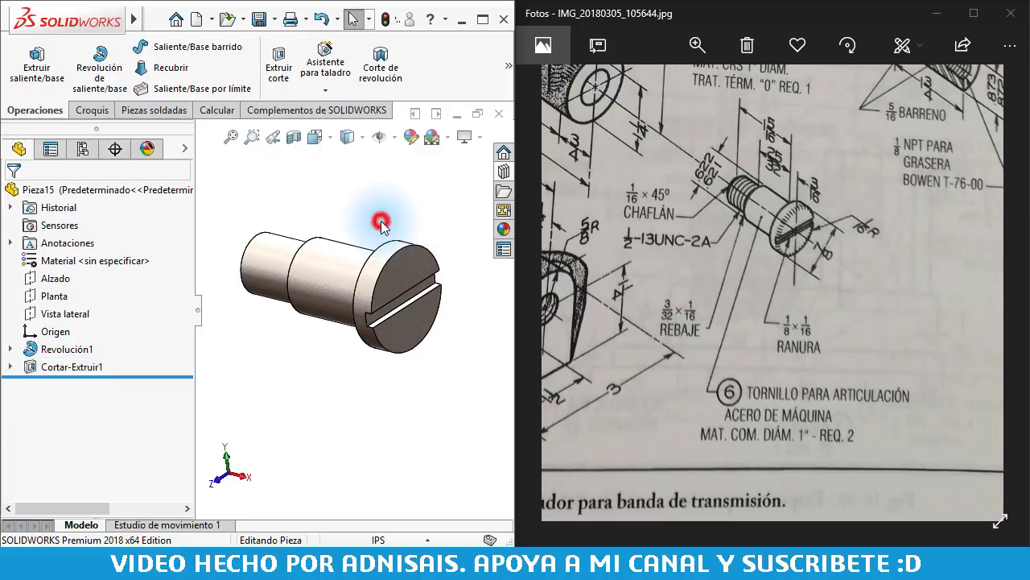
left_click(508, 80)
- Fillet two outer edges of the slotted head with a 1/16" radius
left_click(166, 128)
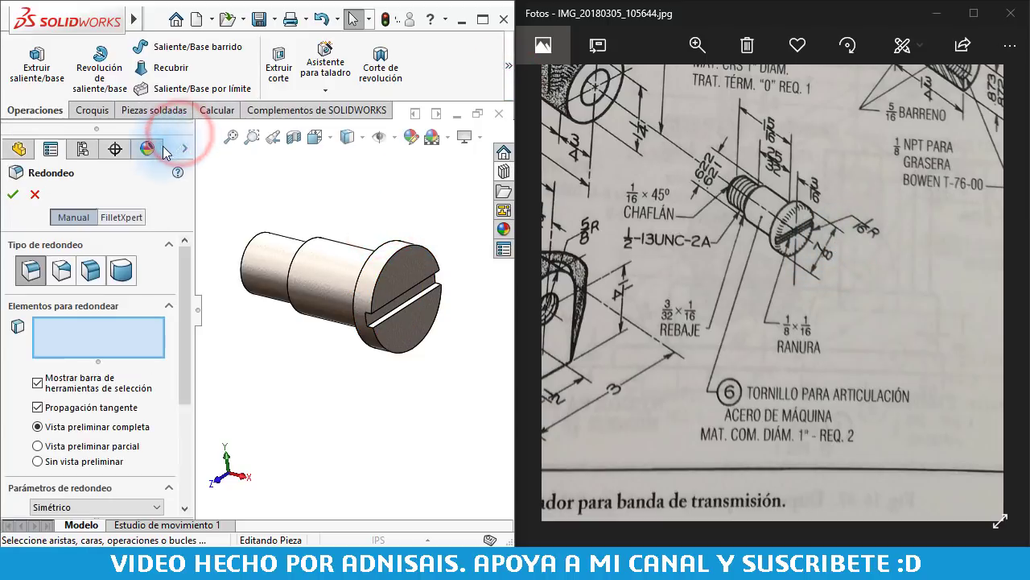
left_click(184, 391)
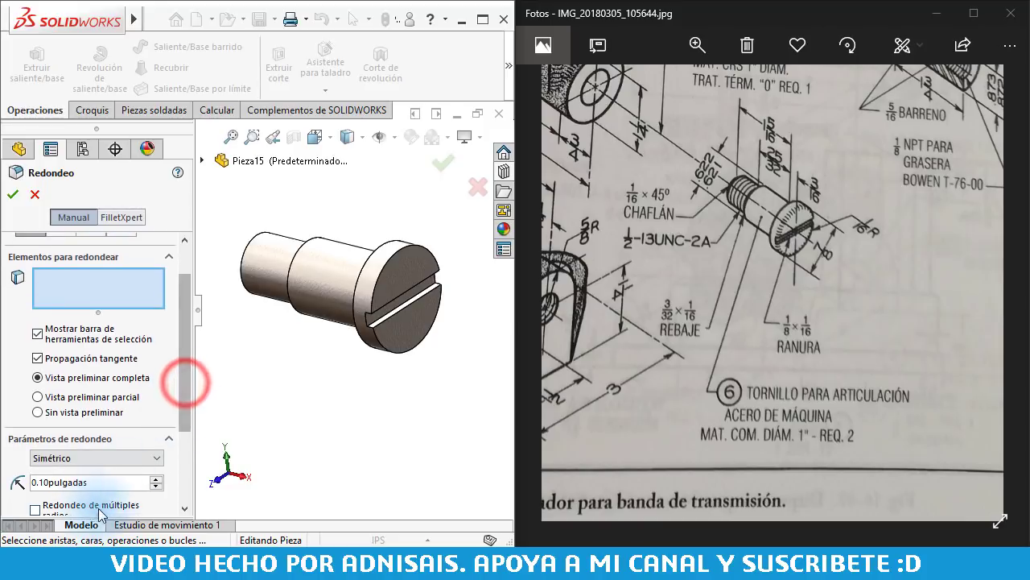
double_click(101, 482)
type("1/1")
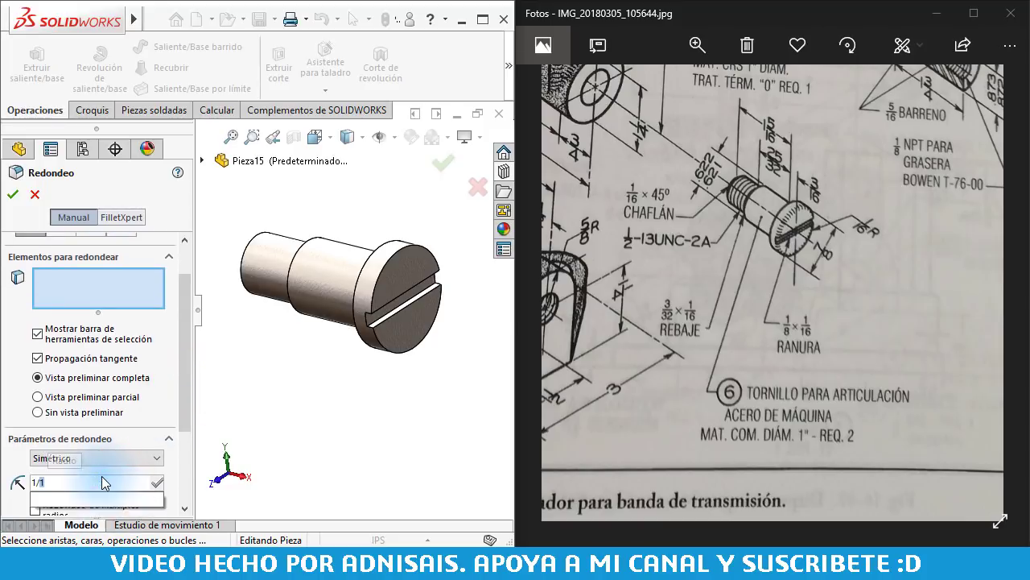
type("6")
key("Return")
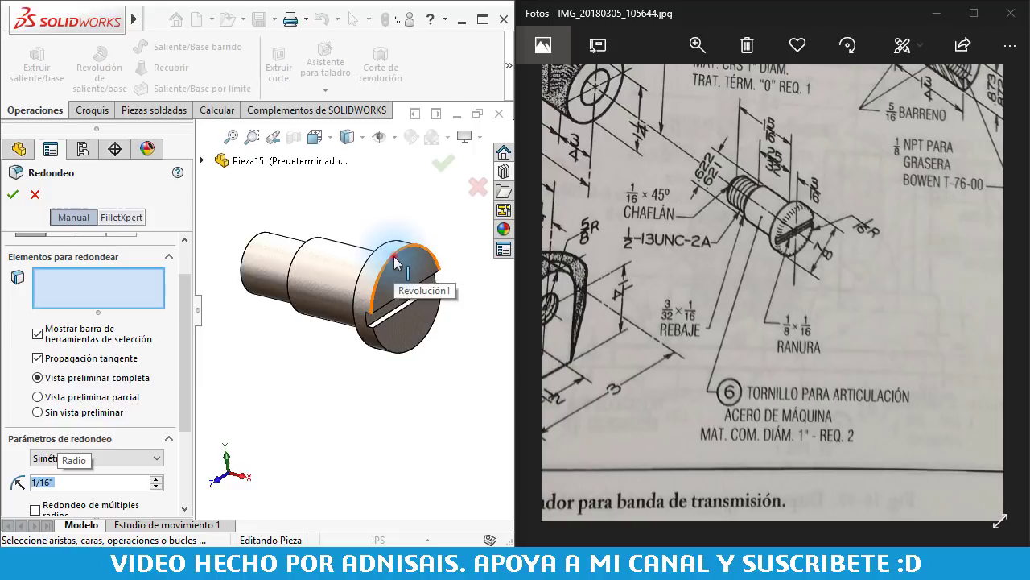
left_click(394, 256)
left_click(386, 352)
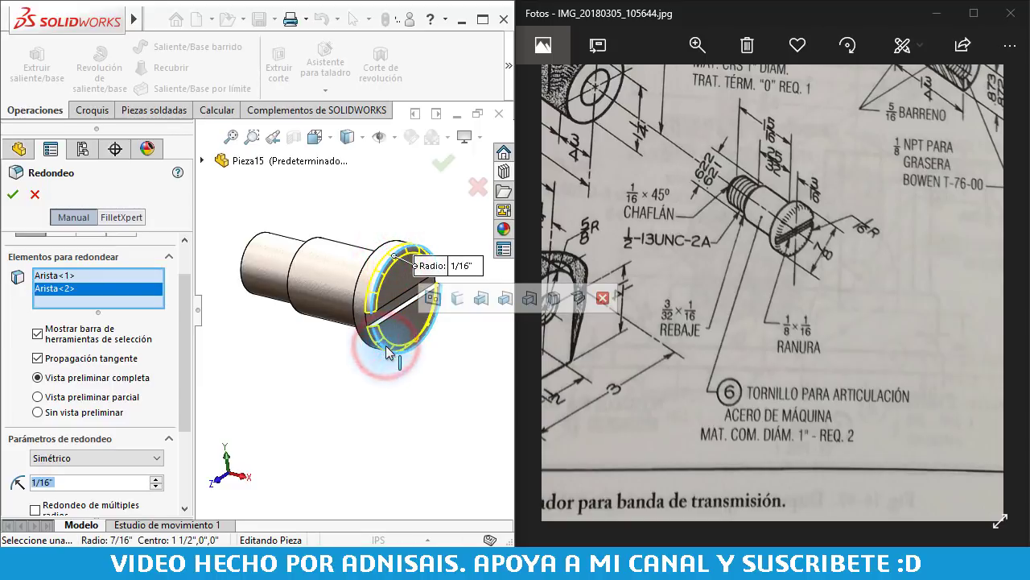
key("Return")
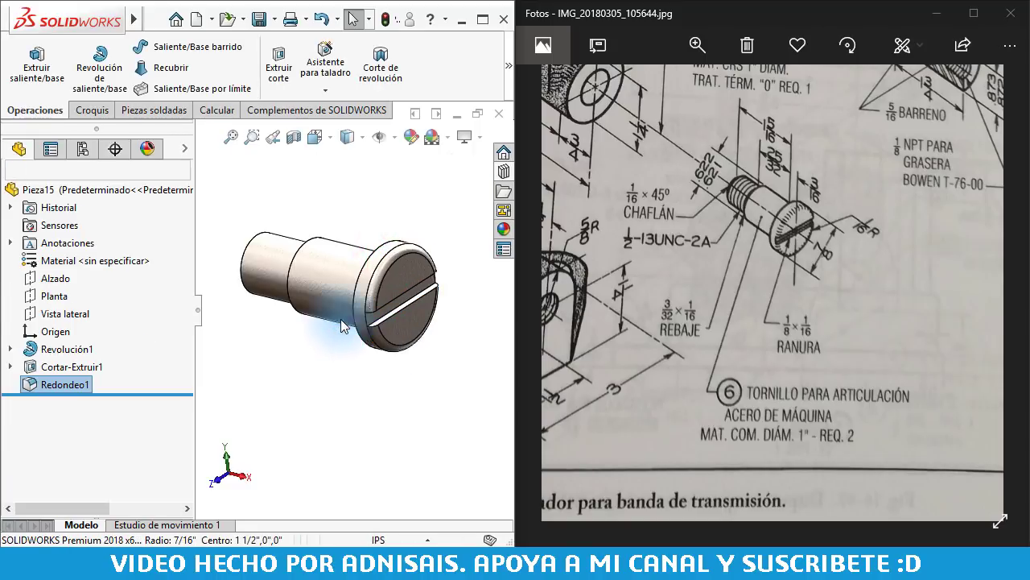
- Show the Anotaciones submenu of the Insertar menu
left_click(347, 208)
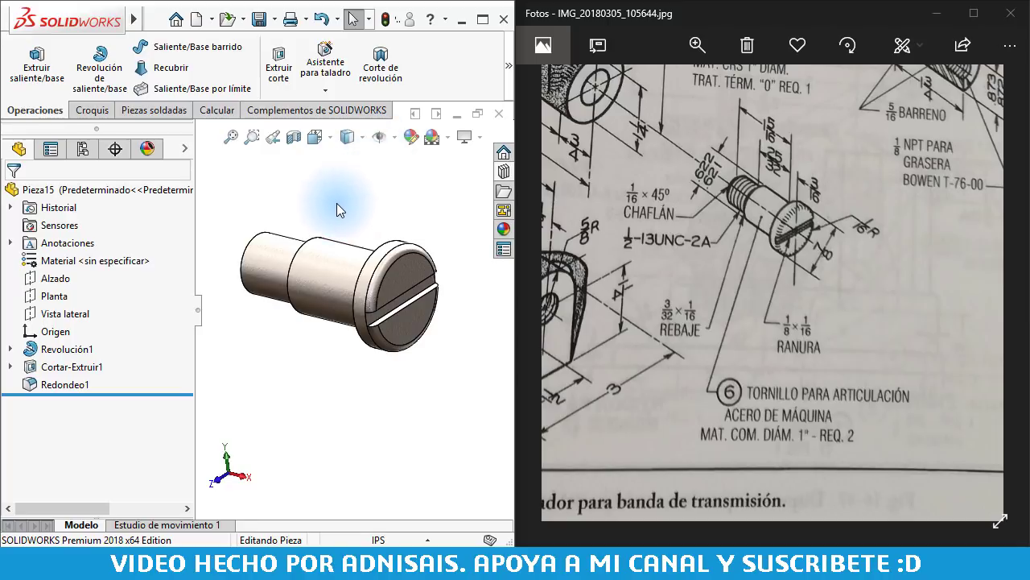
mouse_move(134, 18)
left_click(361, 214)
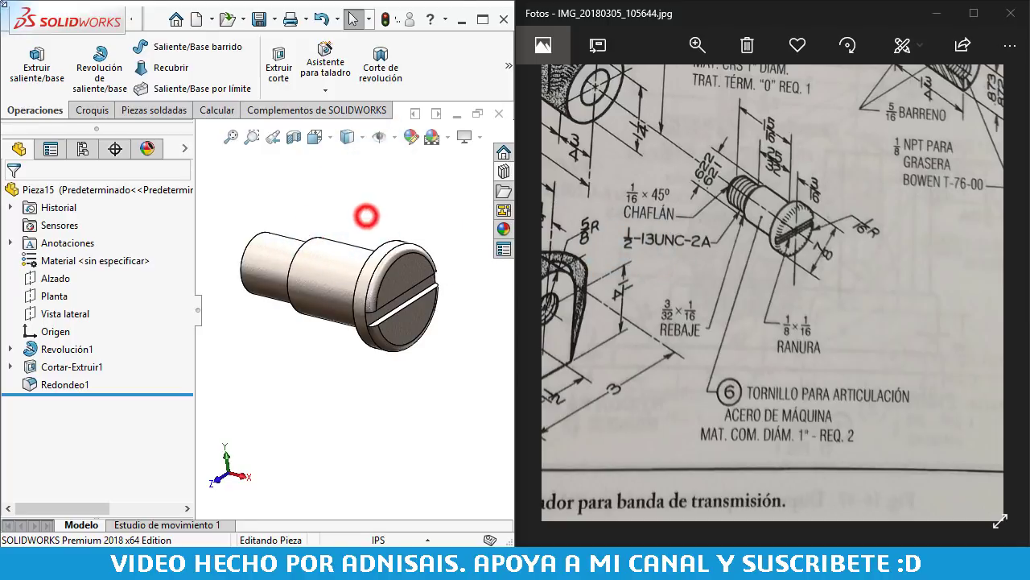
left_click(332, 19)
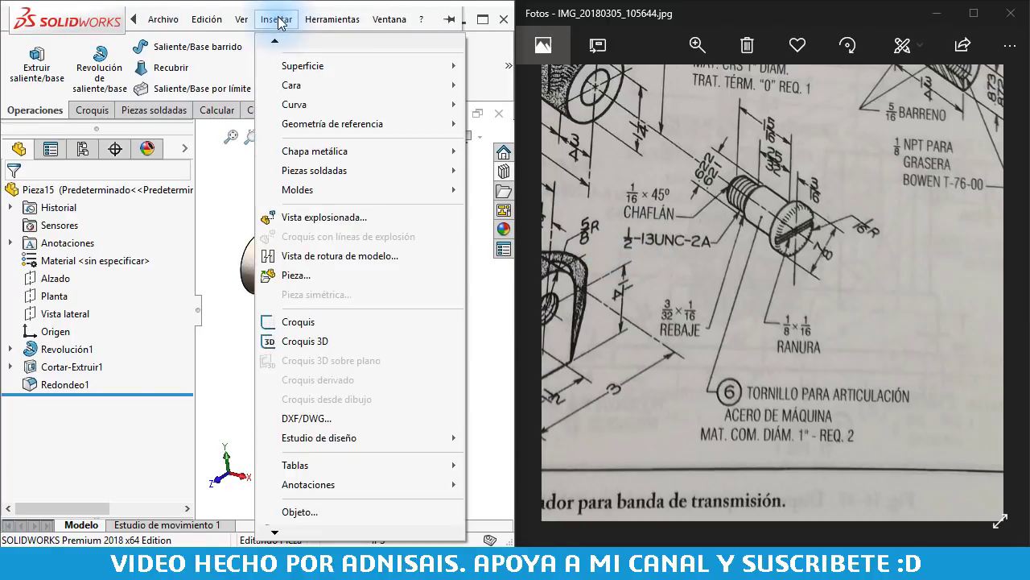
mouse_move(308, 484)
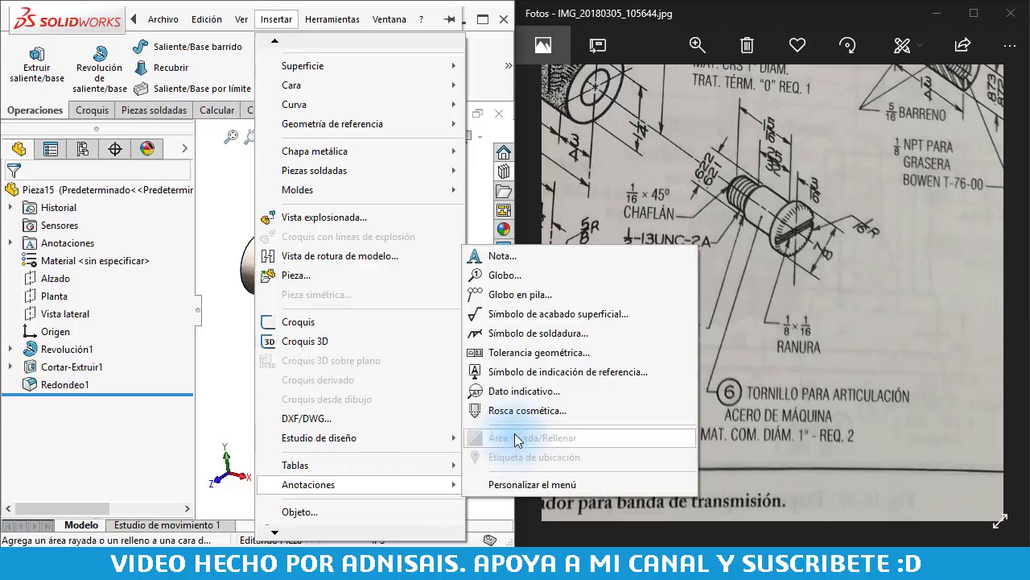
- Add a 1/2-13 cosmetic thread on the narrow end edge, running up to the next face
left_click(535, 410)
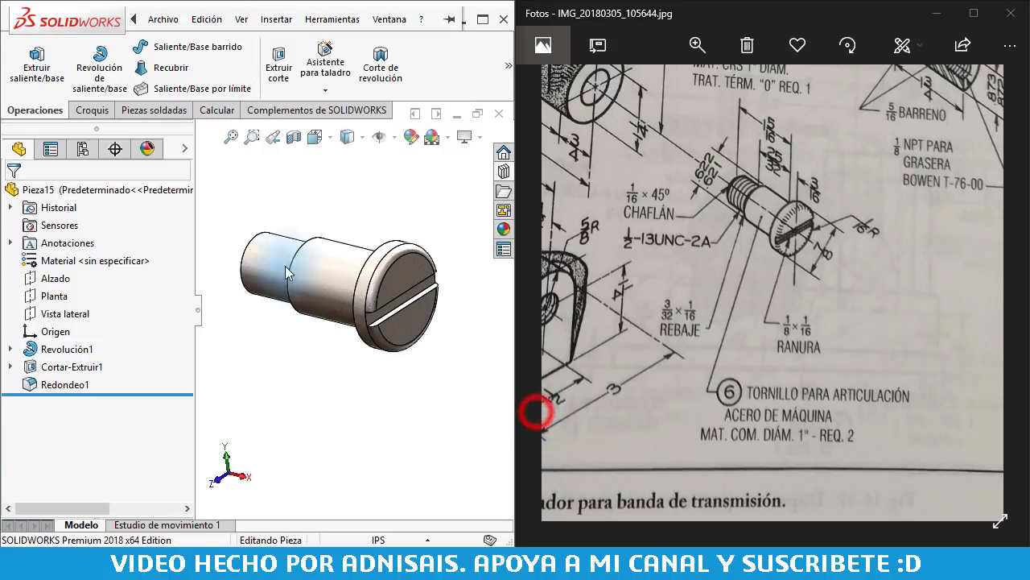
left_click(244, 262)
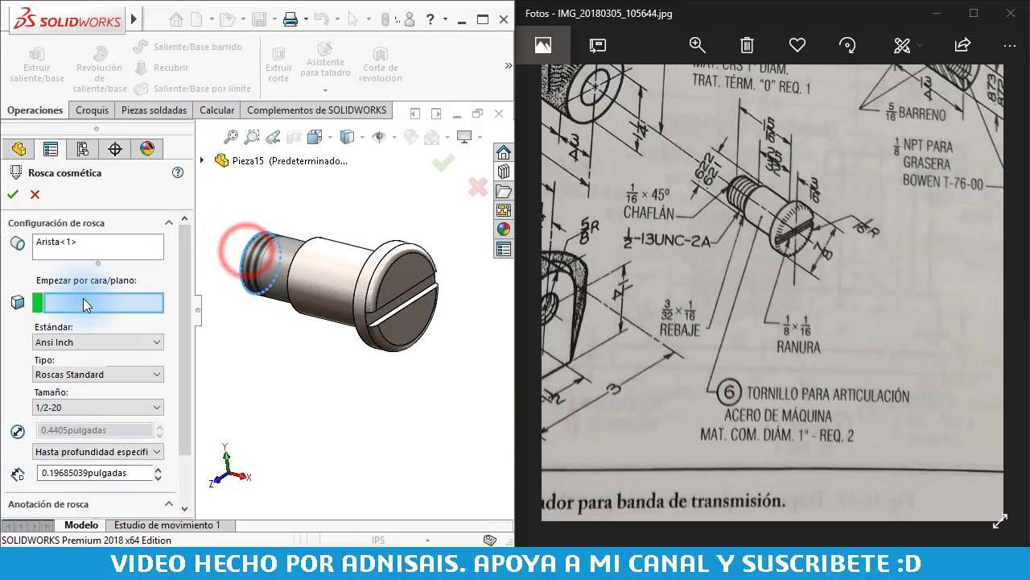
left_click(75, 407)
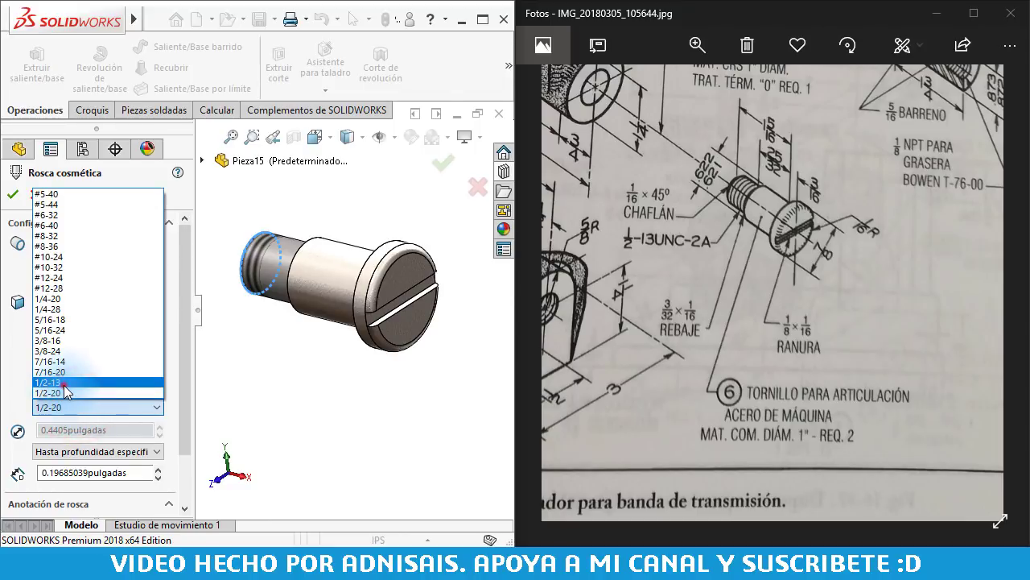
left_click(63, 383)
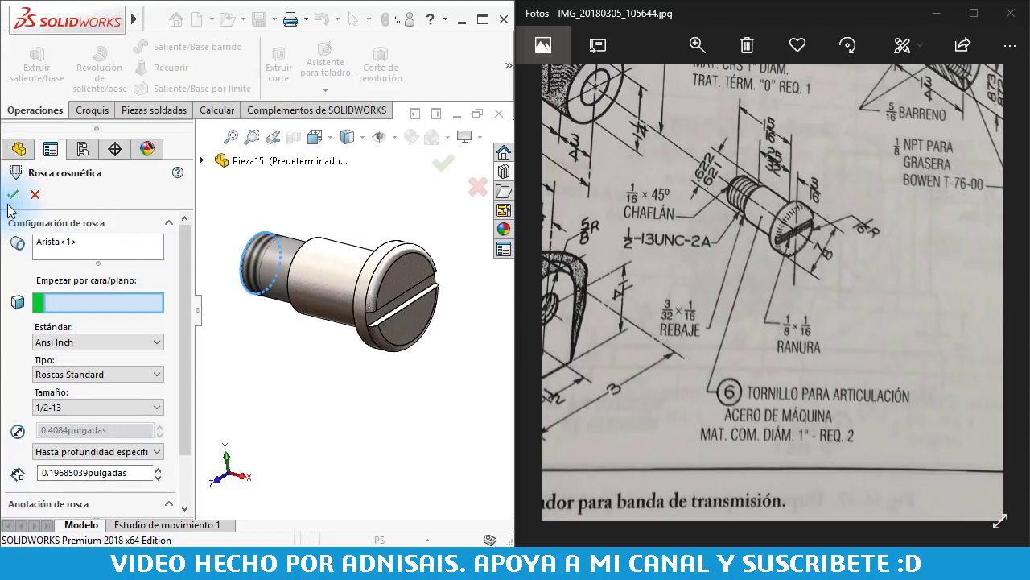
left_click(78, 450)
left_click(73, 477)
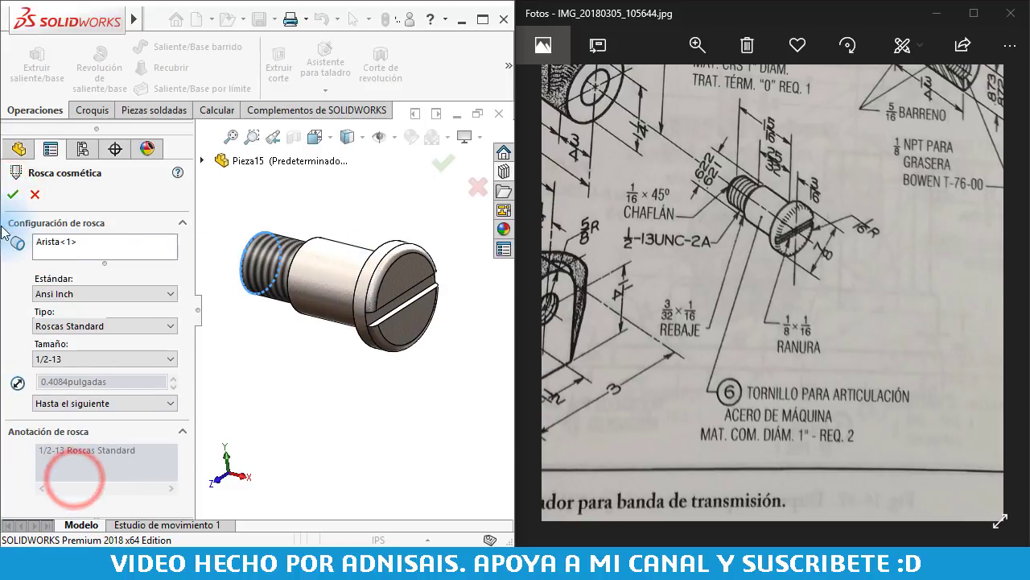
left_click(13, 194)
left_click(288, 357)
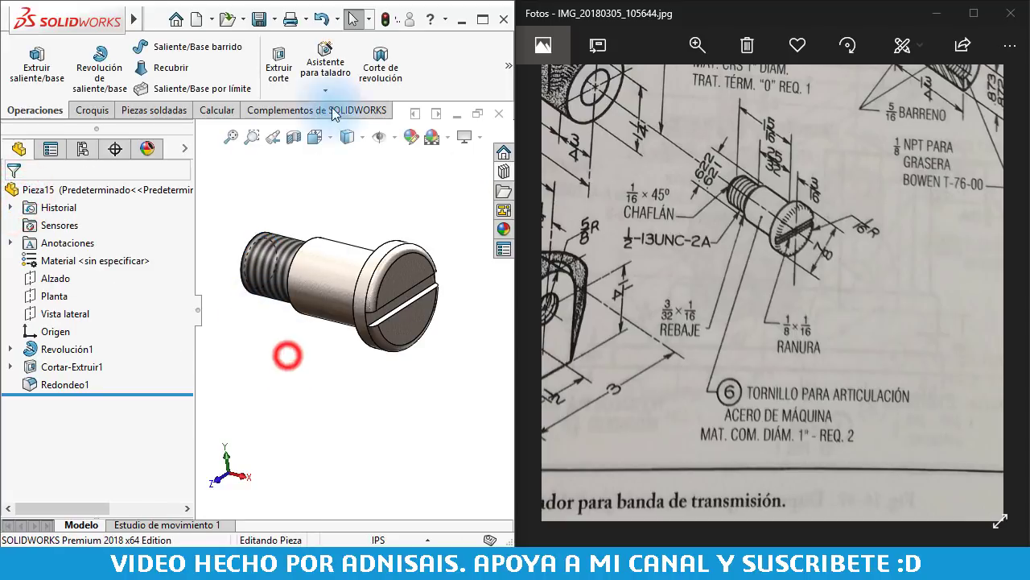
left_click(508, 70)
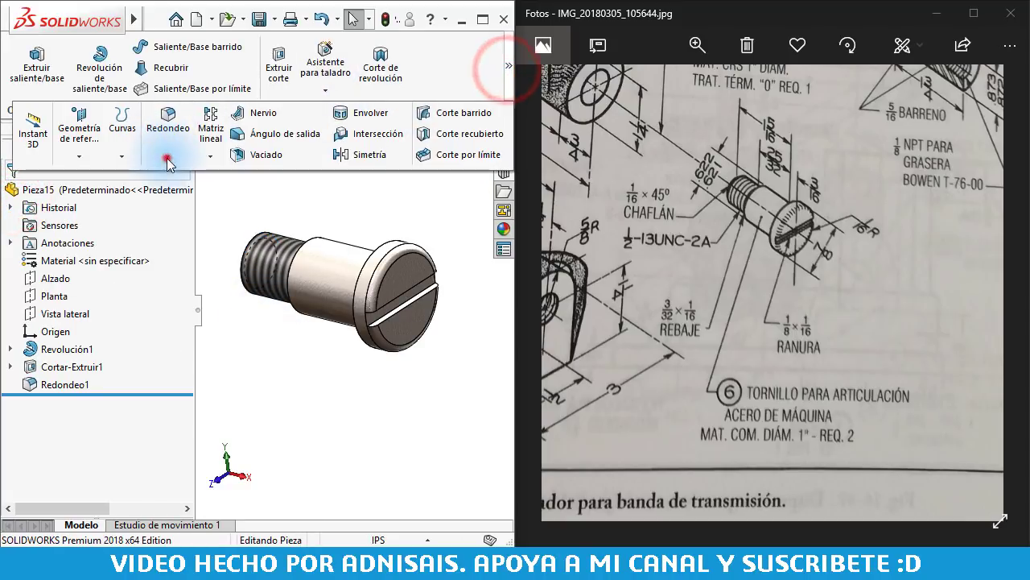
- Chamfer the threaded end edge 1/16" × 45° and rotate to view it
left_click(157, 153)
left_click(182, 193)
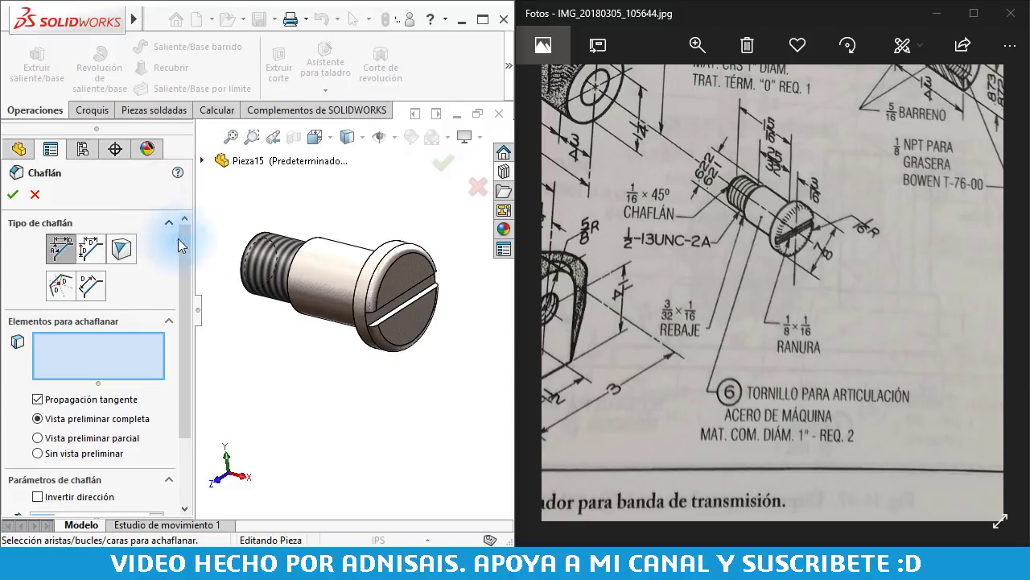
left_click_drag(189, 259, 185, 404)
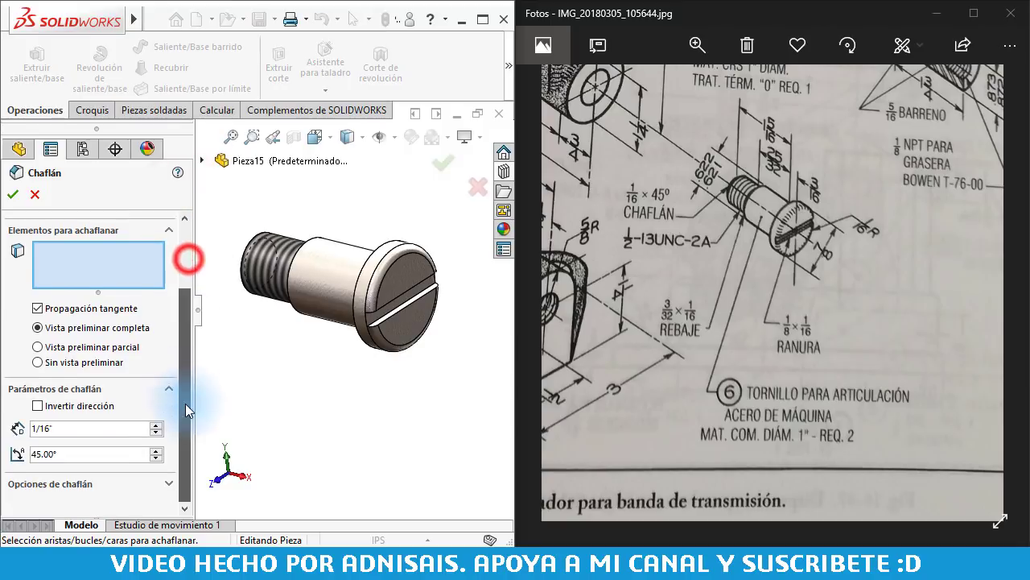
left_click(85, 262)
left_click(249, 256)
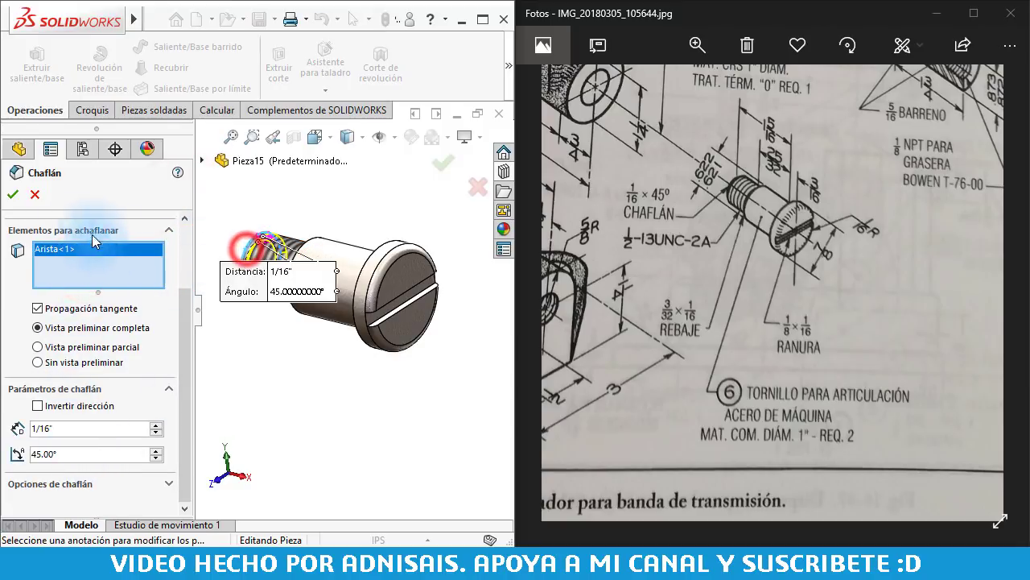
left_click(13, 194)
middle_click_drag(276, 206, 287, 203)
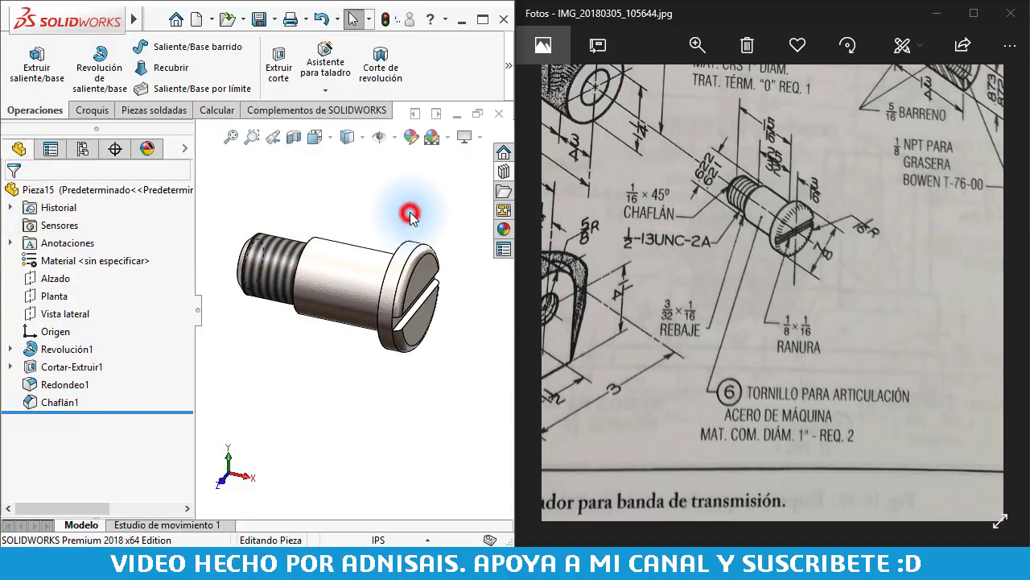
- Save the part as 9090909-98.SLDPRT
left_click(273, 22)
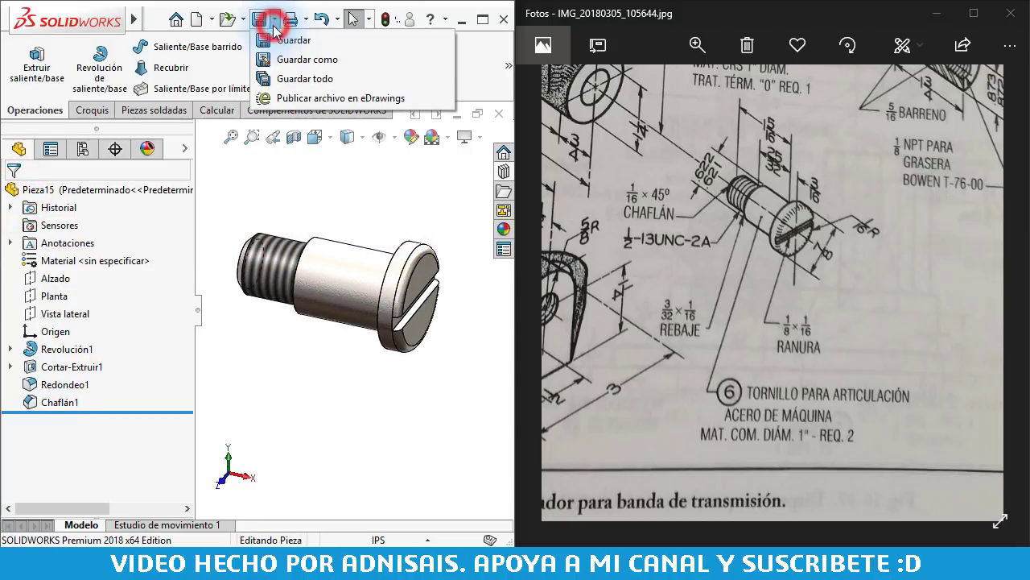
left_click(274, 36)
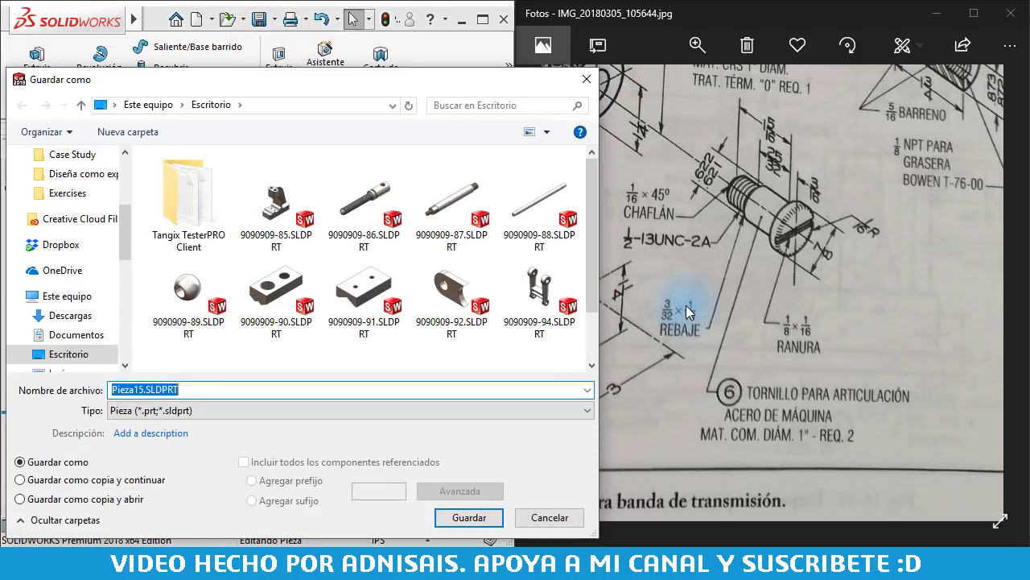
type("090909-")
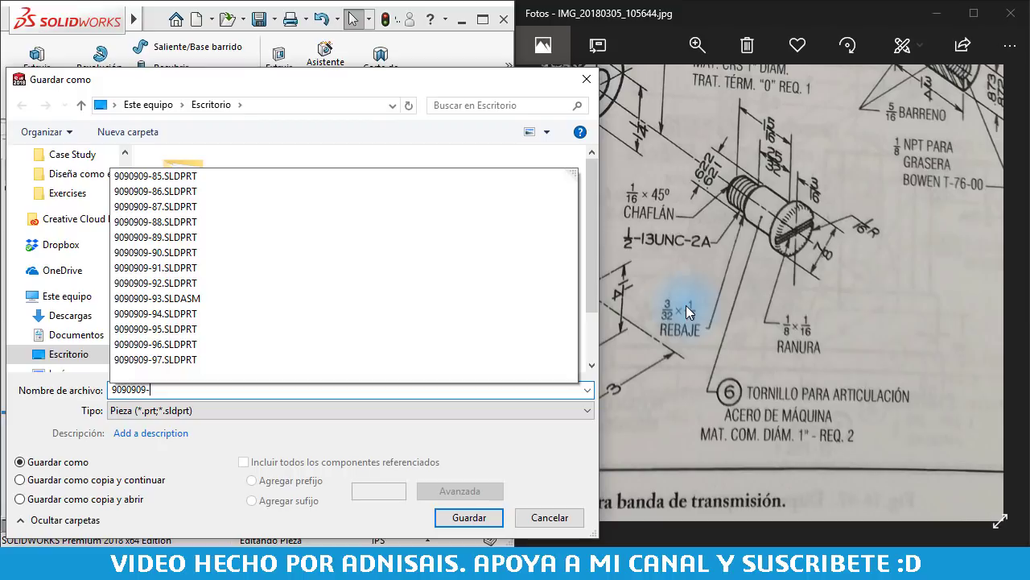
type("98")
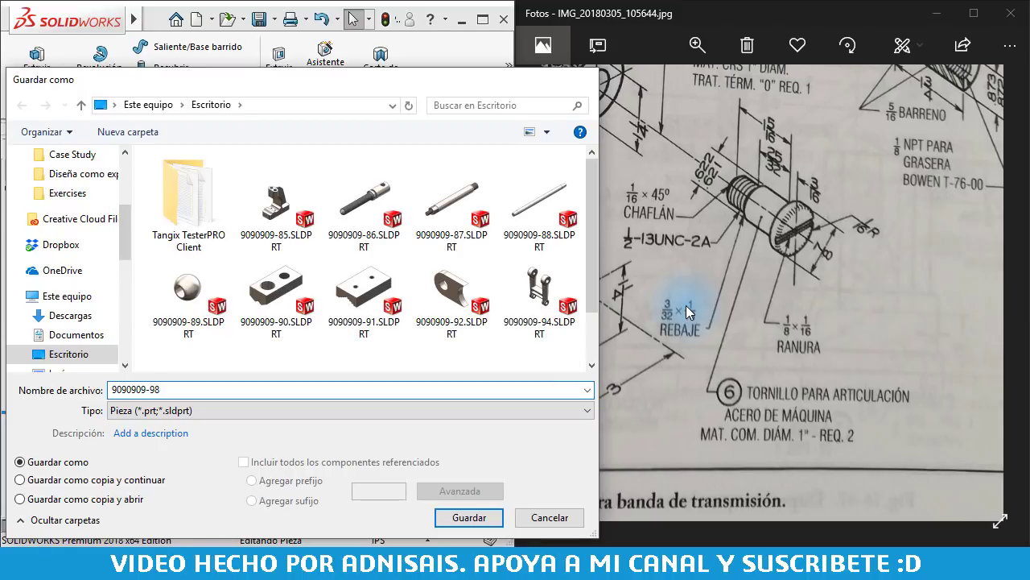
key("Return")
left_click_drag(771, 293, 803, 334)
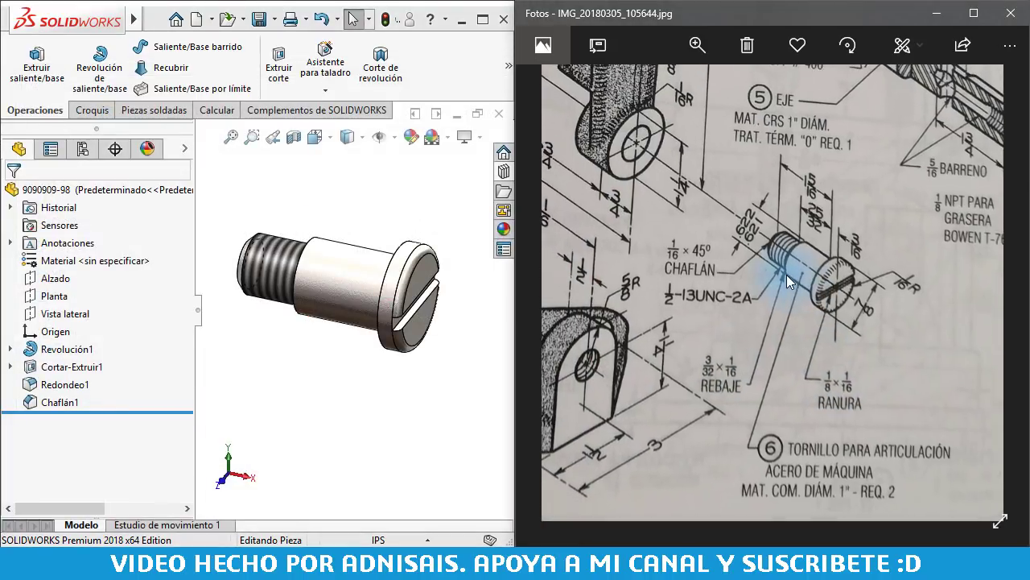
- Pan the Photos drawing from the bracket over to the BUJE bushing
left_click_drag(780, 269, 933, 249)
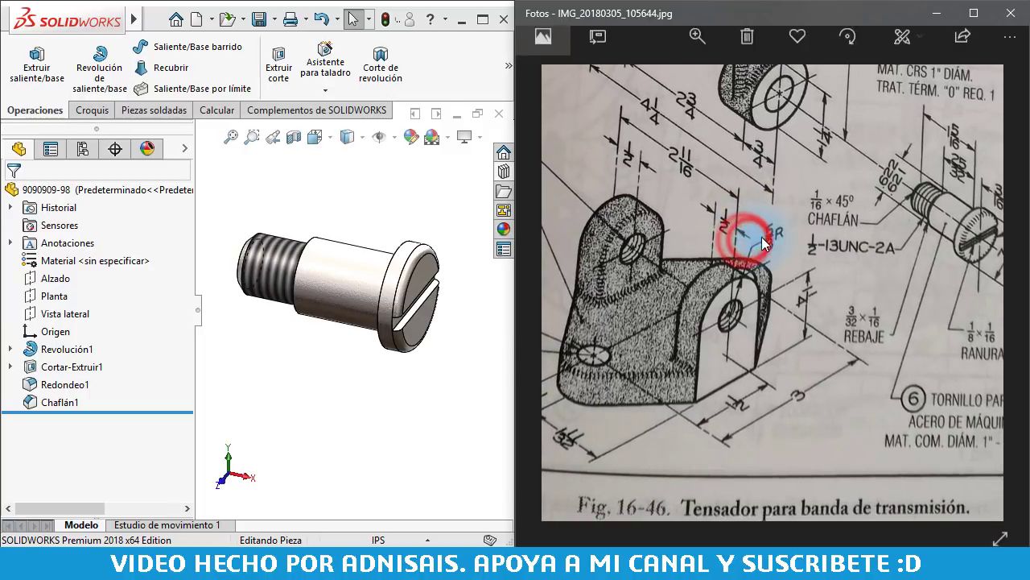
mouse_move(762, 236)
left_mouse_down()
mouse_move(918, 282)
mouse_move(813, 274)
mouse_move(760, 368)
left_mouse_up()
left_click_drag(794, 242, 782, 437)
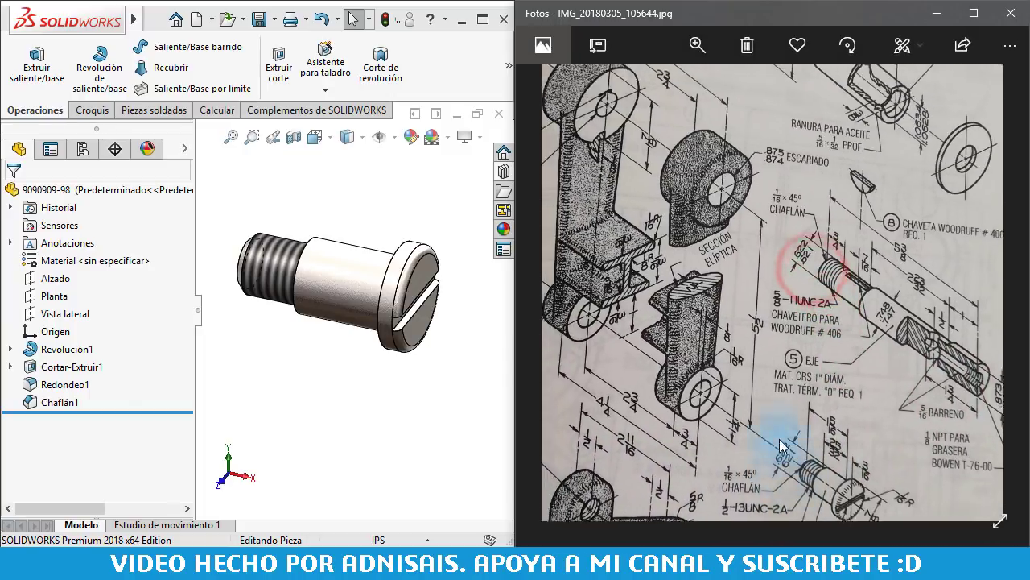
left_click_drag(701, 288, 794, 333)
left_click_drag(764, 285, 839, 461)
left_click_drag(845, 339, 701, 307)
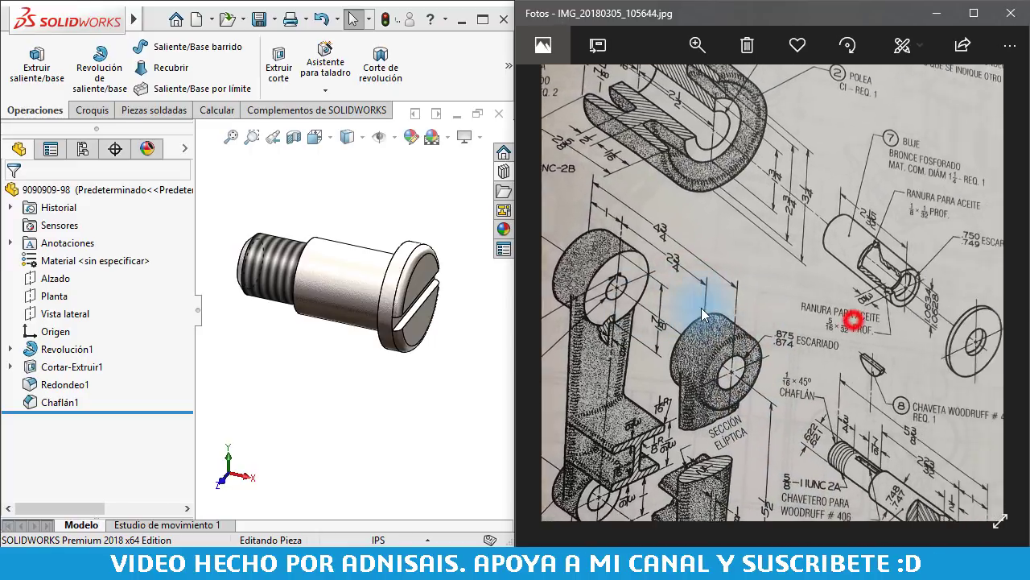
left_click_drag(851, 322, 855, 234)
- Zoom in on the BUJE bushing's oil-groove notes, then start a new SOLIDWORKS document
scroll(855, 234, "up", 2)
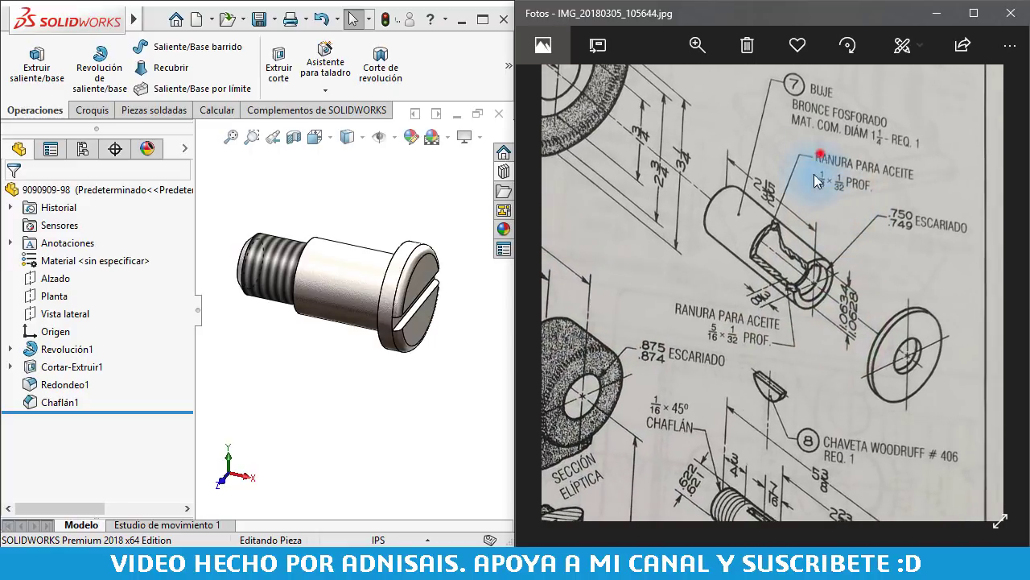
left_click_drag(821, 166, 787, 318)
scroll(797, 318, "up", 1)
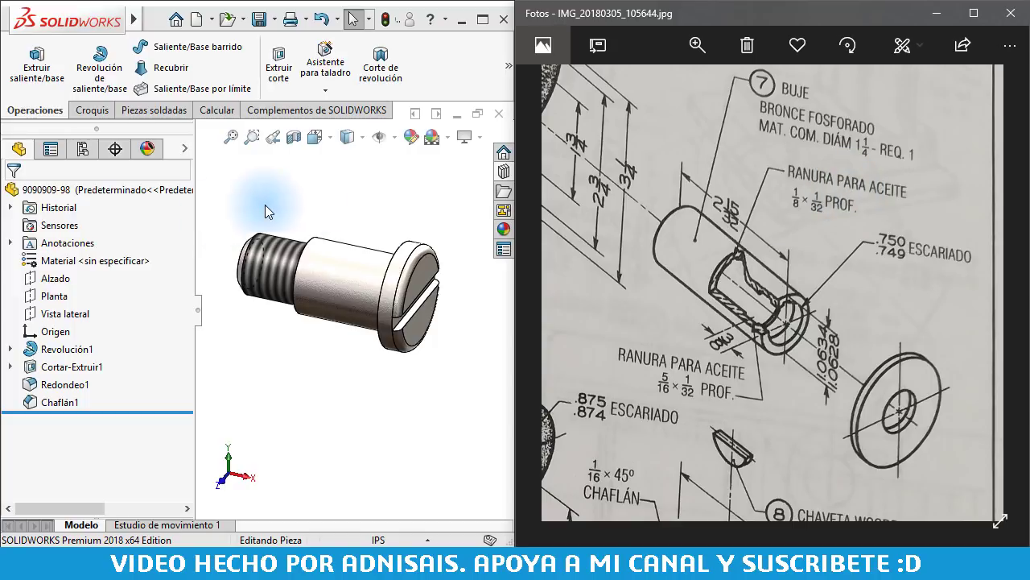
left_click(339, 207)
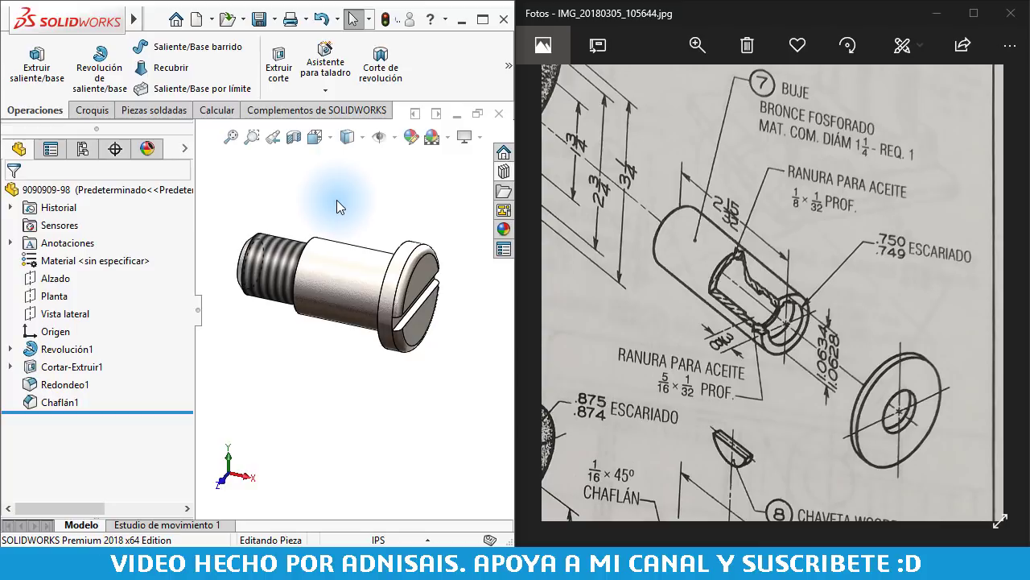
key("ctrl+n")
- Create a new inch part from the Pulgadas template and start a sketch on the Alzado plane
left_click(484, 146)
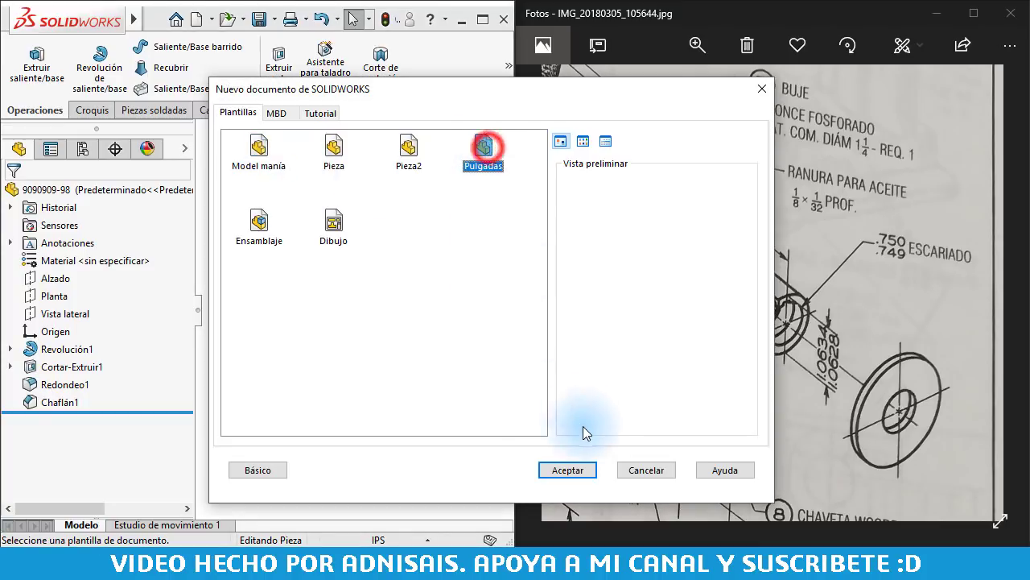
left_click(568, 470)
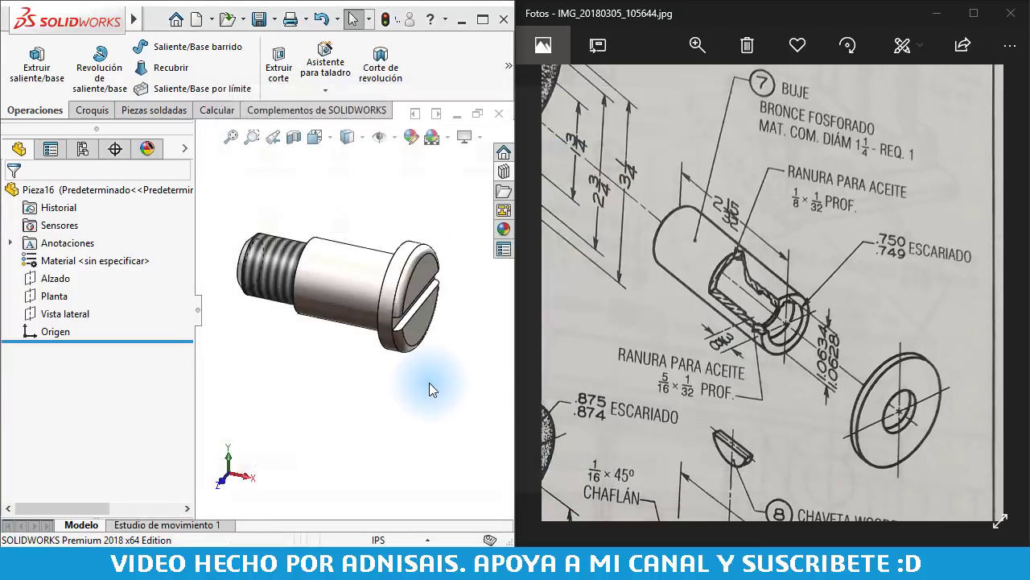
left_click(44, 277)
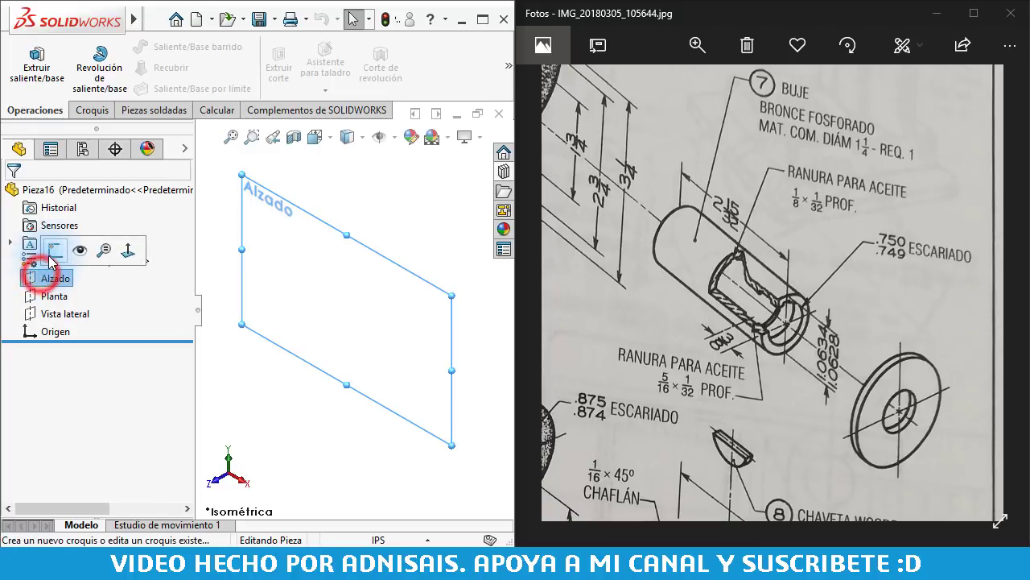
left_click(51, 253)
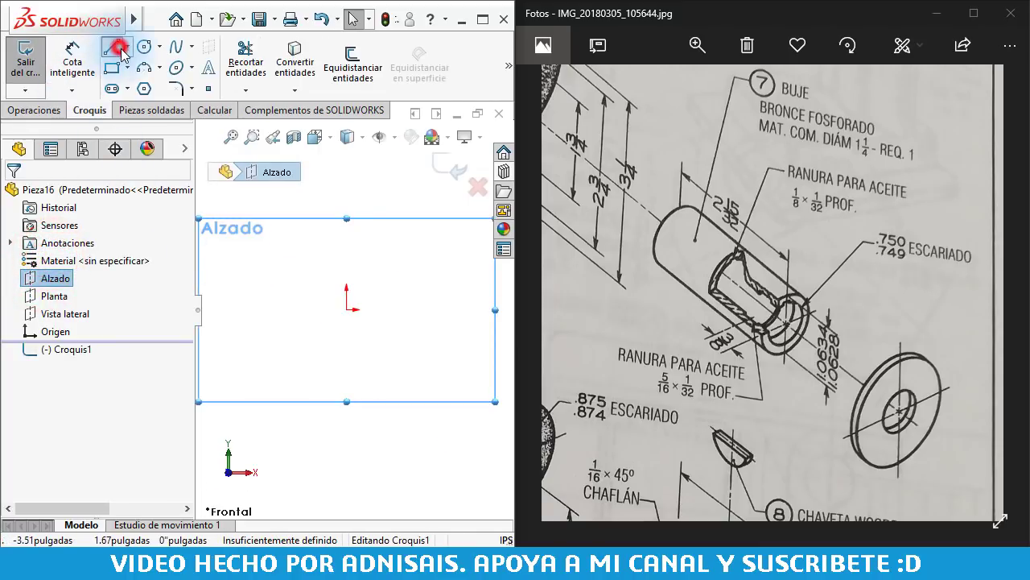
- Draw a horizontal construction centerline from the origin to the right
left_click(119, 50)
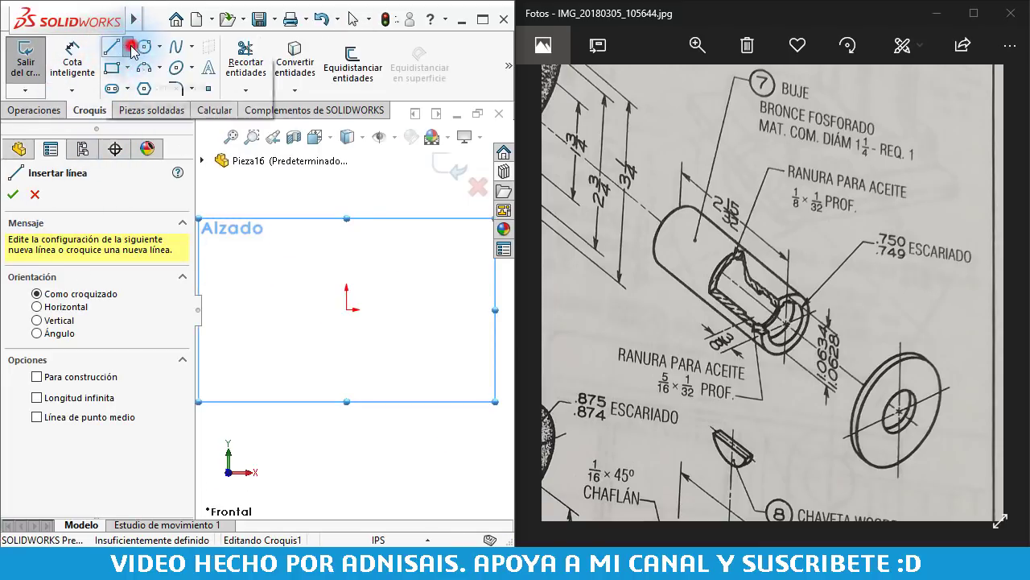
left_click(129, 47)
left_click(165, 85)
left_click(347, 309)
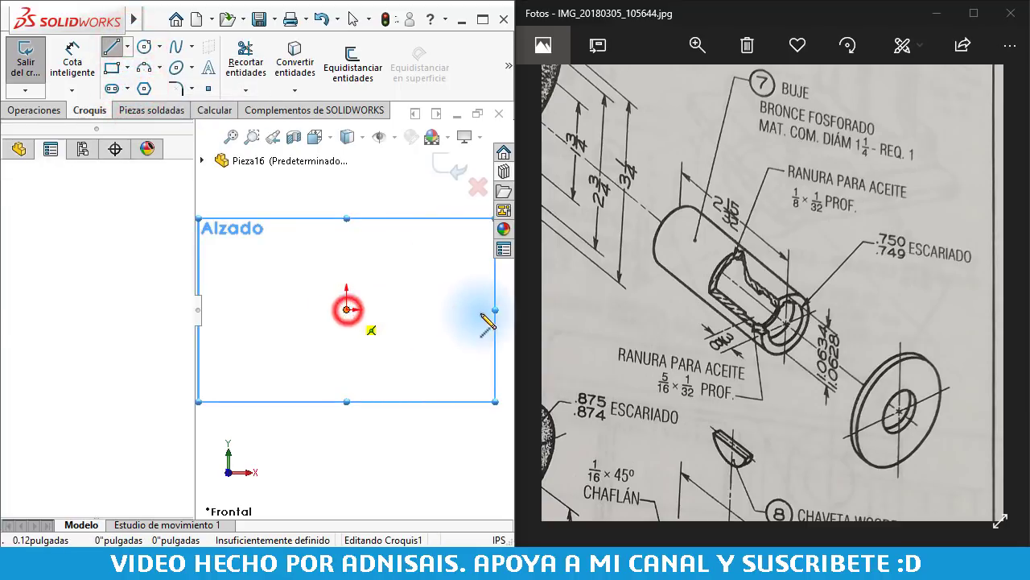
left_click(487, 322)
key("Escape")
scroll(460, 306, "up", 5)
- Draw the closed wall profile above the centerline, with a small notch in its bottom edge
scroll(427, 366, "down", 4)
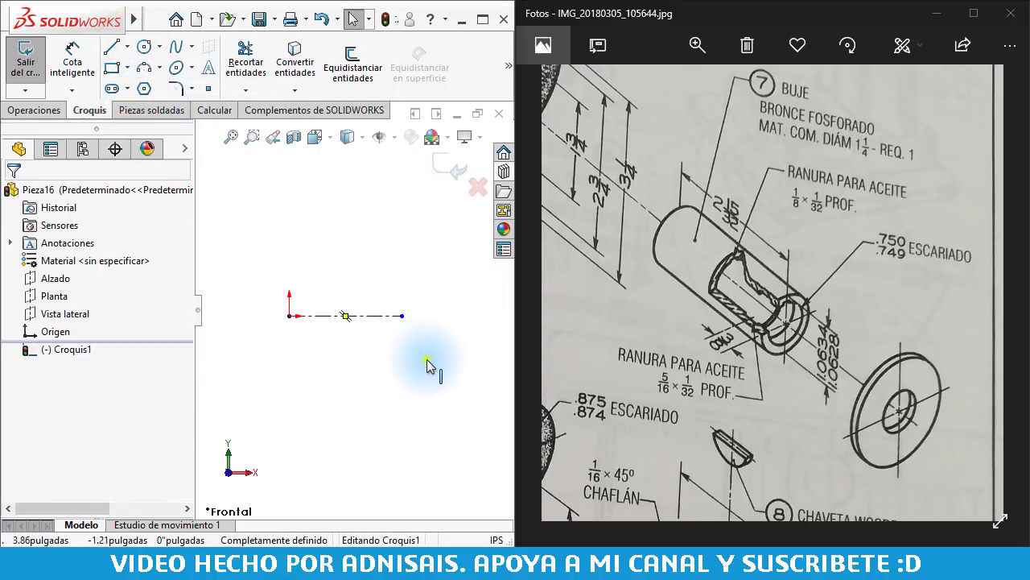
key("l")
left_click(288, 230)
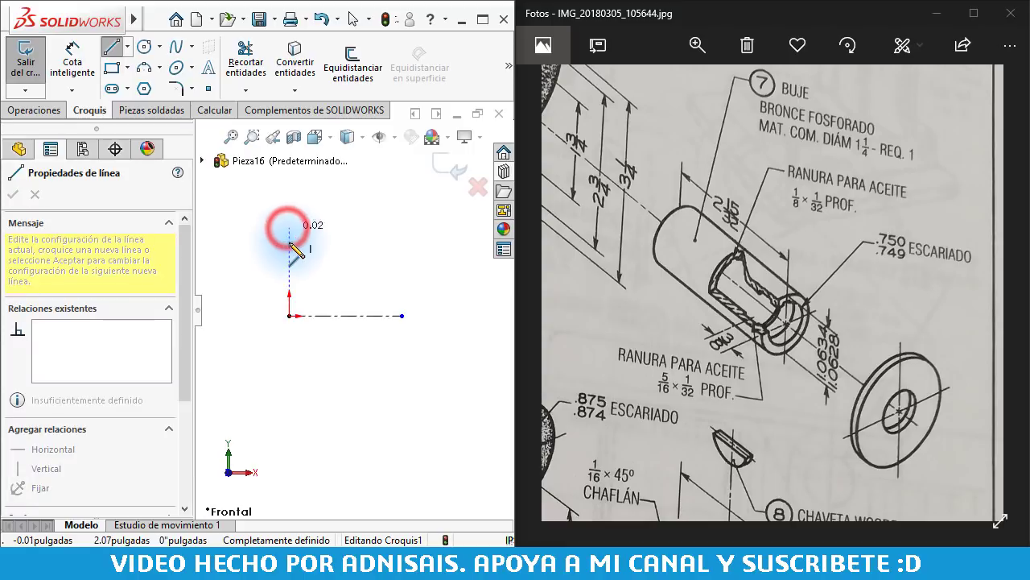
left_click(289, 241)
left_click(387, 241)
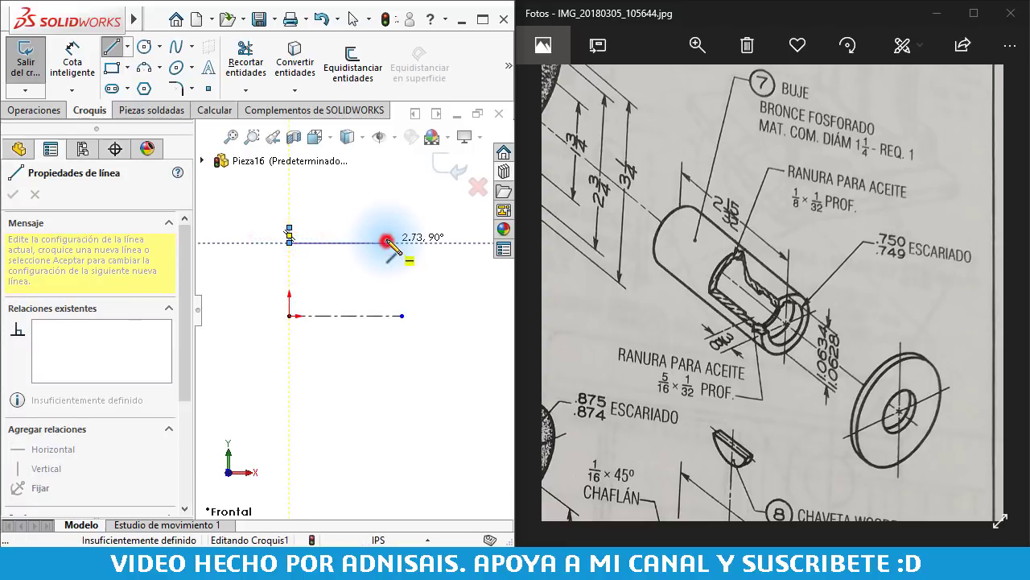
left_click(388, 236)
left_click(408, 235)
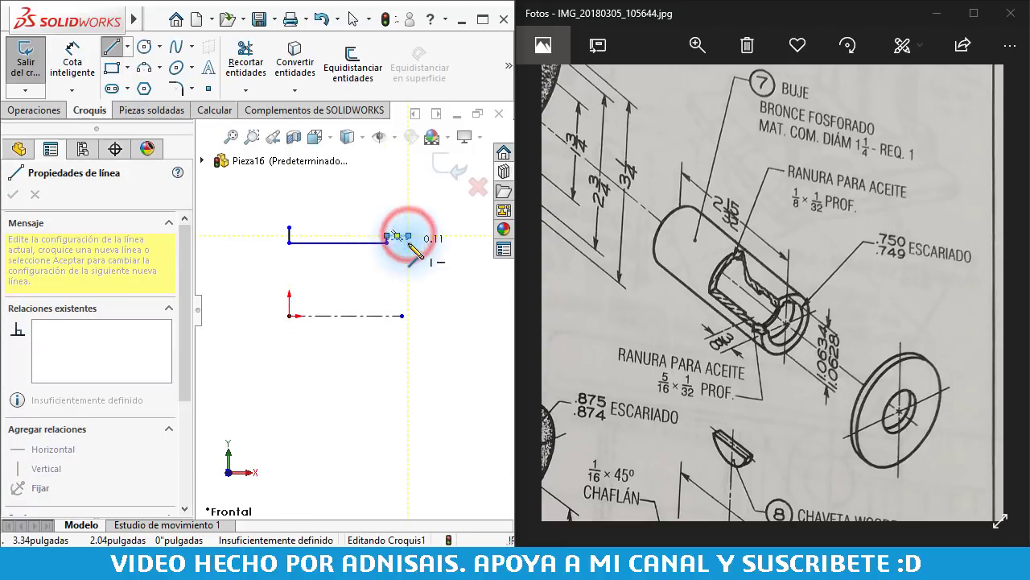
left_click(408, 244)
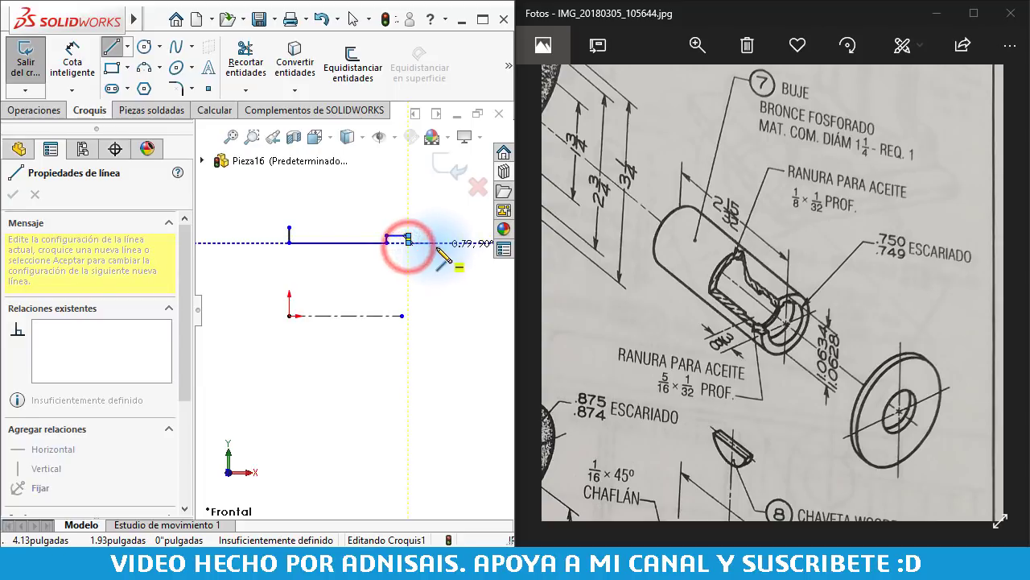
left_click(437, 242)
left_click(436, 229)
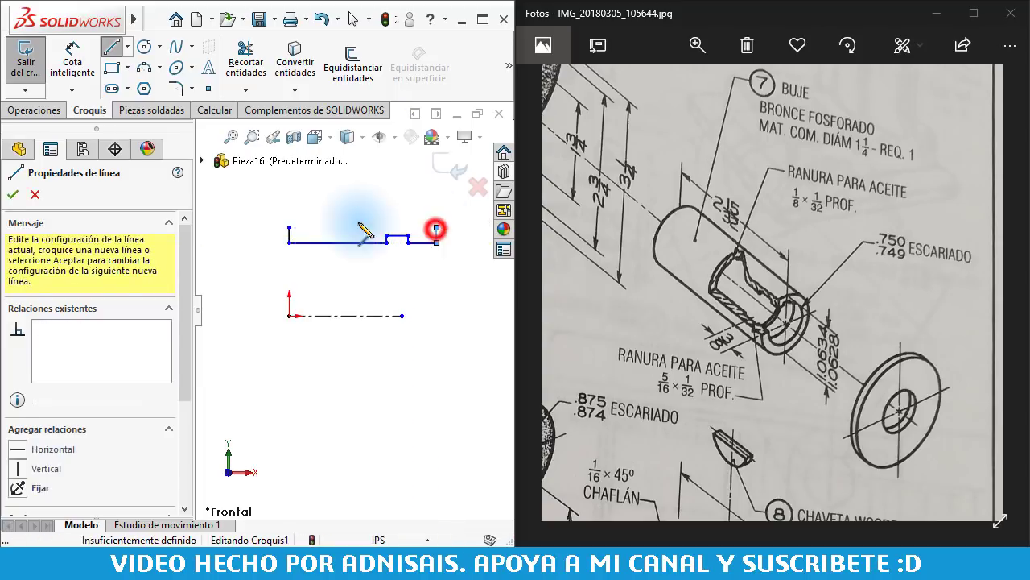
left_click(290, 230)
key("Escape")
- Dimension the top edge from the centerline as a 1.25 in diameter
right_click_drag(372, 457, 322, 318)
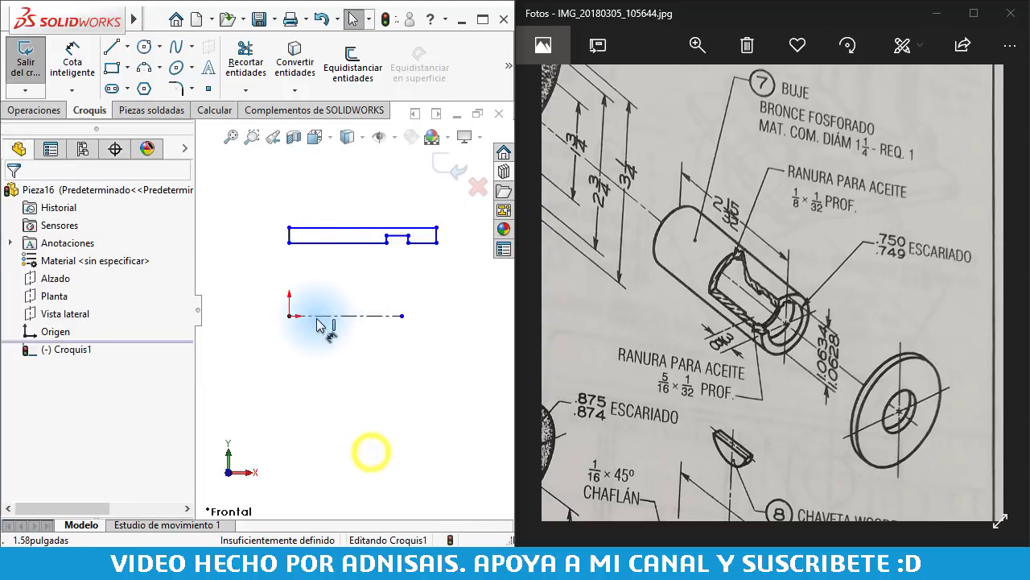
left_click(311, 314)
left_click(299, 230)
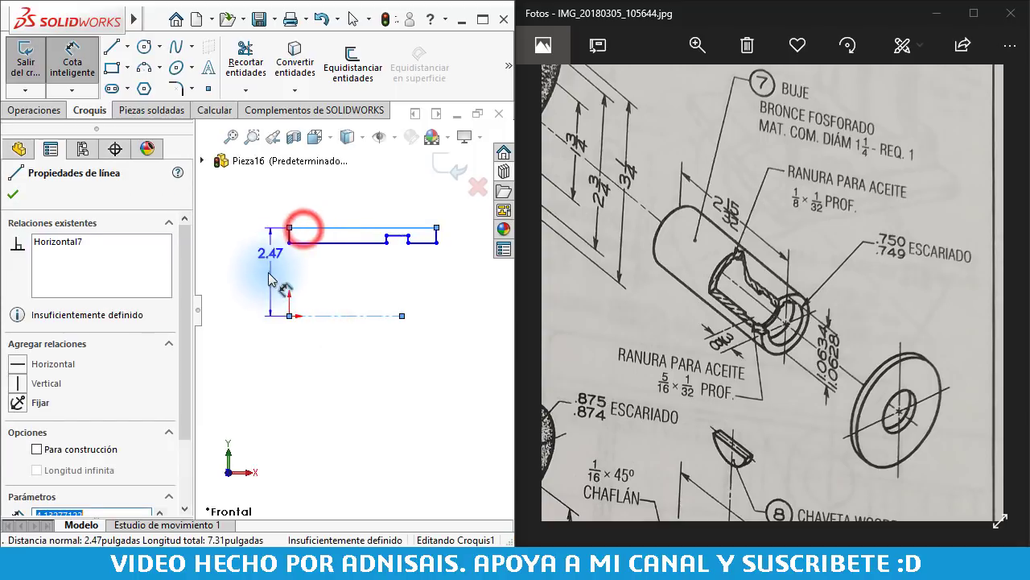
left_click(250, 340)
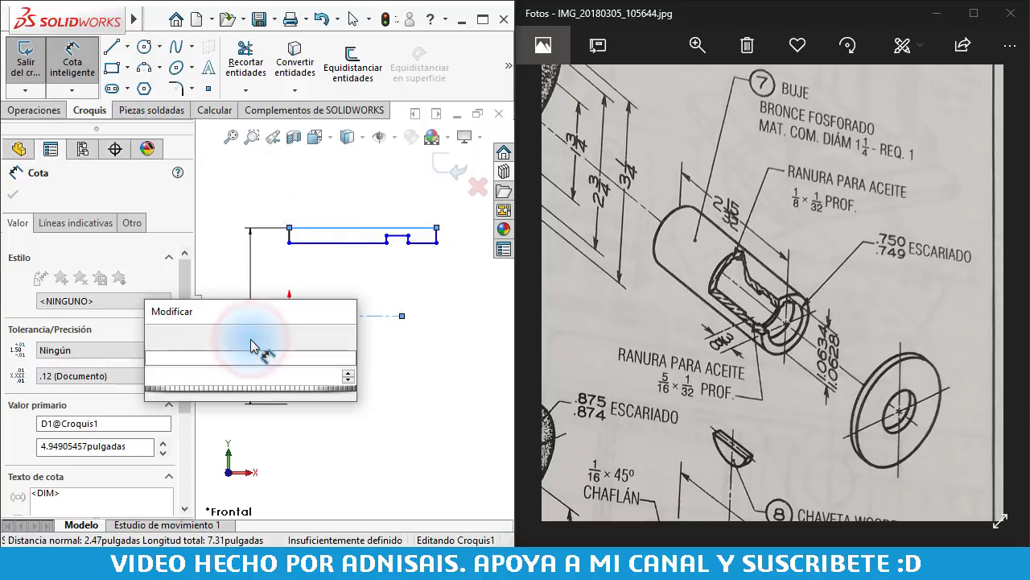
type("1.25")
key("Return")
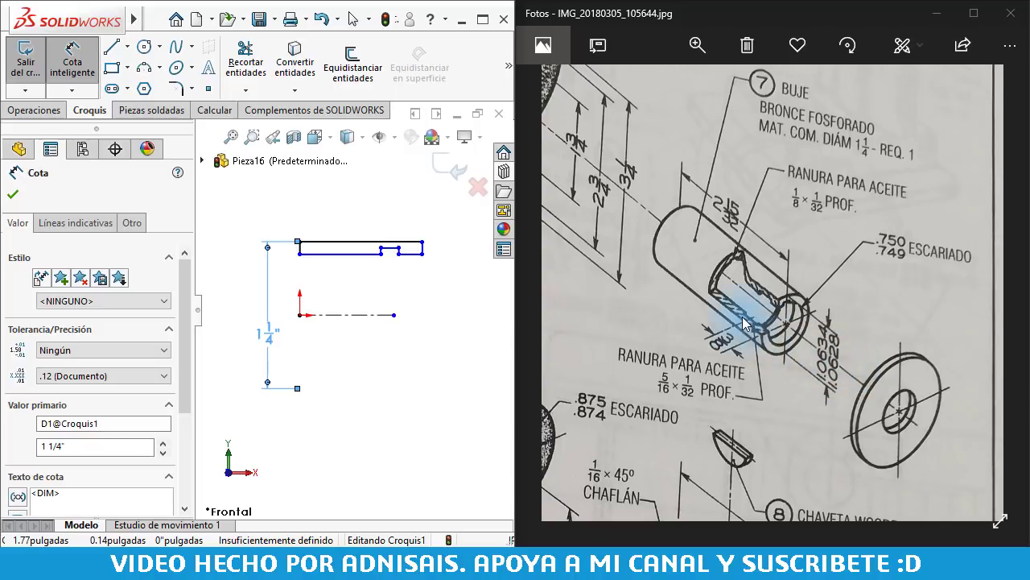
- Zoom and pan the reference photo onto the BUJE part 7 drawing to read its dimensions
scroll(765, 231, "up", 3)
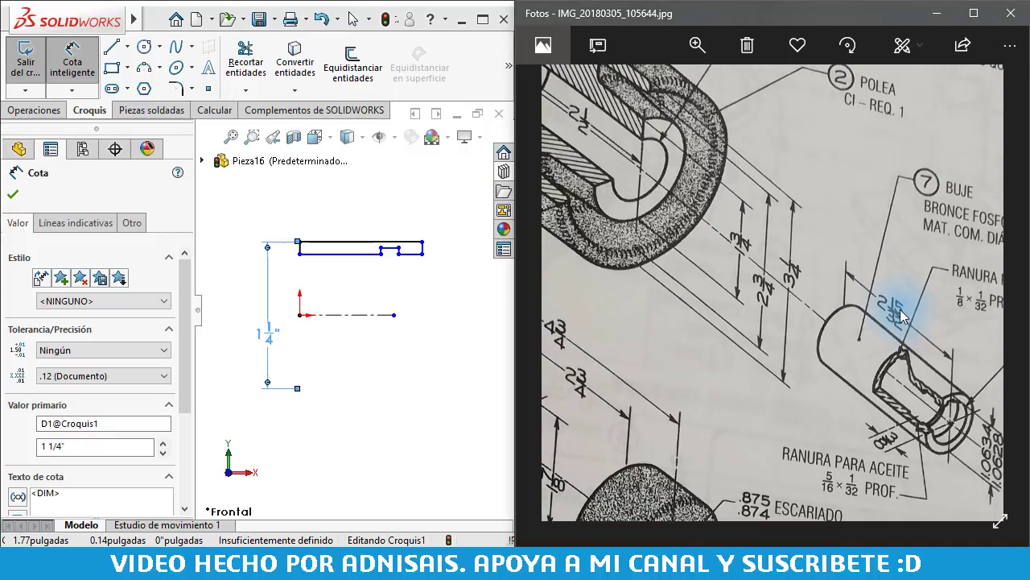
scroll(892, 295, "down", 1)
scroll(752, 258, "down", 1)
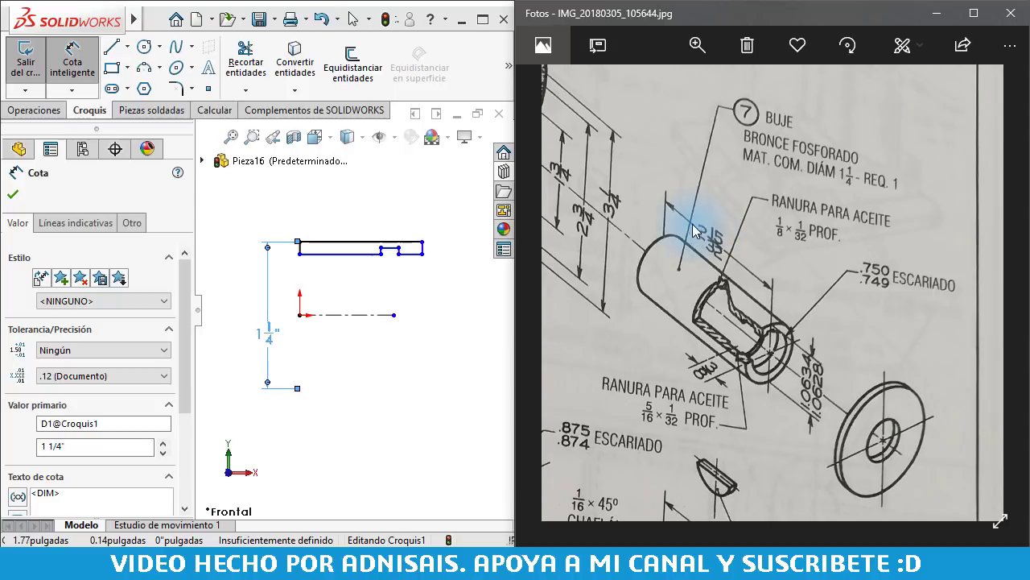
mouse_move(665, 225)
left_mouse_down()
mouse_move(853, 288)
mouse_move(650, 172)
mouse_move(725, 226)
mouse_move(714, 294)
mouse_move(786, 274)
mouse_move(690, 207)
mouse_move(832, 327)
mouse_move(736, 288)
mouse_move(779, 347)
mouse_move(810, 339)
left_mouse_up()
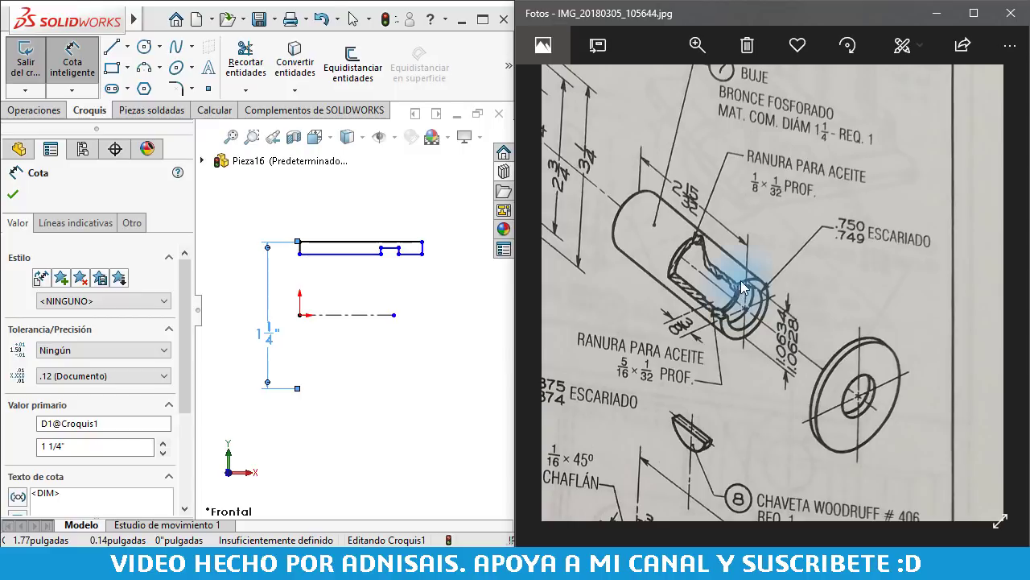
mouse_move(742, 288)
left_mouse_down()
mouse_move(780, 265)
mouse_move(773, 276)
left_mouse_up()
left_click(340, 298)
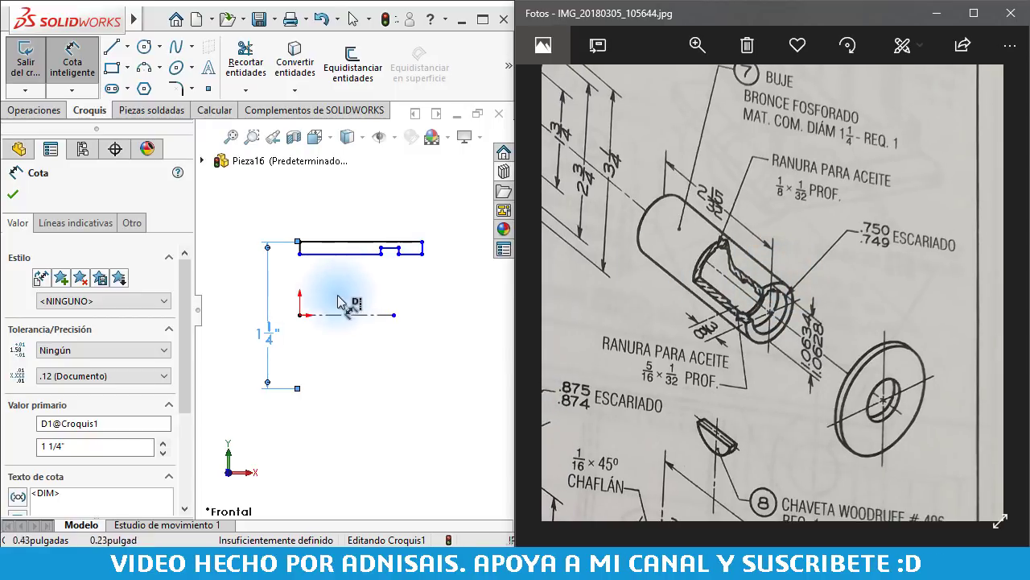
left_click(272, 342)
left_click(834, 166)
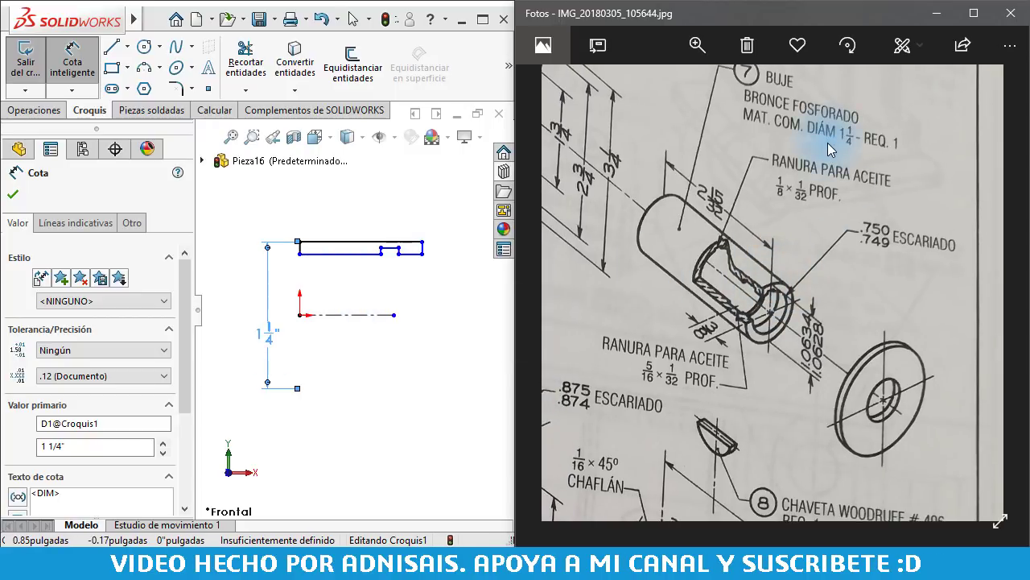
left_click_drag(828, 143, 854, 194)
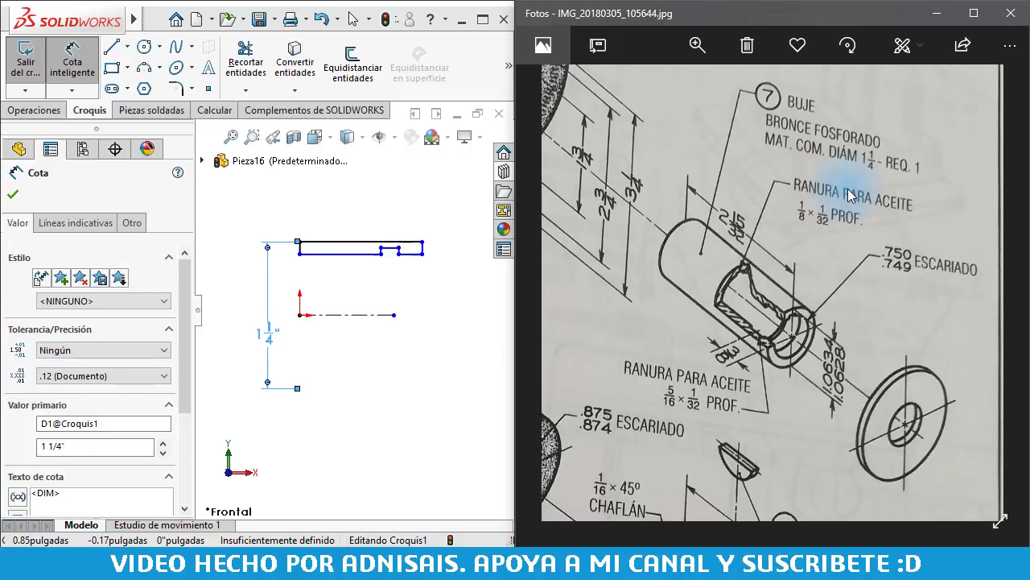
mouse_move(707, 200)
left_mouse_down()
mouse_move(822, 227)
mouse_move(799, 427)
mouse_move(691, 169)
left_mouse_up()
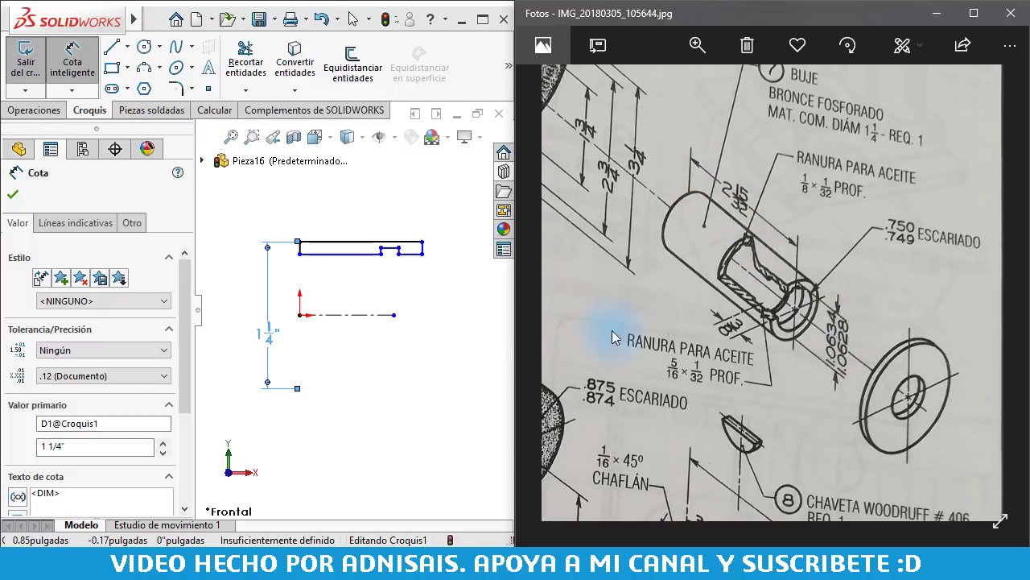
- Change the 1 1/4 diameter dimension to 1.0634 in
double_click(267, 336)
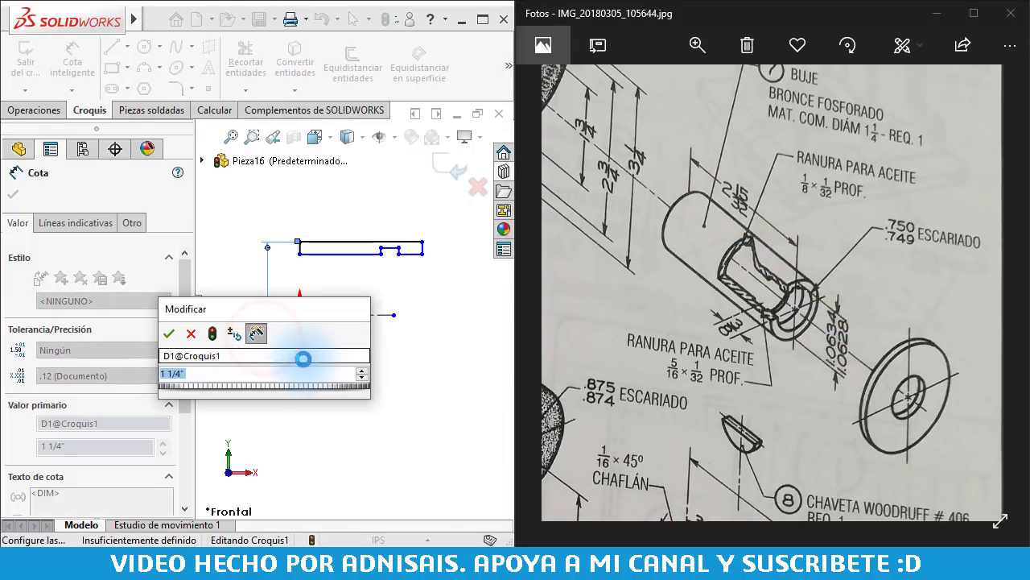
type("0634")
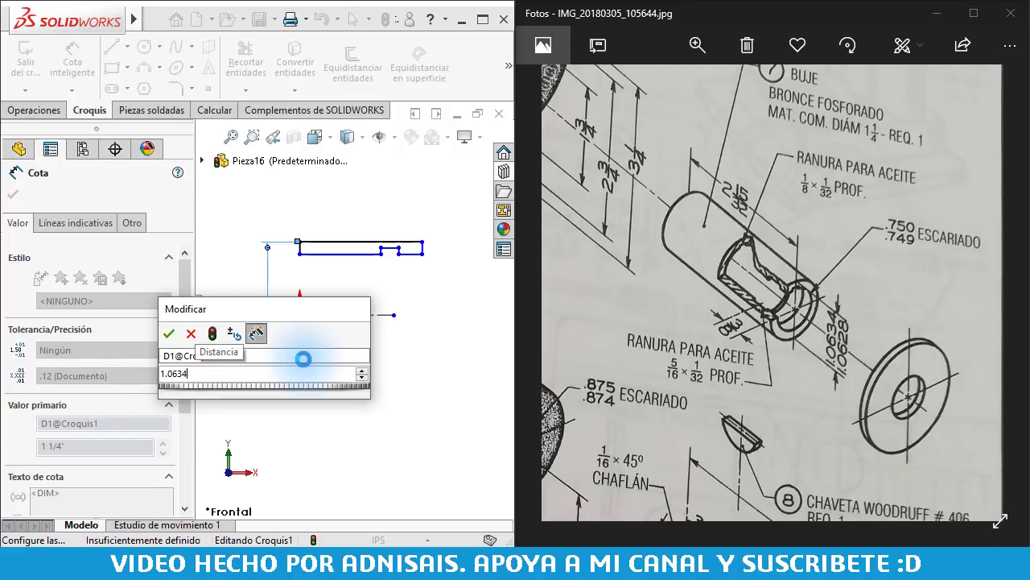
key("Return")
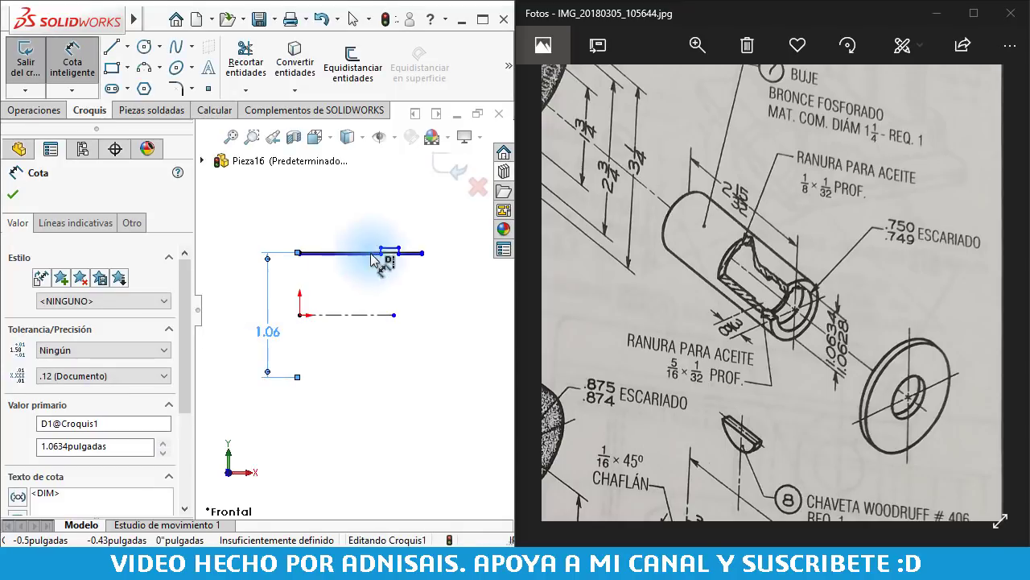
scroll(384, 260, "down", 4)
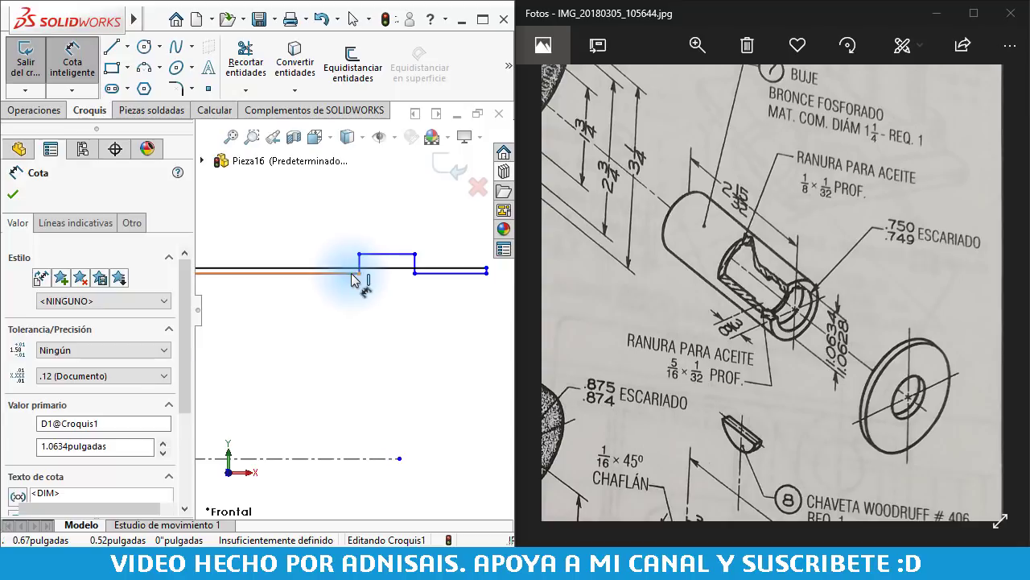
key("Escape")
- Drag both bottom edges and the groove's top edge down into place
left_click_drag(345, 270, 349, 357)
left_click_drag(448, 272, 435, 362)
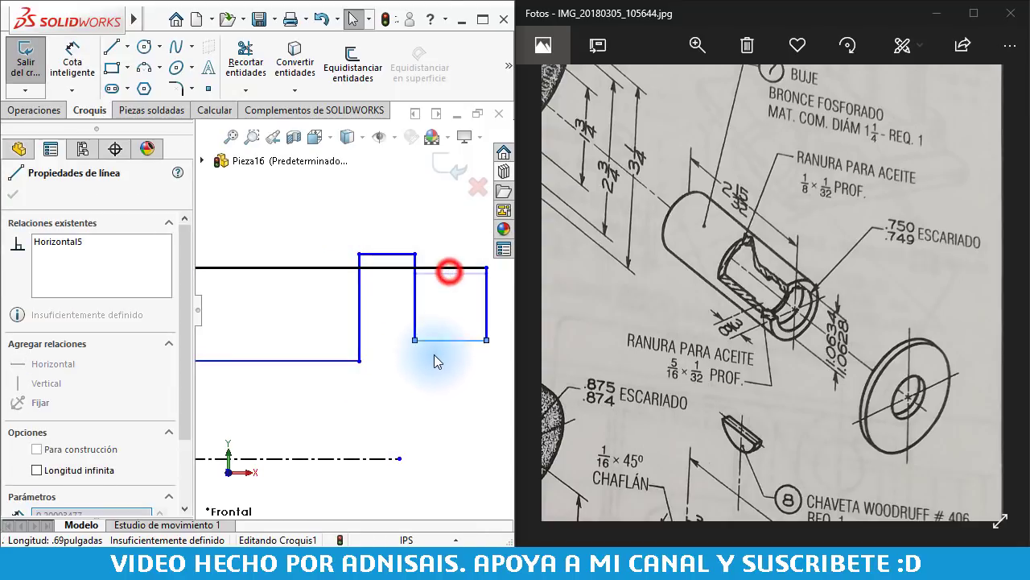
left_click_drag(392, 251, 396, 326)
left_click(423, 416)
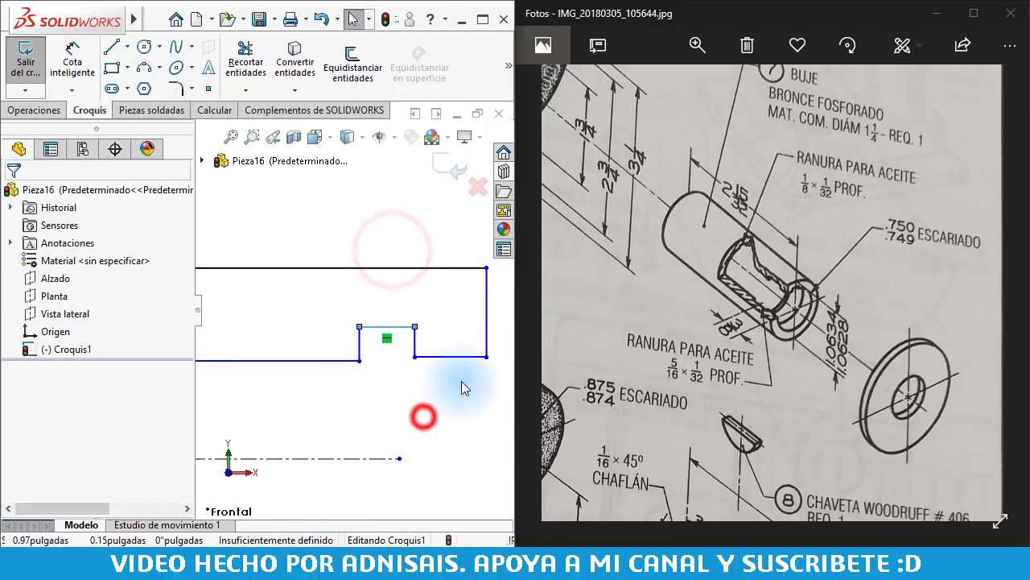
scroll(435, 366, "up", 2)
scroll(341, 407, "up", 2)
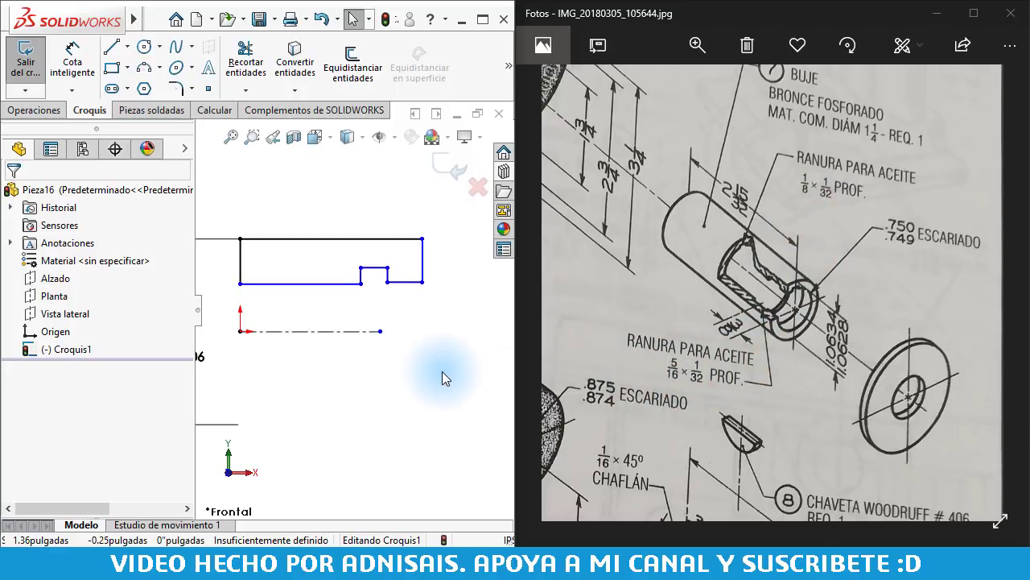
scroll(354, 322, "down", 2)
- Make the two bottom edges beside the groove collinear and place a groove width dimension
left_click(351, 267)
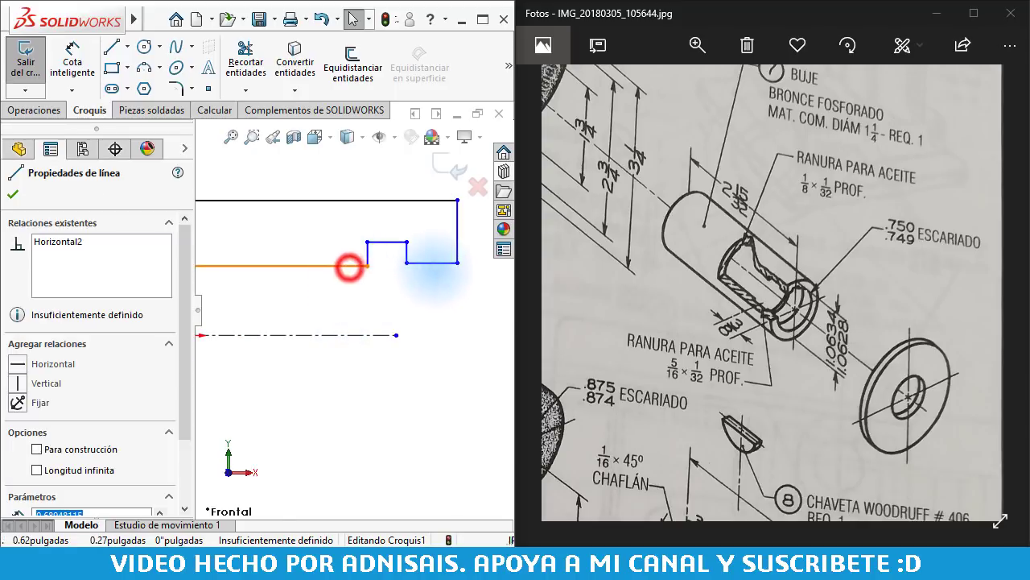
left_click(432, 264, "ctrl")
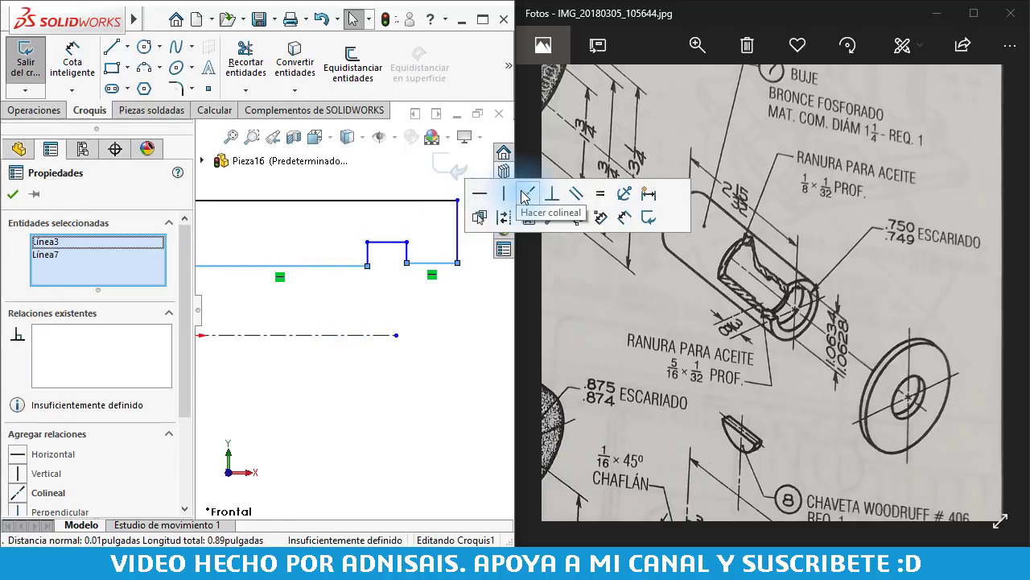
left_click(525, 194)
left_click(439, 345)
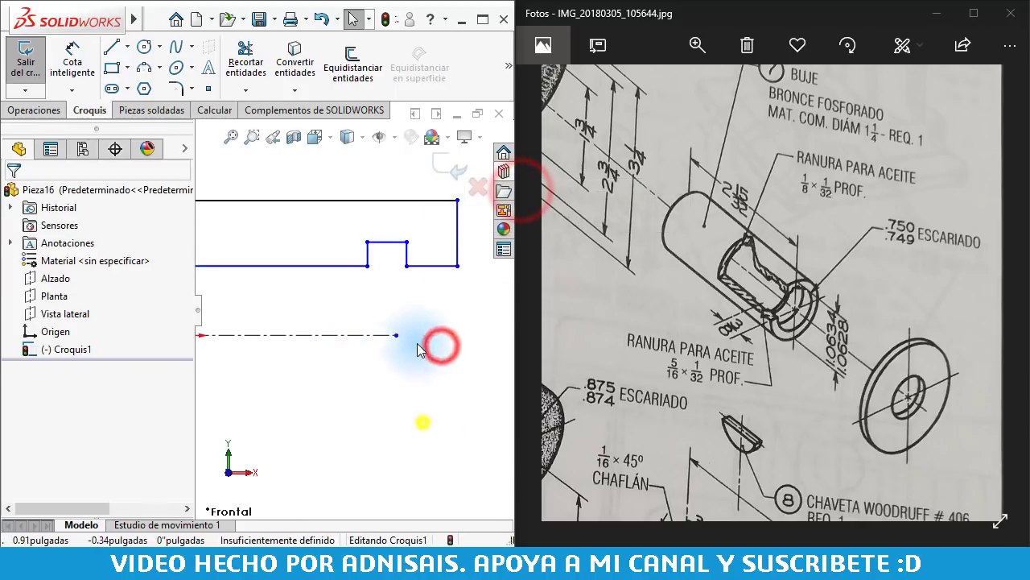
left_click(394, 241)
left_click(392, 190)
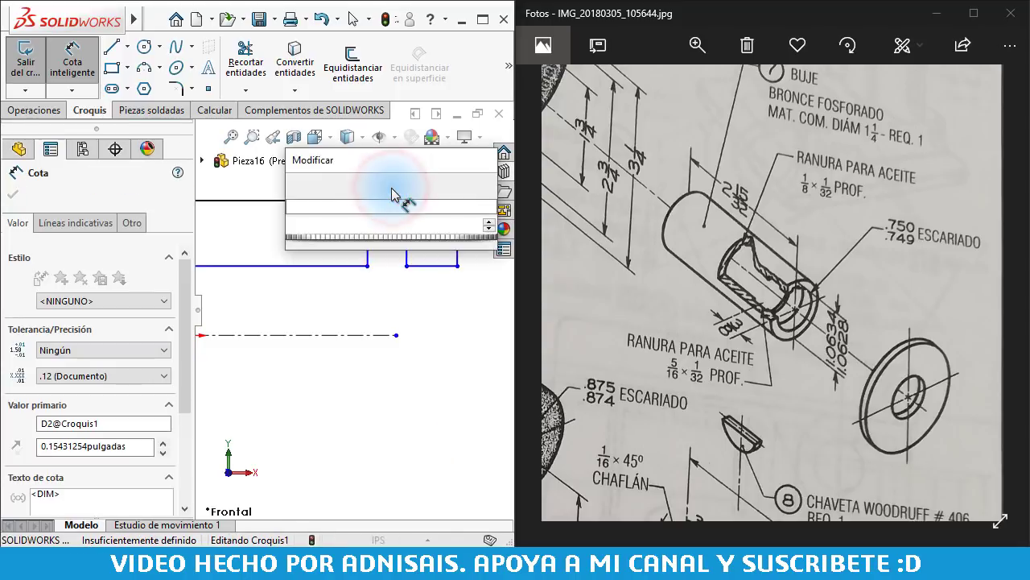
- Set the groove width to 5/32 and the step depth to 1/32
type("5/32")
key("Return")
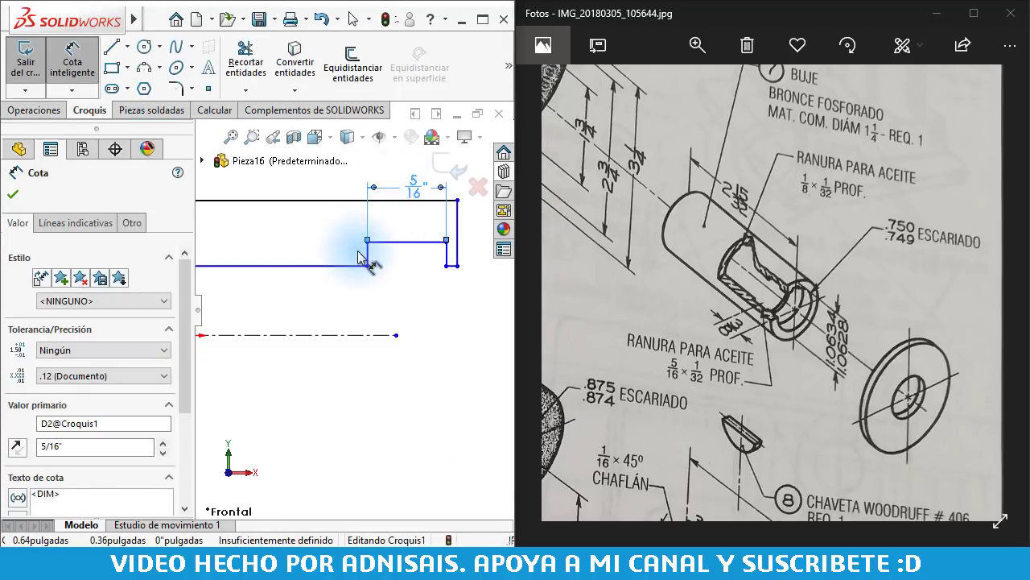
left_click(366, 252)
left_click(339, 294)
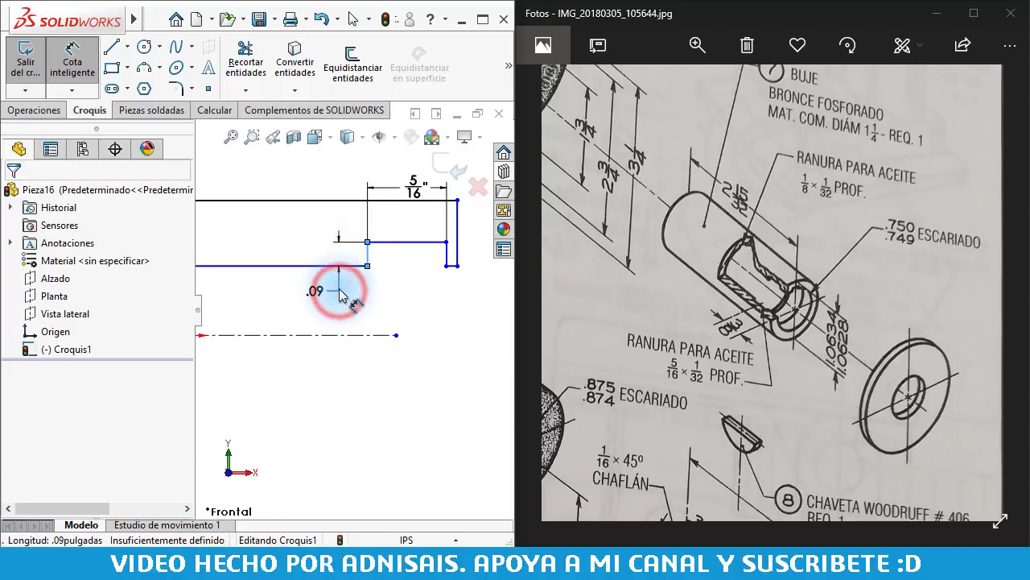
type("1/32")
key("Return")
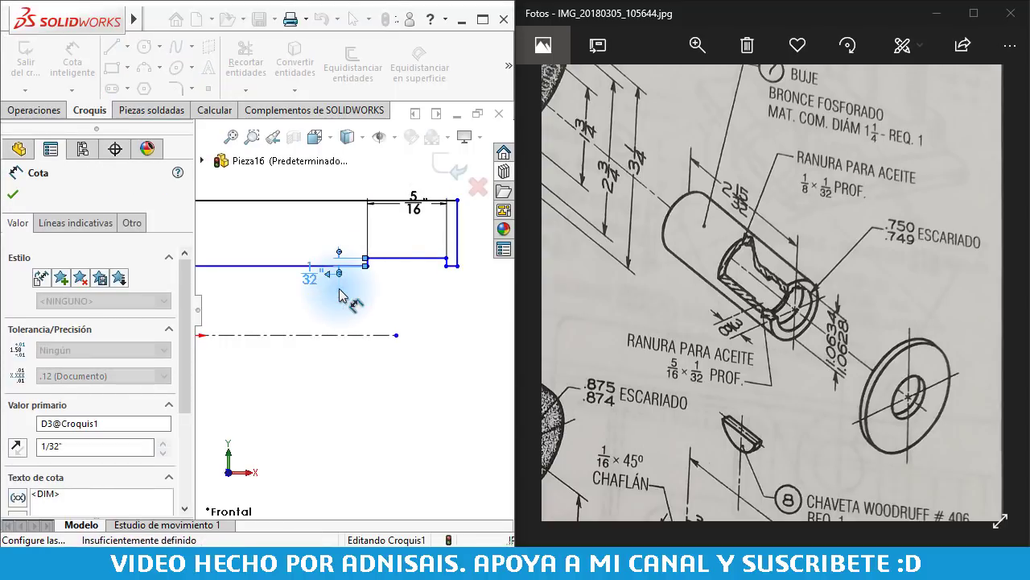
left_click(397, 302)
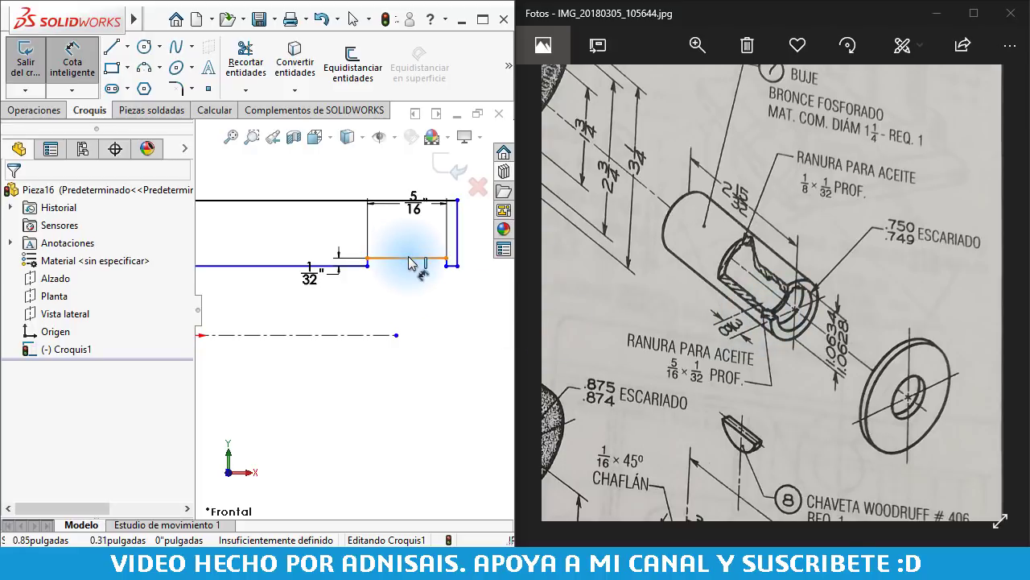
- Dimension the right end segment to 3/8 and the top line to 2 15/32 overall
left_click(406, 263)
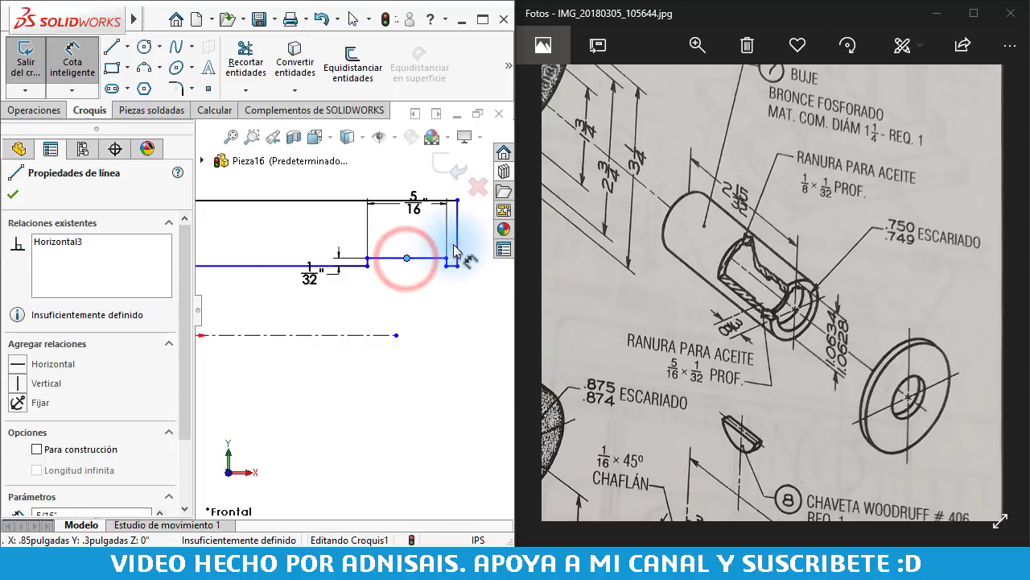
left_click(457, 247)
scroll(427, 230, "up", 2)
left_click(403, 214)
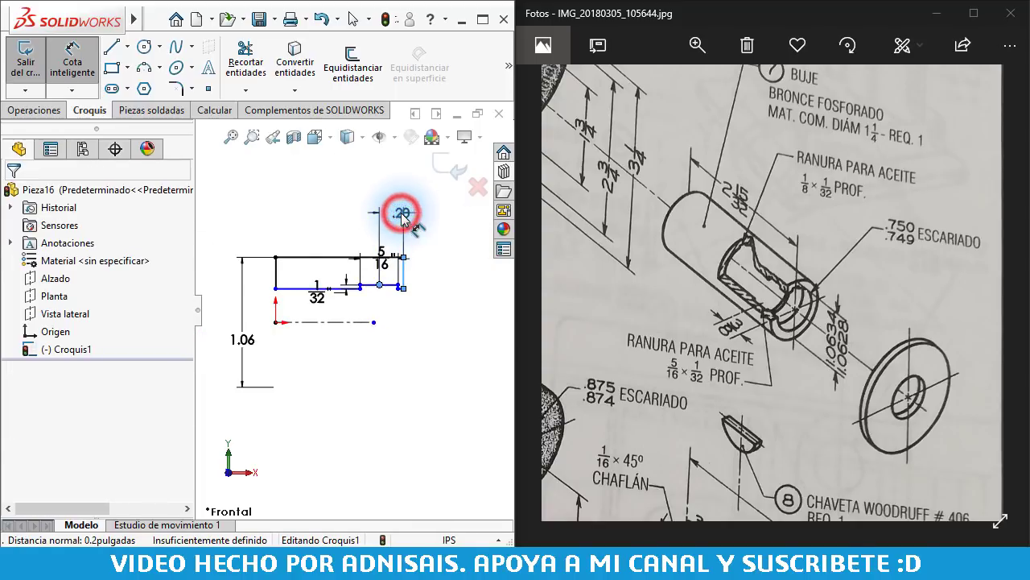
type("3/8")
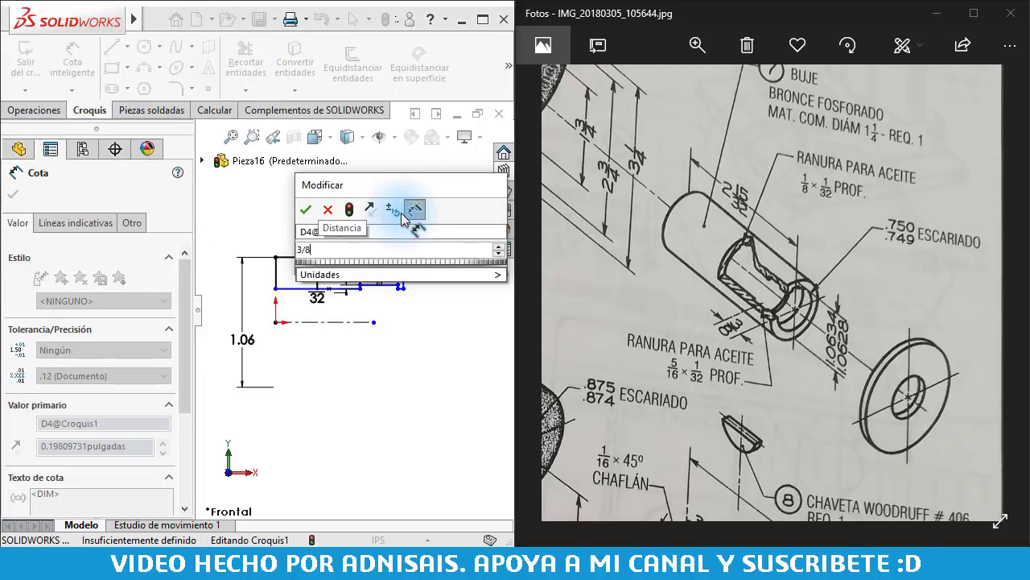
key("Return")
scroll(402, 318, "down", 1)
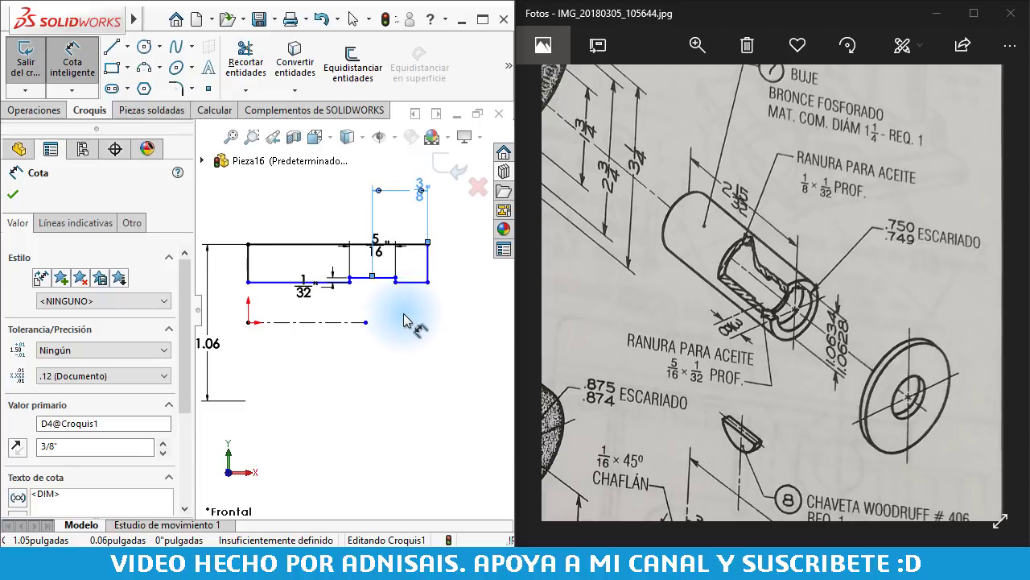
left_click(281, 243)
left_click(292, 213)
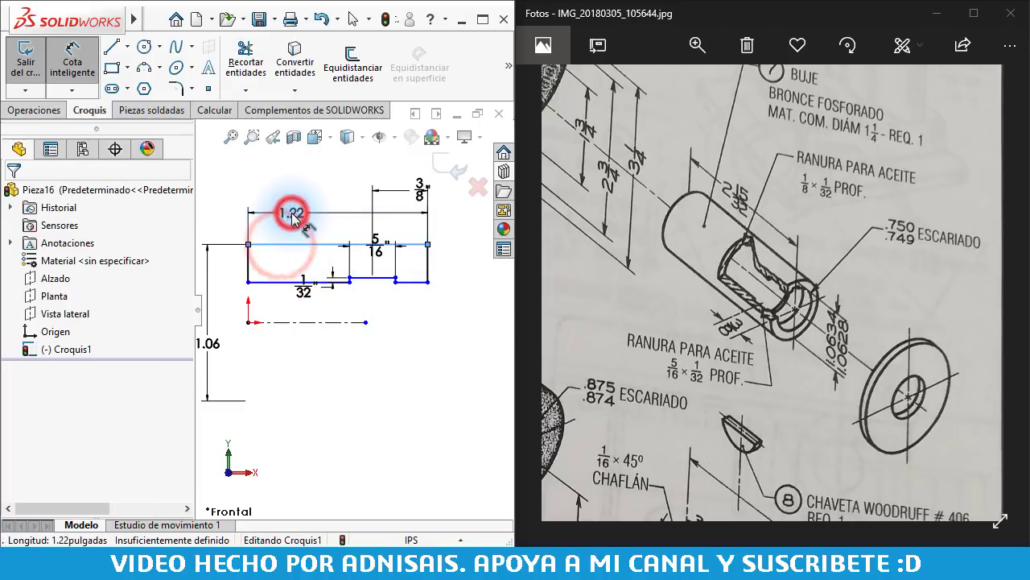
type("2 1")
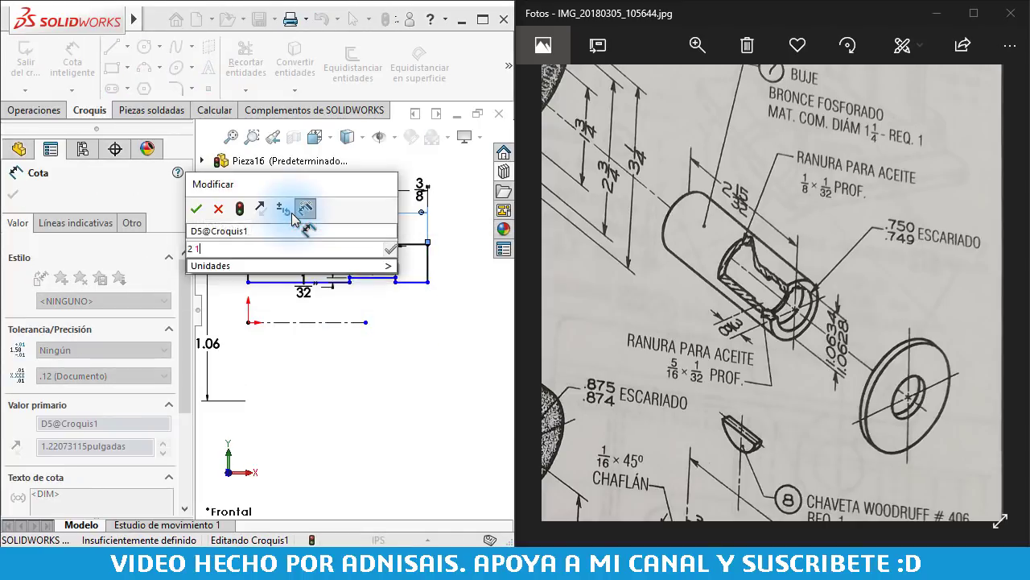
type("5/32")
key("Return")
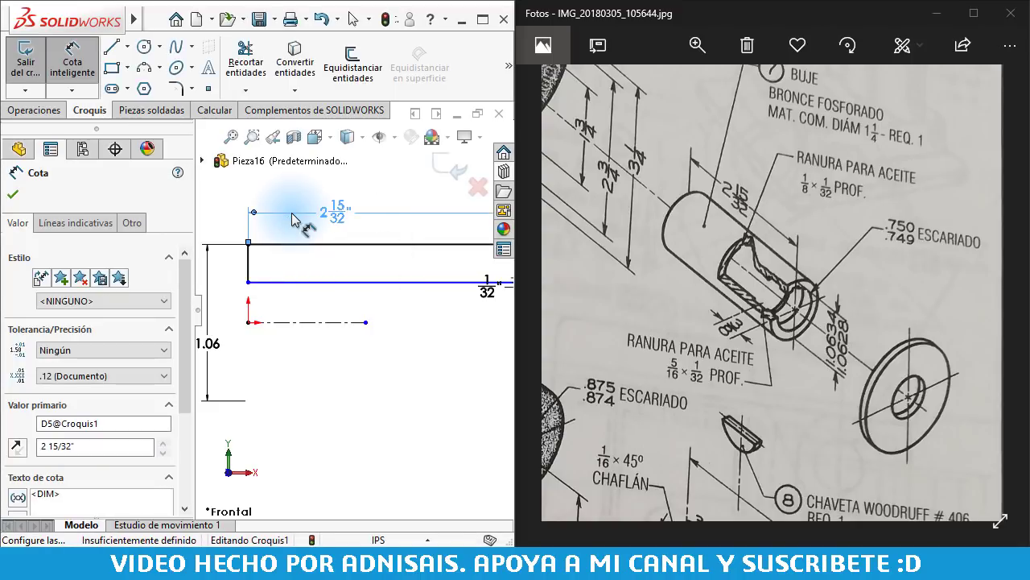
scroll(362, 322, "up", 3)
- Dimension the bottom profile line .75 in from the centreline
scroll(440, 321, "down", 3)
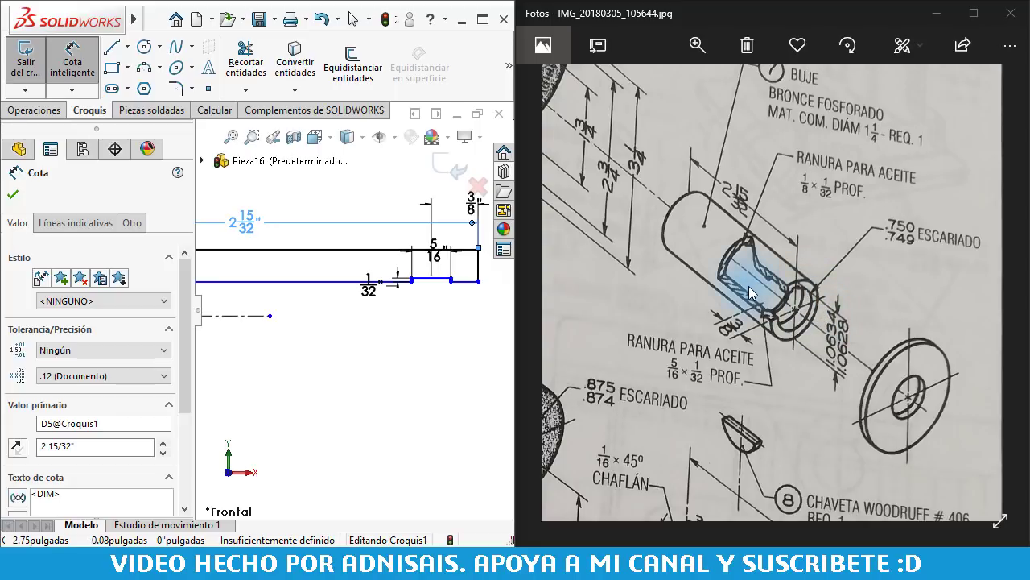
scroll(753, 273, "down", 3)
scroll(761, 242, "down", 1)
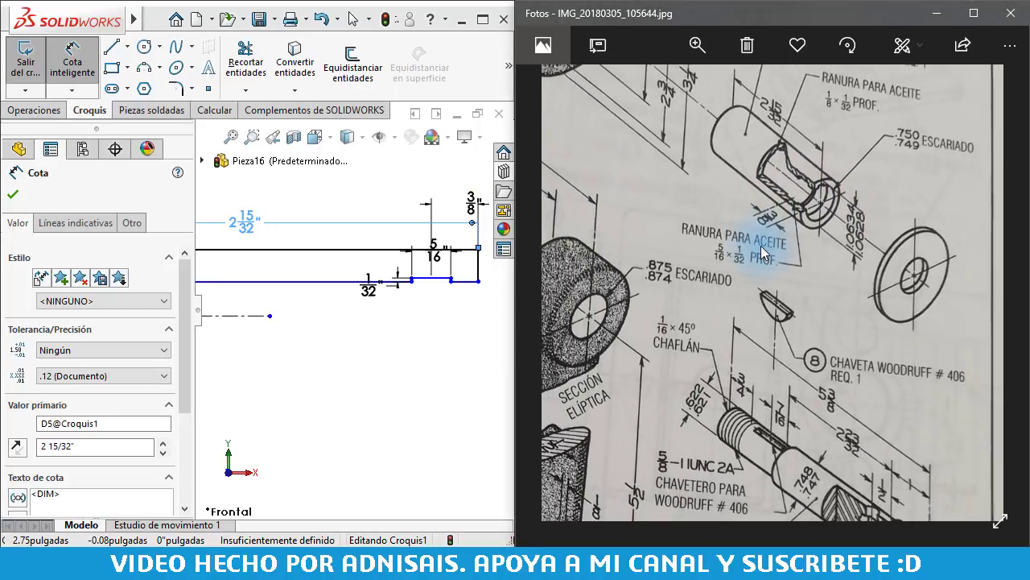
scroll(761, 245, "down", 1)
scroll(754, 250, "down", 1)
scroll(752, 256, "down", 1)
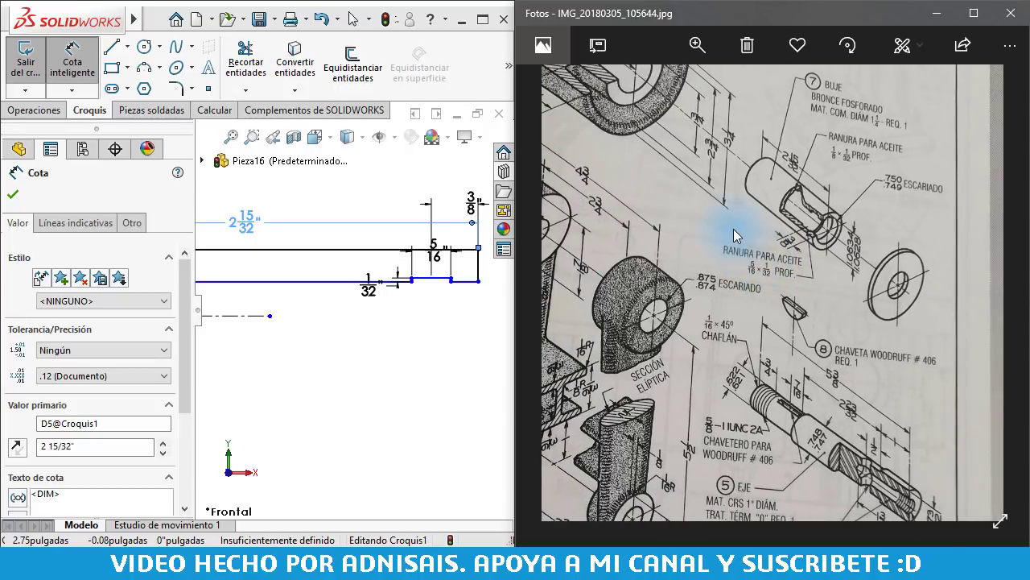
scroll(737, 230, "down", 2)
scroll(737, 230, "down", 1)
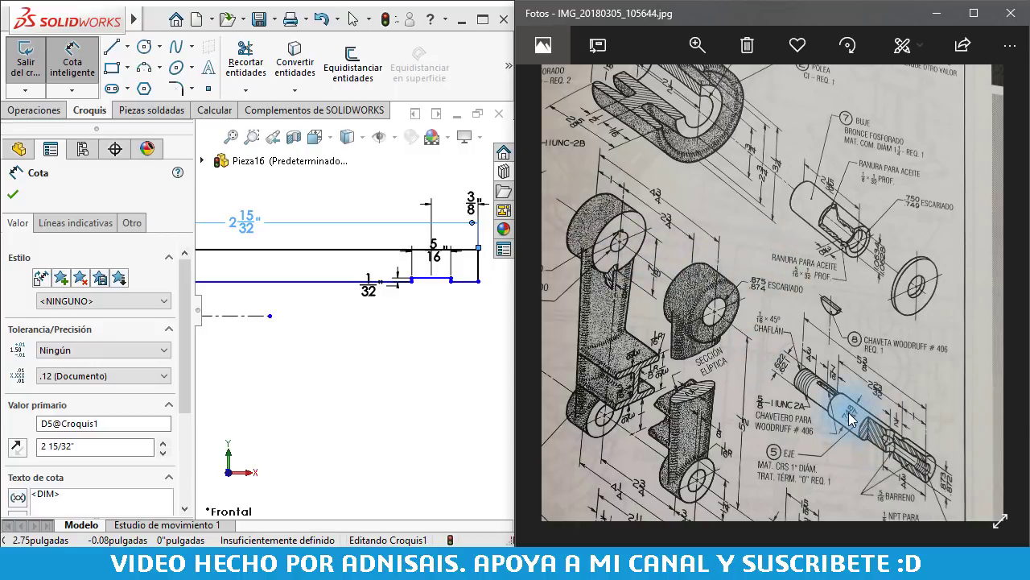
scroll(891, 278, "up", 2)
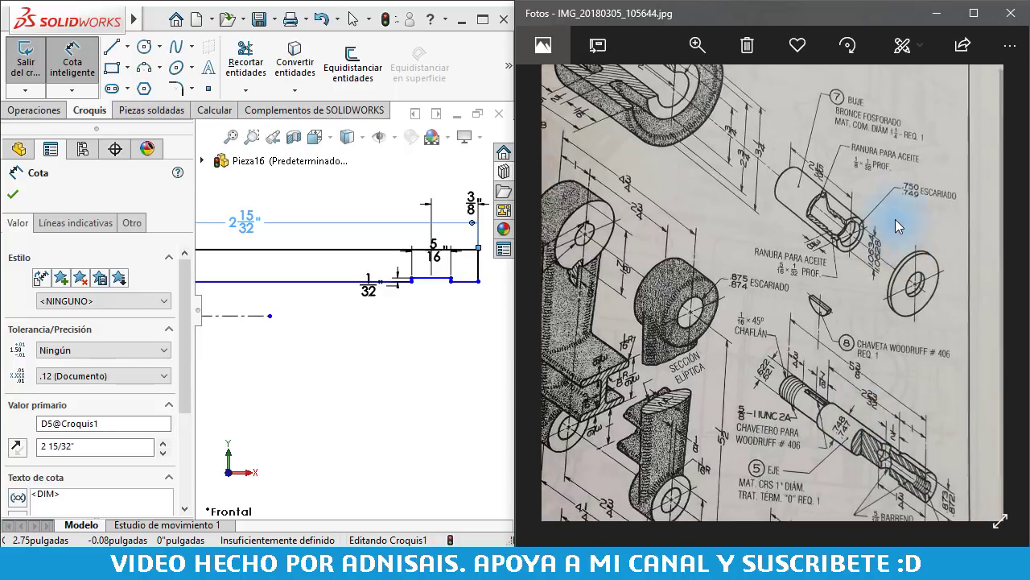
scroll(902, 214, "up", 1)
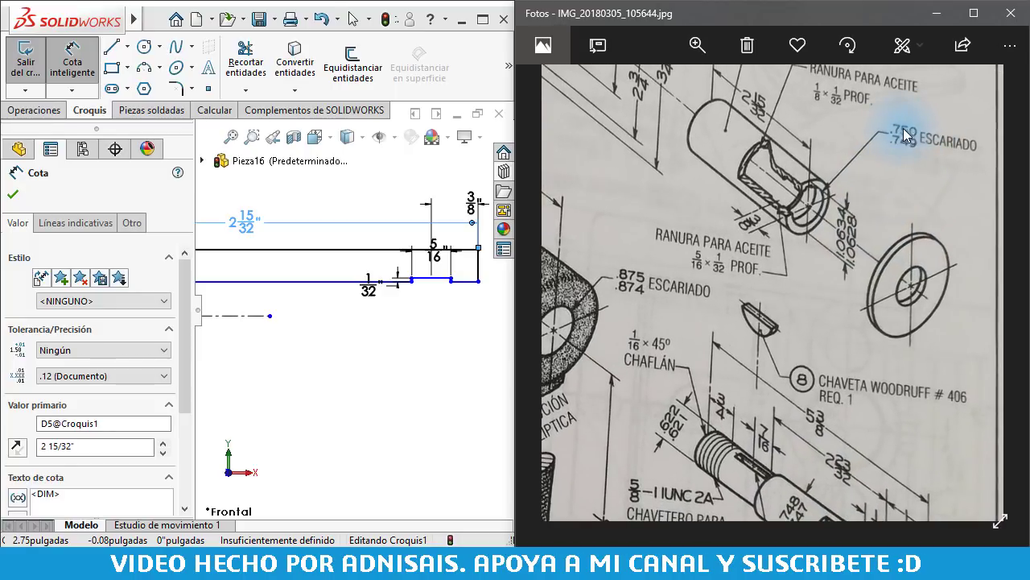
left_click(271, 281)
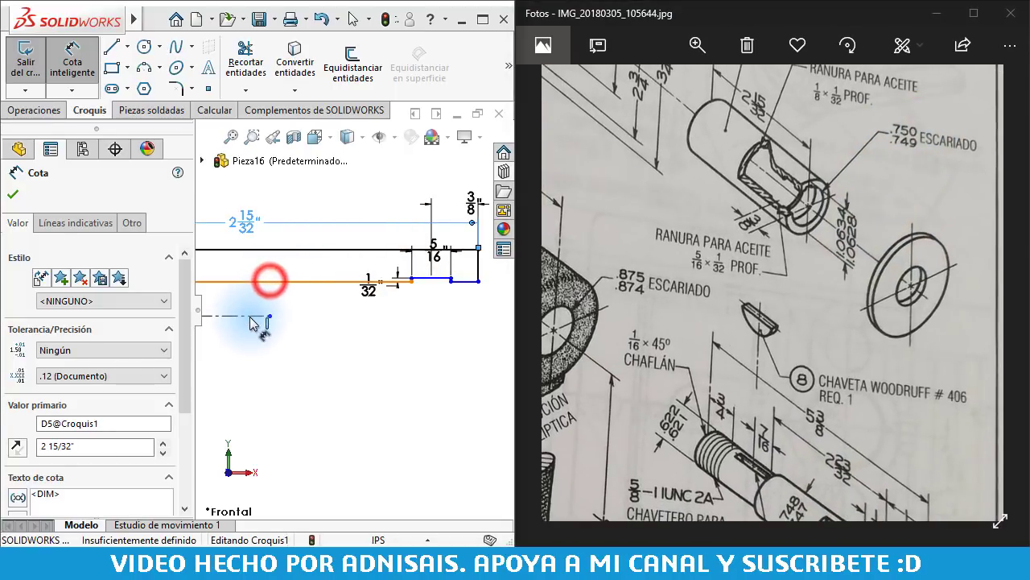
left_click(249, 315)
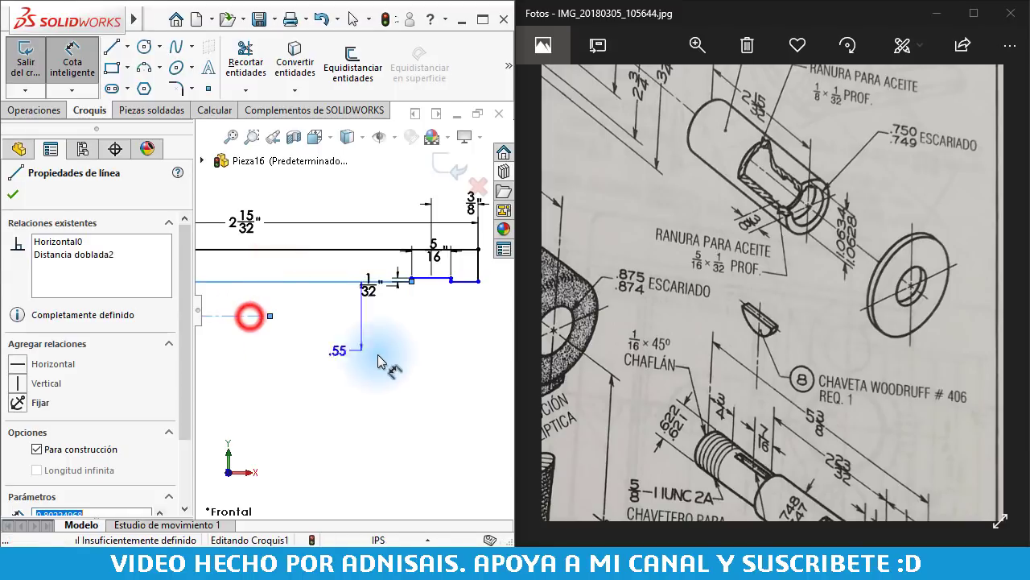
left_click(486, 329)
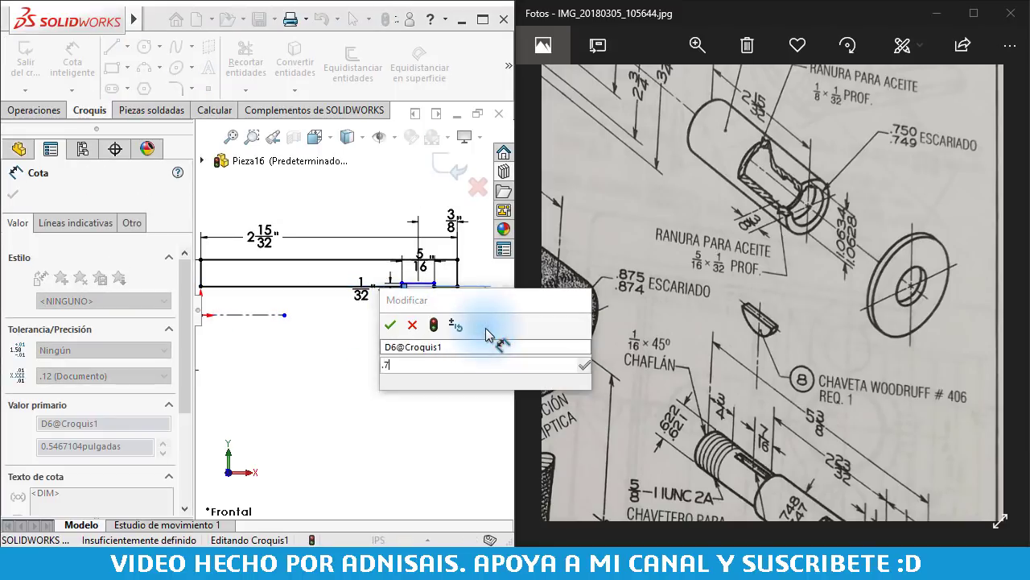
type(".75")
key("Return")
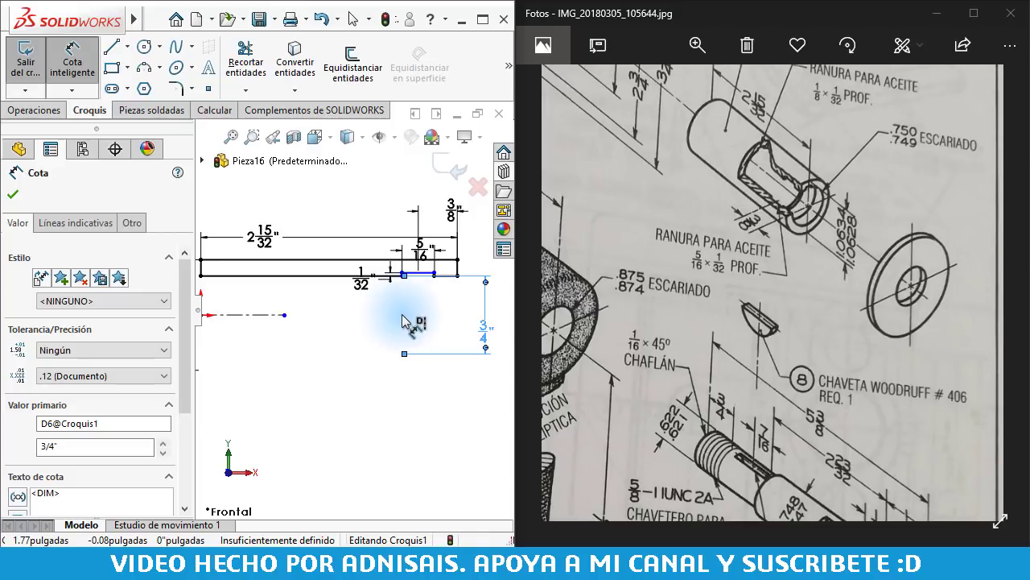
- Make the short step segment vertical so the sketch is fully defined
scroll(403, 290, "down", 5)
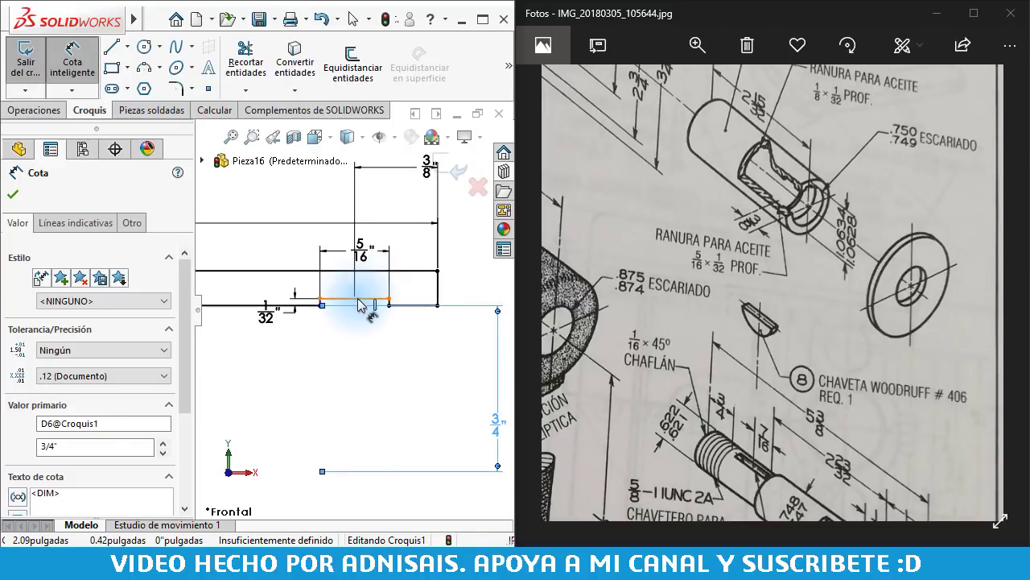
left_click(372, 304)
scroll(377, 320, "down", 3)
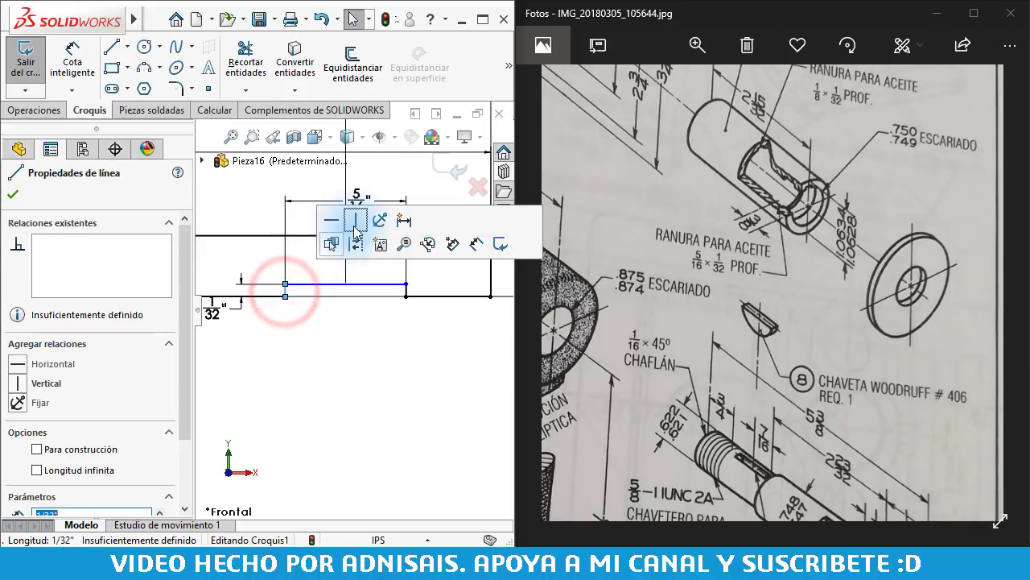
left_click(357, 223)
scroll(313, 341, "up", 2)
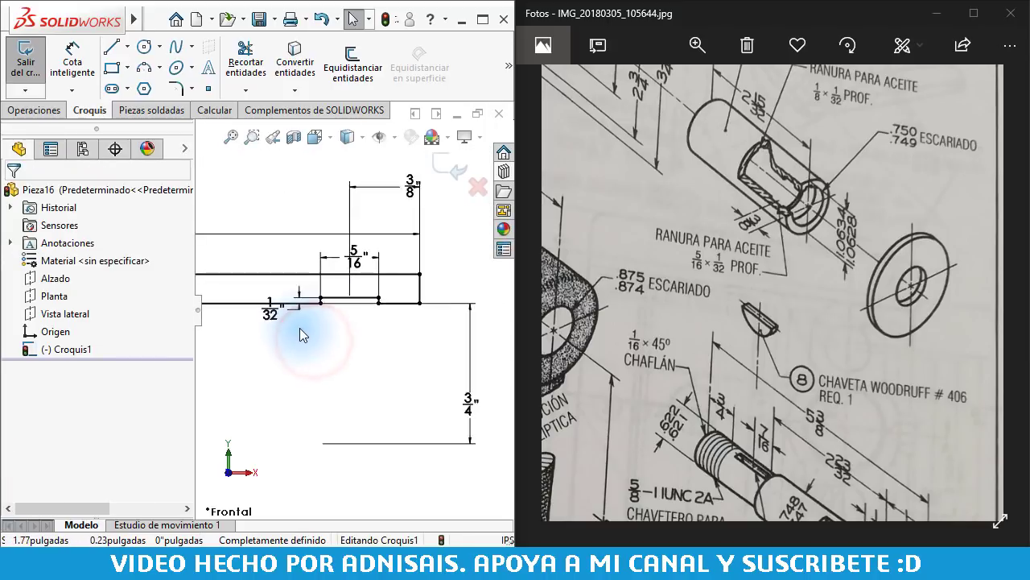
scroll(299, 328, "up", 2)
- Revolve the profile 360° about Línea1 into a hollow tube
left_click(47, 112)
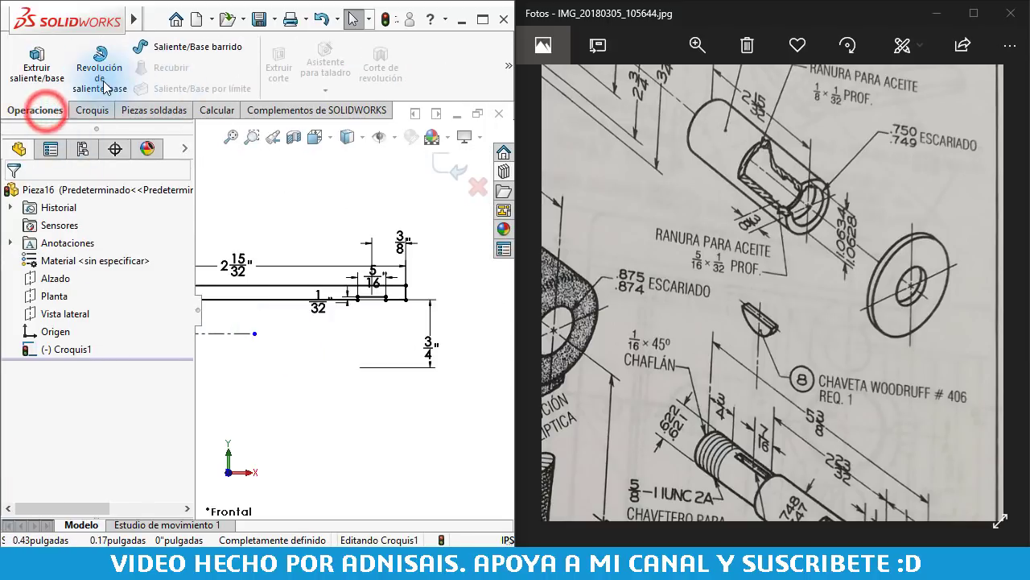
left_click(99, 79)
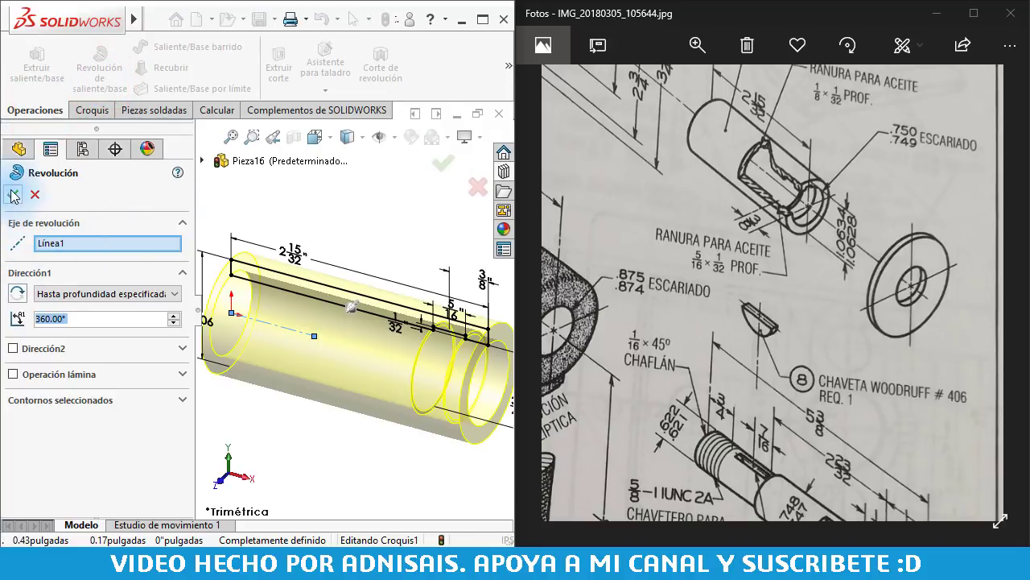
left_click(12, 195)
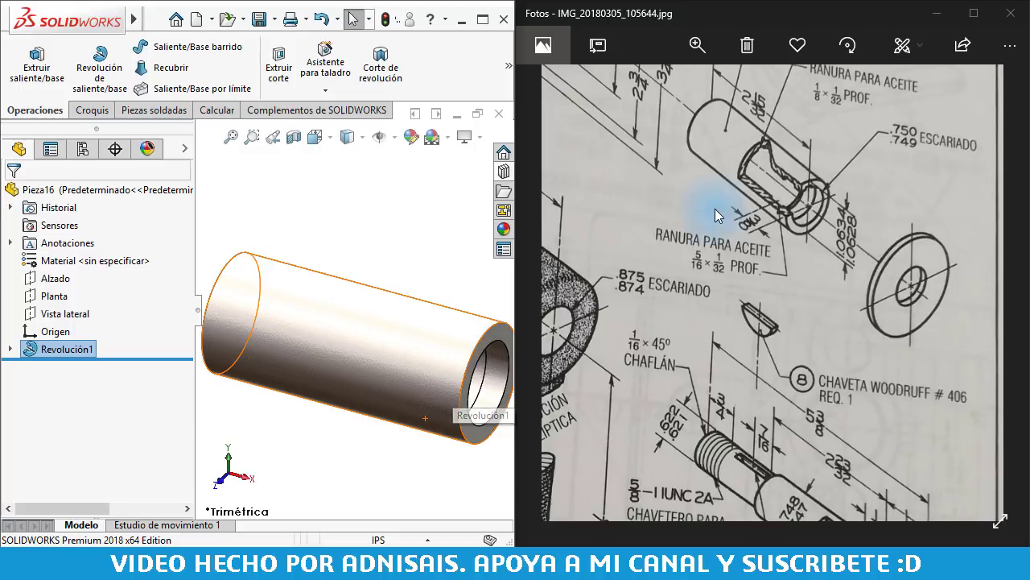
- Orbit to the tube's end face and start a new sketch on it
mouse_move(429, 357)
middle_mouse_down()
mouse_move(359, 307)
mouse_move(331, 324)
middle_mouse_up()
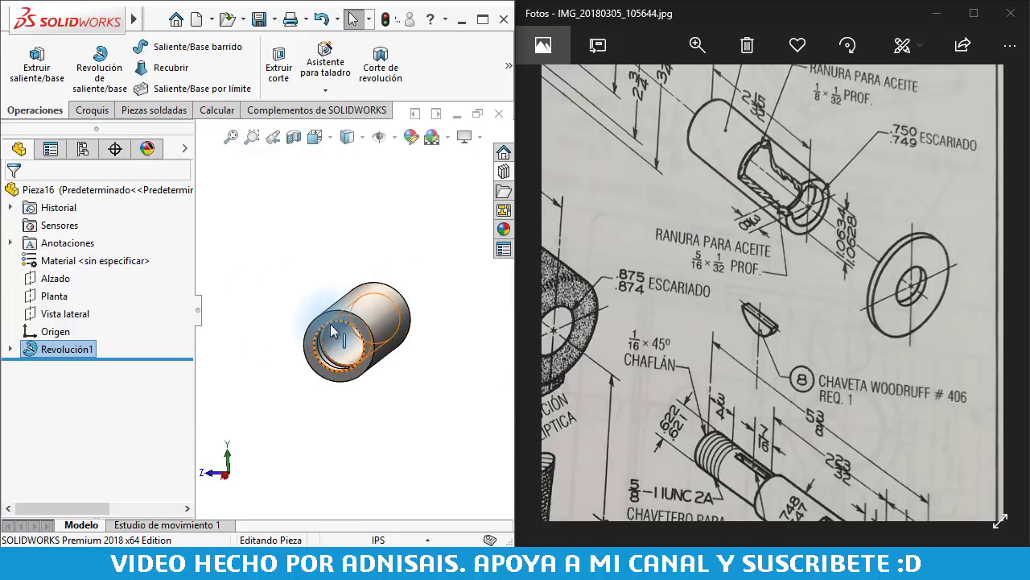
left_click(341, 320)
left_click(409, 266)
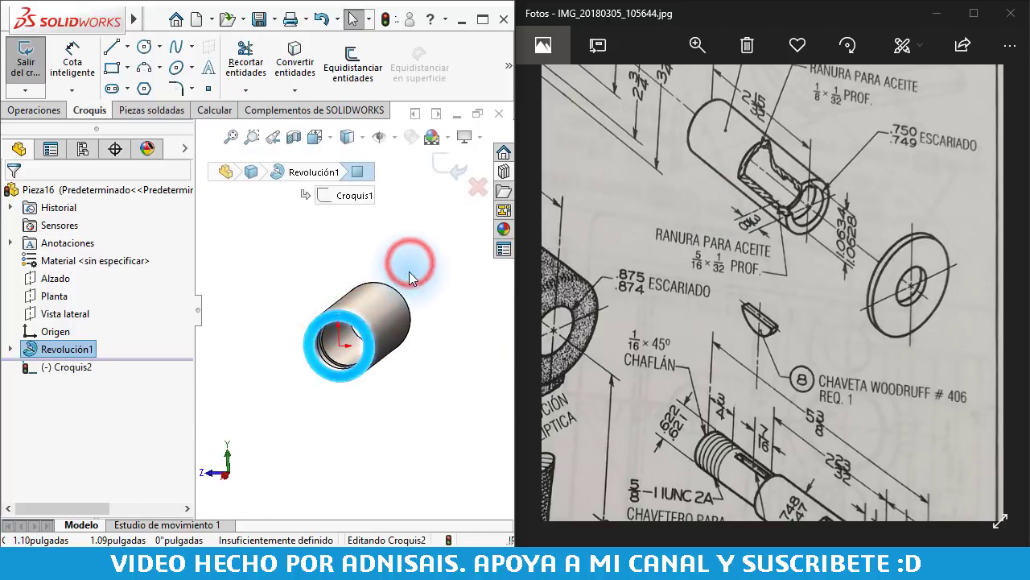
- Sketch a small rectangle at the bore's top with its lower corners snapped onto the bore circle
left_click(112, 67)
left_click(297, 226)
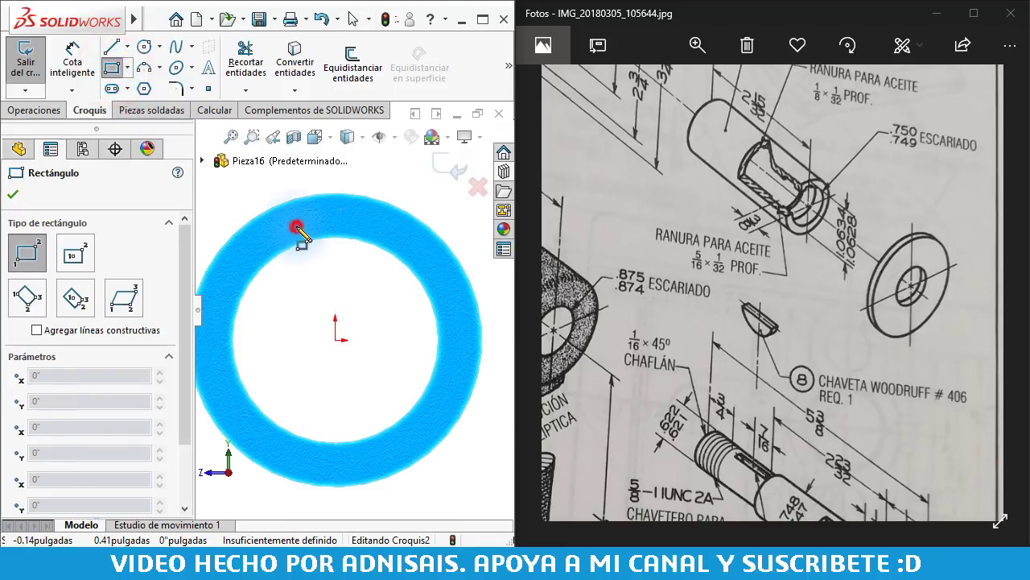
left_click(371, 243)
key("Escape")
left_click_drag(298, 241, 298, 250)
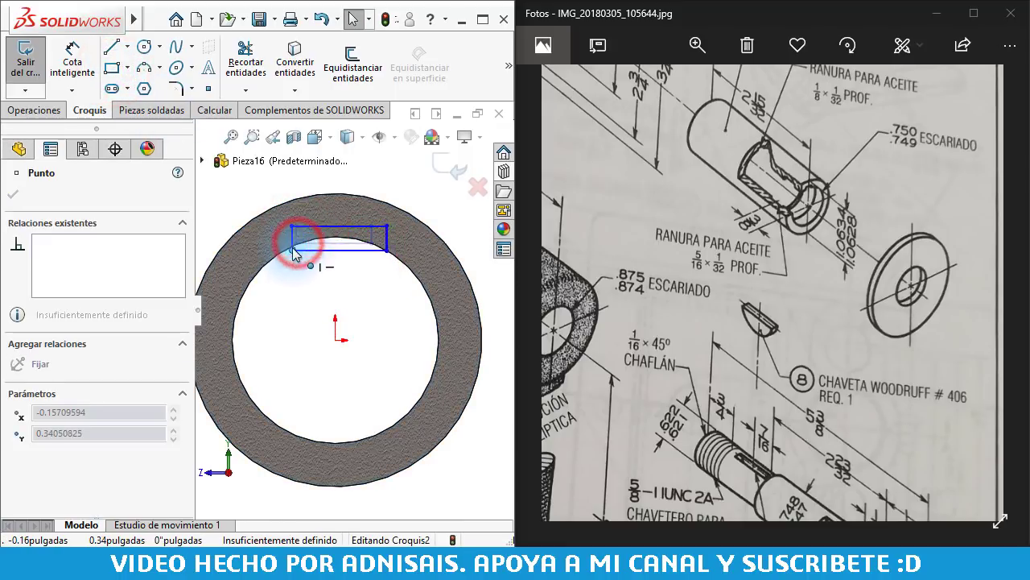
left_click_drag(379, 246, 391, 252)
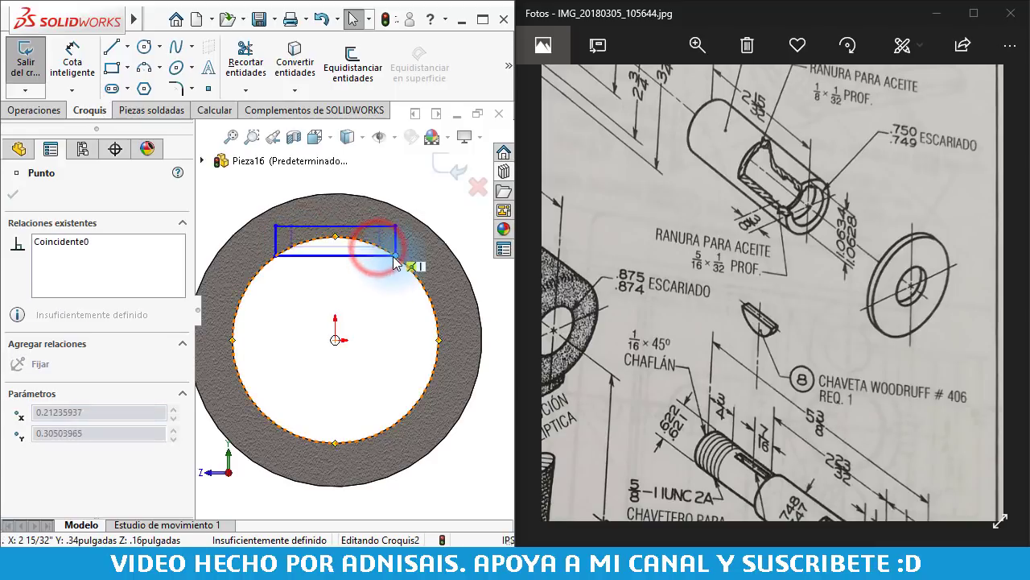
left_click(382, 310)
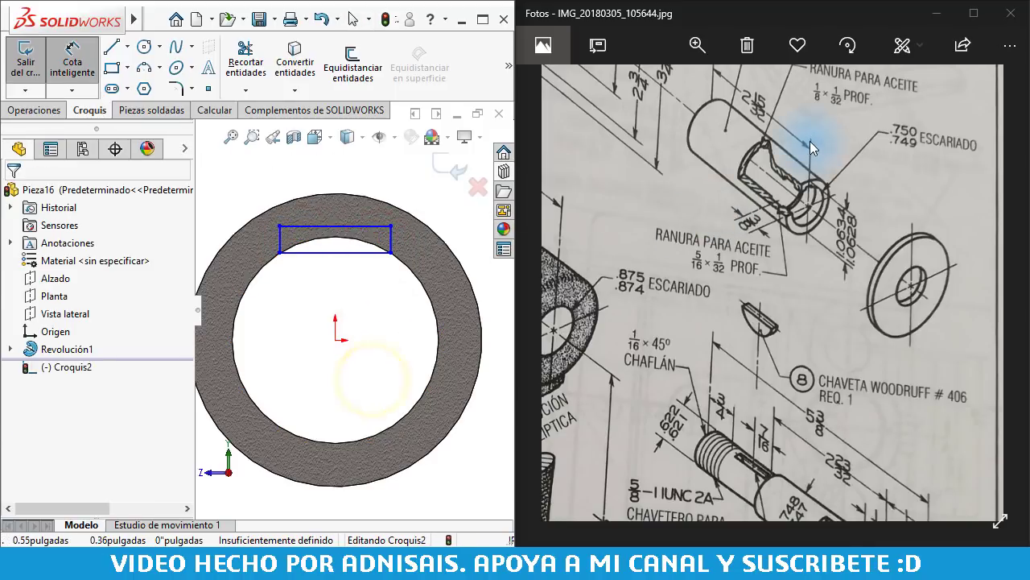
- Dimension the rectangle 1/8 in (.125) wide and 1/32 in high
left_click(312, 253)
left_click(328, 296)
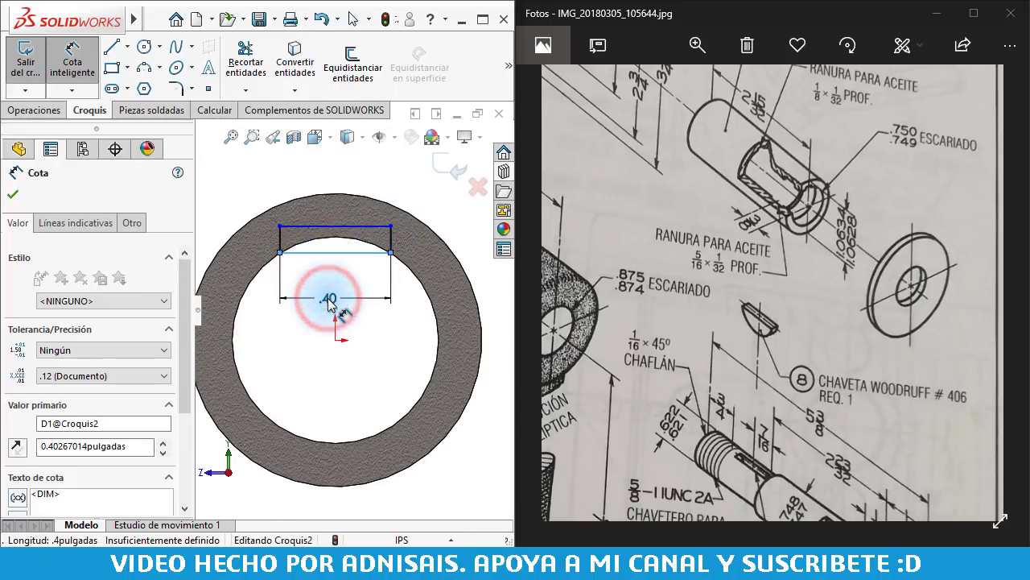
type(".125")
key("Return")
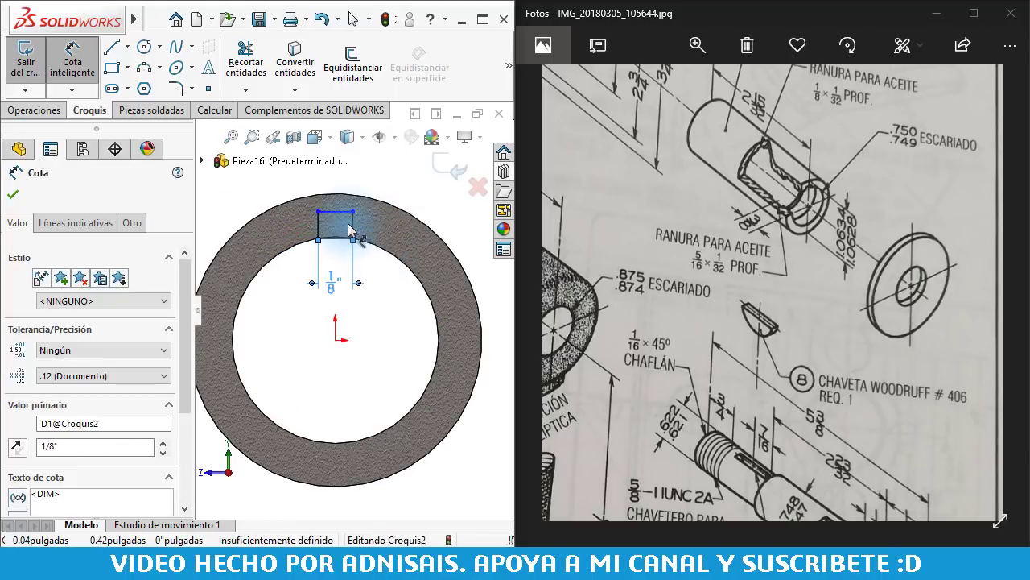
left_click(353, 224)
left_click(374, 226)
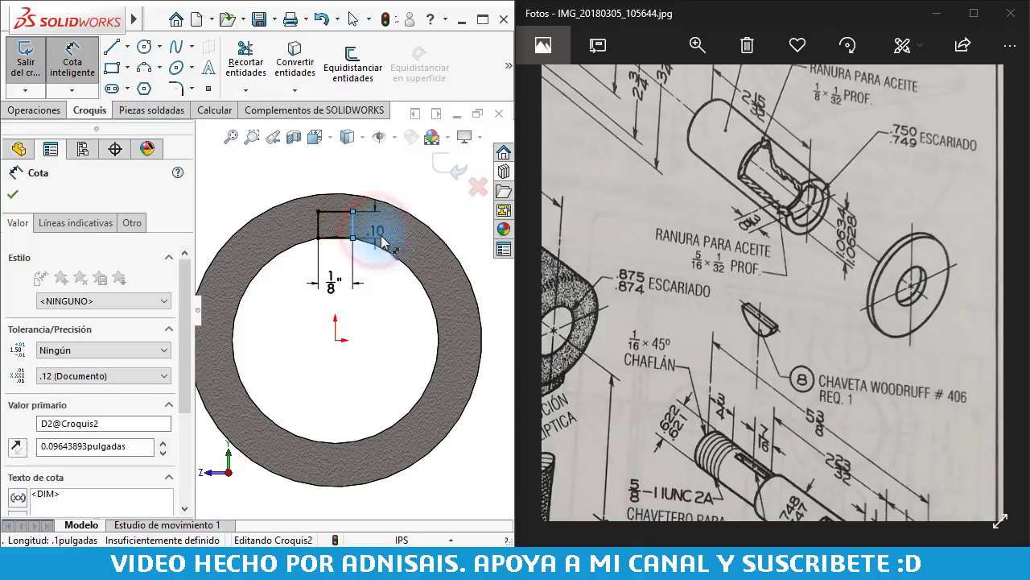
type("1/32")
key("Return")
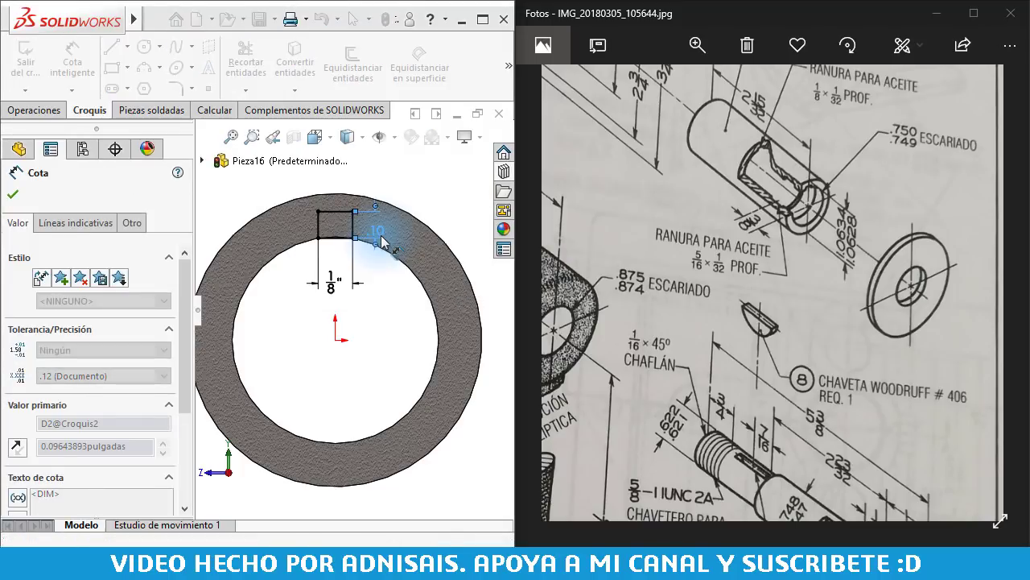
key("Escape")
- Extrude-cut the rectangle Por todo through the bushing and view it isometric
left_click(34, 109)
left_click(278, 65)
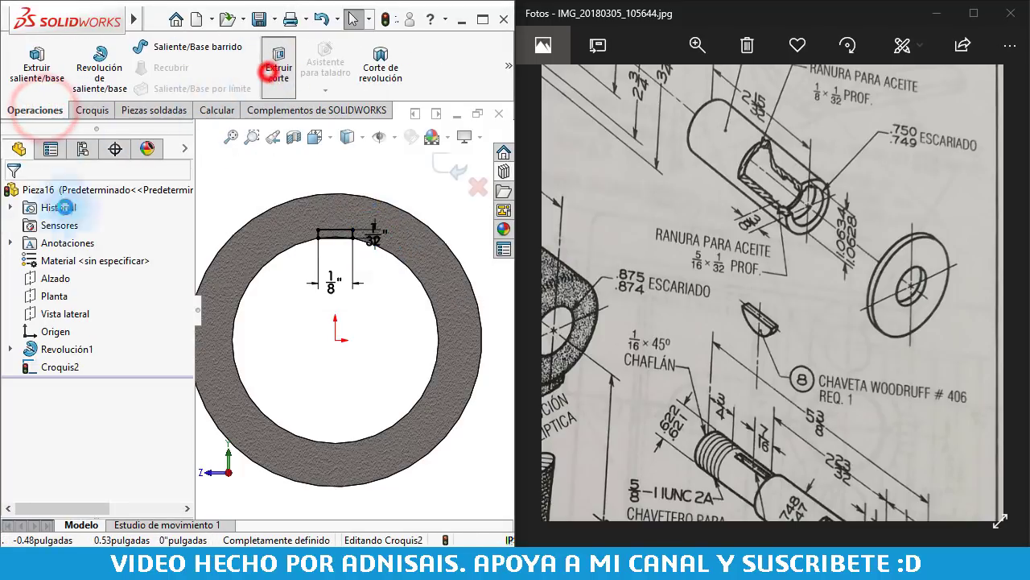
left_click(55, 292)
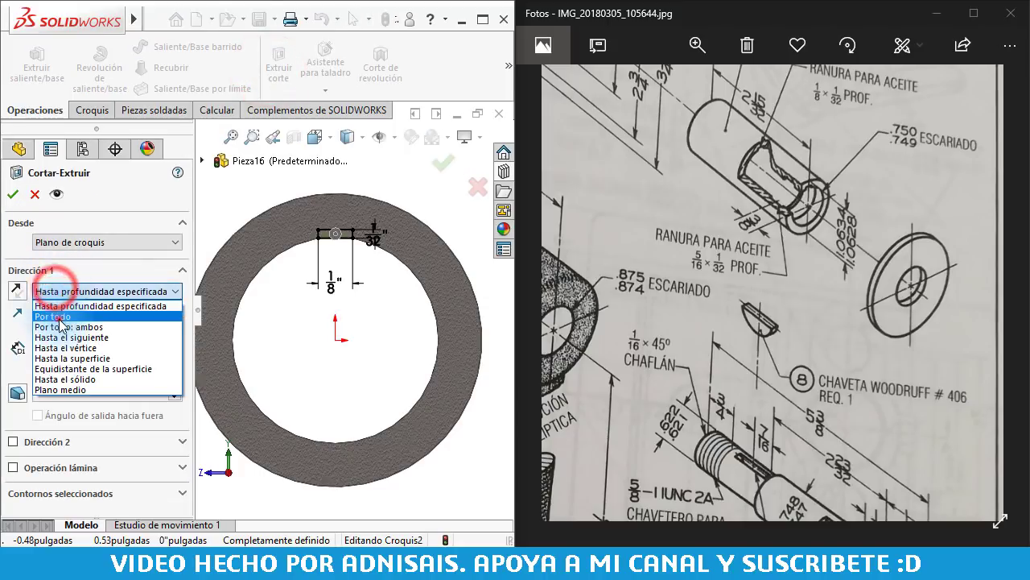
left_click(60, 319)
left_click(12, 194)
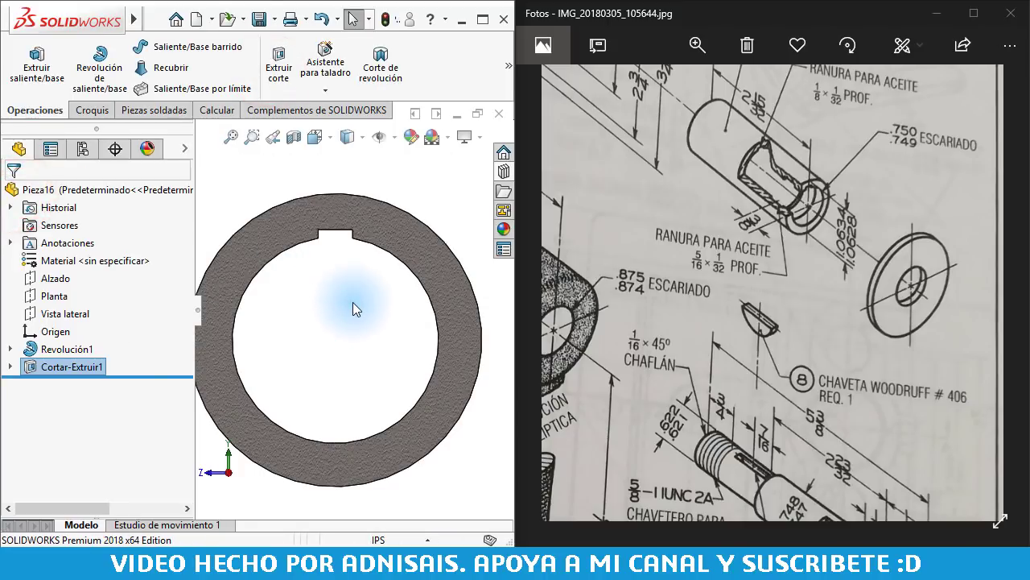
key("ctrl+7")
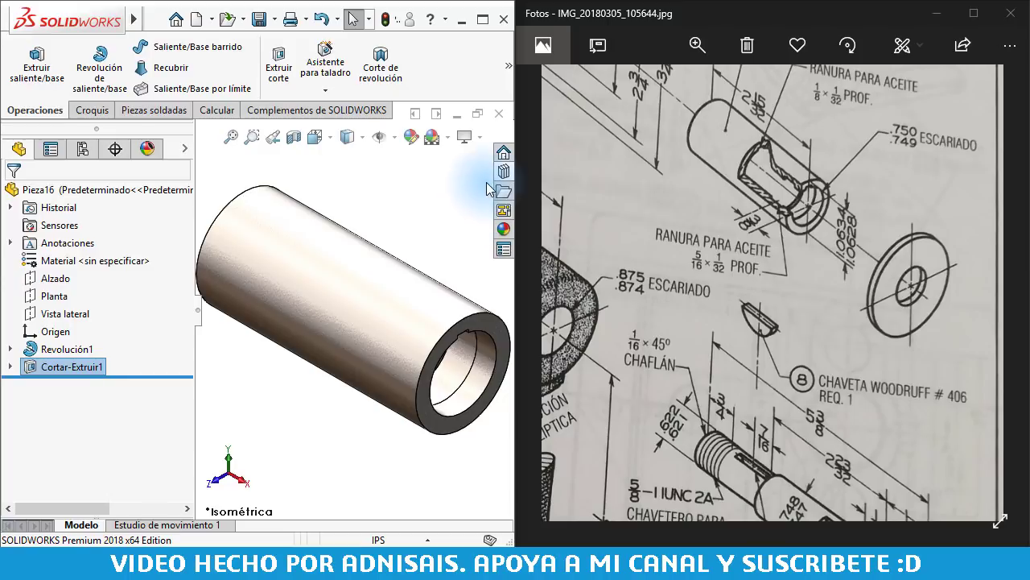
- Browse the Appearances library to the Metal > Bronce appearances
left_click(504, 174)
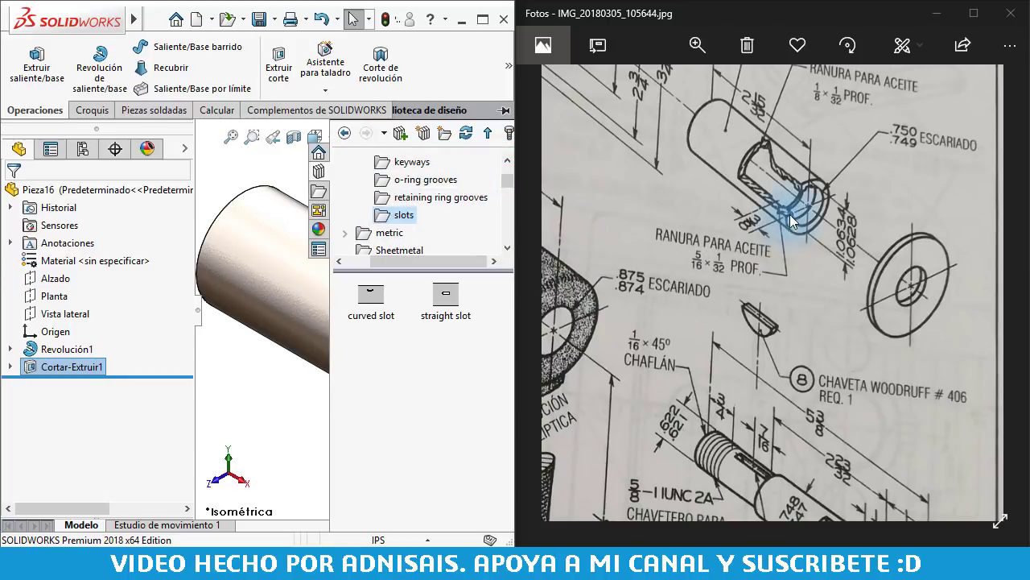
left_click_drag(791, 214, 811, 312)
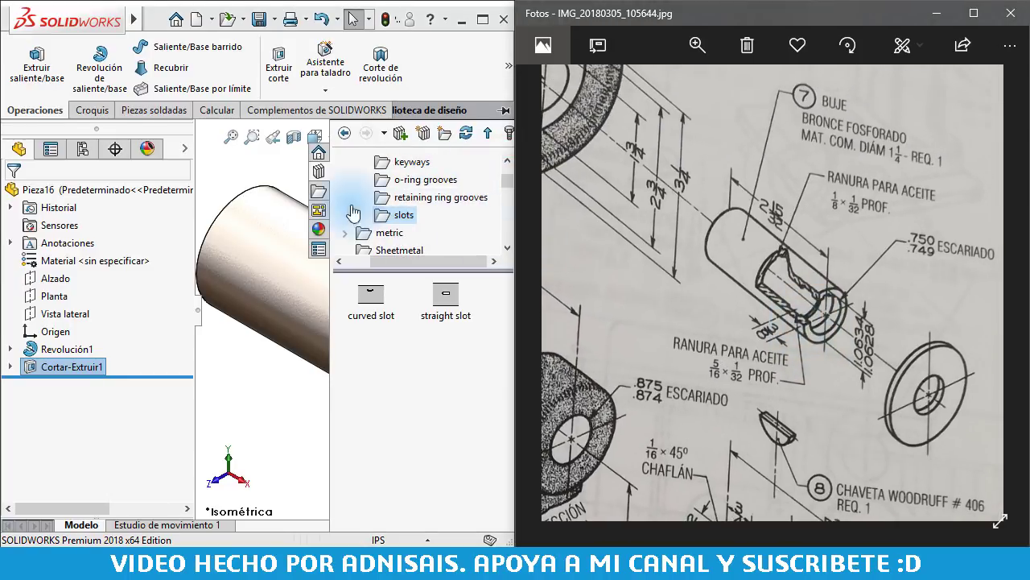
scroll(371, 206, "up", 3)
scroll(362, 216, "down", 2)
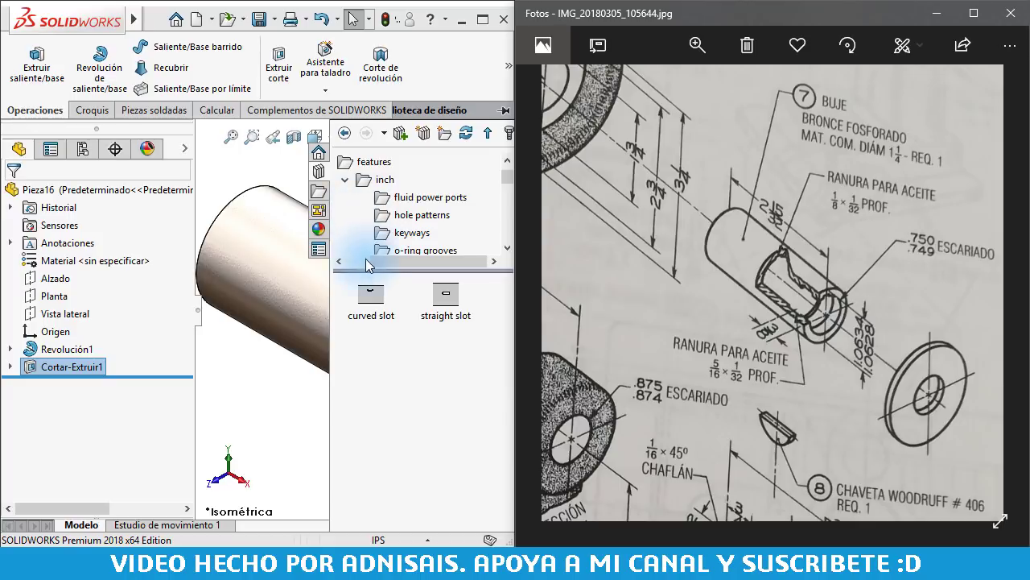
left_click(318, 229)
double_click(348, 162)
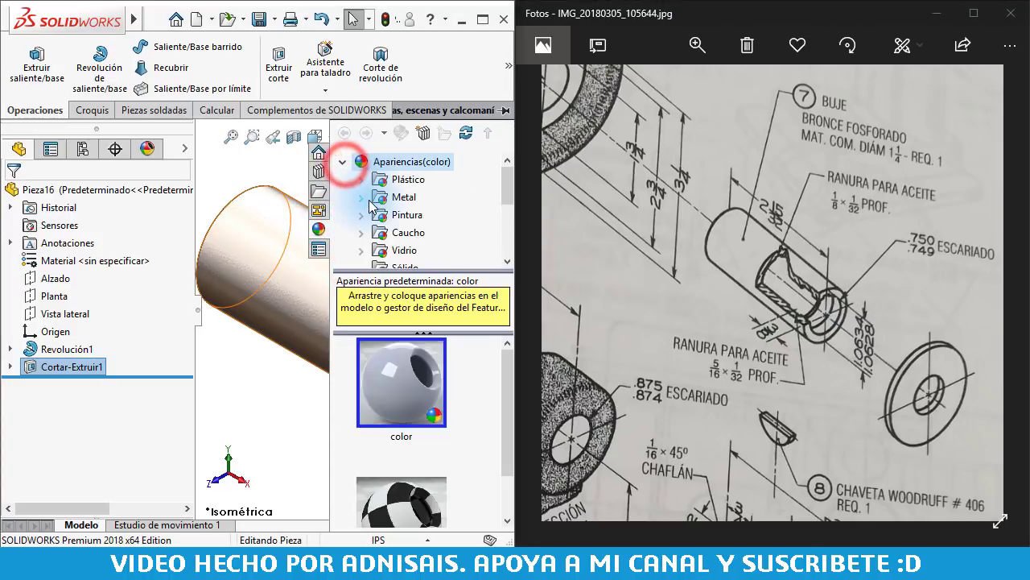
scroll(368, 208, "down", 2)
scroll(369, 207, "up", 2)
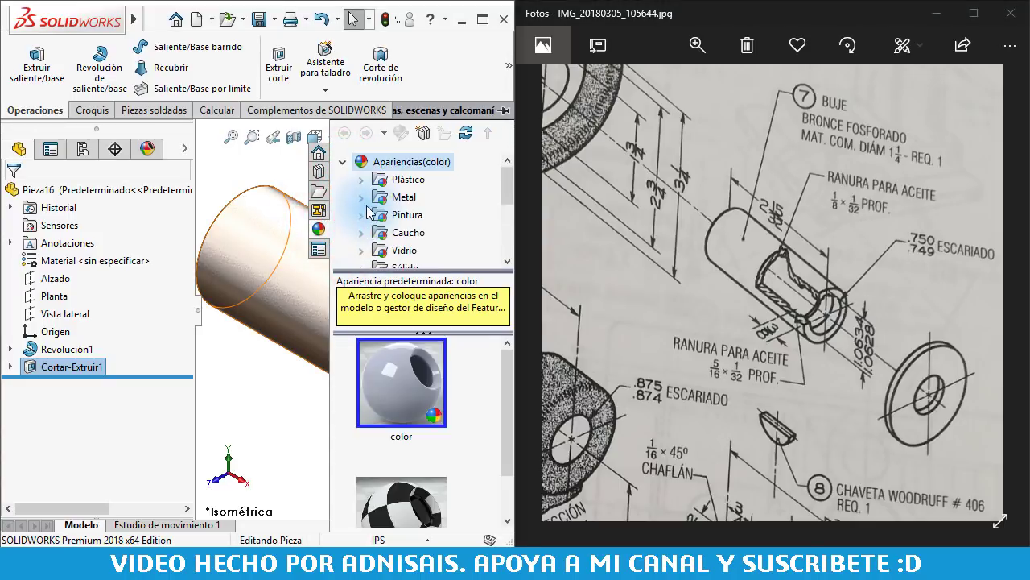
left_click(361, 197)
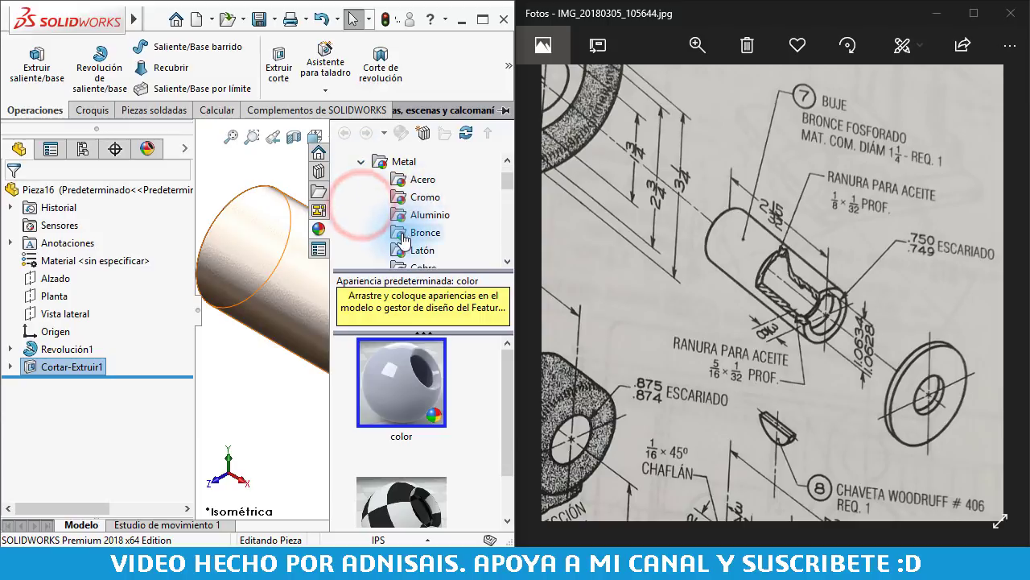
left_click(401, 235)
- Apply 'bronce cepillado' to the whole bushing part and return to the isometric view
left_click(424, 400)
scroll(420, 419, "down", 1)
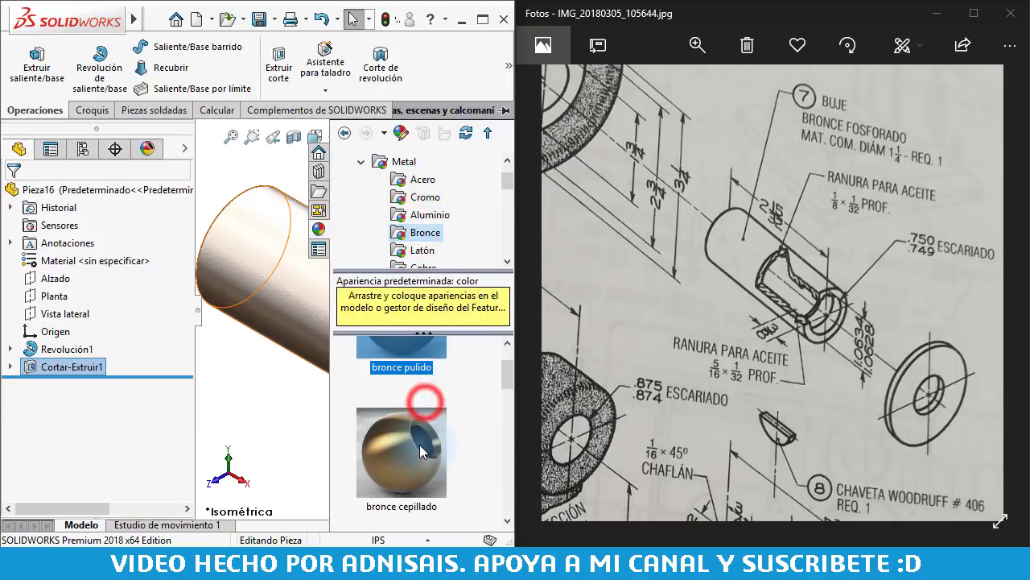
left_click(421, 437)
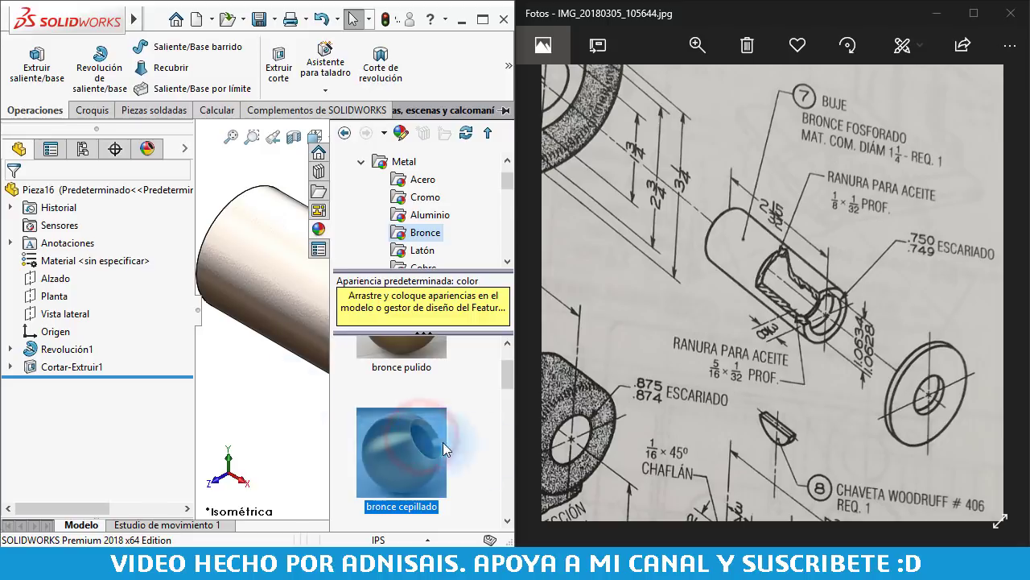
left_click_drag(428, 448, 326, 320)
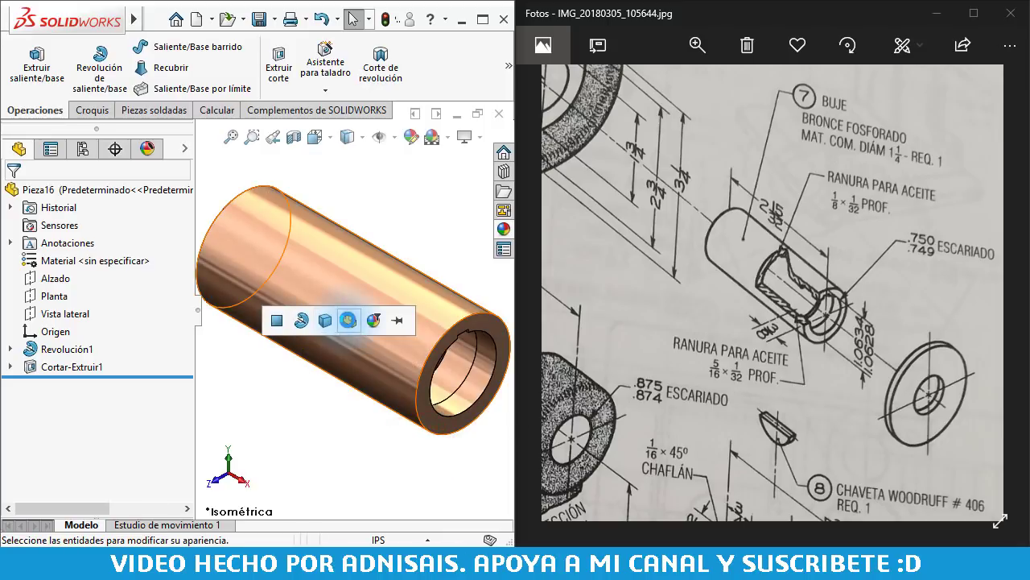
left_click(348, 321)
scroll(397, 327, "up", 5)
scroll(397, 327, "down", 2)
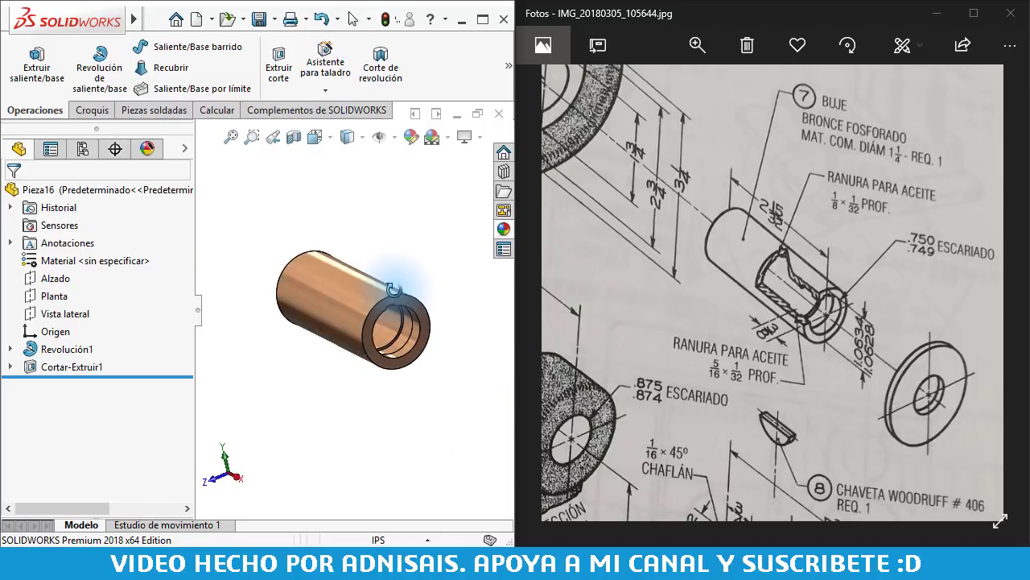
left_click(425, 240)
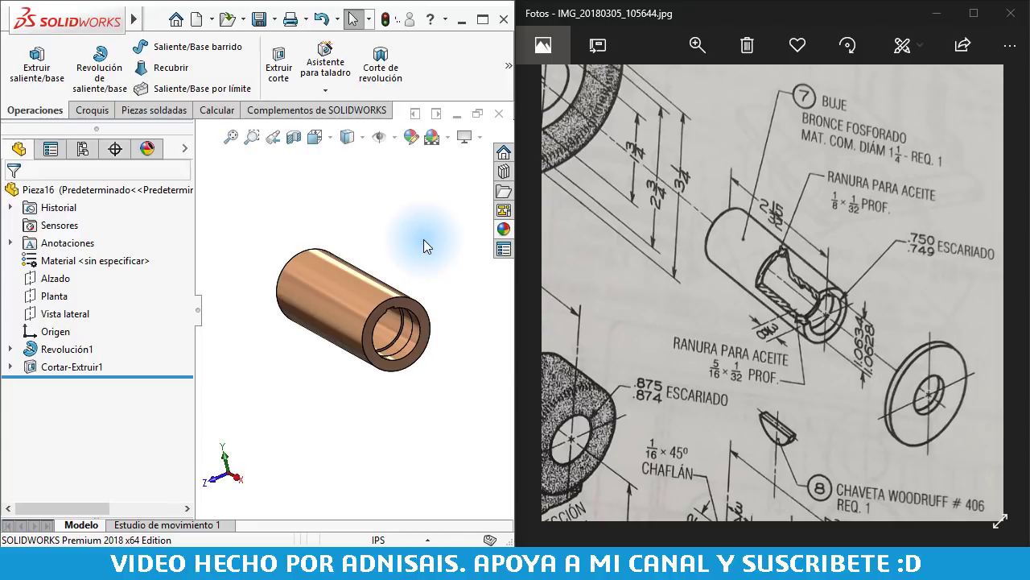
key("ctrl+7")
- Save the bronze bushing part as 9090909-99
left_click(258, 18)
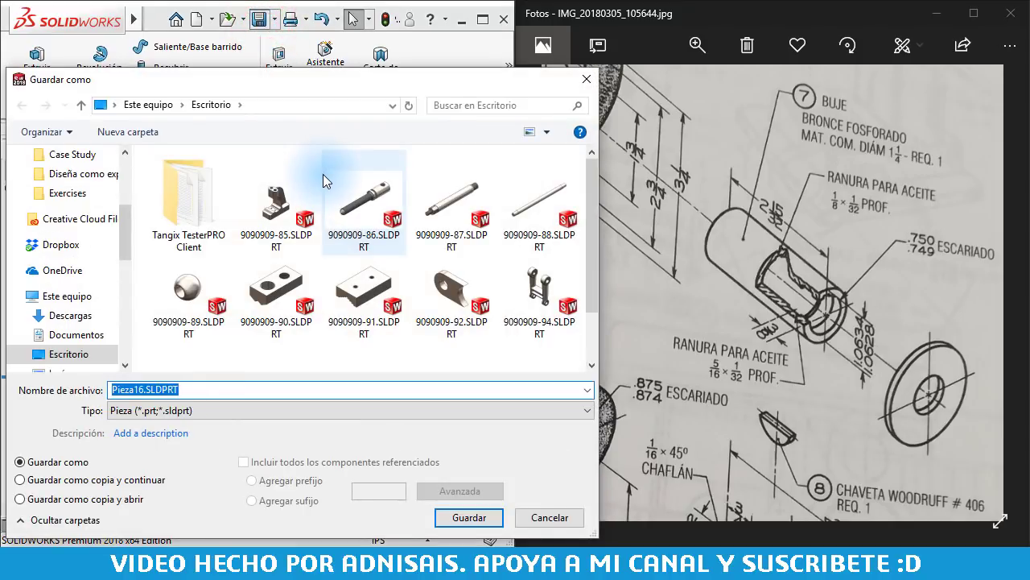
type("9090909-")
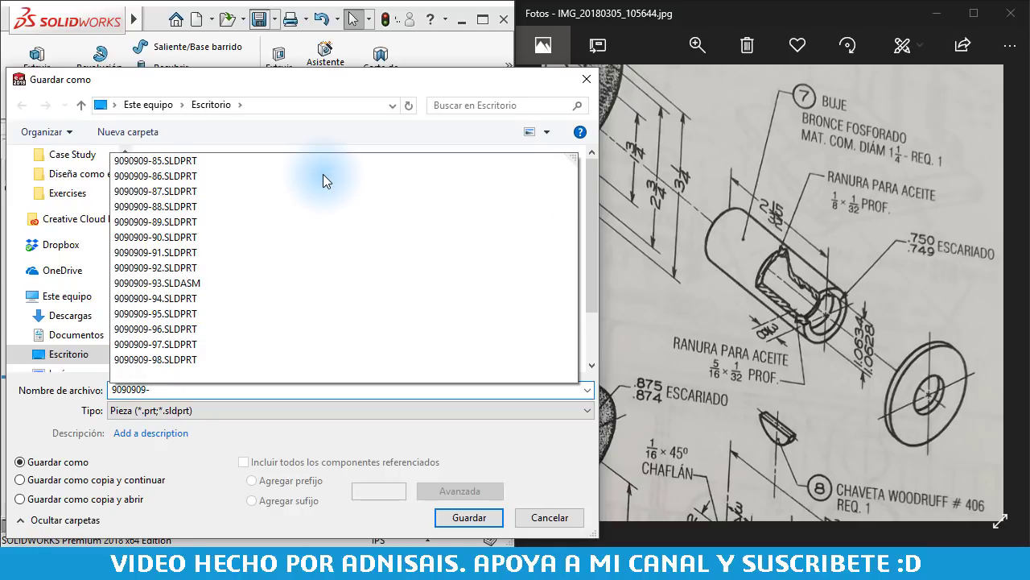
type("99")
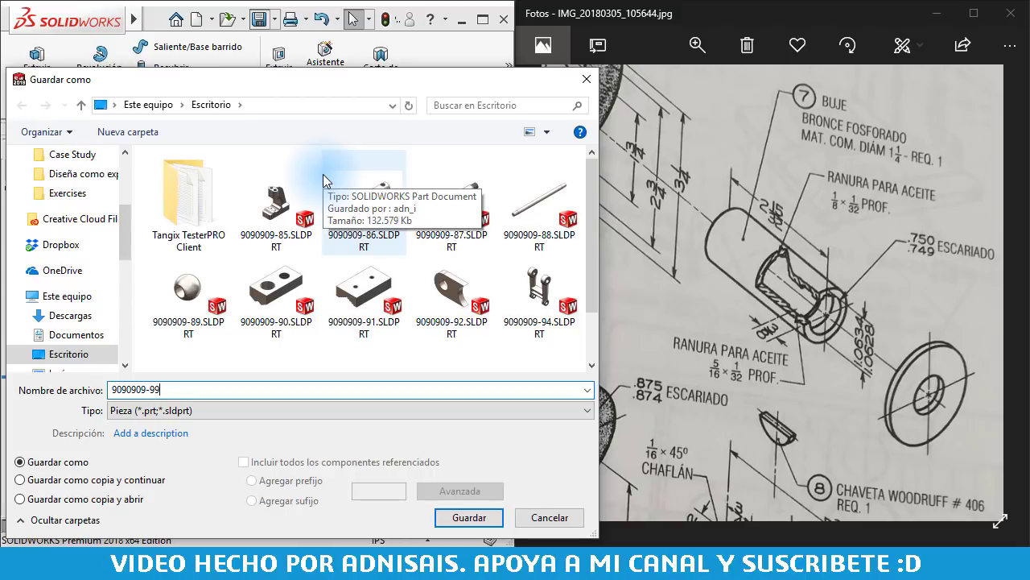
key("Return")
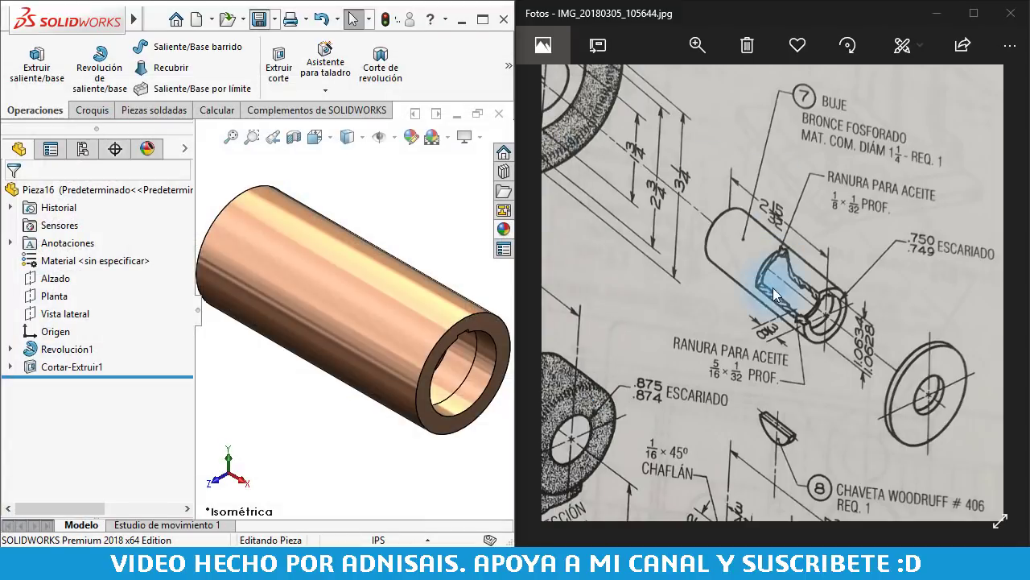
scroll(767, 244, "up", 2)
left_click_drag(765, 241, 710, 161)
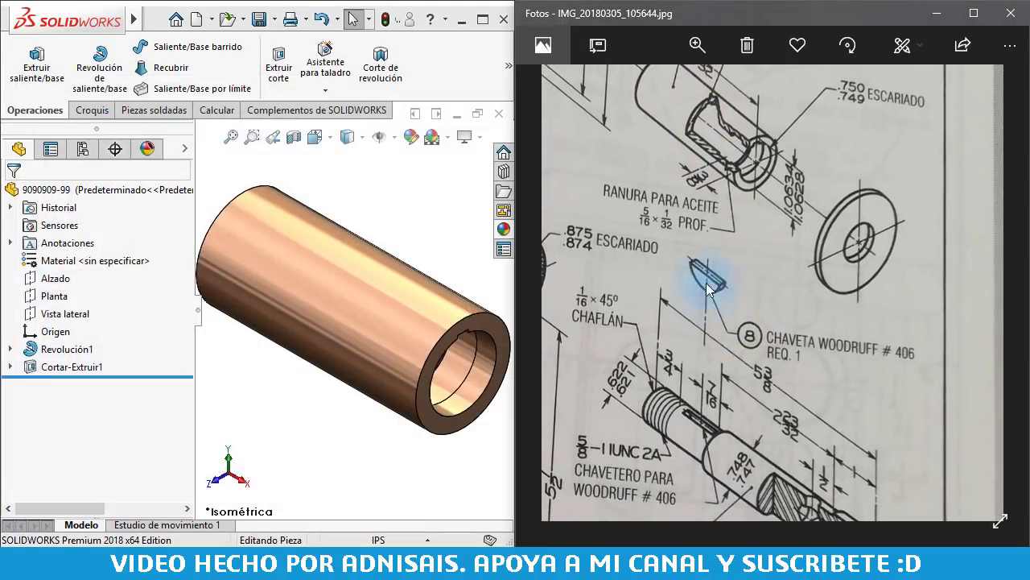
- Create a new part document from the Pulgadas (inch) template
left_click(405, 201)
left_click(194, 19)
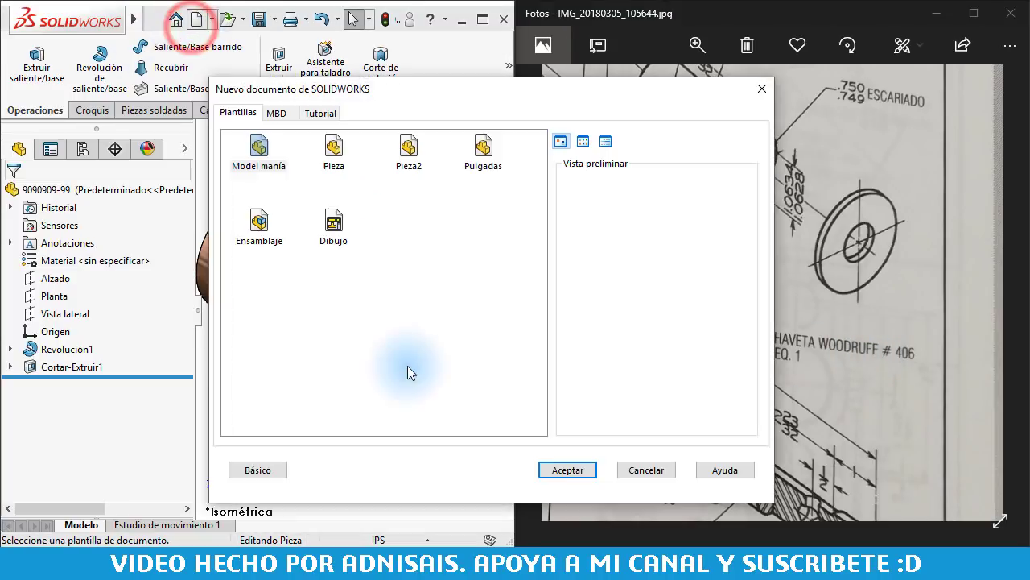
left_click(569, 469)
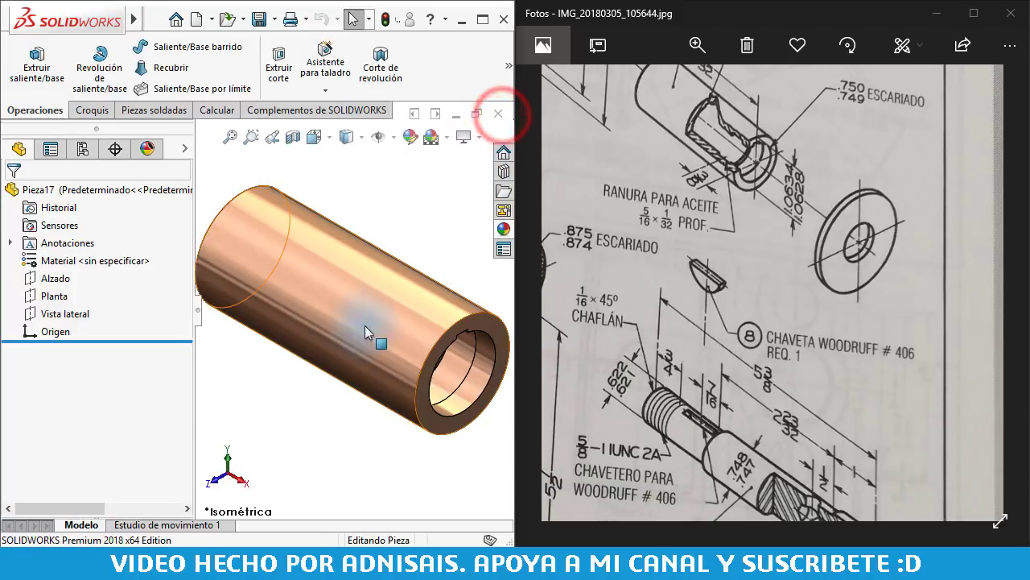
key("ctrl+n")
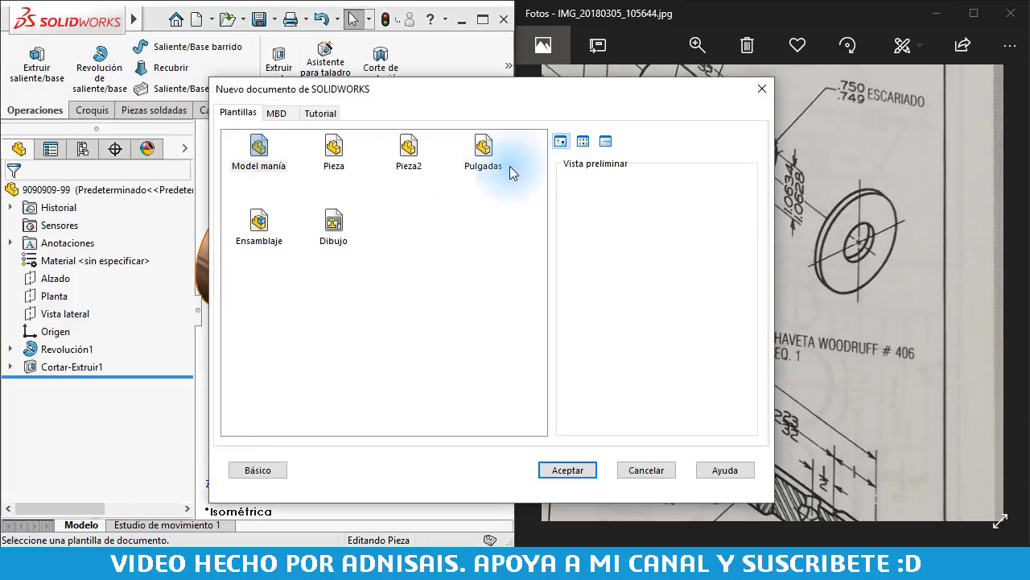
left_click(481, 146)
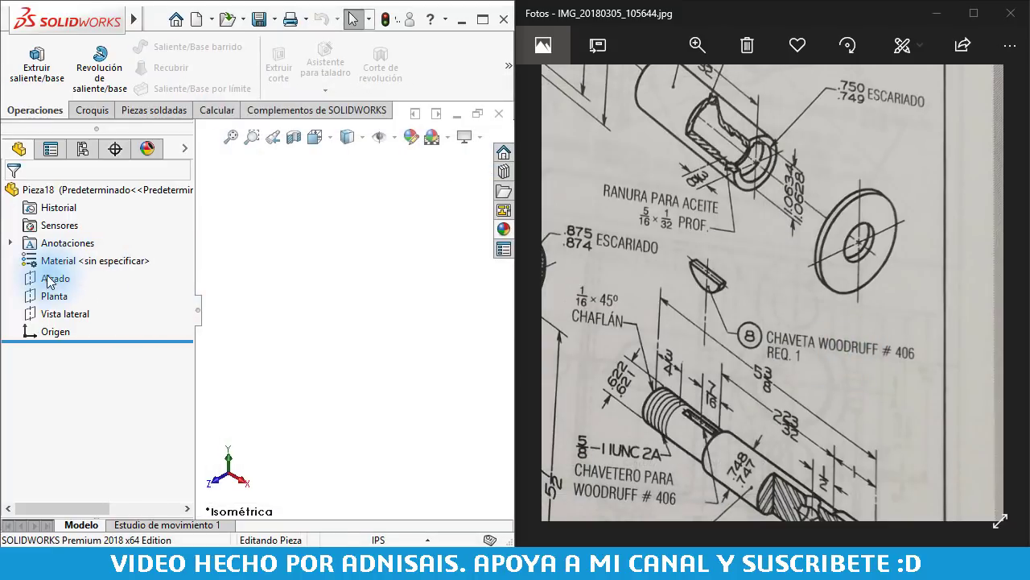
- On the Alzado plane, sketch a circle at the origin with a horizontal line across it
left_click(49, 278)
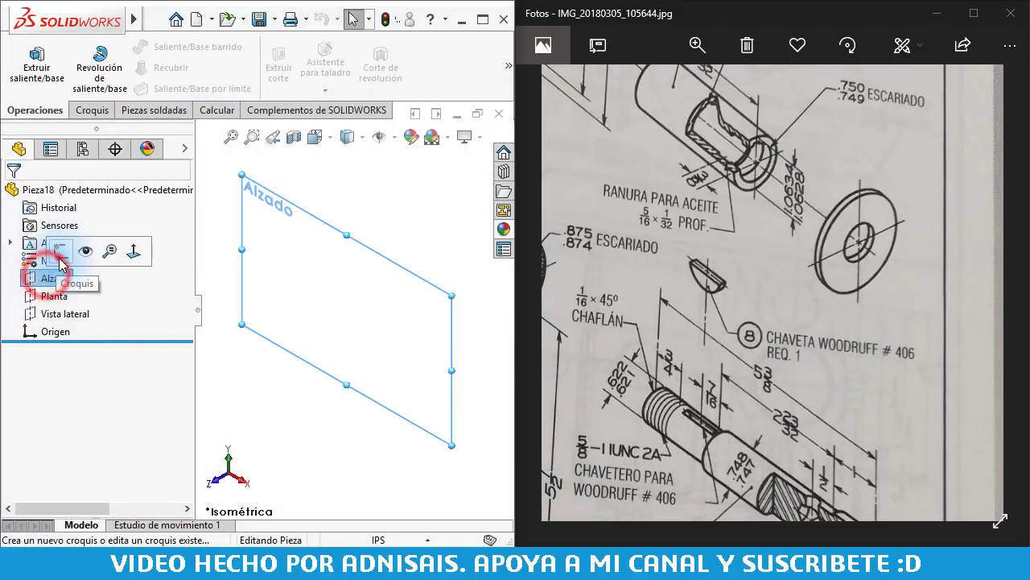
left_click(65, 256)
key("c")
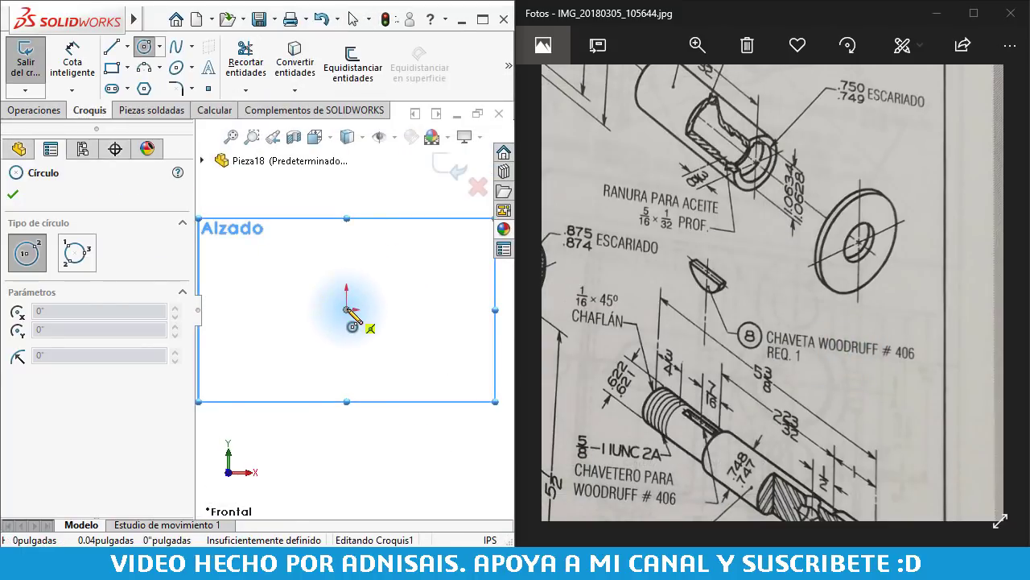
left_click(346, 309)
left_click(405, 299)
key("Escape")
key("l")
left_click(287, 309)
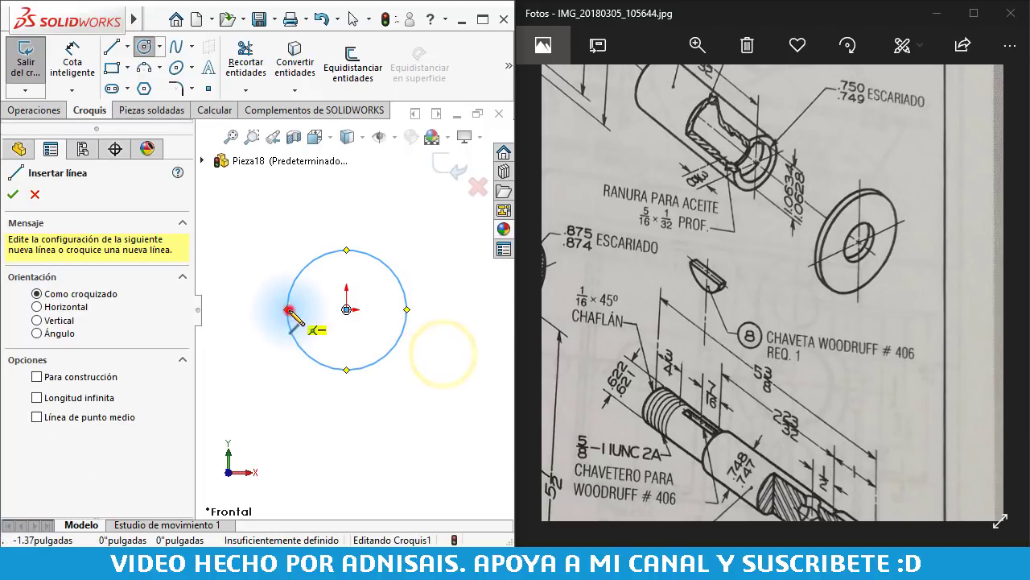
left_click(406, 309)
- Trim away the upper arc to leave a half-circle and show the Woodruff key table
key("Escape")
right_click_drag(444, 252, 375, 391)
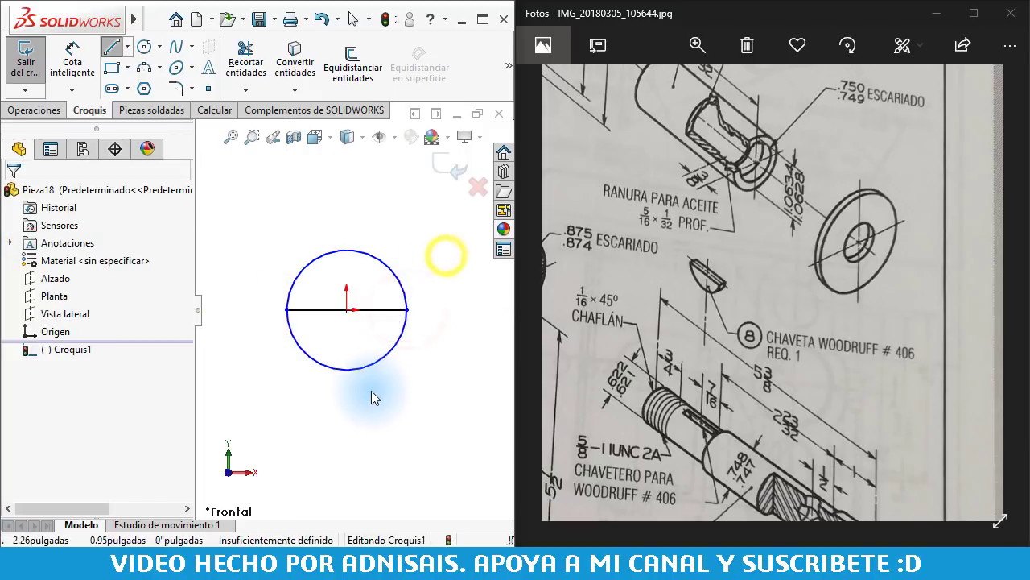
left_click_drag(414, 258, 434, 352)
scroll(379, 288, "up", 2)
key("Escape")
key("d")
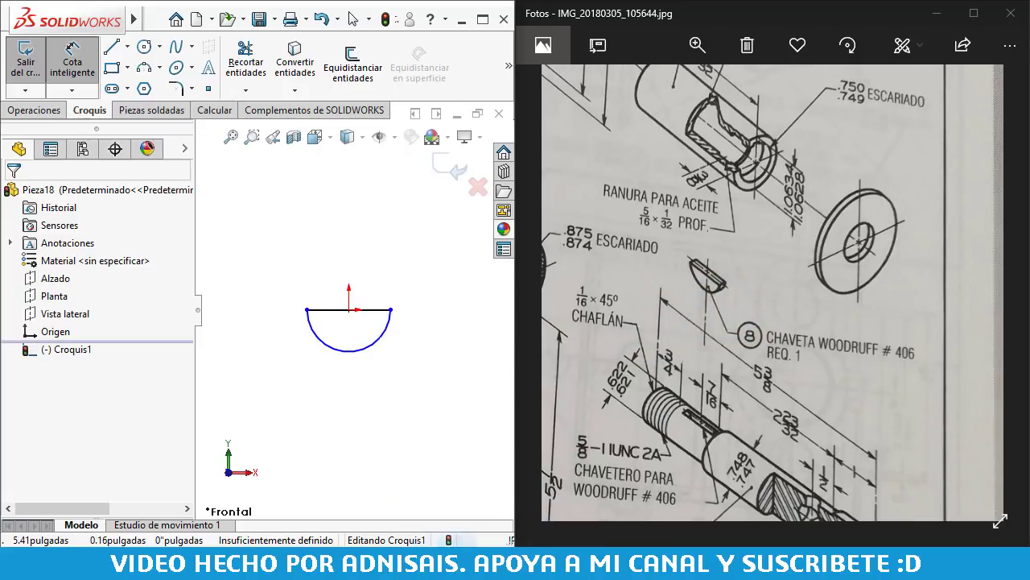
left_click(359, 491)
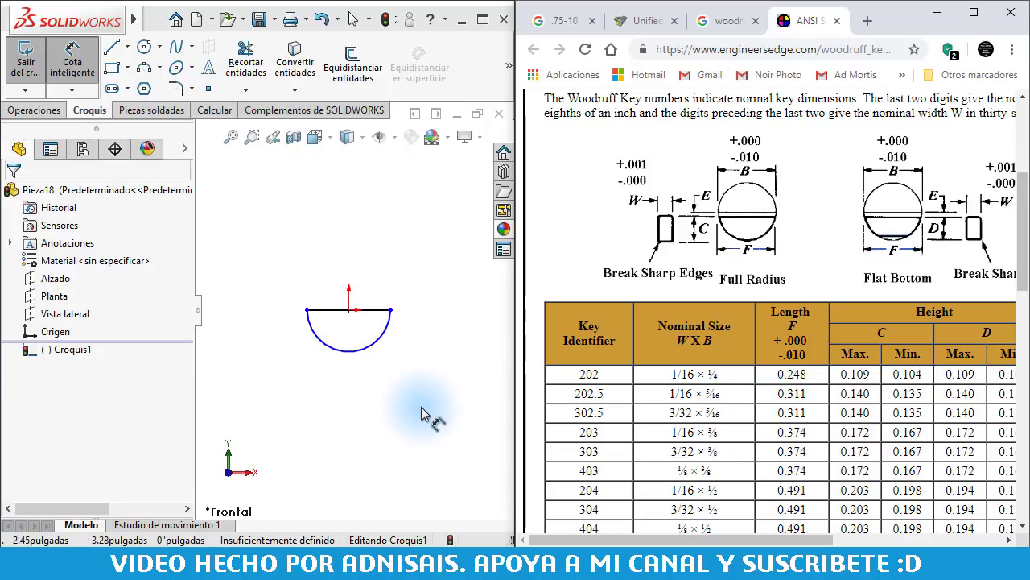
- Give the half-circle arc a 3/8 inch radius dimension, fully defining the sketch
scroll(732, 459, "up", 2)
scroll(730, 439, "down", 3)
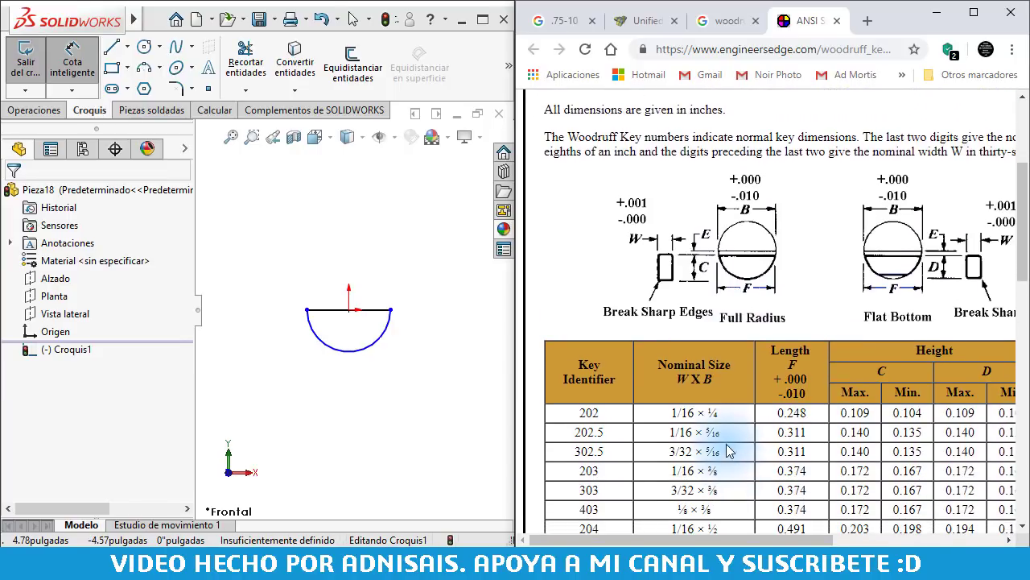
scroll(729, 439, "down", 2)
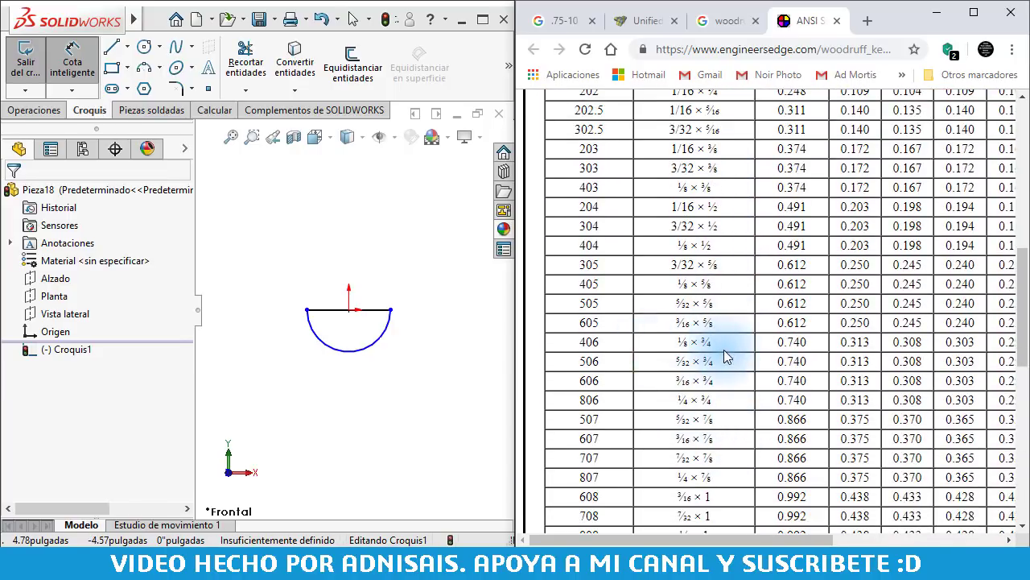
left_click(391, 328)
left_click(444, 359)
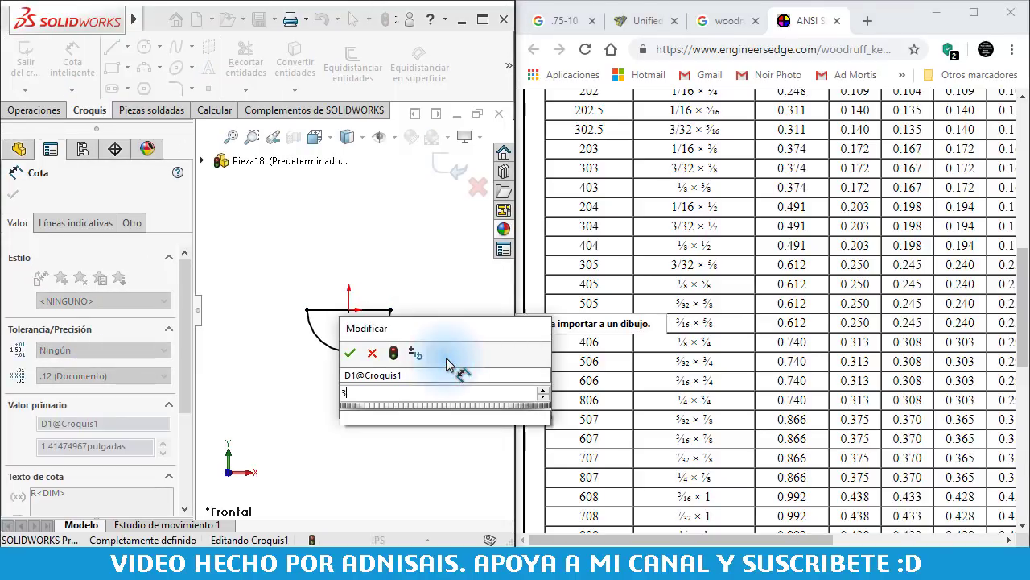
type("3/8")
key("Return")
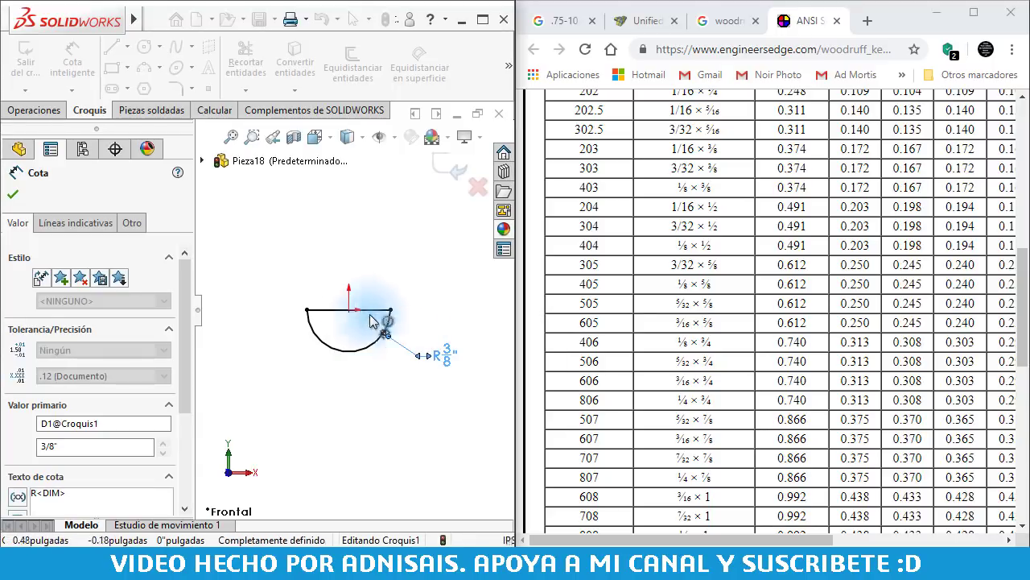
left_click(34, 110)
left_click(34, 92)
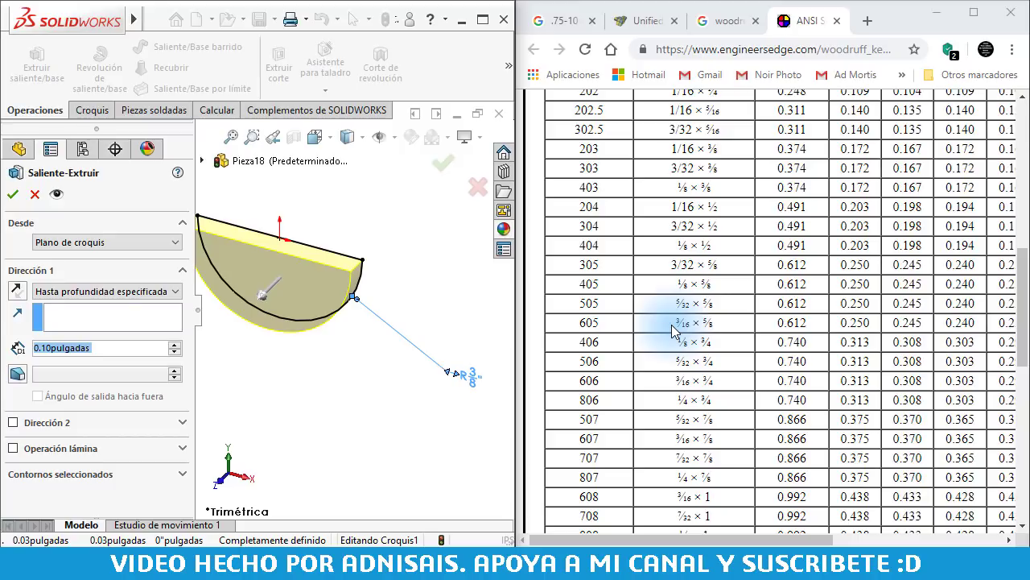
- Extrude the half-circle 1/8 inch with the Plano medio (mid-plane) end condition
type("1/8")
key("Return")
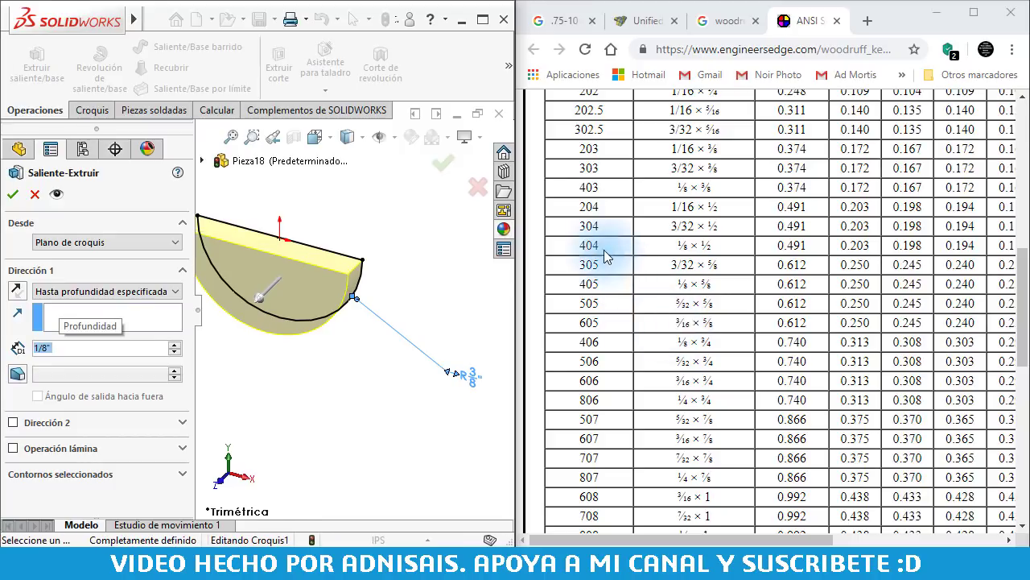
left_click(104, 293)
left_click(108, 356)
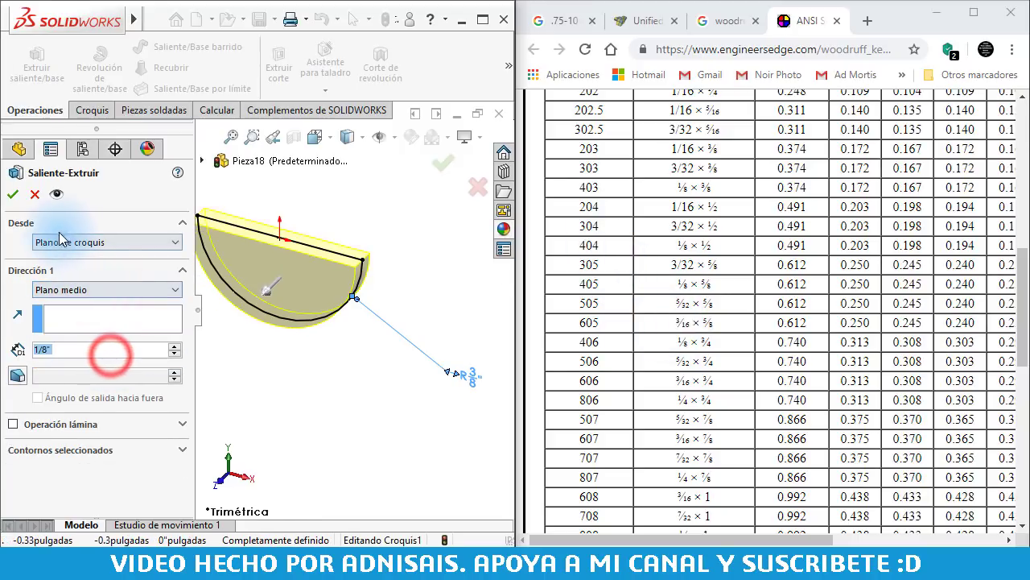
left_click(10, 195)
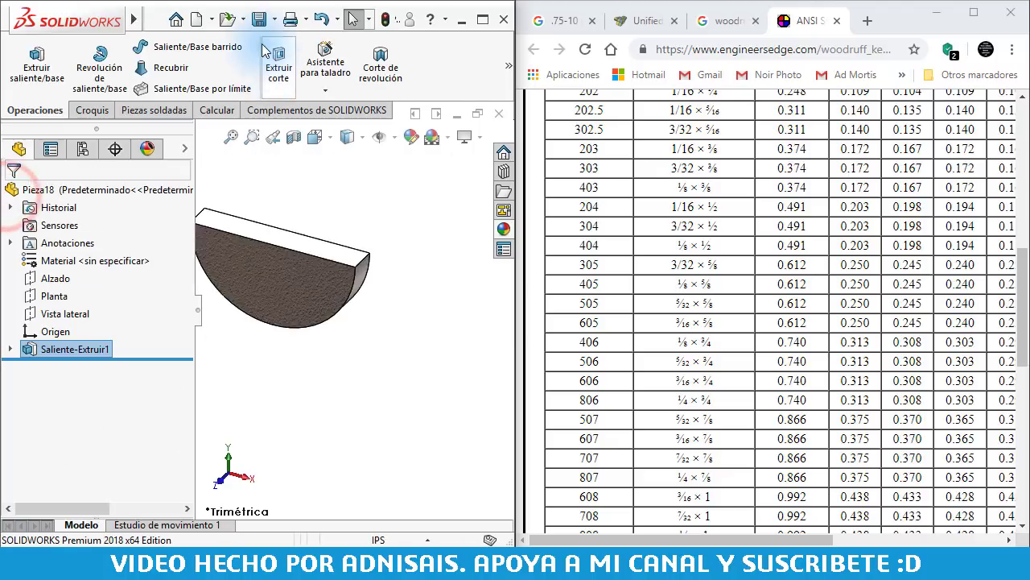
key("ctrl+s")
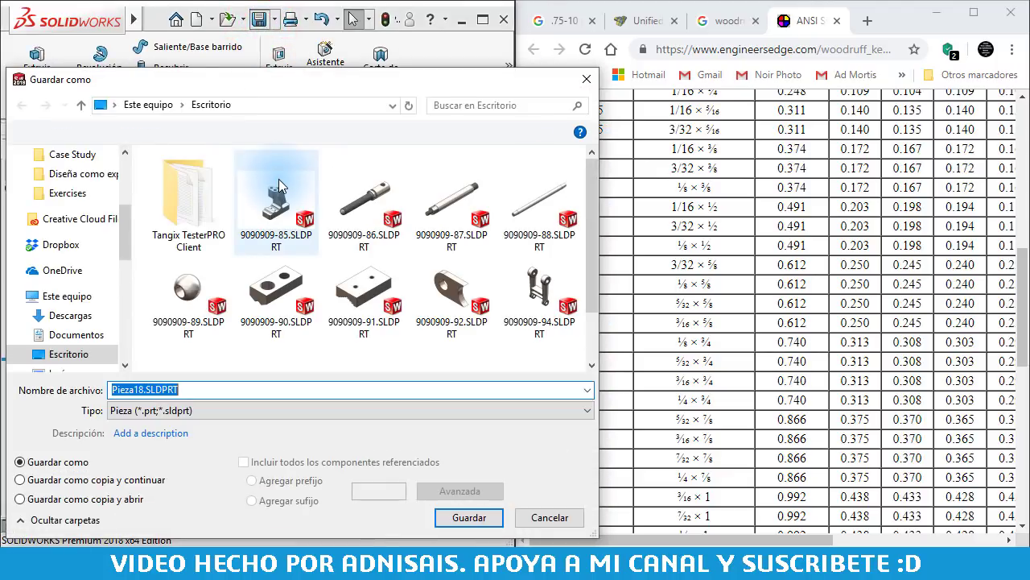
type("909-")
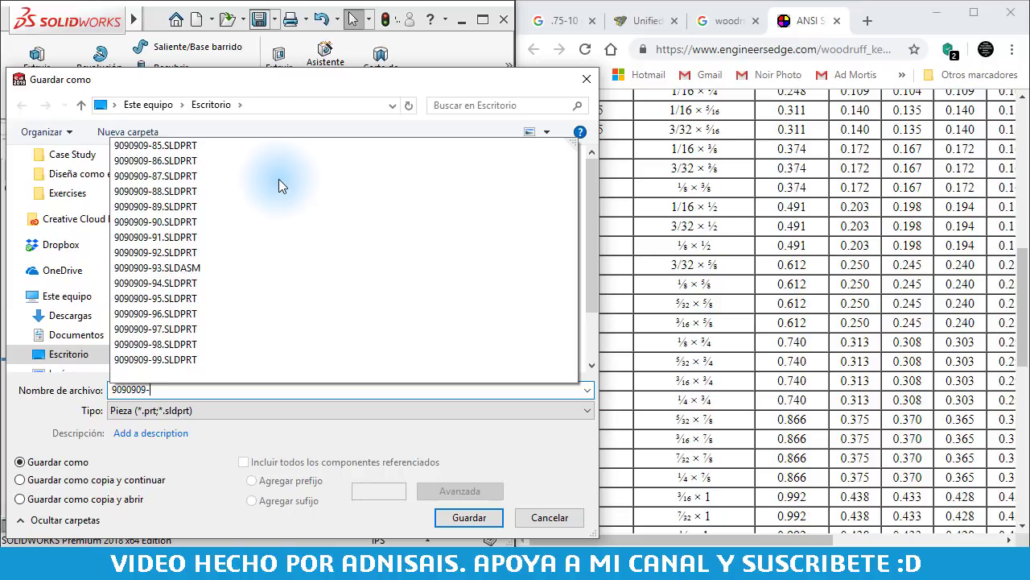
type("1")
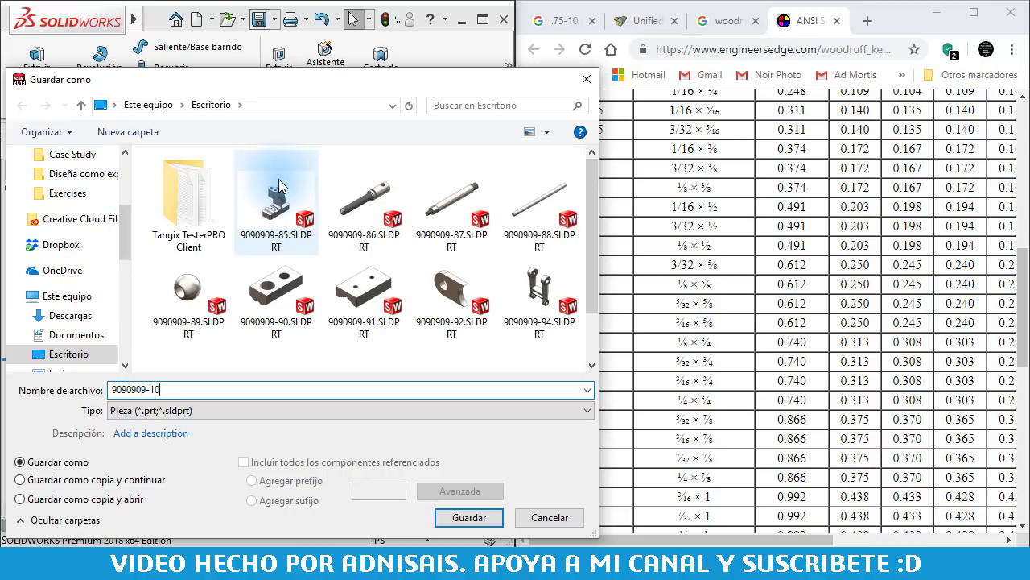
type("0")
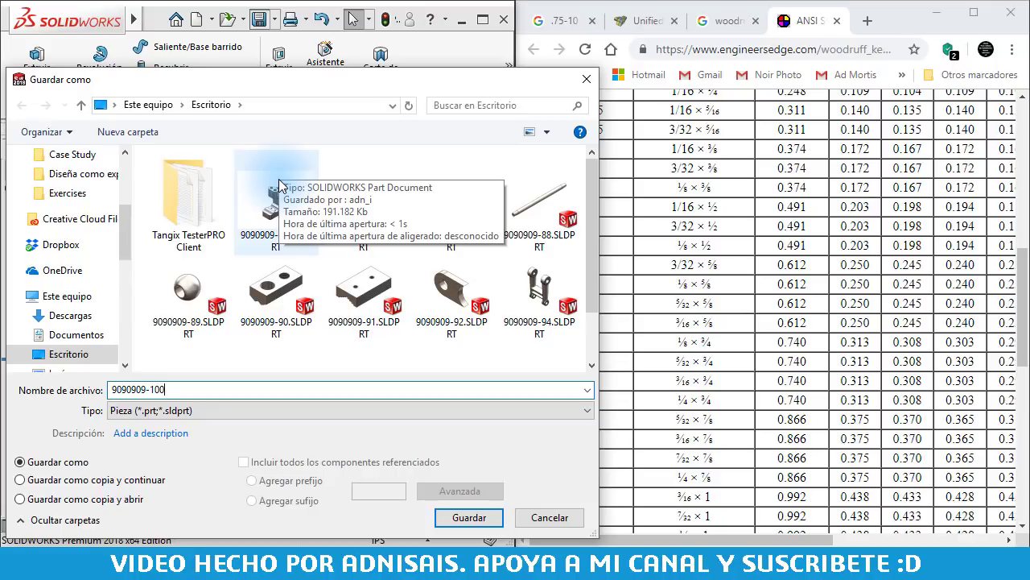
key("Return")
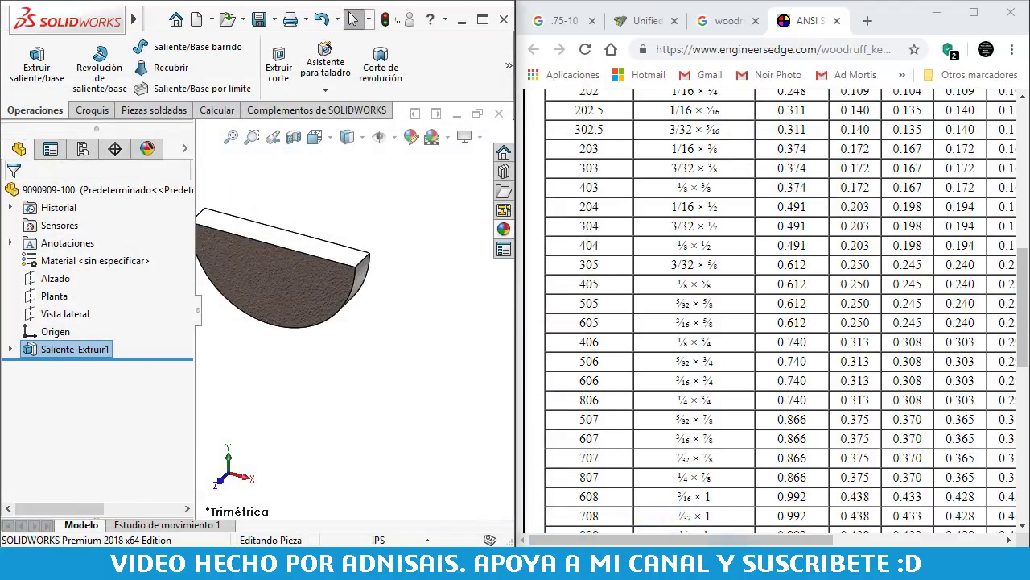
- Review the reference drawing around the bushing, hex nut, pulley and pivot screw
left_click(726, 557)
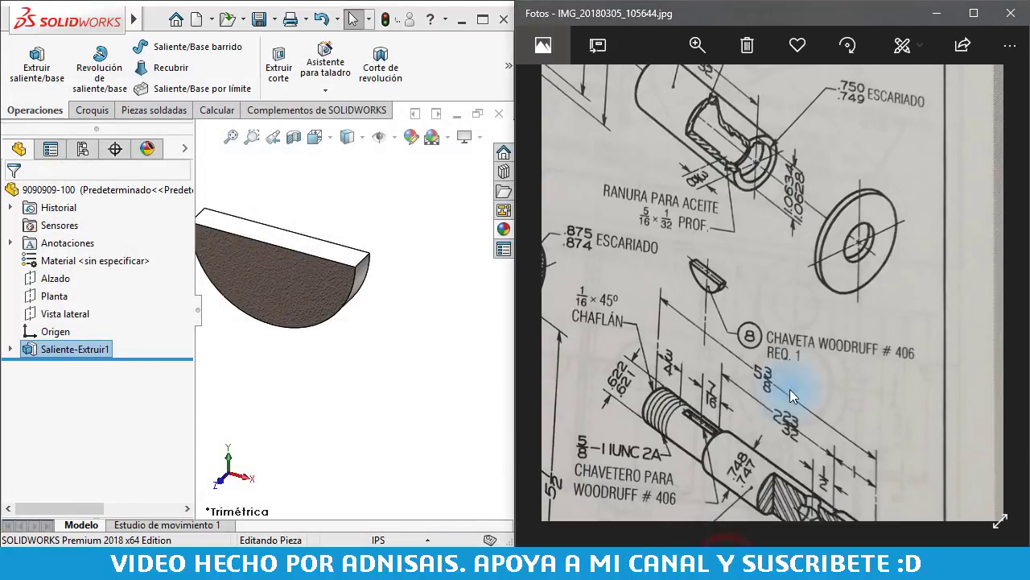
double_click(780, 292)
double_click(877, 254)
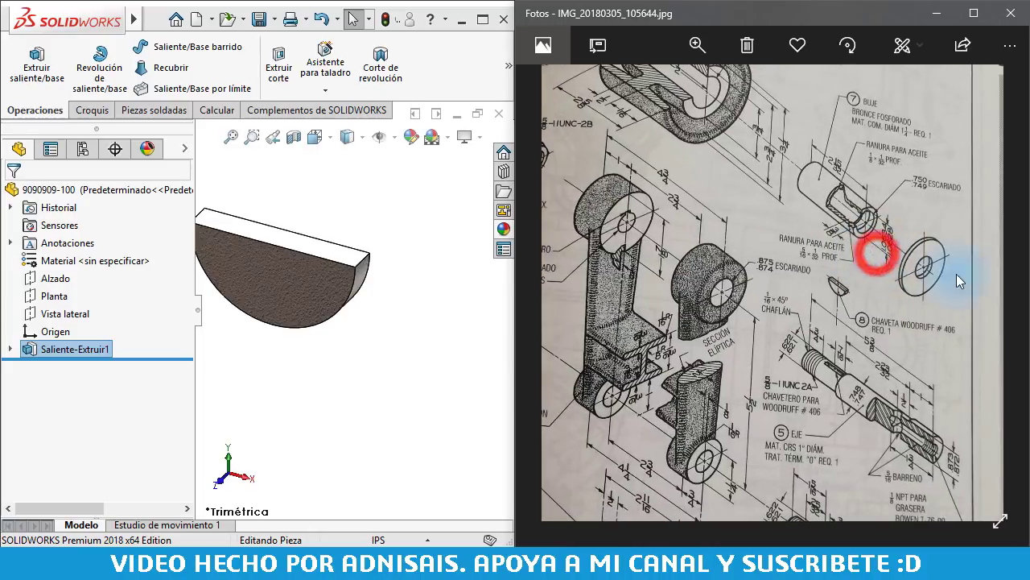
left_click_drag(831, 296, 966, 322)
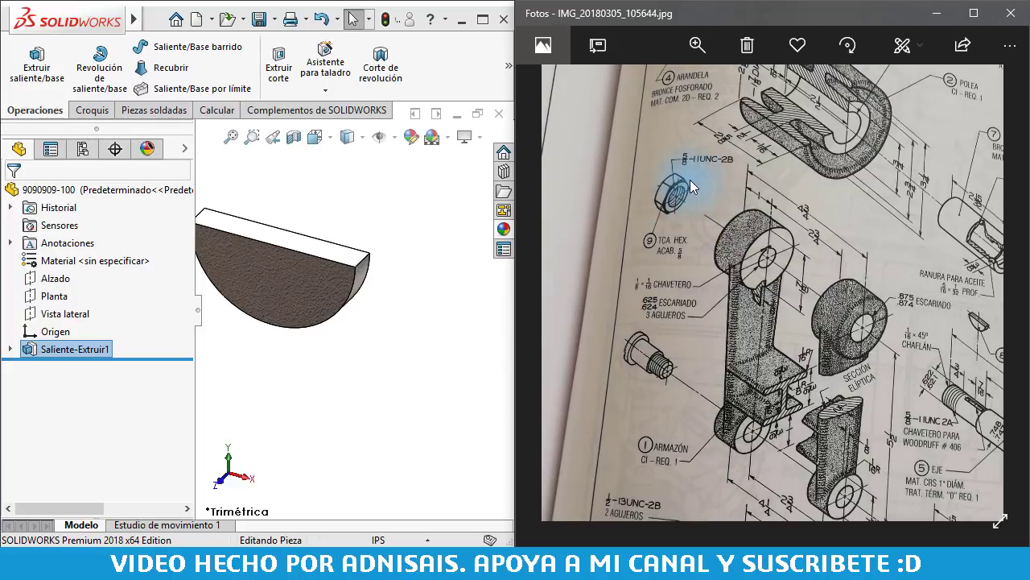
mouse_move(692, 193)
left_mouse_down()
mouse_move(671, 252)
mouse_move(701, 223)
left_mouse_up()
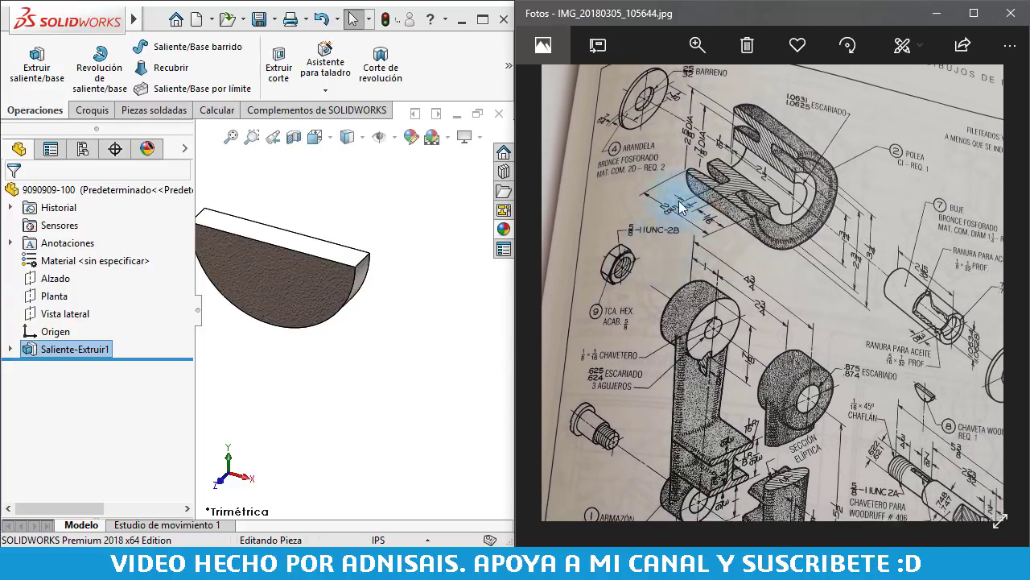
left_click_drag(739, 285, 713, 143)
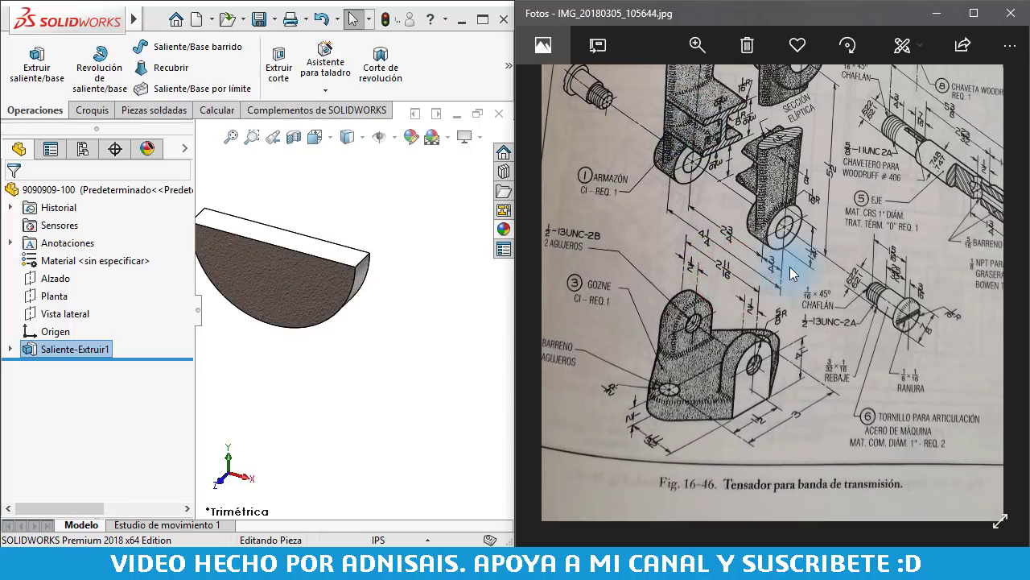
mouse_move(797, 272)
left_mouse_down()
mouse_move(756, 245)
mouse_move(800, 274)
left_mouse_up()
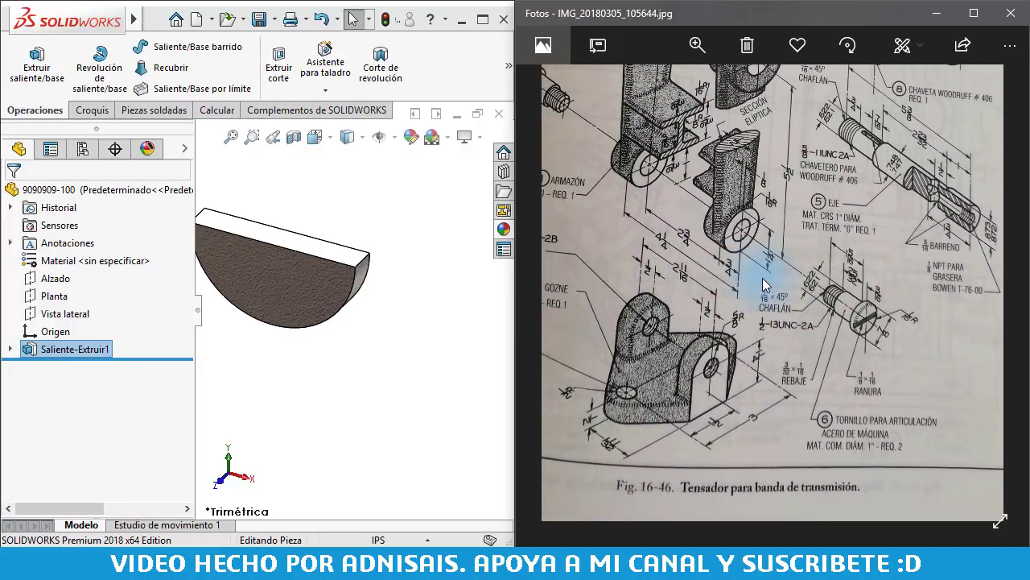
scroll(814, 258, "down", 2)
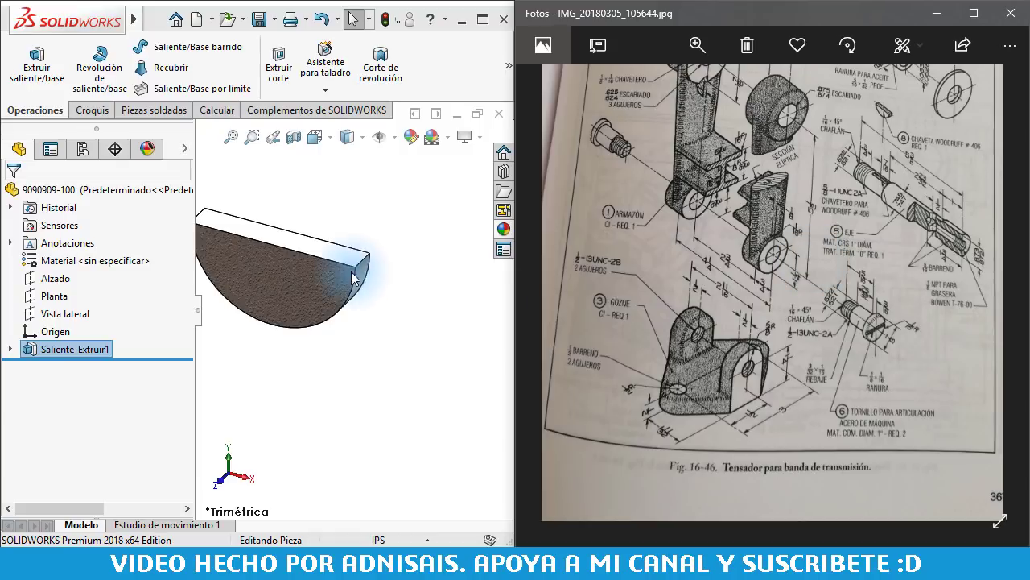
- Fit the key part to the view and open the New Document dialog
left_click(385, 231)
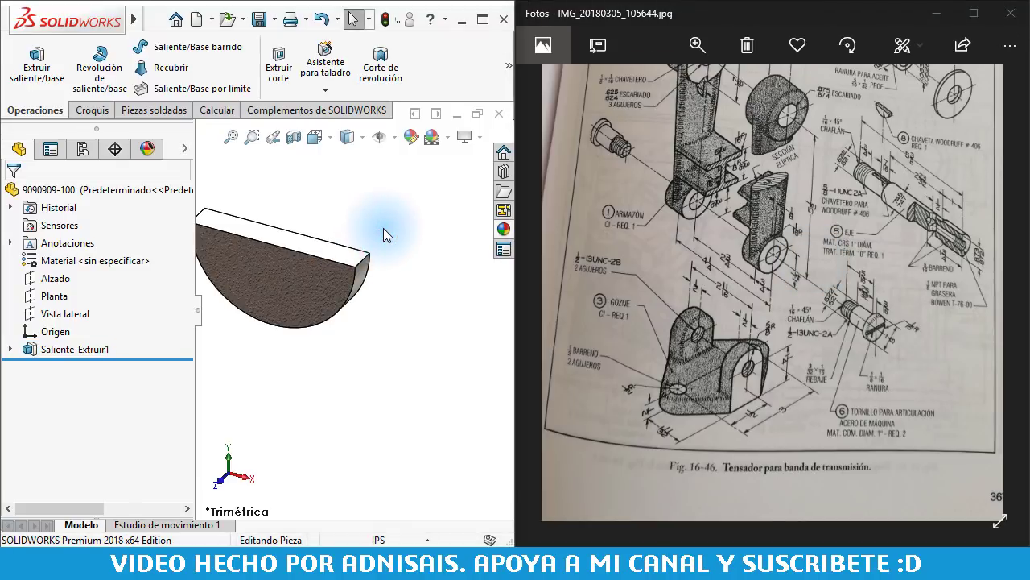
scroll(382, 227, "down", 3)
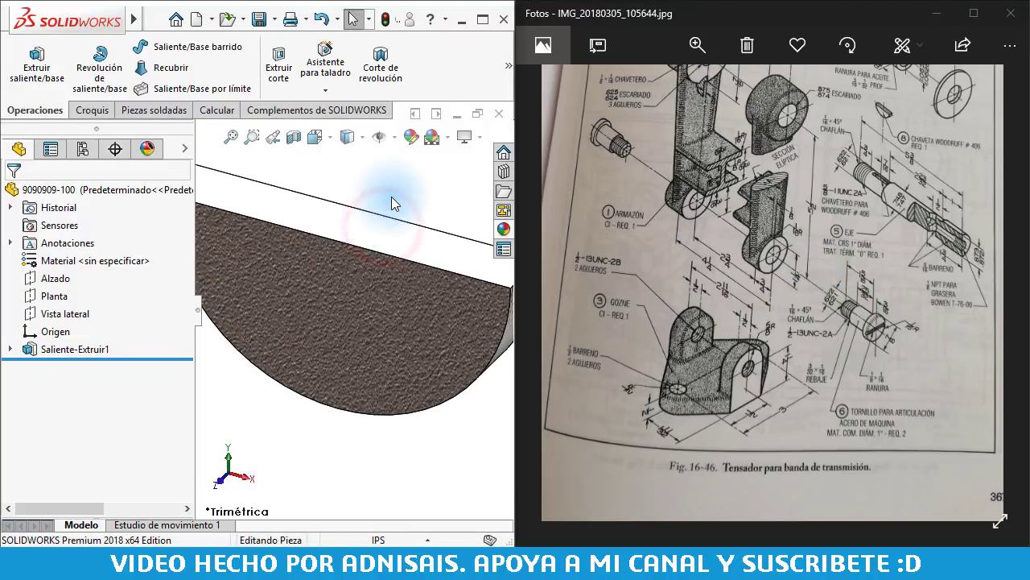
key("f")
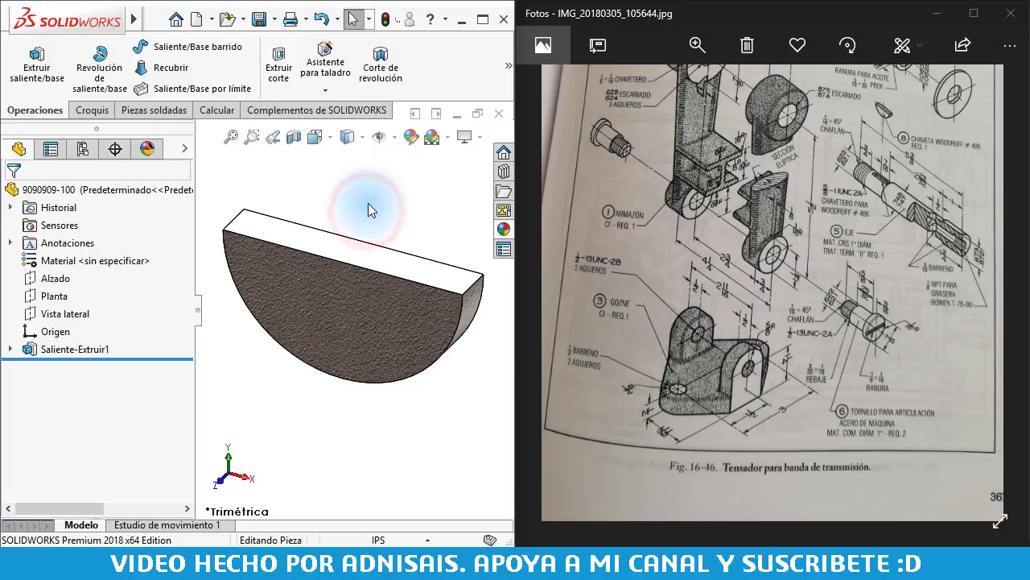
key("ctrl+n")
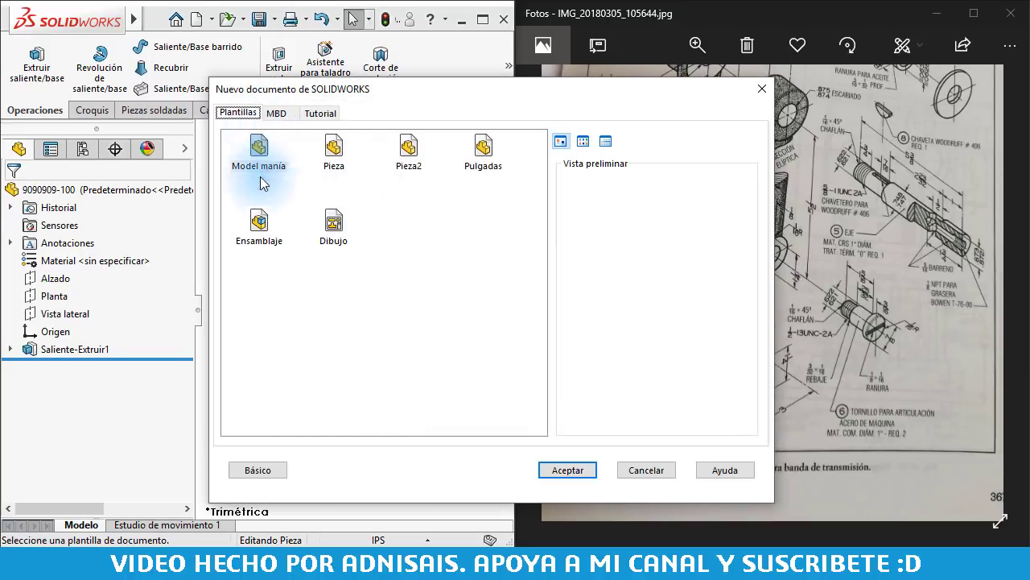
- Create an Ensamblaje assembly with part 9090909-96 fixed at the origin as the base
left_click(259, 219)
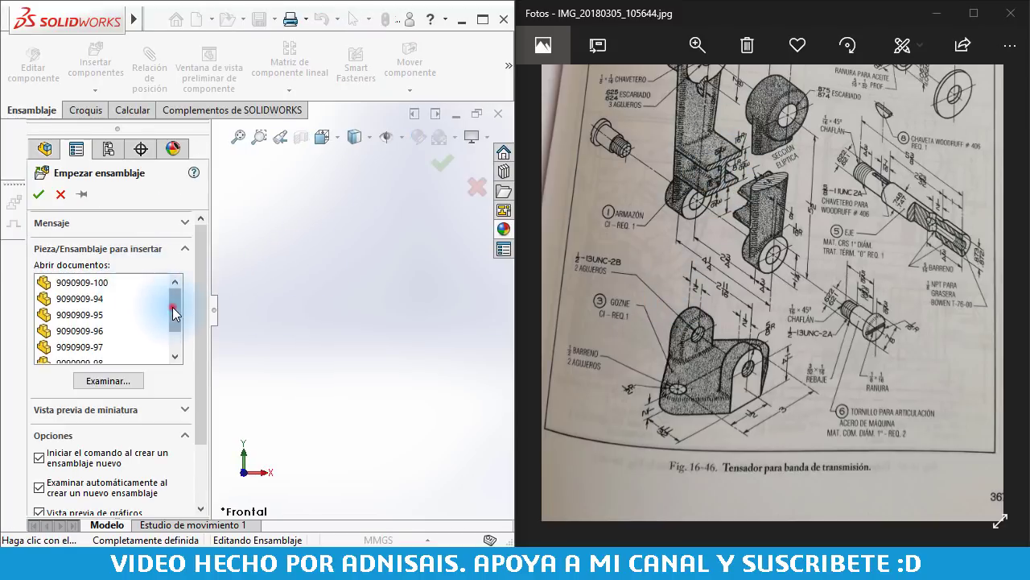
left_click_drag(174, 307, 173, 330)
left_click(89, 297)
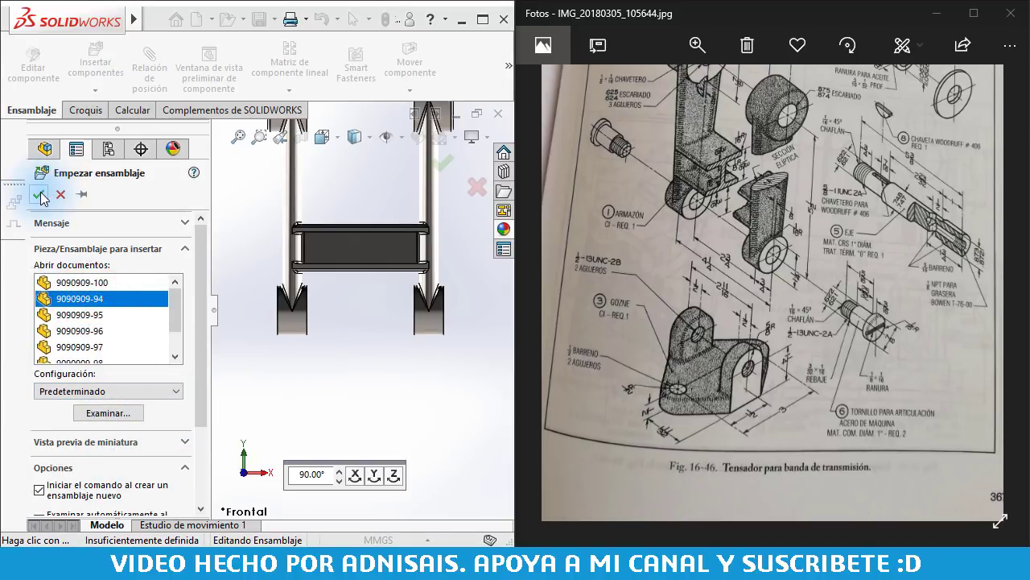
left_click(87, 331)
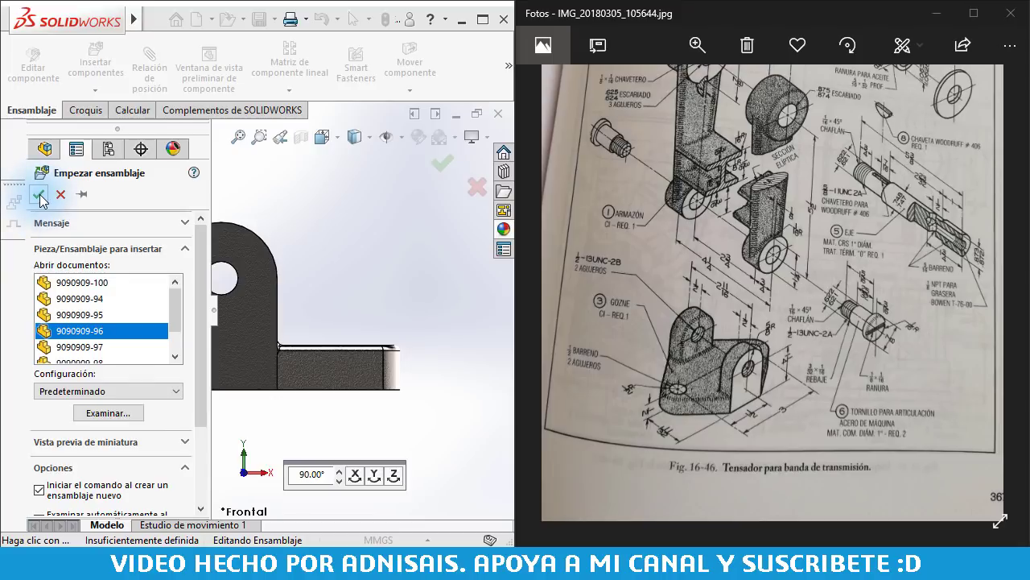
left_click(39, 194)
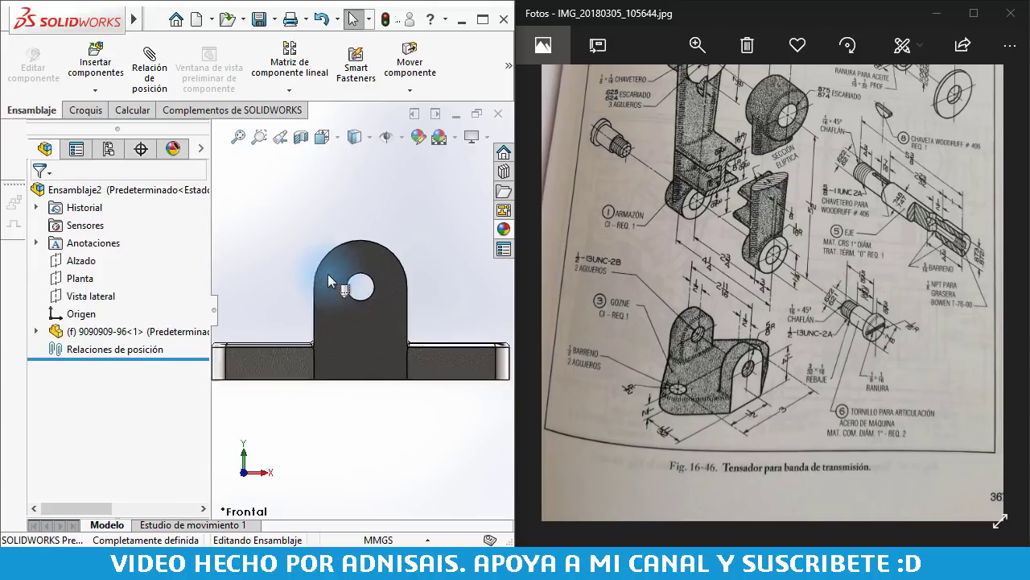
middle_click_drag(328, 274, 399, 242)
scroll(399, 242, "up", 3)
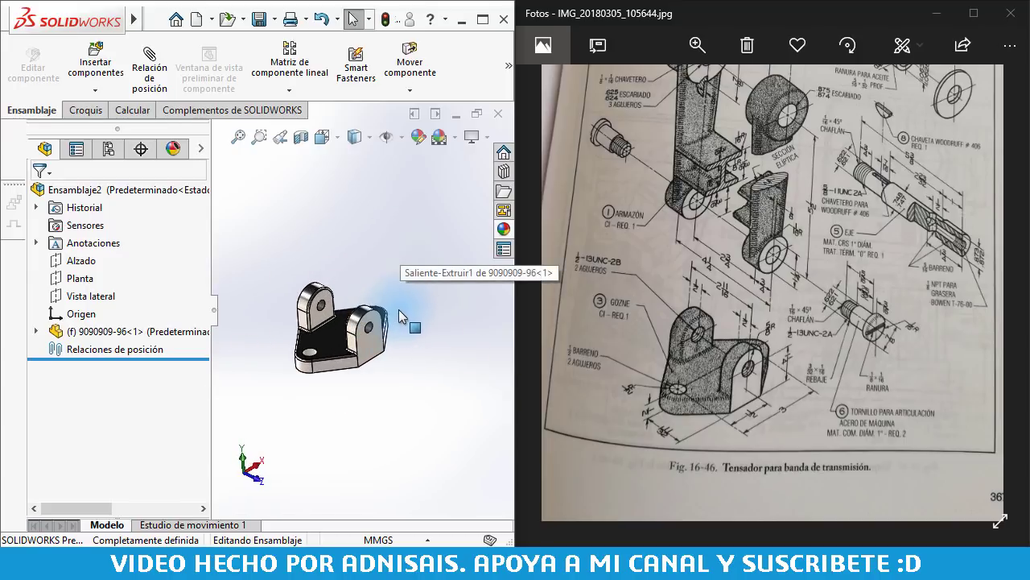
left_click(404, 271)
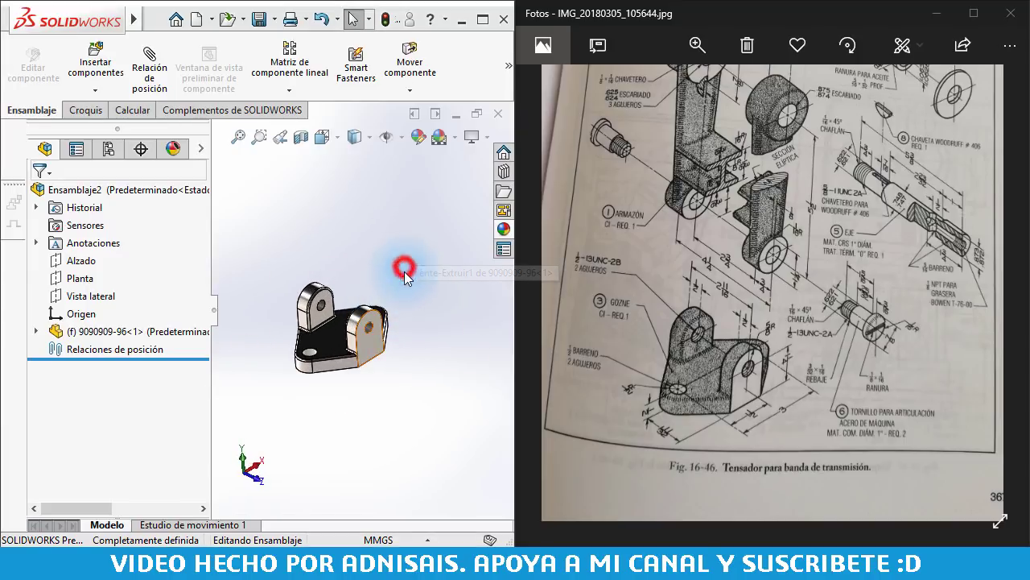
left_click(118, 73)
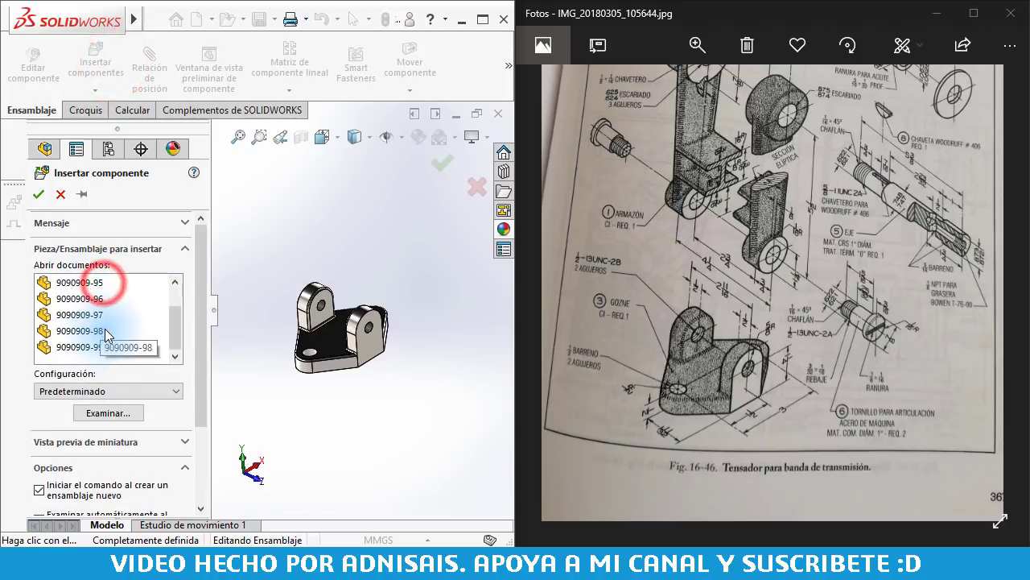
left_click(101, 346, "shift")
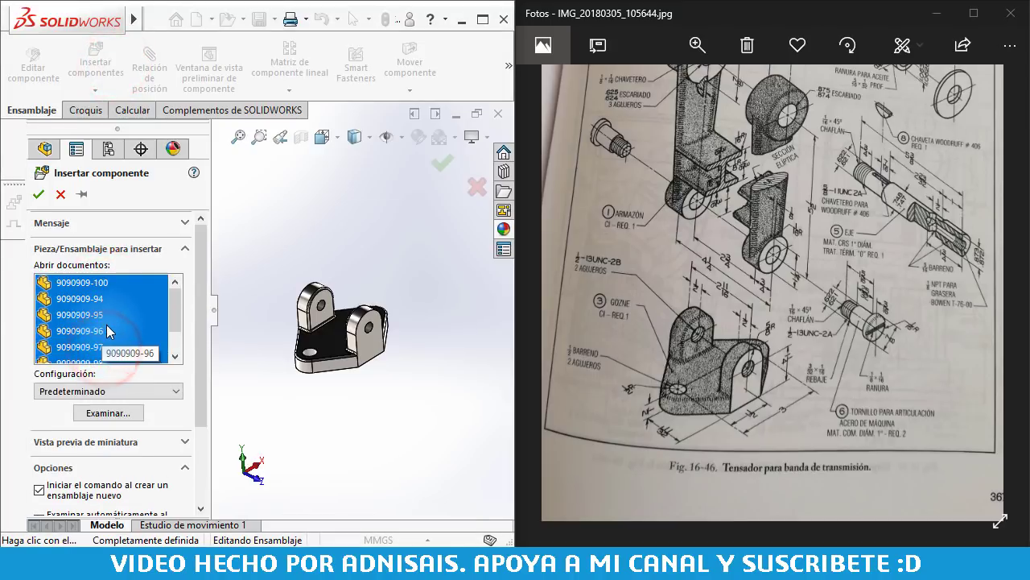
left_click(107, 332, "ctrl")
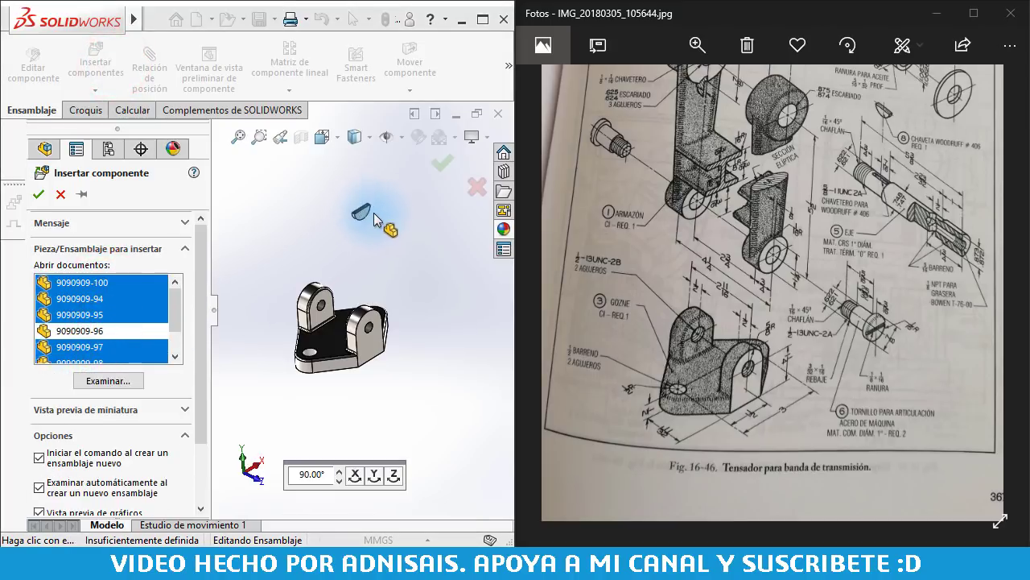
left_click(438, 258)
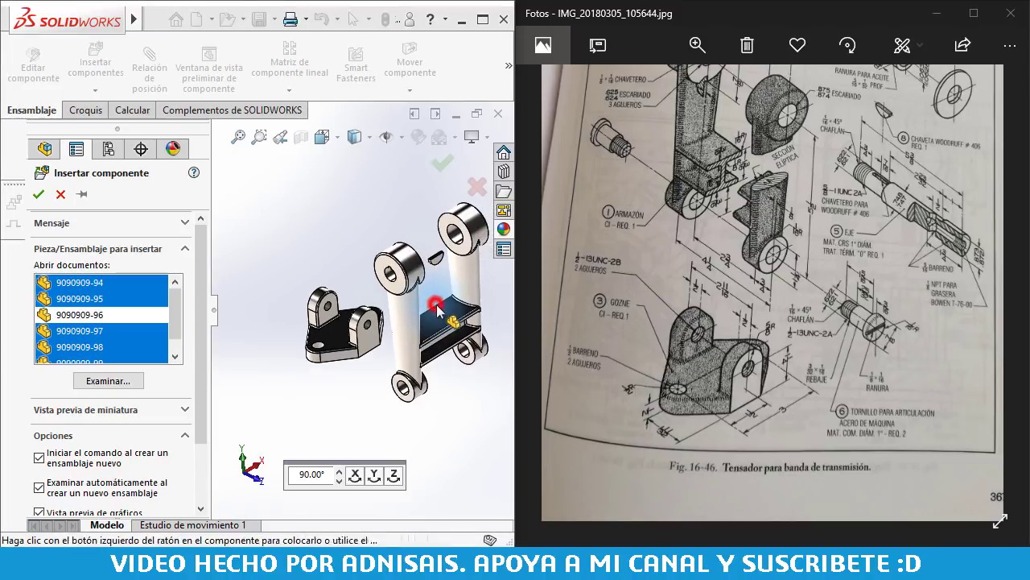
left_click(432, 320)
left_click(355, 191)
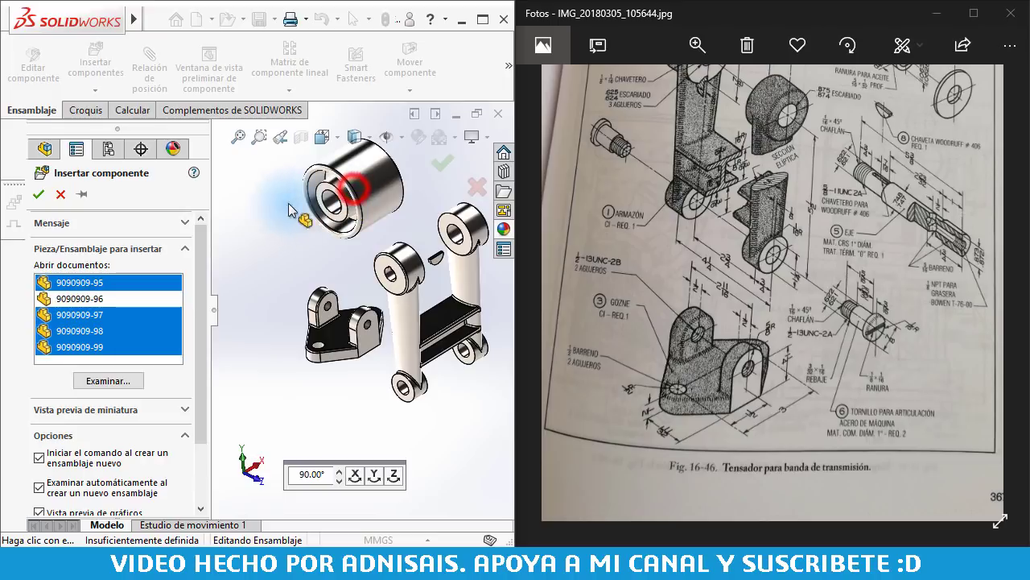
left_click(254, 216)
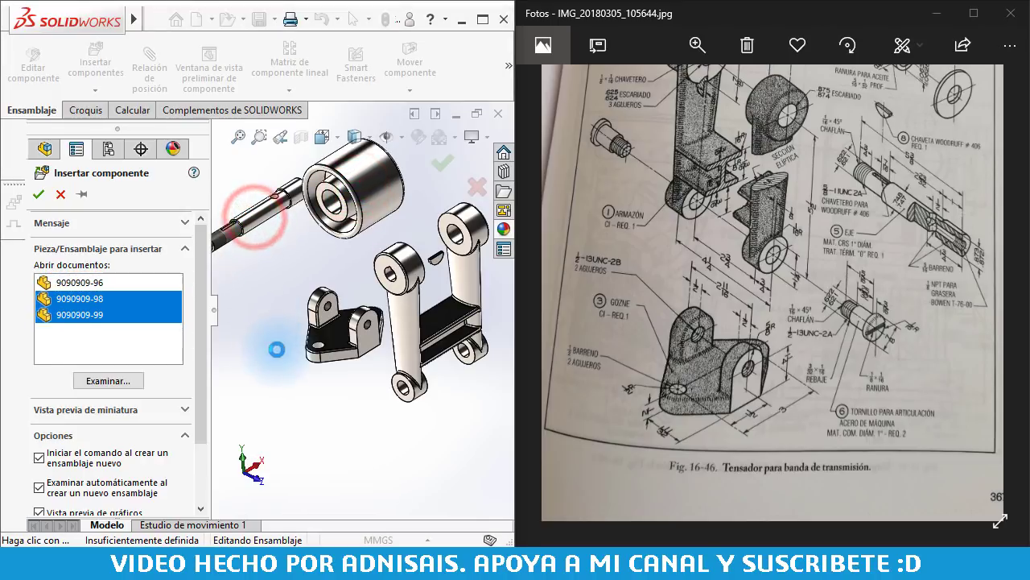
left_click(453, 411)
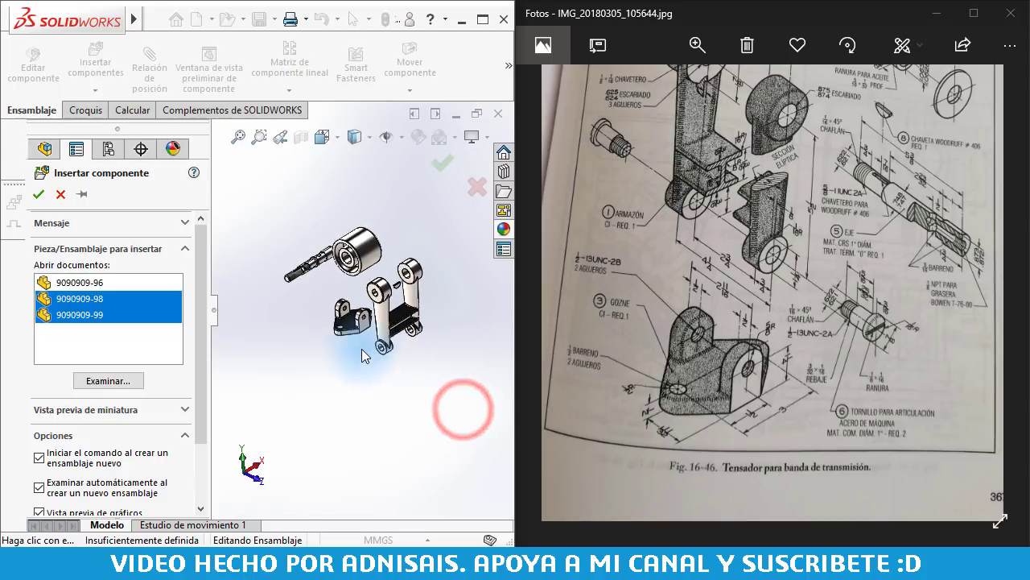
scroll(361, 349, "down", 3)
left_click(341, 340)
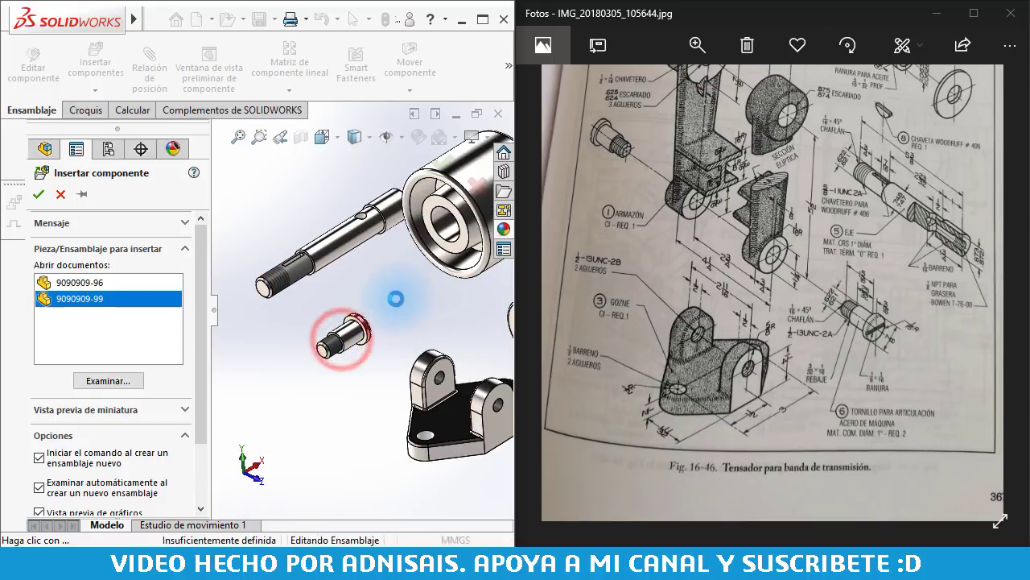
scroll(386, 346, "up", 3)
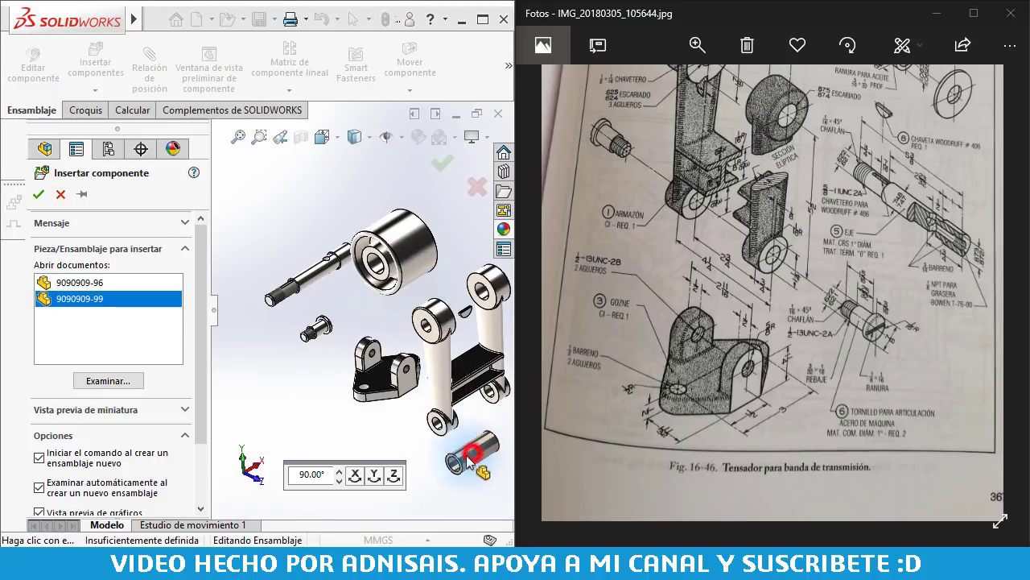
left_click(475, 447)
- Pan the reference drawing photo to show the pulley detail
scroll(366, 330, "up", 2)
scroll(414, 345, "down", 2)
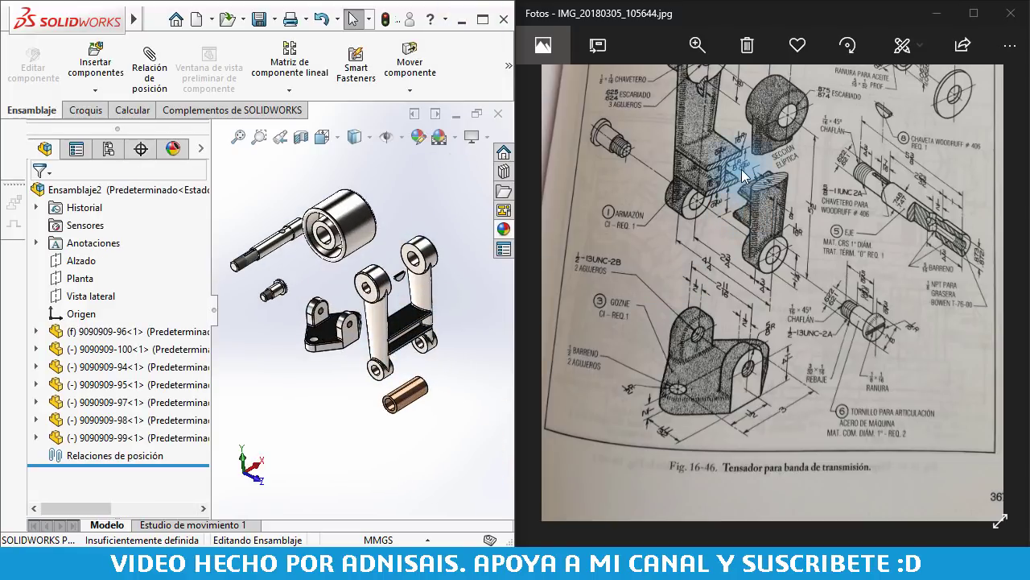
mouse_move(739, 169)
left_mouse_down()
mouse_move(808, 304)
mouse_move(794, 409)
left_mouse_up()
left_click_drag(802, 196, 795, 200)
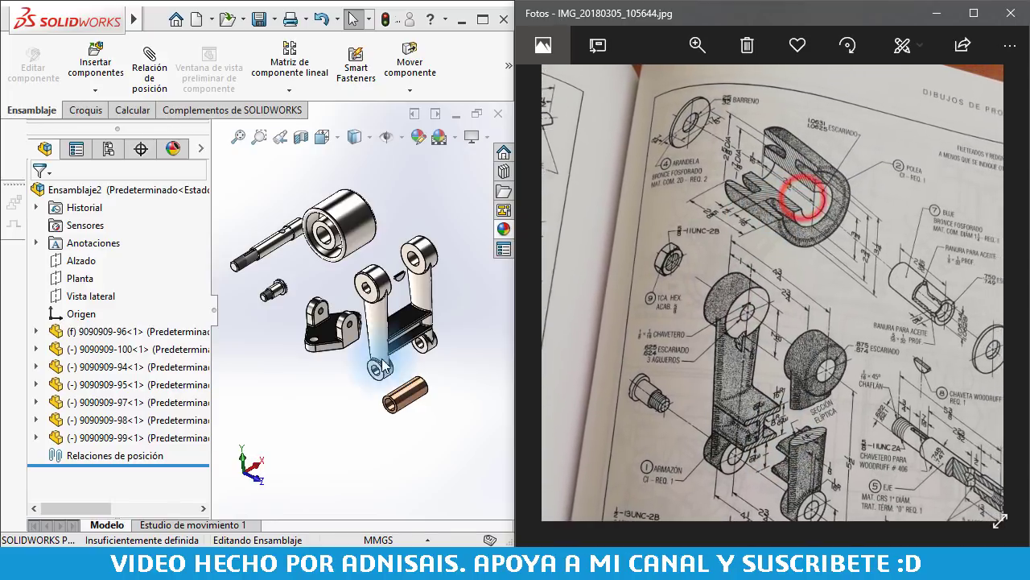
- Mate the bushing's outer surface concentric with the pulley bore
left_click(418, 425)
left_click(412, 396)
scroll(346, 193, "up", 3)
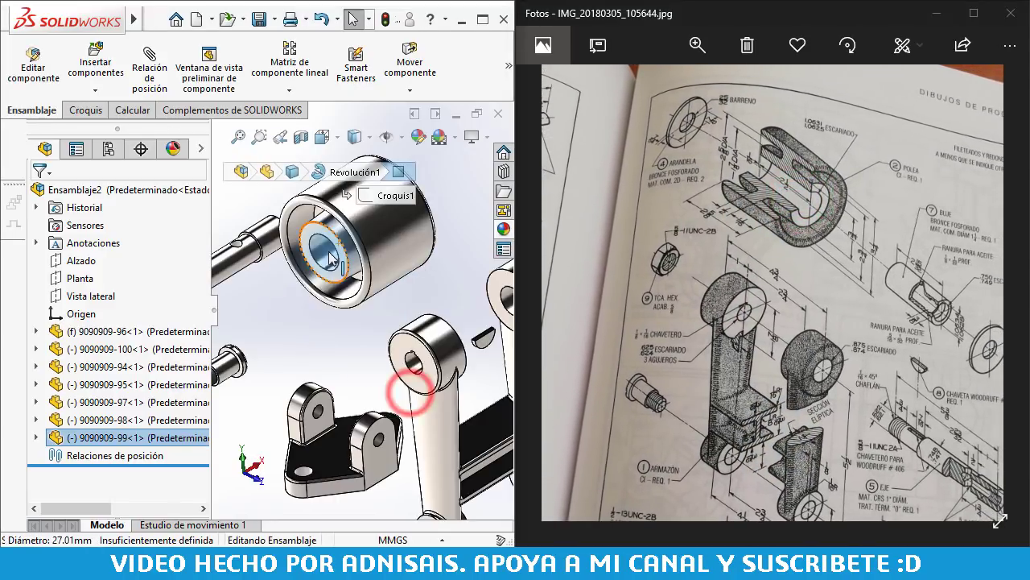
left_click(318, 242, "ctrl")
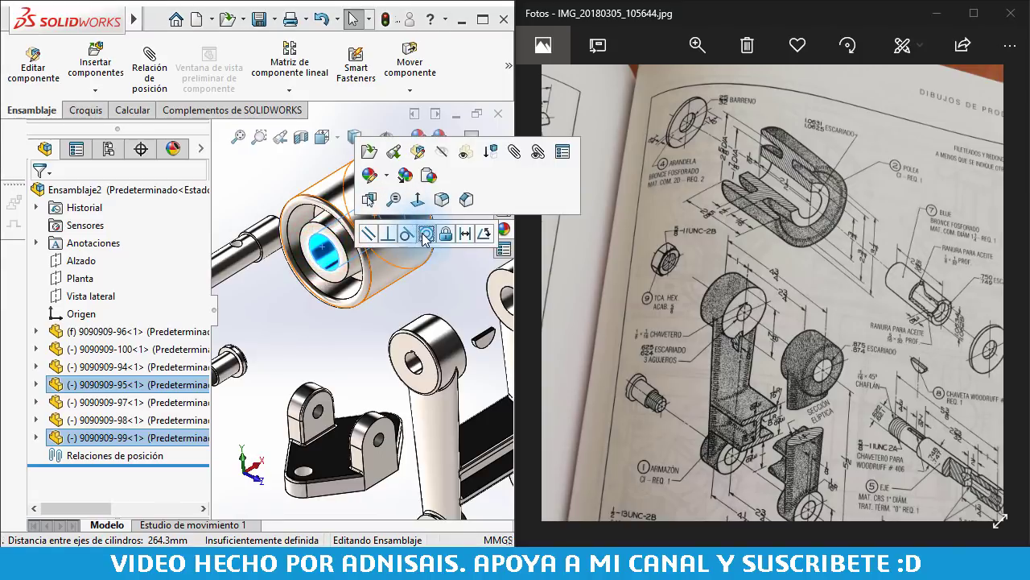
left_click(426, 233)
left_click(299, 309)
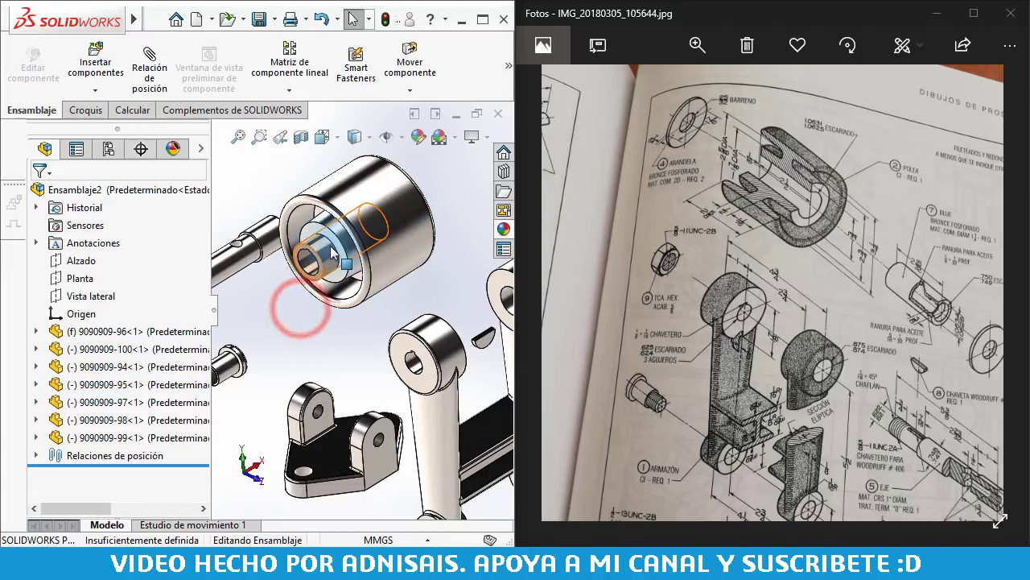
- Make the arm link hole concentric with the pulley's bore face
left_click(331, 251)
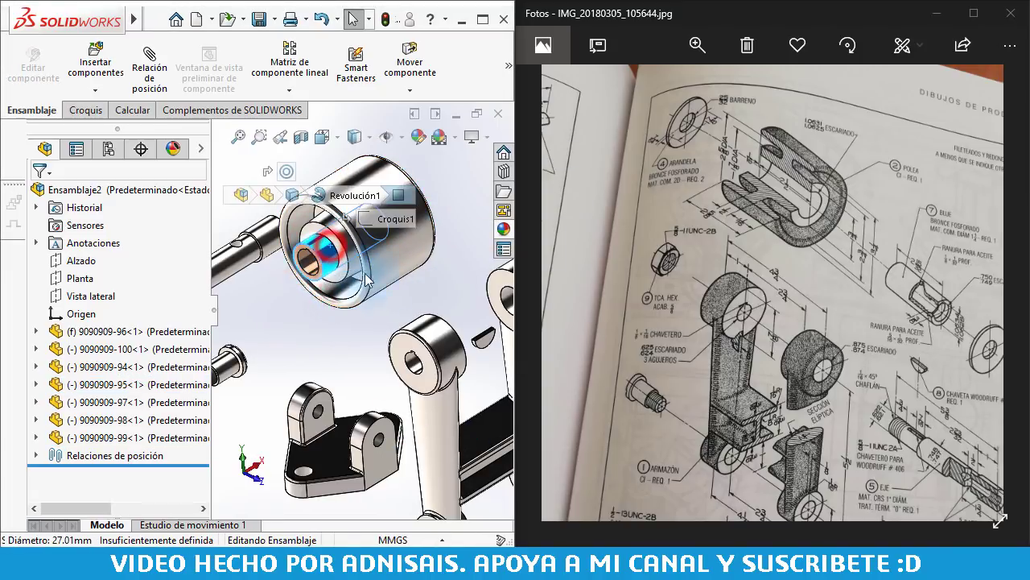
left_click(416, 366, "ctrl")
left_click(518, 346)
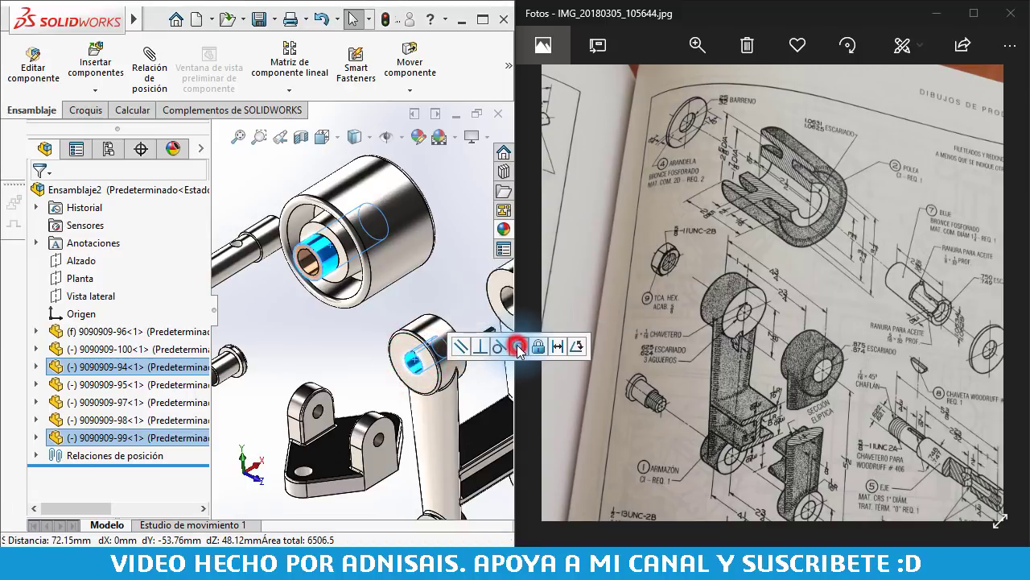
left_click(290, 171)
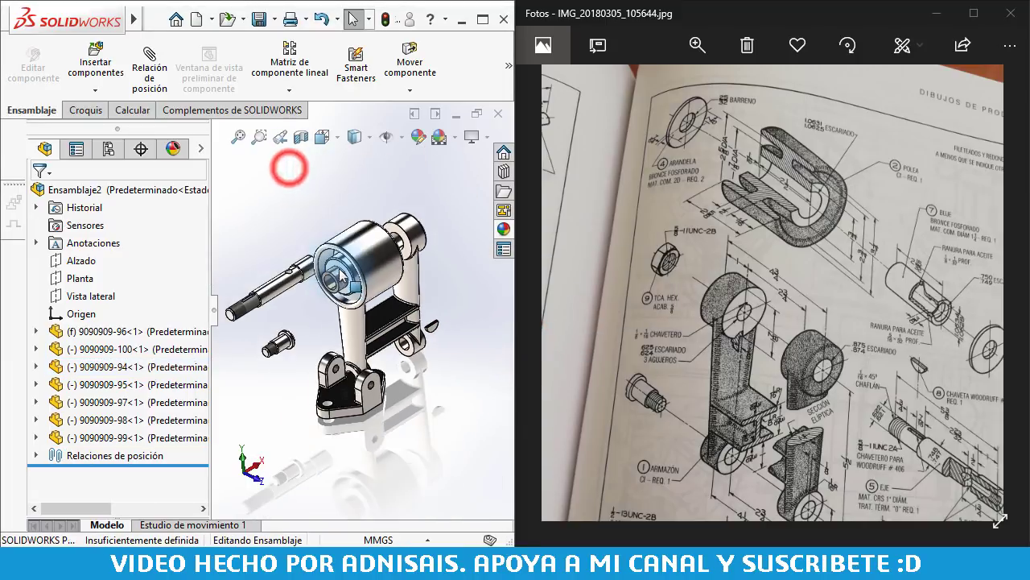
- Mate the shaft concentric with the bushing's inner bore, then select the bushing to check its diameter
left_click(282, 287)
scroll(372, 297, "down", 3)
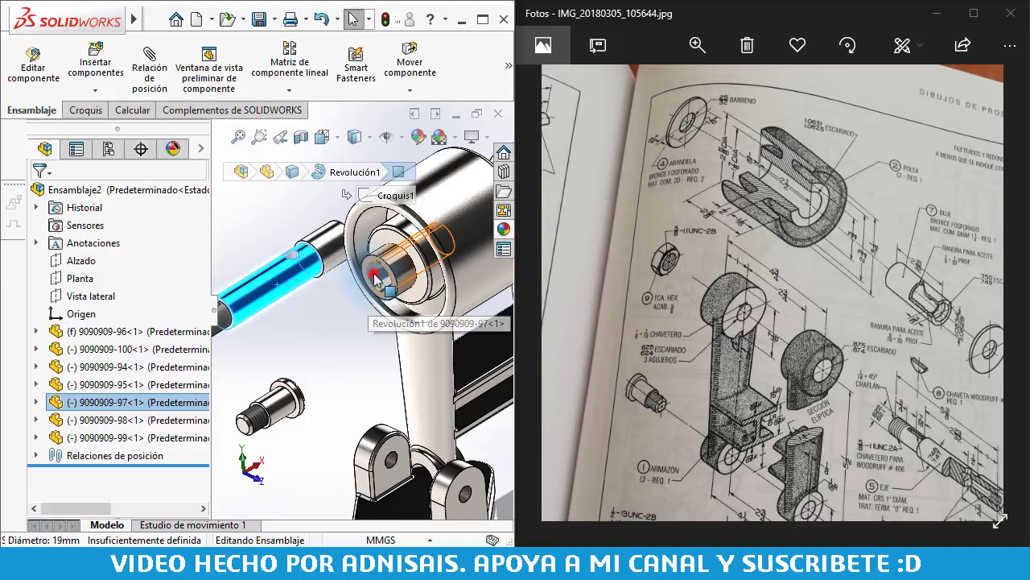
left_click(379, 274, "ctrl")
left_click(479, 260)
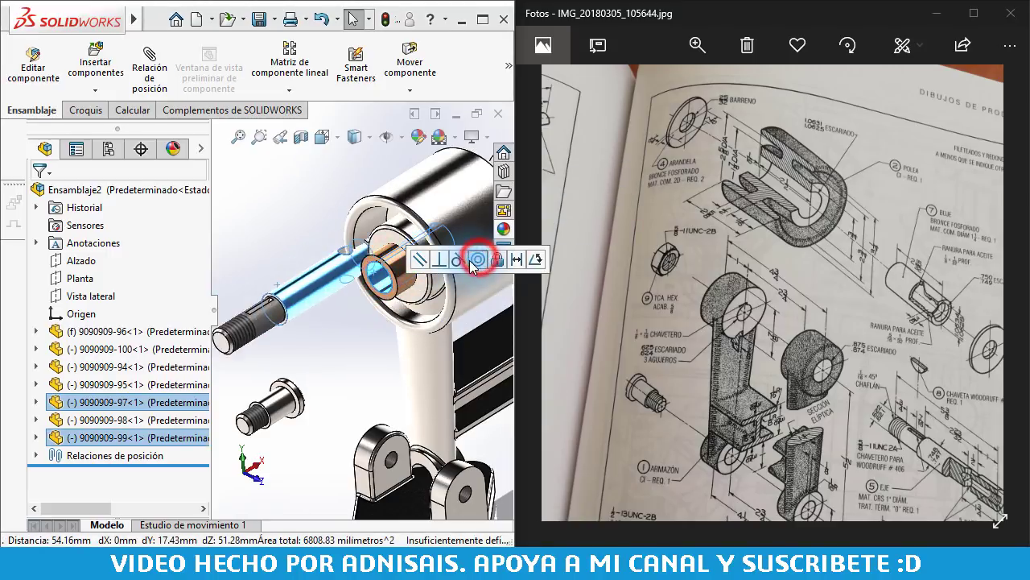
left_click(288, 188)
scroll(404, 271, "up", 3)
scroll(405, 271, "down", 4)
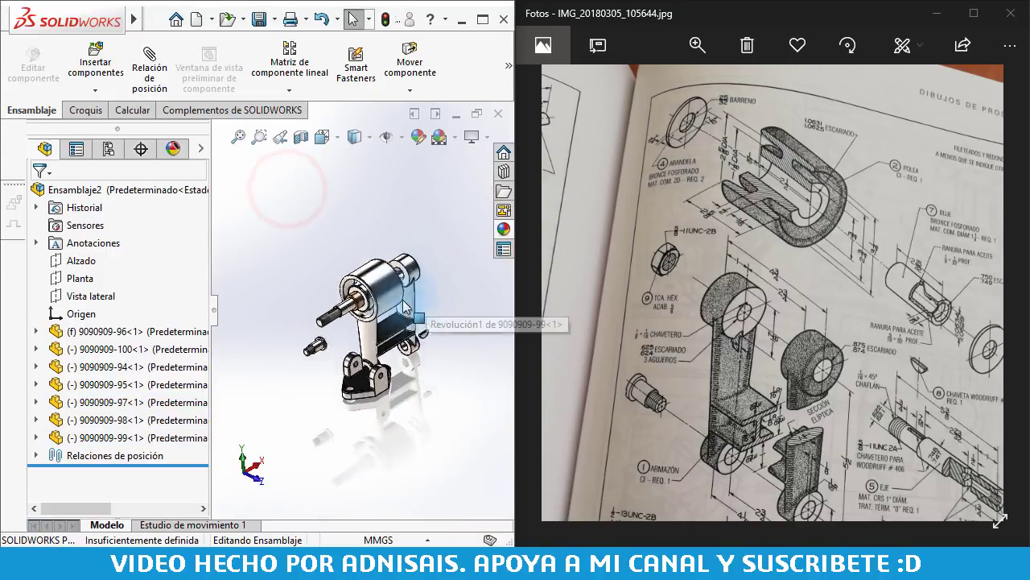
left_click(346, 278)
- Expand pulley 9090909-95 in the tree and show its Alzado and Vista lateral planes
middle_click_drag(467, 171, 438, 282)
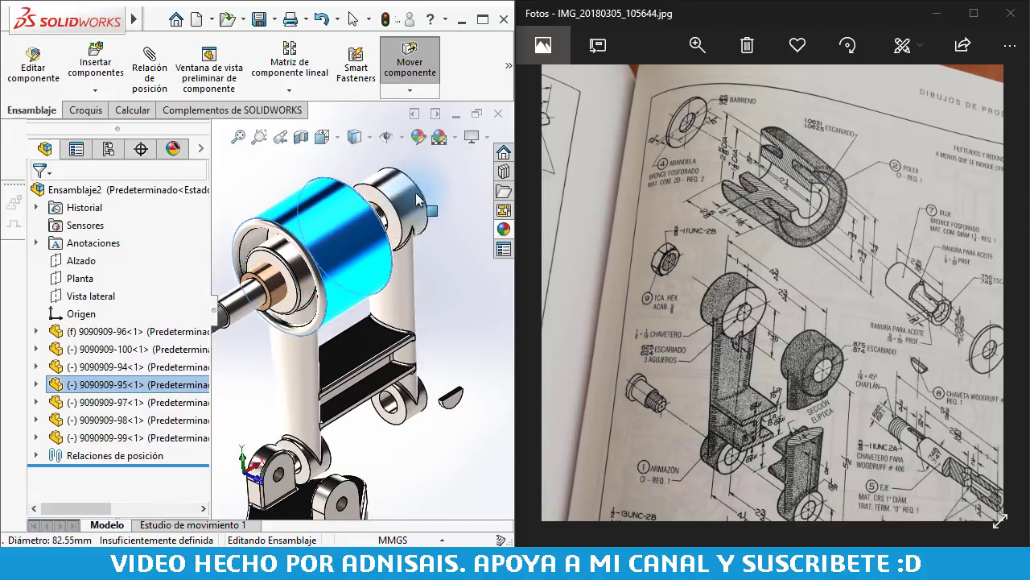
left_click(422, 302)
left_click(228, 280)
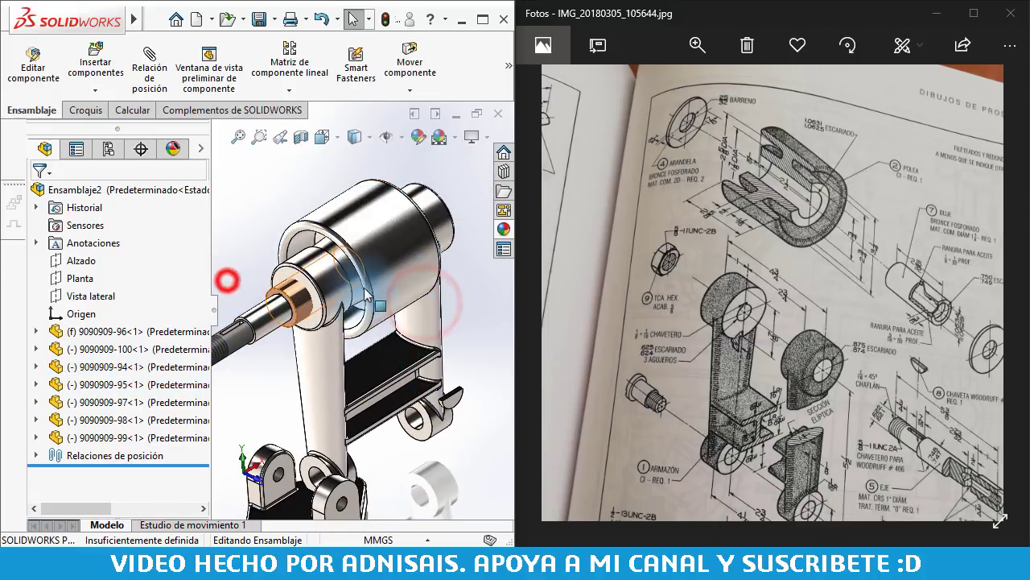
left_click(36, 384)
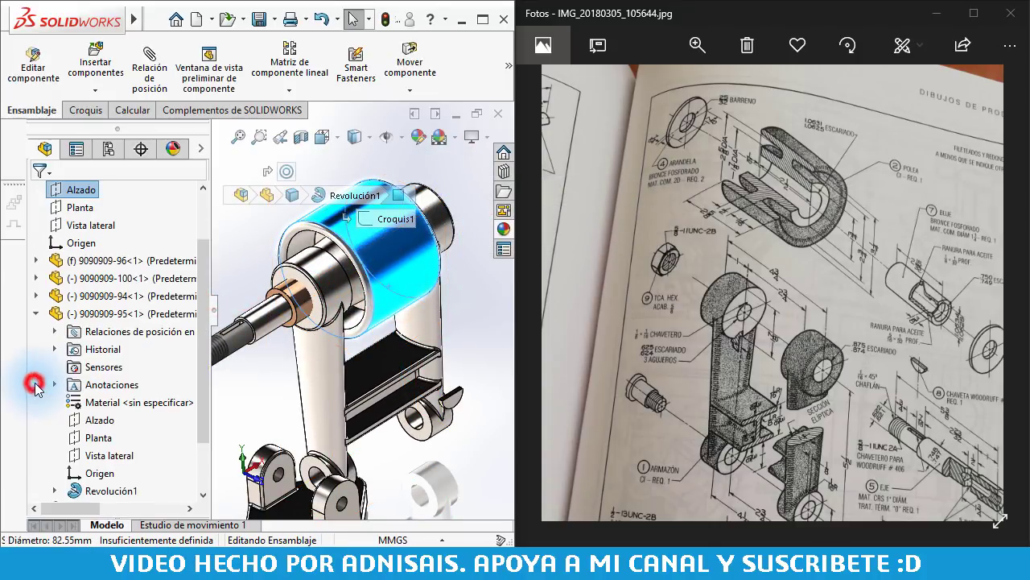
left_click(90, 421)
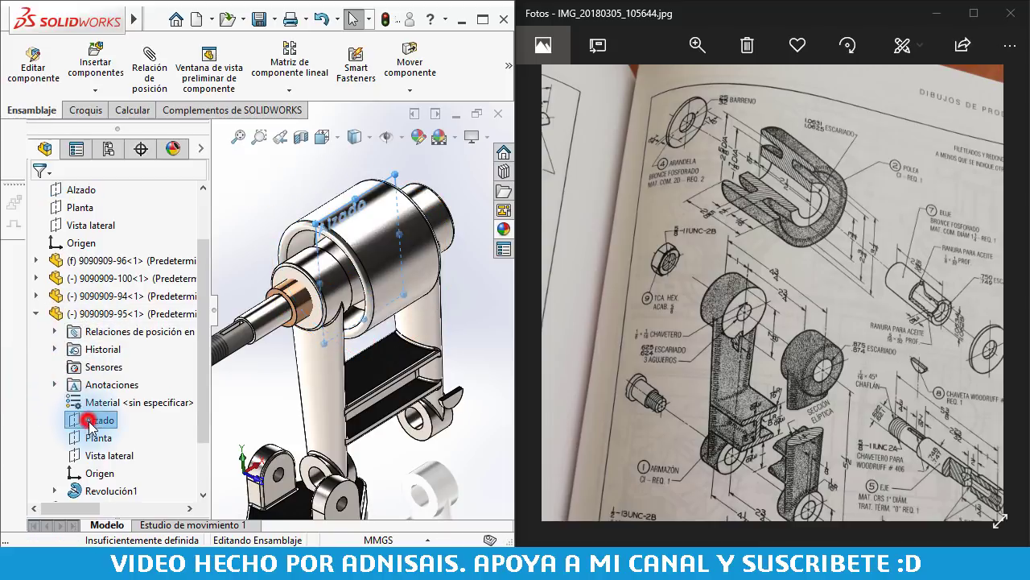
left_click(104, 455)
scroll(400, 276, "up", 2)
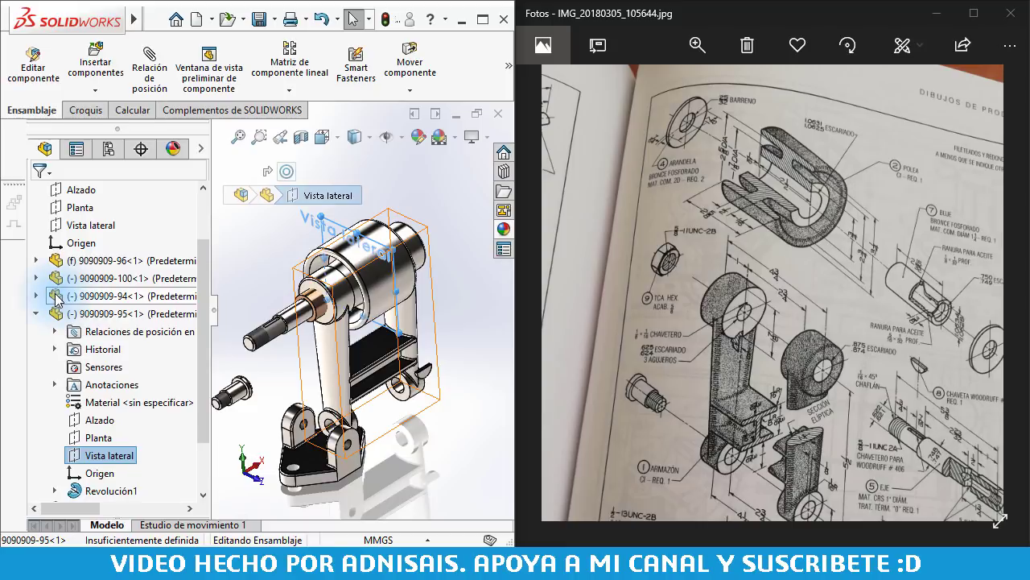
- Expand arm link 9090909-94, then drag the pulley and arm group away from the base
left_click(35, 295)
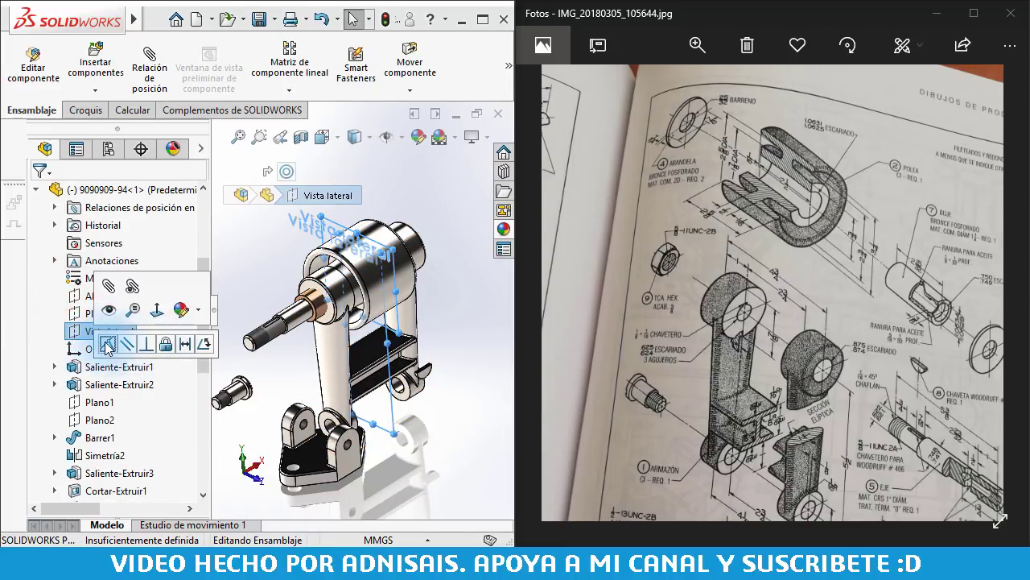
left_click(106, 344)
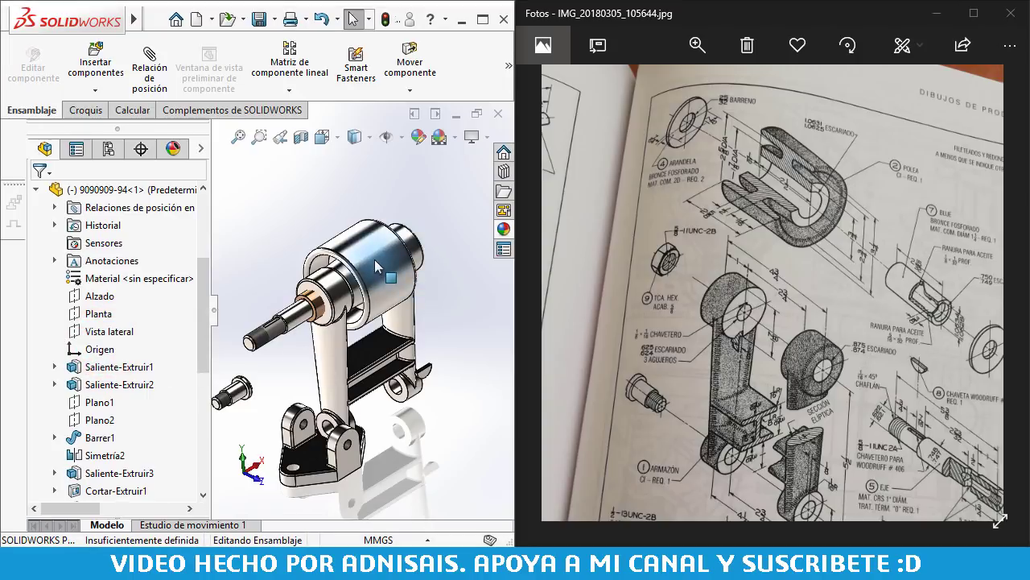
left_click_drag(377, 268, 360, 261)
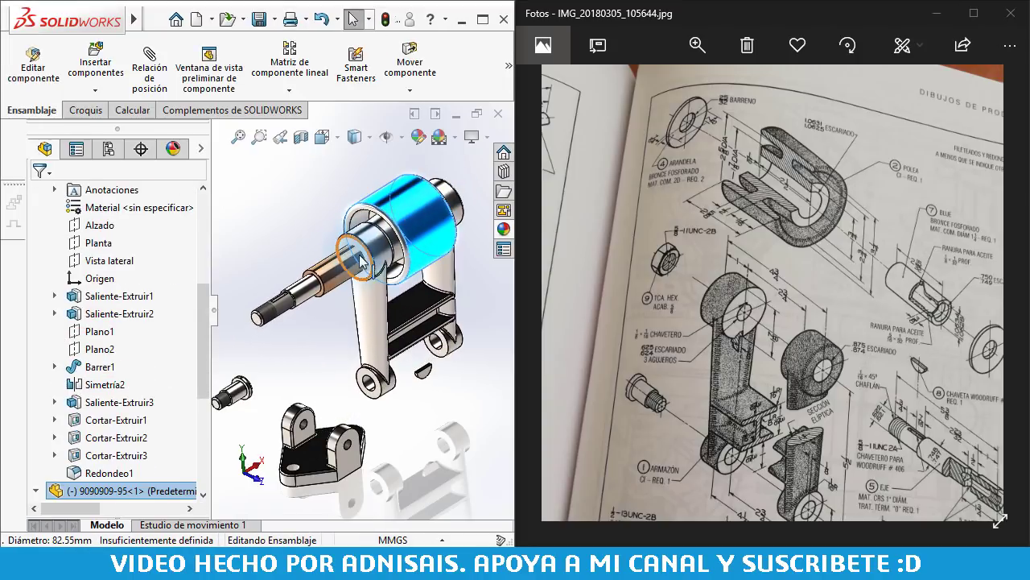
- Pull the shaft partly out of its bracket
left_click(280, 259)
left_click_drag(353, 271, 234, 342)
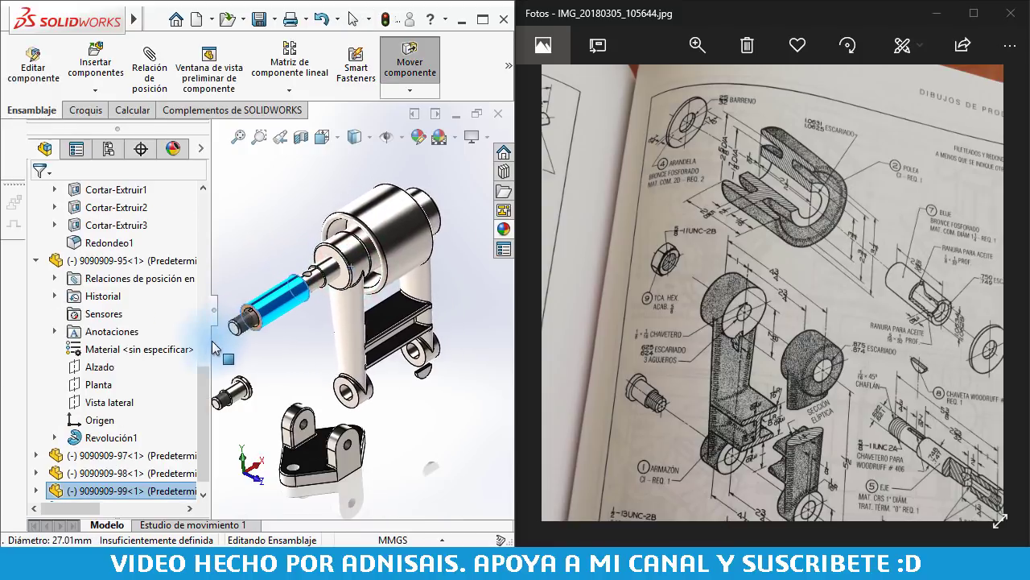
left_click(268, 270)
scroll(274, 278, "down", 5)
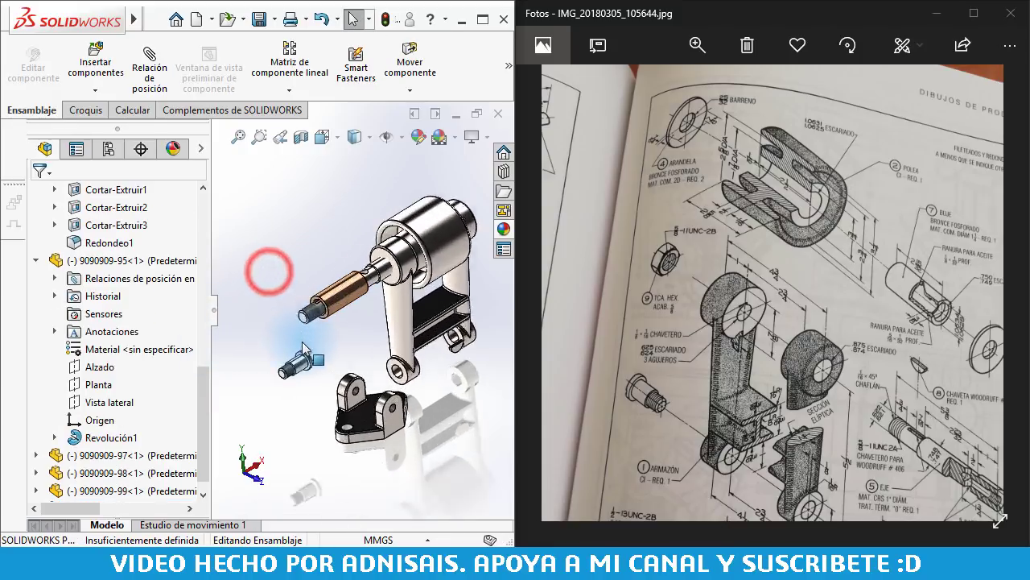
scroll(286, 338, "down", 5)
- Zoom in to inspect bushing 9090909-99 and the ring face on the shaft
left_click(289, 316)
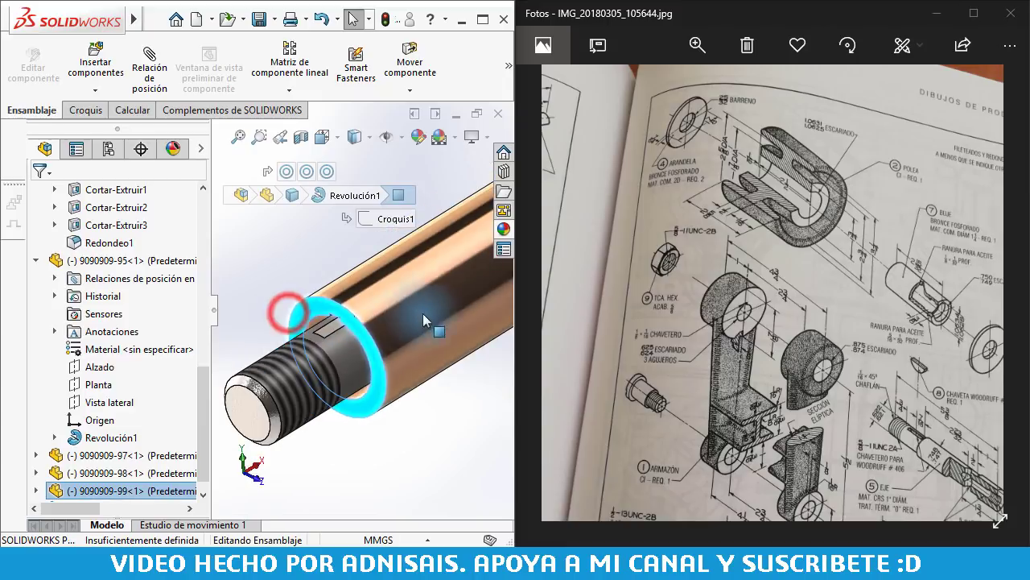
scroll(422, 313, "up", 5)
scroll(435, 302, "down", 5)
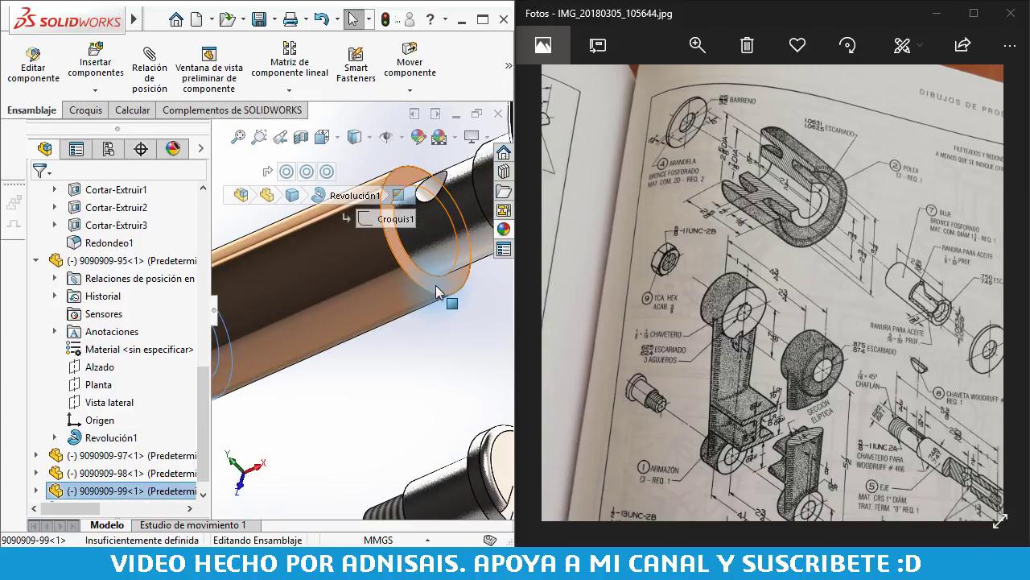
left_click(436, 290)
scroll(439, 290, "up", 5)
scroll(447, 287, "up", 5)
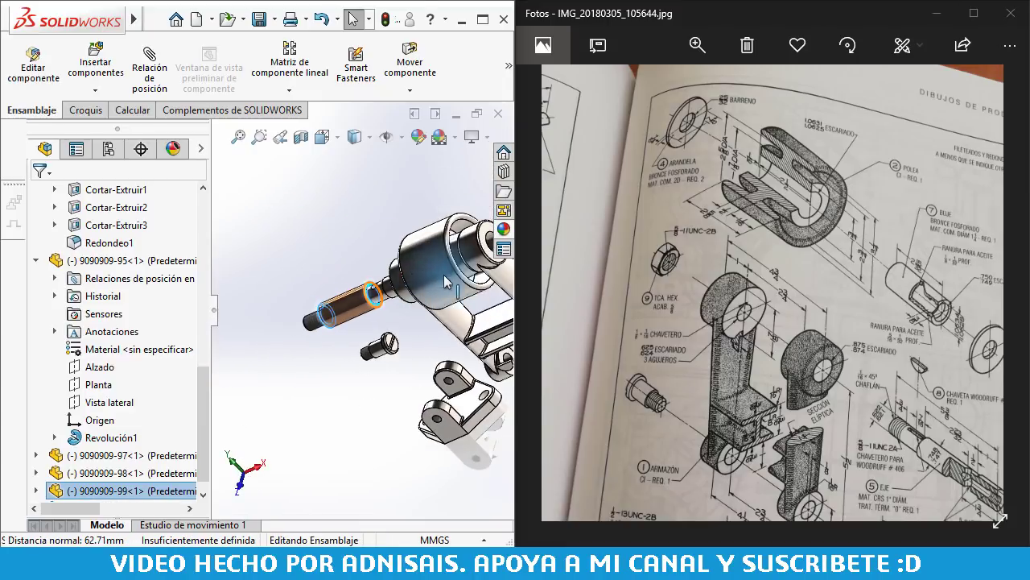
scroll(450, 284, "down", 5)
- Inspect pin part 9090909-94 and the round face at the pulley end, rotating around the pin
left_click(362, 296)
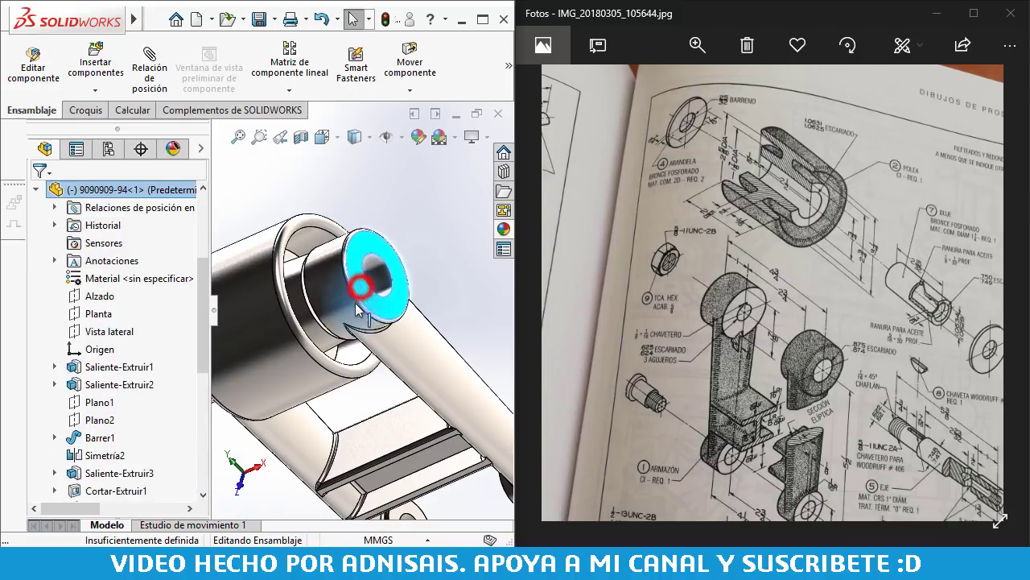
scroll(405, 287, "up", 3)
scroll(278, 322, "up", 3)
scroll(298, 334, "down", 3)
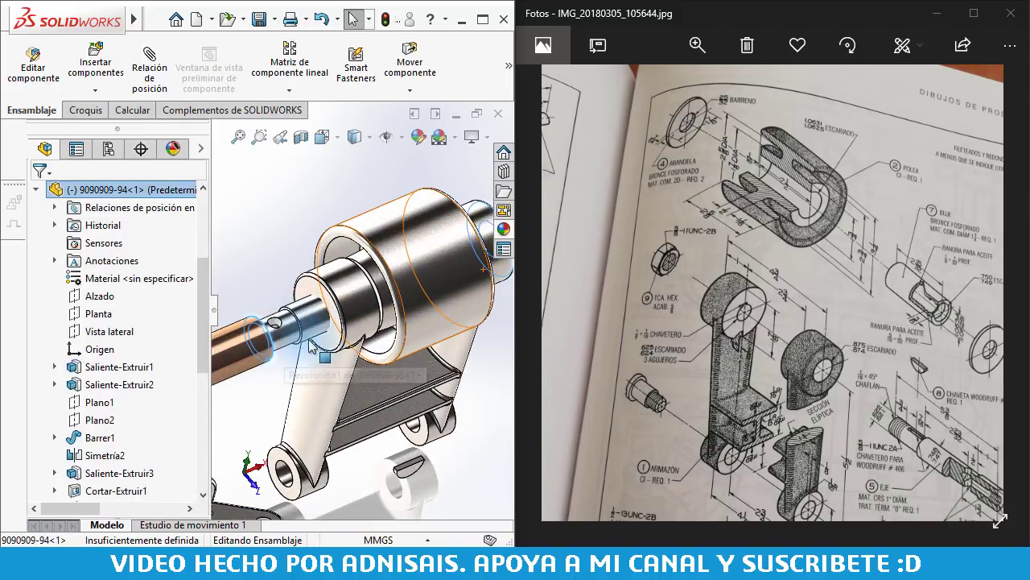
left_click(314, 296)
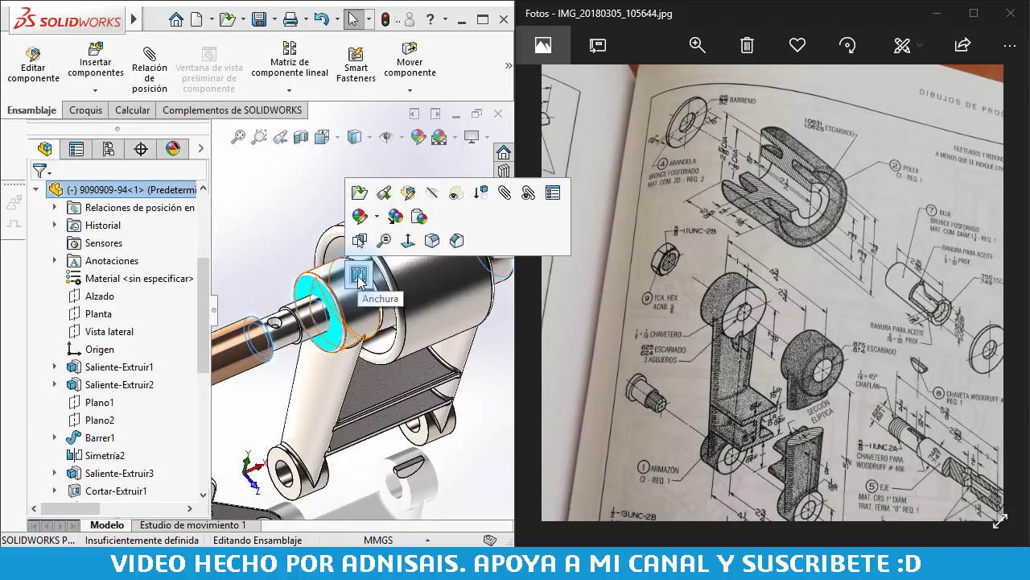
scroll(358, 277, "down", 3)
mouse_move(348, 285)
middle_mouse_down()
mouse_move(306, 332)
mouse_move(334, 278)
middle_mouse_up()
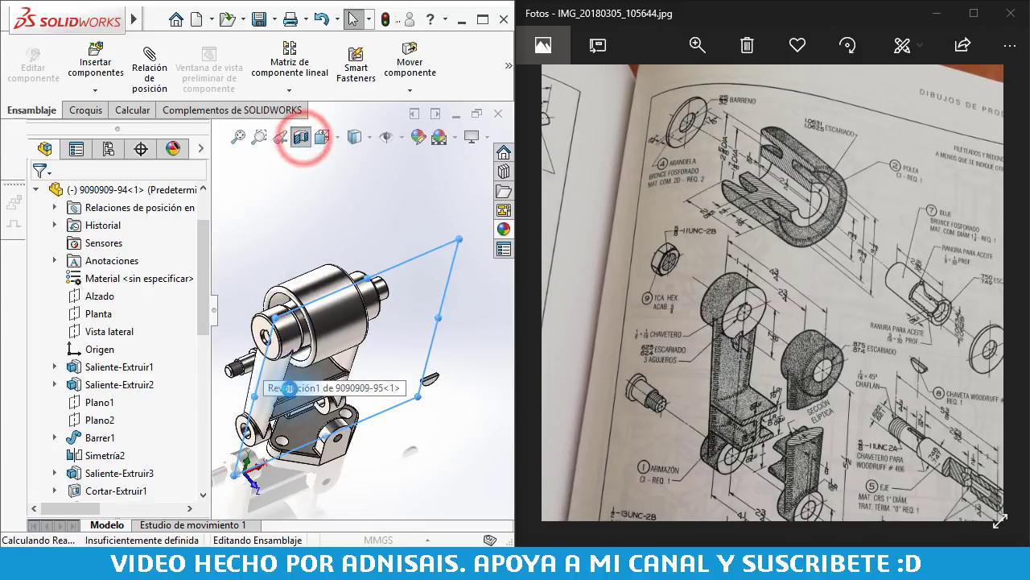
- Cut the assembly with a section view, moving the cutting plane to a new depth
left_click(38, 195)
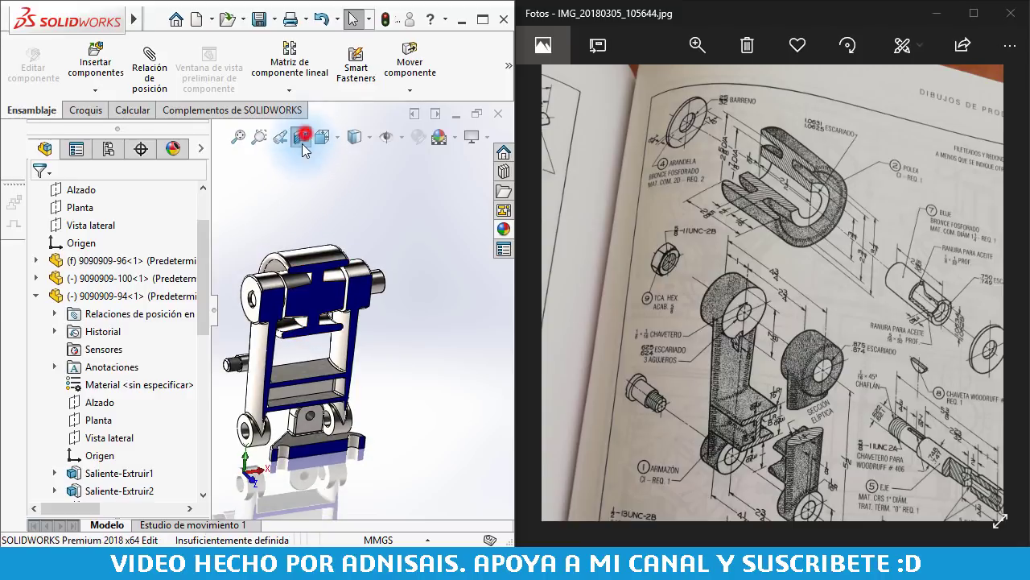
left_click(301, 143)
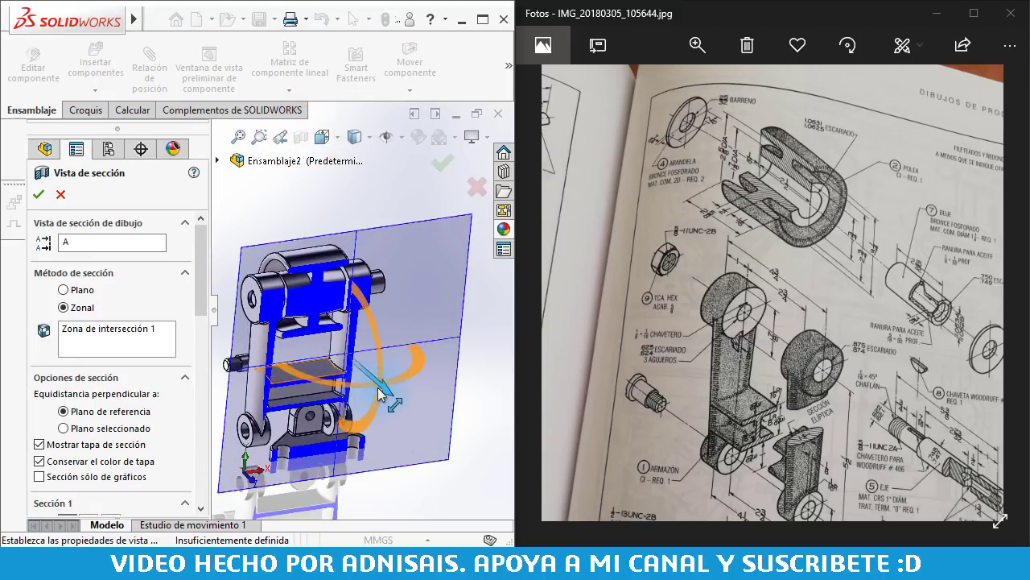
left_click_drag(380, 393, 372, 389)
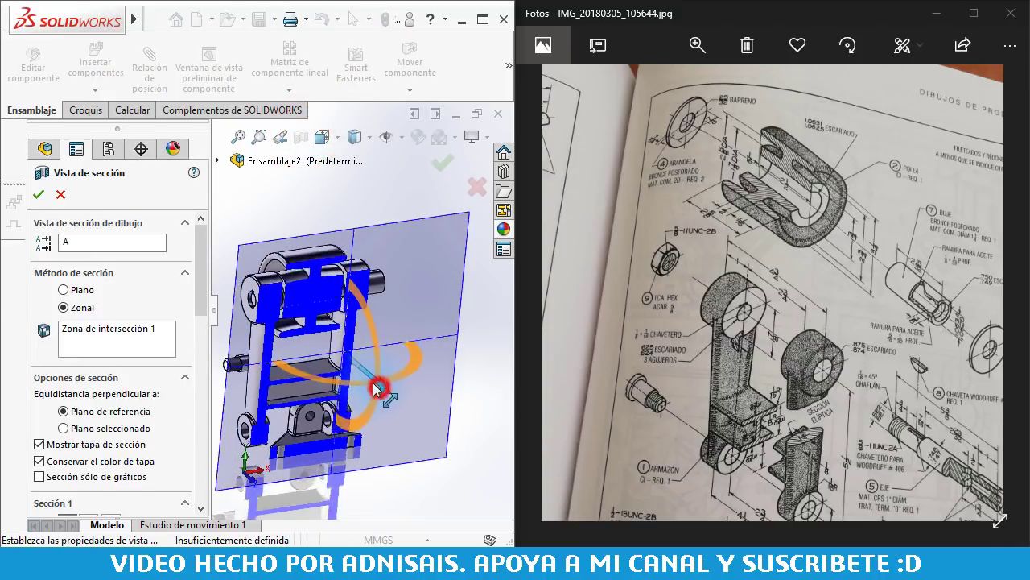
left_click(38, 195)
- Zoom into the cut to check the shaft and bushing fit, then turn the section off
scroll(339, 272, "down", 5)
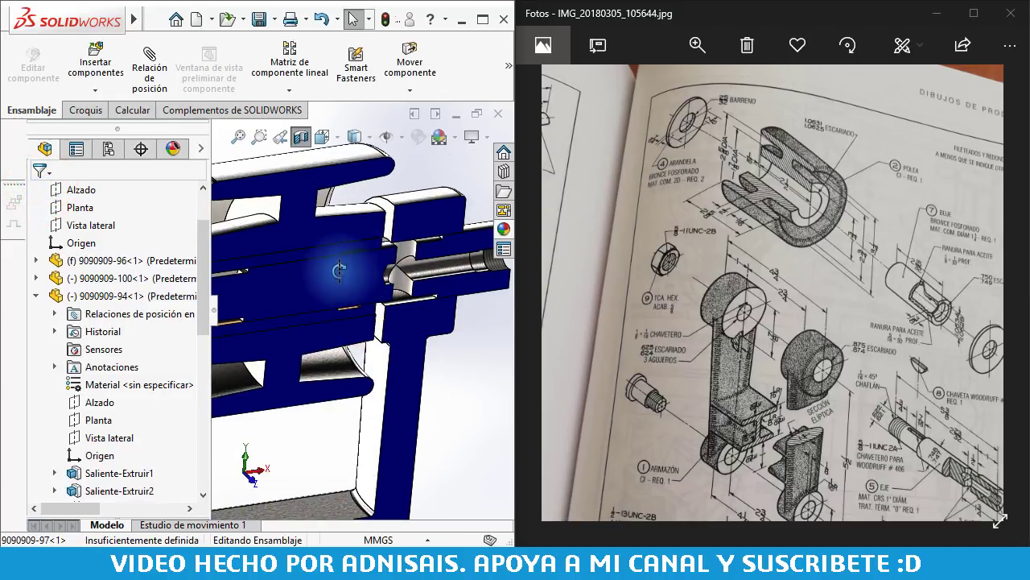
scroll(303, 274, "up", 3)
scroll(289, 265, "down", 2)
scroll(278, 302, "down", 4)
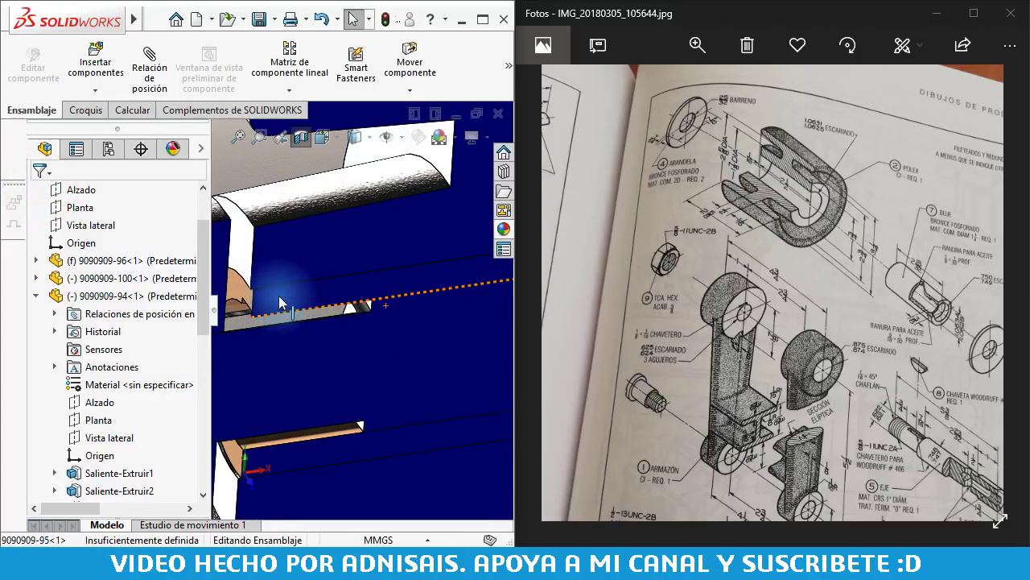
scroll(282, 305, "up", 4)
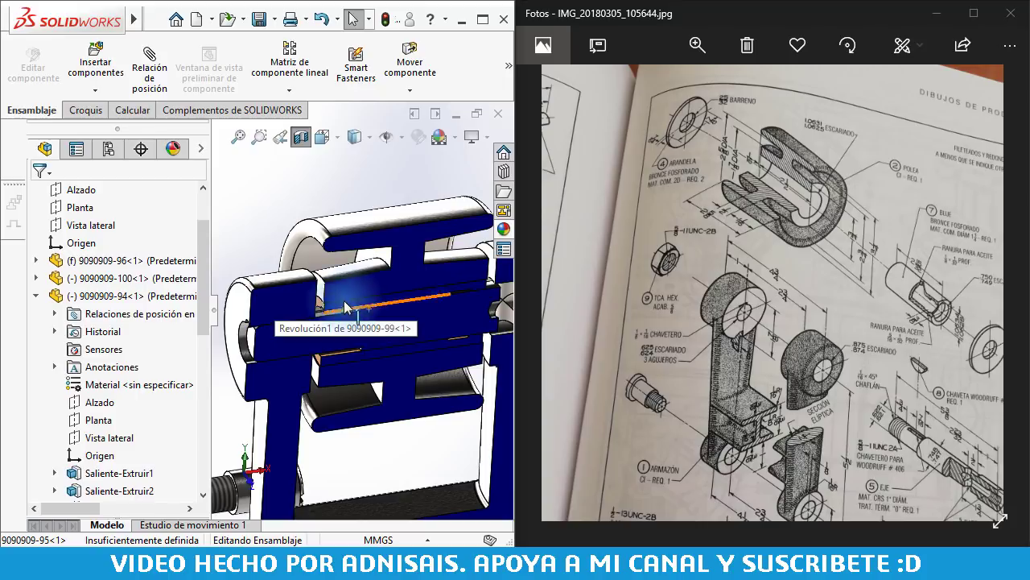
left_click(300, 136)
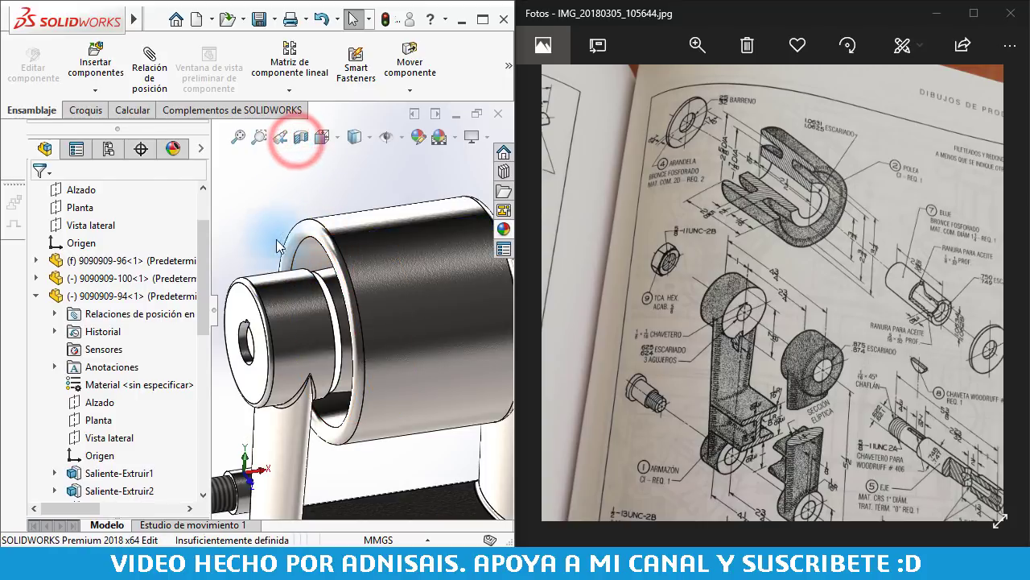
- Orbit so the shaft points right and slide pin 9090909-97 out along its axis
scroll(279, 240, "up", 3)
middle_click_drag(279, 239, 387, 329)
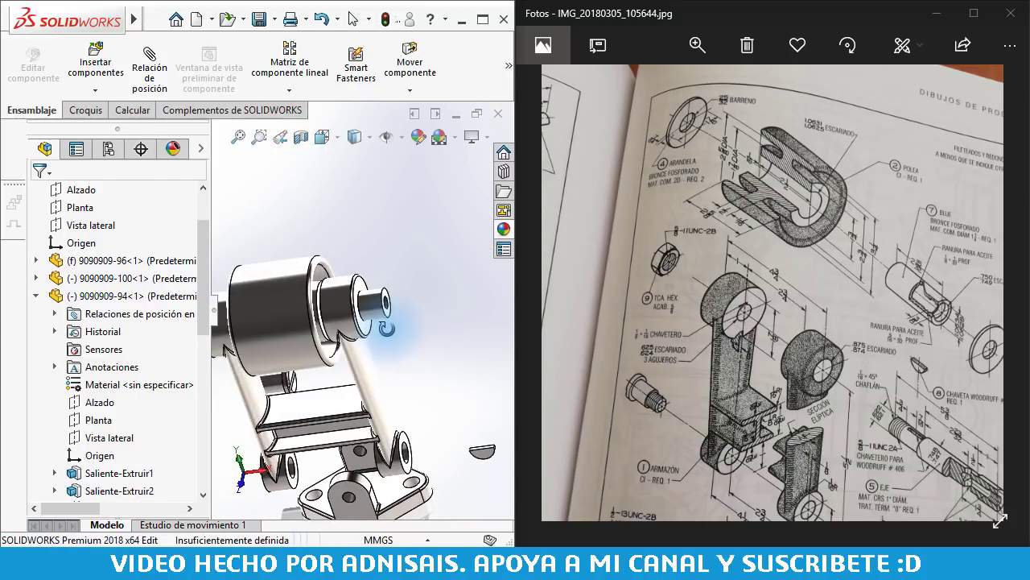
left_click_drag(441, 305, 572, 288)
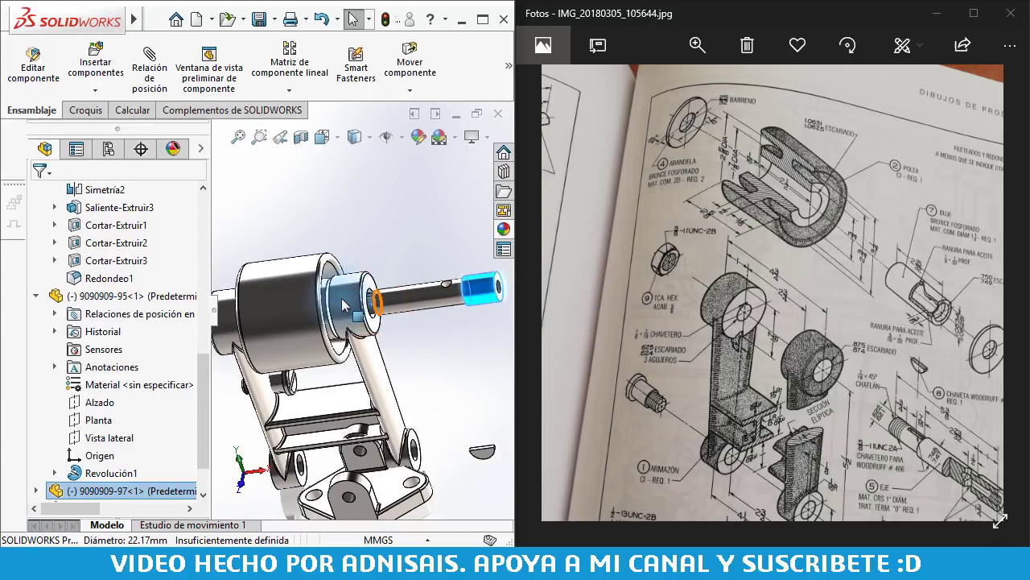
scroll(491, 314, "down", 3)
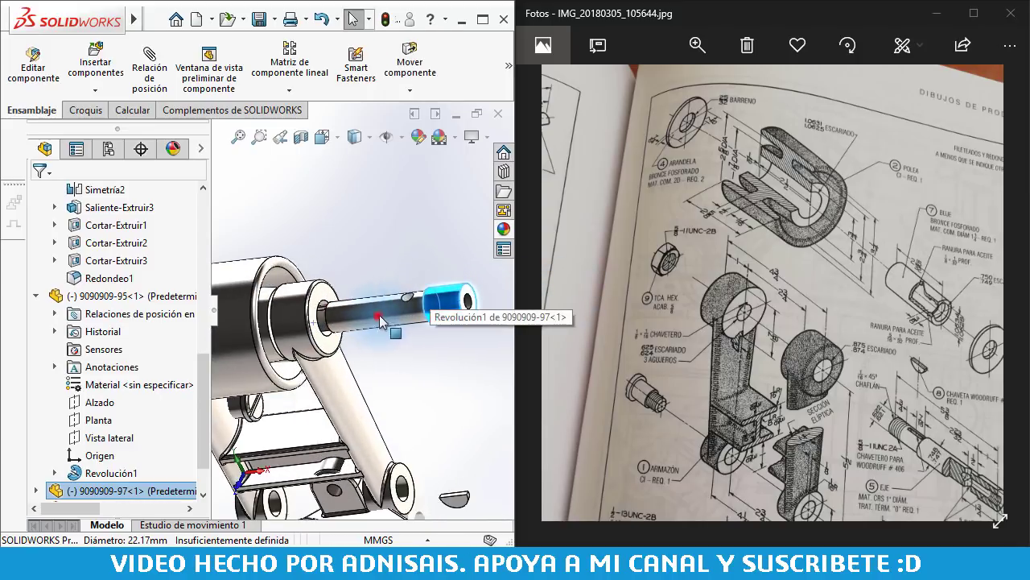
left_click_drag(497, 320, 483, 316)
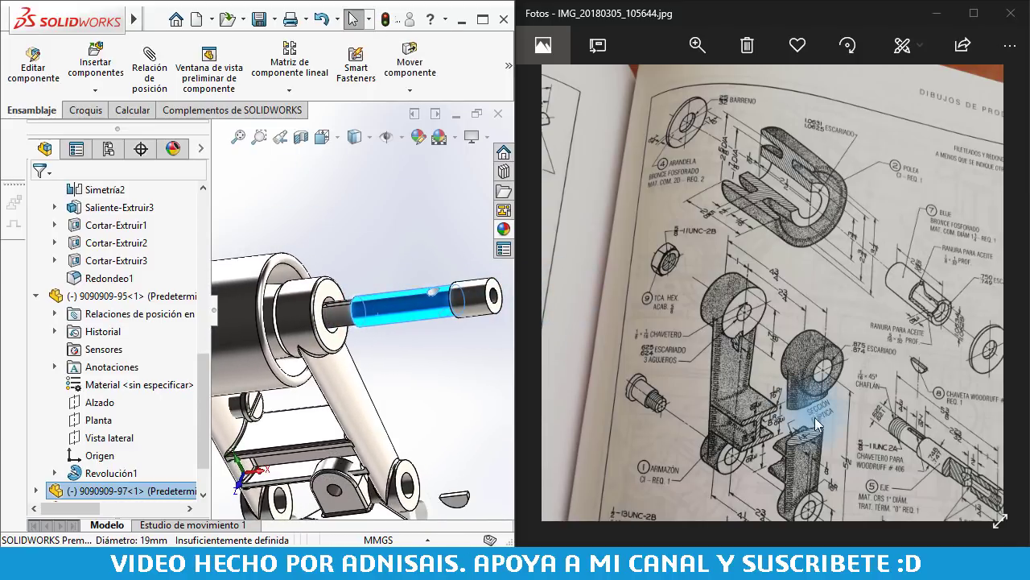
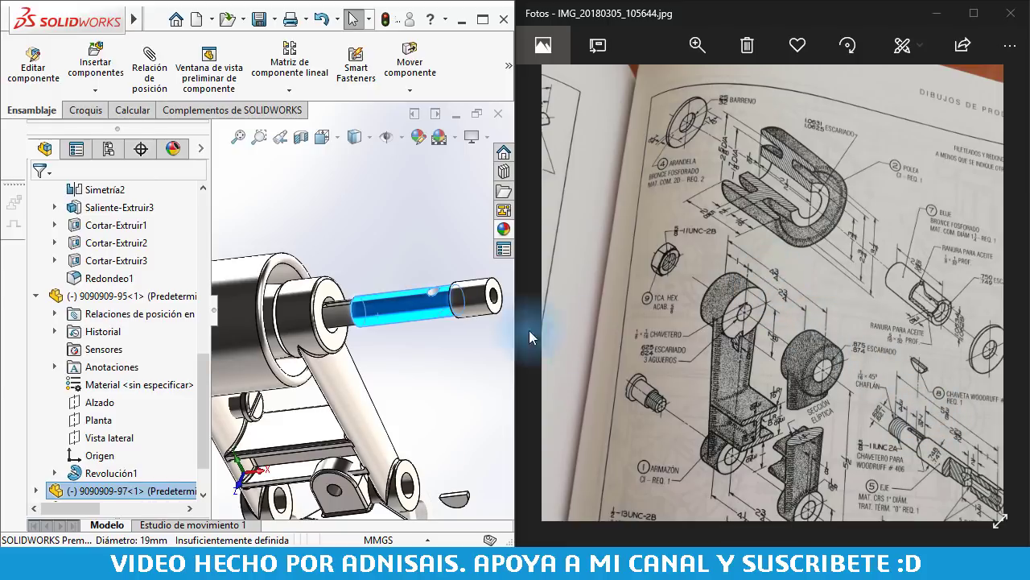
- Mate the shaft's end face coincident with the washer face, then zoom to fit the assembly
left_click(442, 355)
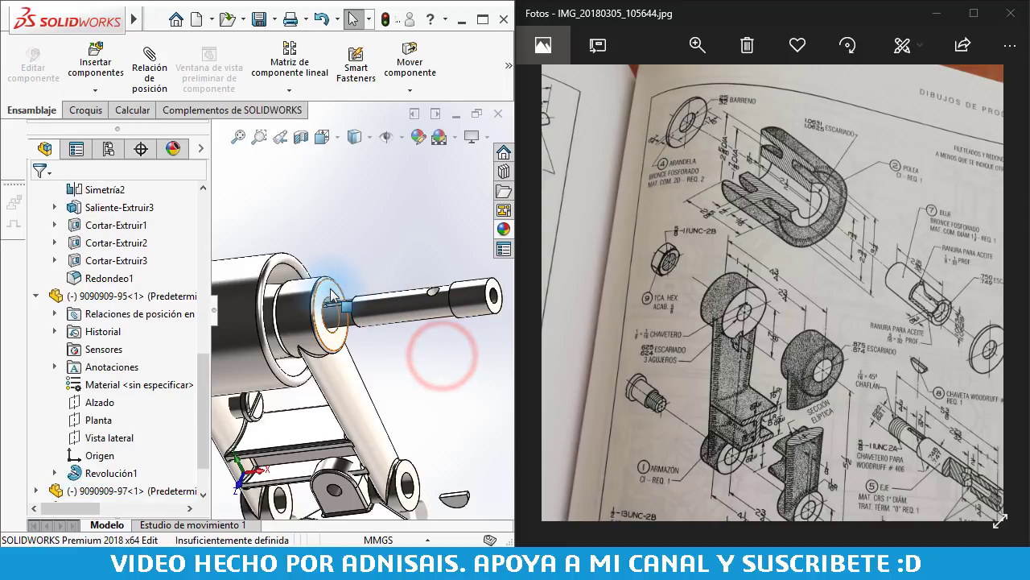
left_click(331, 295)
scroll(479, 306, "down", 3)
left_click(481, 310, "ctrl")
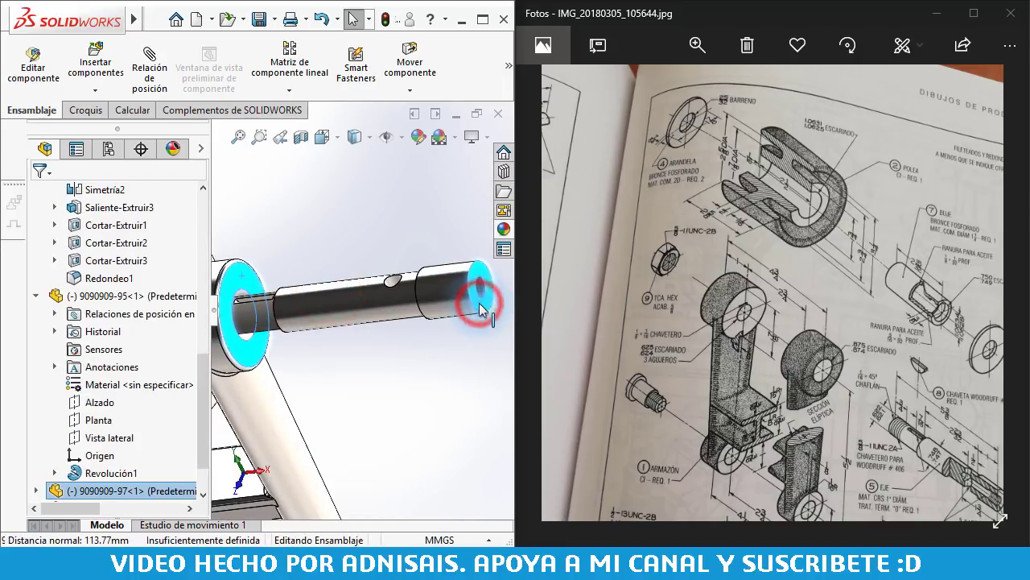
left_click(525, 292)
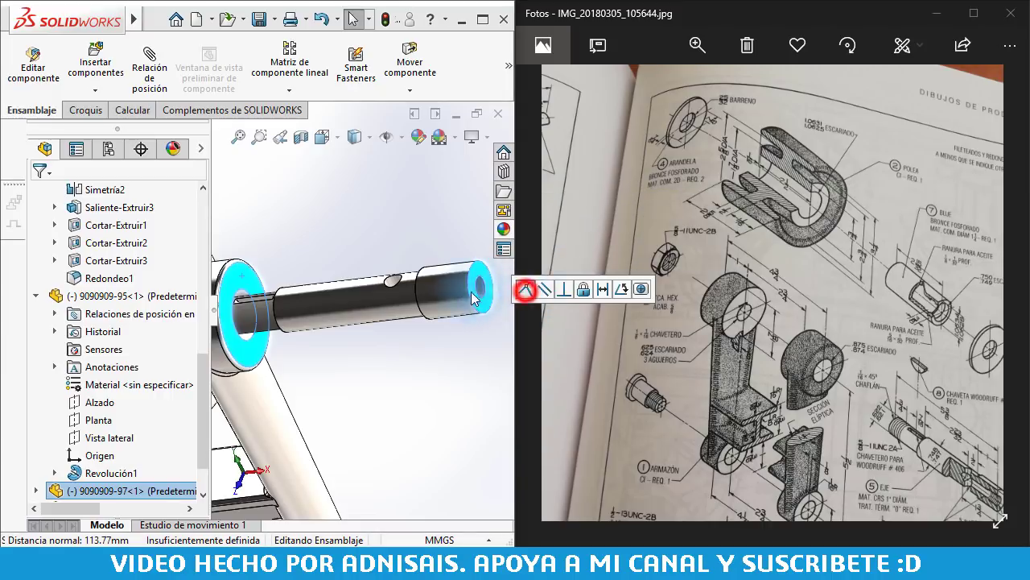
left_click(354, 249)
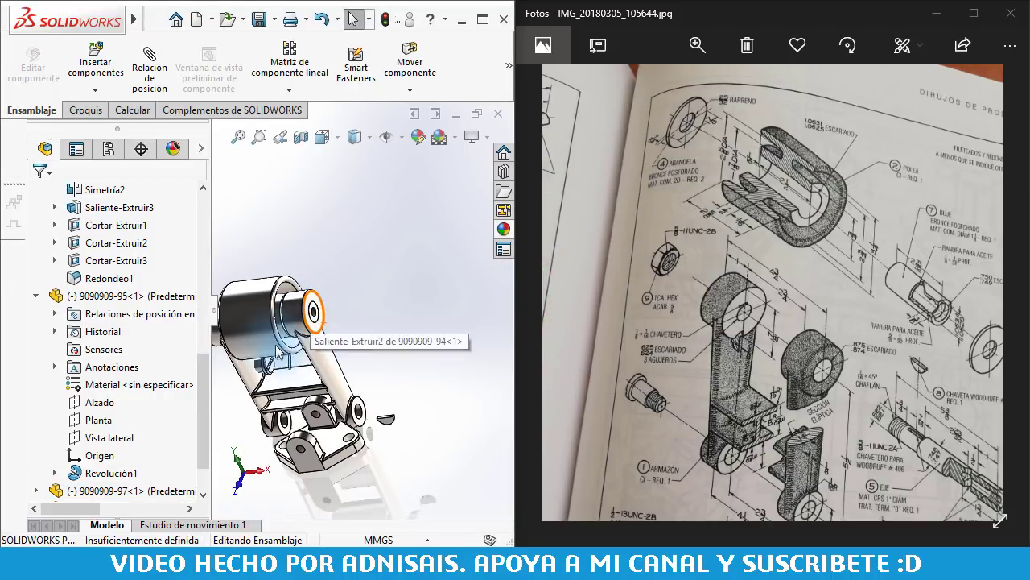
scroll(306, 338, "up", 4)
scroll(323, 306, "down", 6)
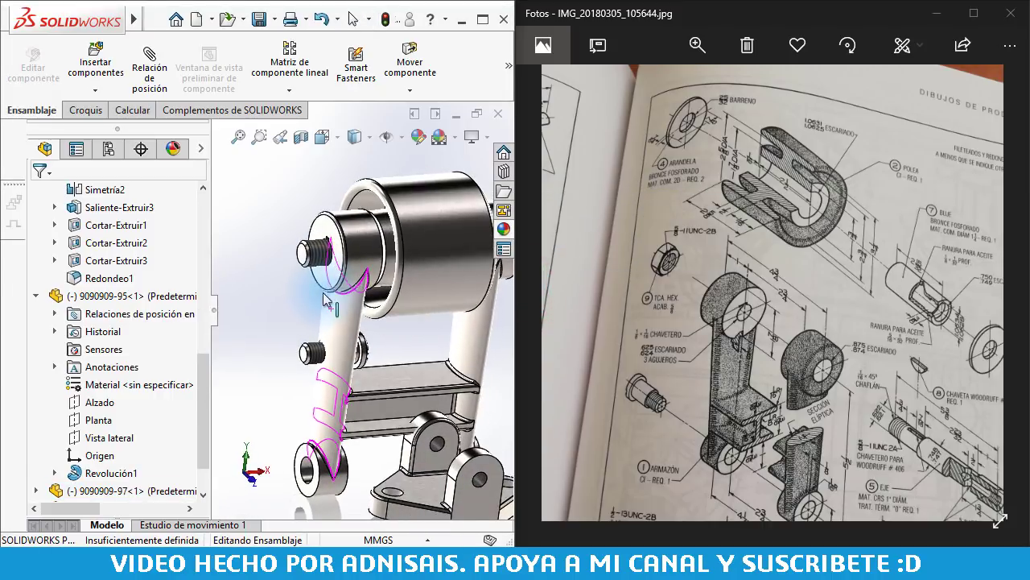
scroll(314, 258, "down", 2)
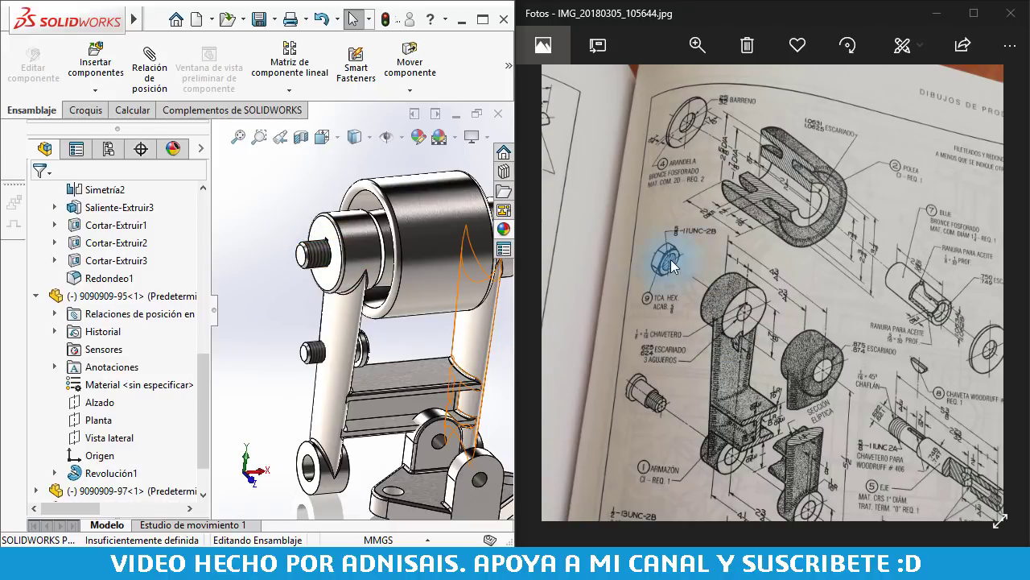
key("f")
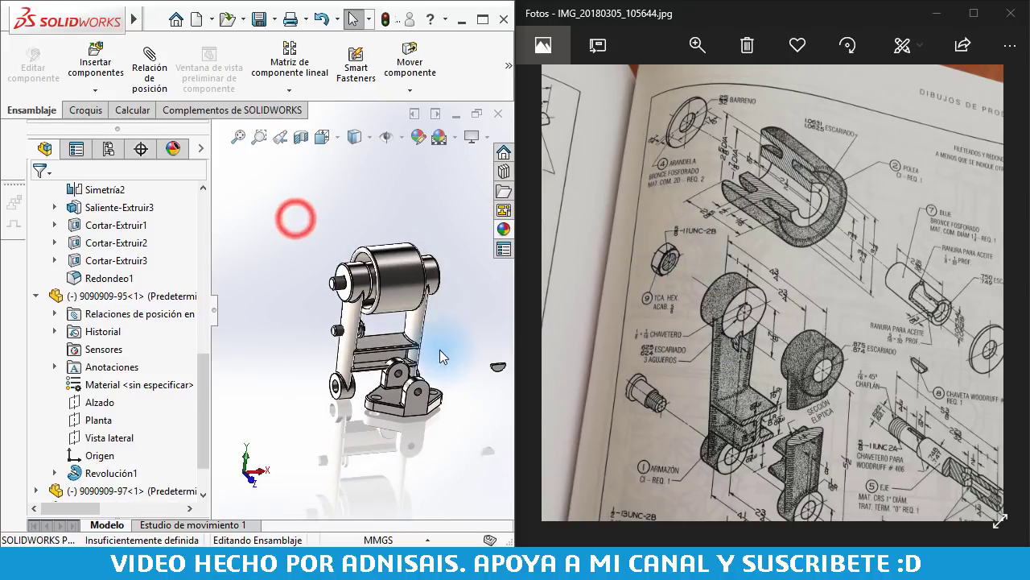
scroll(355, 336, "down", 3)
- Pull the pin out beside the bracket and mate it concentric with the base hole
left_click_drag(340, 324, 439, 314)
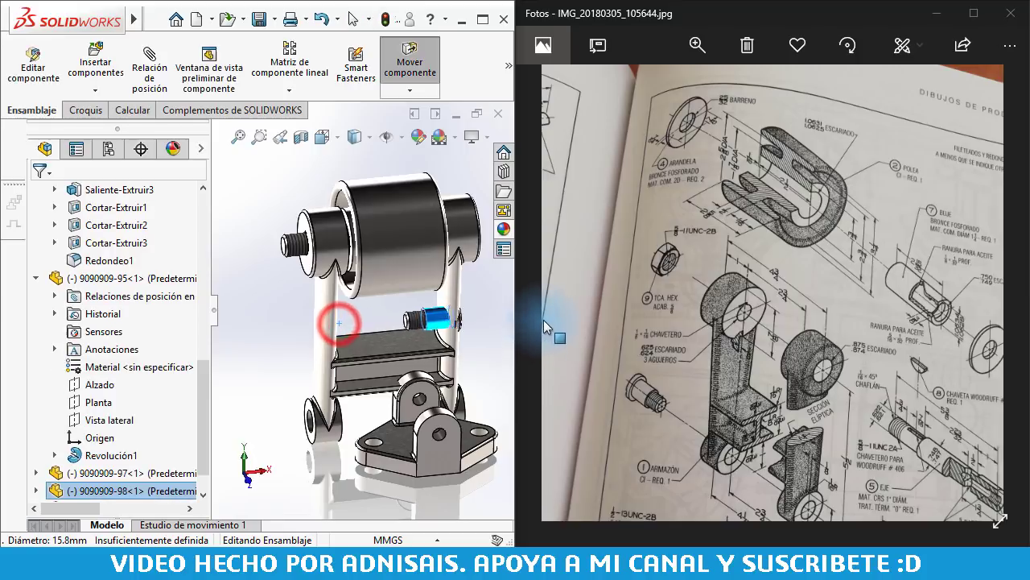
scroll(436, 367, "up", 2)
scroll(441, 358, "down", 2)
scroll(440, 357, "down", 2)
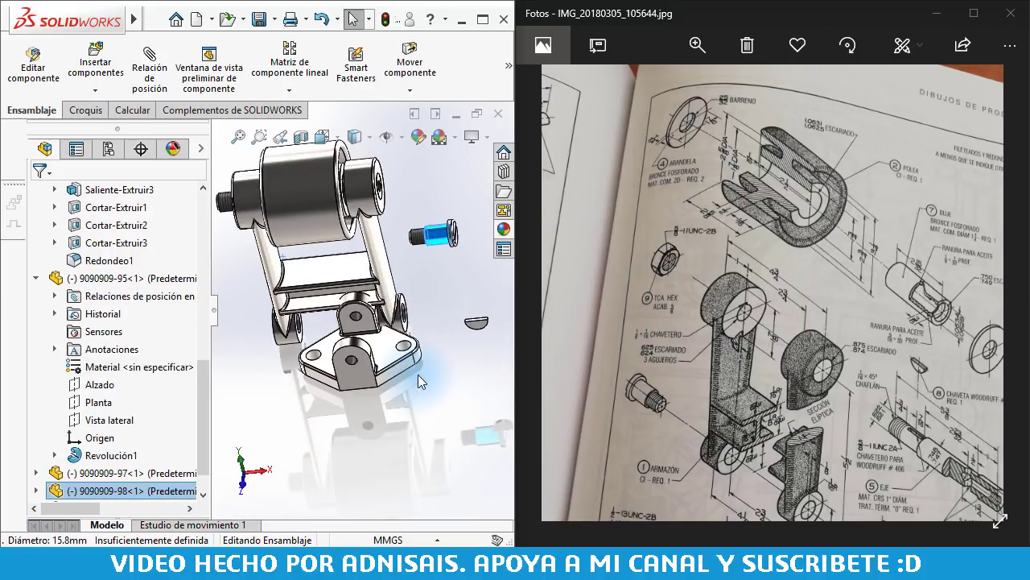
scroll(409, 311, "down", 3)
left_click_drag(410, 311, 380, 334, "alt")
left_click(380, 330)
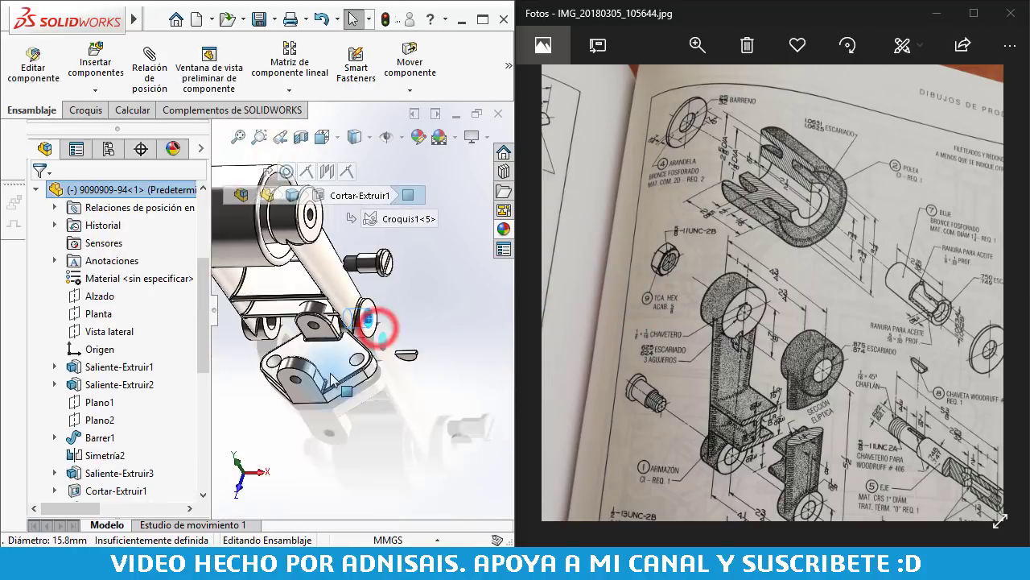
scroll(307, 342, "up", 2)
left_click(335, 332, "ctrl")
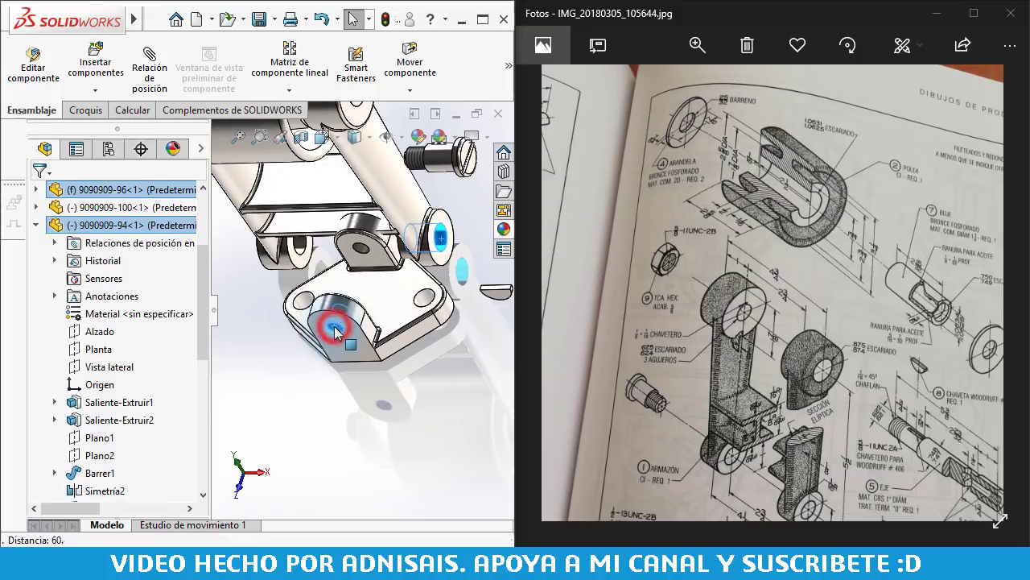
left_click(442, 315)
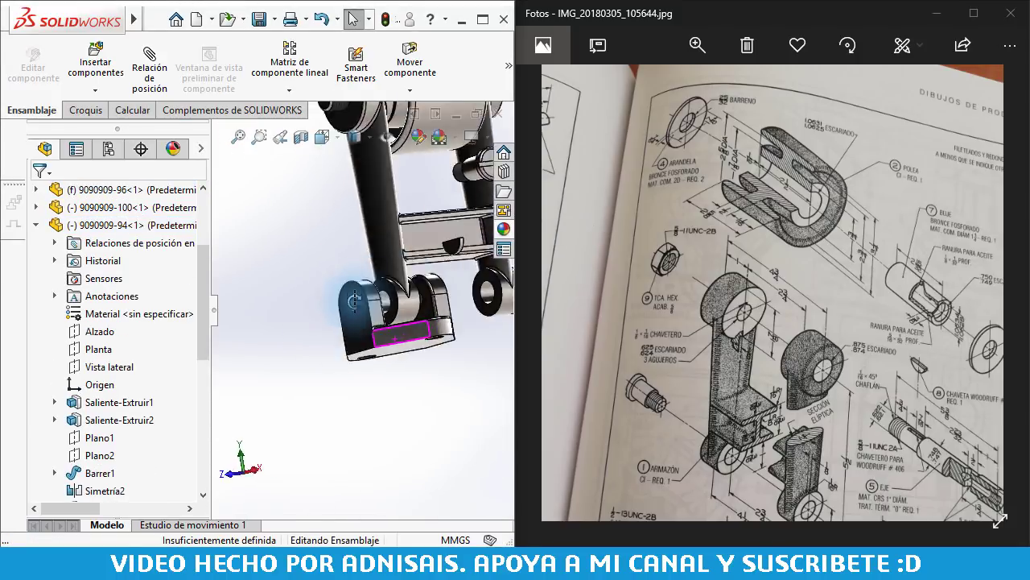
- Move the black roller clear of the bracket and switch the scene to plain white Blanco simple
middle_click_drag(415, 300, 341, 253)
scroll(38, 264, "up", 2)
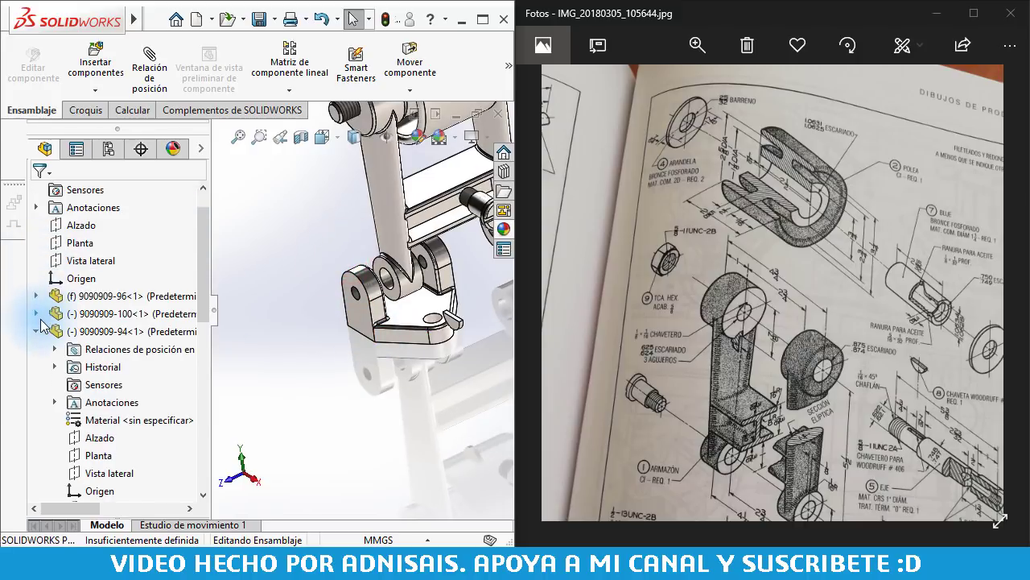
left_click(87, 332)
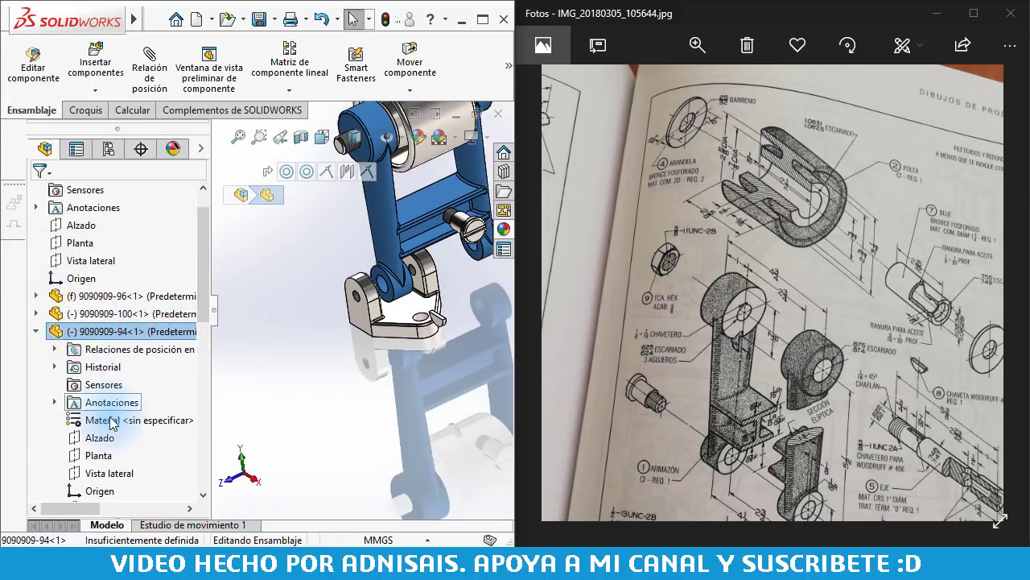
left_click(103, 475)
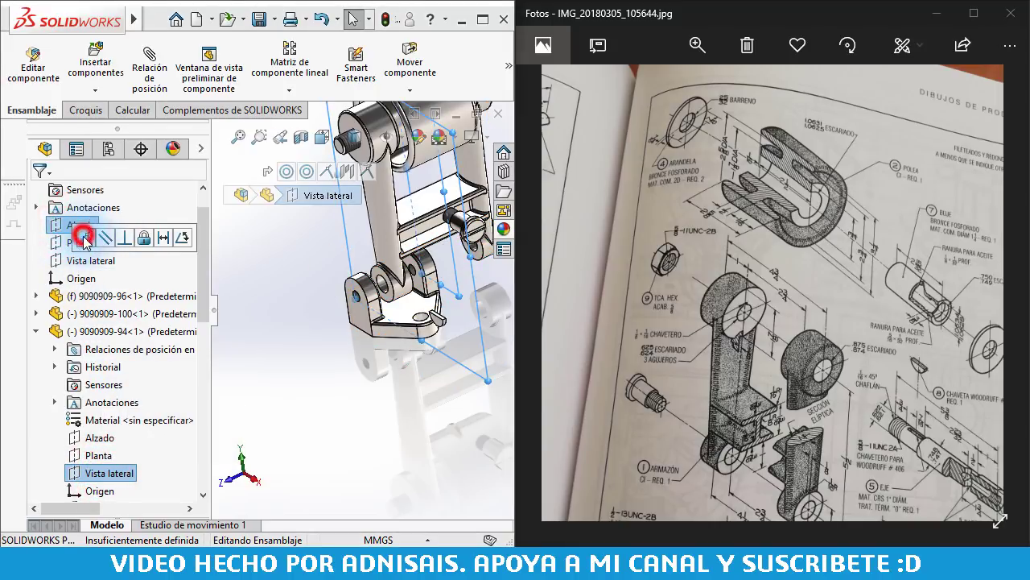
left_click(83, 237)
mouse_move(395, 400)
middle_mouse_down()
mouse_move(349, 275)
mouse_move(276, 292)
mouse_move(294, 337)
middle_mouse_up()
left_click(405, 246)
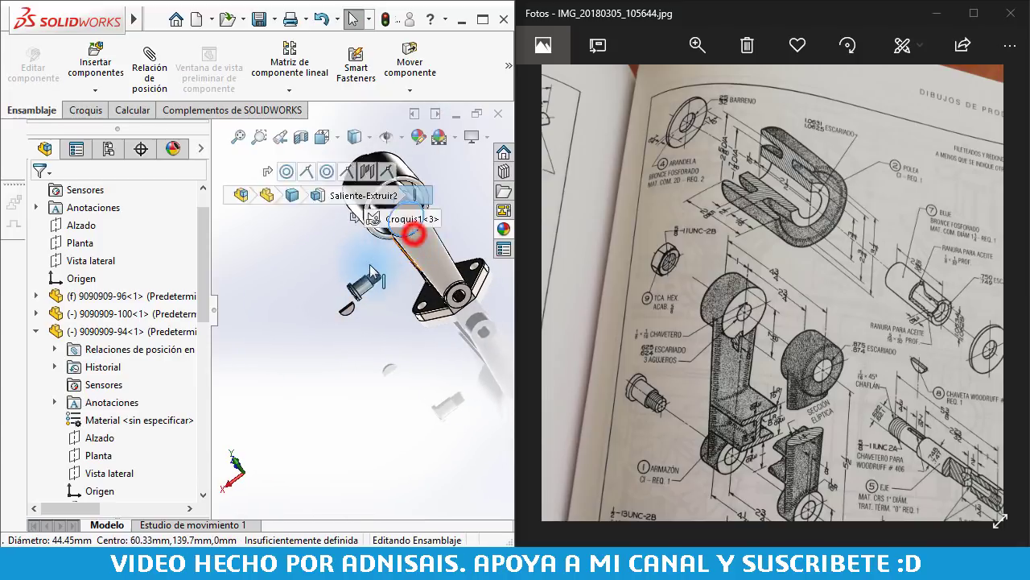
mouse_move(405, 246)
left_mouse_down()
mouse_move(433, 354)
mouse_move(426, 338)
left_mouse_up()
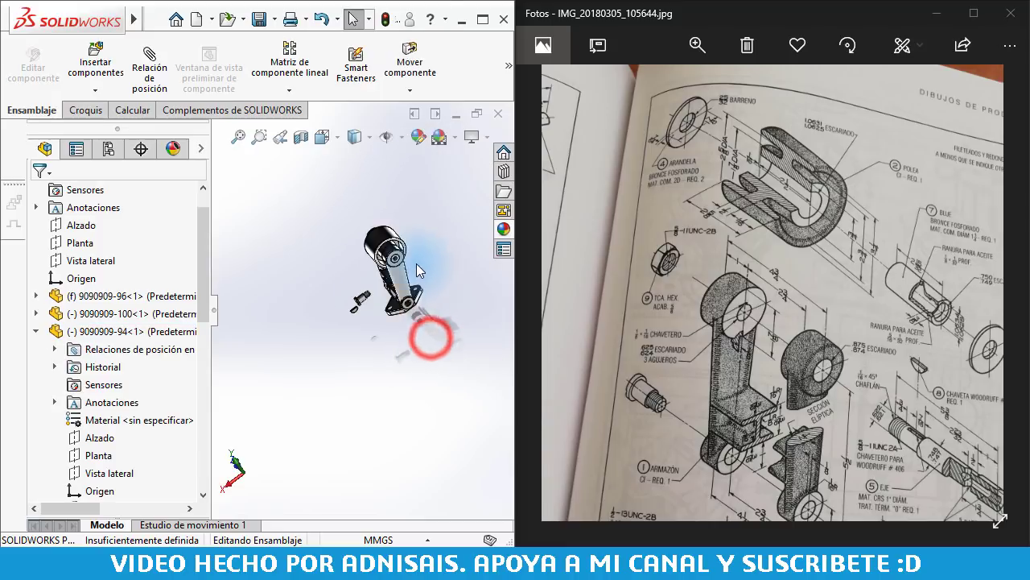
key("ctrl+4")
left_click(453, 139)
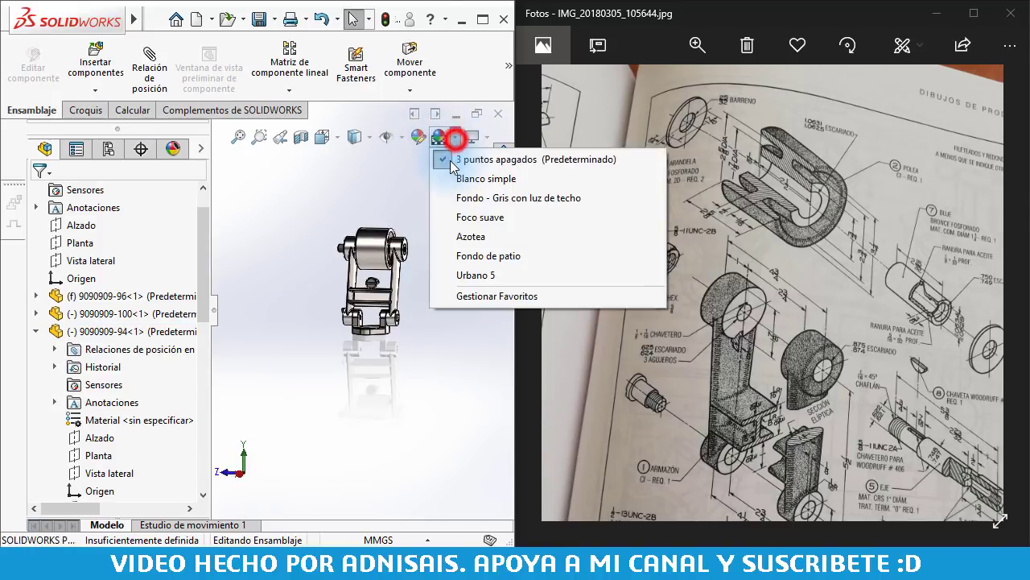
left_click(451, 175)
- Mate the slotted pin concentric with the link's lower hole and pick its face for a flush mate
middle_click_drag(354, 198, 314, 363)
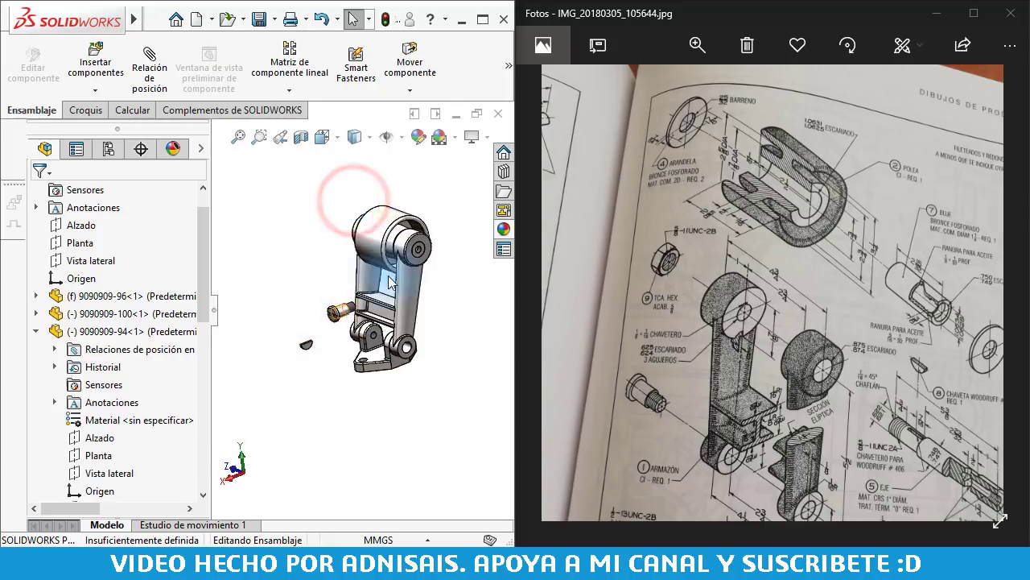
scroll(314, 362, "down", 3)
scroll(314, 363, "down", 3)
left_click(313, 363)
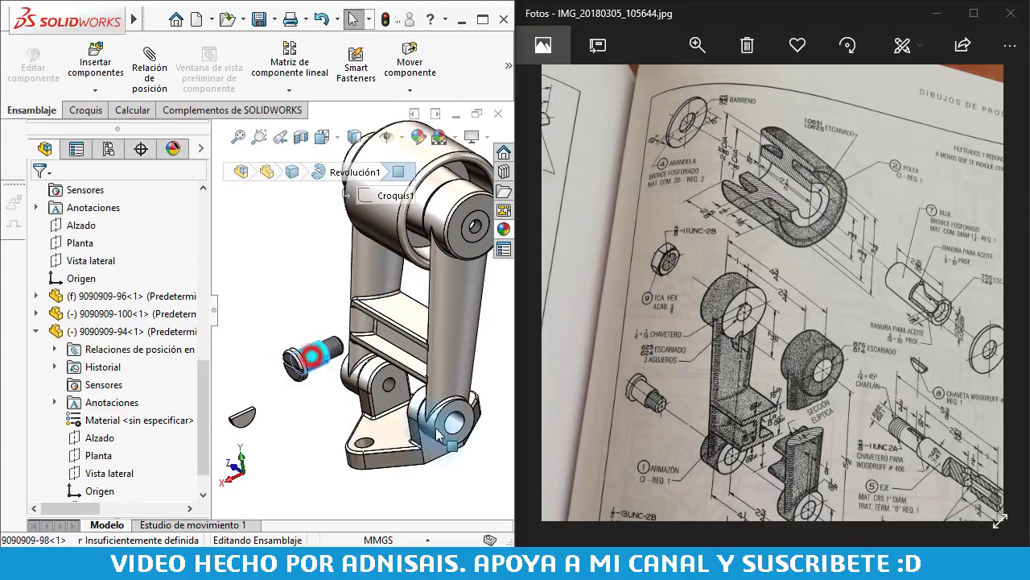
left_click(455, 429, "ctrl")
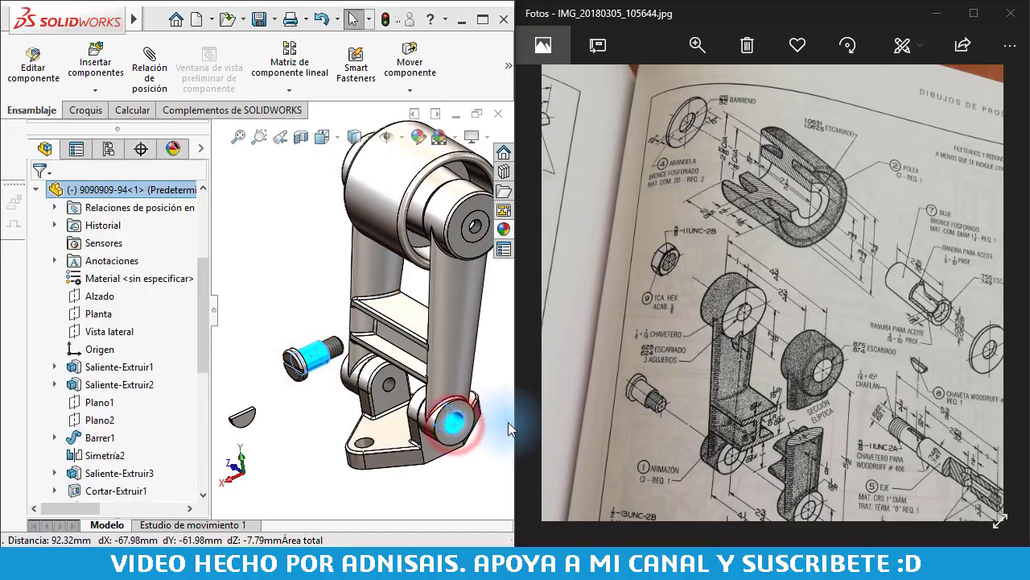
left_click(560, 412)
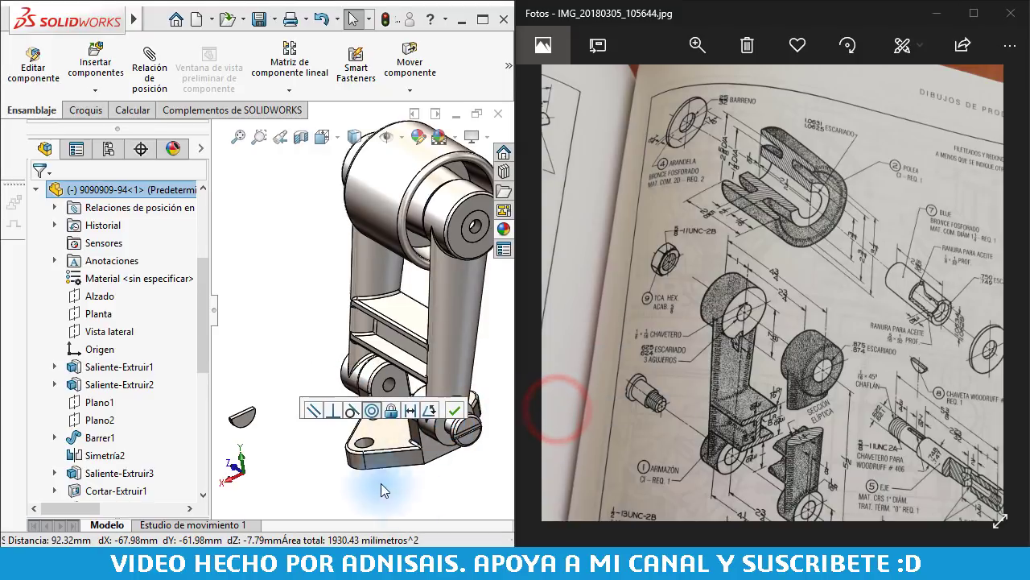
scroll(467, 472, "down", 3)
scroll(447, 415, "down", 3)
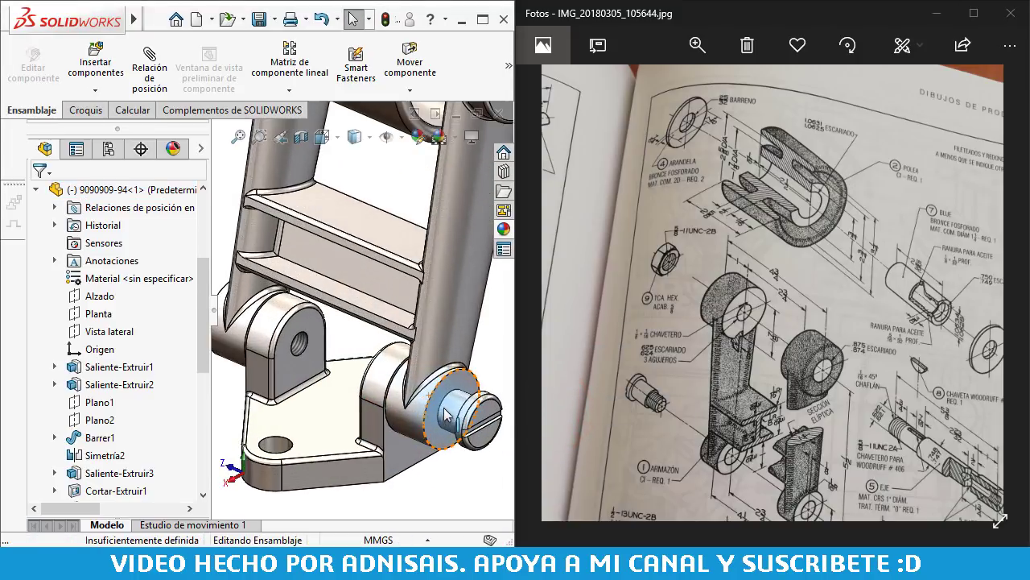
left_click(444, 392)
scroll(439, 395, "down", 2)
scroll(437, 385, "down", 2)
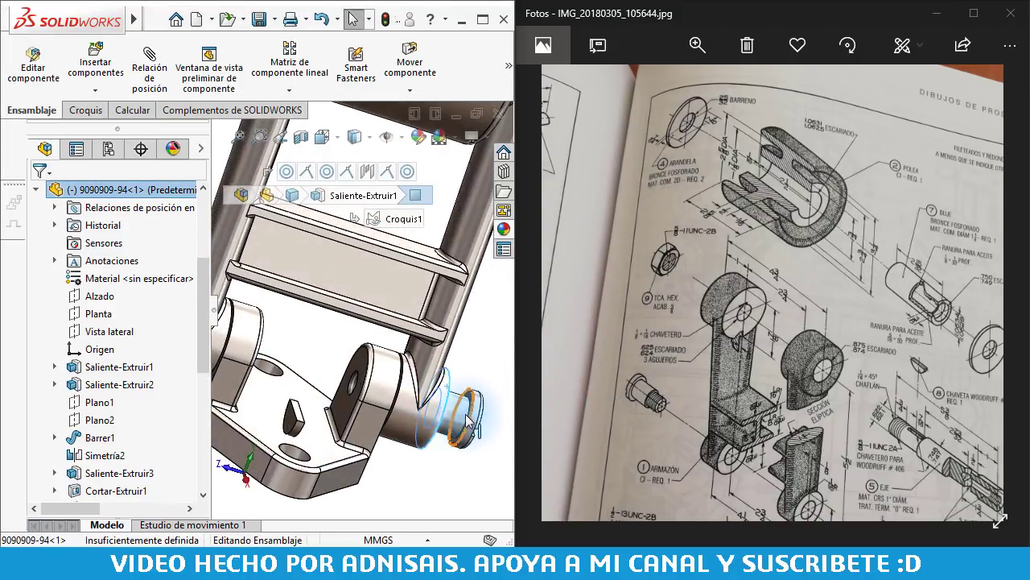
scroll(435, 374, "down", 2)
- Make the pin face flush with the inner ring face, then pull the pin back out
left_click(426, 296, "ctrl")
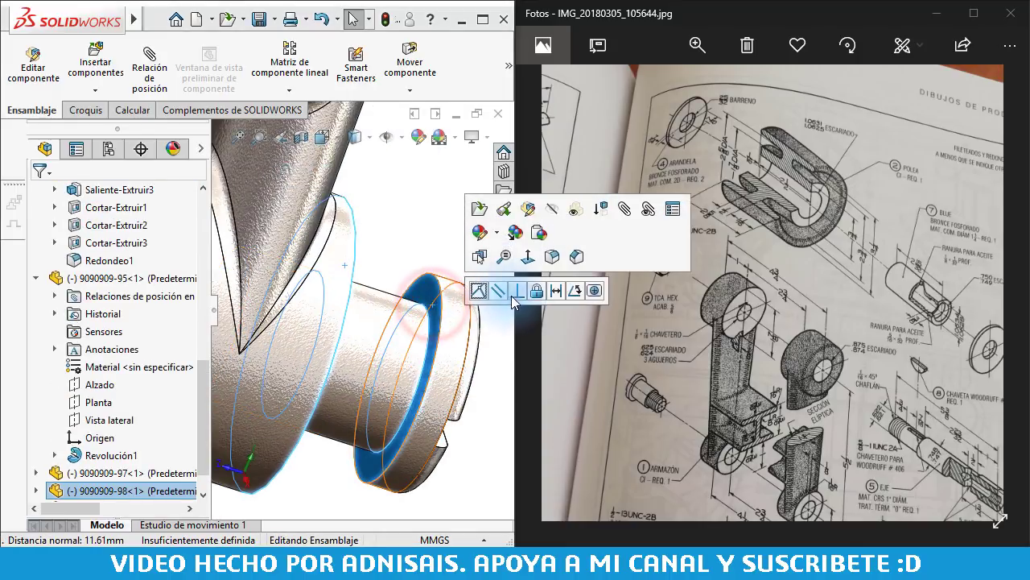
left_click(480, 292)
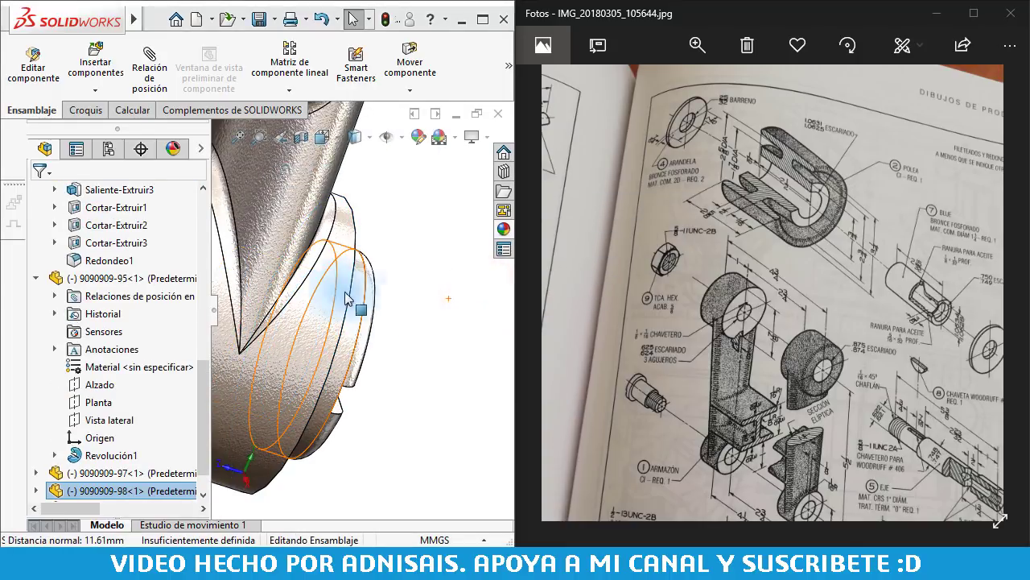
scroll(315, 282, "up", 3)
scroll(272, 280, "up", 2)
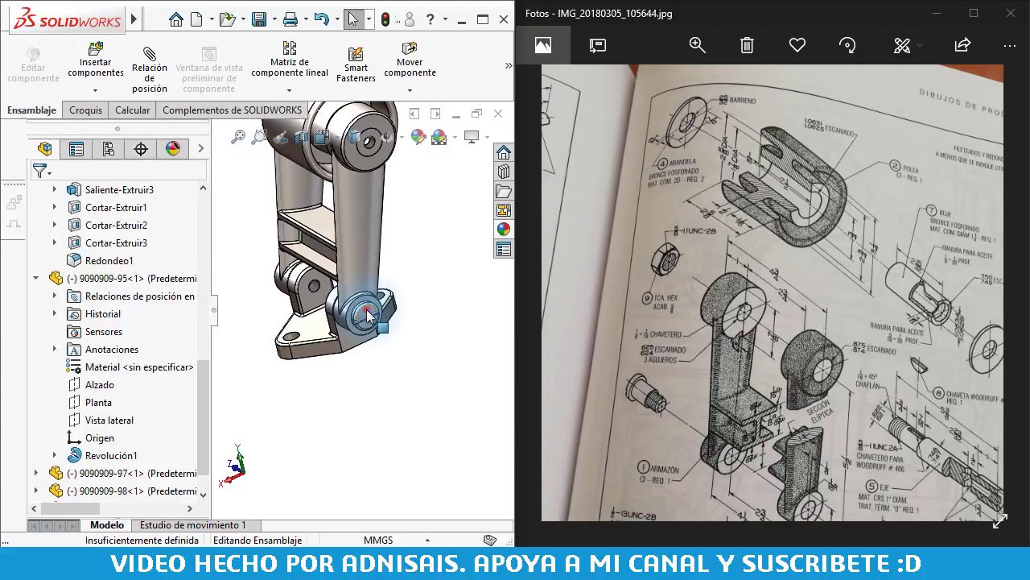
mouse_move(368, 314)
left_mouse_down()
mouse_move(268, 272)
mouse_move(282, 298)
left_mouse_up()
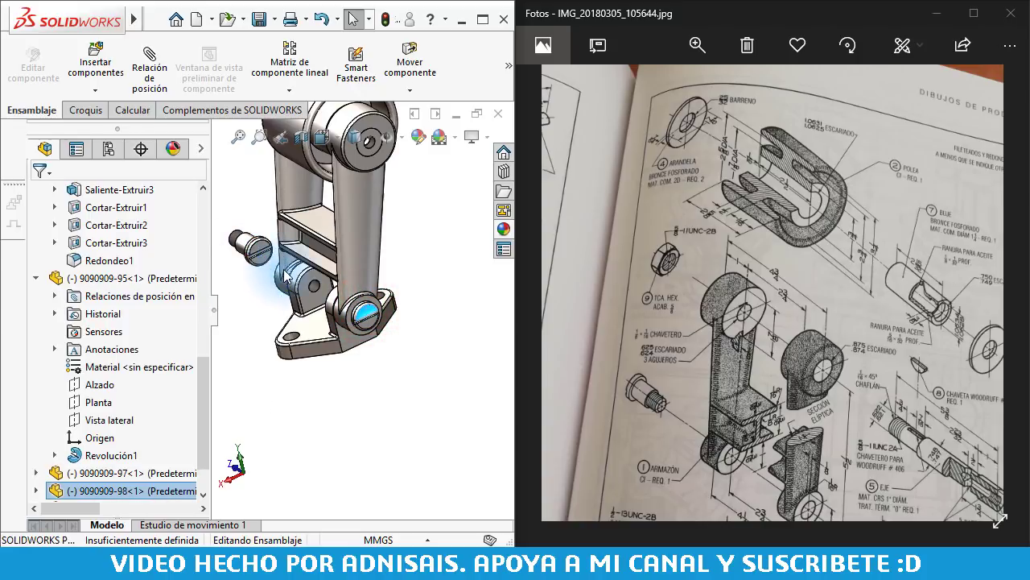
scroll(290, 291, "down", 2)
scroll(337, 283, "down", 2)
scroll(330, 242, "down", 2)
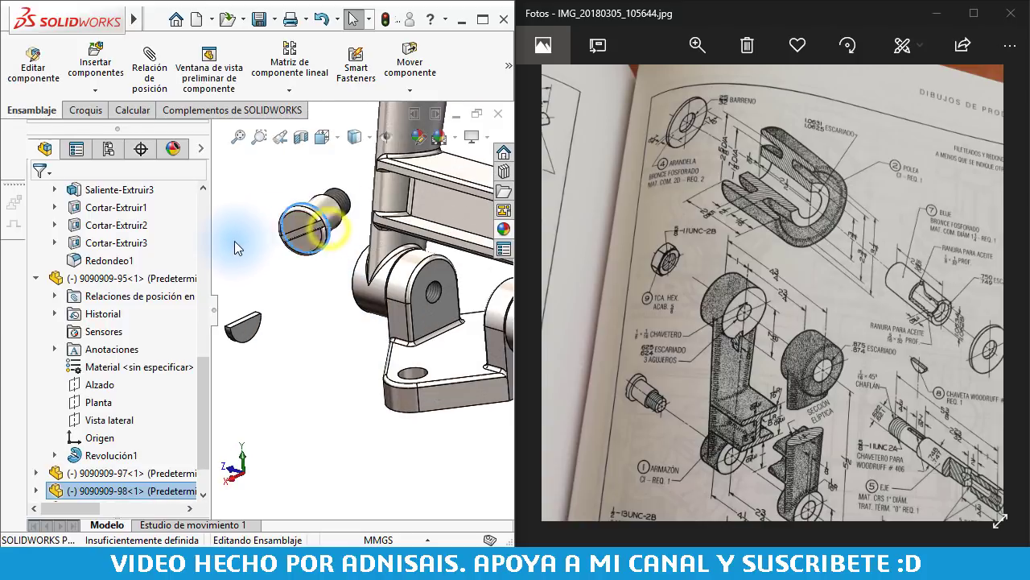
- Mate the pin's cylindrical face concentric with the bracket hole's inner face
mouse_move(316, 298)
middle_mouse_down()
mouse_move(304, 216)
mouse_move(327, 233)
mouse_move(310, 269)
middle_mouse_up()
left_click(310, 270)
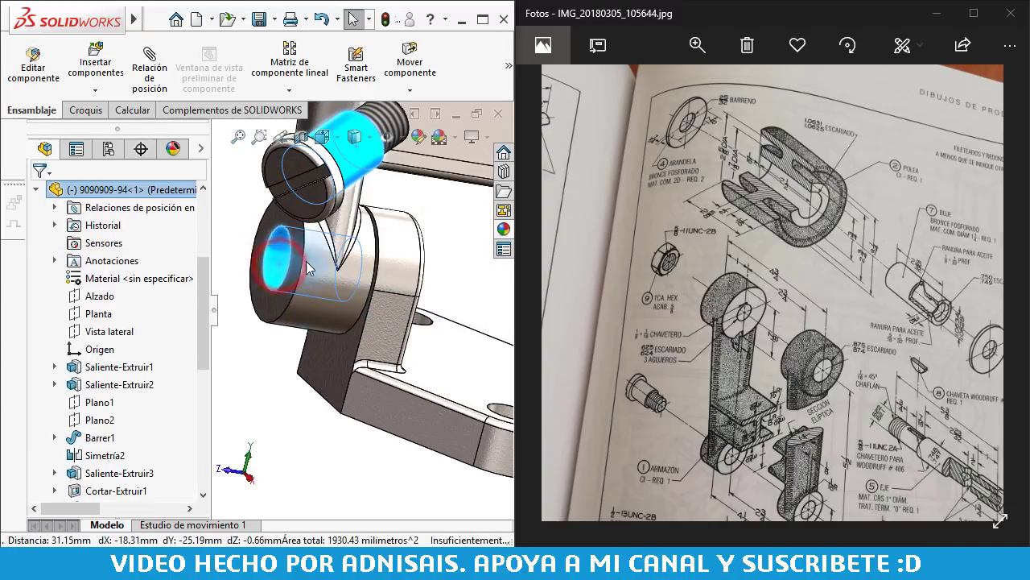
left_click(310, 270, "ctrl")
left_click(385, 252)
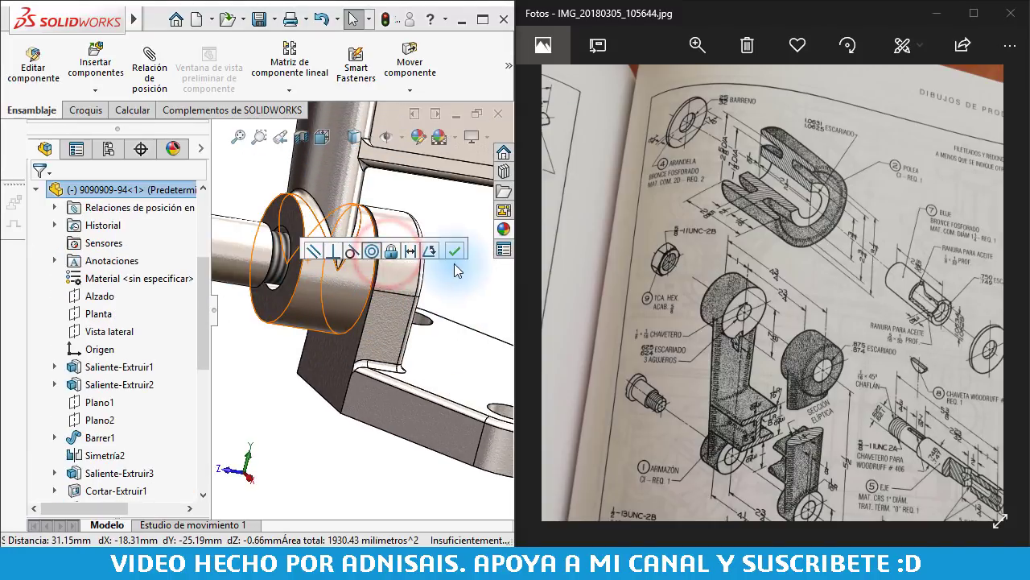
left_click(453, 250)
- Hide the mated pin and move the small key up beside the assembly
left_click(278, 233)
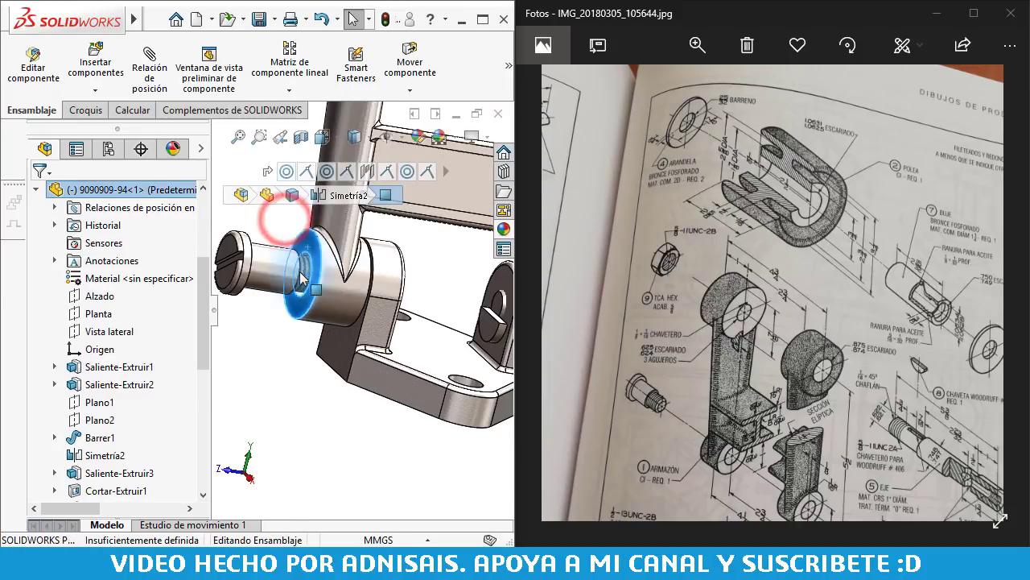
middle_click_drag(276, 219, 266, 255)
scroll(265, 255, "down", 3)
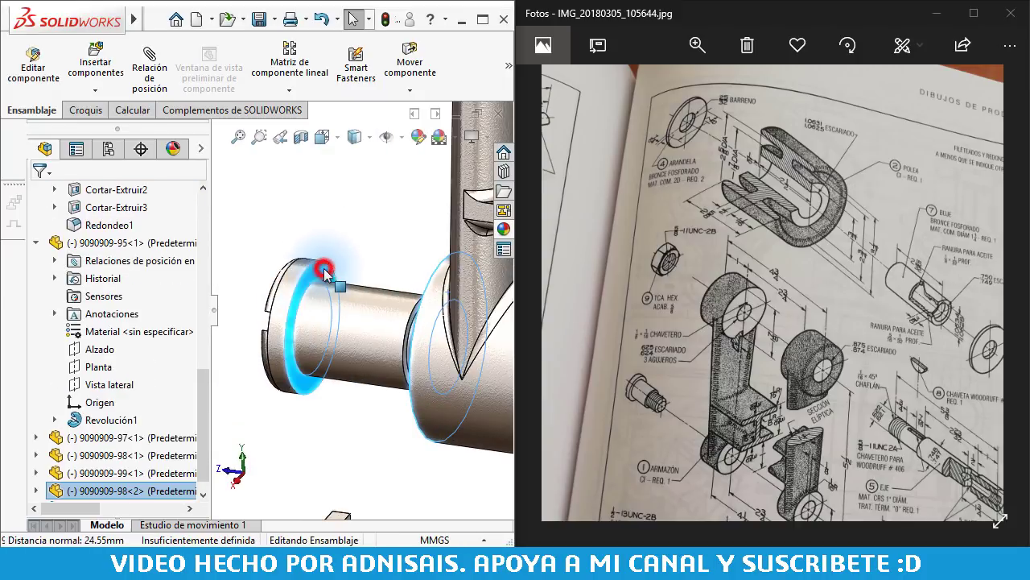
left_click(370, 251)
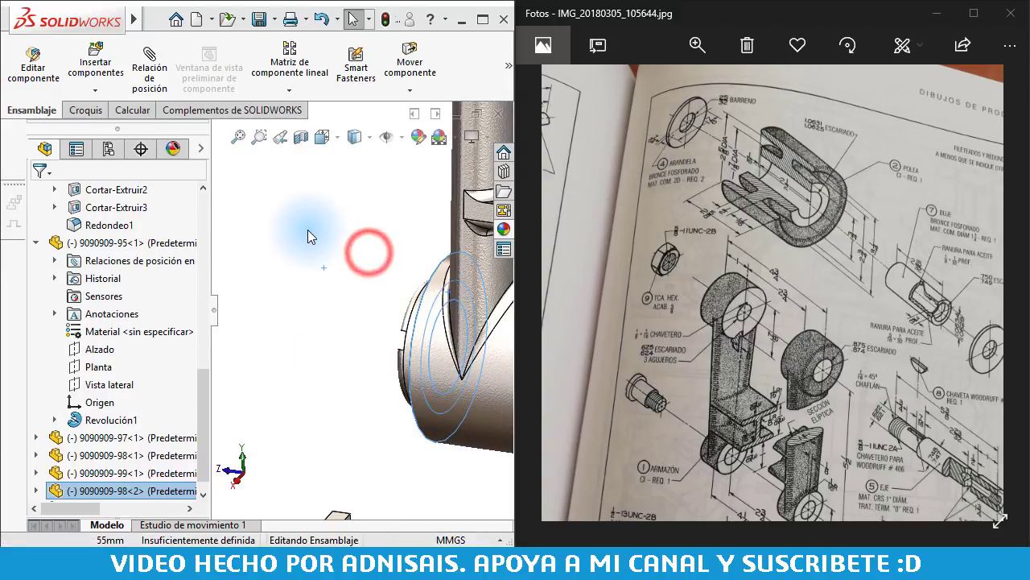
left_click(308, 230)
scroll(402, 270, "up", 5)
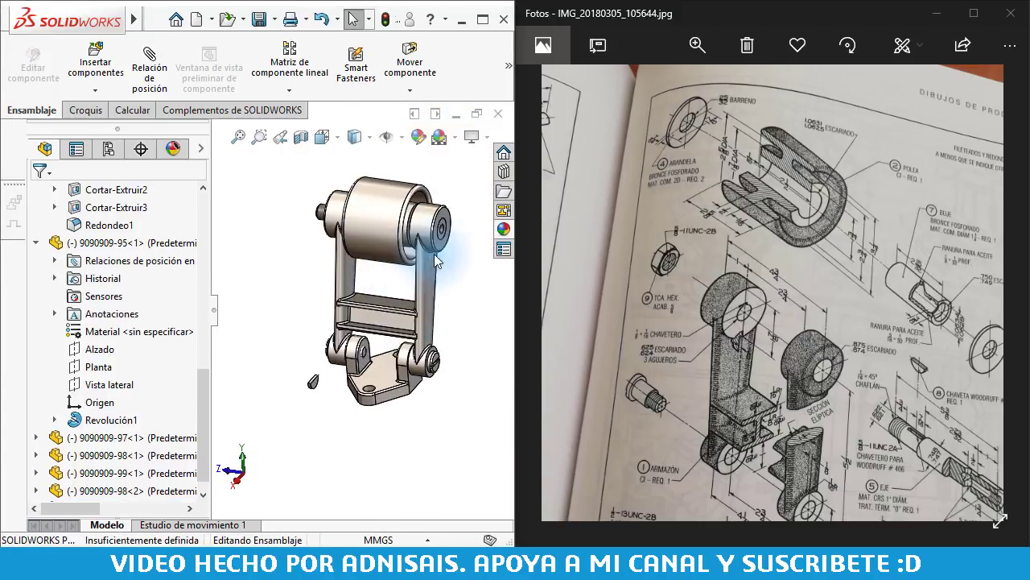
left_click_drag(314, 385, 304, 272)
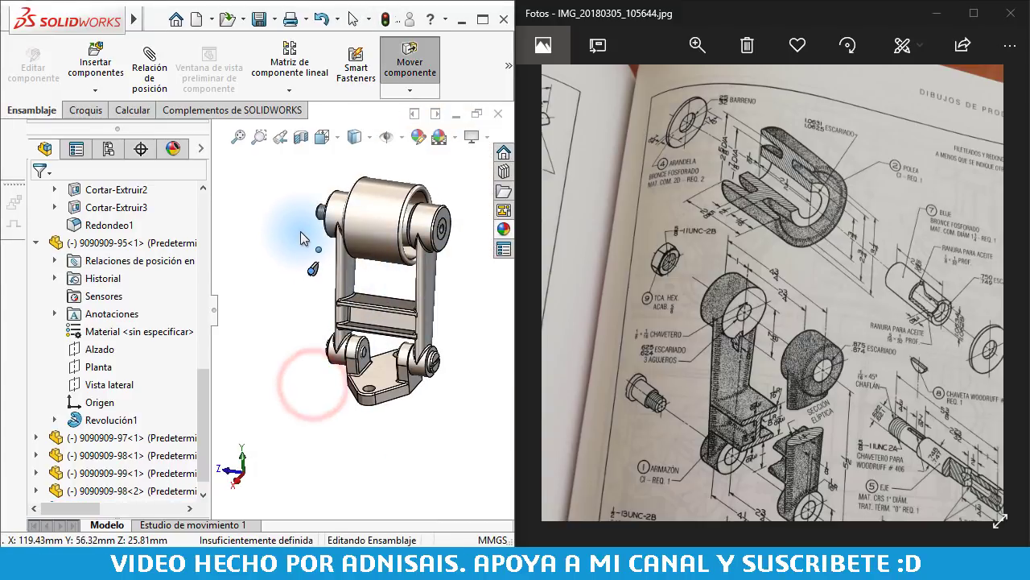
- Hide the roller and the arm (9090909-94 and -95), leaving the threaded shaft, key and base visible
scroll(389, 239, "down", 2)
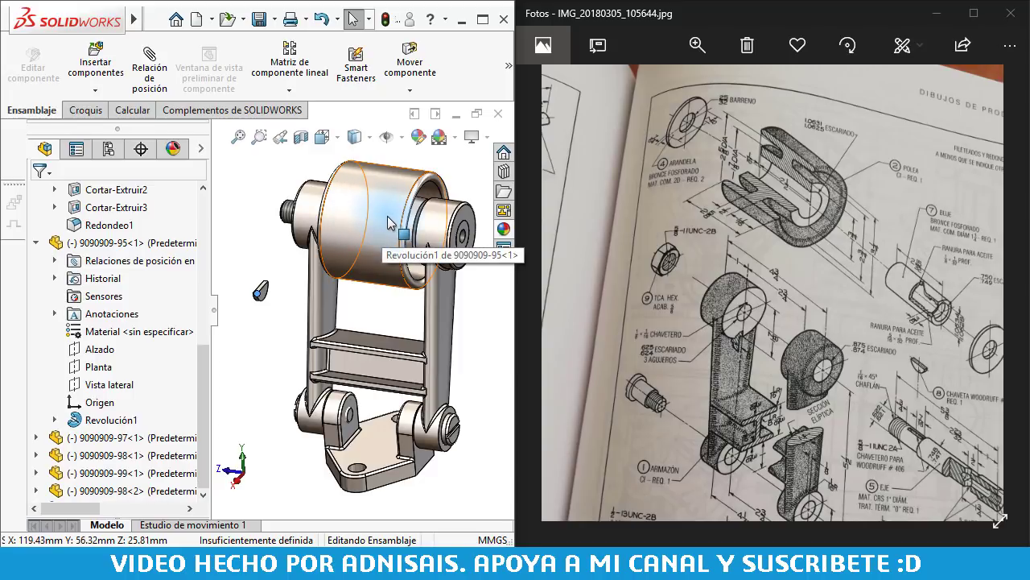
key("Tab")
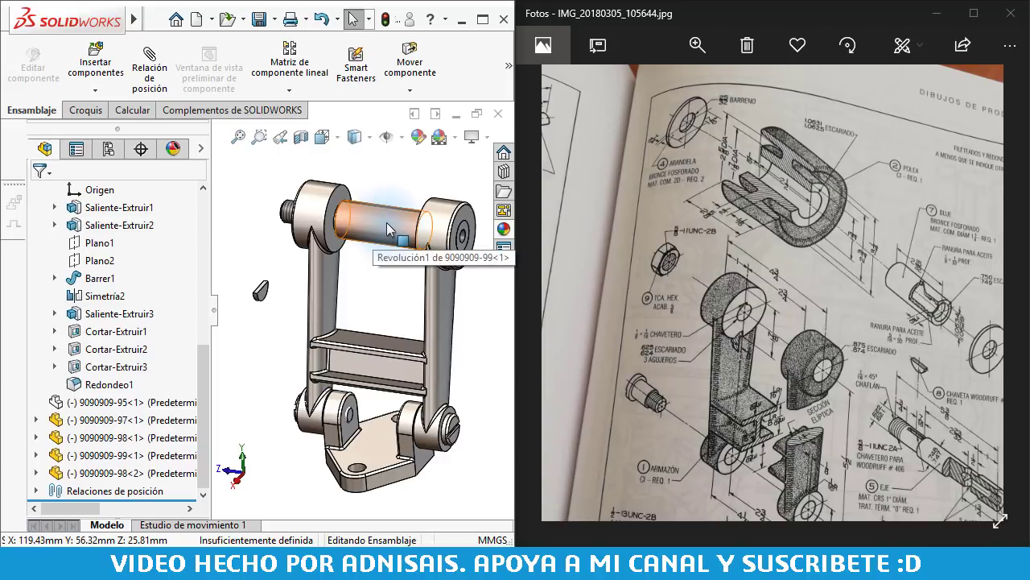
scroll(408, 243, "down", 2)
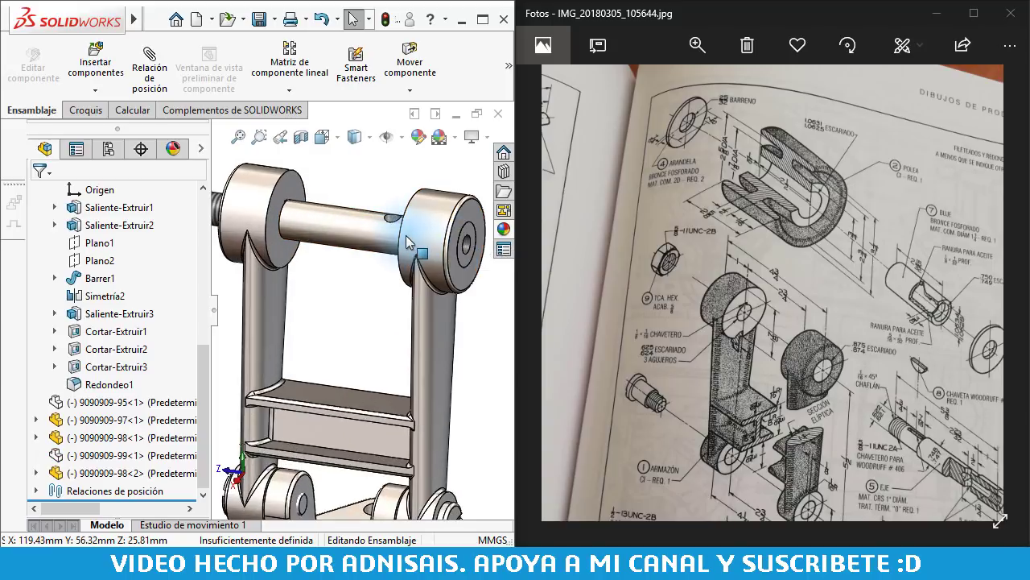
left_click(421, 284)
key("Tab")
scroll(421, 287, "up", 2)
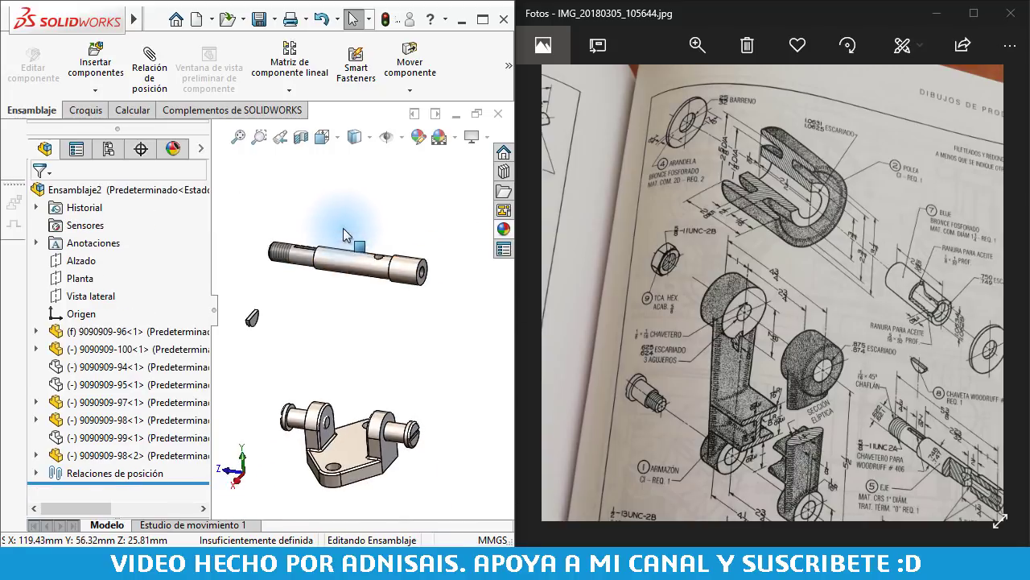
scroll(334, 290, "down", 3)
scroll(314, 265, "up", 4)
scroll(310, 290, "down", 3)
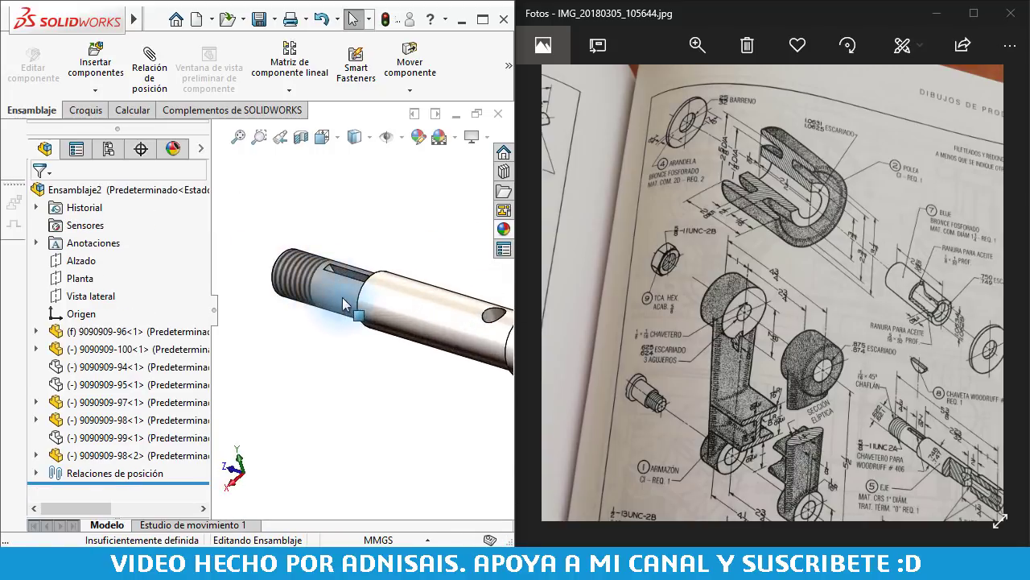
scroll(285, 388, "up", 2)
scroll(290, 382, "down", 2)
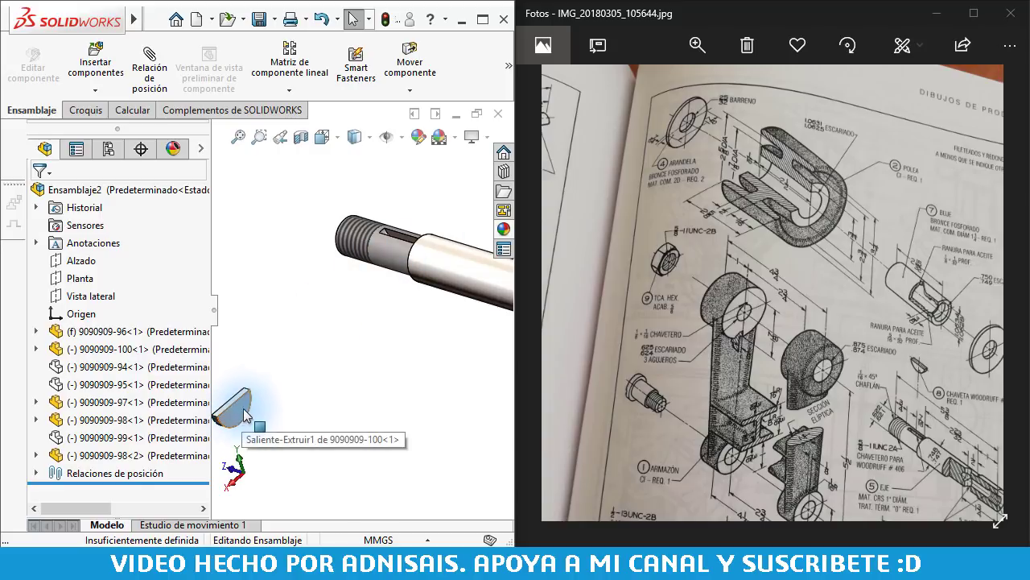
- Mate the Woodruff key's curved face coincident with the shaft's keyway face
key("ctrl+4")
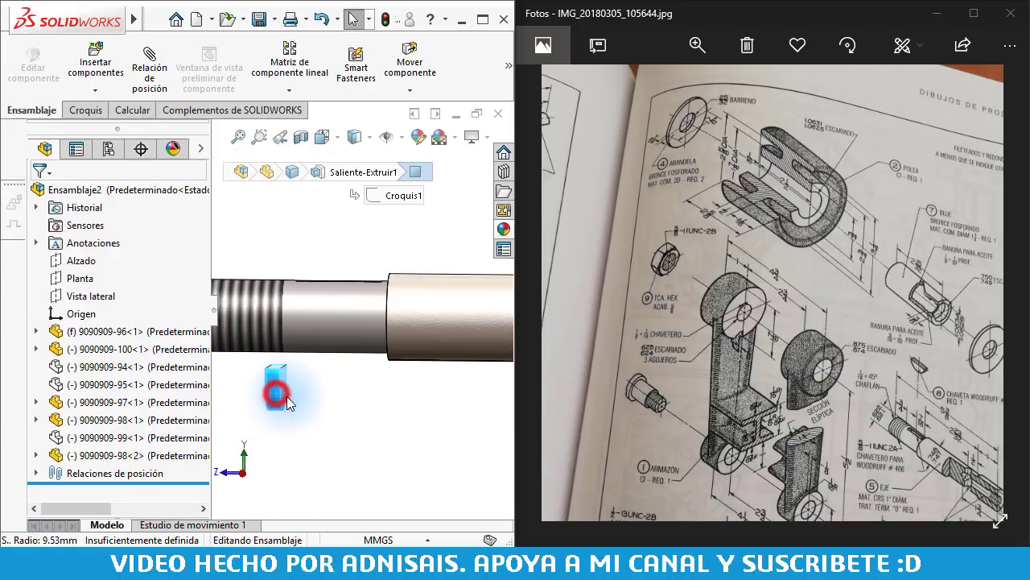
left_click(276, 393)
middle_click_drag(287, 323, 339, 233)
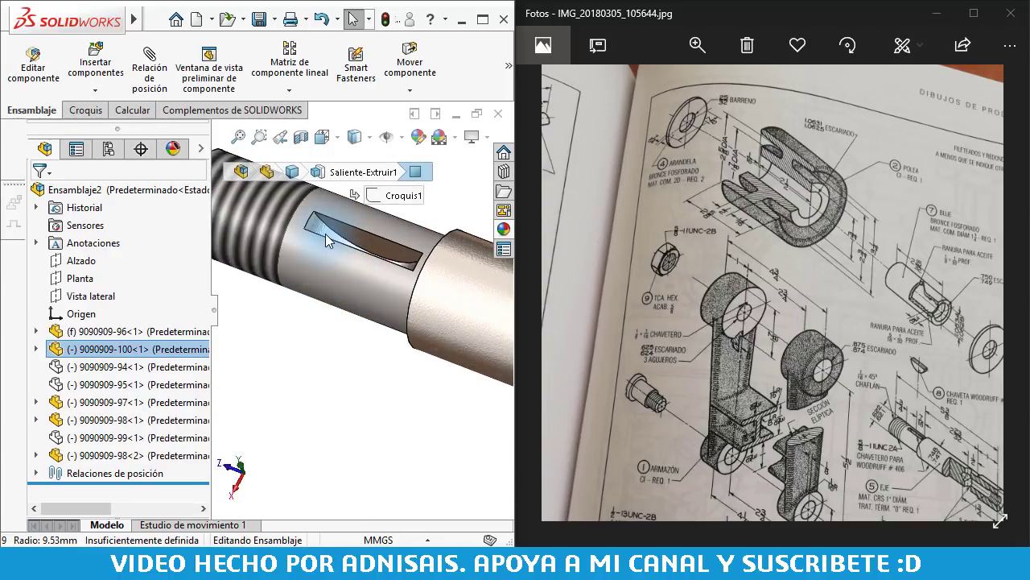
left_click(326, 239, "ctrl")
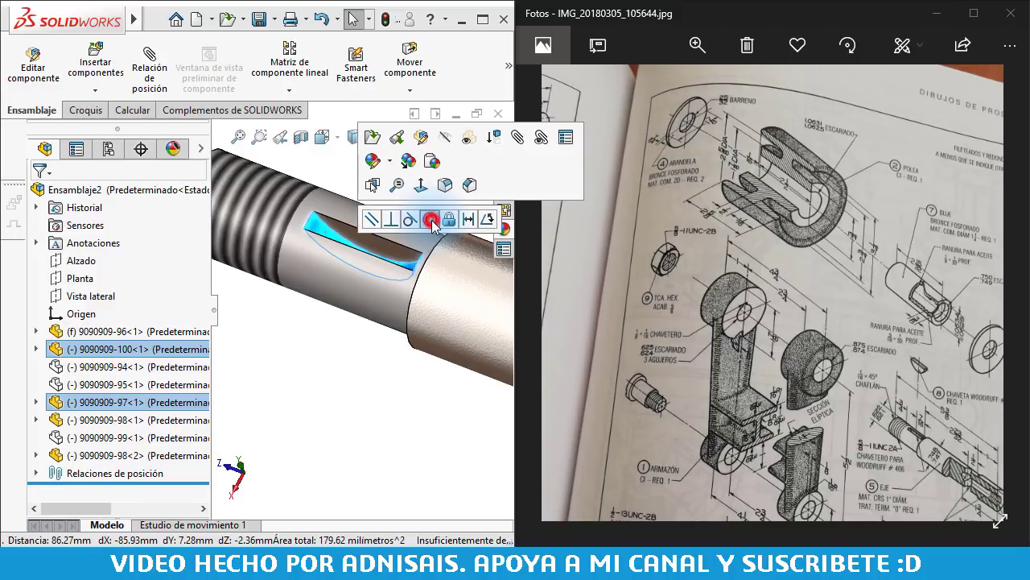
key("Escape")
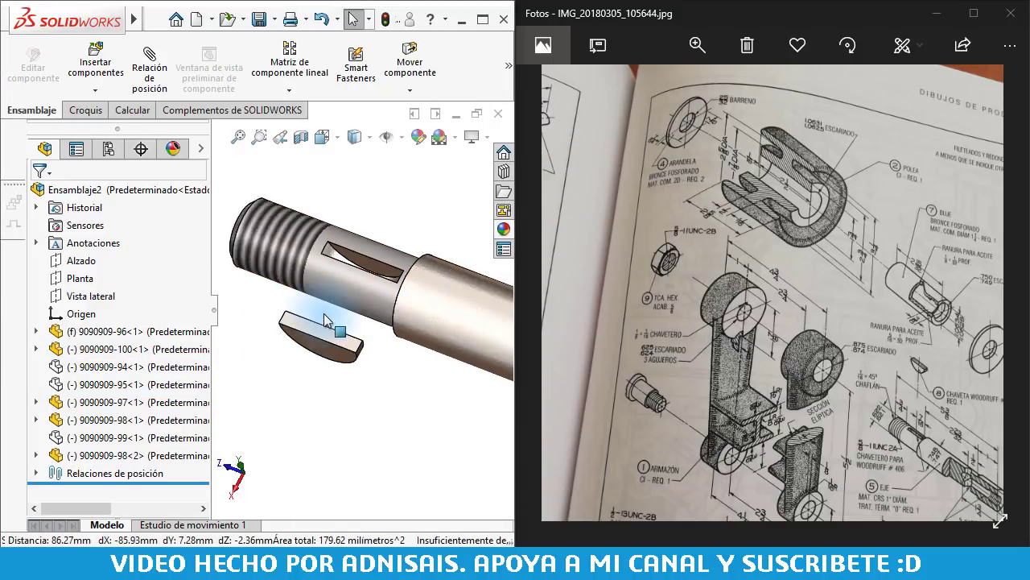
scroll(379, 281, "down", 2)
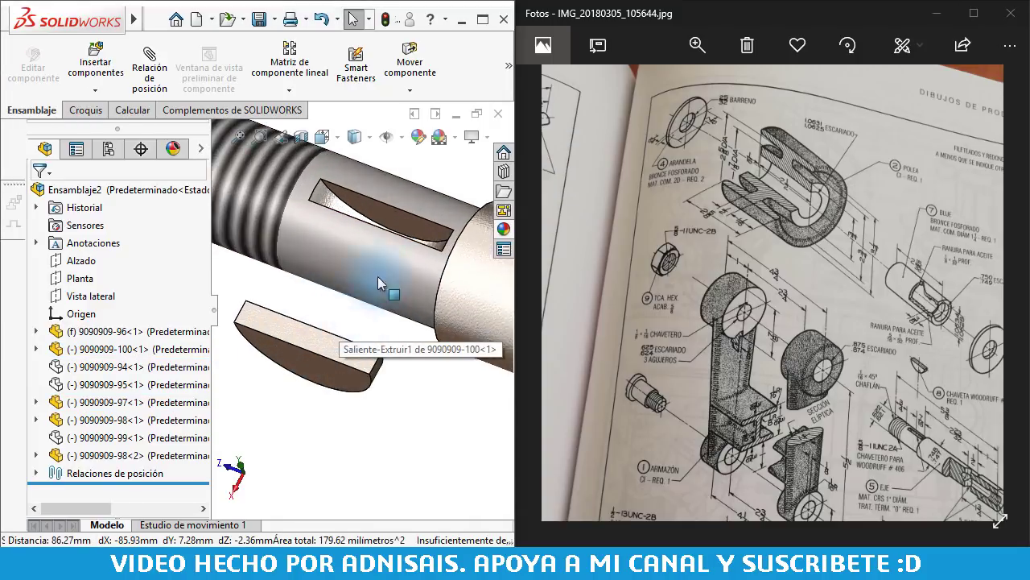
left_click(396, 231)
scroll(398, 302, "up", 3)
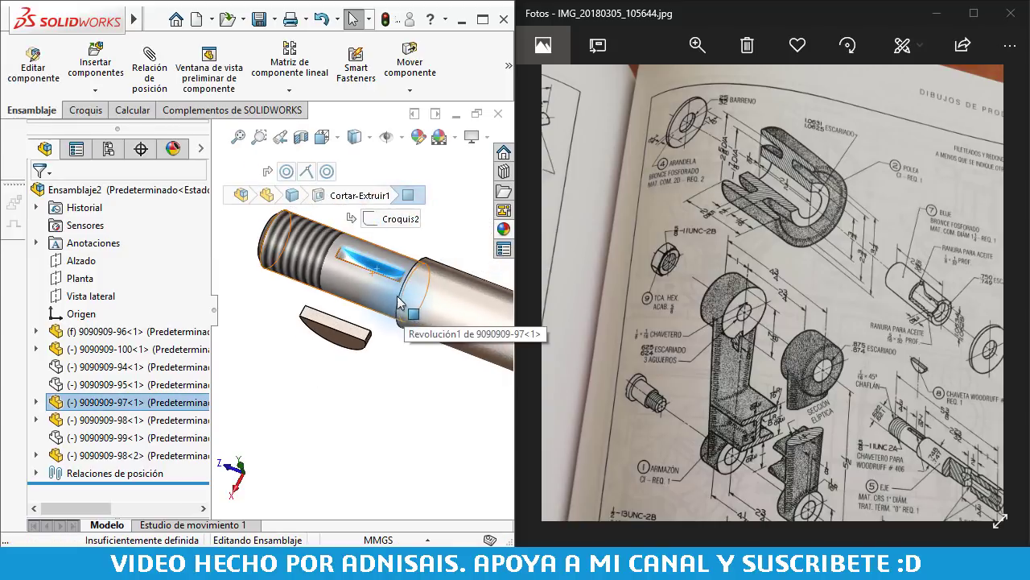
middle_click_drag(359, 274, 330, 346)
left_click(339, 304, "ctrl")
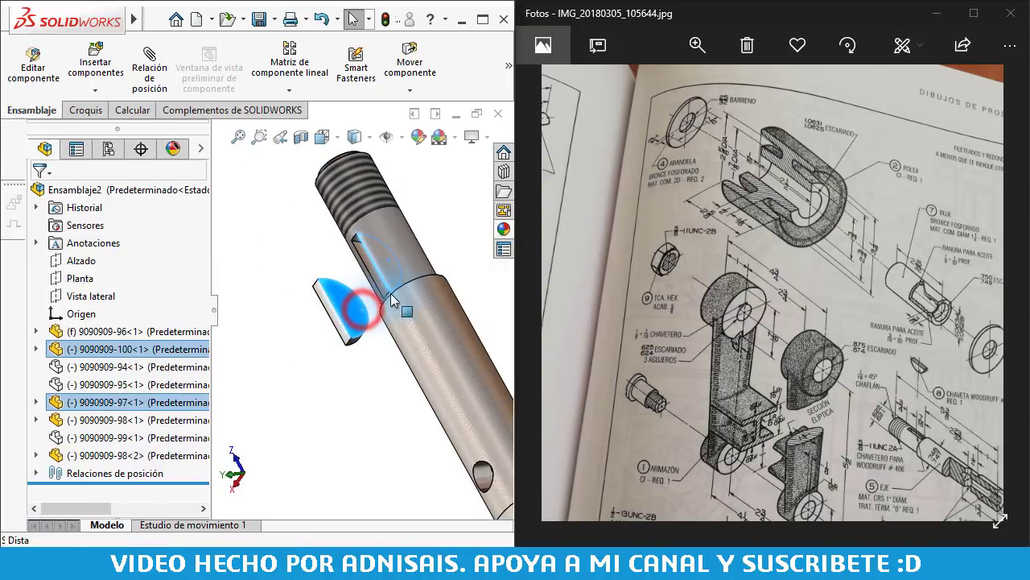
left_click(407, 298)
mouse_move(400, 303)
middle_mouse_down()
mouse_move(441, 216)
mouse_move(402, 284)
mouse_move(385, 270)
middle_mouse_up()
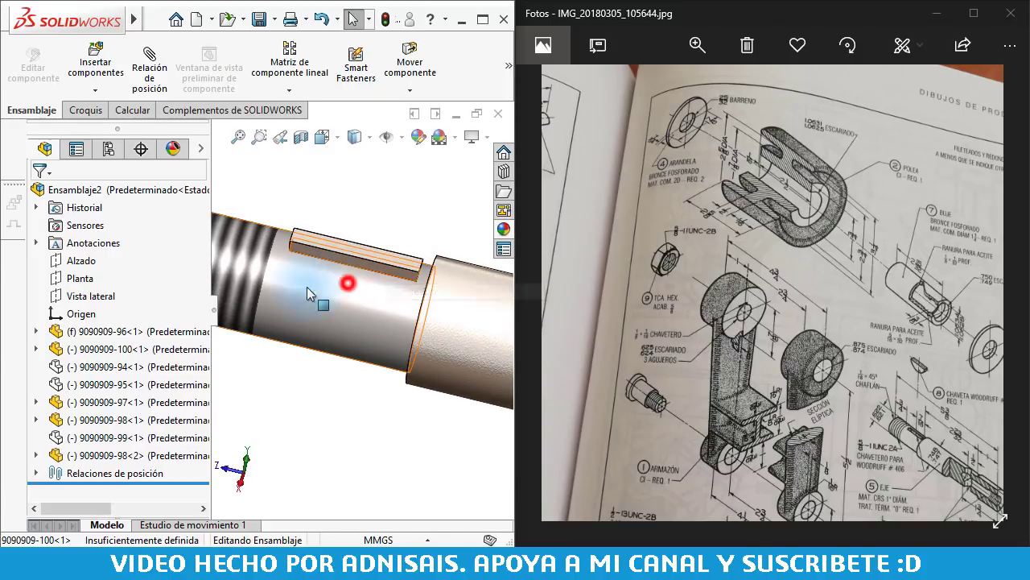
- Align the key's top face with the shaft's Planta plane
left_click(348, 282)
left_click(36, 402)
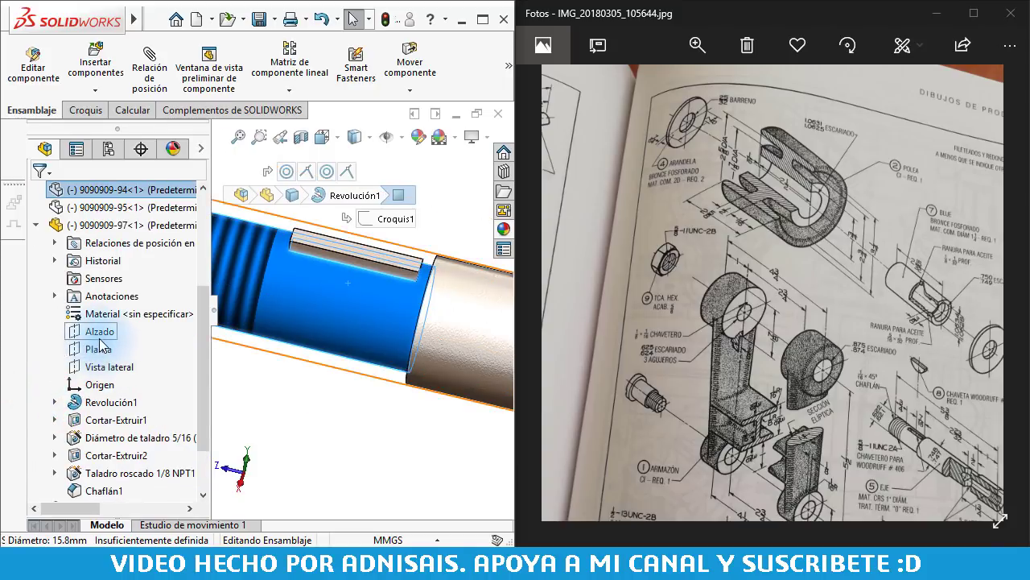
left_click(97, 349)
middle_click_drag(349, 272, 366, 295)
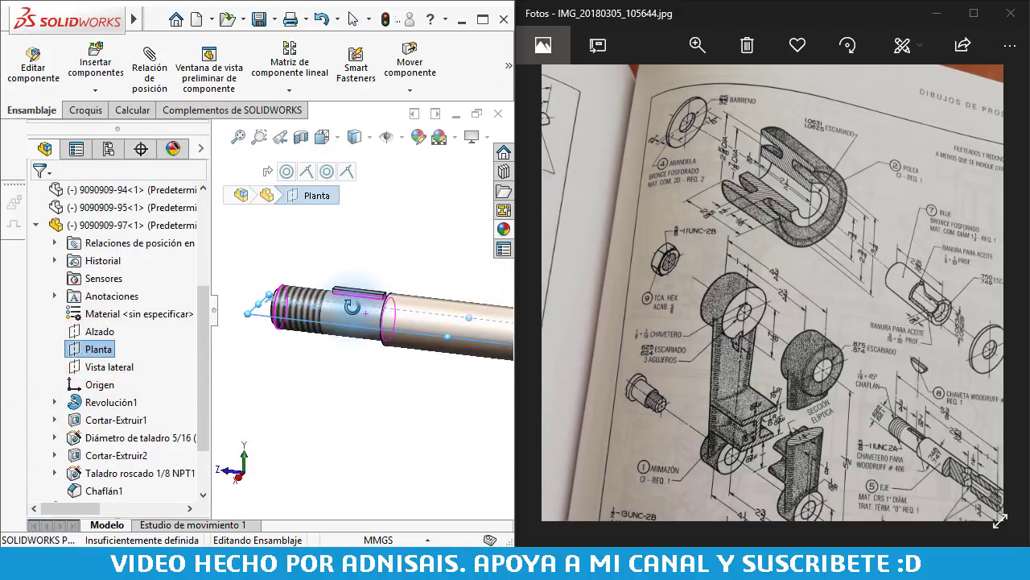
scroll(366, 295, "down", 3)
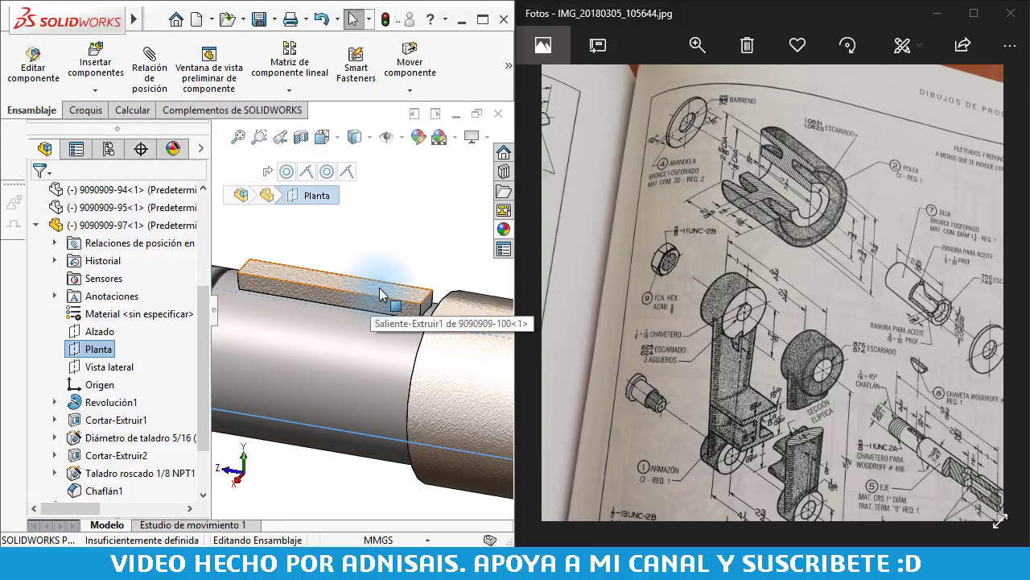
left_click(381, 294)
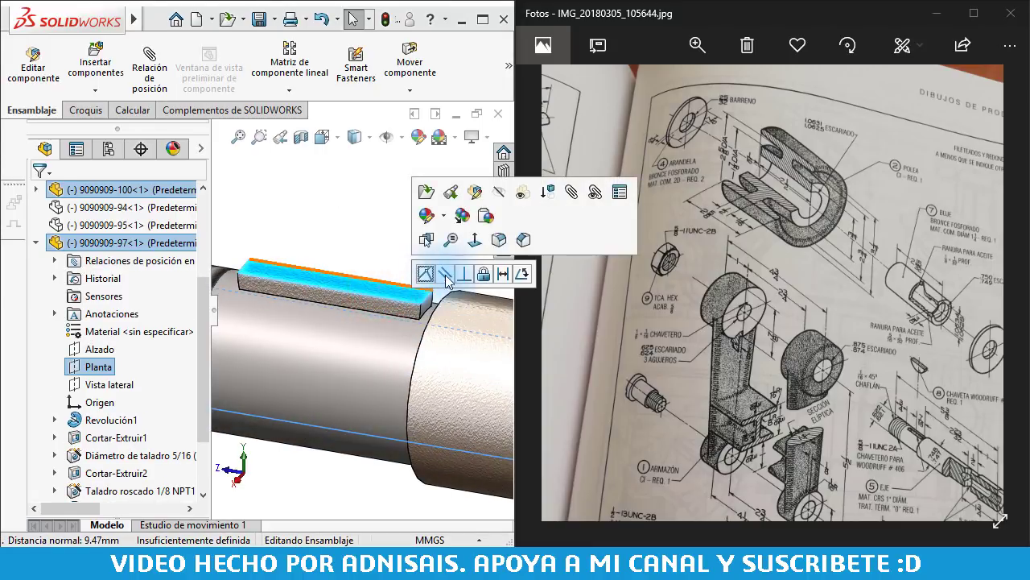
left_click(449, 274)
left_click(420, 299)
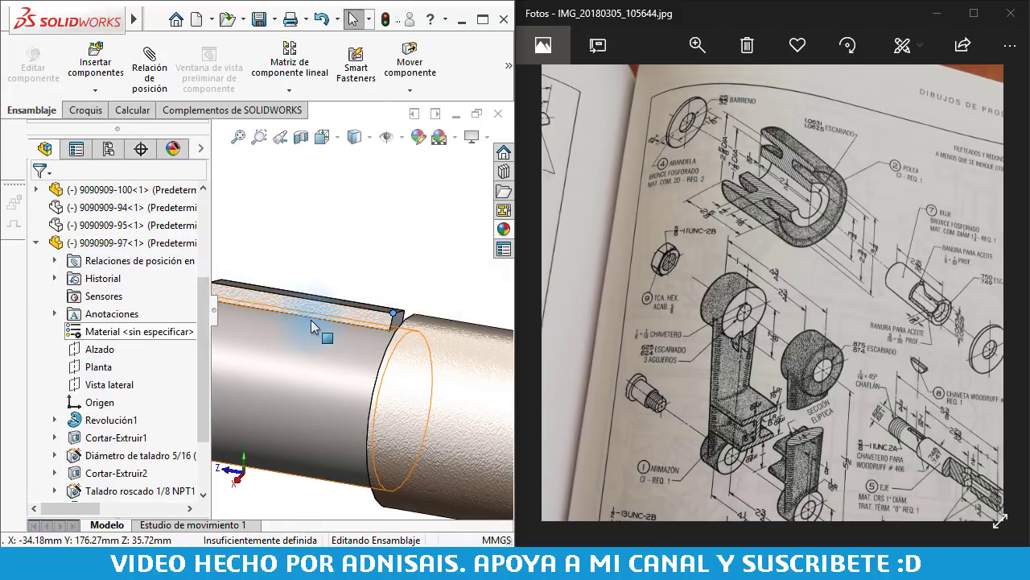
scroll(311, 319, "up", 3)
scroll(346, 306, "up", 2)
scroll(366, 314, "down", 3)
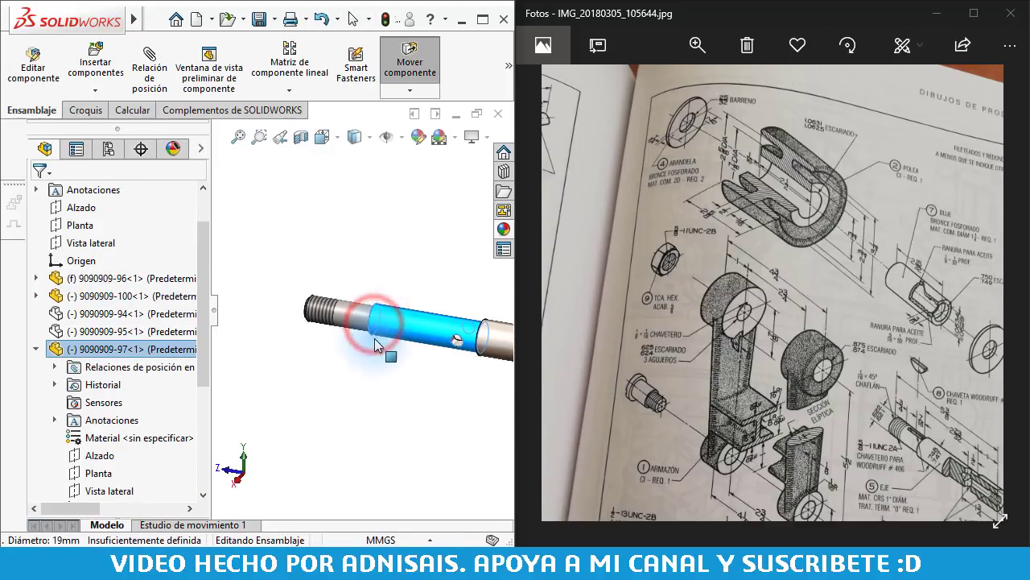
- Rotate the shaft about its axis and bring the hidden sleeve component back into view
left_click_drag(375, 330, 388, 367)
left_click(291, 258)
mouse_move(292, 255)
middle_mouse_down()
mouse_move(465, 373)
mouse_move(421, 368)
mouse_move(323, 304)
middle_mouse_up()
key("shift+Tab")
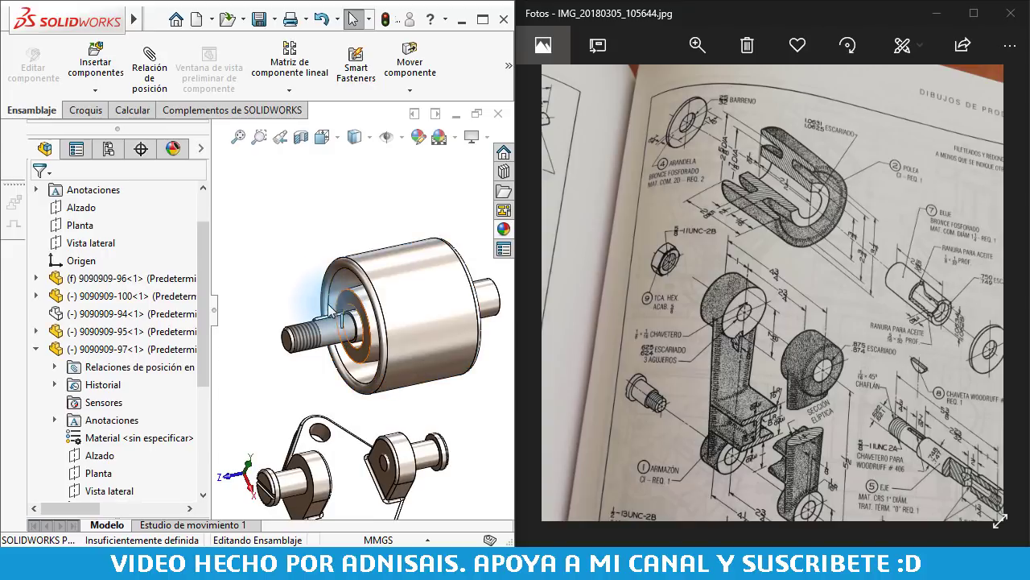
scroll(360, 316, "down", 2)
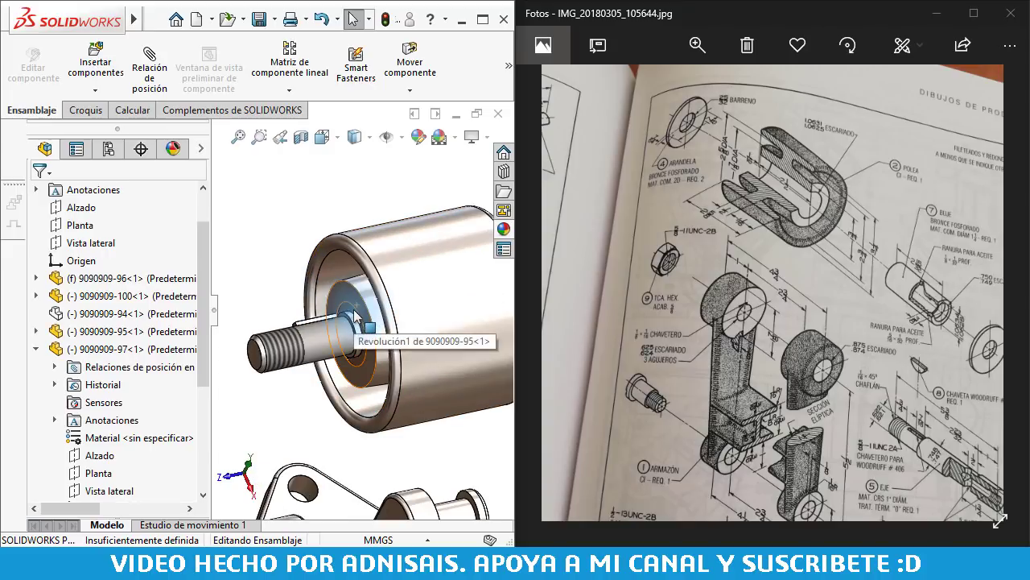
- Change hub 9090909-94<1>'s display and slide the threaded shaft partly out of it
left_click(327, 212)
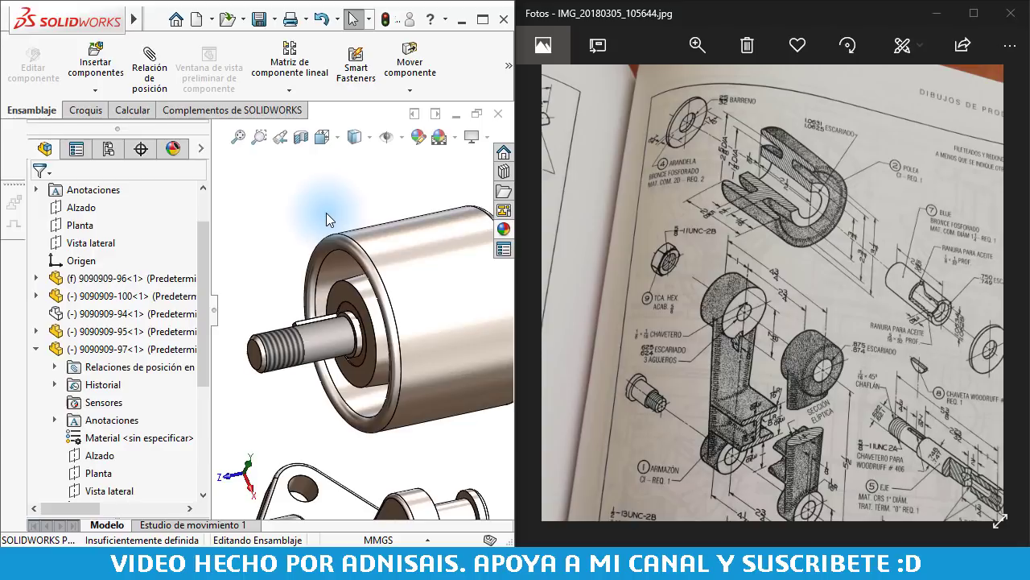
left_click(52, 313)
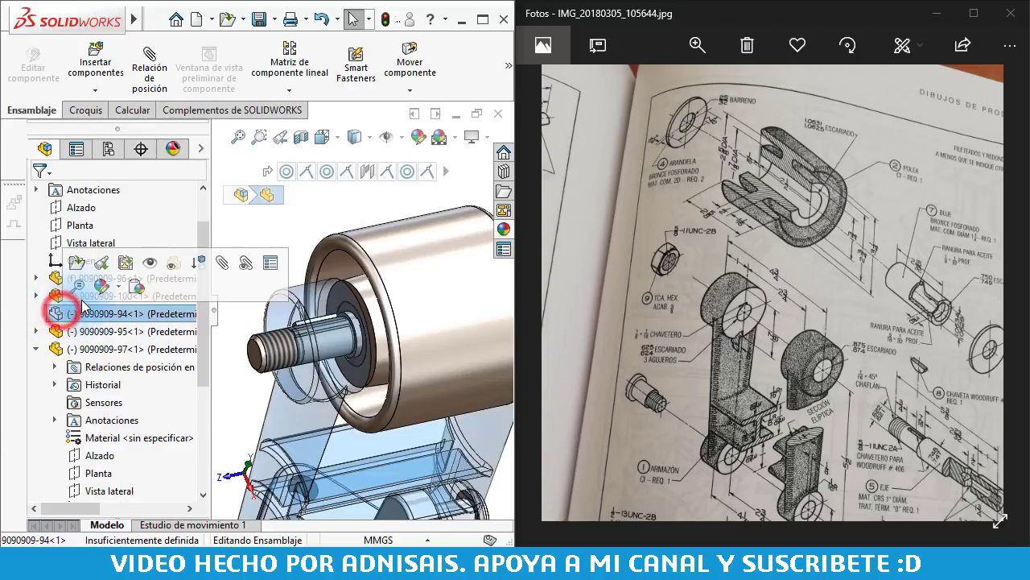
left_click(151, 271)
scroll(241, 246, "down", 2)
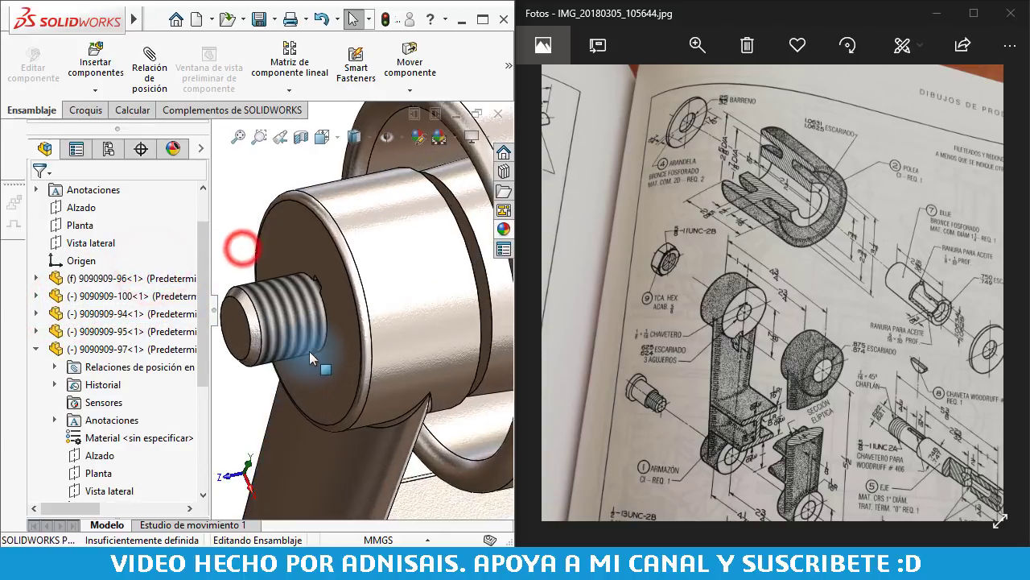
scroll(246, 240, "down", 2)
scroll(310, 281, "up", 2)
scroll(310, 298, "up", 2)
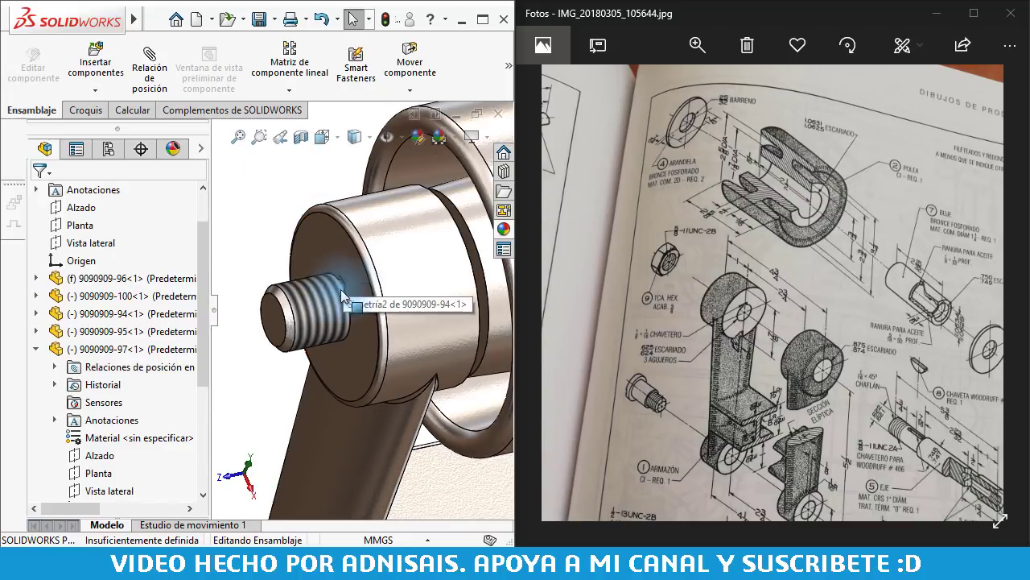
left_click_drag(309, 314, 254, 314)
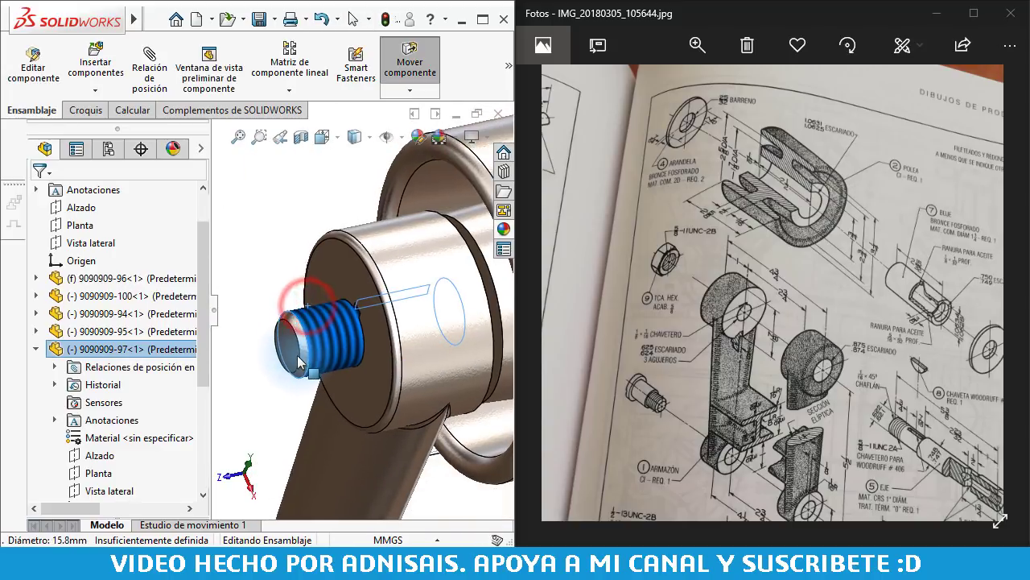
middle_click_drag(254, 314, 218, 294)
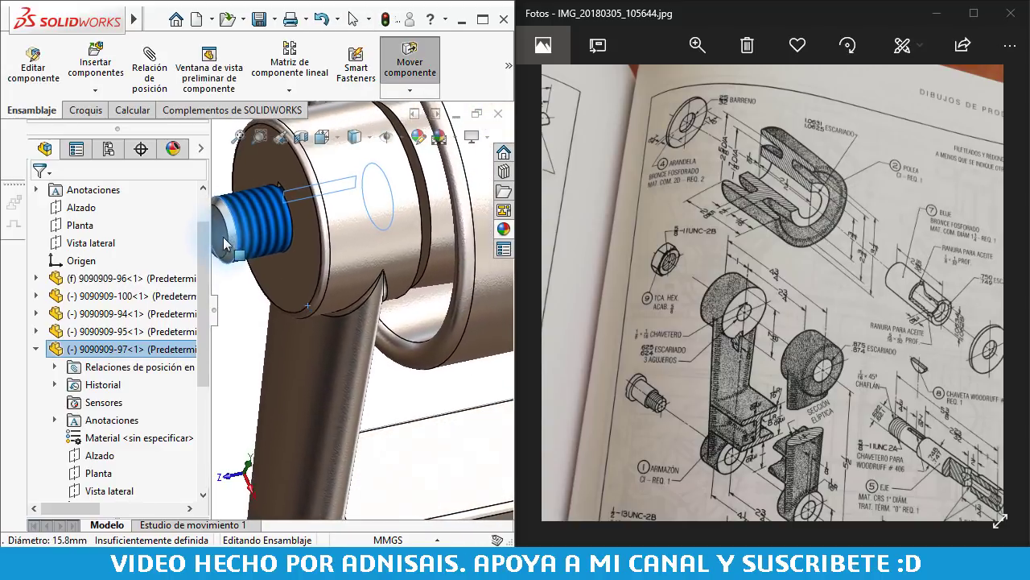
key("Escape")
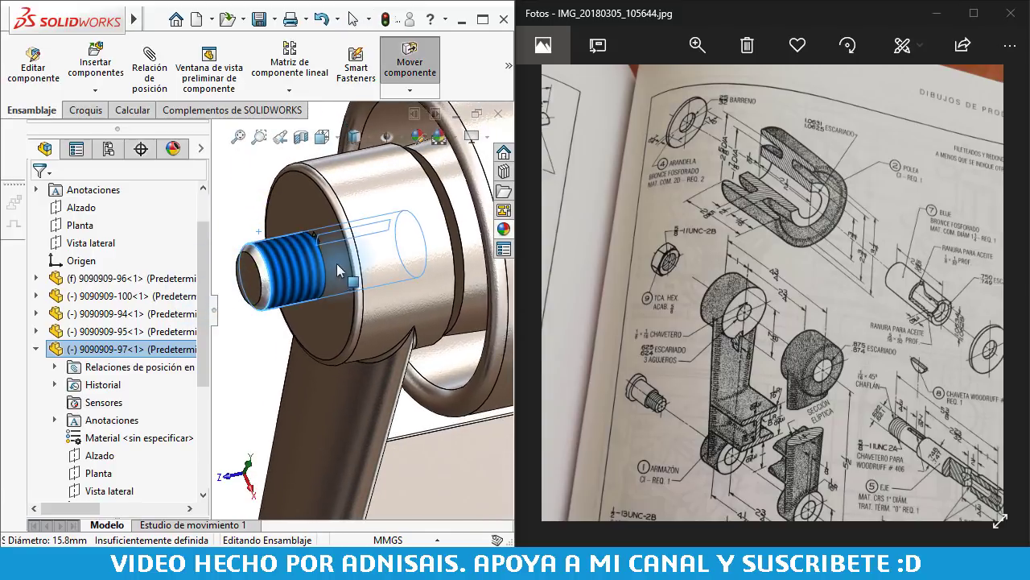
- Make the hub see-through with Cambiar transparencia to reveal the shaft inside
scroll(290, 274, "down", 3)
scroll(346, 234, "down", 2)
mouse_move(353, 220)
middle_mouse_down()
mouse_move(350, 234)
mouse_move(282, 240)
middle_mouse_up()
left_click(282, 236)
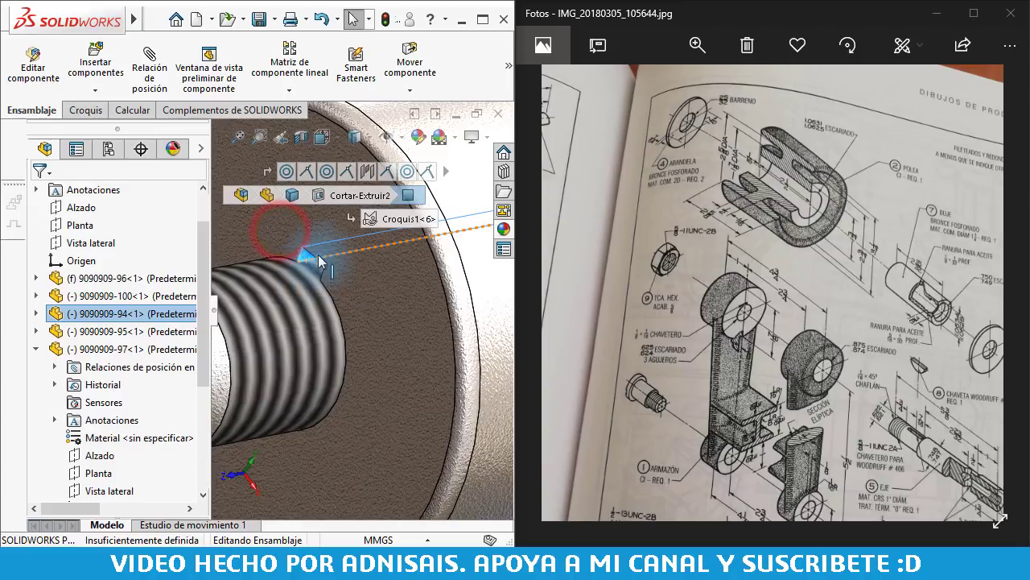
scroll(314, 265, "up", 2)
scroll(338, 290, "up", 1)
scroll(342, 290, "up", 3)
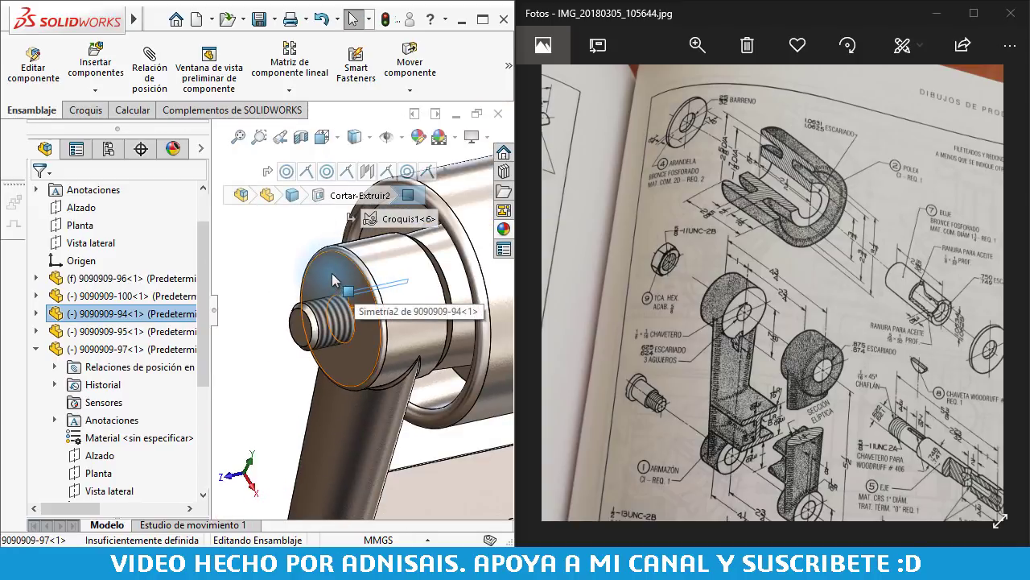
left_click(331, 274)
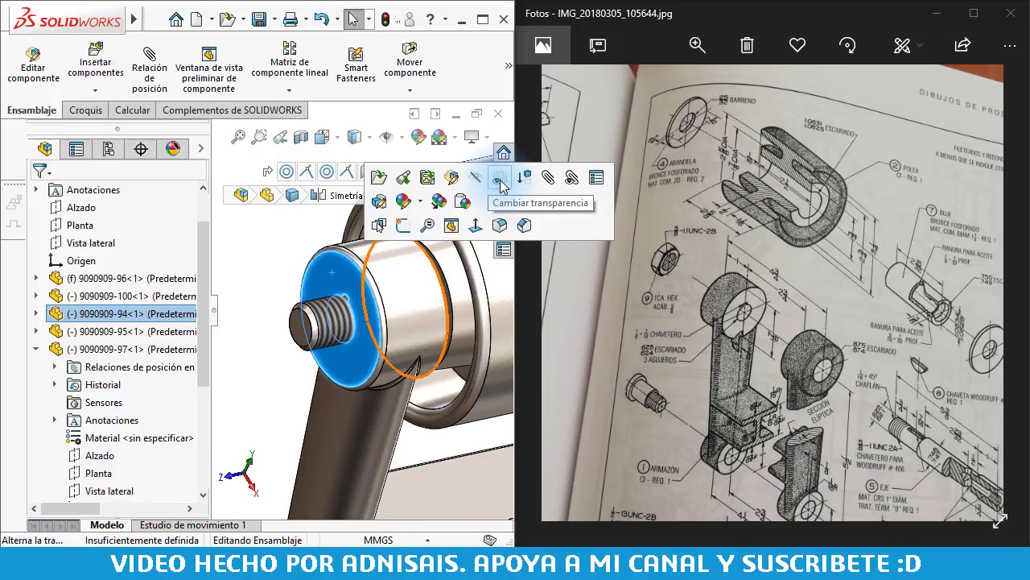
left_click(500, 179)
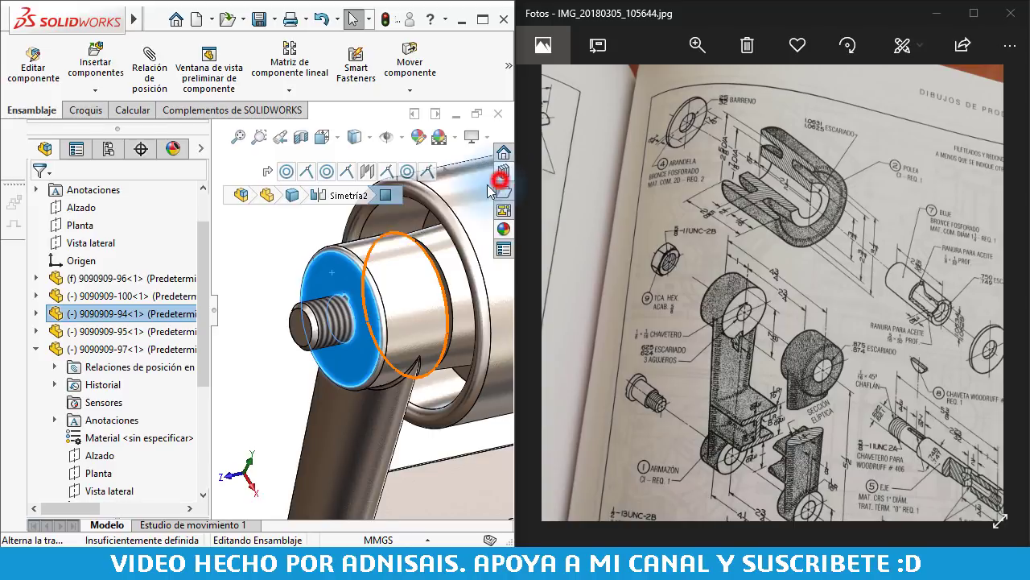
left_click(258, 252)
scroll(345, 299, "down", 2)
scroll(396, 310, "down", 3)
scroll(398, 309, "up", 1)
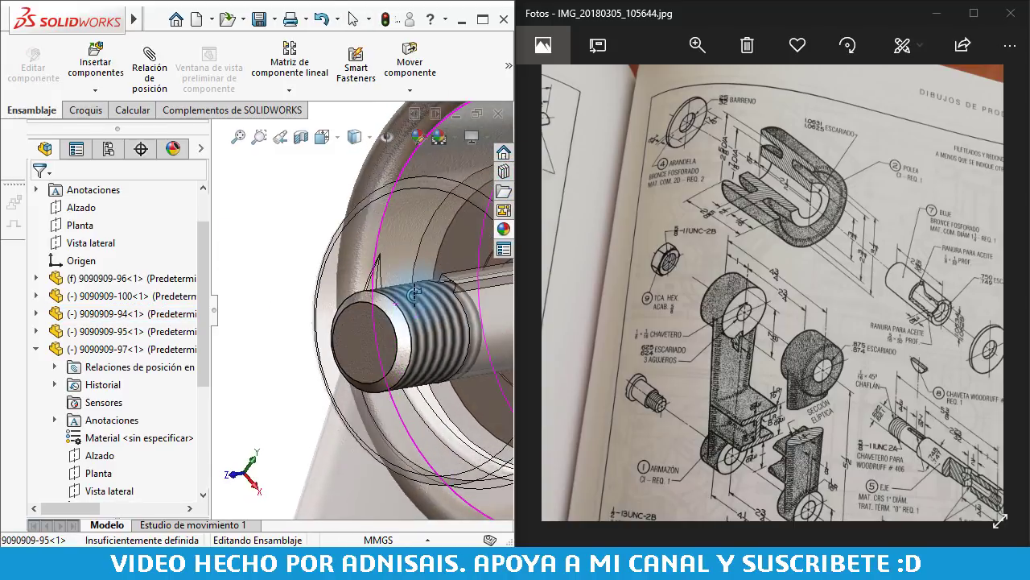
scroll(406, 311, "up", 1)
scroll(415, 312, "up", 1)
scroll(425, 313, "up", 1)
scroll(410, 302, "down", 3)
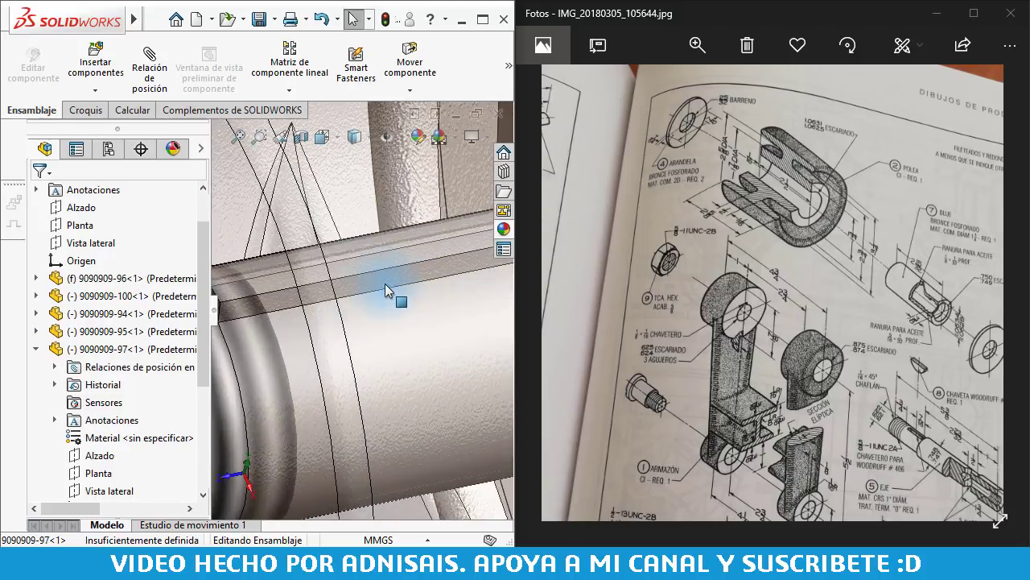
- Mate the shaft key's flat face Paralelo to the hub's keyway face
mouse_move(391, 287)
middle_mouse_down()
mouse_move(446, 301)
mouse_move(396, 285)
mouse_move(299, 296)
mouse_move(357, 281)
mouse_move(341, 305)
mouse_move(345, 295)
mouse_move(338, 344)
mouse_move(415, 340)
mouse_move(445, 368)
middle_mouse_up()
scroll(396, 285, "up", 2)
left_click(295, 292)
left_click(445, 368, "ctrl")
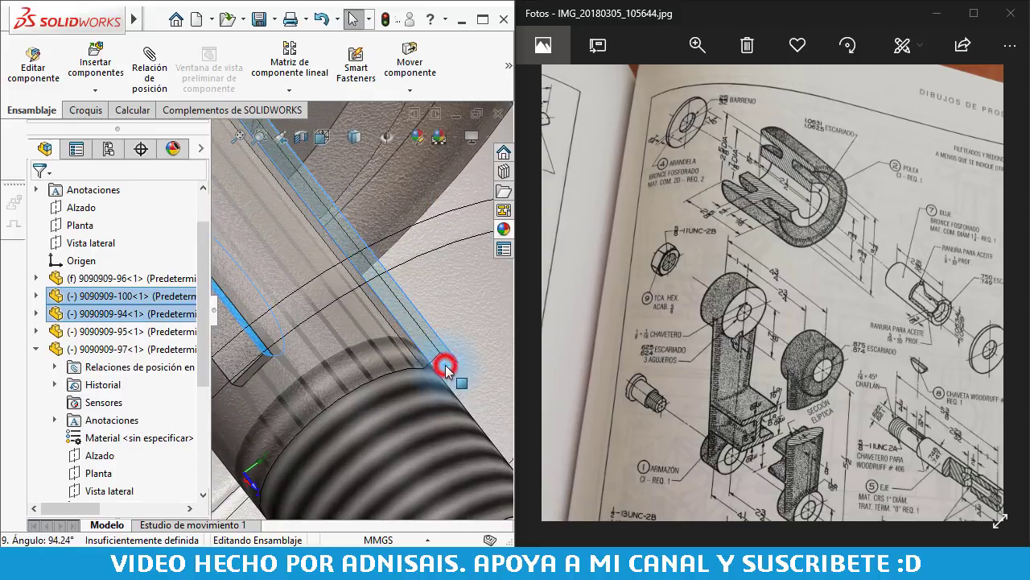
left_click(511, 353)
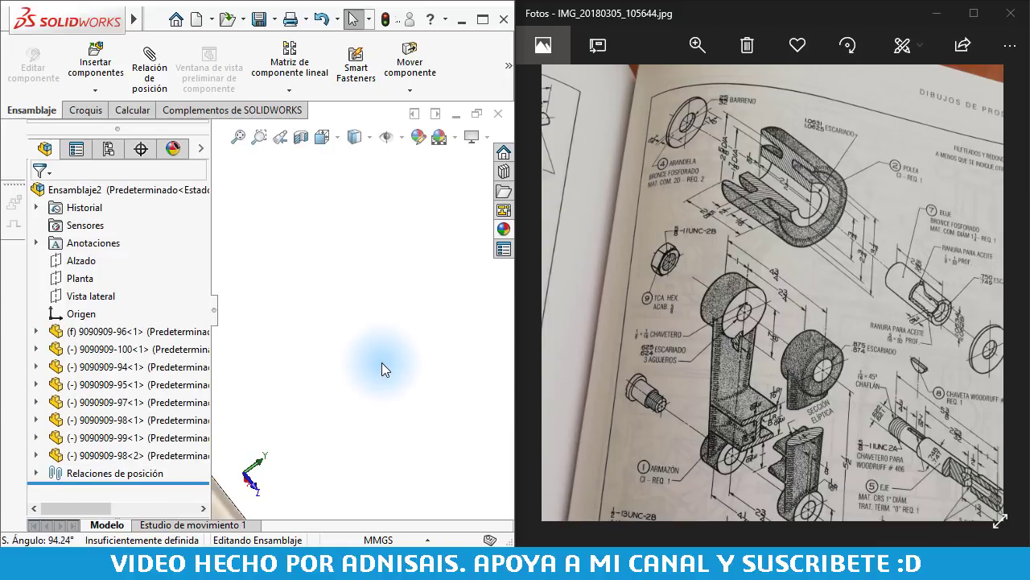
- Show the assembly in isometric view and orbit around the shaft to inspect the roller
key("ctrl+7")
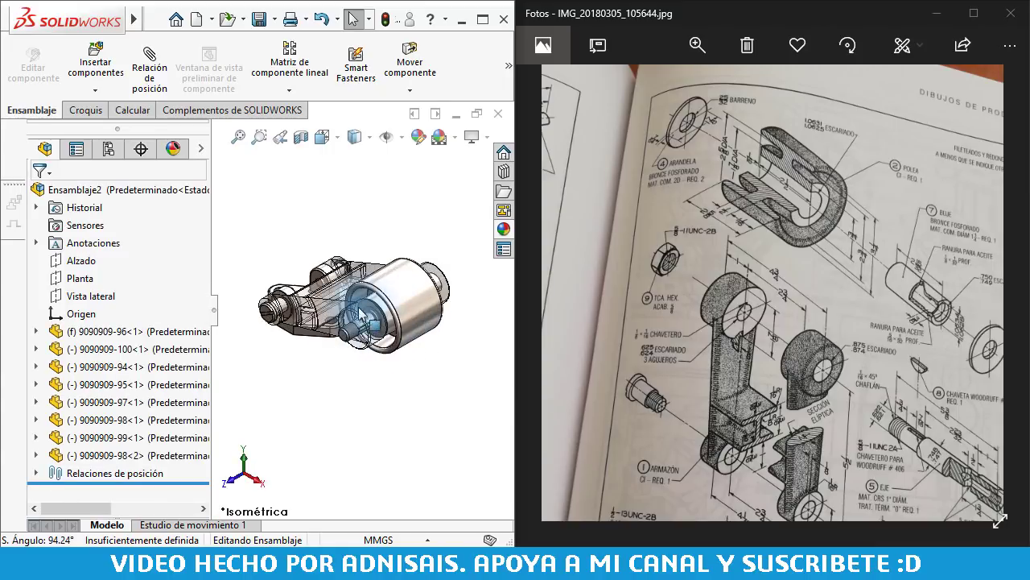
scroll(386, 342, "down", 3)
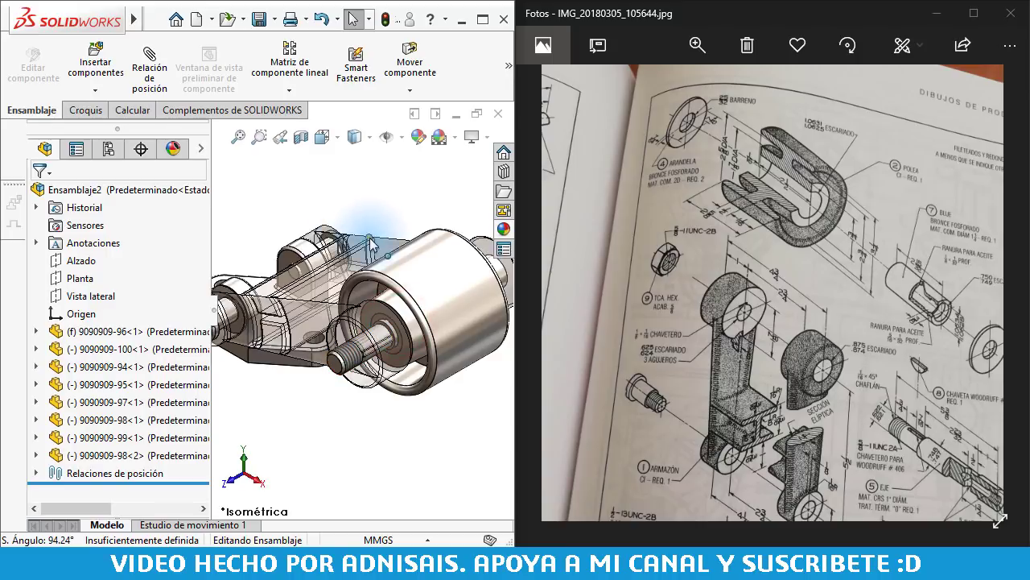
left_click_drag(371, 254, 326, 165)
scroll(325, 165, "down", 3)
scroll(306, 226, "up", 4)
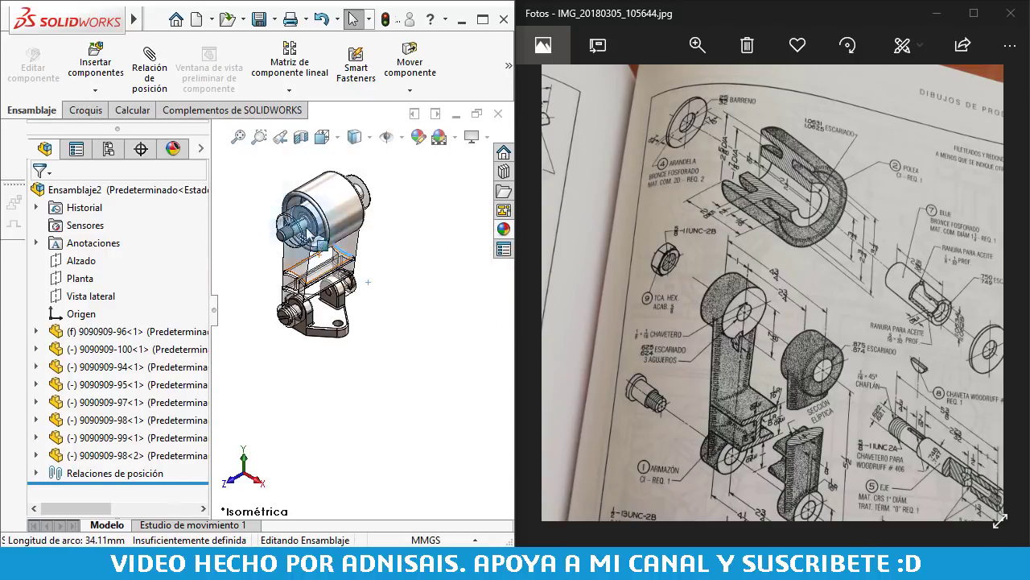
scroll(283, 293, "down", 5)
scroll(283, 293, "down", 2)
mouse_move(283, 293)
middle_mouse_down()
mouse_move(310, 266)
mouse_move(331, 338)
middle_mouse_up()
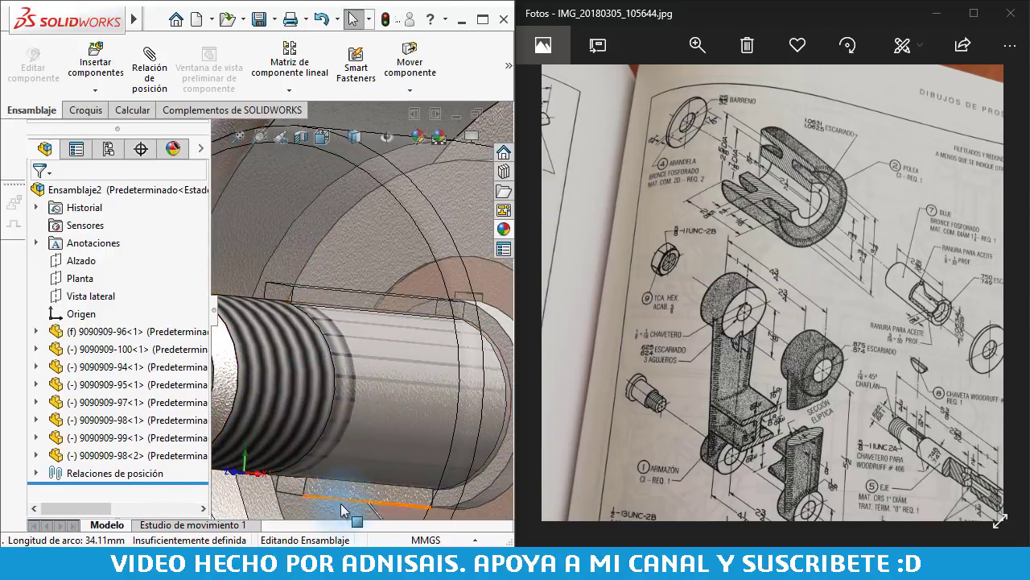
middle_click_drag(341, 448, 93, 473)
- Flip the alignment of the Paralelo2 mate and turn the view so the shaft lies horizontal
left_click(35, 473)
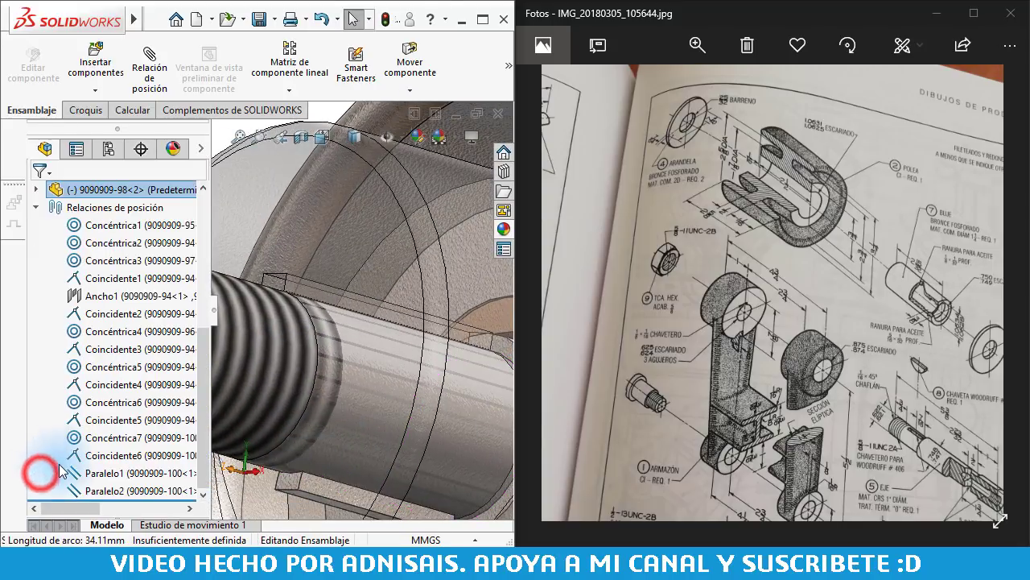
left_click(81, 491)
right_click(80, 491)
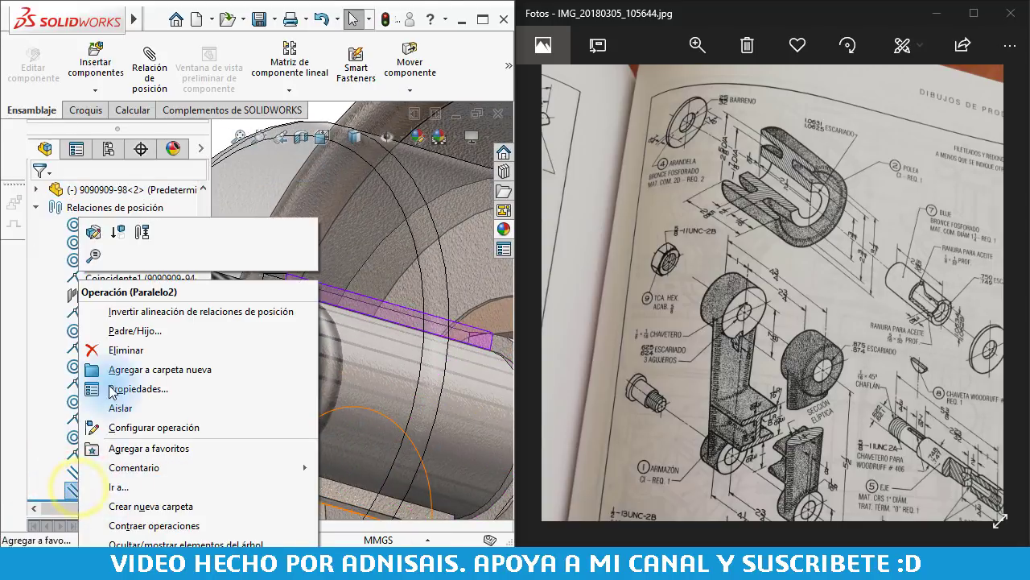
left_click(129, 313)
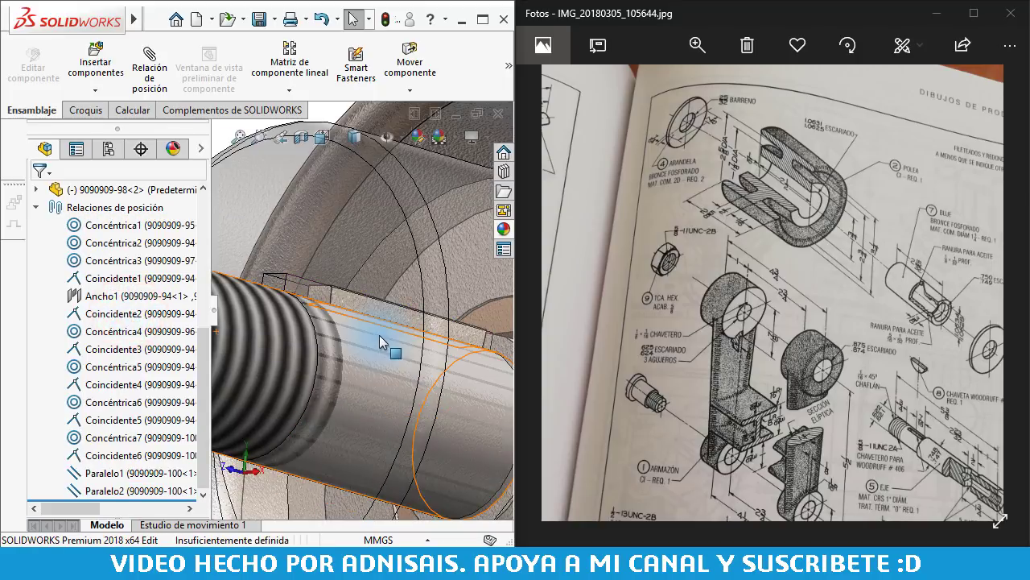
middle_click_drag(374, 330, 366, 312)
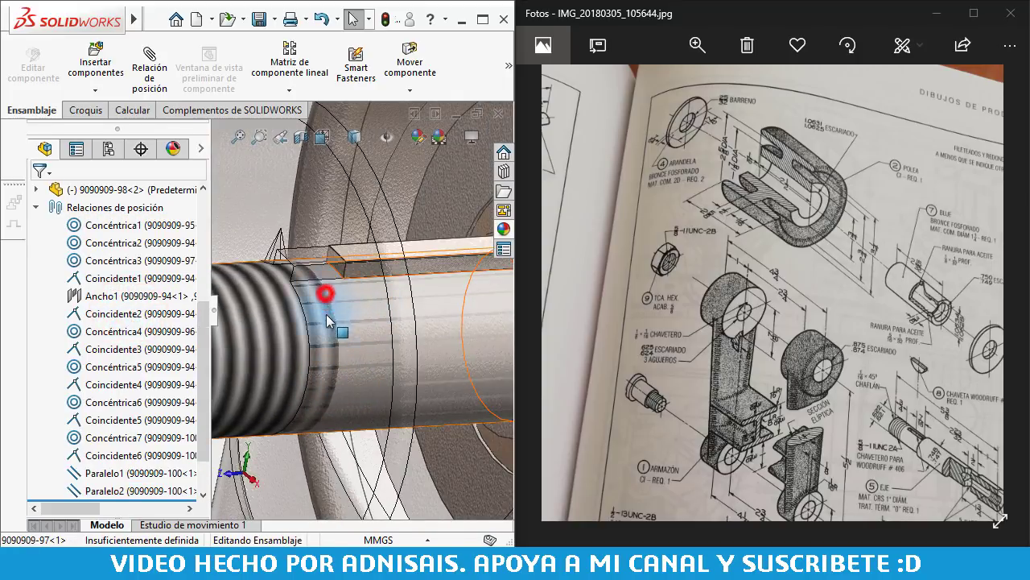
- Make the wheel opaque again by toggling off its transparency
left_click(325, 294)
scroll(331, 314, "up", 2)
scroll(354, 291, "down", 3)
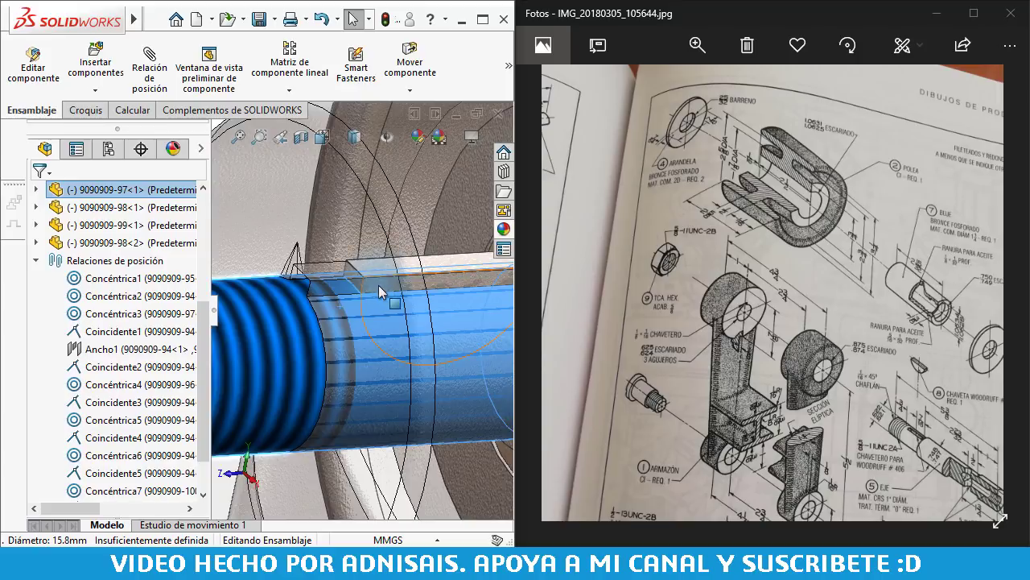
left_click(277, 223)
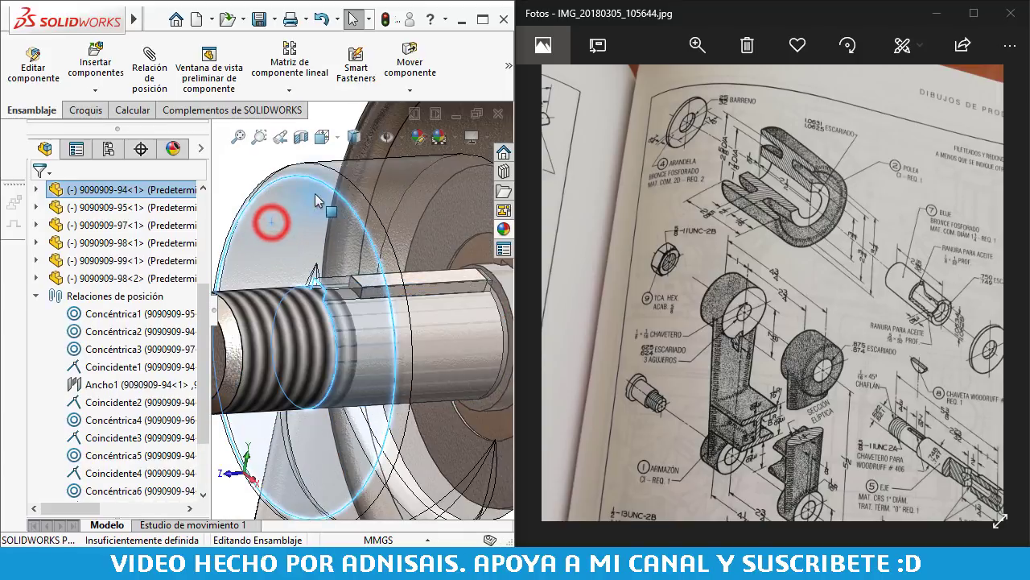
left_click(291, 196)
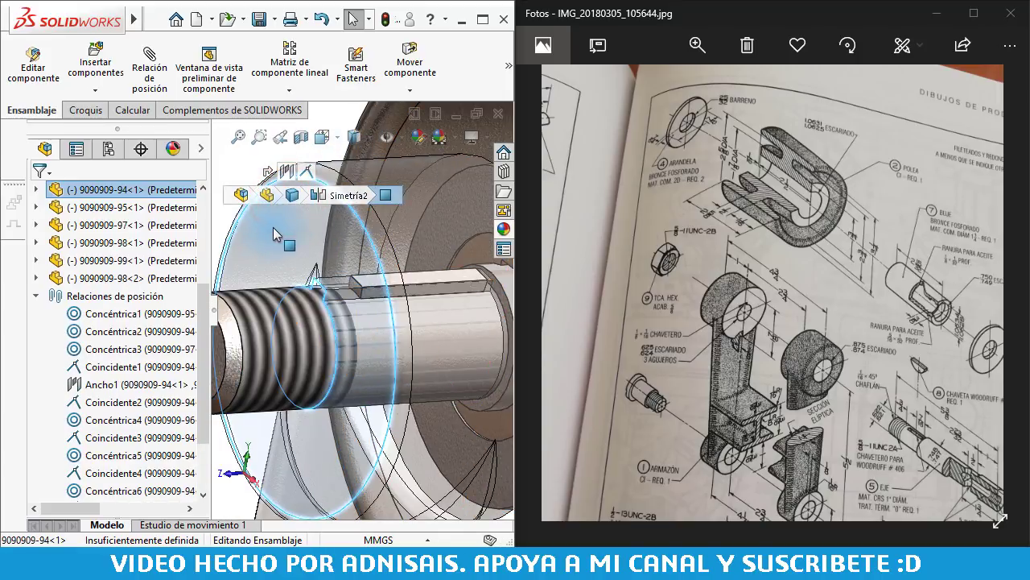
scroll(359, 278, "up", 4)
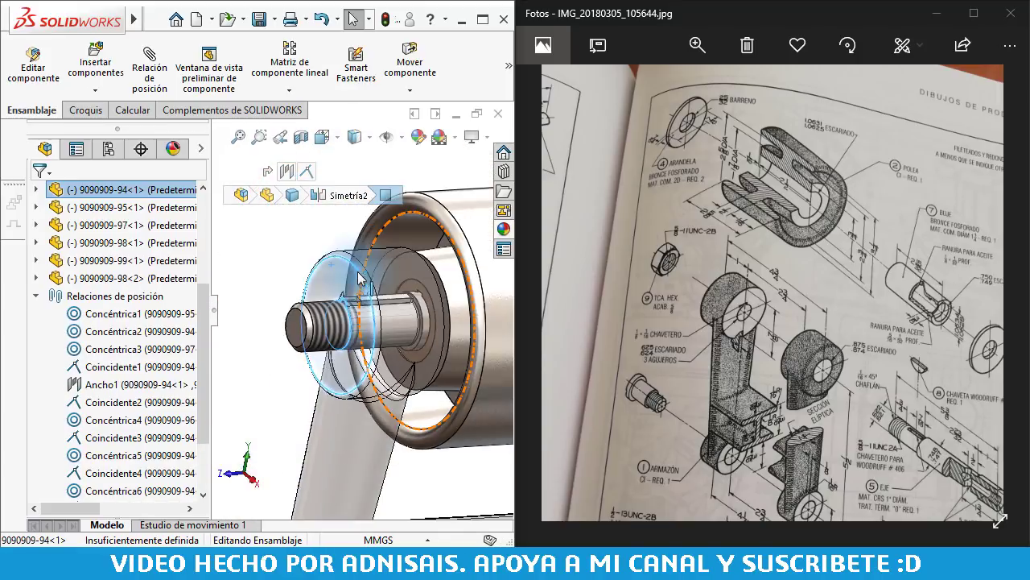
right_click(335, 367)
left_click(314, 368)
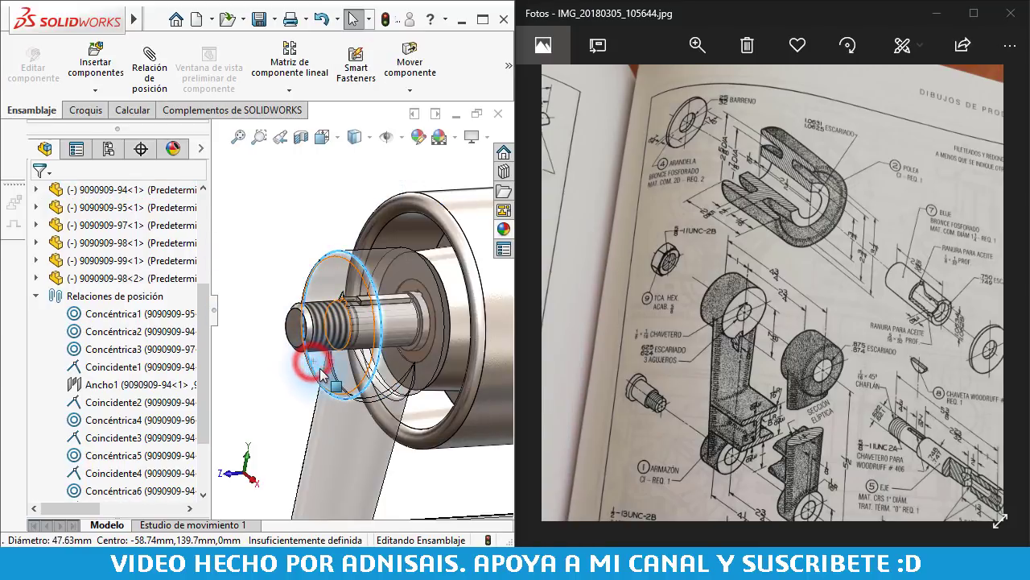
left_click(488, 274)
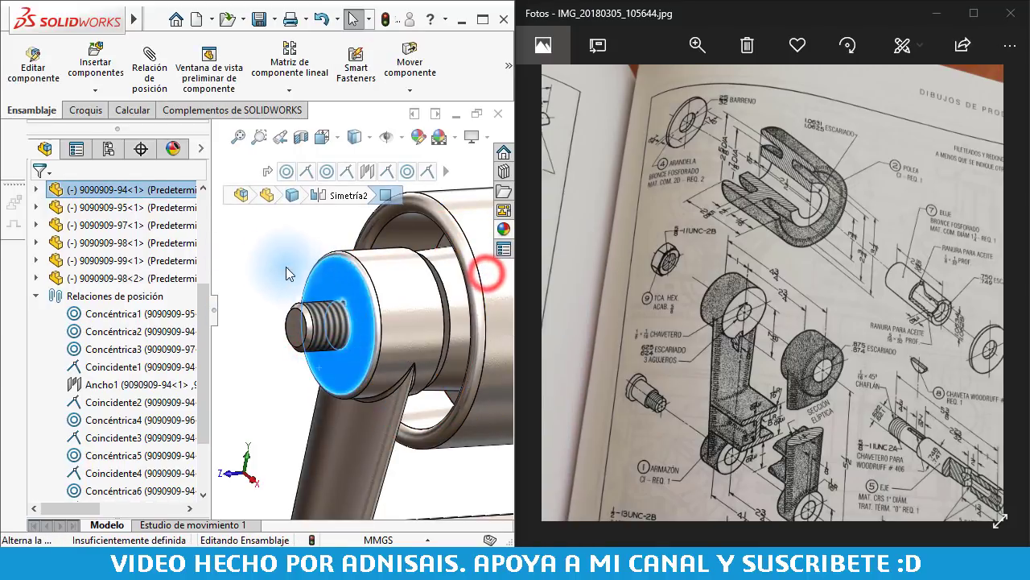
- Zoom in on the threaded shaft end, then return to isometric view
scroll(276, 260, "down", 3)
scroll(276, 259, "down", 3)
scroll(322, 290, "down", 3)
scroll(350, 310, "down", 3)
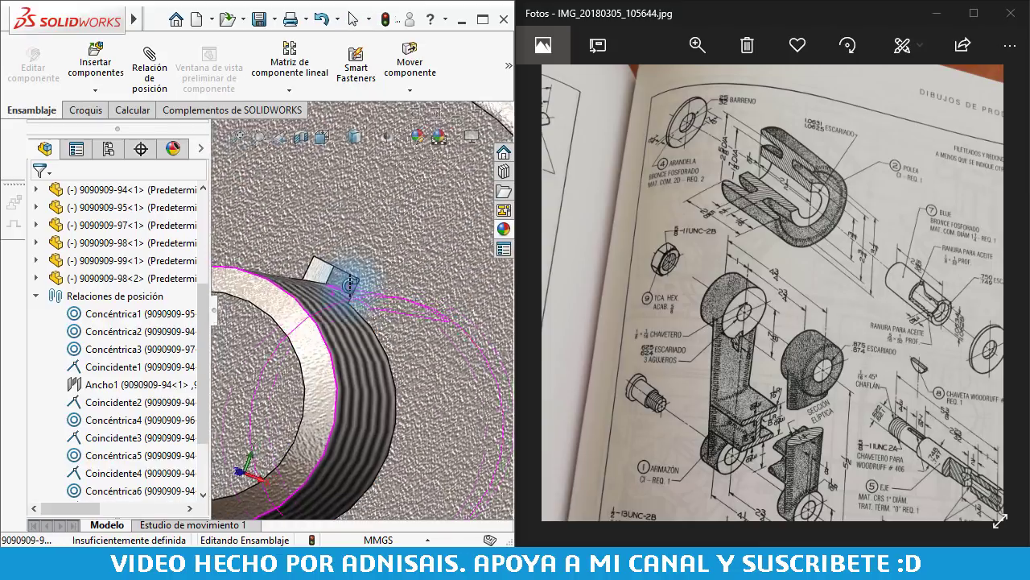
left_click(338, 281)
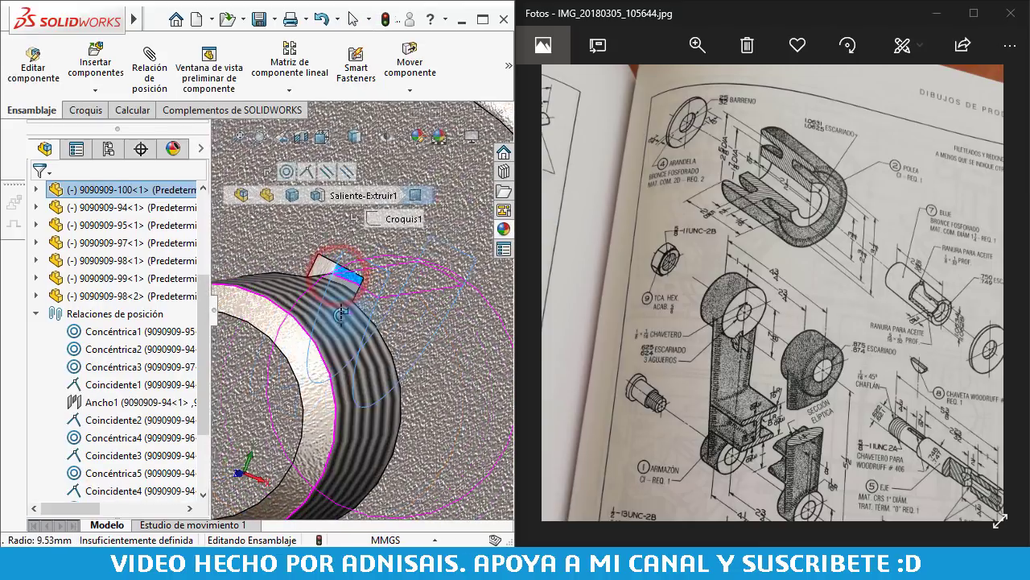
scroll(378, 298, "down", 5)
scroll(394, 306, "up", 3)
scroll(402, 314, "up", 3)
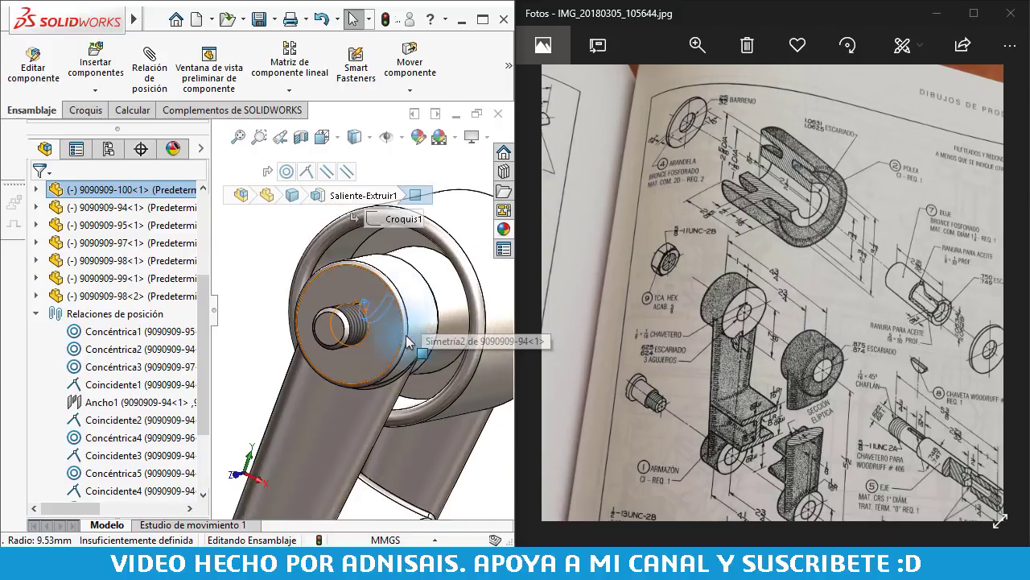
scroll(322, 306, "up", 3)
left_click(270, 294)
key("ctrl+7")
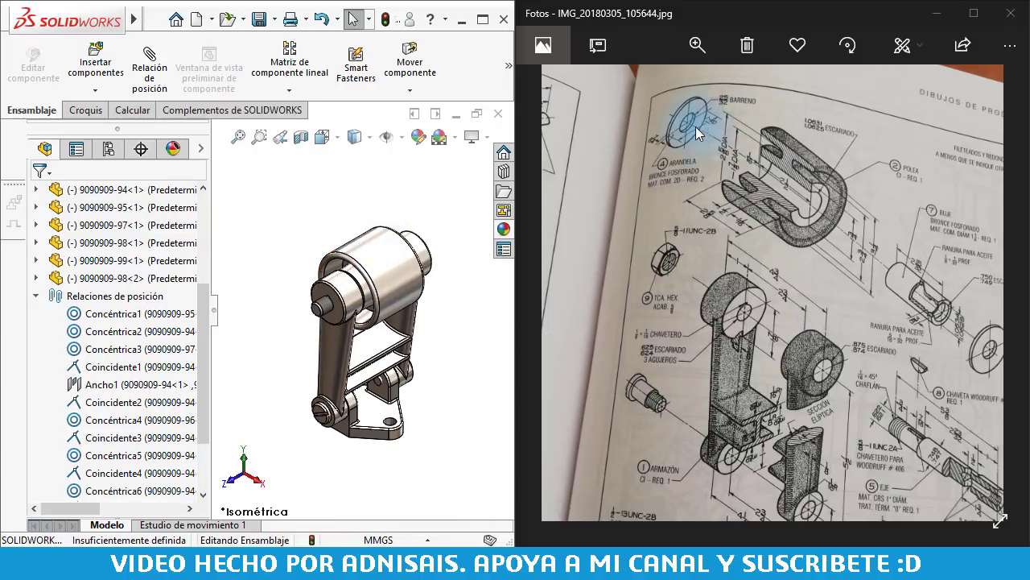
- Rotate and zoom the assembly to inspect the shaft end from another angle
left_click(504, 171)
left_click(275, 276)
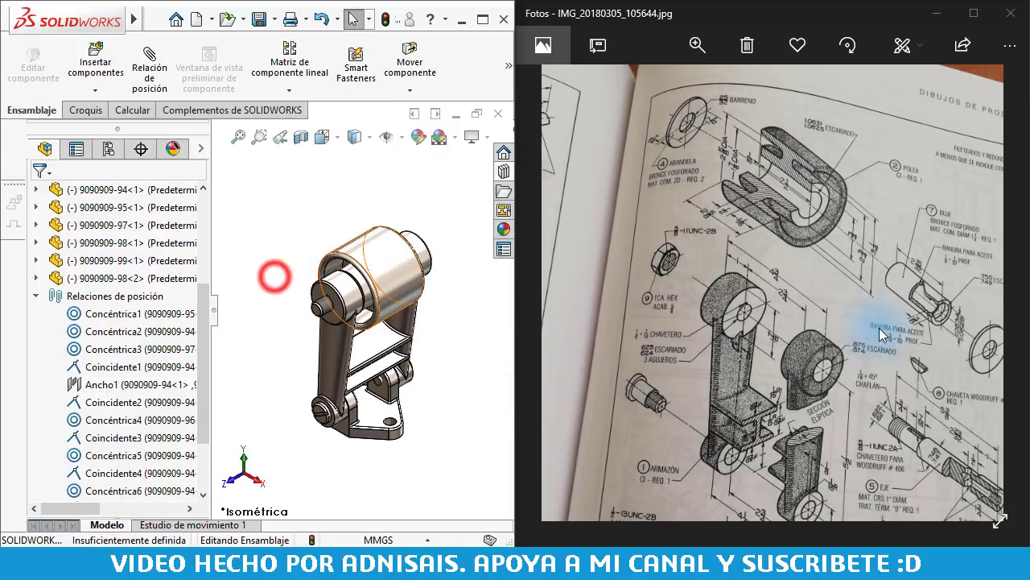
scroll(920, 298, "down", 2)
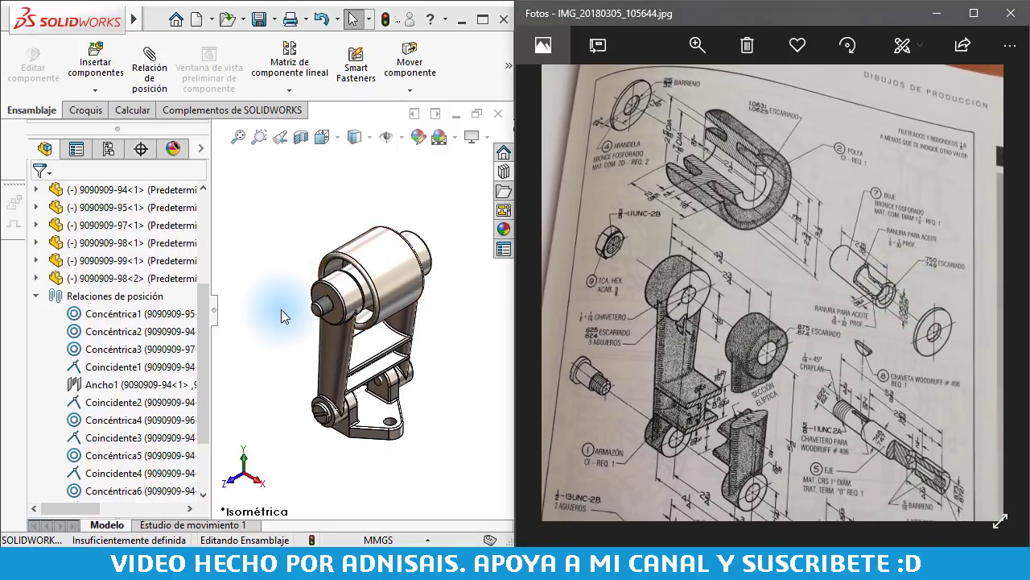
middle_click_drag(239, 296, 352, 254)
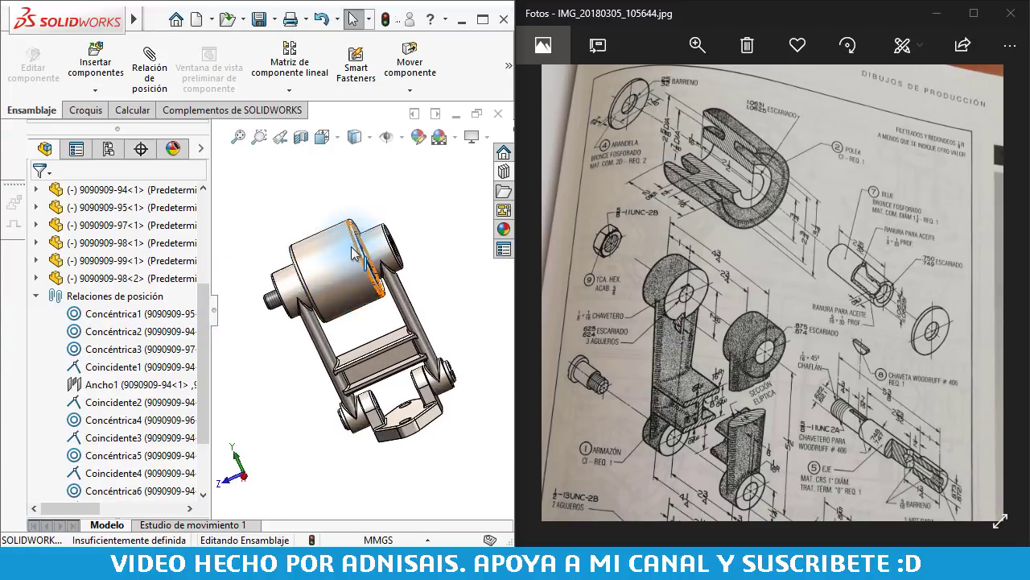
scroll(352, 254, "down", 5)
scroll(294, 349, "up", 3)
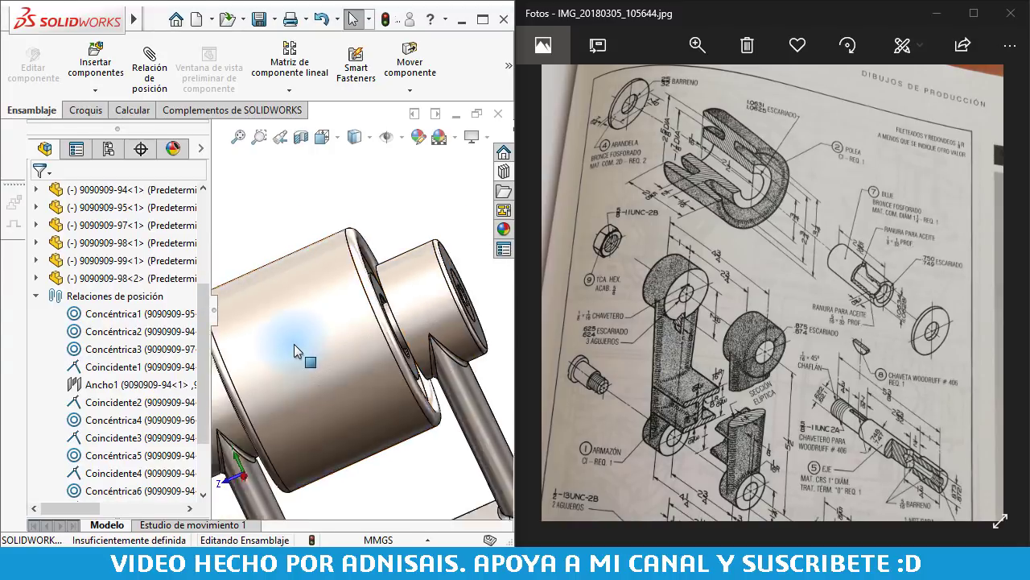
scroll(271, 351, "up", 3)
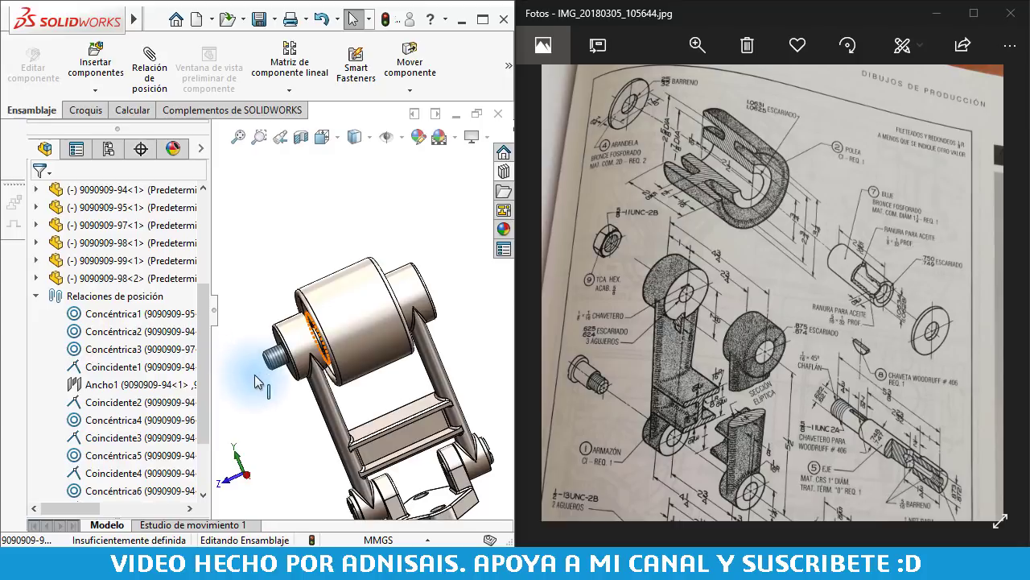
scroll(260, 380, "down", 5)
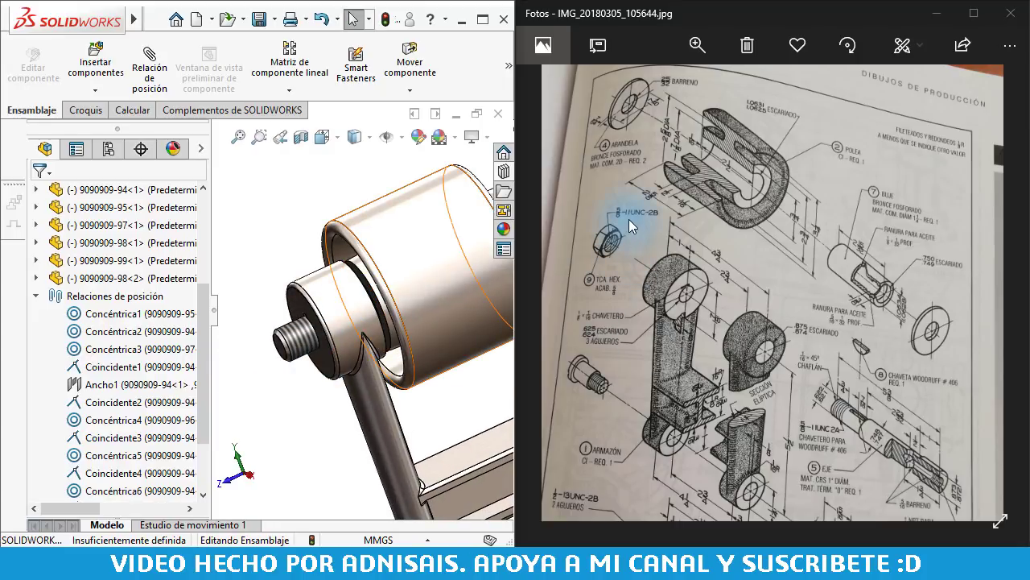
- Browse the Design Library Toolbox to the Tuercas hex nut parts
left_click(277, 246)
left_click(504, 172)
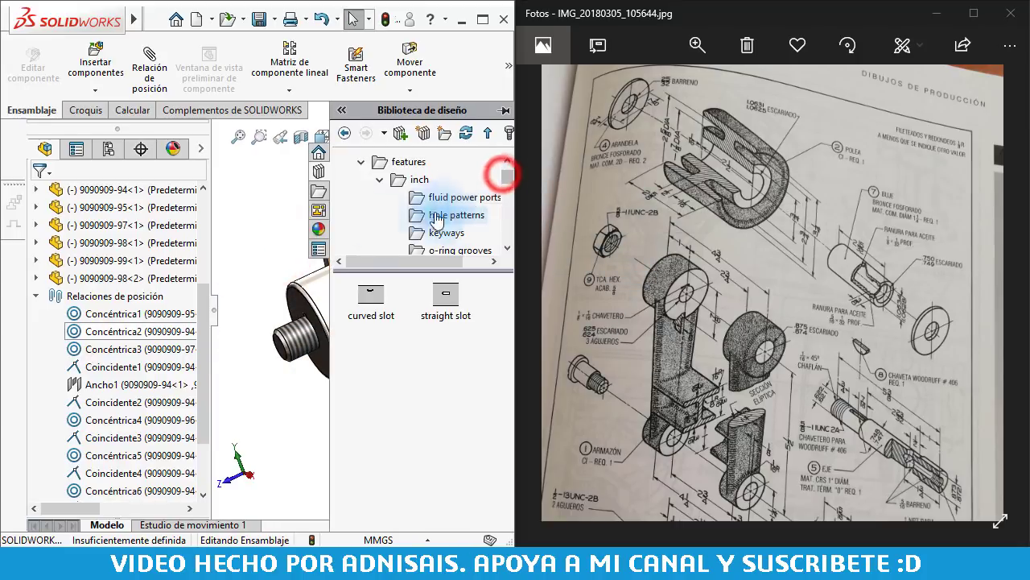
double_click(369, 164)
scroll(365, 199, "up", 2)
scroll(367, 200, "down", 2)
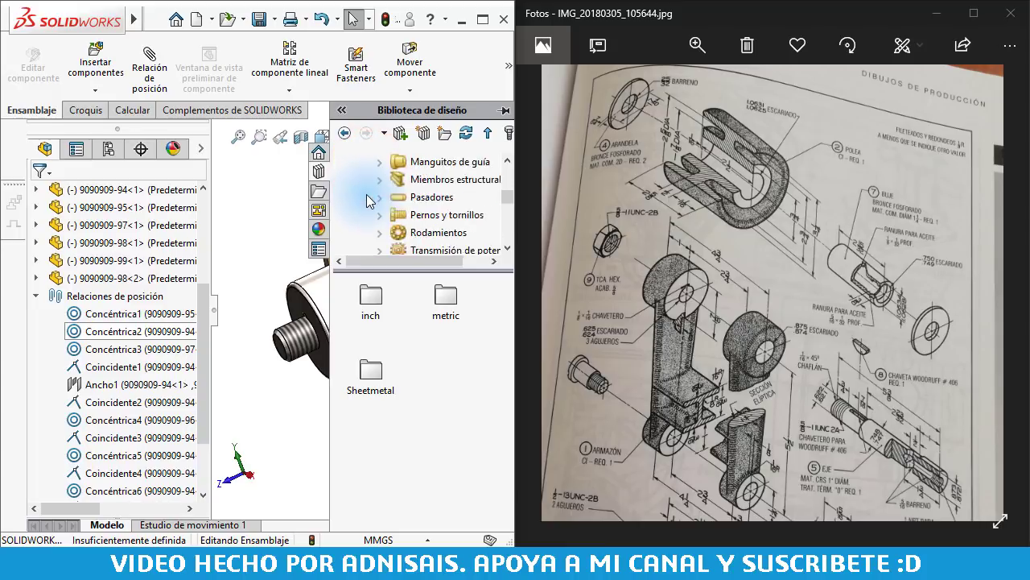
scroll(368, 197, "down", 2)
double_click(407, 214)
scroll(414, 185, "down", 1)
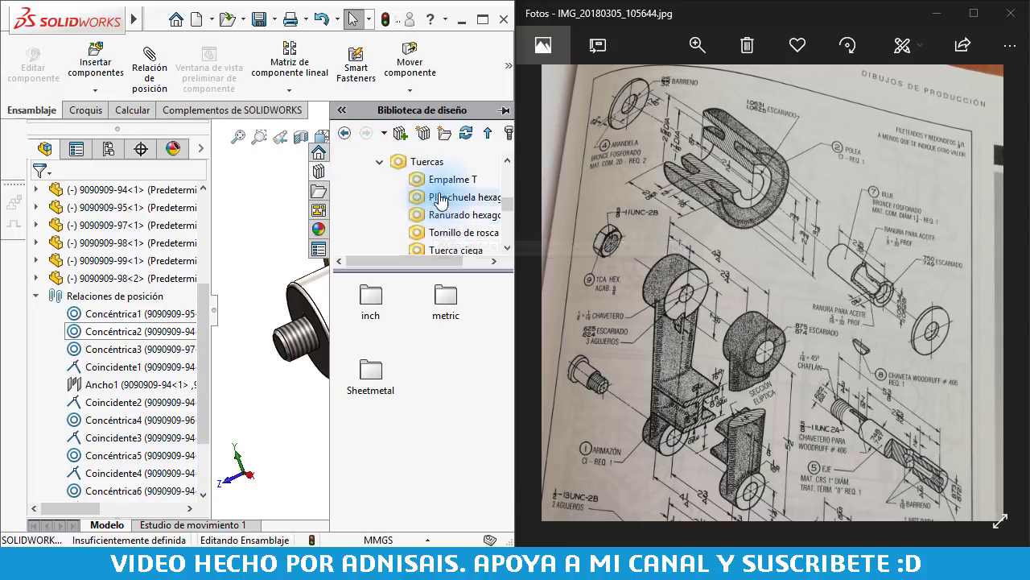
scroll(421, 177, "down", 1)
left_click(449, 233)
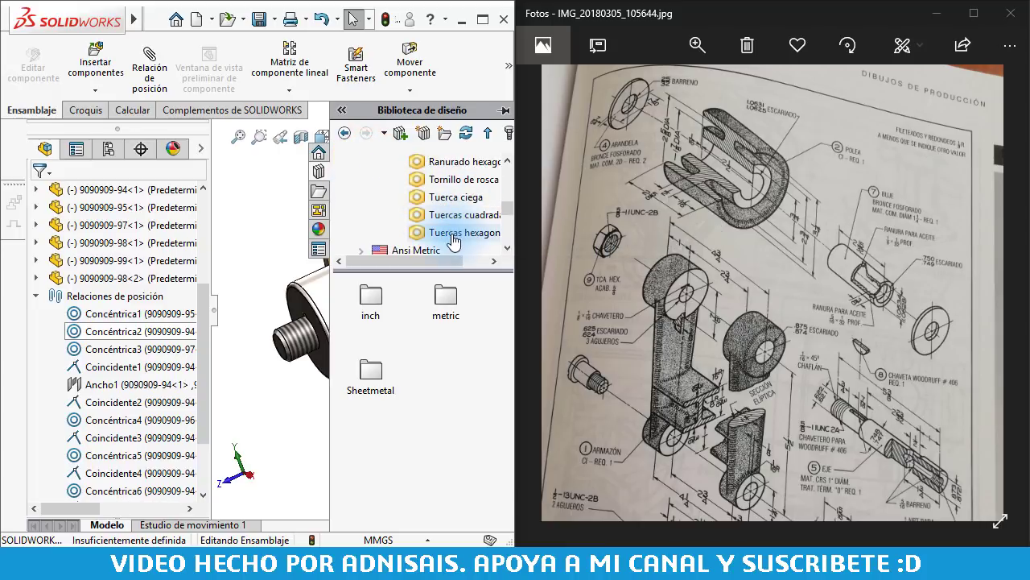
scroll(432, 447, "down", 2)
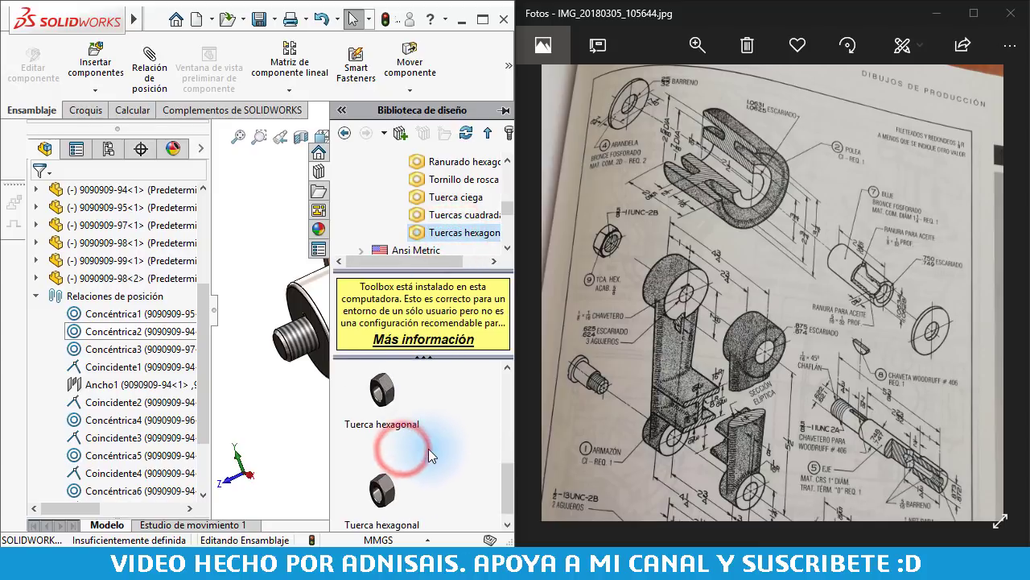
- Place a 5/8-11 hex nut on the threaded end of the shaft
left_click_drag(391, 402, 288, 347)
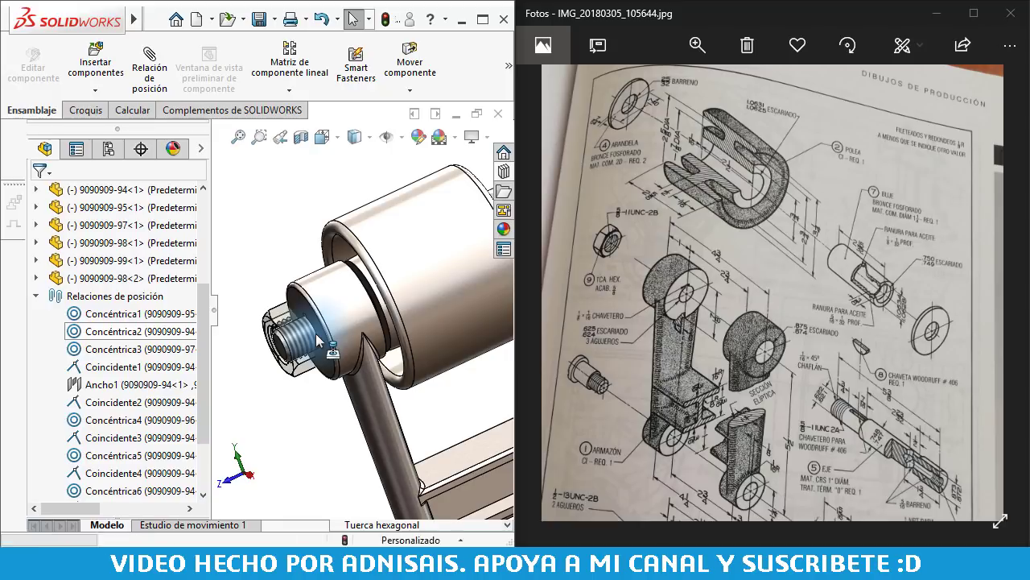
left_click_drag(316, 333, 299, 344)
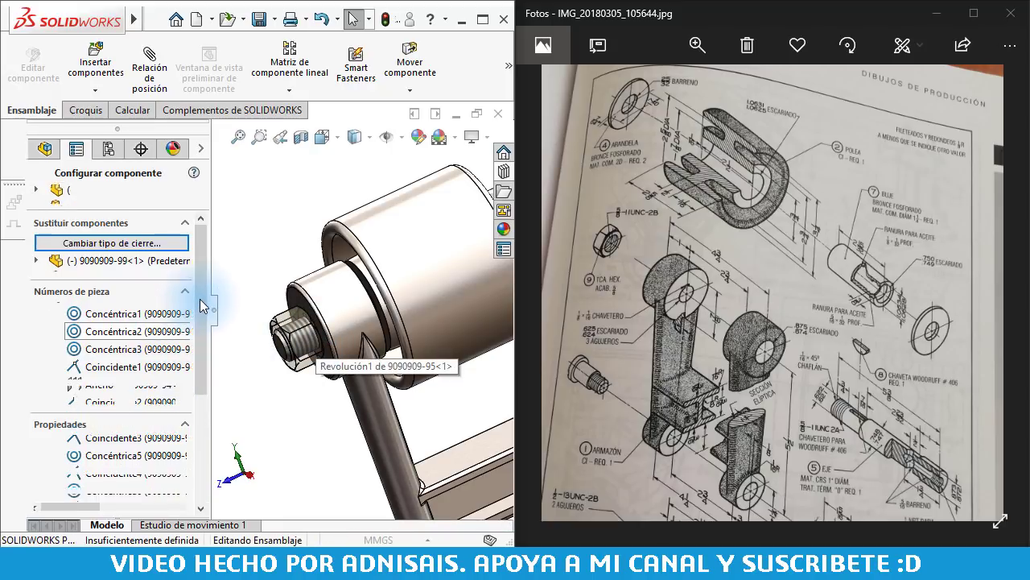
left_click(201, 287)
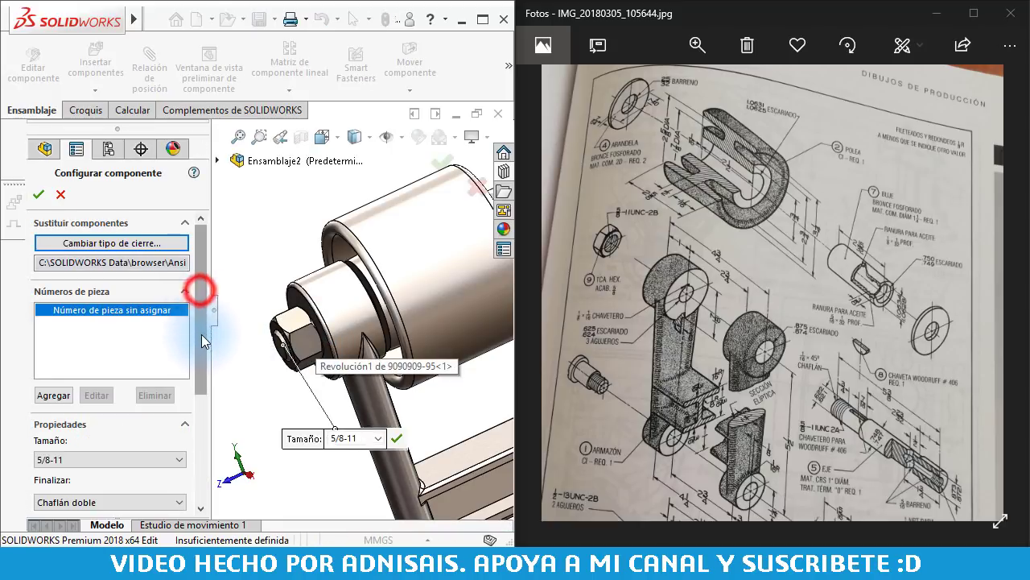
left_click(38, 194)
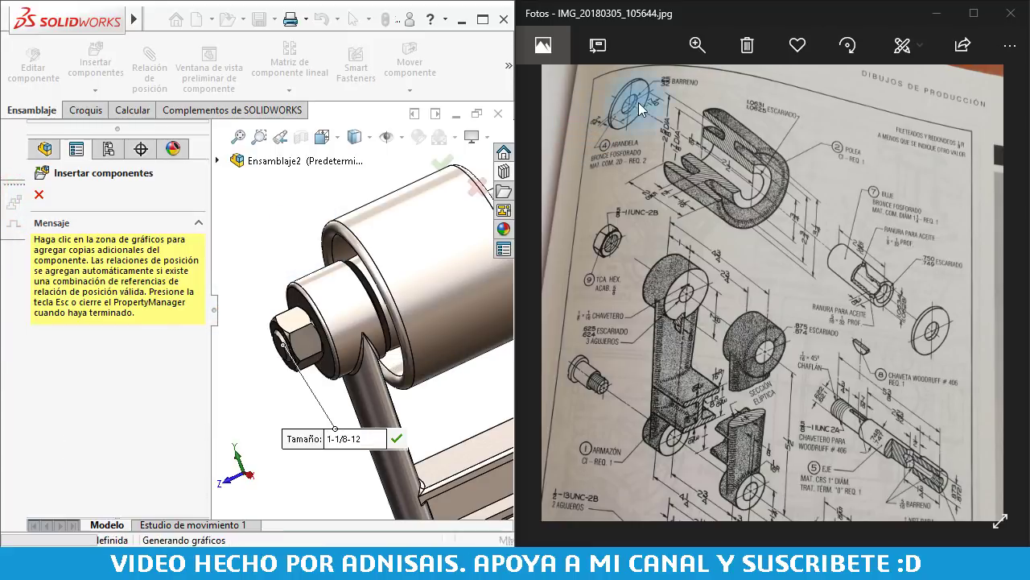
left_click(36, 196)
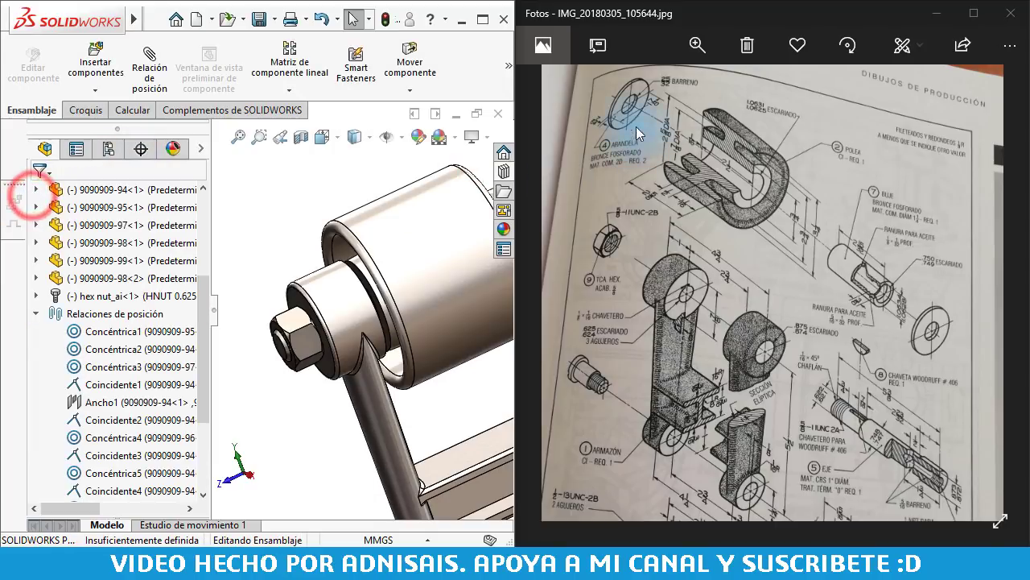
- Create a new part from the Pulgadas template, with the washer drawing in view
scroll(634, 106, "up", 5)
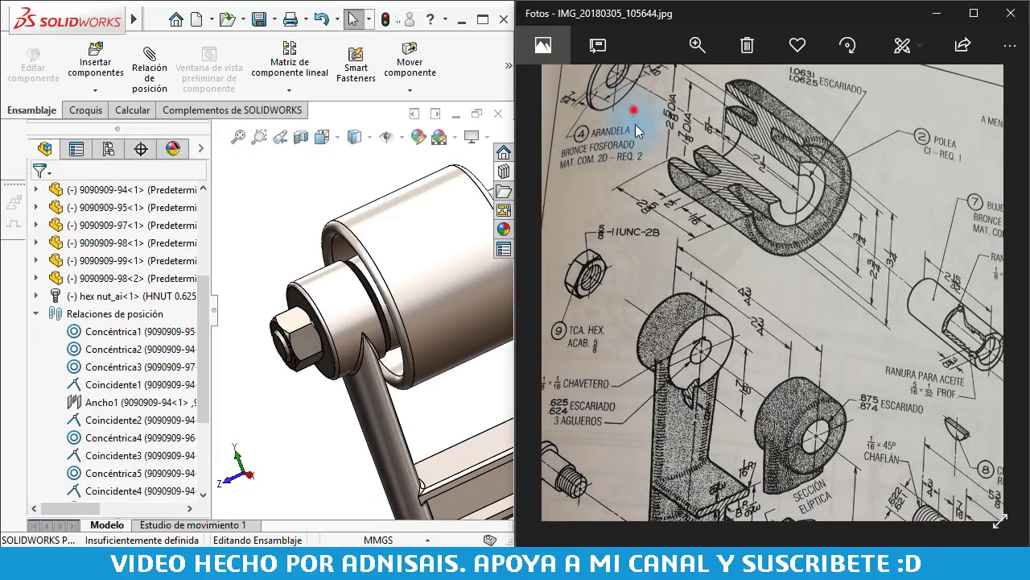
left_click_drag(633, 105, 666, 137)
scroll(666, 137, "up", 1)
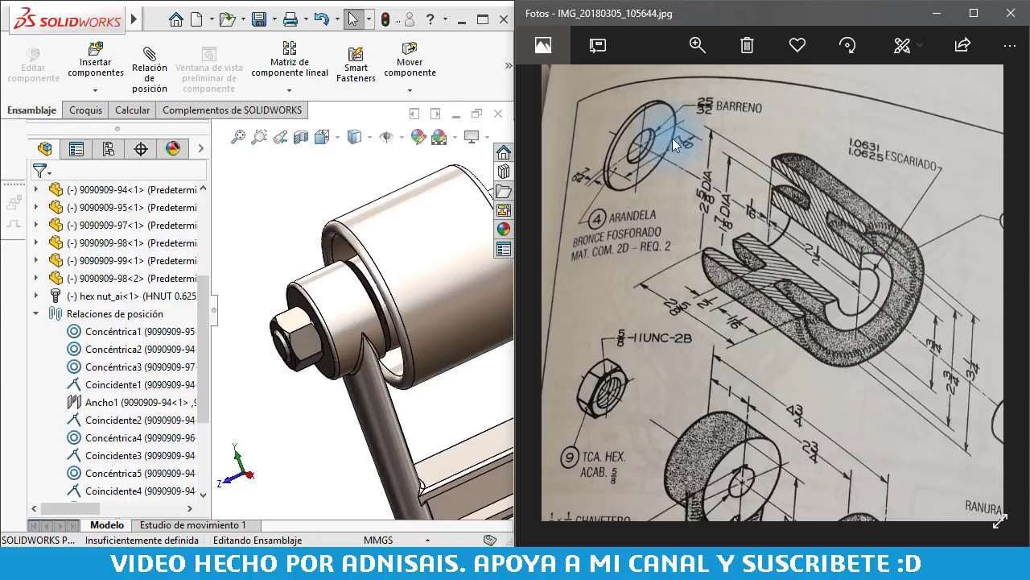
left_click(347, 168)
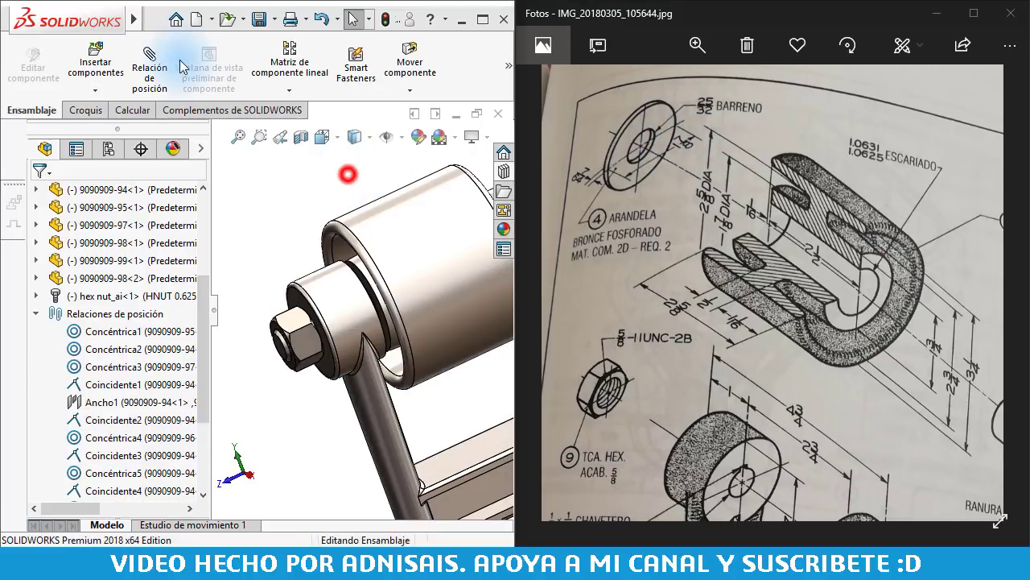
left_click(196, 19)
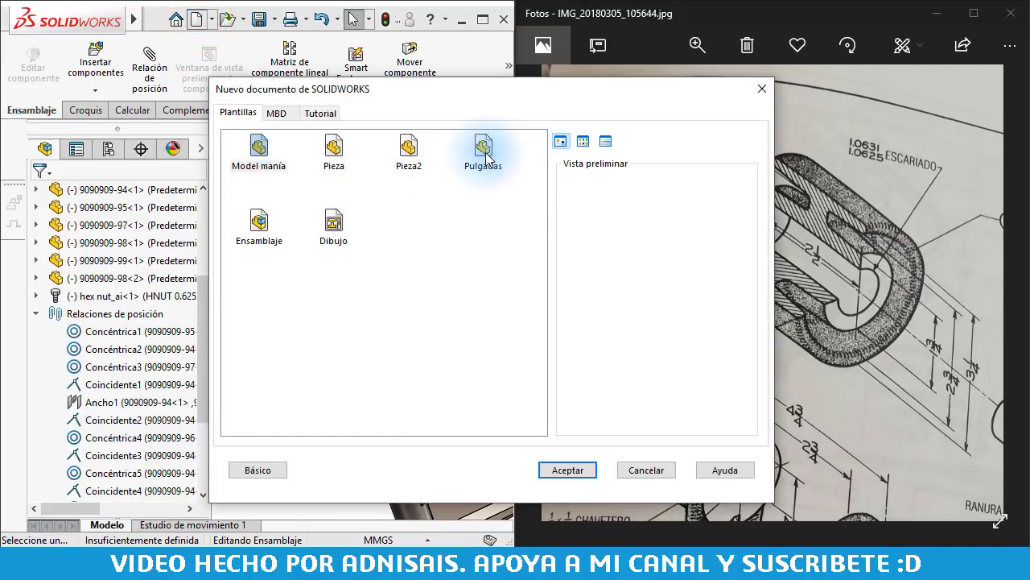
double_click(484, 155)
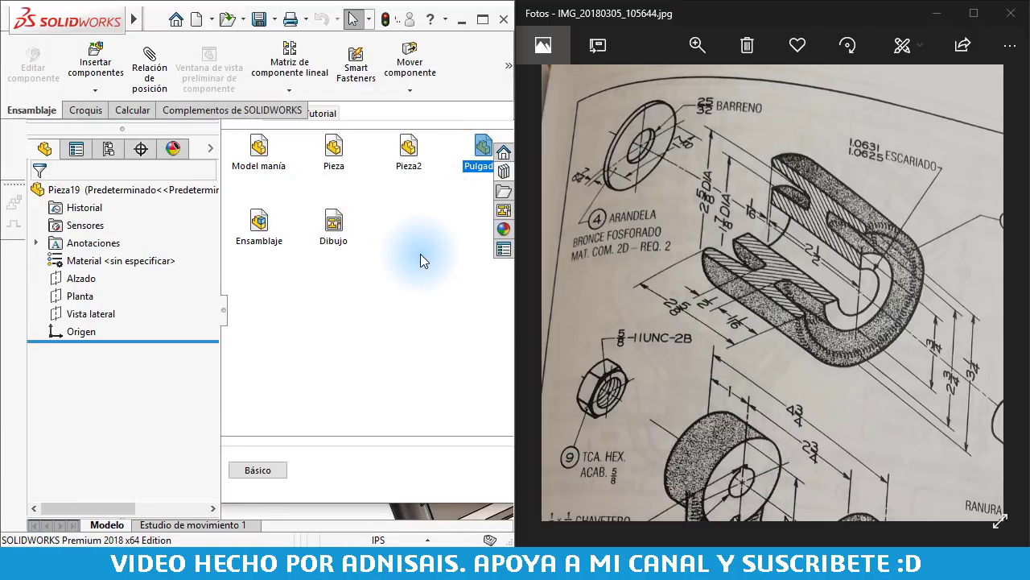
- Sketch two concentric circles centred on the origin on the front plane
left_click(68, 270)
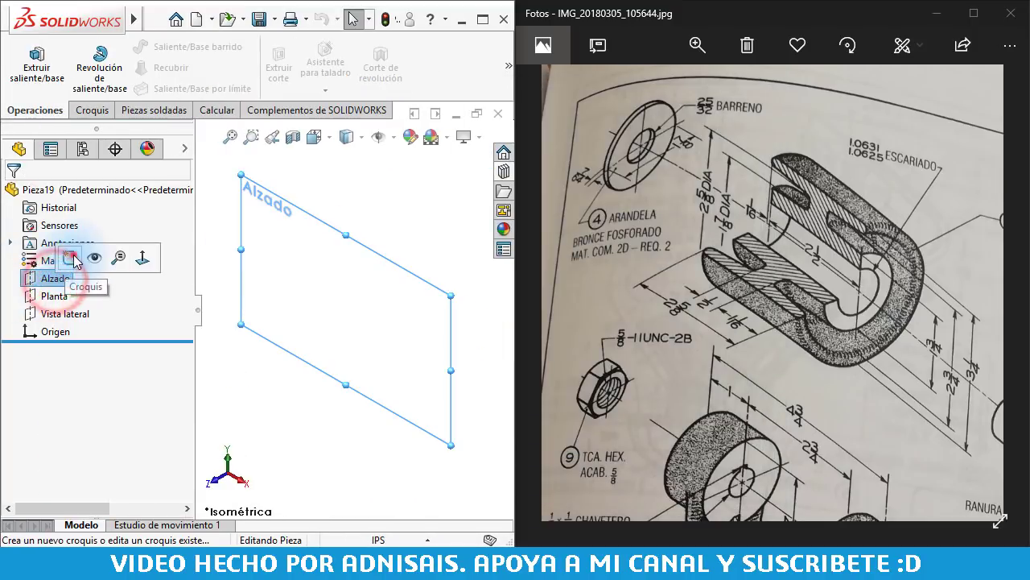
left_click(72, 260)
right_click_drag(299, 308, 393, 314)
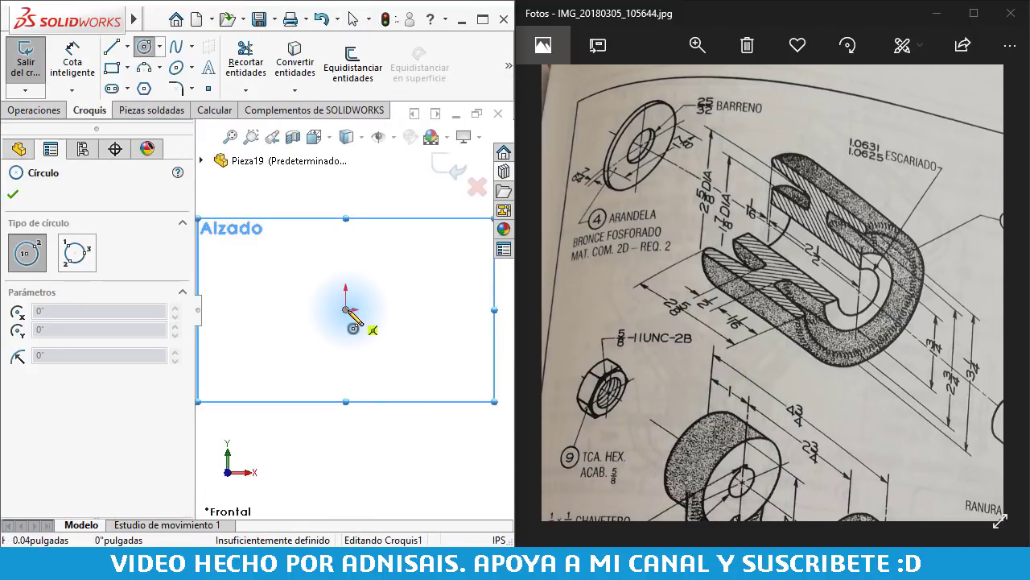
left_click(347, 310)
left_click(391, 281)
left_click(346, 310)
left_click(413, 237)
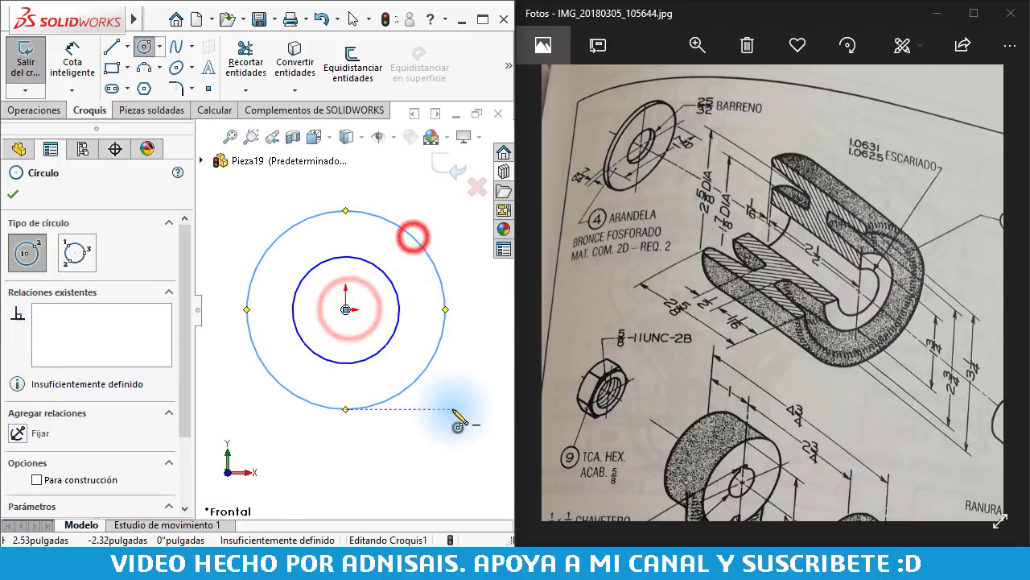
- Dimension the circles to 25/32" inner and 1 7/8" outer diameter
right_click_drag(454, 412, 391, 287)
left_click(382, 275)
left_click(456, 425)
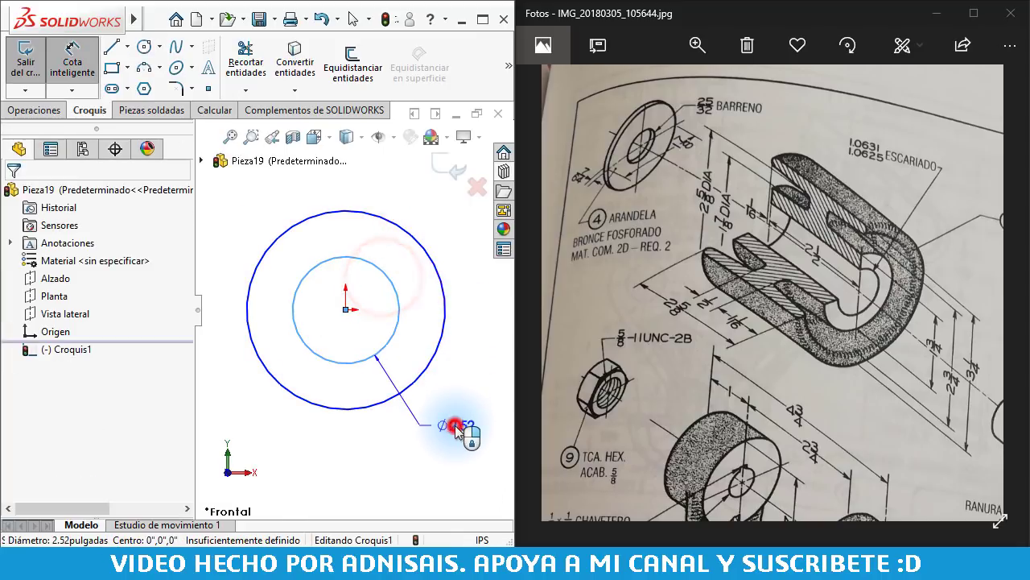
type("25")
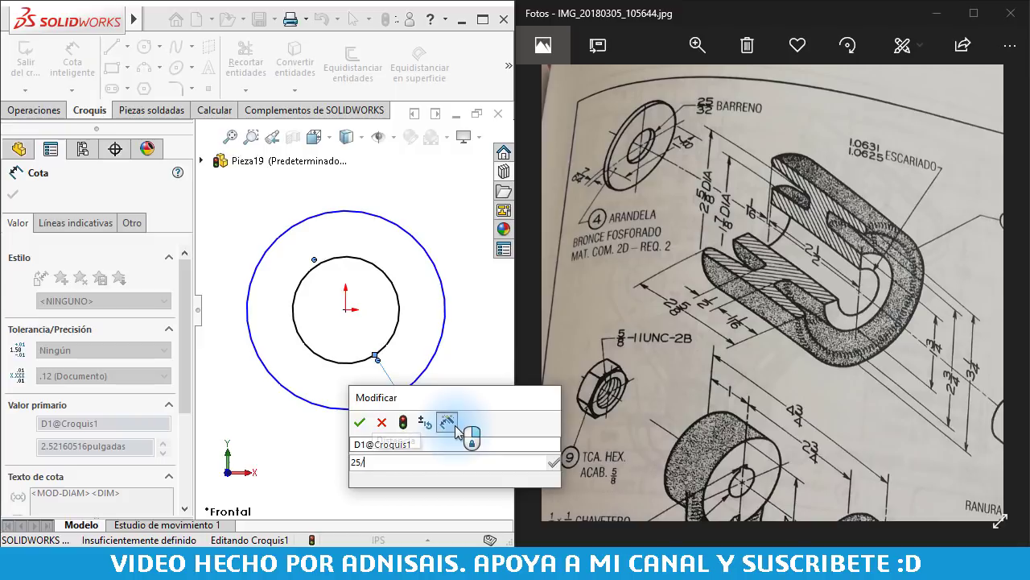
type("/32")
key("Return")
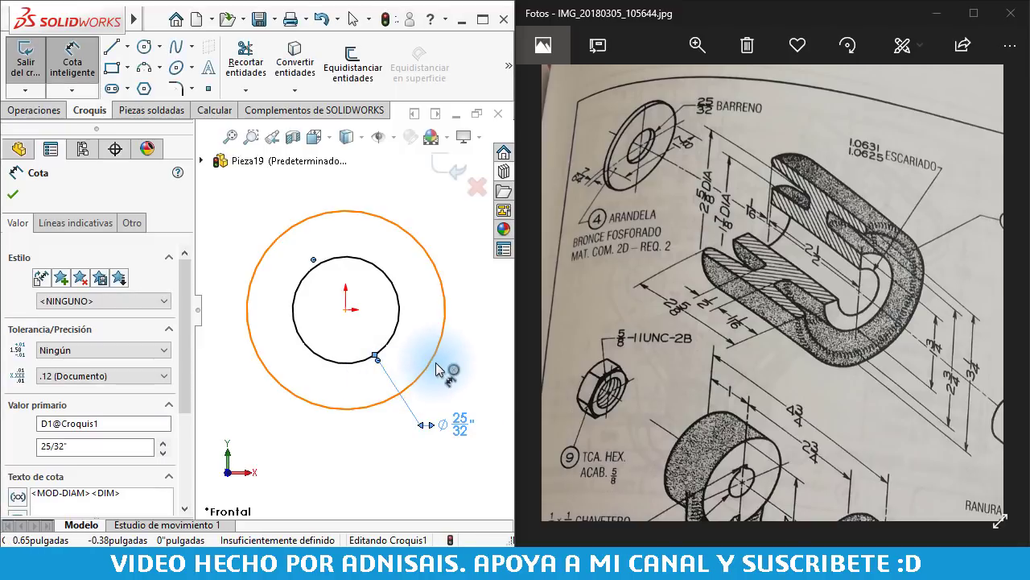
left_click(438, 360)
left_click(471, 387)
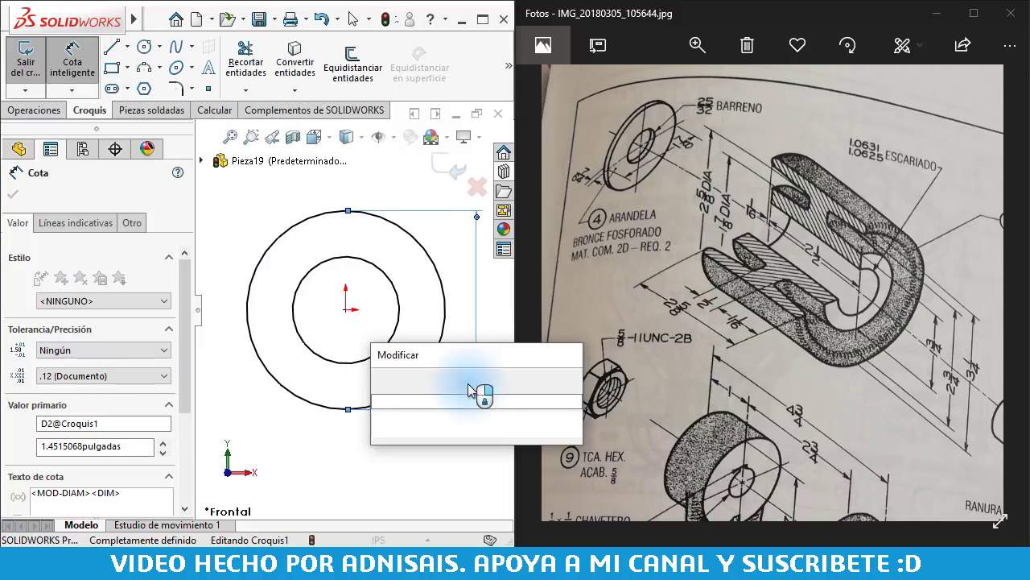
type("1 7/8")
key("Return")
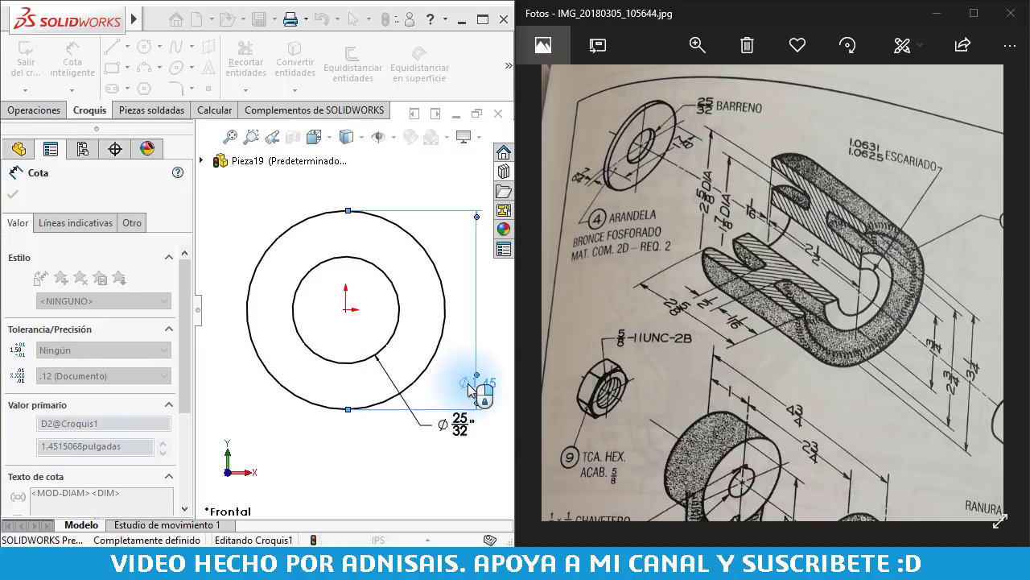
- Extrude the ring 7/64" thick and start saving the washer part
left_click(34, 110)
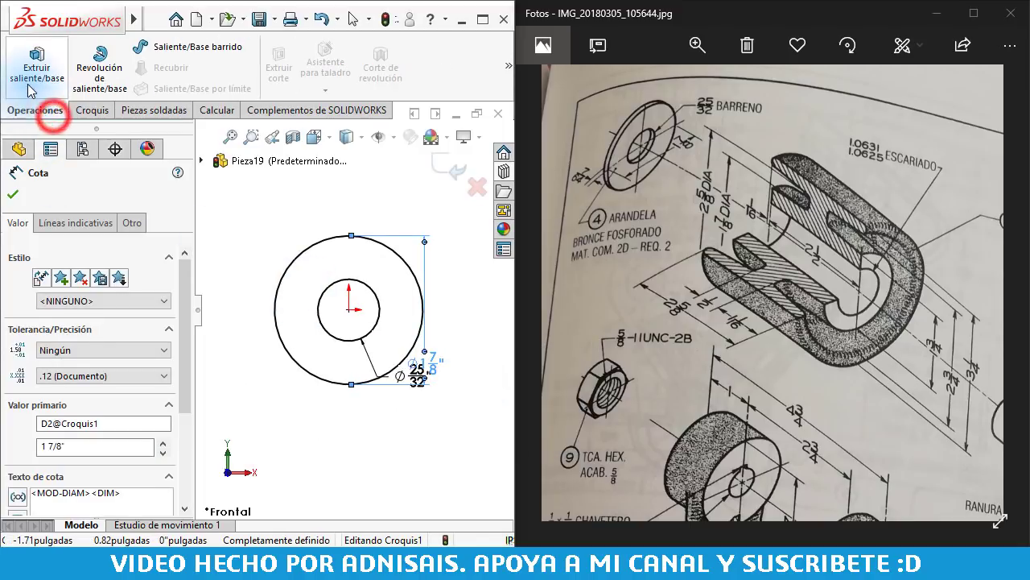
left_click(36, 66)
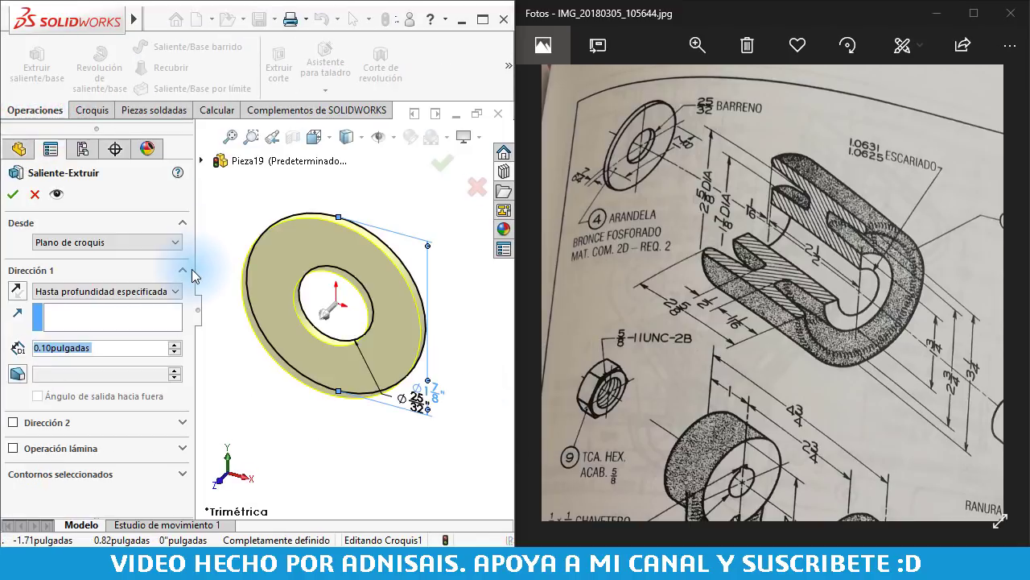
type("7/64")
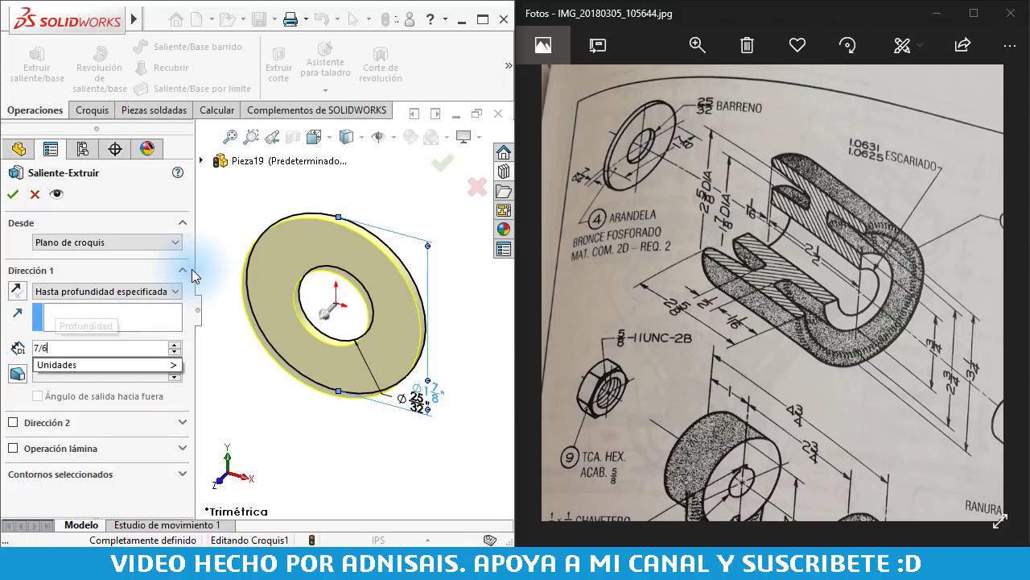
key("Return")
key("Return")
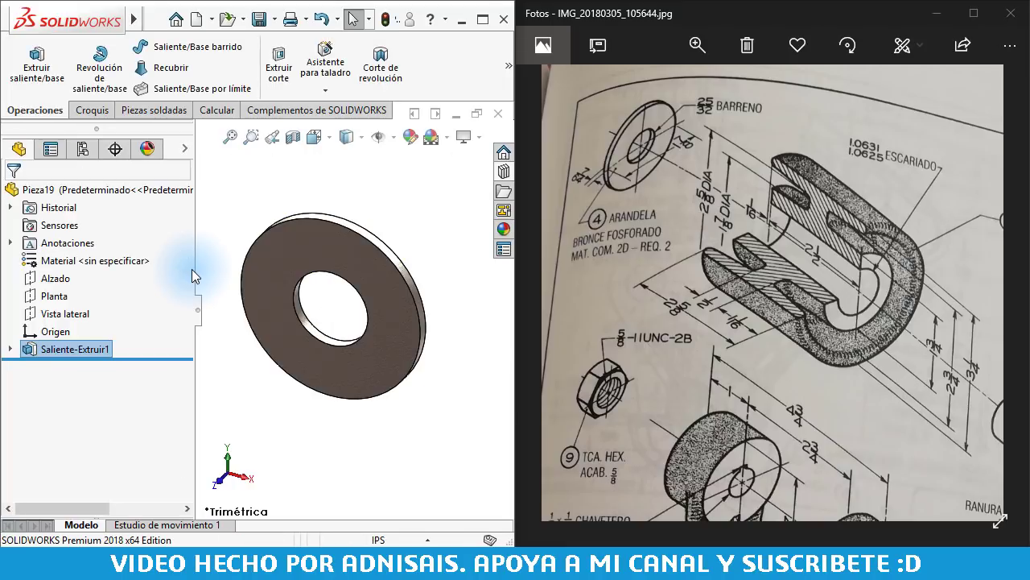
middle_click(238, 209)
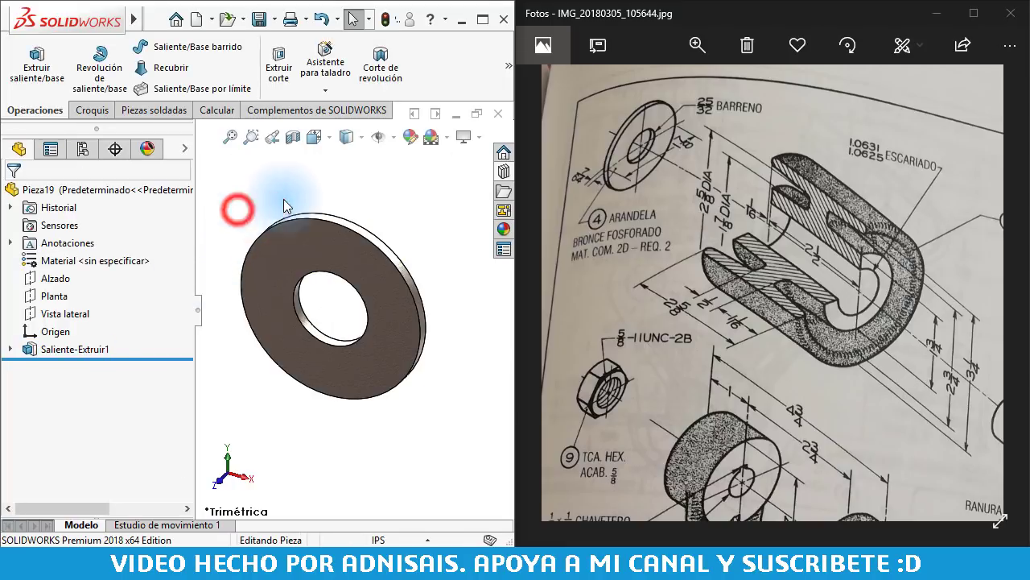
left_click(260, 23)
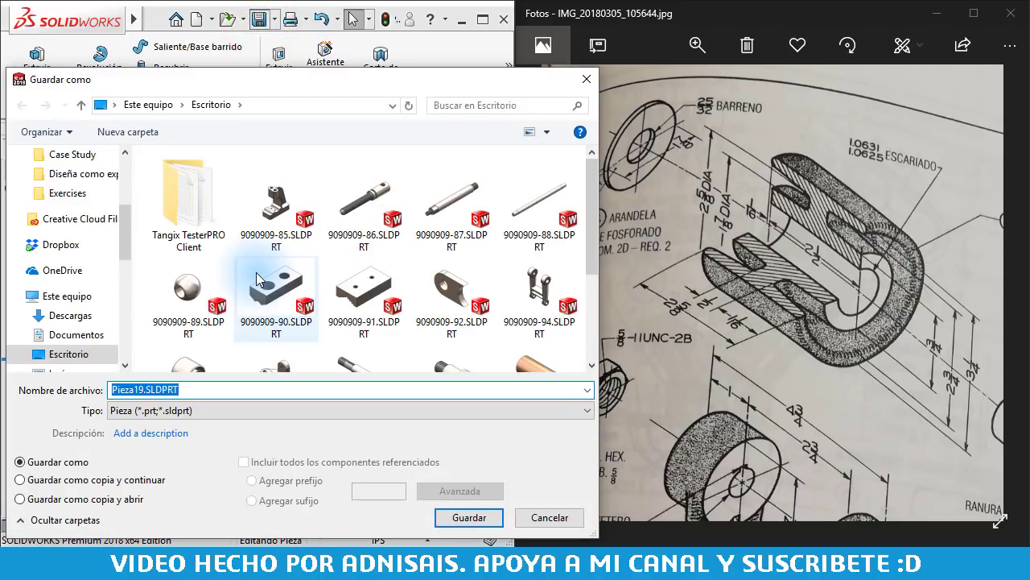
type("0")
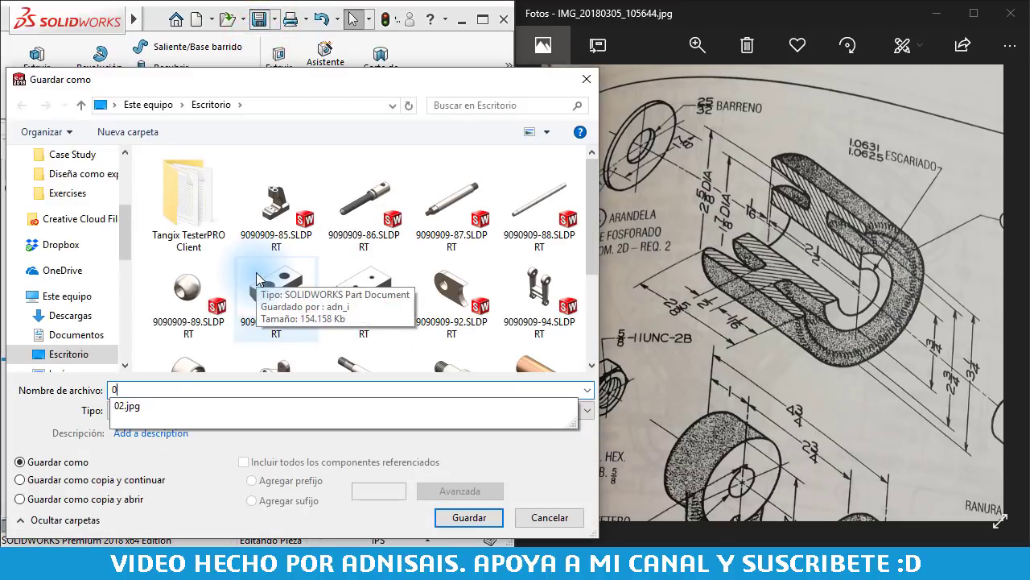
type("90")
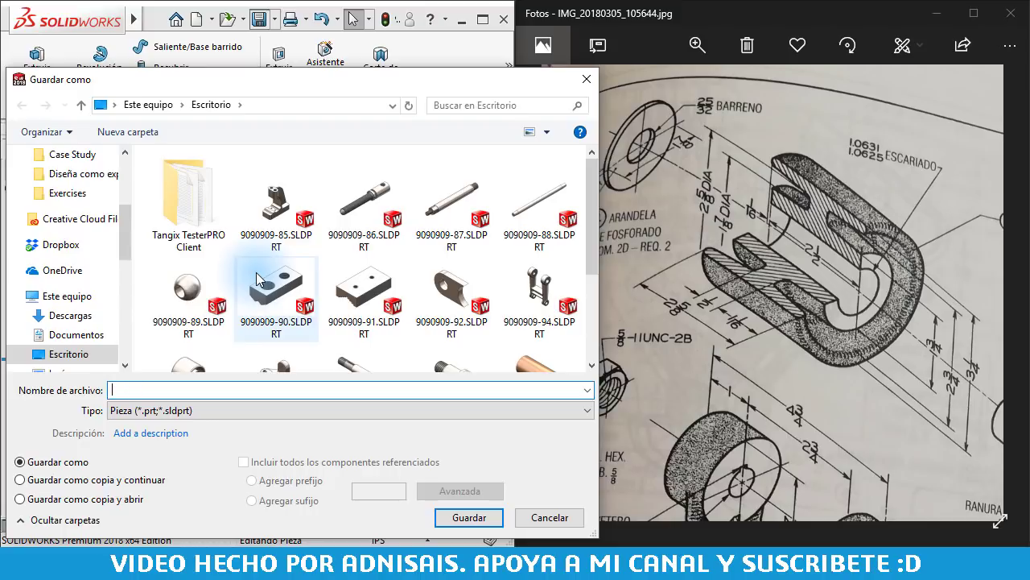
type("909")
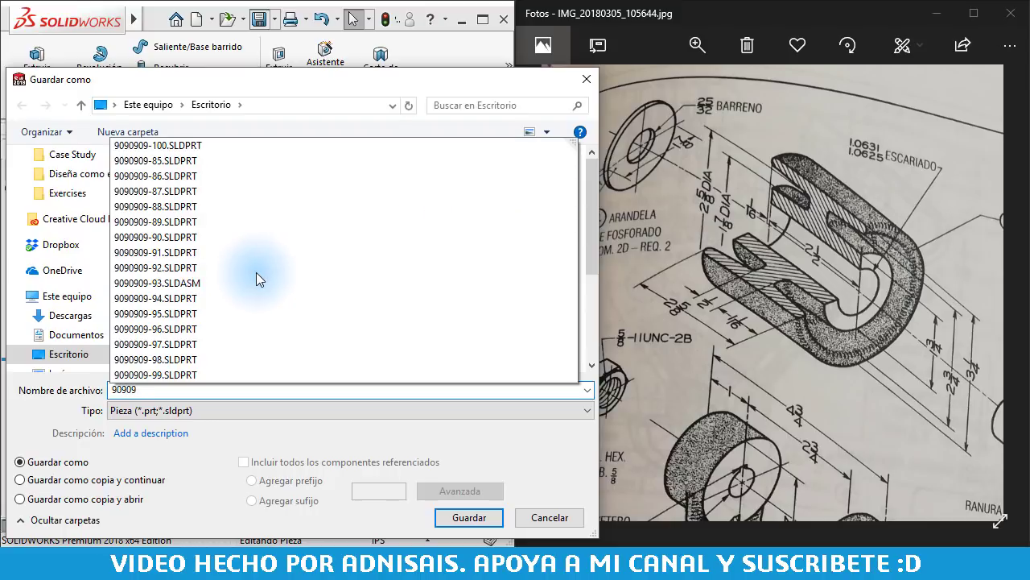
type("09-1")
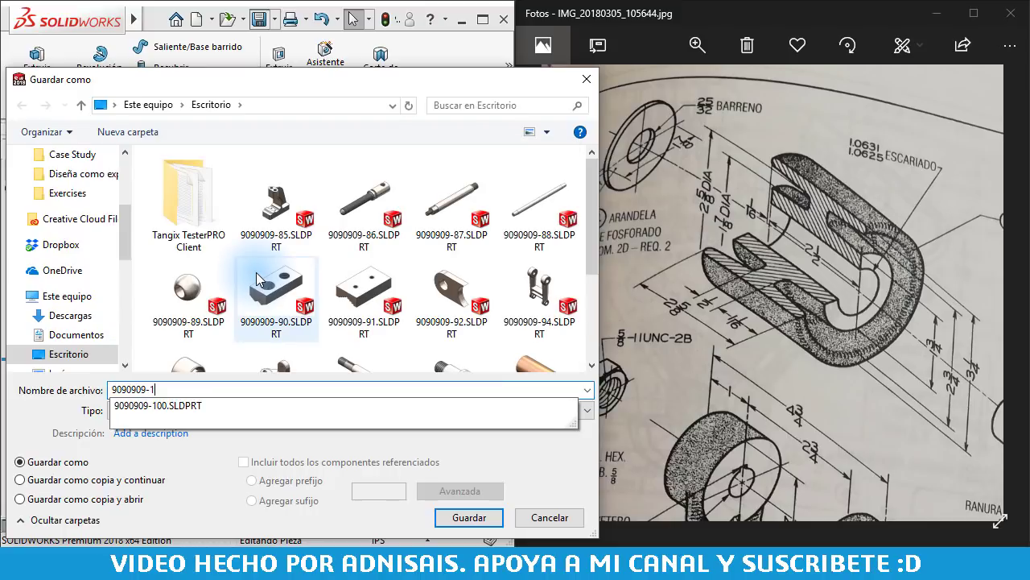
type("01")
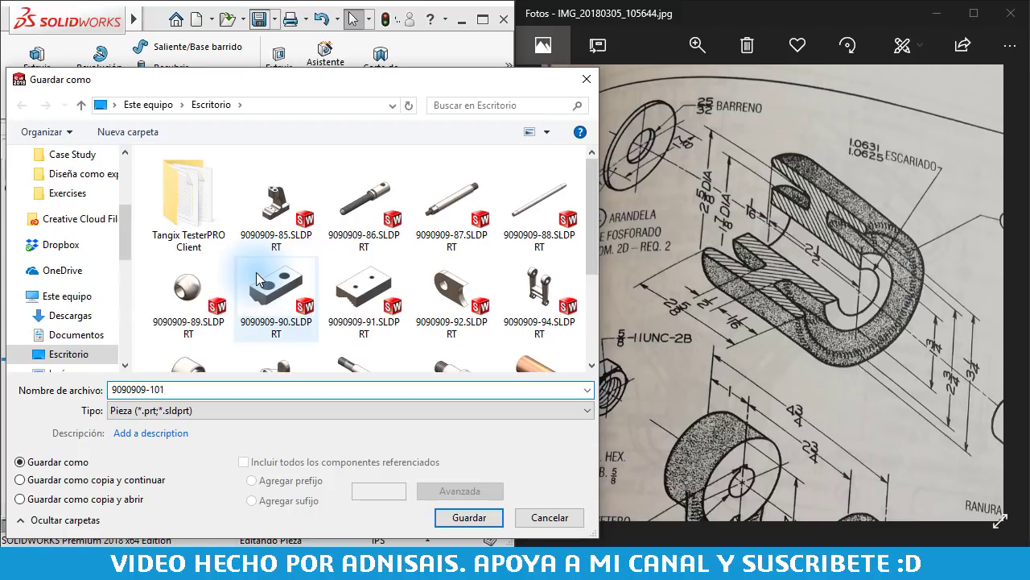
key("Return")
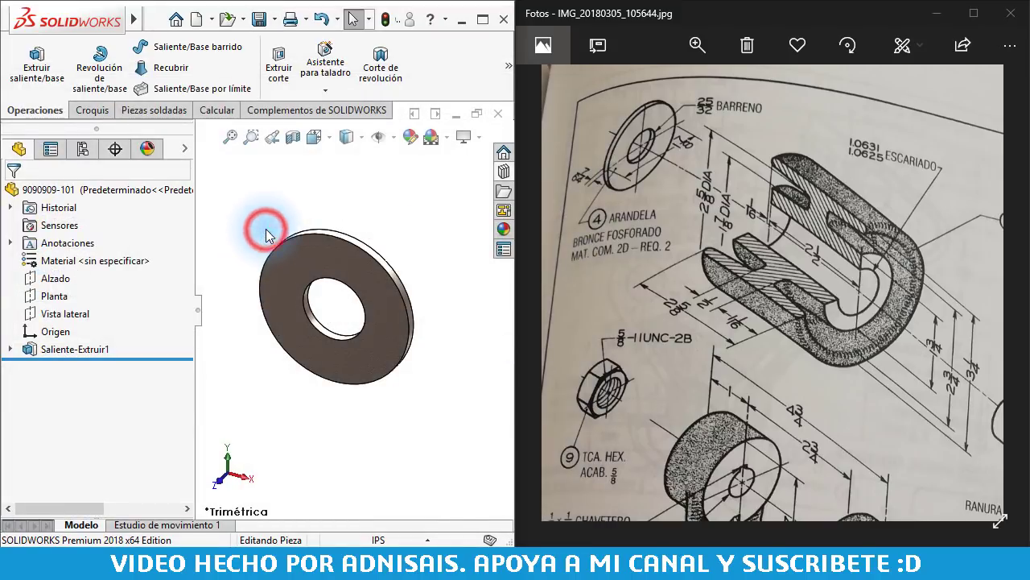
key("ctrl+Tab")
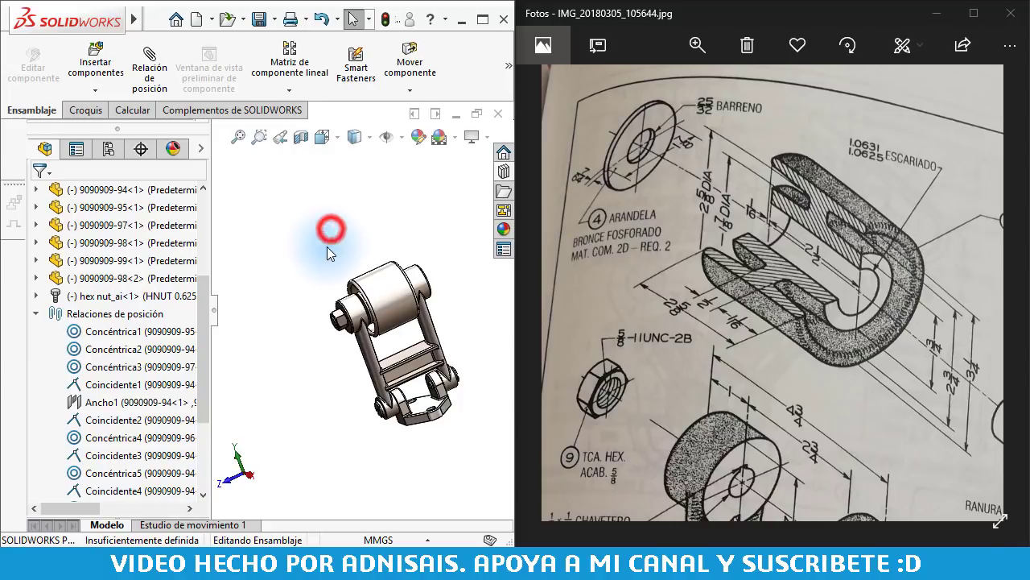
left_click(143, 73)
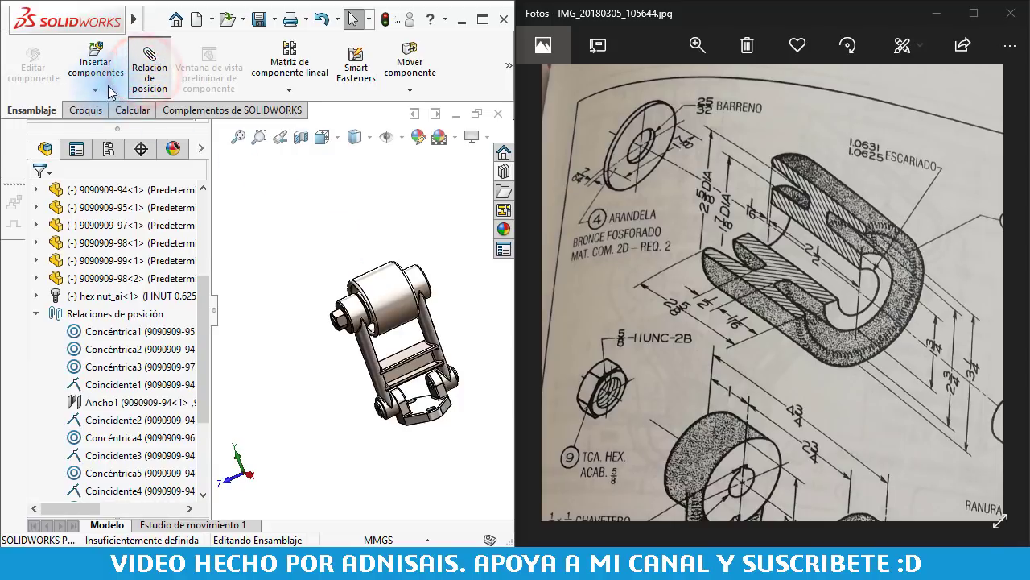
key("Escape")
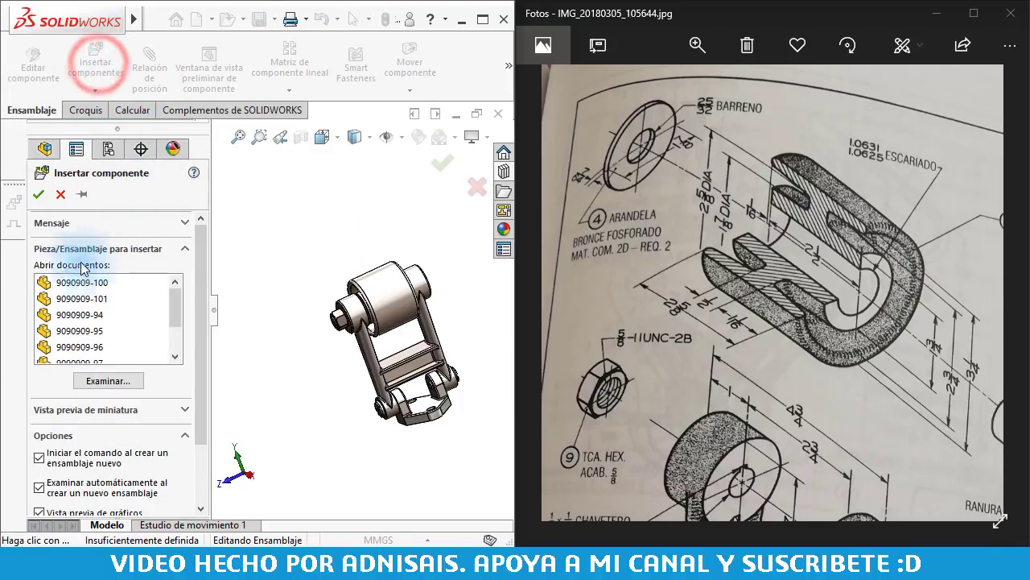
left_click(105, 299)
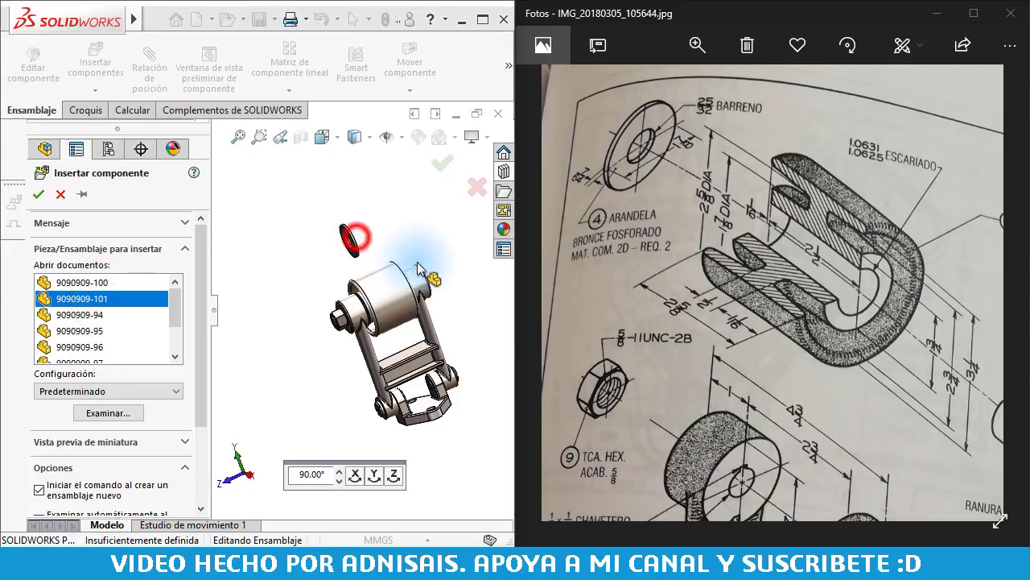
left_click(357, 241)
- Mate the washer face coincident with the pivot cylinder's end face
scroll(383, 260, "down", 2)
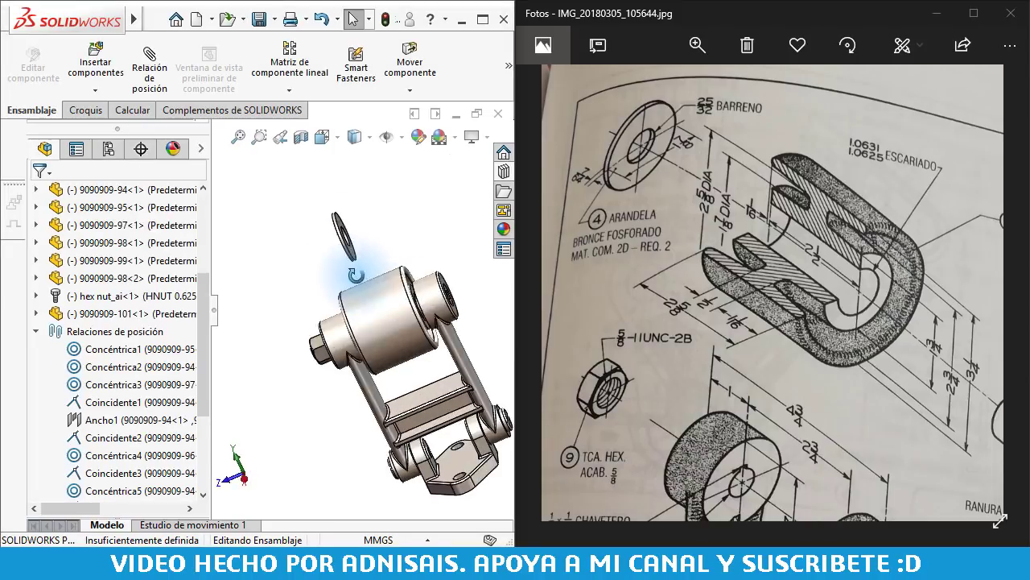
scroll(377, 260, "down", 2)
scroll(371, 261, "down", 3)
middle_click_drag(406, 264, 341, 298)
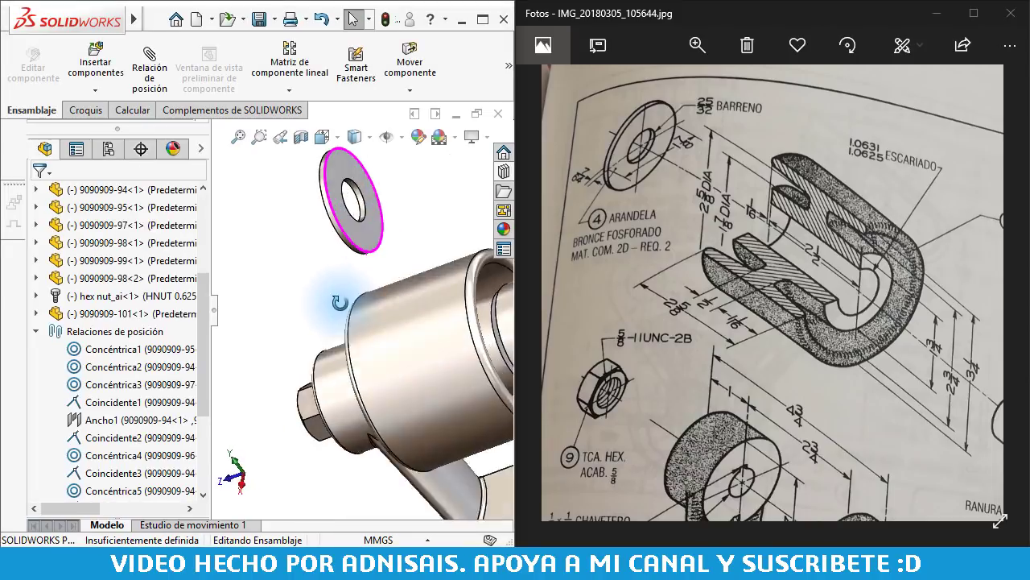
left_click(379, 231)
mouse_move(409, 331)
middle_mouse_down()
mouse_move(427, 319)
mouse_move(378, 338)
middle_mouse_up()
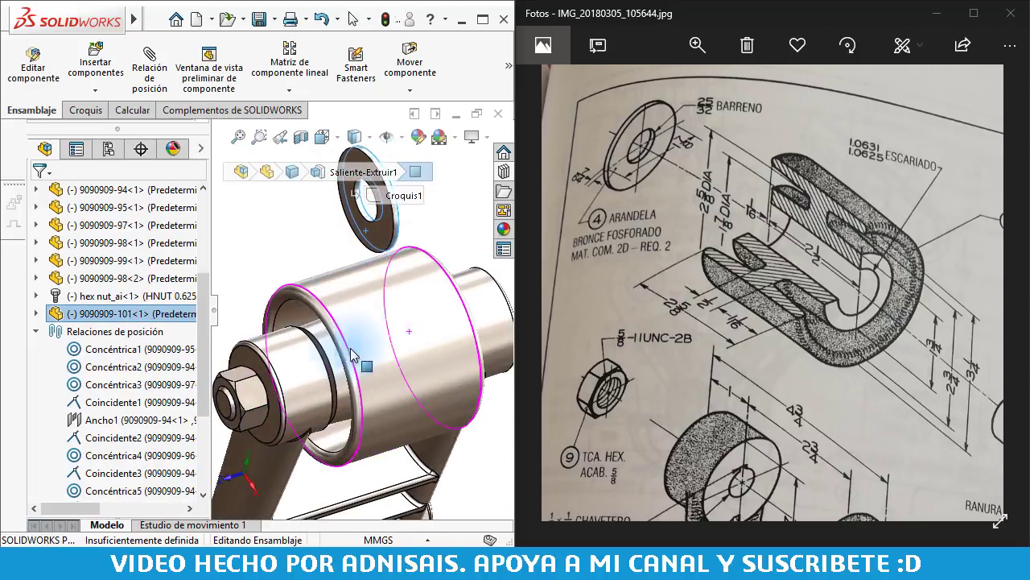
scroll(346, 342, "down", 3)
scroll(330, 346, "down", 3)
left_click(330, 346, "ctrl")
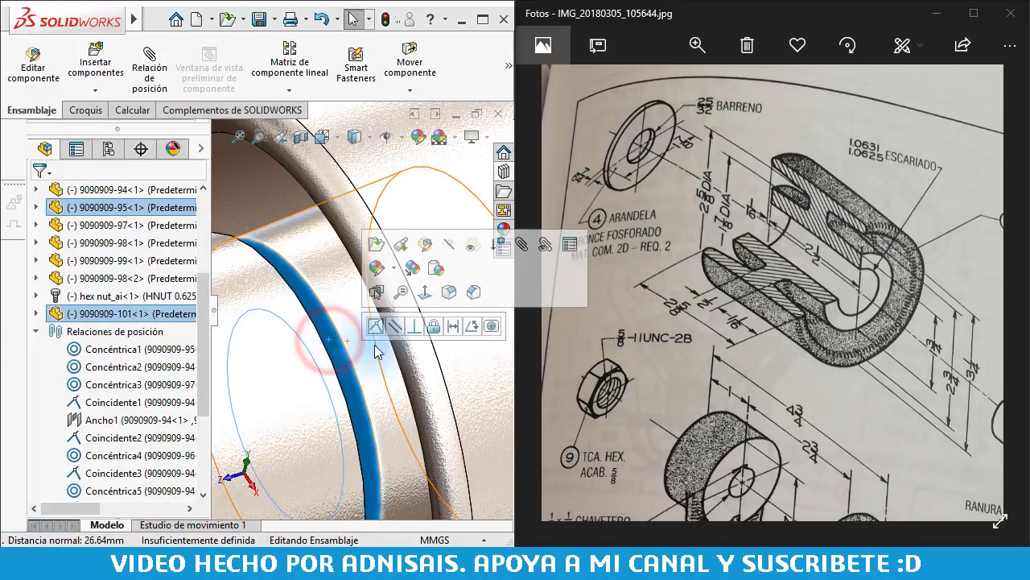
left_click(375, 322)
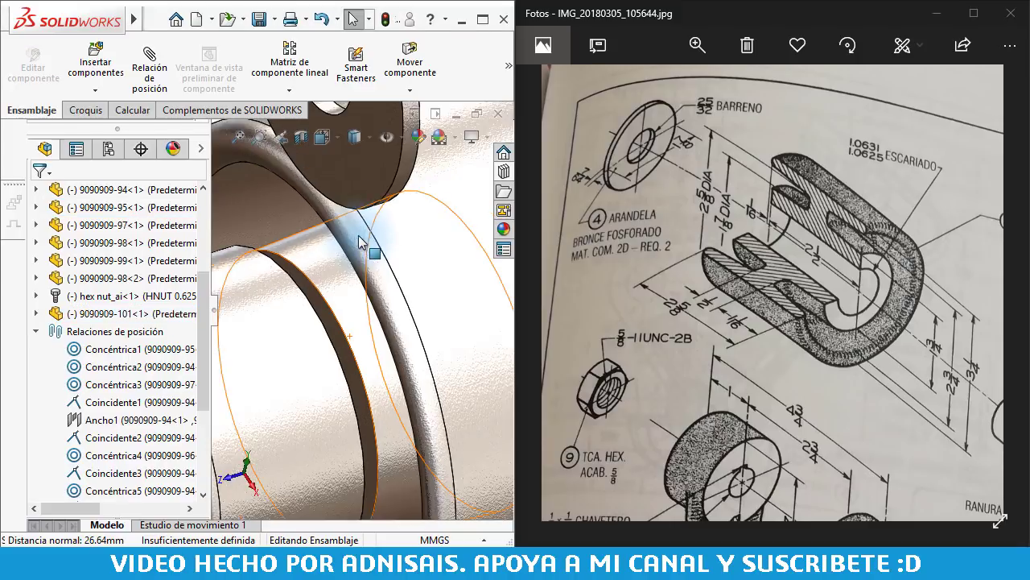
scroll(353, 266, "up", 3)
scroll(355, 245, "up", 2)
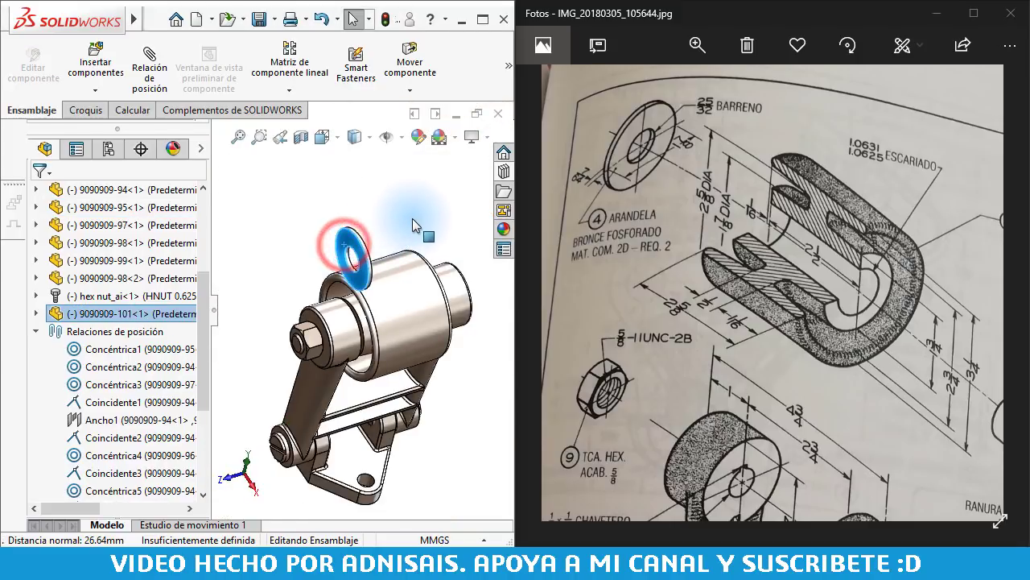
left_click_drag(395, 226, 447, 217)
left_click(389, 220)
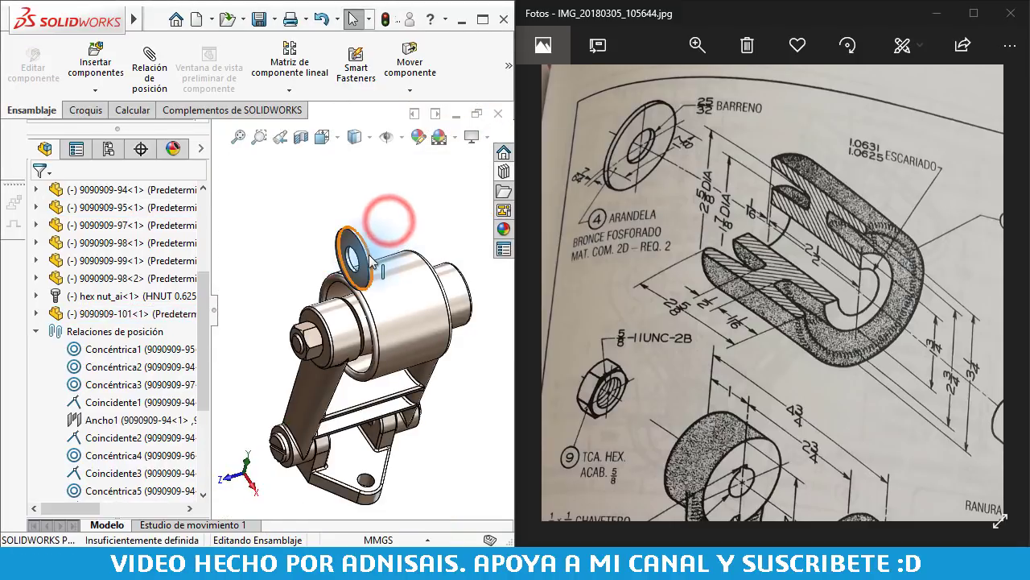
left_click_drag(357, 254, 427, 233, "ctrl")
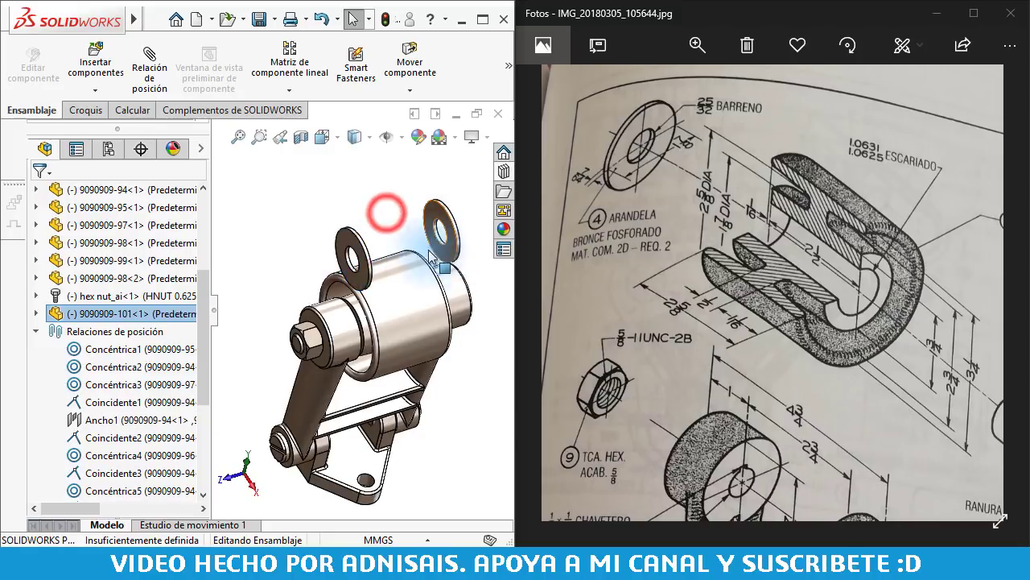
mouse_move(386, 213)
middle_mouse_down()
mouse_move(433, 239)
mouse_move(427, 222)
middle_mouse_up()
- Mate the second washer flush against the cylinder's other end face
left_click(427, 216)
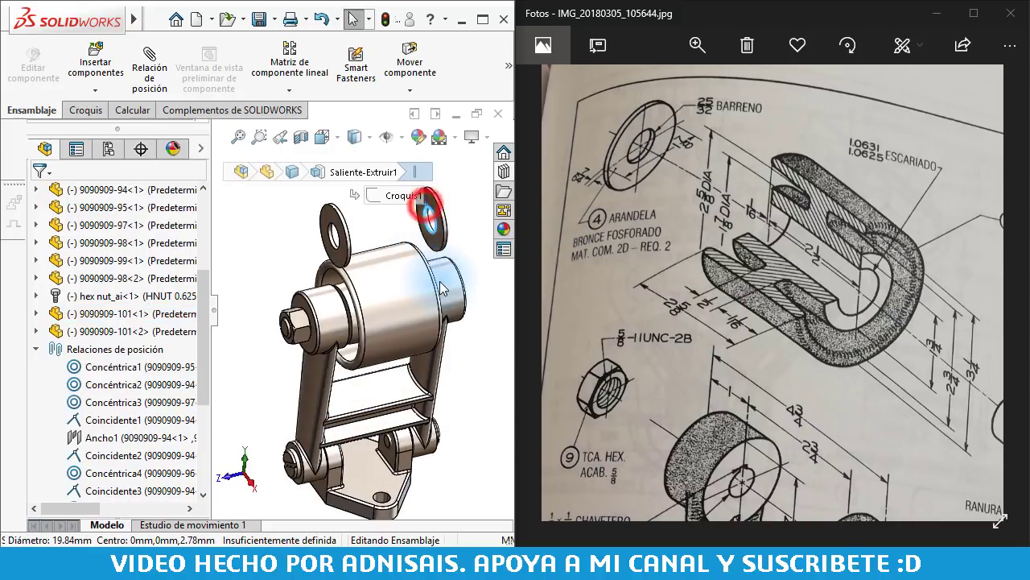
scroll(427, 222, "down", 3)
left_click(425, 230)
scroll(415, 298, "down", 2)
scroll(415, 298, "down", 2)
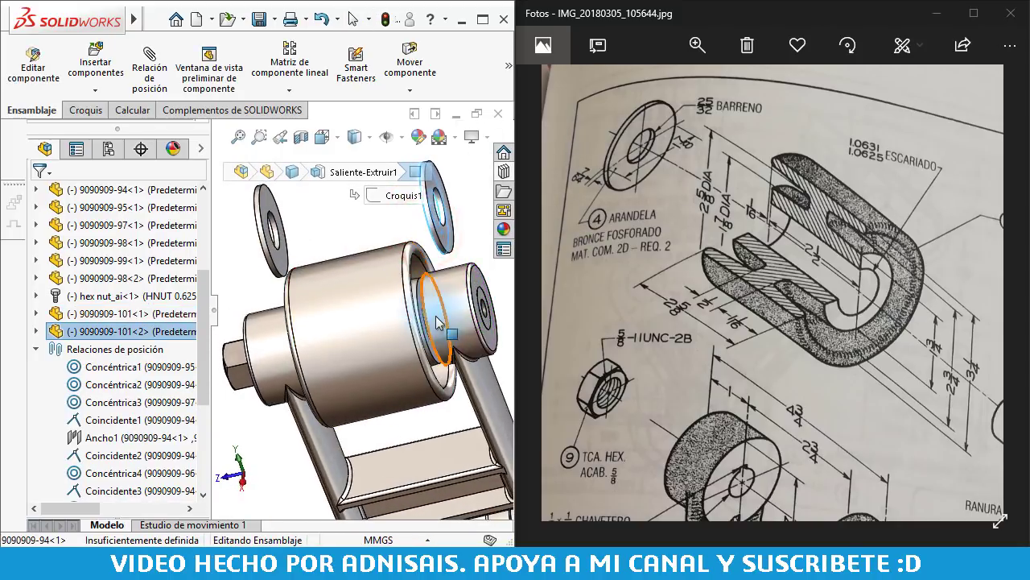
scroll(402, 288, "down", 3)
left_click(405, 279)
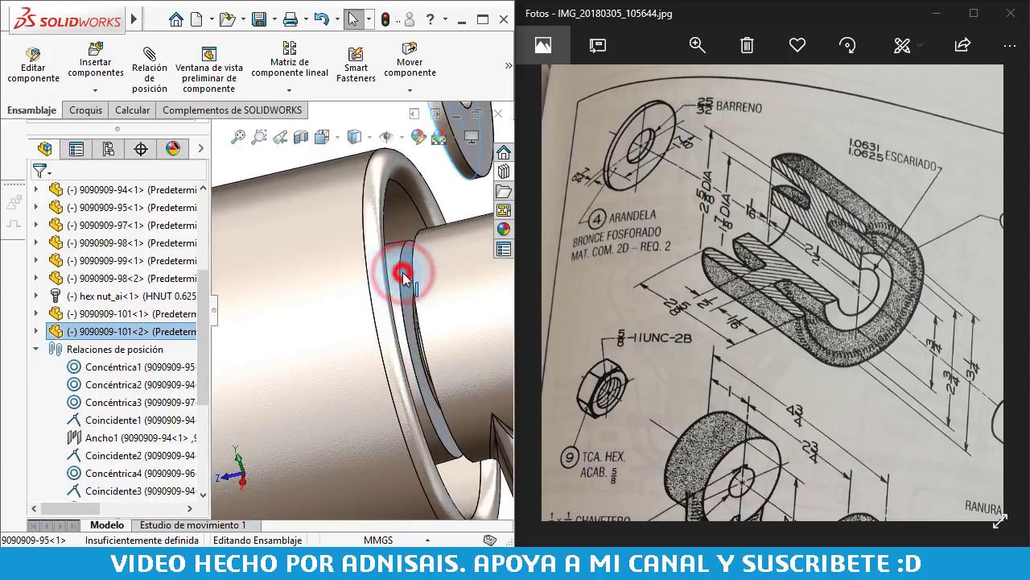
left_click(447, 259)
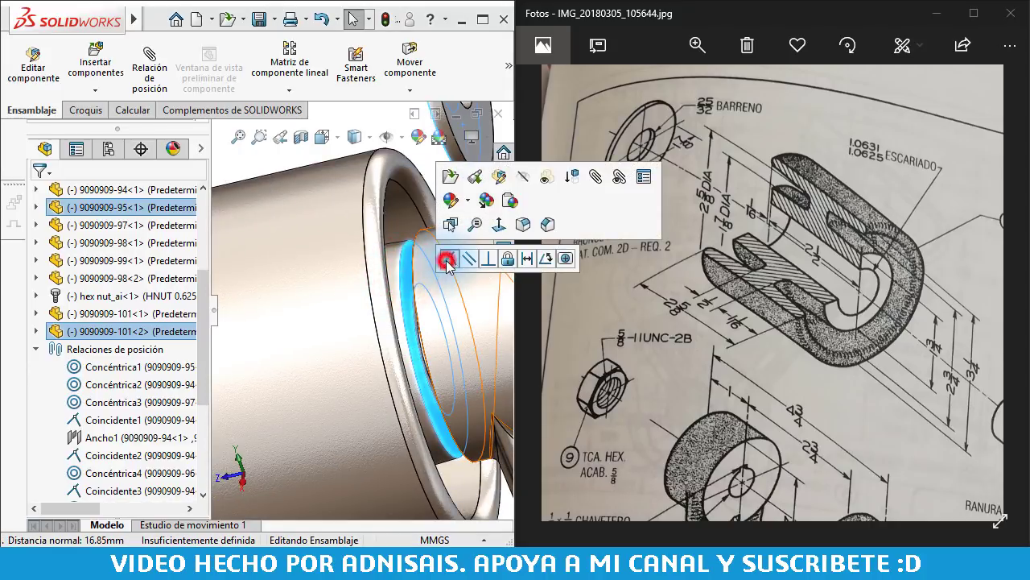
scroll(435, 258, "up", 2)
scroll(332, 214, "up", 3)
scroll(322, 207, "up", 2)
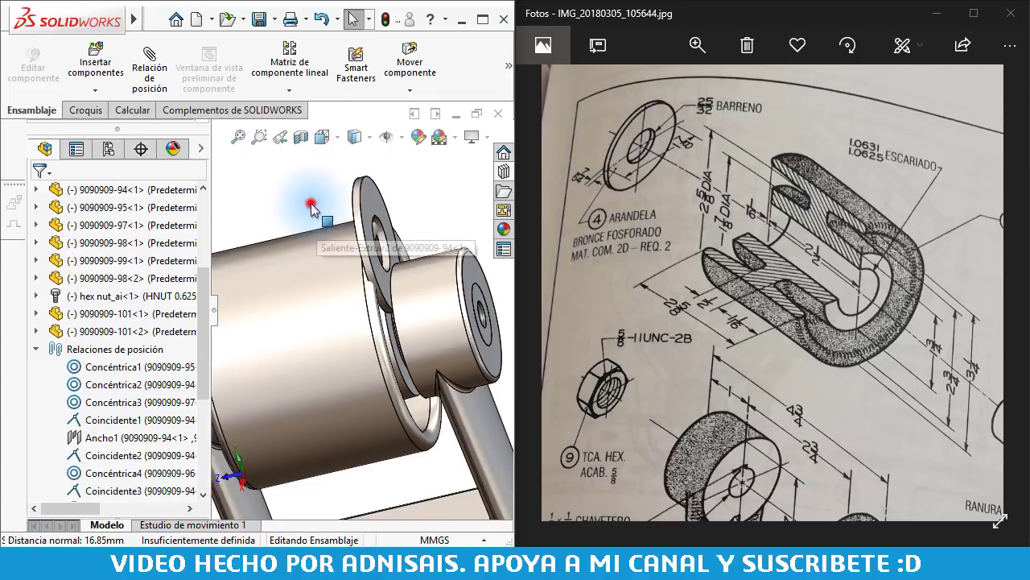
left_click(311, 203)
- Make the second washer concentric with the cylinder
left_click(358, 206)
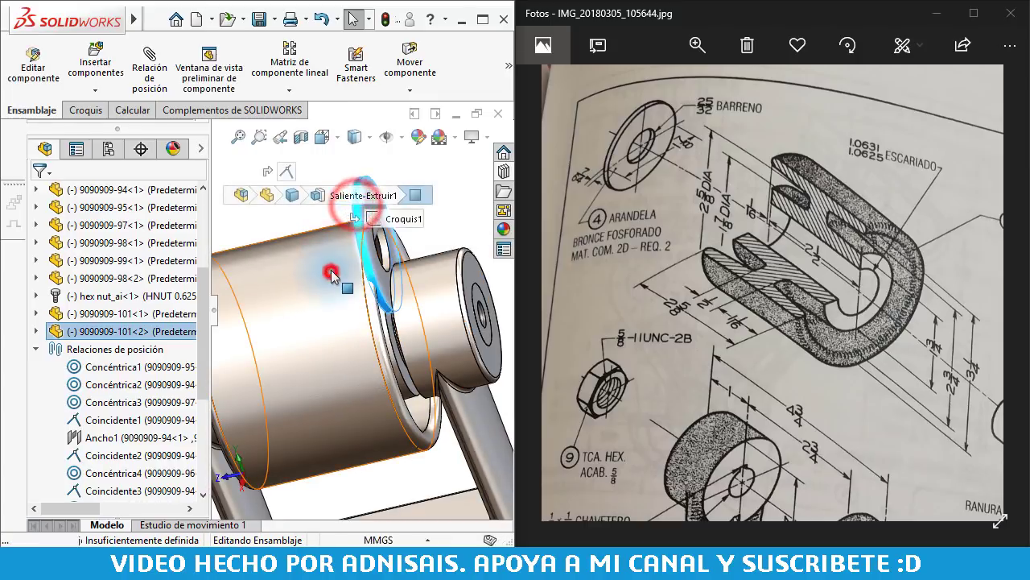
left_click(330, 272, "ctrl")
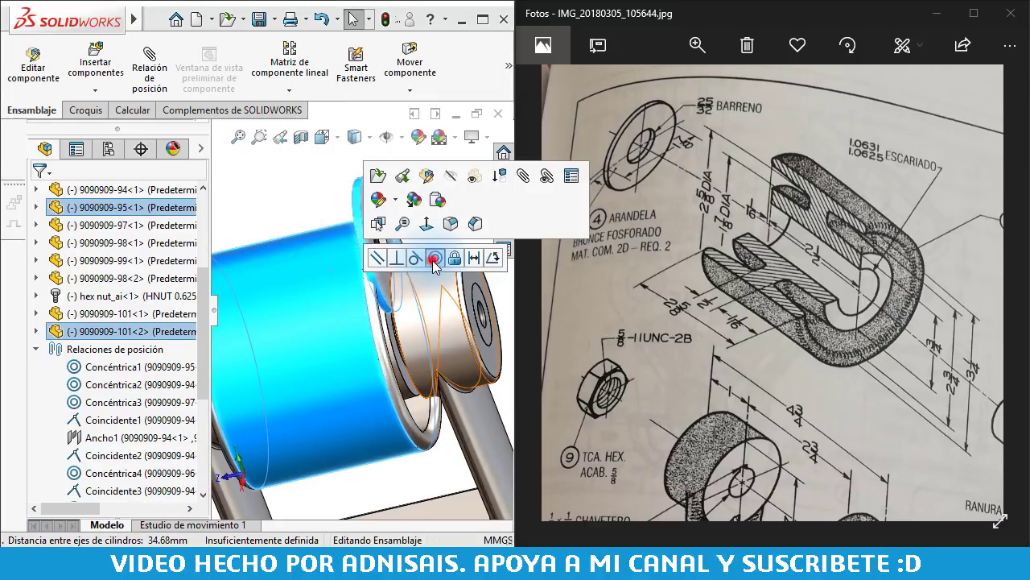
left_click(434, 259)
left_click(320, 208)
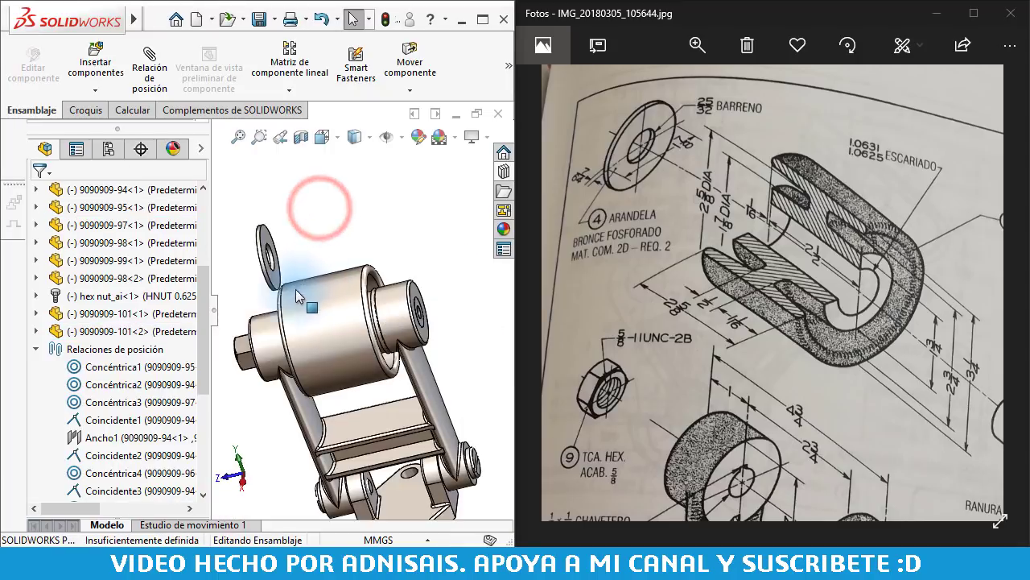
- Make the first washer concentric with the cylinder
scroll(298, 284, "down", 3)
scroll(302, 274, "down", 2)
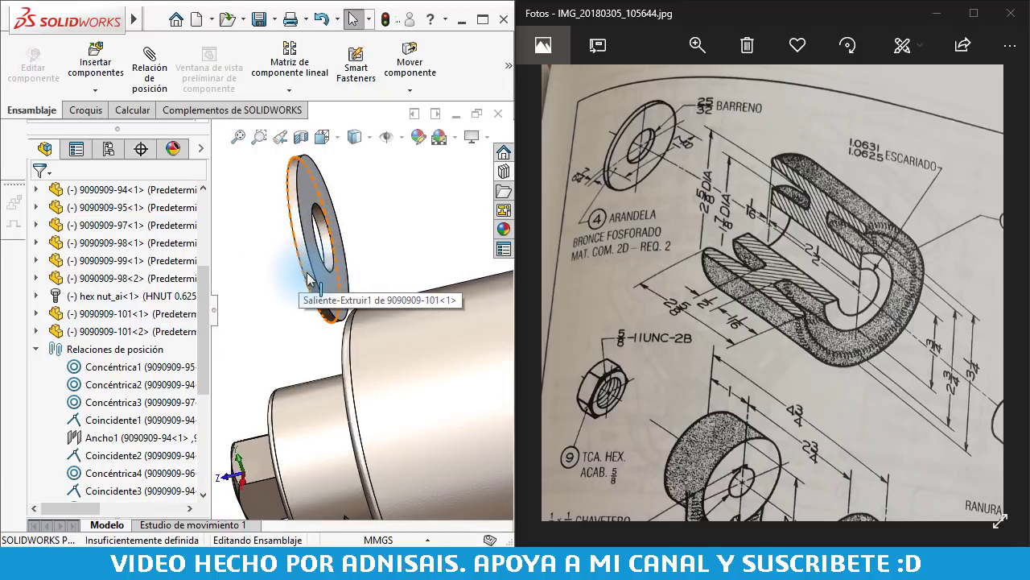
left_click(299, 271)
left_click(404, 360, "ctrl")
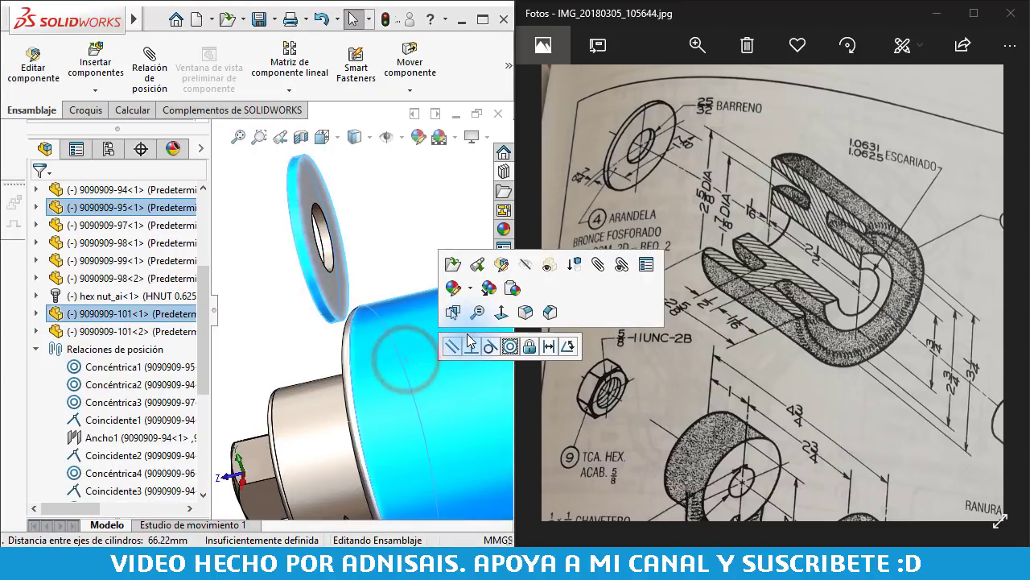
left_click(410, 258)
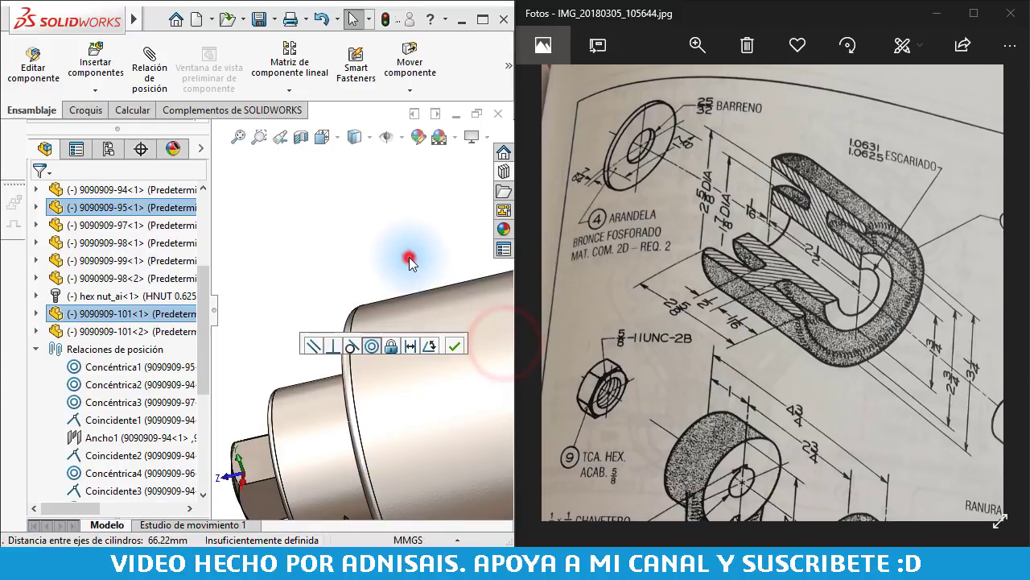
middle_click_drag(430, 351, 483, 333)
scroll(401, 374, "up", 3)
- Orbit the bracket and fit the reference photo to show the whole book page
scroll(379, 414, "up", 2)
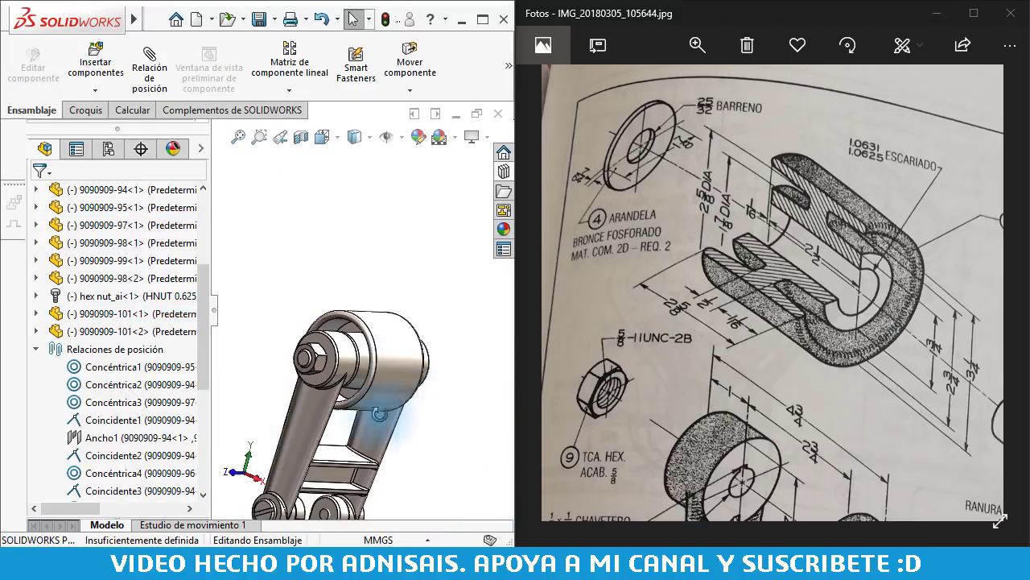
scroll(354, 379, "up", 3)
scroll(360, 360, "down", 3)
middle_click_drag(360, 360, 322, 298)
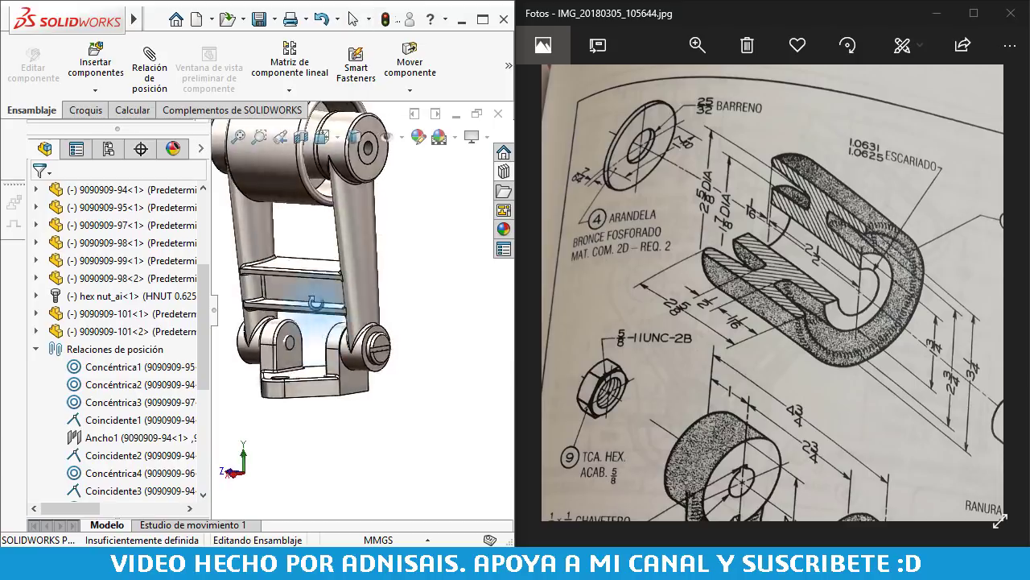
left_click(711, 340)
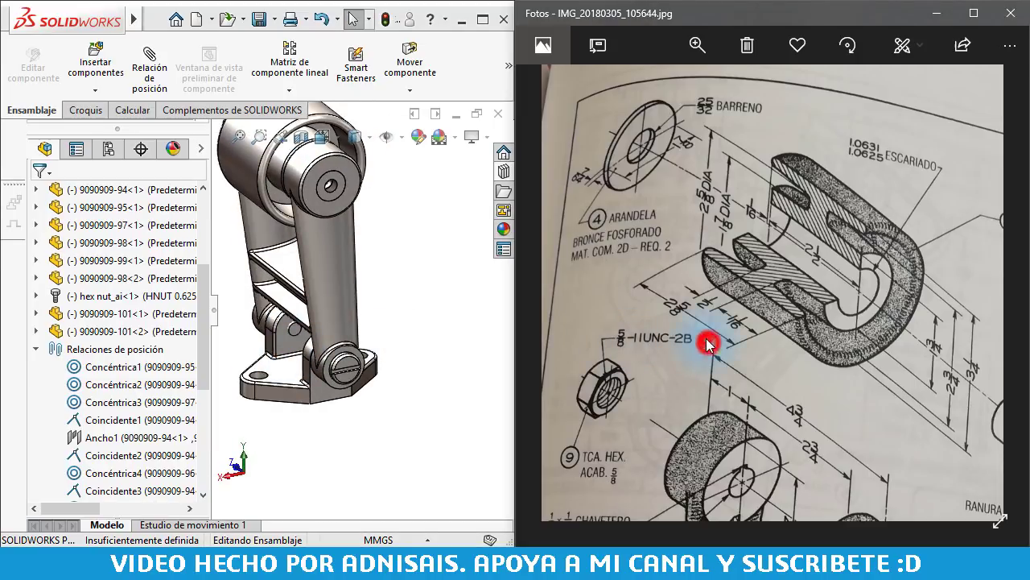
double_click(811, 379)
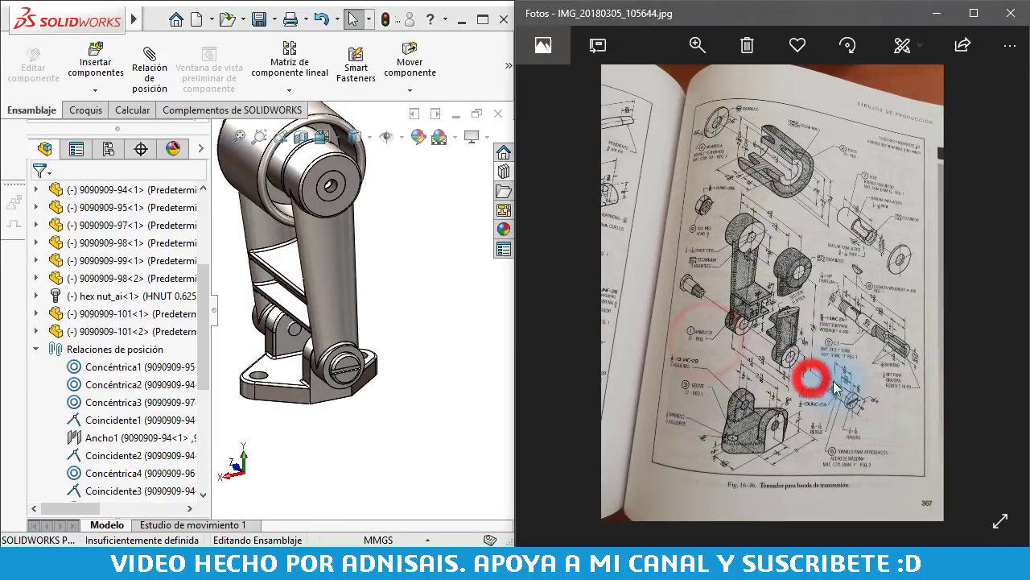
- Drag the bracket link upright about its pivot with Move Component, then start saving the assembly
left_click(418, 325)
scroll(350, 285, "down", 2)
mouse_move(318, 312)
left_mouse_down()
mouse_move(349, 306)
mouse_move(280, 236)
left_mouse_up()
left_click(280, 236)
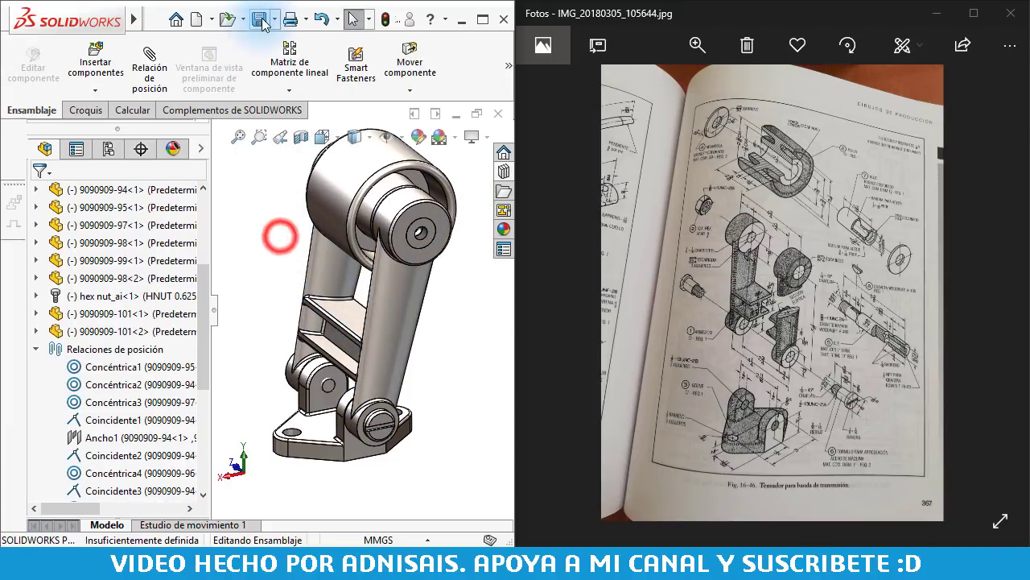
left_click(260, 19)
left_click(482, 215)
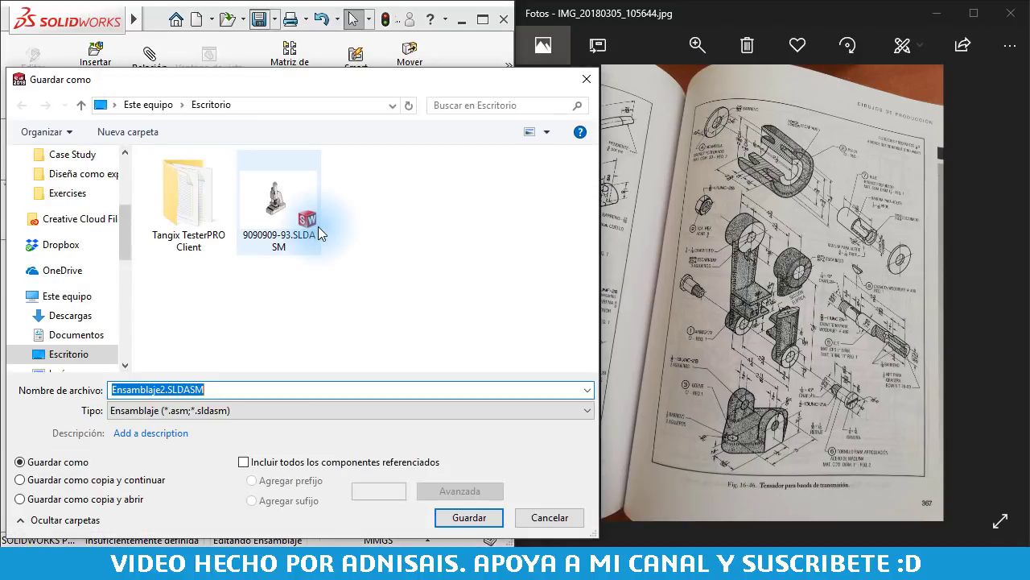
type("9090909")
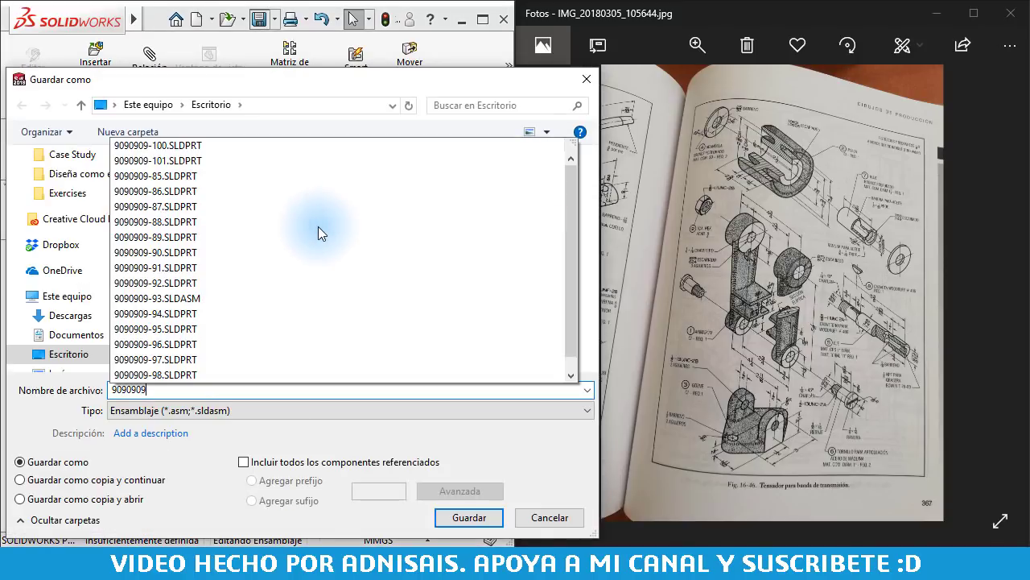
type("-102")
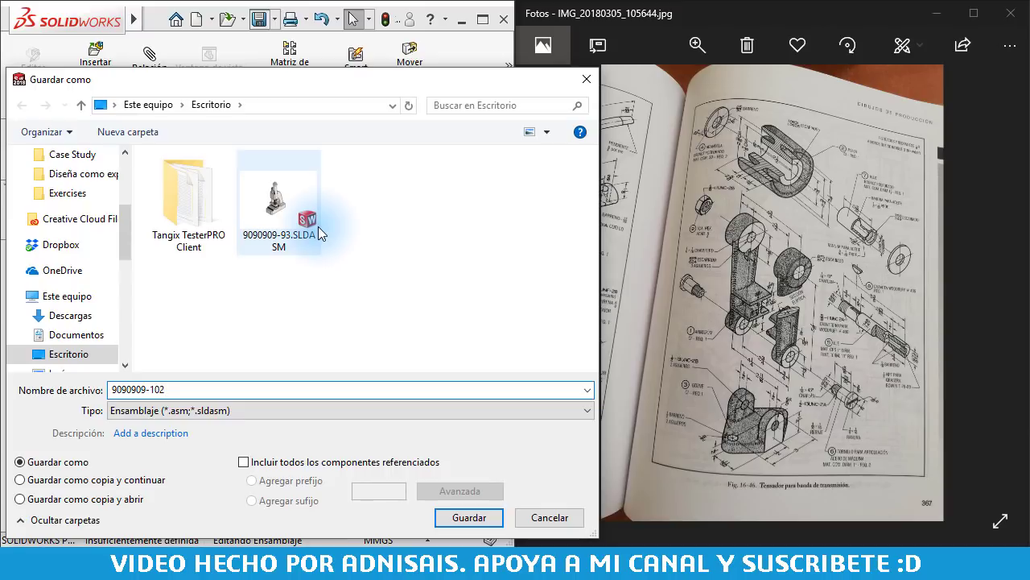
key("Return")
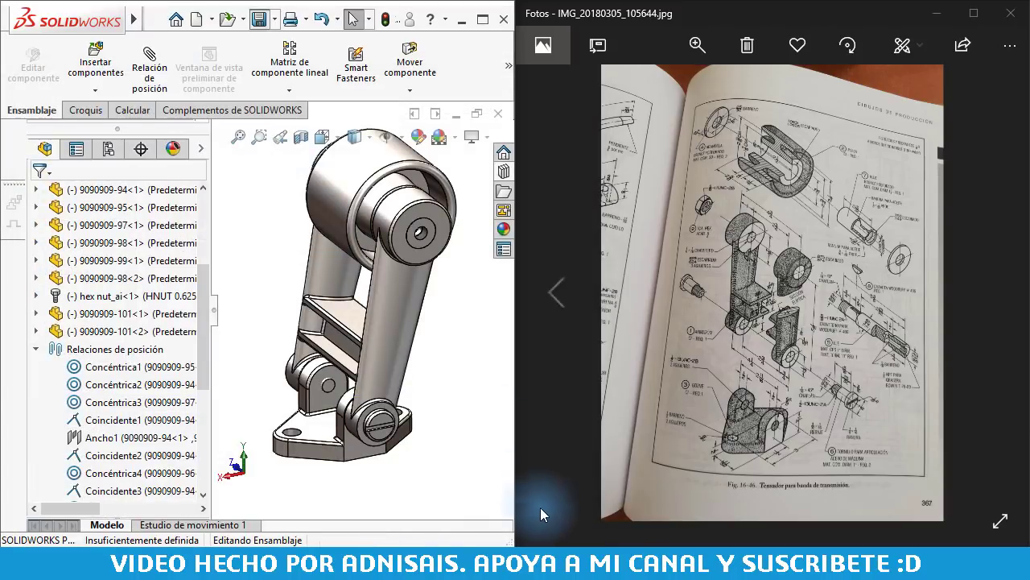